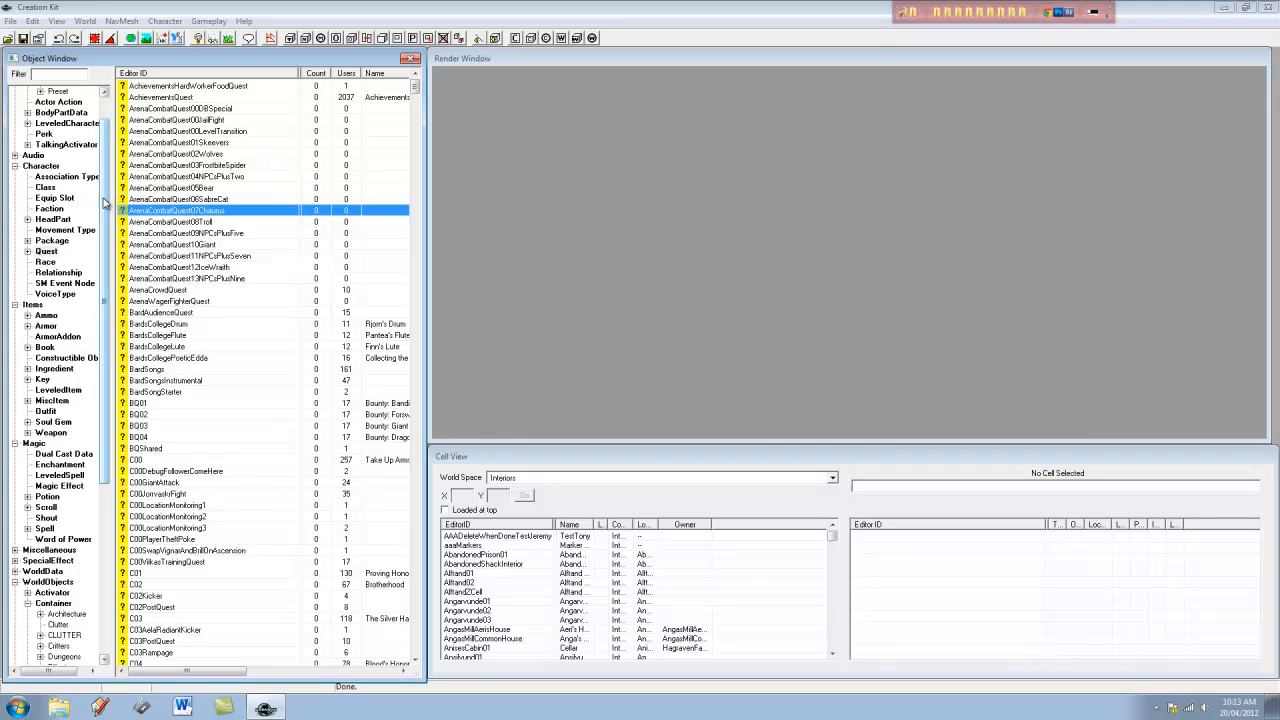
# Create a new quest and give it the ID YTQ01
pyautogui.scroll(1, 100, 180)
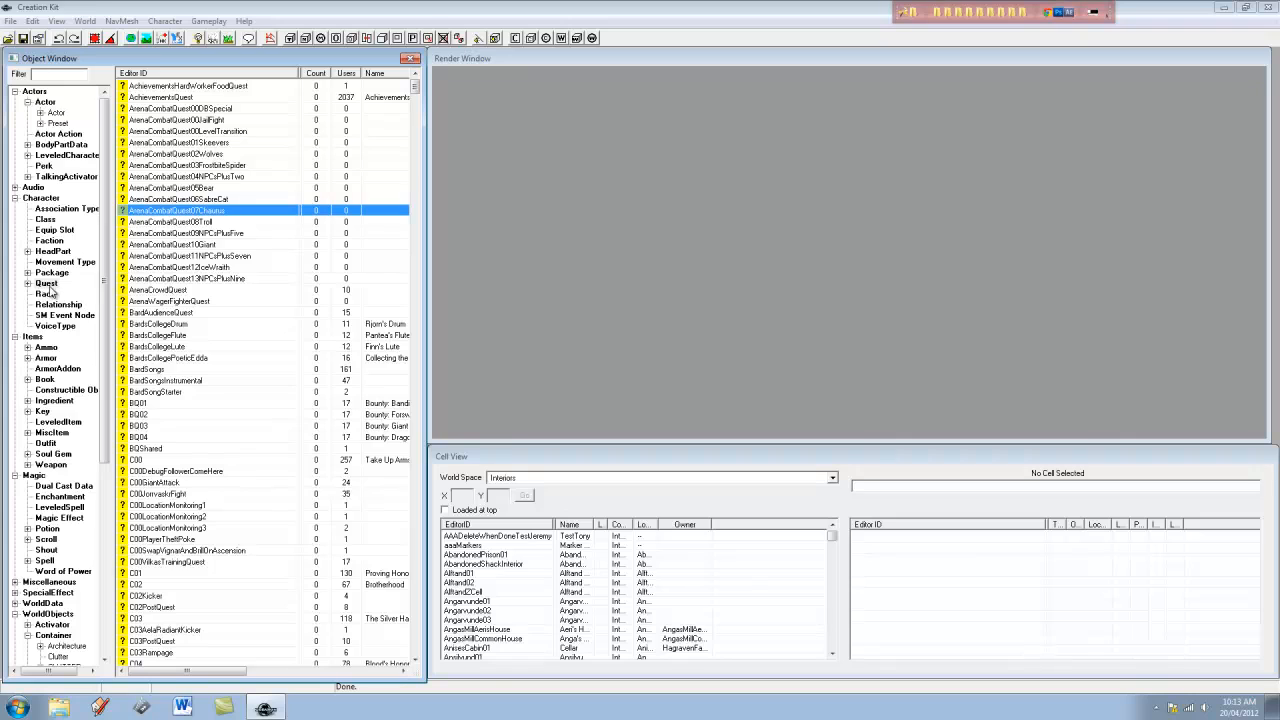
pyautogui.rightClick(272, 236)
pyautogui.click(288, 248)
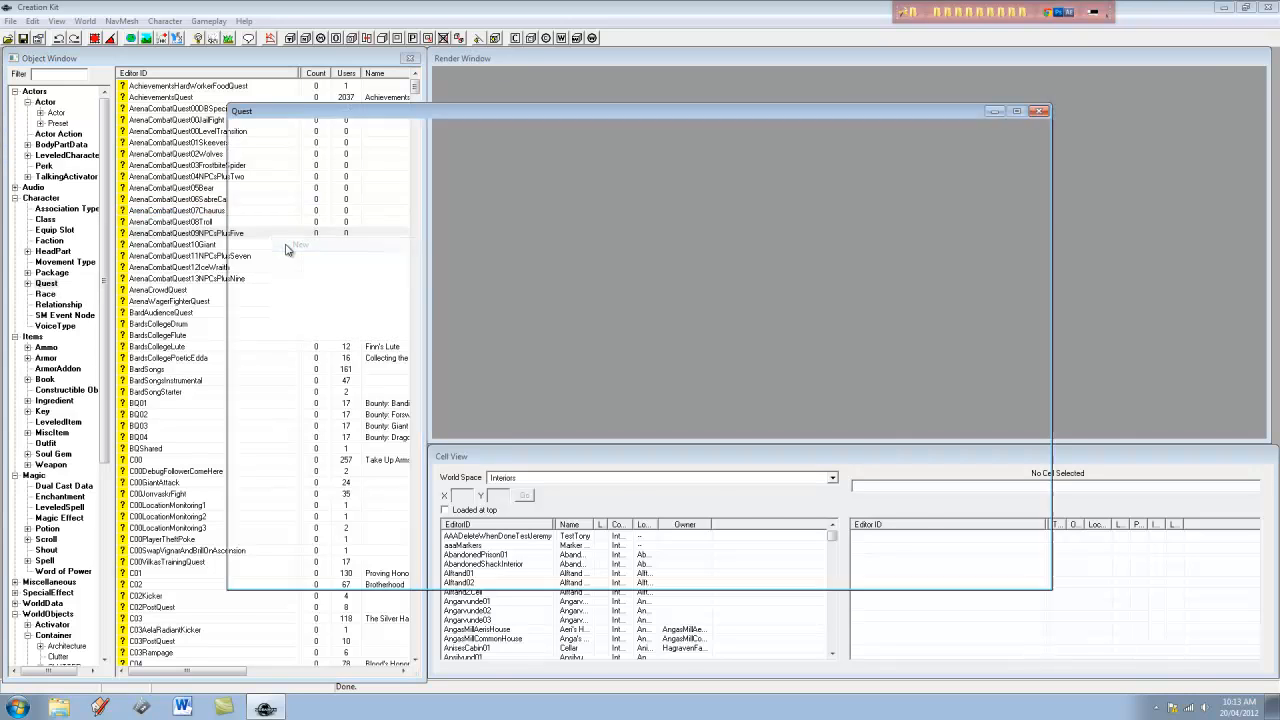
pyautogui.click(298, 145)
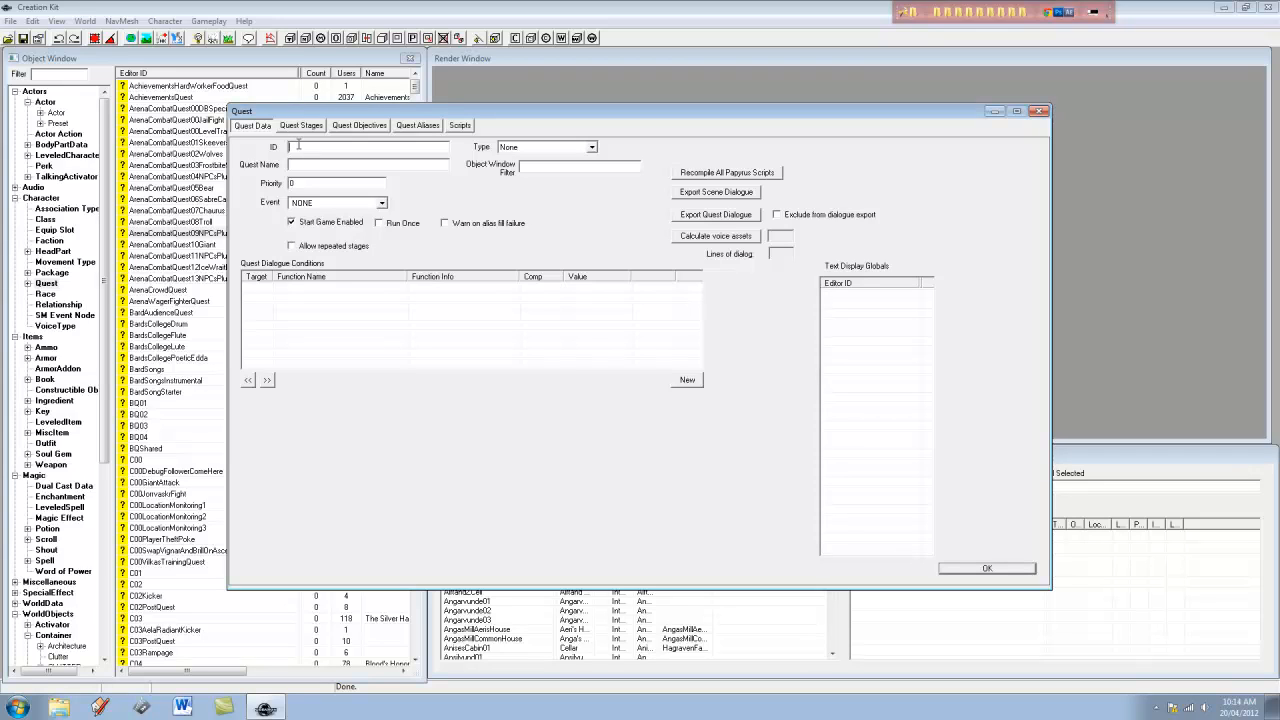
pyautogui.write('TQ01')
# Enter "Pepi Mac's Dilema" as the quest name
pyautogui.click(330, 167)
pyautogui.write('Pepi Mad')
pyautogui.write("'s Be")
pyautogui.press('BackSpace')
pyautogui.press('BackSpace')
pyautogui.press('BackSpace')
pyautogui.write('alm')
# Check the spelling of "Dilema" with a Google search in Chrome and correct the quest name to "Pepi Mac's Dilemma"
pyautogui.doubleClick(331, 165)
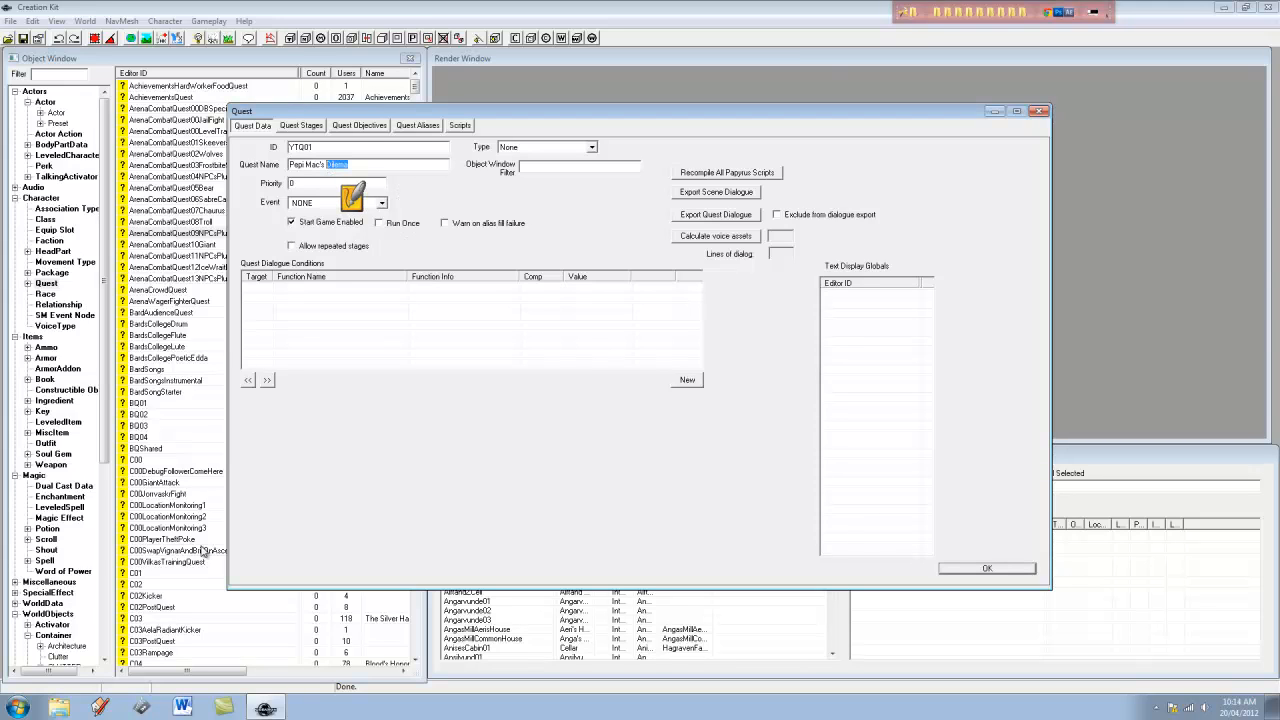
pyautogui.click(1051, 32)
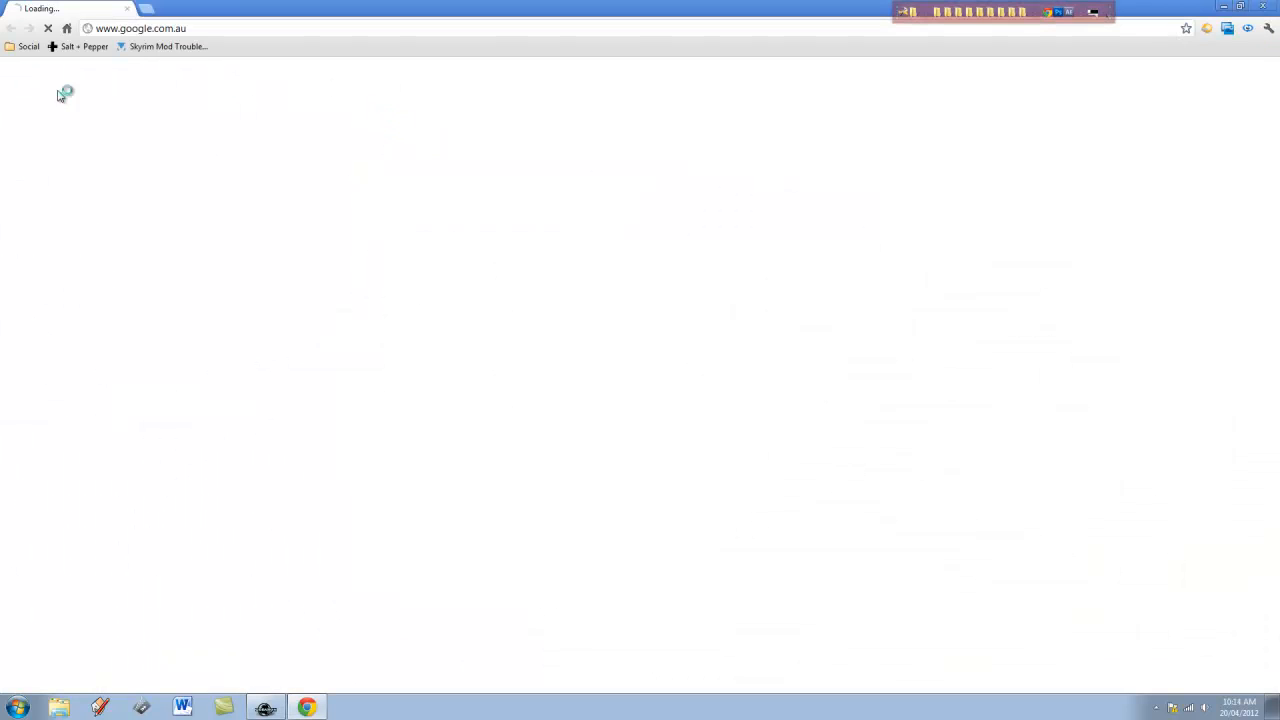
pyautogui.write('Dilema')
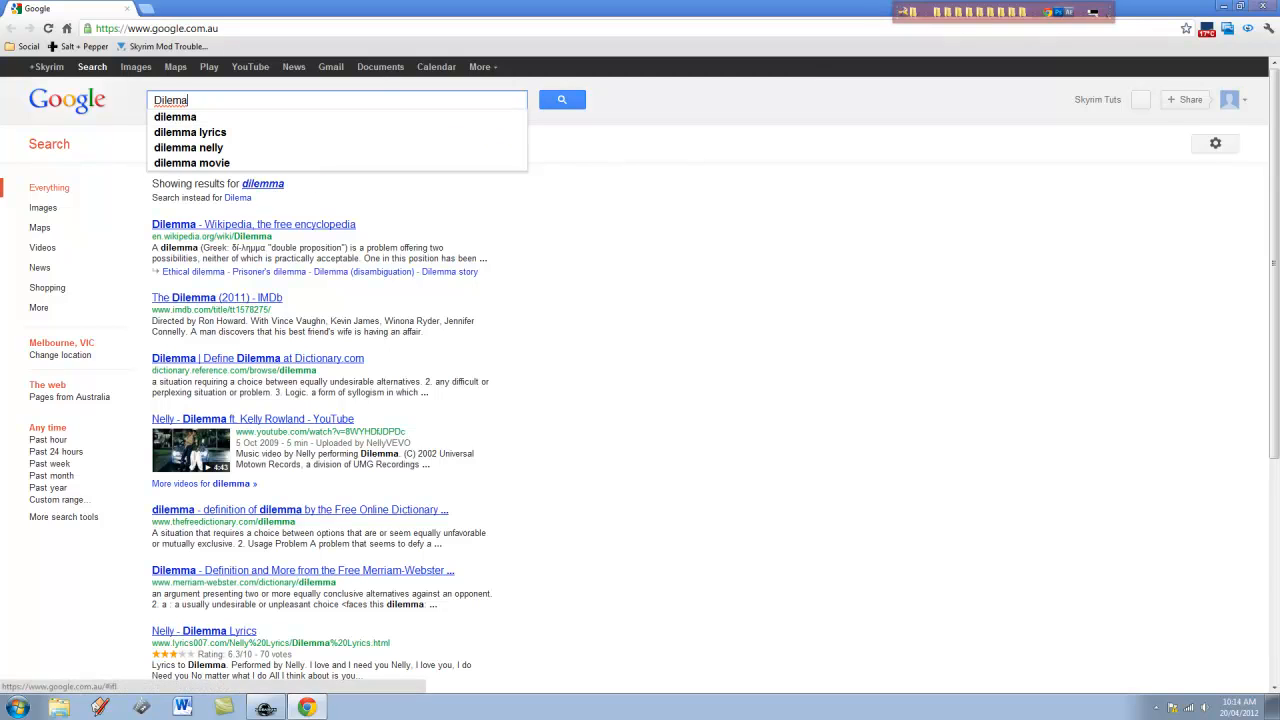
pyautogui.click(1260, 7)
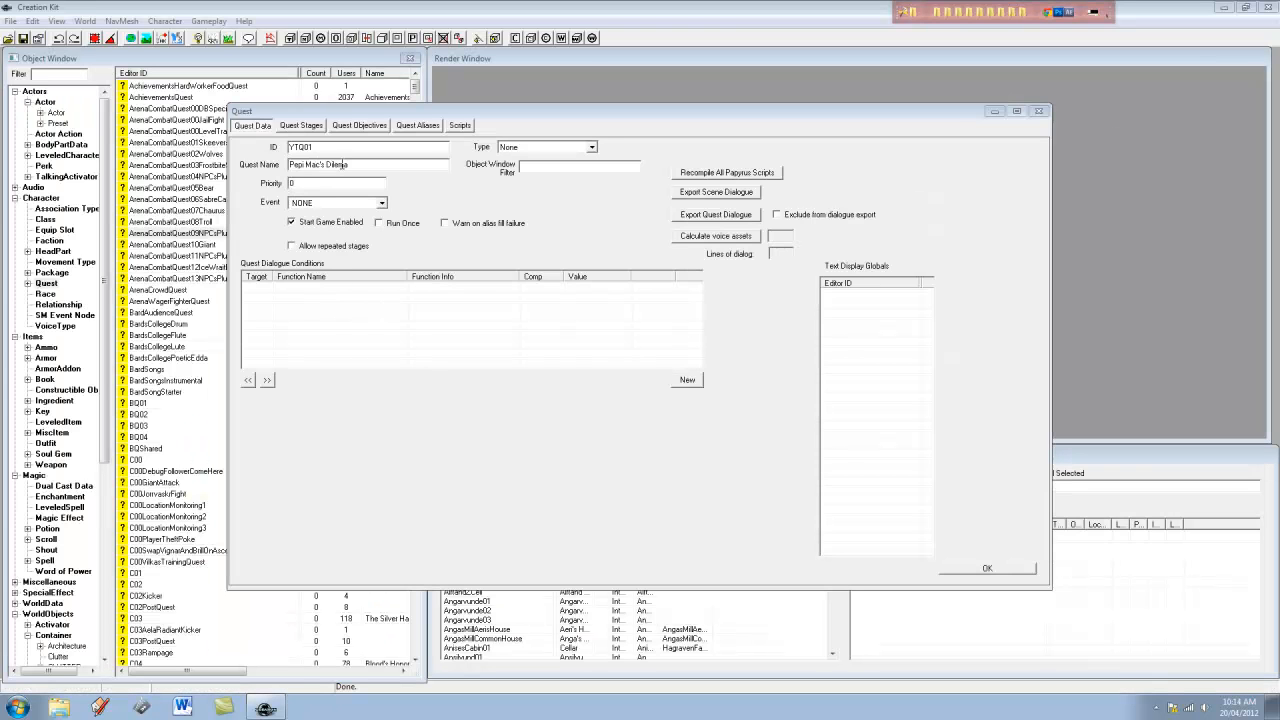
pyautogui.press('Left')
pyautogui.write('m')
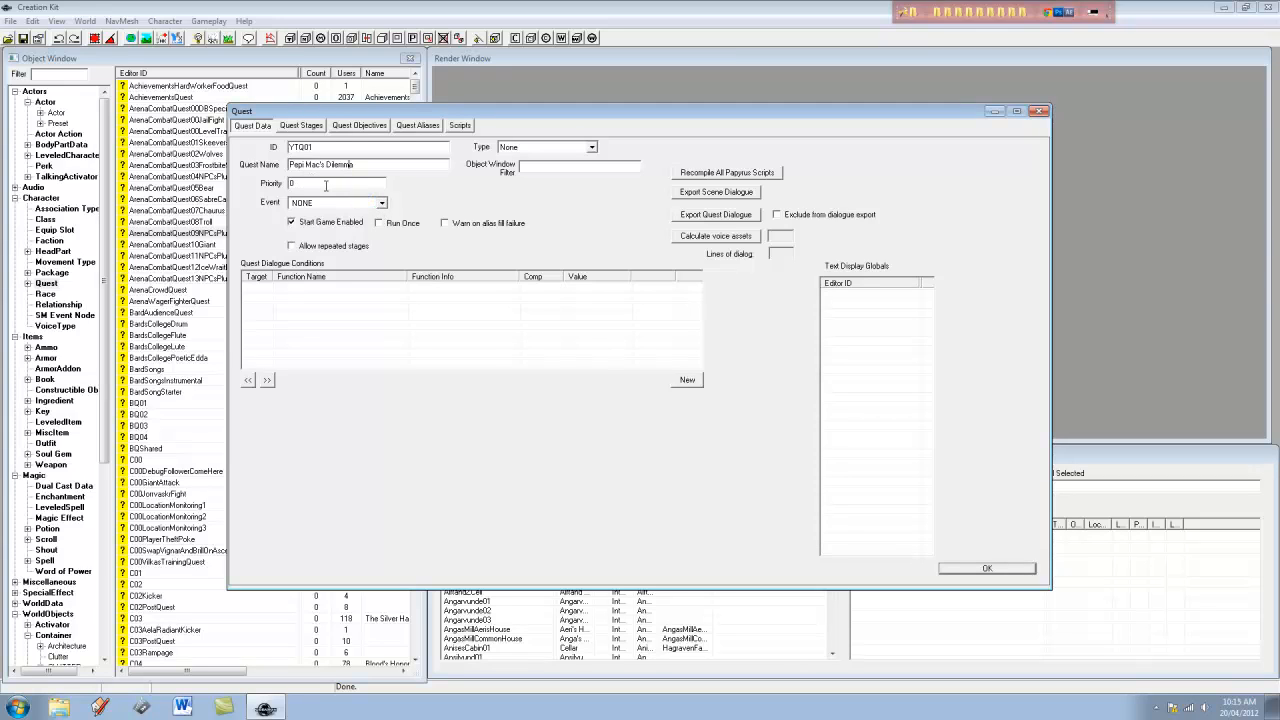
# Set the quest's priority to 65 and its type to Side Quests, and save the quest
pyautogui.doubleClick(325, 185)
pyautogui.write('60')
pyautogui.write('5')
pyautogui.click(549, 148)
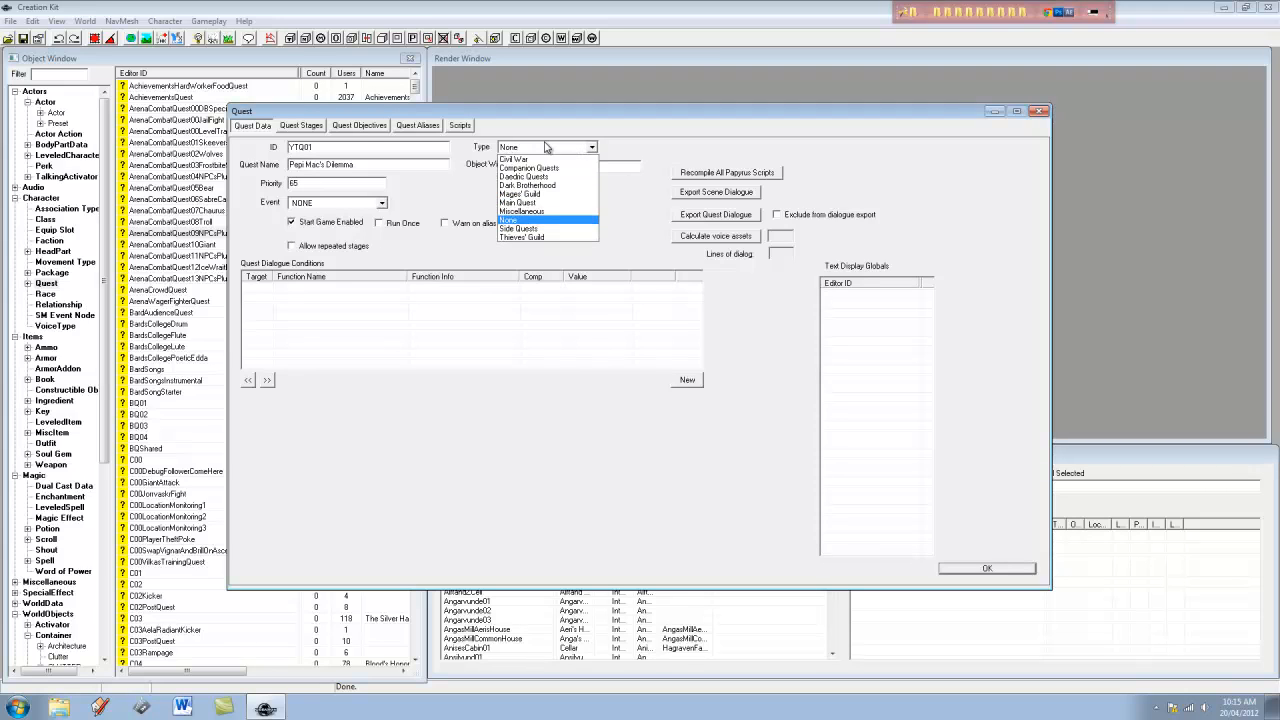
pyautogui.click(543, 229)
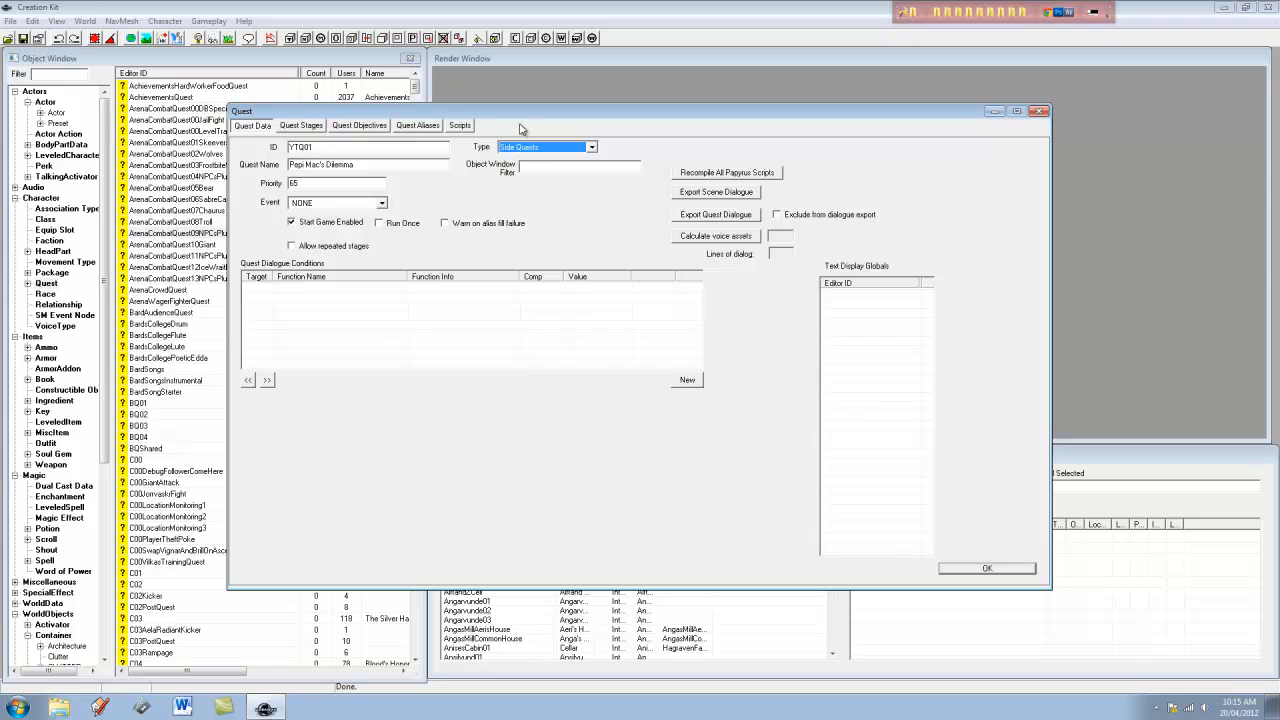
pyautogui.click(987, 568)
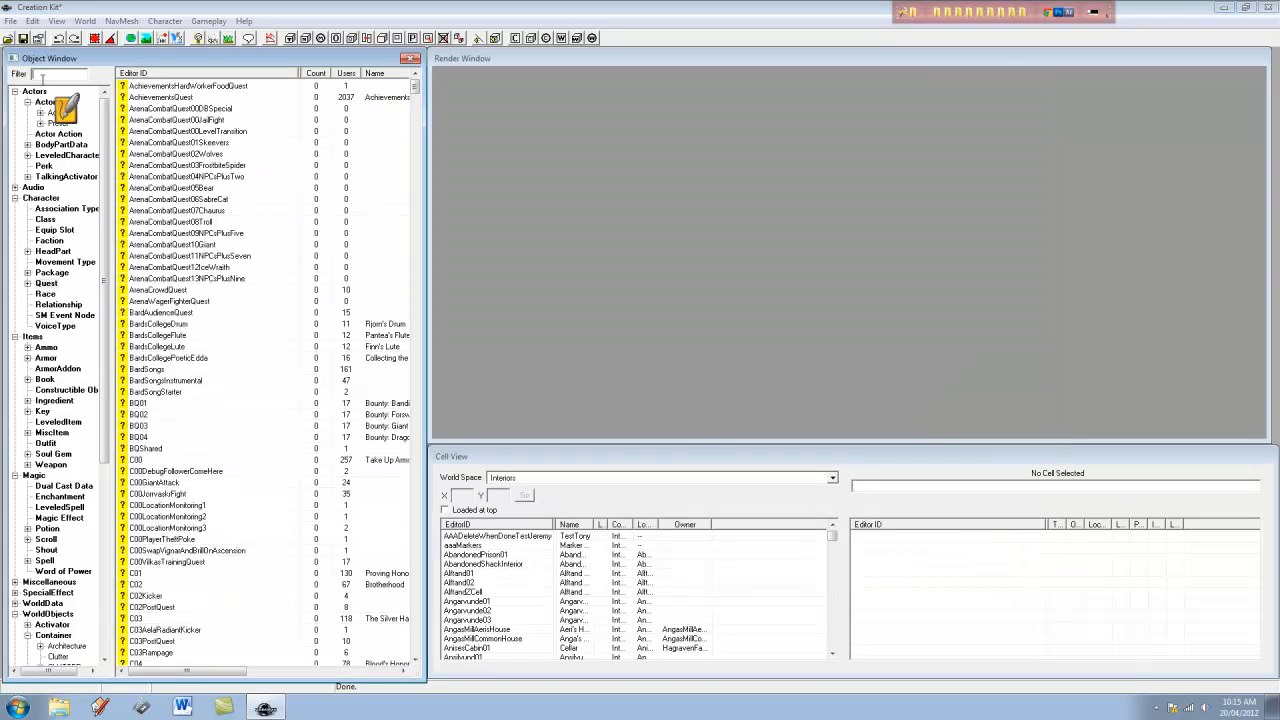
# Filter the object list by YTQ and reopen the YTQ01 quest for editing
pyautogui.click(40, 75)
pyautogui.write('YT')
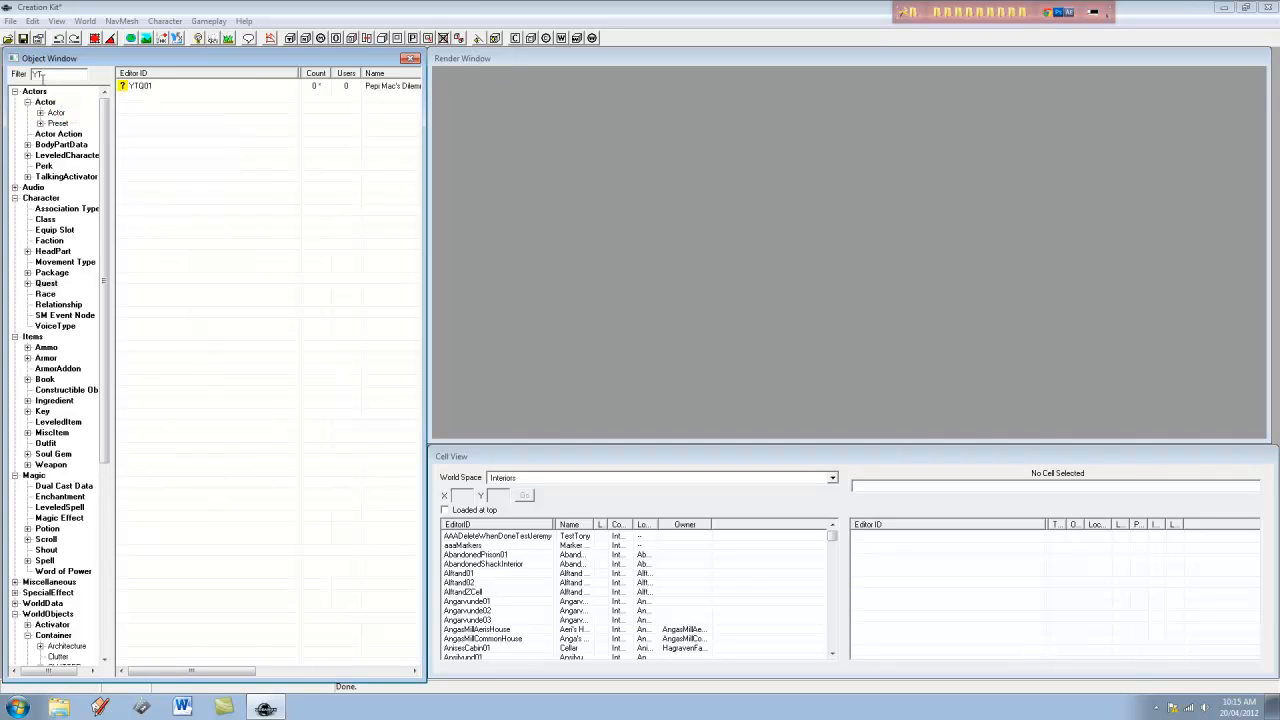
pyautogui.write('Q')
pyautogui.doubleClick(150, 86)
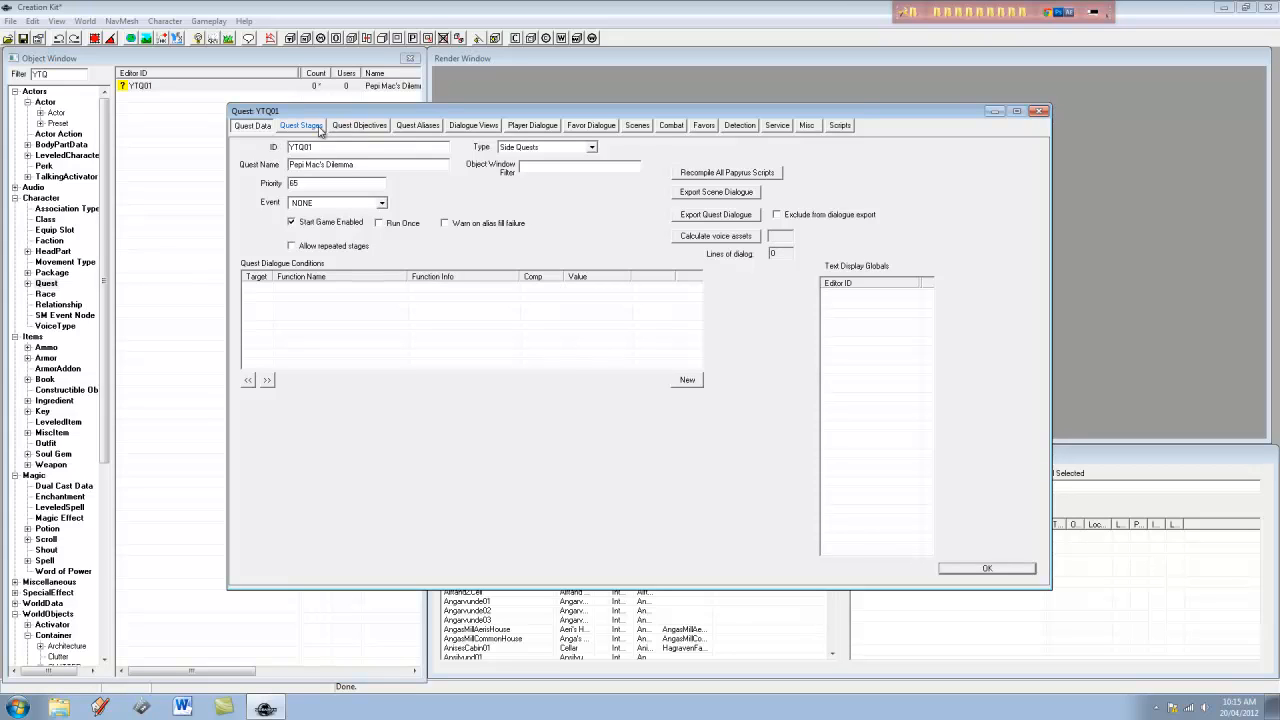
# Add two quest stages with the indexes 0 and 10
pyautogui.click(302, 126)
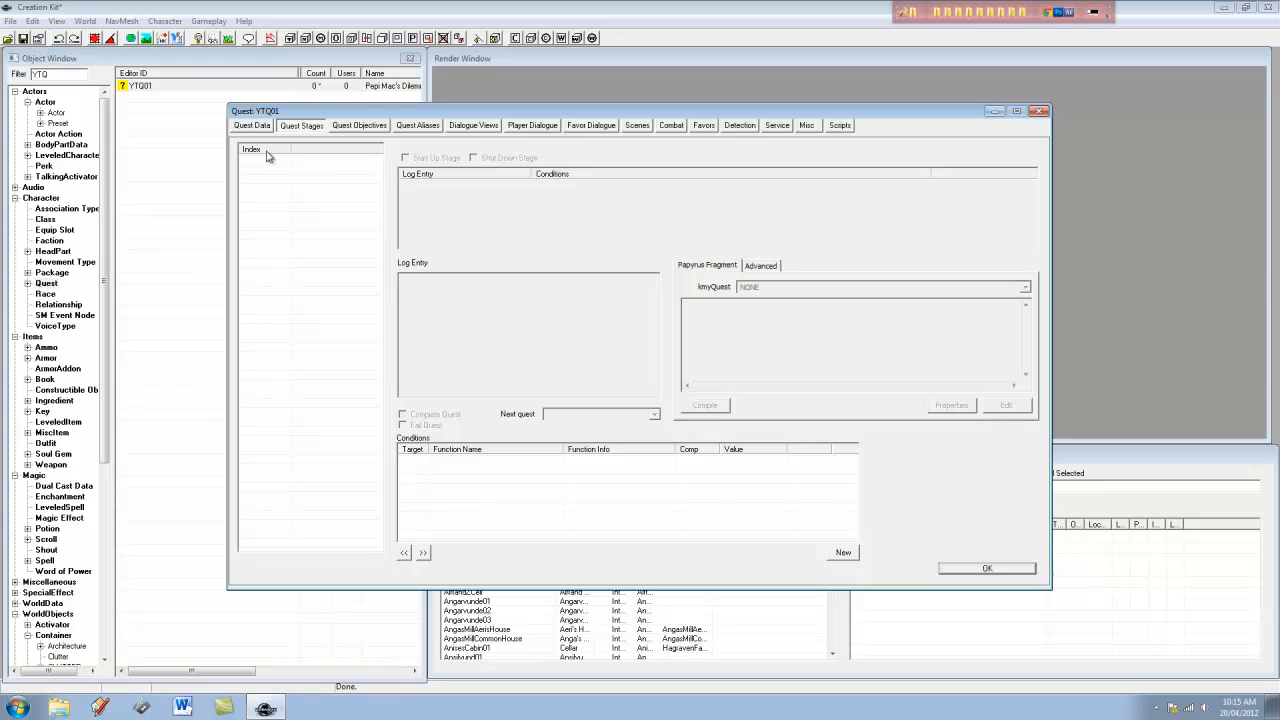
pyautogui.rightClick(271, 165)
pyautogui.click(299, 180)
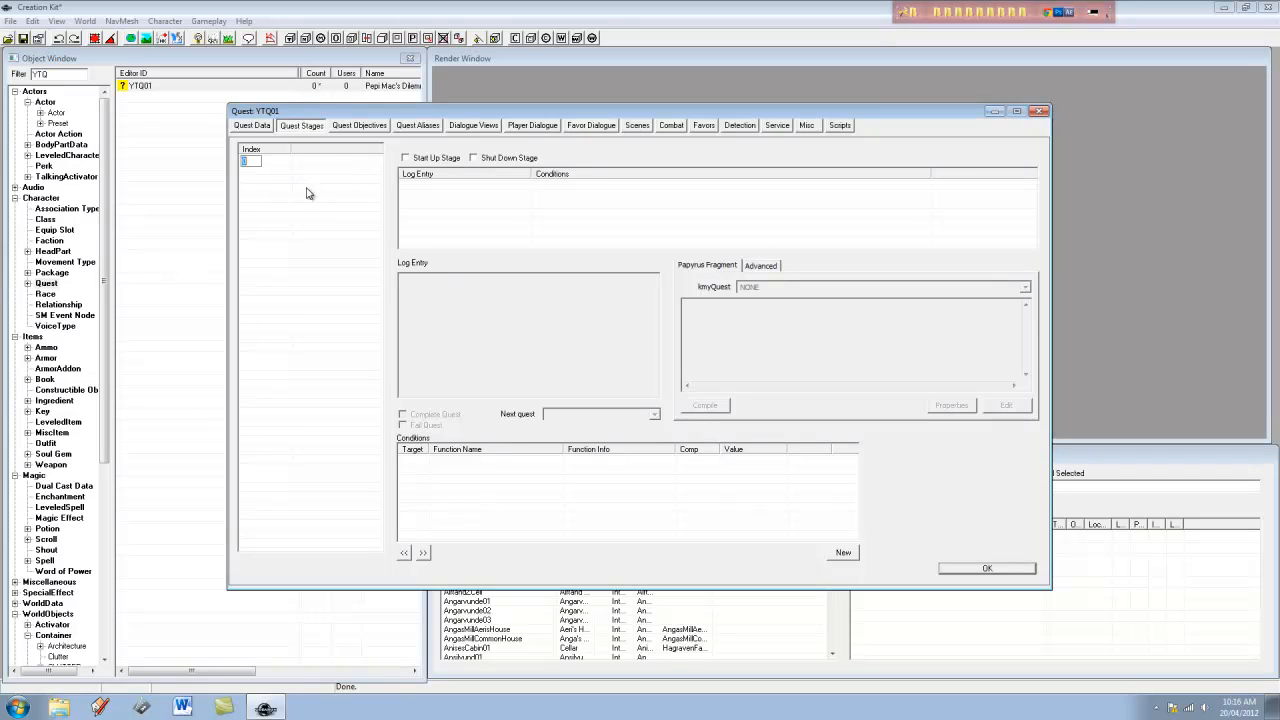
pyautogui.rightClick(253, 192)
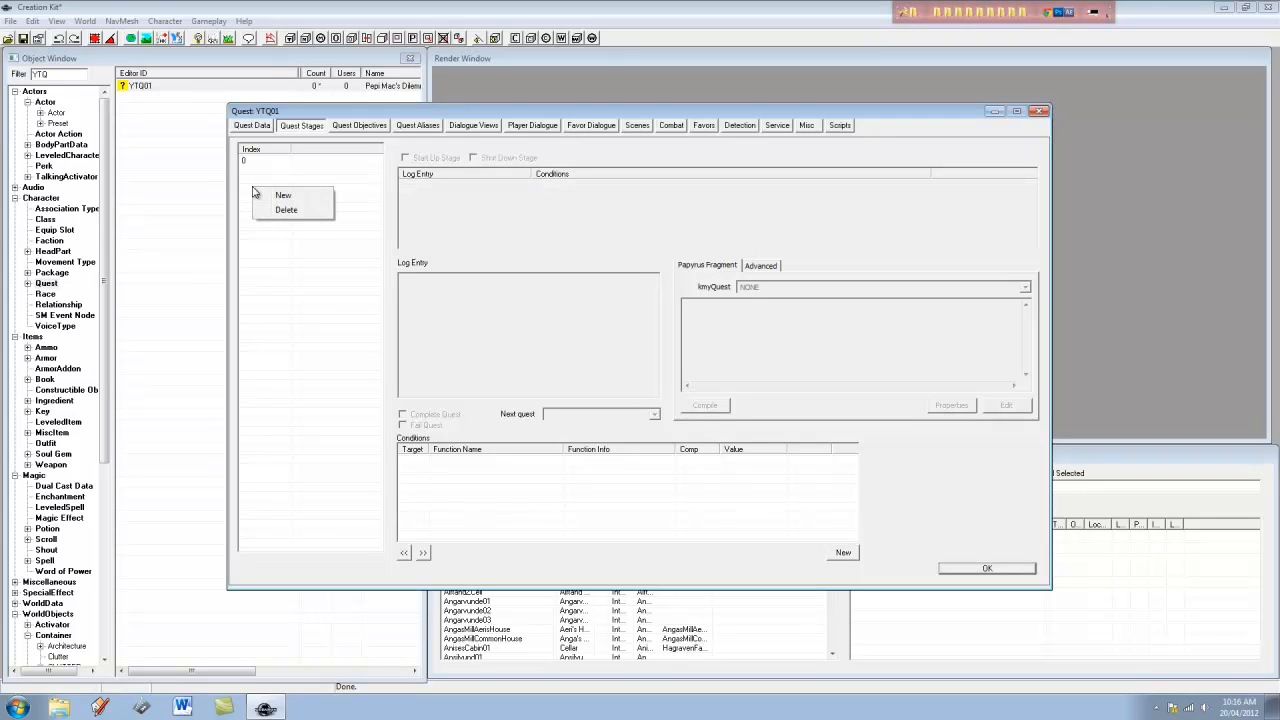
pyautogui.click(266, 196)
pyautogui.write('10')
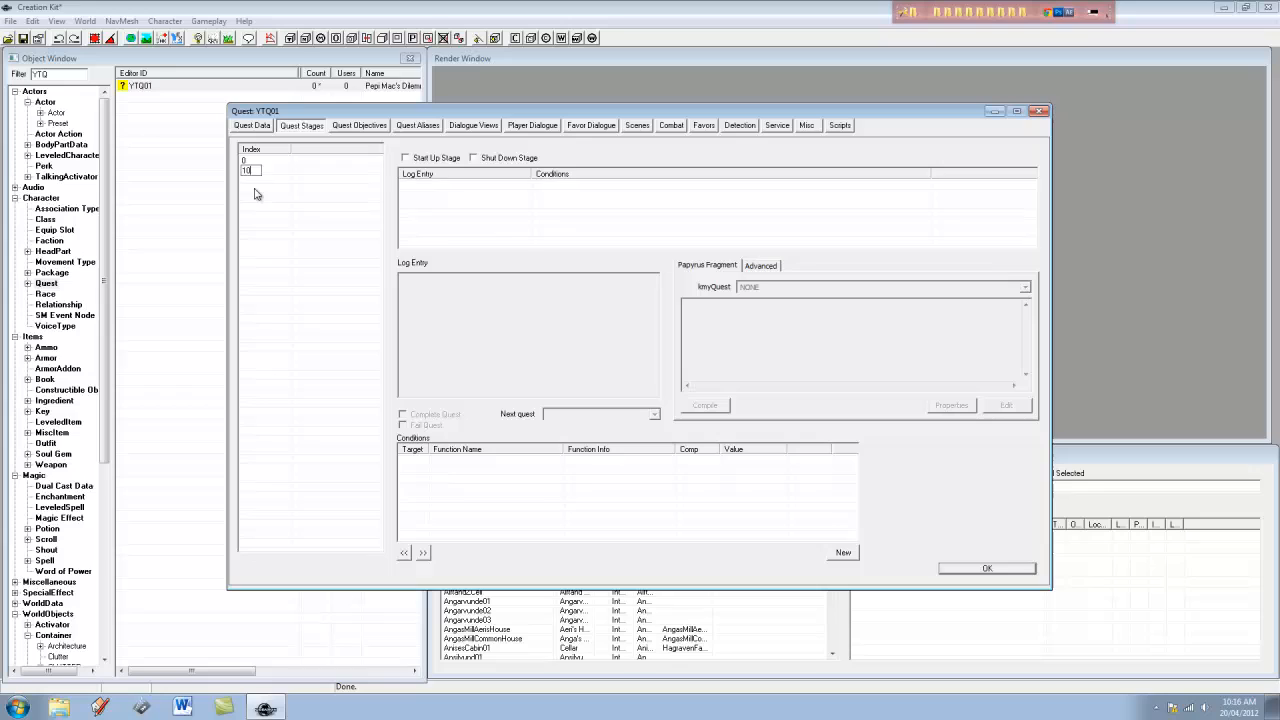
pyautogui.click(255, 189)
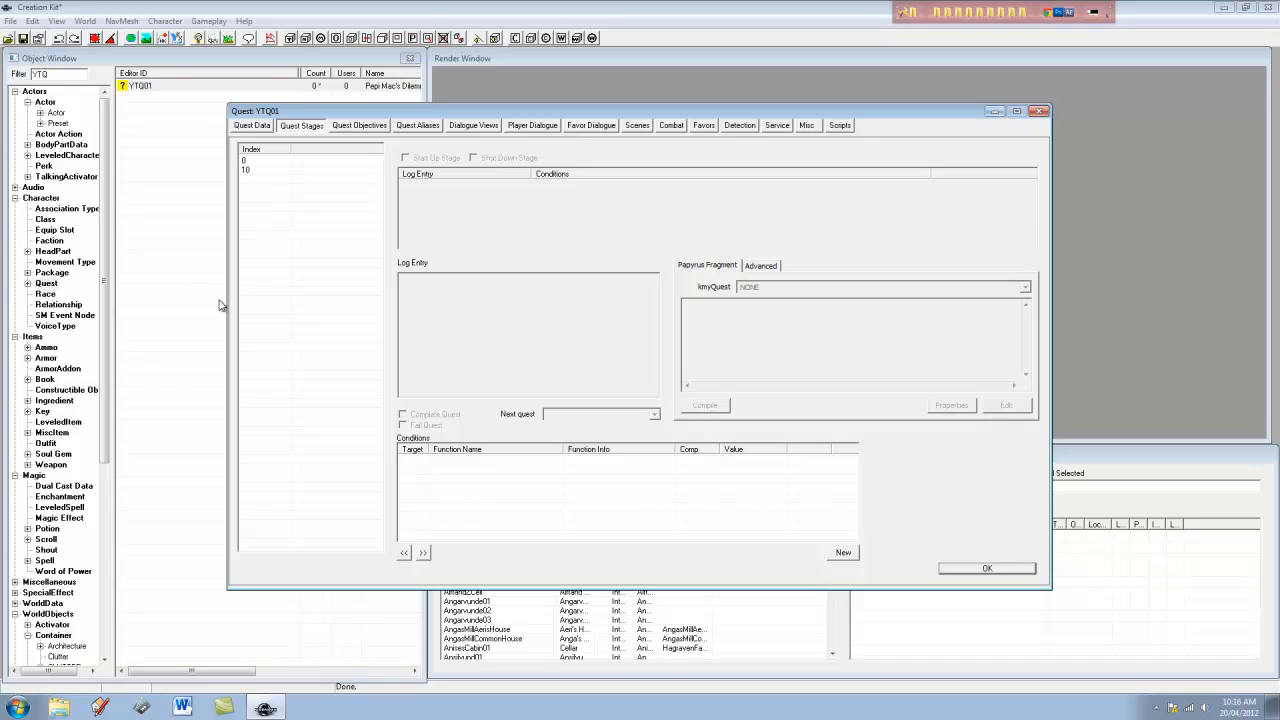
# Add three more quest stages with the indexes 20, 30 and 40, and save the quest
pyautogui.rightClick(274, 188)
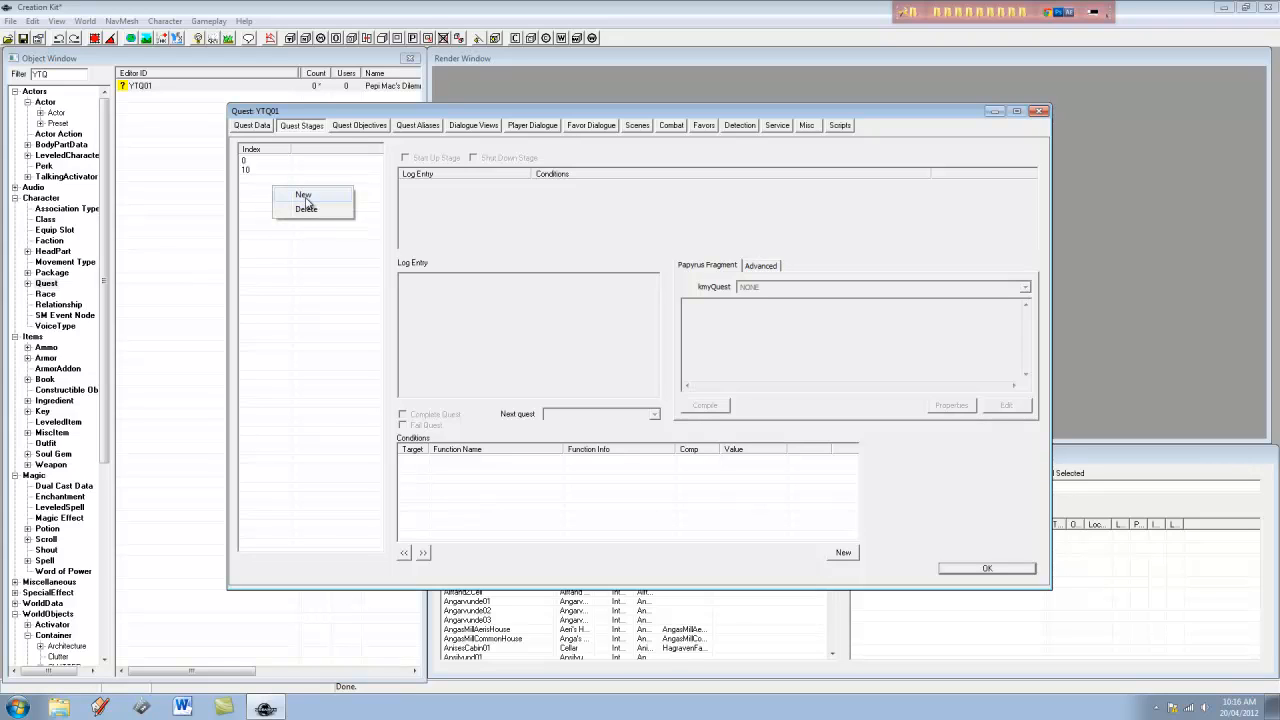
pyautogui.click(305, 200)
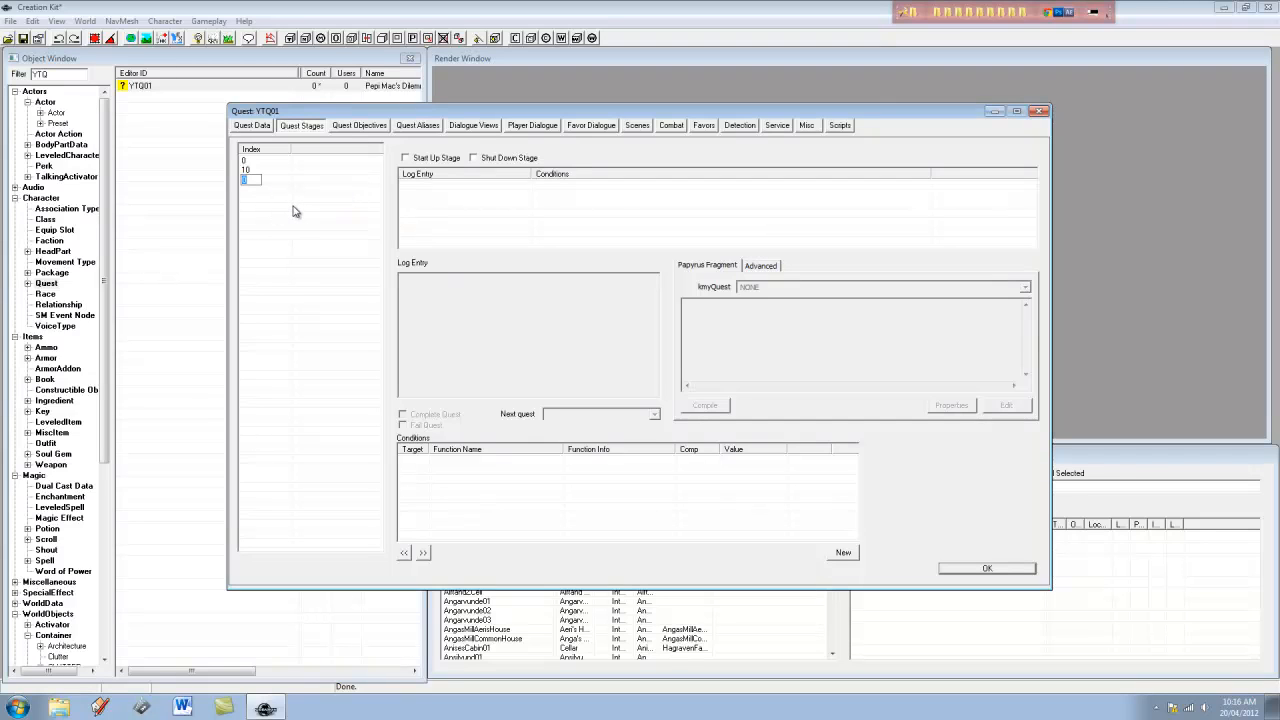
pyautogui.write('20')
pyautogui.press('Return')
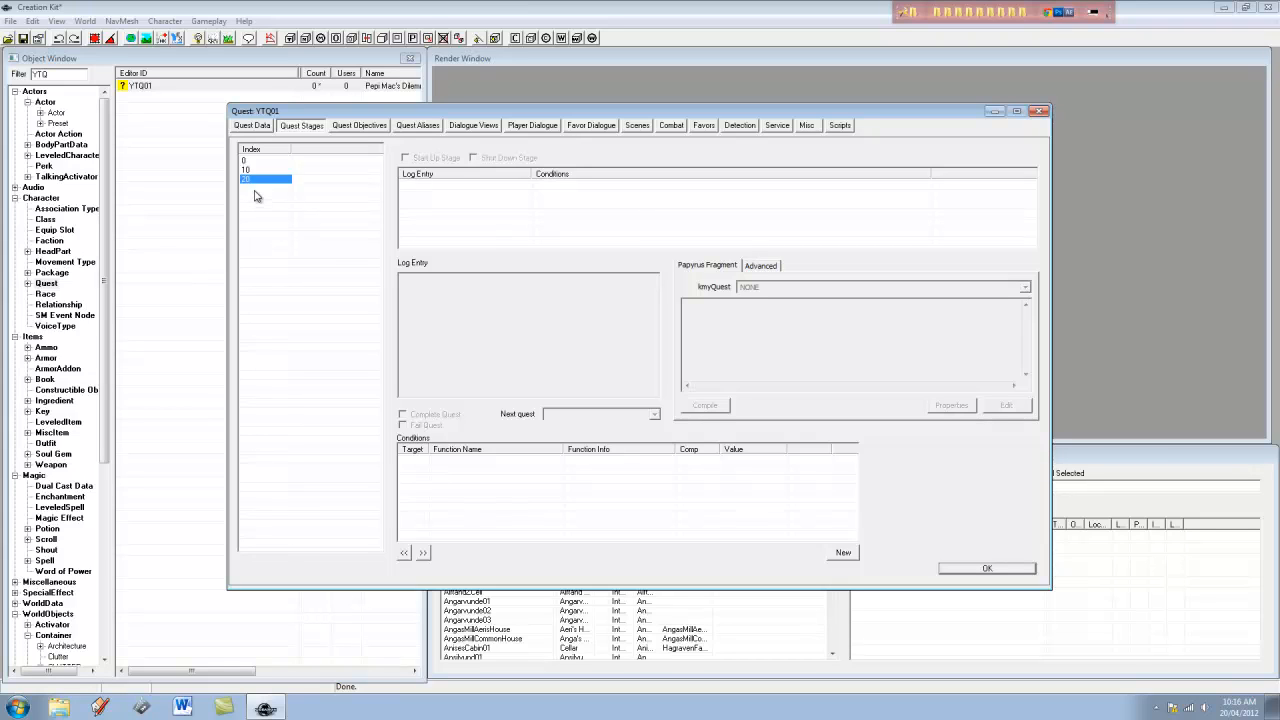
pyautogui.rightClick(258, 190)
pyautogui.click(280, 199)
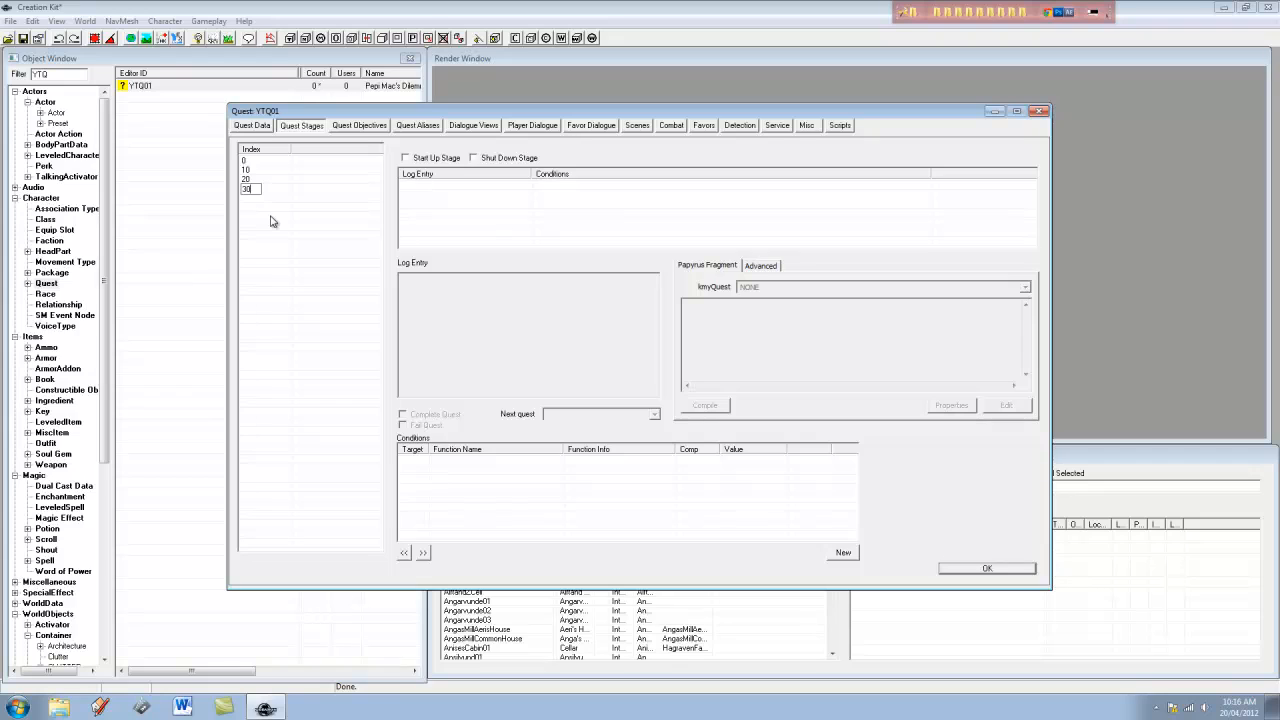
pyautogui.rightClick(271, 217)
pyautogui.click(340, 222)
pyautogui.press('Return')
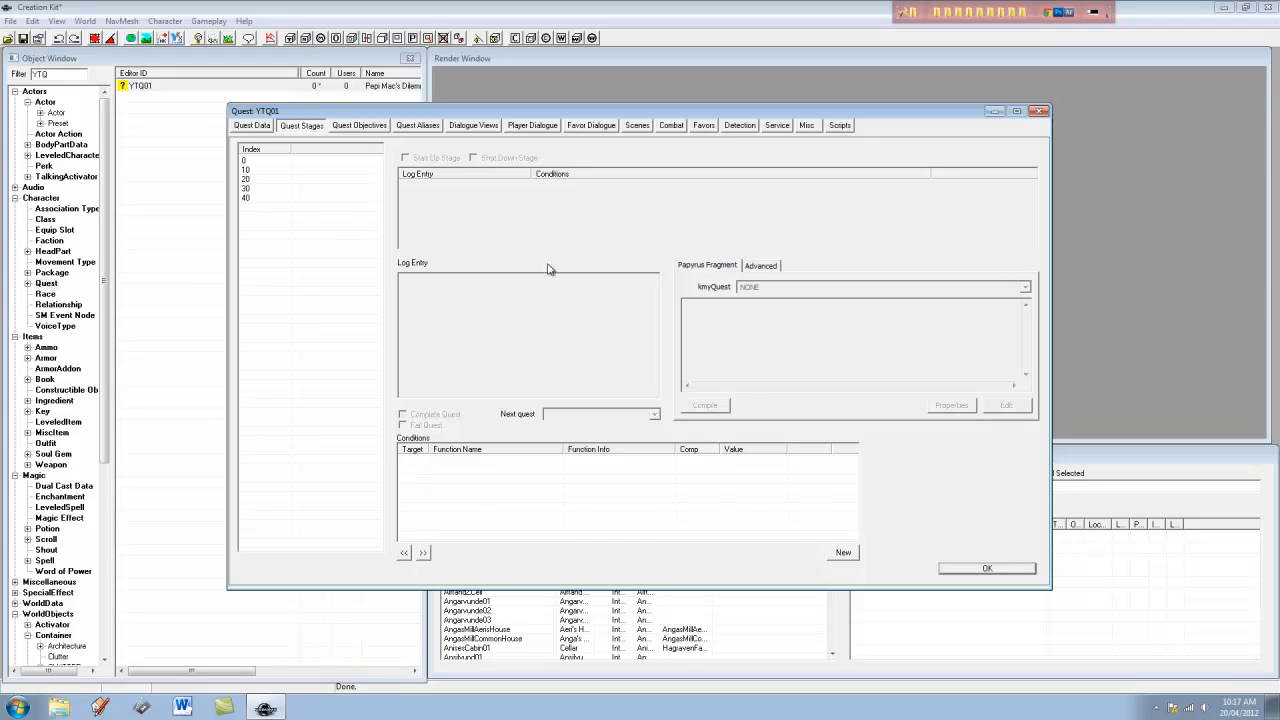
pyautogui.click(968, 569)
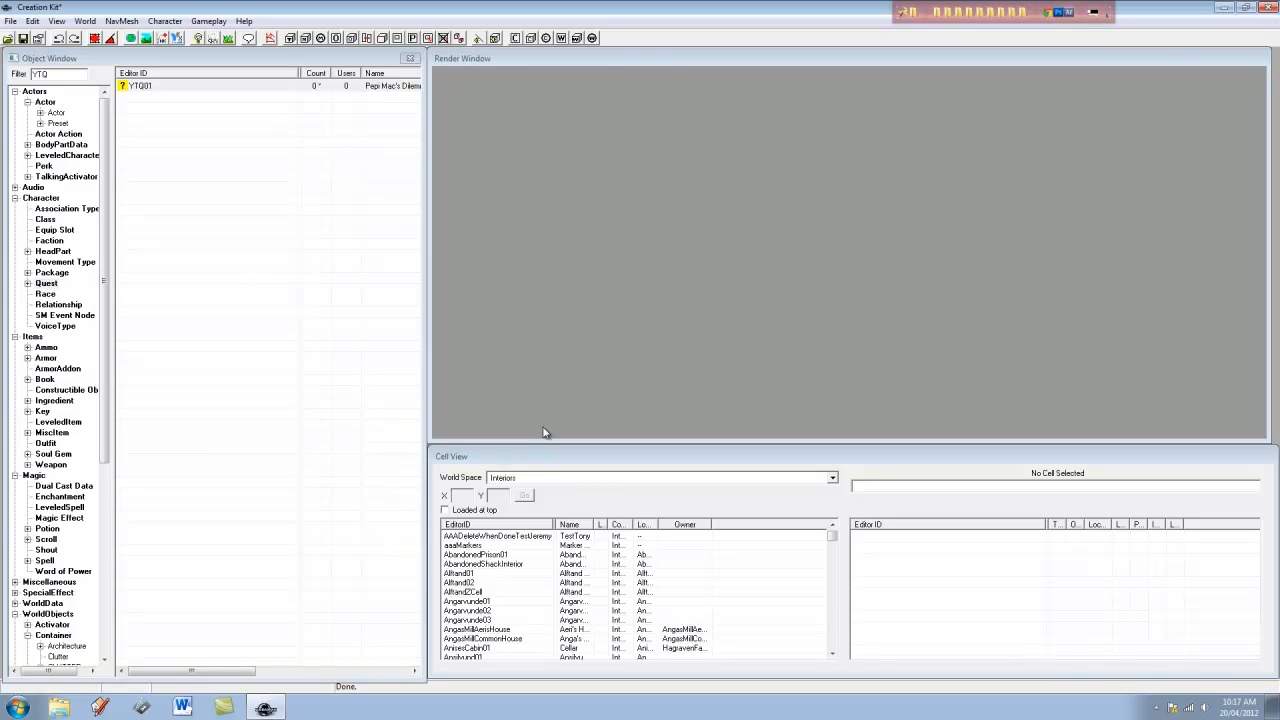
# Create a new actor with the ID YTQActorPepi, name Pepi Mac and short name Pepi, and mark it as Unique
pyautogui.click(56, 112)
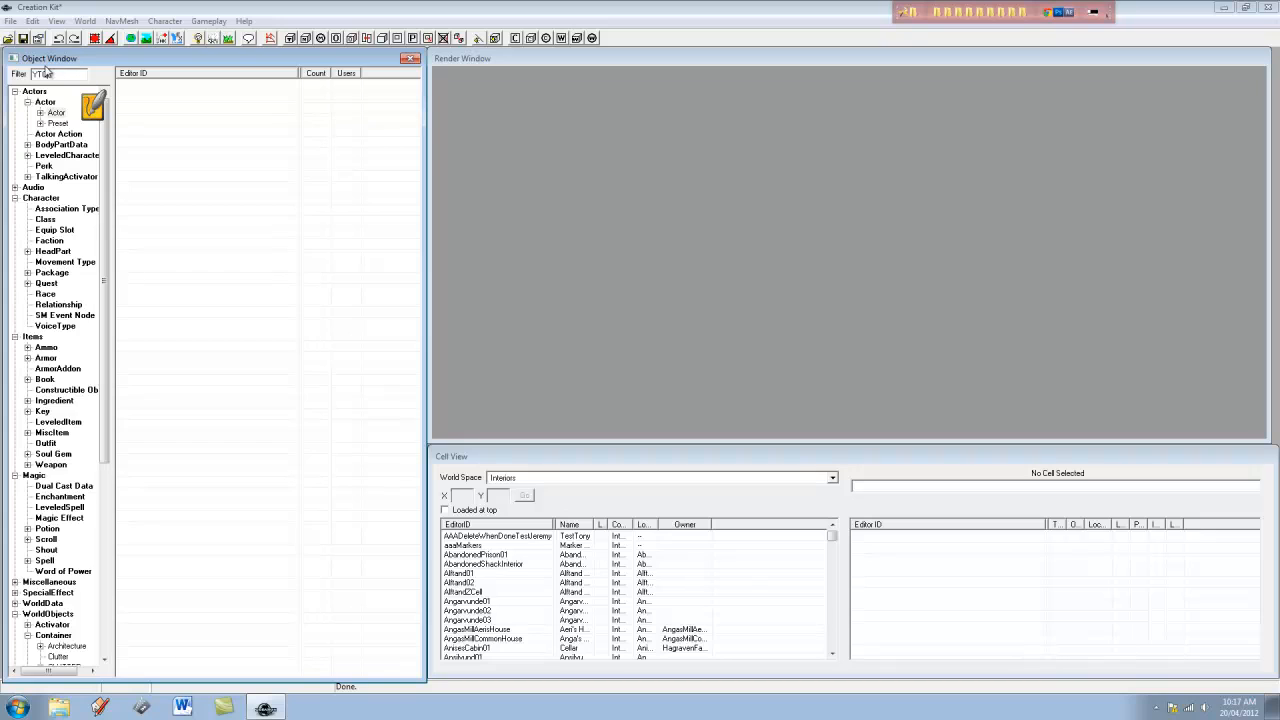
pyautogui.rightClick(225, 111)
pyautogui.click(253, 121)
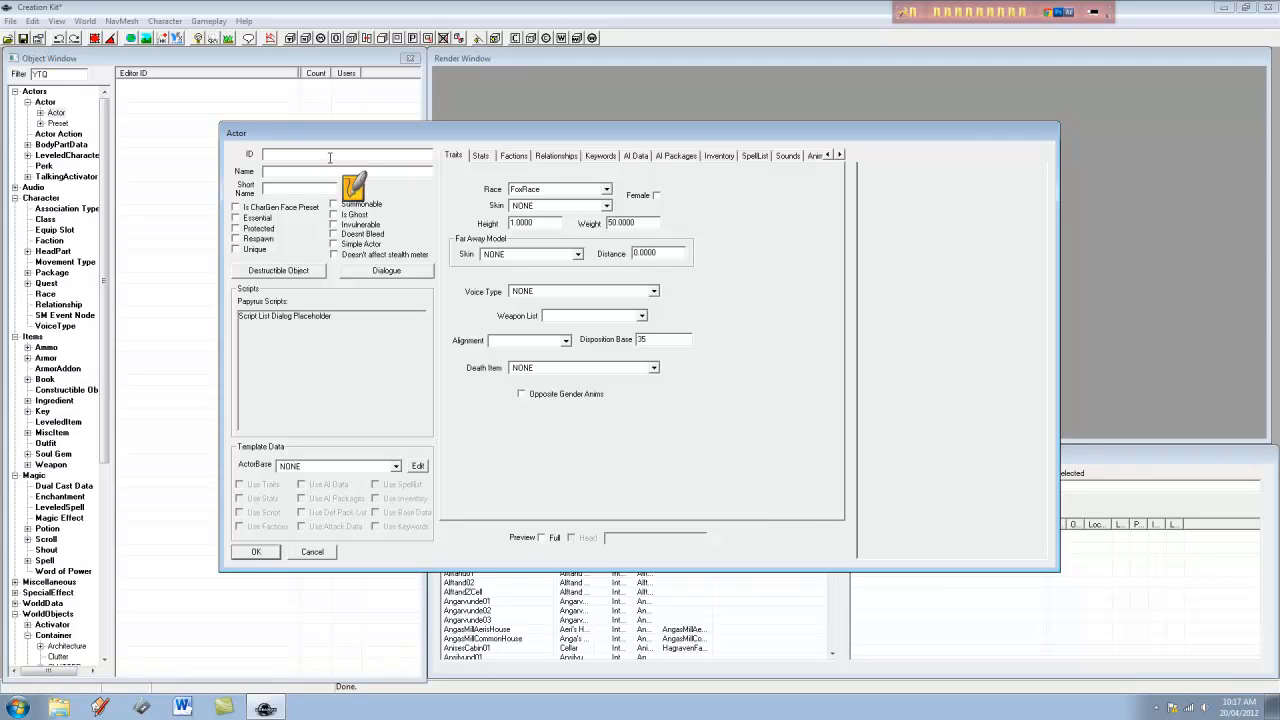
pyautogui.write('YTQ')
pyautogui.click(319, 172)
pyautogui.write('Pepi Mac')
pyautogui.click(308, 187)
pyautogui.click(237, 249)
# Turn on the full-body preview of the actor and set its race to HighElfRace
pyautogui.click(541, 538)
pyautogui.click(568, 189)
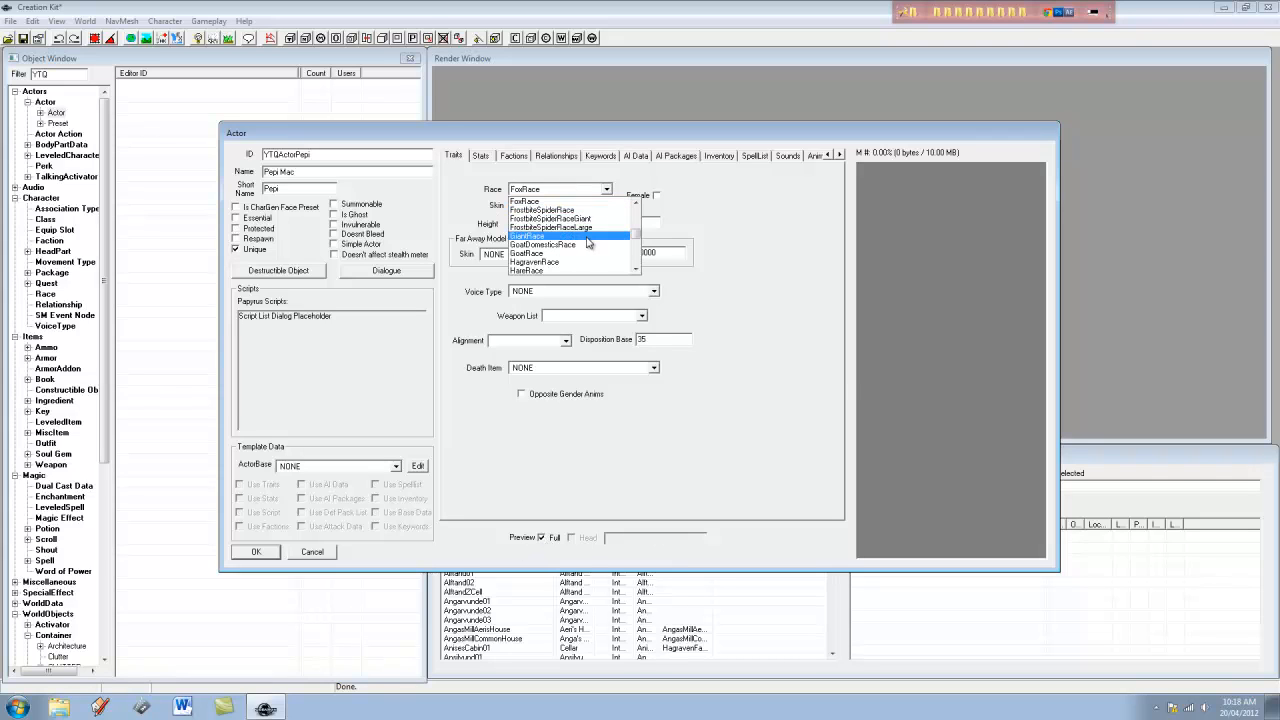
pyautogui.scroll(-2, 591, 250)
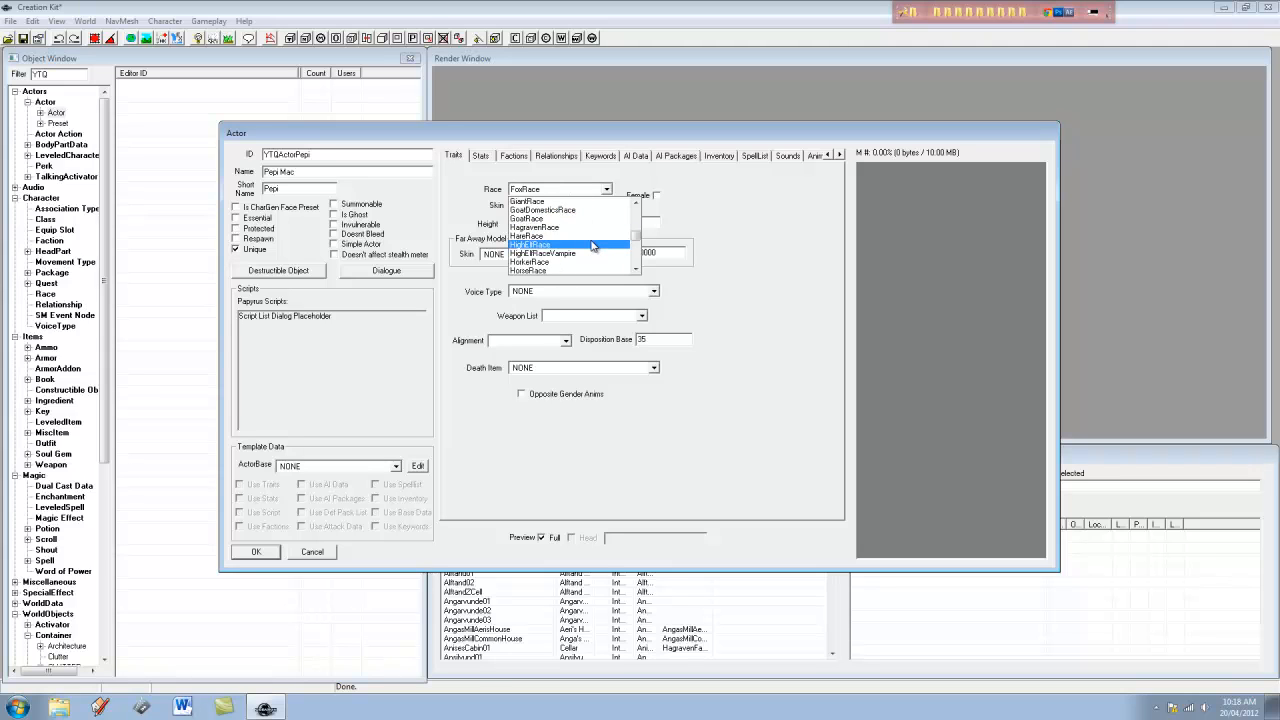
pyautogui.click(590, 246)
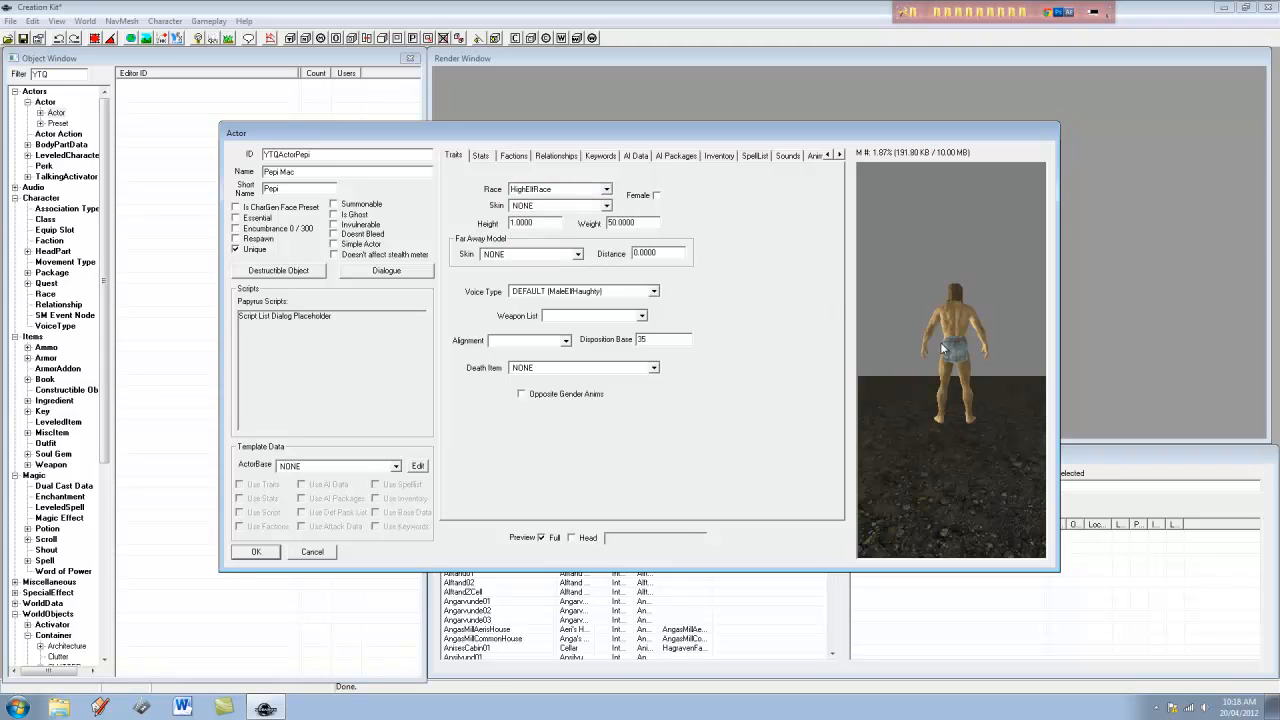
# Change the actor's race to OrcRace
pyautogui.click(565, 189)
pyautogui.scroll(-5, 595, 263)
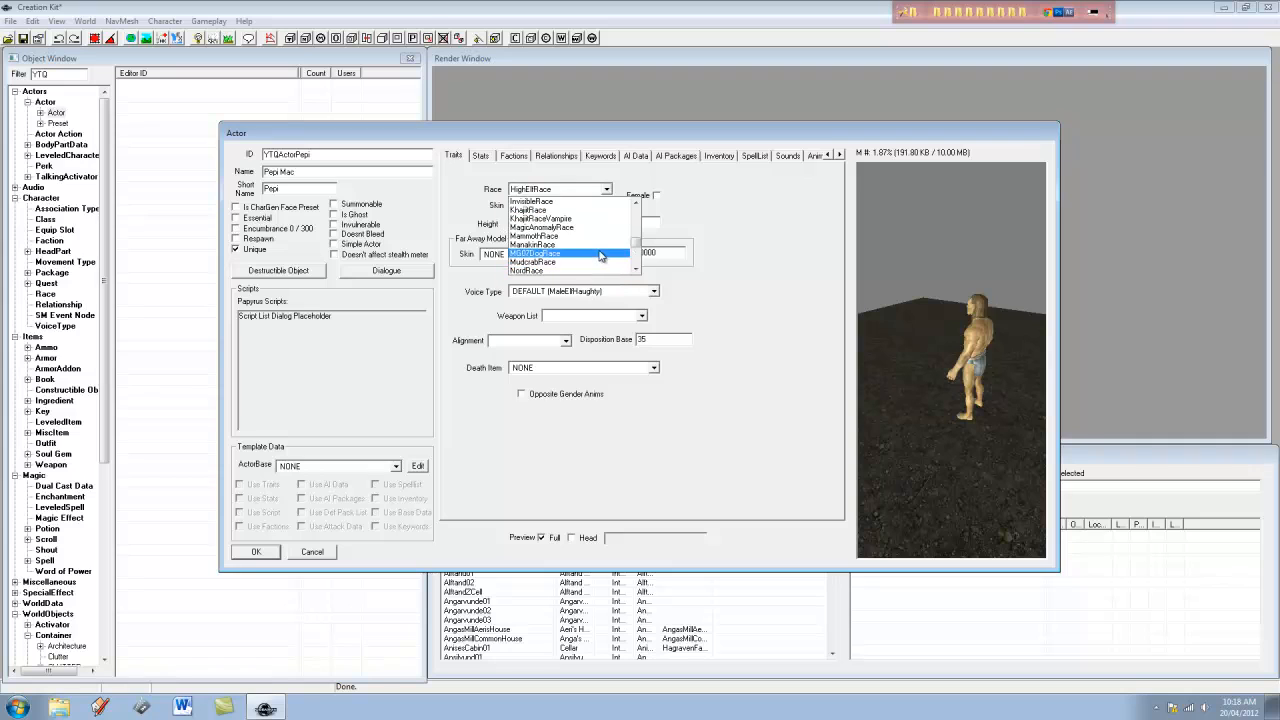
pyautogui.scroll(5, 595, 263)
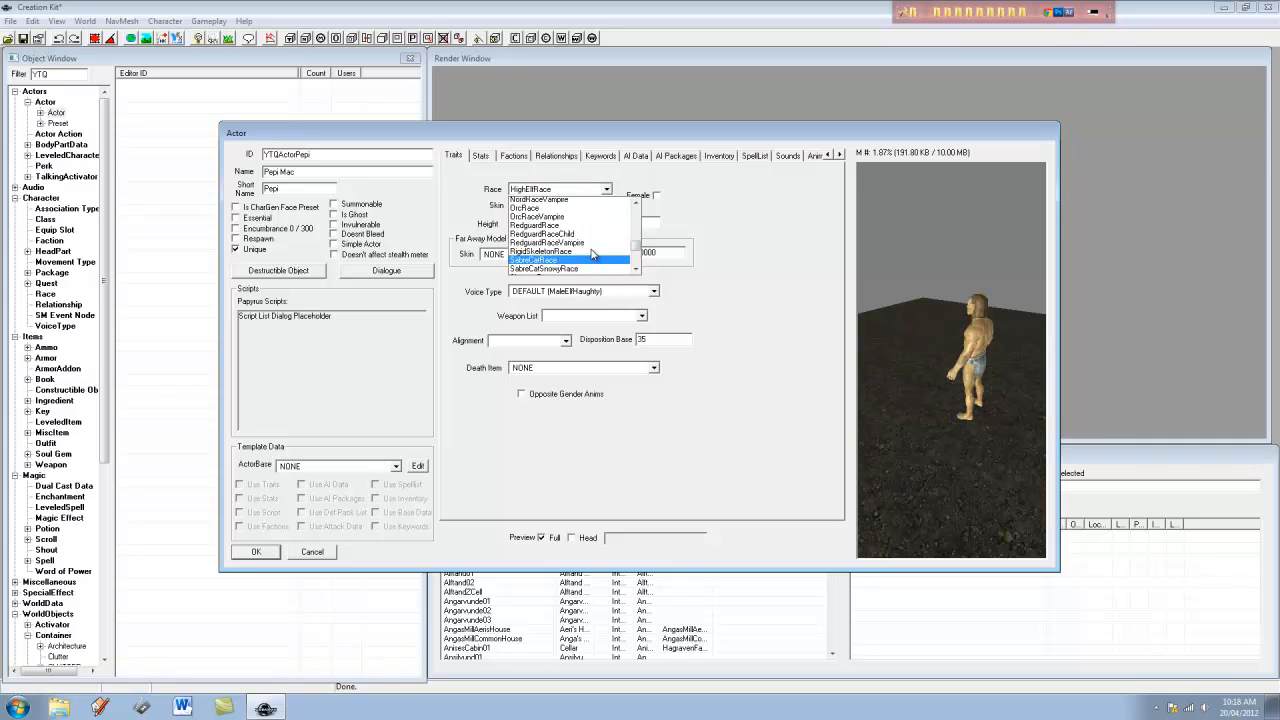
pyautogui.click(567, 236)
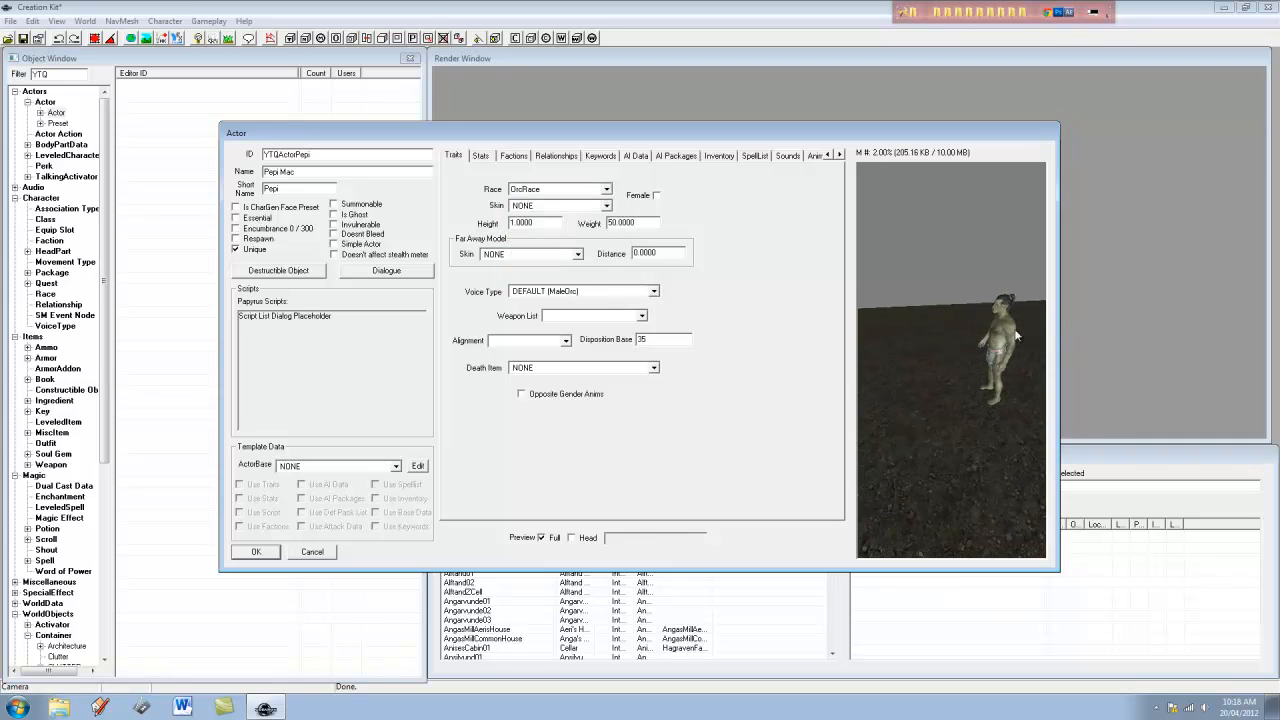
# Try OrcRaceVampire as the actor's race
pyautogui.click(562, 190)
pyautogui.scroll(2, 562, 202)
pyautogui.click(562, 216)
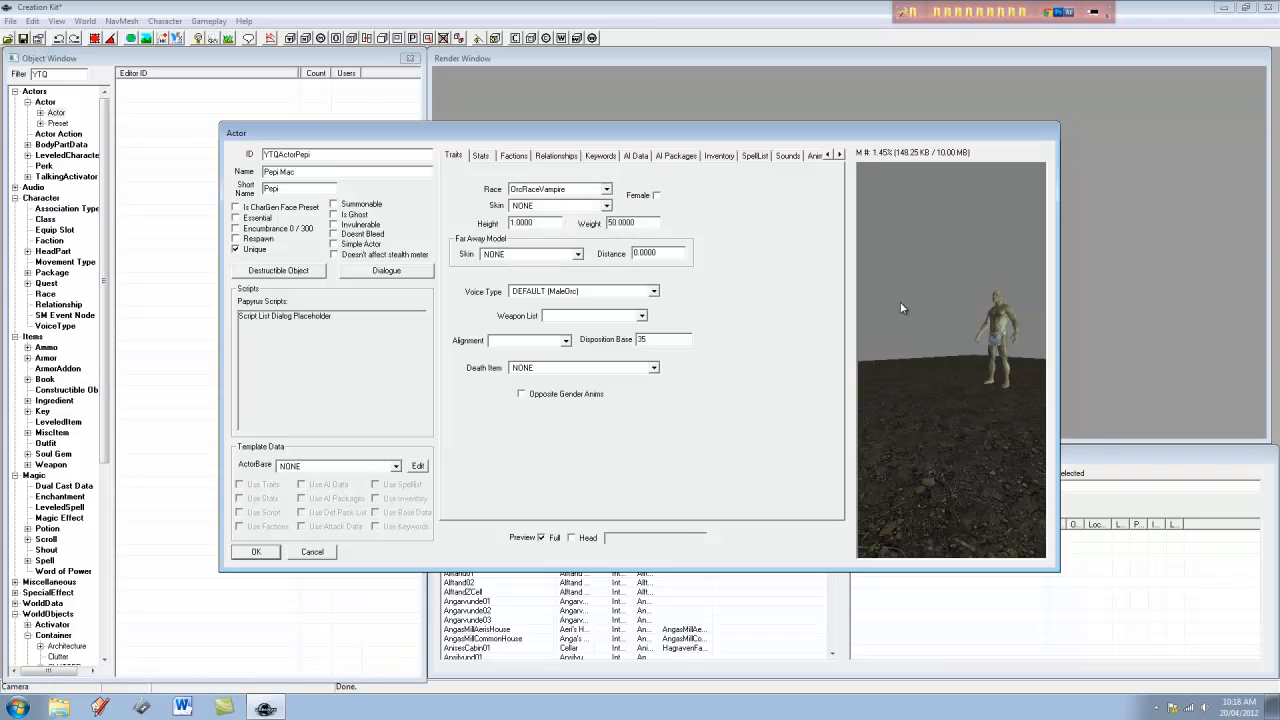
# Switch the actor's race back to OrcRace and inspect the character up close in the preview
pyautogui.click(574, 191)
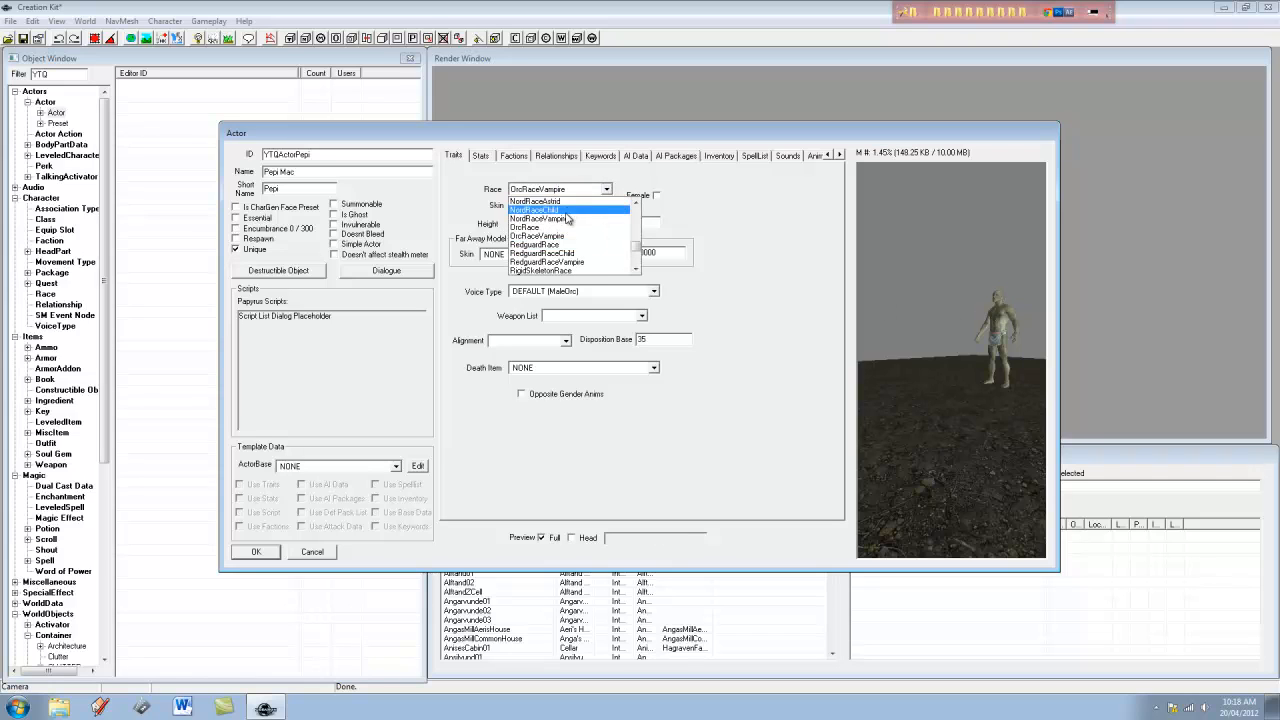
pyautogui.click(562, 215)
pyautogui.moveTo(942, 300); pyautogui.dragTo(897, 378, button='middle')
pyautogui.scroll(5, 941, 308)
pyautogui.scroll(4, 937, 330)
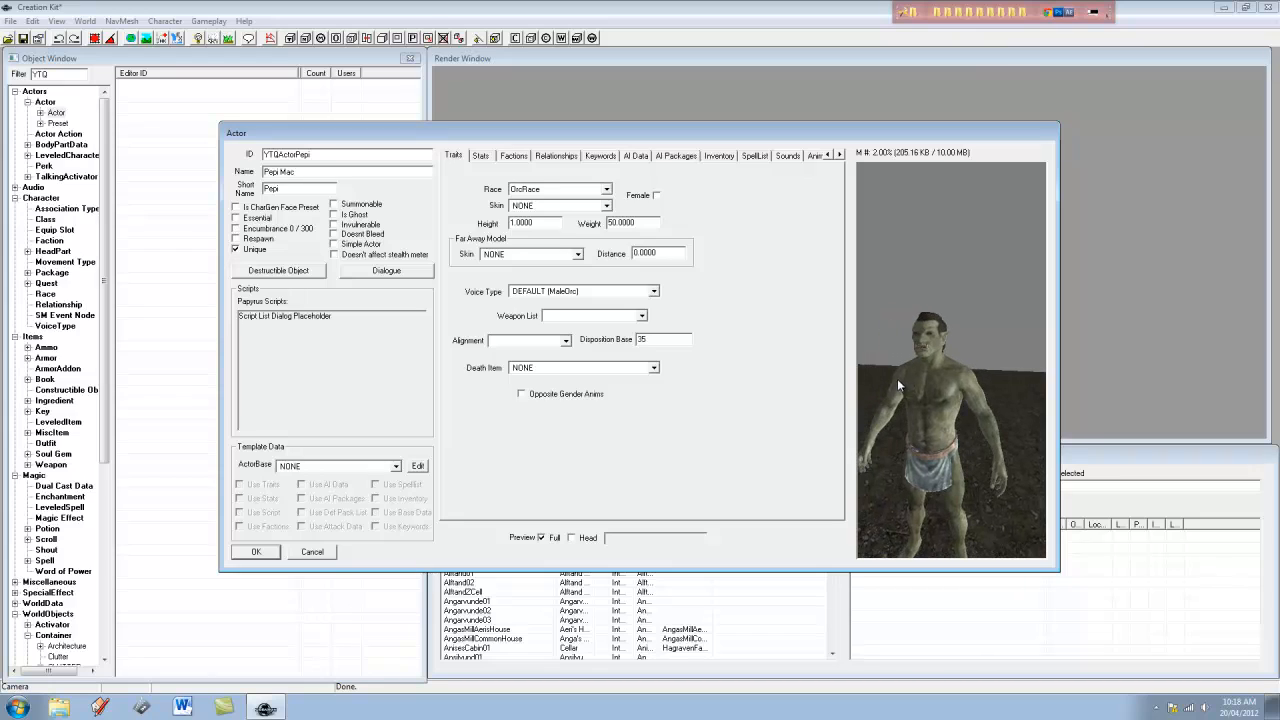
# Set the actor's voice type to MaleOldGrumpy
pyautogui.click(650, 291)
pyautogui.scroll(-4, 631, 321)
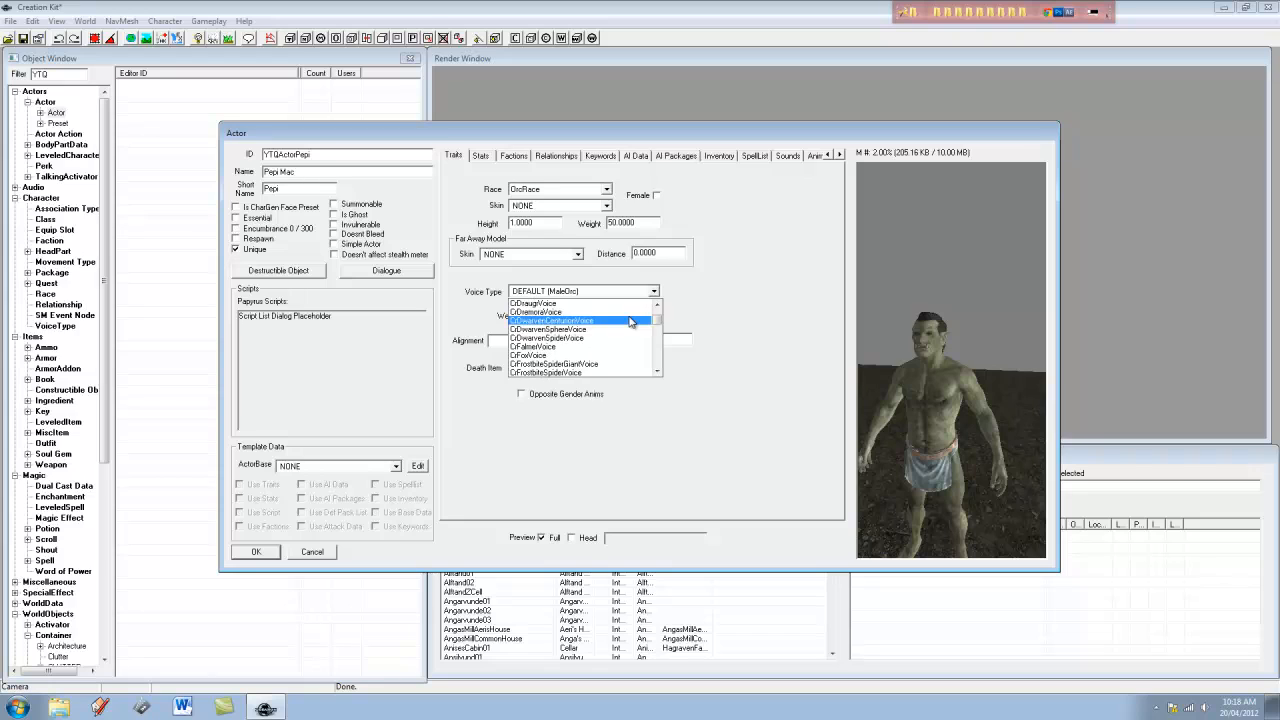
pyautogui.press('m')
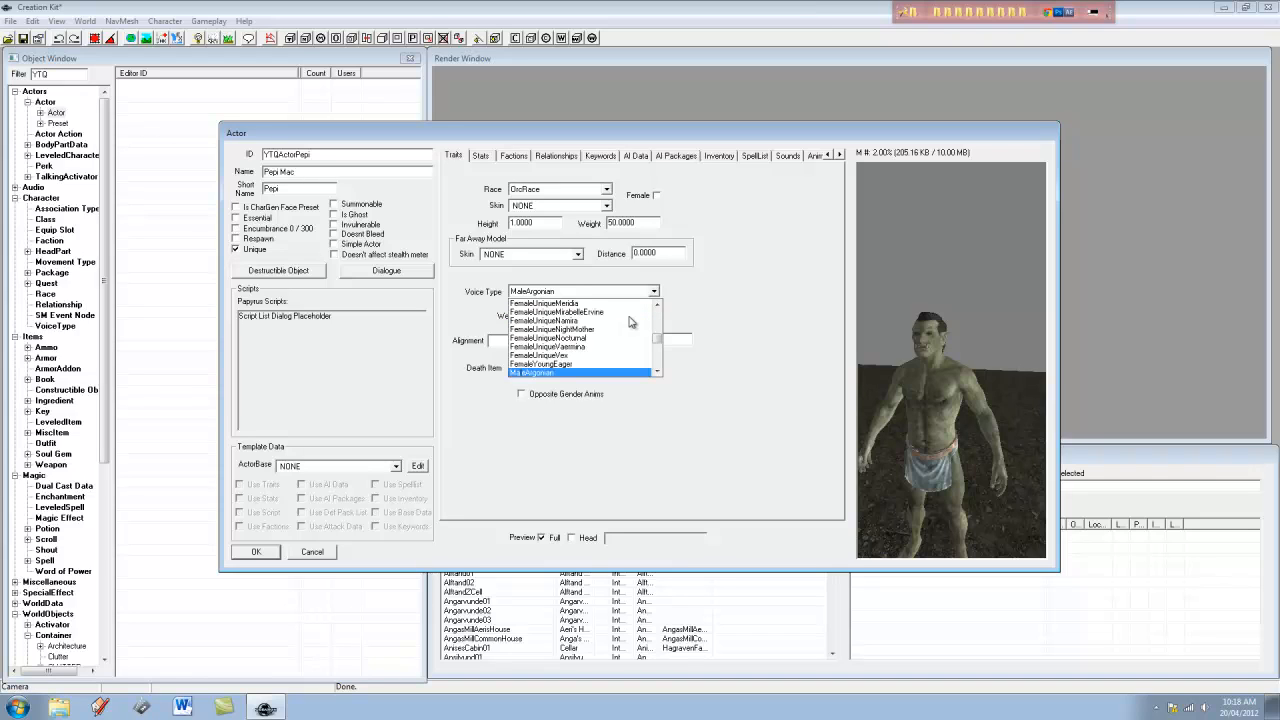
pyautogui.scroll(-6, 625, 330)
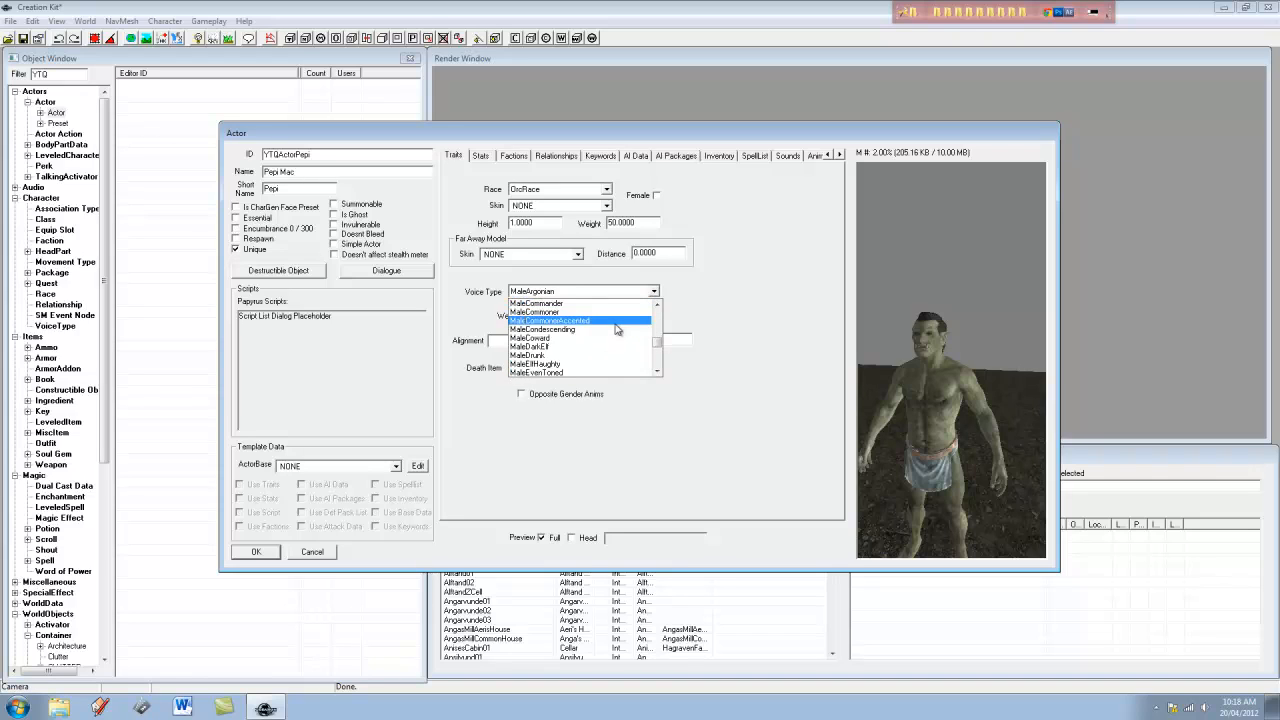
pyautogui.scroll(-3, 590, 320)
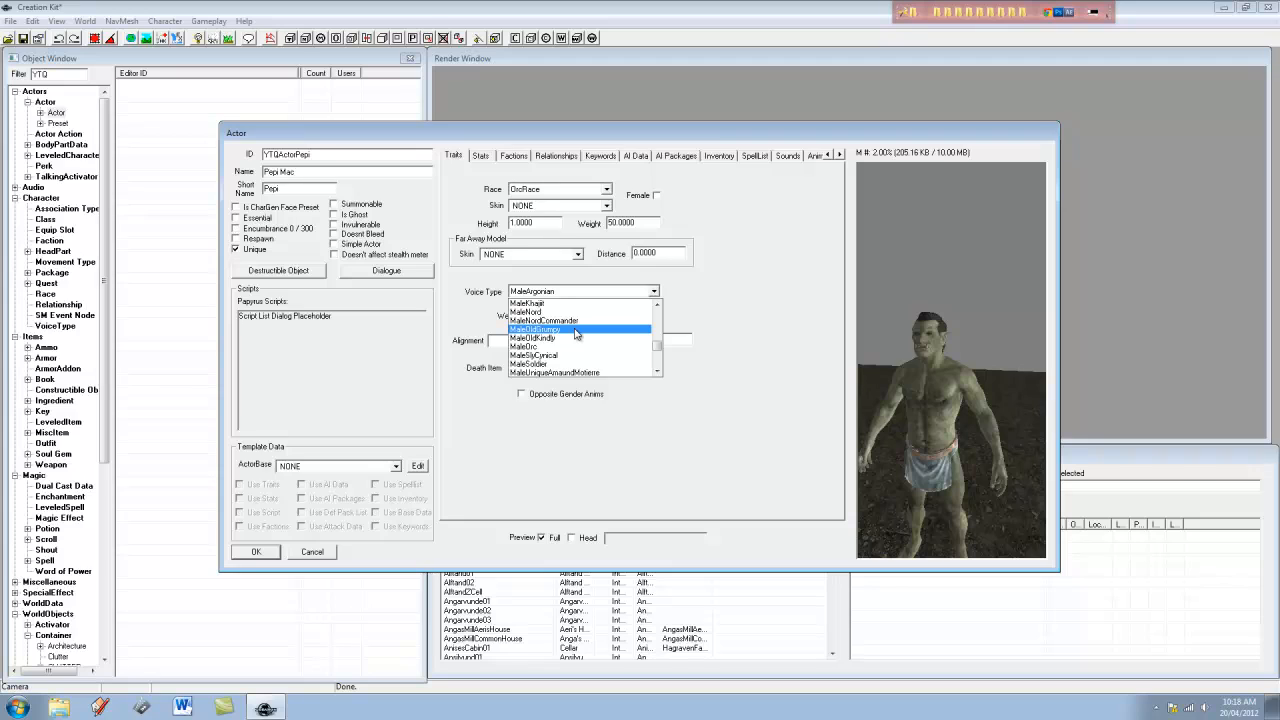
pyautogui.click(576, 330)
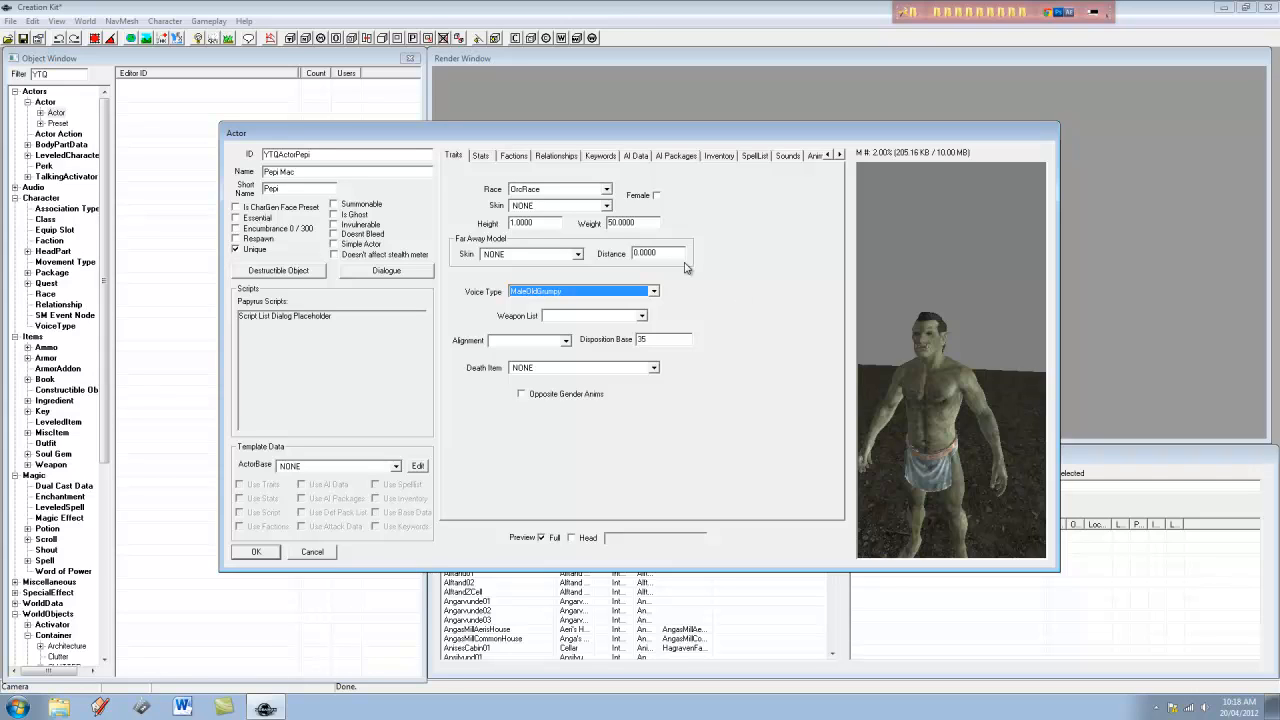
# Set the actor's default outfit to ClothesTavernWenchOutfit and inspect the dressed character in the preview
pyautogui.click(733, 157)
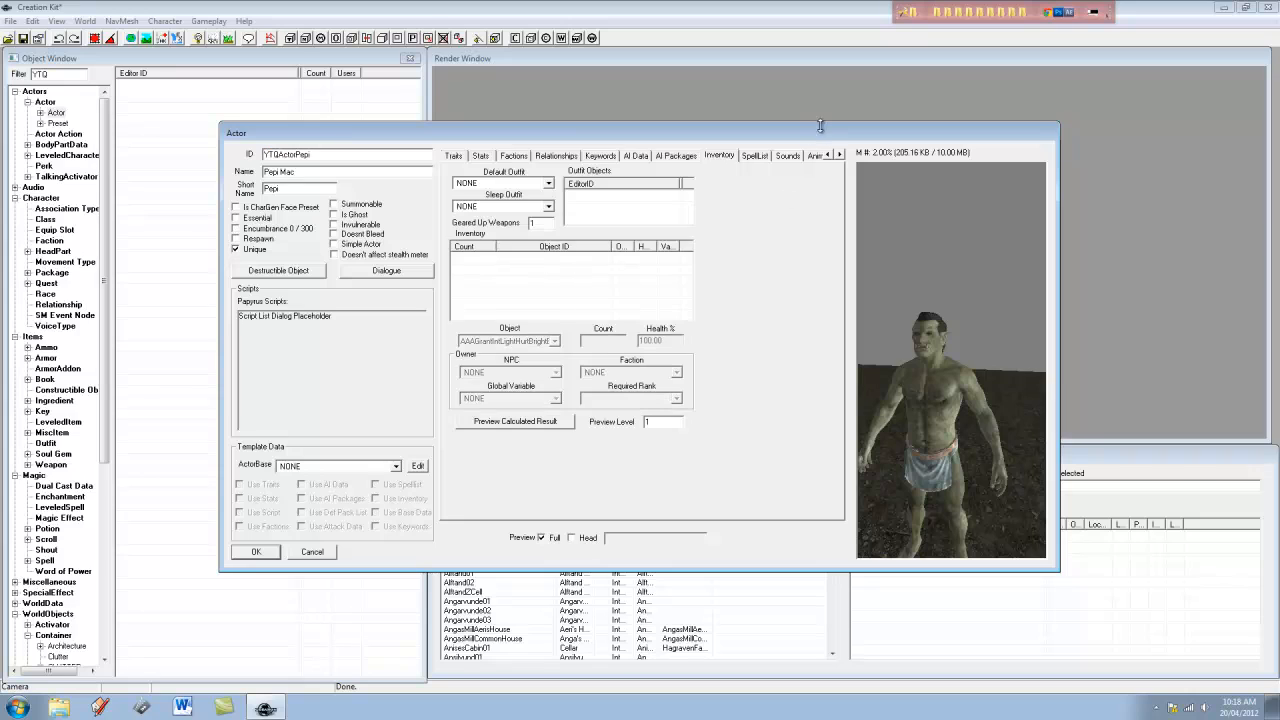
pyautogui.click(546, 186)
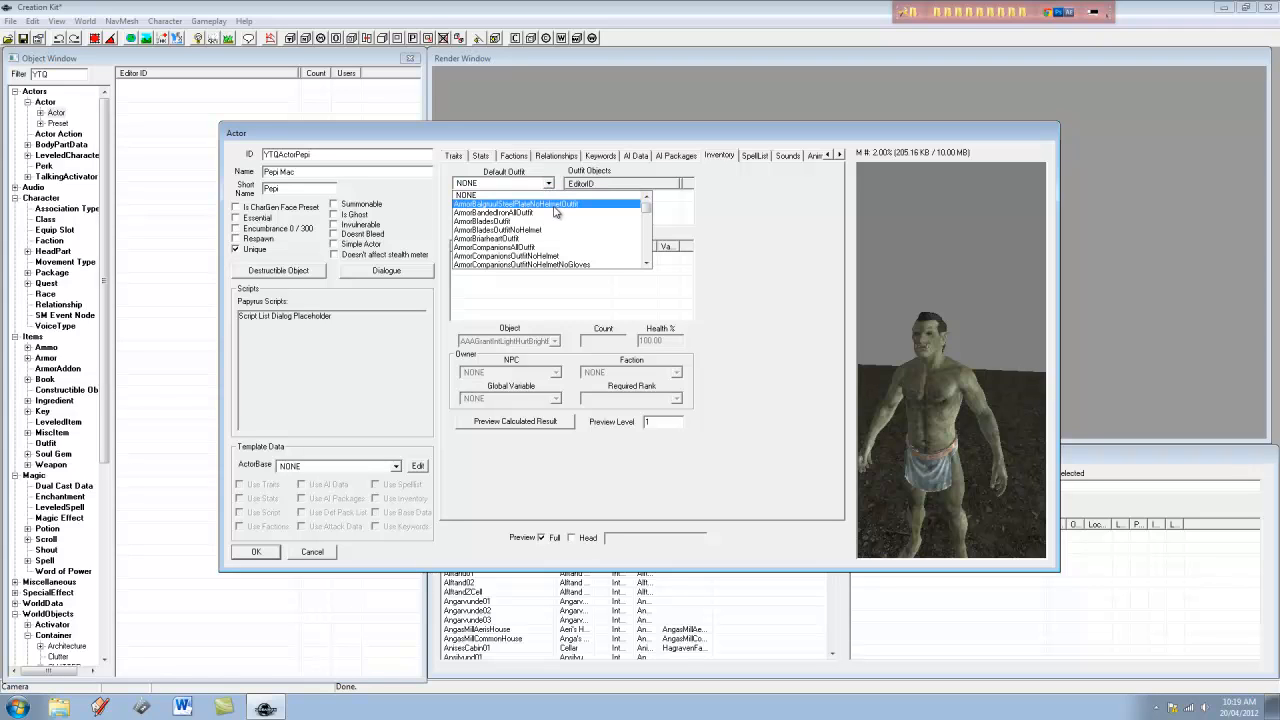
pyautogui.scroll(-12, 552, 215)
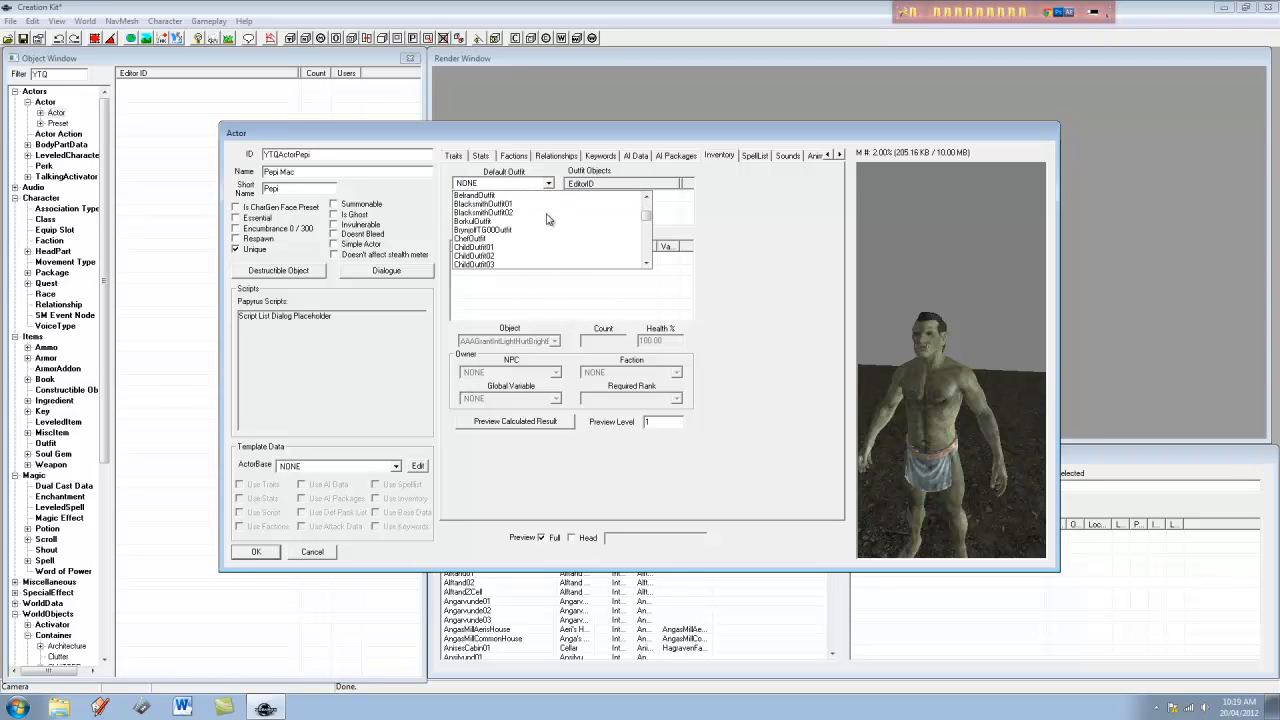
pyautogui.scroll(-3, 547, 219)
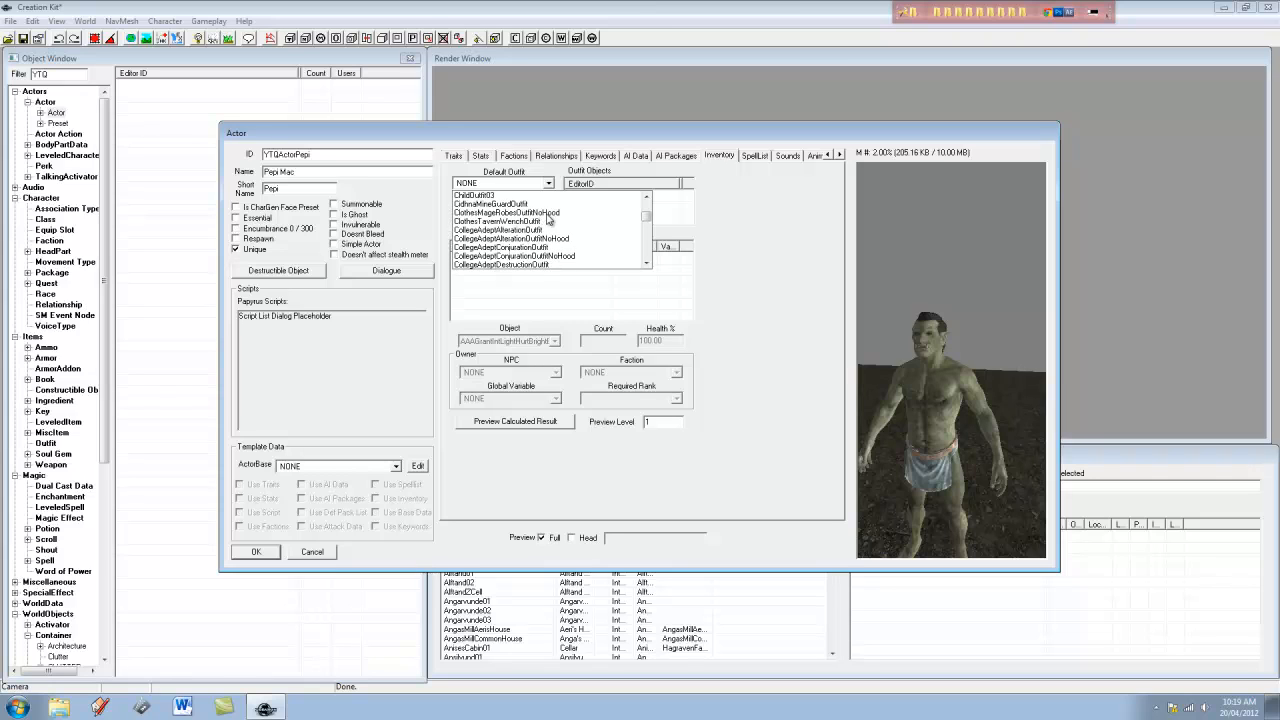
pyautogui.click(545, 221)
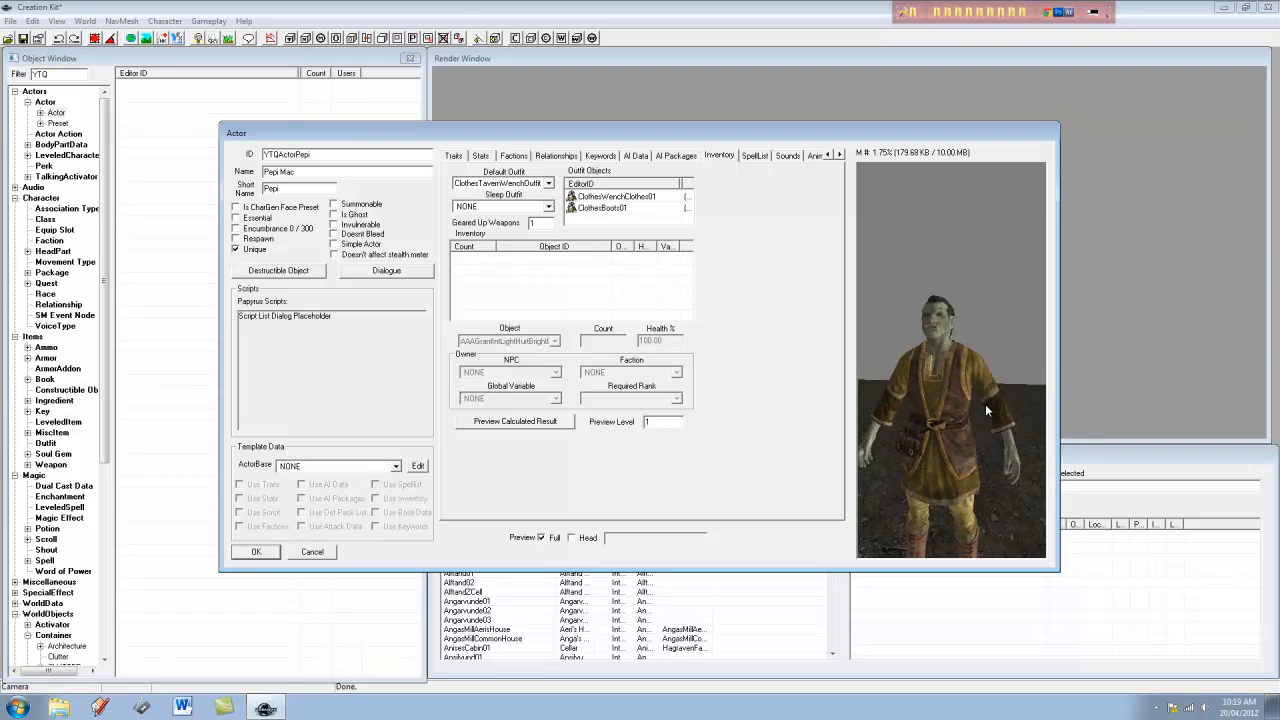
pyautogui.scroll(-4, 963, 388)
pyautogui.scroll(3, 960, 392)
pyautogui.scroll(-2, 950, 397)
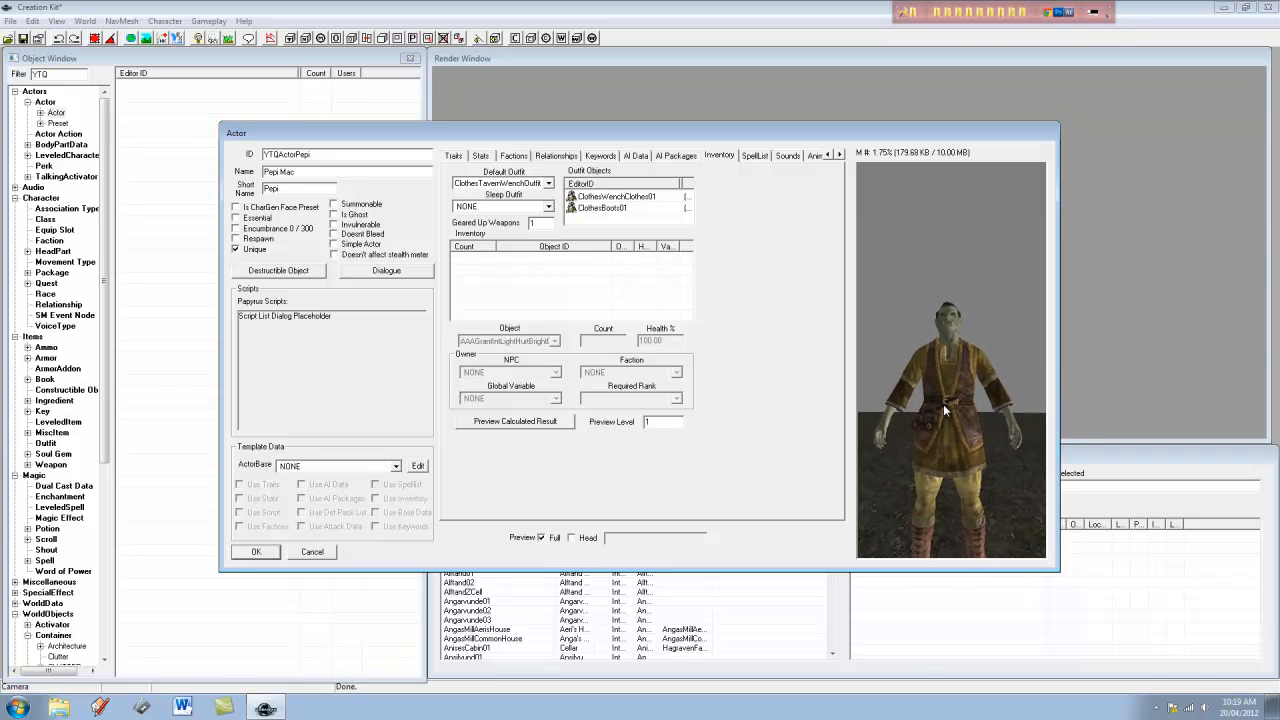
pyautogui.moveTo(960, 352); pyautogui.dragTo(976, 382)
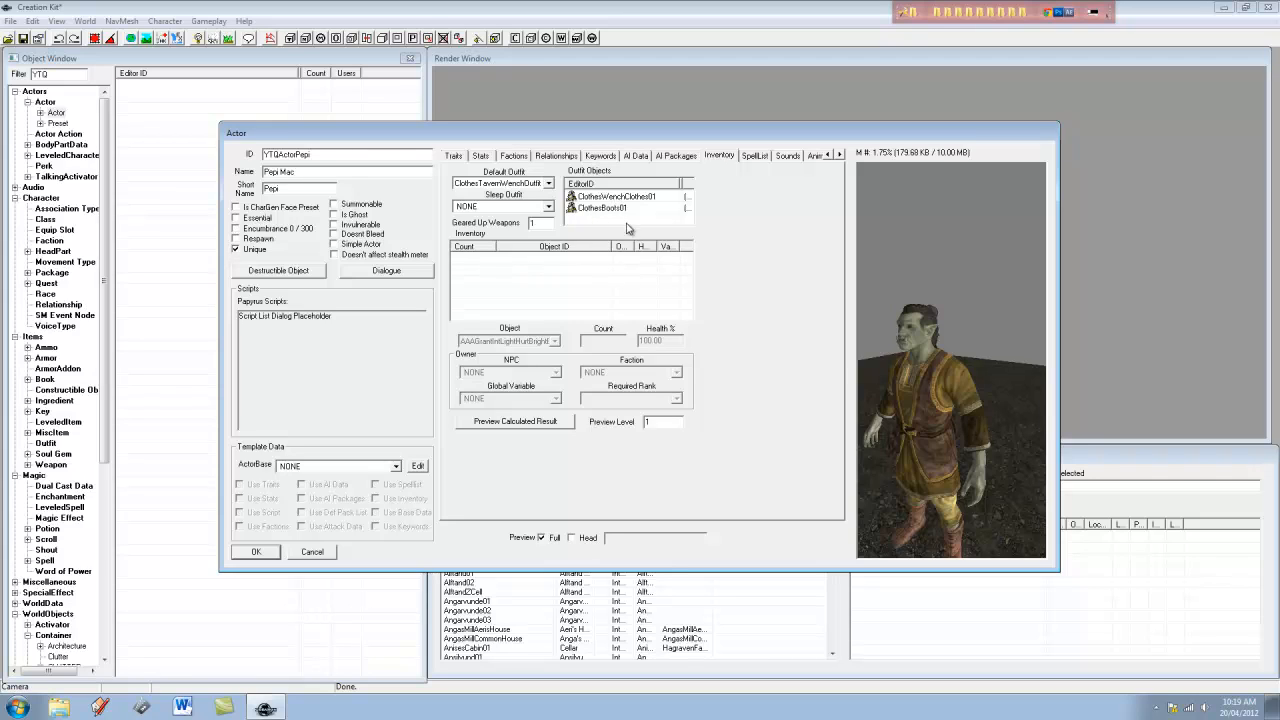
# Uncover the object list and filter all object types by "clothestavernw" to find the tavern wench outfit
pyautogui.moveTo(375, 124); pyautogui.dragTo(525, 188)
pyautogui.click(68, 74)
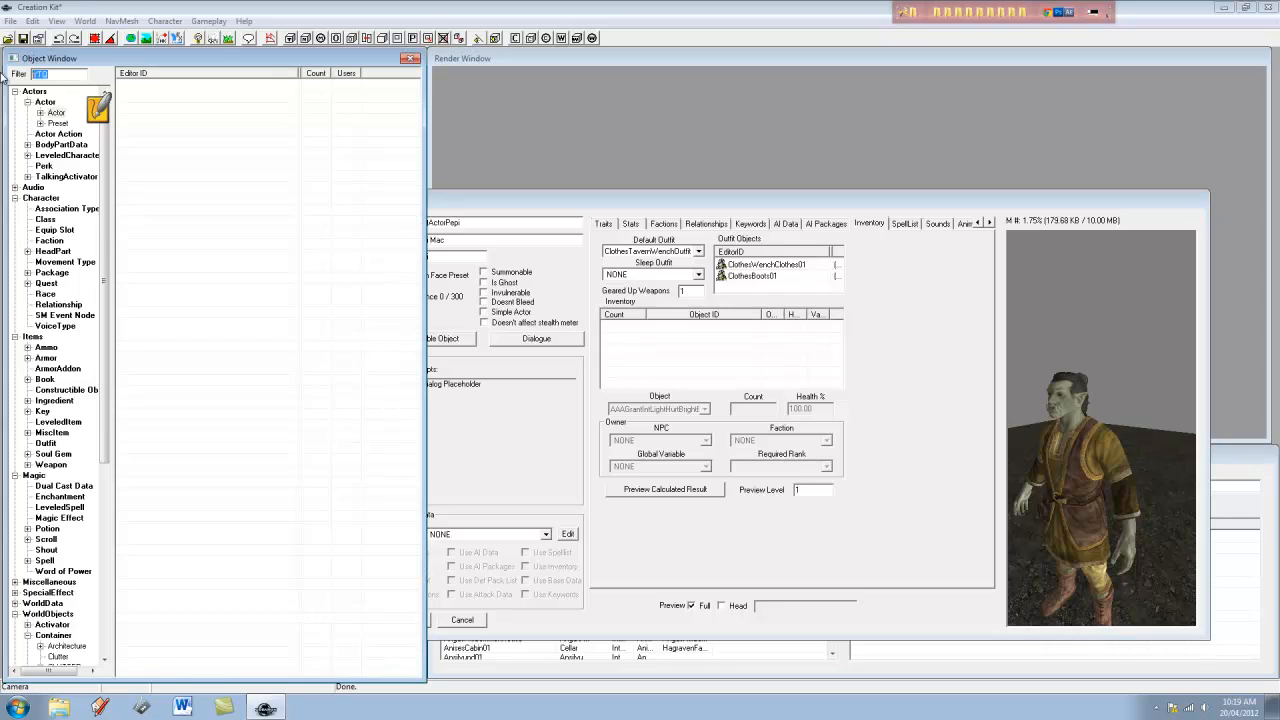
pyautogui.write('clothestavernwq')
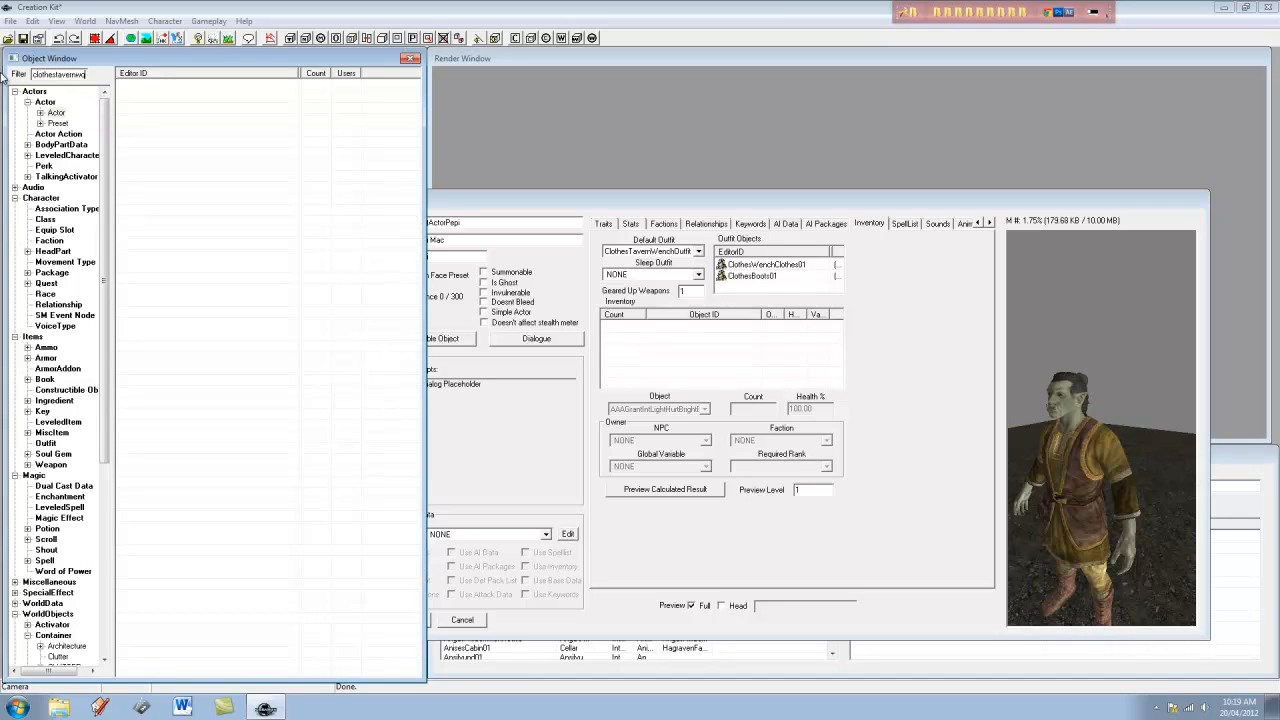
pyautogui.press('BackSpace')
pyautogui.write('ernwenchoutfit')
pyautogui.moveTo(106, 350); pyautogui.dragTo(115, 558)
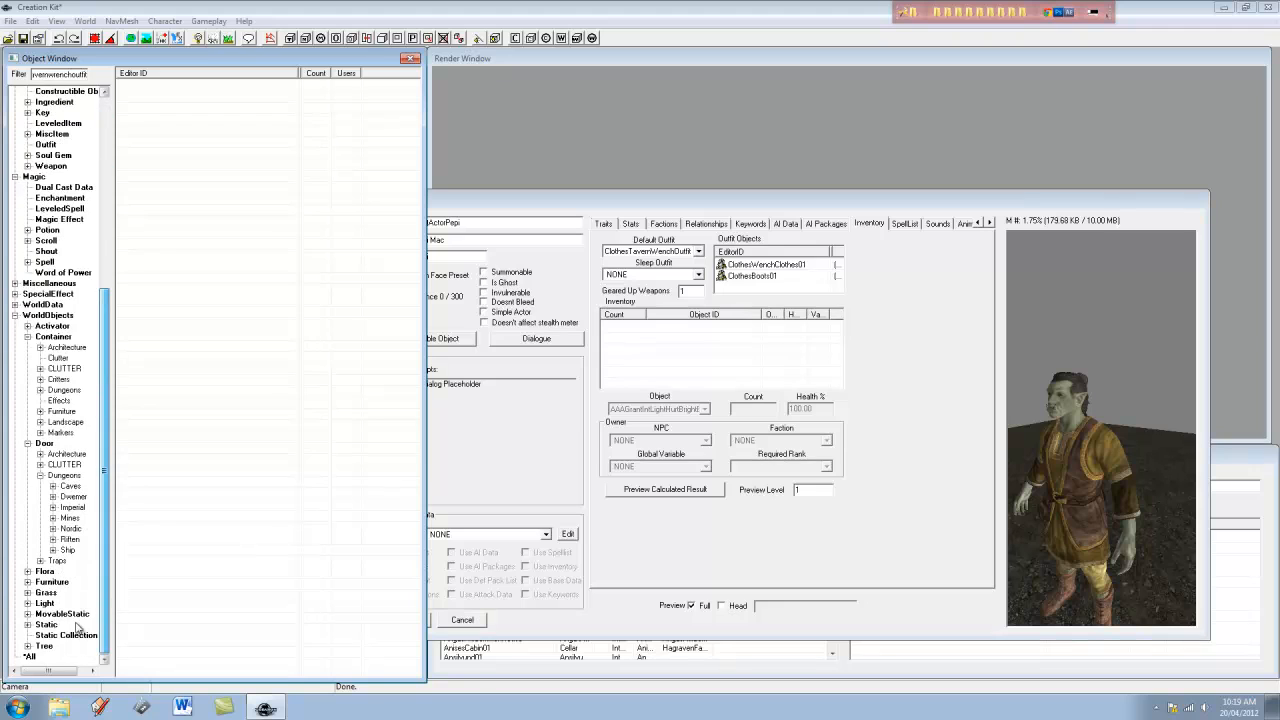
pyautogui.click(32, 658)
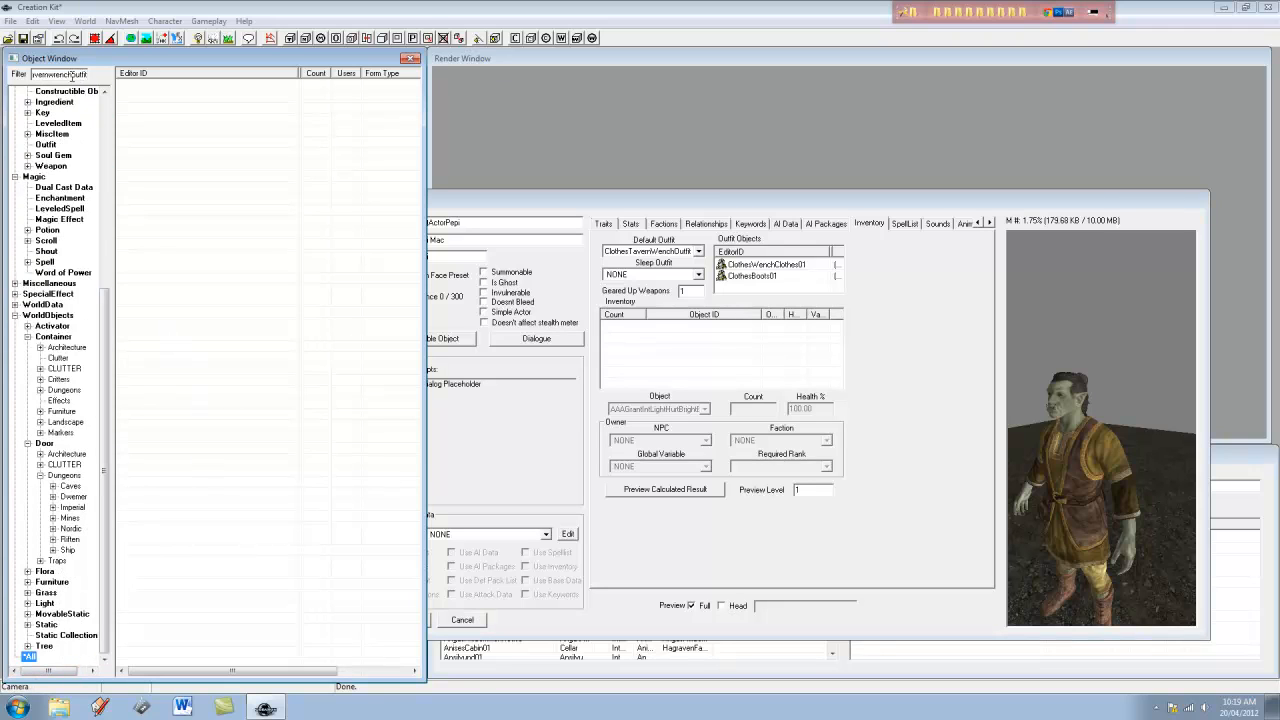
pyautogui.moveTo(71, 76); pyautogui.dragTo(144, 84)
pyautogui.press('BackSpace')
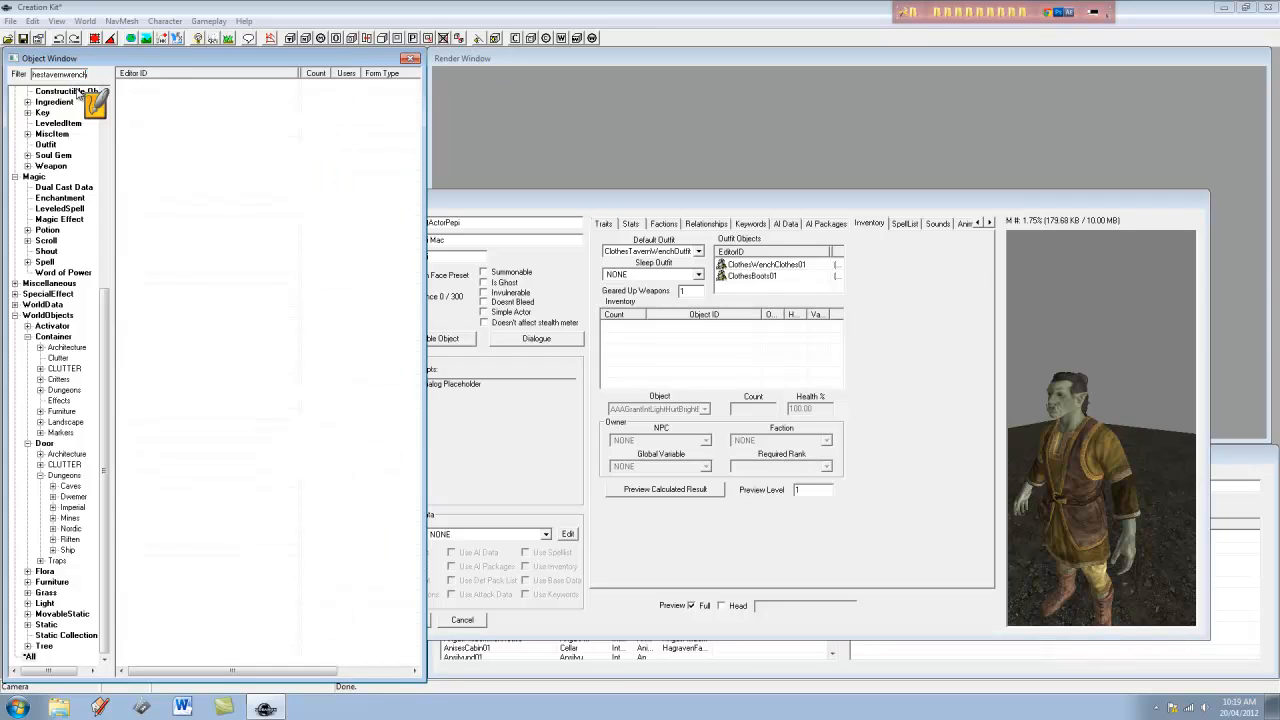
pyautogui.press('BackSpace')
pyautogui.press('BackSpace')
pyautogui.press('BackSpace')
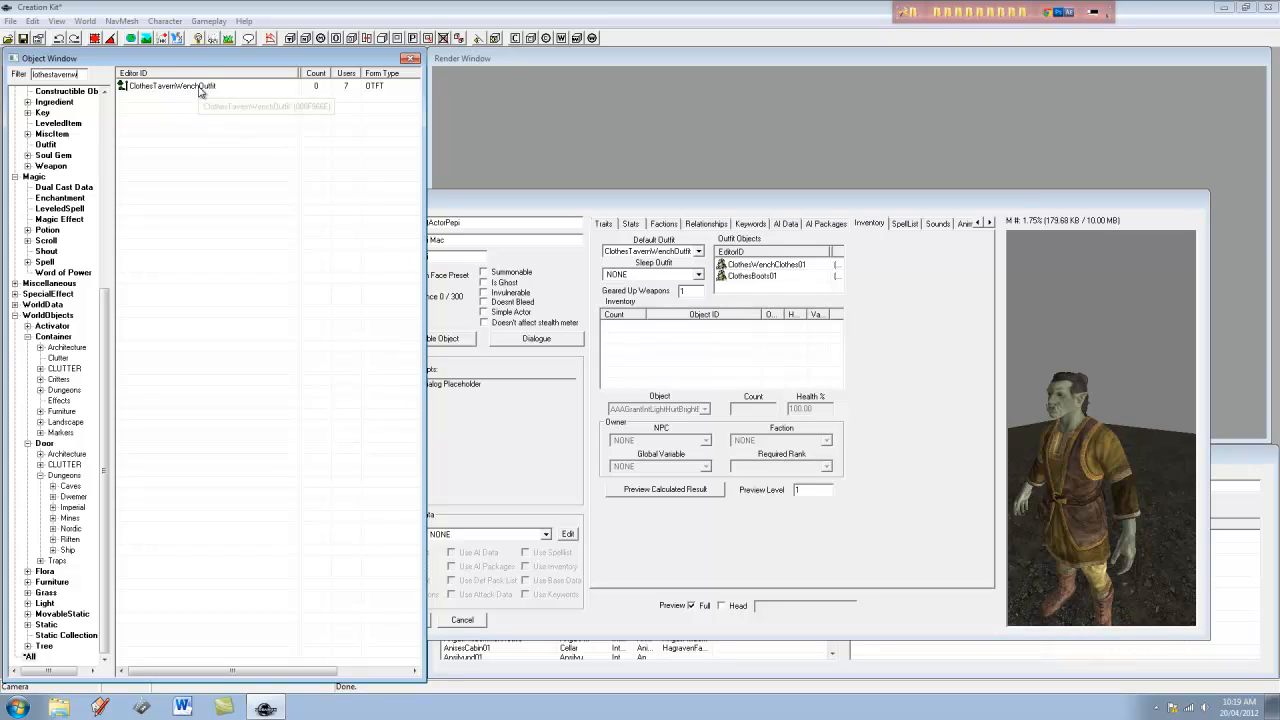
# Duplicate the ClothesTavernWenchOutfit form as a new outfit with the ID ClothesTavernWenchOutfit02
pyautogui.doubleClick(200, 87)
pyautogui.moveTo(630, 240); pyautogui.dragTo(517, 257)
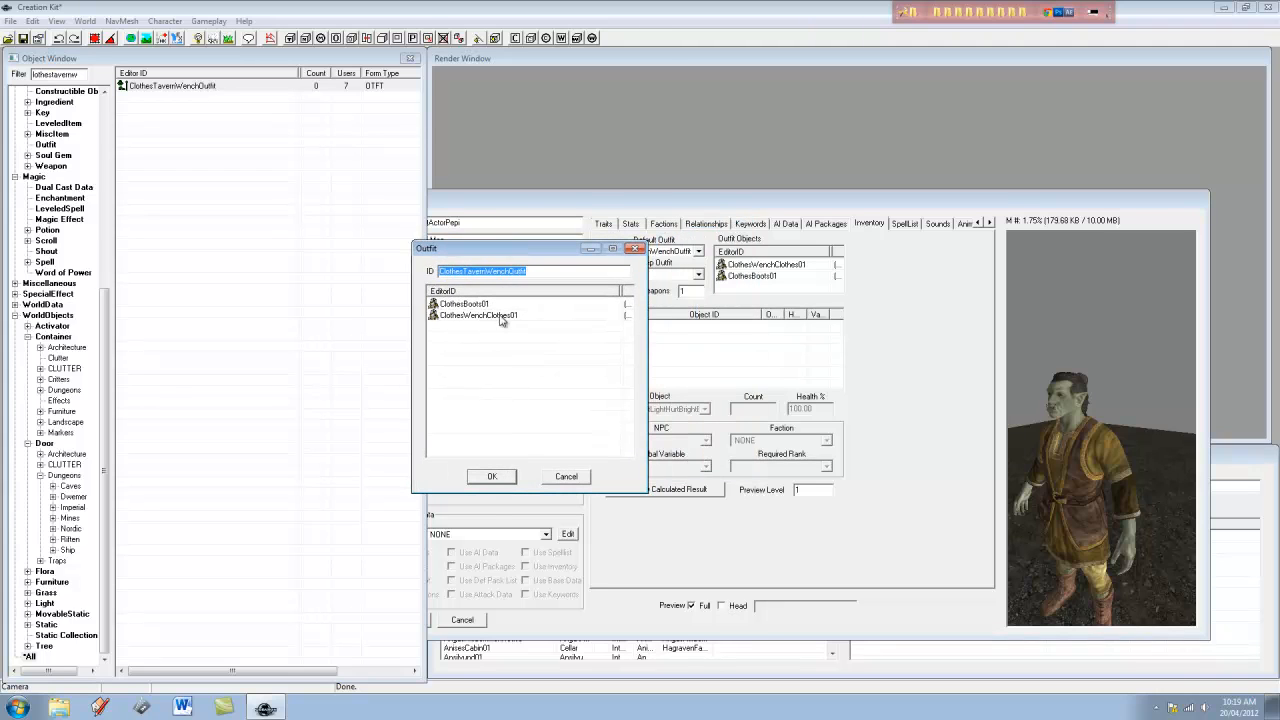
pyautogui.click(495, 351)
pyautogui.click(491, 306)
pyautogui.click(490, 317)
pyautogui.click(486, 333)
pyautogui.click(550, 274)
pyautogui.click(492, 476)
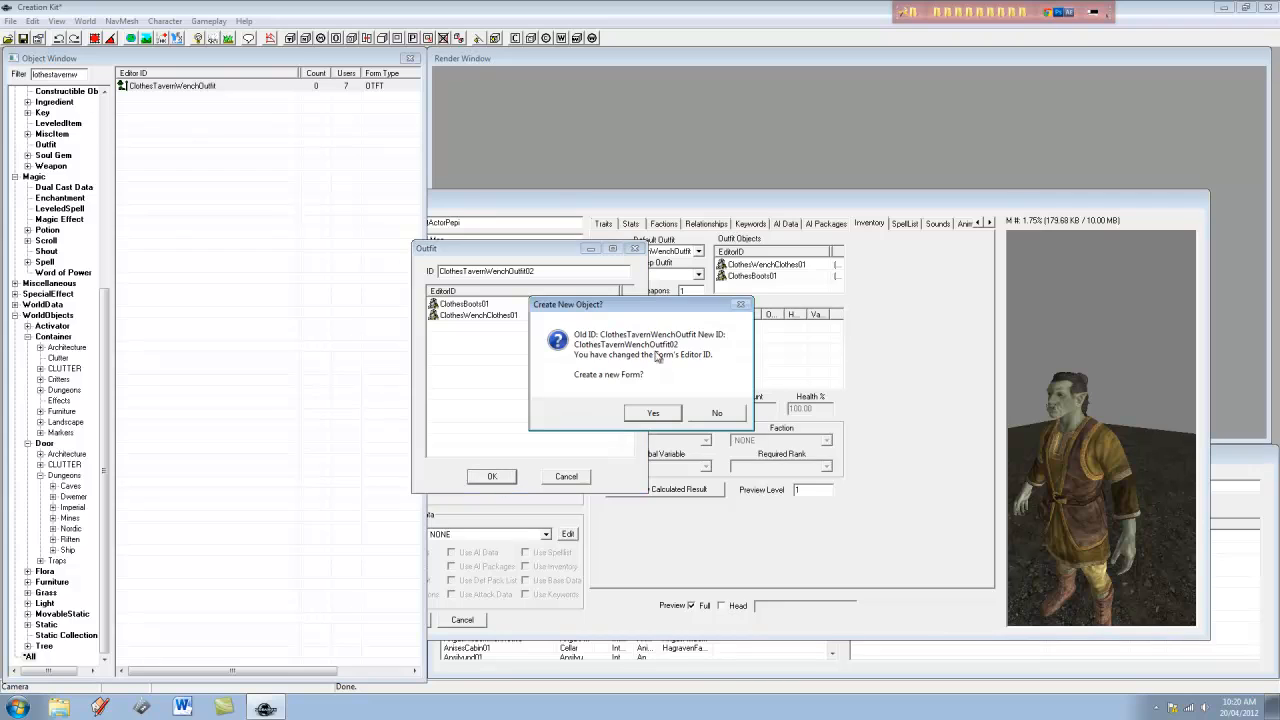
pyautogui.click(654, 413)
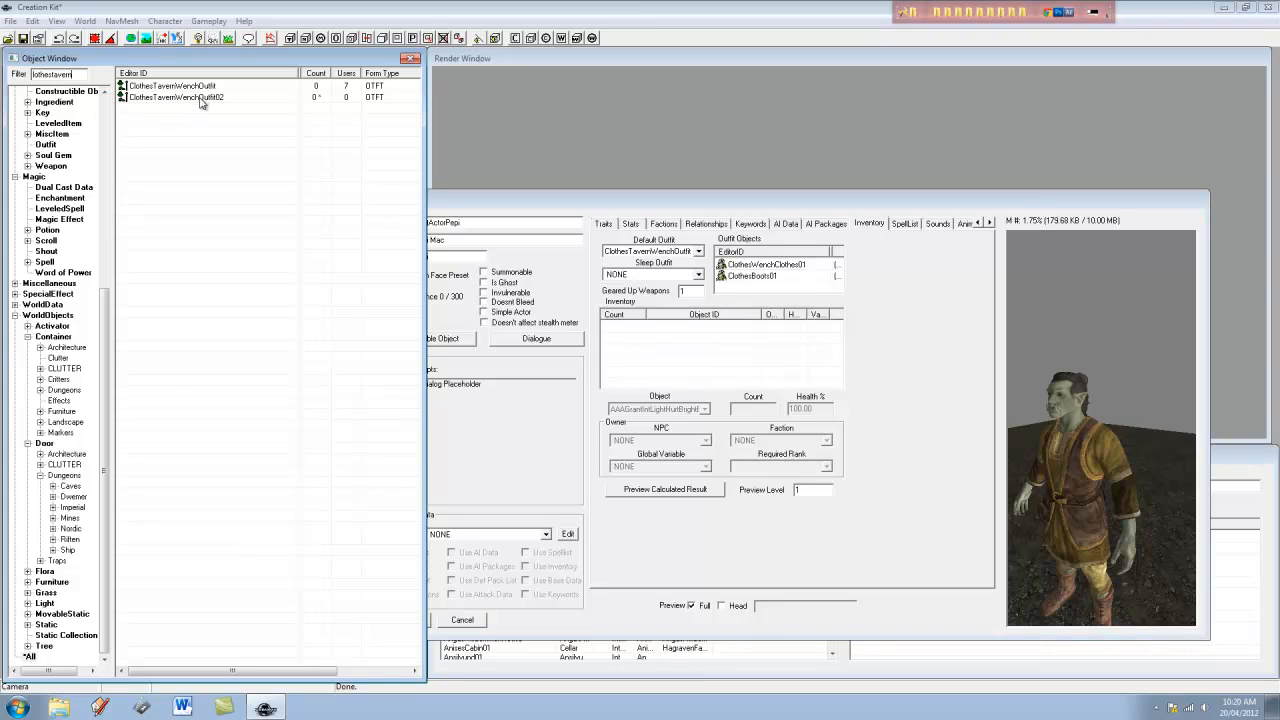
# Filter the objects by "gloves" and add ClothesJarlGloves to the ClothesTavernWenchOutfit02 outfit
pyautogui.doubleClick(200, 98)
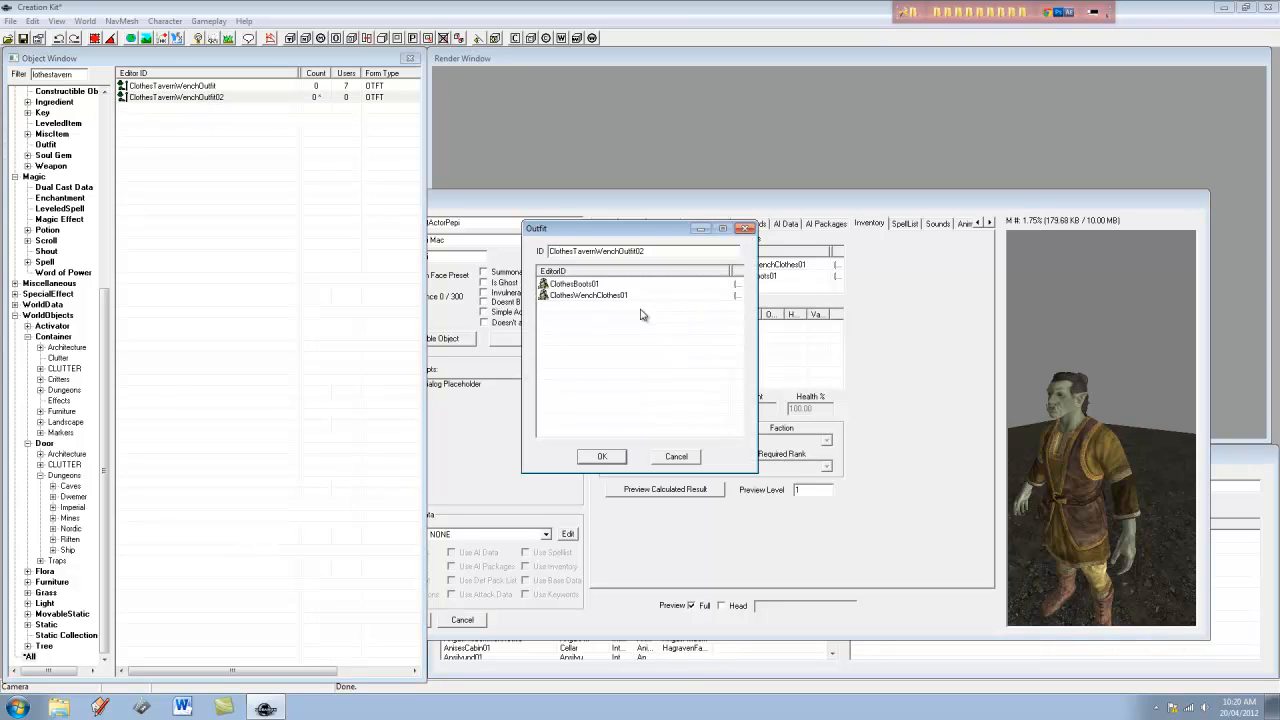
pyautogui.moveTo(86, 75); pyautogui.dragTo(2, 60)
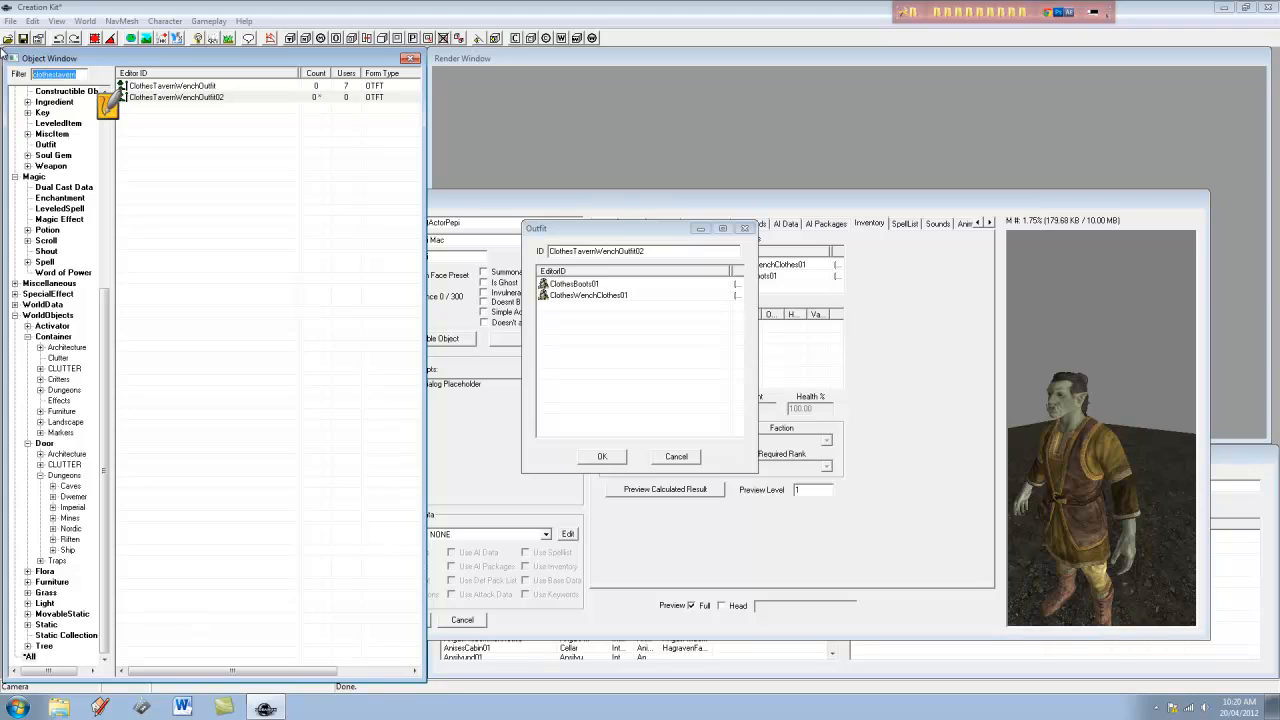
pyautogui.write('gloves')
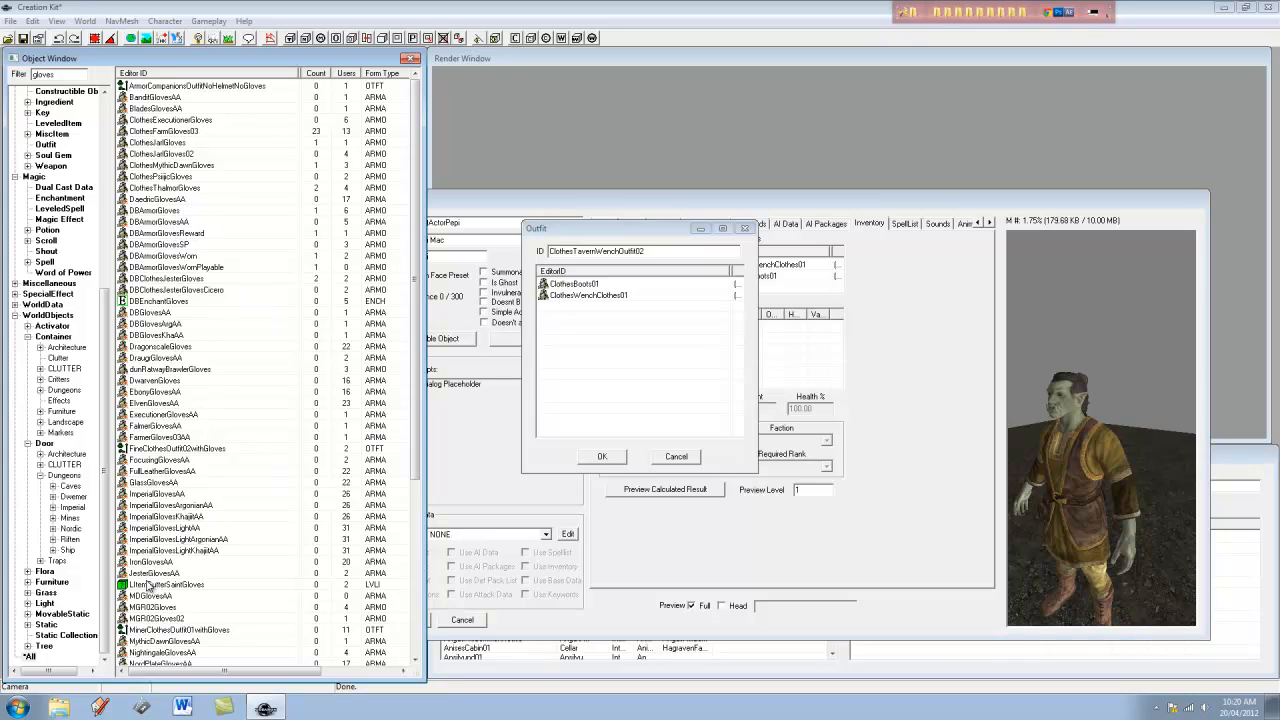
pyautogui.moveTo(132, 574); pyautogui.dragTo(610, 350)
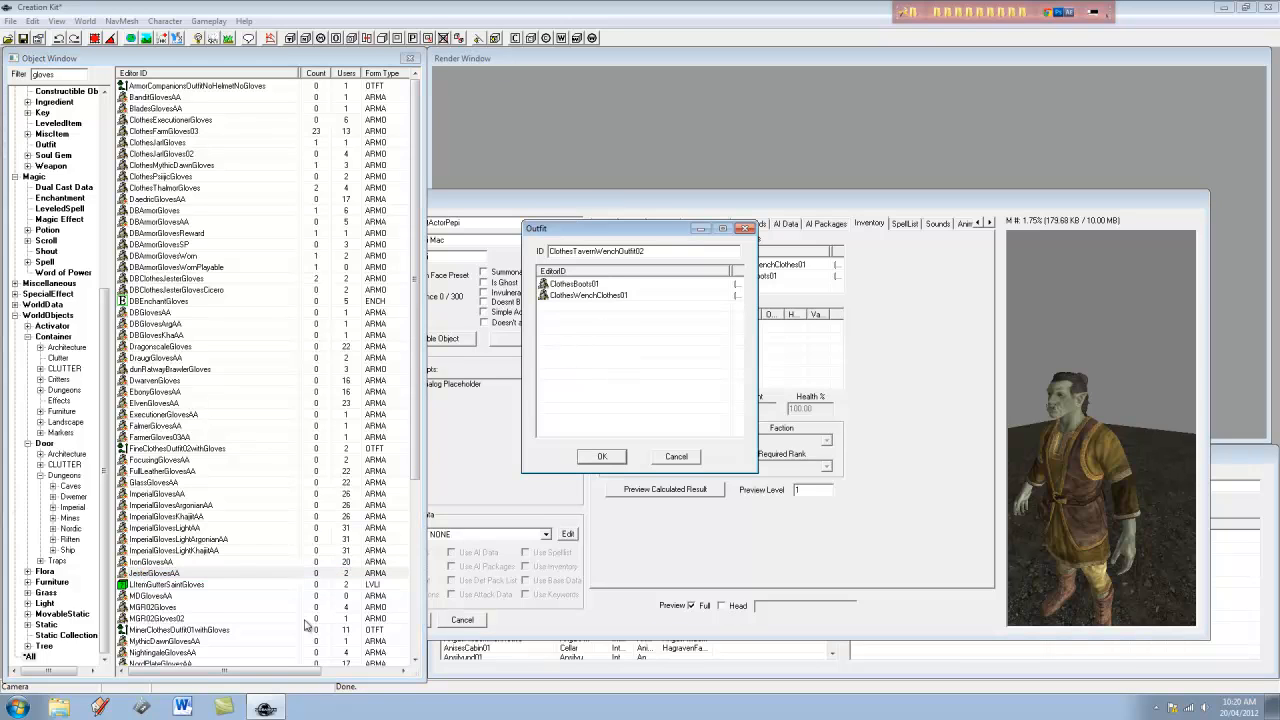
pyautogui.click(238, 530)
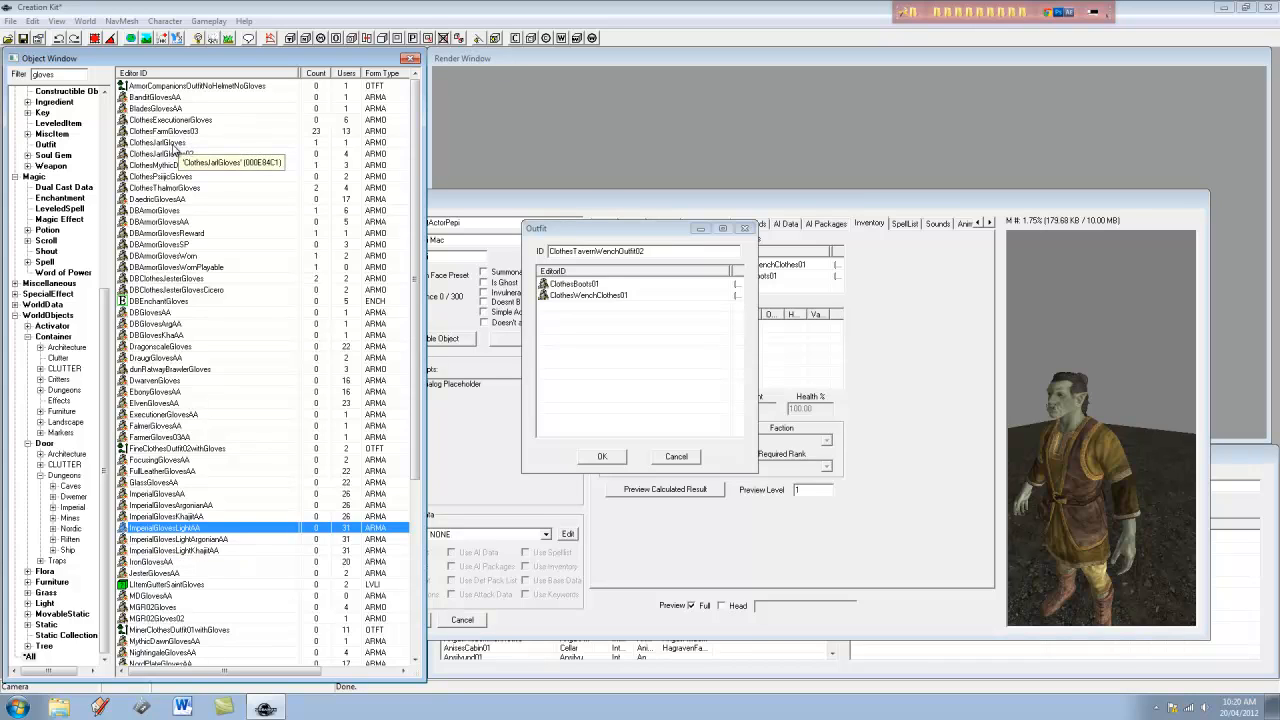
pyautogui.moveTo(180, 147); pyautogui.dragTo(664, 366)
pyautogui.click(589, 296)
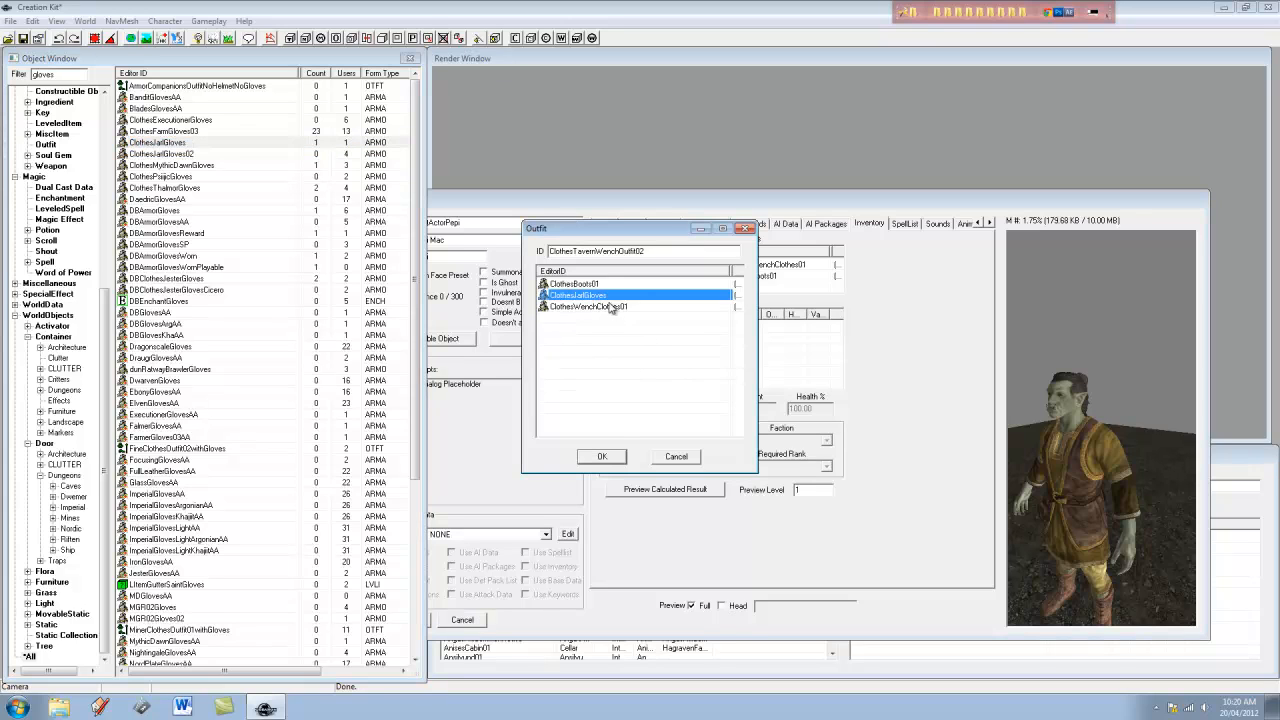
pyautogui.click(602, 455)
# Look through the actor's default outfit choices, keep ClothesTavernWenchOutfit and save the actor
pyautogui.click(655, 252)
pyautogui.click(666, 253)
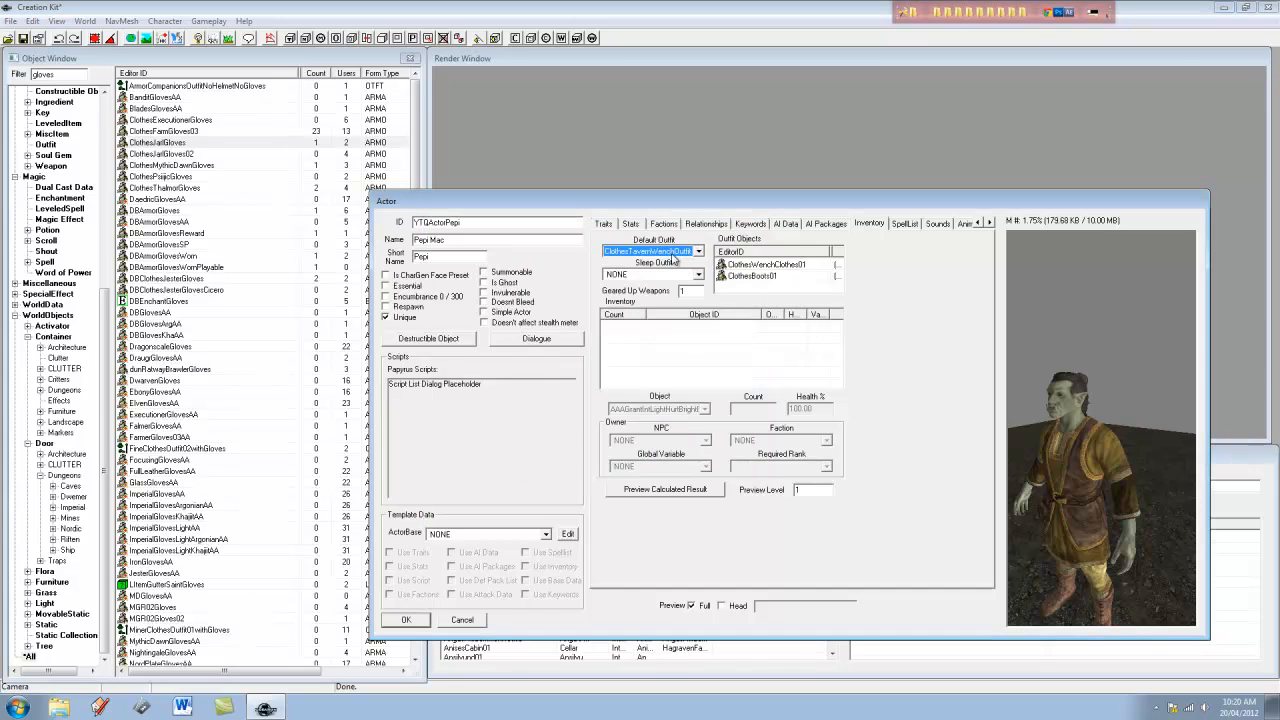
pyautogui.click(672, 254)
pyautogui.scroll(2, 686, 267)
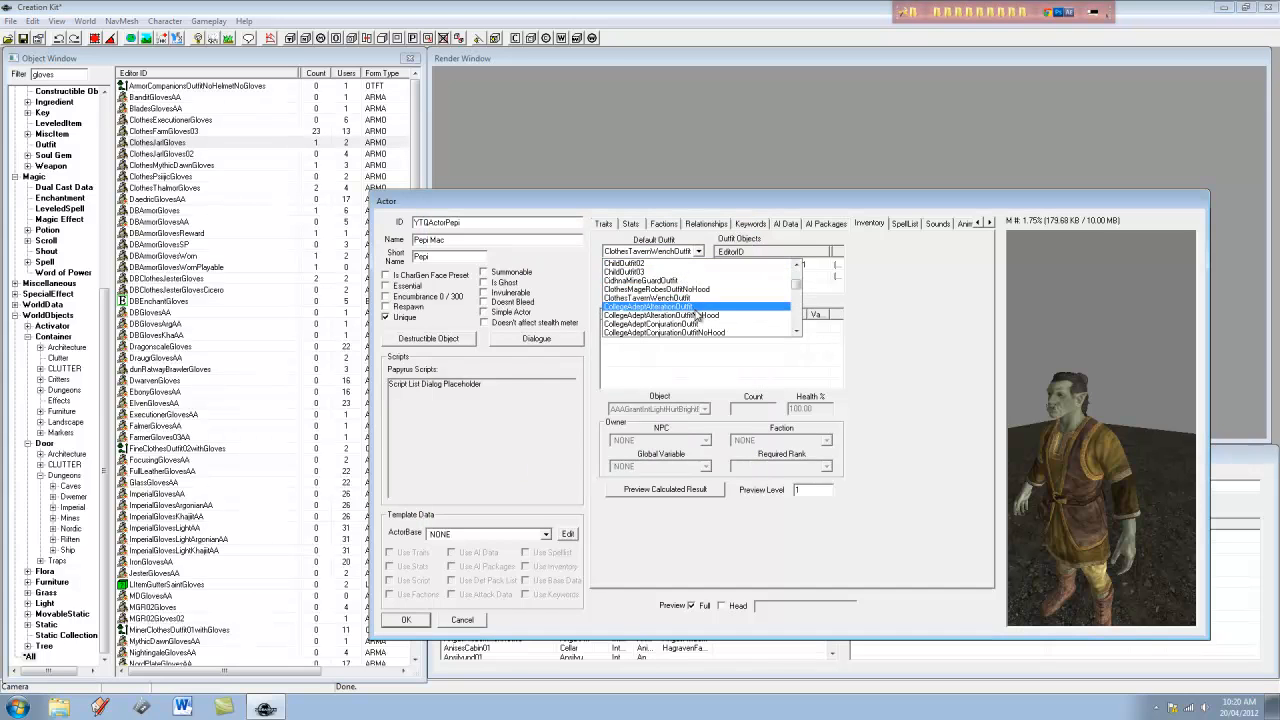
pyautogui.press('c')
pyautogui.press('l')
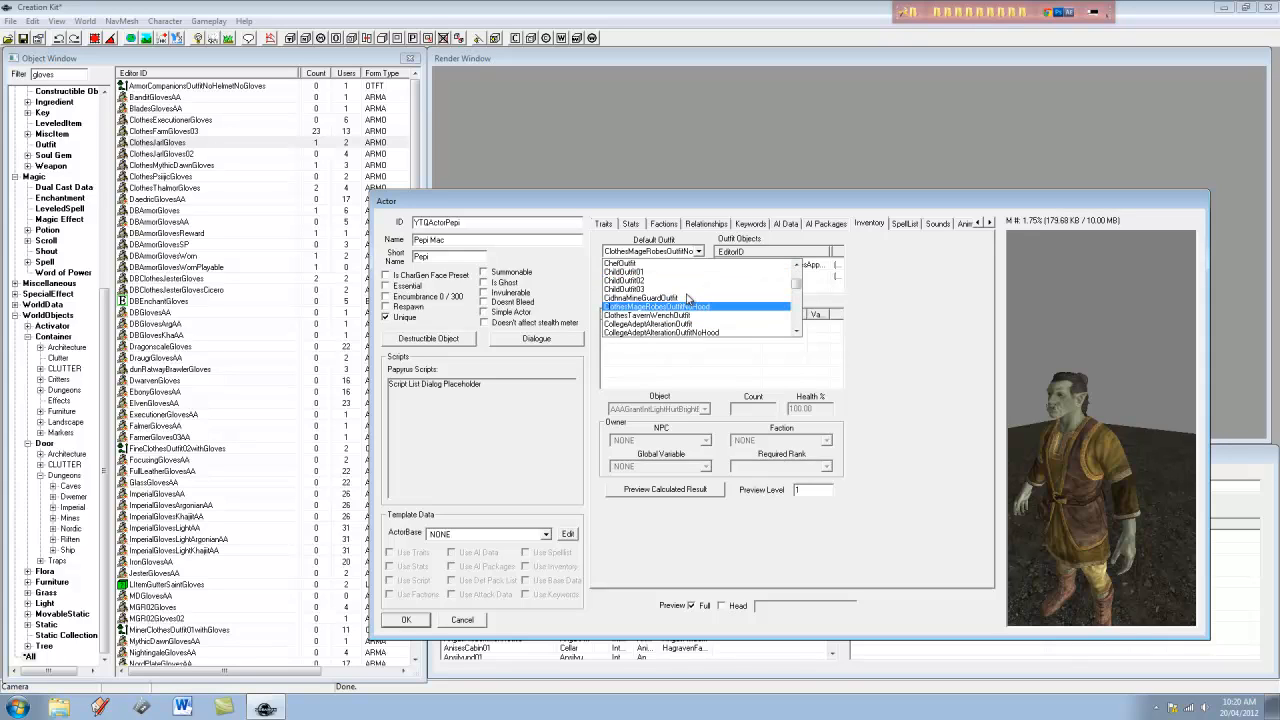
pyautogui.press('Down')
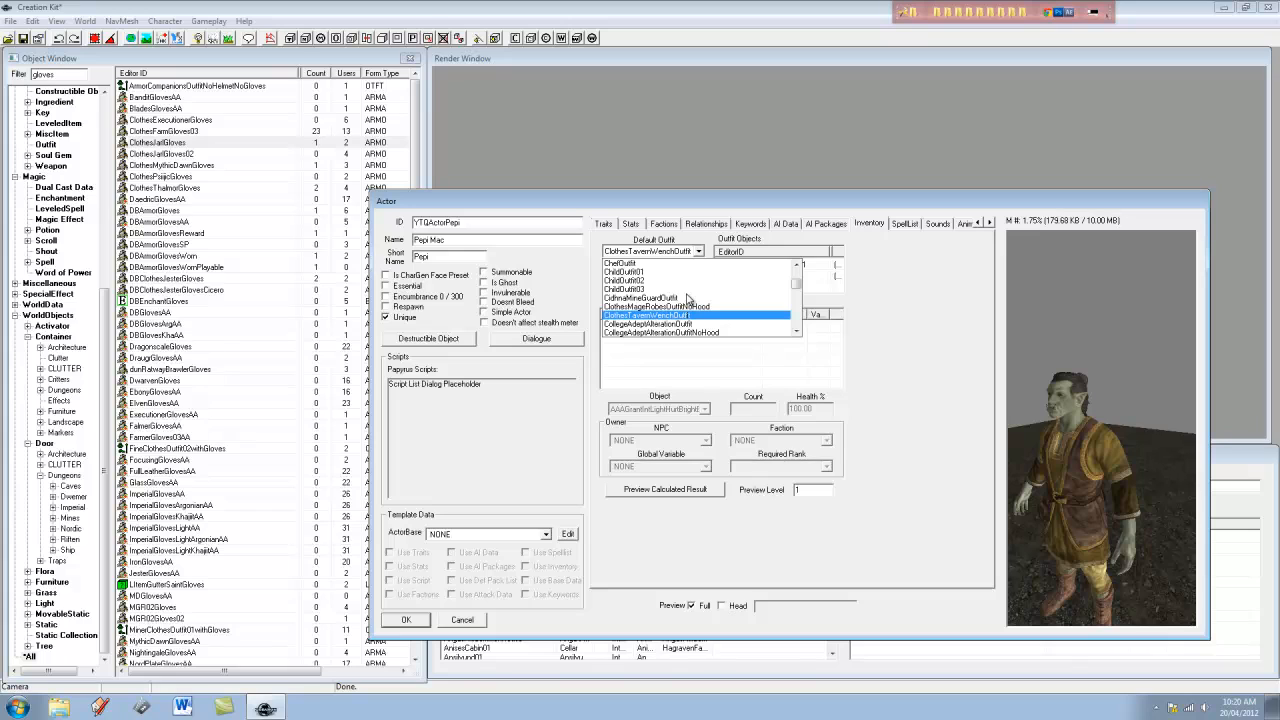
pyautogui.click(740, 354)
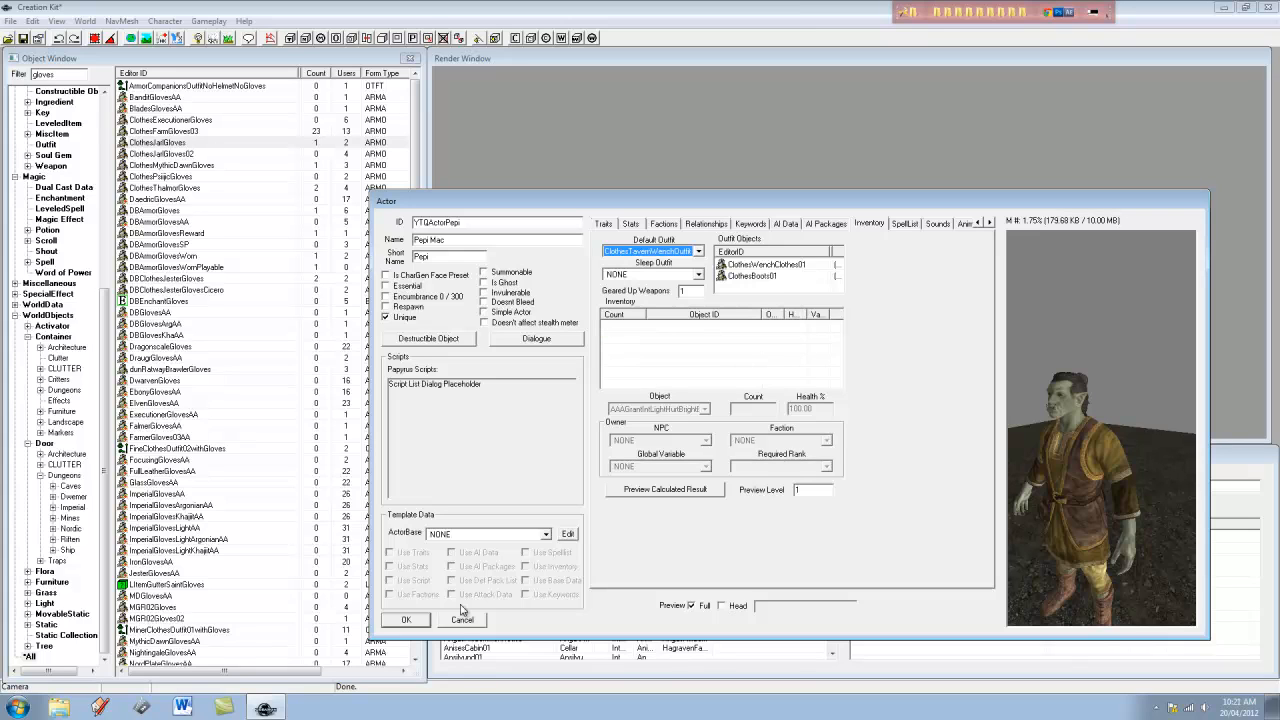
pyautogui.click(407, 620)
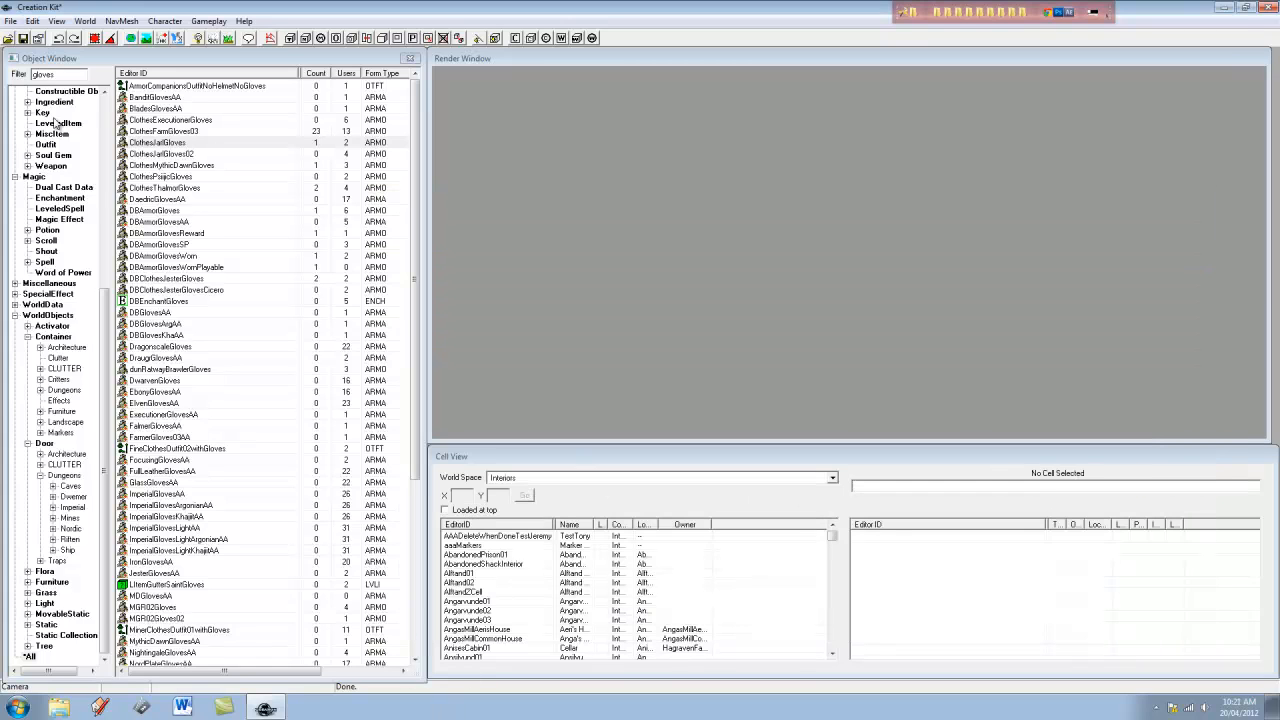
# Filter the actors by "ytq" and open the inventory settings of YTQActorPepi
pyautogui.moveTo(108, 297); pyautogui.dragTo(108, 72)
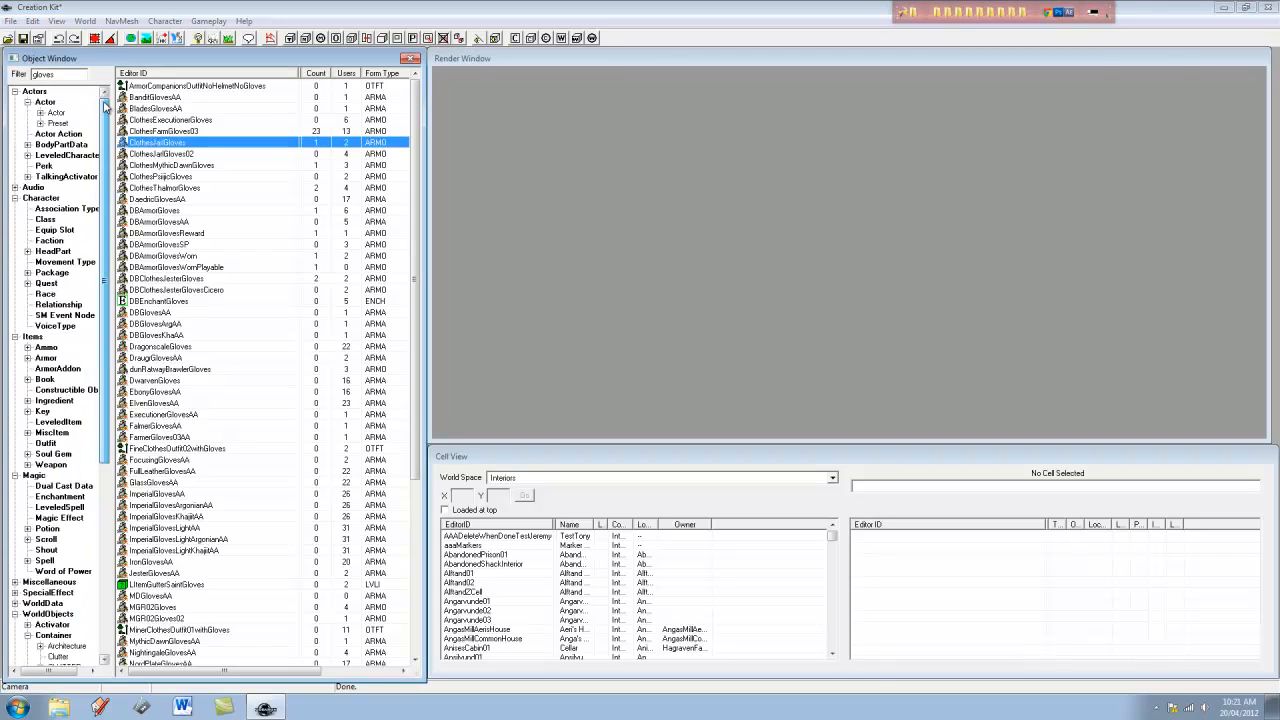
pyautogui.click(57, 112)
pyautogui.doubleClick(72, 73)
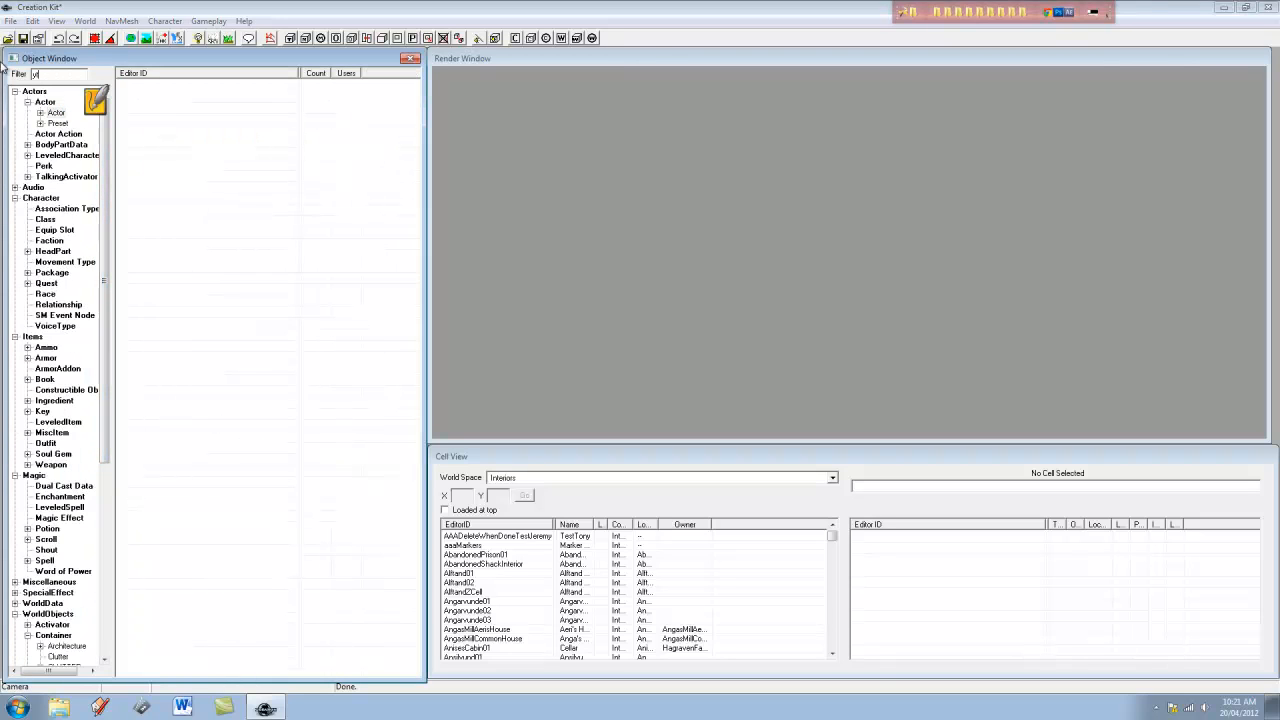
pyautogui.write('ytq')
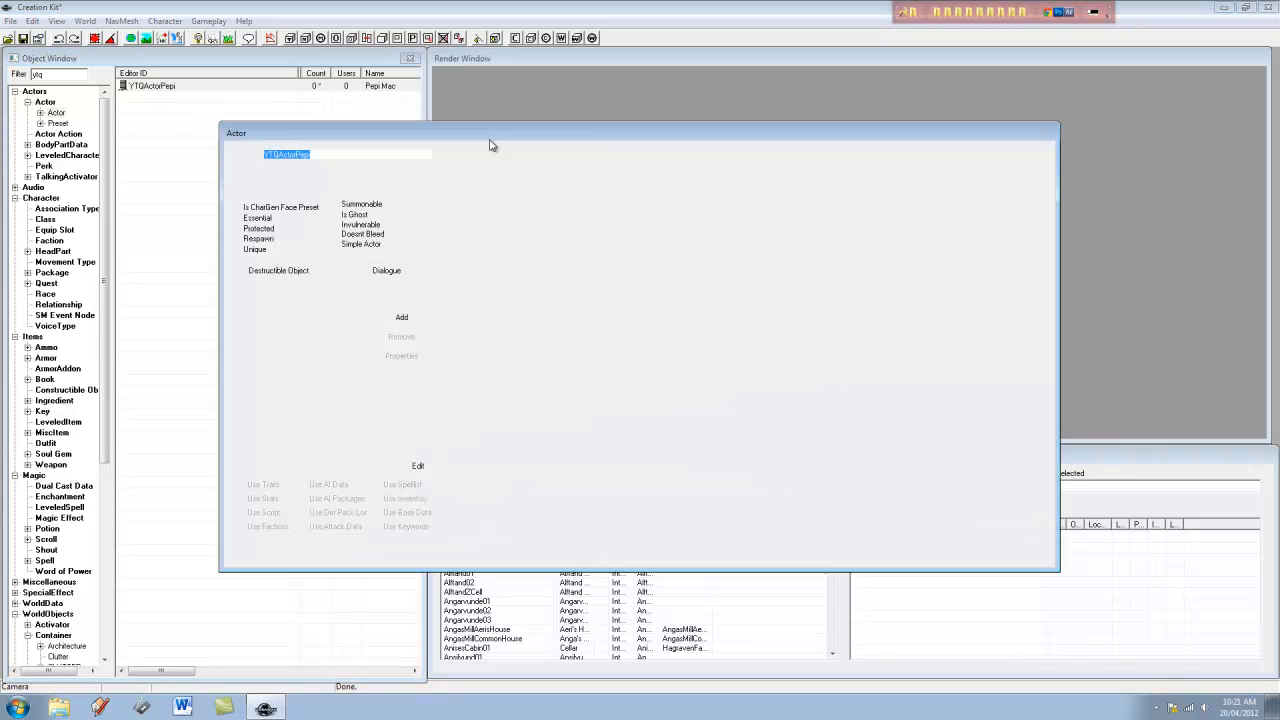
pyautogui.click(719, 155)
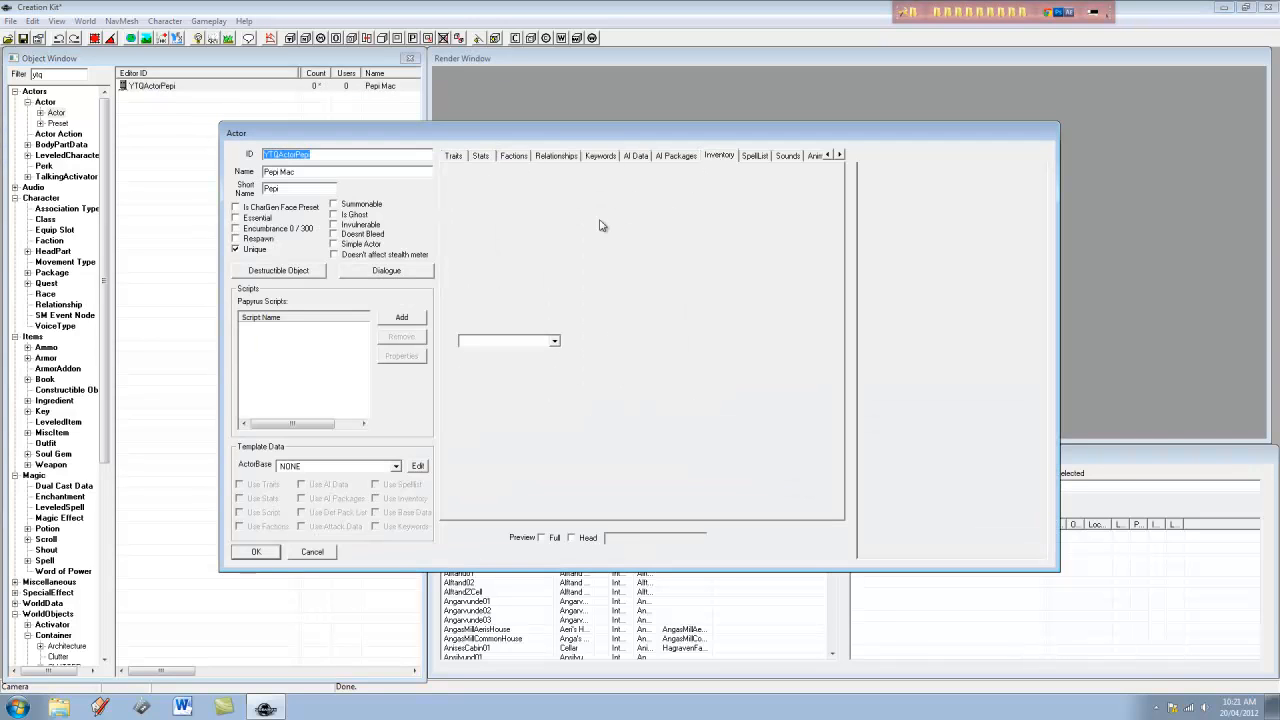
# Set the actor's default outfit to ClothesTavernWenchOutfit02 and inspect its gloves in the full-body preview
pyautogui.click(548, 184)
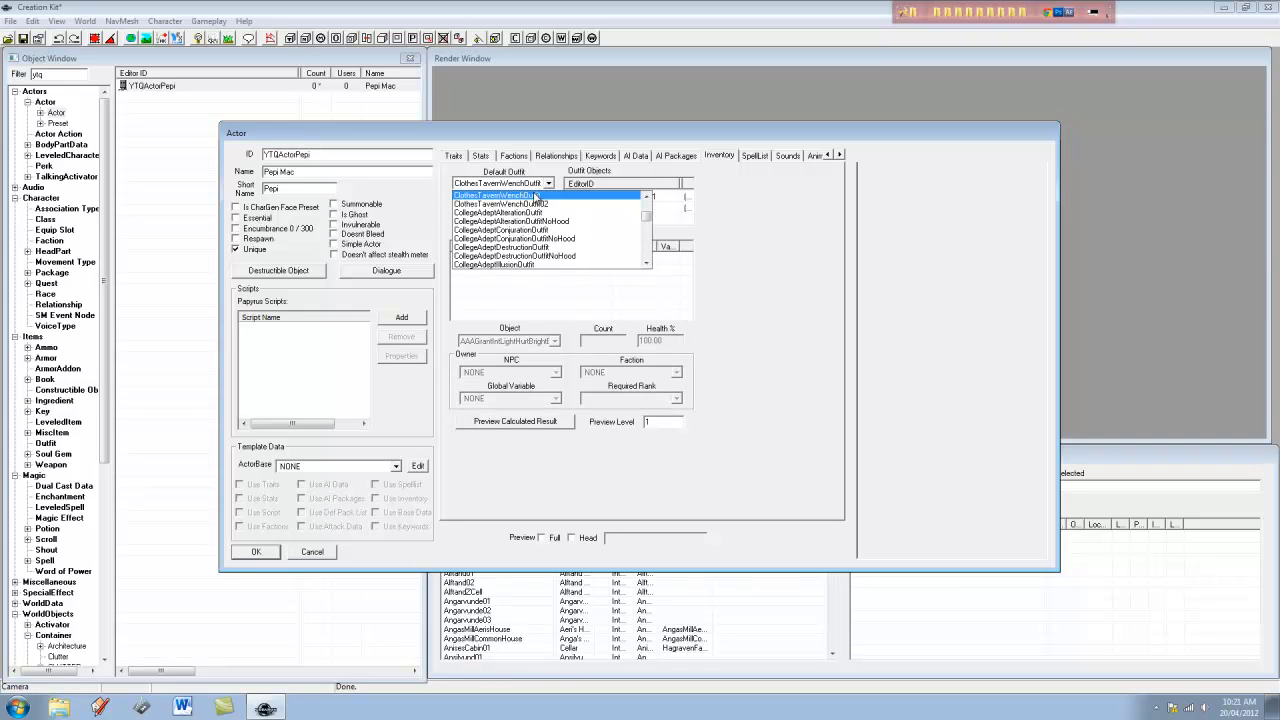
pyautogui.click(545, 198)
pyautogui.click(542, 538)
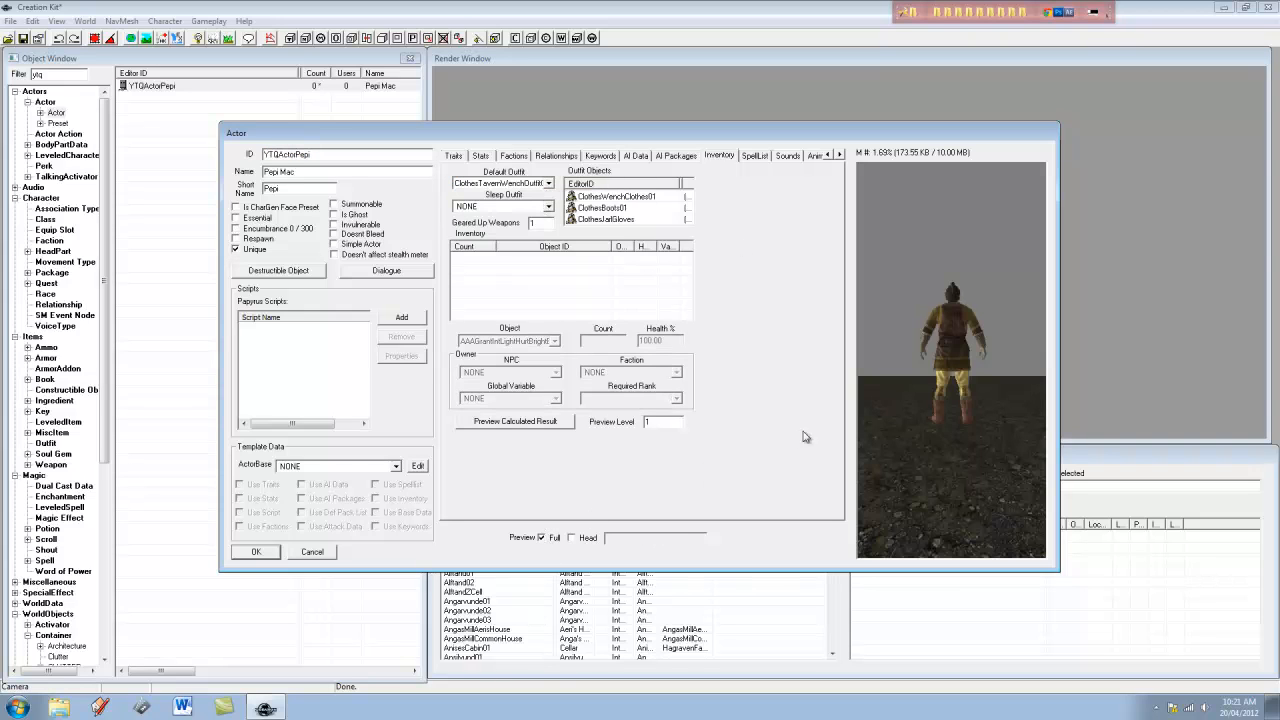
pyautogui.scroll(6, 914, 352)
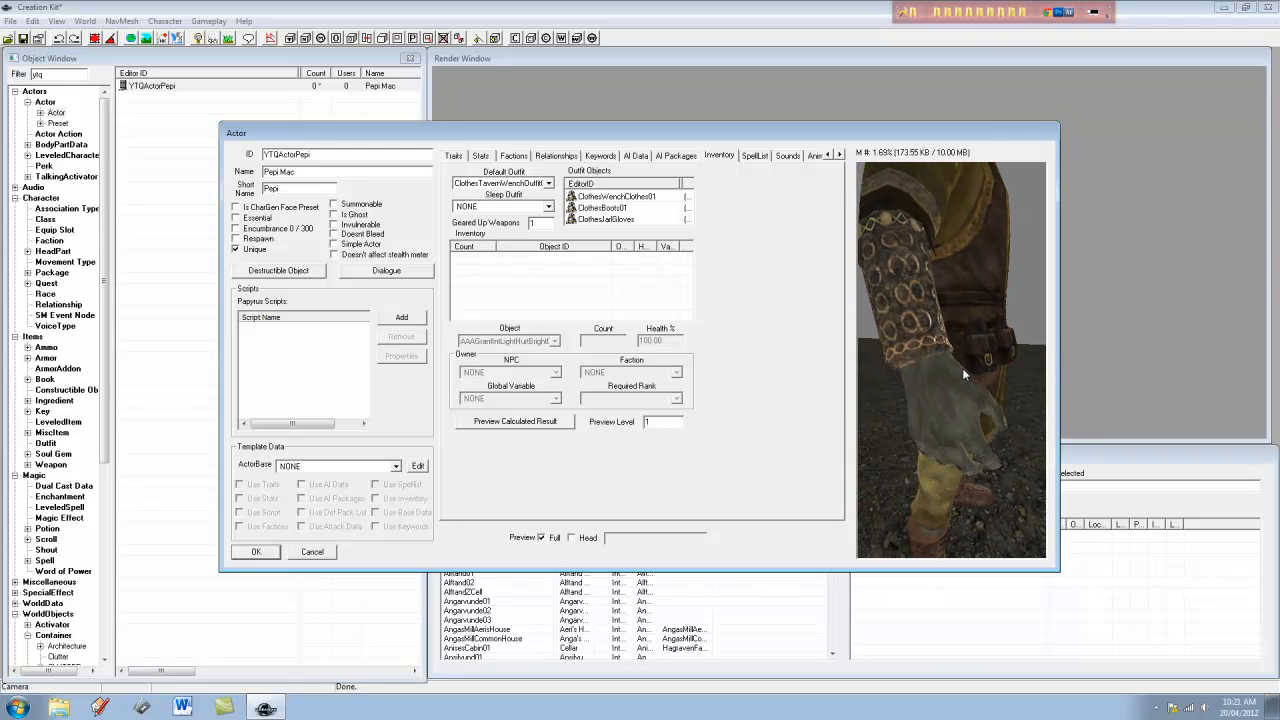
pyautogui.moveTo(947, 390); pyautogui.dragTo(763, 449, button='middle')
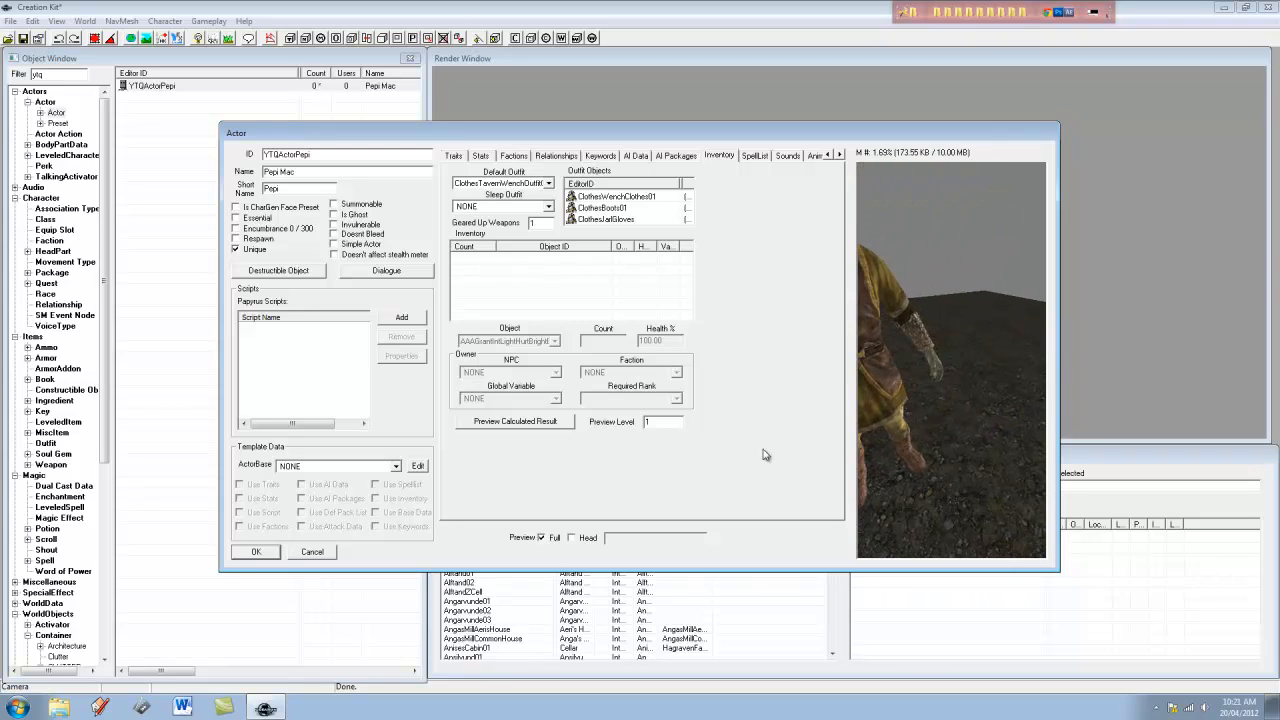
pyautogui.moveTo(870, 375); pyautogui.dragTo(934, 374, button='middle')
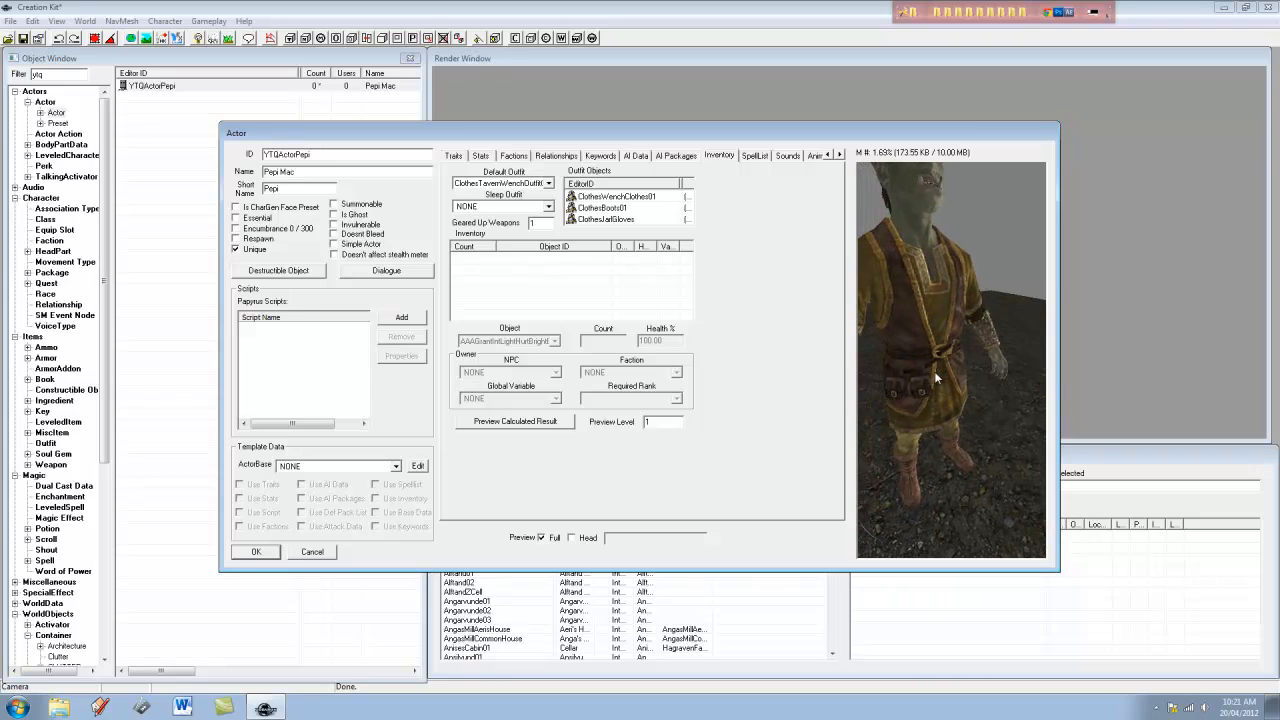
# Switch the default outfit back to ClothesTavernWenchOutfit and refresh the full-body preview
pyautogui.click(535, 185)
pyautogui.click(541, 205)
pyautogui.click(527, 184)
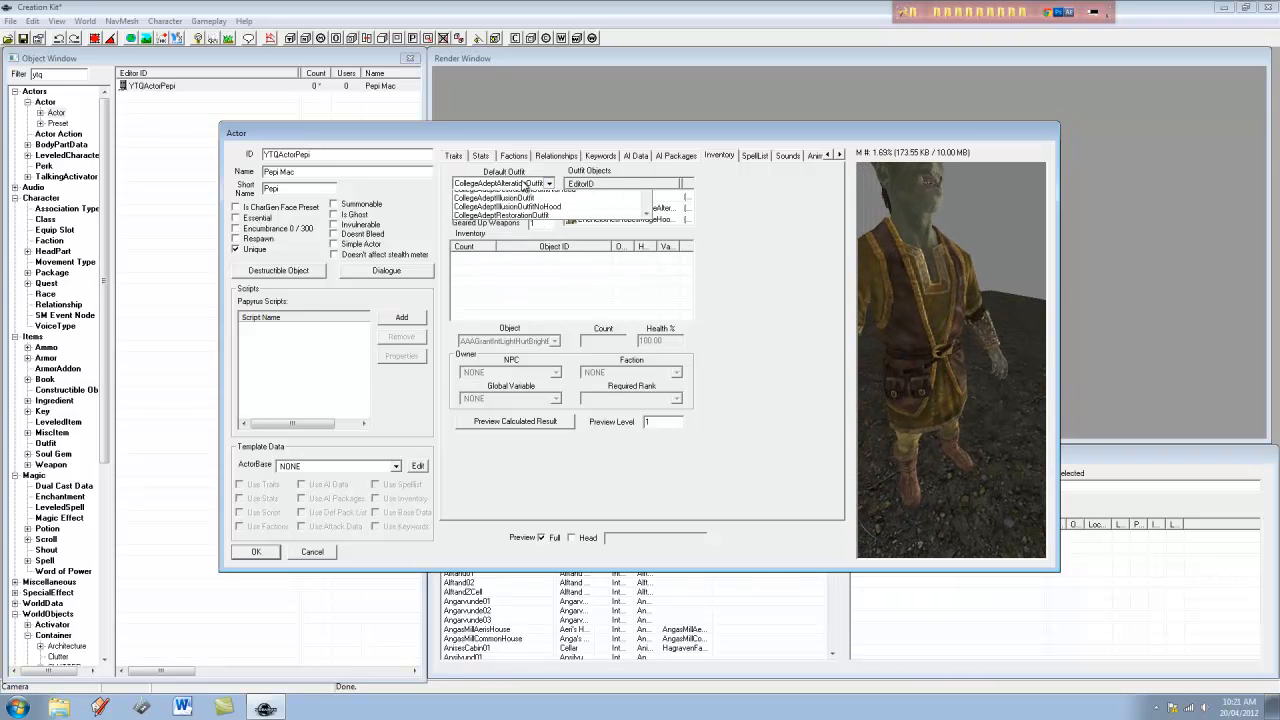
pyautogui.click(536, 206)
pyautogui.click(530, 183)
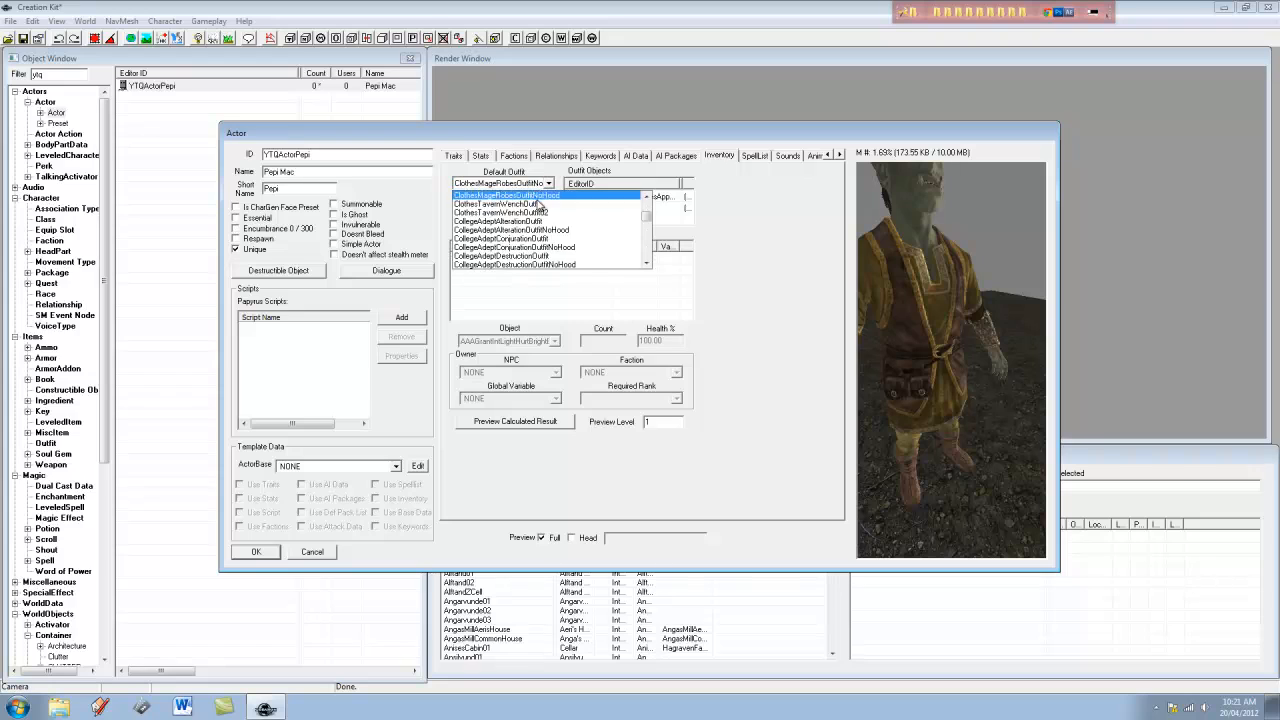
pyautogui.click(533, 205)
pyautogui.click(542, 538)
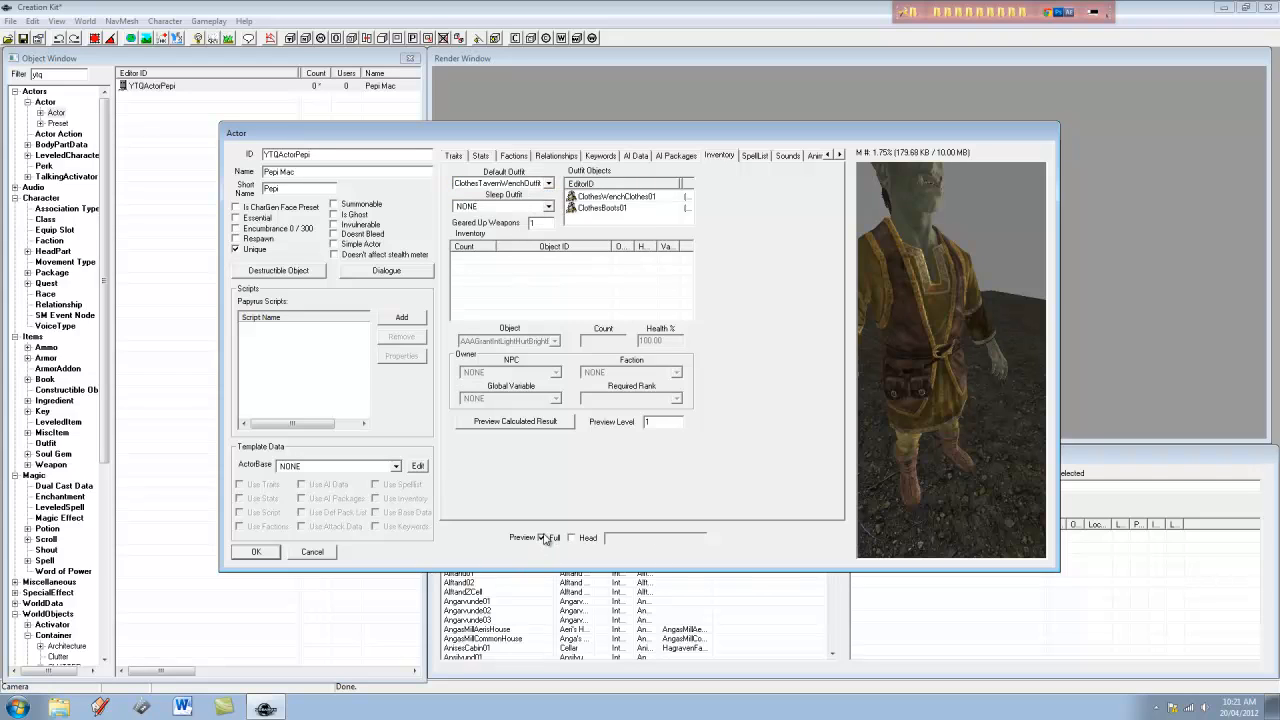
# Reassign ClothesTavernWenchOutfit02 as the default outfit and compare the gloves in the preview
pyautogui.click(526, 184)
pyautogui.click(540, 204)
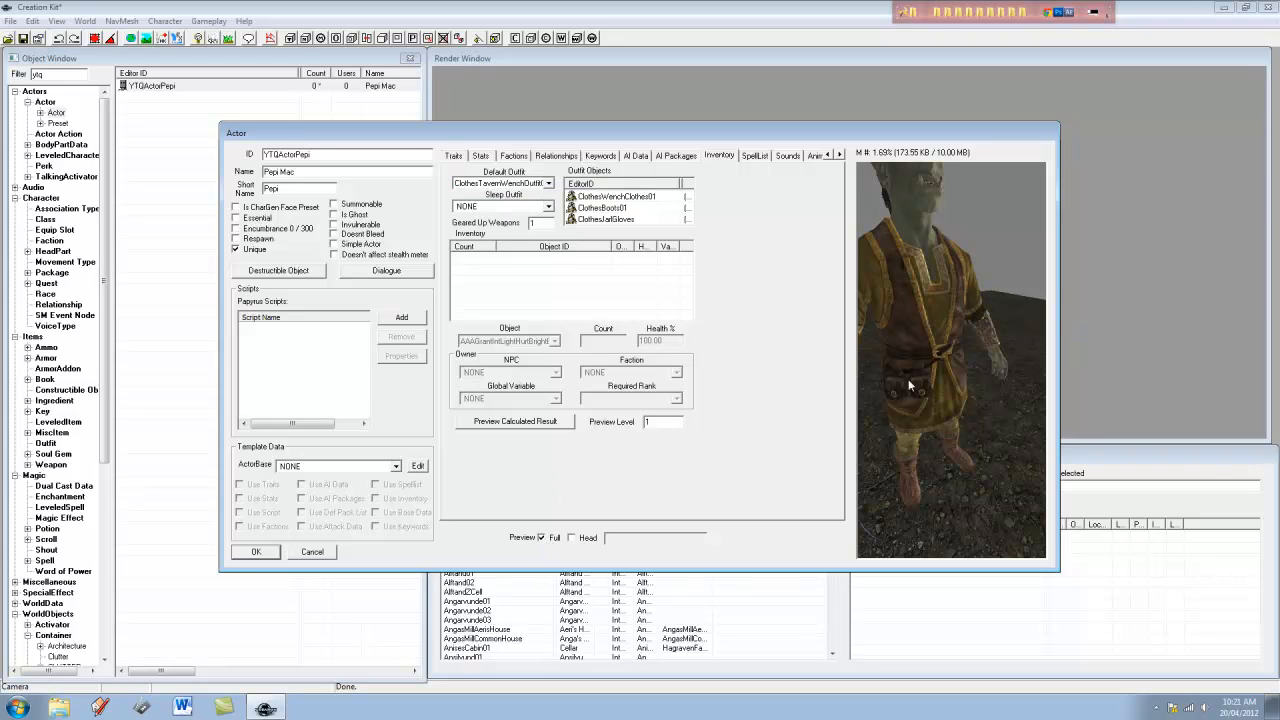
pyautogui.moveTo(1009, 354); pyautogui.dragTo(945, 329)
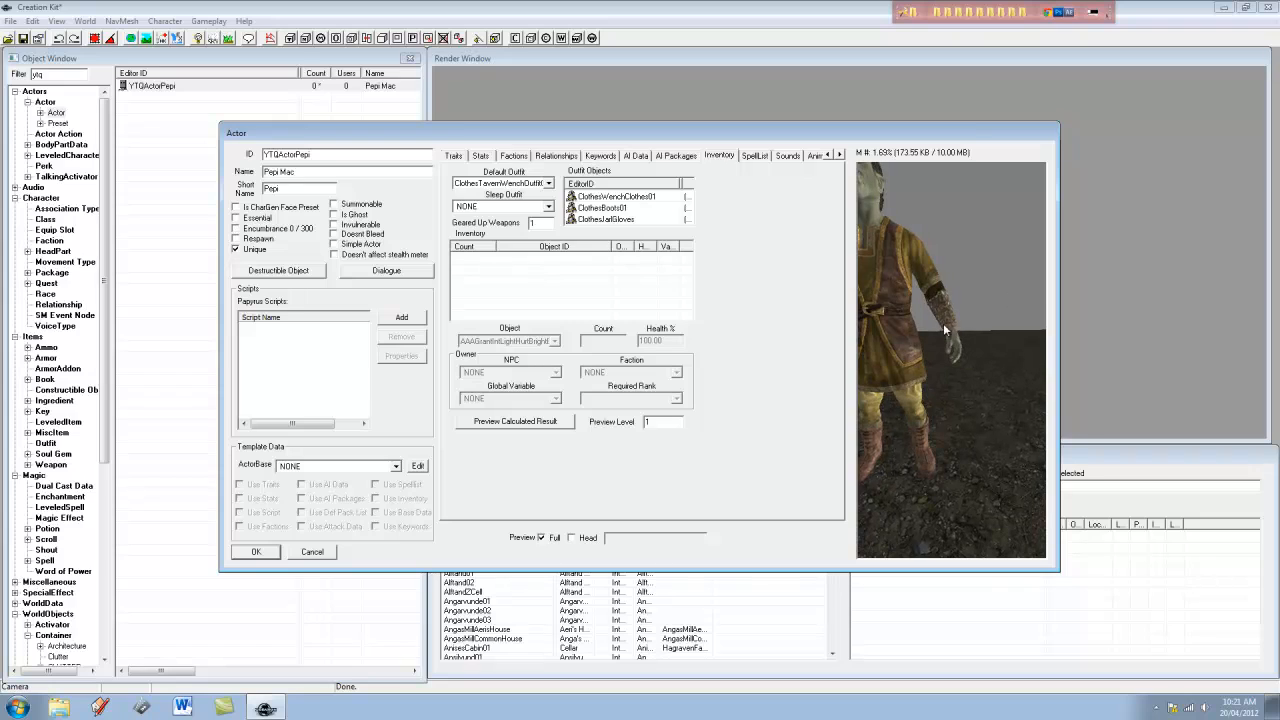
# Set the actor's default outfit to ClothesTavernWenchOutfit and check the front of the full-body preview
pyautogui.click(528, 184)
pyautogui.scroll(1, 533, 203)
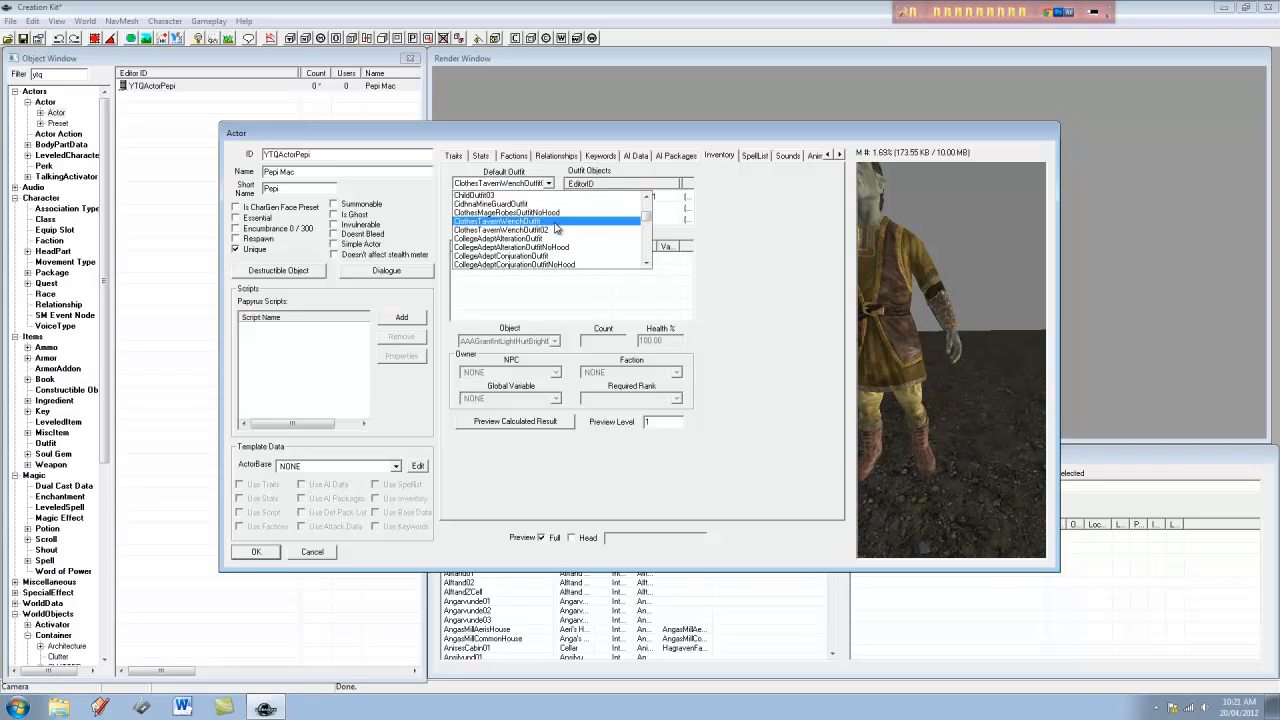
pyautogui.click(557, 224)
pyautogui.moveTo(939, 279); pyautogui.dragTo(1012, 312, button='middle')
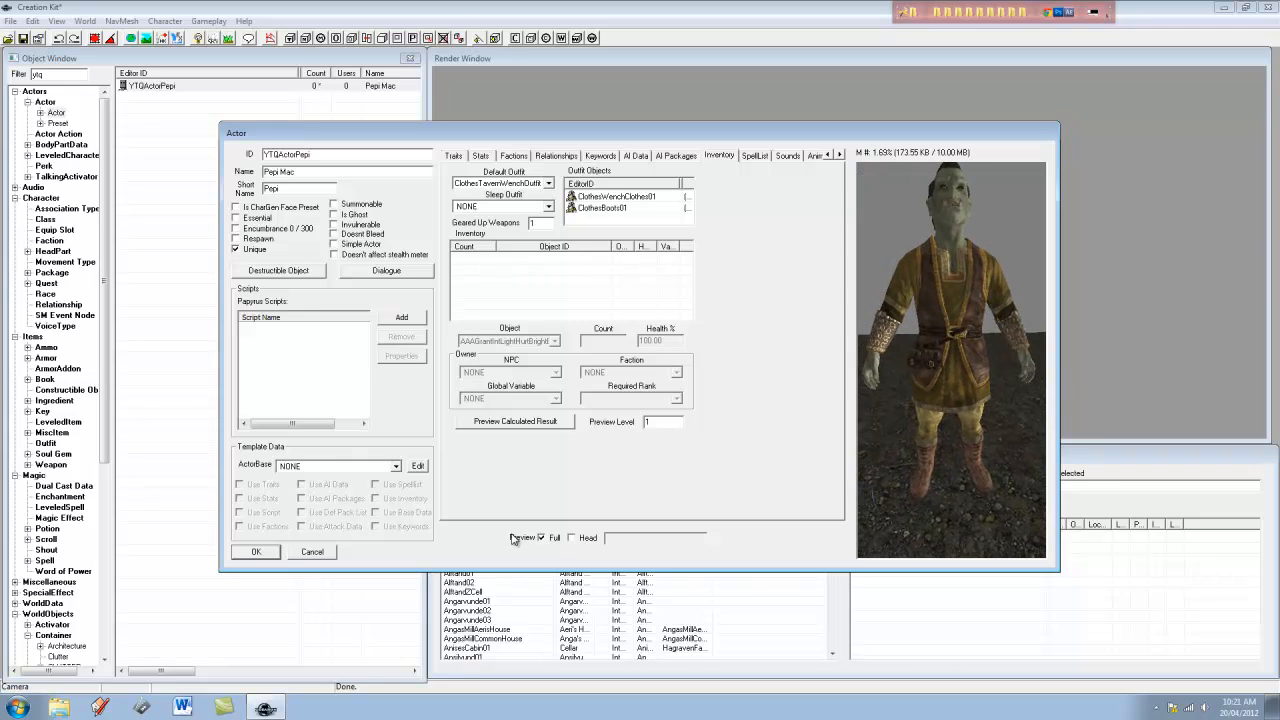
pyautogui.moveTo(915, 333); pyautogui.dragTo(933, 409, button='middle')
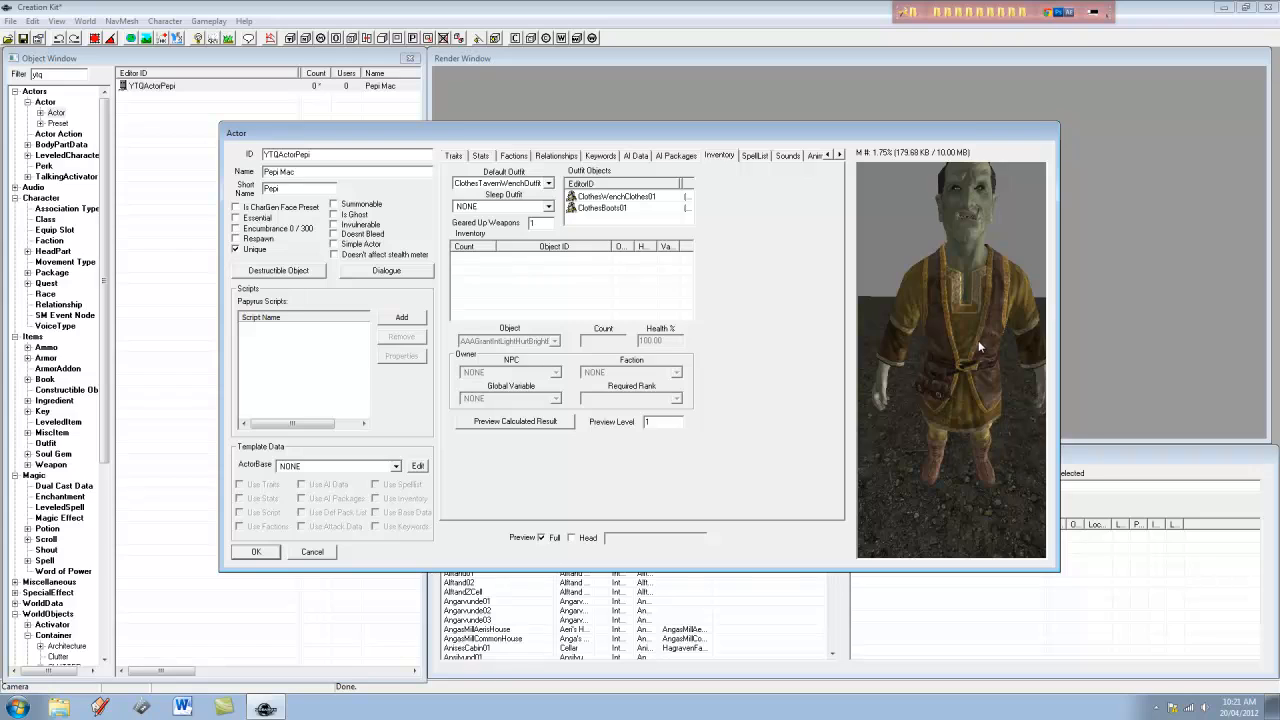
pyautogui.moveTo(978, 340); pyautogui.dragTo(976, 305, button='middle')
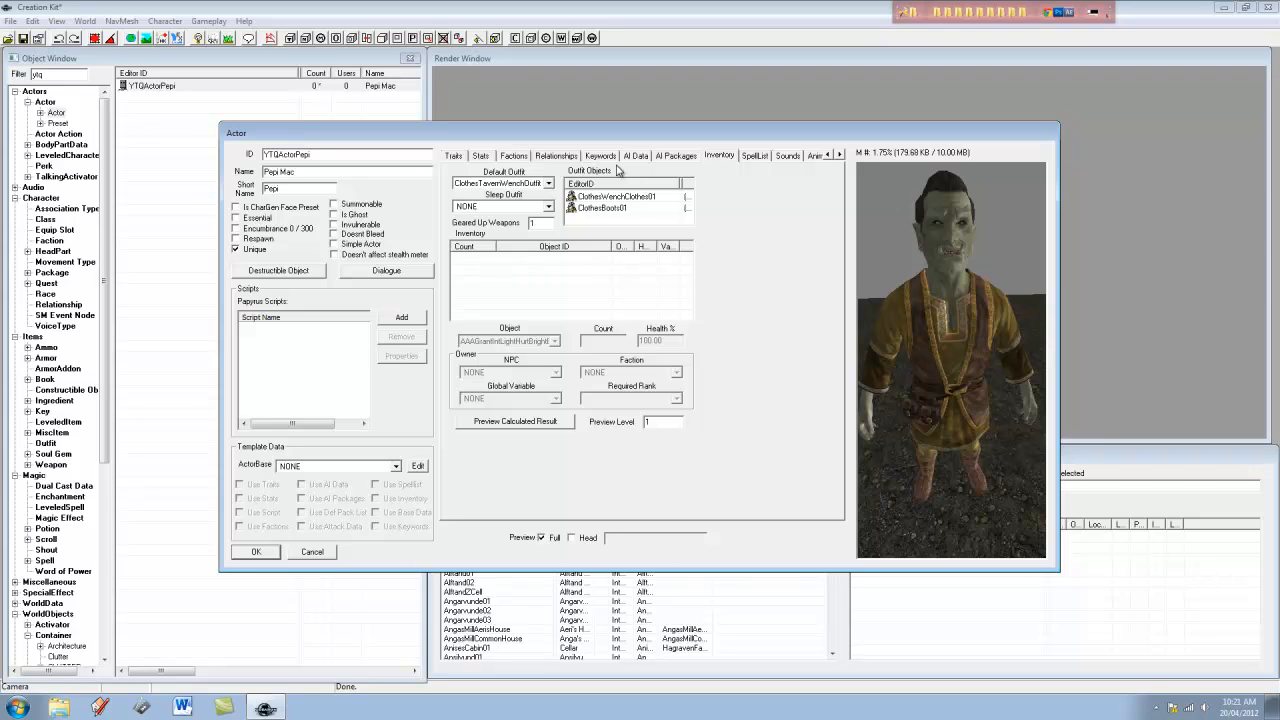
pyautogui.click(839, 155)
pyautogui.click(839, 155)
pyautogui.click(839, 155)
pyautogui.click(839, 155)
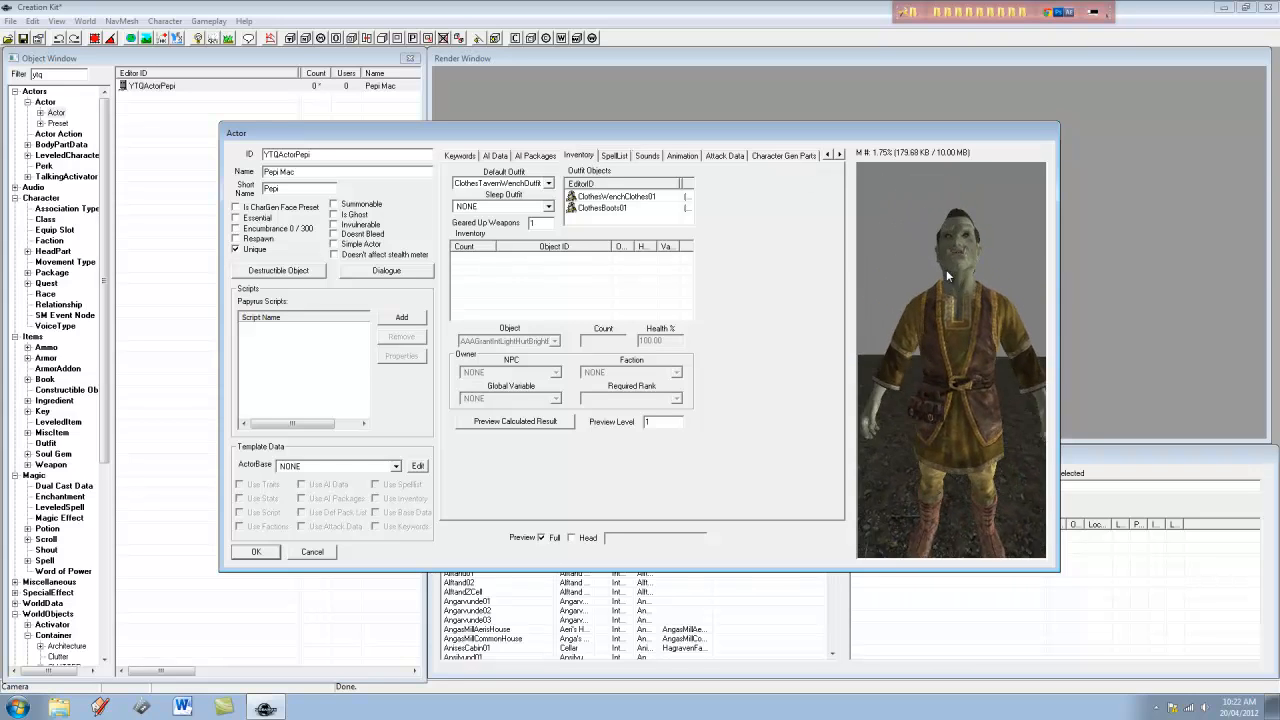
pyautogui.moveTo(947, 271); pyautogui.dragTo(971, 343)
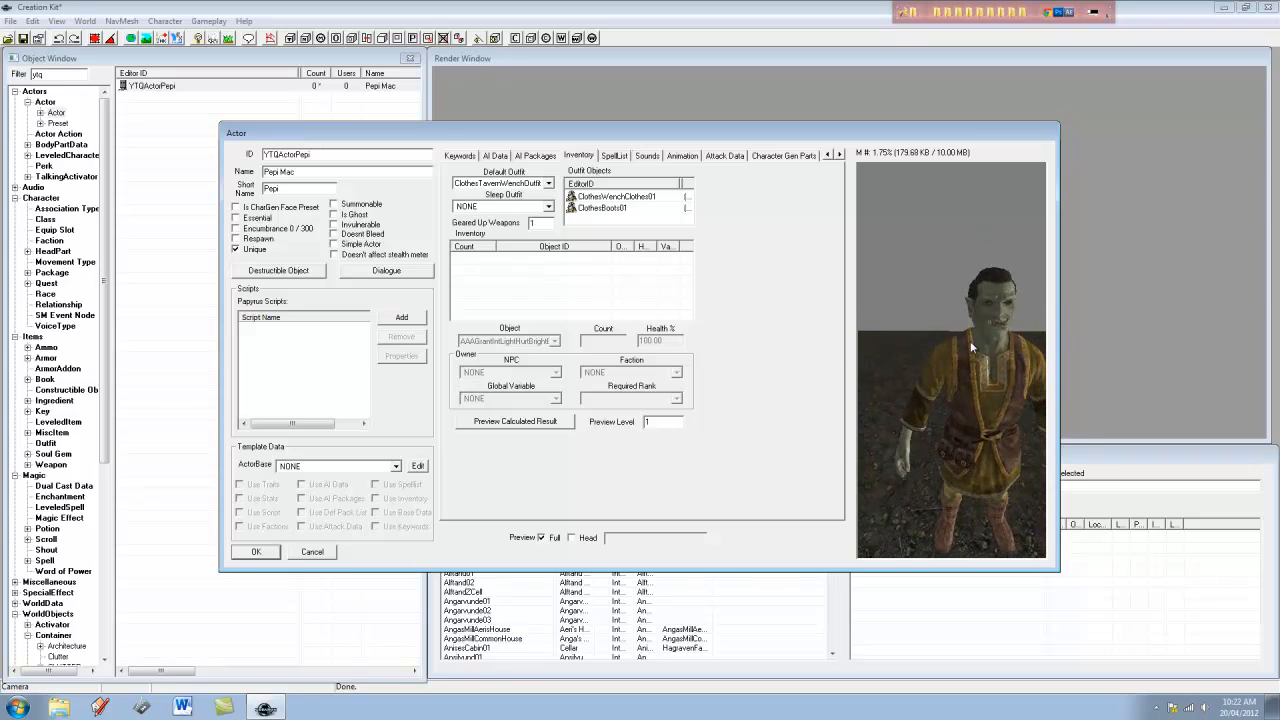
# Add one SteelDagger to the actor's inventory
pyautogui.rightClick(520, 270)
pyautogui.click(545, 278)
pyautogui.click(540, 343)
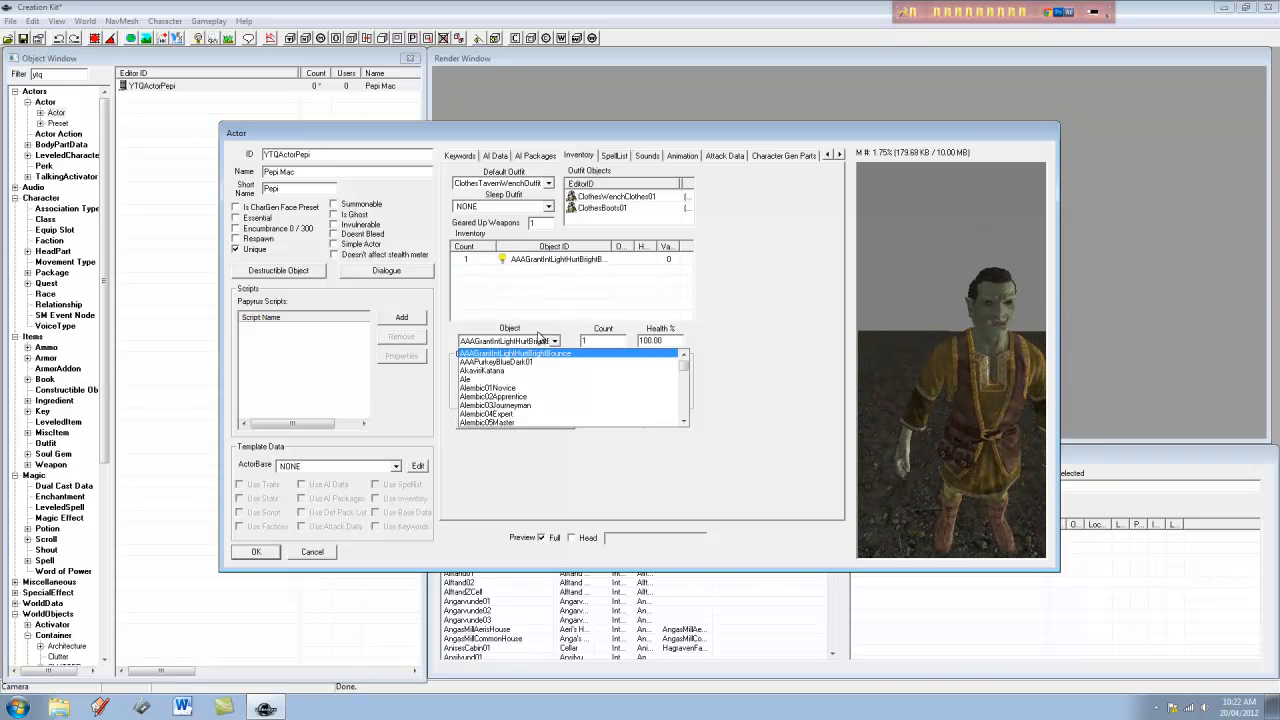
pyautogui.write('steel')
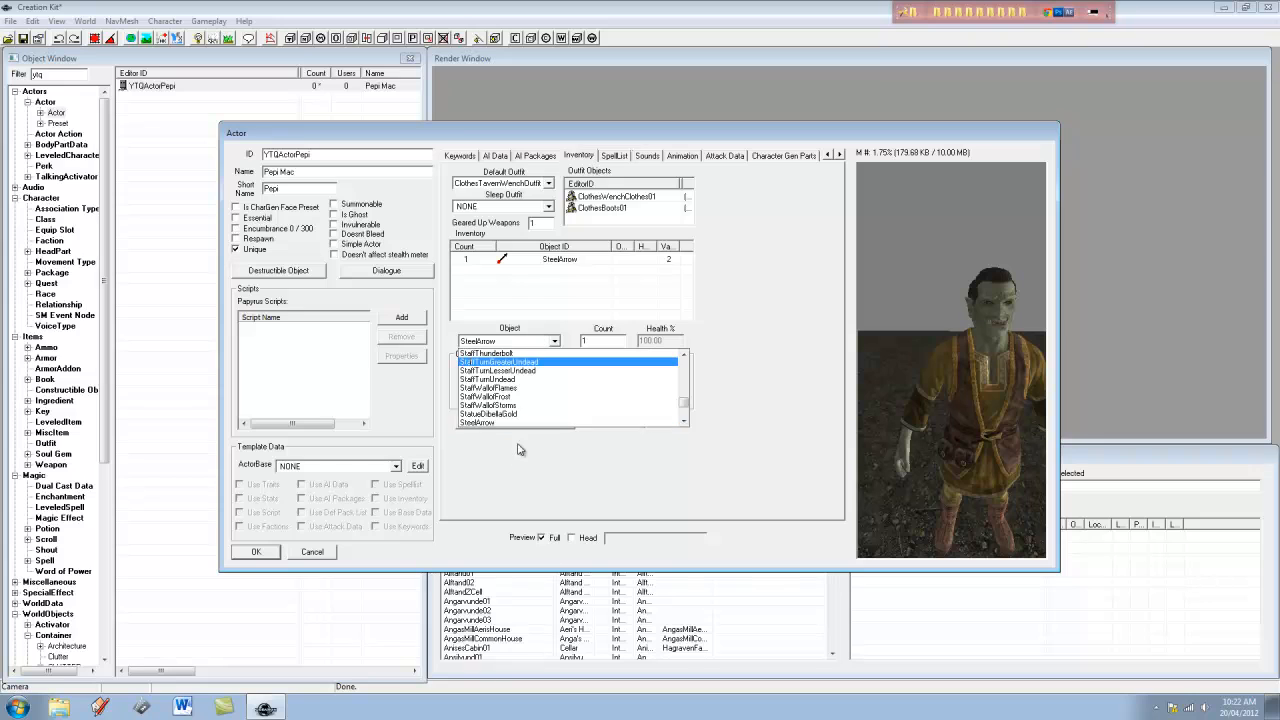
pyautogui.write('d')
pyautogui.press('Return')
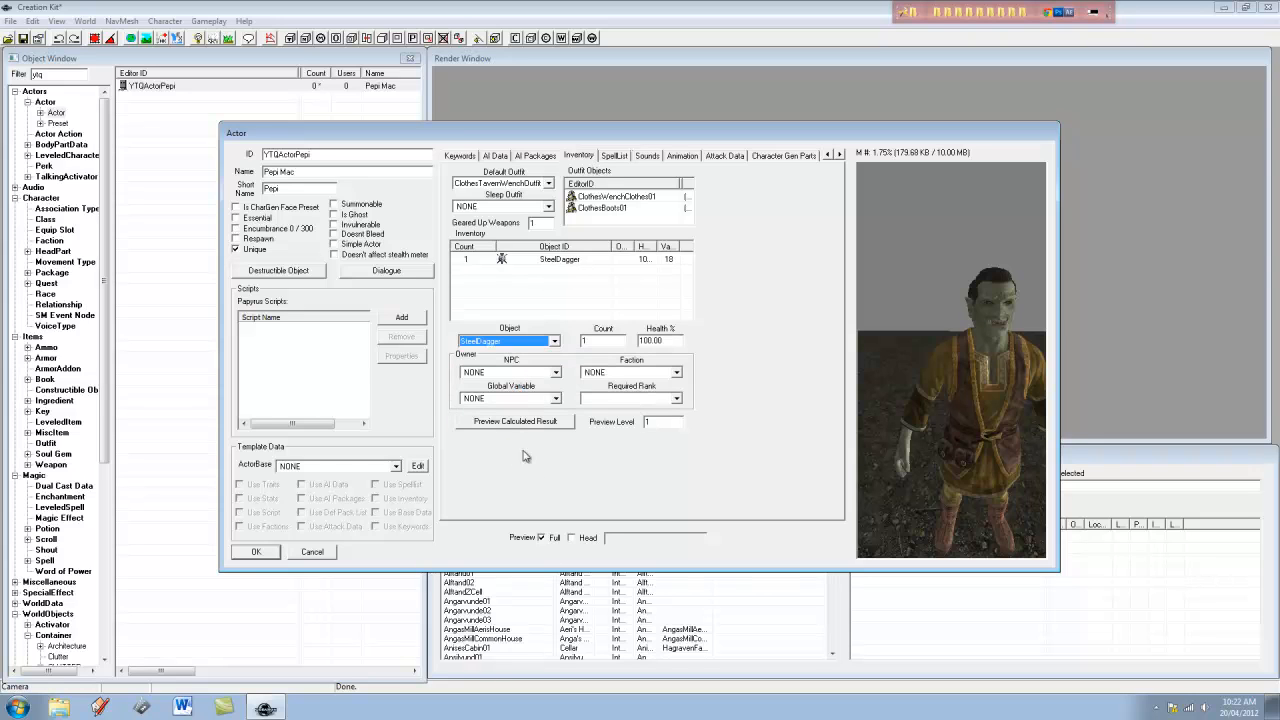
# Refresh the full-body preview to check the armed actor, and save the actor
pyautogui.click(542, 537)
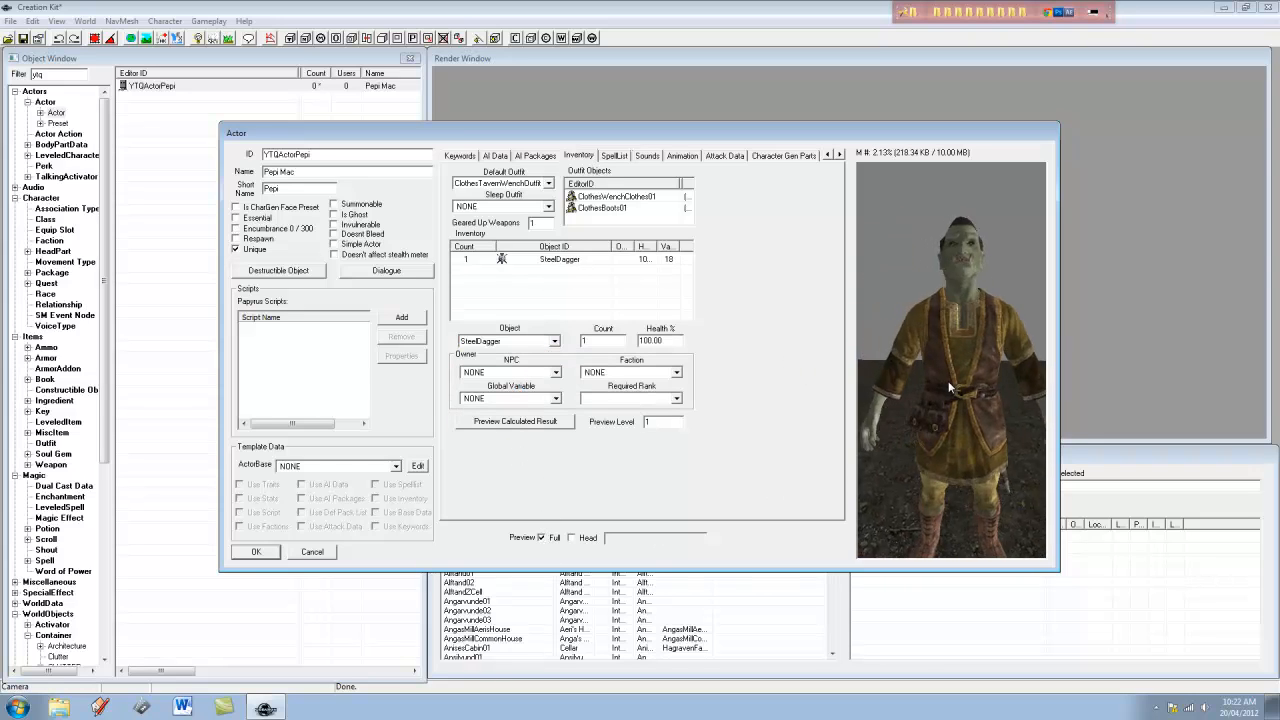
pyautogui.moveTo(949, 383); pyautogui.dragTo(914, 366)
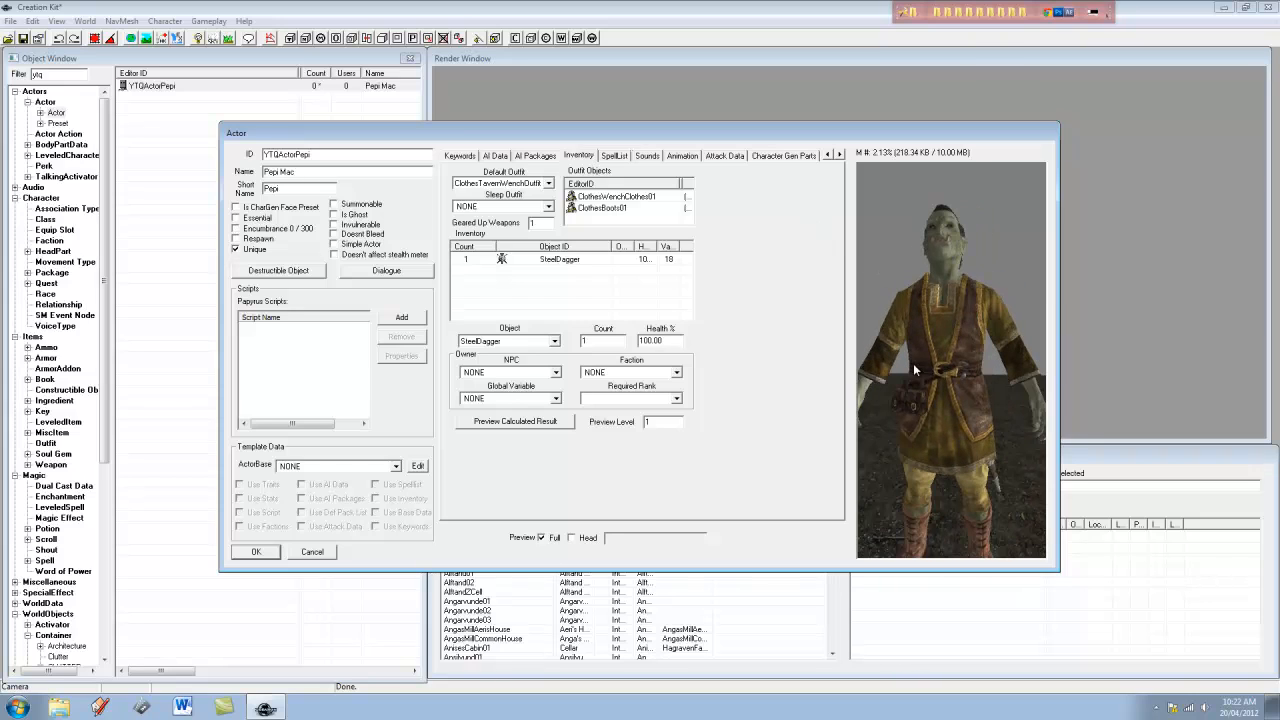
pyautogui.click(255, 553)
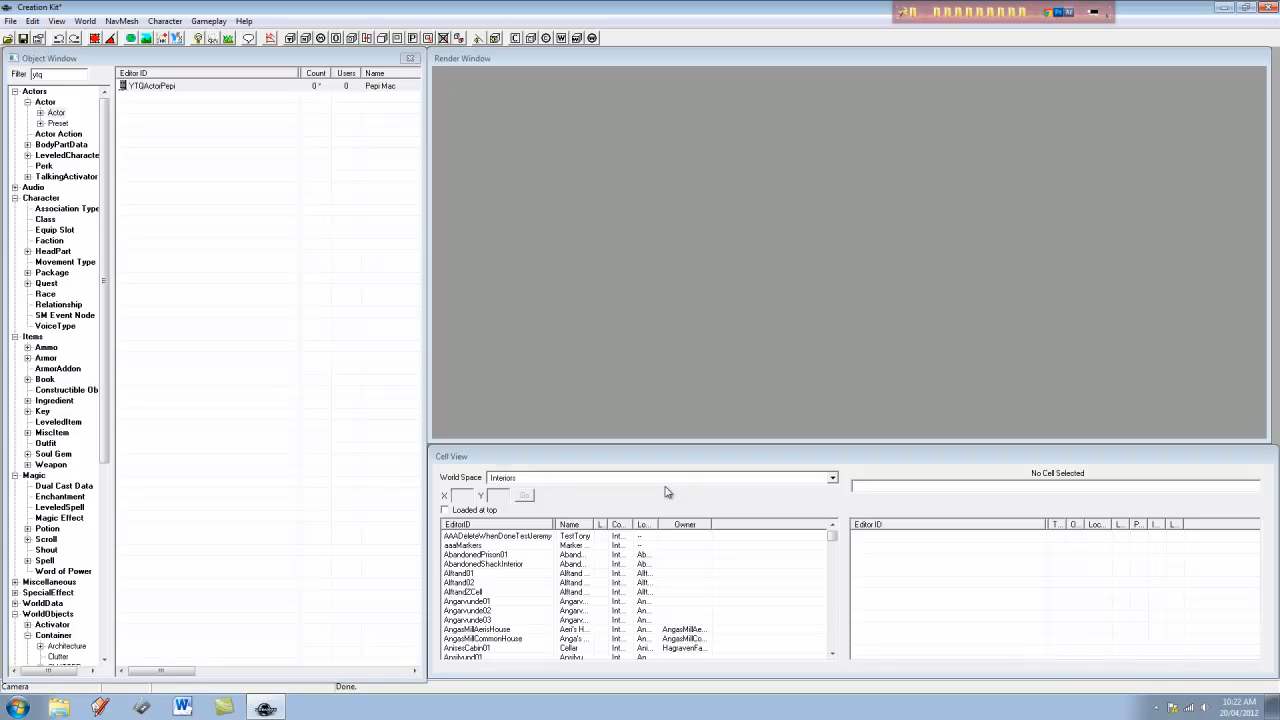
# Find the interior cell WhiterunBelethorsGeneralGoods and load it in the render view
pyautogui.click(597, 563)
pyautogui.scroll(-1, 519, 563)
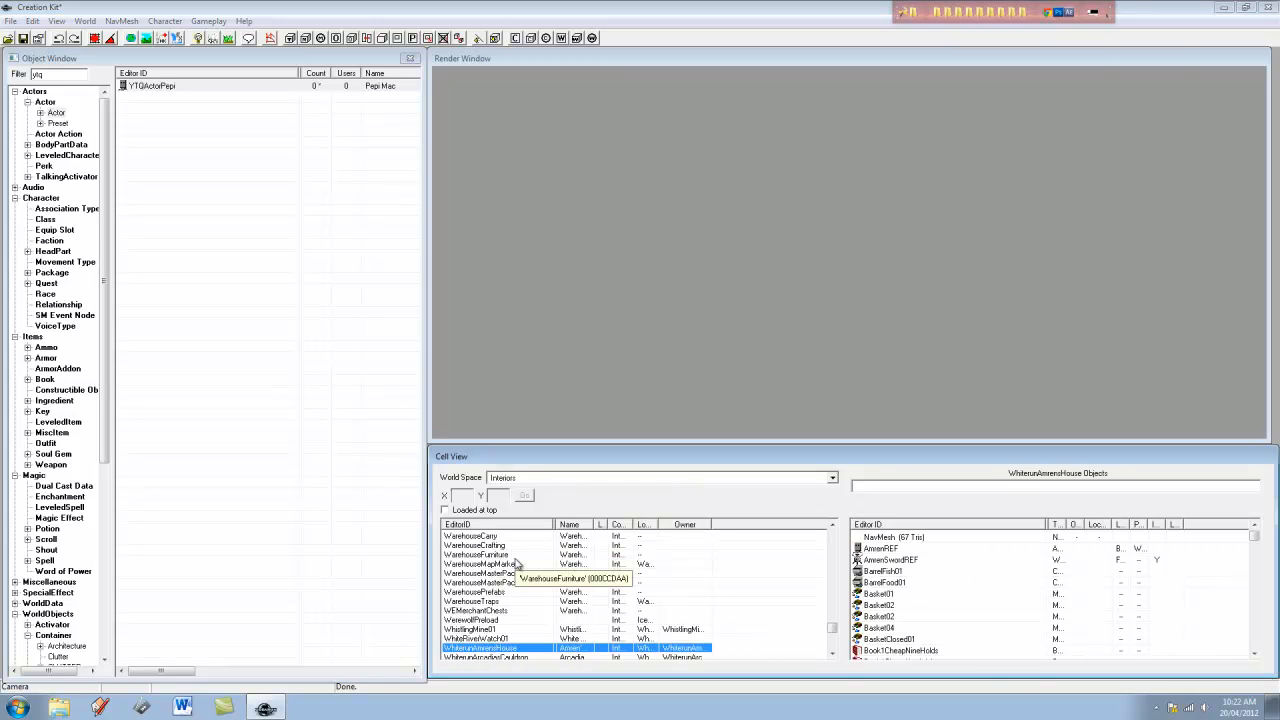
pyautogui.scroll(-1, 549, 598)
pyautogui.scroll(-1, 549, 598)
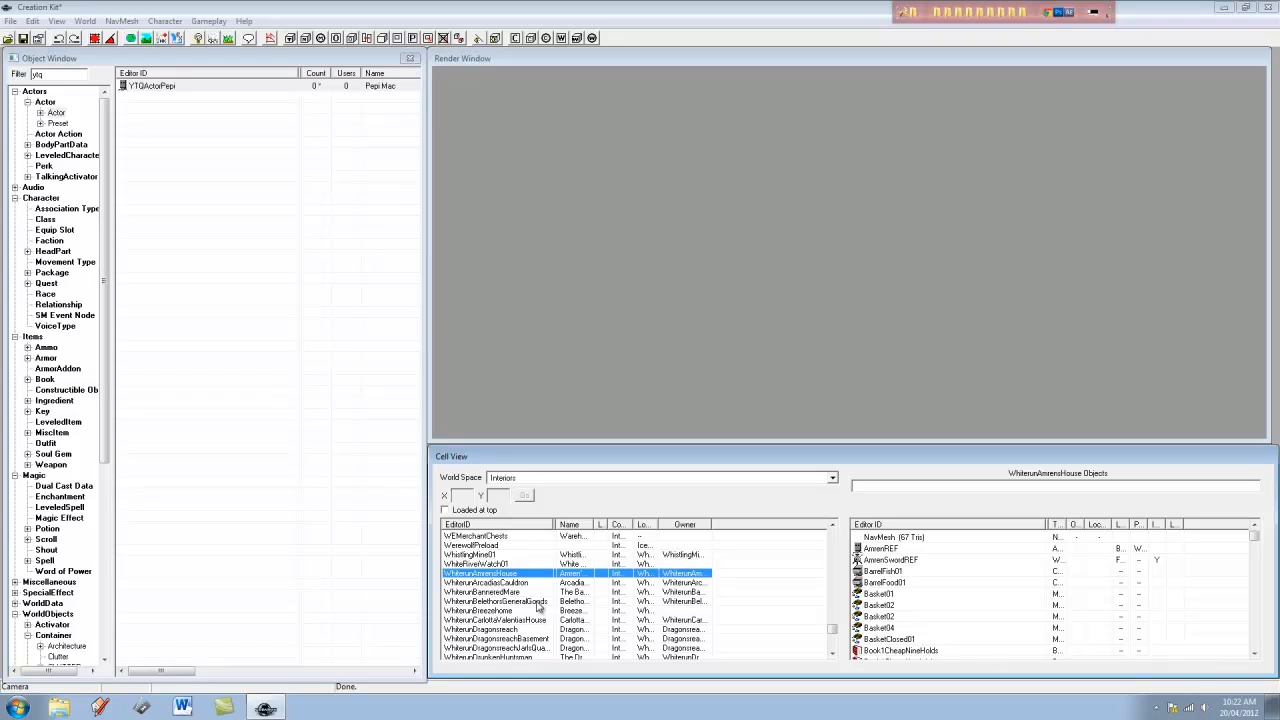
pyautogui.click(532, 601)
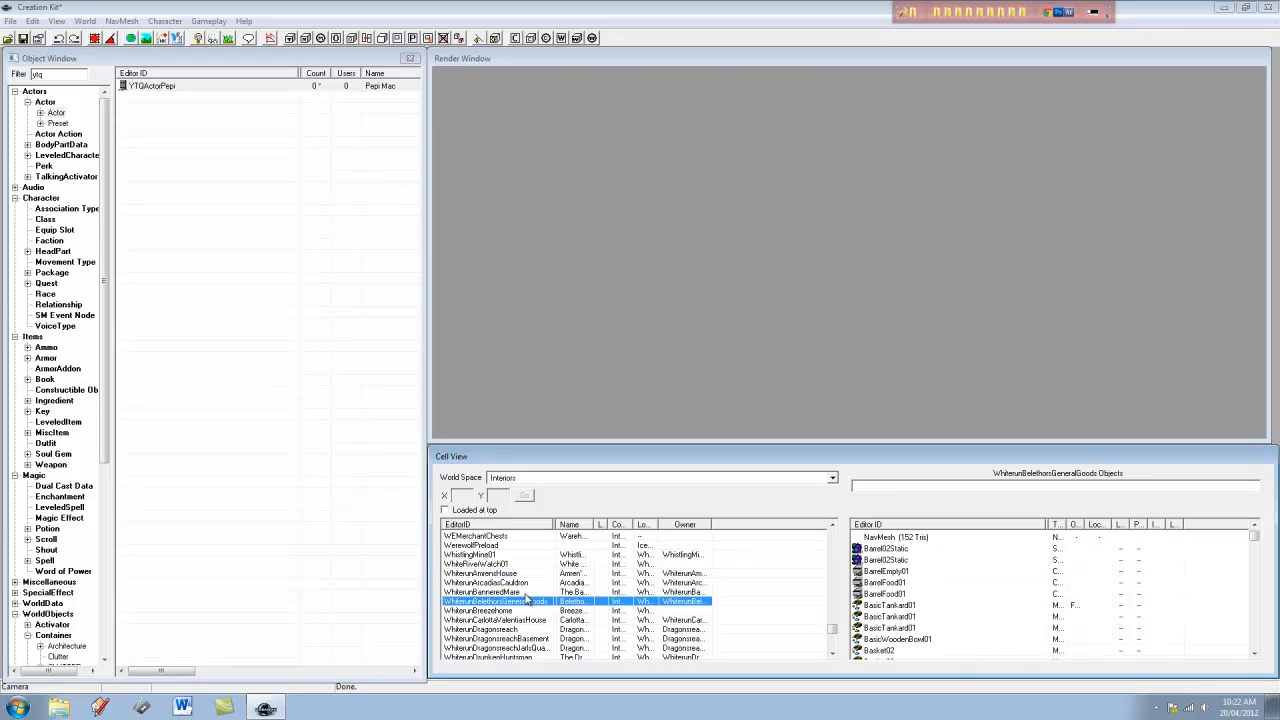
pyautogui.doubleClick(527, 598)
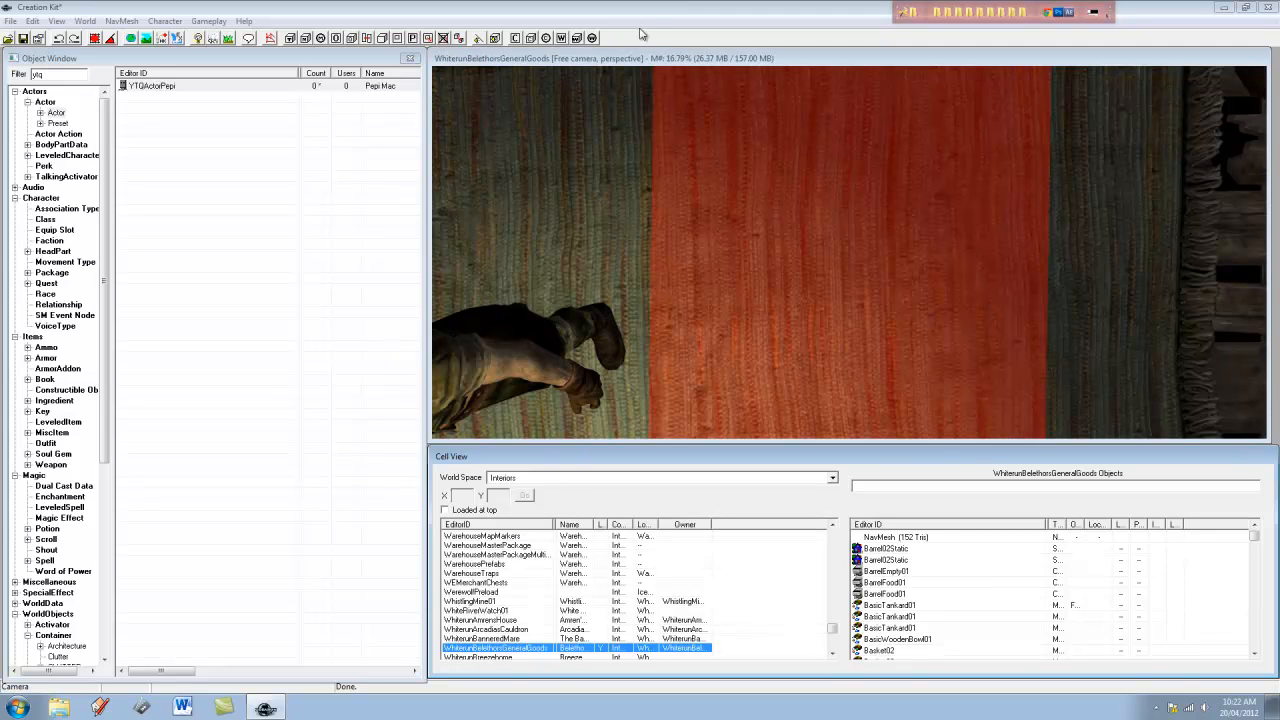
# Hide the editor markers in the loaded shop interior
pyautogui.click(638, 56)
pyautogui.scroll(-5, 673, 175)
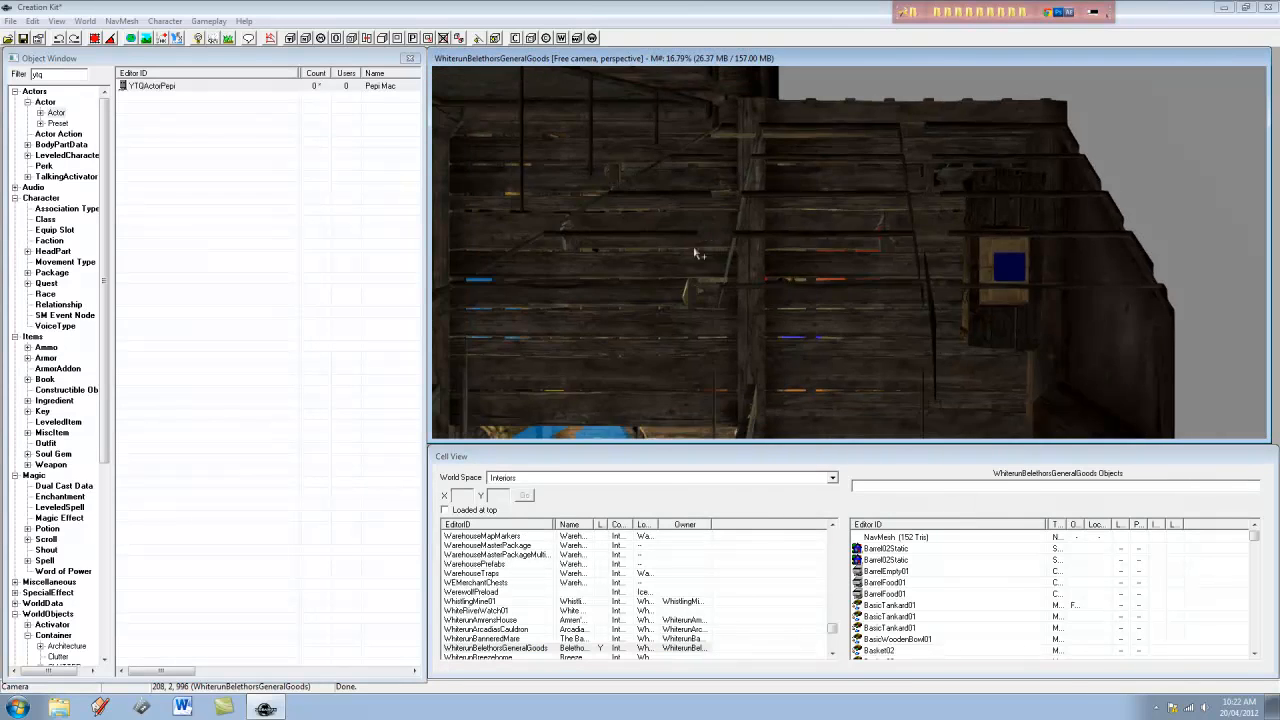
pyautogui.scroll(-2, 697, 254)
pyautogui.moveTo(772, 194); pyautogui.dragTo(777, 413, button='middle')
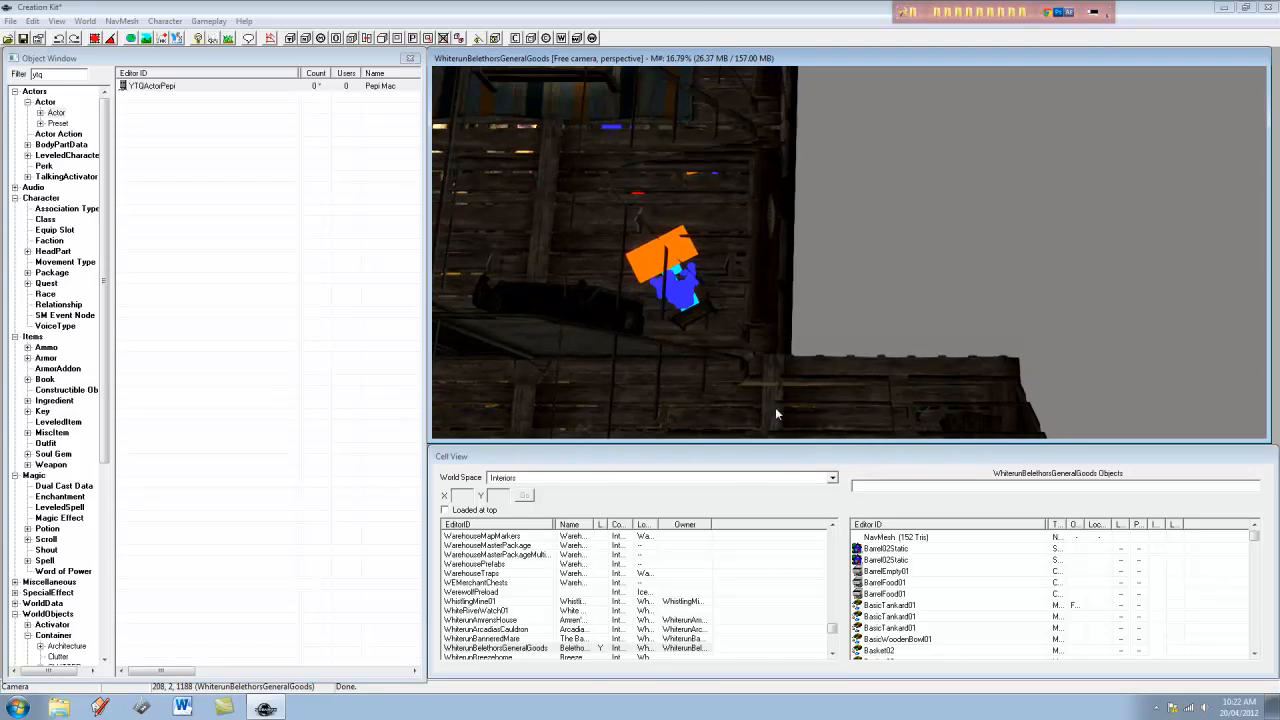
pyautogui.keyDown('shift'); pyautogui.moveTo(777, 337); pyautogui.dragTo(854, 191, button='middle'); pyautogui.keyUp('shift')
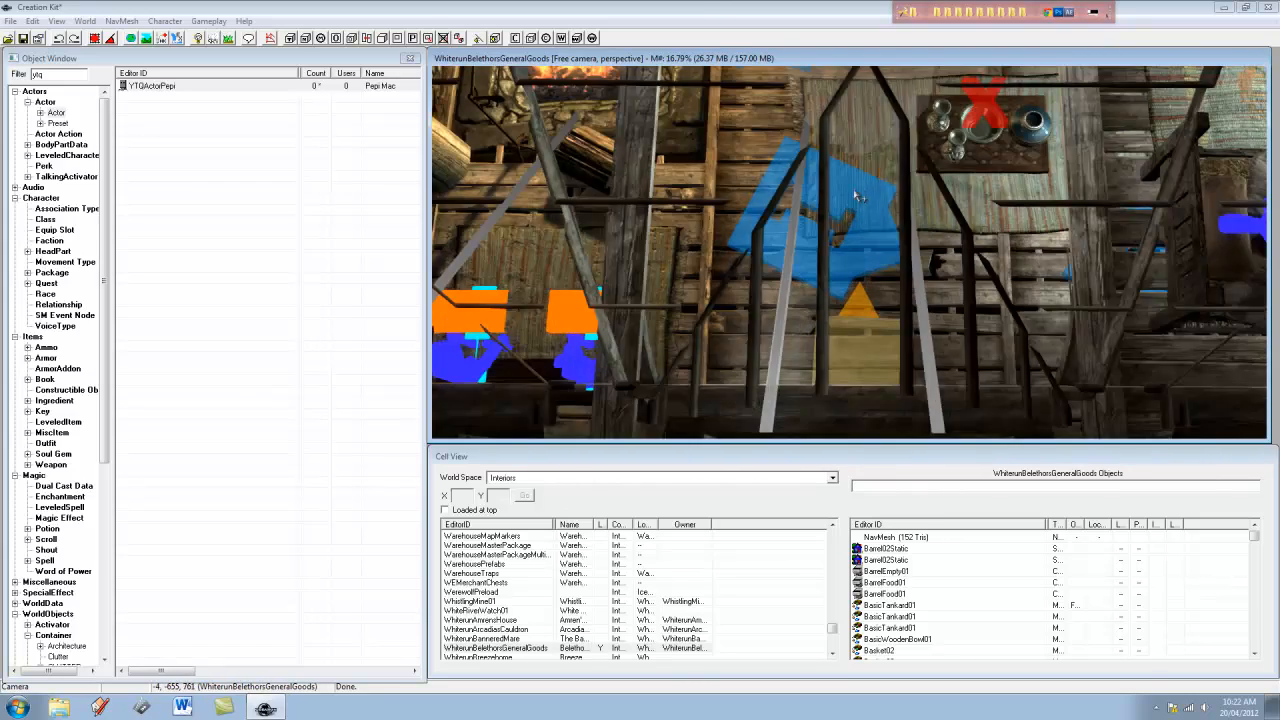
pyautogui.scroll(3, 859, 199)
pyautogui.press('m')
# Examine the Belethor's shop interior around the counter, fireplace and rug as a possible location for the actor
pyautogui.keyDown('shift'); pyautogui.moveTo(842, 252); pyautogui.dragTo(858, 5, button='middle'); pyautogui.keyUp('shift')
pyautogui.keyDown('shift'); pyautogui.moveTo(822, 340); pyautogui.dragTo(897, 5, button='middle'); pyautogui.keyUp('shift')
pyautogui.keyDown('shift'); pyautogui.moveTo(845, 190); pyautogui.dragTo(878, 12, button='middle'); pyautogui.keyUp('shift')
pyautogui.keyDown('shift'); pyautogui.moveTo(841, 250); pyautogui.dragTo(856, 6, button='middle'); pyautogui.keyUp('shift')
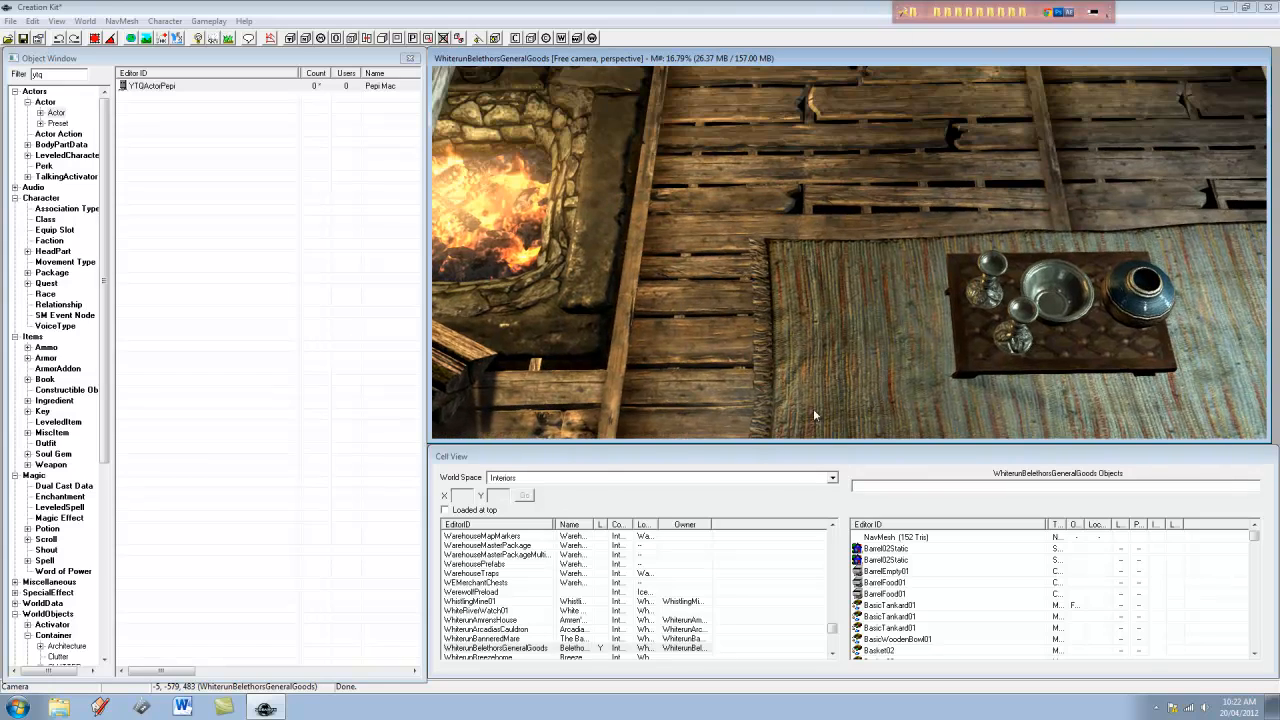
pyautogui.keyDown('shift'); pyautogui.moveTo(814, 415); pyautogui.dragTo(854, 6, button='middle'); pyautogui.keyUp('shift')
pyautogui.keyDown('shift'); pyautogui.moveTo(836, 230); pyautogui.dragTo(780, 125, button='middle'); pyautogui.keyUp('shift')
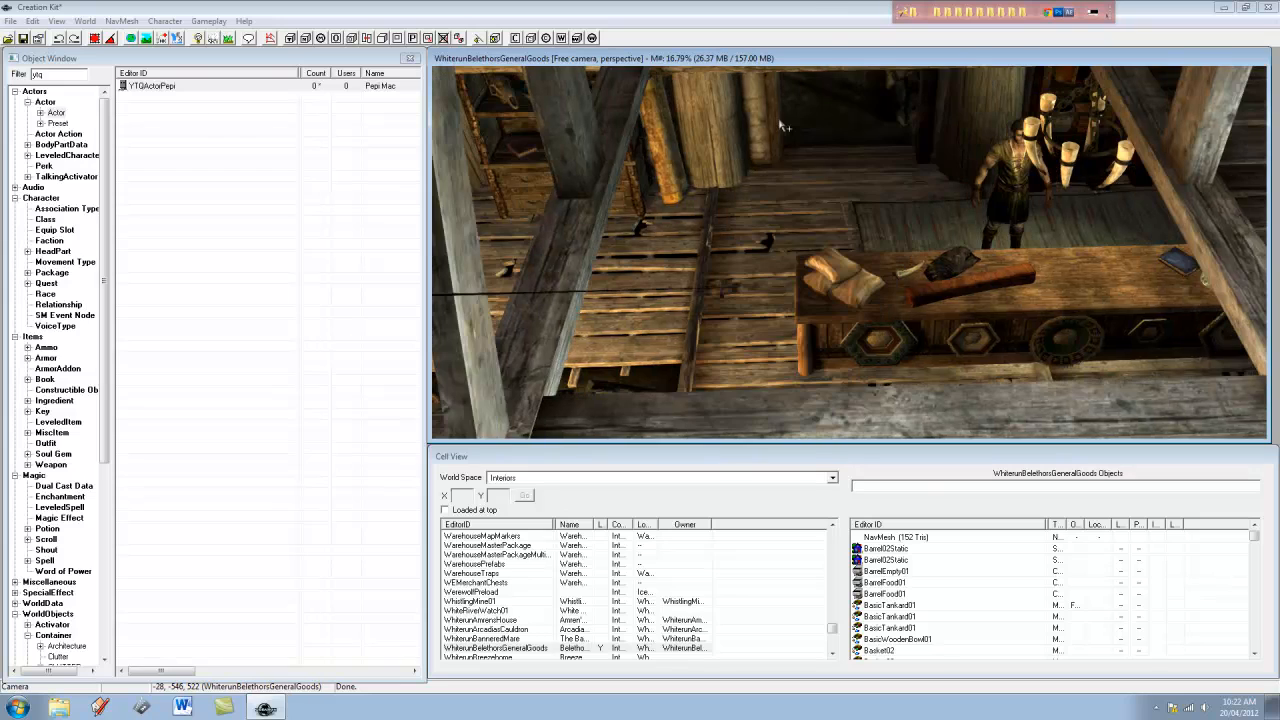
pyautogui.scroll(-2, 818, 204)
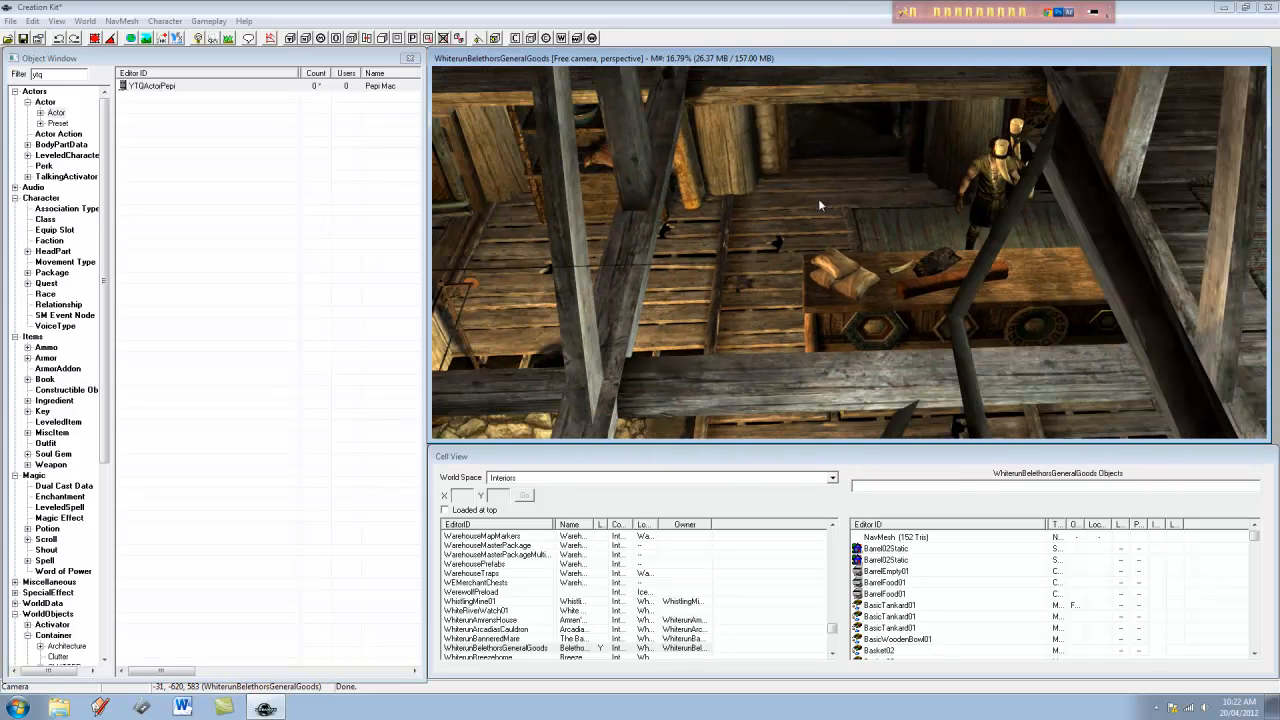
# Load the interior cell WhiterunBanneredMare in the render view and accept the texture warning
pyautogui.click(508, 638)
pyautogui.doubleClick(498, 642)
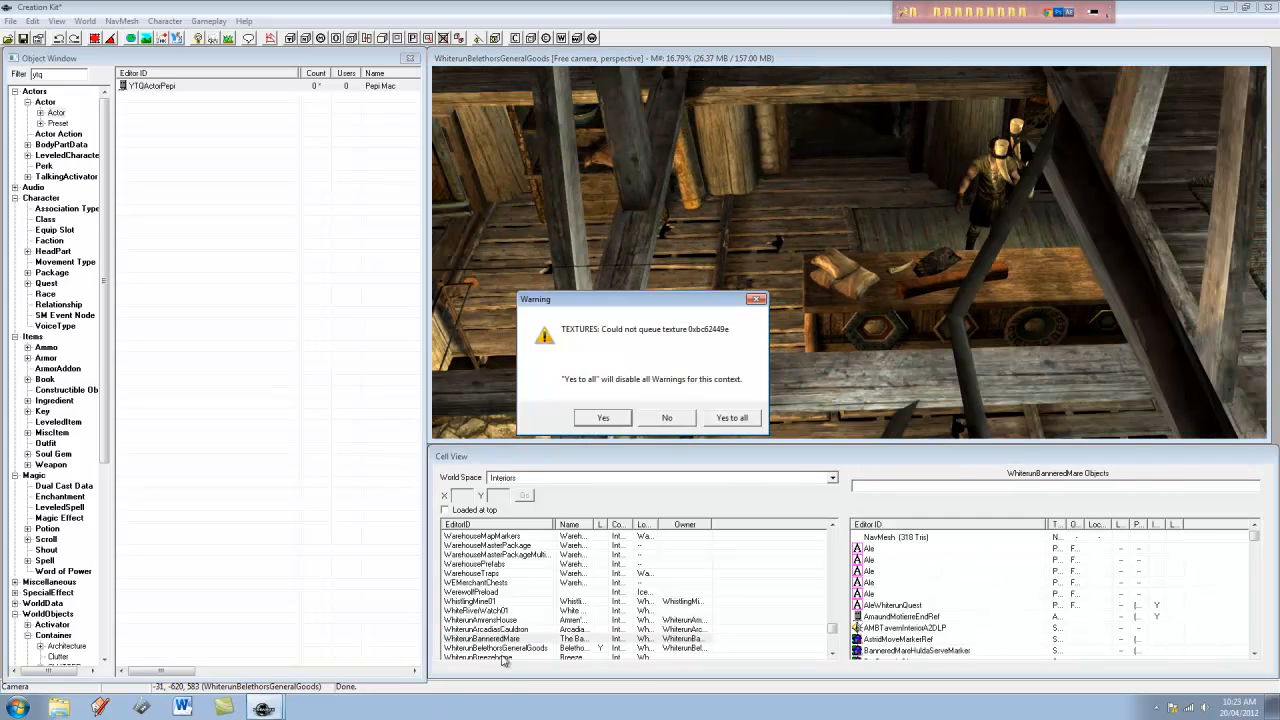
pyautogui.click(624, 424)
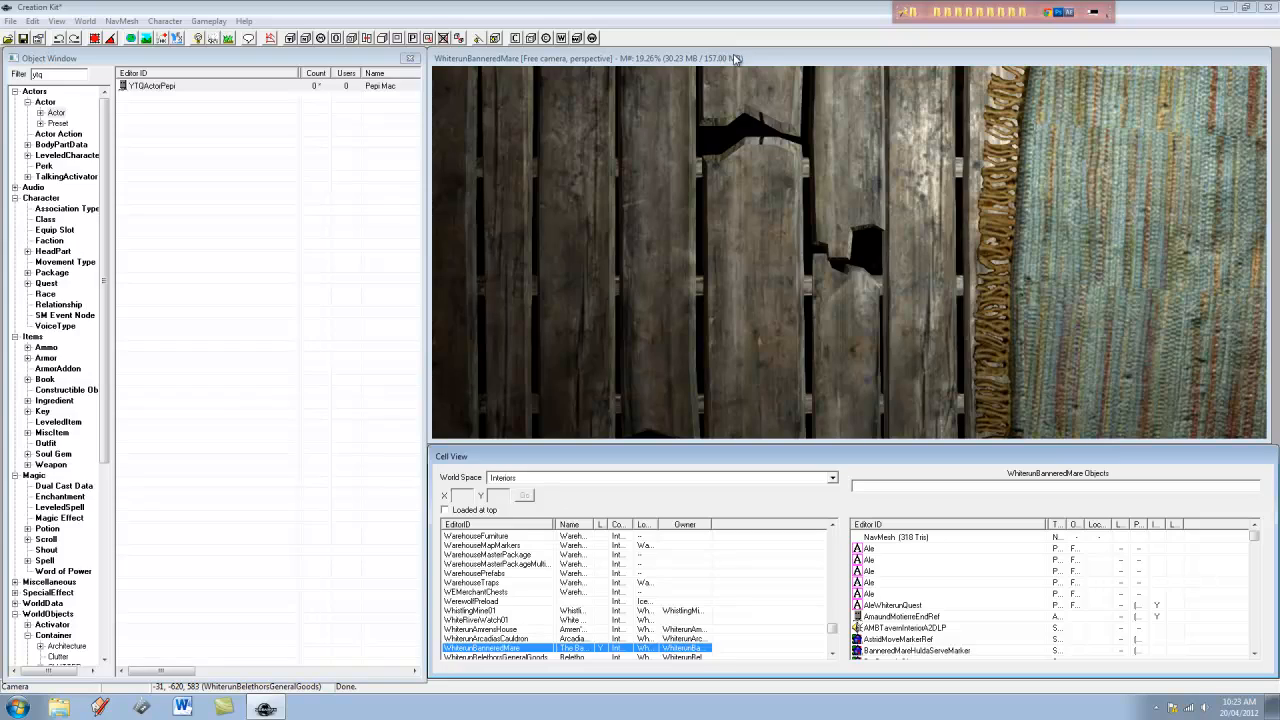
# Place the YTQActorPepi actor on the wooden floor of the Bannered Mare, beside the pillar near the striped rug
pyautogui.click(735, 60)
pyautogui.scroll(-3, 833, 214)
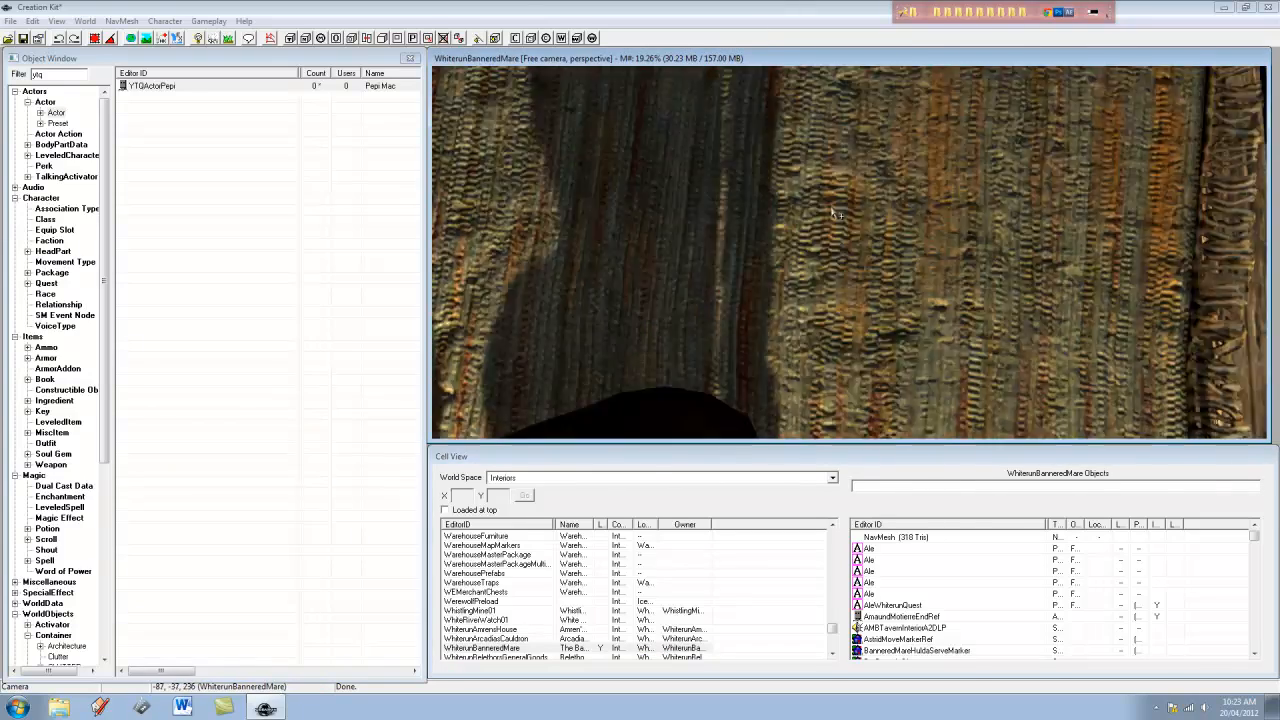
pyautogui.scroll(10, 833, 214)
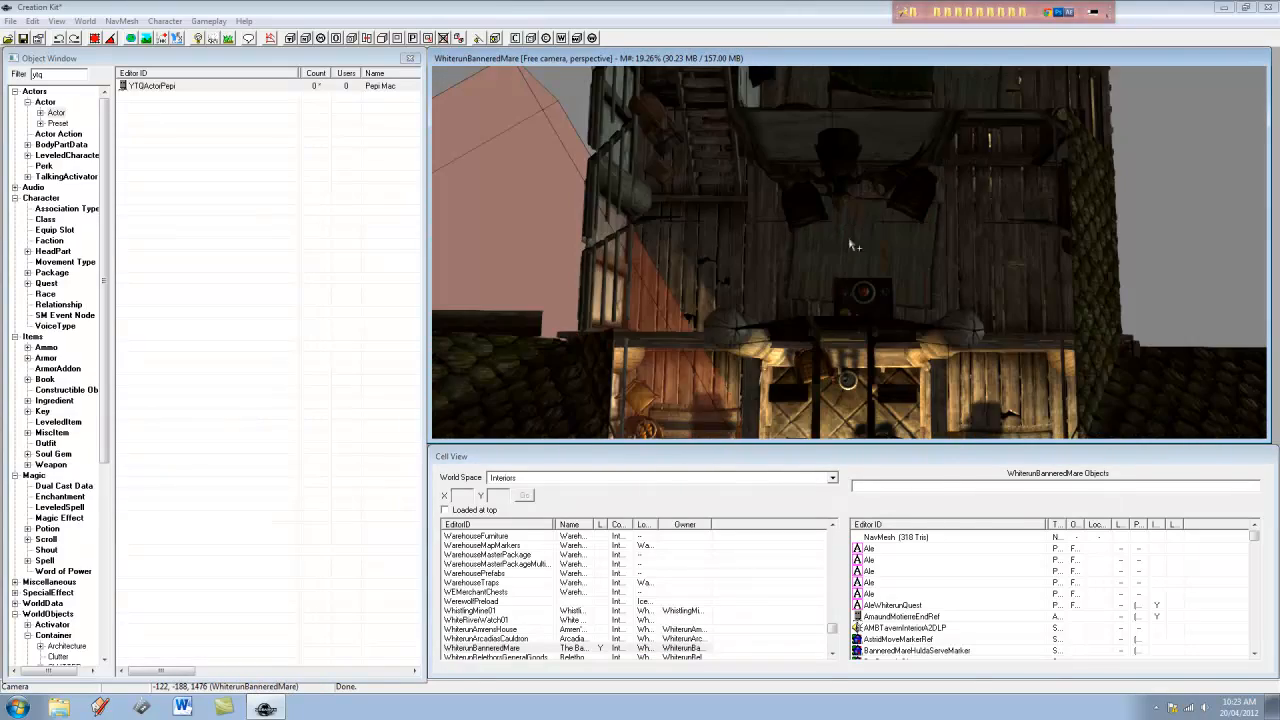
pyautogui.moveTo(892, 338); pyautogui.dragTo(1028, 152, button='middle')
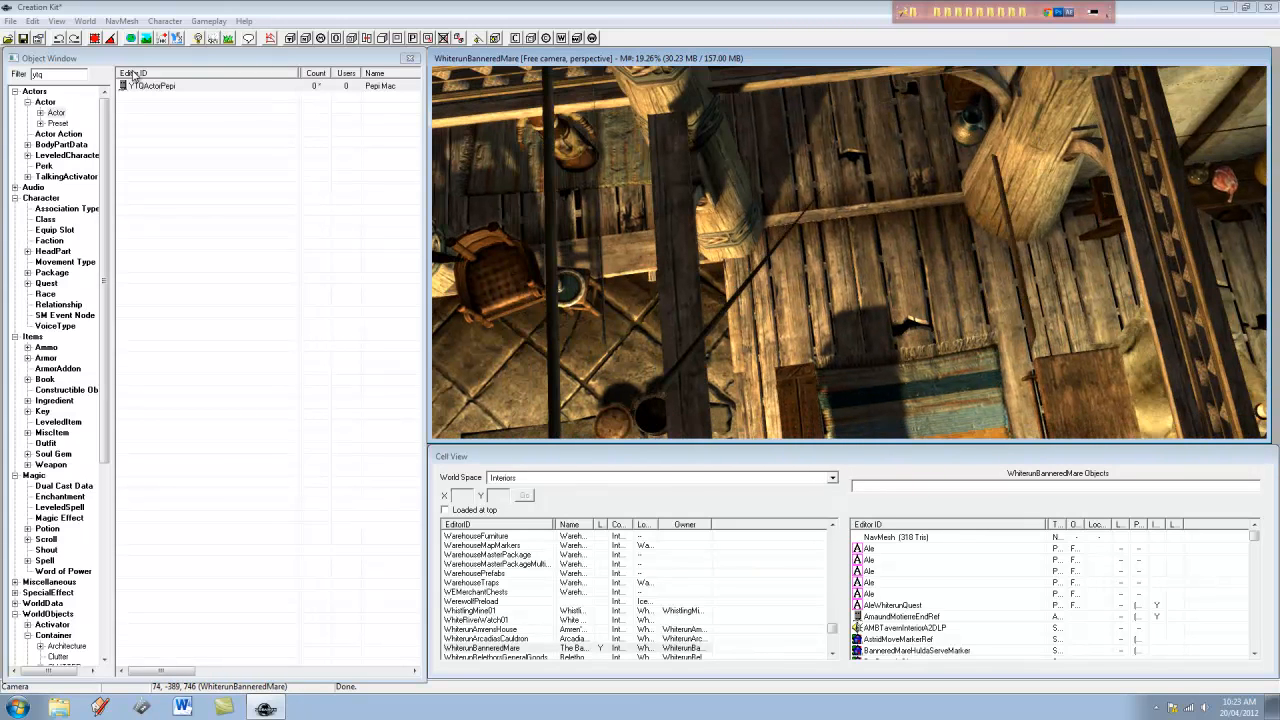
pyautogui.moveTo(140, 86); pyautogui.dragTo(972, 262)
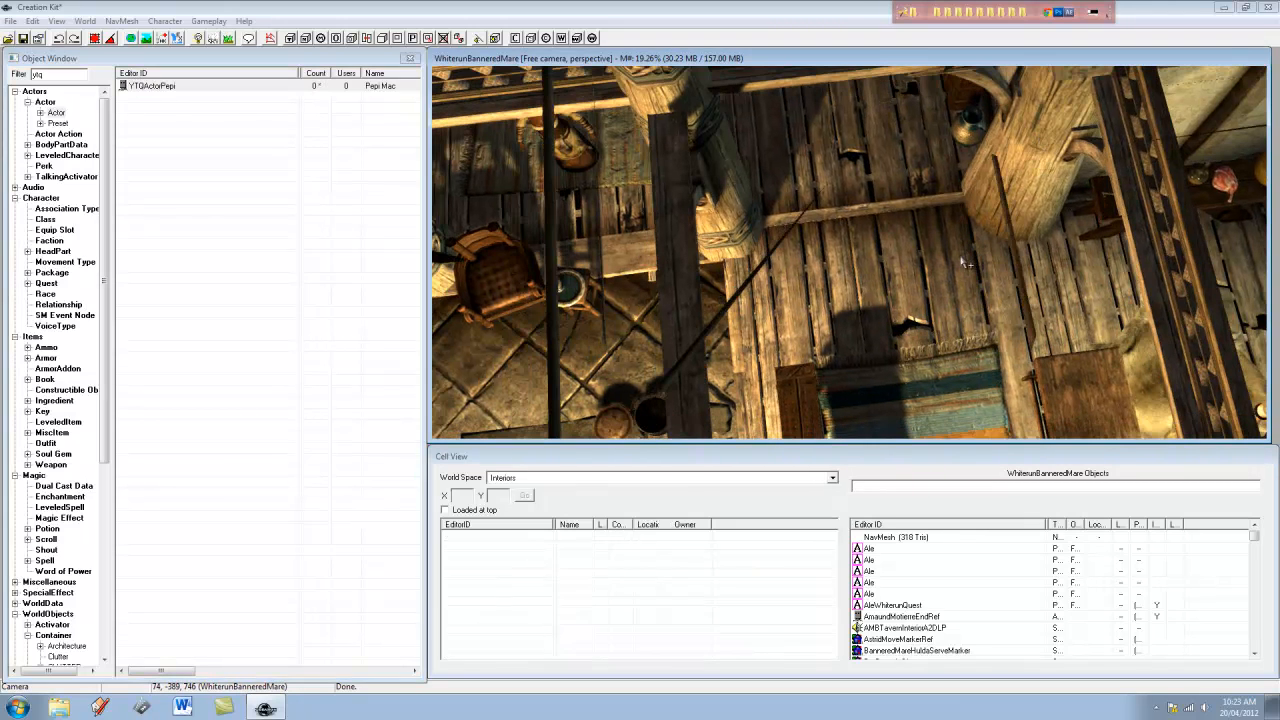
pyautogui.moveTo(963, 220); pyautogui.dragTo(1088, 351, button='right')
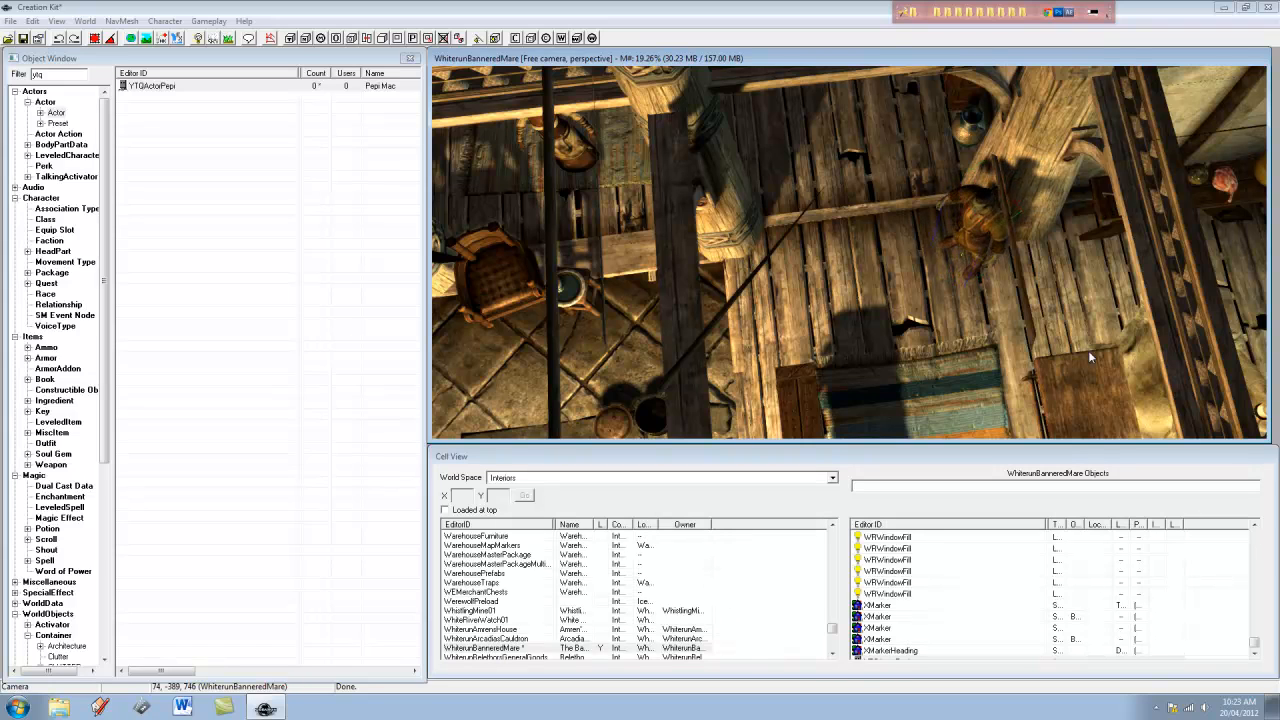
# Set the scale of the placed YTQActorPepi reference to 1.3 and check the enlarged actor in the inn
pyautogui.doubleClick(962, 229)
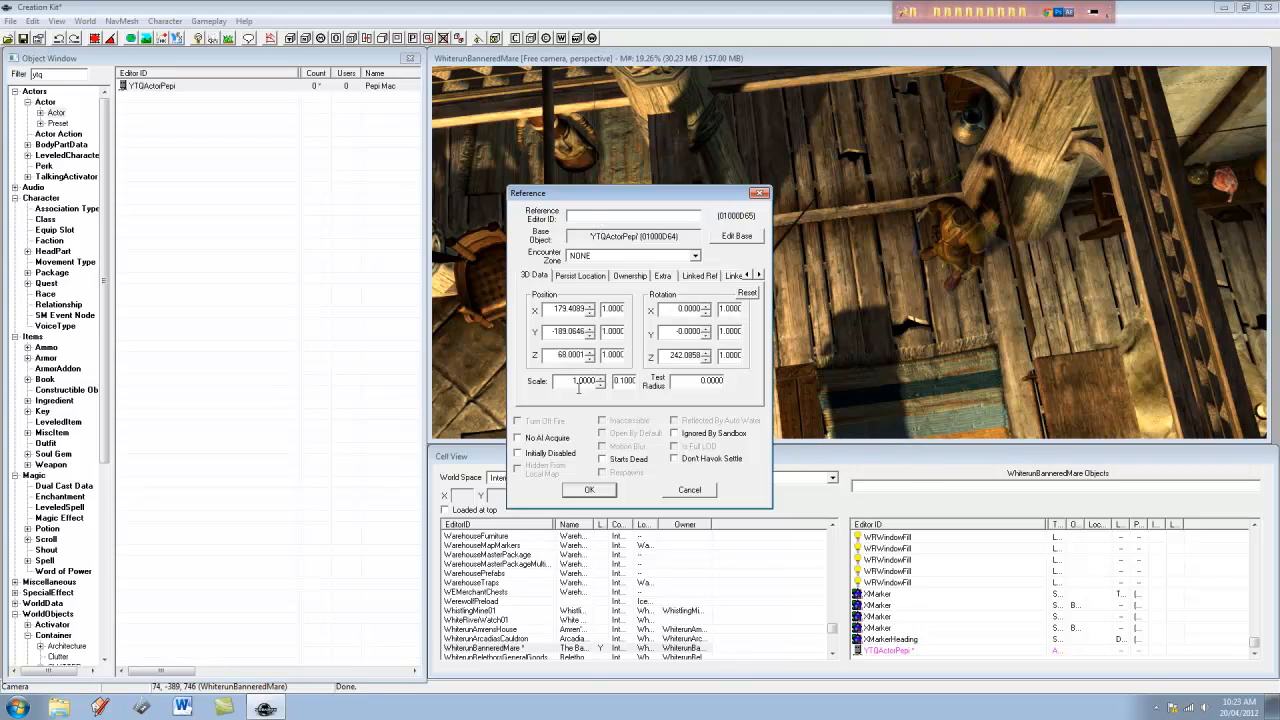
pyautogui.doubleClick(580, 381)
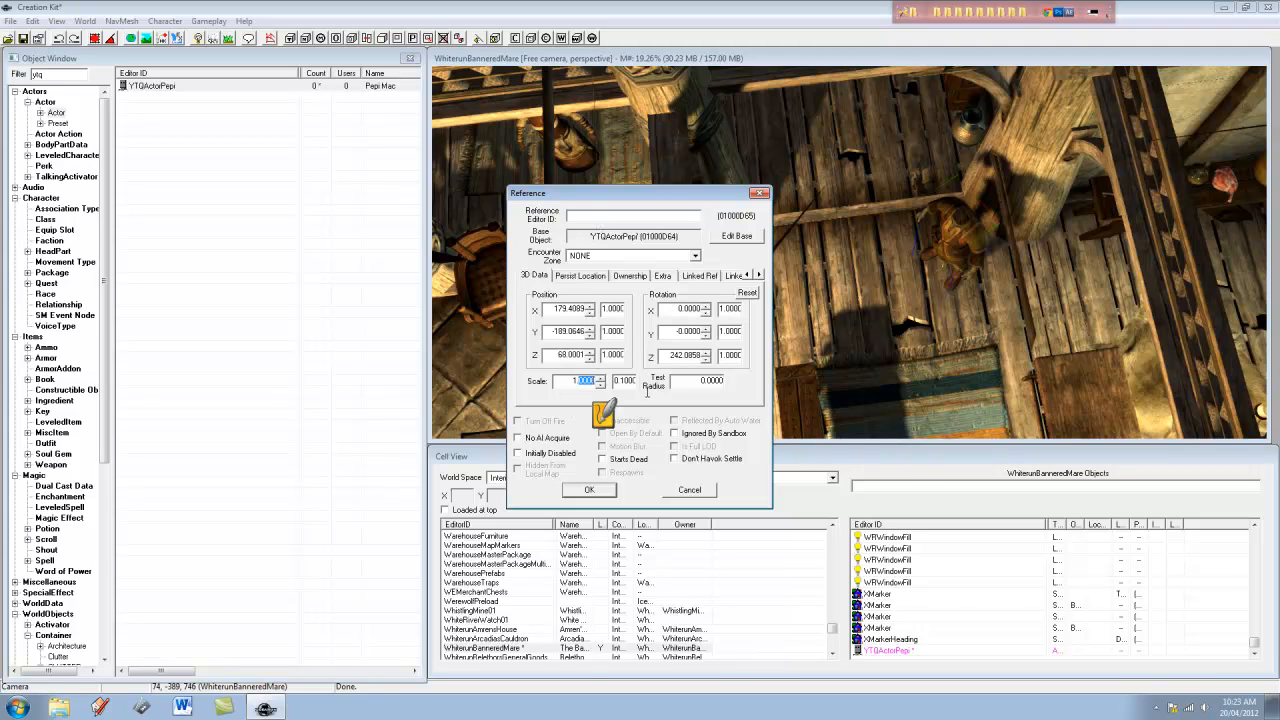
pyautogui.write('1.3')
pyautogui.click(589, 490)
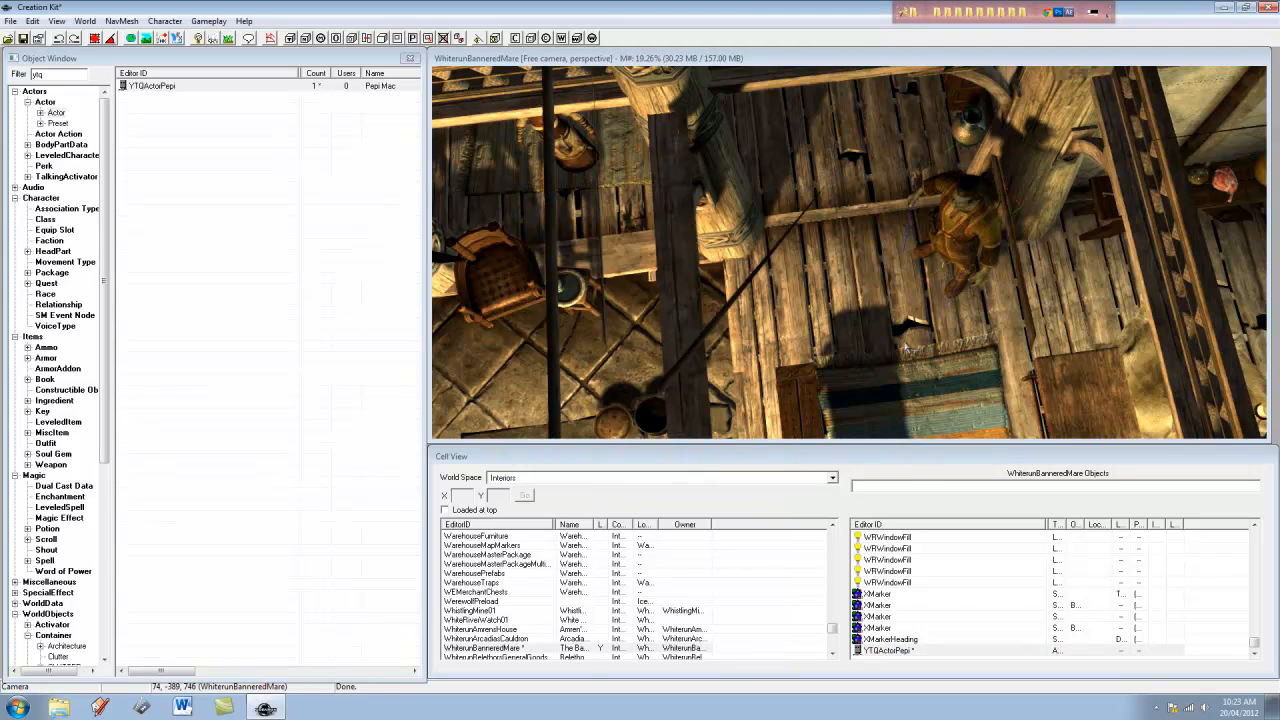
pyautogui.keyDown('shift'); pyautogui.moveTo(907, 347); pyautogui.dragTo(1260, 66, button='middle'); pyautogui.keyUp('shift')
pyautogui.keyDown('shift'); pyautogui.moveTo(1060, 398); pyautogui.dragTo(869, 15, button='middle'); pyautogui.keyUp('shift')
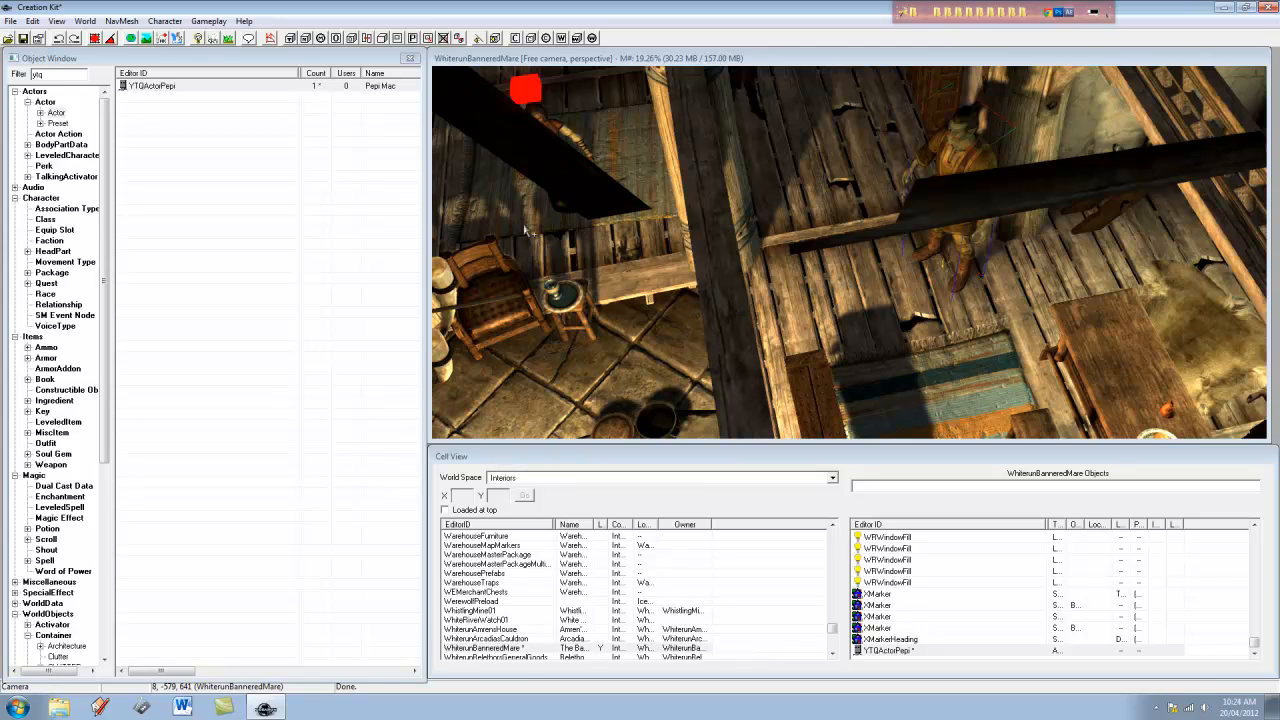
# Create a new actor with ID YTQActorBandit, name "Dirty Bandit Bob" and short name "Bandit Bob"
pyautogui.click(176, 137)
pyautogui.rightClick(175, 132)
pyautogui.click(200, 141)
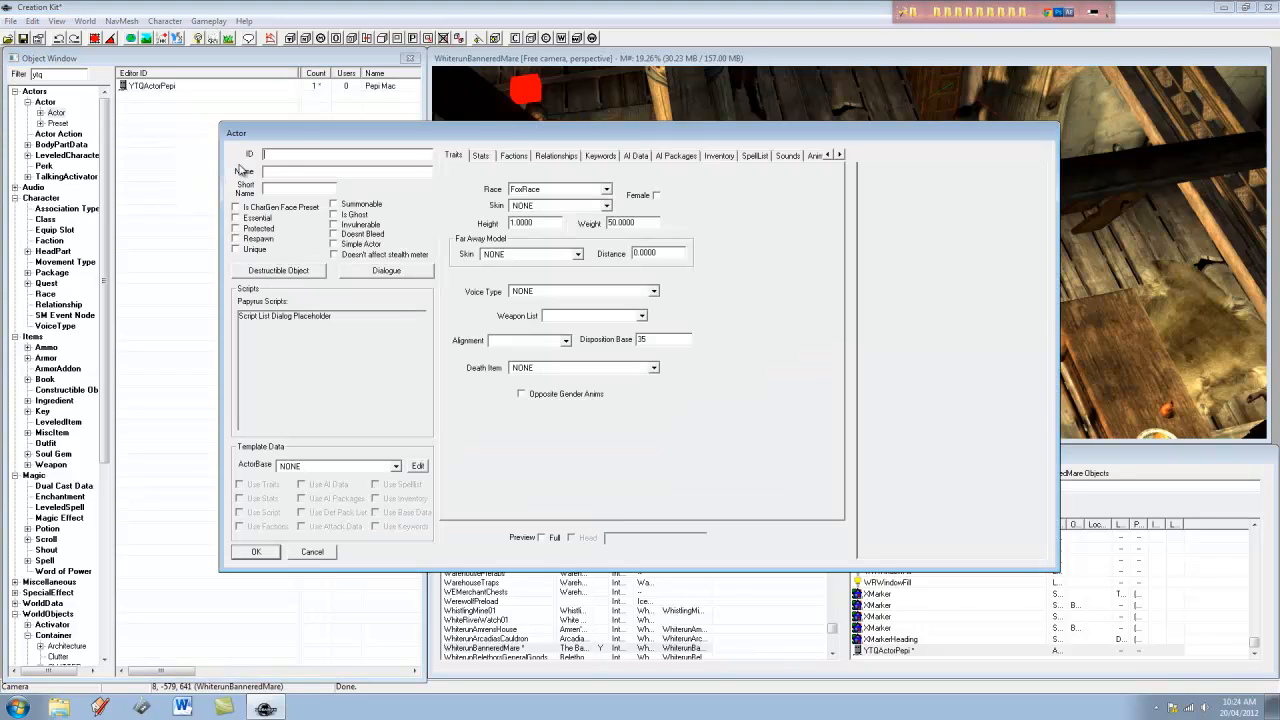
pyautogui.write('YTQActorBandit')
pyautogui.click(284, 170)
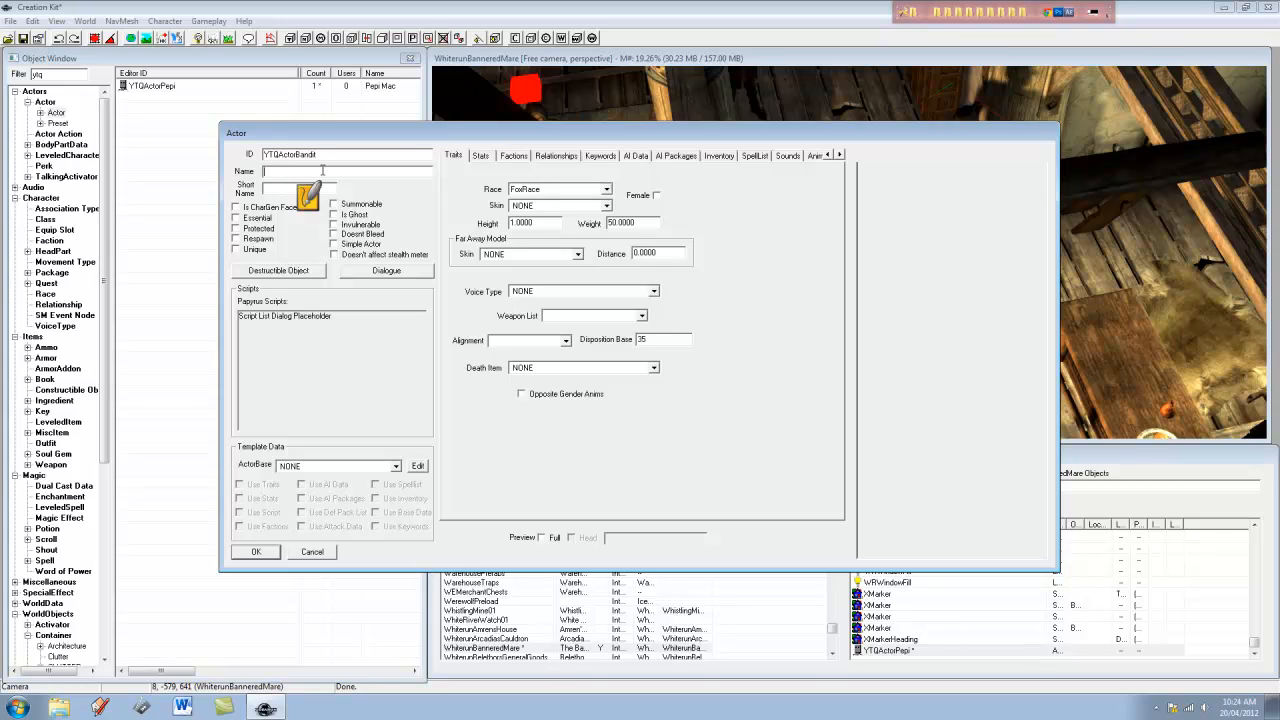
pyautogui.write('Dirty Bandit Bob')
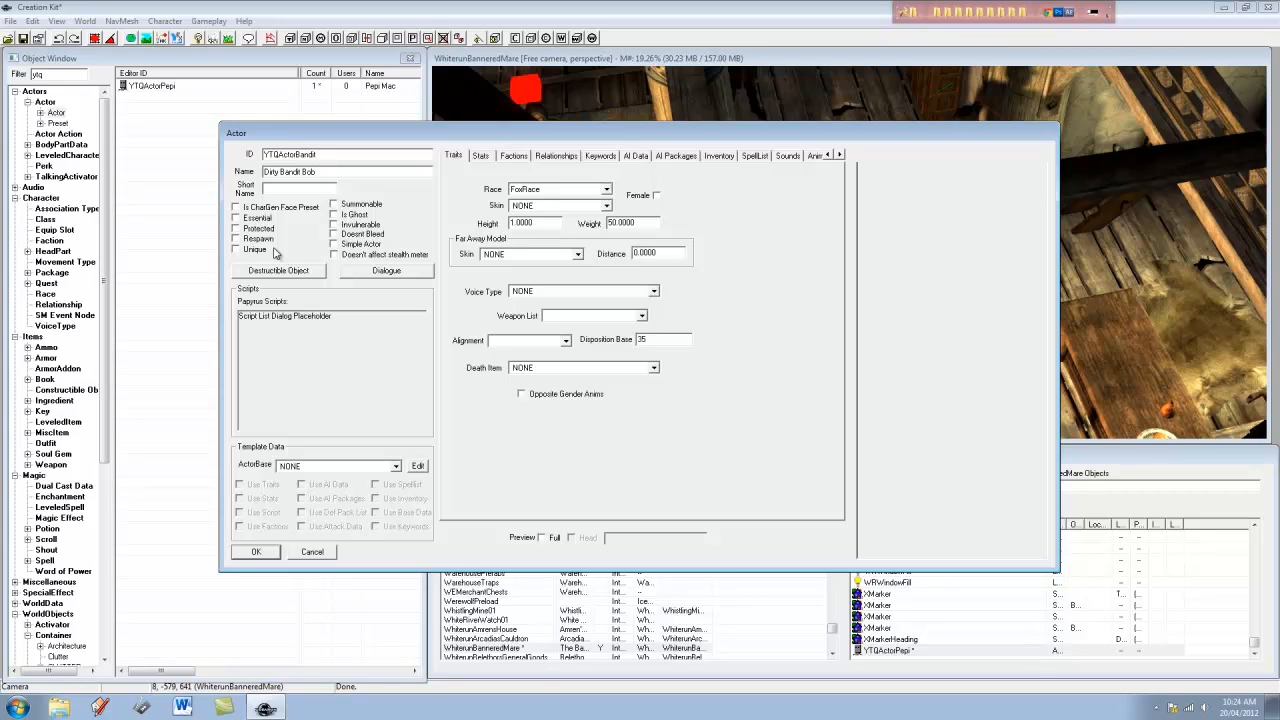
pyautogui.click(309, 187)
pyautogui.write('Bandi')
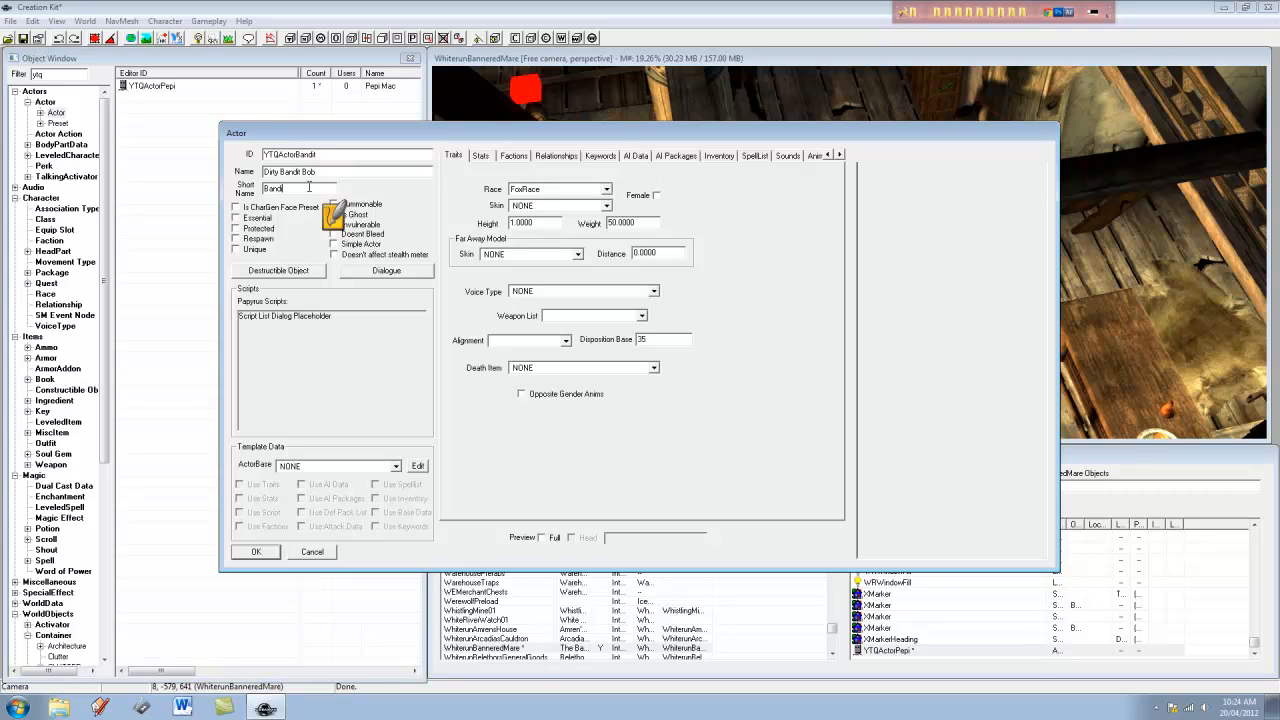
pyautogui.write('t Bob')
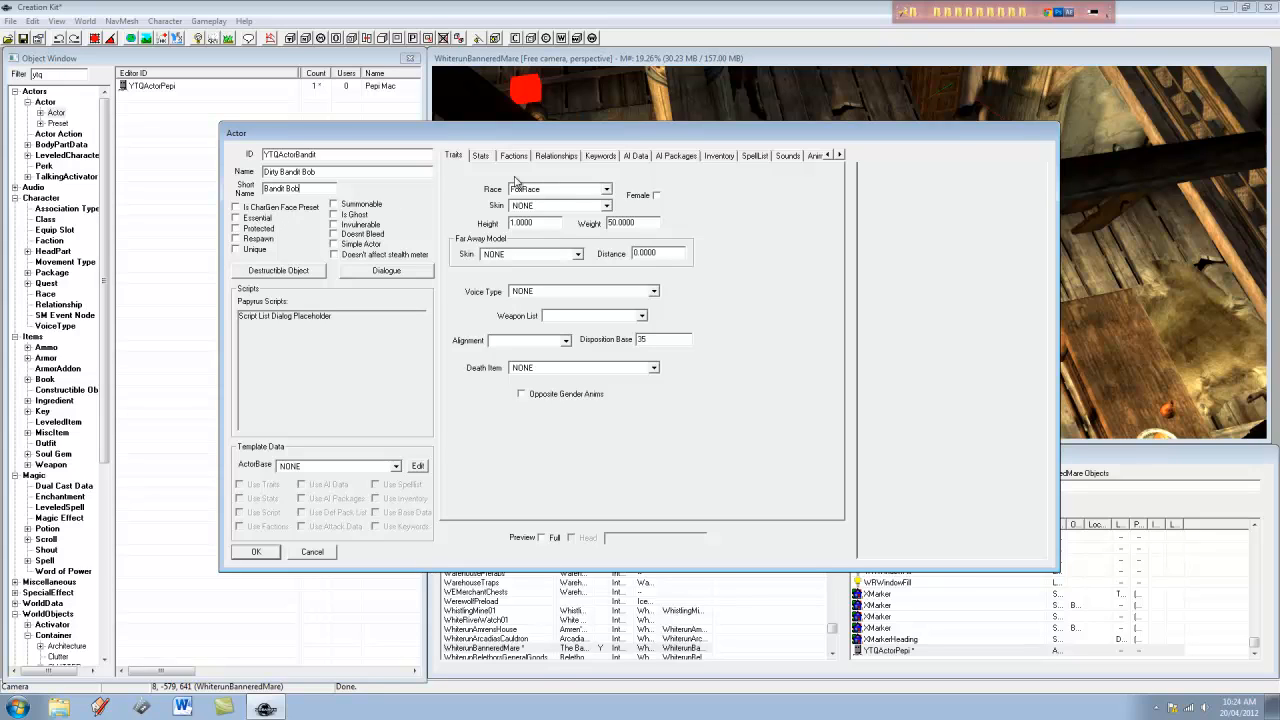
# Set the new actor's template ActorBase to LvlBanditMelee2H
pyautogui.click(350, 466)
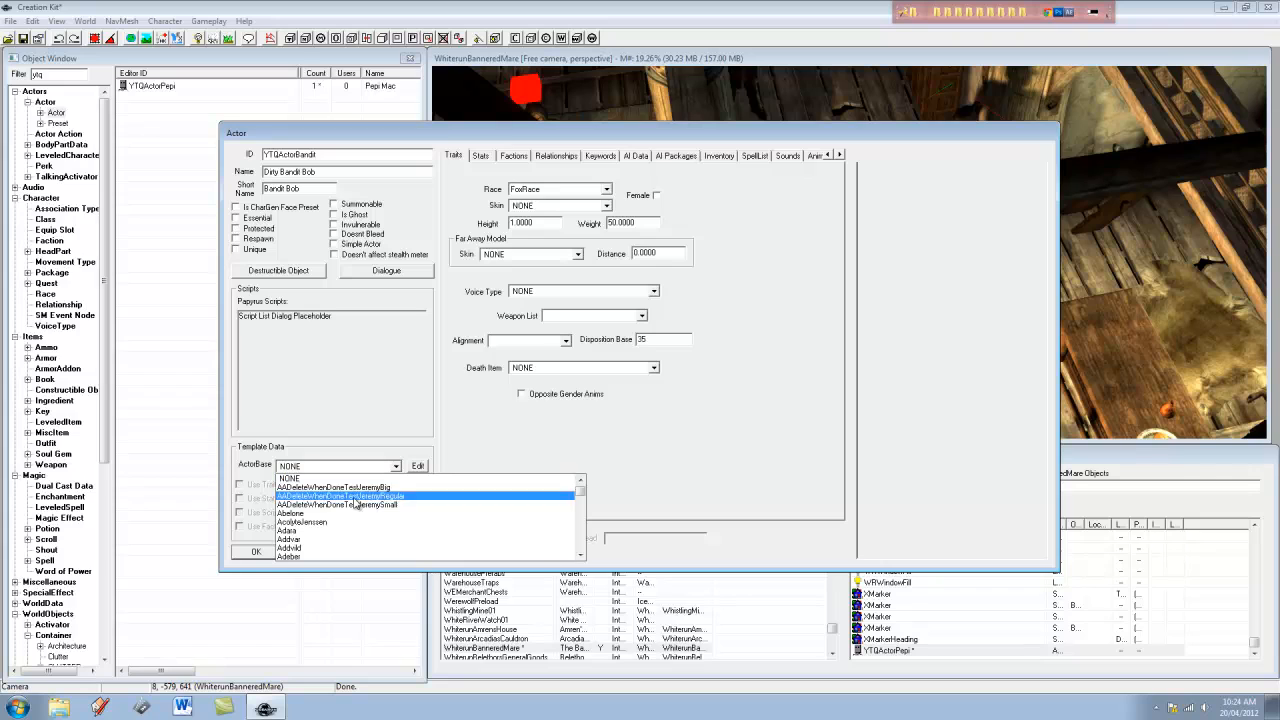
pyautogui.scroll(-8, 380, 505)
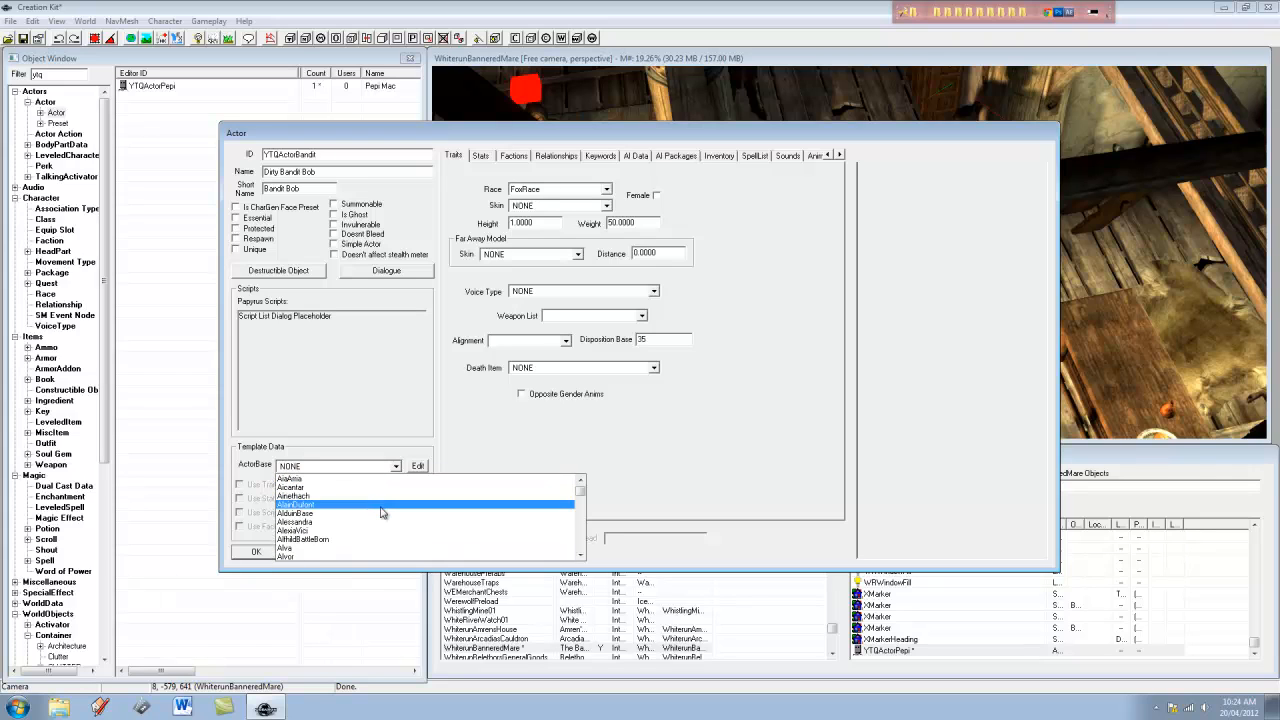
pyautogui.scroll(-6, 380, 513)
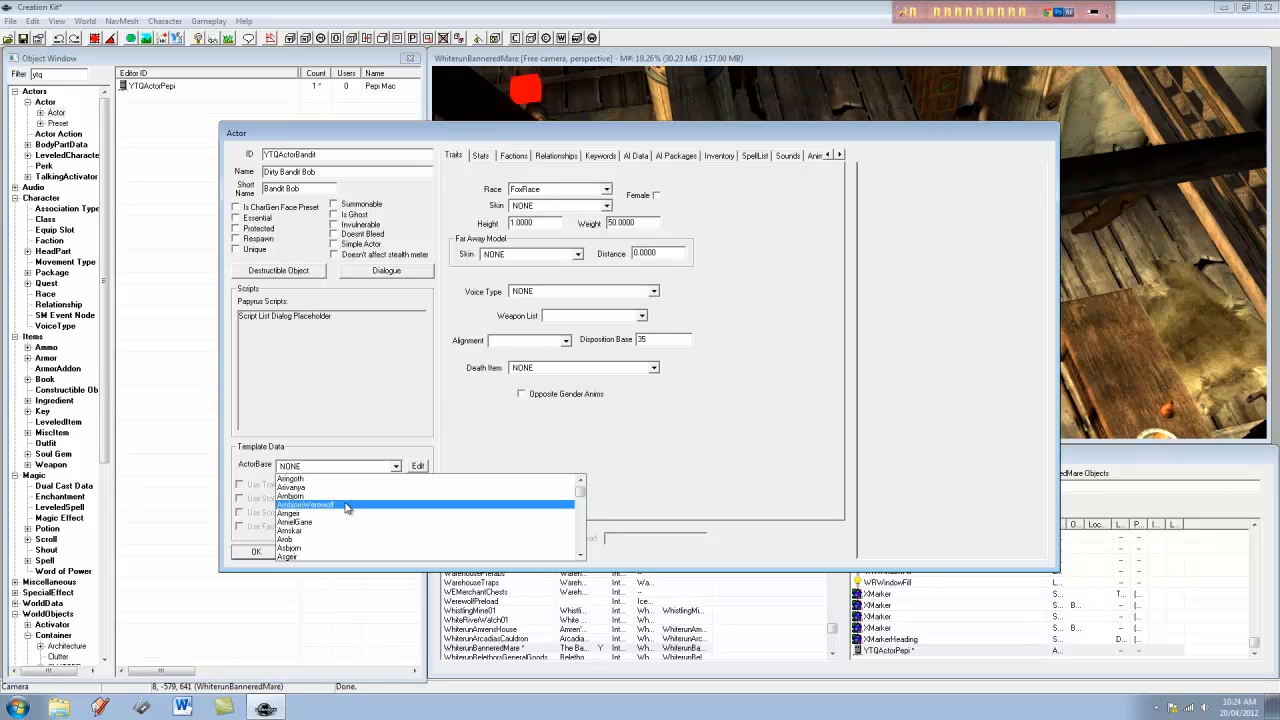
pyautogui.write('lv')
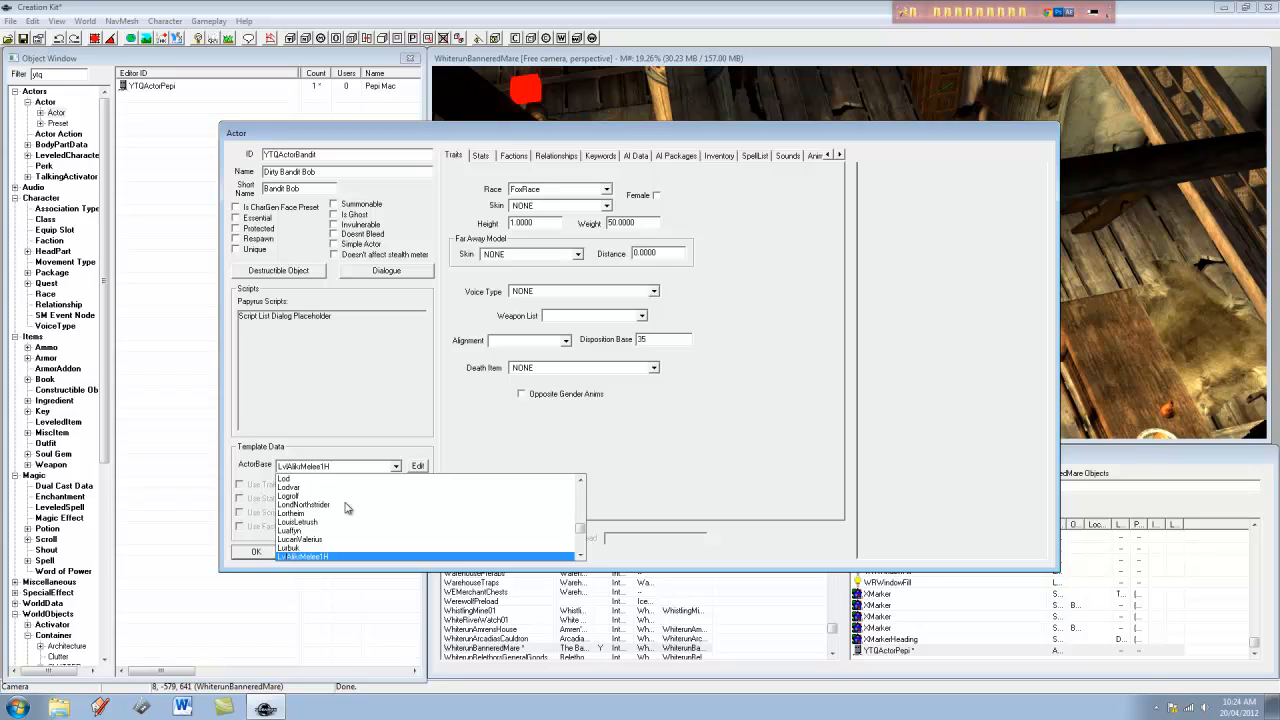
pyautogui.scroll(-6, 346, 508)
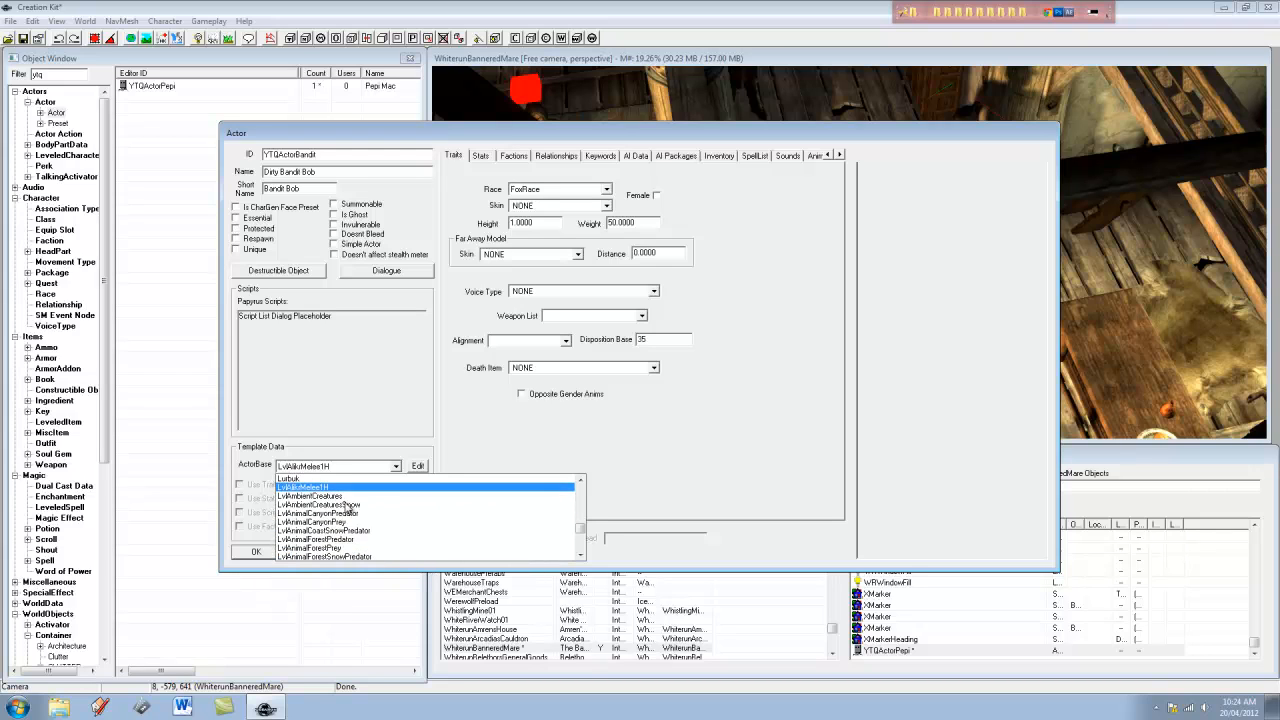
pyautogui.scroll(-1, 330, 520)
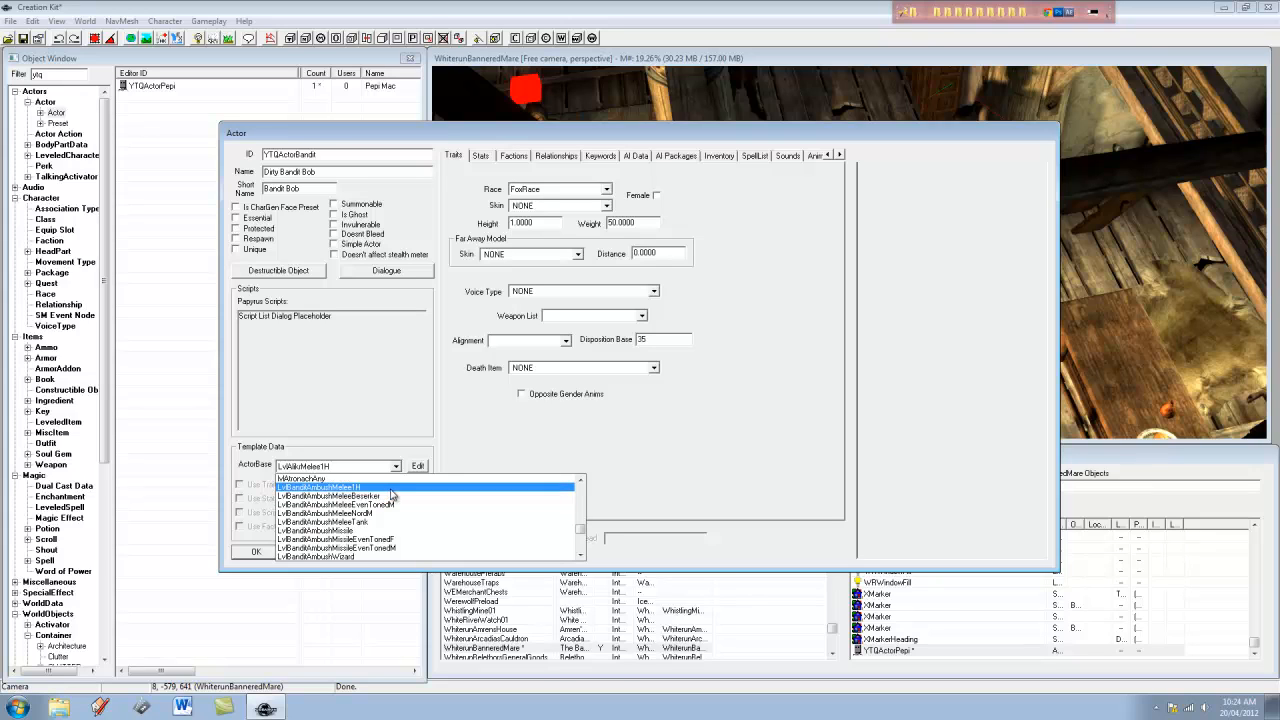
pyautogui.scroll(-3, 392, 495)
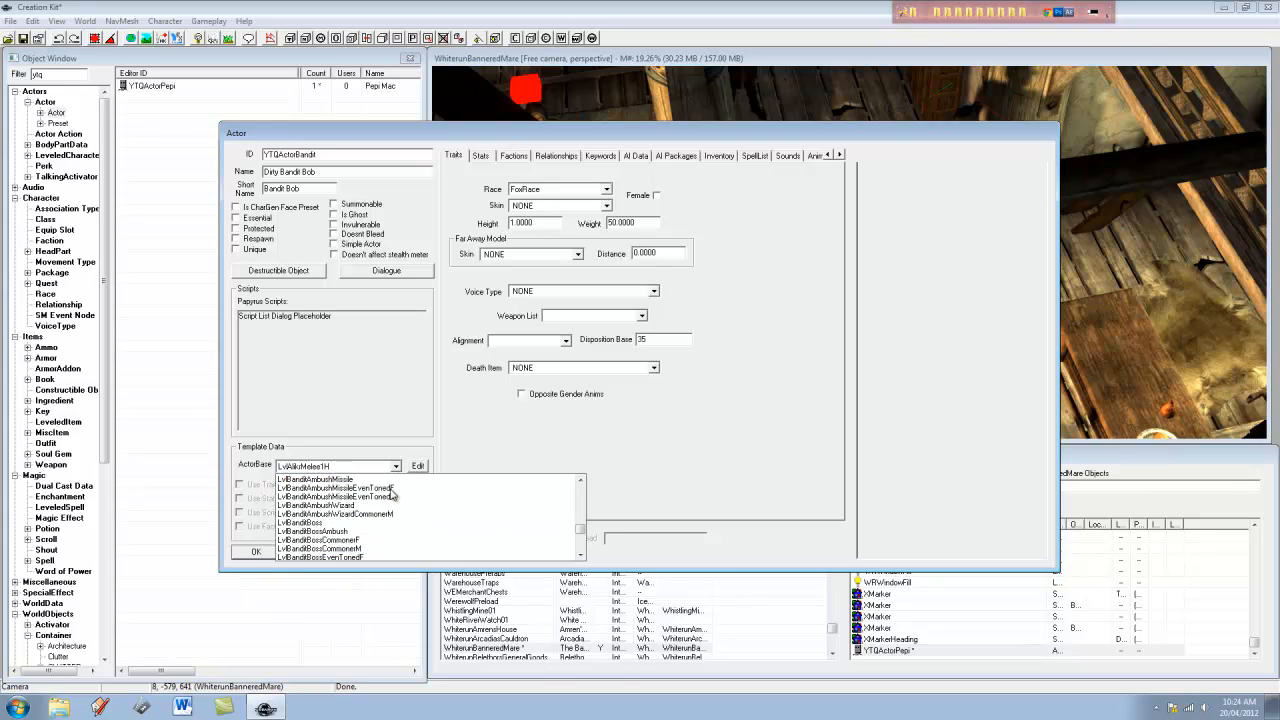
pyautogui.scroll(-6, 392, 495)
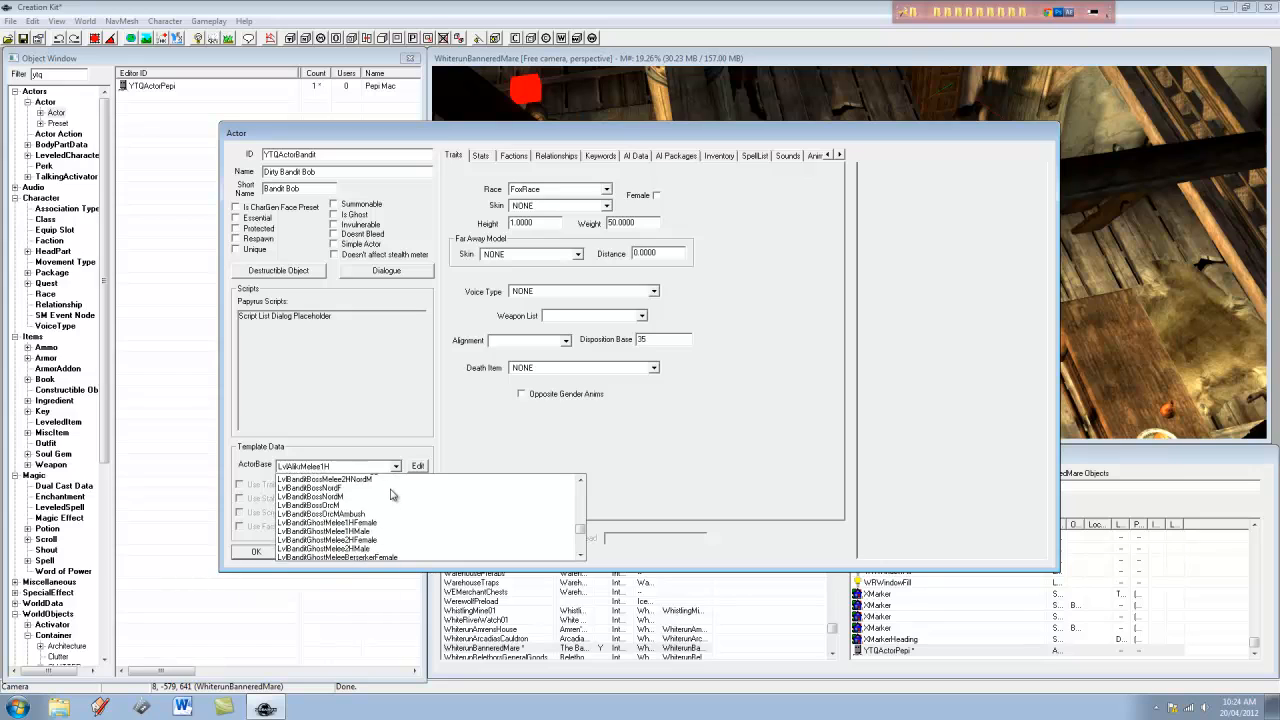
pyautogui.scroll(-1, 357, 513)
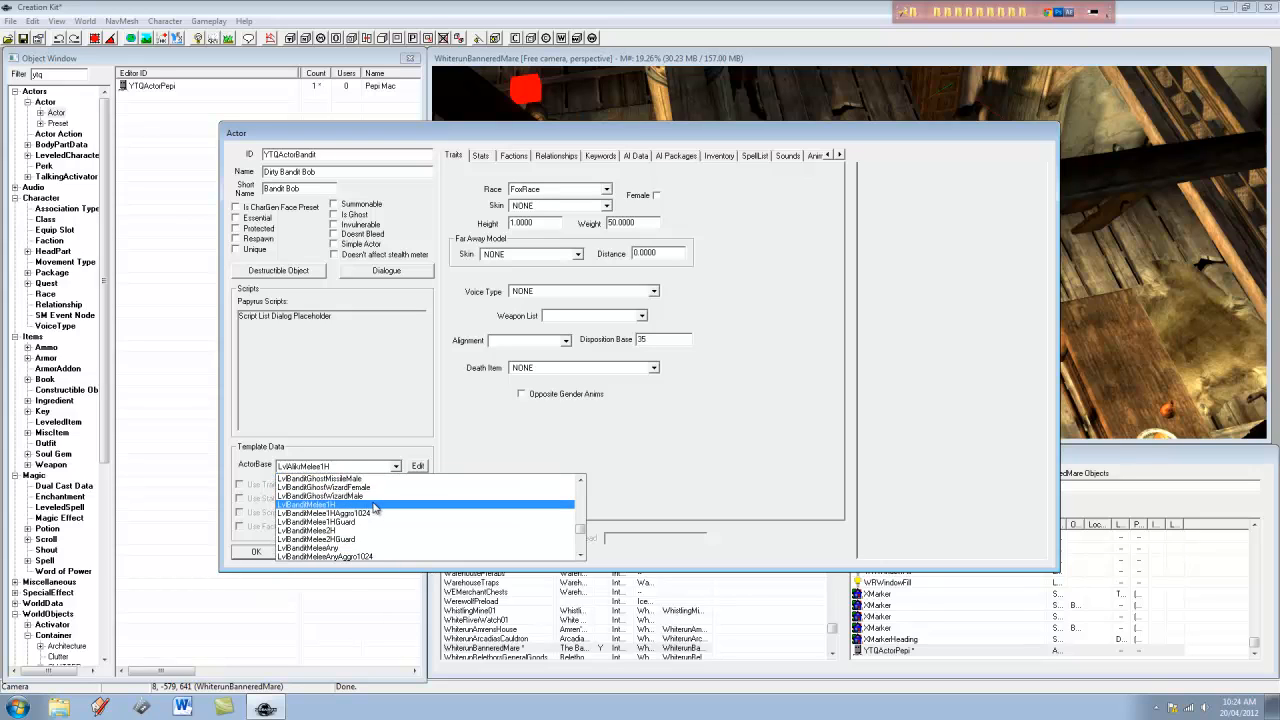
pyautogui.click(340, 530)
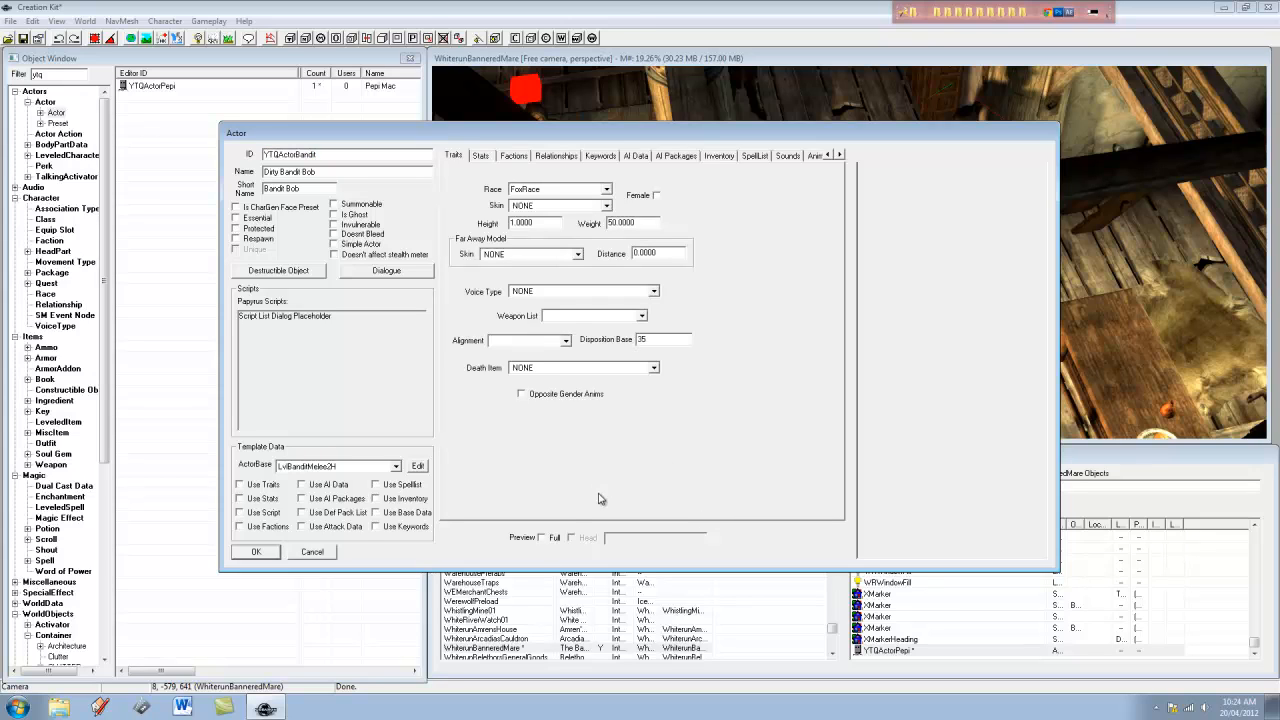
# Enable every template data option for the bandit except Use Script and Use Base Data, and check its stats and factions
pyautogui.click(239, 485)
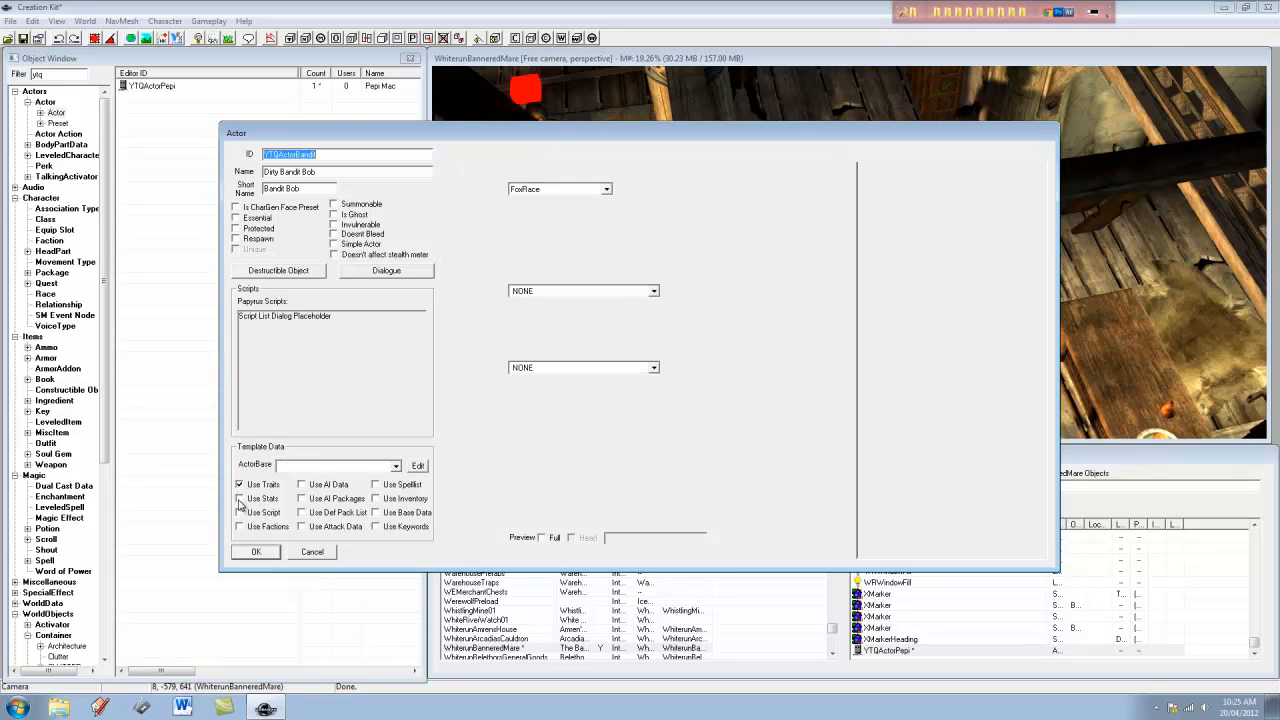
pyautogui.click(240, 499)
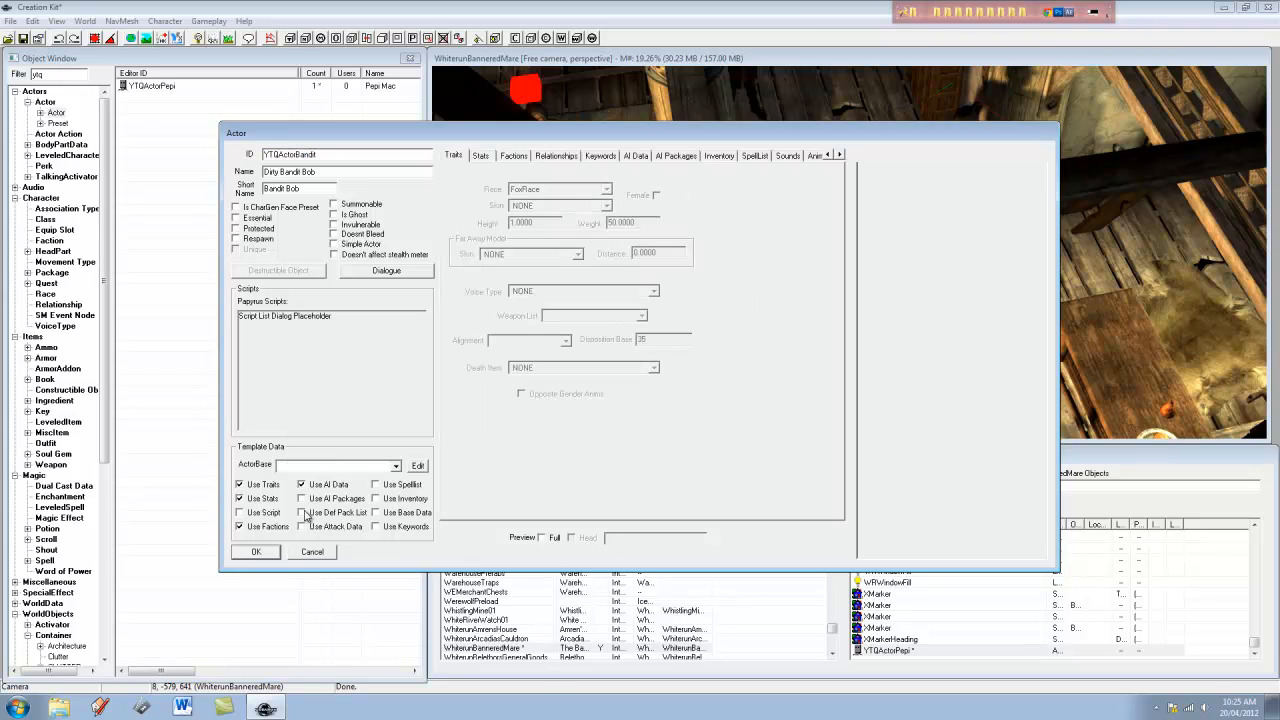
pyautogui.click(352, 514)
pyautogui.click(377, 484)
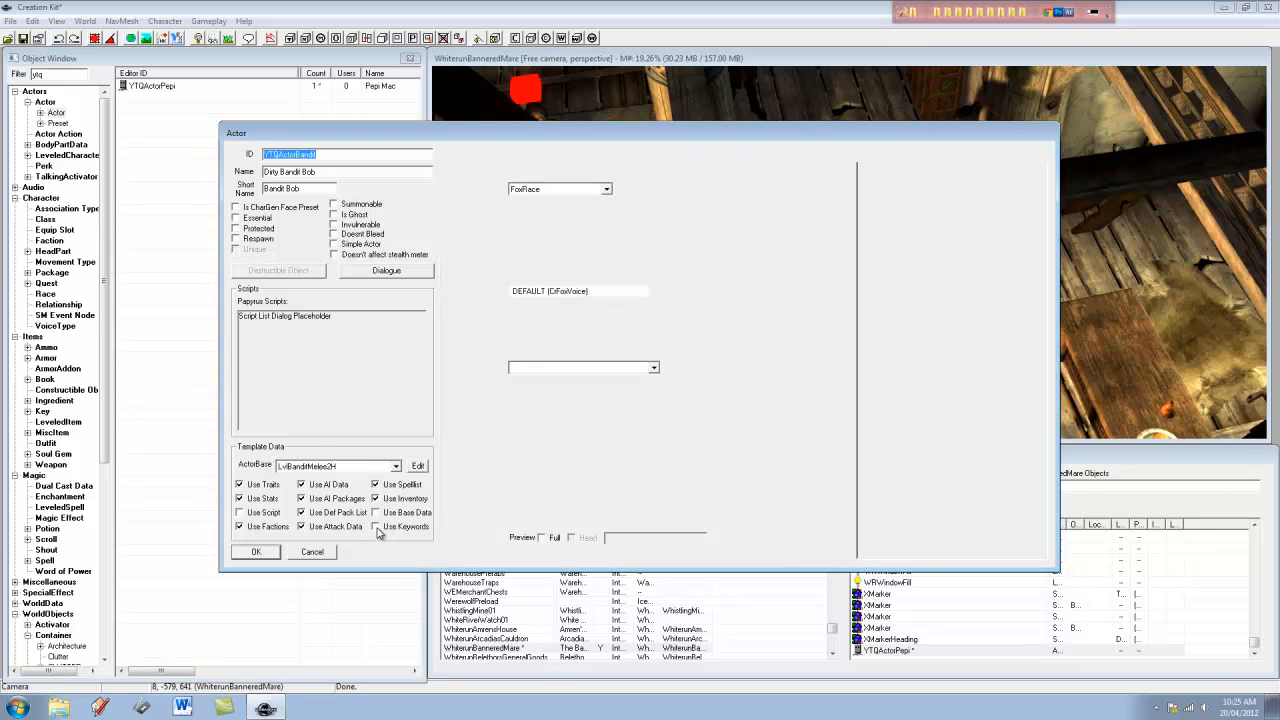
pyautogui.click(377, 528)
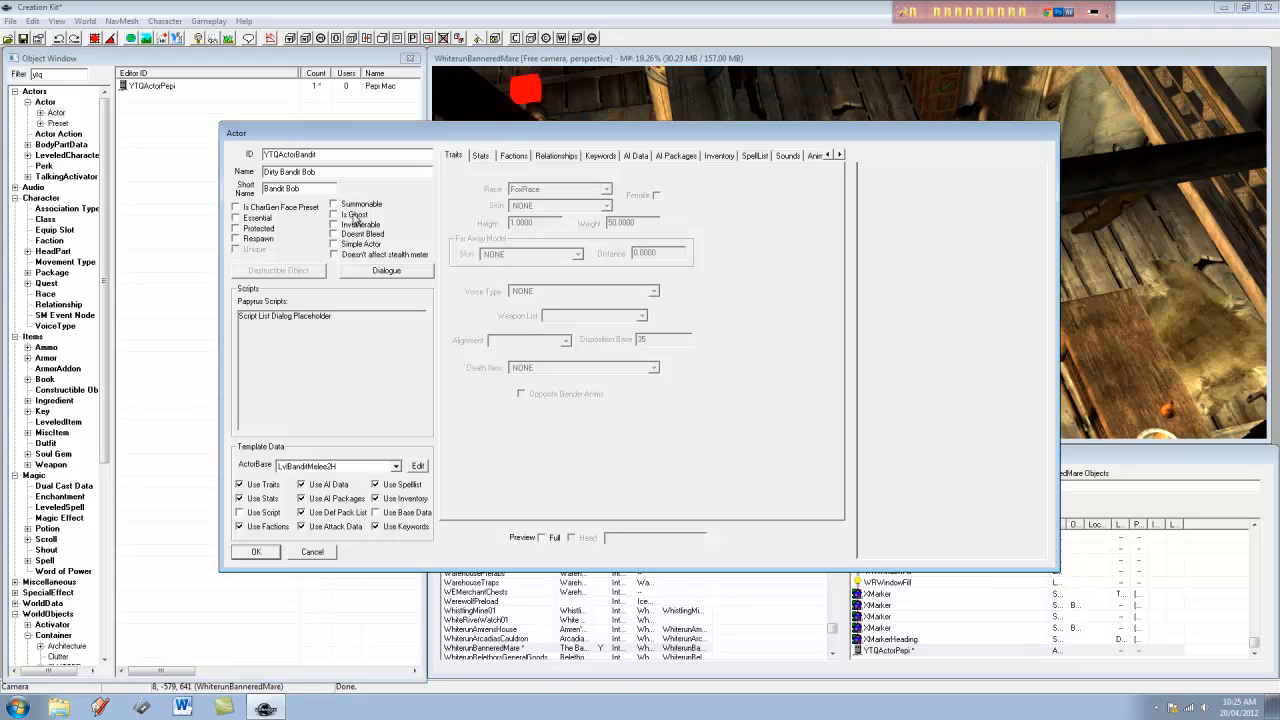
pyautogui.click(488, 157)
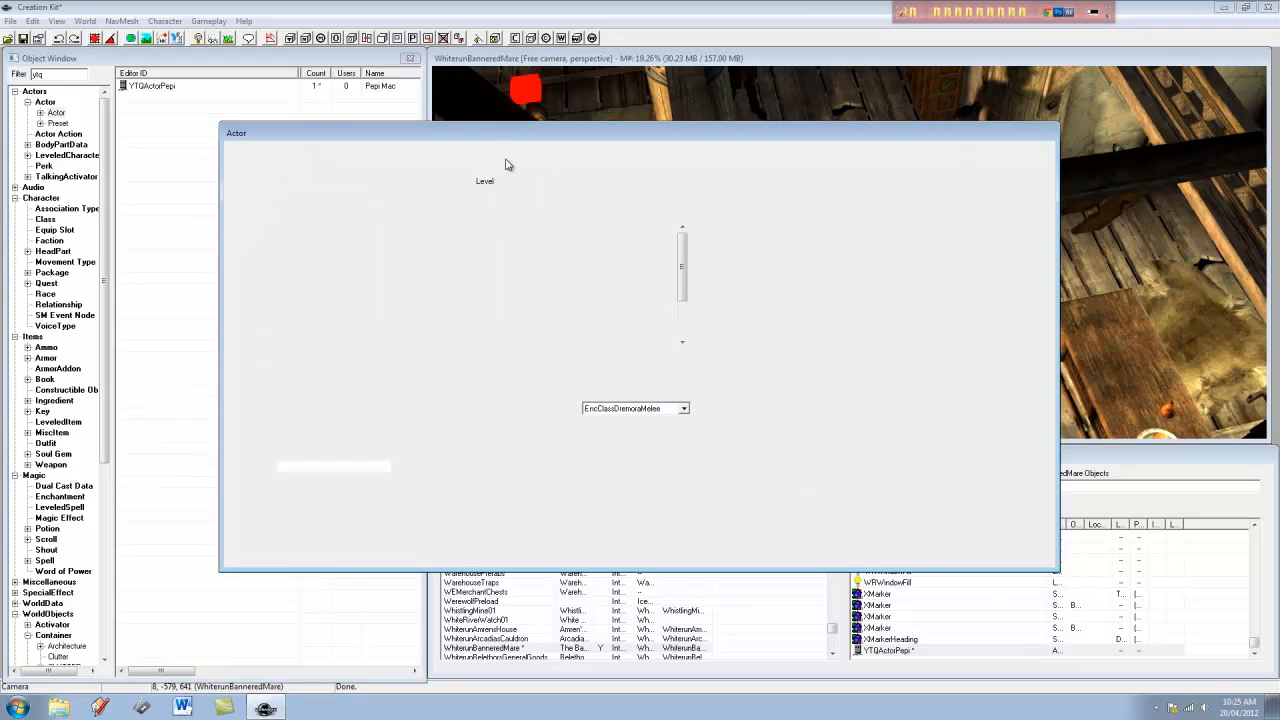
pyautogui.click(514, 158)
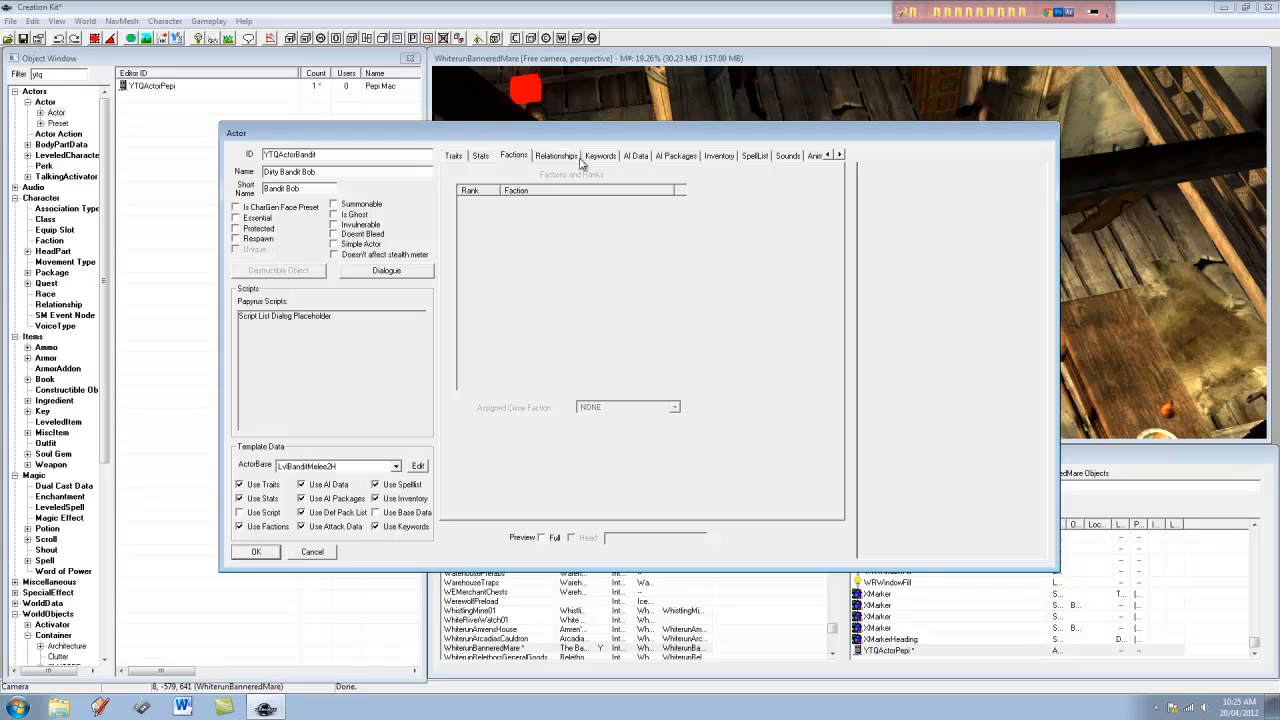
# Check the bandit's AI data and inventory settings
pyautogui.click(626, 157)
pyautogui.click(640, 157)
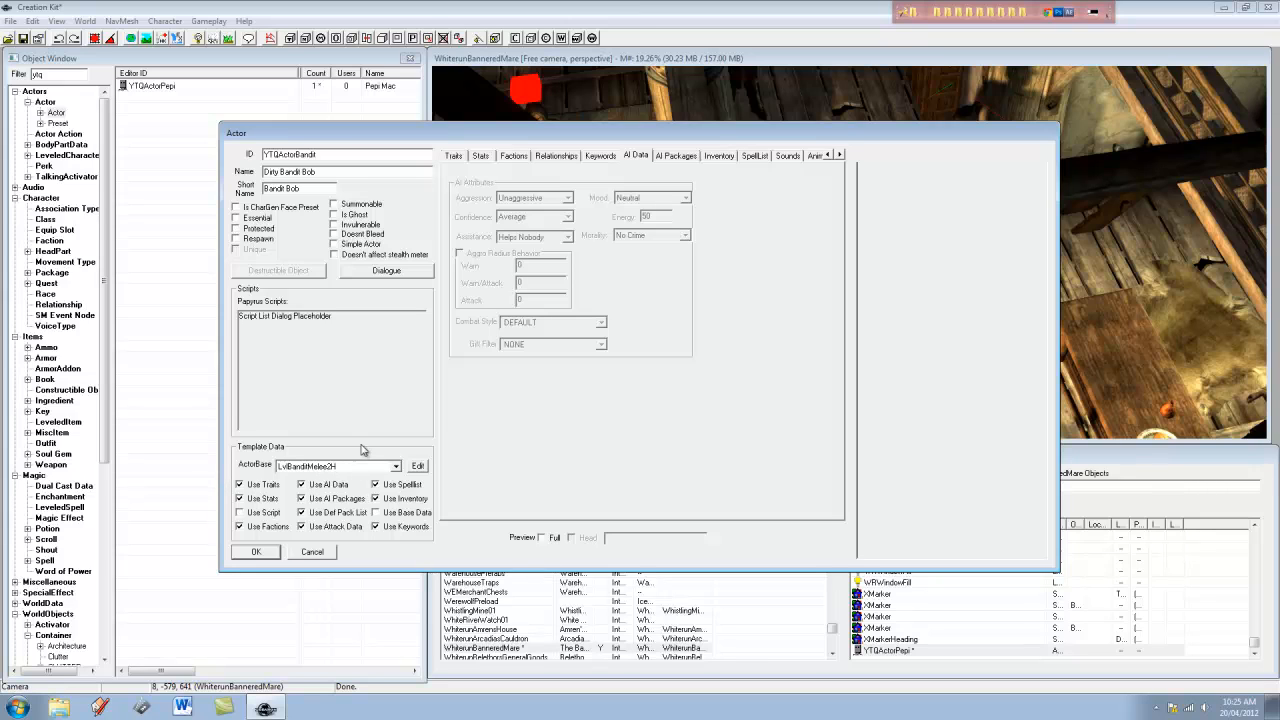
pyautogui.click(720, 157)
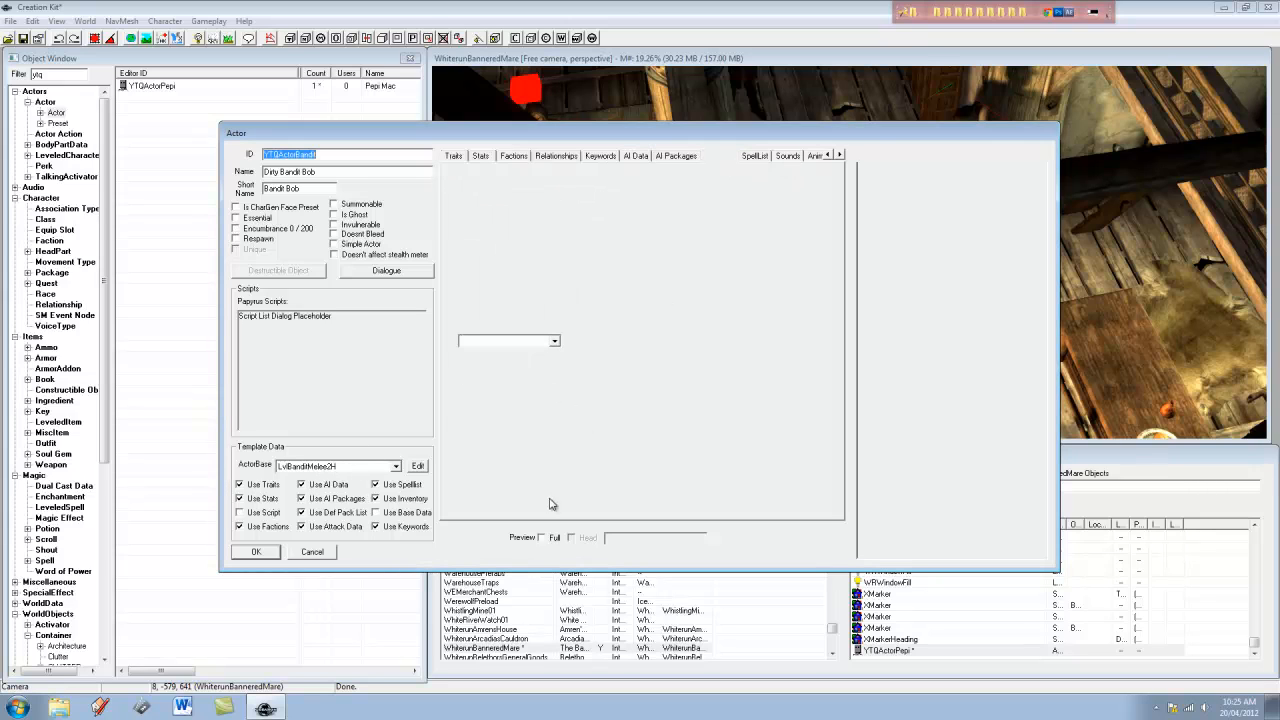
# Turn on the full preview of the bandit, inspect the model from several angles, and save the actor
pyautogui.click(541, 538)
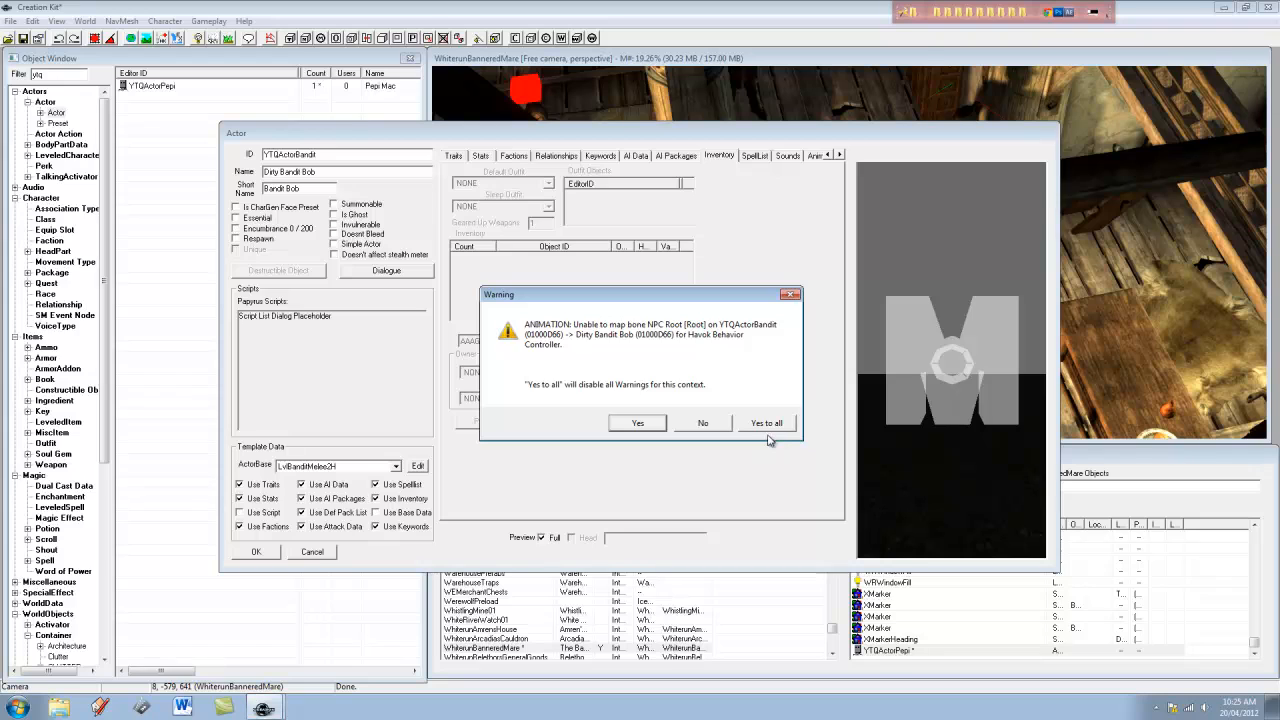
pyautogui.click(766, 430)
pyautogui.moveTo(925, 357)
pyautogui.mouseDown()
pyautogui.moveTo(1184, 440)
pyautogui.moveTo(776, 400)
pyautogui.mouseUp()
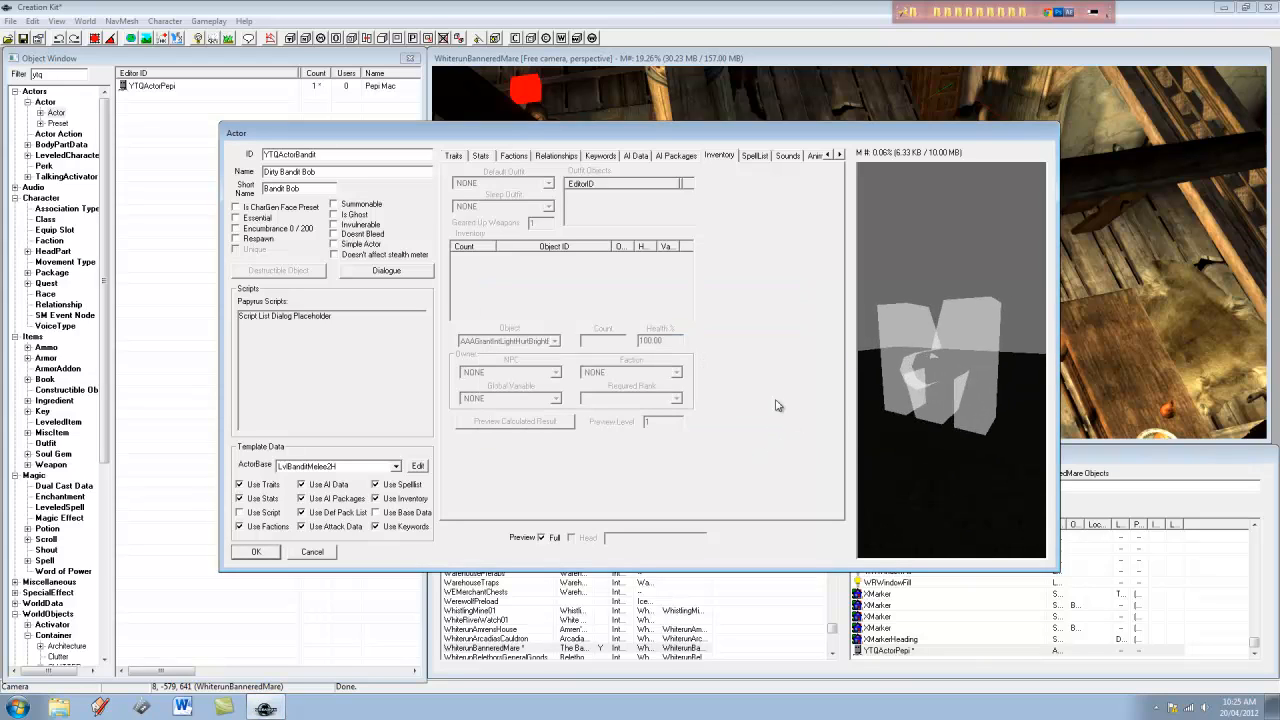
pyautogui.moveTo(869, 372); pyautogui.dragTo(830, 352)
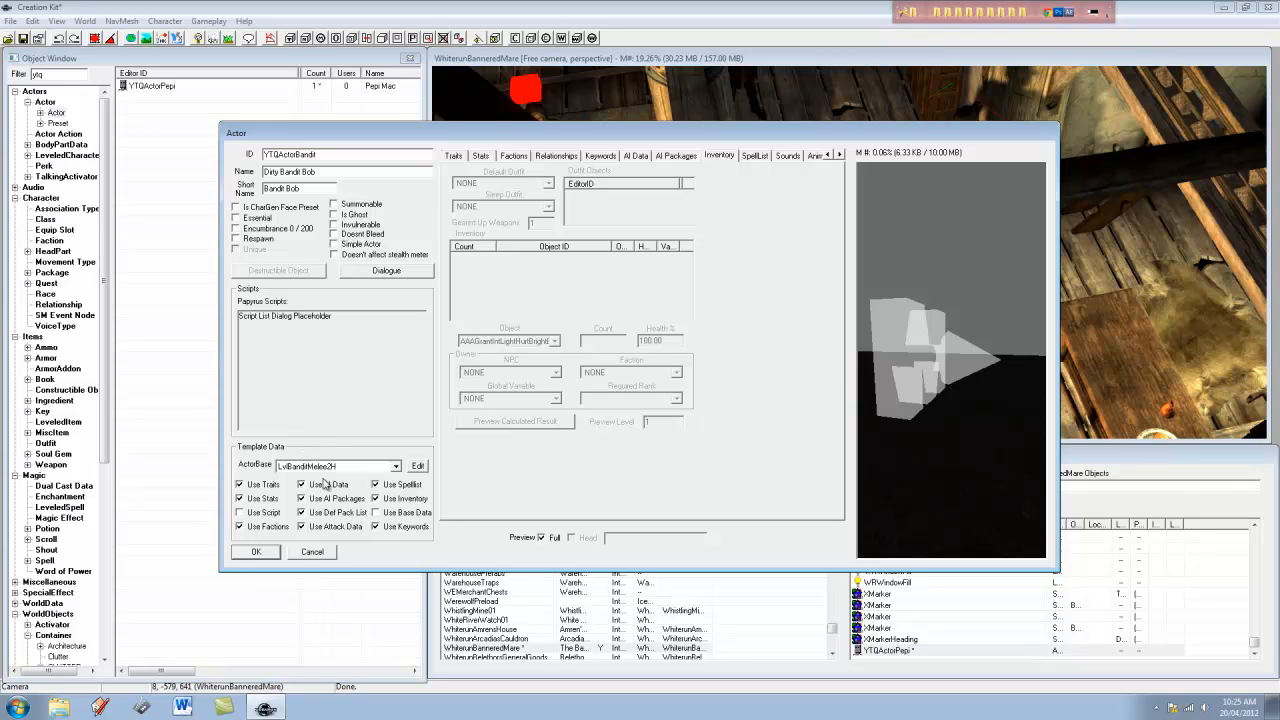
pyautogui.moveTo(1037, 349)
pyautogui.mouseDown()
pyautogui.moveTo(768, 310)
pyautogui.moveTo(766, 325)
pyautogui.moveTo(934, 357)
pyautogui.moveTo(955, 393)
pyautogui.mouseUp()
pyautogui.scroll(6, 955, 393)
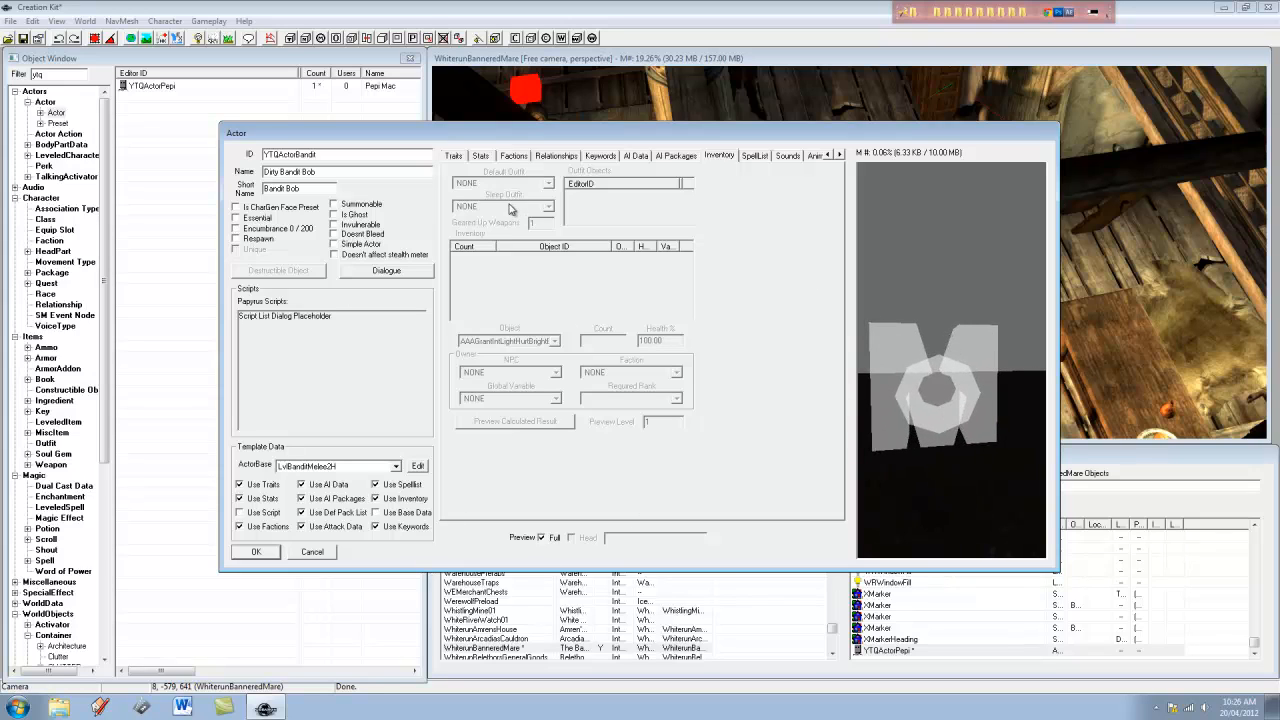
pyautogui.click(257, 552)
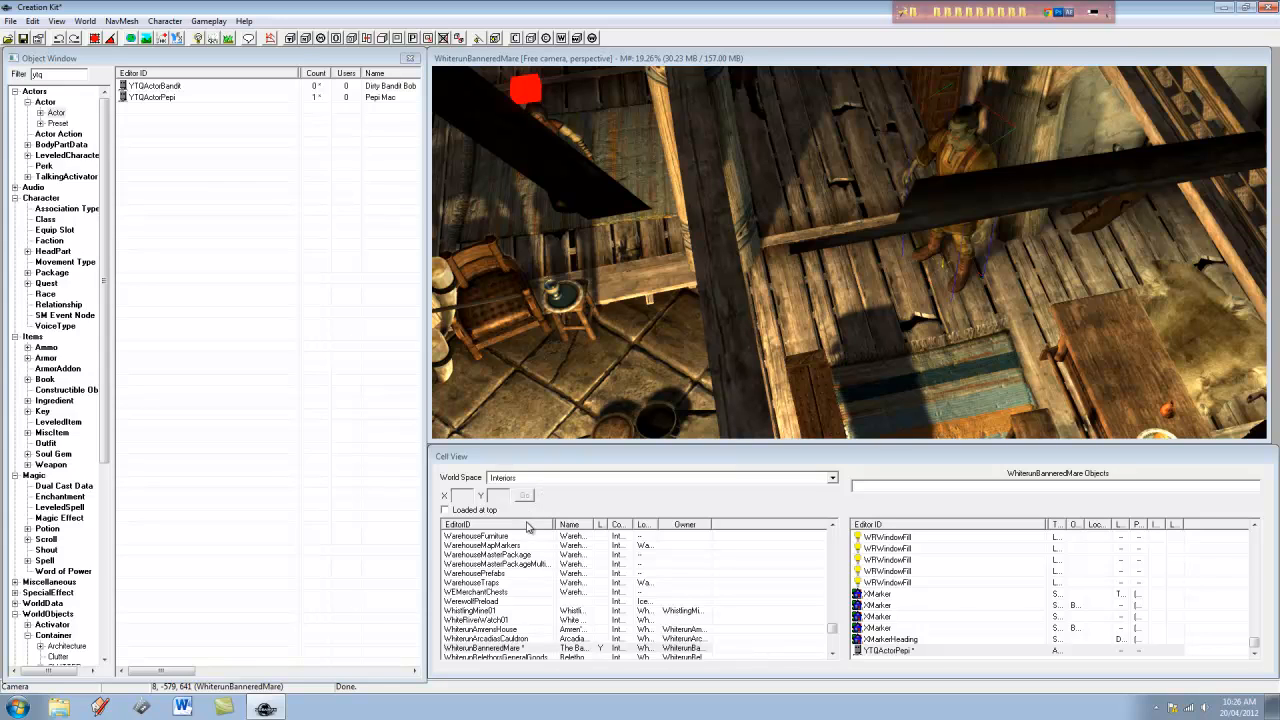
# Load the interior cell ReachwindEyrie01 into the render window
pyautogui.click(532, 555)
pyautogui.write('re')
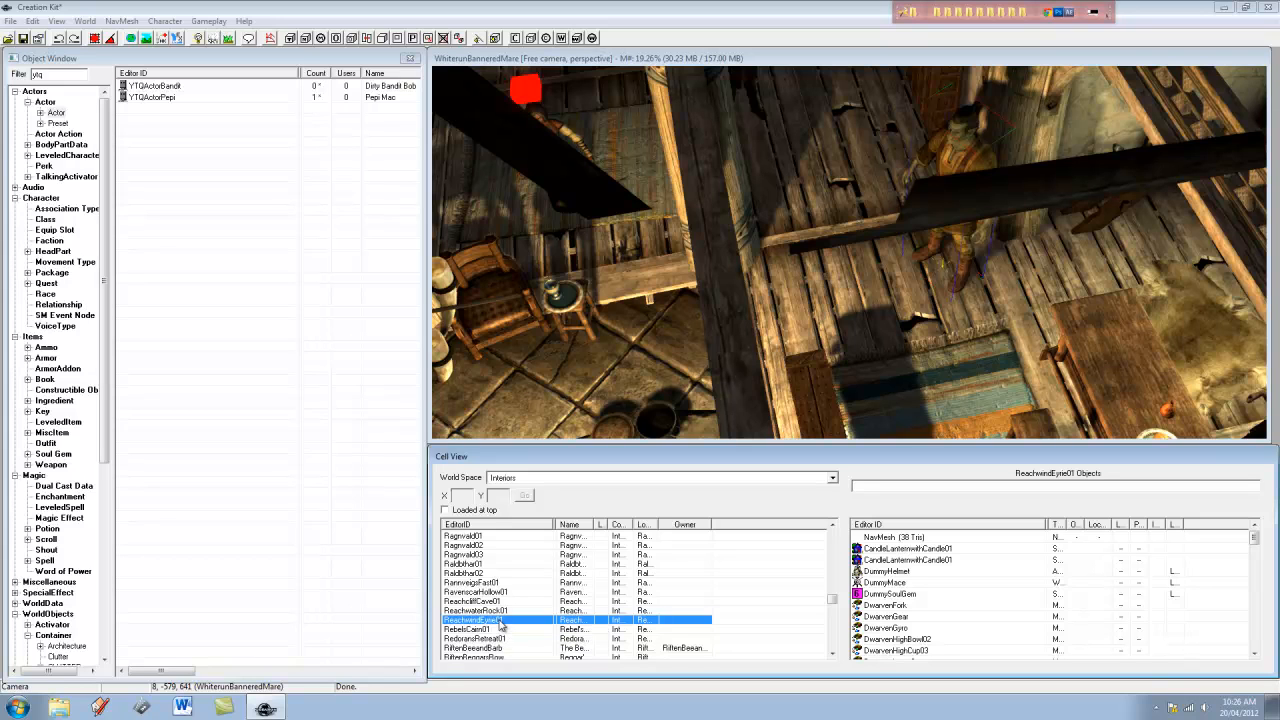
pyautogui.doubleClick(500, 622)
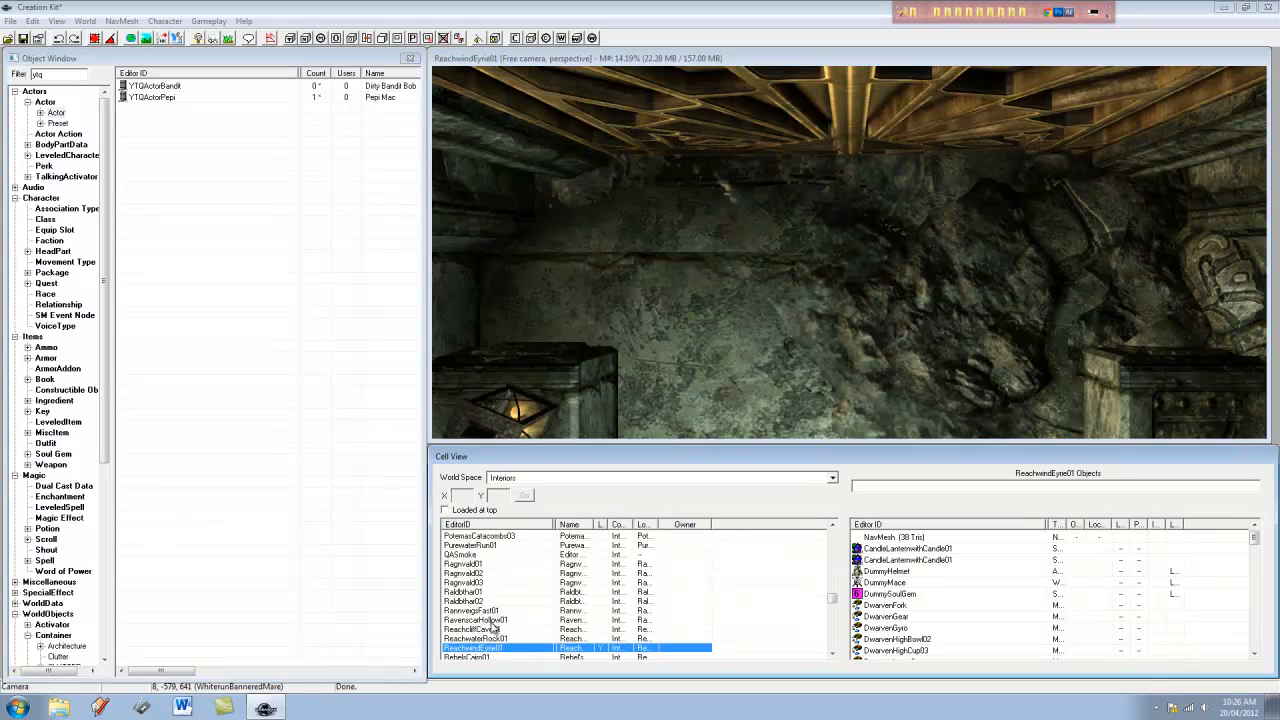
# Examine the inside of ReachwindEyrie01 for a floor spot suitable for the bandit
pyautogui.click(727, 57)
pyautogui.scroll(-8, 804, 177)
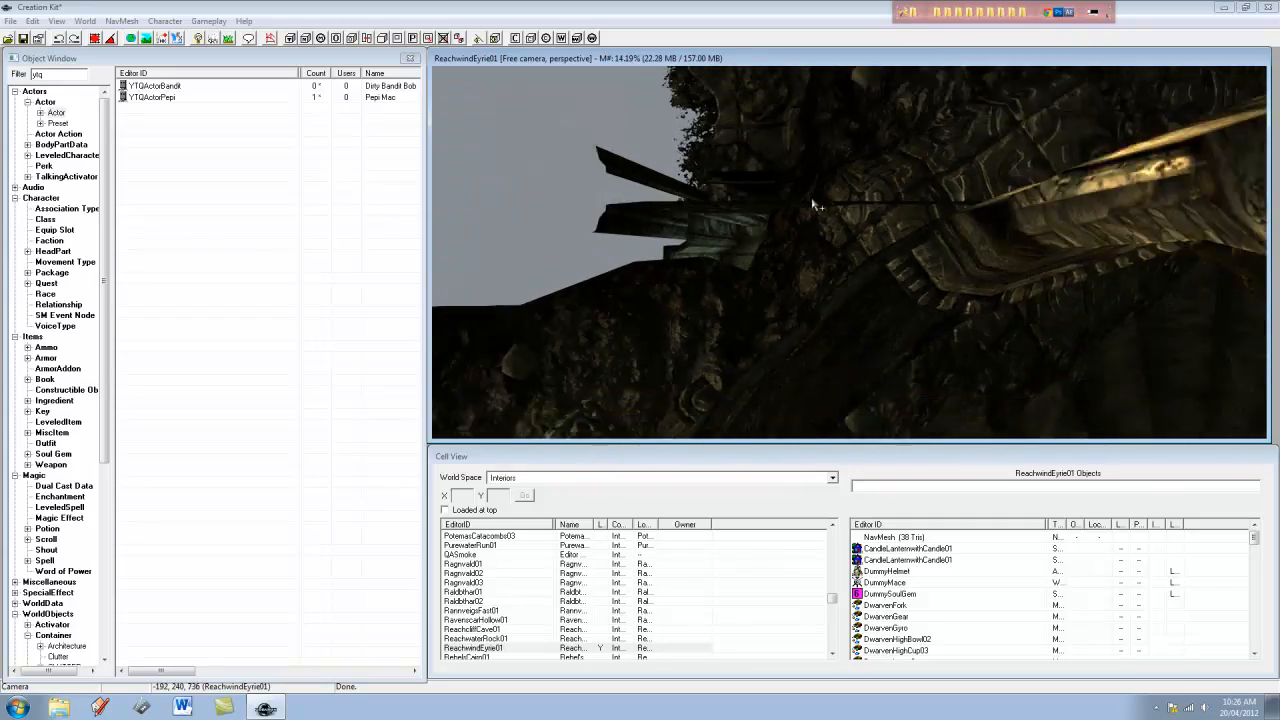
pyautogui.scroll(-4, 846, 278)
pyautogui.moveTo(856, 286); pyautogui.dragTo(843, 281, button='middle')
pyautogui.scroll(10, 854, 276)
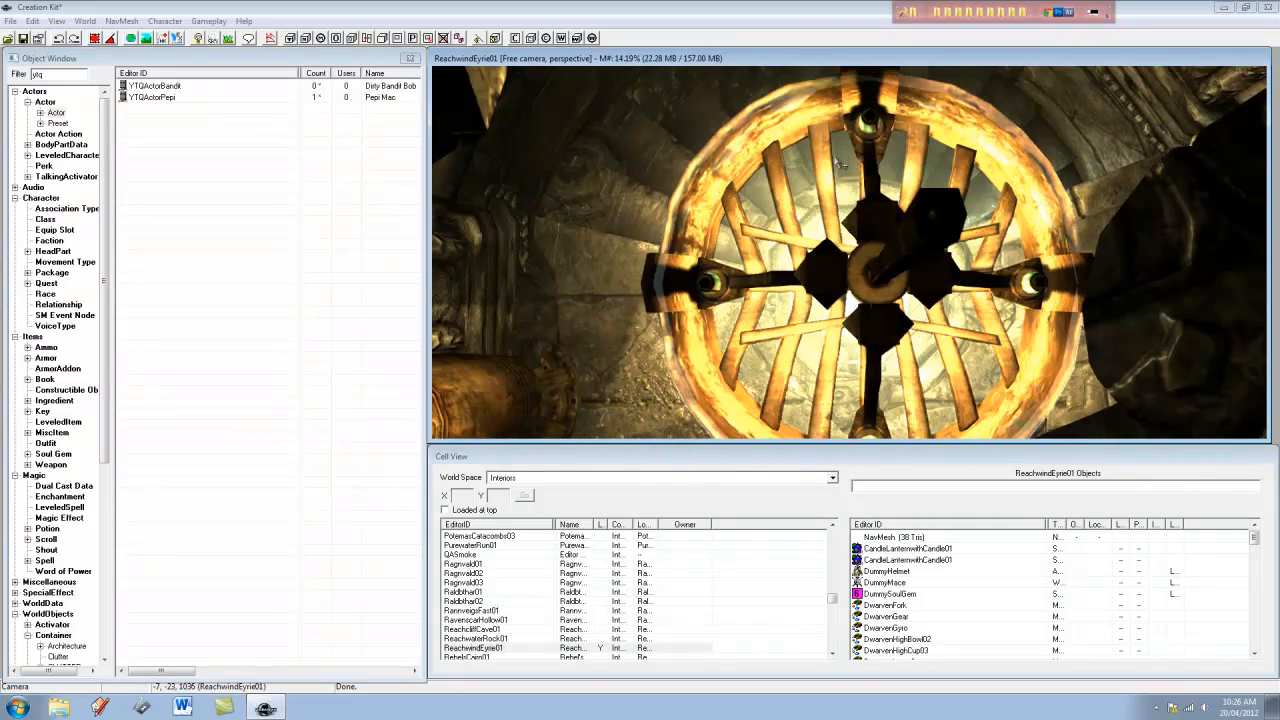
pyautogui.moveTo(839, 77); pyautogui.dragTo(968, 226, button='middle')
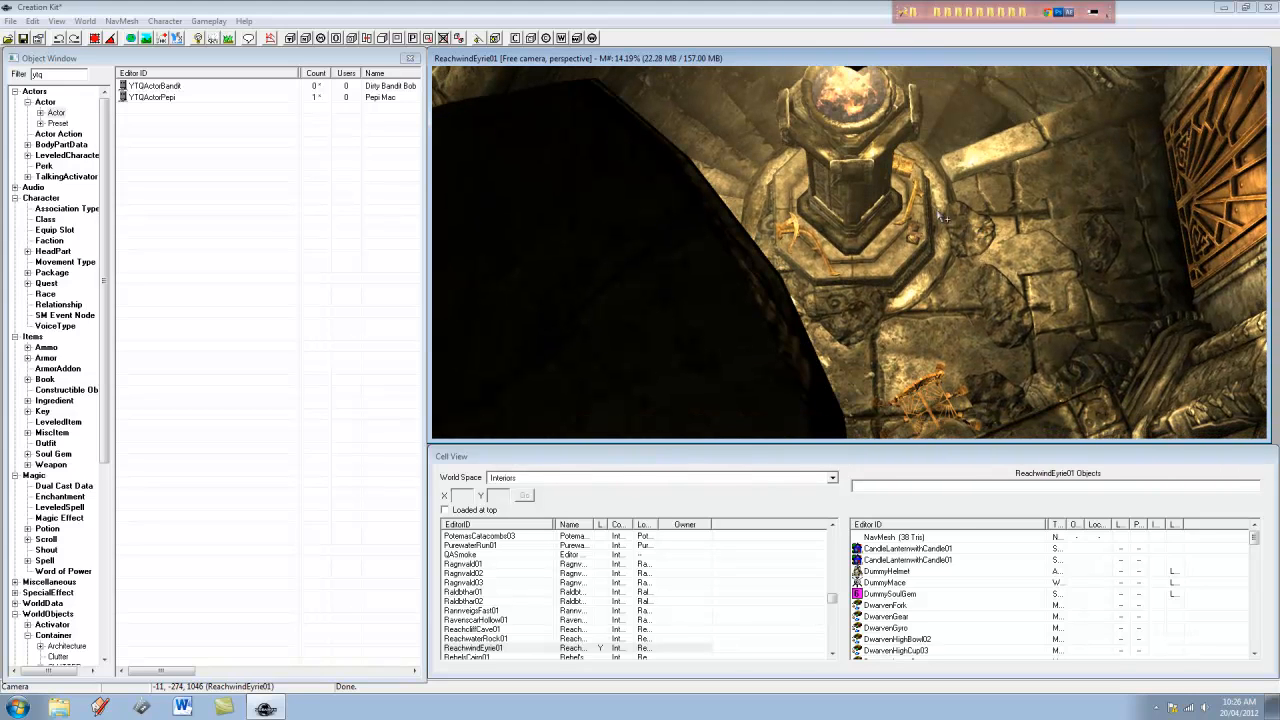
pyautogui.moveTo(1184, 204)
pyautogui.mouseDown(button='middle')
pyautogui.moveTo(1132, 280)
pyautogui.moveTo(1184, 278)
pyautogui.moveTo(1184, 214)
pyautogui.mouseUp(button='middle')
pyautogui.press('m')
pyautogui.moveTo(888, 204); pyautogui.dragTo(864, 178, button='middle')
pyautogui.press('m')
pyautogui.scroll(3, 1165, 305)
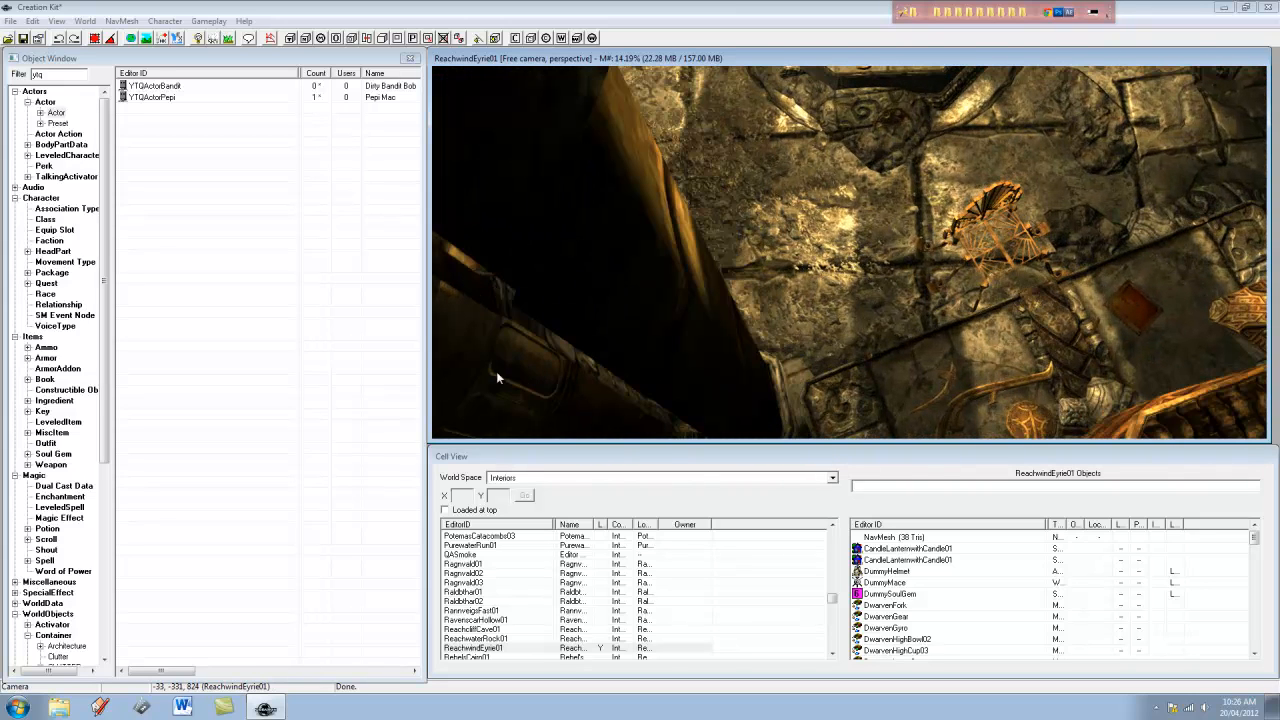
# Place YTQActorBandit in ReachwindEyrie01 and move it to the open floor beside the brazier pillar
pyautogui.click(163, 86)
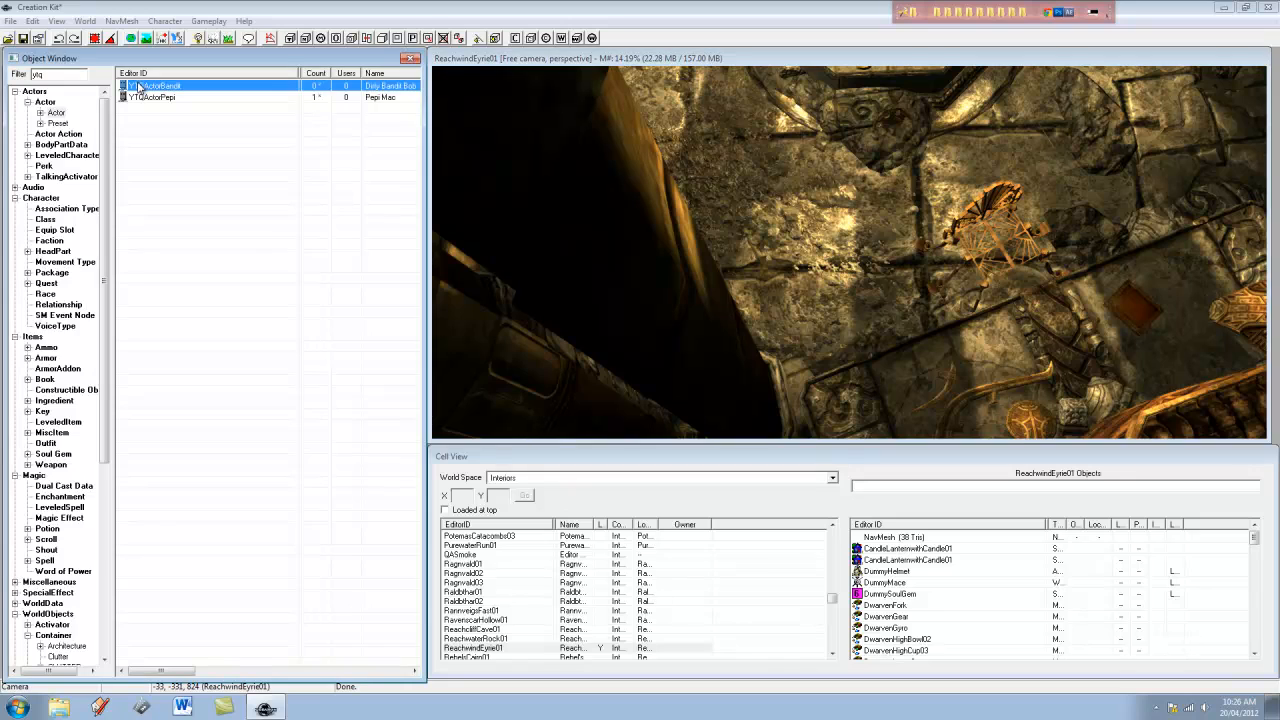
pyautogui.moveTo(915, 198); pyautogui.dragTo(886, 256)
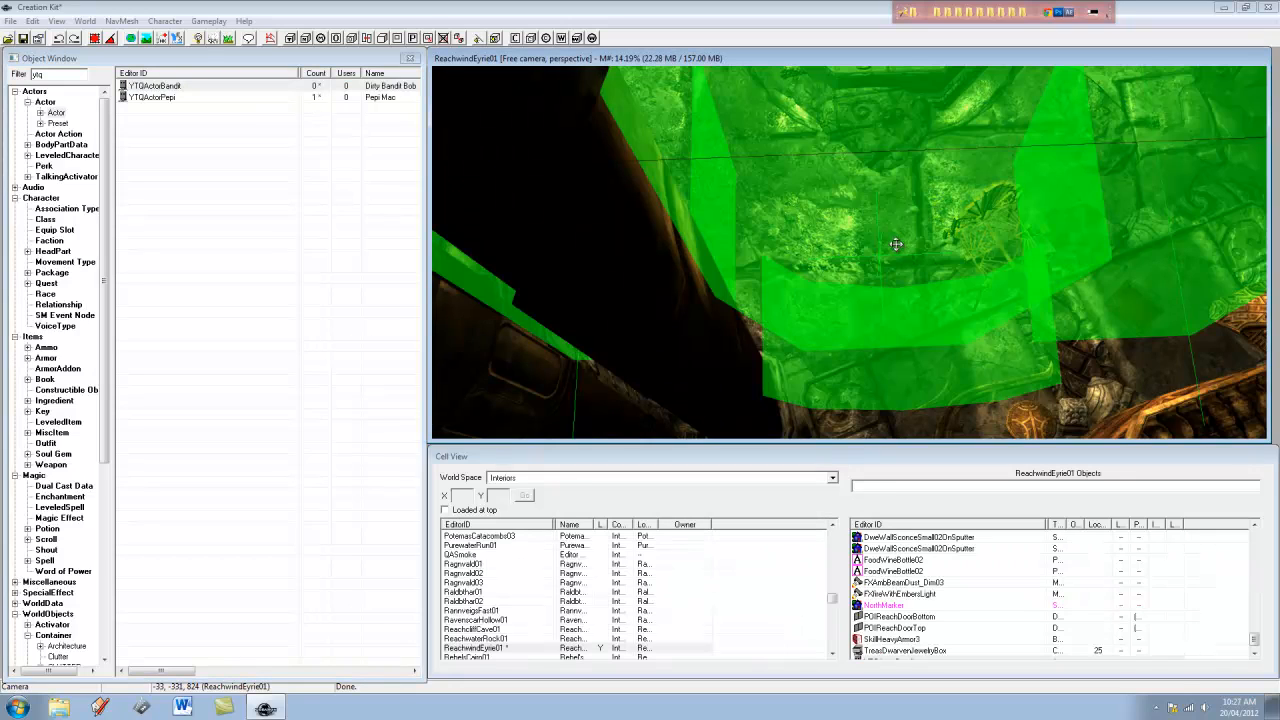
pyautogui.scroll(-5, 918, 243)
pyautogui.keyDown('shift'); pyautogui.moveTo(691, 103); pyautogui.dragTo(857, 254, button='middle'); pyautogui.keyUp('shift')
pyautogui.moveTo(857, 254); pyautogui.dragTo(1022, 254)
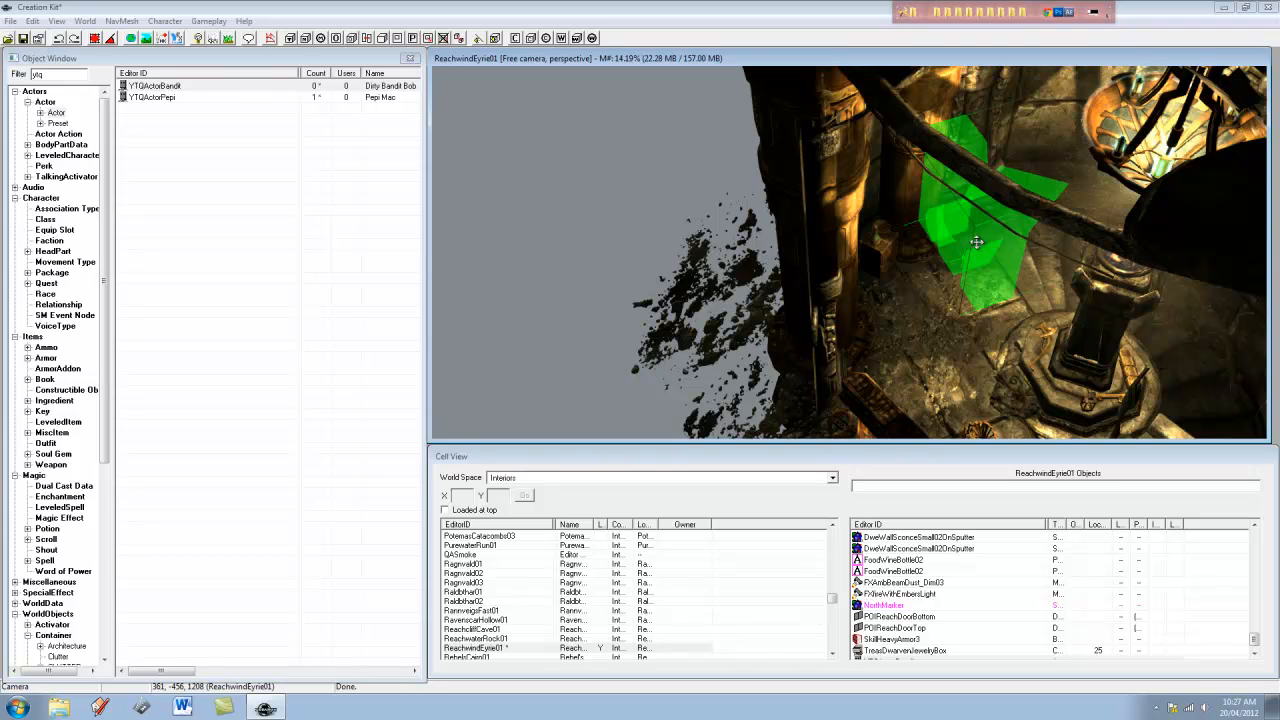
pyautogui.moveTo(974, 278); pyautogui.dragTo(1000, 290)
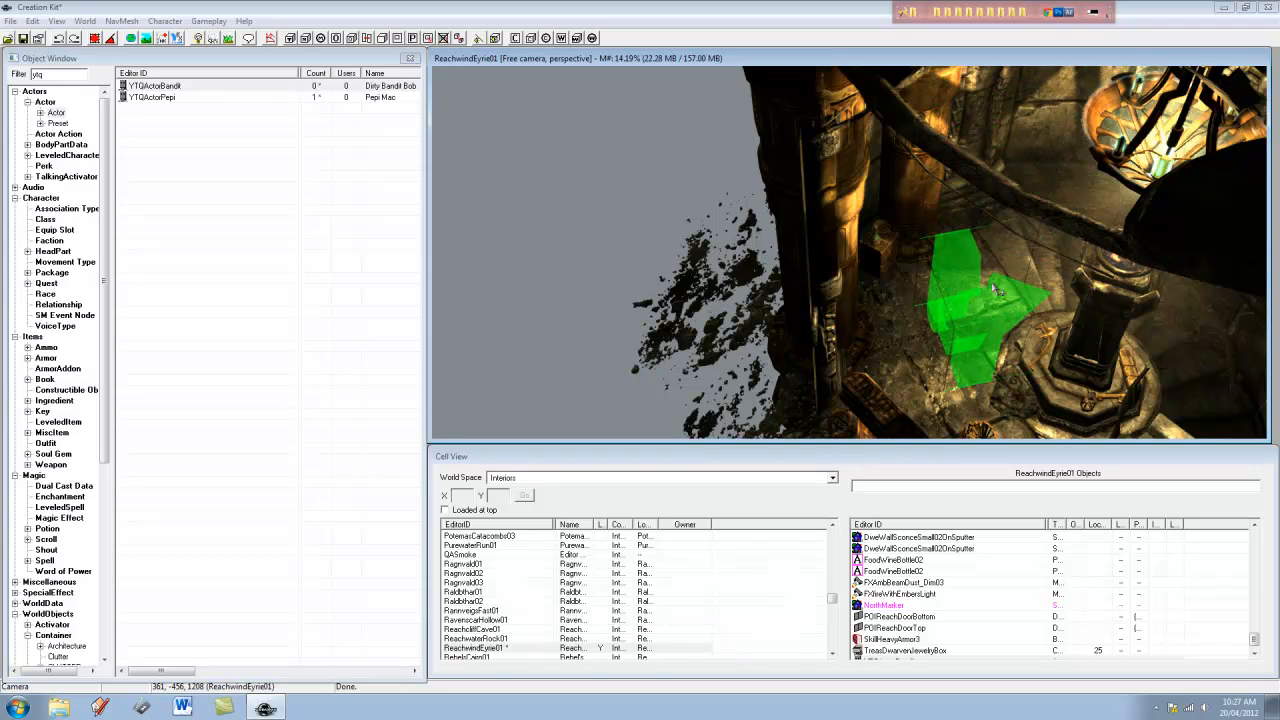
pyautogui.press('shift')
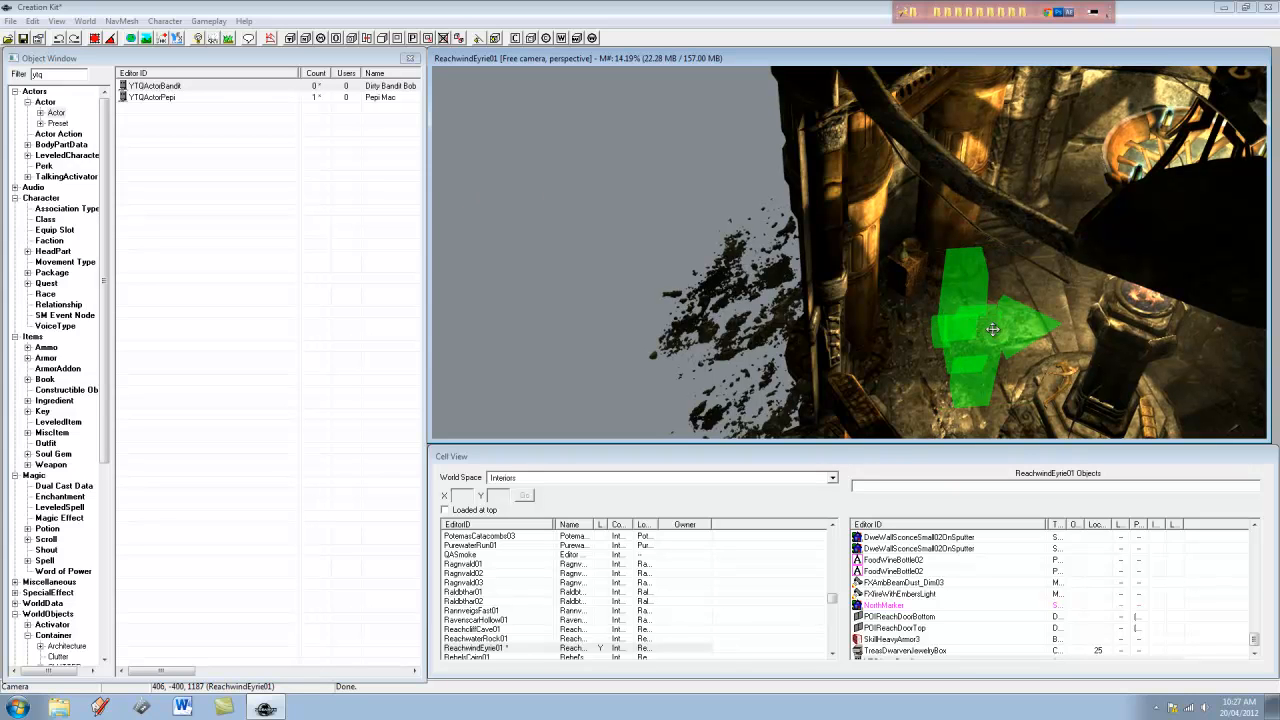
pyautogui.scroll(4, 996, 377)
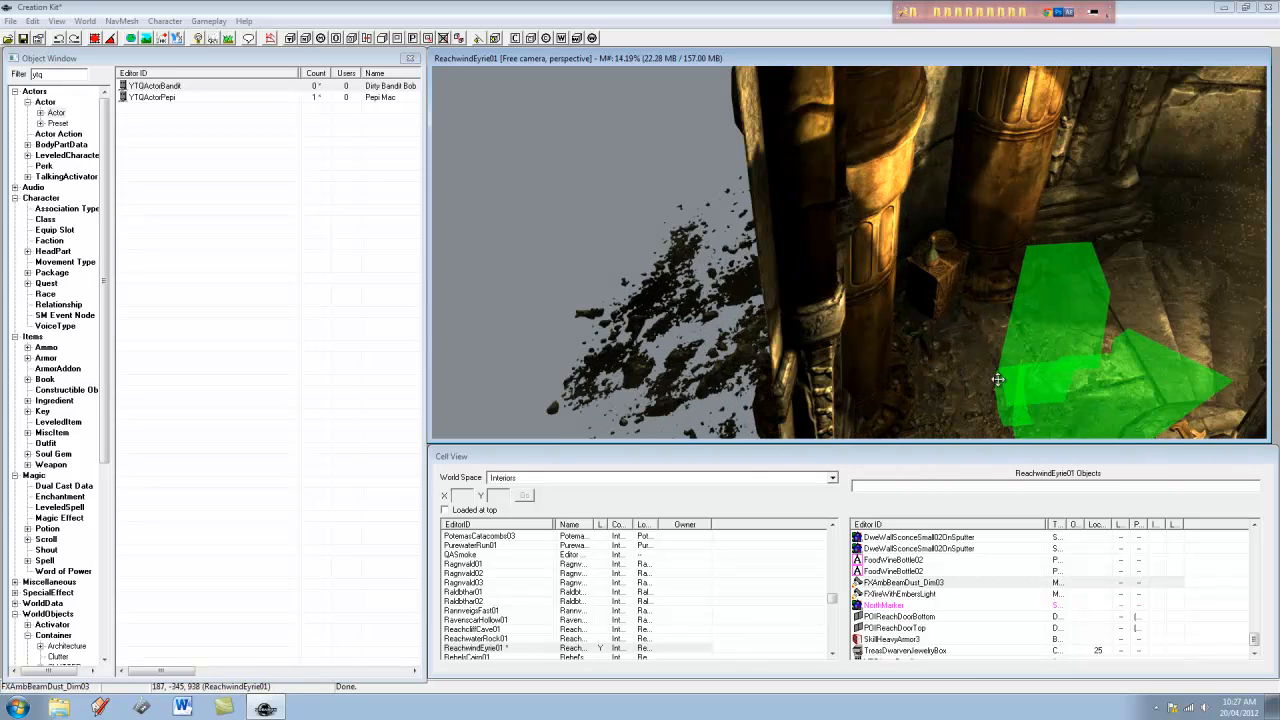
pyautogui.moveTo(1073, 392); pyautogui.dragTo(949, 316, button='middle')
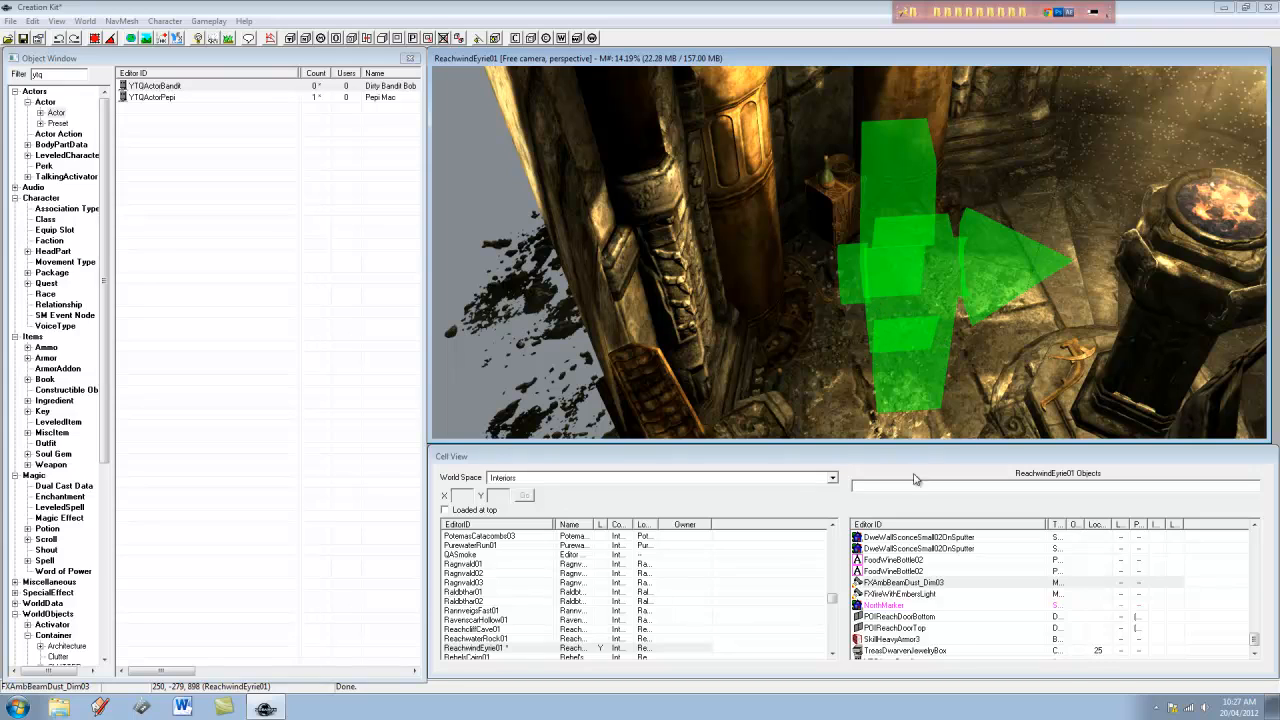
# Delete the placed YTQActorBandit reference from ReachwindEyrie01
pyautogui.click(919, 586)
pyautogui.press('y')
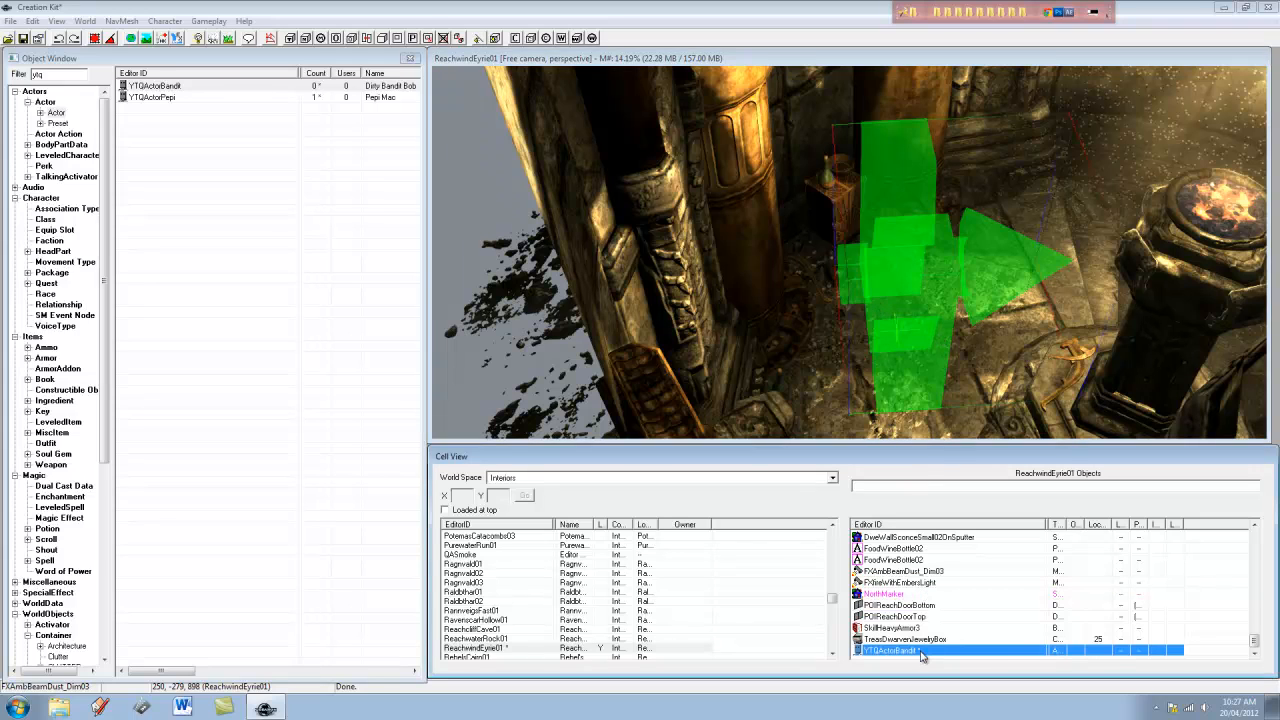
pyautogui.press('Delete')
pyautogui.click(654, 393)
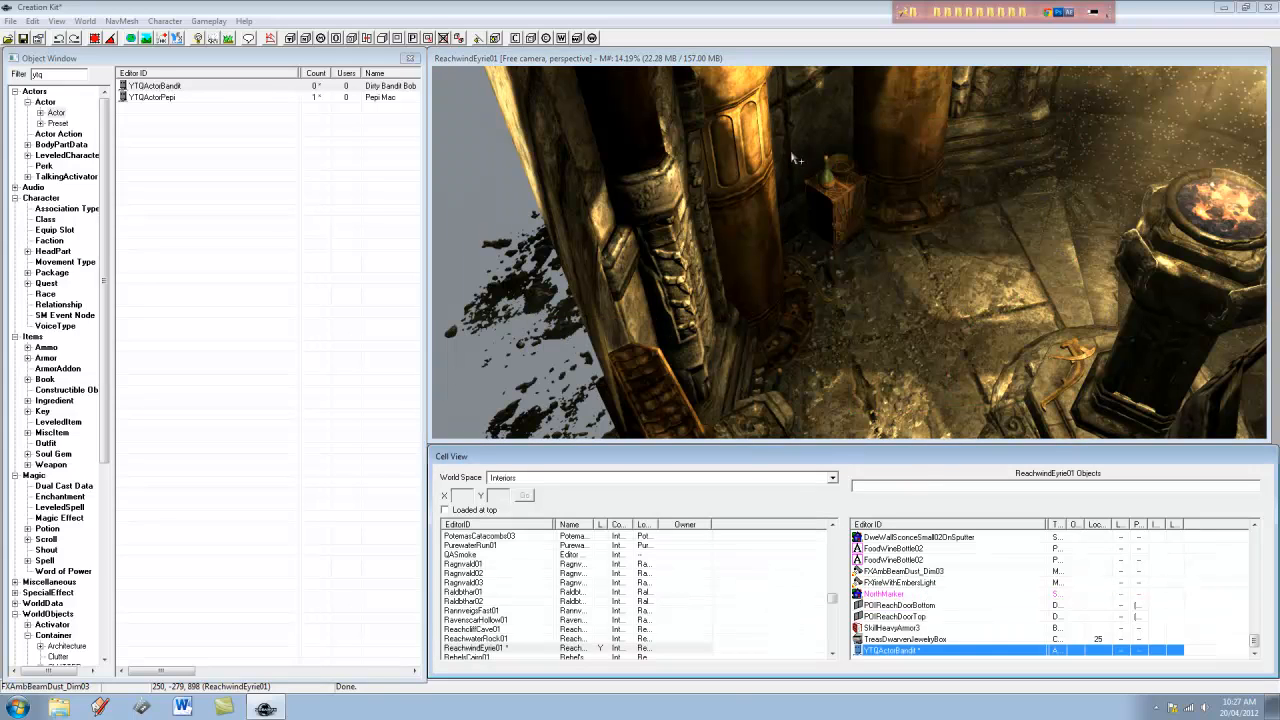
# Place YTQActorBandit in the cell again, near the brazier pillar, and adjust its position and rotation on the floor
pyautogui.moveTo(152, 86); pyautogui.dragTo(885, 230)
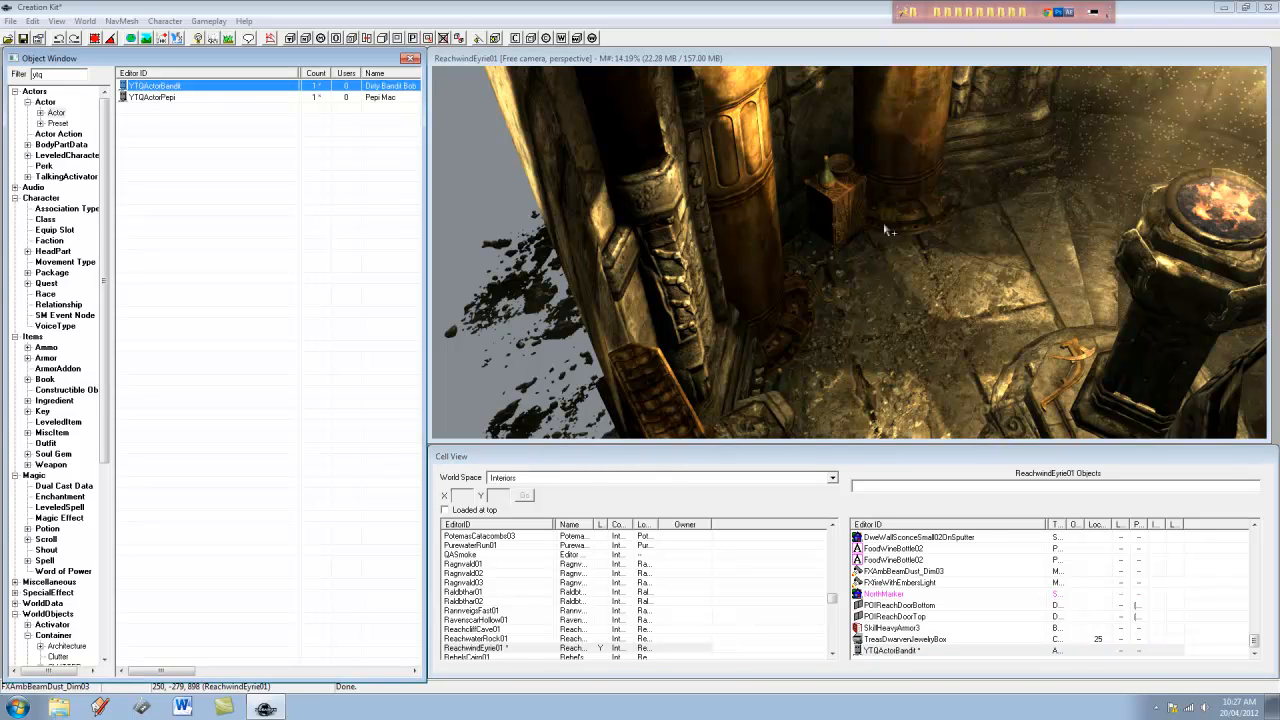
pyautogui.keyDown('shift'); pyautogui.moveTo(1127, 361); pyautogui.dragTo(795, 139, button='middle'); pyautogui.keyUp('shift')
pyautogui.moveTo(795, 139); pyautogui.dragTo(896, 247)
pyautogui.moveTo(896, 247); pyautogui.dragTo(1140, 262, button='right')
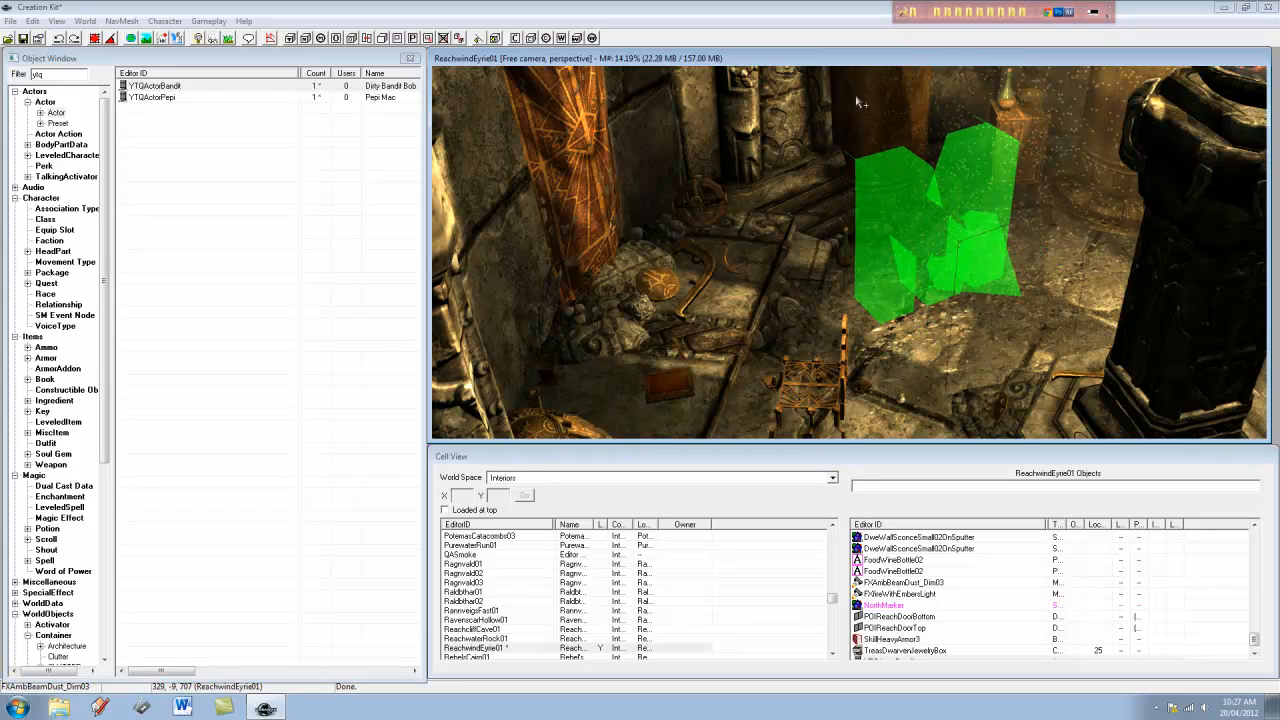
pyautogui.scroll(-2, 811, 198)
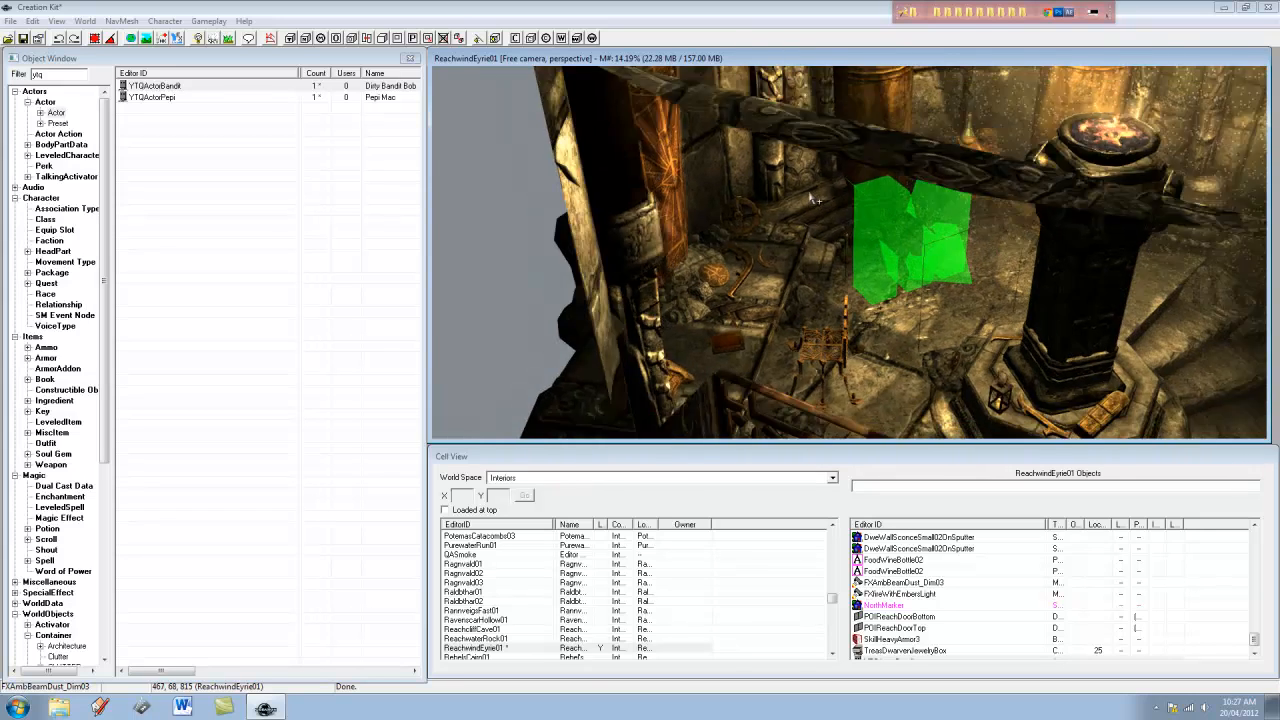
pyautogui.scroll(-3, 993, 283)
pyautogui.keyDown('shift'); pyautogui.moveTo(1104, 321); pyautogui.dragTo(0, 100, button='middle'); pyautogui.keyUp('shift')
pyautogui.keyDown('shift'); pyautogui.moveTo(925, 345); pyautogui.dragTo(829, 328, button='middle'); pyautogui.keyUp('shift')
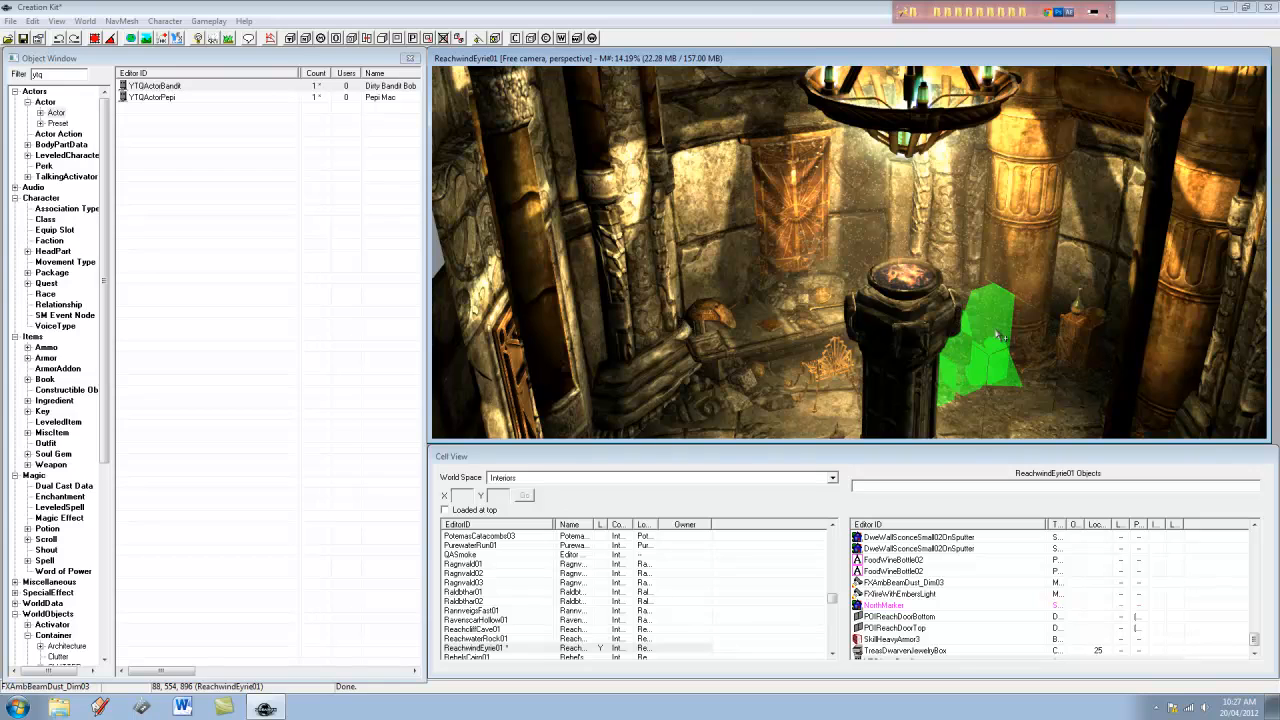
pyautogui.moveTo(999, 347); pyautogui.dragTo(971, 349, button='middle')
pyautogui.scroll(1, 1000, 337)
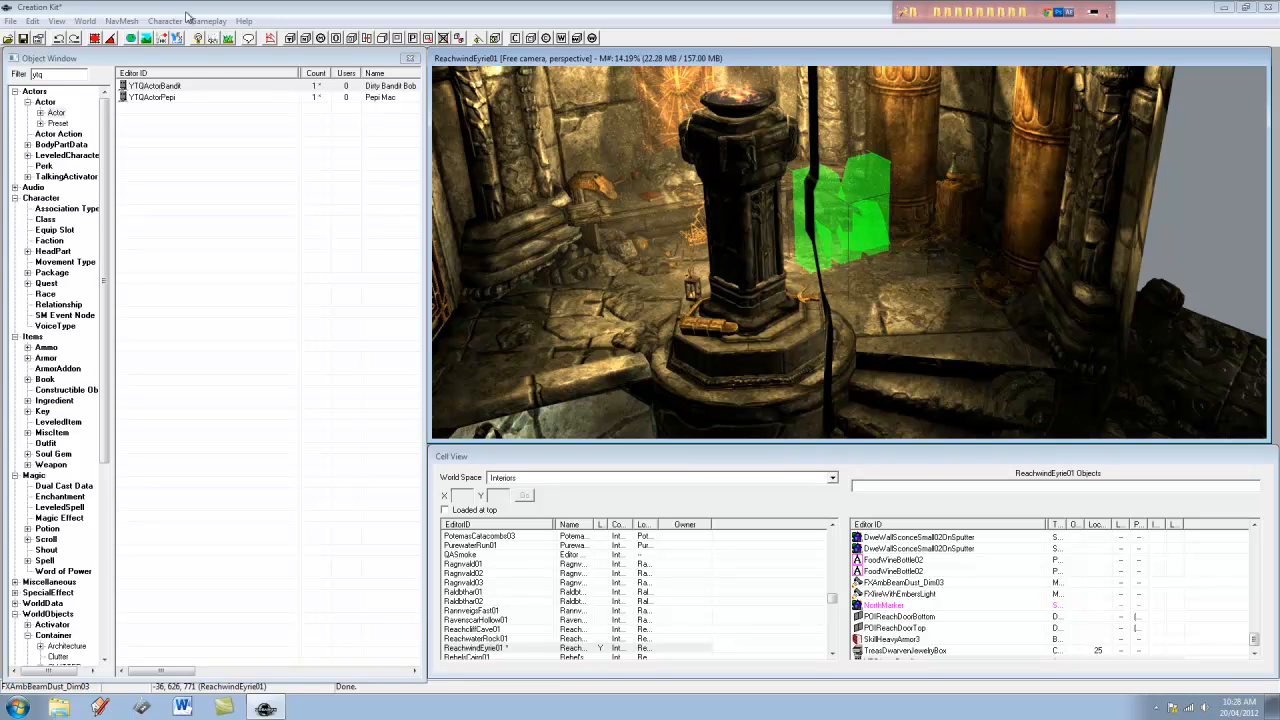
# Open the quest YTQ01 and create a dialogue view with the ID YTQ01DialogueView
pyautogui.click(47, 284)
pyautogui.doubleClick(143, 87)
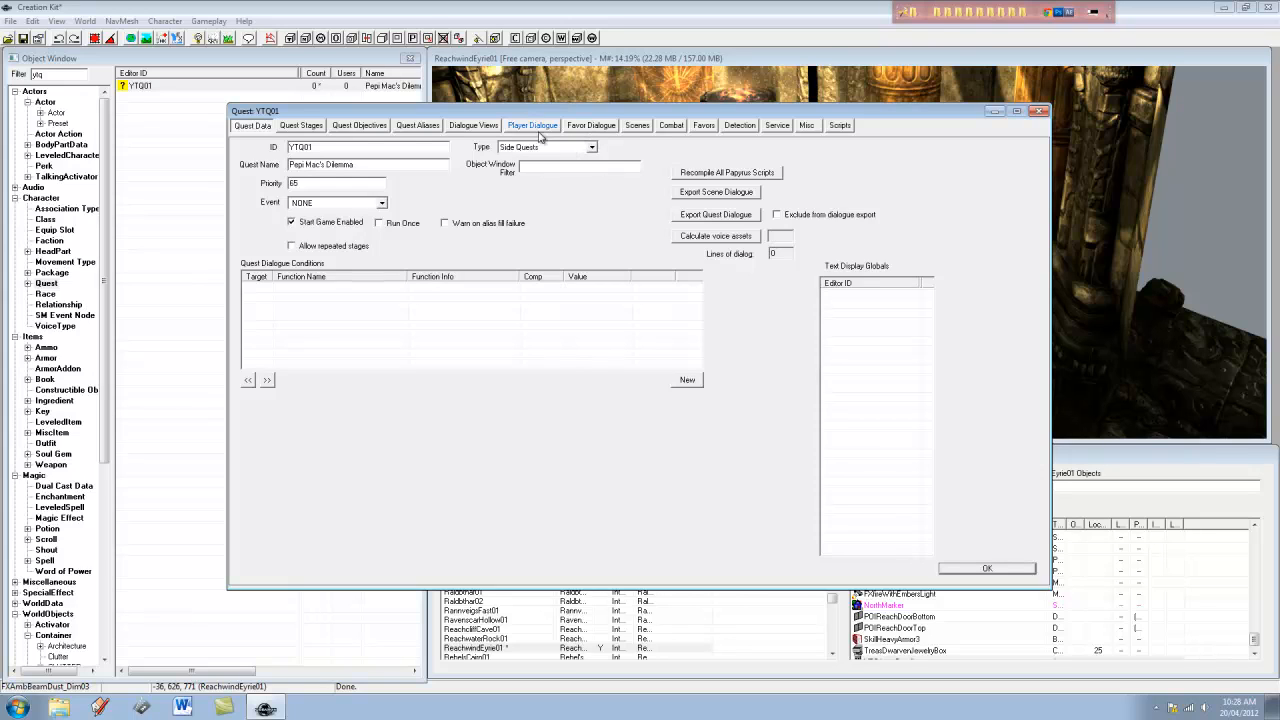
pyautogui.click(473, 126)
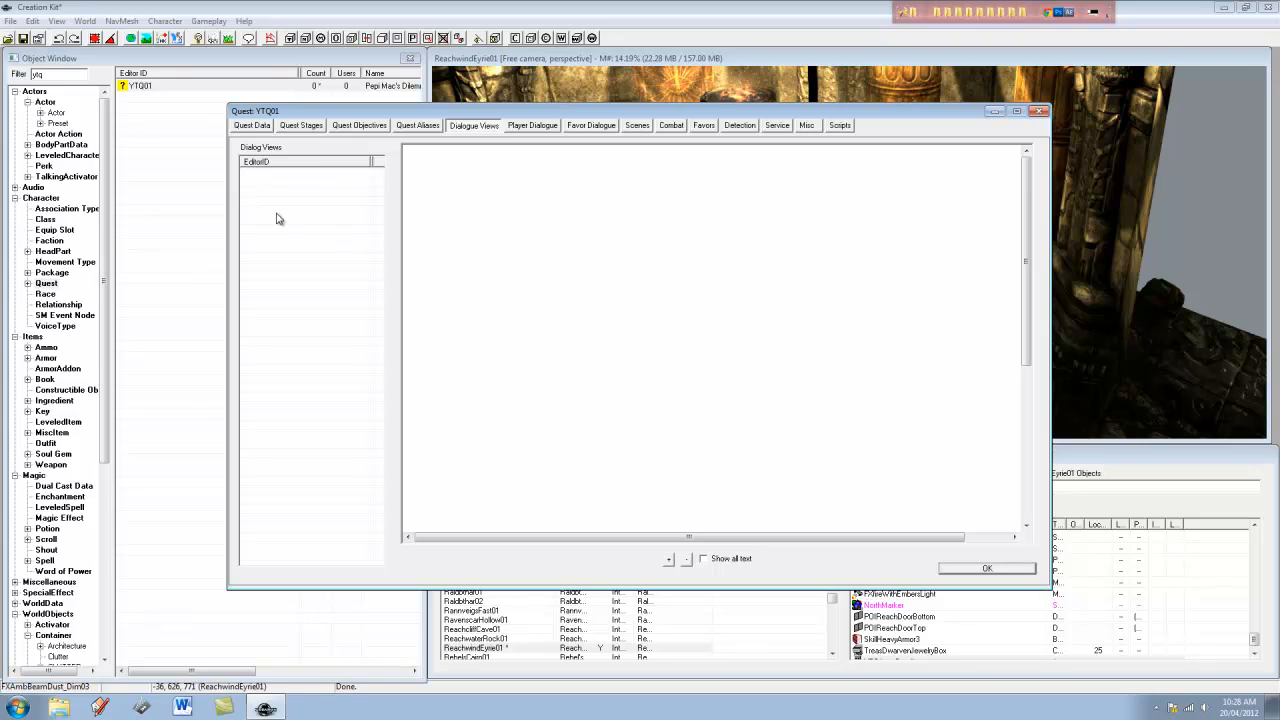
pyautogui.rightClick(278, 218)
pyautogui.click(300, 219)
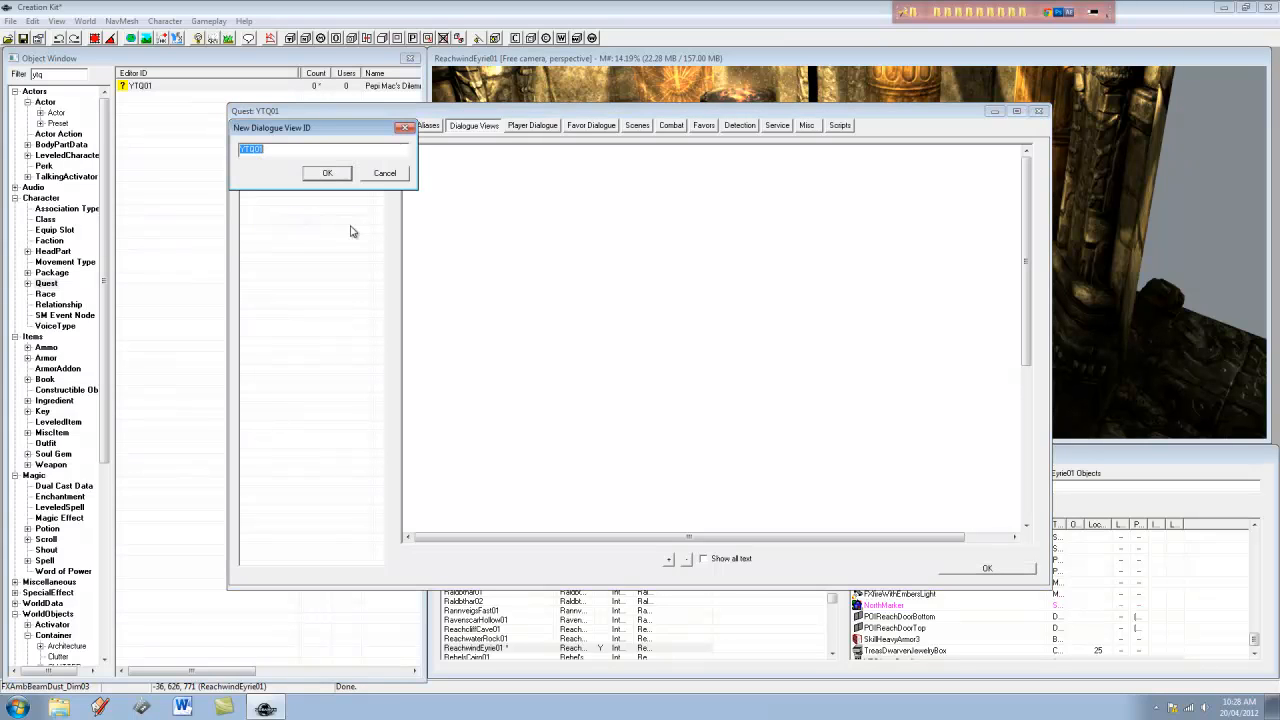
pyautogui.click(319, 150)
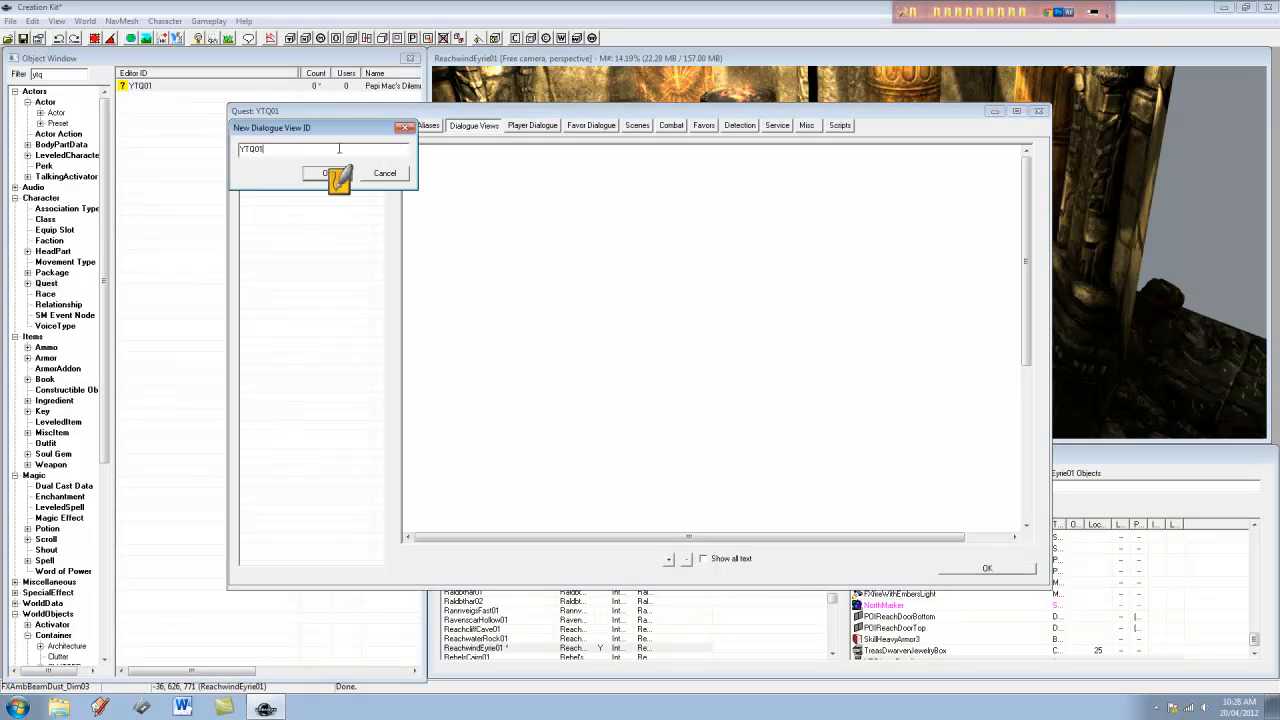
pyautogui.write('DS')
pyautogui.press('Return')
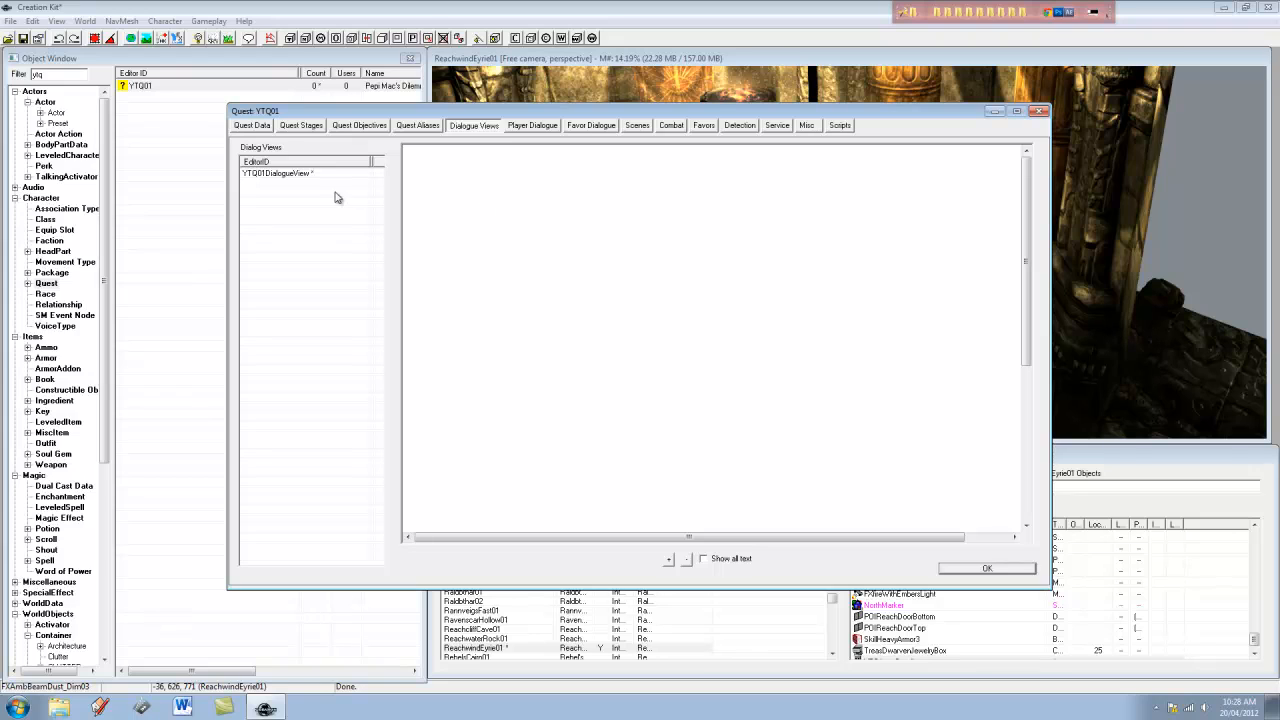
# Create the branch YTQ01PepiIntroducedBranch in YTQ01DialogueView with the starting topic YTQ01PepiIntroducedBranchTopic
pyautogui.click(299, 176)
pyautogui.rightClick(485, 177)
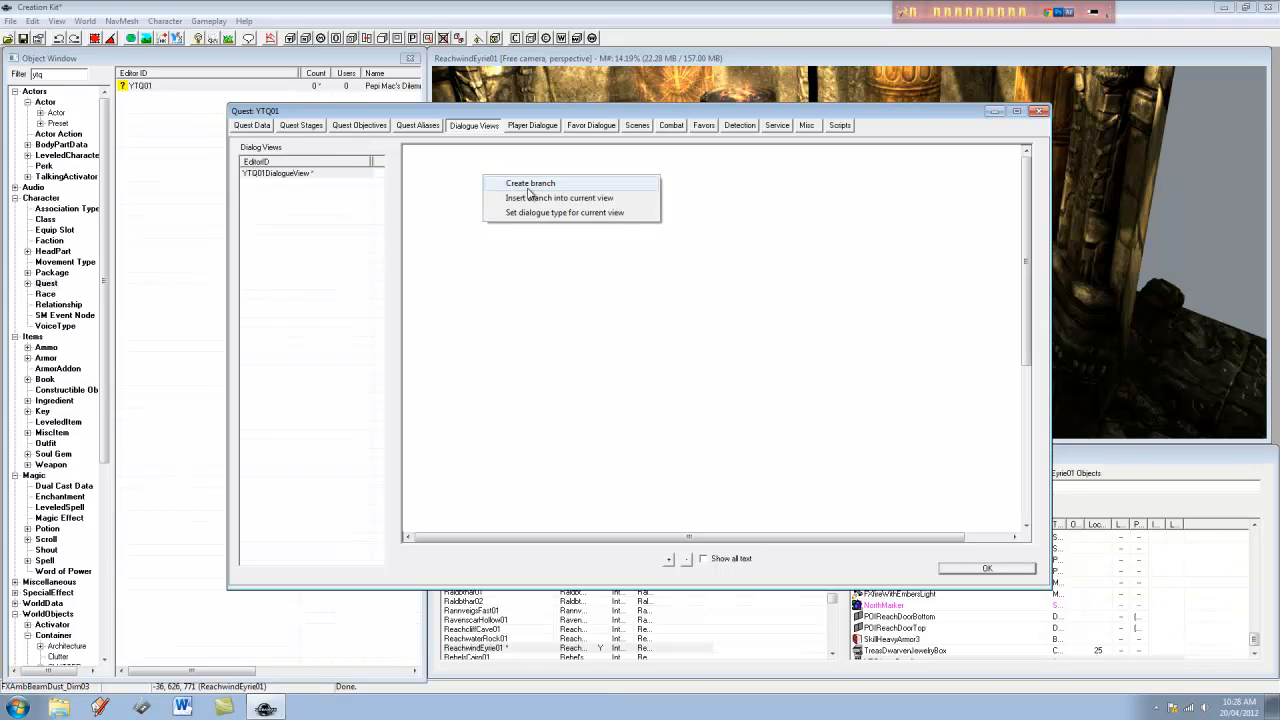
pyautogui.click(528, 184)
pyautogui.click(287, 148)
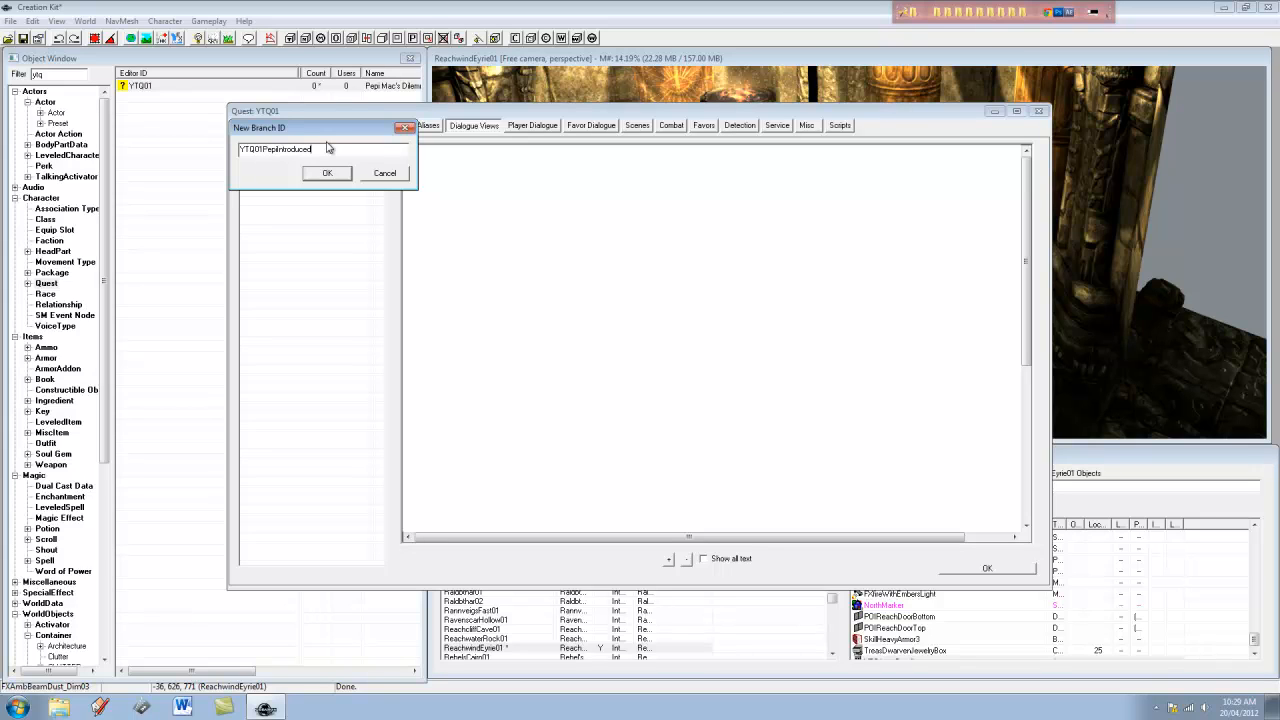
pyautogui.press('Return')
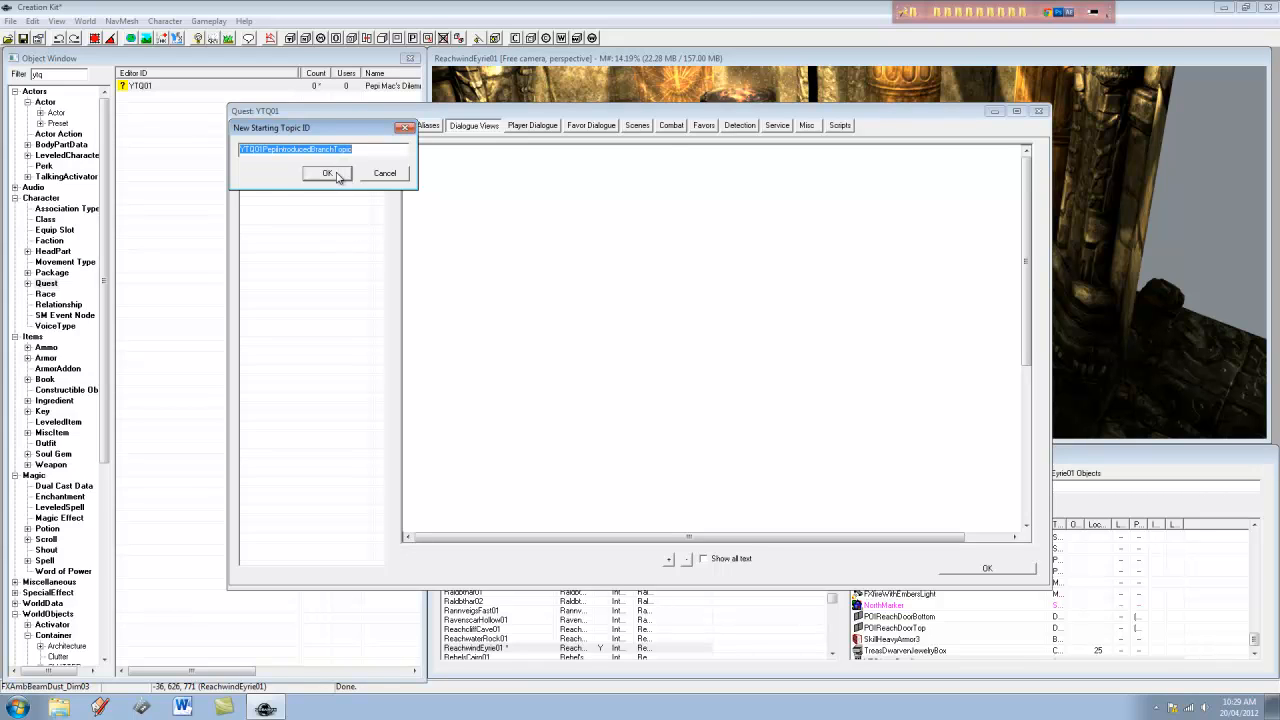
pyautogui.click(332, 174)
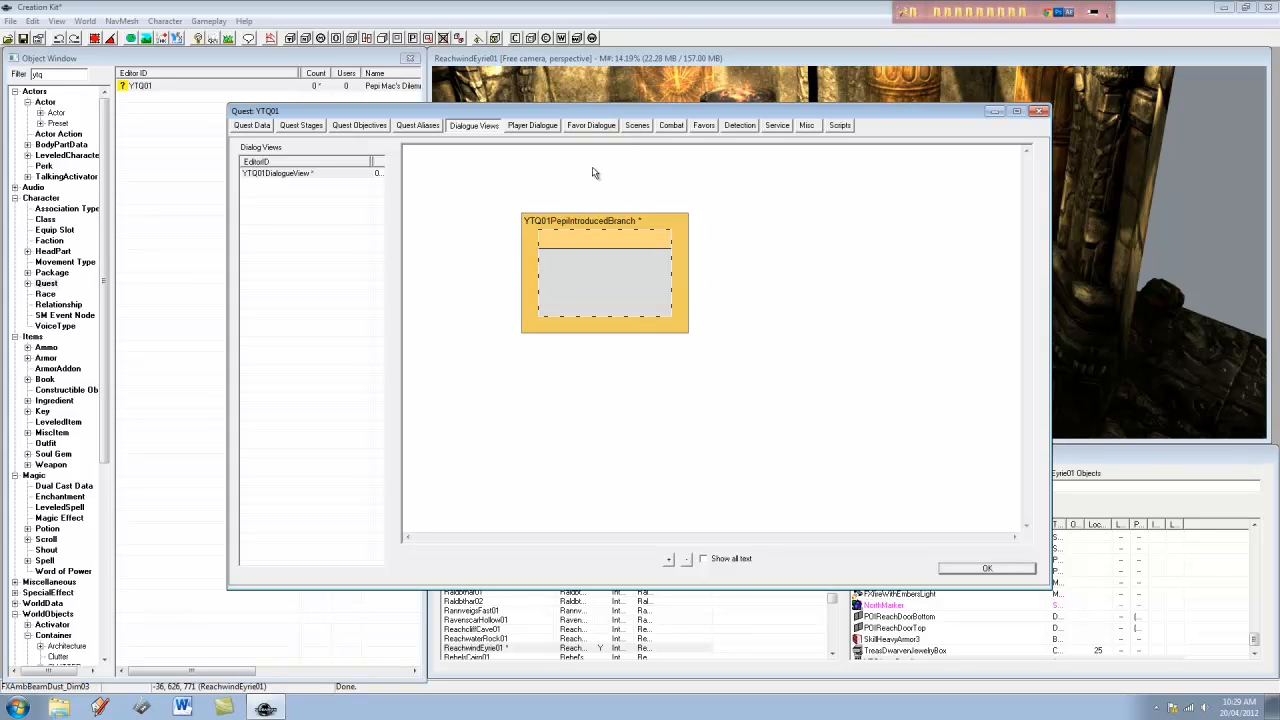
# Open the branch's starting topic and set its topic text to "You look a little upset, is there anything I can do?"
pyautogui.doubleClick(609, 257)
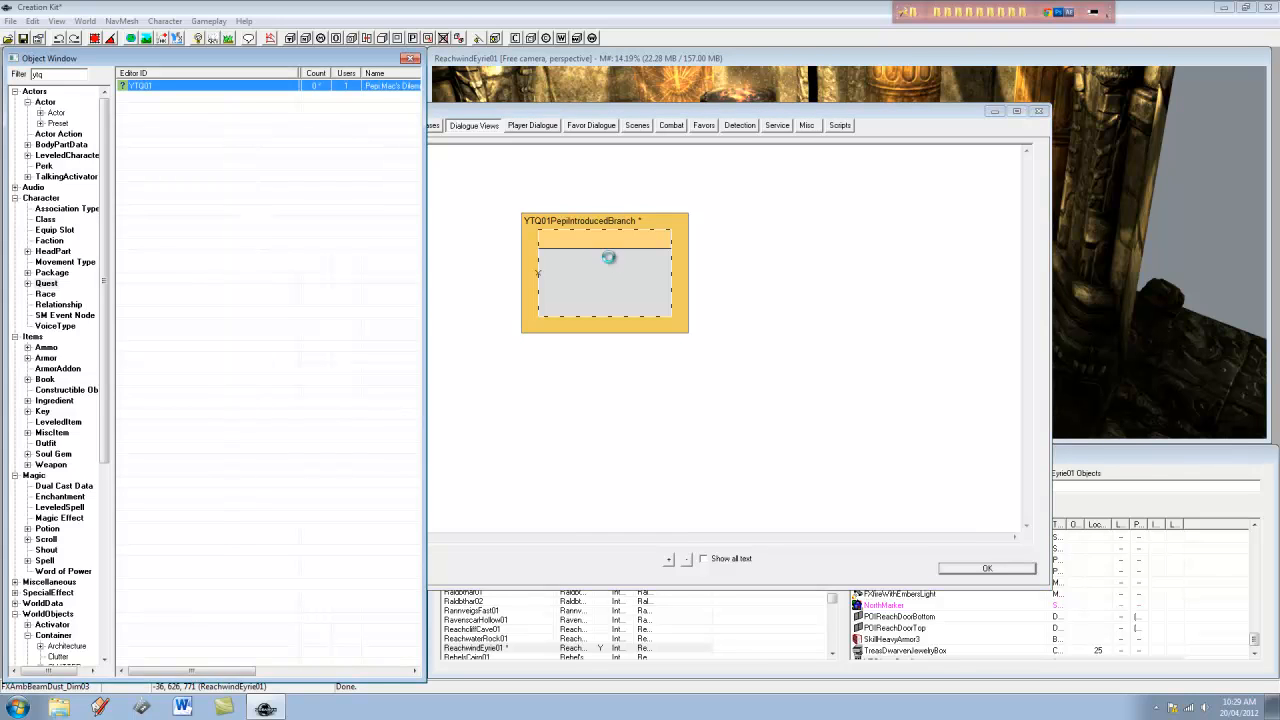
pyautogui.moveTo(546, 124); pyautogui.dragTo(595, 148)
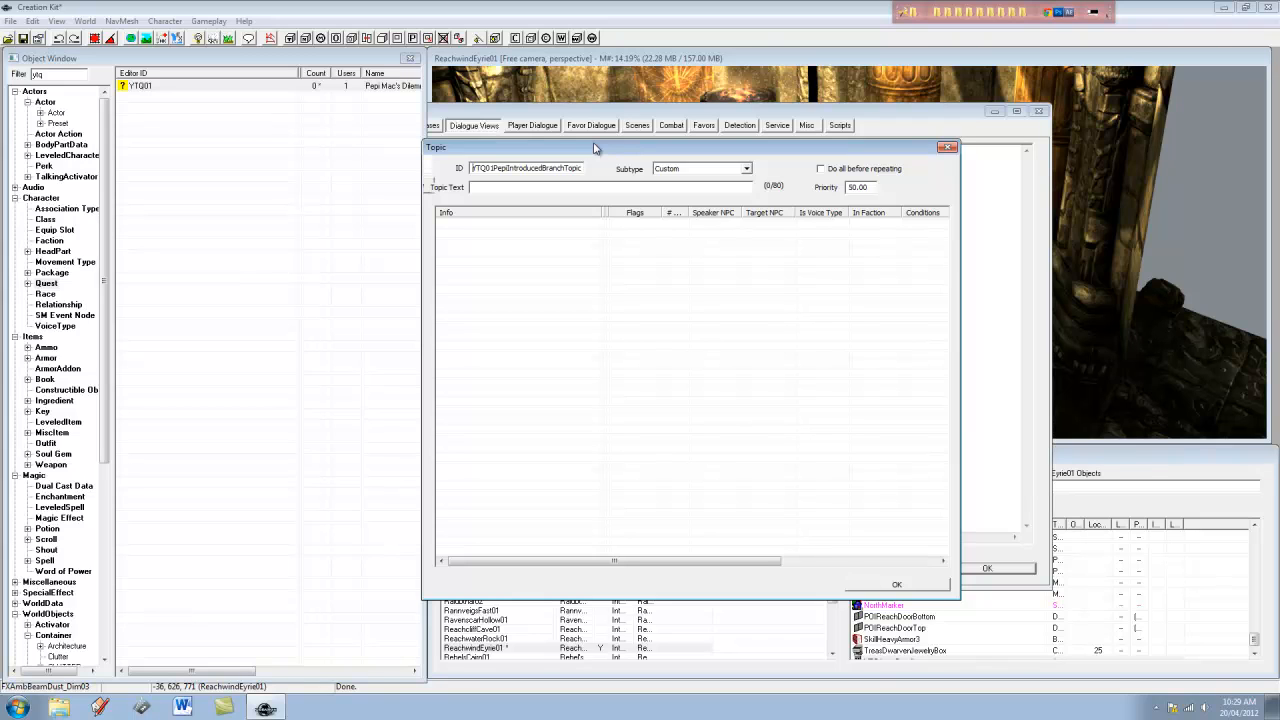
pyautogui.moveTo(558, 150); pyautogui.dragTo(609, 165)
pyautogui.click(604, 200)
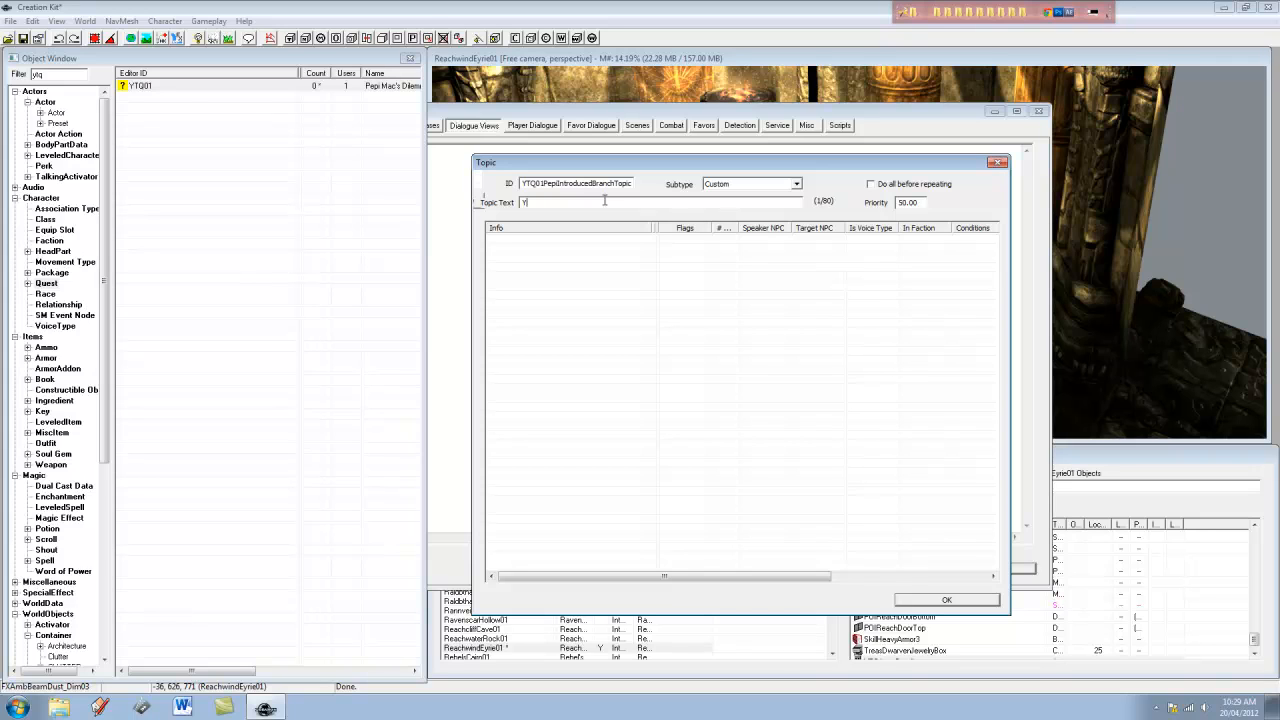
pyautogui.write('You look a little upset, is there anyth')
pyautogui.write('ing I can do?')
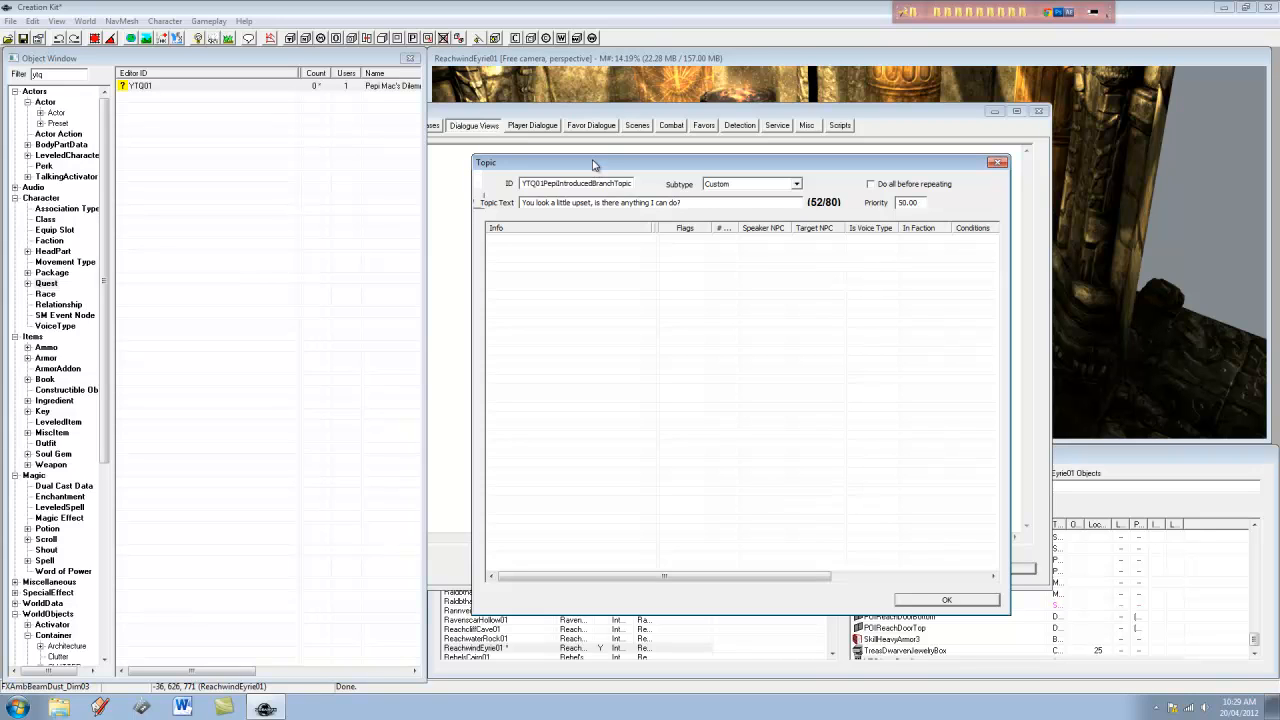
pyautogui.moveTo(593, 162)
pyautogui.mouseDown()
pyautogui.moveTo(550, 166)
pyautogui.moveTo(586, 178)
pyautogui.mouseUp()
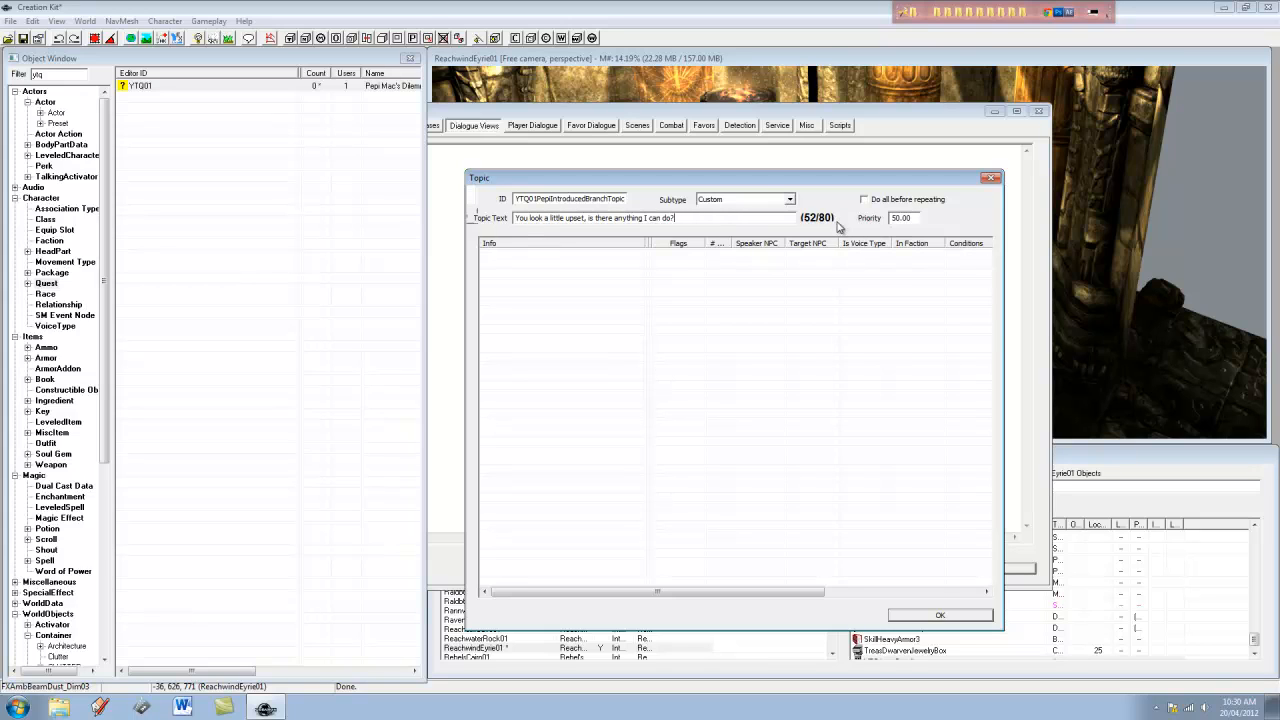
pyautogui.click(785, 218)
# Add a response reading "Yes of course I'm upset, a dirty bandit has stolen my amulet, would you be kind enough to fetch it for me?"
pyautogui.rightClick(531, 302)
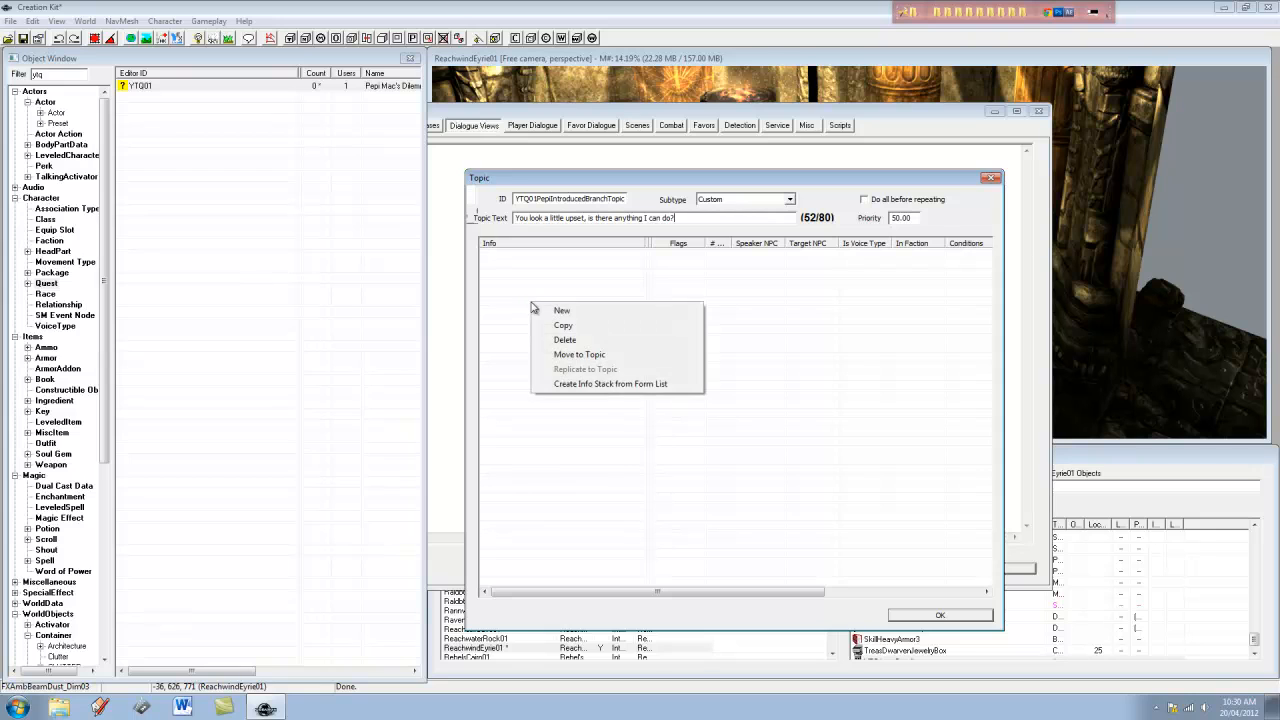
pyautogui.click(567, 309)
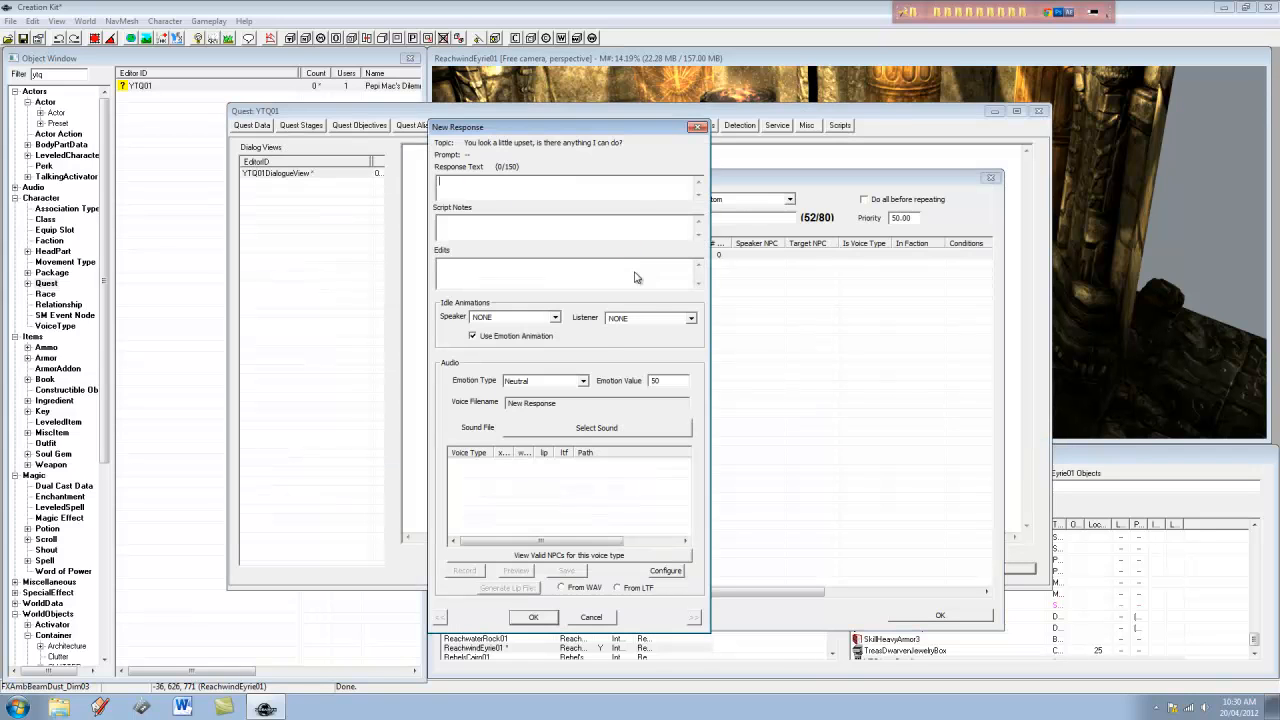
pyautogui.moveTo(535, 131); pyautogui.dragTo(554, 152)
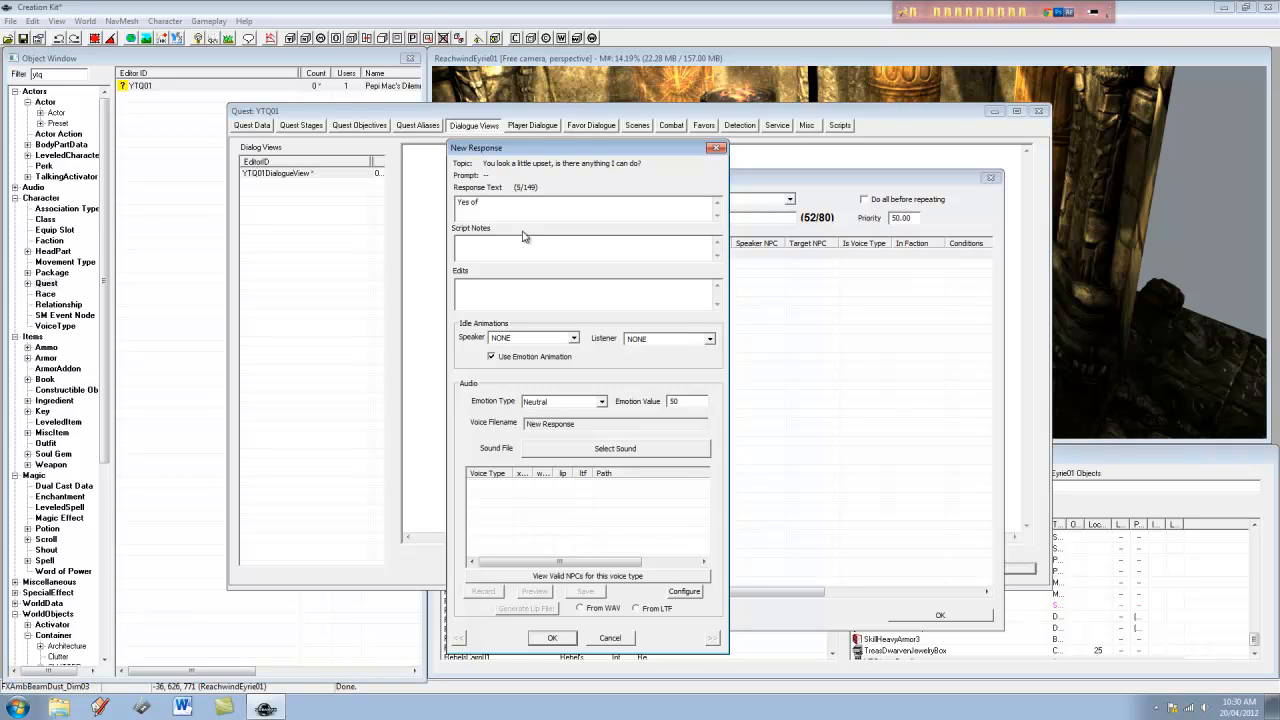
pyautogui.write("urse I'm upset,")
pyautogui.write('a dirty br')
pyautogui.write('ndit has sto')
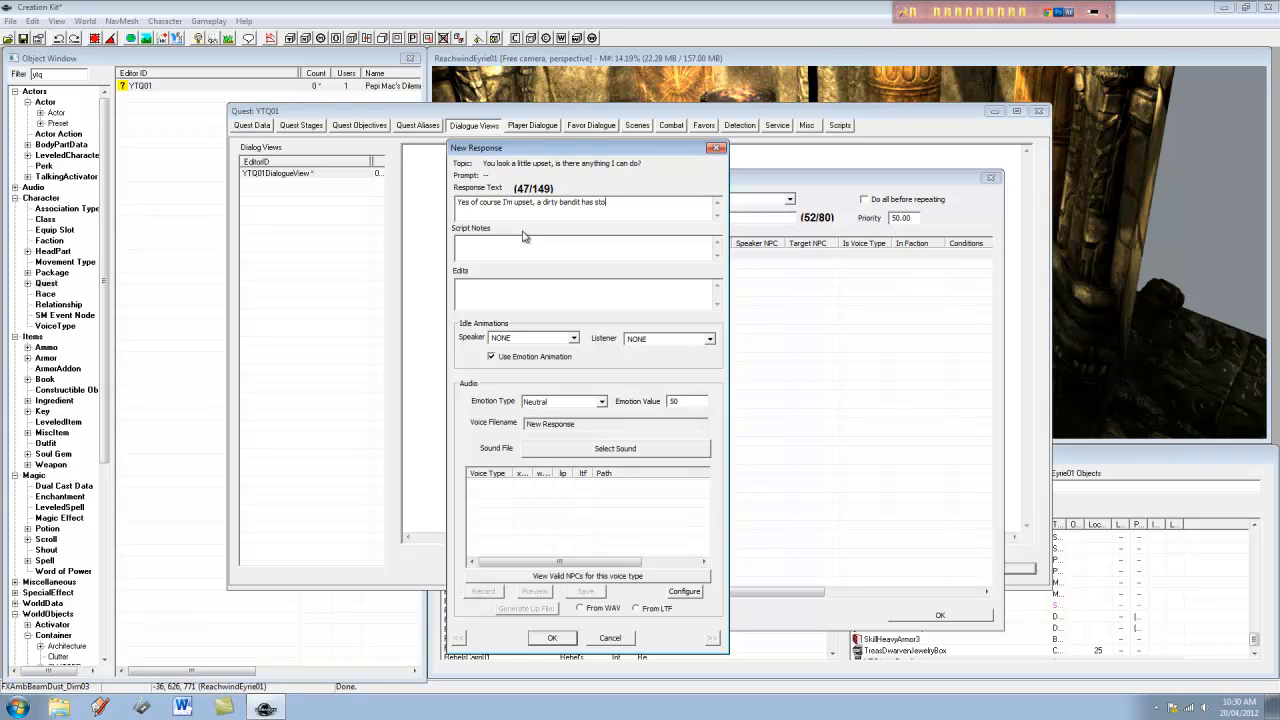
pyautogui.write('len my amulet, would you be kind enough to fetch it for me?')
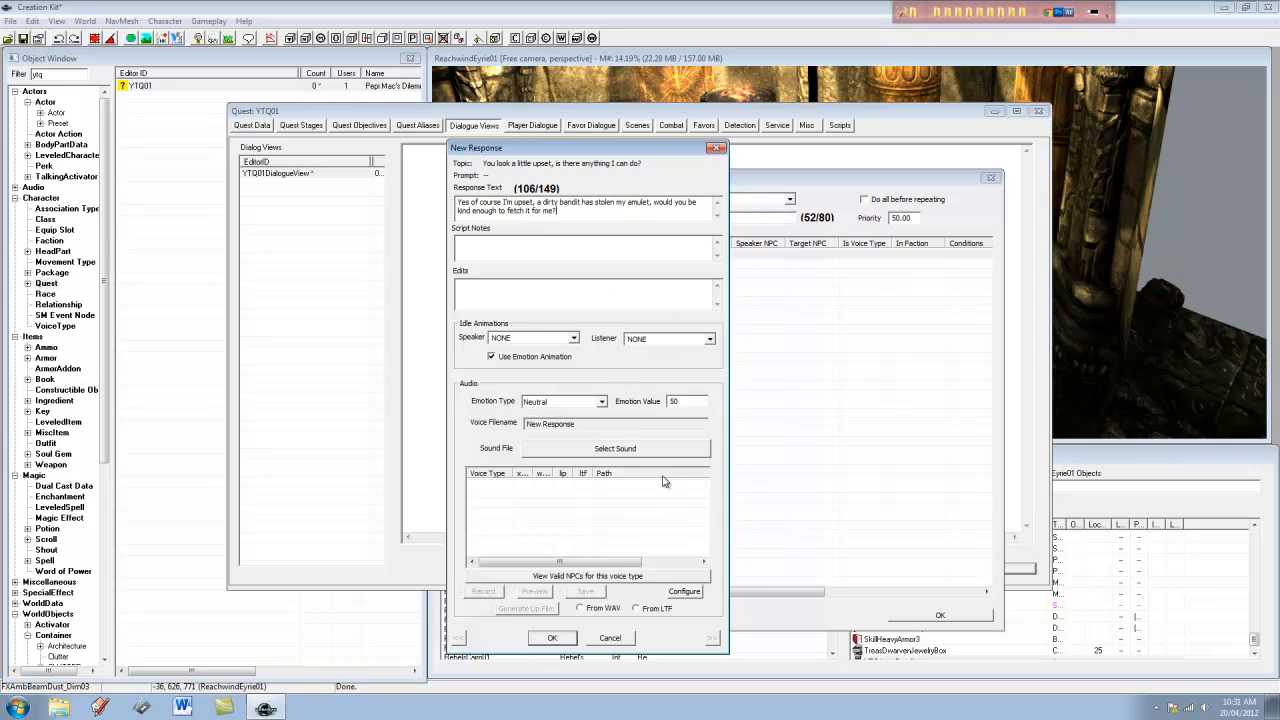
pyautogui.click(552, 637)
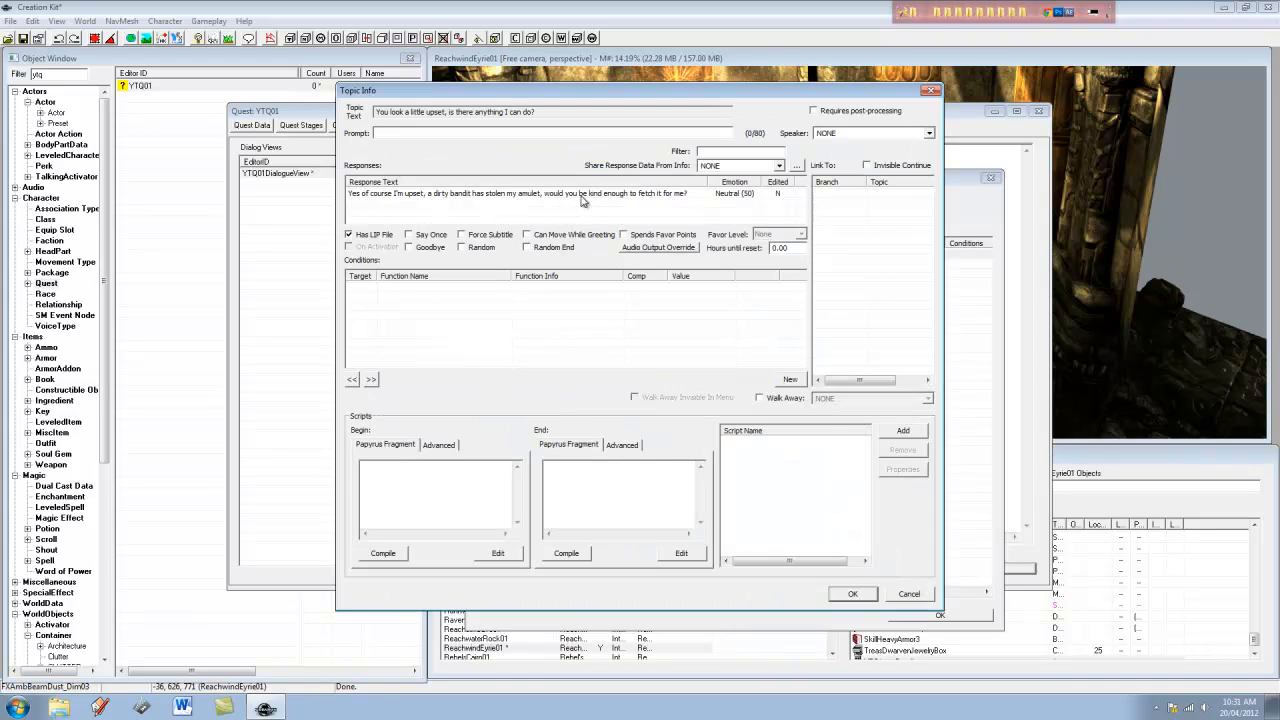
# Set the speaker of the new topic info to YTQActorPepi and save the topic info
pyautogui.click(899, 134)
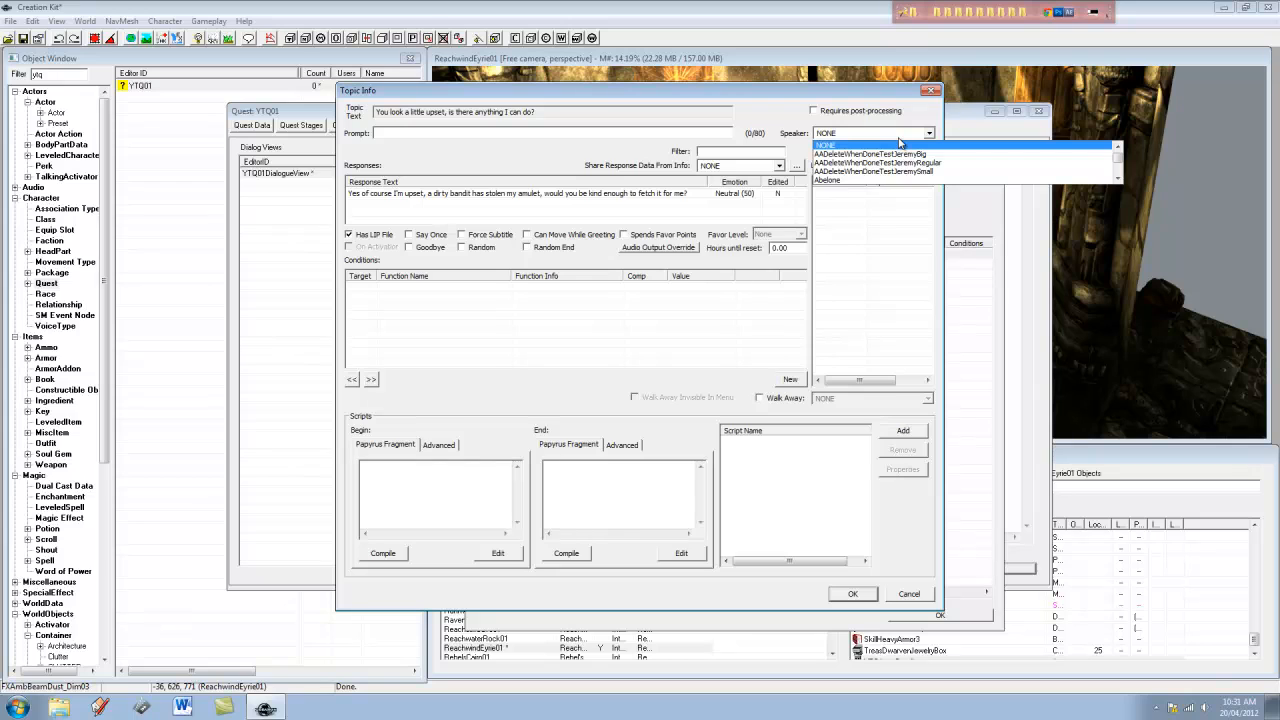
pyautogui.write('ytq')
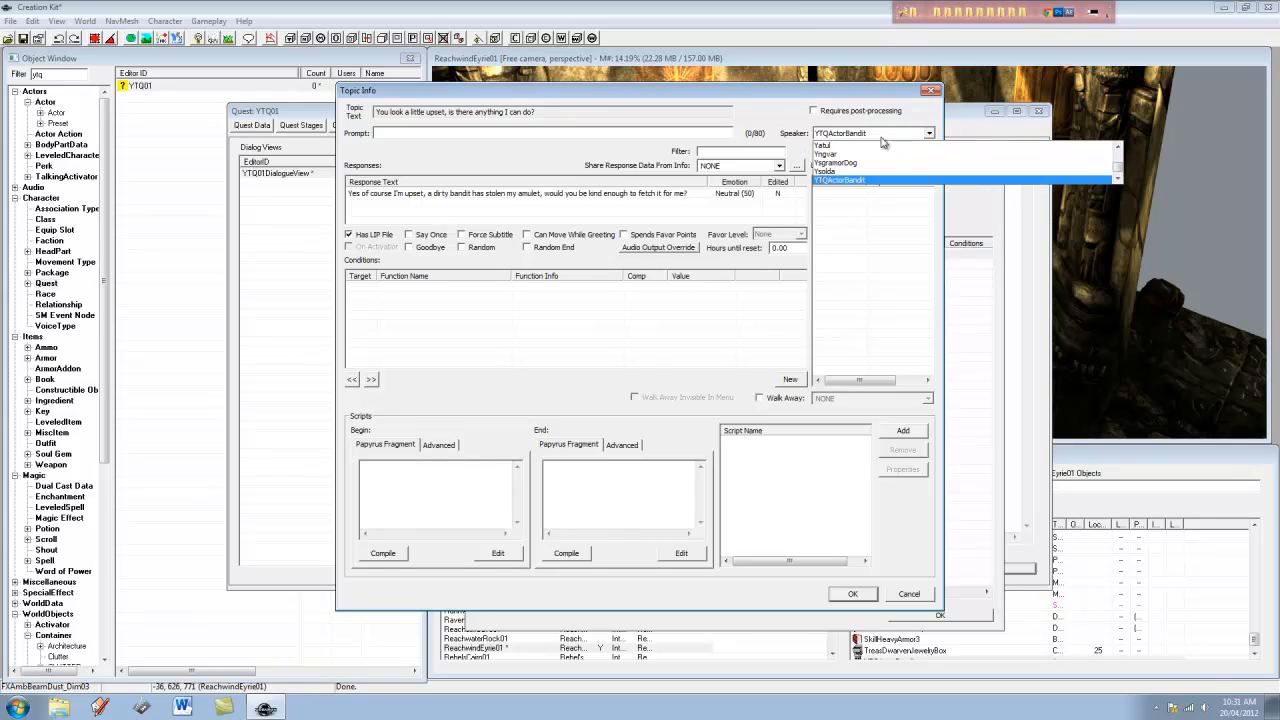
pyautogui.click(886, 163)
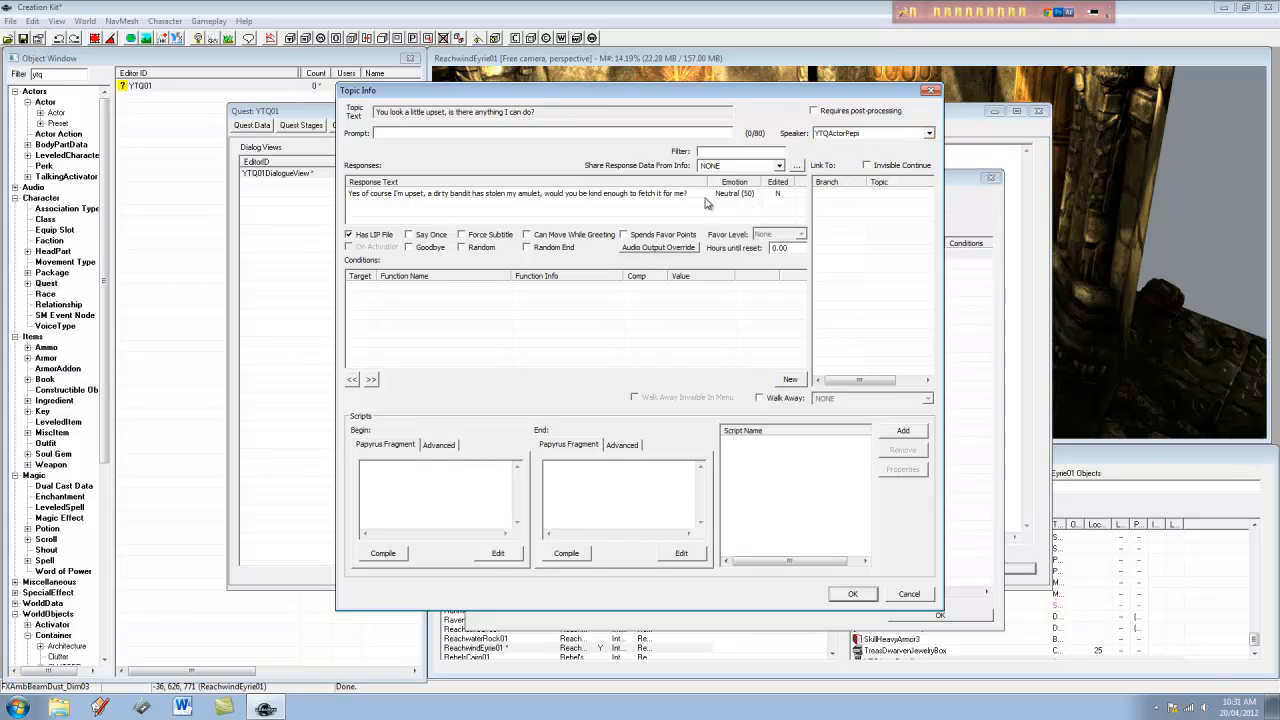
pyautogui.doubleClick(705, 200)
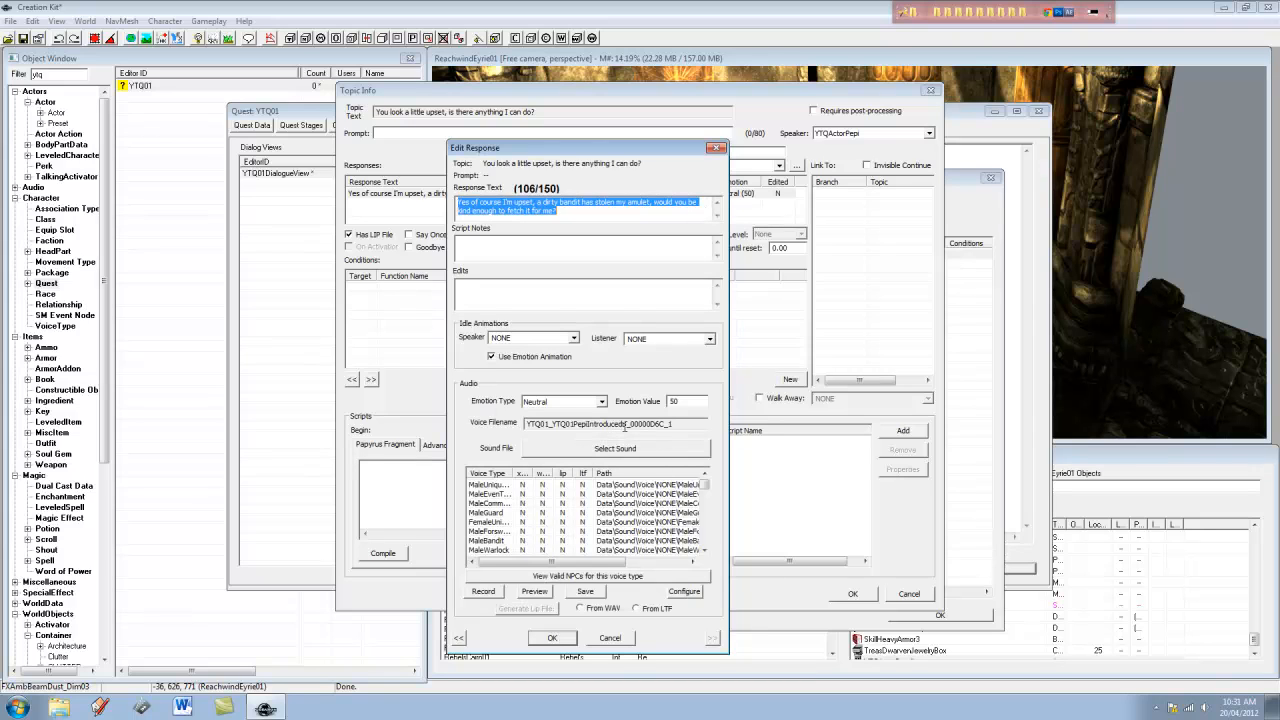
pyautogui.click(560, 640)
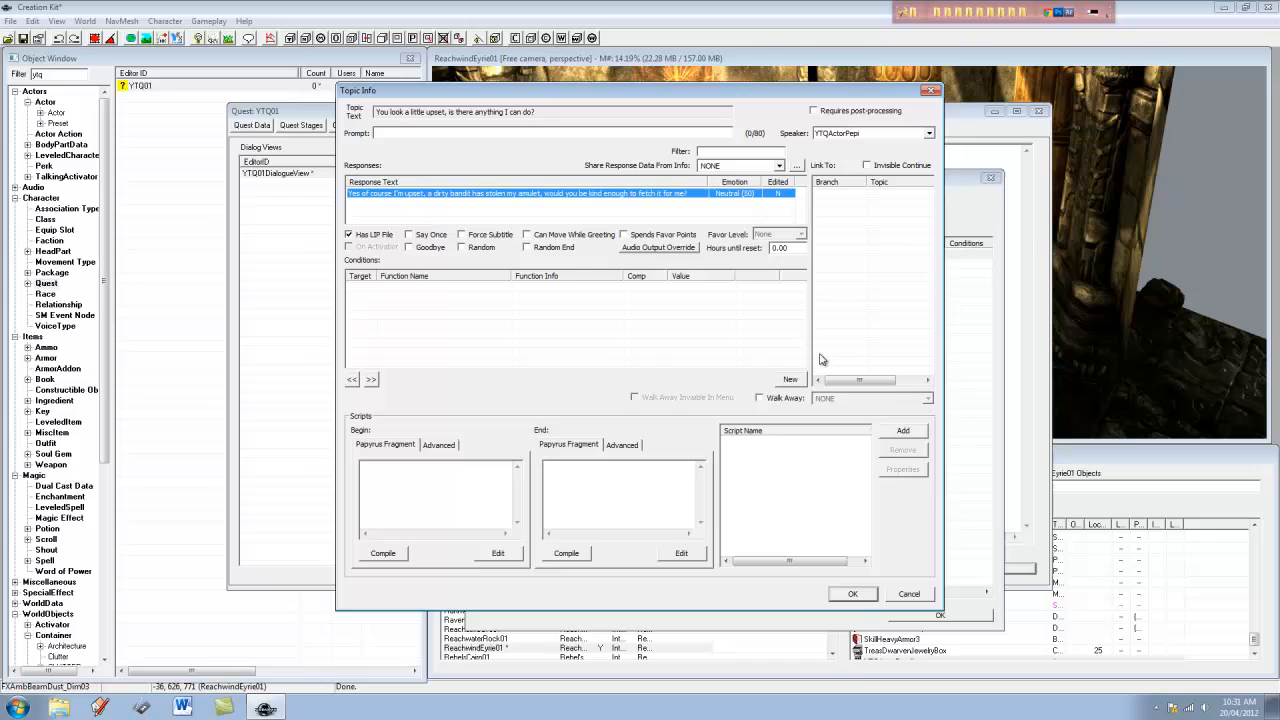
pyautogui.click(854, 594)
# Reopen Pepi's response, widen the Voice Type column to show the full name, and set the emotion type to Sad
pyautogui.doubleClick(603, 258)
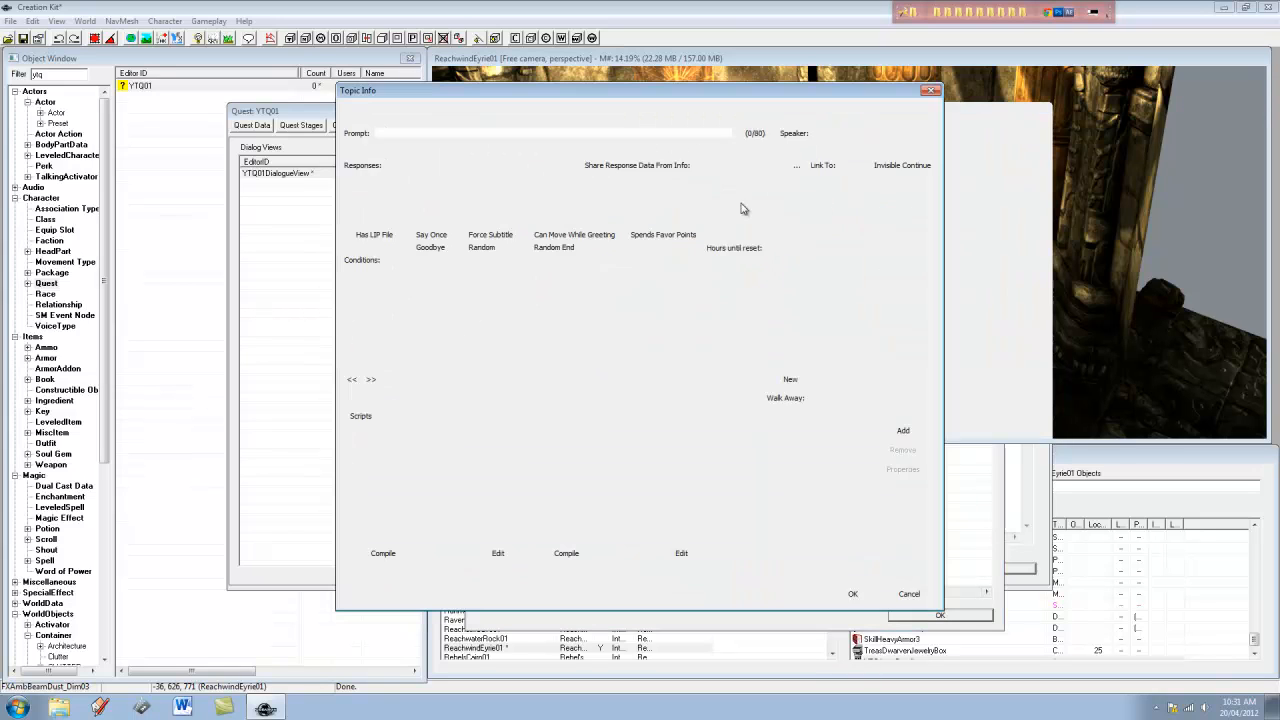
pyautogui.doubleClick(668, 192)
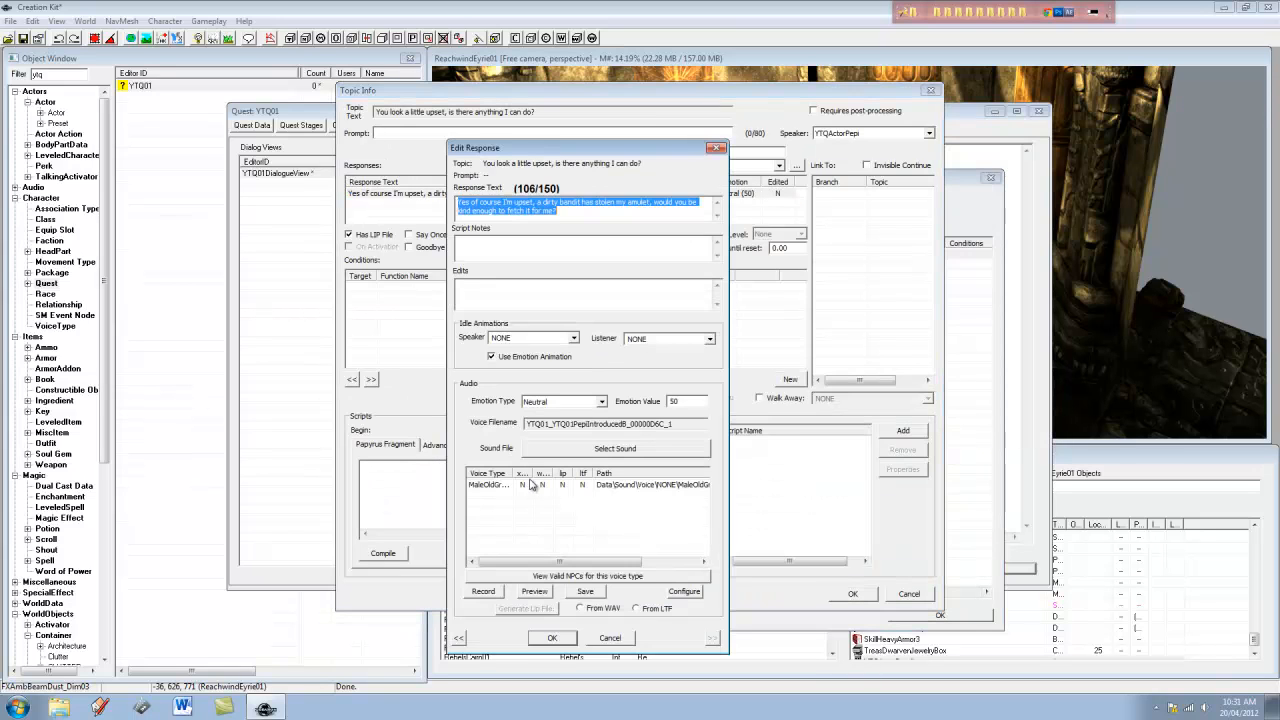
pyautogui.doubleClick(512, 473)
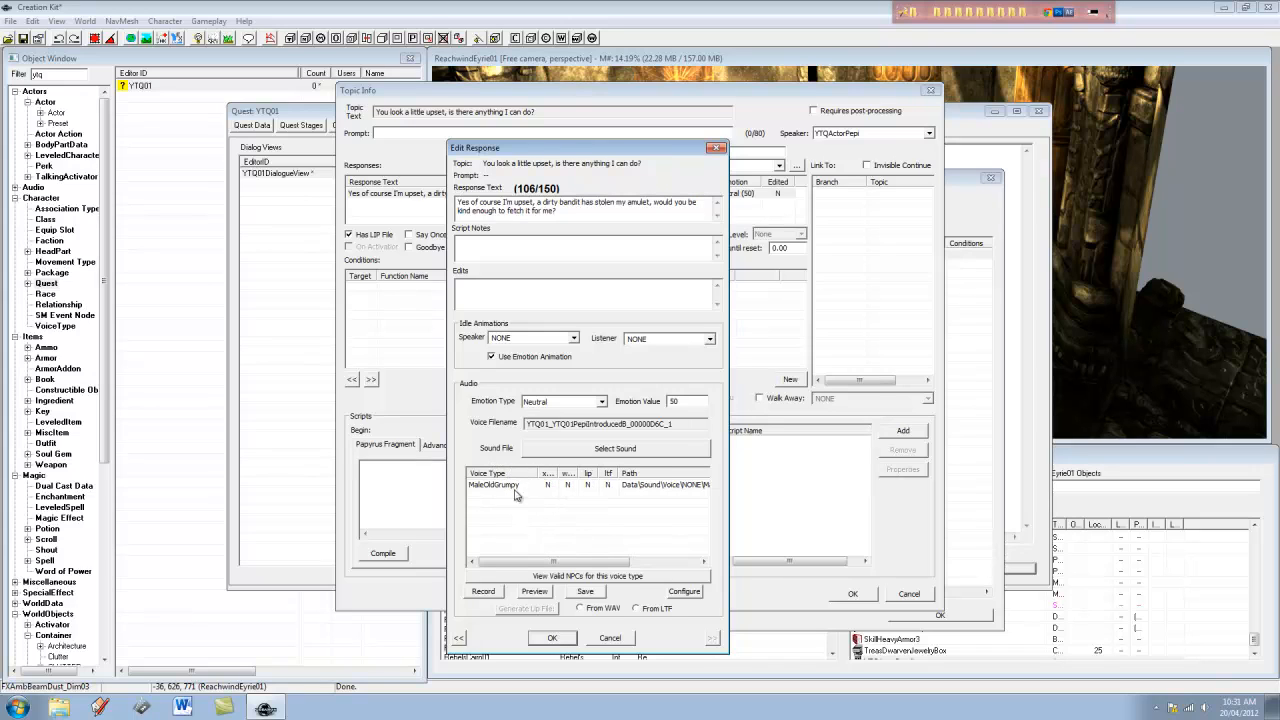
pyautogui.moveTo(537, 474); pyautogui.dragTo(527, 474)
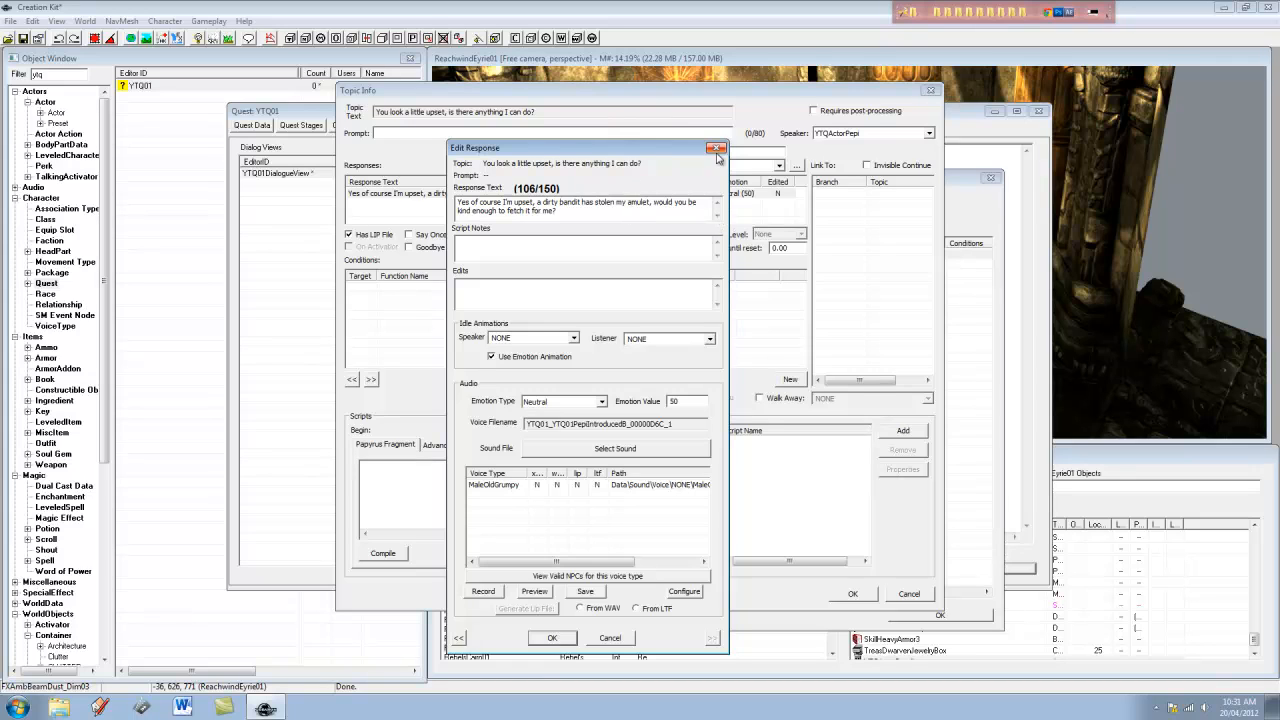
pyautogui.click(650, 486)
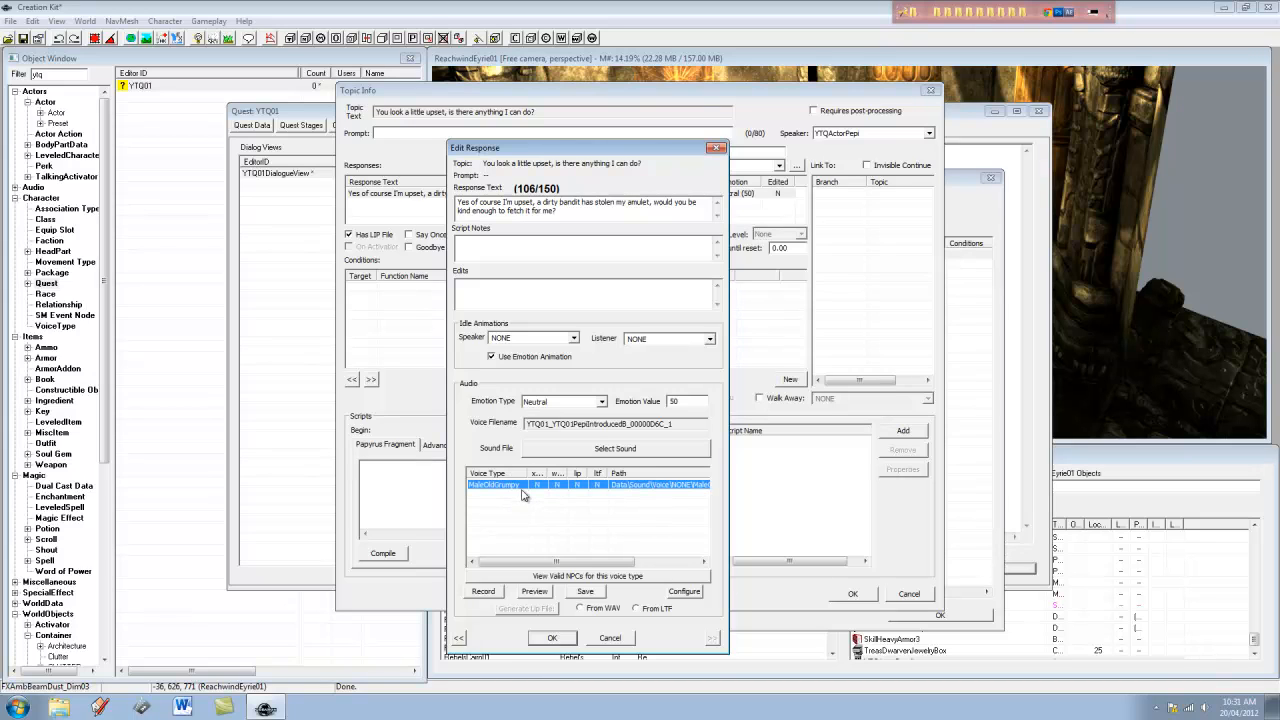
pyautogui.click(600, 403)
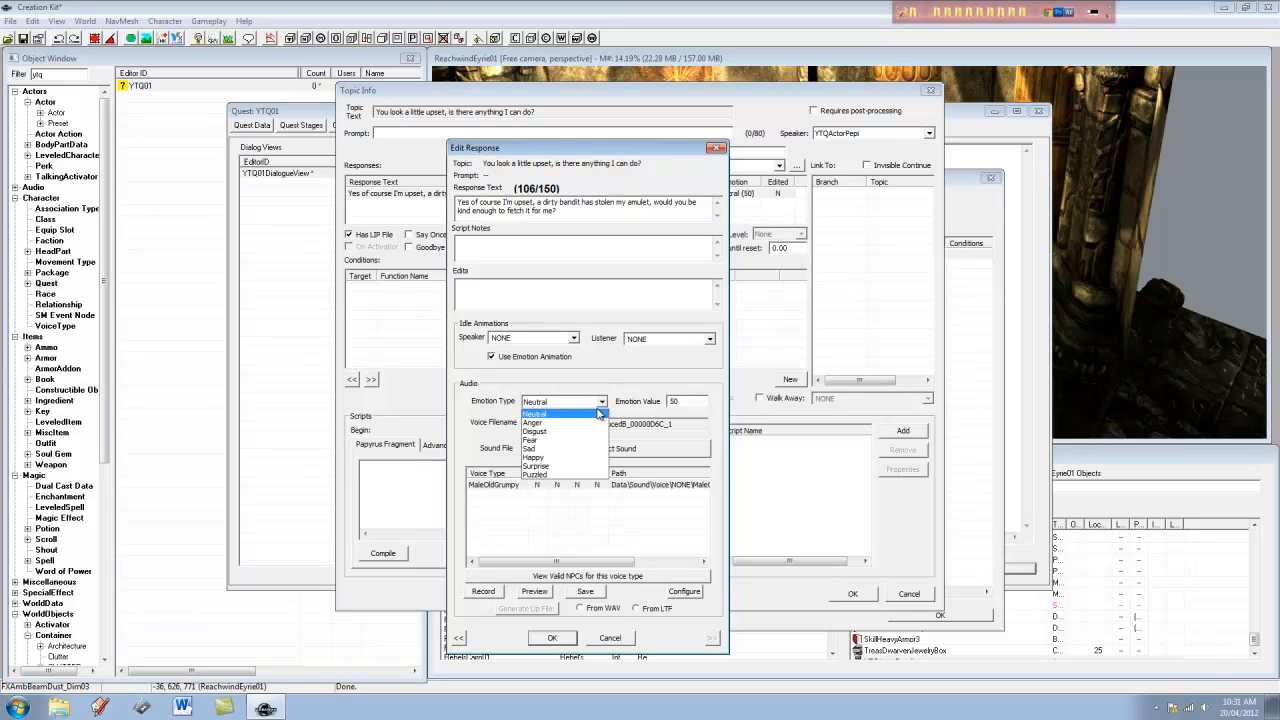
pyautogui.click(550, 450)
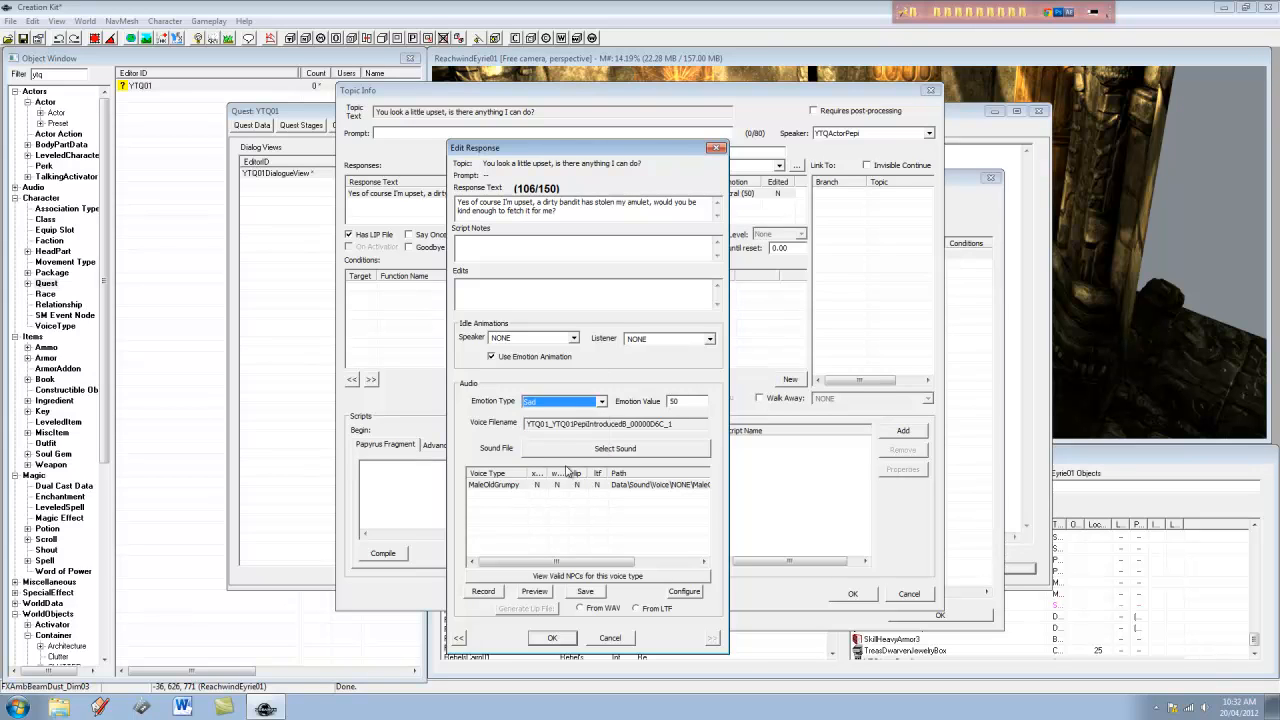
# Record and save the response's voice line for the MaleOldGrumpy voice type, and enable Force Subtitle on the topic info
pyautogui.click(506, 486)
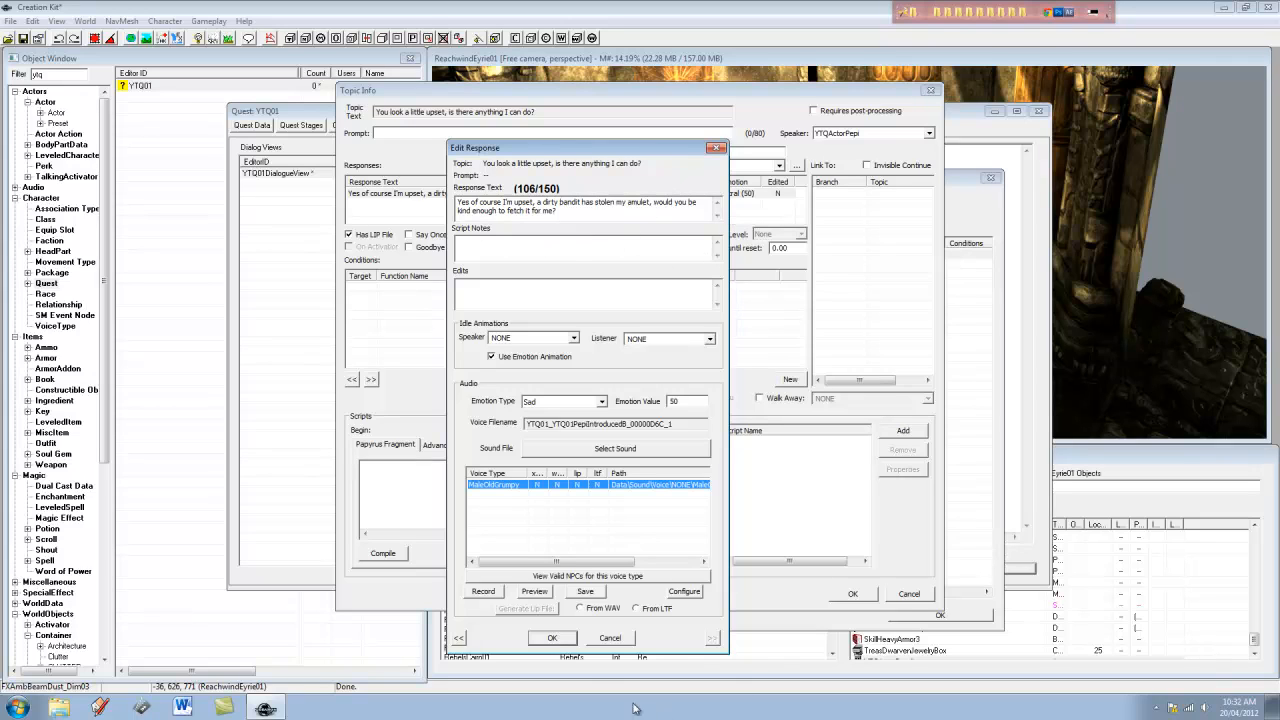
pyautogui.click(490, 592)
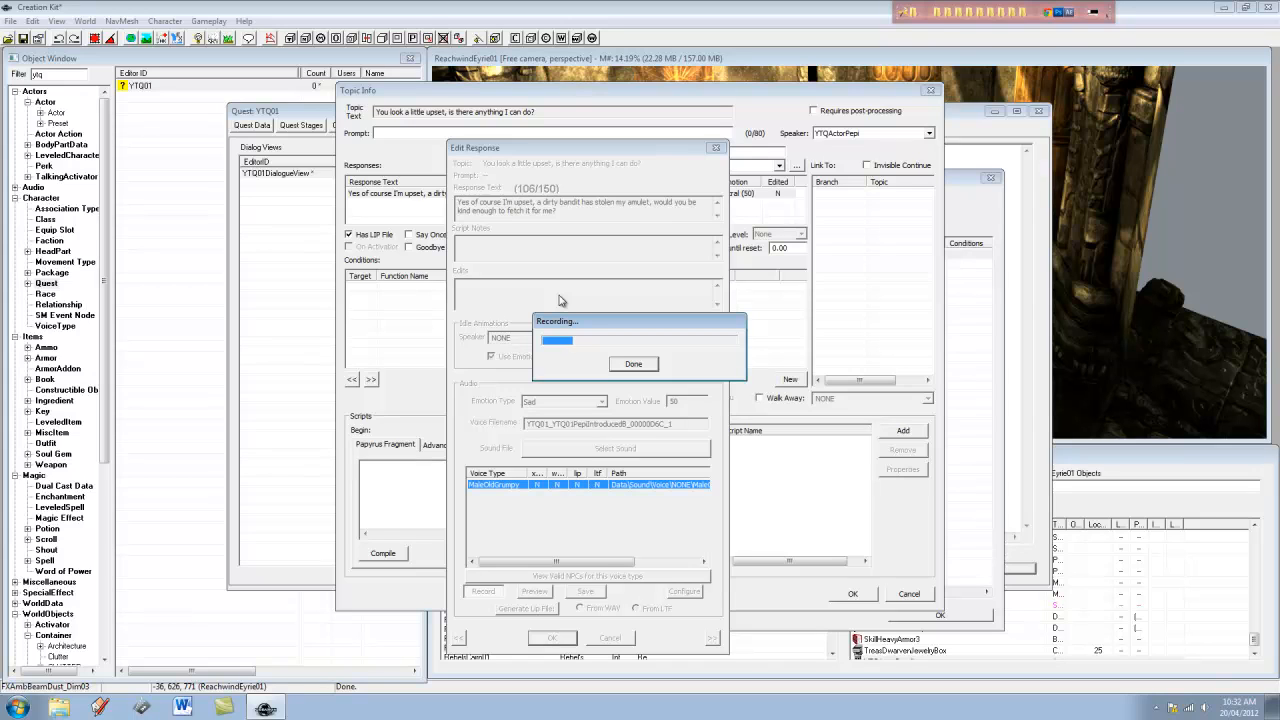
pyautogui.click(630, 365)
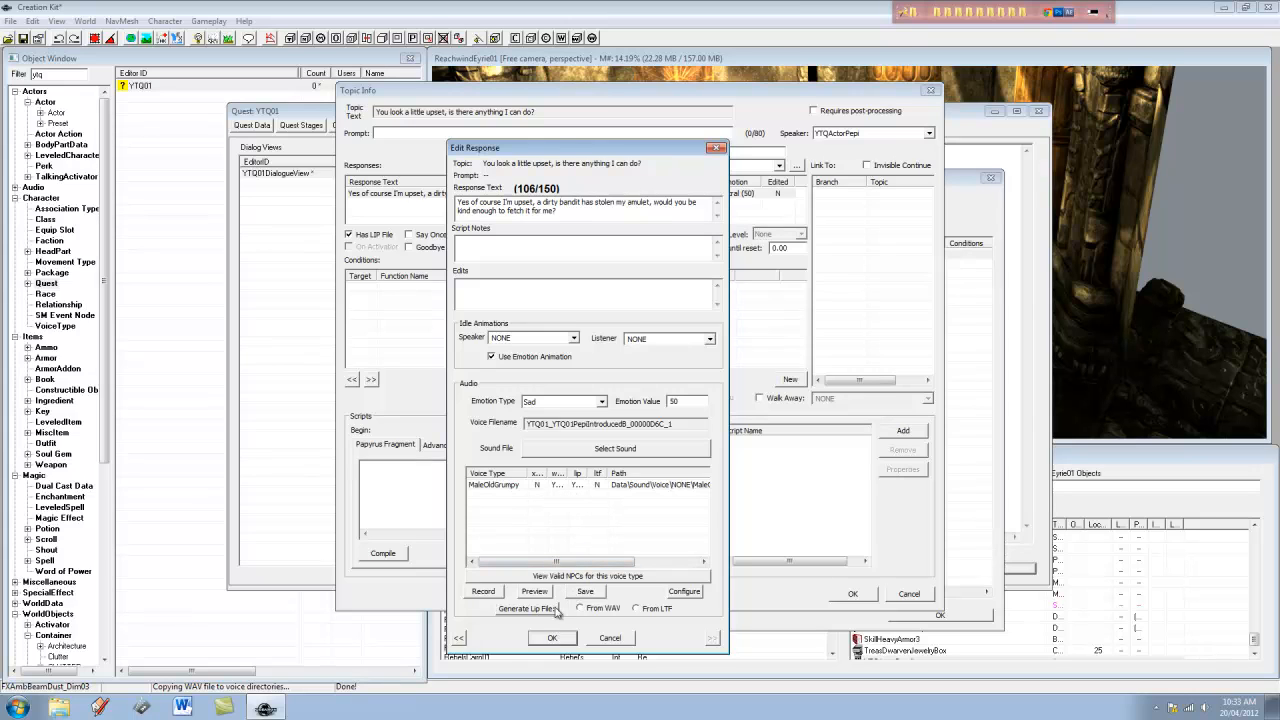
pyautogui.click(553, 639)
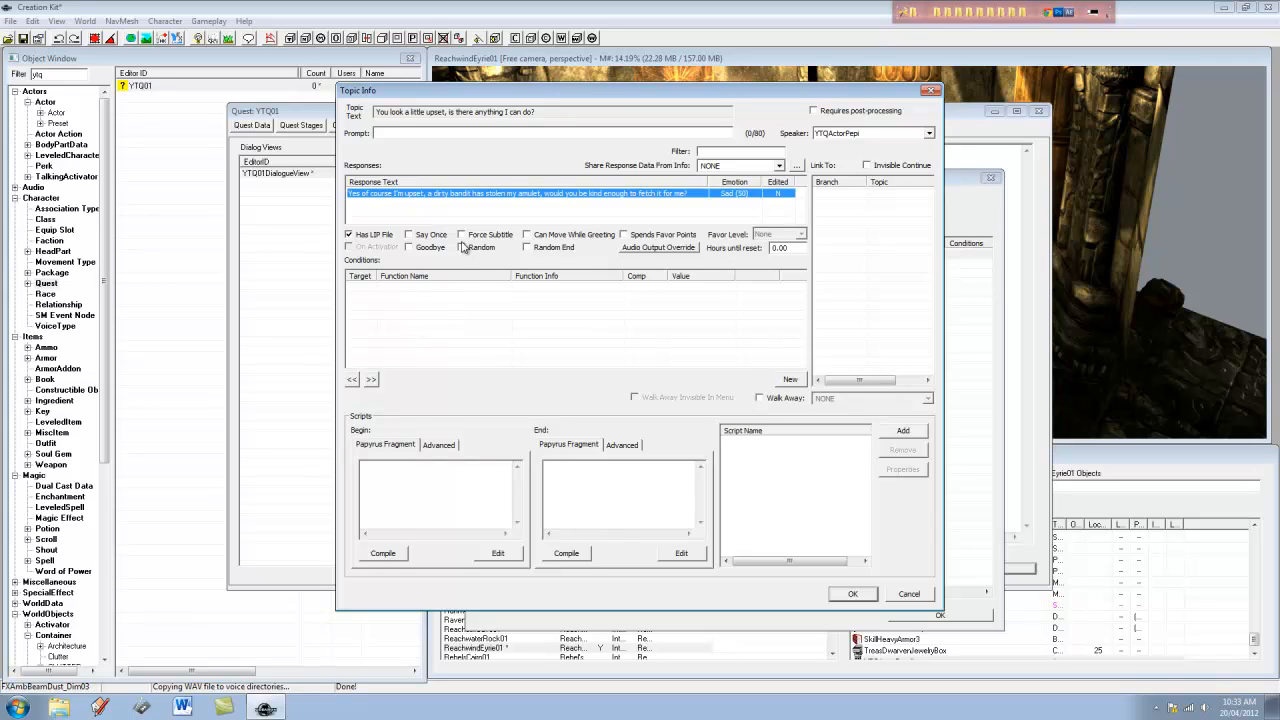
pyautogui.click(462, 236)
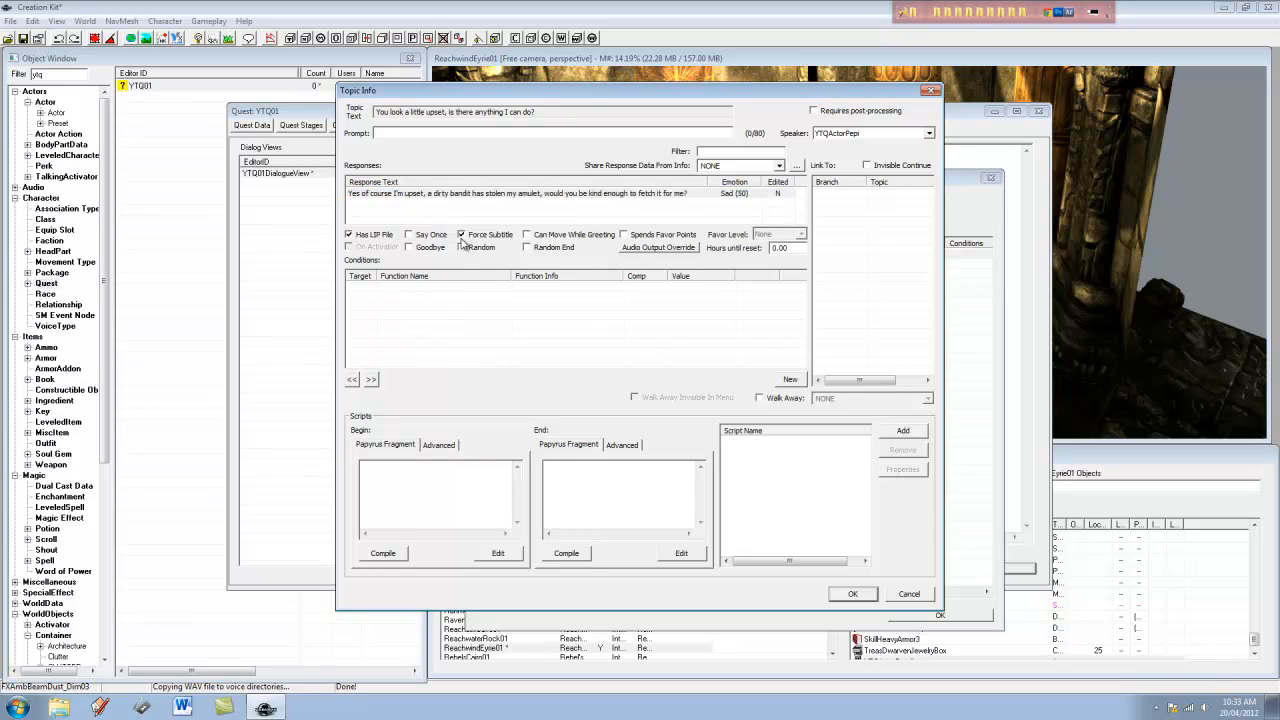
pyautogui.rightClick(420, 314)
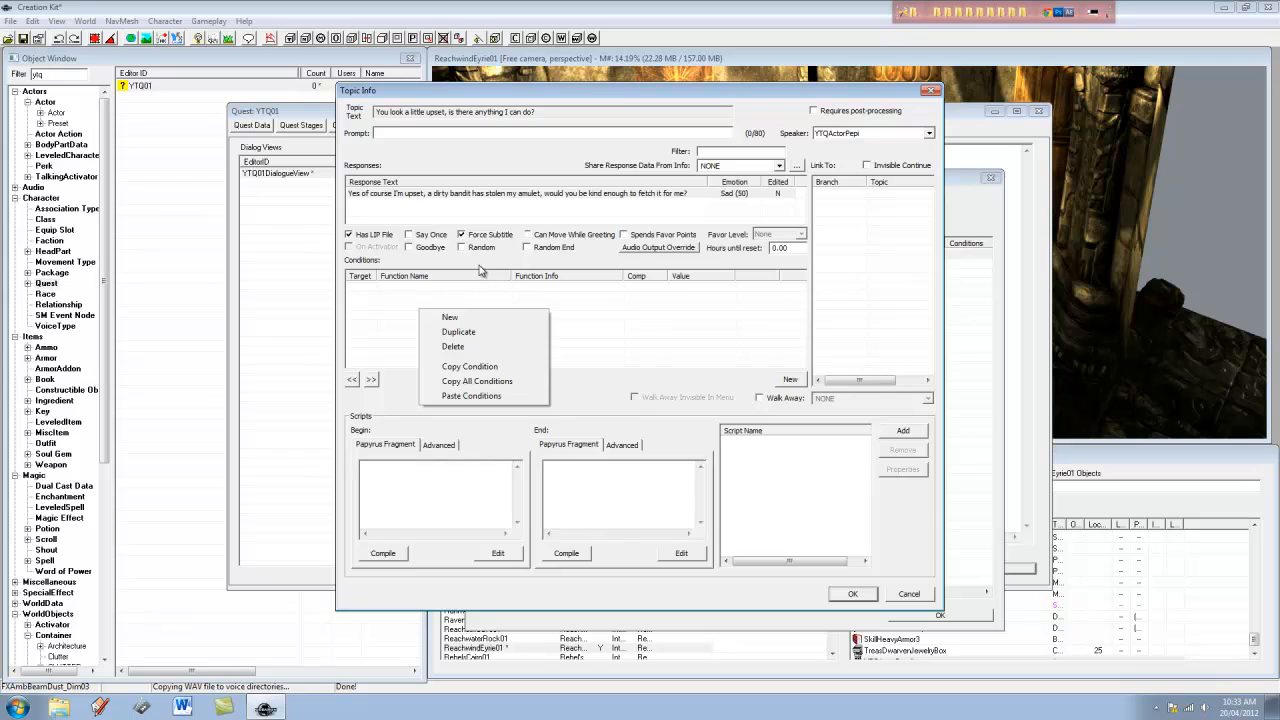
pyautogui.click(396, 309)
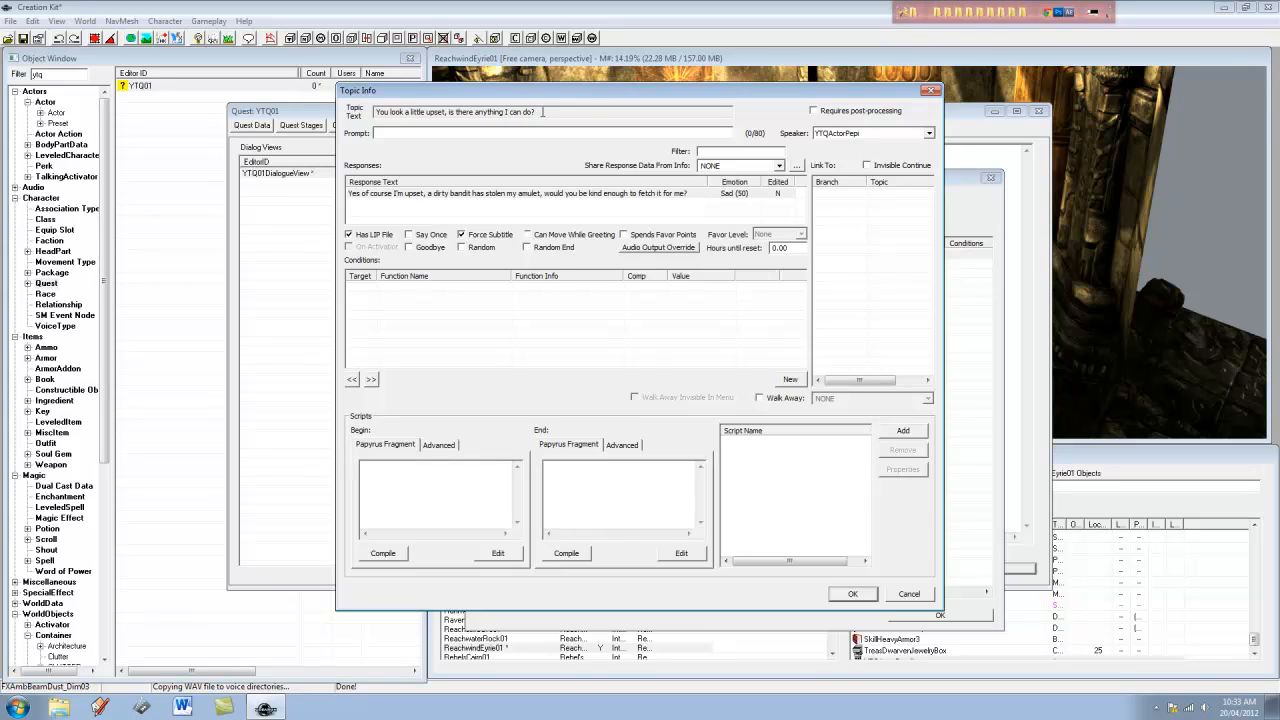
pyautogui.moveTo(543, 112); pyautogui.dragTo(358, 113)
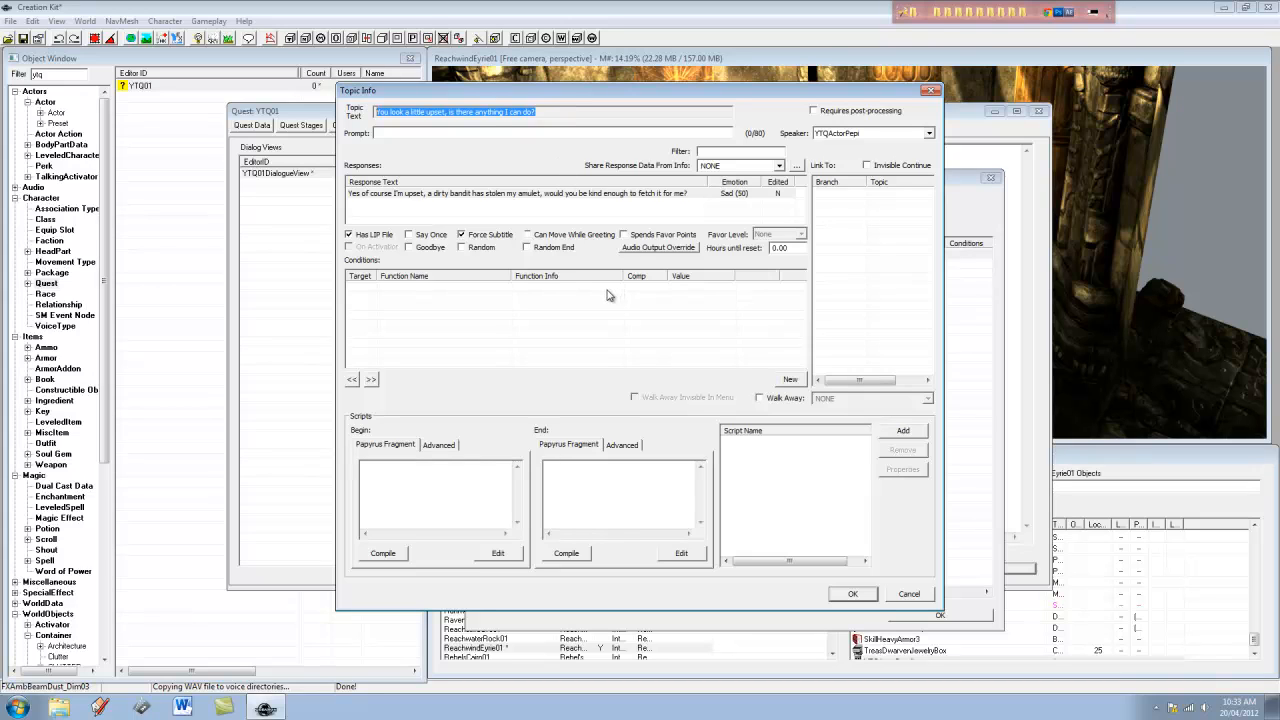
# Add a GetIsID condition to the topic info requiring the actor YTQActorPepi to equal 1
pyautogui.rightClick(421, 299)
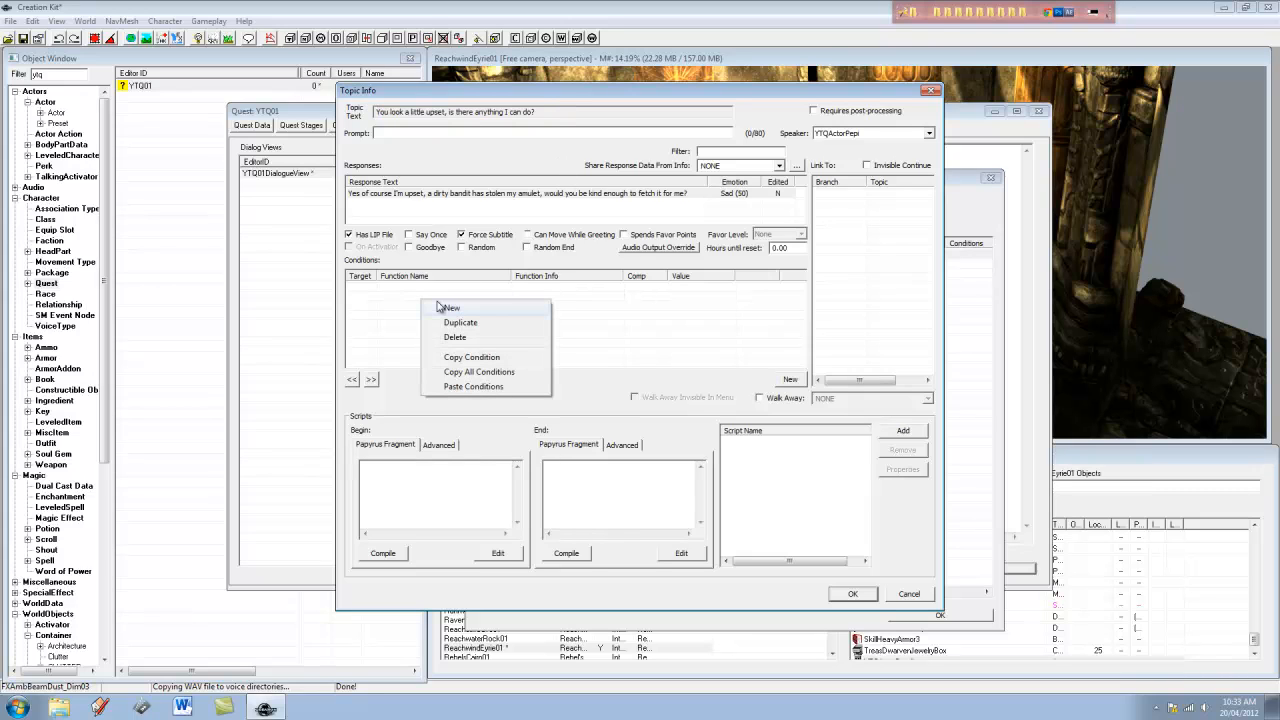
pyautogui.click(437, 304)
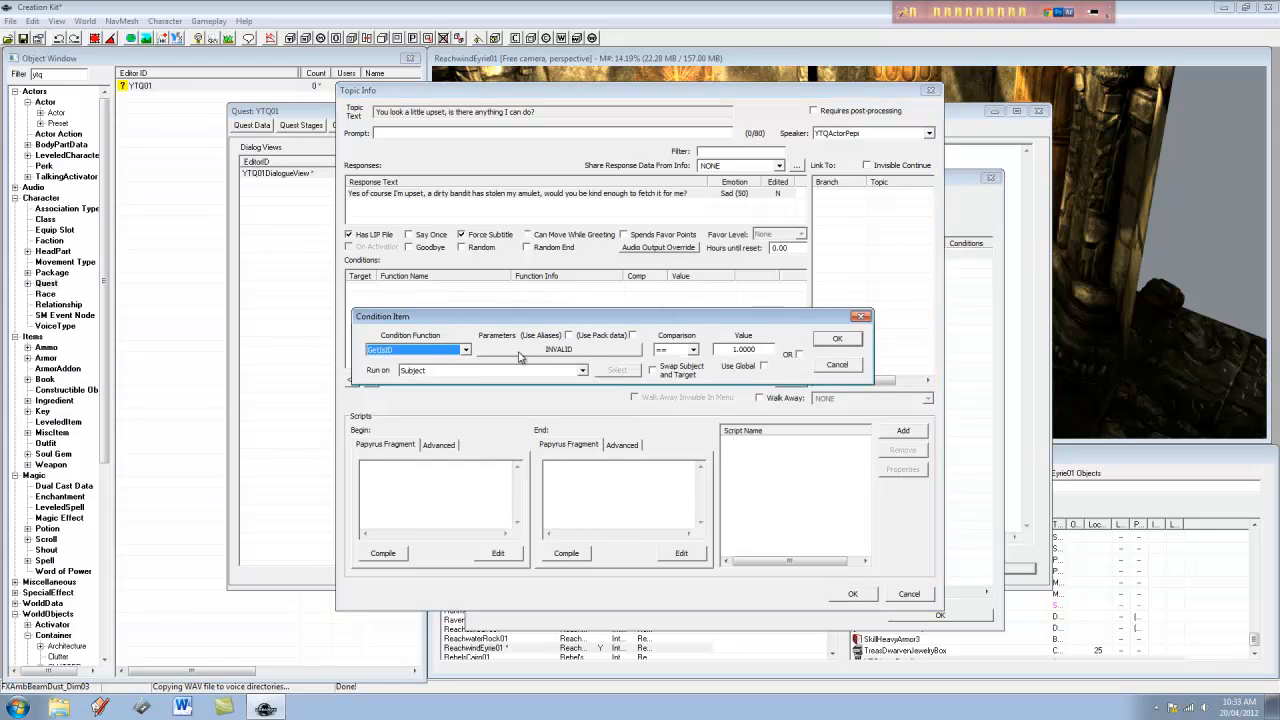
pyautogui.click(438, 353)
pyautogui.click(438, 353)
pyautogui.click(583, 349)
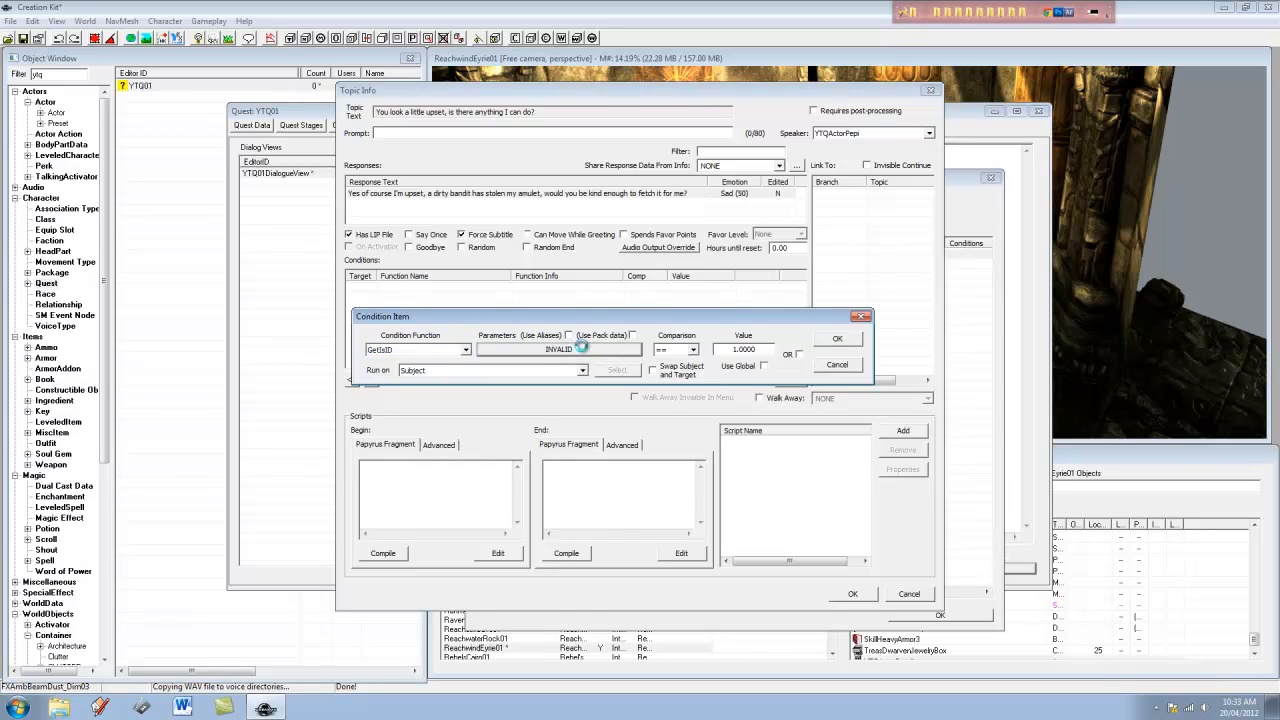
pyautogui.click(510, 395)
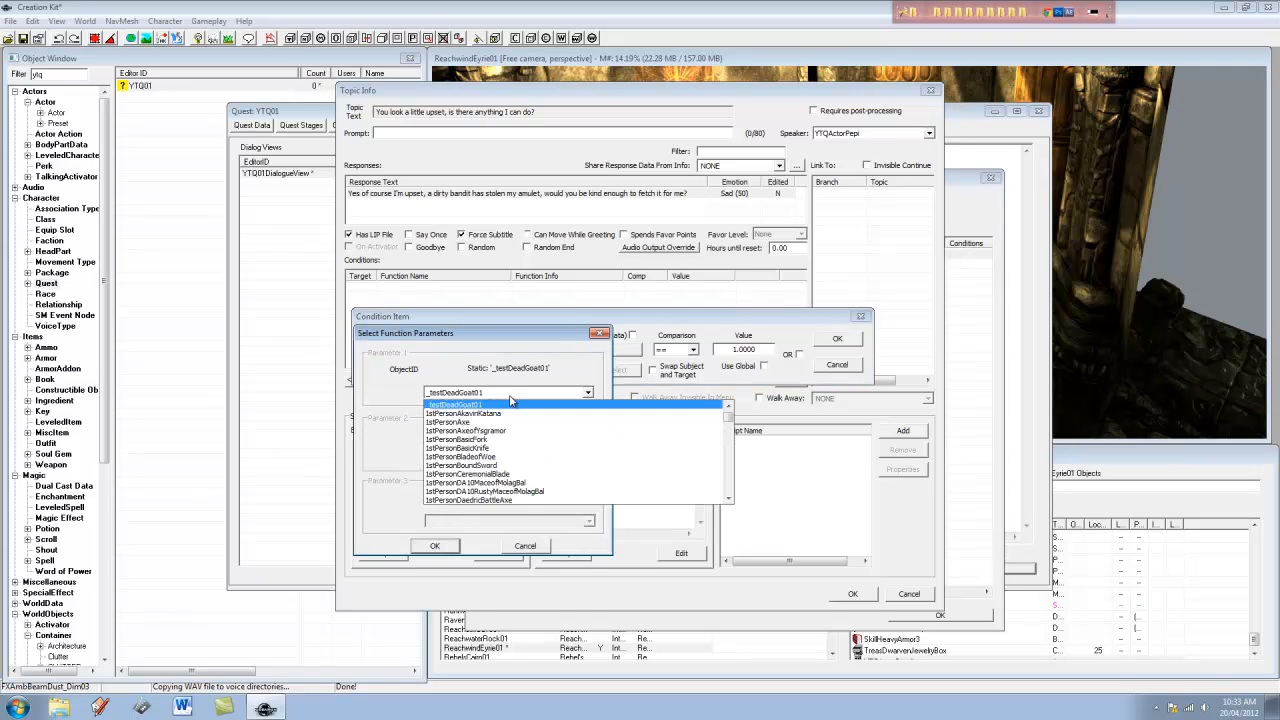
pyautogui.write('ytq')
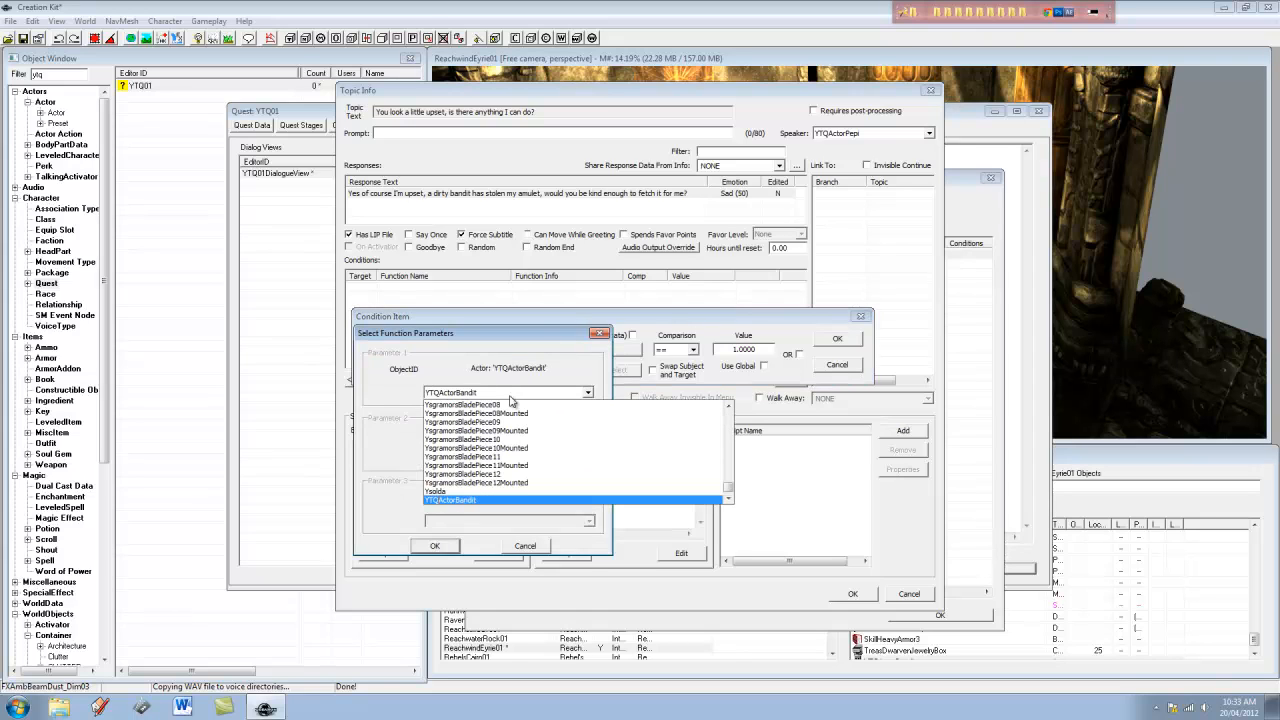
pyautogui.press('Down')
pyautogui.press('Return')
pyautogui.click(450, 549)
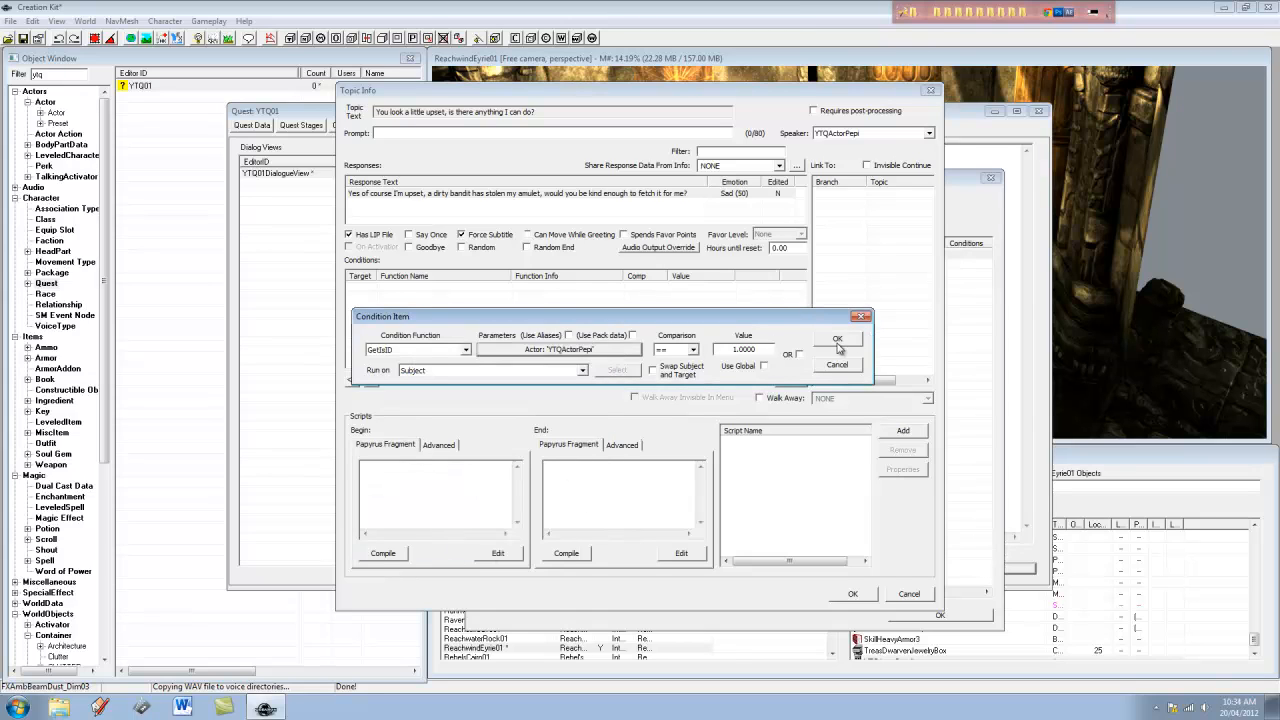
pyautogui.click(840, 339)
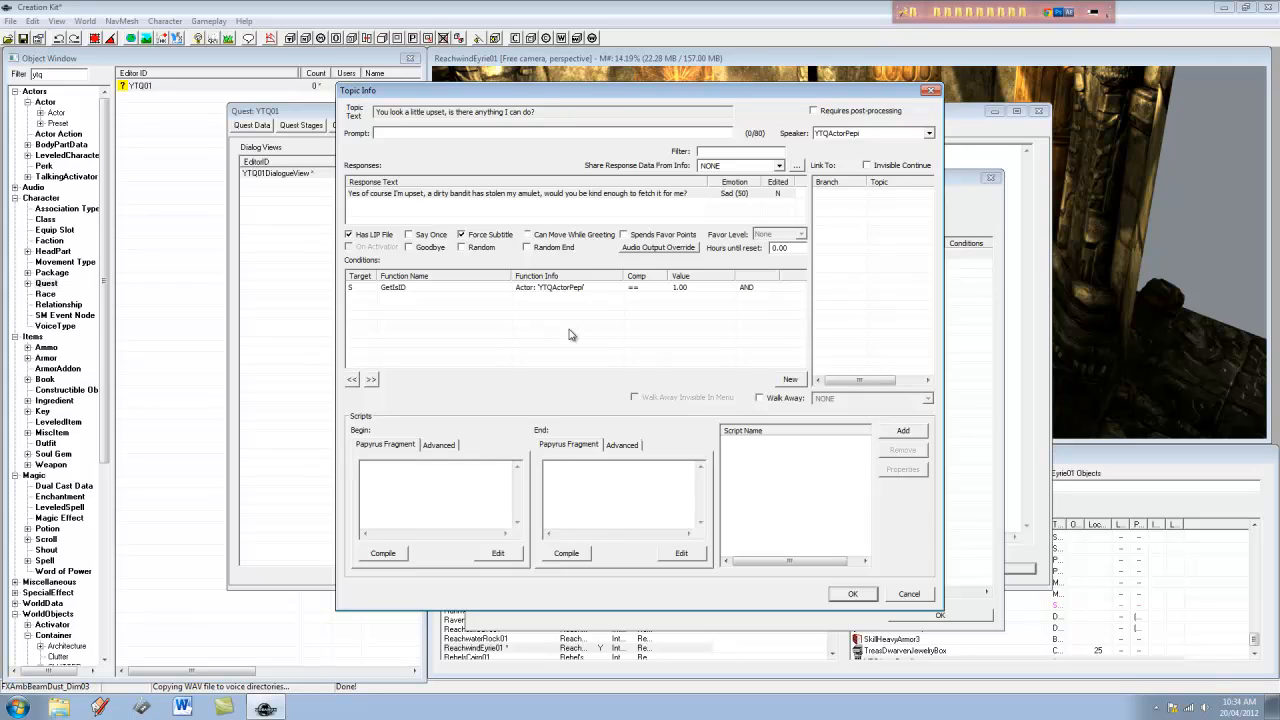
# Start a second condition on the topic info and set its condition function to GetStage
pyautogui.rightClick(453, 327)
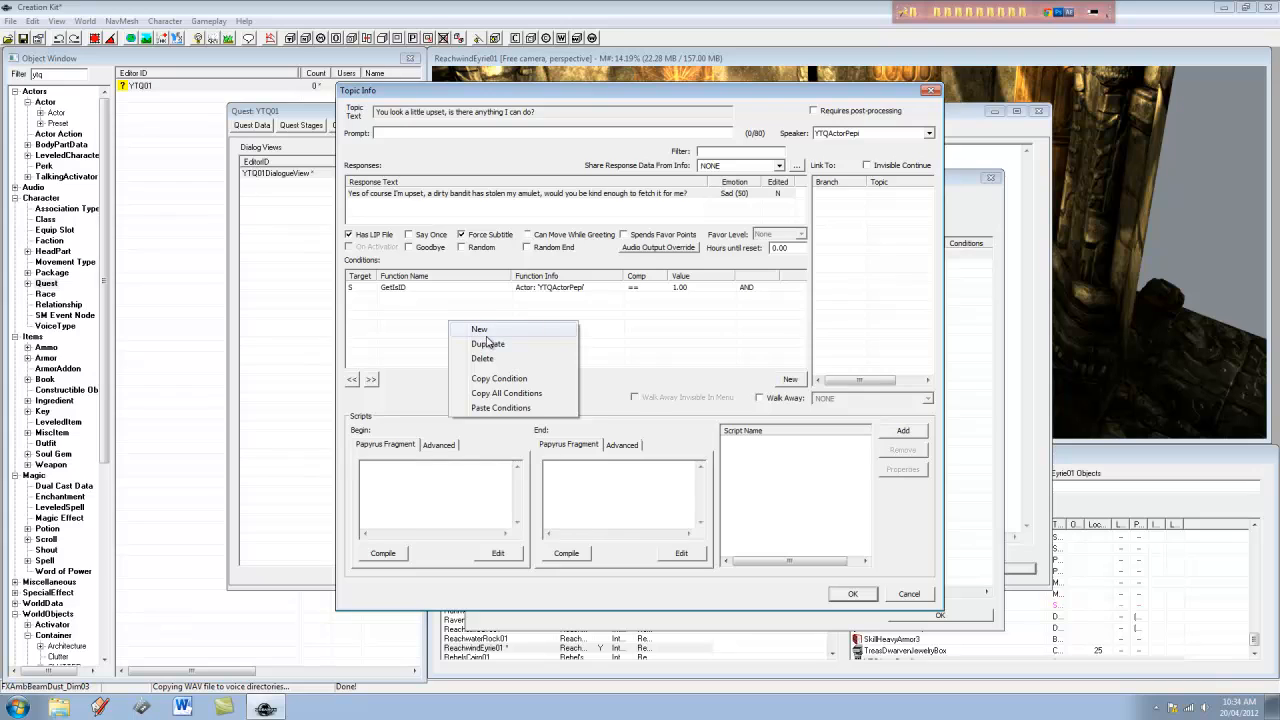
pyautogui.click(481, 331)
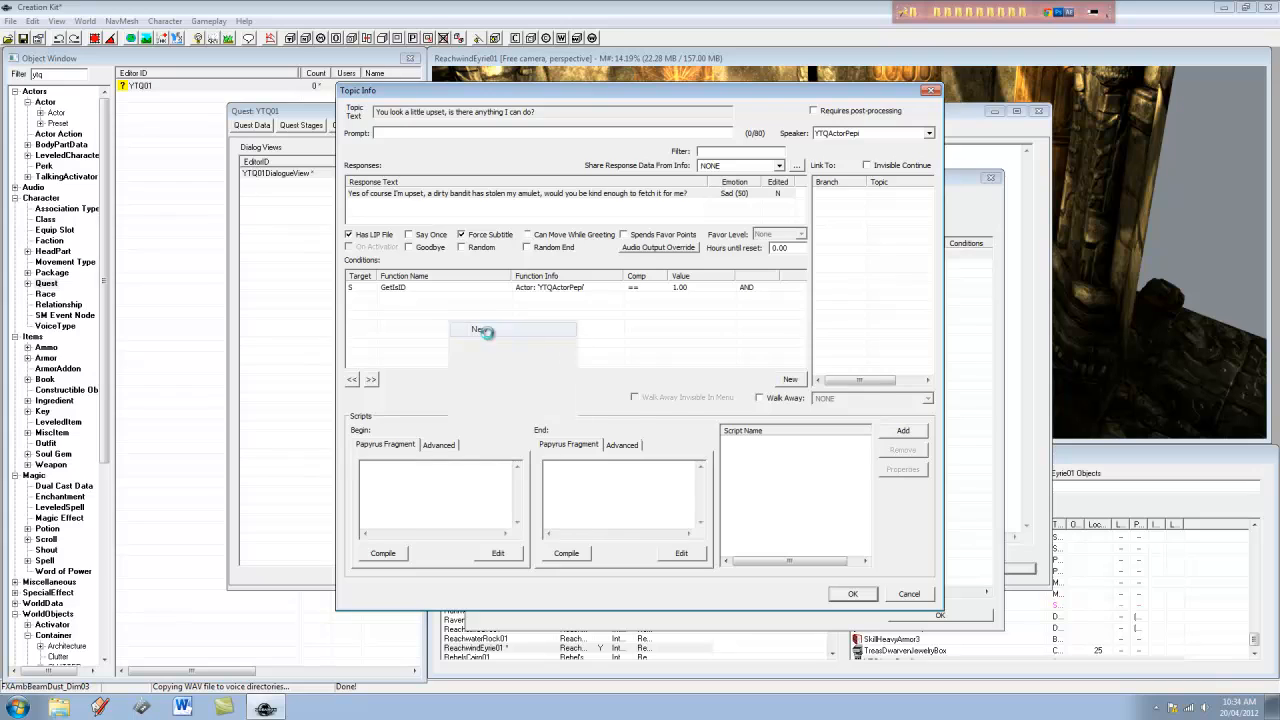
pyautogui.click(414, 290)
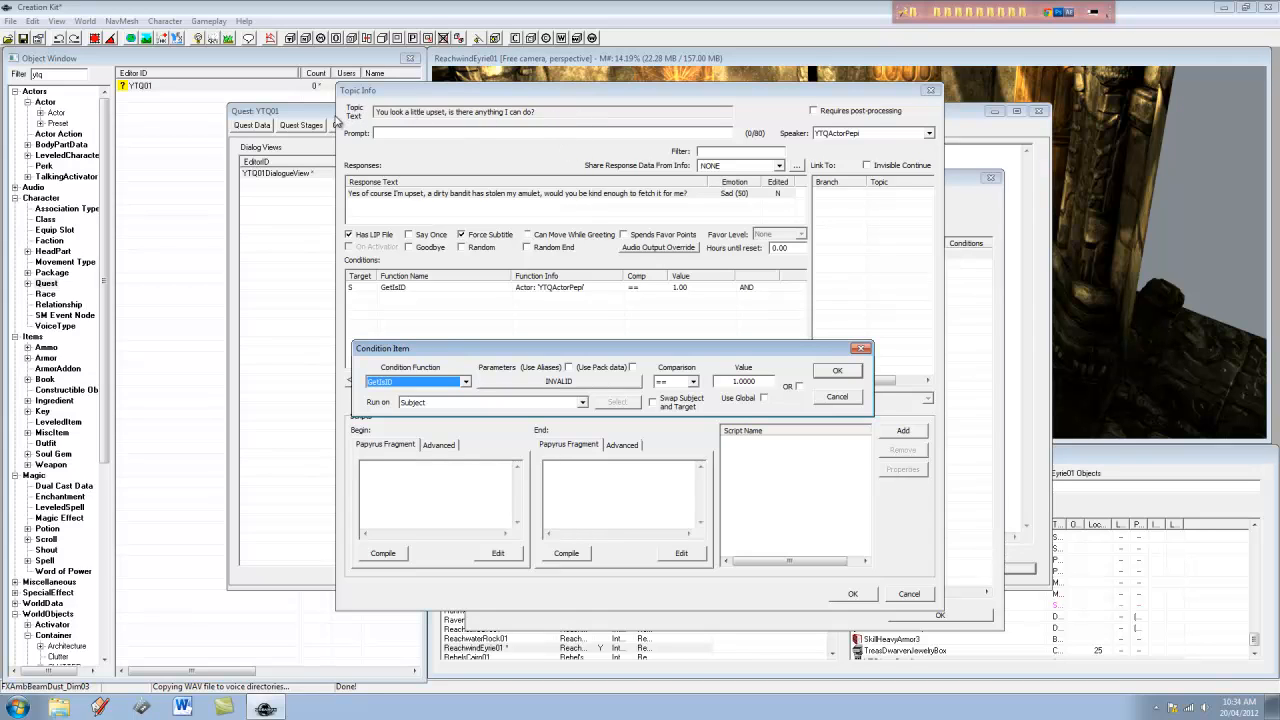
pyautogui.click(450, 385)
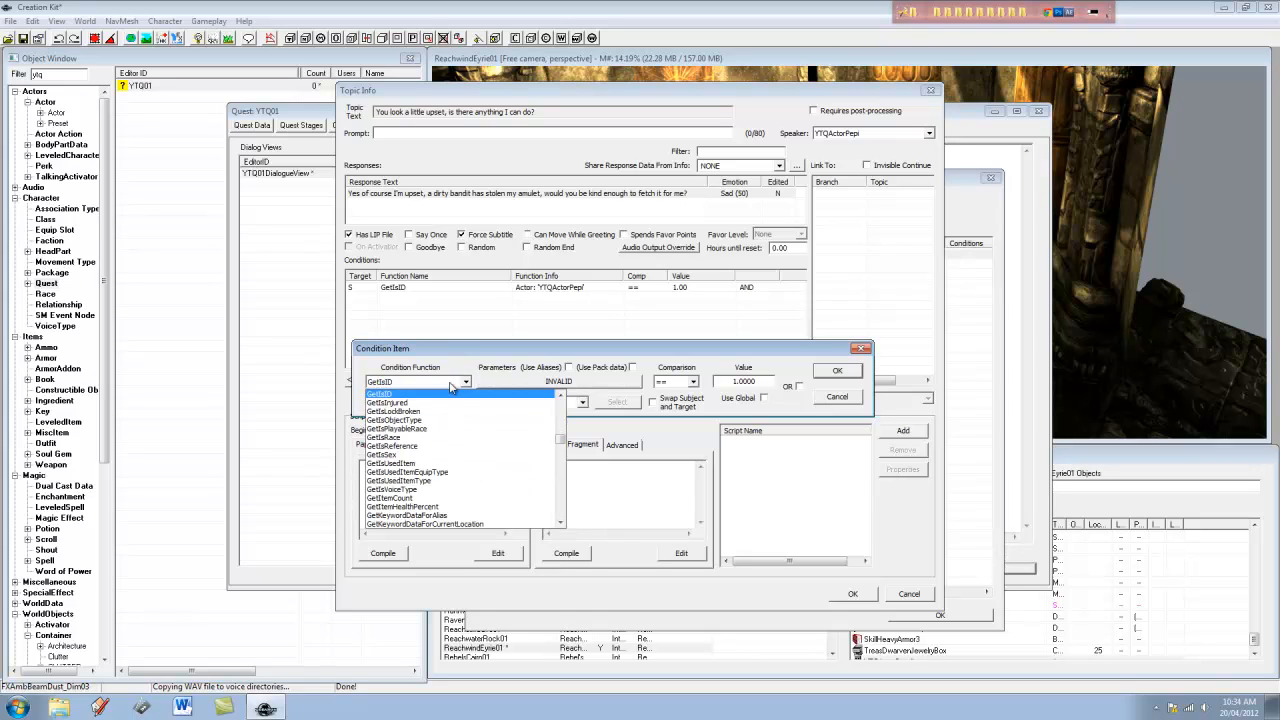
pyautogui.click(450, 385)
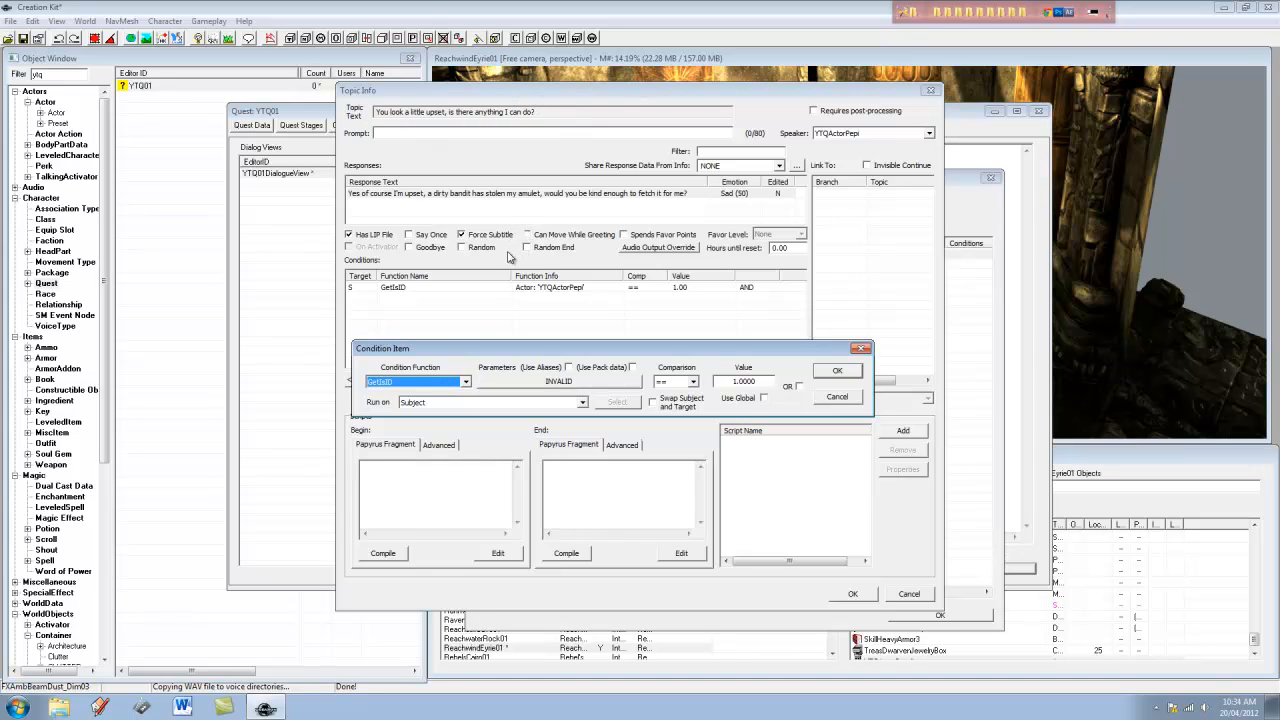
pyautogui.click(420, 382)
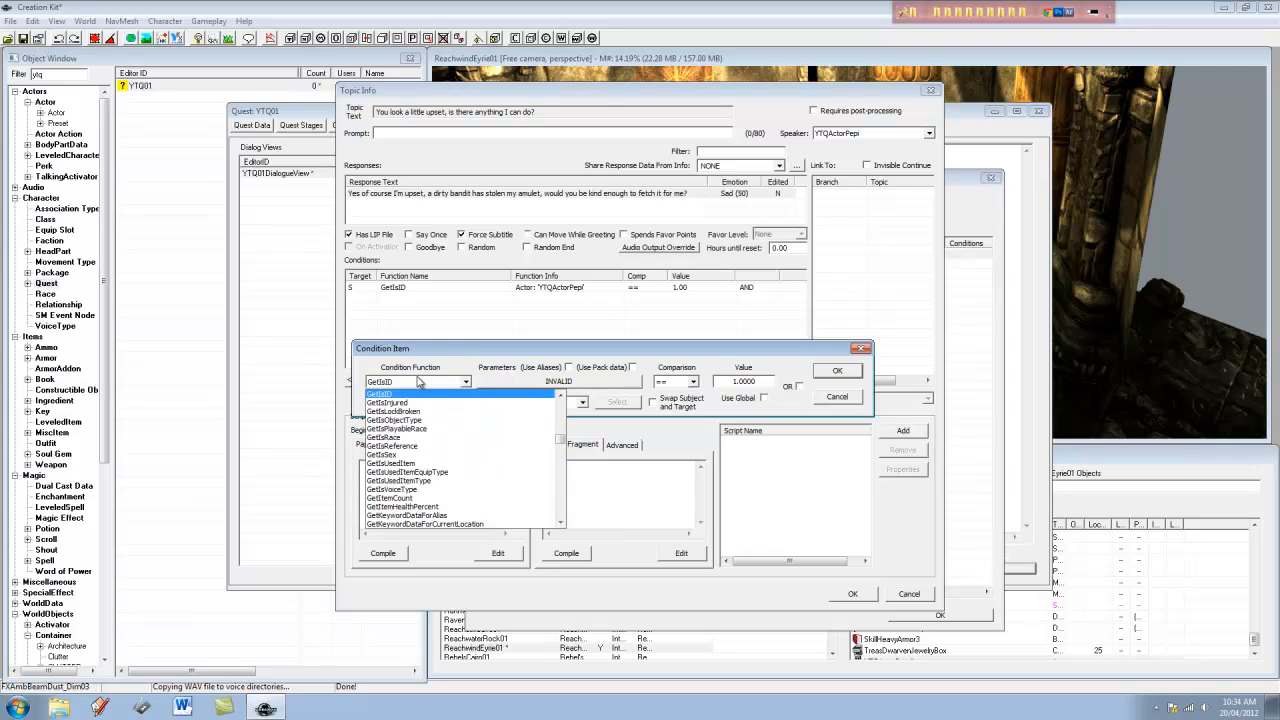
pyautogui.write('gets')
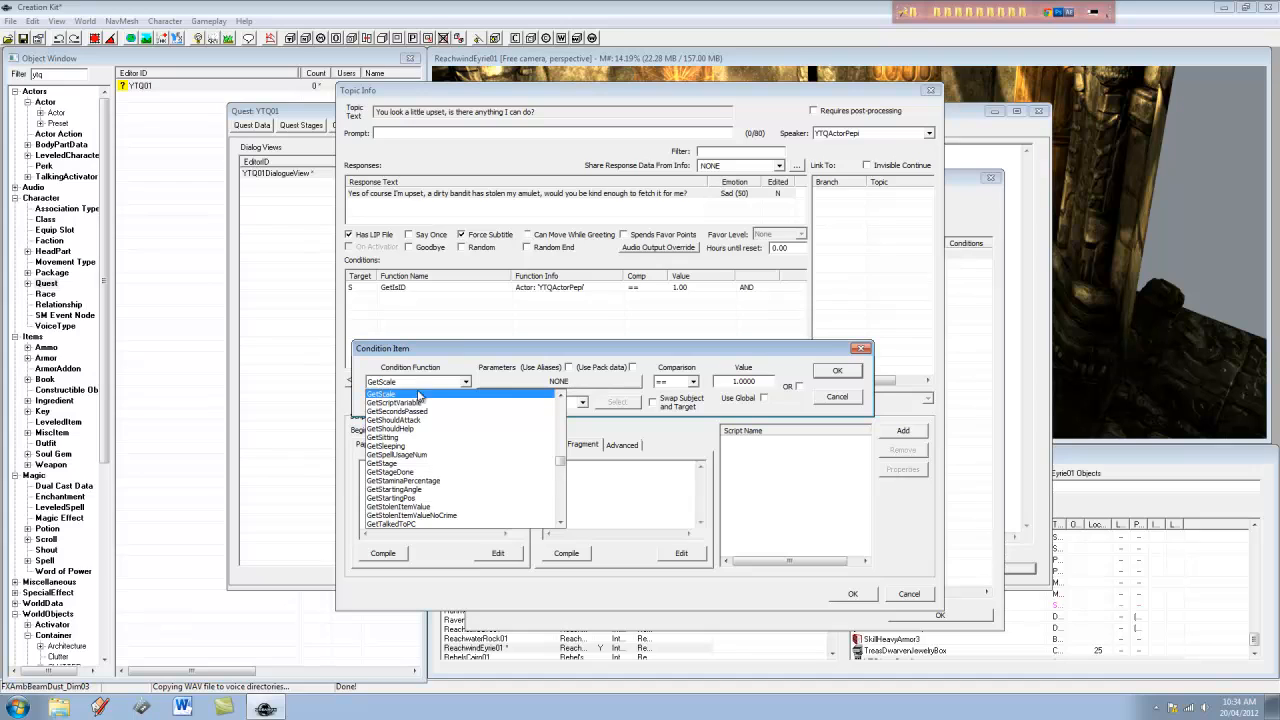
pyautogui.click(418, 464)
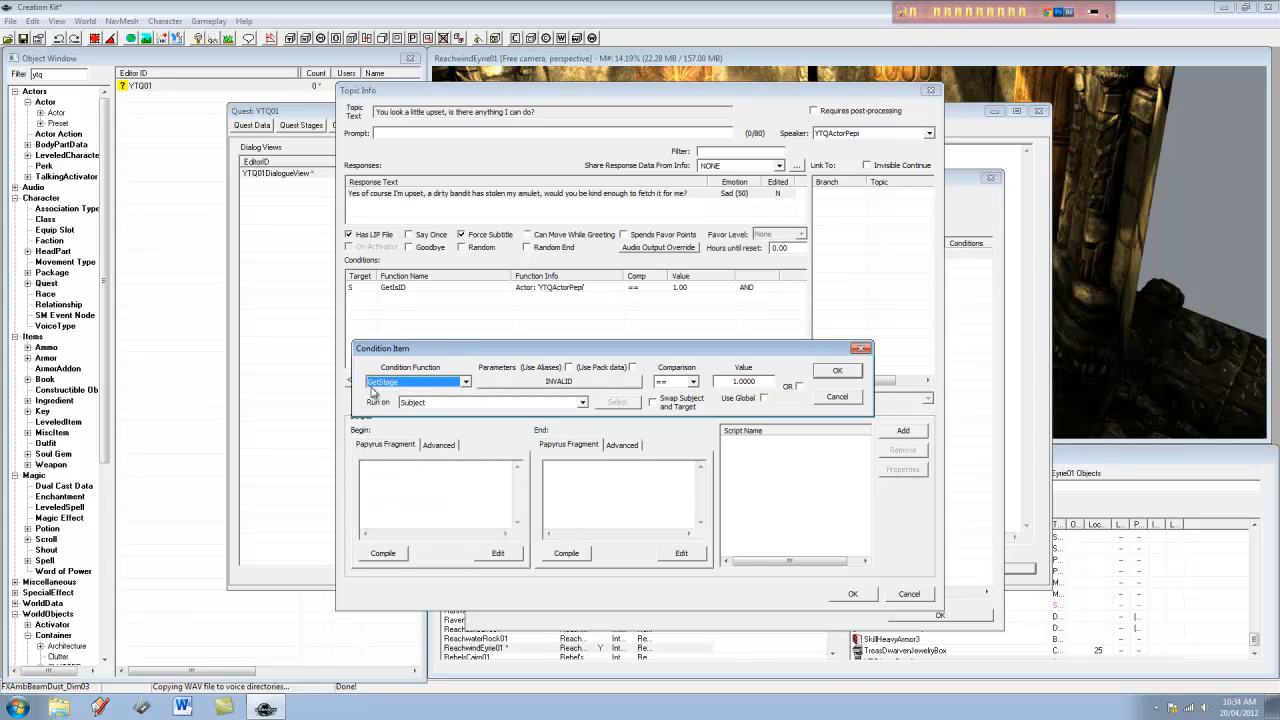
# Set the quest parameter of the GetStage condition to YTQ01
pyautogui.click(524, 386)
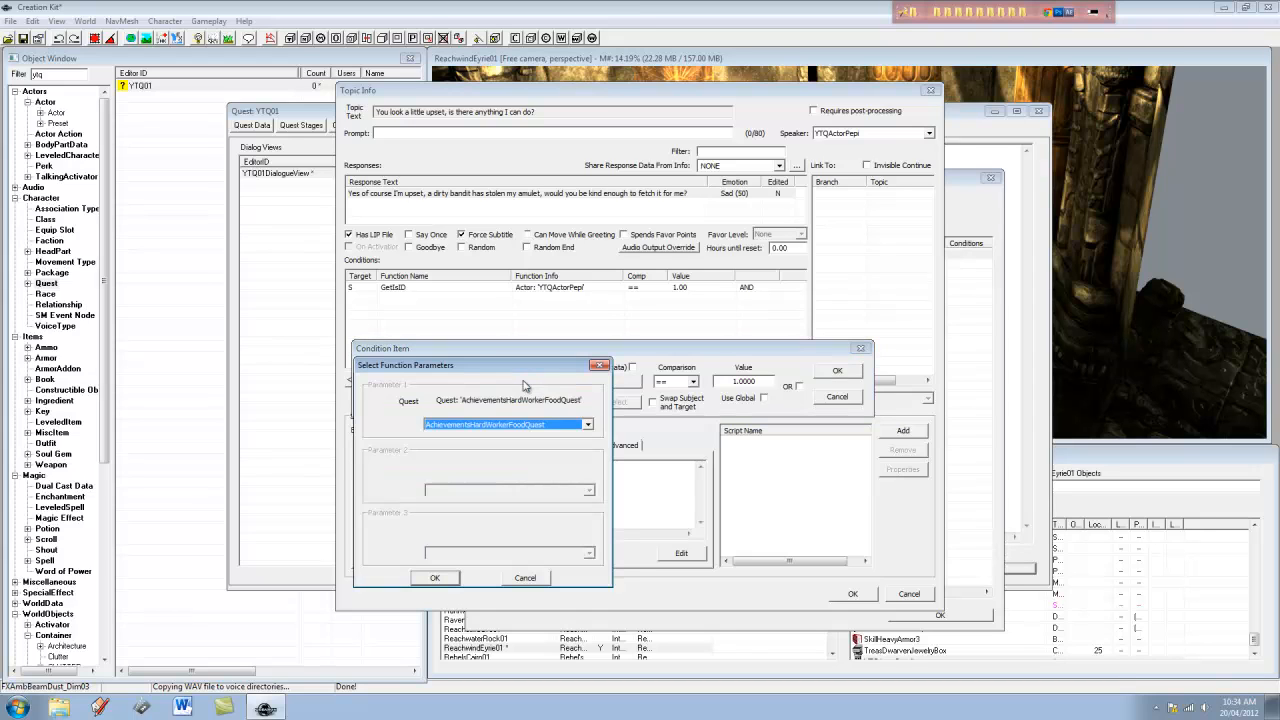
pyautogui.click(529, 426)
pyautogui.press('y')
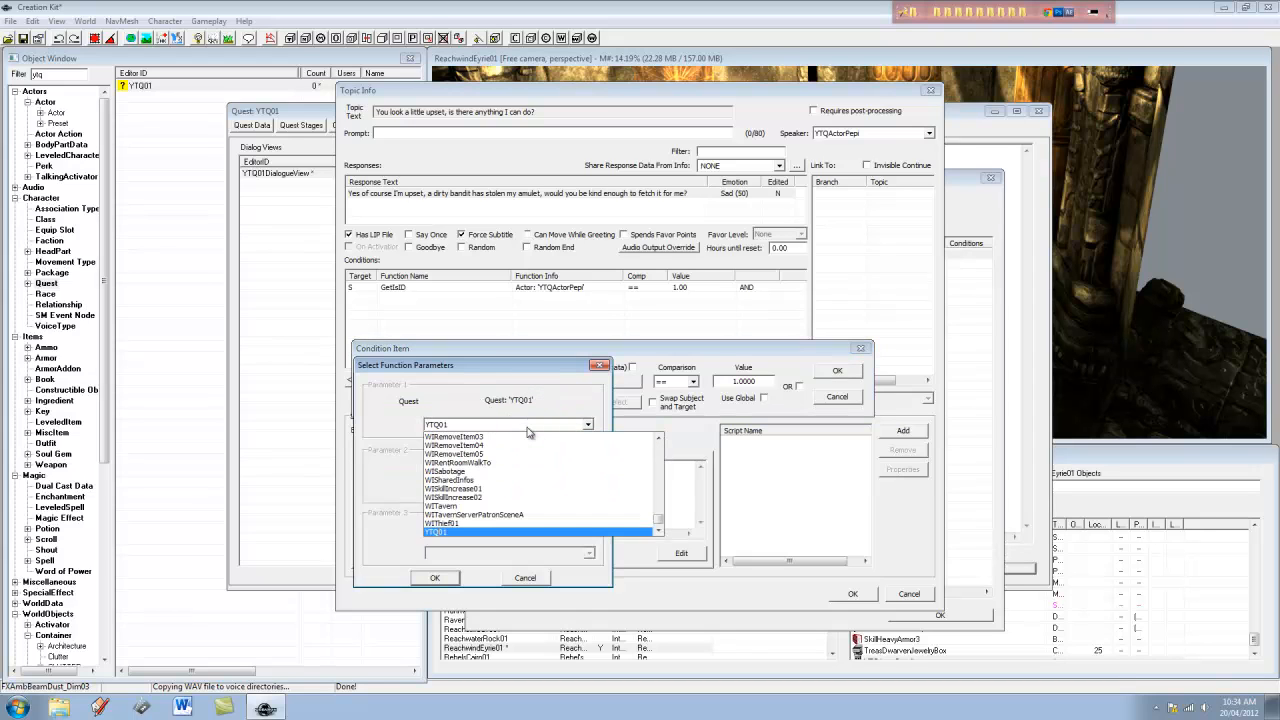
pyautogui.click(465, 533)
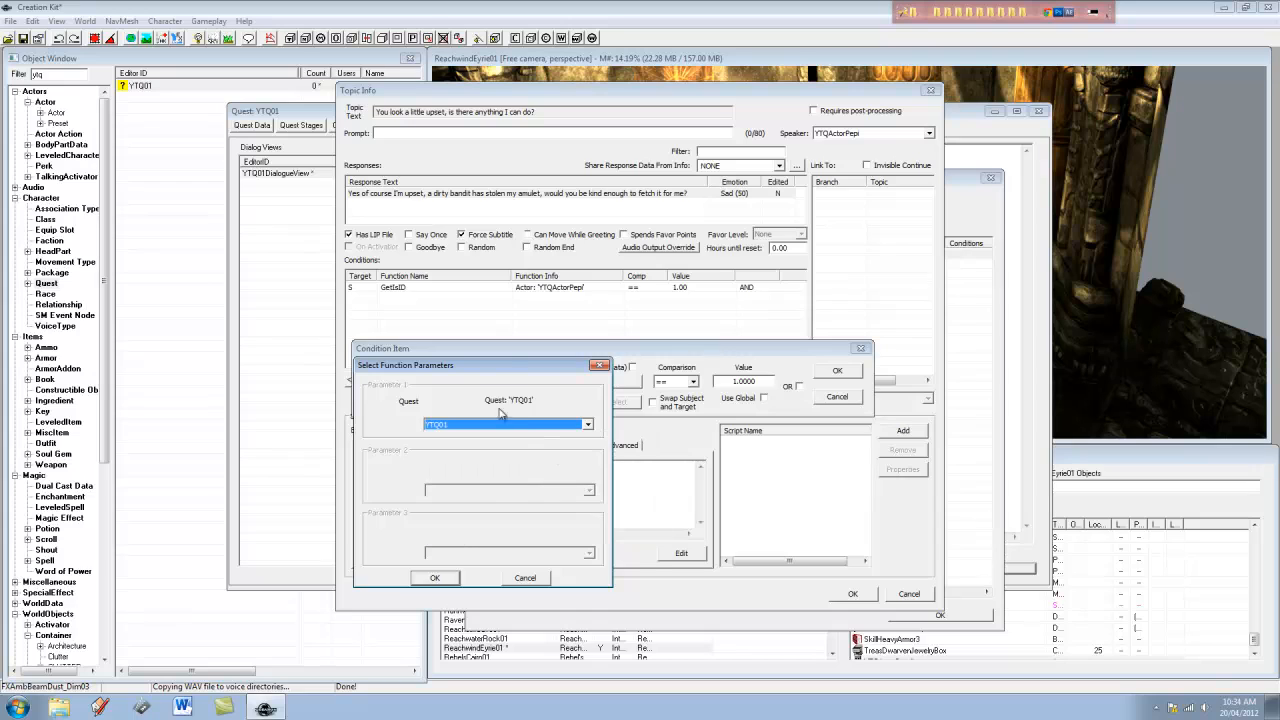
pyautogui.click(446, 579)
# Set the GetStage comparison to less than (<) with a value of 10, and save the condition
pyautogui.click(768, 383)
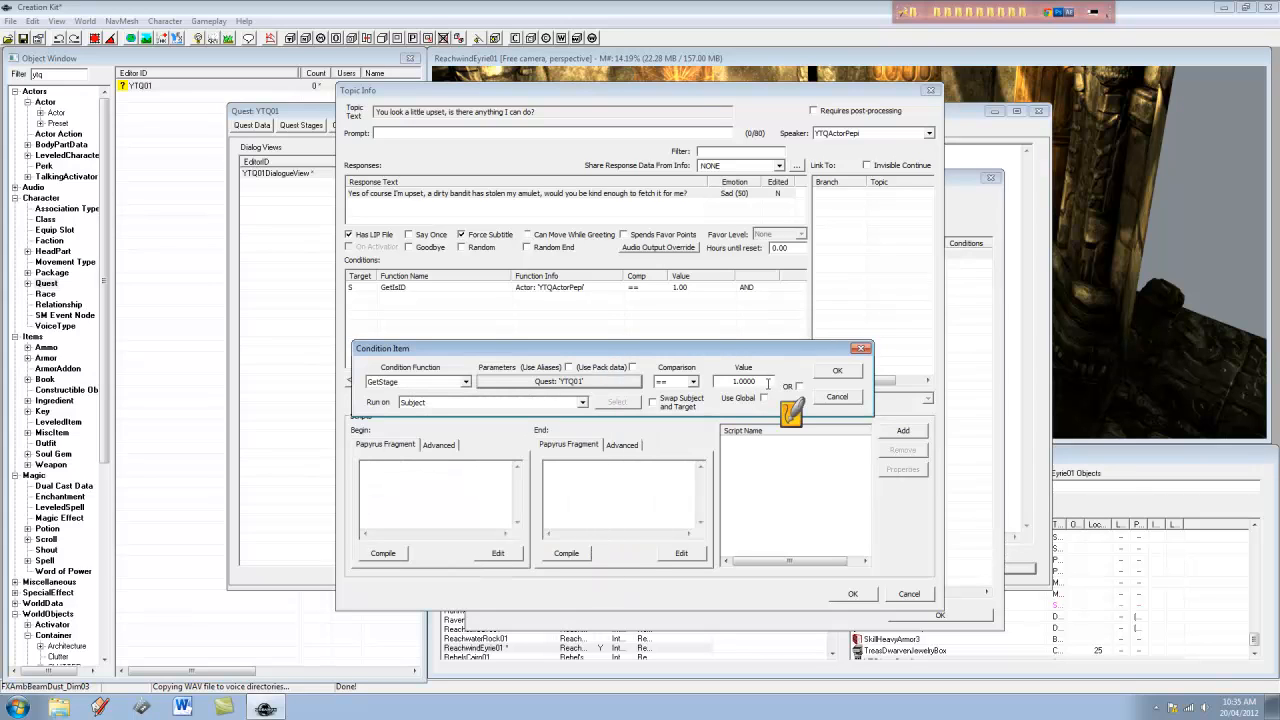
pyautogui.click(685, 384)
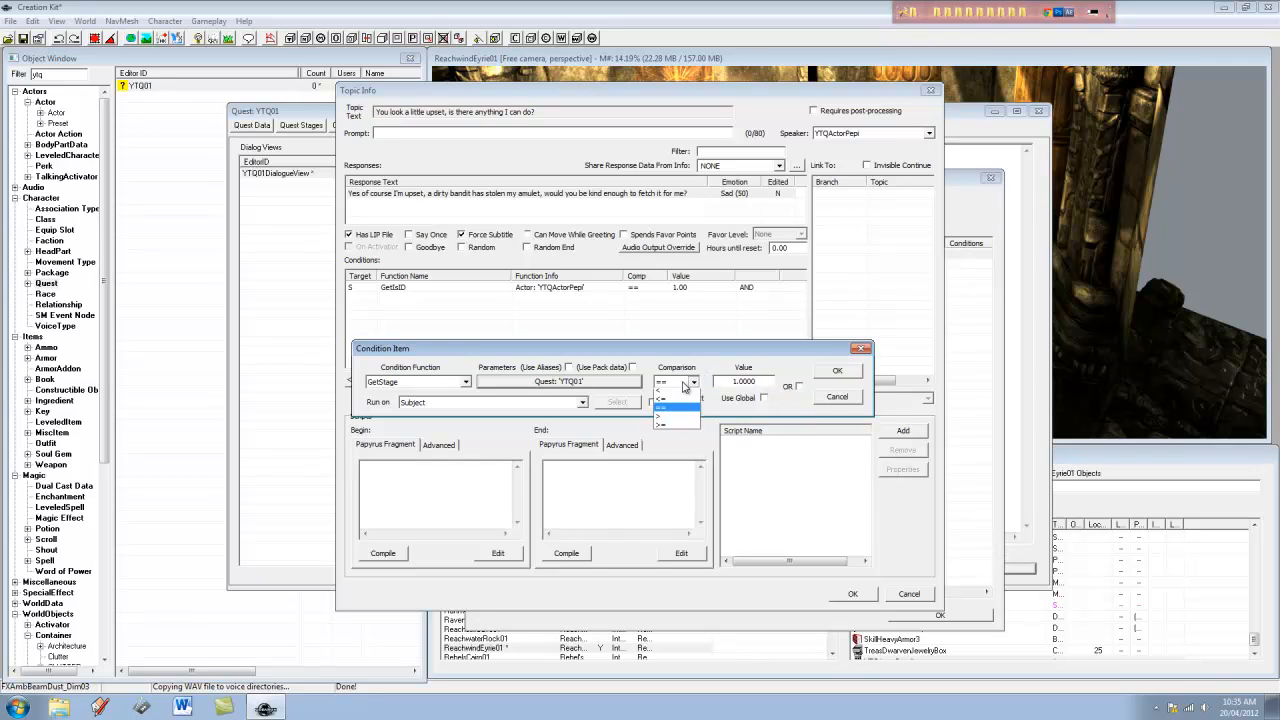
pyautogui.click(664, 408)
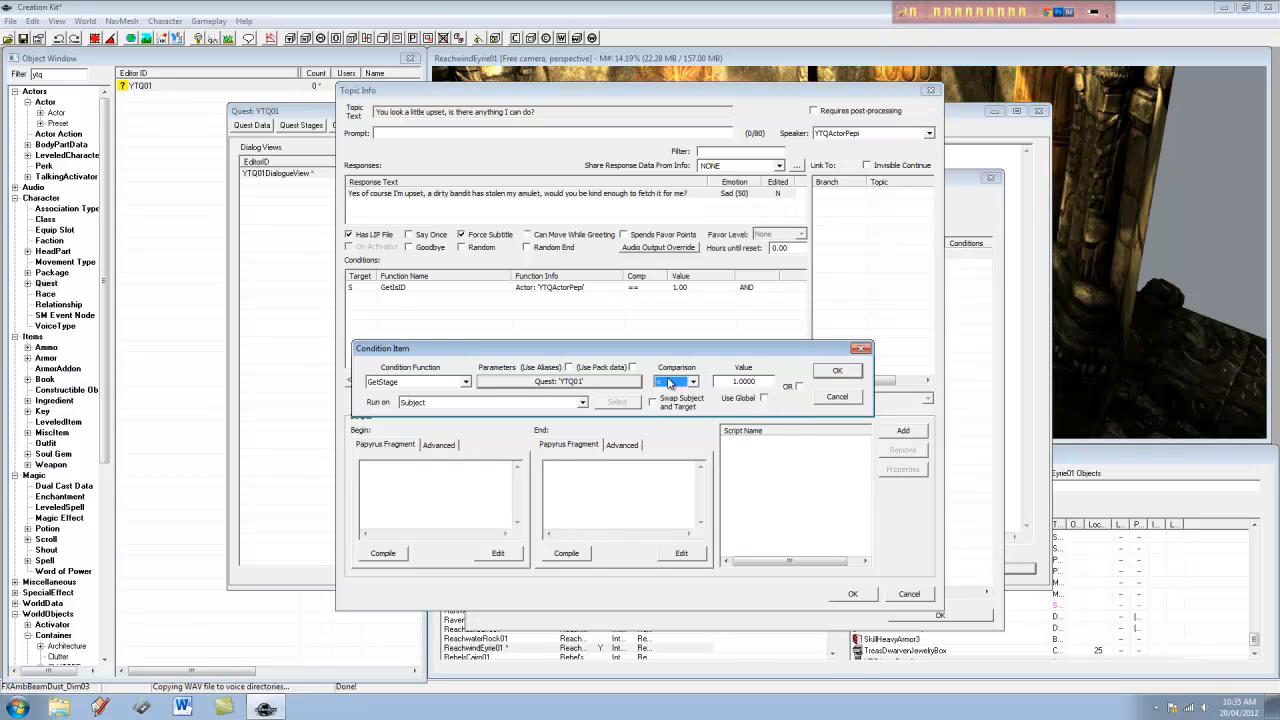
pyautogui.moveTo(732, 380); pyautogui.dragTo(848, 388)
pyautogui.write('10')
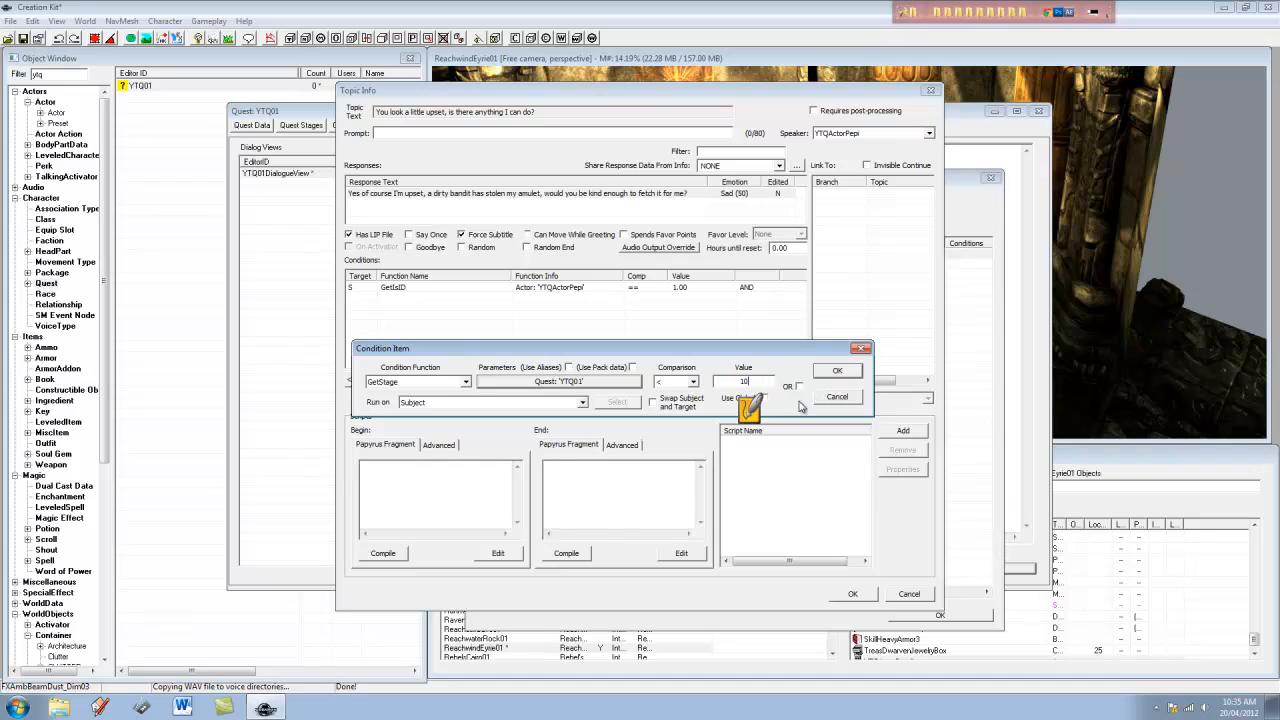
pyautogui.moveTo(762, 381); pyautogui.dragTo(723, 380)
pyautogui.click(837, 370)
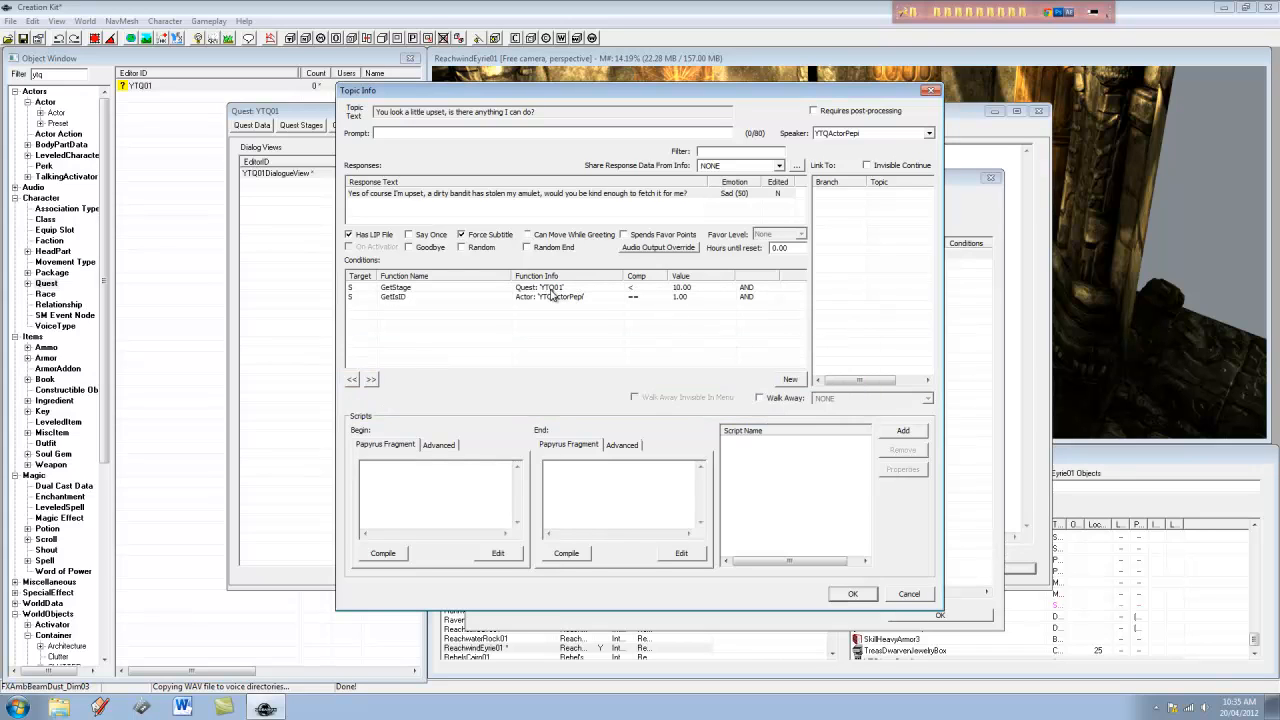
# Review the GetStage and GetIsID conditions, checking the AND/OR setting of each
pyautogui.click(752, 289)
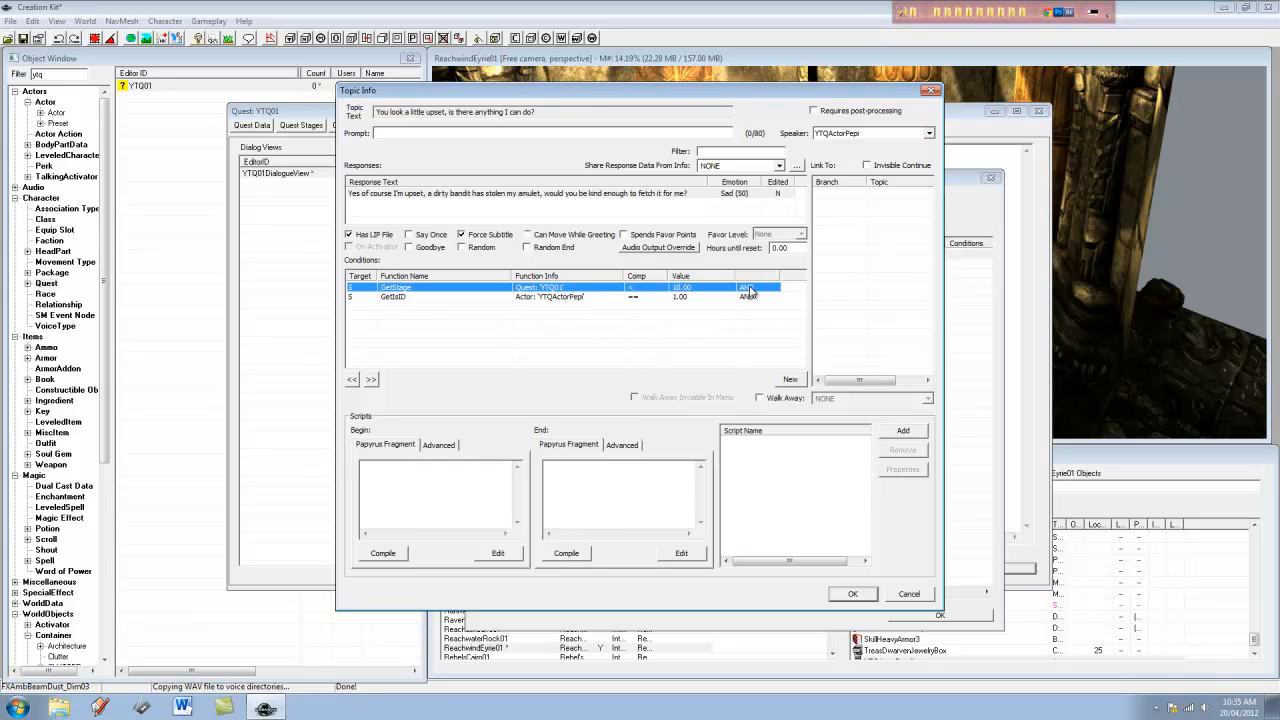
pyautogui.doubleClick(749, 290)
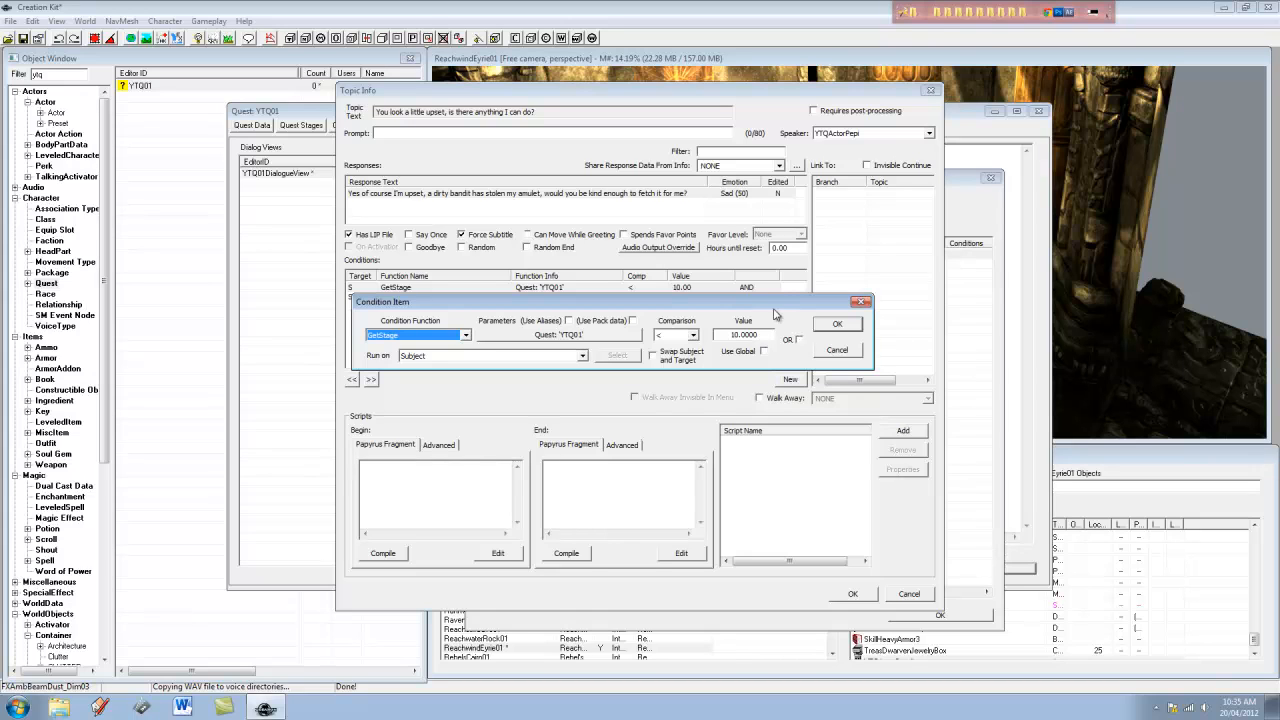
pyautogui.click(837, 327)
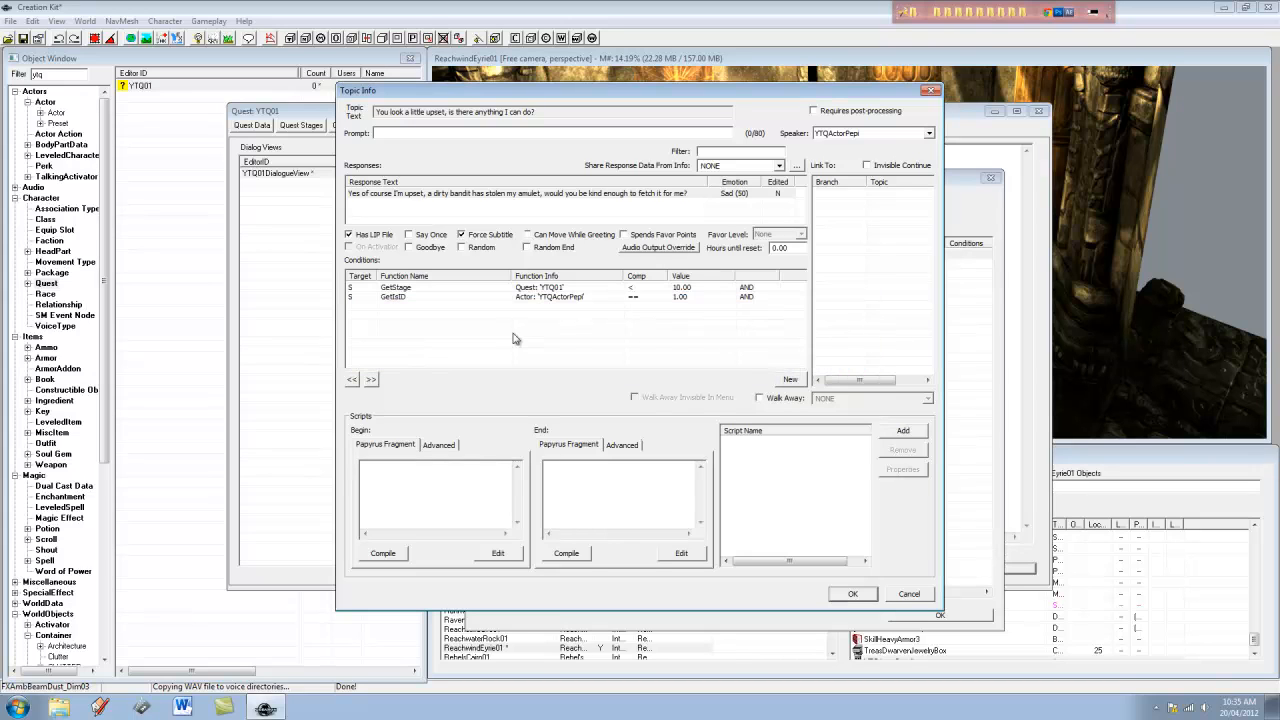
pyautogui.click(556, 300)
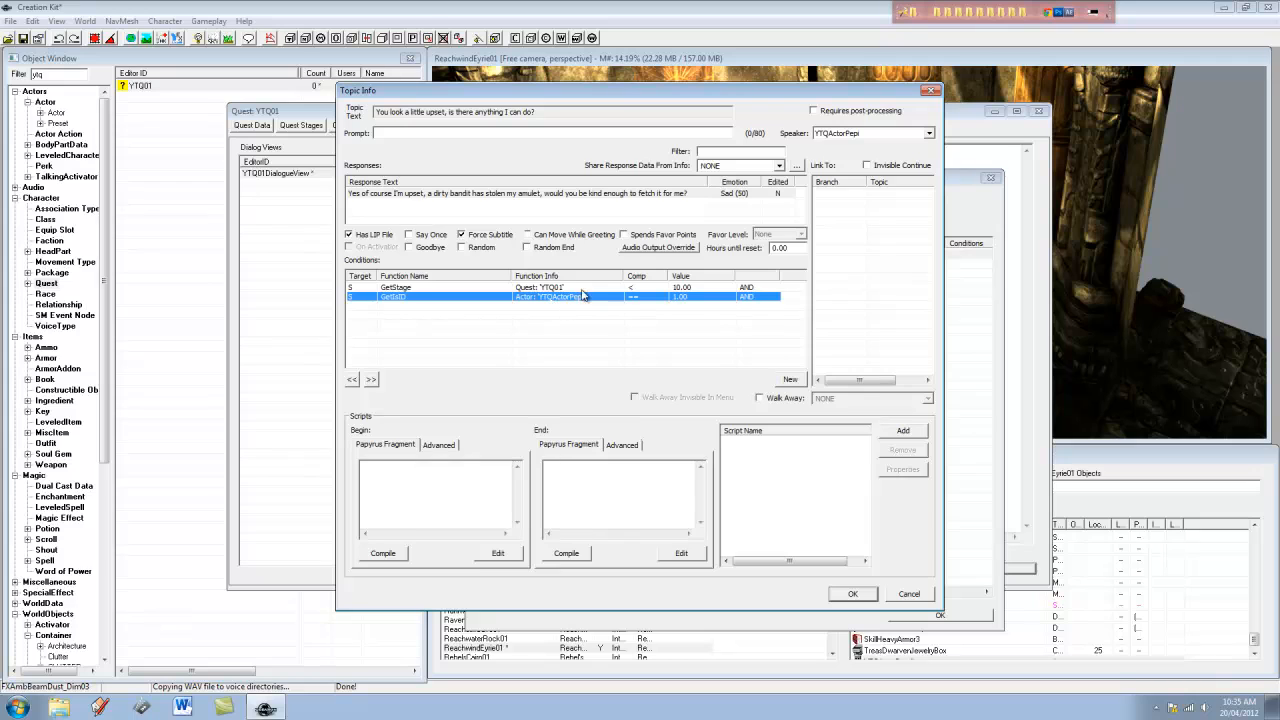
pyautogui.click(580, 316)
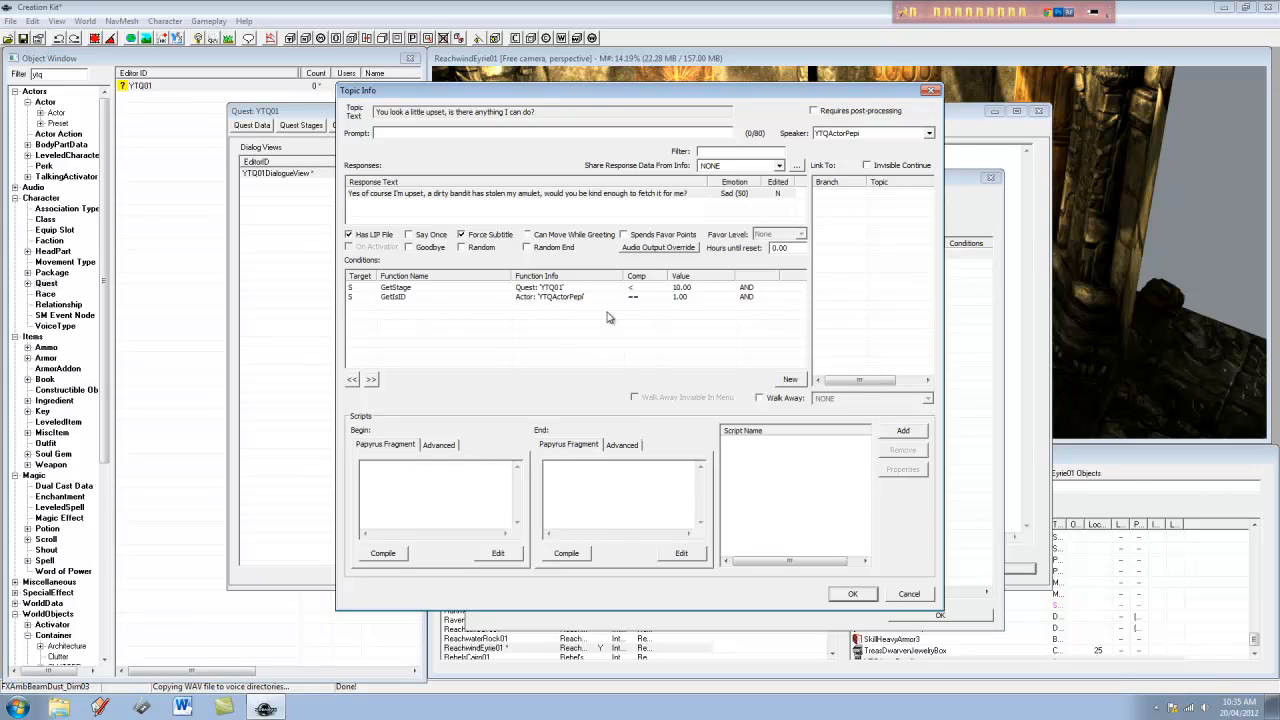
pyautogui.click(576, 296)
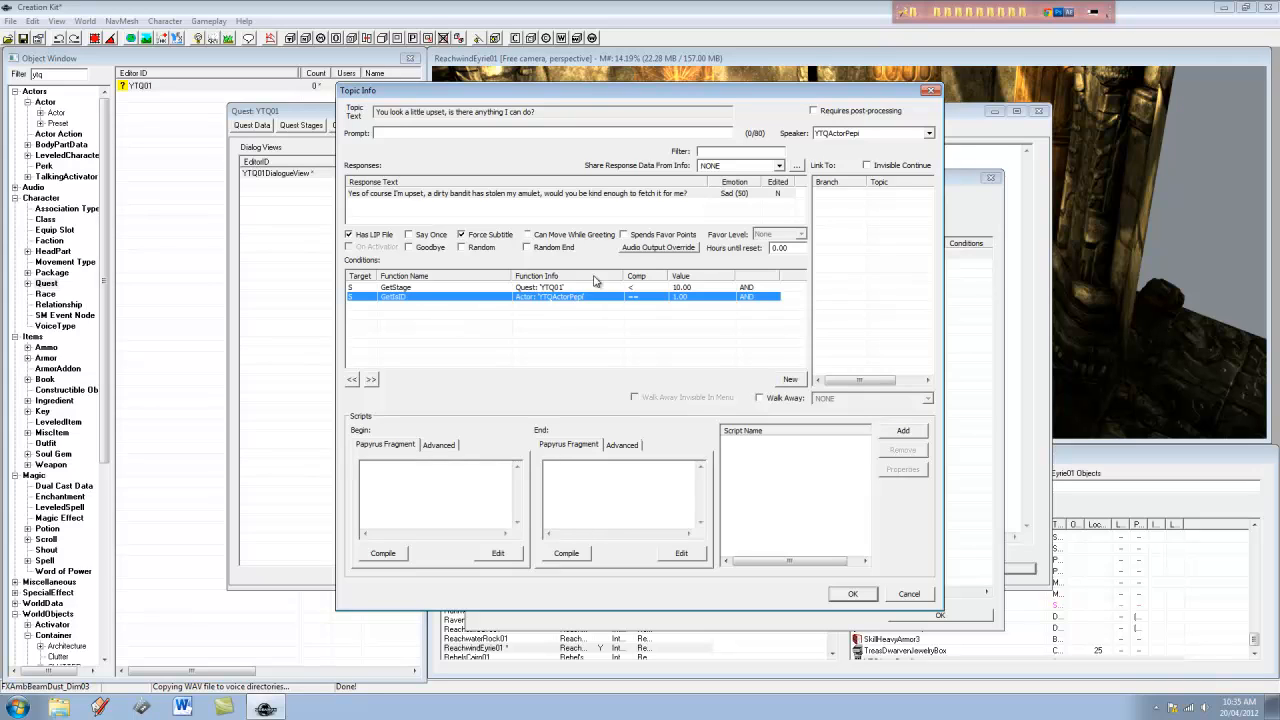
pyautogui.doubleClick(757, 296)
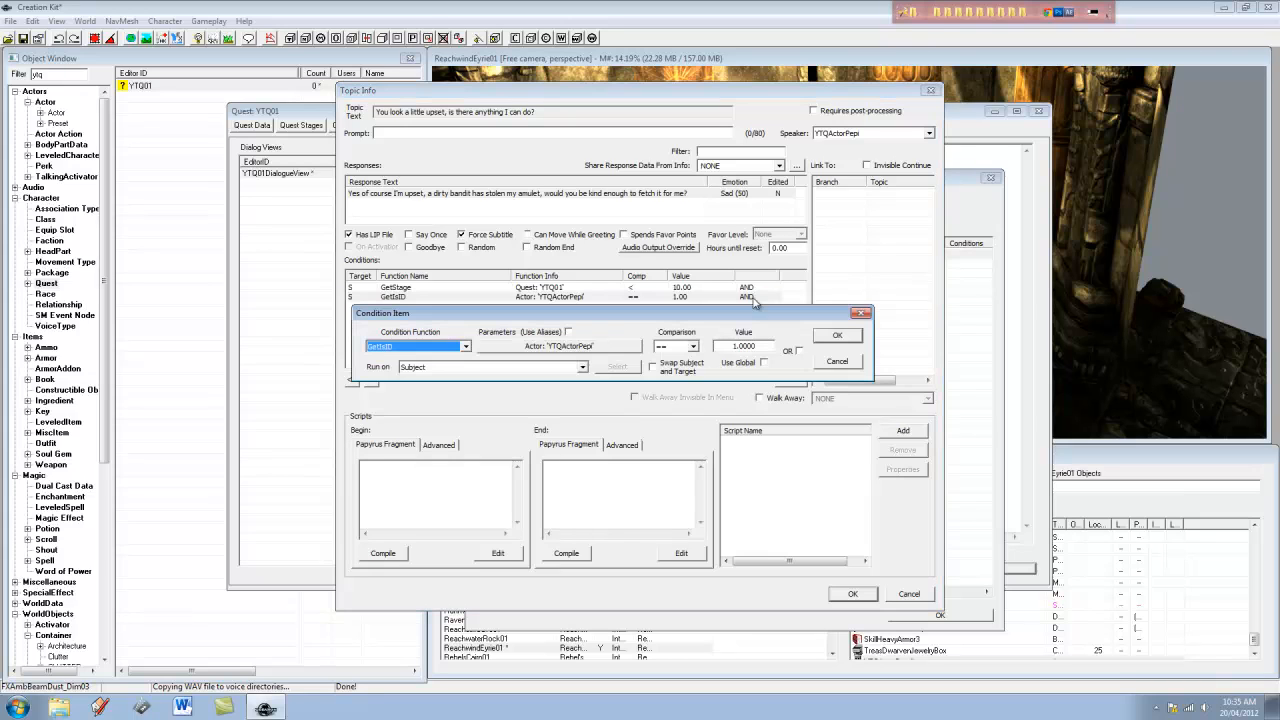
pyautogui.click(832, 338)
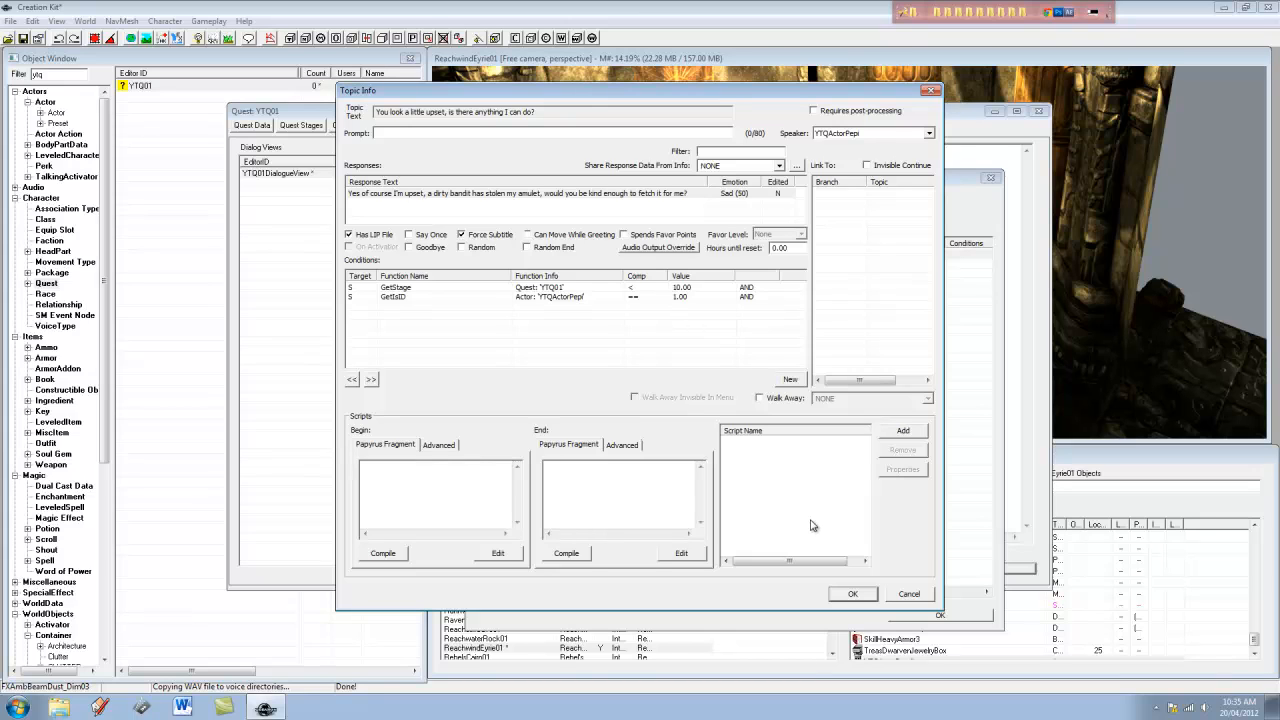
# Save the topic info and its topic, and show all text in the dialogue view
pyautogui.click(853, 595)
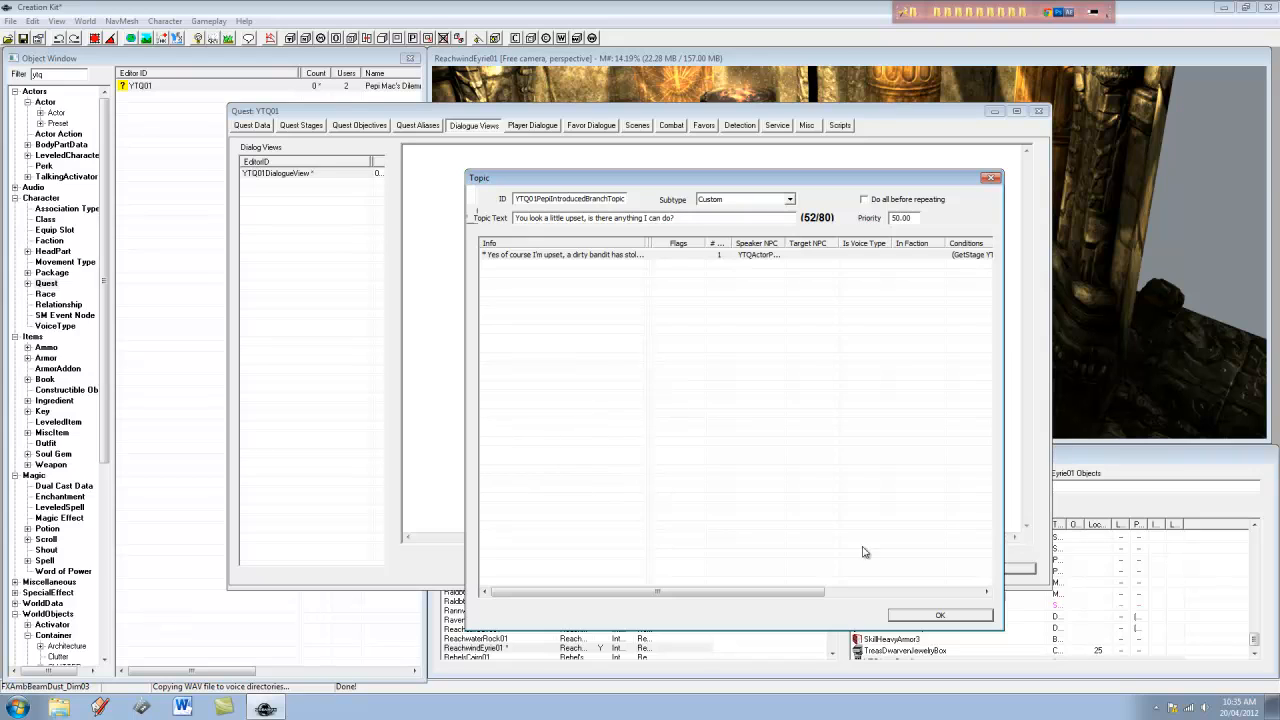
pyautogui.click(940, 617)
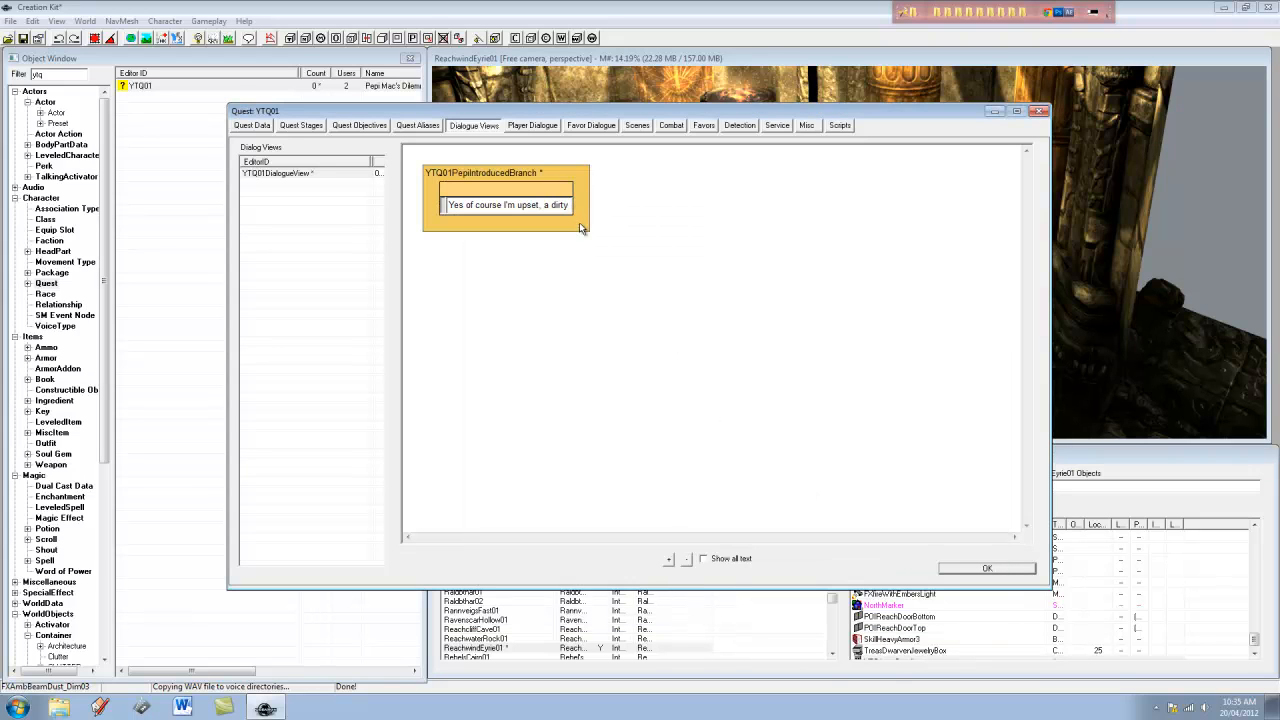
pyautogui.doubleClick(527, 203)
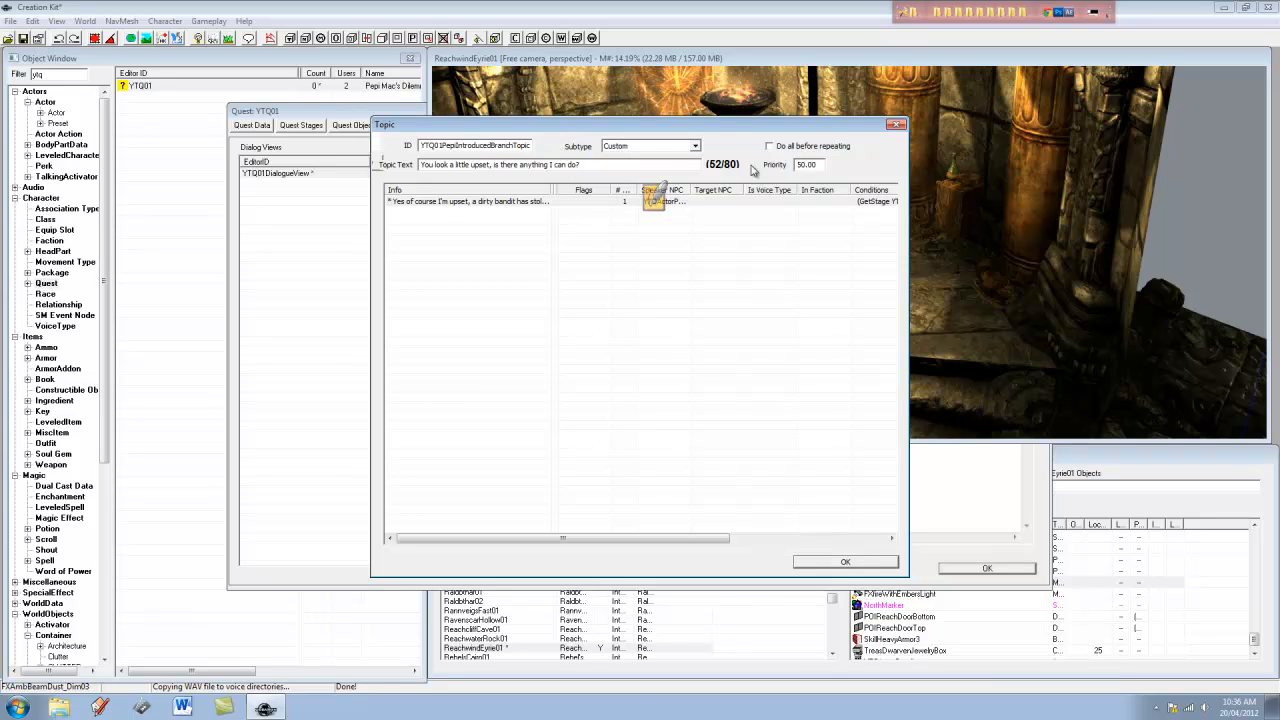
pyautogui.click(852, 563)
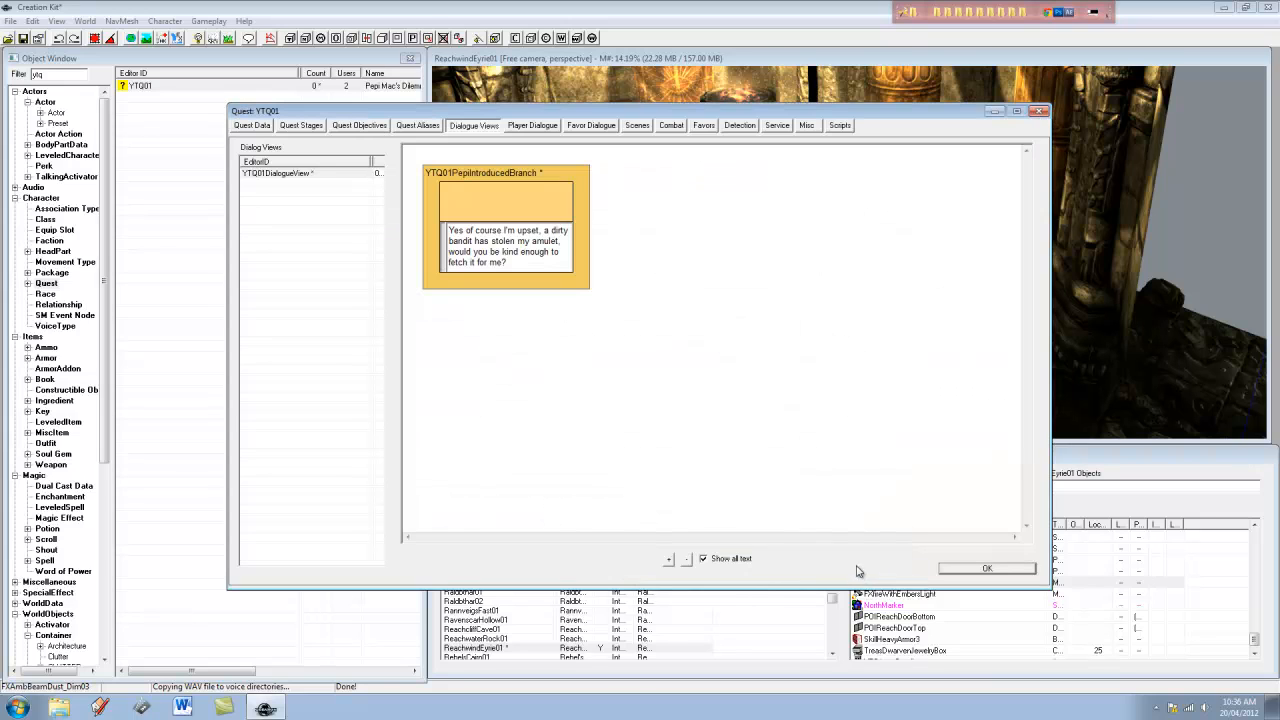
# Check the topic text, response and conditions of the topic in YTQ01PepiIntroducedBranch
pyautogui.click(703, 559)
pyautogui.doubleClick(530, 201)
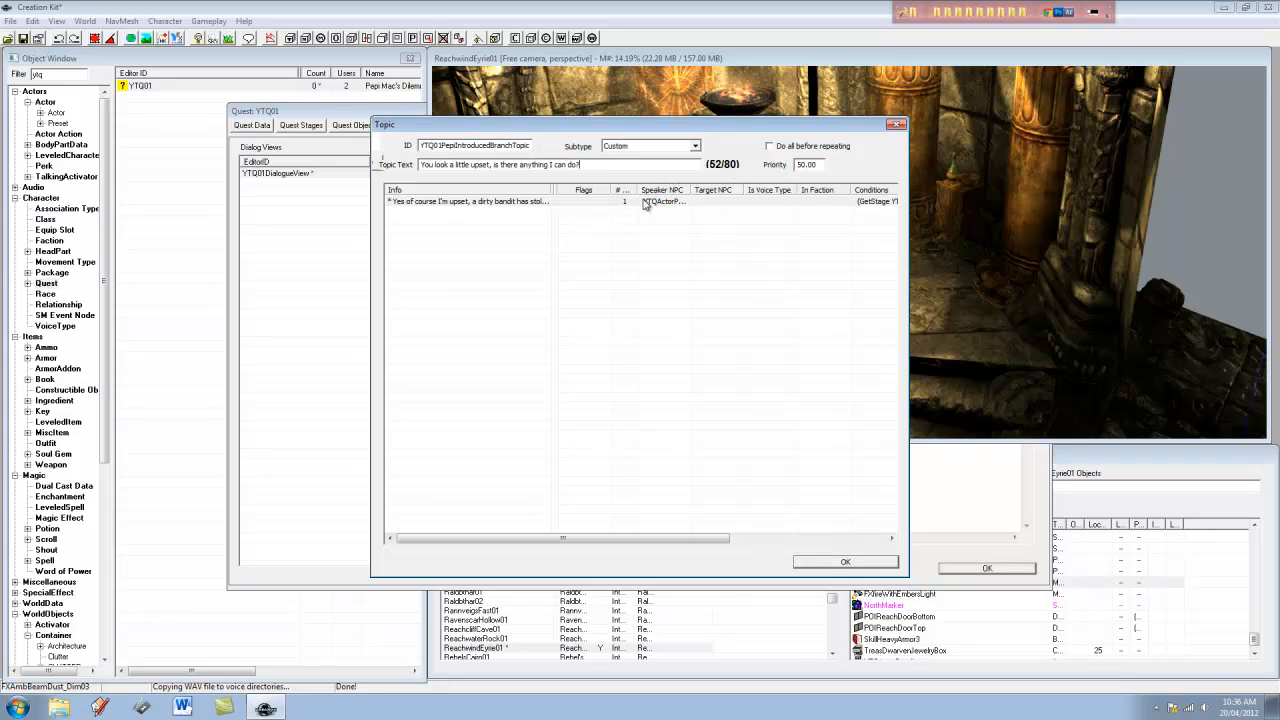
pyautogui.doubleClick(513, 203)
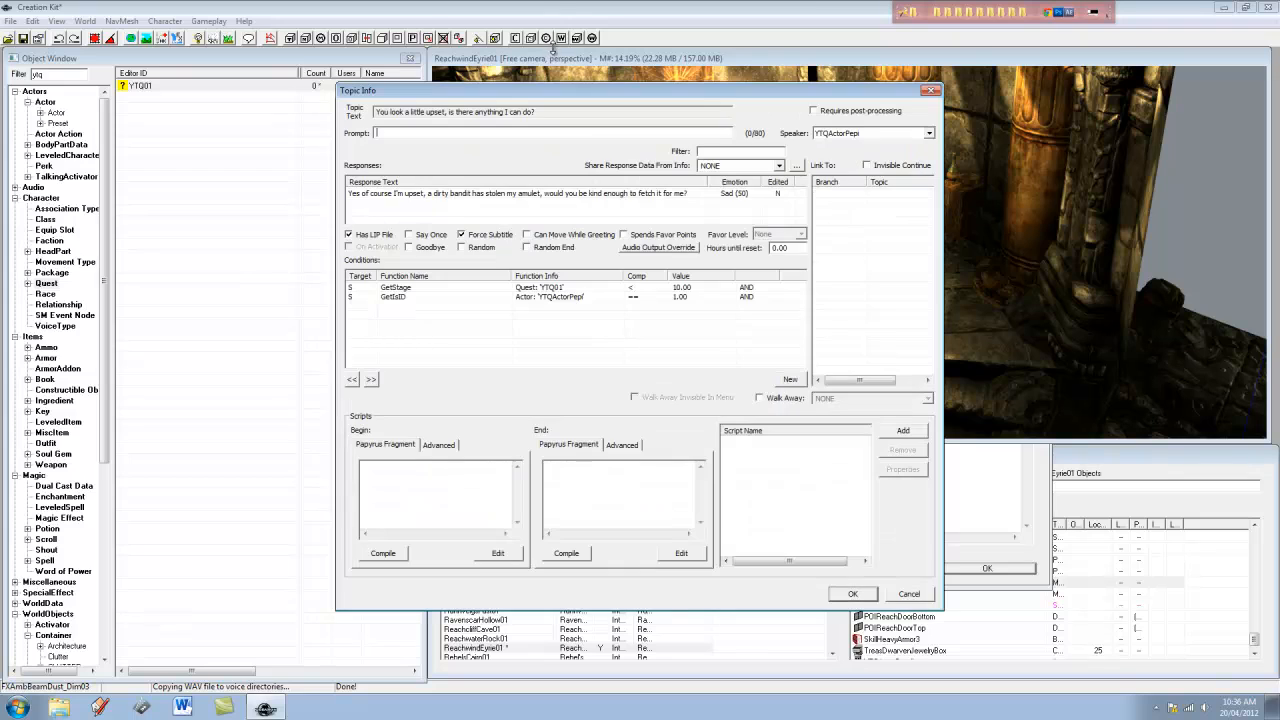
pyautogui.click(853, 595)
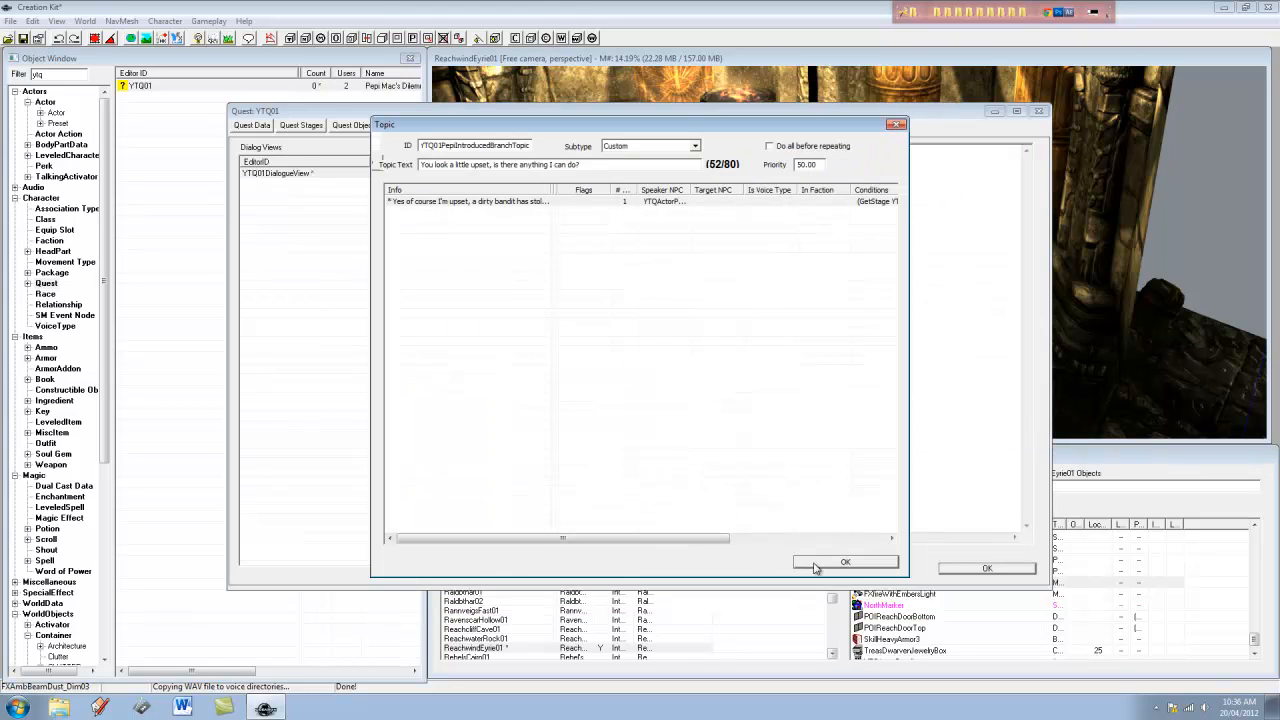
pyautogui.click(843, 563)
# Delete the topic inside YTQ01PepiIntroducedBranch along with its uses in other forms
pyautogui.rightClick(664, 211)
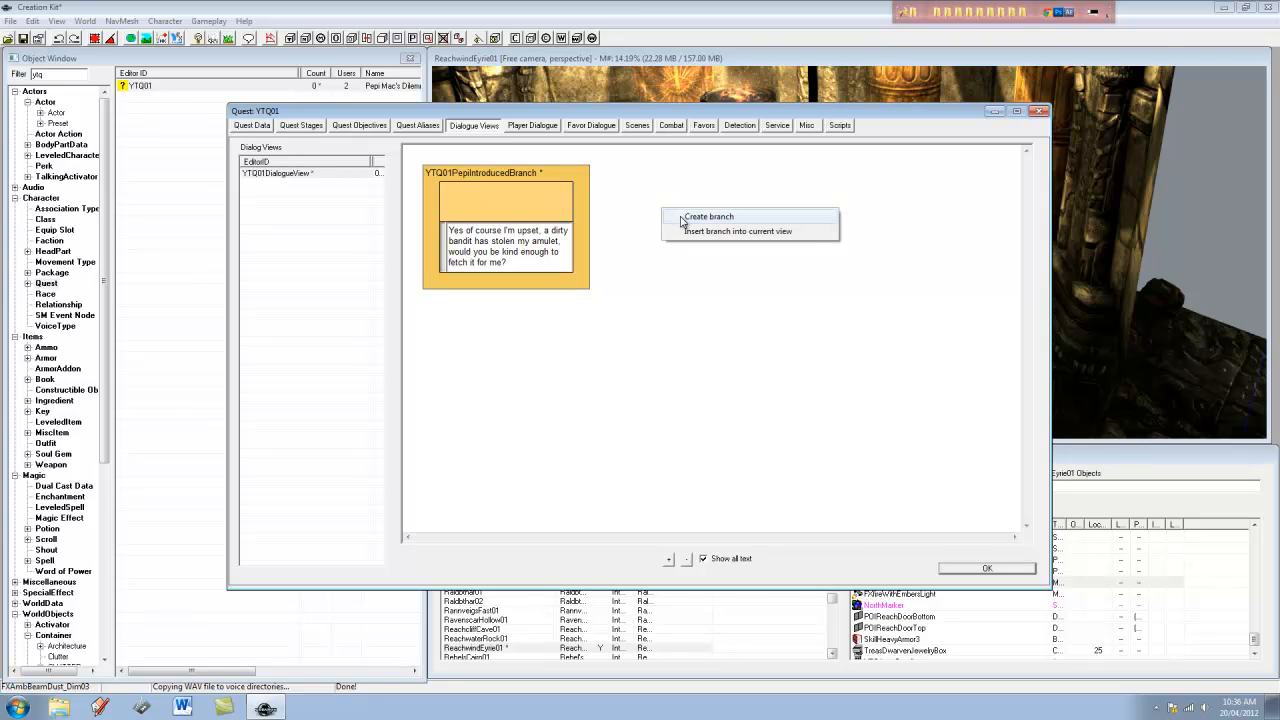
pyautogui.click(541, 201)
pyautogui.rightClick(541, 201)
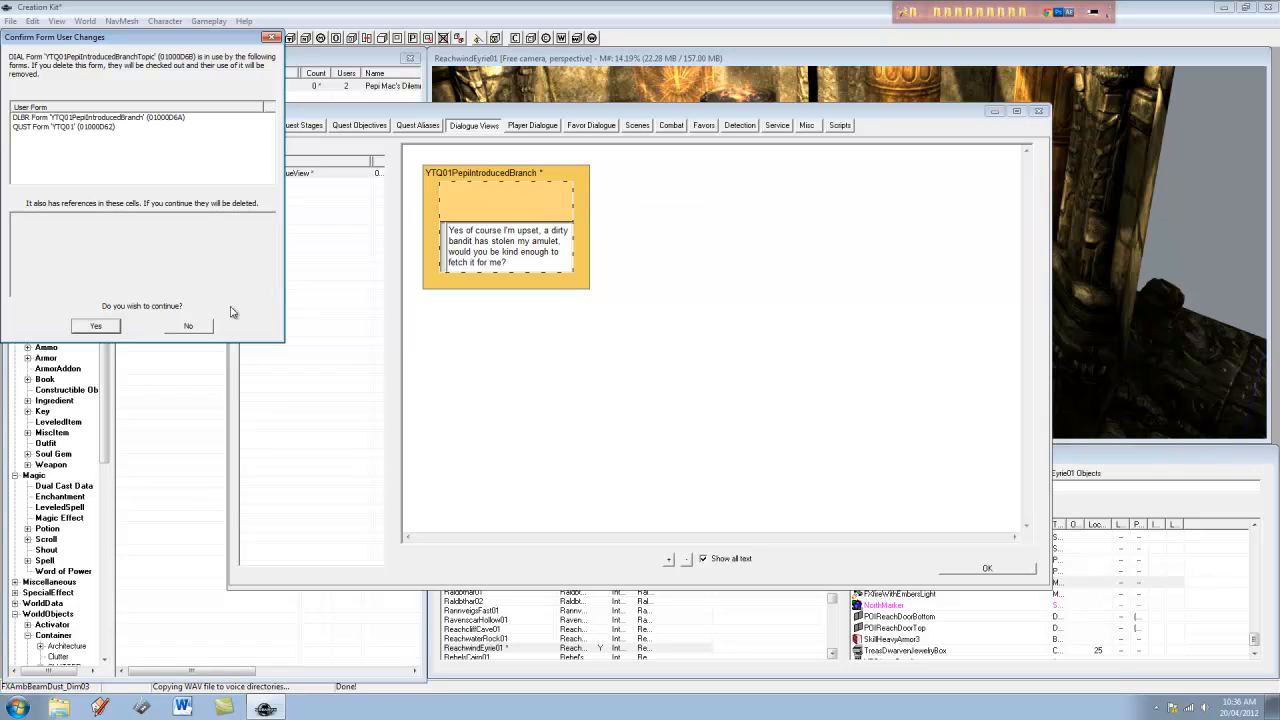
pyautogui.click(96, 328)
# Try to add a new, empty topic with the ID YTQ01 to YTQ01PepiIntroducedBranch
pyautogui.rightClick(511, 223)
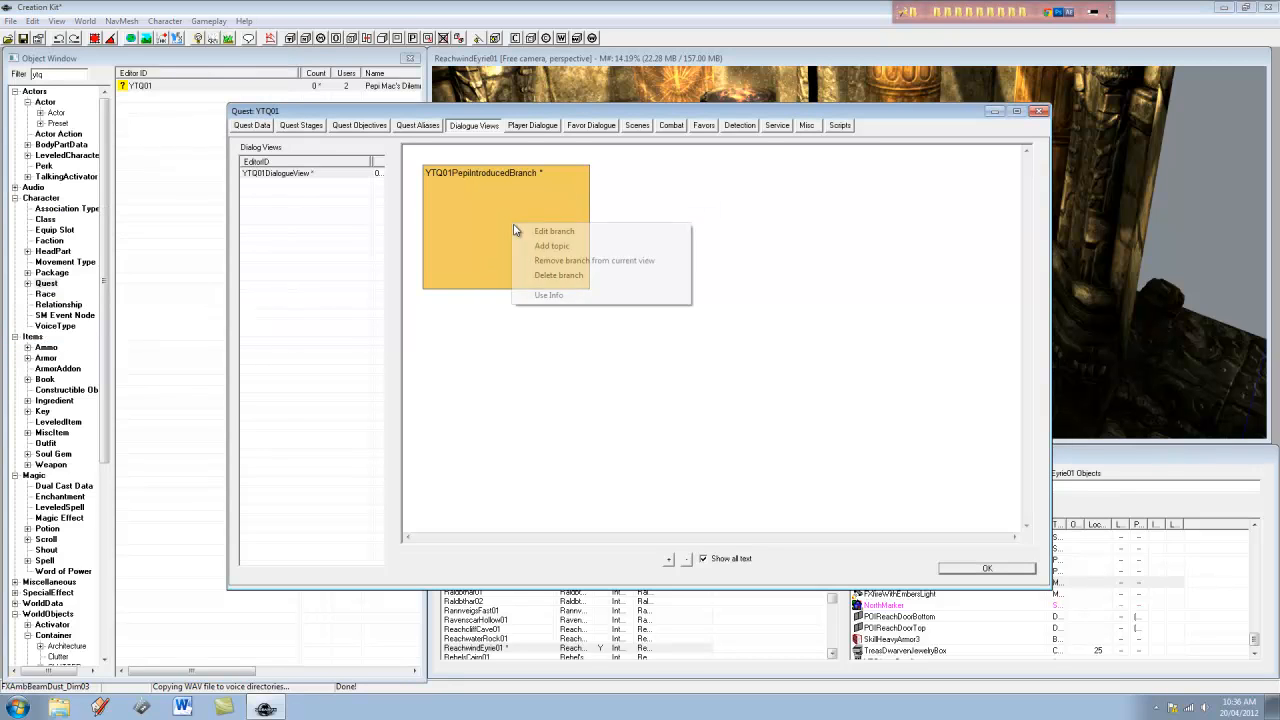
pyautogui.click(572, 249)
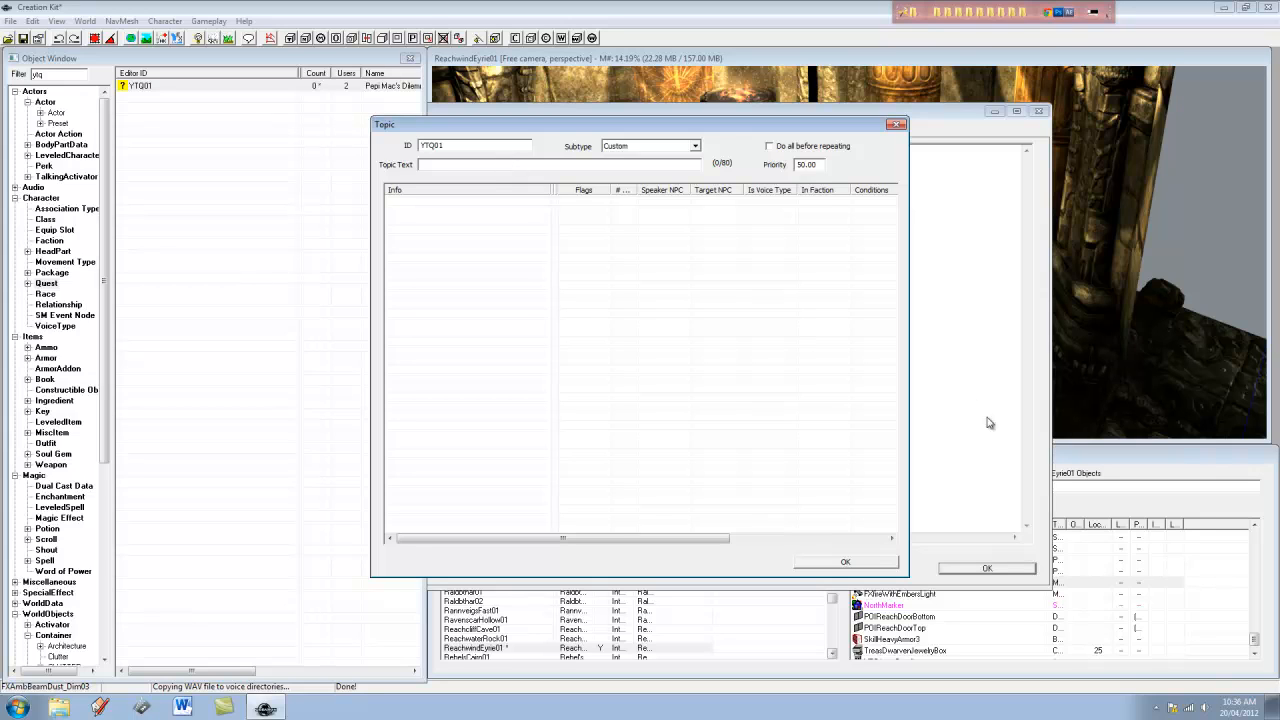
pyautogui.click(848, 562)
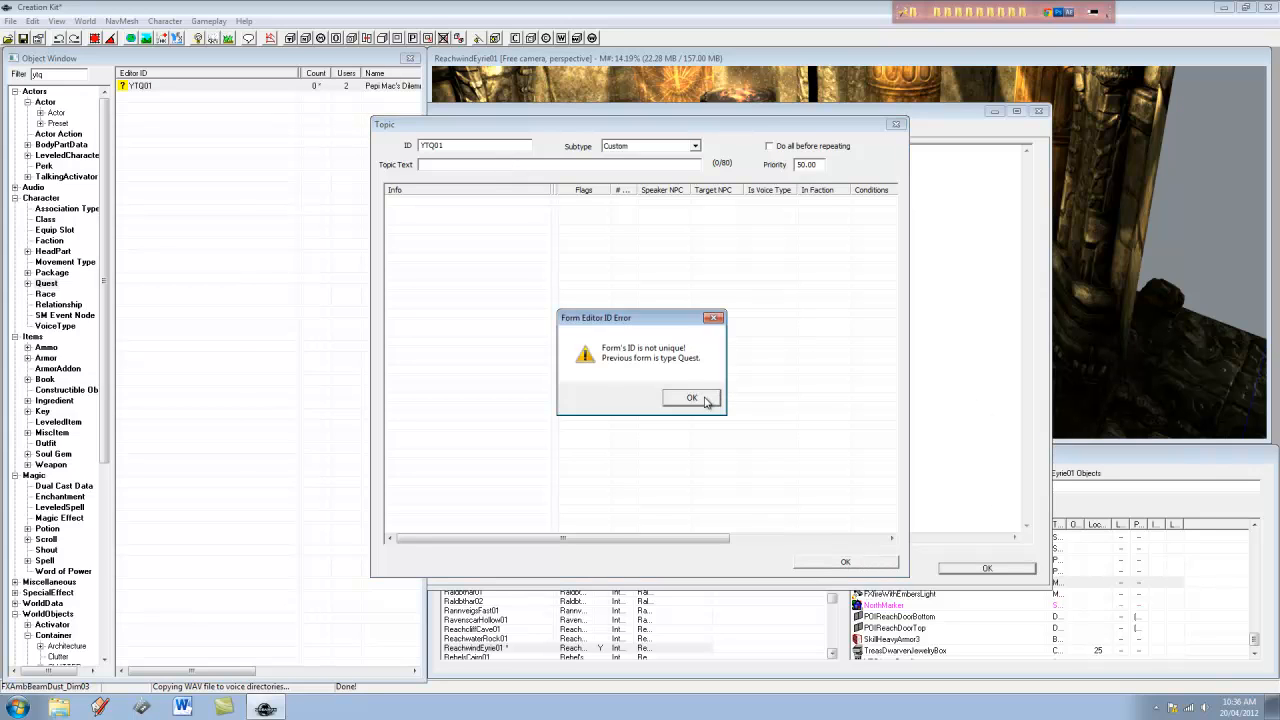
pyautogui.click(705, 399)
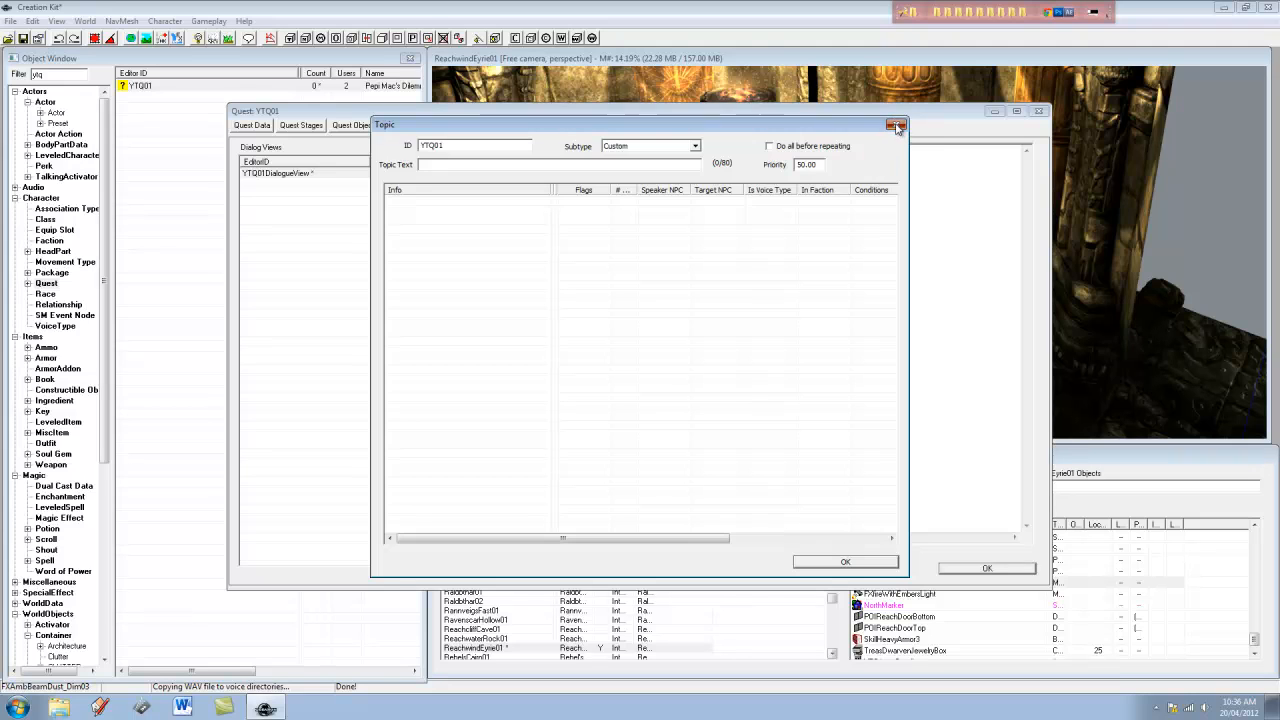
pyautogui.click(897, 124)
# Delete YTQ01PepiIntroducedBranch and try to remove the leftover empty topic from the dialogue view
pyautogui.rightClick(737, 268)
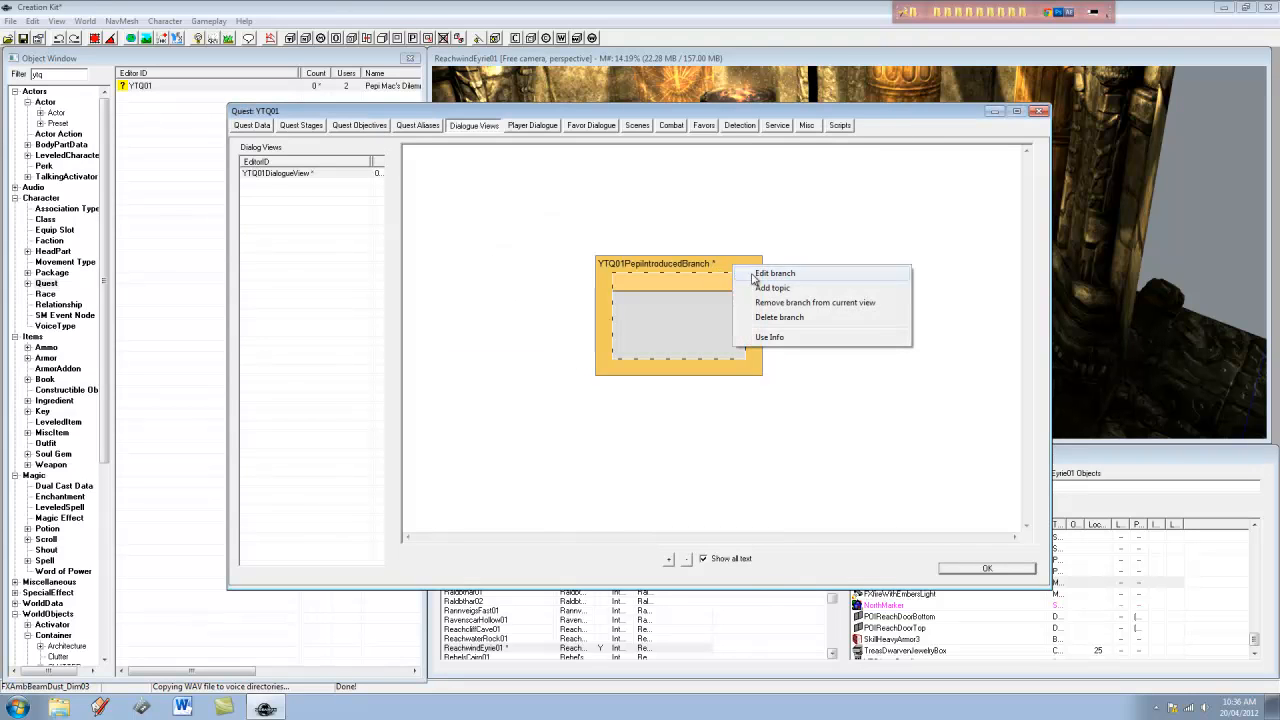
pyautogui.click(785, 317)
pyautogui.click(96, 326)
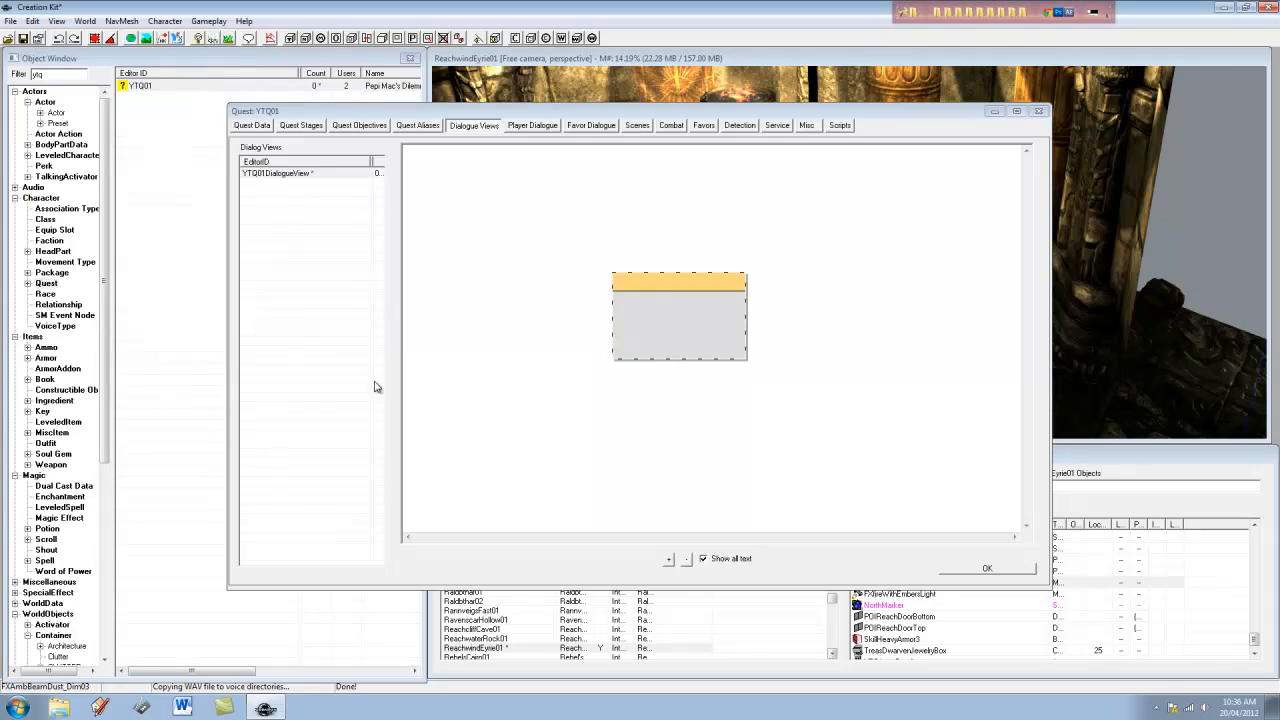
pyautogui.rightClick(690, 278)
pyautogui.click(737, 287)
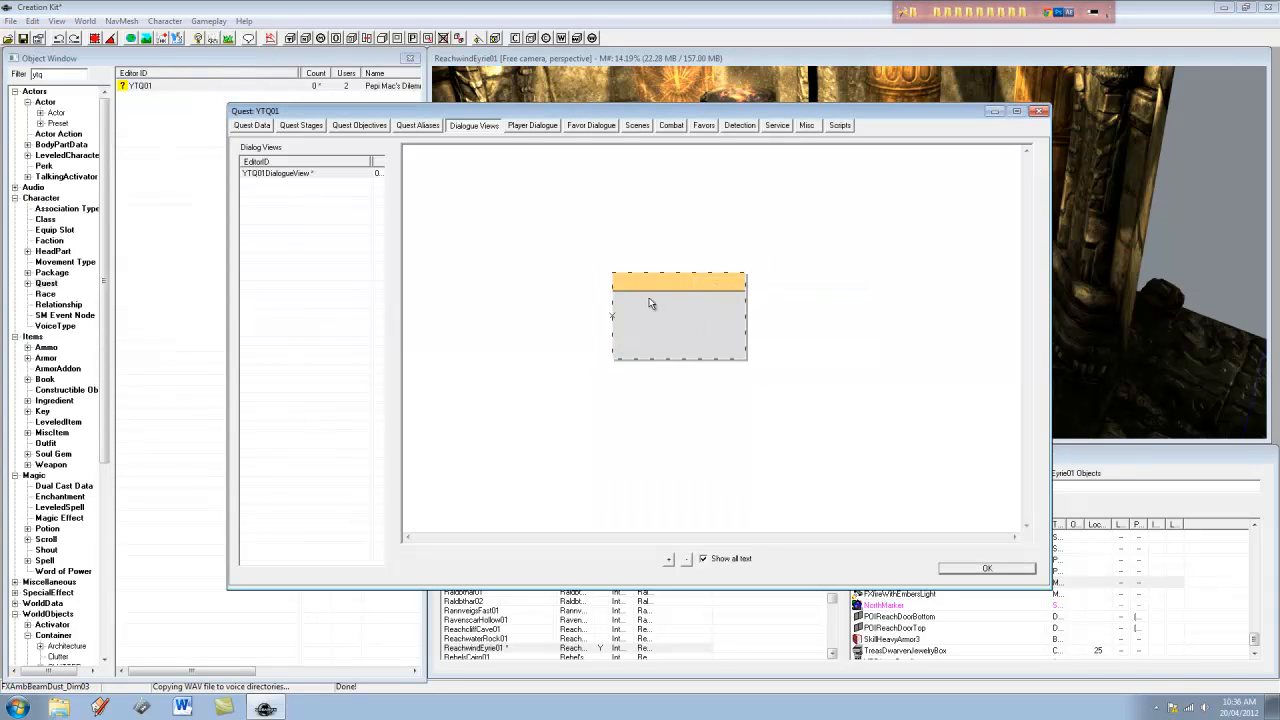
pyautogui.rightClick(688, 284)
pyautogui.click(721, 293)
# Try to create a new branch with the ID YTQ01PepiIntroducedBranch in the dialogue view
pyautogui.rightClick(550, 203)
pyautogui.click(608, 210)
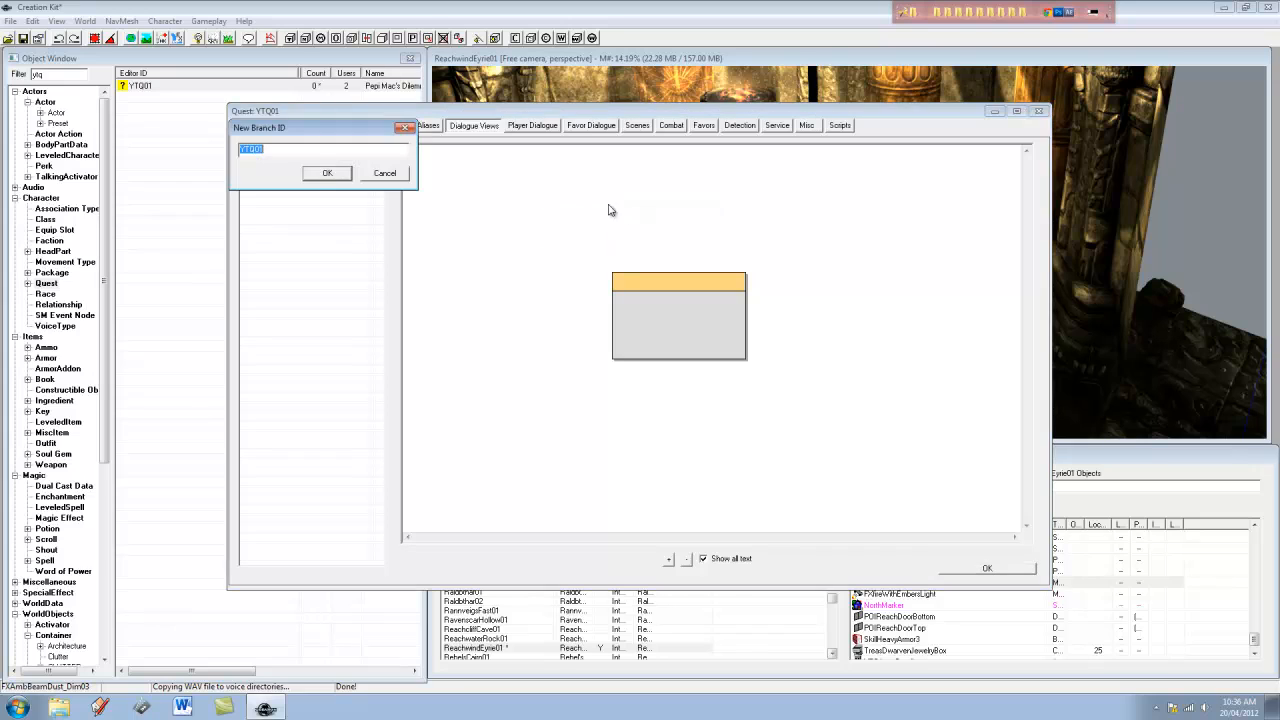
pyautogui.click(313, 151)
pyautogui.write('PepiIntroducedS')
pyautogui.press('Return')
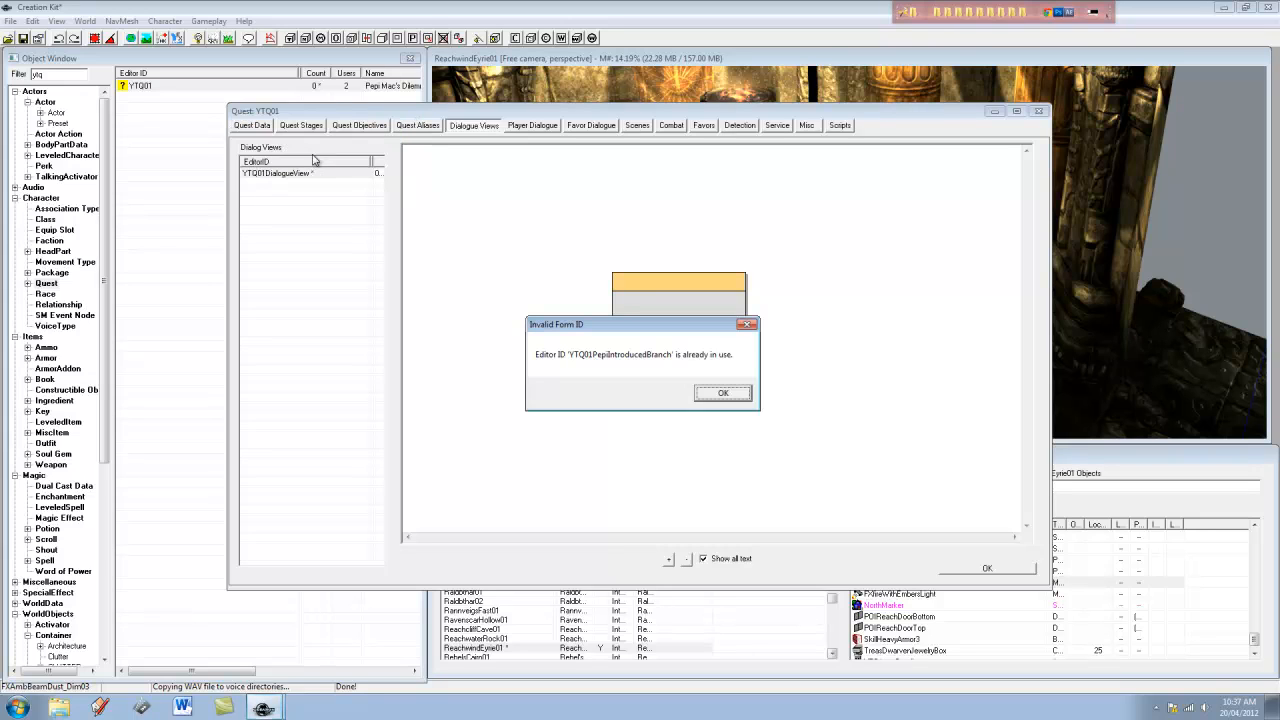
pyautogui.click(716, 403)
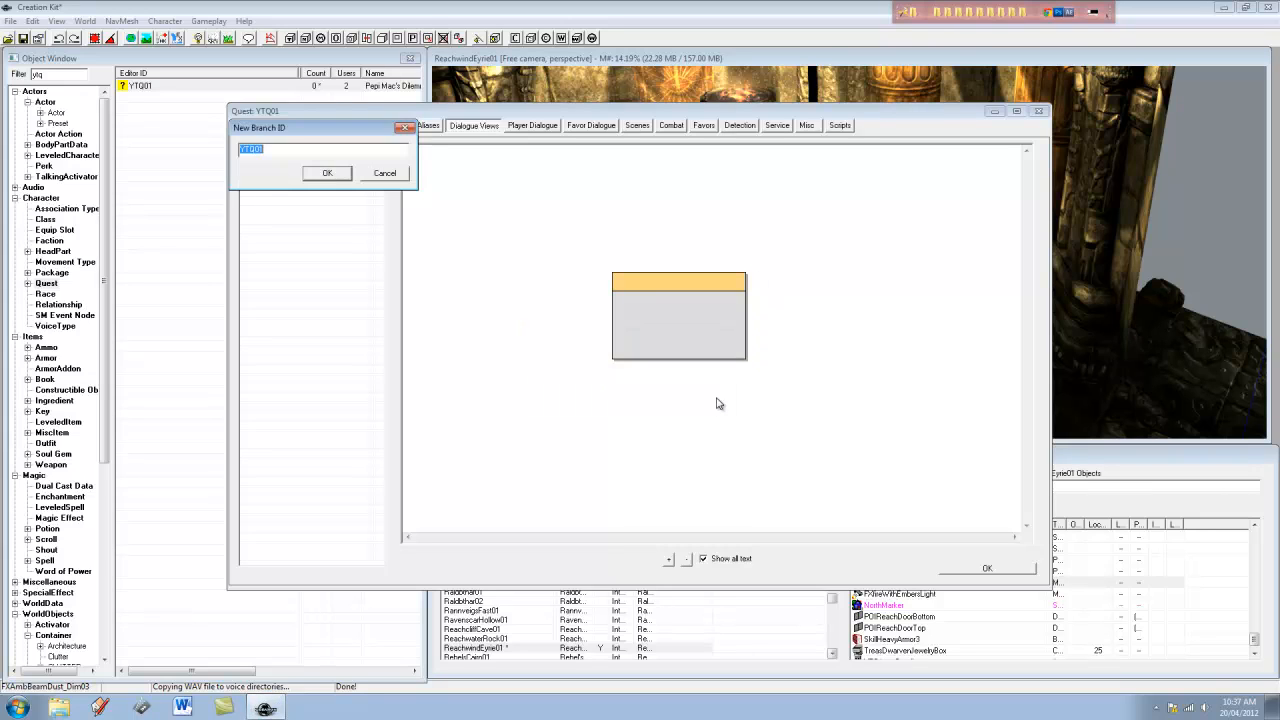
# Create a branch with the ID YTQ01PepiMeetingBranch and its topic, and dismiss the runtime error
pyautogui.click(365, 147)
pyautogui.write('PepiMeetingBranch')
pyautogui.press('Return')
pyautogui.click(330, 173)
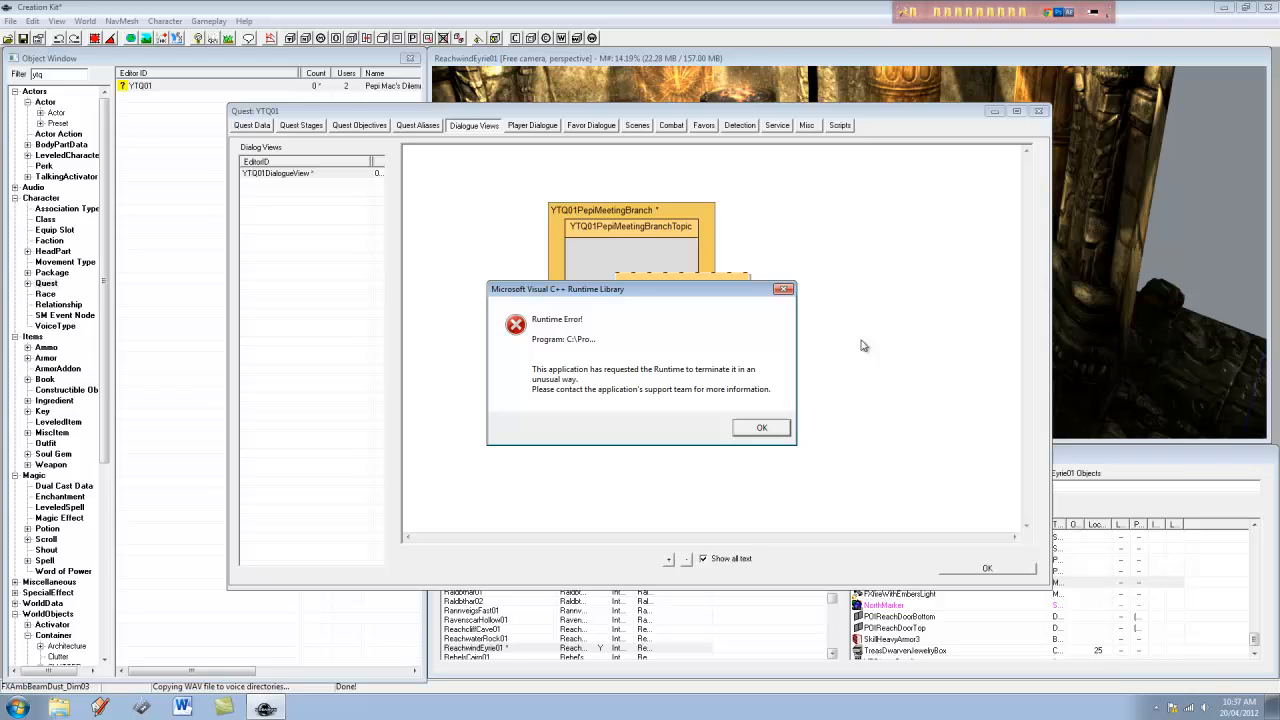
pyautogui.click(765, 428)
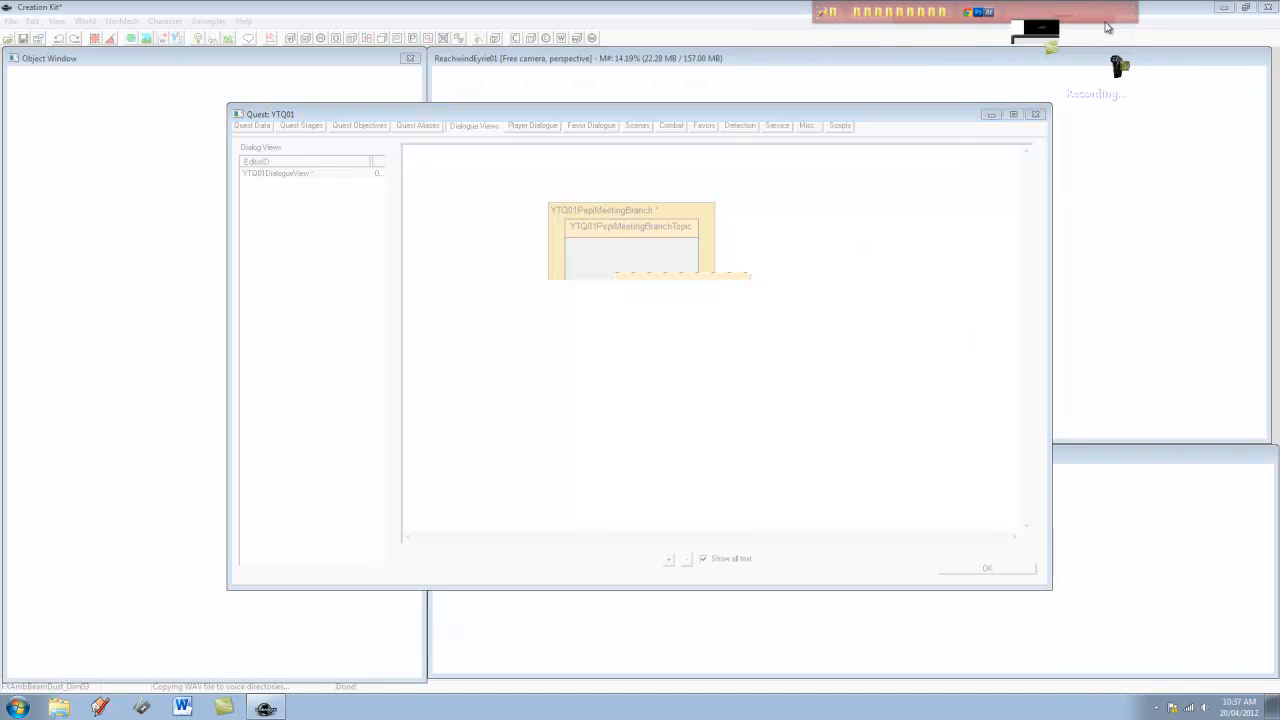
pyautogui.click(1119, 57)
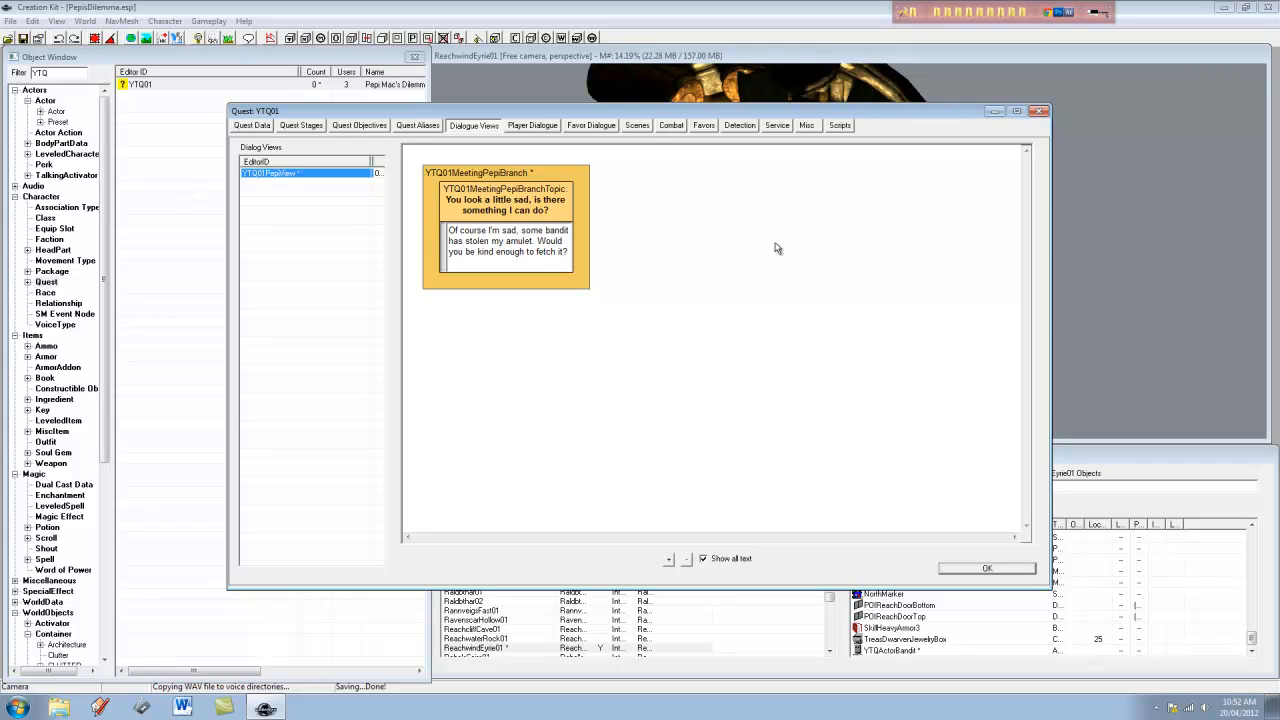
# Review the topic text and info of YTQ01MeetingPepiBranchTopic
pyautogui.click(548, 205)
pyautogui.doubleClick(512, 210)
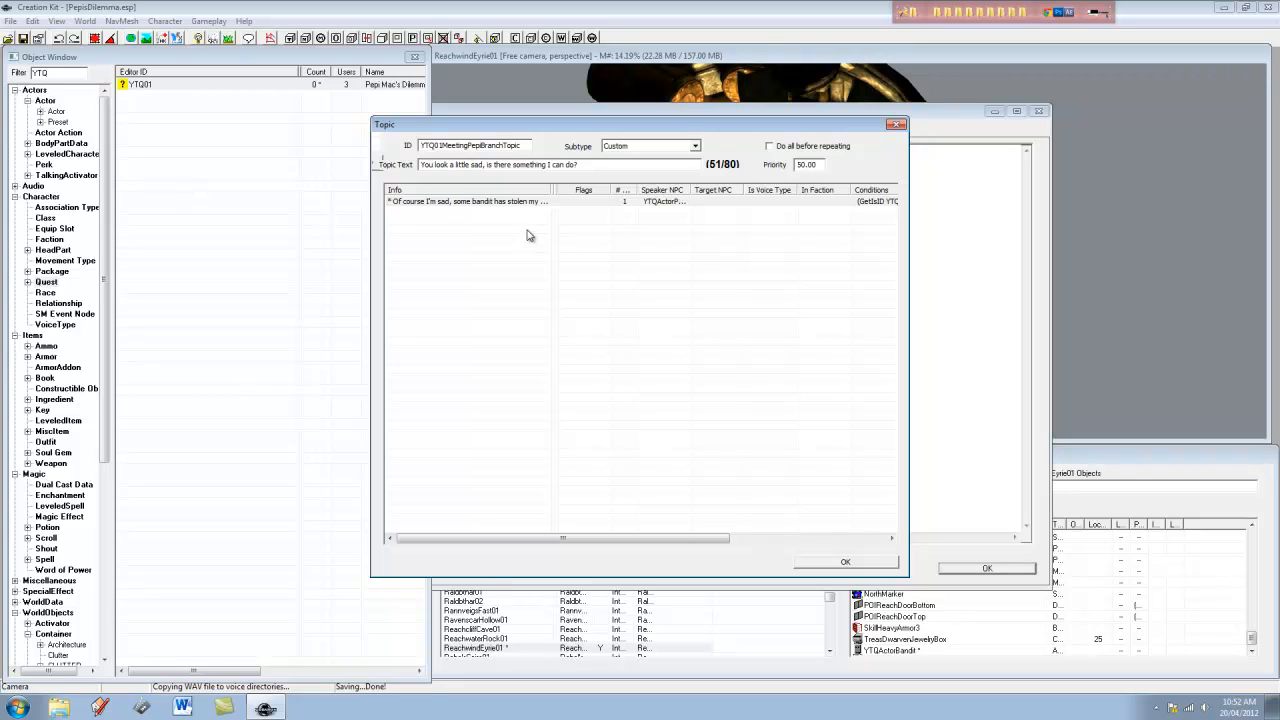
pyautogui.click(866, 563)
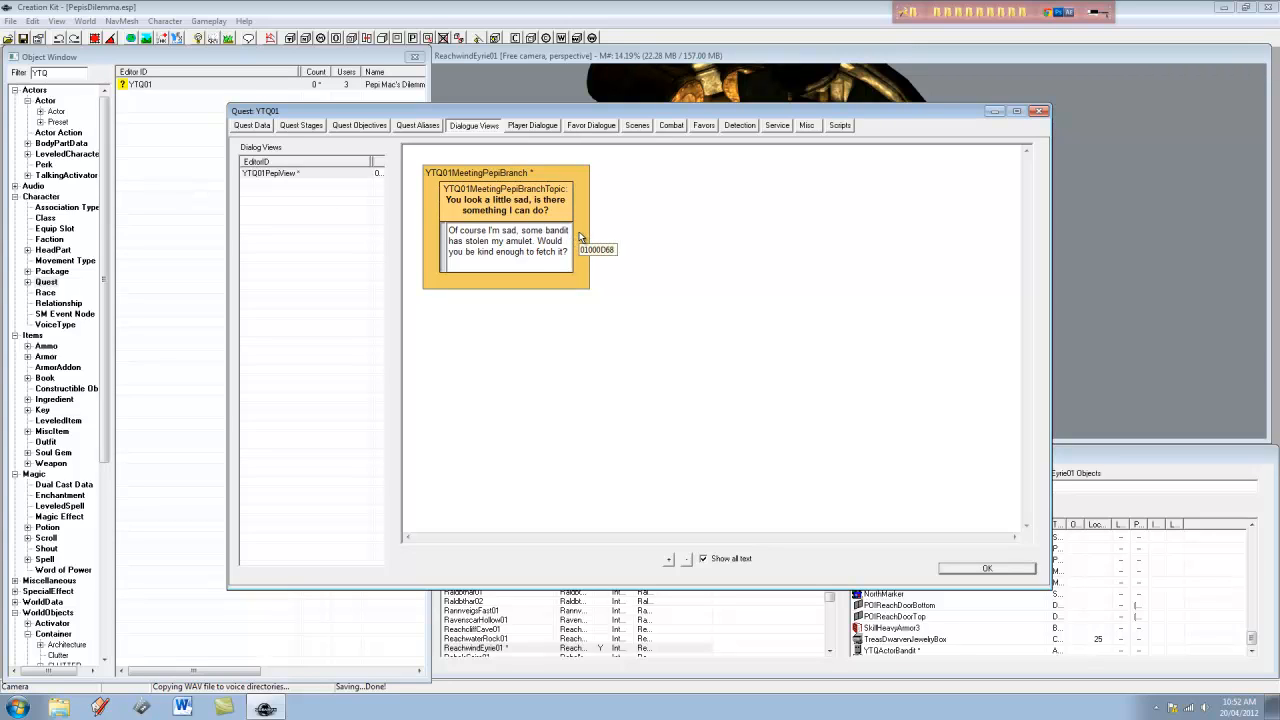
# Add a topic to YTQ01MeetingPepiBranch with the topic text "Sure, I'd be happy to help"
pyautogui.rightClick(586, 202)
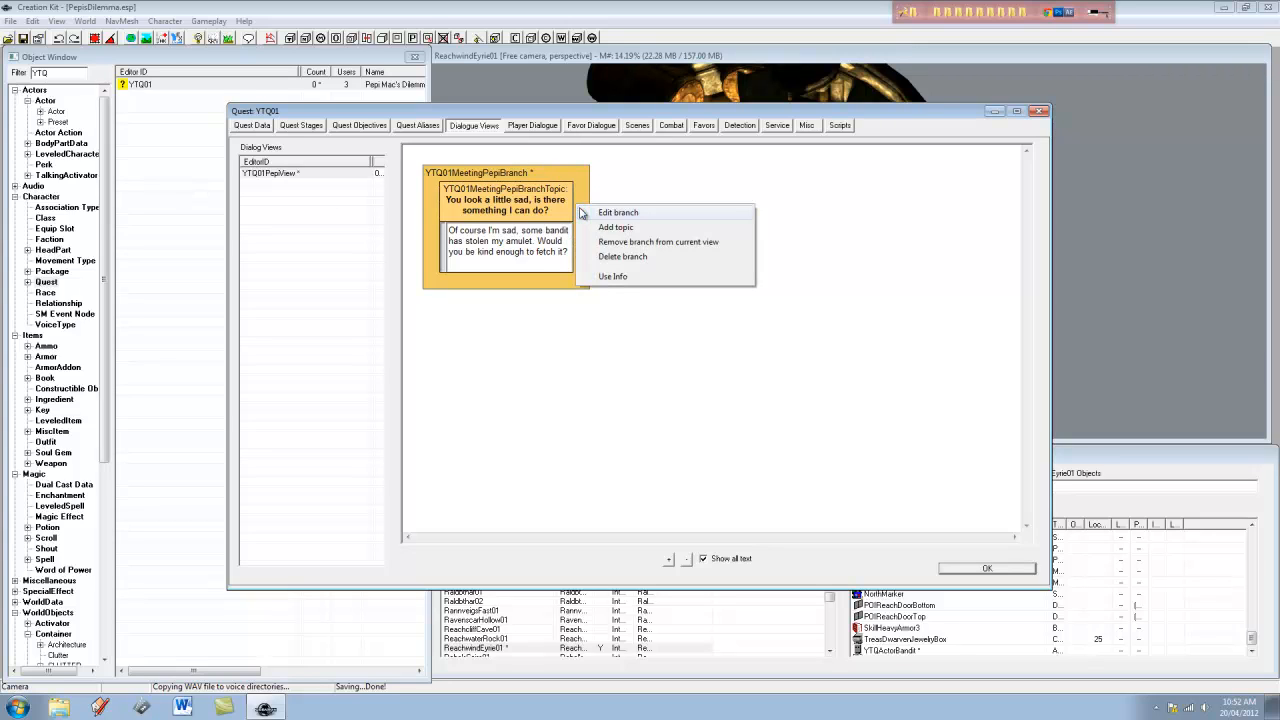
pyautogui.click(635, 228)
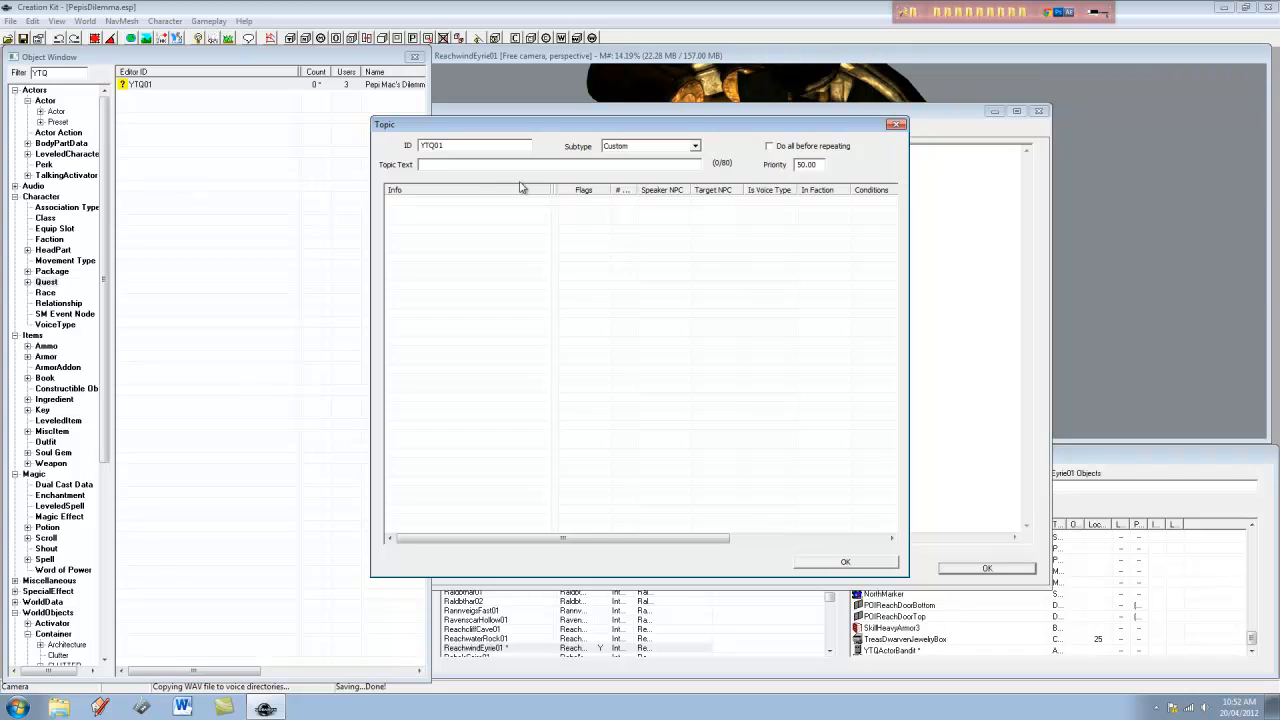
pyautogui.click(450, 164)
pyautogui.write('Su')
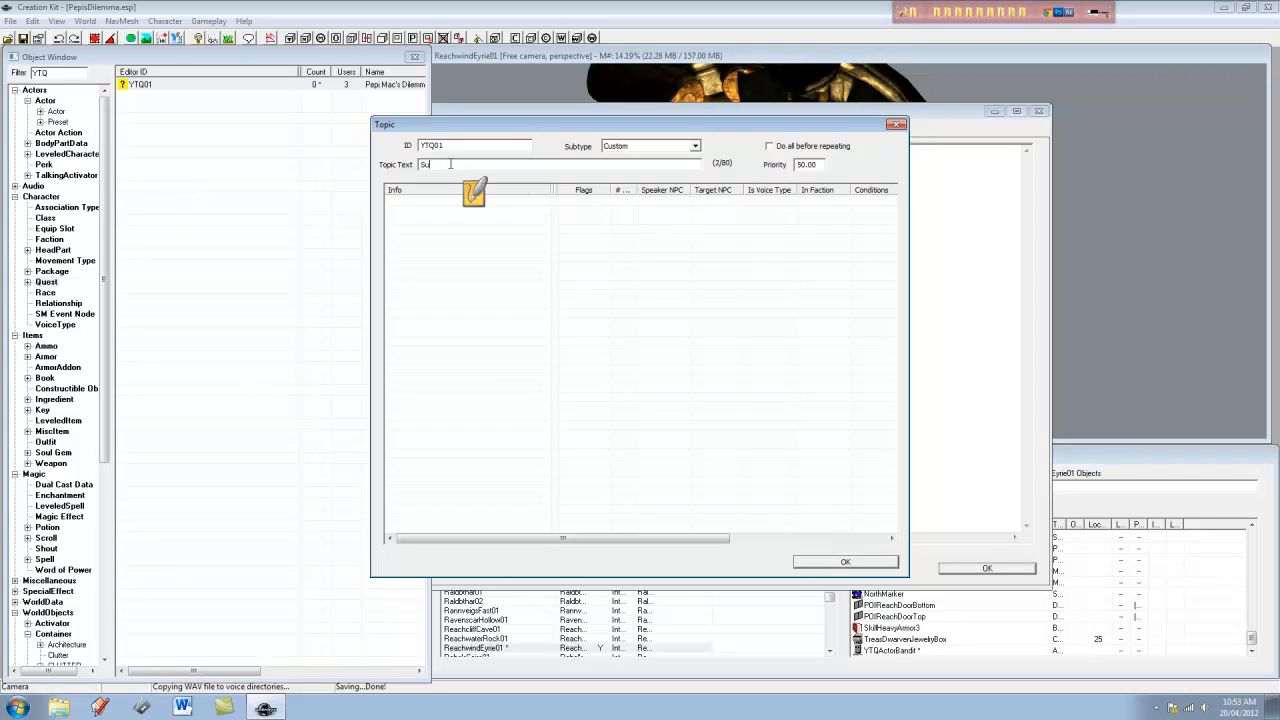
pyautogui.write("re, I'd be hap")
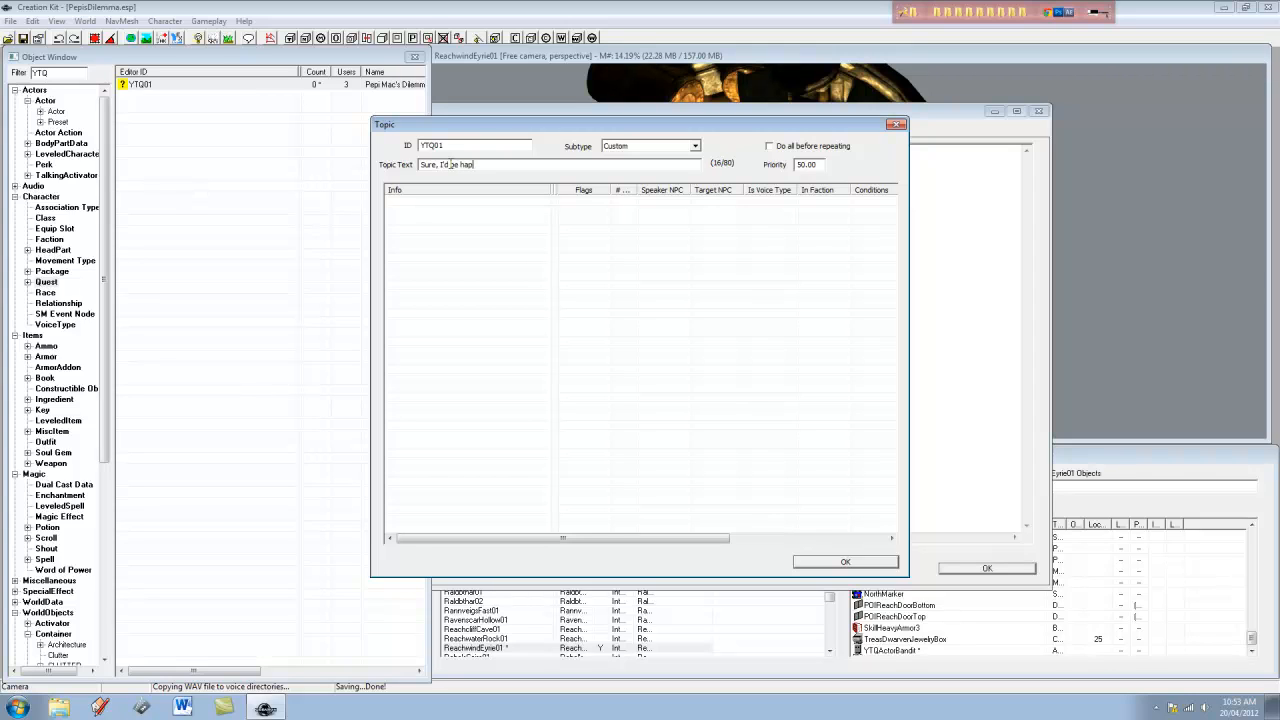
pyautogui.write('ppy to help')
# Create a new info in the topic and begin its response text with "Ok, thank you so so much!"
pyautogui.rightClick(479, 237)
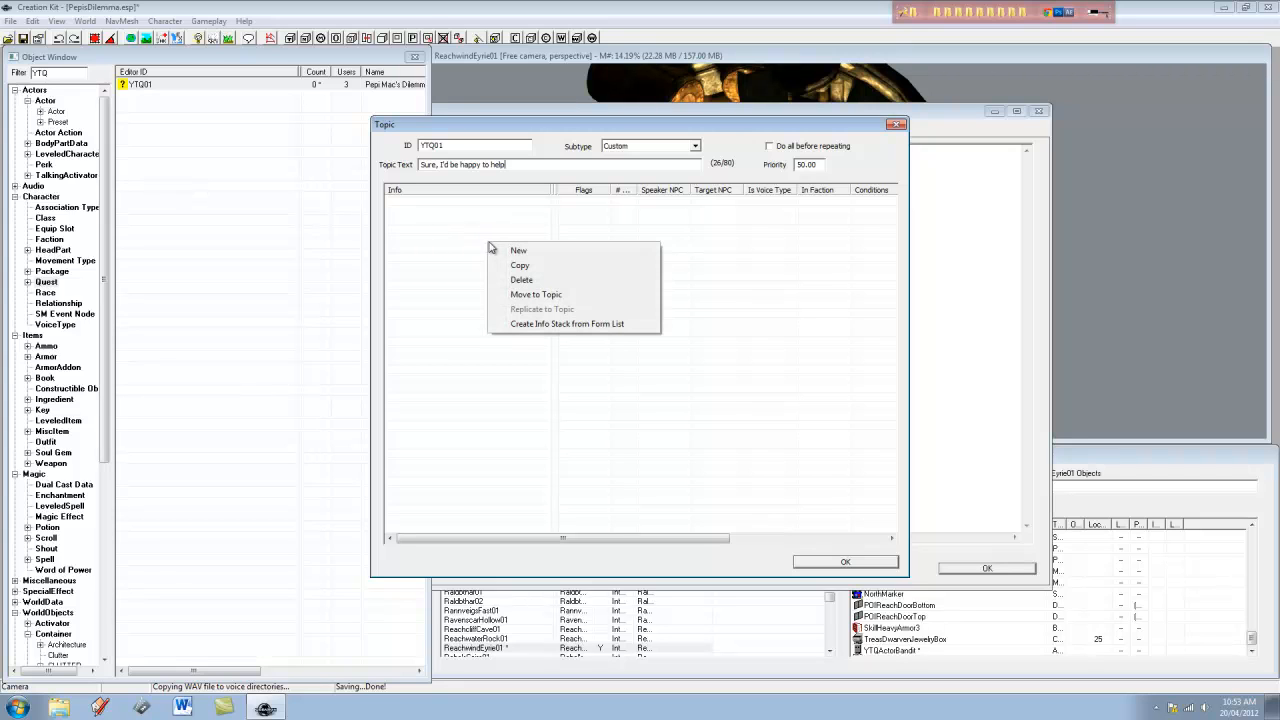
pyautogui.click(517, 250)
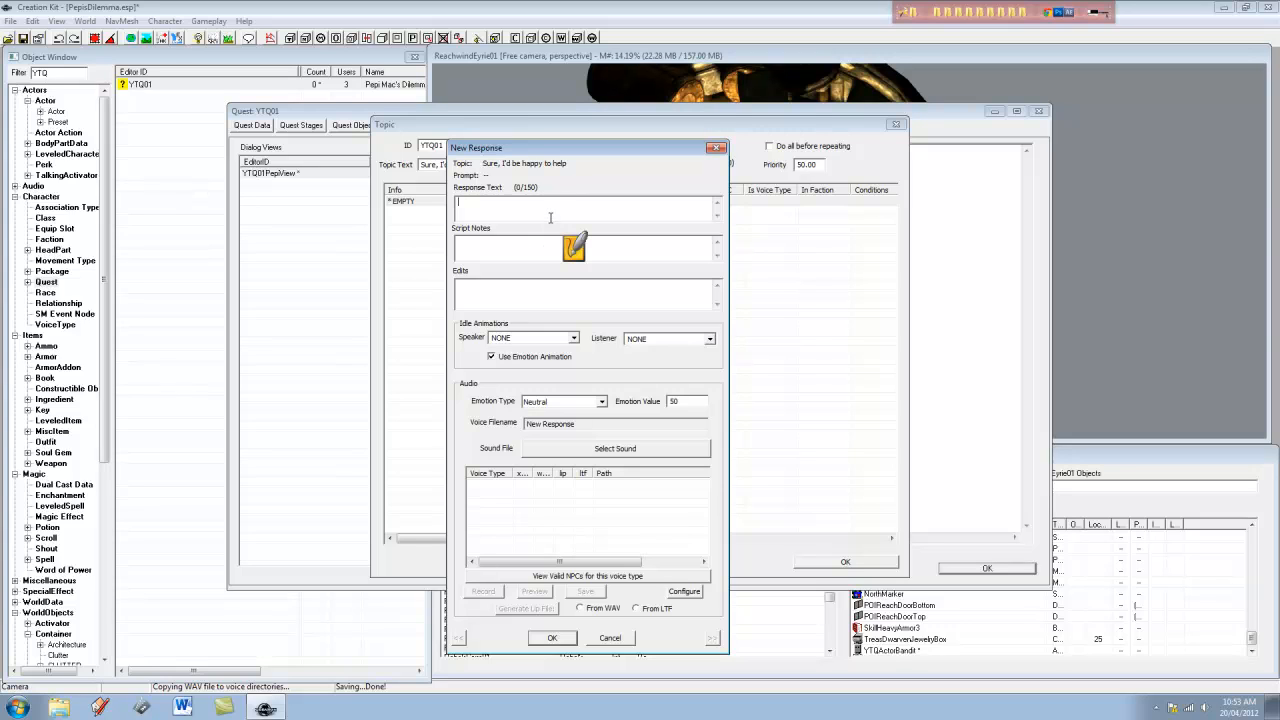
pyautogui.write('Oh')
pyautogui.write(', thank')
pyautogui.write(' you so m')
pyautogui.press('BackSpace')
pyautogui.write('so much! I')
pyautogui.press('BackSpace')
# Continue the response with "Rumours are that he hides in Reachwind Eyrie. Please hurry as I will pay you a large sum for your efforts."
pyautogui.write('Rumours are that he')
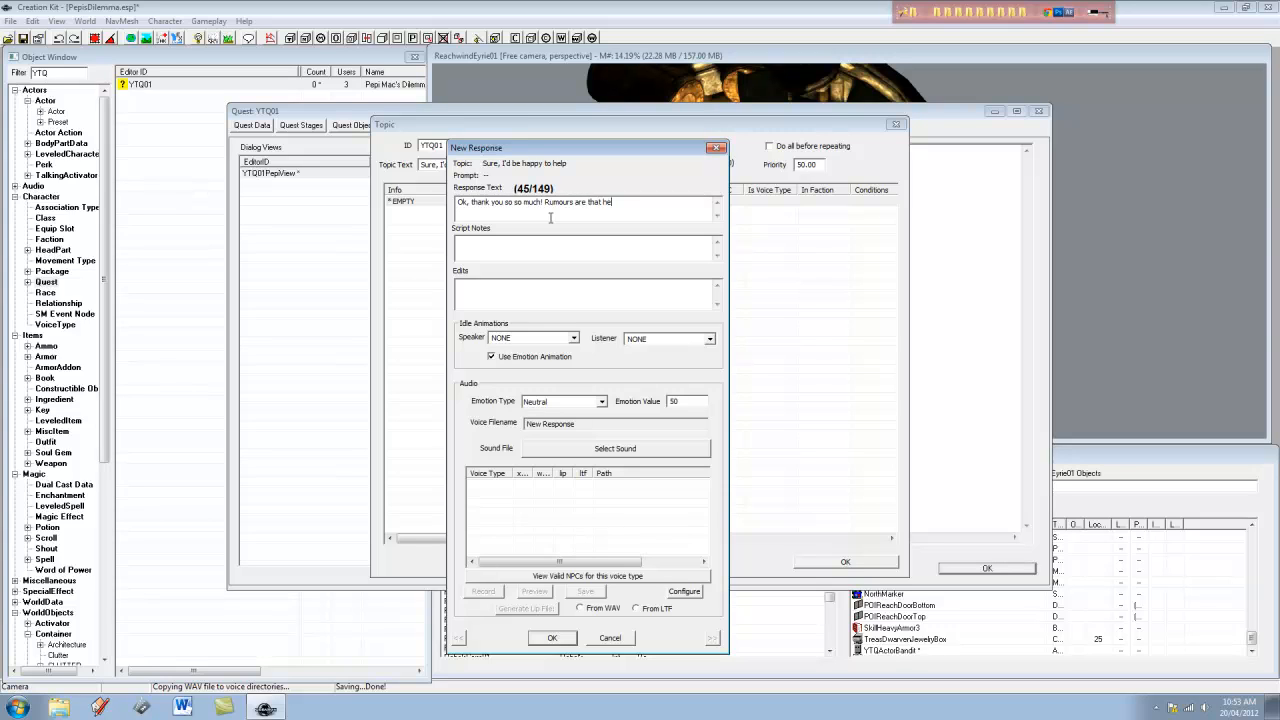
pyautogui.write(' hides in Reach')
pyautogui.press('BackSpace')
pyautogui.write('wind Eyrie. Please hurrym')
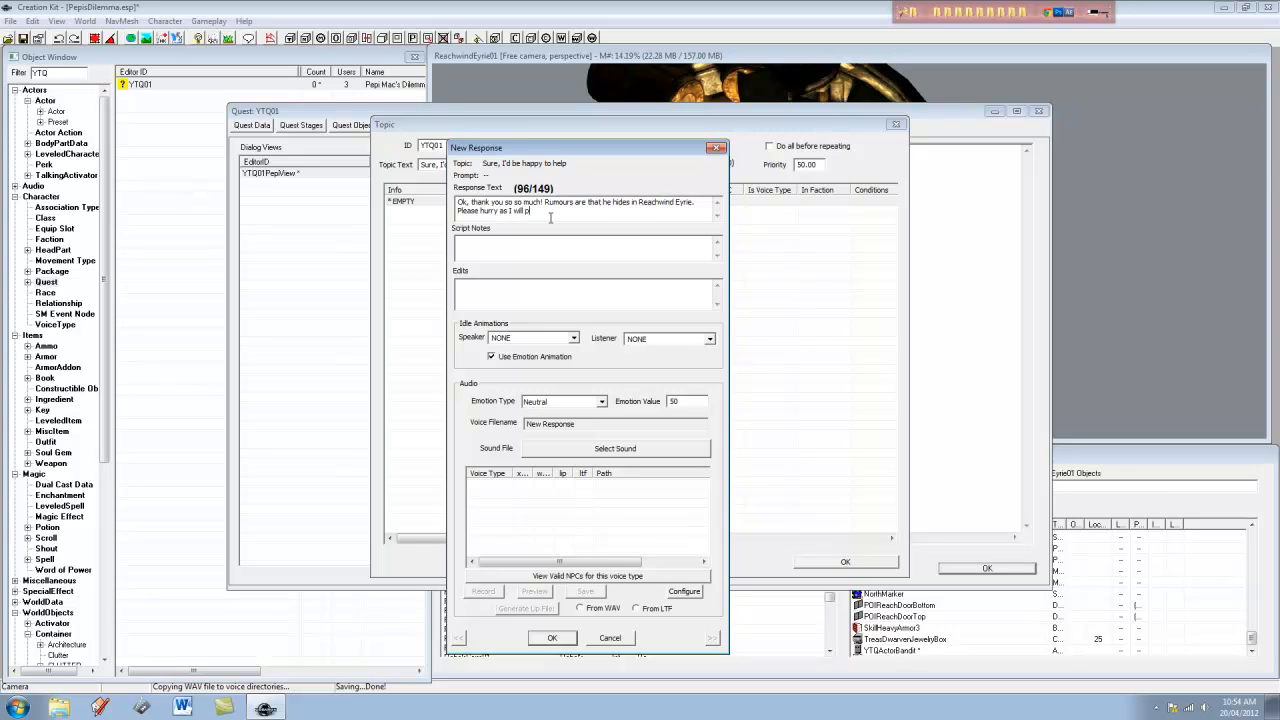
pyautogui.write('you a large sum for your efforts.')
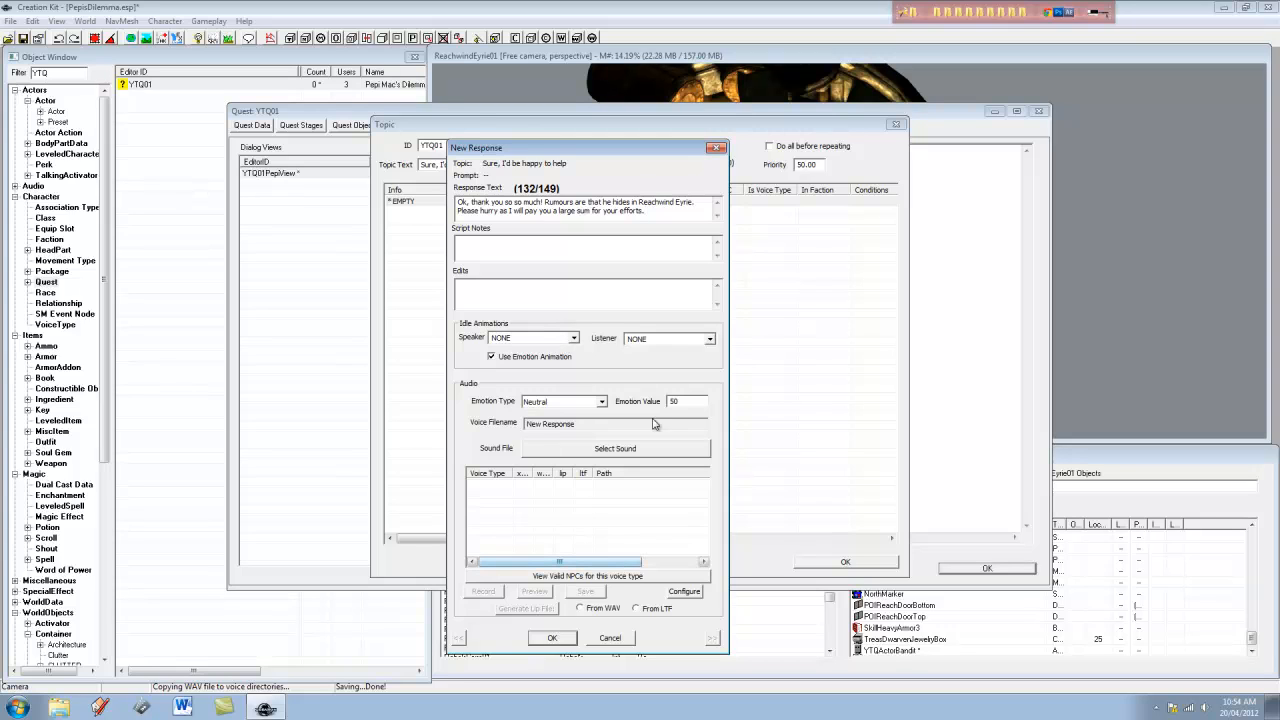
# Save the response, adding "Rumours" to the spelling dictionary and ignoring "Reachwind" in the spell check
pyautogui.click(574, 643)
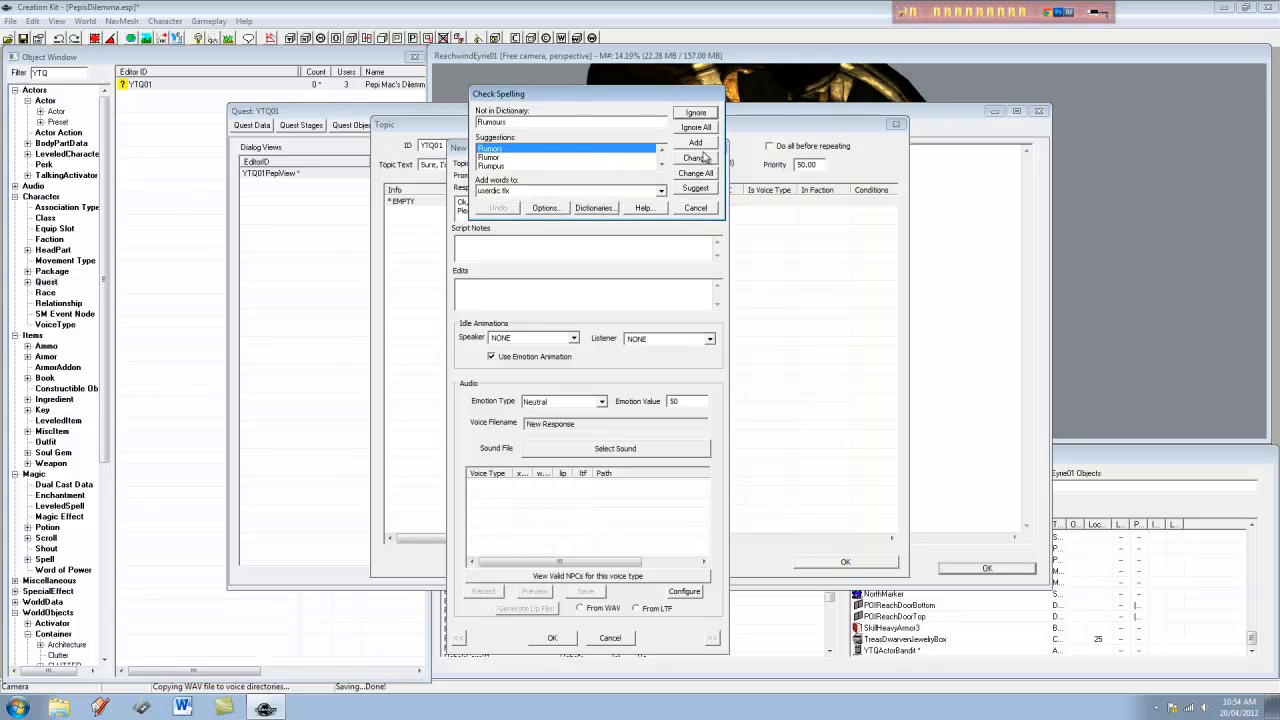
pyautogui.click(702, 143)
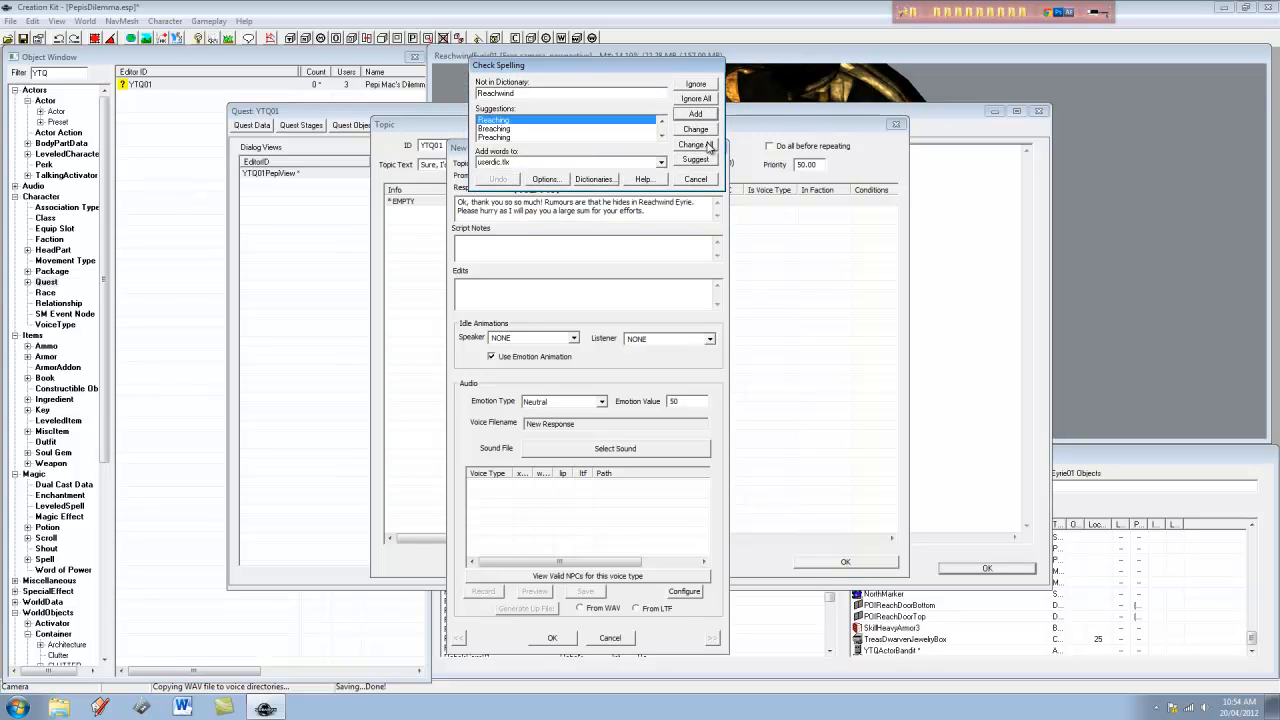
pyautogui.click(699, 86)
pyautogui.click(552, 638)
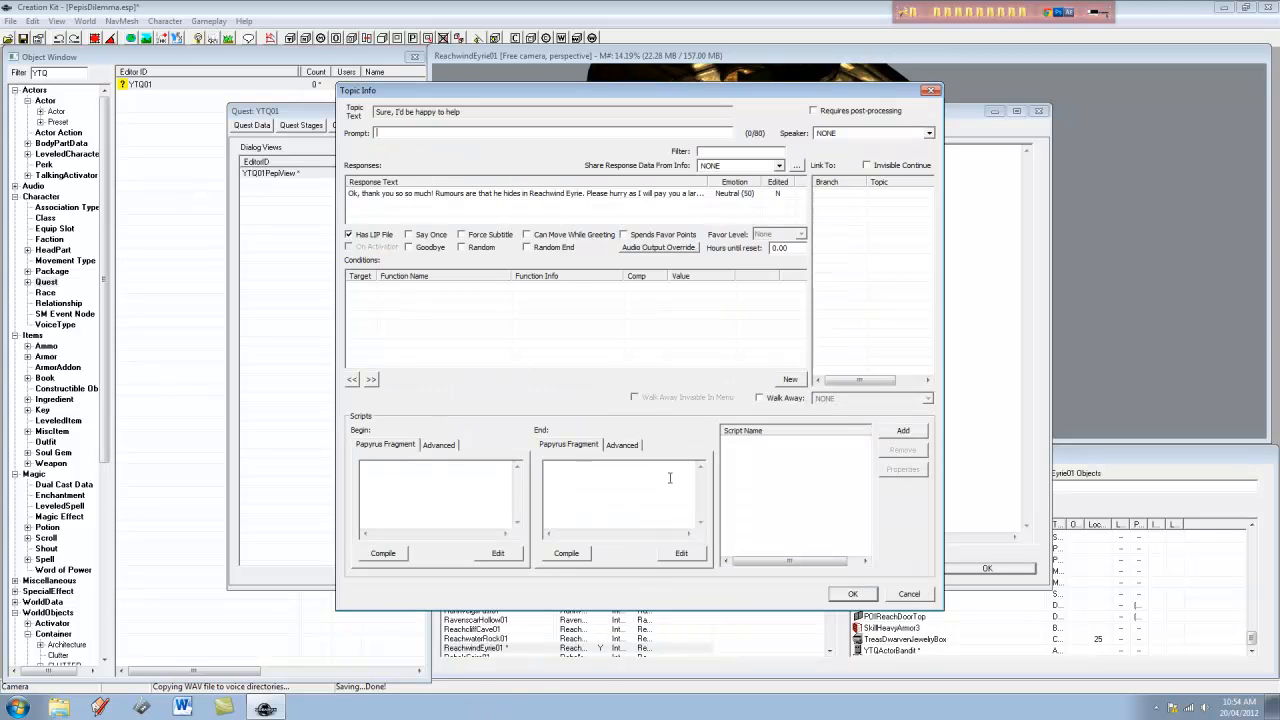
# Set the speaker of the topic info to YTQActorPepi
pyautogui.click(899, 133)
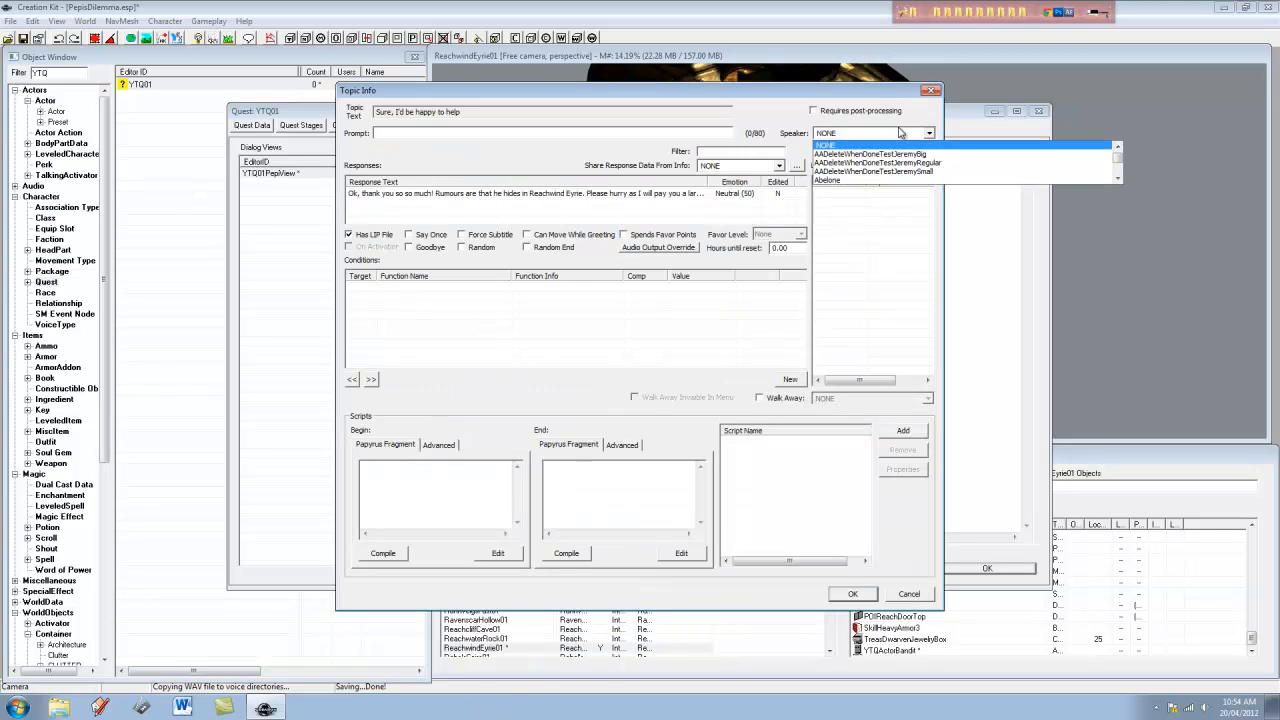
pyautogui.write('ytq')
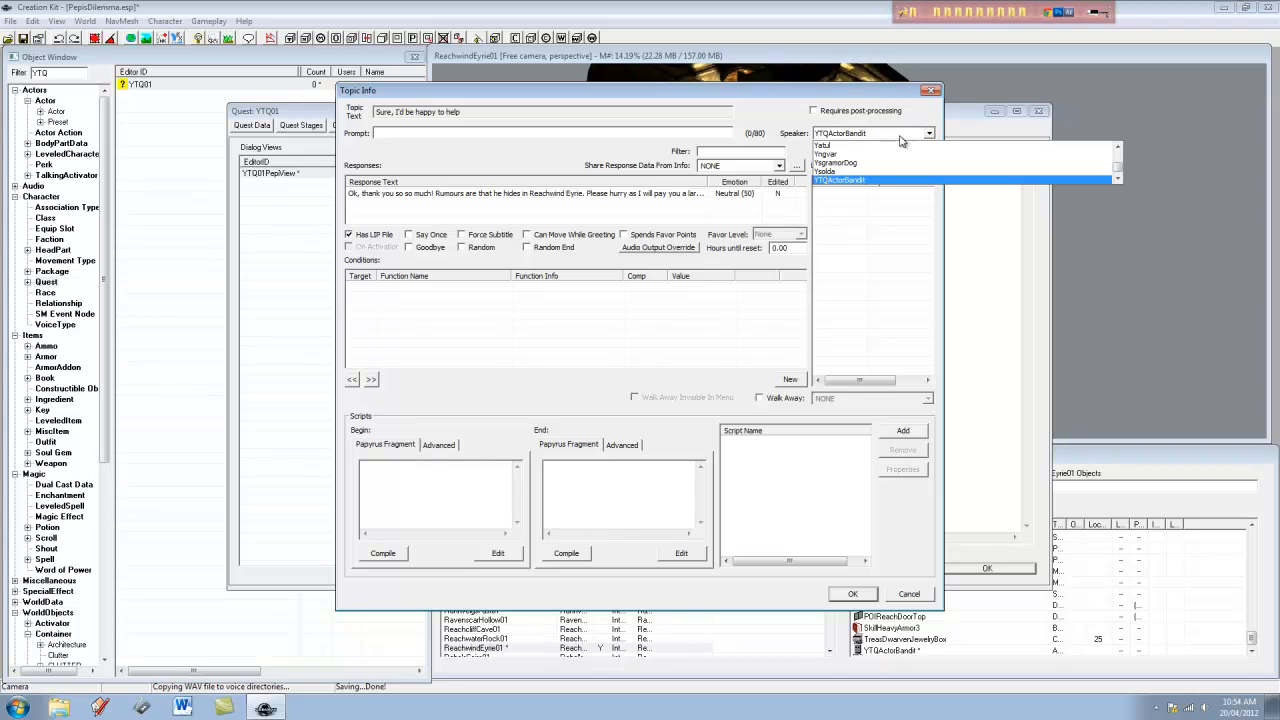
pyautogui.press('Down')
pyautogui.press('Return')
pyautogui.click(667, 341)
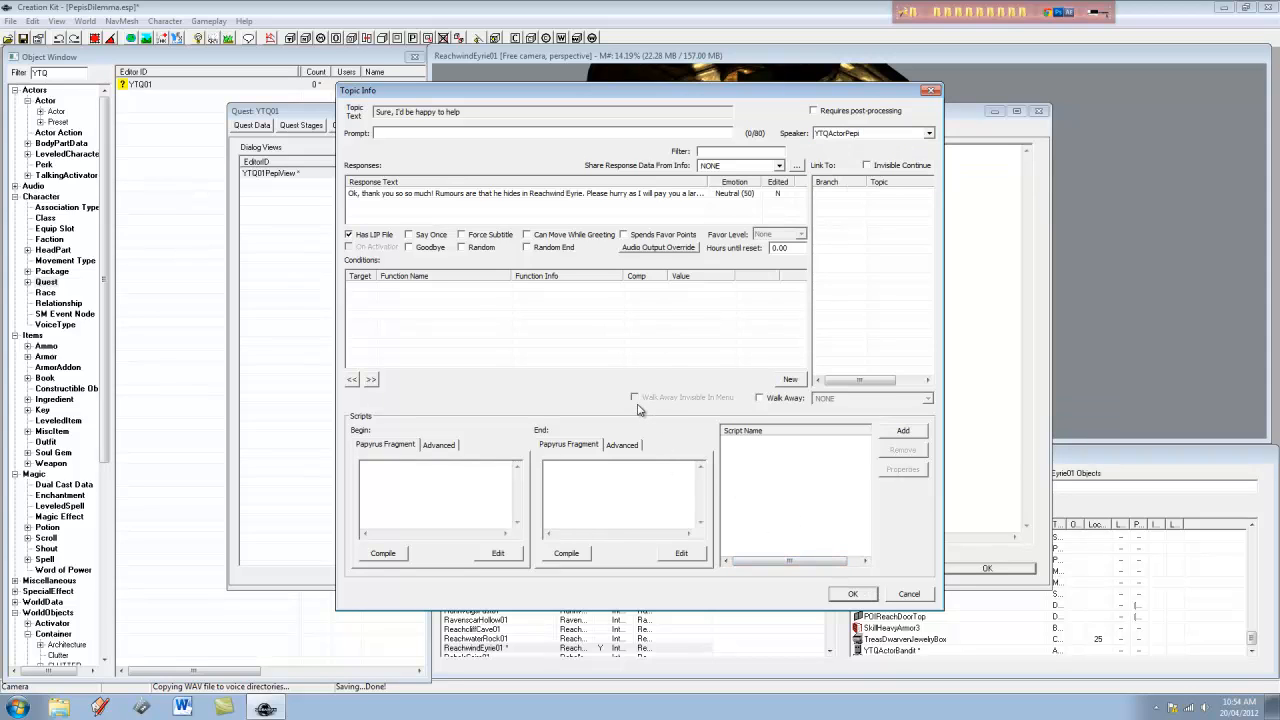
# Add a GetIsID condition for YTQActorPepi equal to 1 on the subject, and save the topic info
pyautogui.rightClick(601, 335)
pyautogui.click(625, 340)
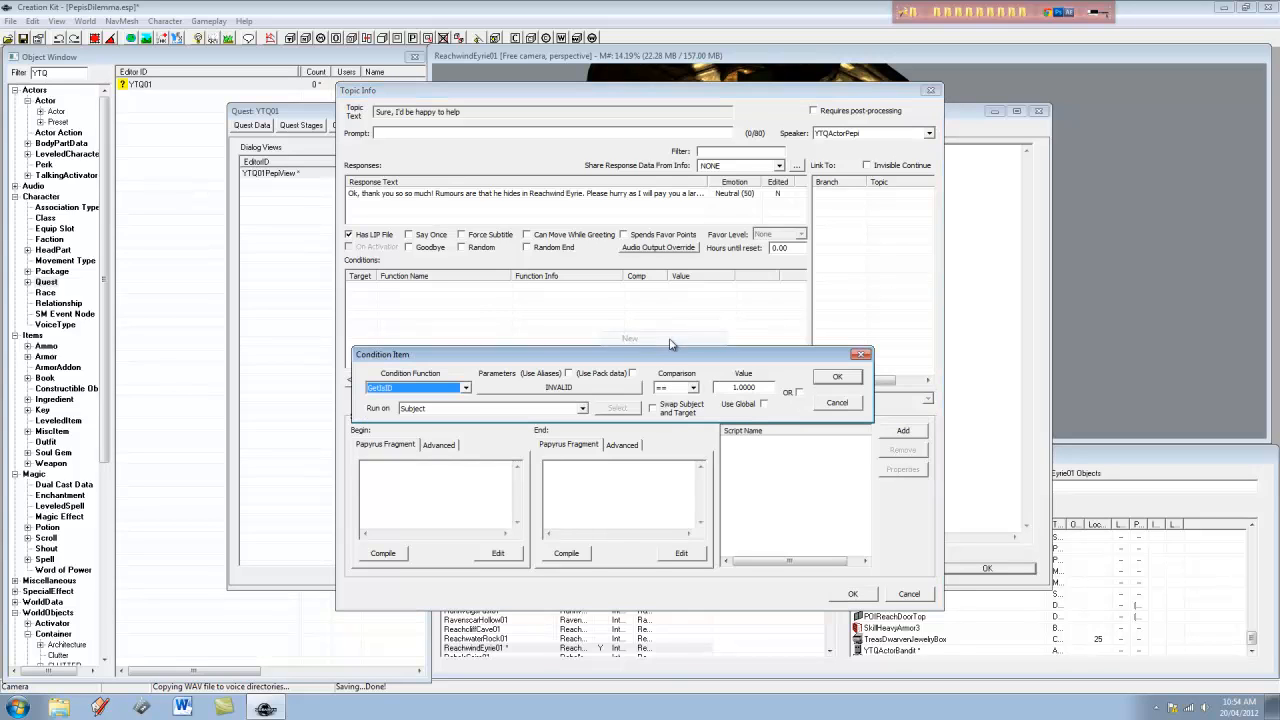
pyautogui.click(547, 386)
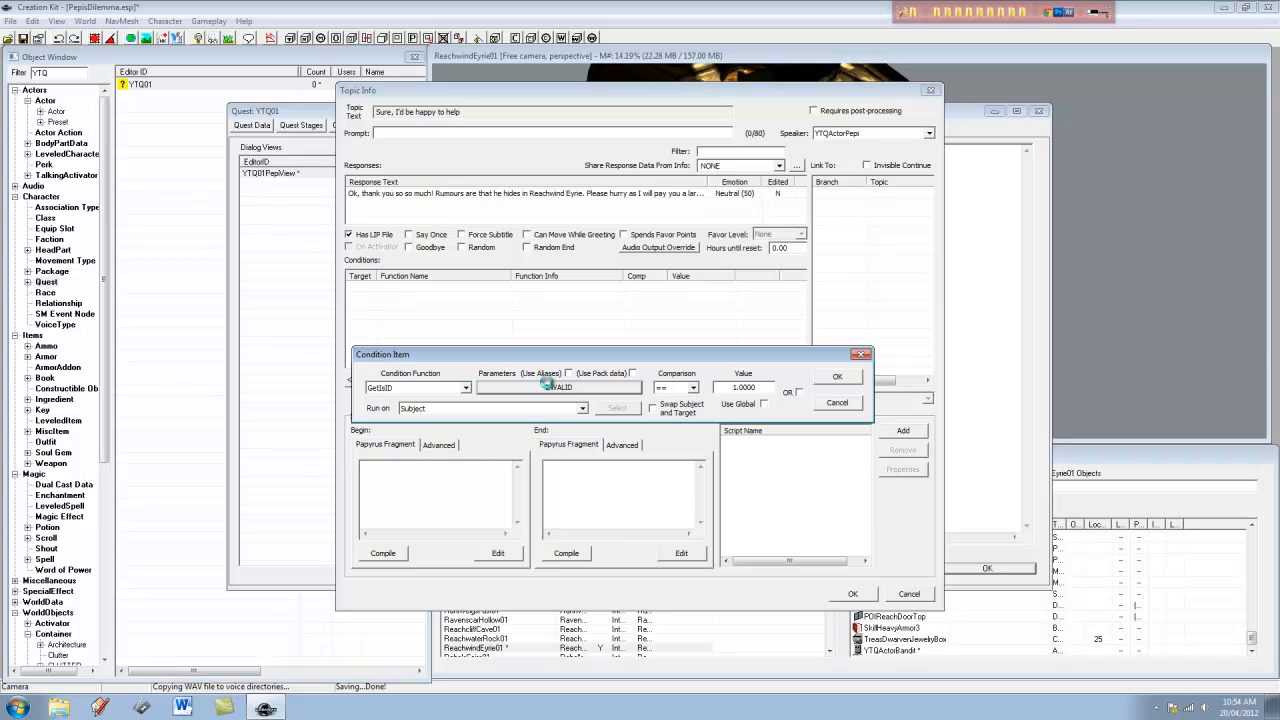
pyautogui.click(547, 386)
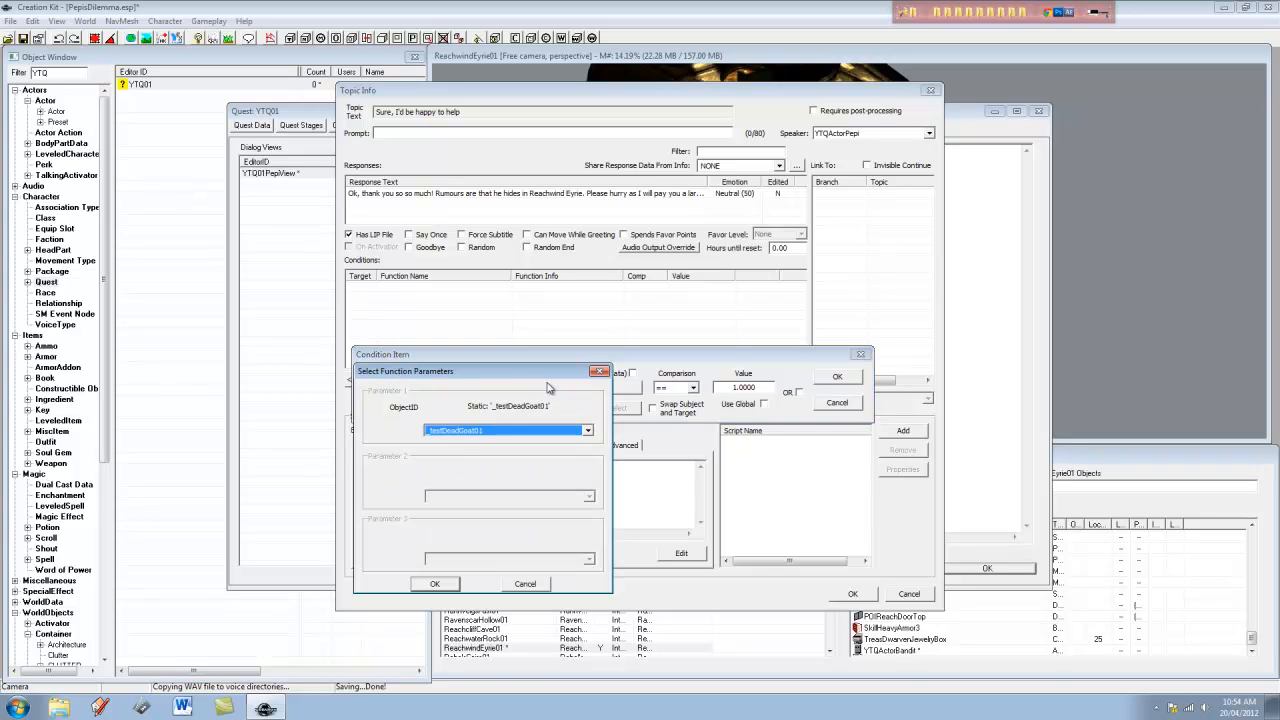
pyautogui.write('ytq')
pyautogui.press('Down')
pyautogui.press('Return')
pyautogui.click(859, 375)
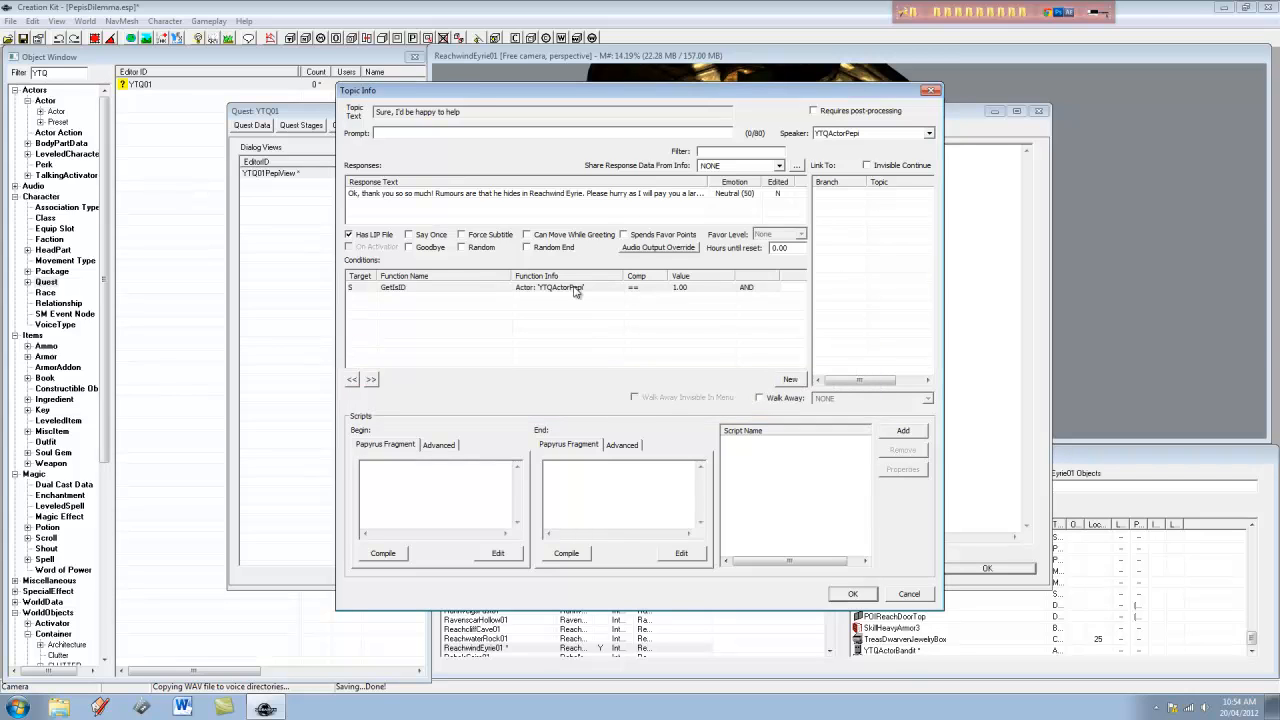
pyautogui.click(852, 593)
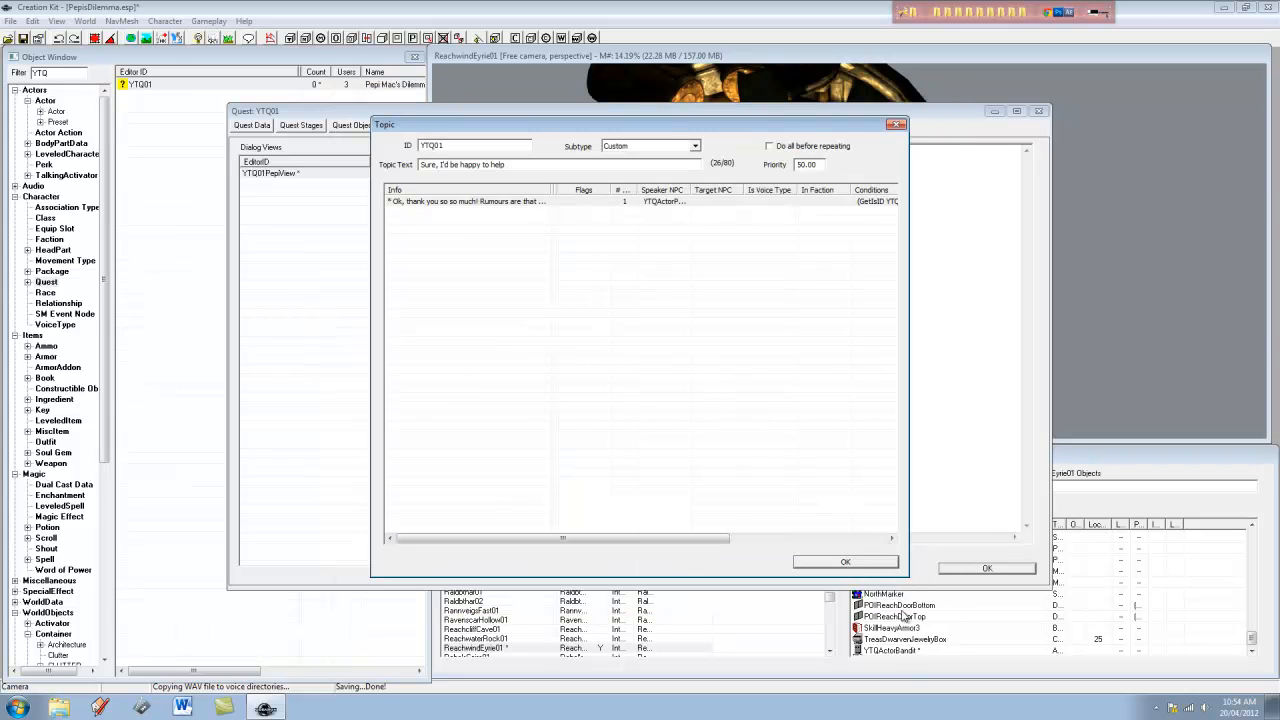
# Change the topic's ID to YTQ01MeetingPepiYes and save the topic
pyautogui.click(869, 565)
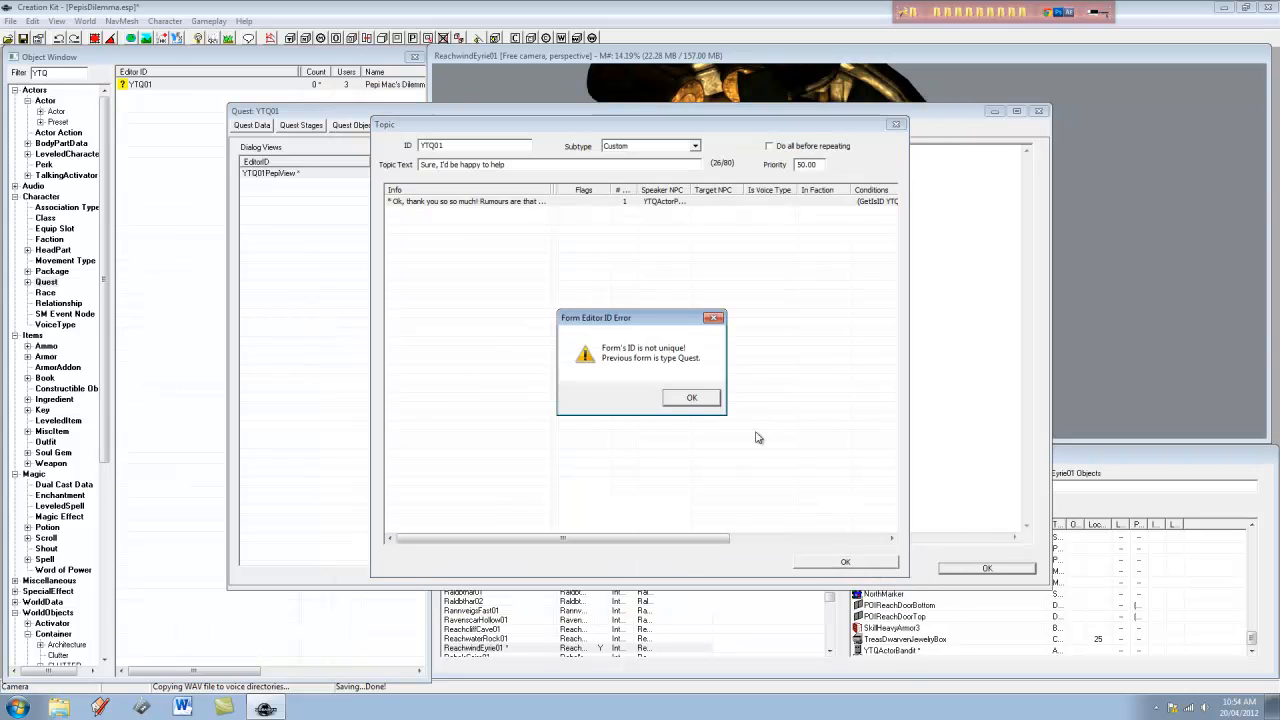
pyautogui.click(692, 398)
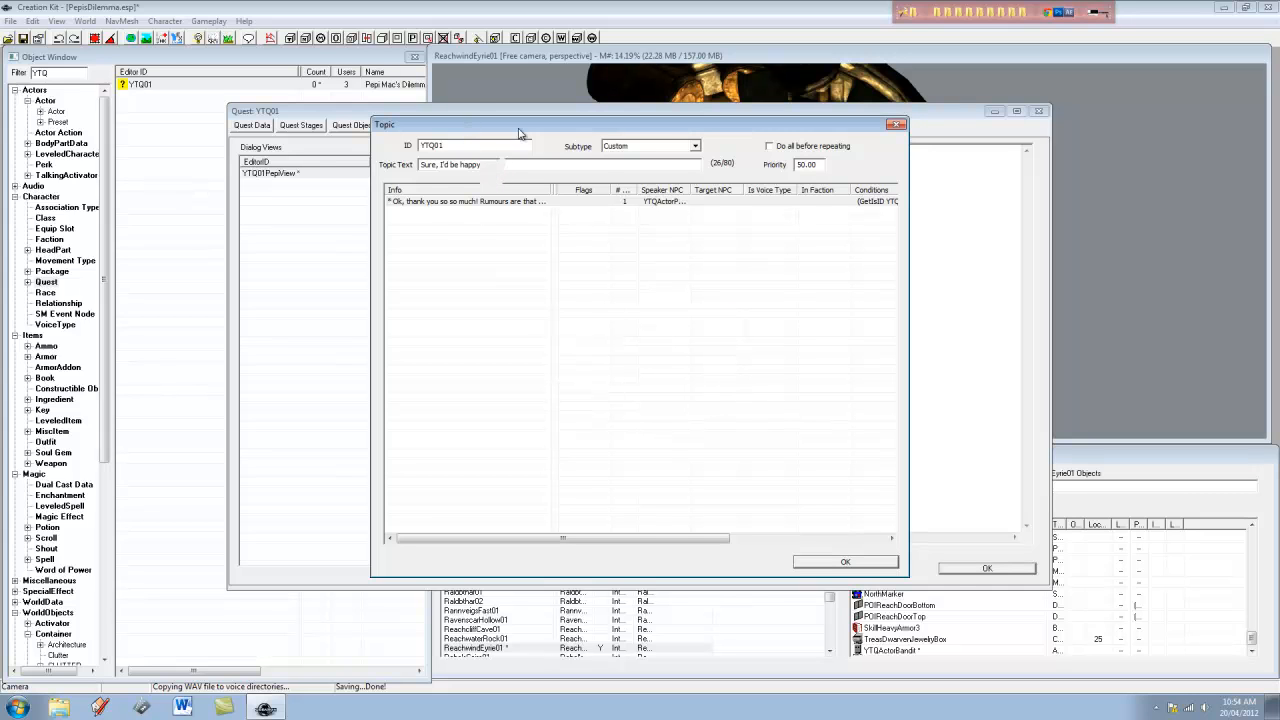
pyautogui.moveTo(519, 131); pyautogui.dragTo(709, 170)
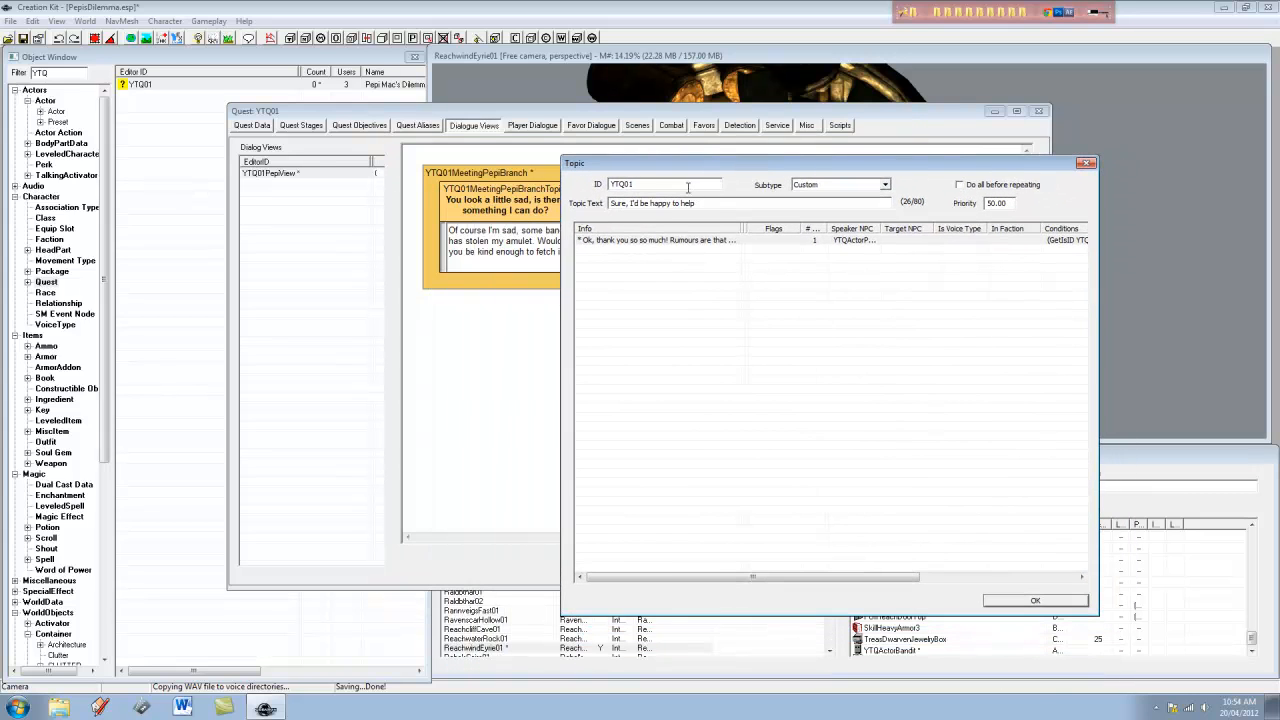
pyautogui.click(684, 186)
pyautogui.click(1056, 602)
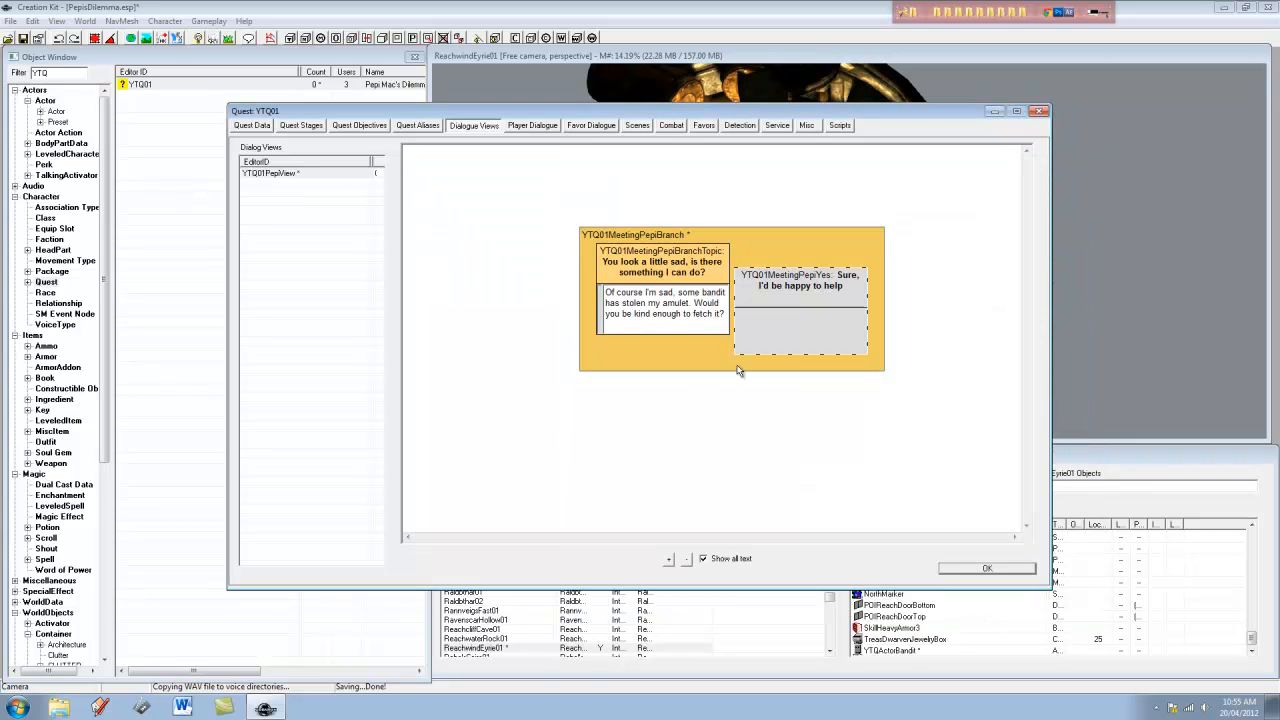
# Reopen the YTQ01MeetingPepiYes topic and review its response text and voice settings without editing them
pyautogui.doubleClick(821, 279)
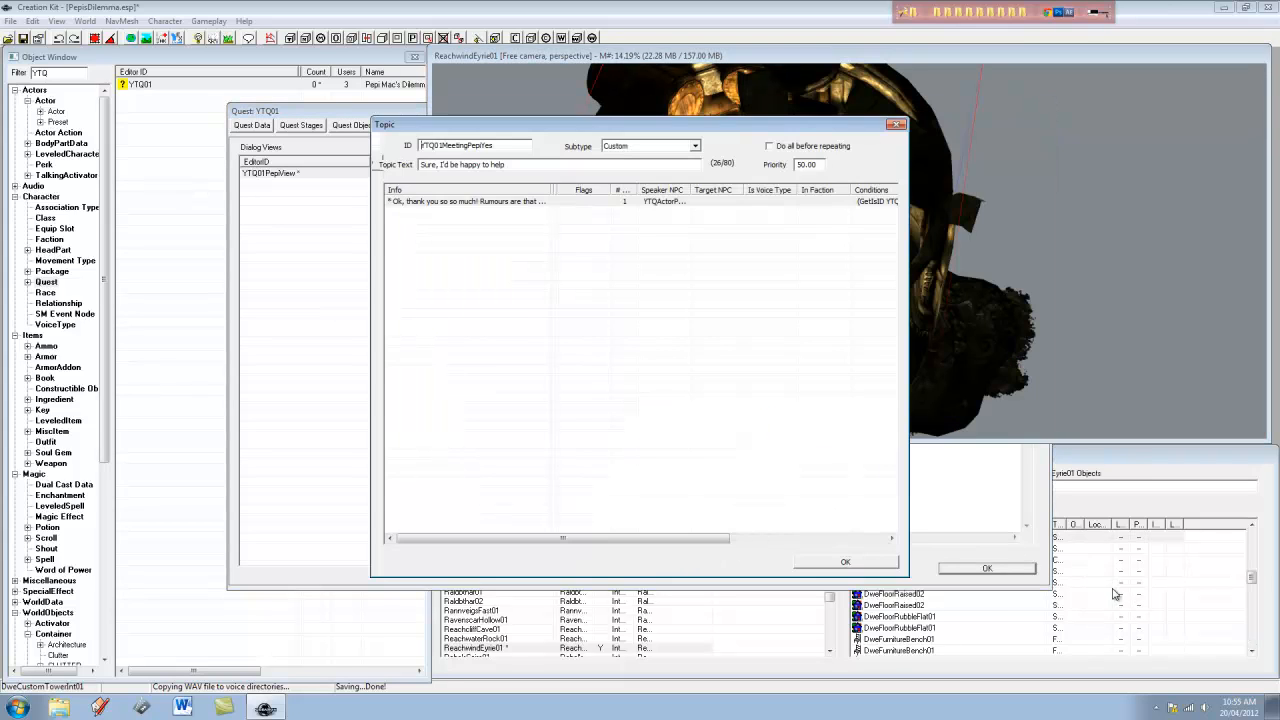
pyautogui.doubleClick(458, 202)
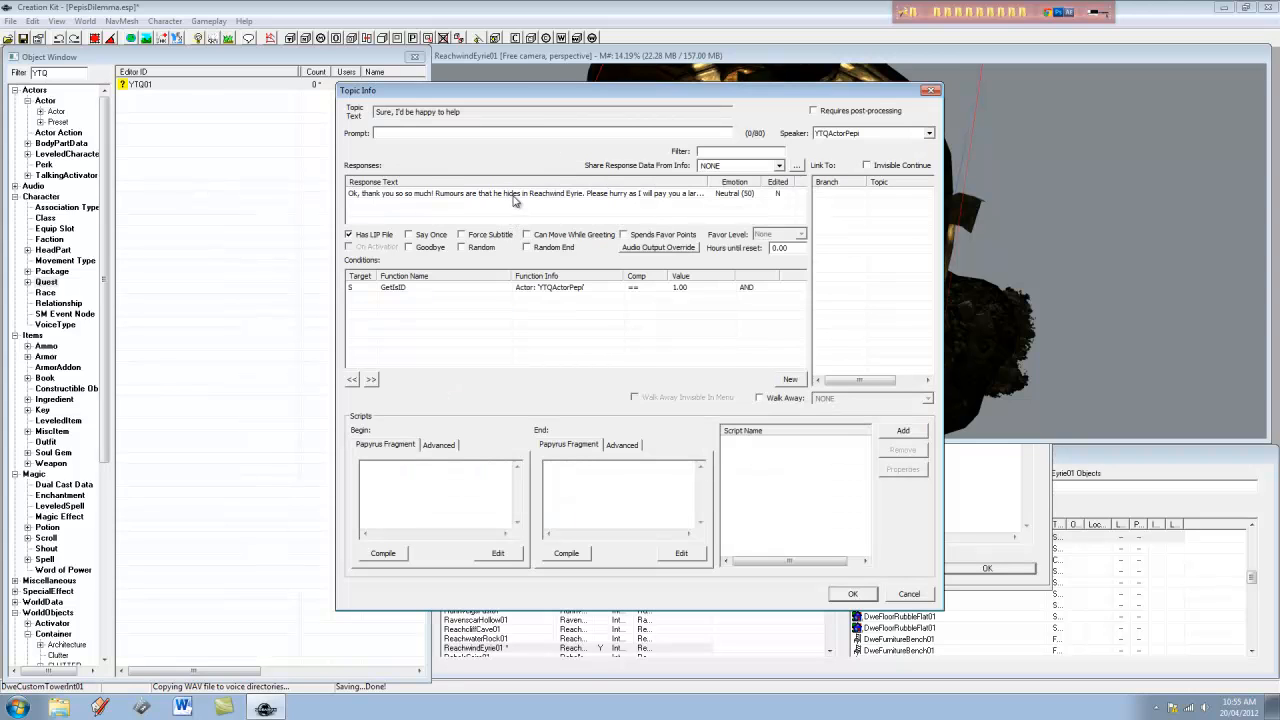
pyautogui.doubleClick(515, 201)
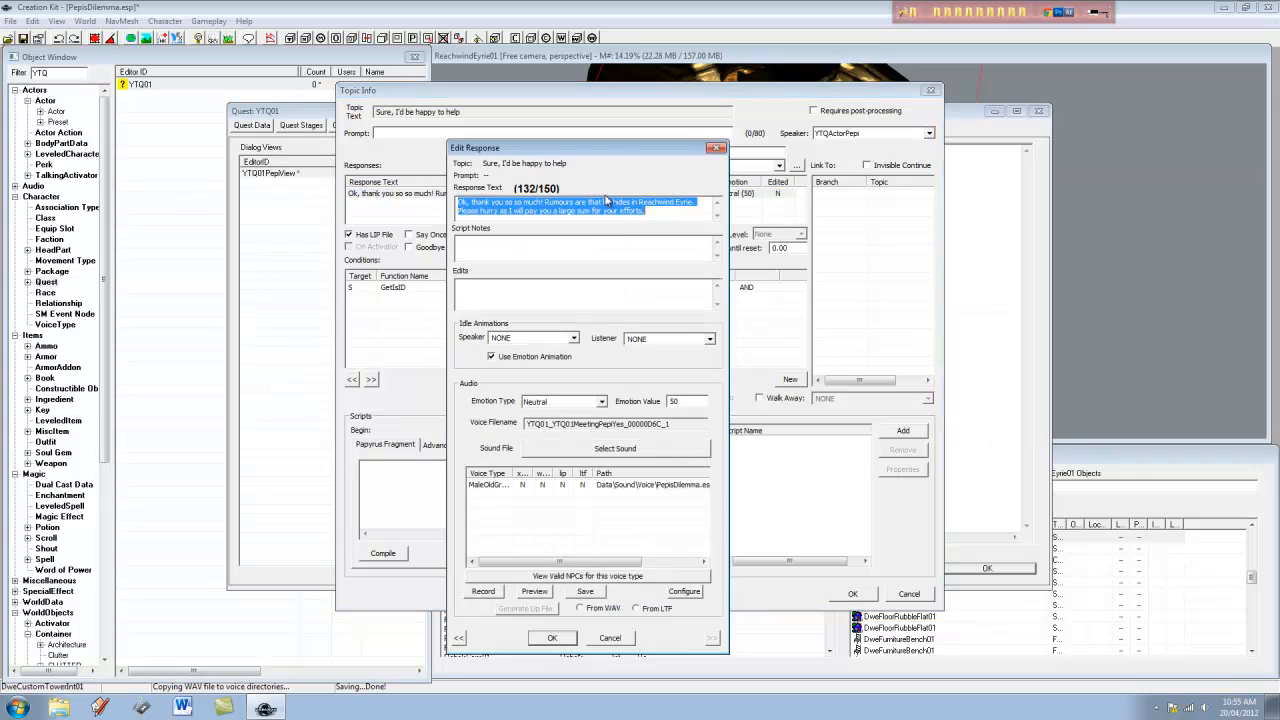
pyautogui.moveTo(617, 148); pyautogui.dragTo(902, 188)
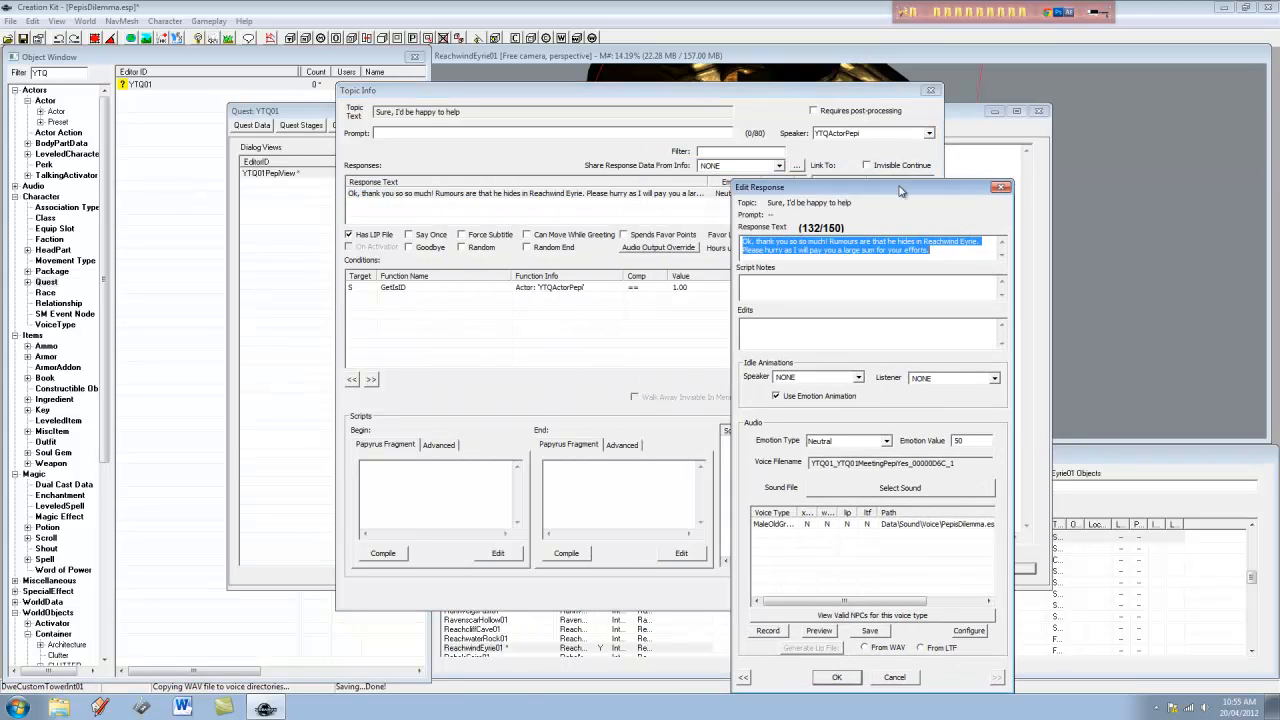
pyautogui.click(768, 290)
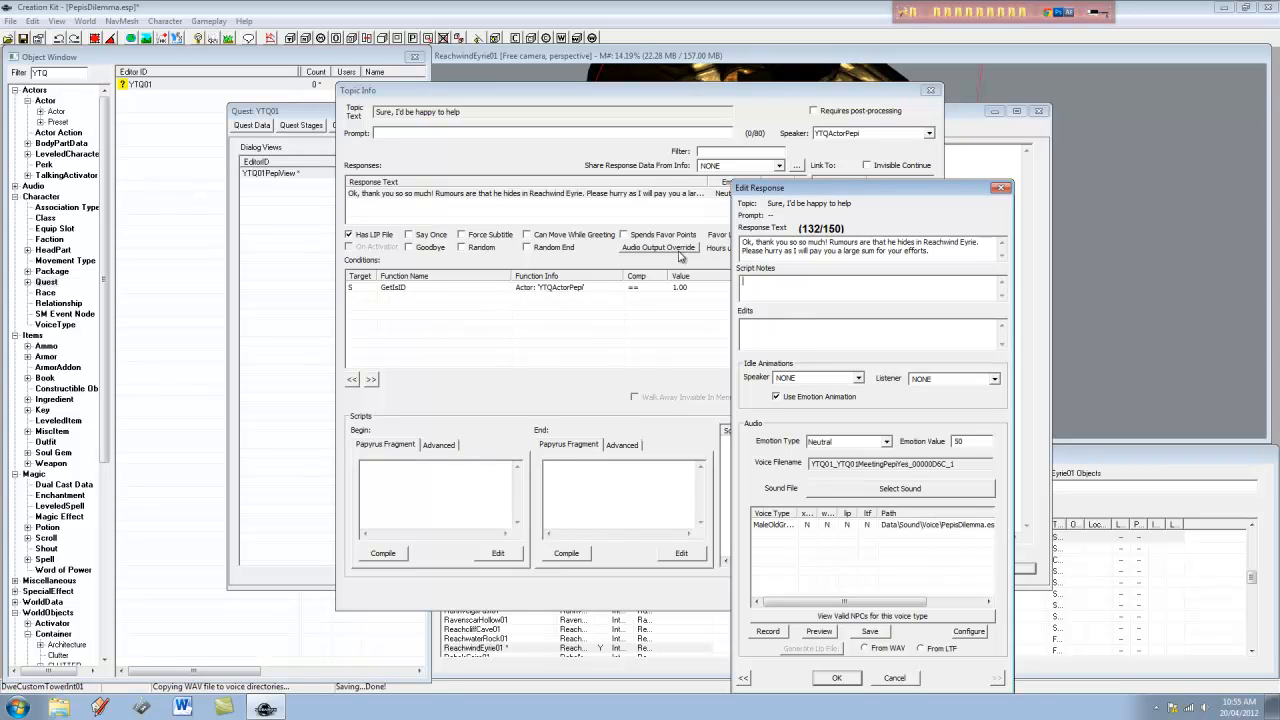
pyautogui.click(894, 678)
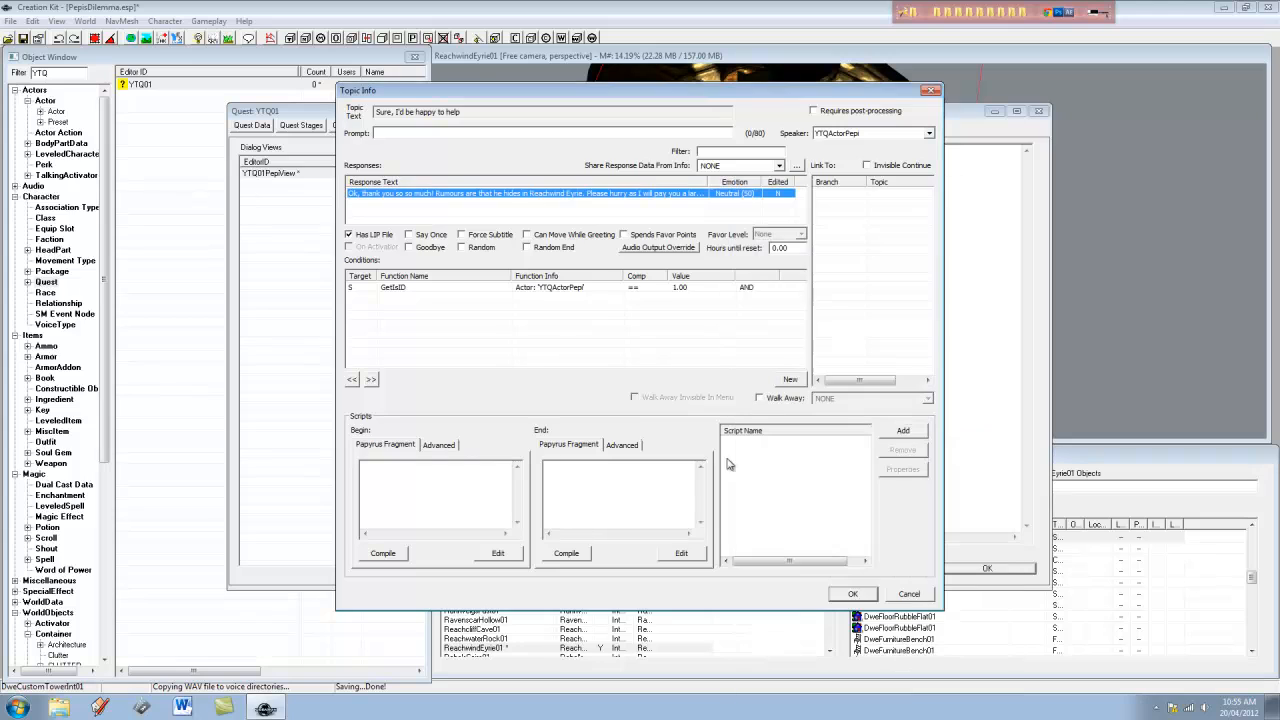
pyautogui.click(853, 594)
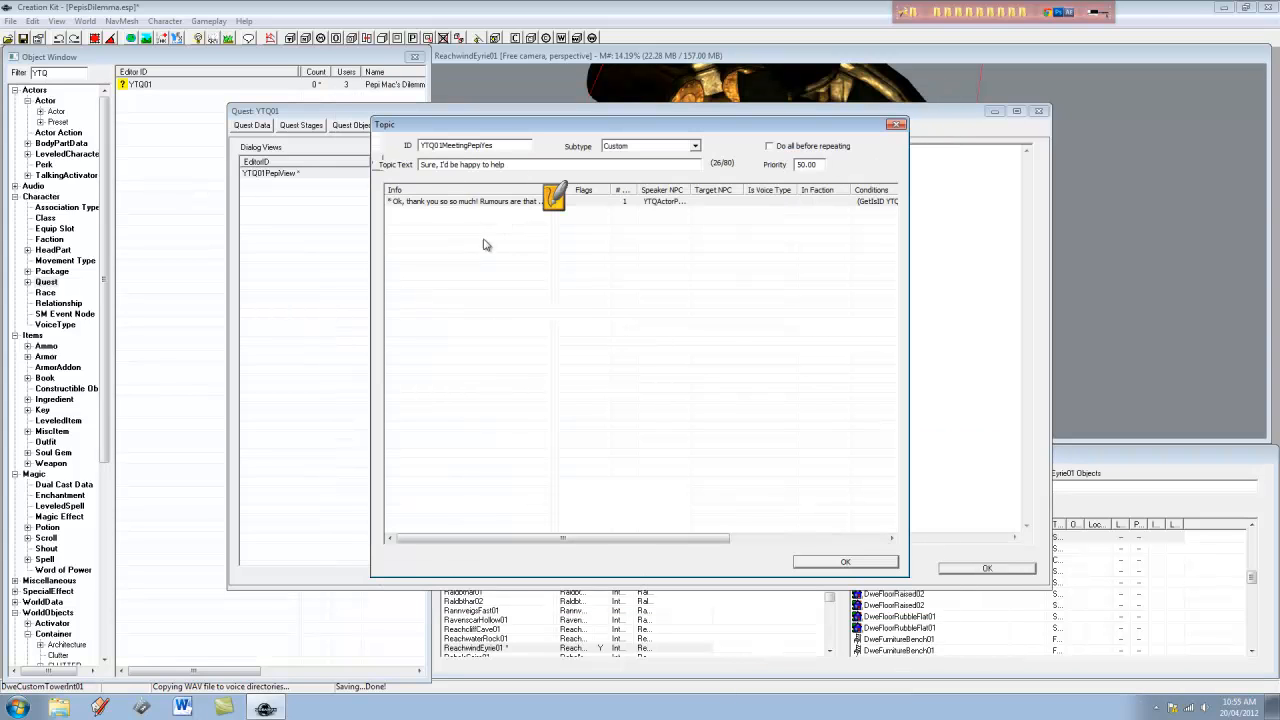
# Add a full stop to the topic text so it reads "Sure, I'd be happy to help."
pyautogui.write('.')
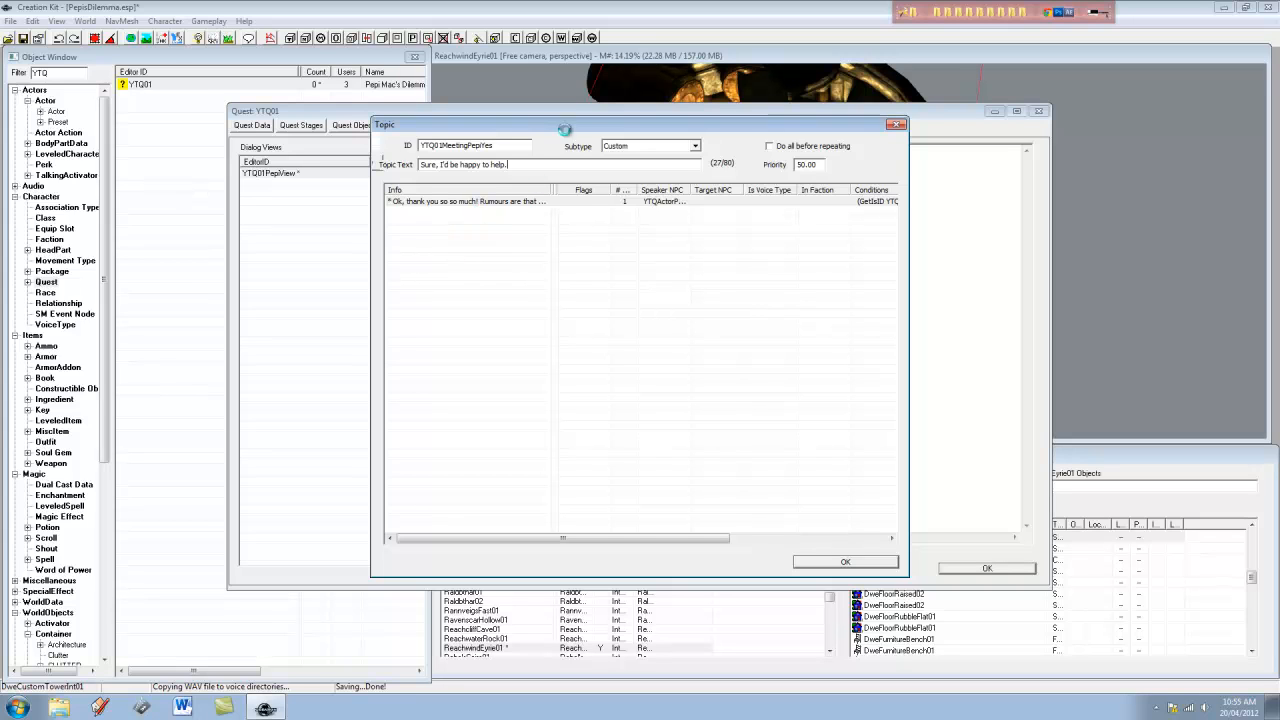
pyautogui.moveTo(570, 124); pyautogui.dragTo(798, 354)
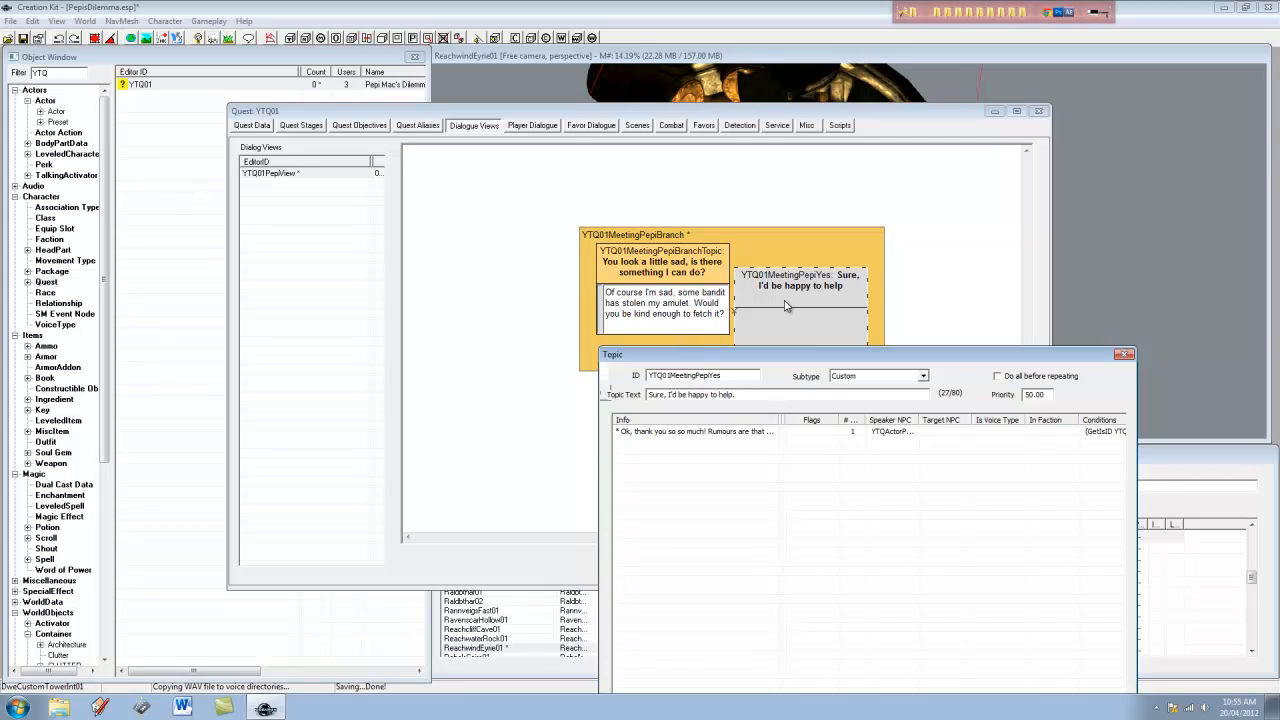
pyautogui.moveTo(787, 358); pyautogui.dragTo(825, 130)
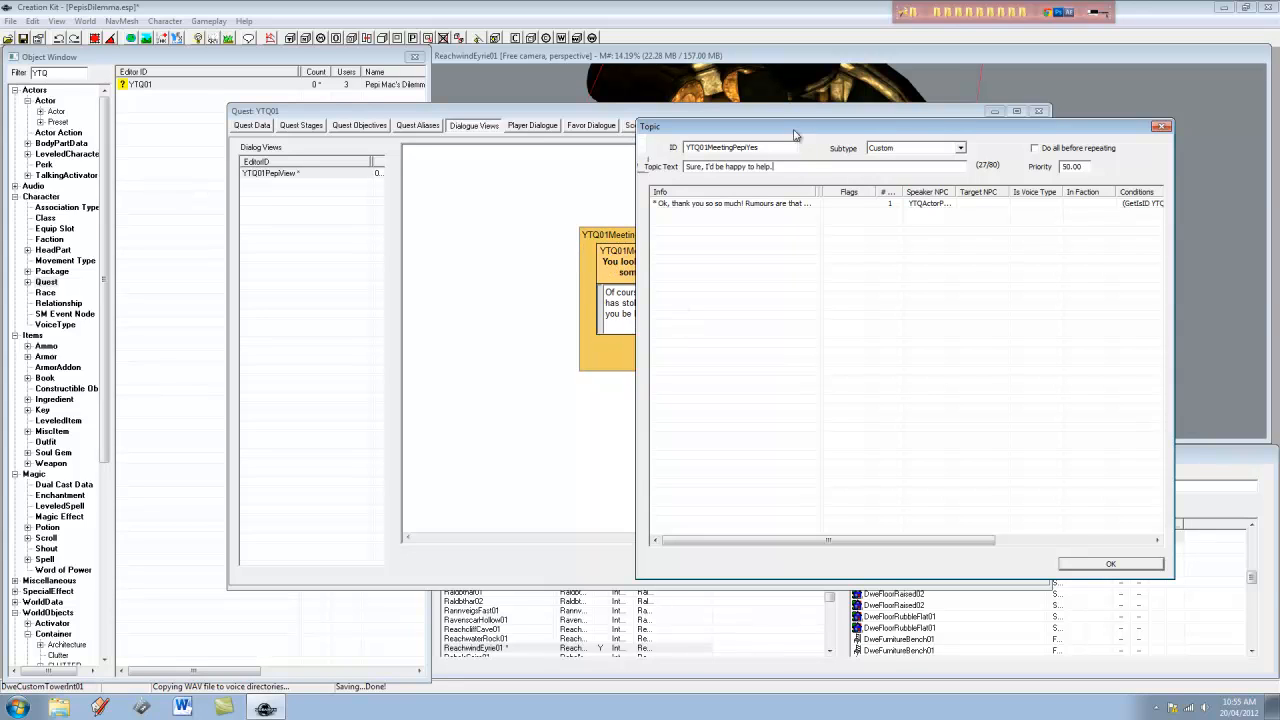
pyautogui.moveTo(798, 136); pyautogui.dragTo(896, 149)
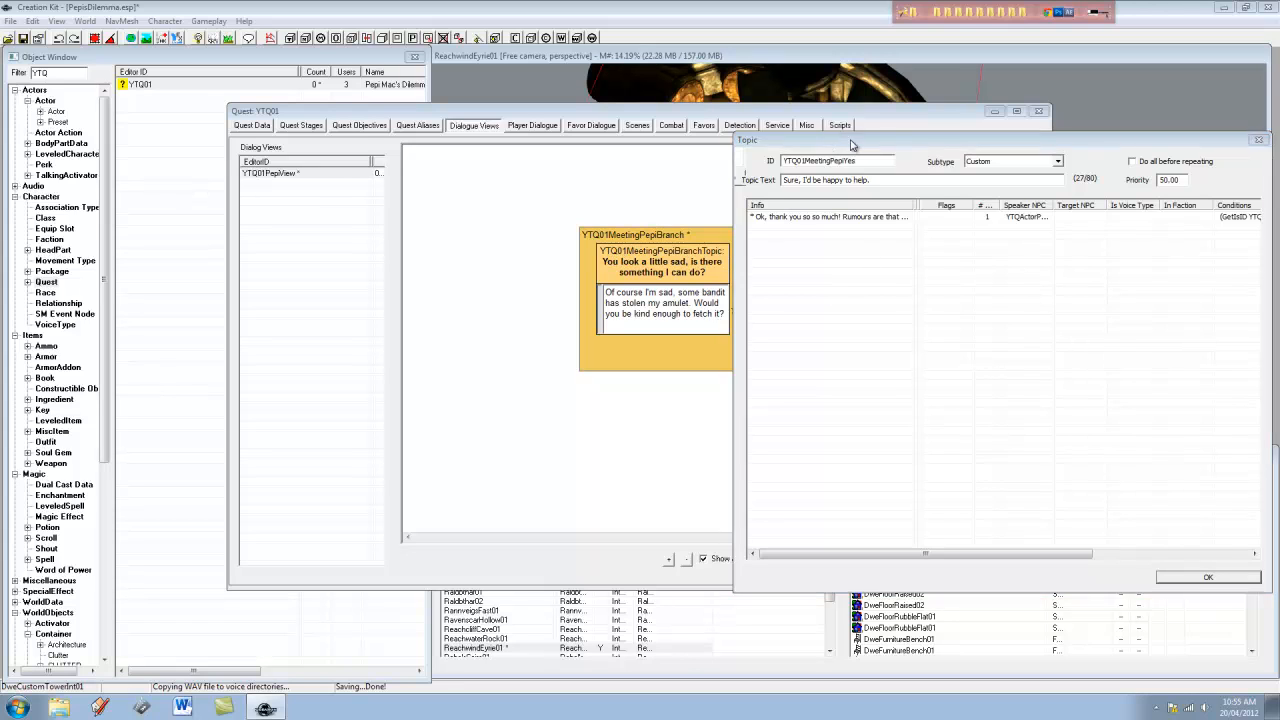
pyautogui.moveTo(852, 140); pyautogui.dragTo(1040, 216)
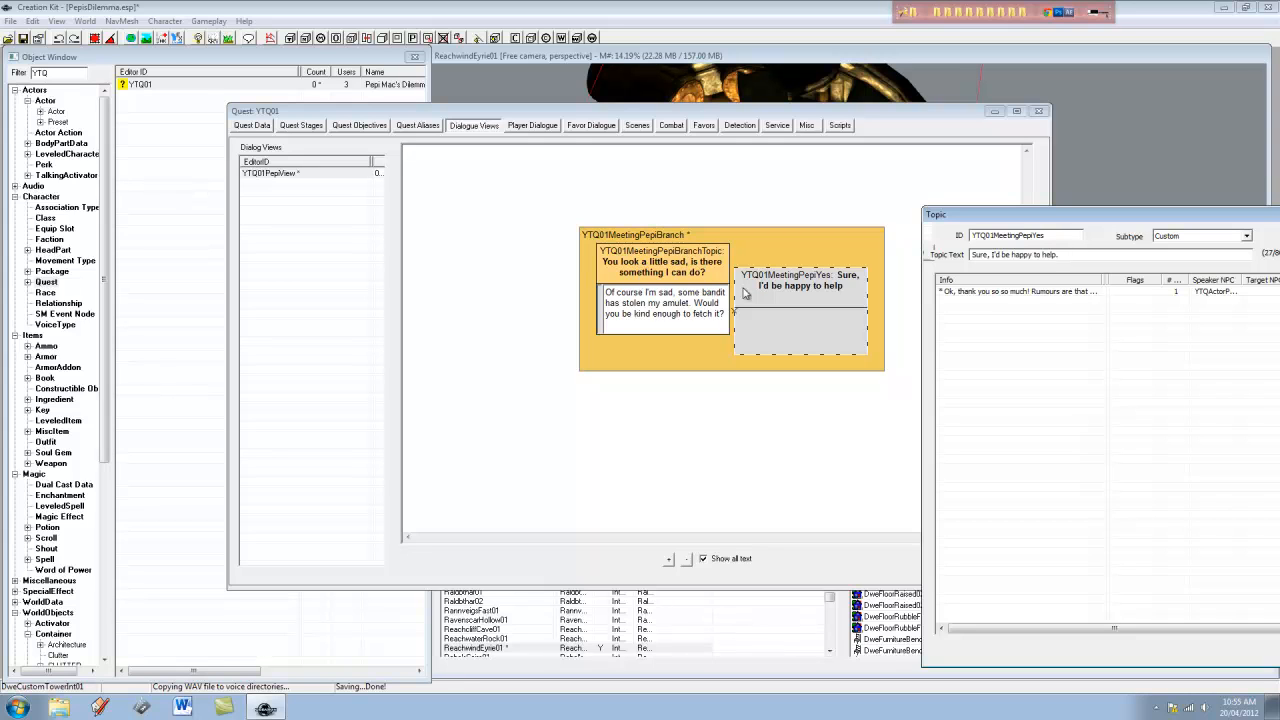
pyautogui.moveTo(1071, 216); pyautogui.dragTo(664, 137)
# Set the emotion type of Pepi's thank-you response to Sad
pyautogui.doubleClick(666, 209)
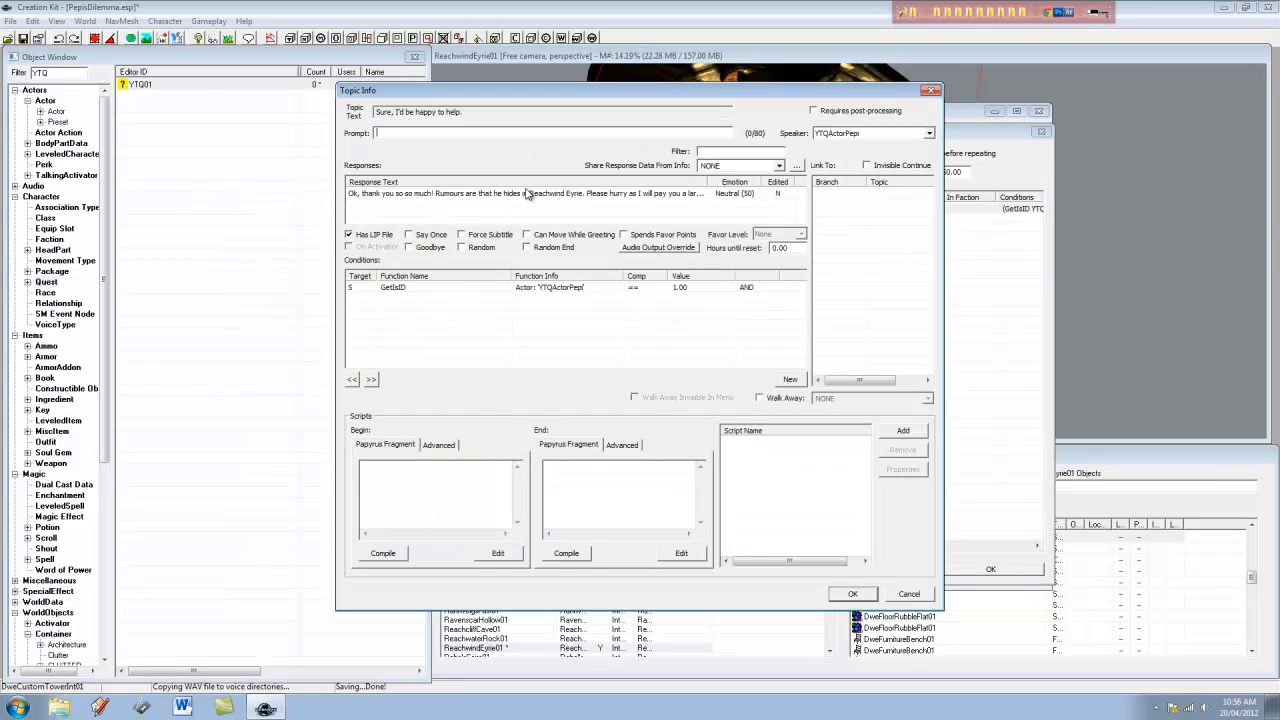
pyautogui.doubleClick(524, 196)
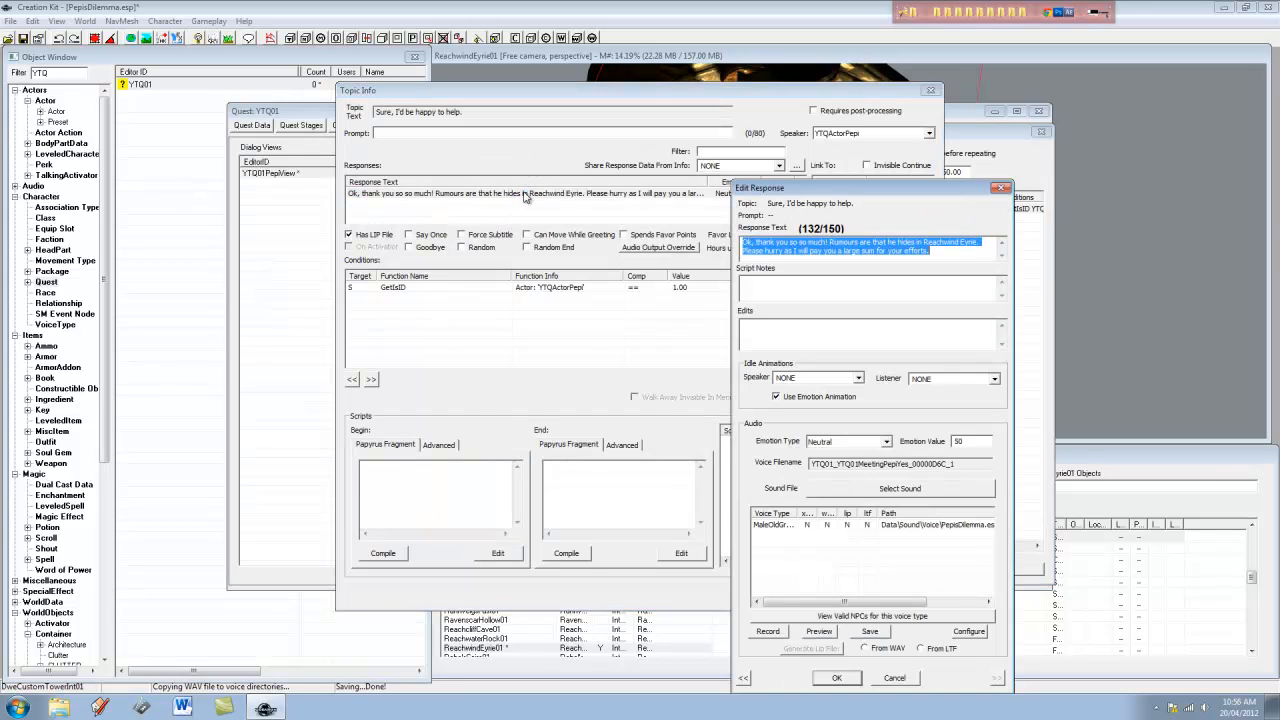
pyautogui.click(857, 447)
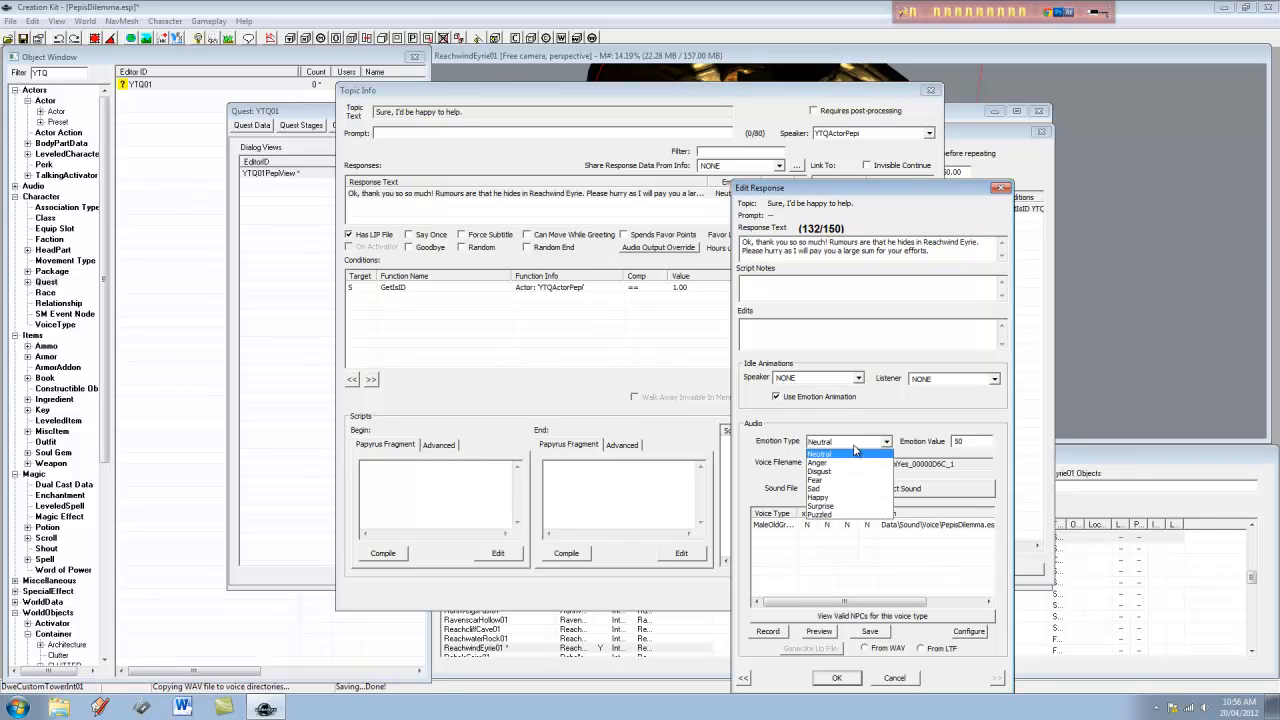
pyautogui.click(845, 491)
pyautogui.click(982, 465)
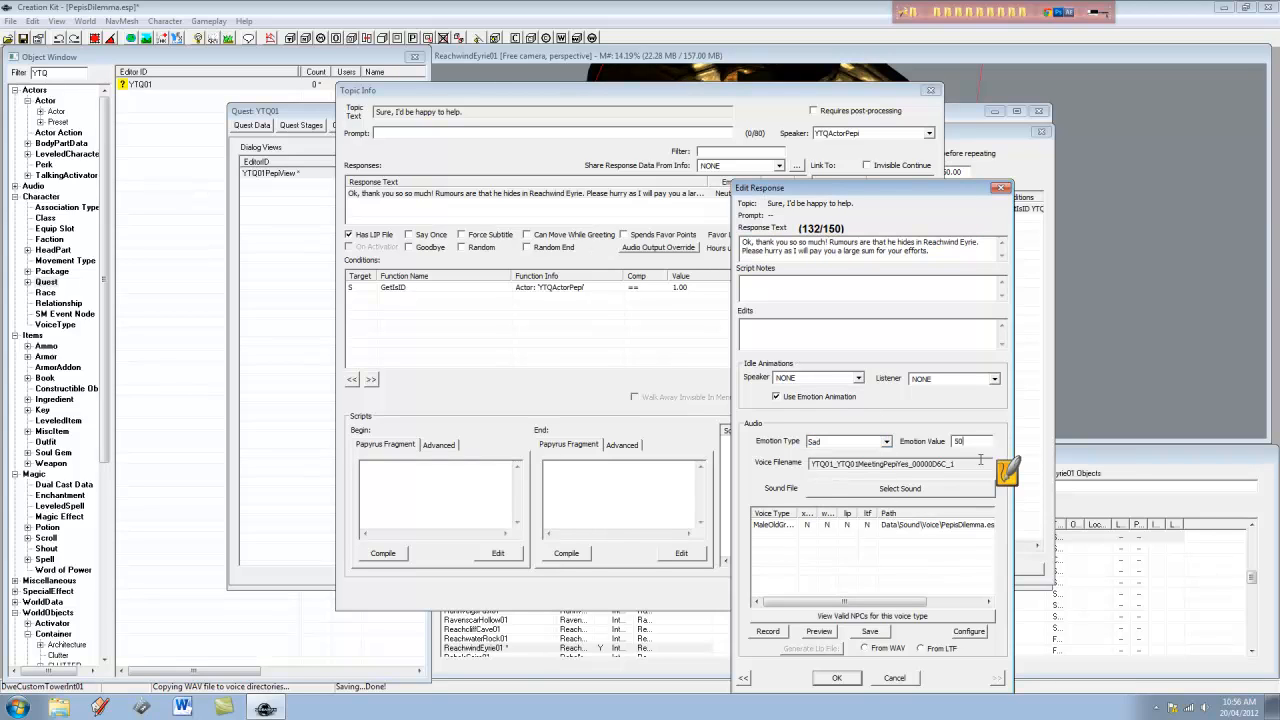
# Record and save voice audio for the response's MaleOld voice type, and accept the response, topic info and topic
pyautogui.click(928, 526)
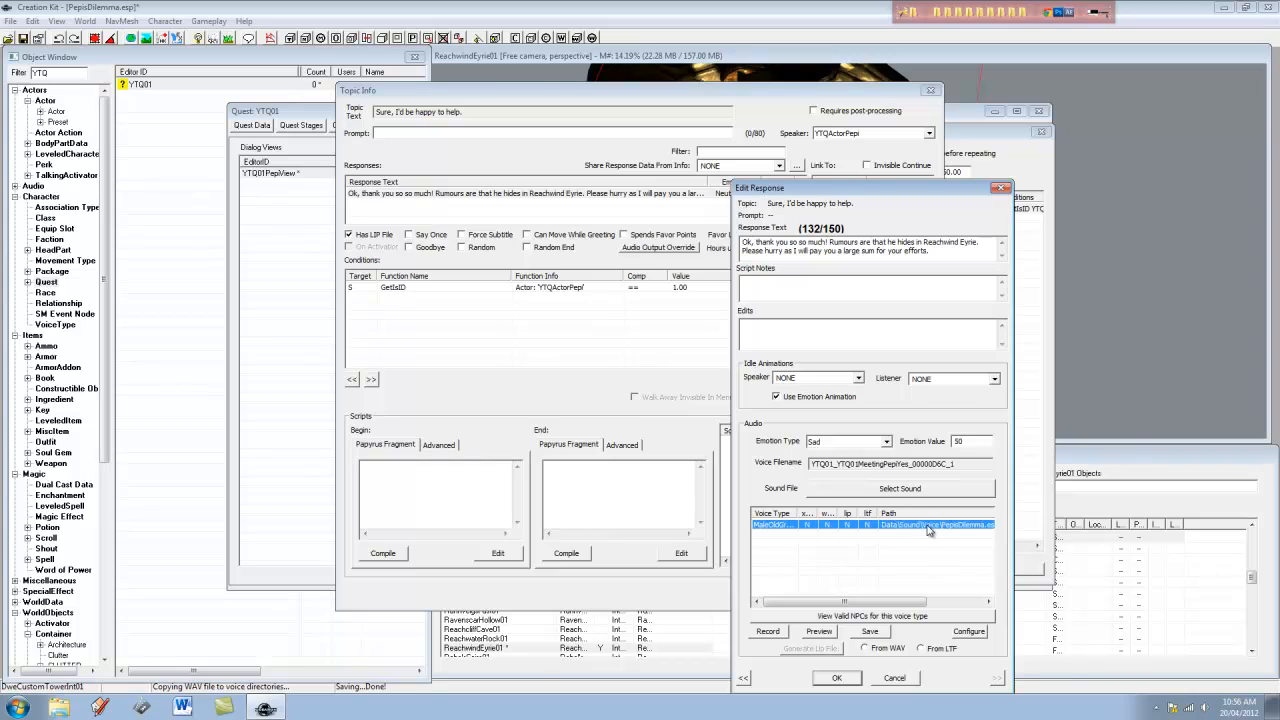
pyautogui.click(769, 633)
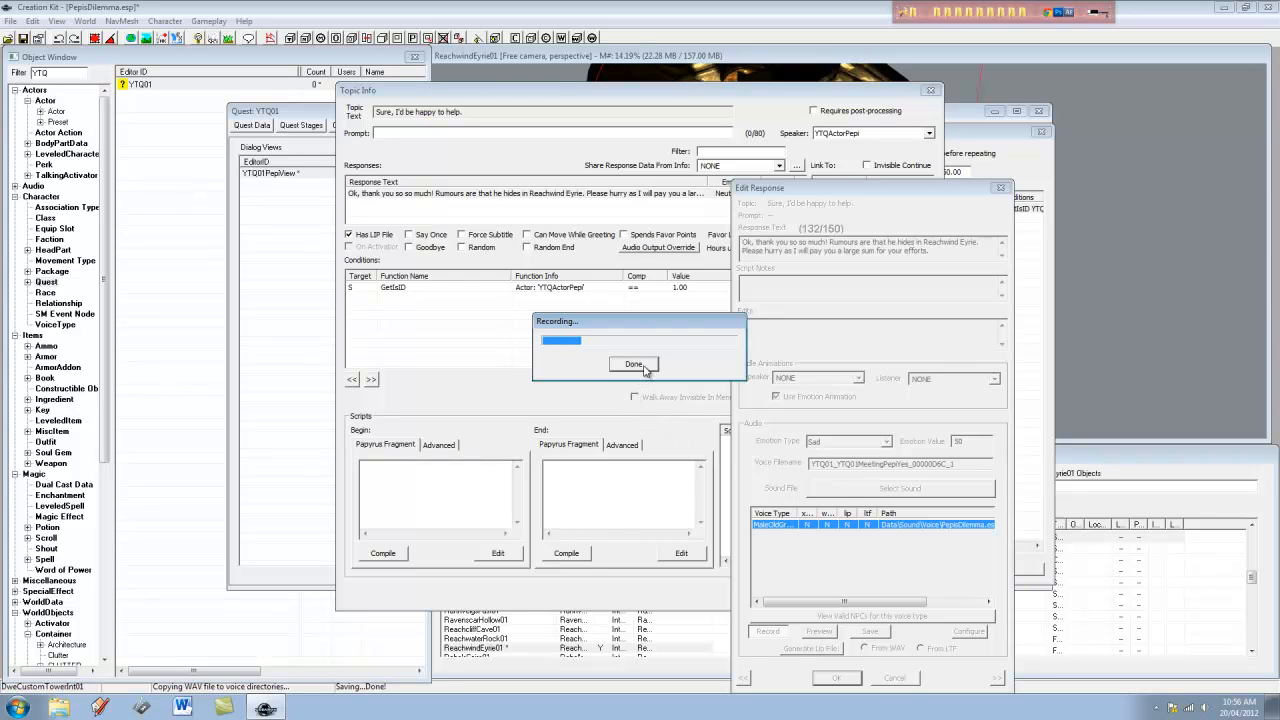
pyautogui.click(644, 367)
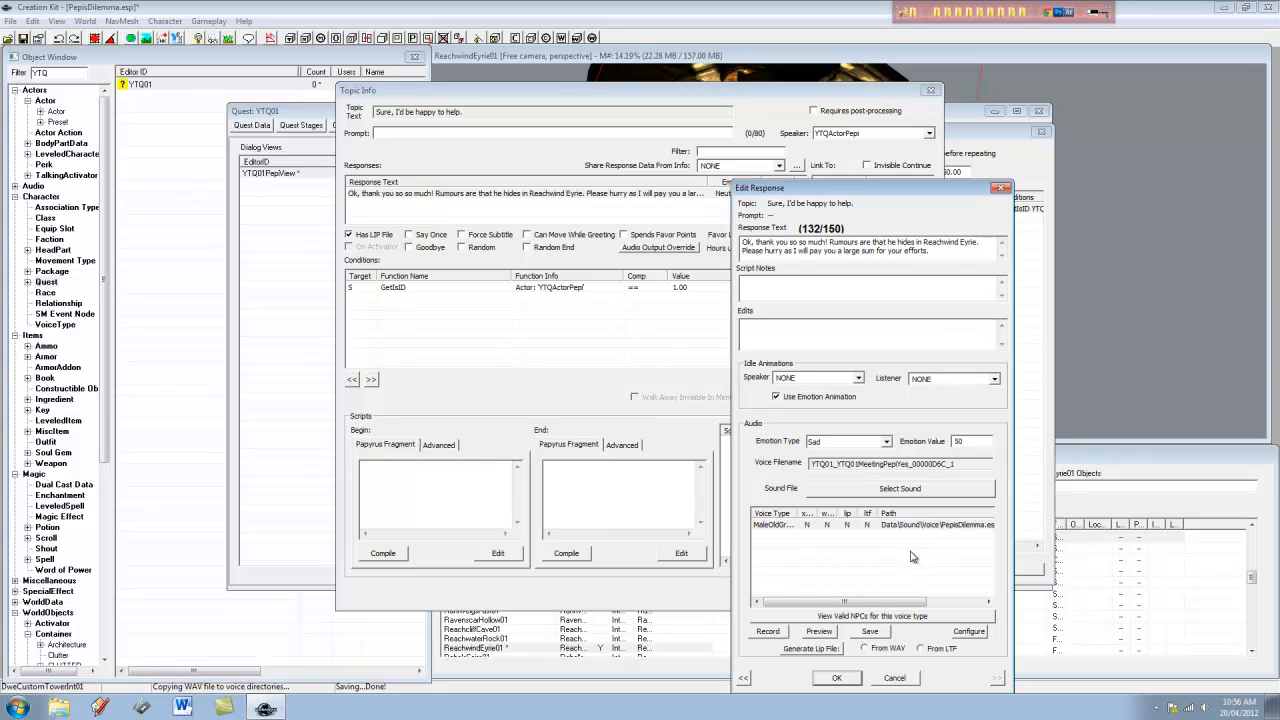
pyautogui.click(872, 632)
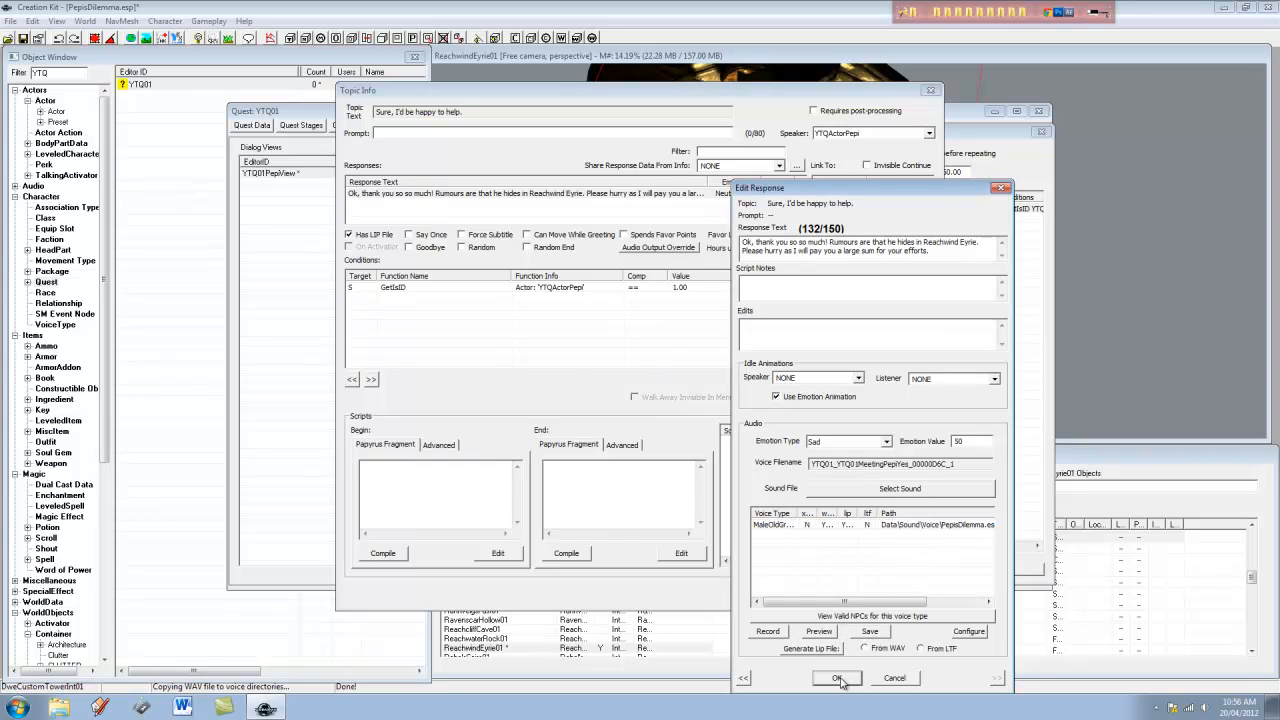
pyautogui.click(838, 678)
pyautogui.click(854, 592)
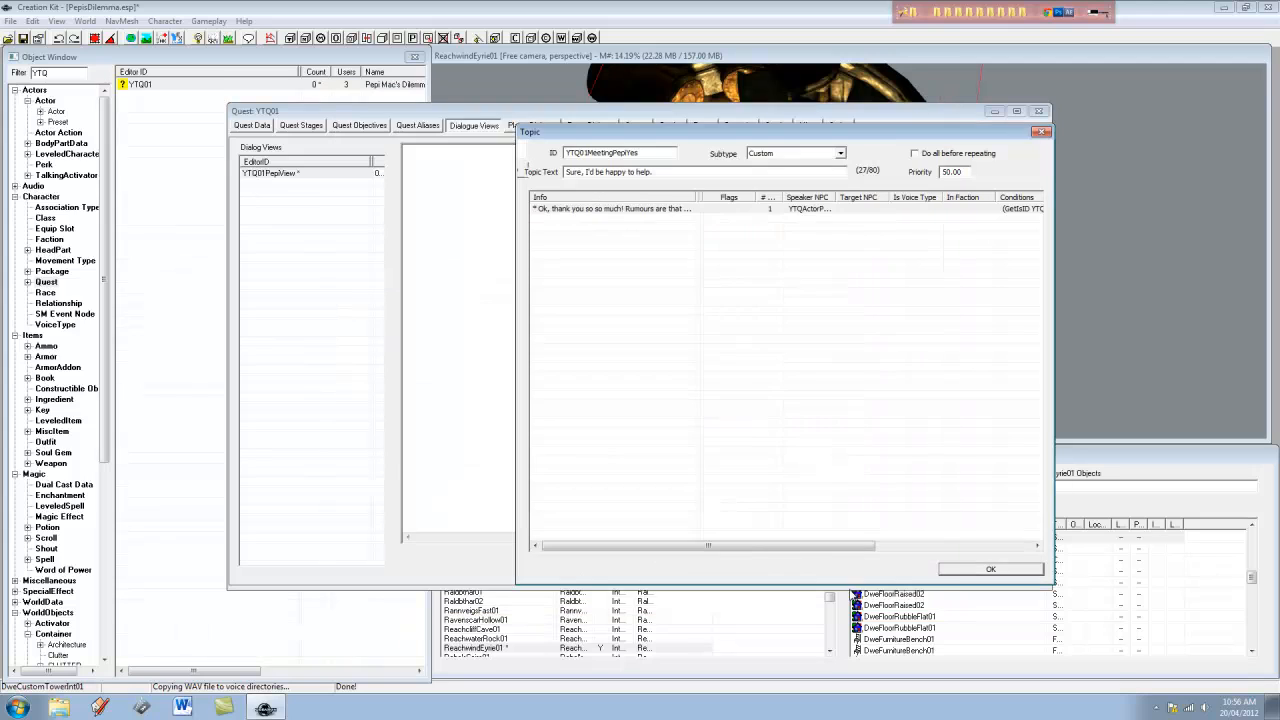
pyautogui.click(958, 572)
# Reposition the YTQ01MeetingPepiYes topic beside the branch's starting topic with a gap between them, and save the quest
pyautogui.click(648, 276)
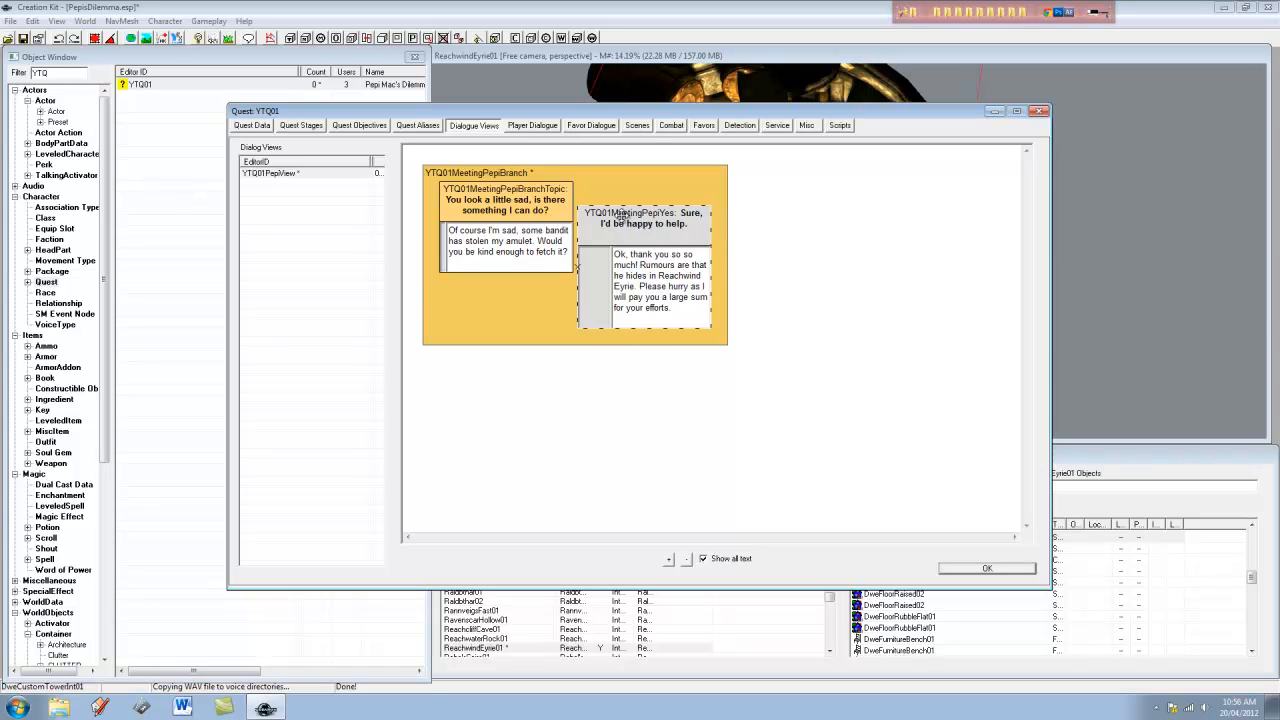
pyautogui.moveTo(620, 214); pyautogui.dragTo(651, 191)
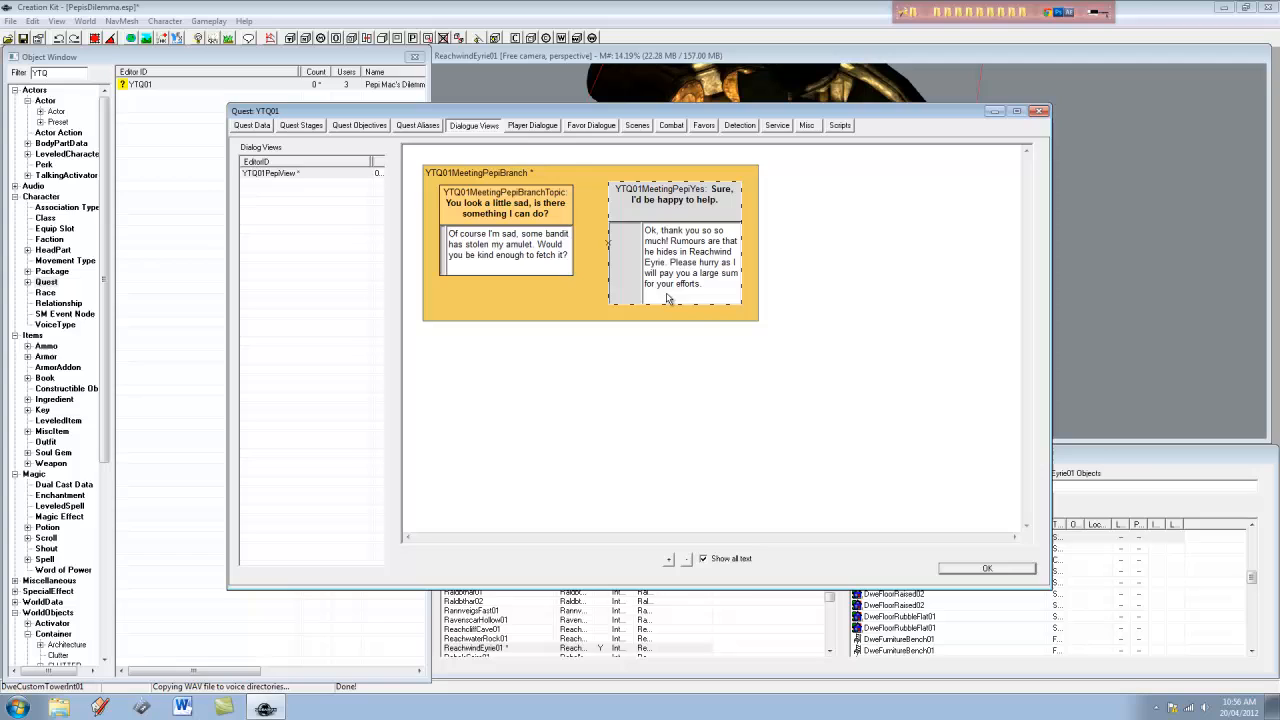
pyautogui.click(1005, 568)
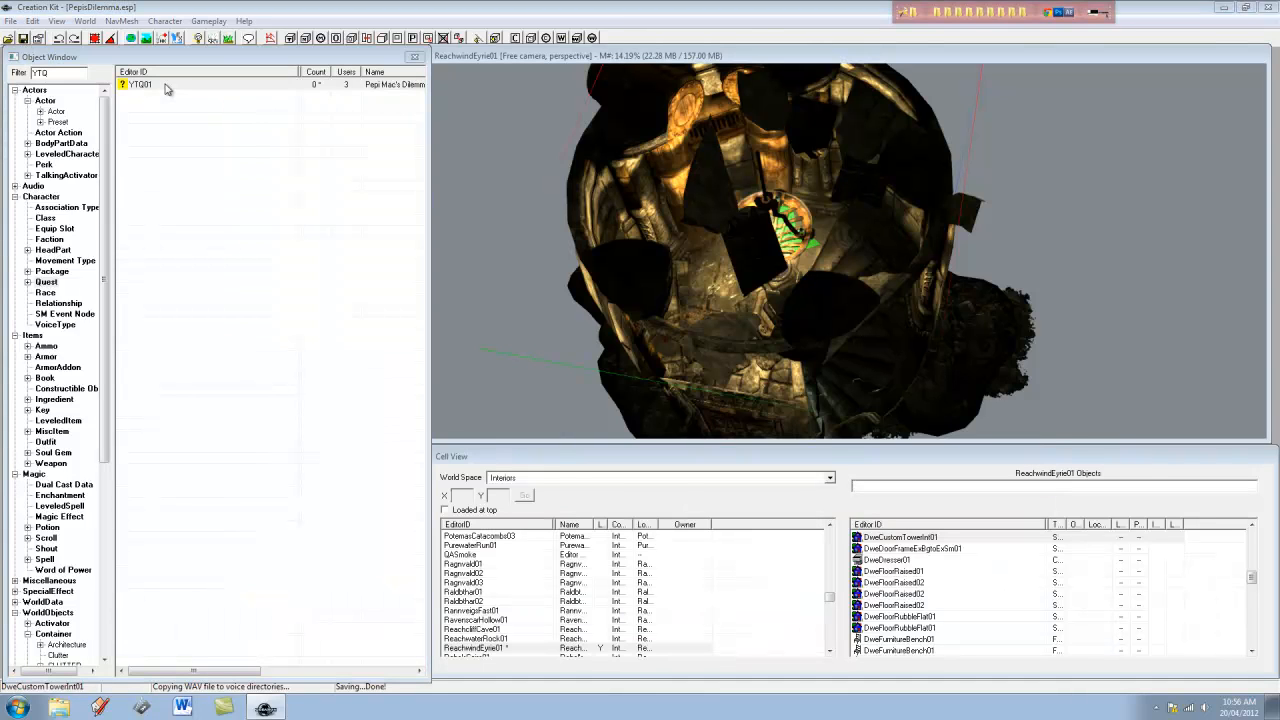
# Reopen quest YTQ01's YTQ01PepiView and add a topic with ID YTQ01MeetingPepiNo to YTQ01MeetingPepiBranch
pyautogui.doubleClick(163, 86)
pyautogui.click(469, 129)
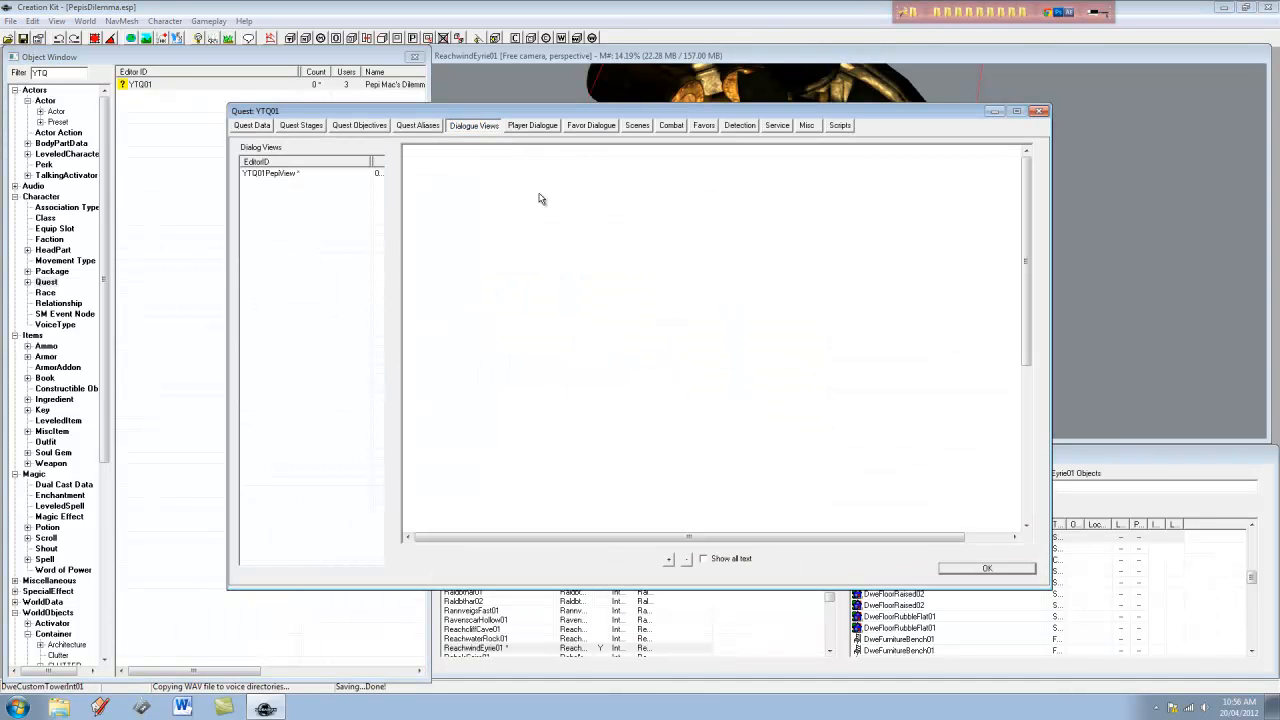
pyautogui.click(278, 172)
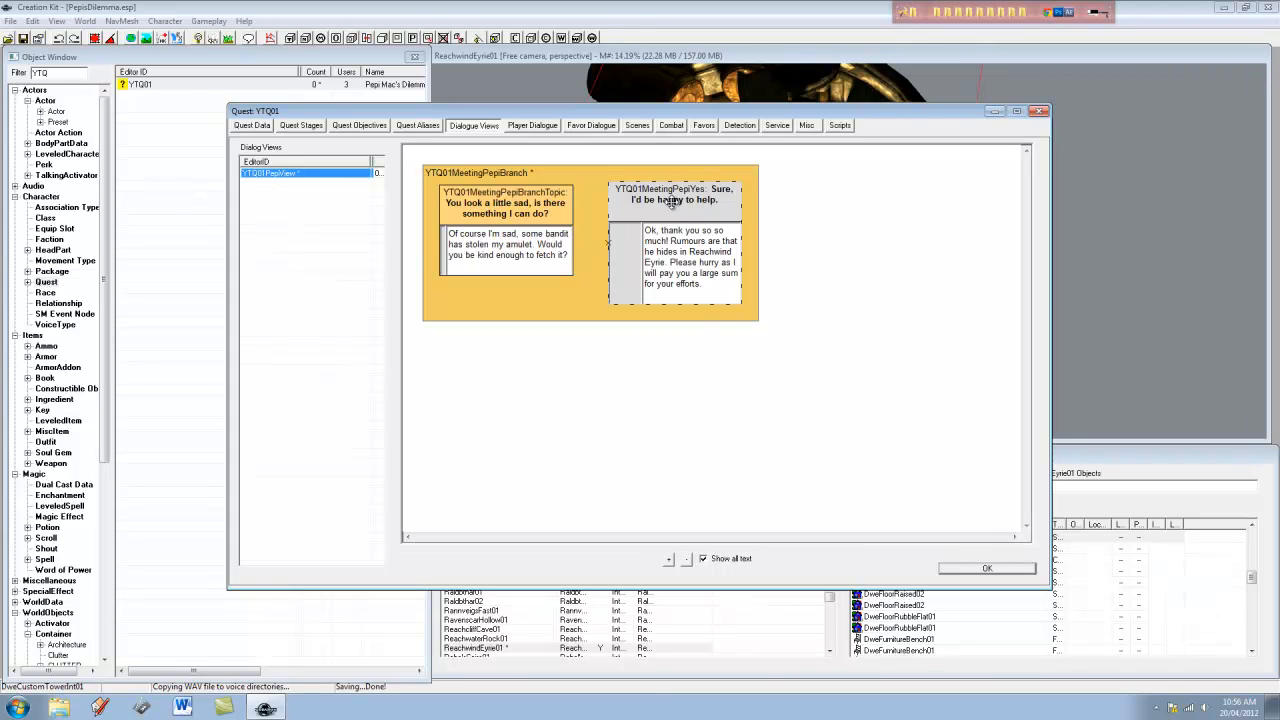
pyautogui.rightClick(684, 317)
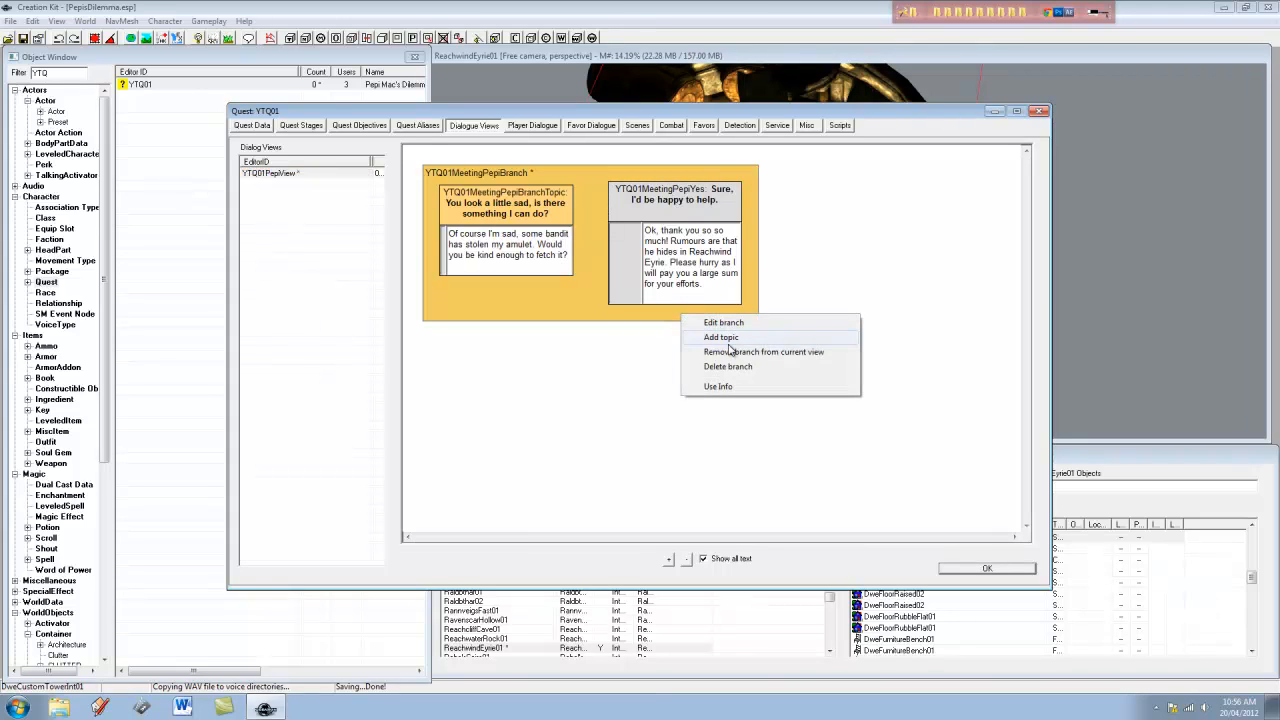
pyautogui.click(724, 338)
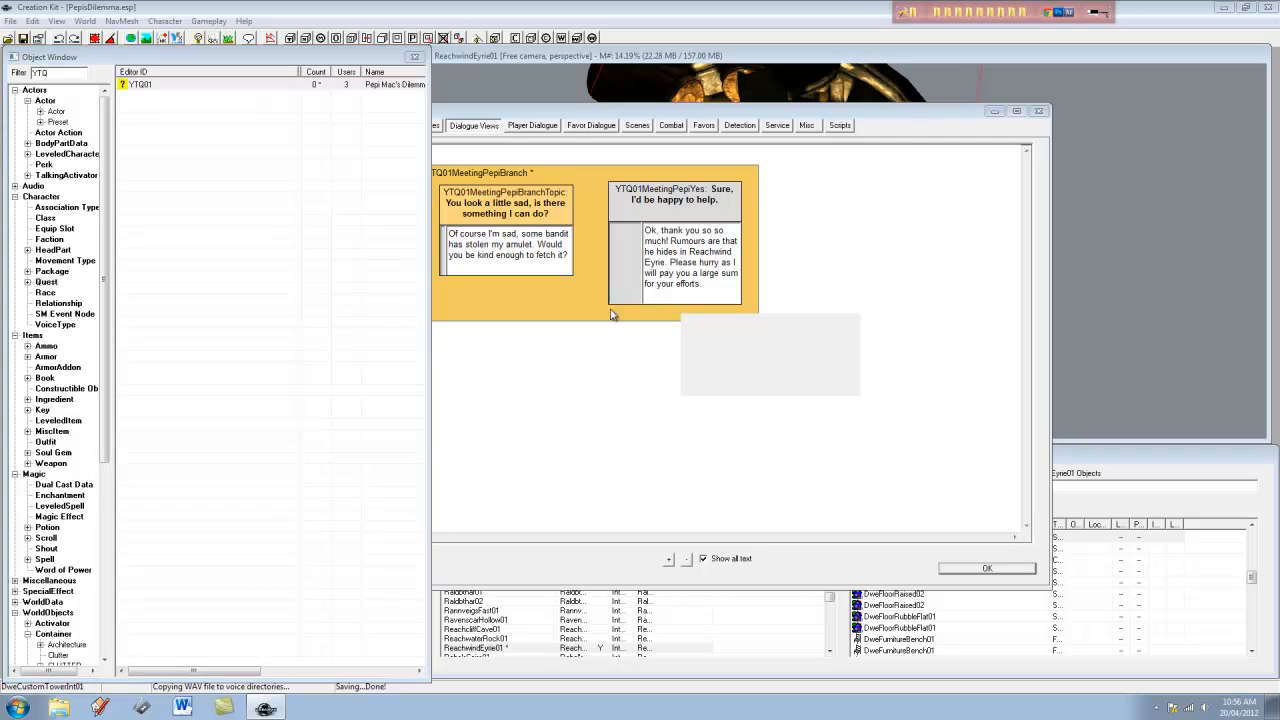
pyautogui.moveTo(504, 124); pyautogui.dragTo(669, 251)
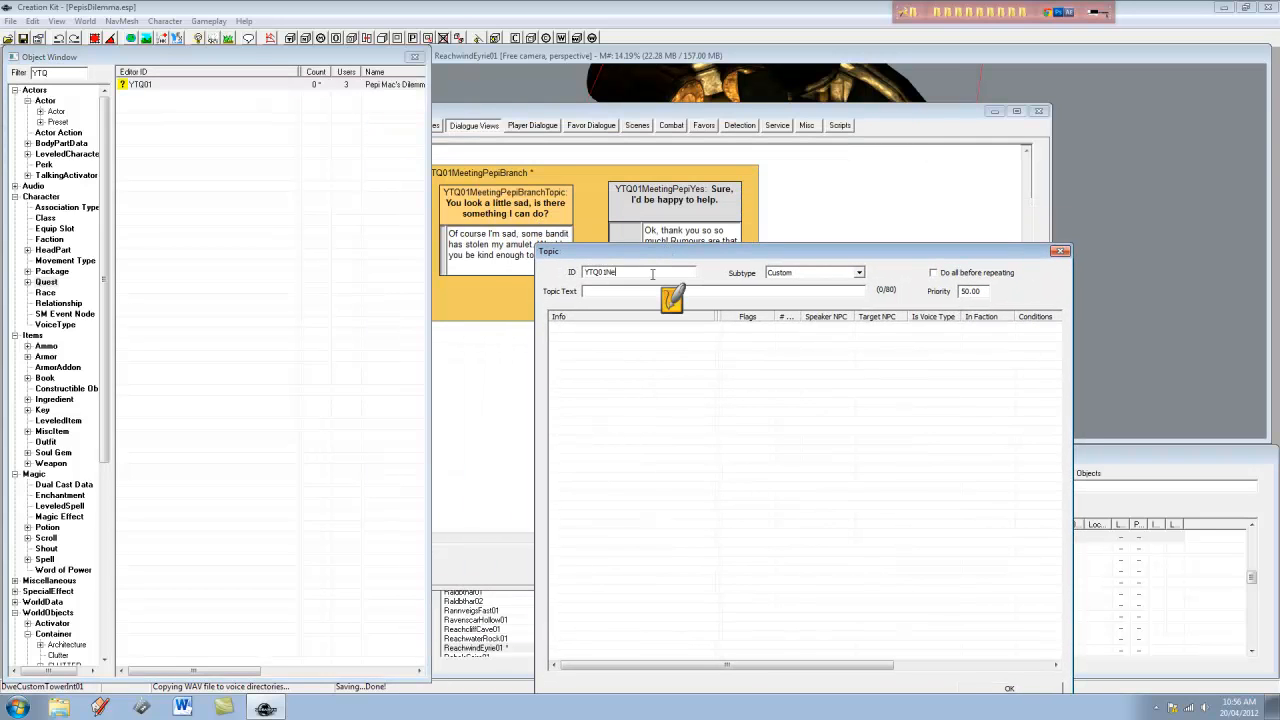
pyautogui.write('eetingPepiNo')
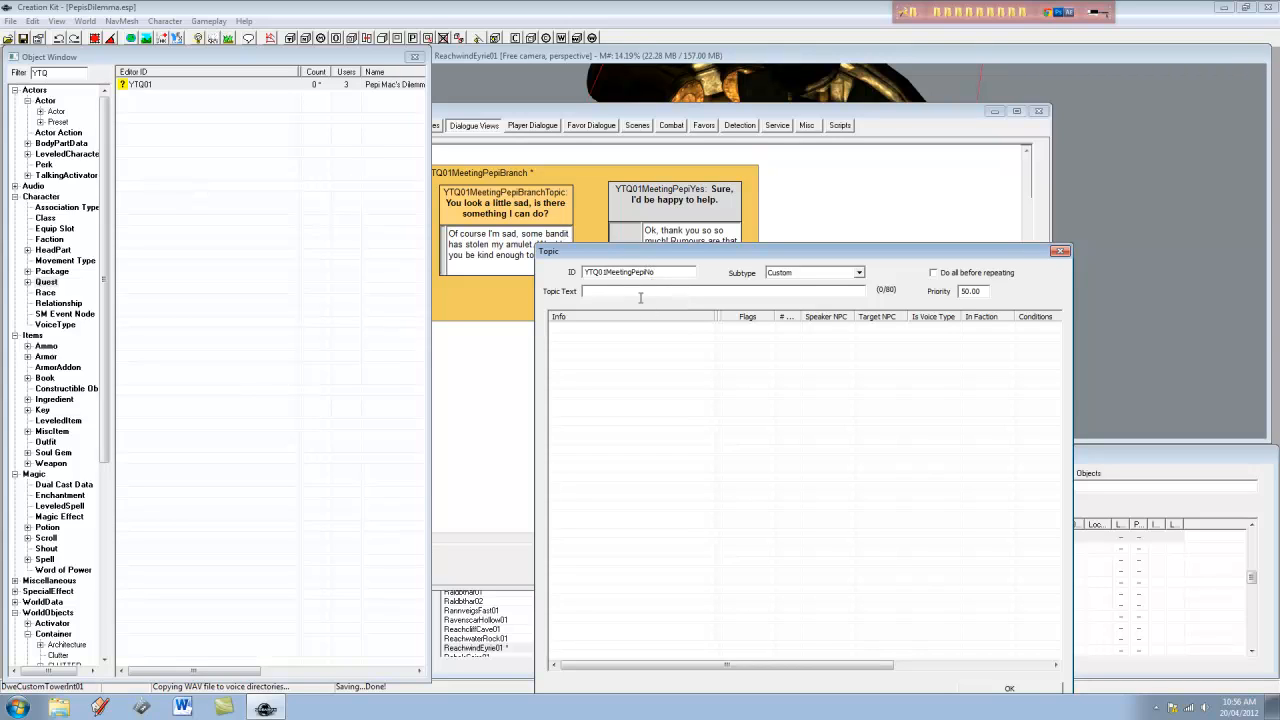
# Set the topic text to "No, It's not my amulet, go do it yourself you lazy orc!", ignoring the spelling suggestion for "orc"
pyautogui.click(643, 292)
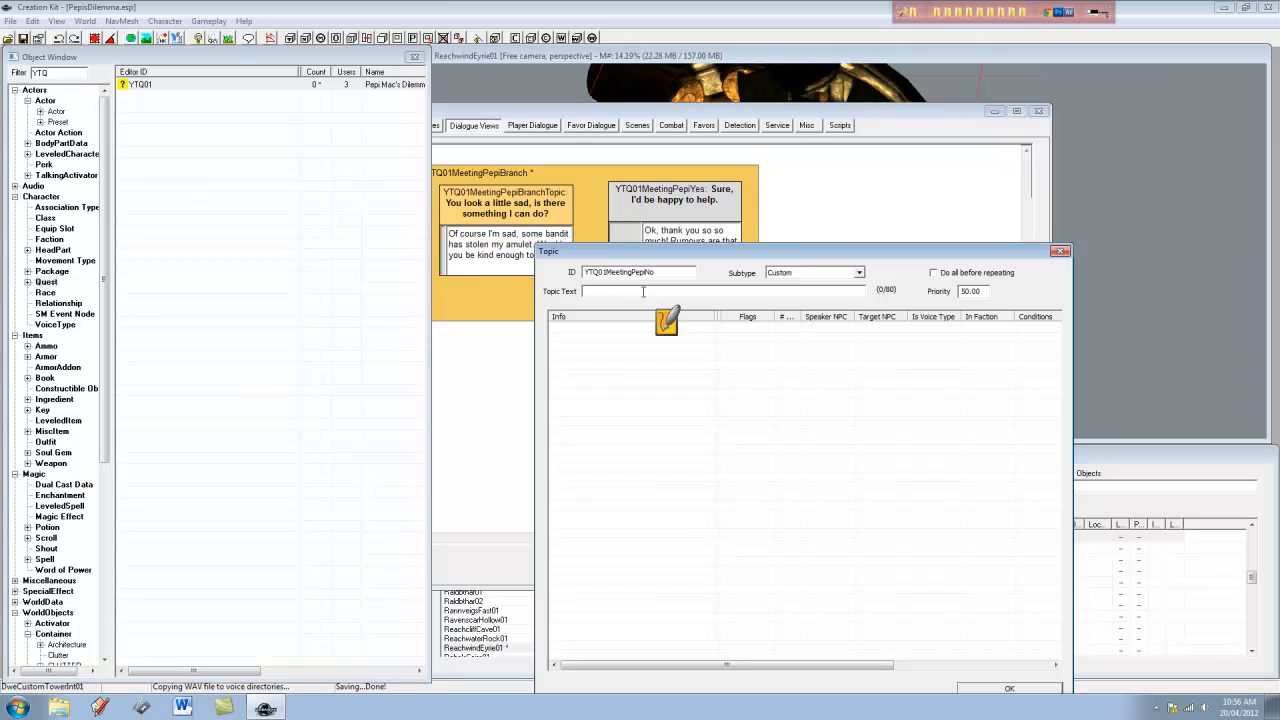
pyautogui.write('No,')
pyautogui.press('BackSpace')
pyautogui.press('BackSpace')
pyautogui.write("'s not my amulet, go do i")
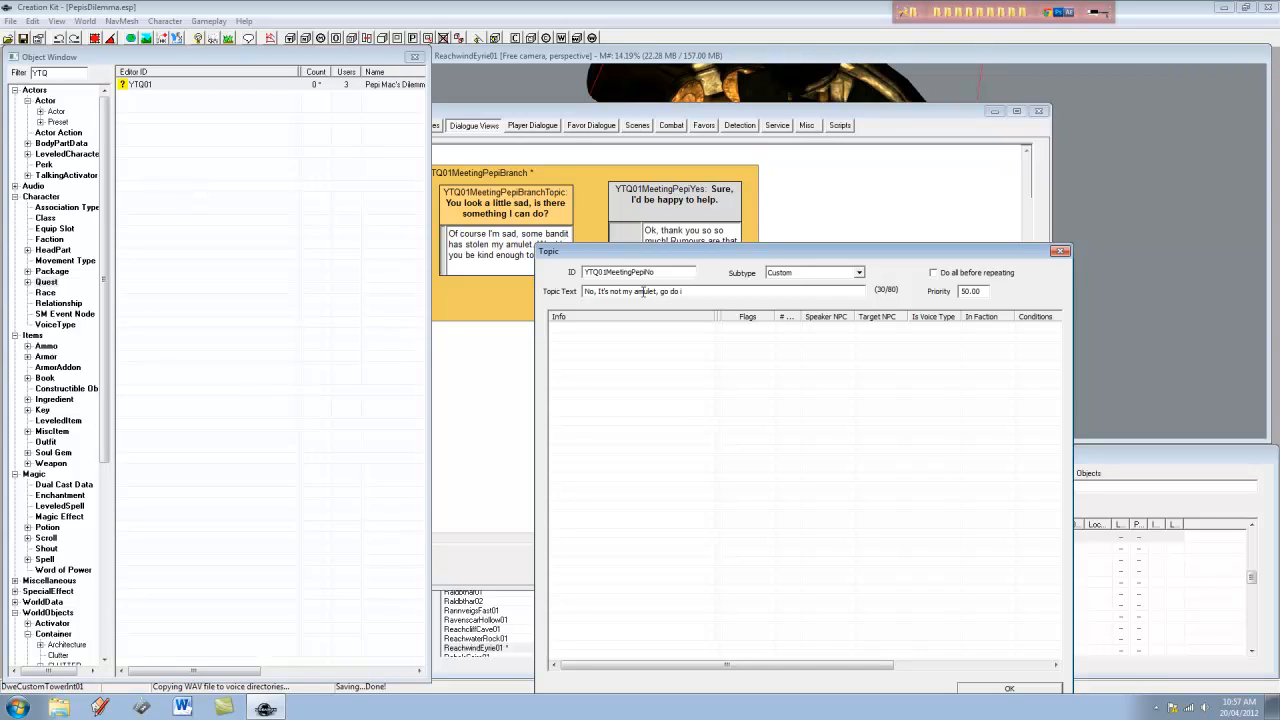
pyautogui.write('t your')
pyautogui.press('BackSpace')
pyautogui.rightClick(635, 353)
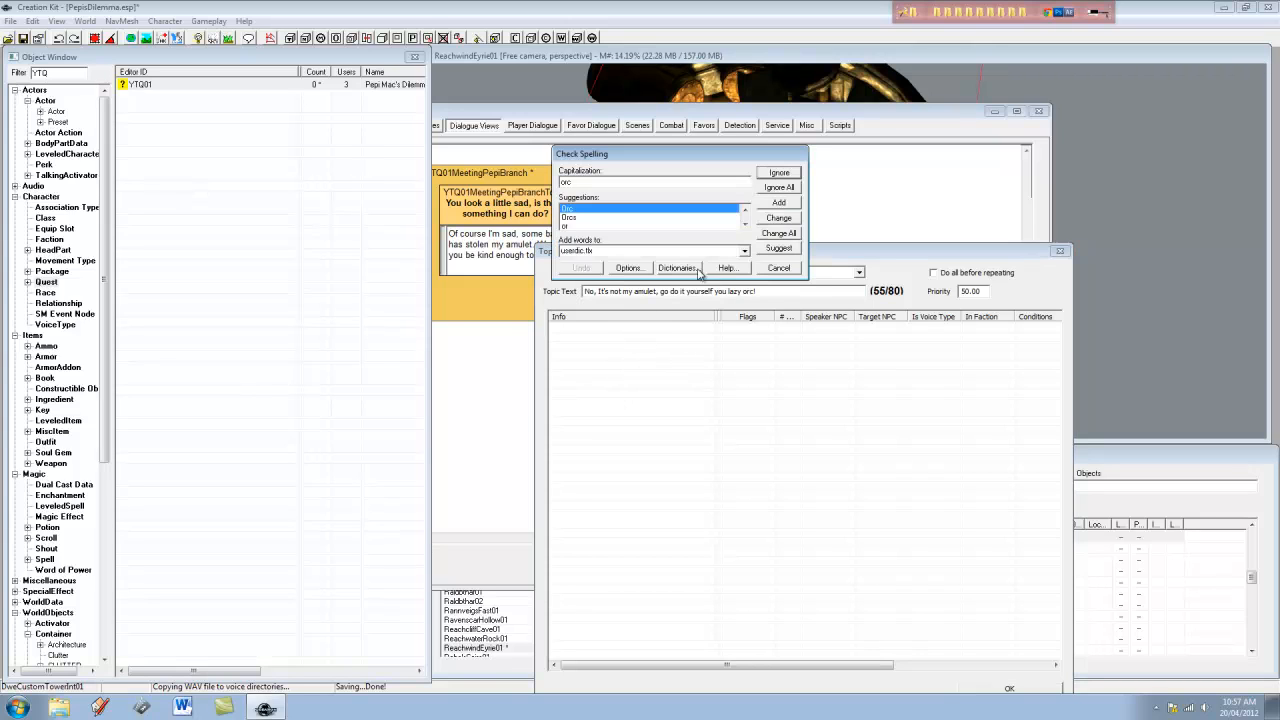
pyautogui.click(787, 174)
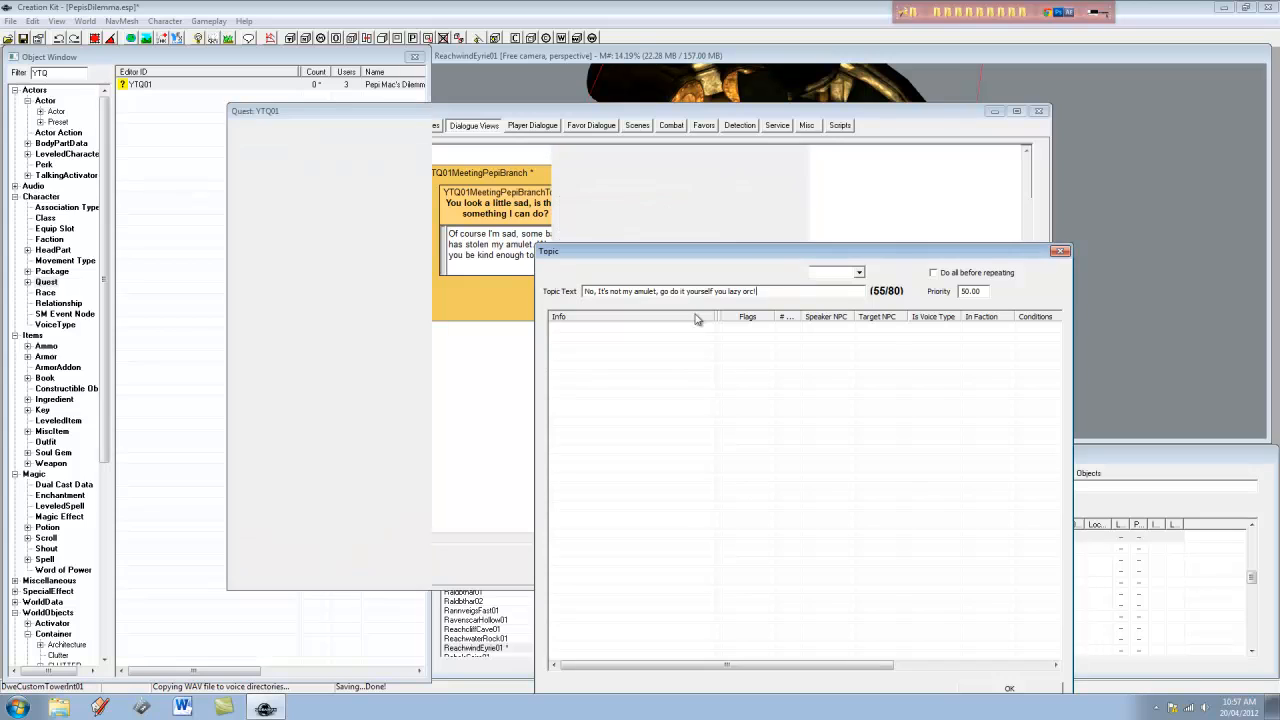
# Add a new info to the topic with the response "Well fine you rude man, you shouldn't have asked me what was wrong then!"
pyautogui.rightClick(673, 347)
pyautogui.click(726, 350)
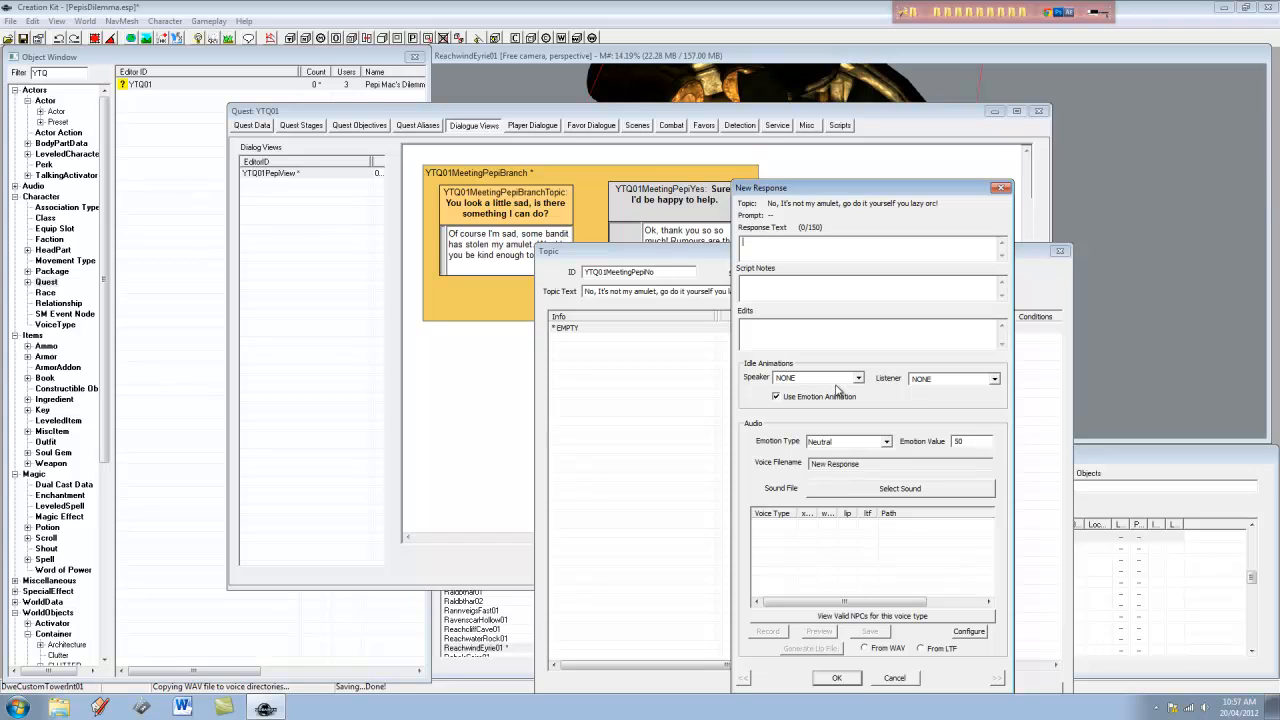
pyautogui.click(823, 249)
pyautogui.write("Well fine you rude man, you shouldn't have asked me what was wrong then!")
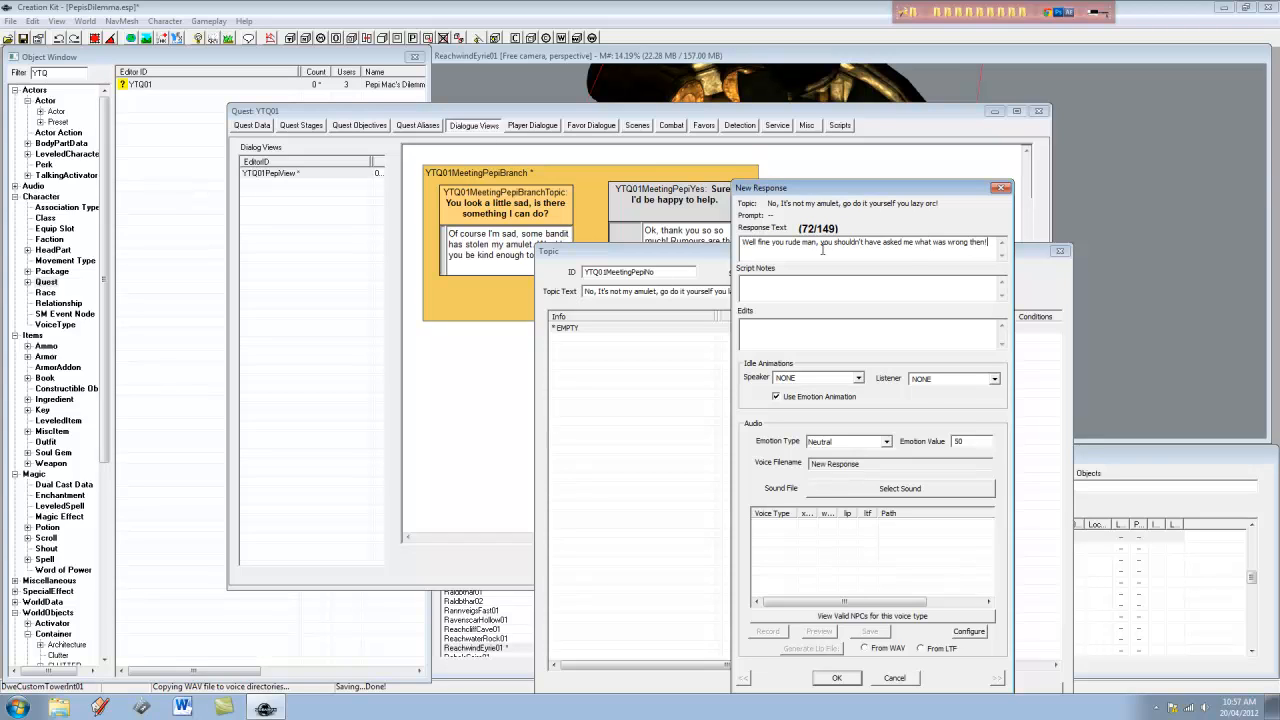
# Set the response's emotion type to Anger with an emotion value of 75 and accept the response
pyautogui.click(835, 442)
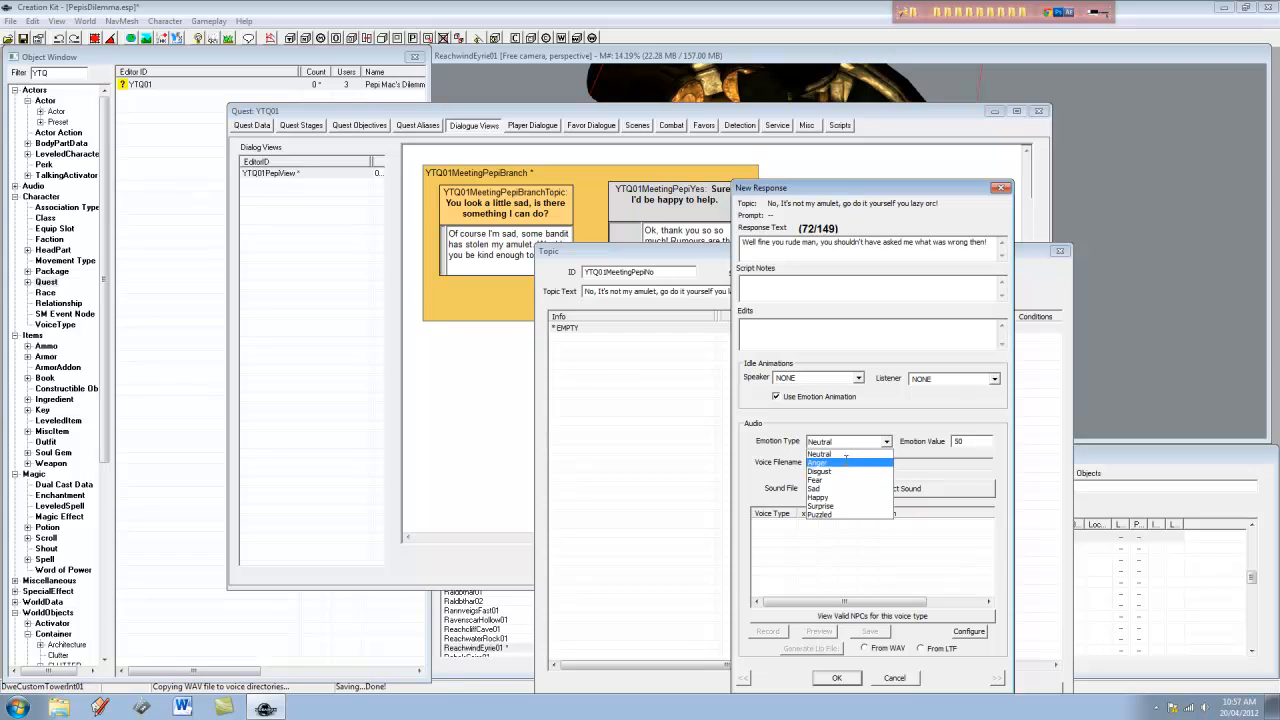
pyautogui.click(830, 462)
pyautogui.press('Tab')
pyautogui.write('75')
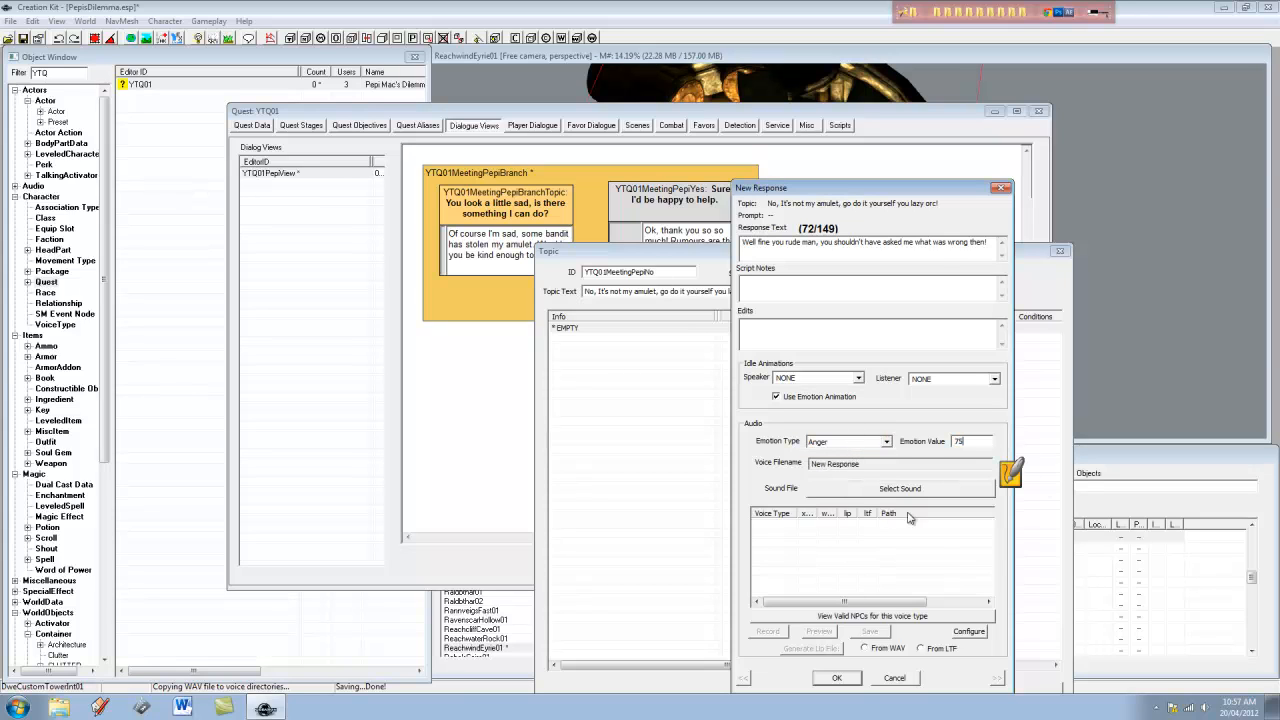
pyautogui.click(837, 678)
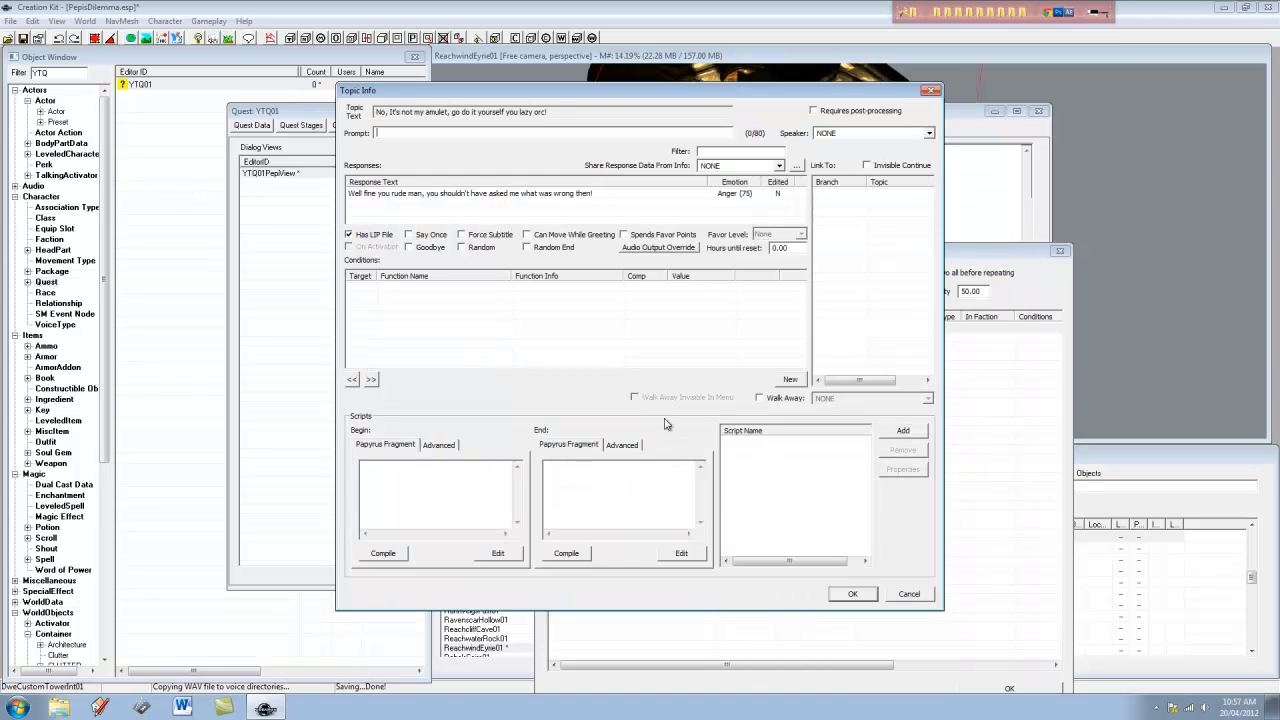
# Set the speaker of the topic info to YTQActorPepi
pyautogui.click(873, 133)
pyautogui.scroll(-5, 873, 160)
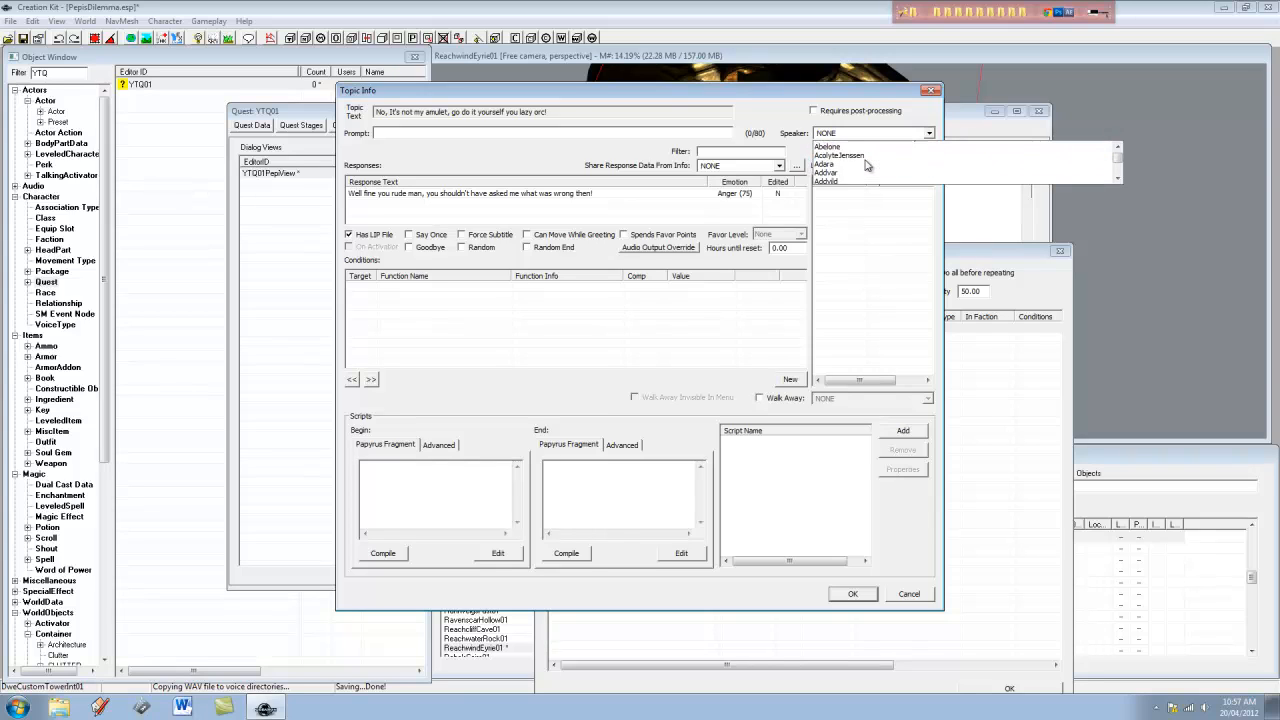
pyautogui.write('ytq')
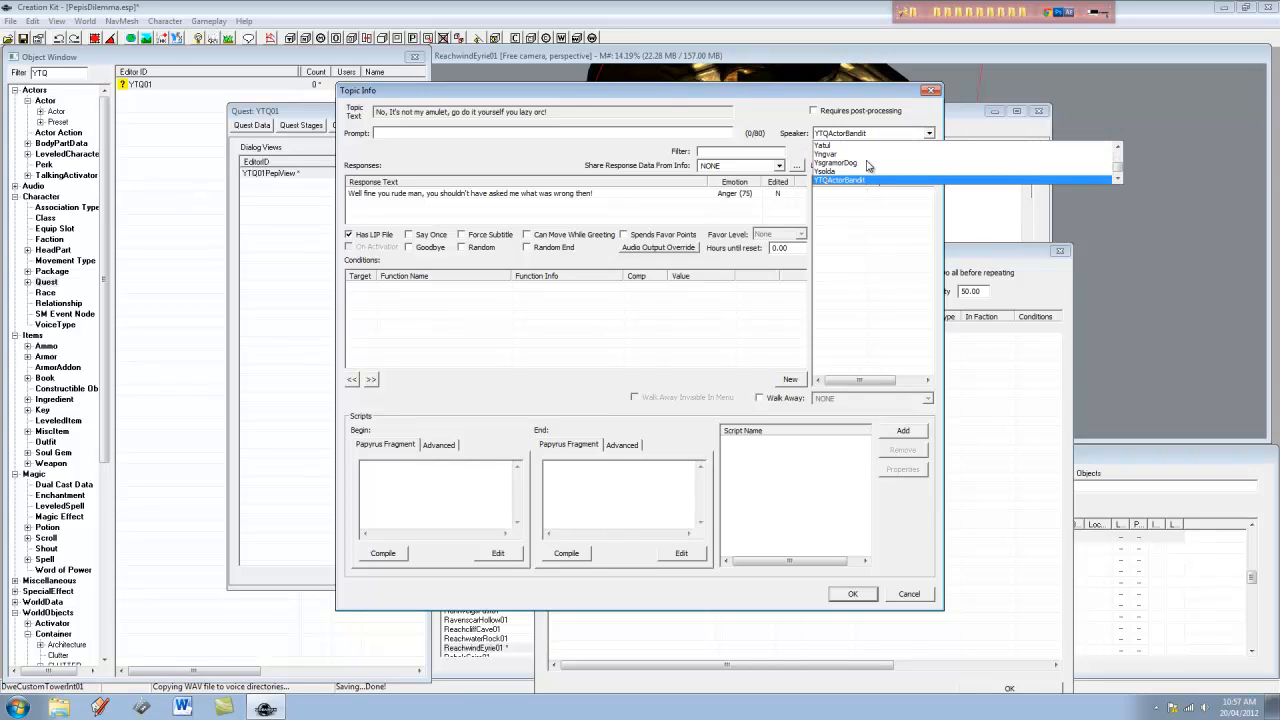
pyautogui.press('Down')
pyautogui.press('Return')
# Add a GetIsID condition to the topic info for the actor YTQActorPepi, equal to 1
pyautogui.rightClick(469, 303)
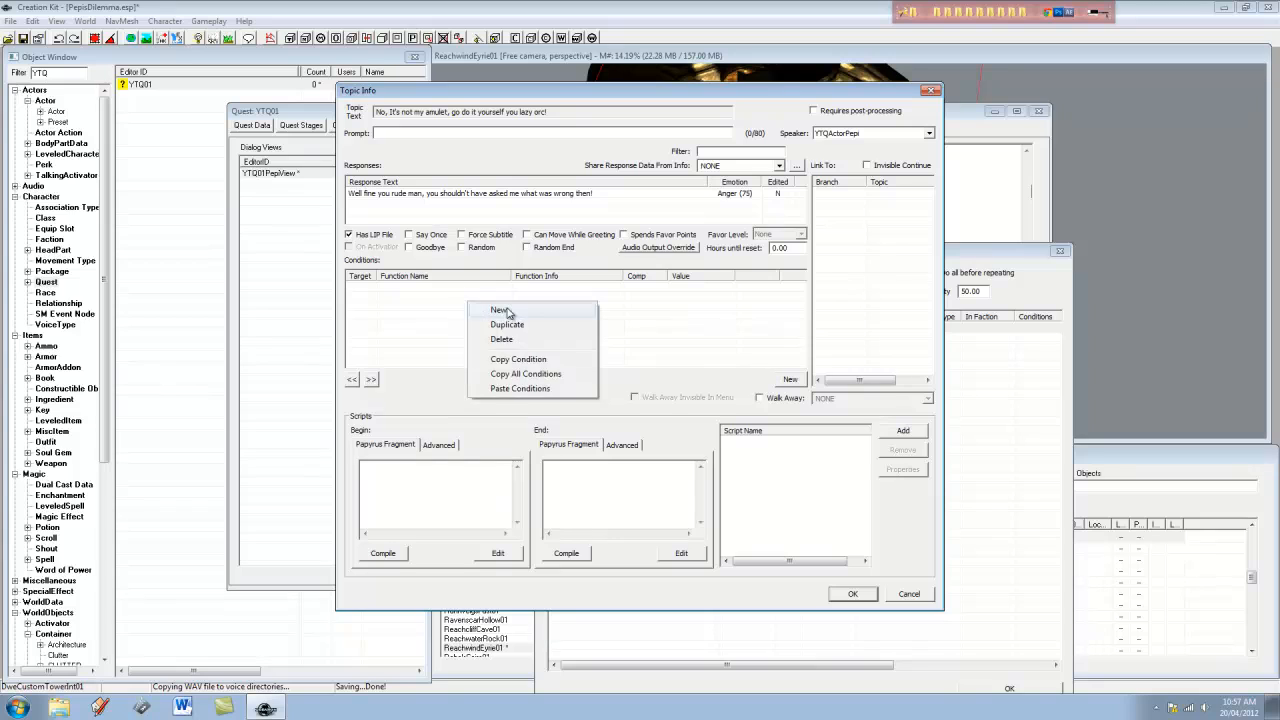
pyautogui.click(508, 312)
pyautogui.click(560, 359)
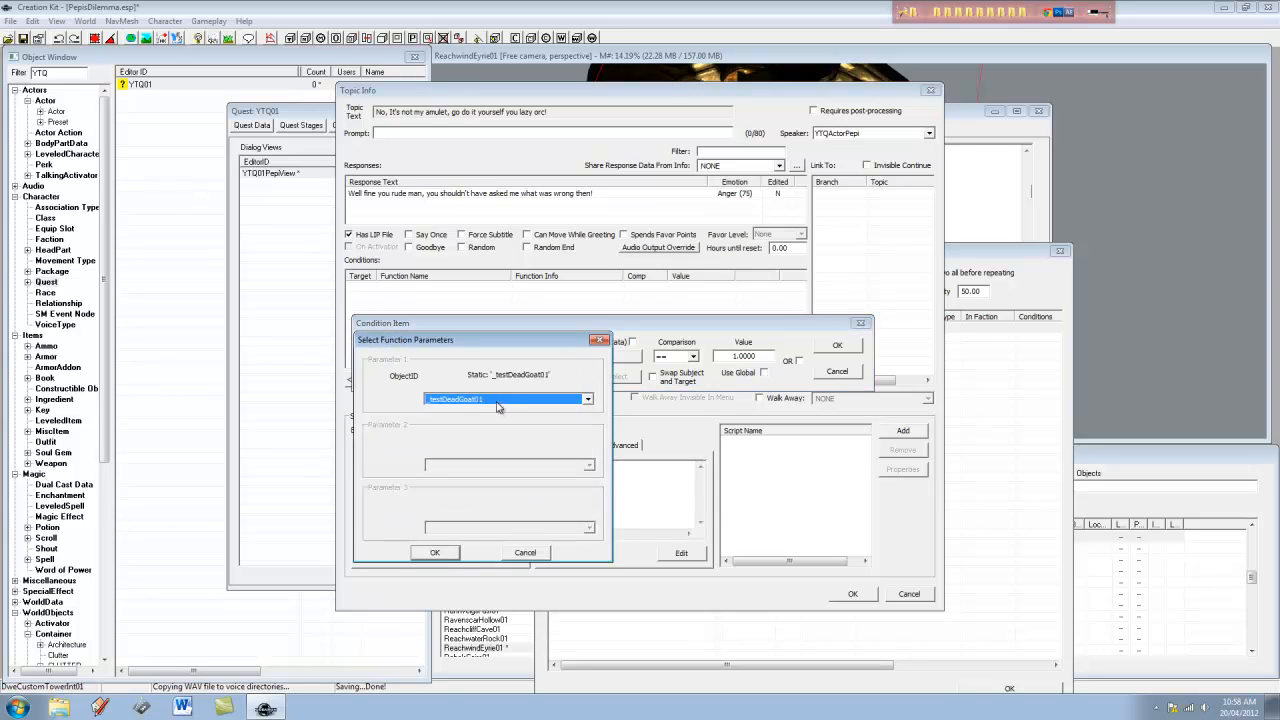
pyautogui.click(498, 400)
pyautogui.write('ytq')
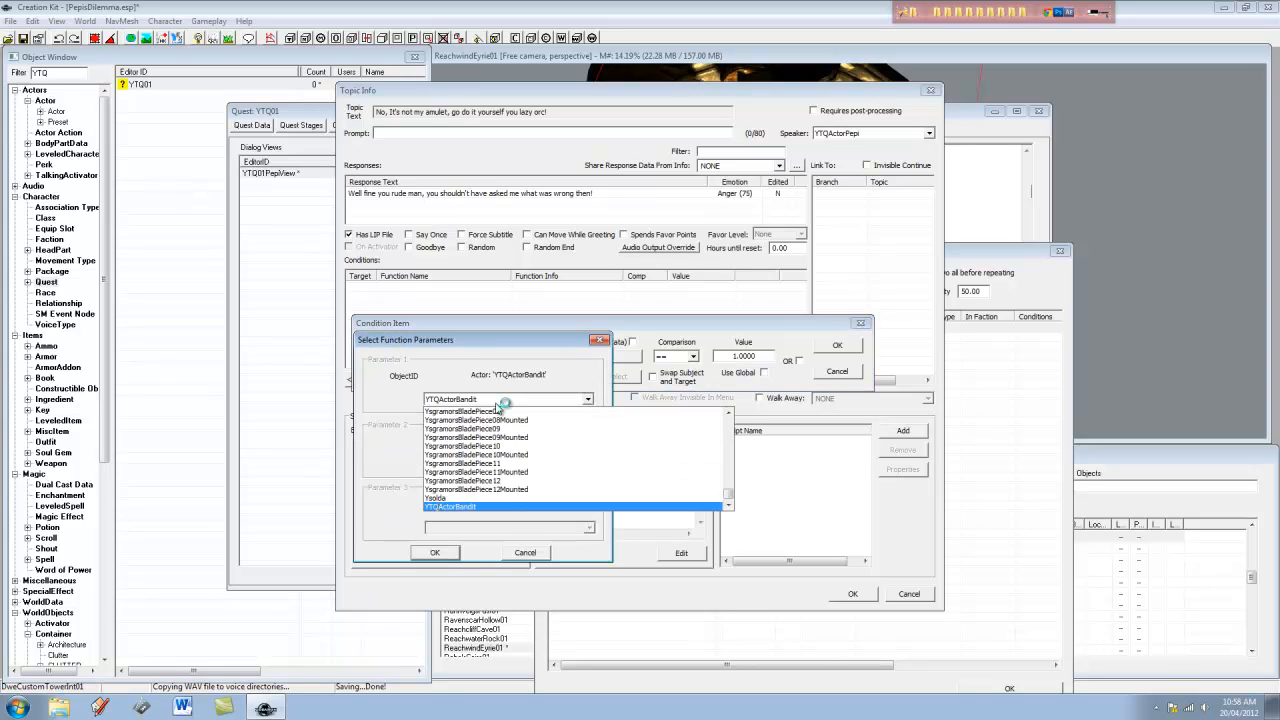
pyautogui.press('Down')
pyautogui.press('Return')
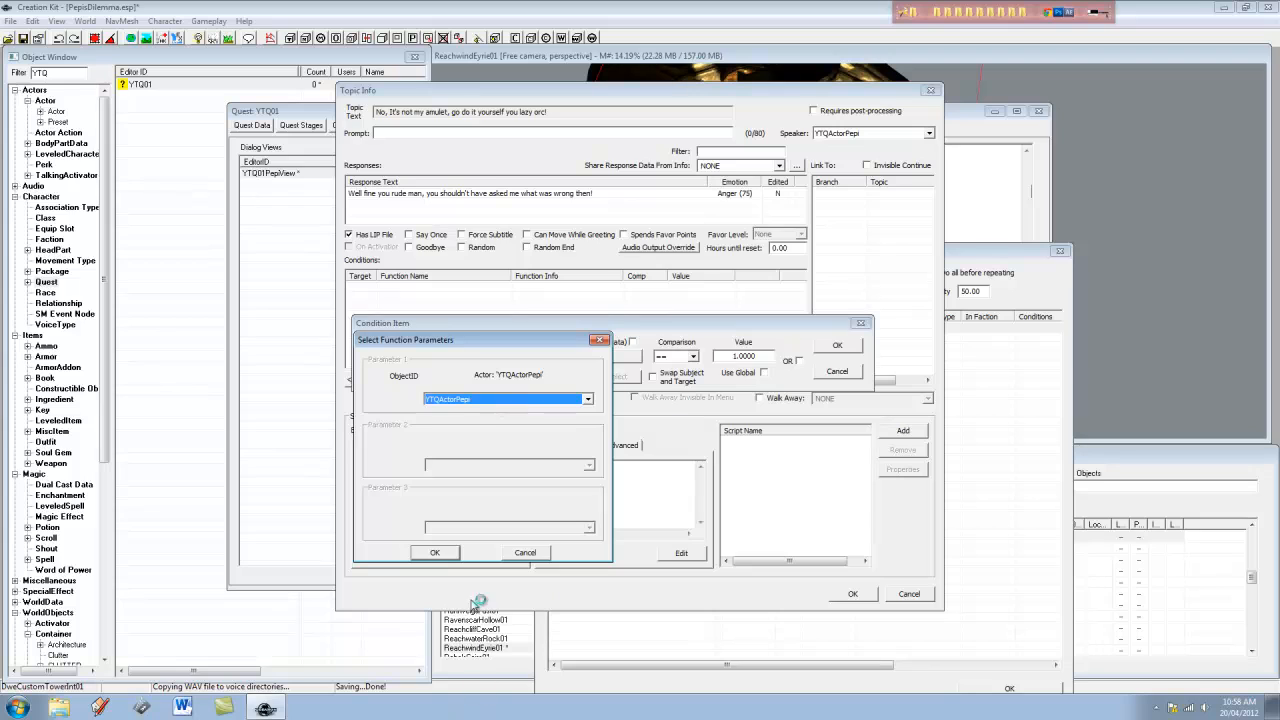
pyautogui.click(440, 553)
pyautogui.click(845, 348)
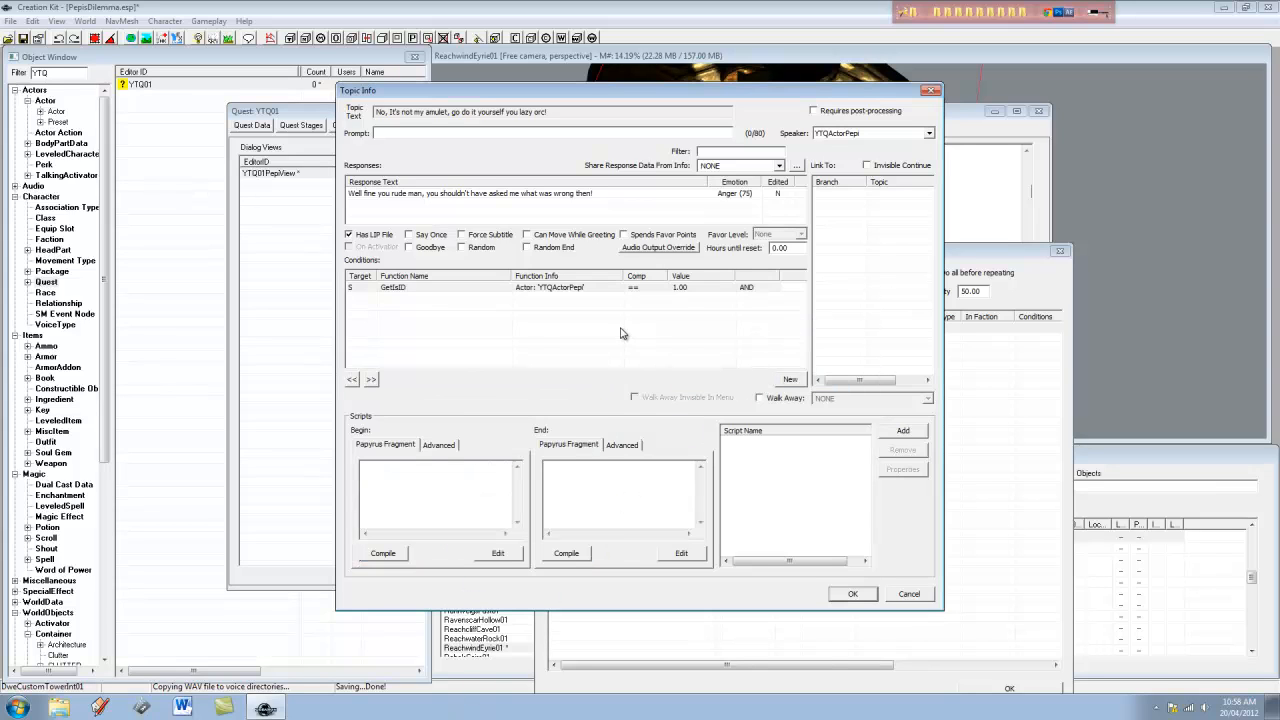
# Reopen the angry response and record its voice line for the listed voice type
pyautogui.doubleClick(697, 198)
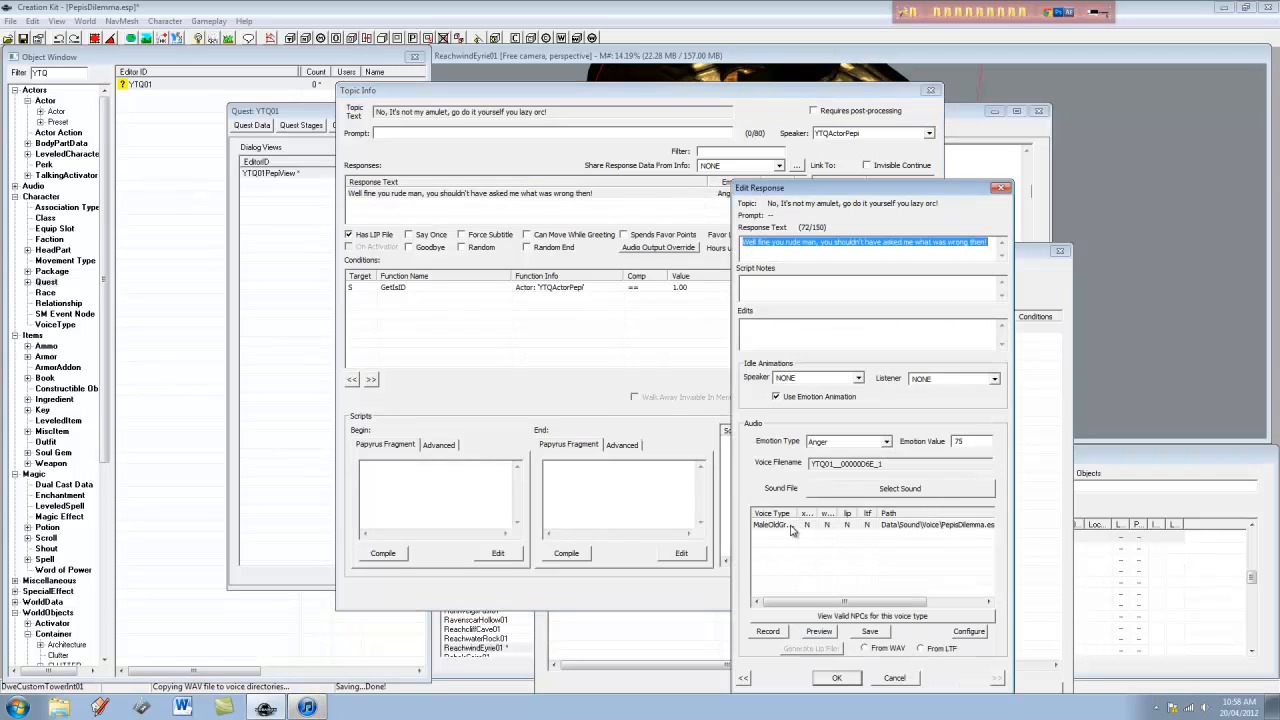
pyautogui.click(791, 530)
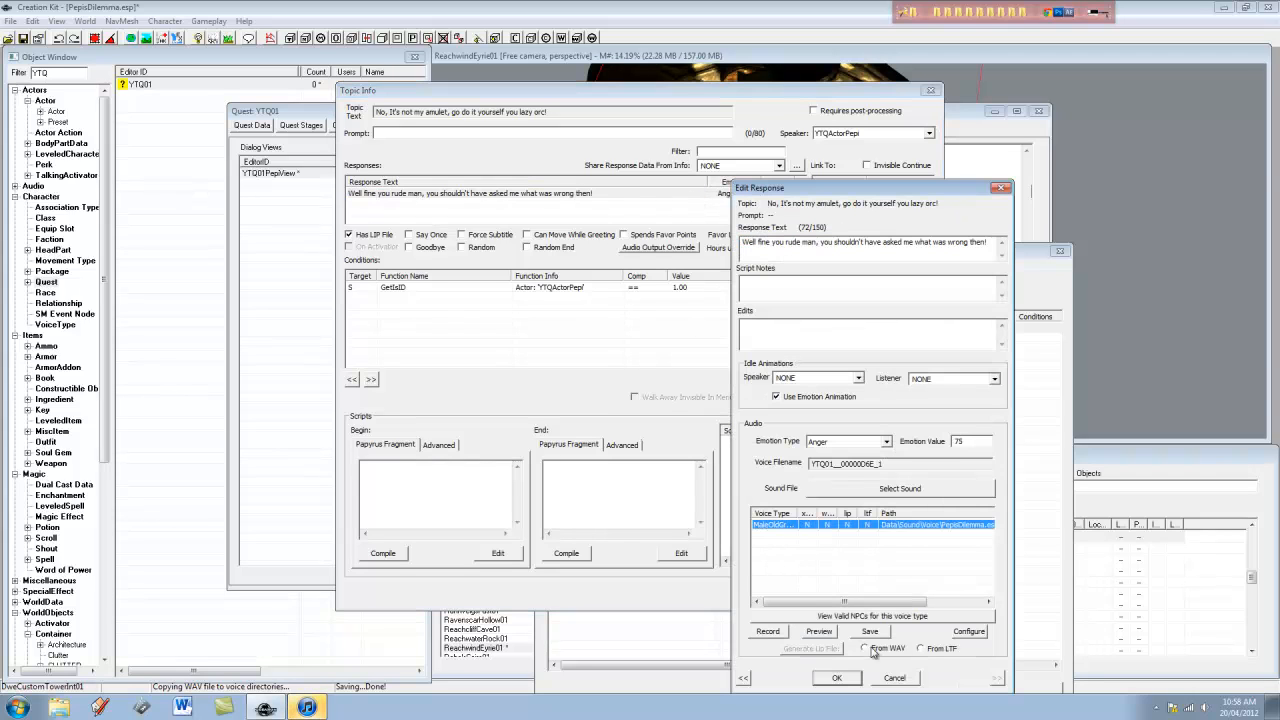
pyautogui.click(768, 632)
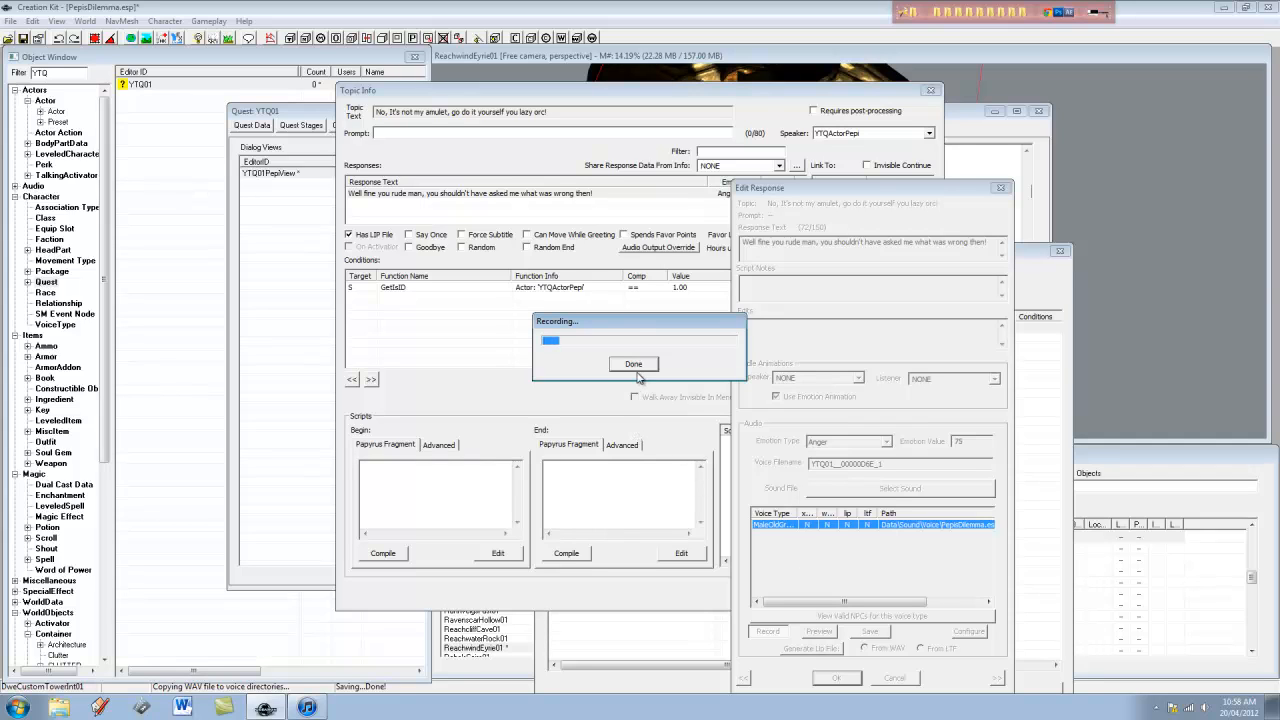
pyautogui.click(634, 364)
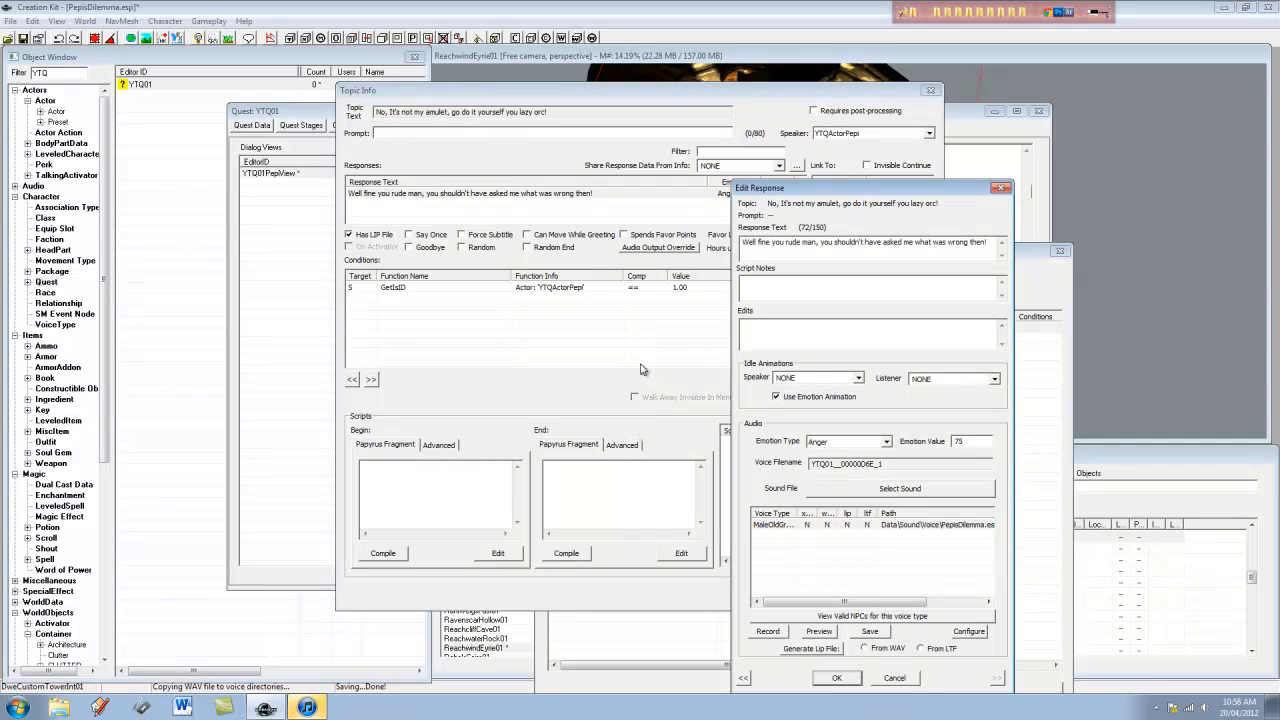
# Insert "then," after "Well fine" in the response text, and accept the response, topic info and topic
pyautogui.click(771, 242)
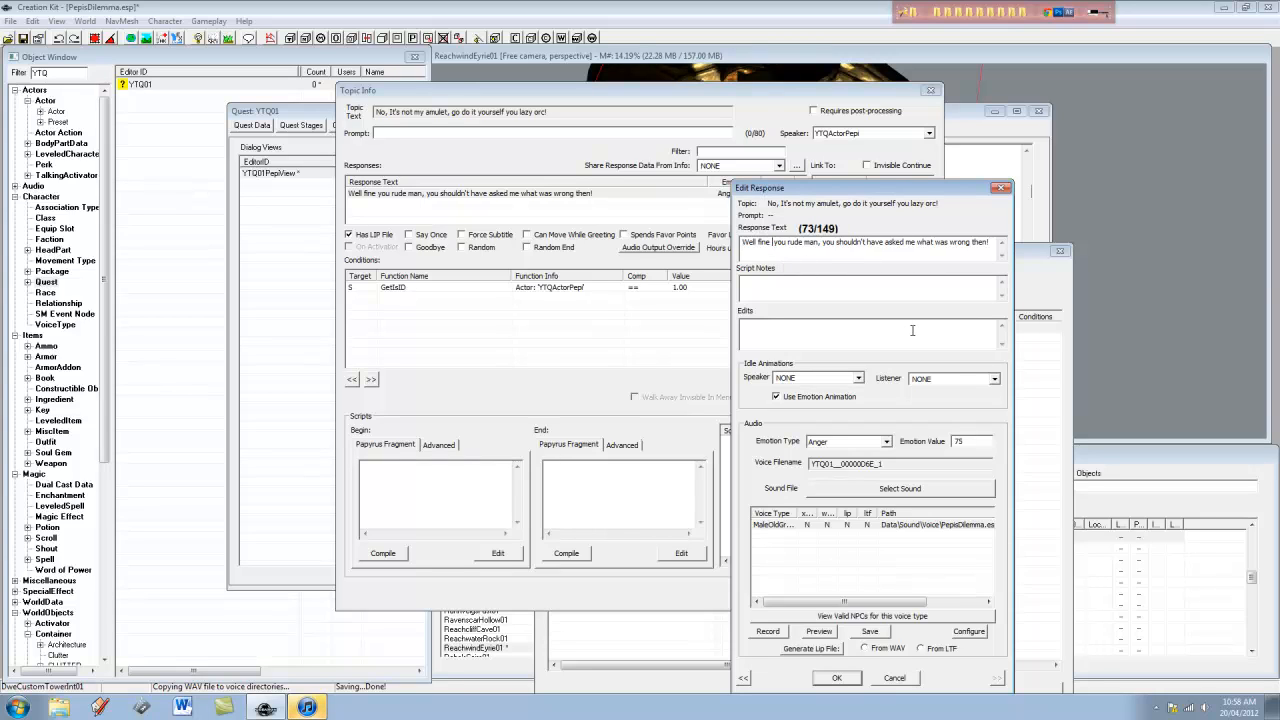
pyautogui.write('then')
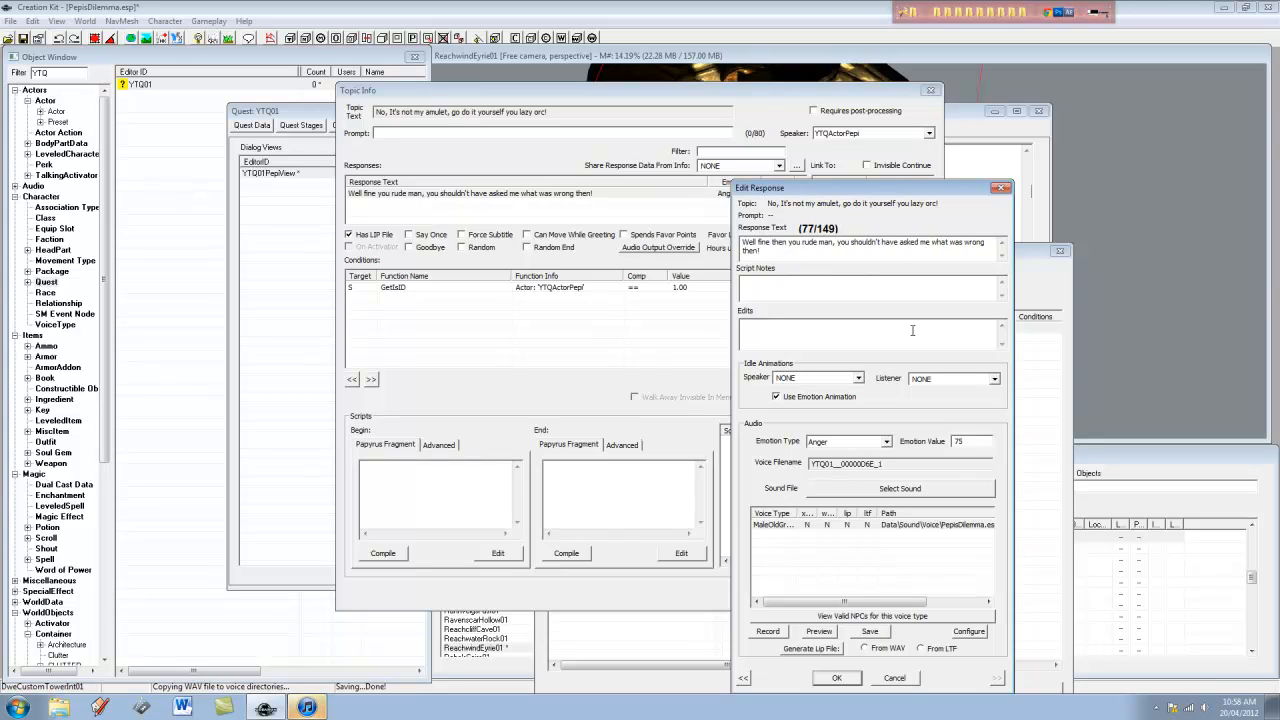
pyautogui.write(',')
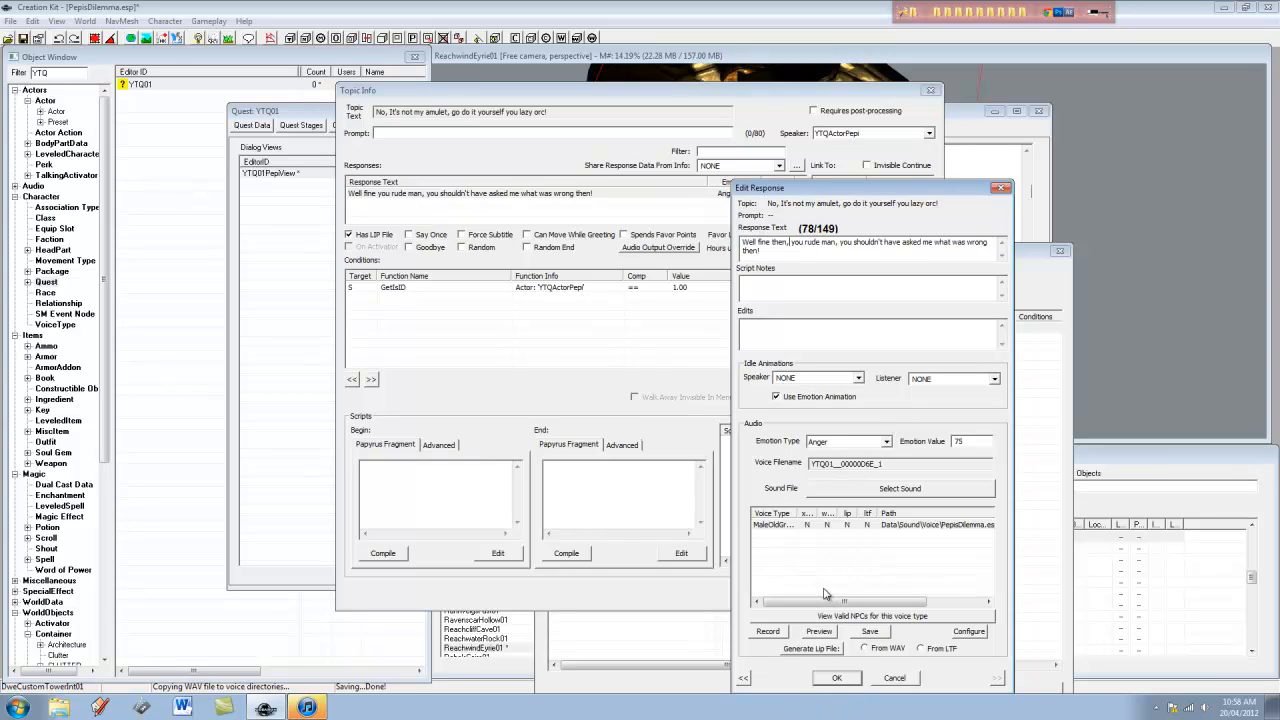
pyautogui.click(834, 678)
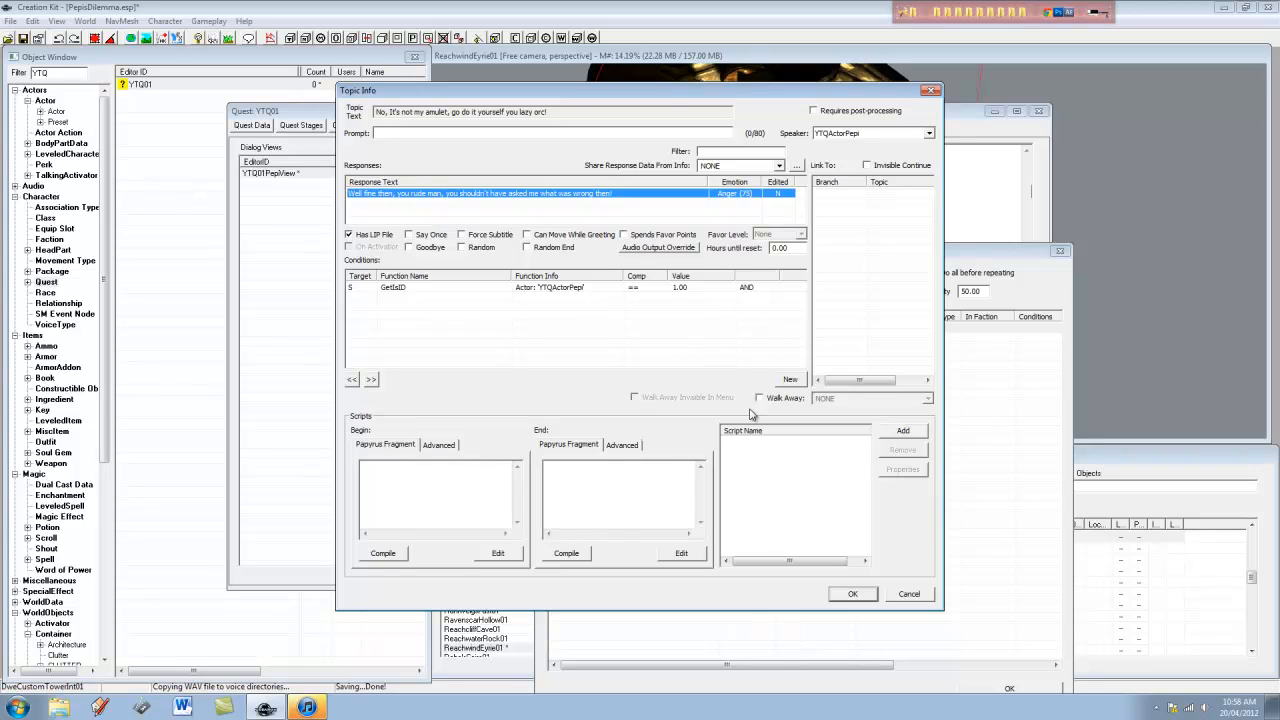
pyautogui.click(853, 594)
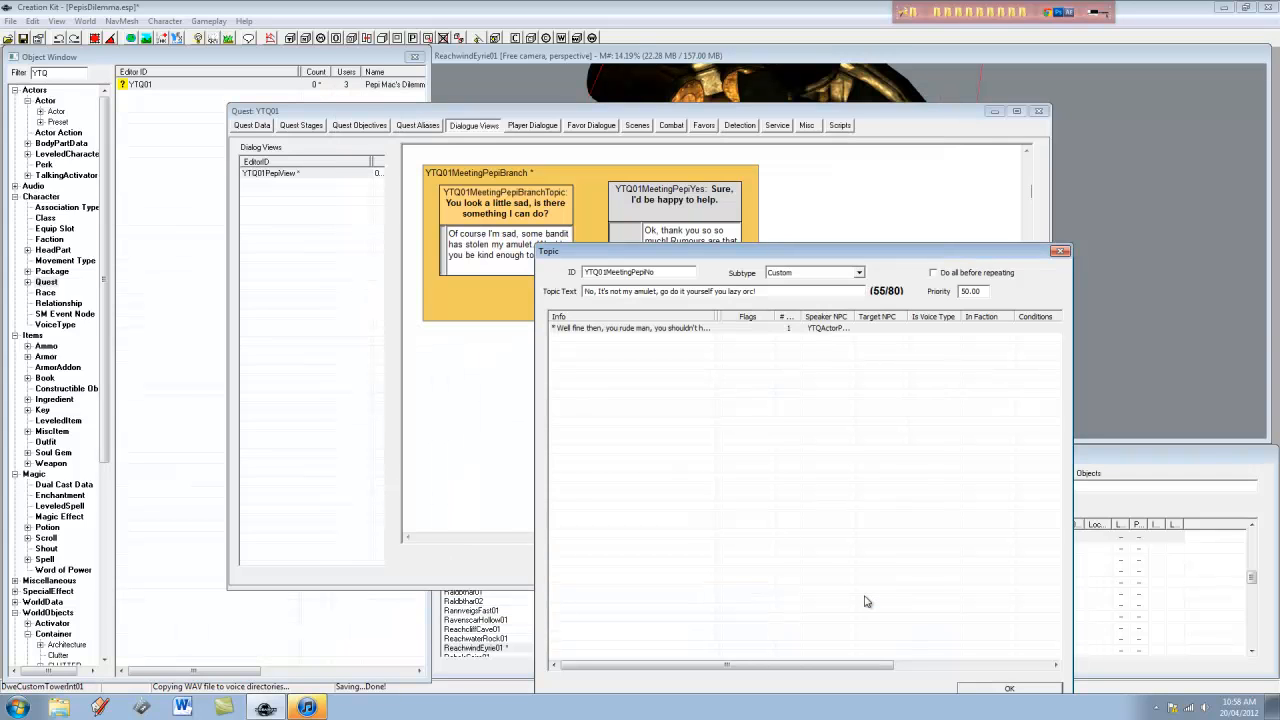
pyautogui.moveTo(826, 260); pyautogui.dragTo(828, 185)
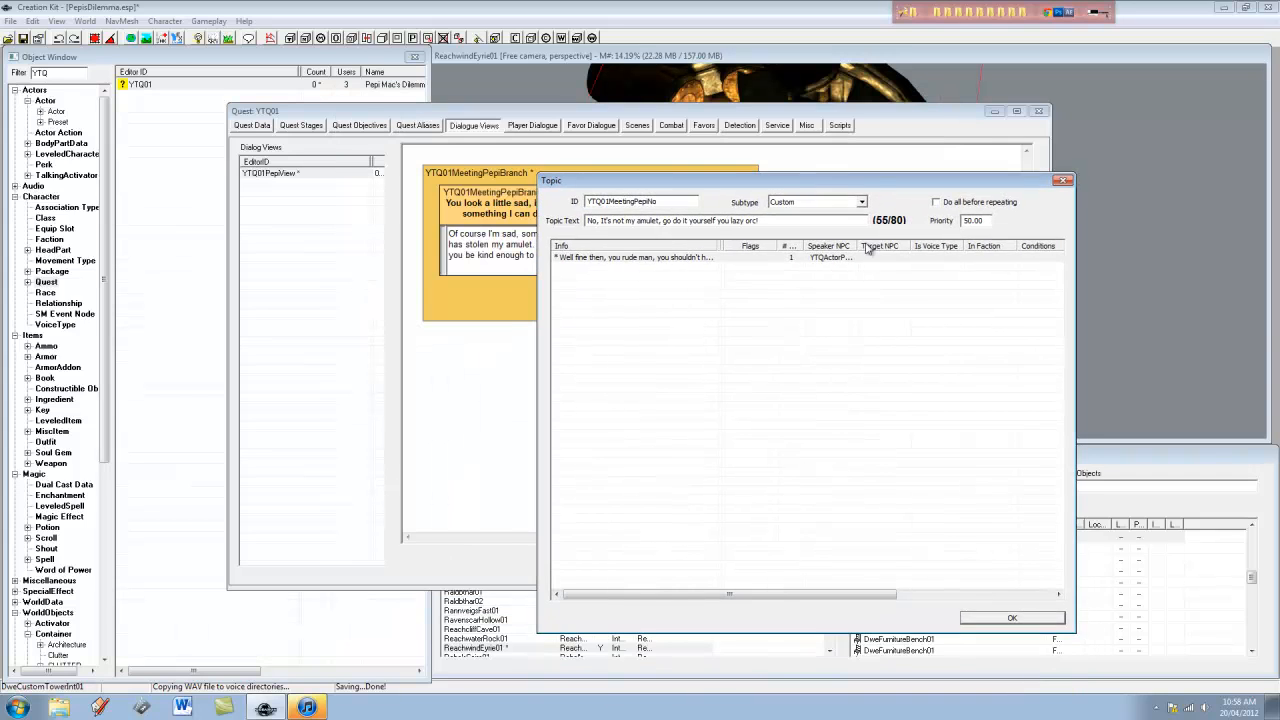
pyautogui.click(998, 617)
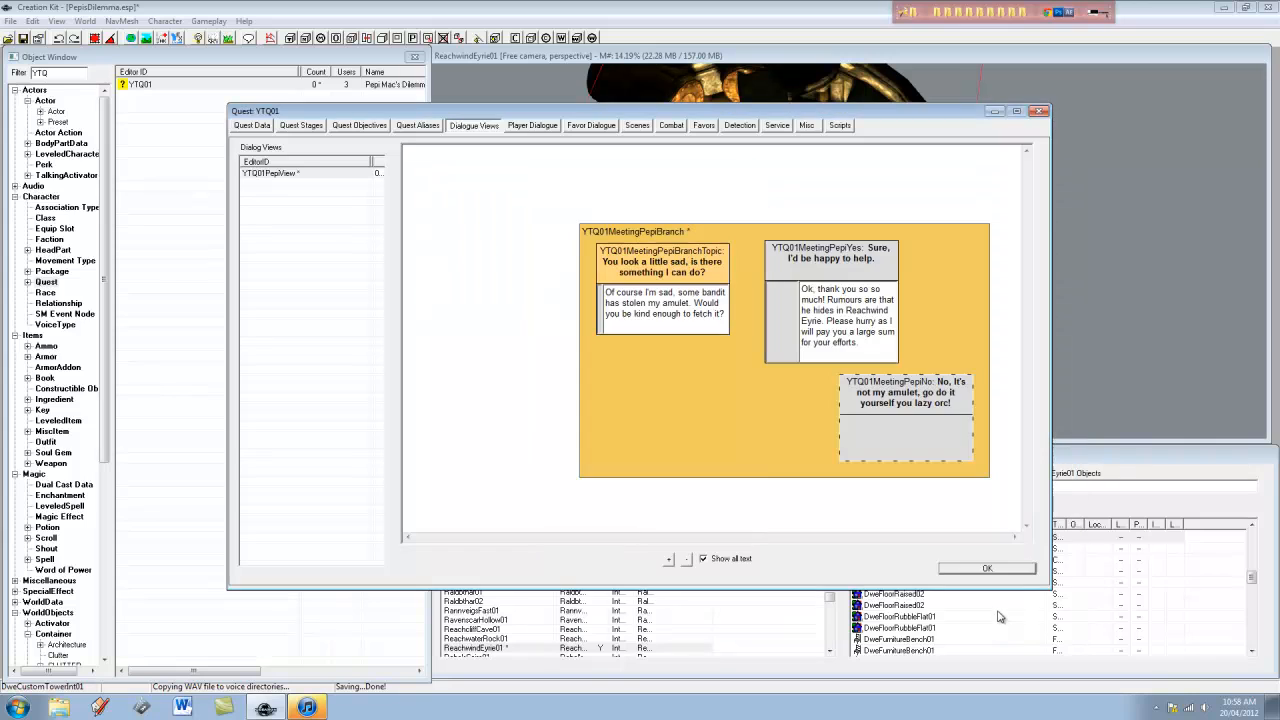
# Arrange the dialogue view with YTQ01MeetingPepiNo directly below YTQ01MeetingPepiYes and the YTQ01MeetingPepiBranchTopic box lower in the branch
pyautogui.doubleClick(925, 440)
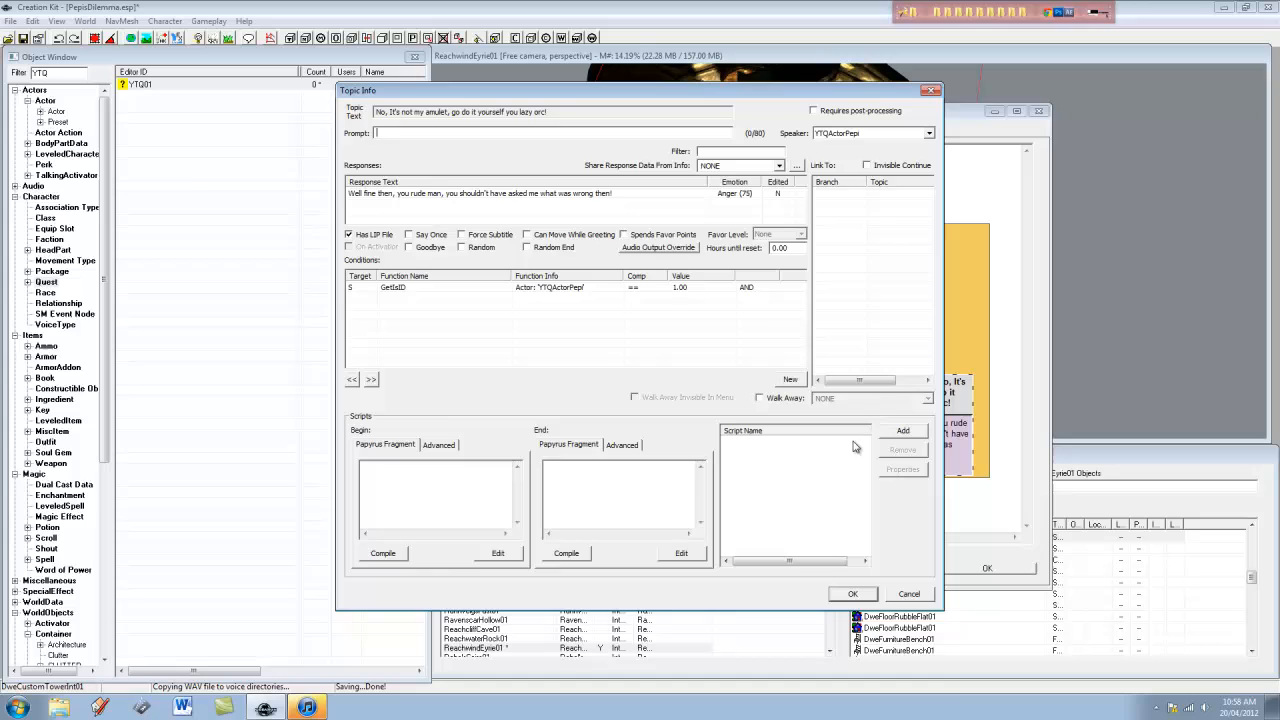
pyautogui.click(852, 596)
pyautogui.moveTo(920, 386); pyautogui.dragTo(845, 386)
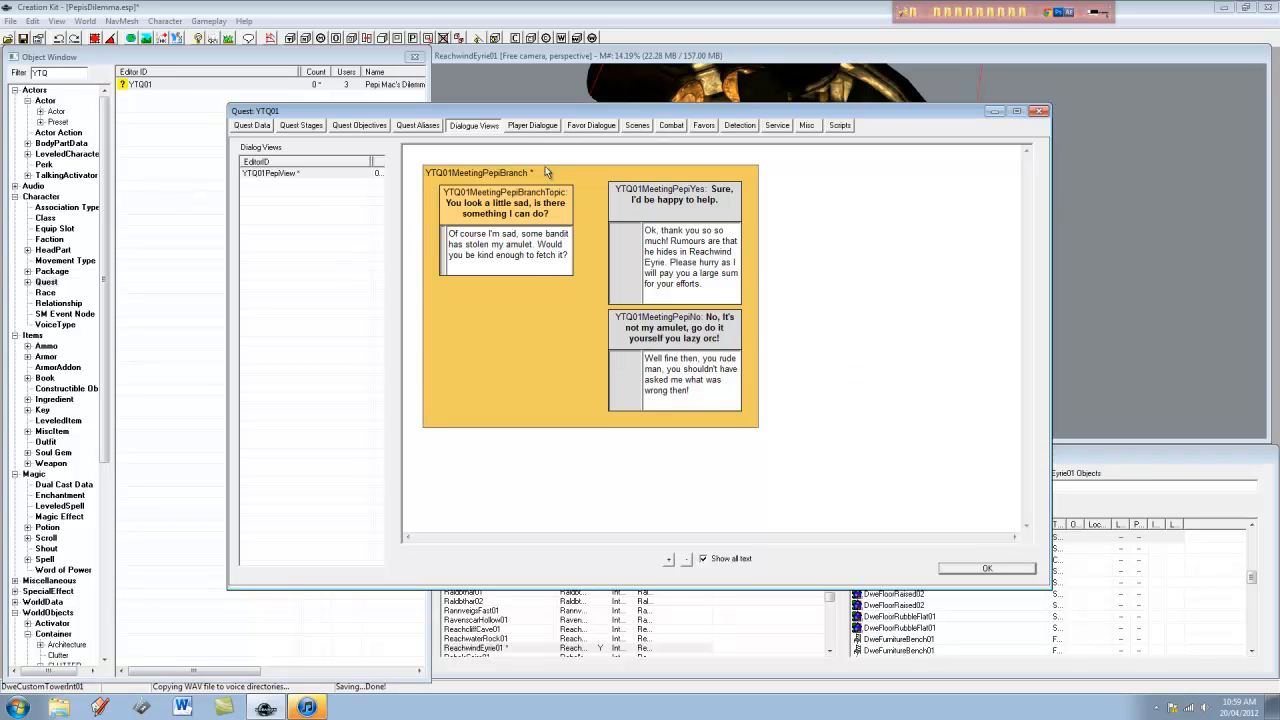
pyautogui.moveTo(520, 206); pyautogui.dragTo(521, 263)
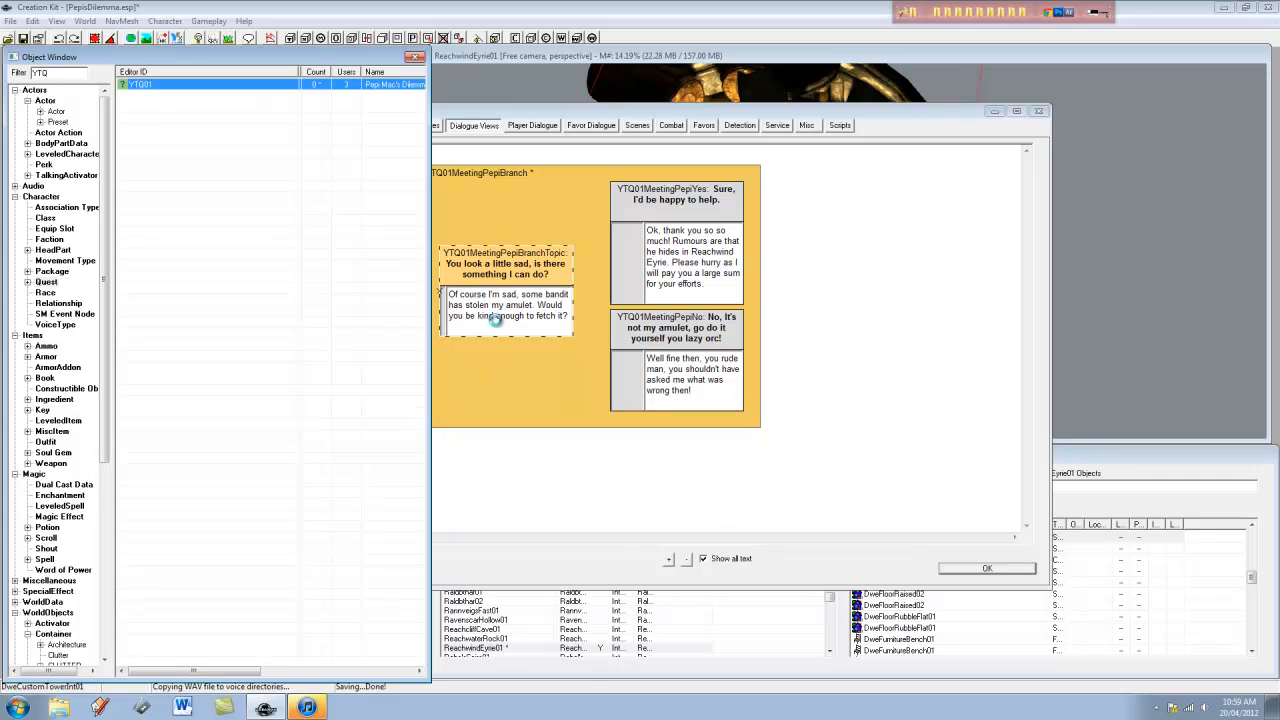
# Change the emotion type of the "Of course I'm sad" response in YTQ01MeetingPepiBranchTopic to Sad
pyautogui.doubleClick(536, 298)
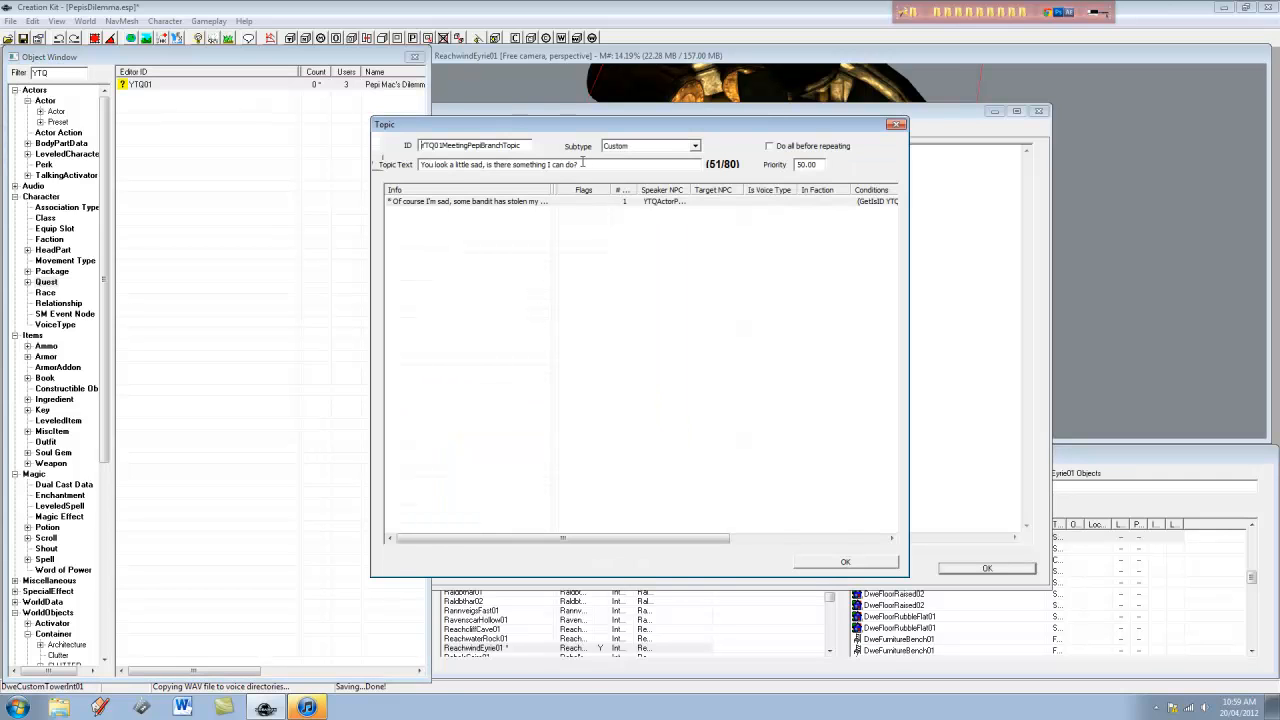
pyautogui.doubleClick(465, 204)
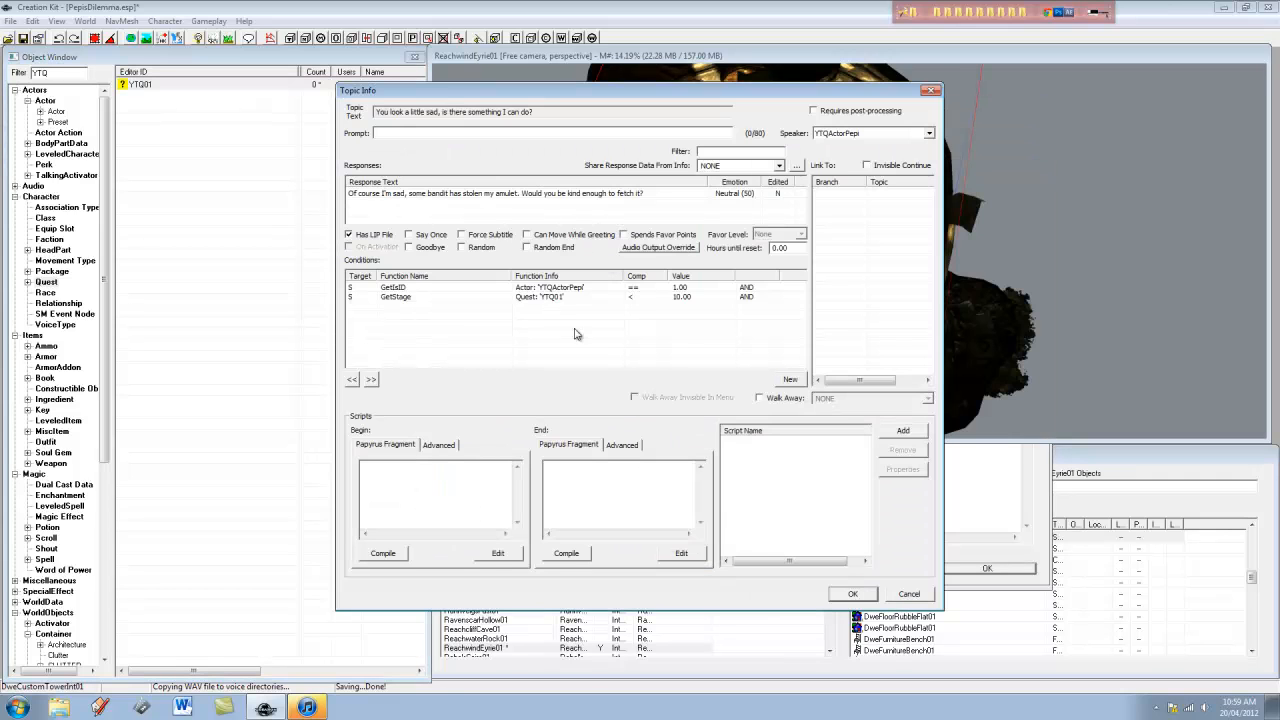
pyautogui.doubleClick(556, 194)
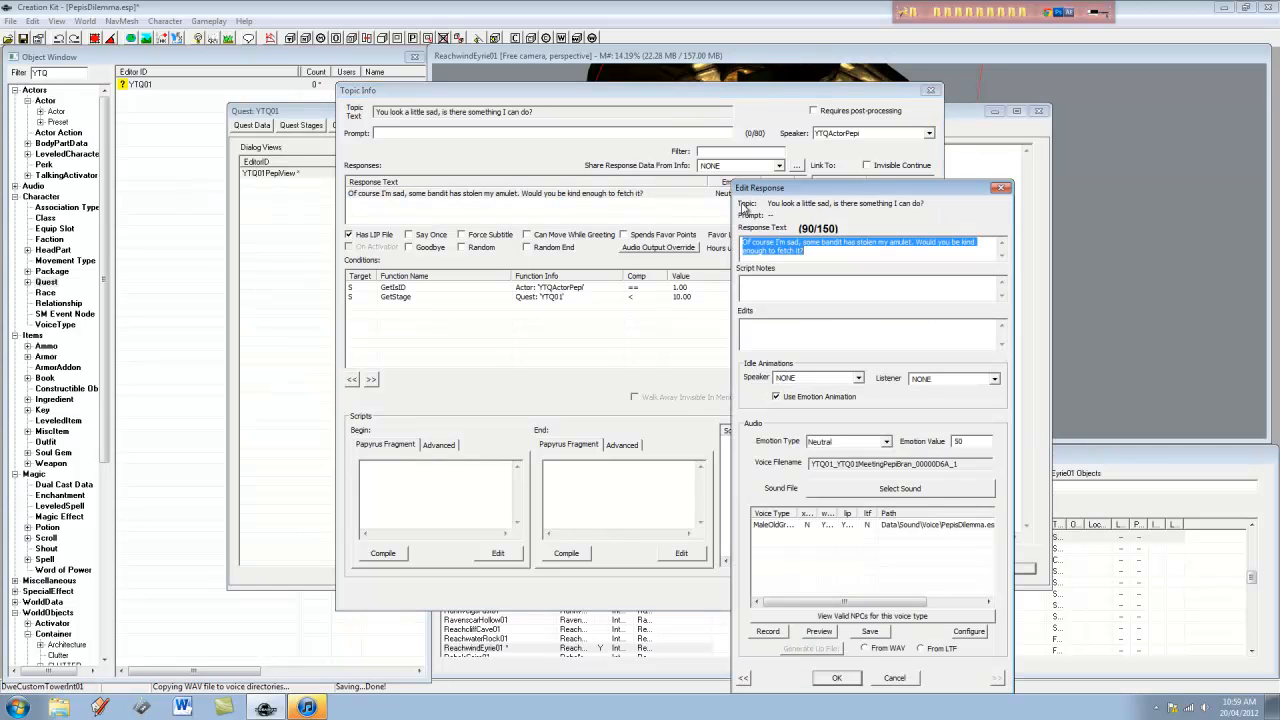
pyautogui.click(885, 441)
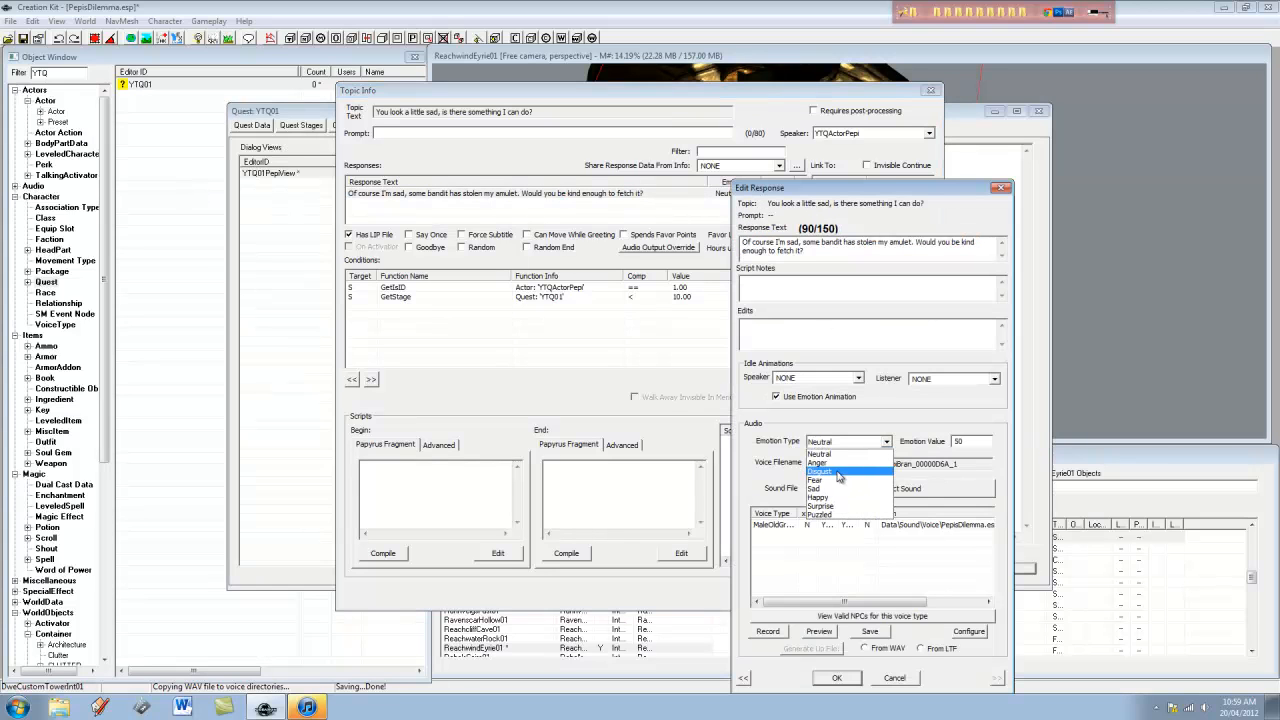
pyautogui.click(825, 490)
pyautogui.click(837, 678)
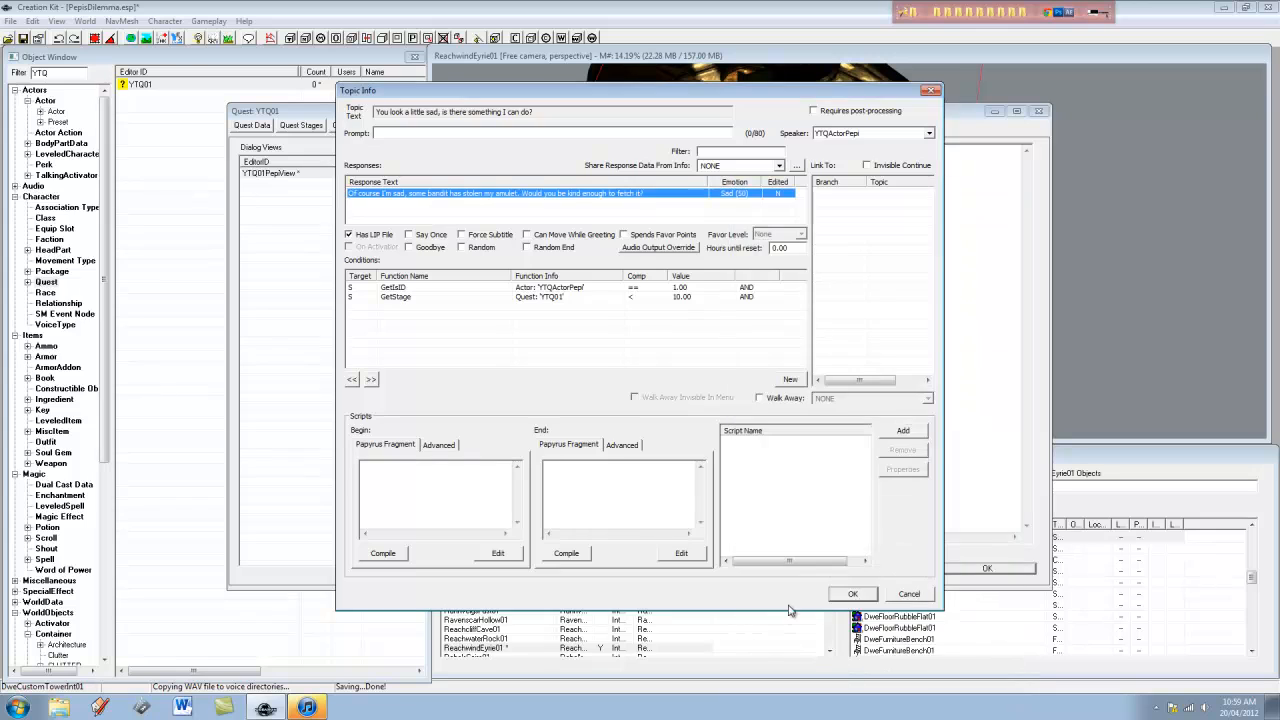
# Accept the sad response's topic info and topic, and open the "Ok, thank you so so much!" response in YTQ01MeetingPepiYes
pyautogui.click(868, 598)
pyautogui.click(857, 566)
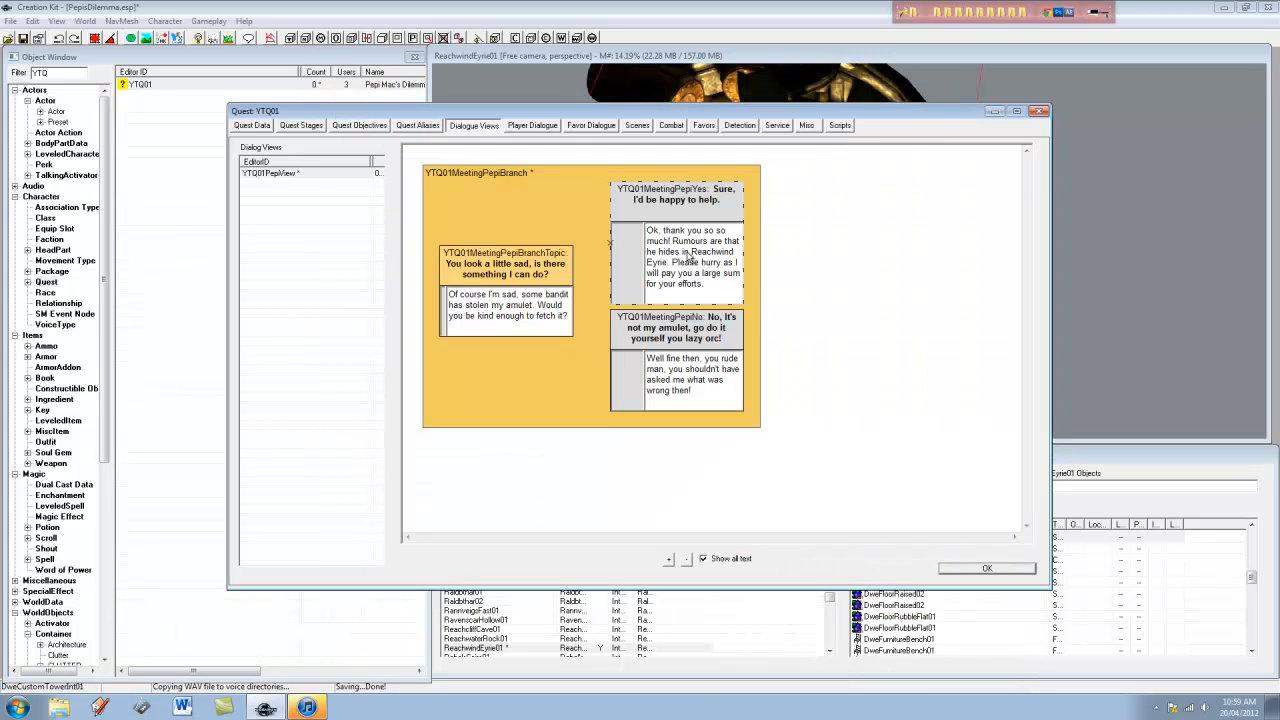
pyautogui.doubleClick(700, 192)
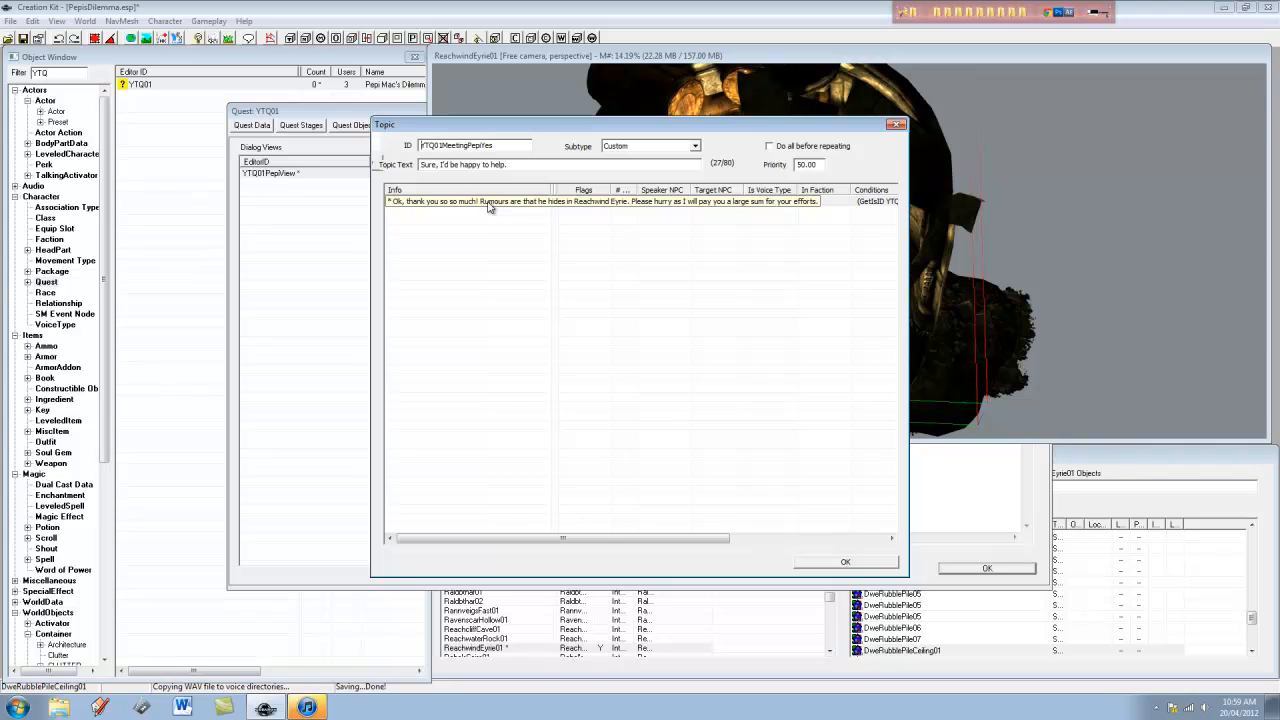
pyautogui.doubleClick(482, 203)
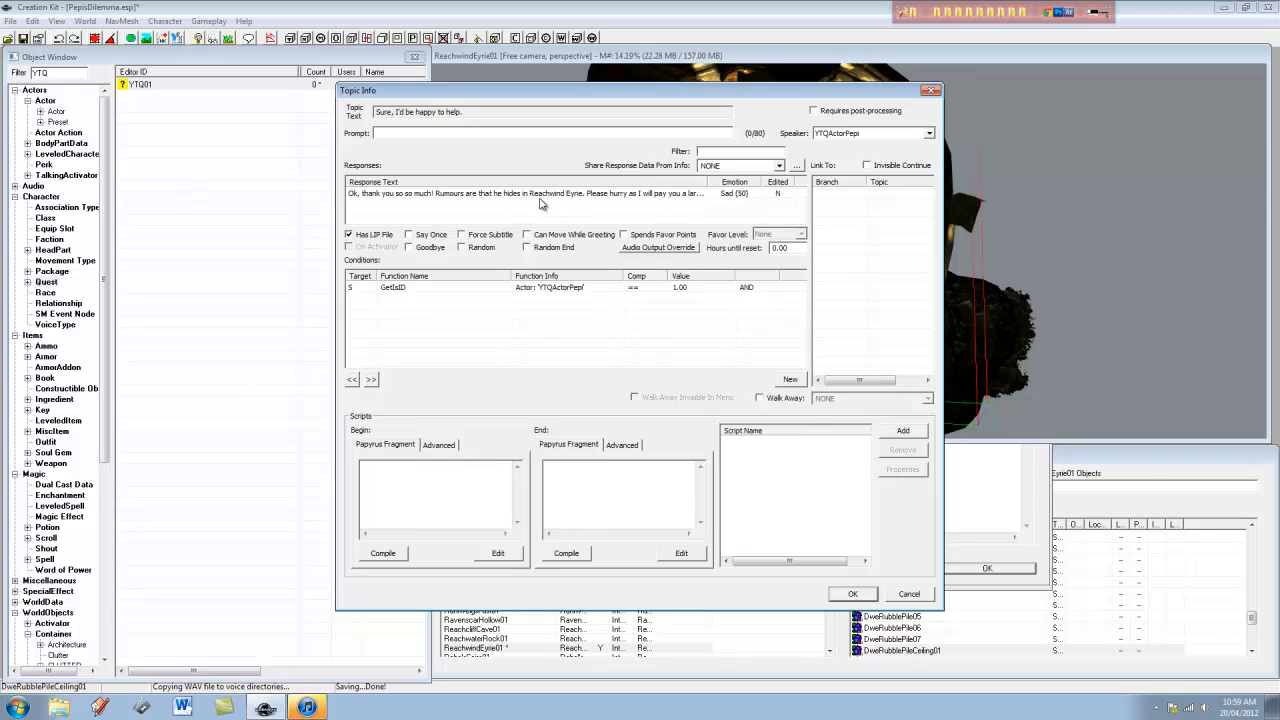
pyautogui.doubleClick(543, 203)
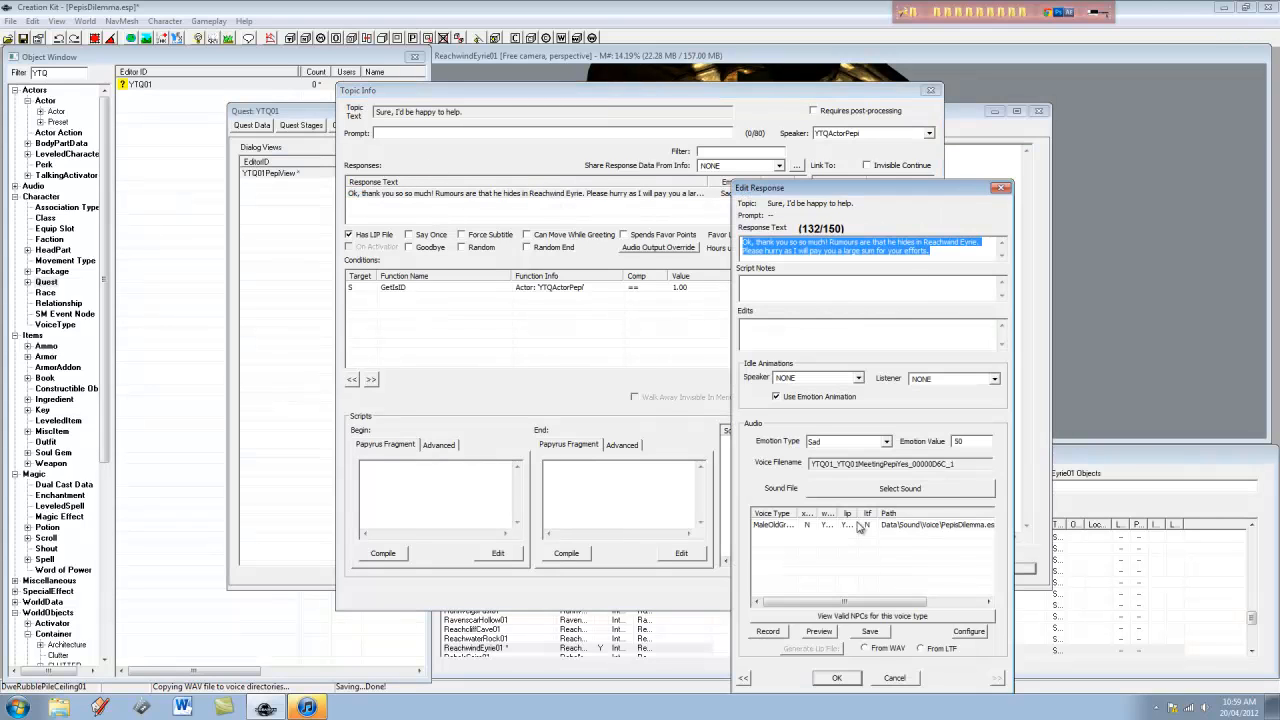
# Set the response's emotion type to Surprise with an emotion value of 35, and accept the response and topic info
pyautogui.click(847, 442)
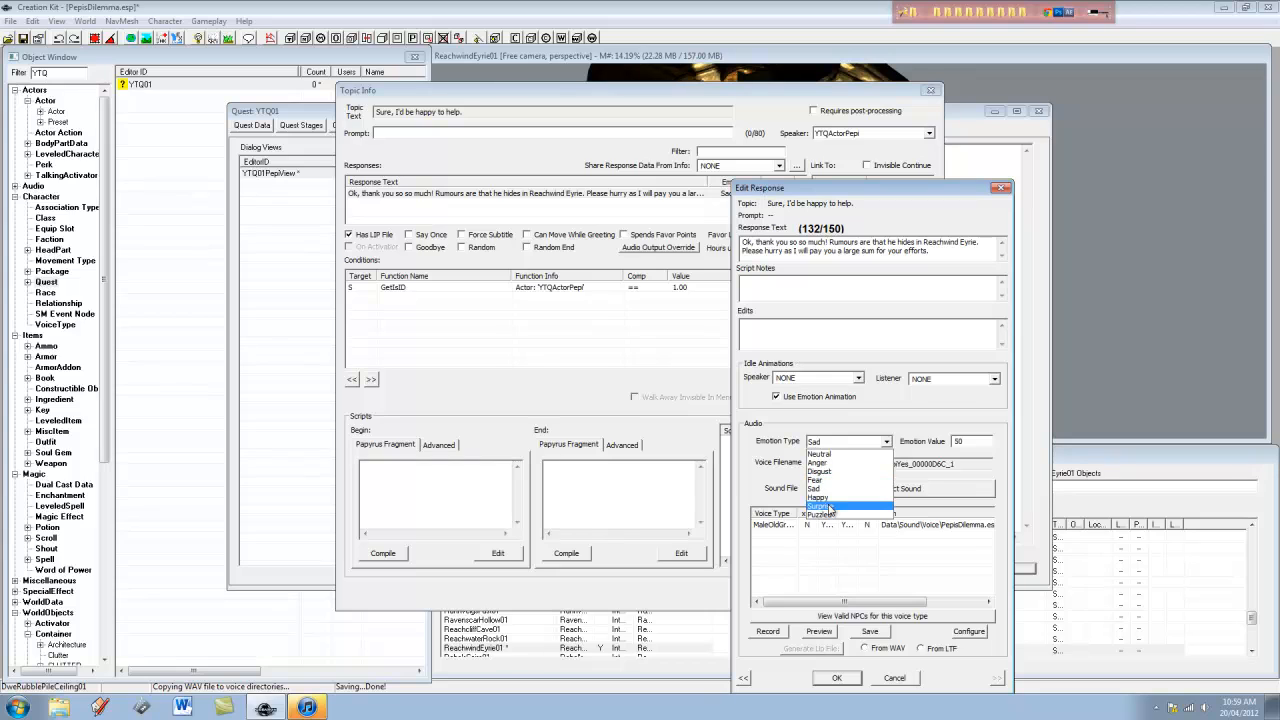
pyautogui.click(829, 500)
pyautogui.click(851, 443)
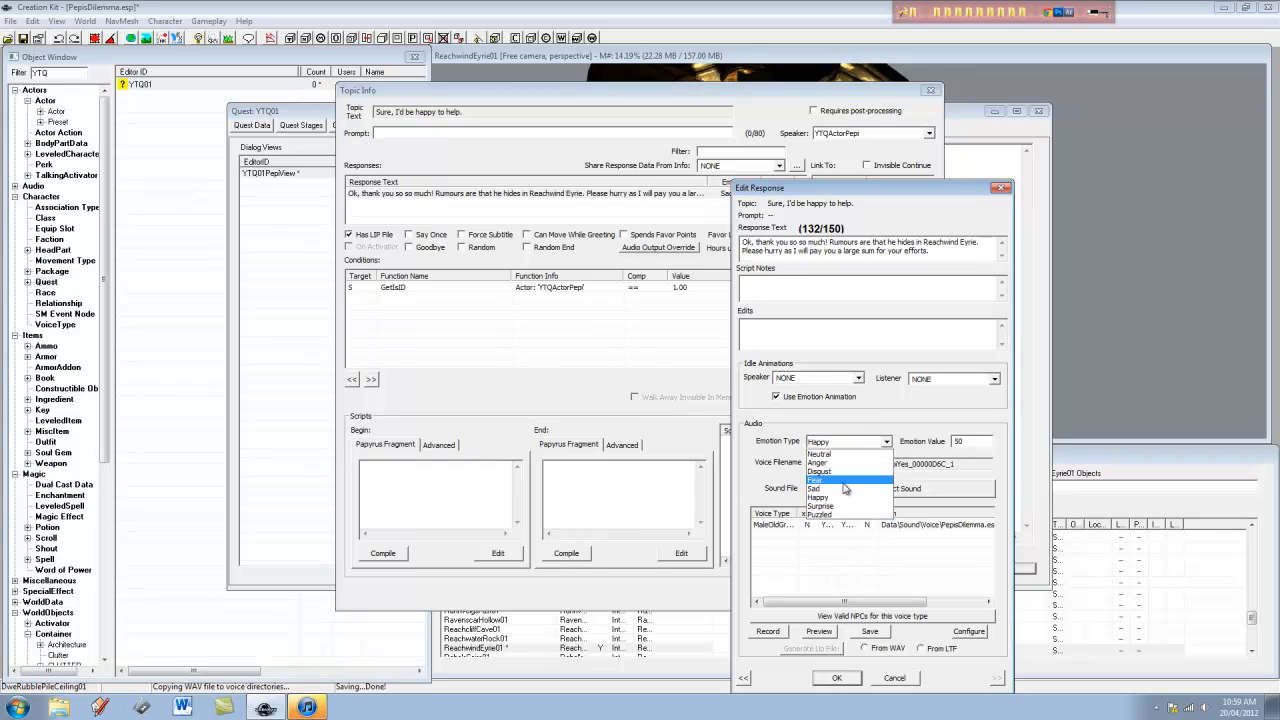
pyautogui.click(842, 507)
pyautogui.click(972, 441)
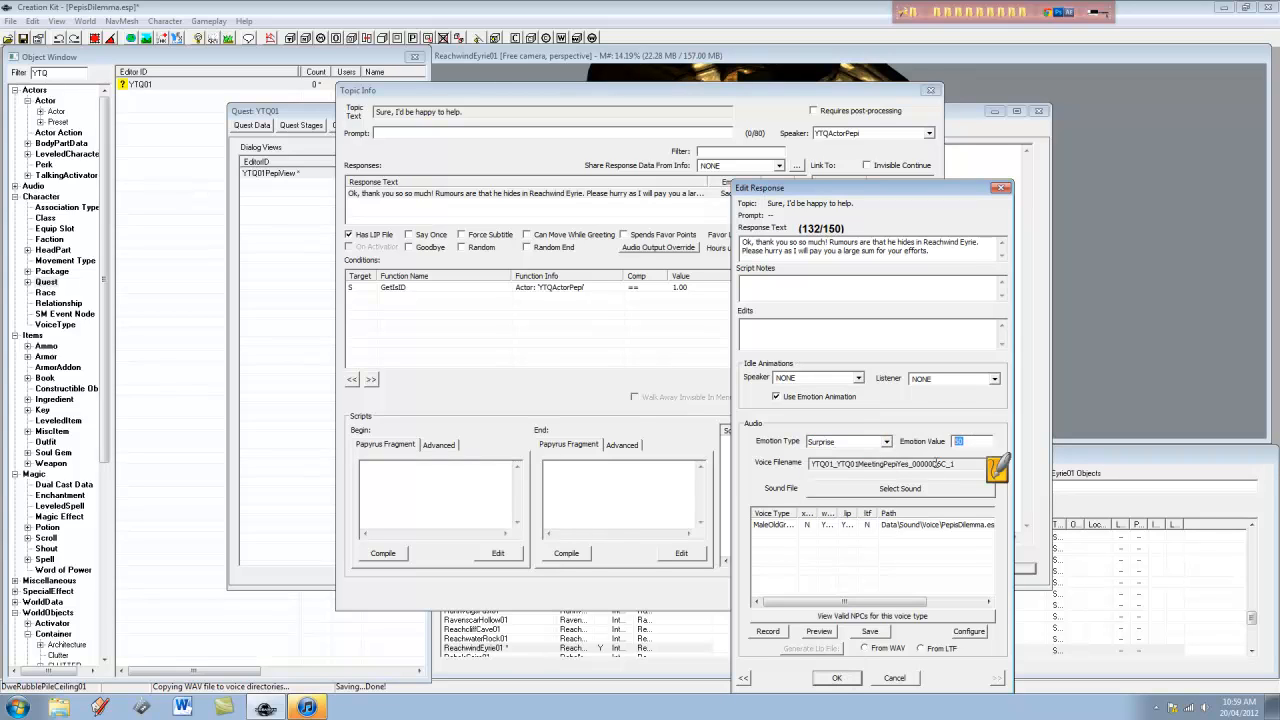
pyautogui.write('35')
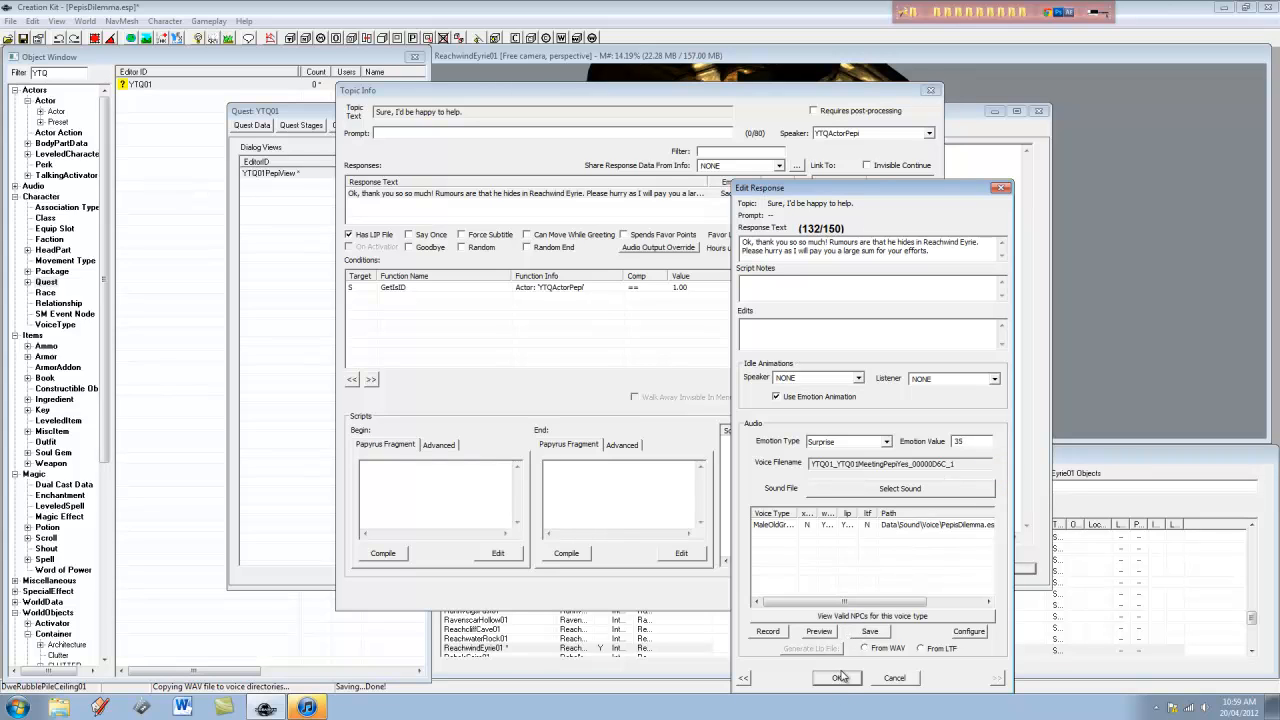
pyautogui.click(838, 677)
pyautogui.click(843, 594)
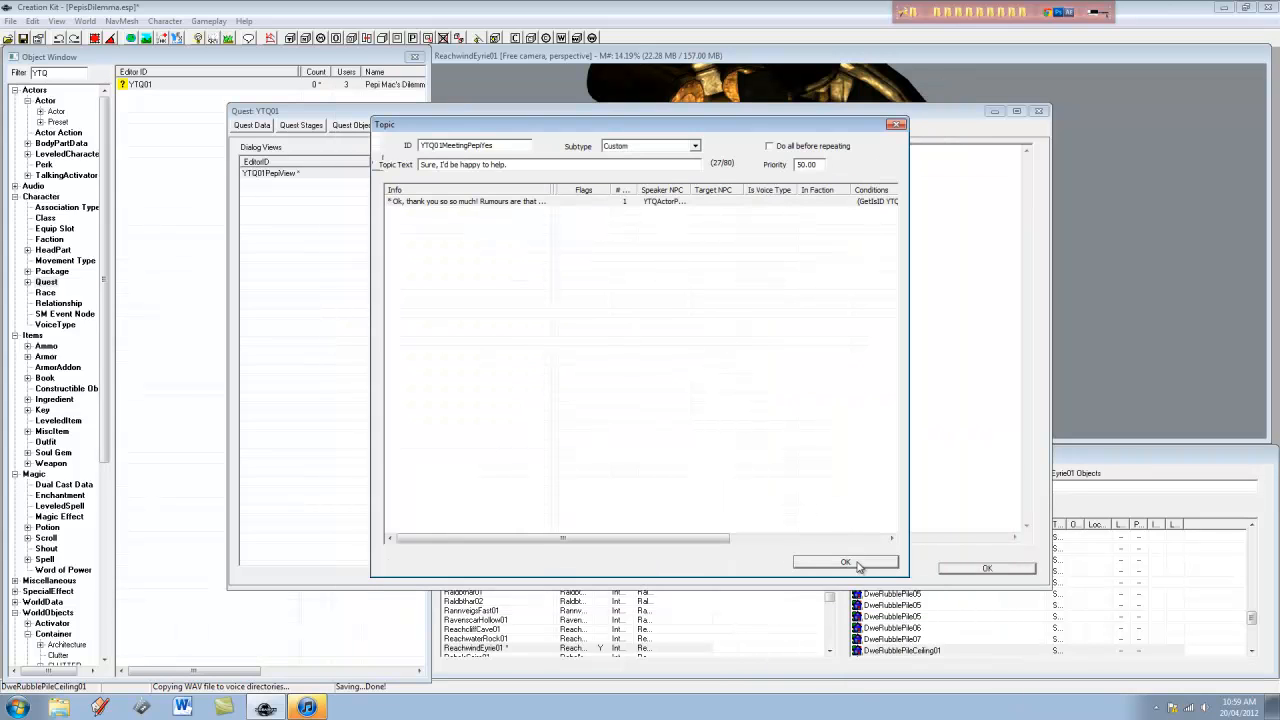
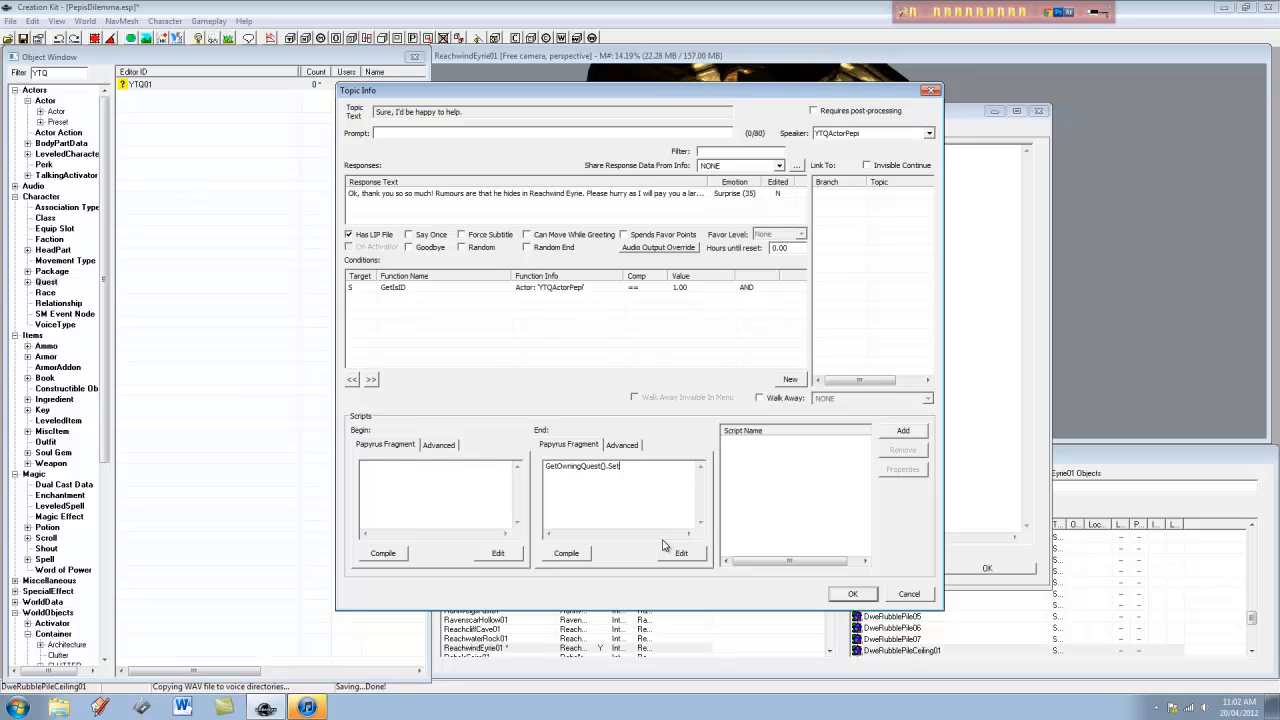
# Complete the first line of the topic info's End fragment as GetOwningQuest().SetObjectiveDisplayed(10) and begin a second line
pyautogui.write('jectiveDisplayed(10)')
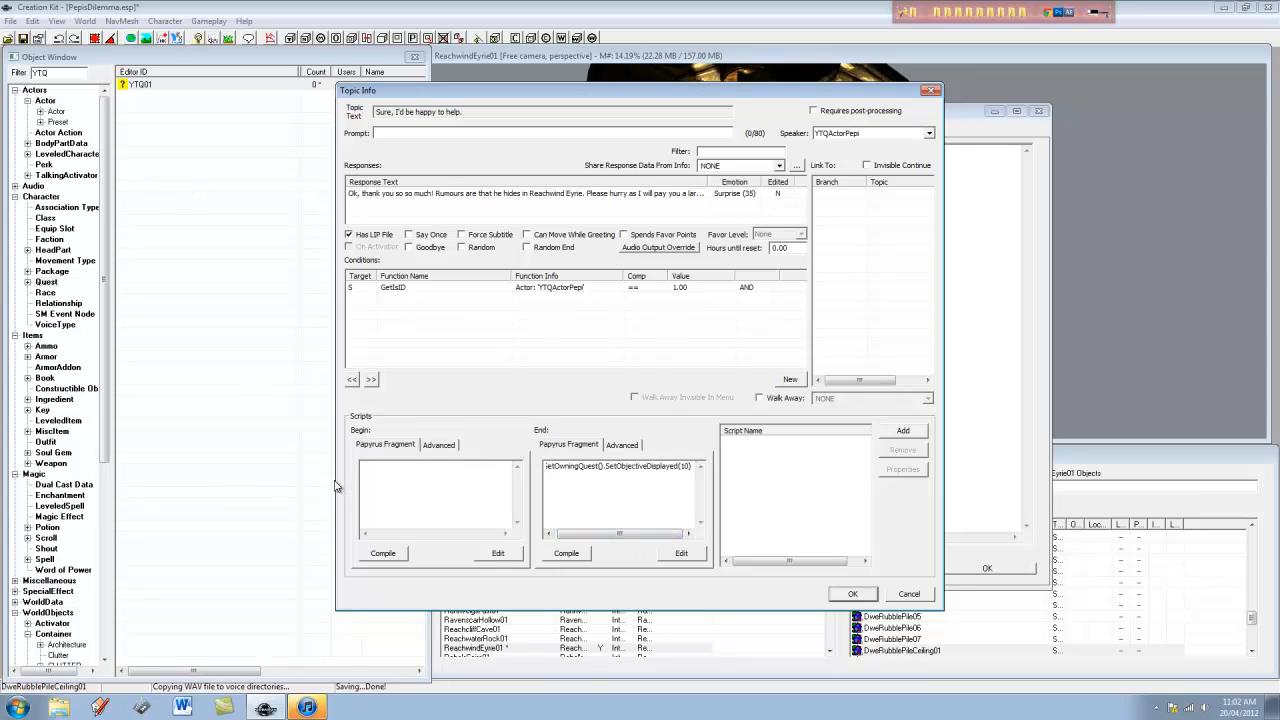
pyautogui.press('Return')
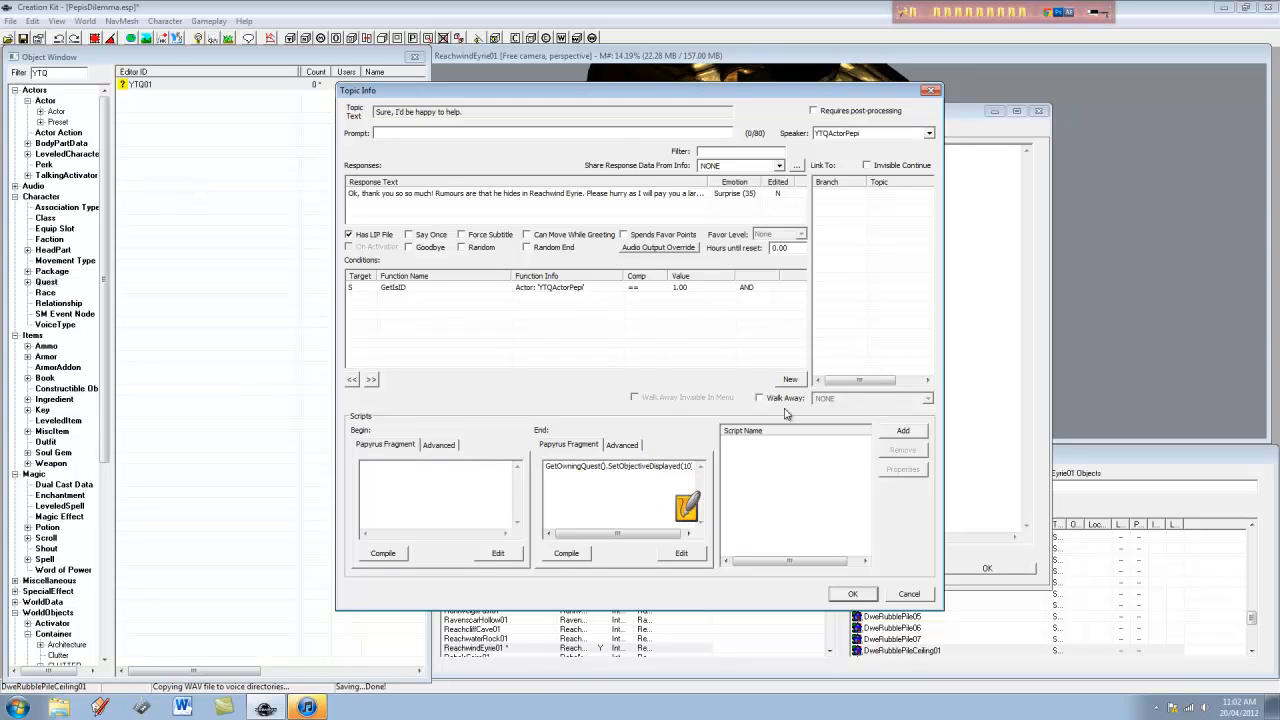
pyautogui.moveTo(562, 102); pyautogui.dragTo(590, 112)
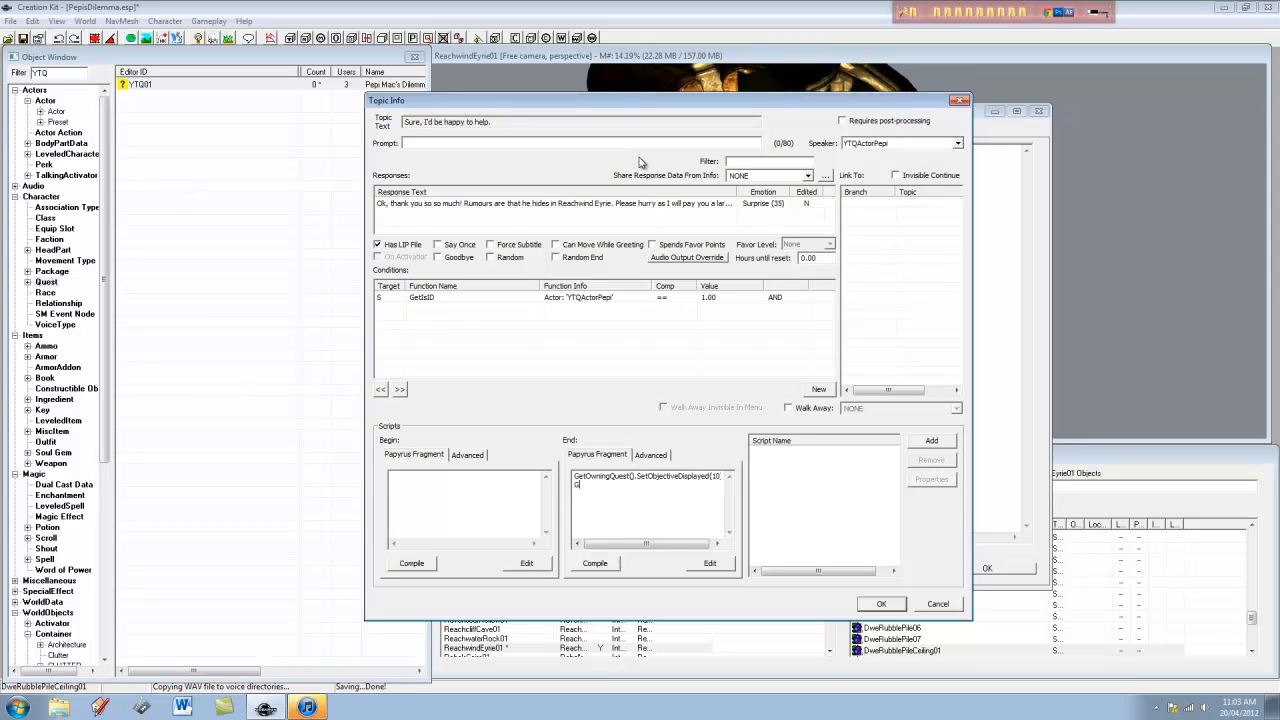
# Add GetOwningQuest().SetStage(10) as the second line of the End fragment, reusing the copied GetOwningQuest() call, and compile the fragment
pyautogui.press('BackSpace')
pyautogui.click(636, 476)
pyautogui.rightClick(631, 472)
pyautogui.click(593, 479)
pyautogui.moveTo(575, 476); pyautogui.dragTo(642, 478)
pyautogui.hotkey('ctrl', 'c')
pyautogui.click(652, 494)
pyautogui.hotkey('ctrl', 'v')
pyautogui.write('SetStage(1')
pyautogui.moveTo(548, 112); pyautogui.dragTo(520, 118)
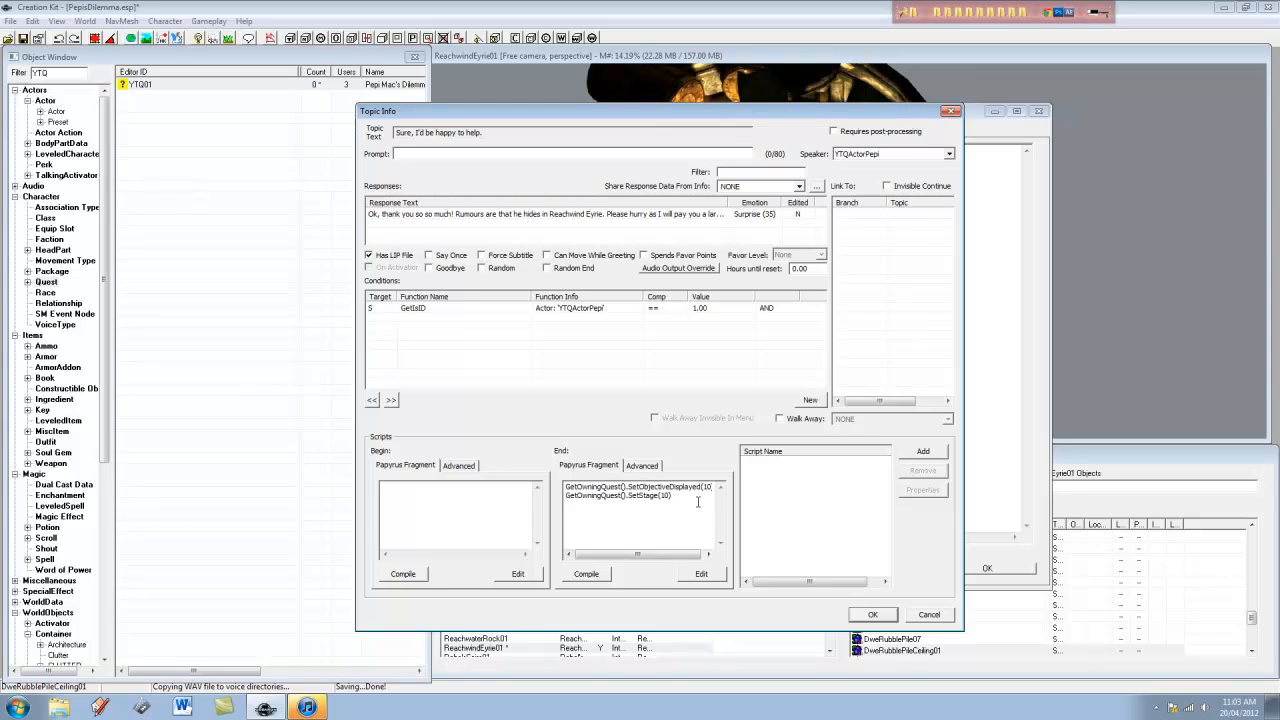
pyautogui.click(587, 574)
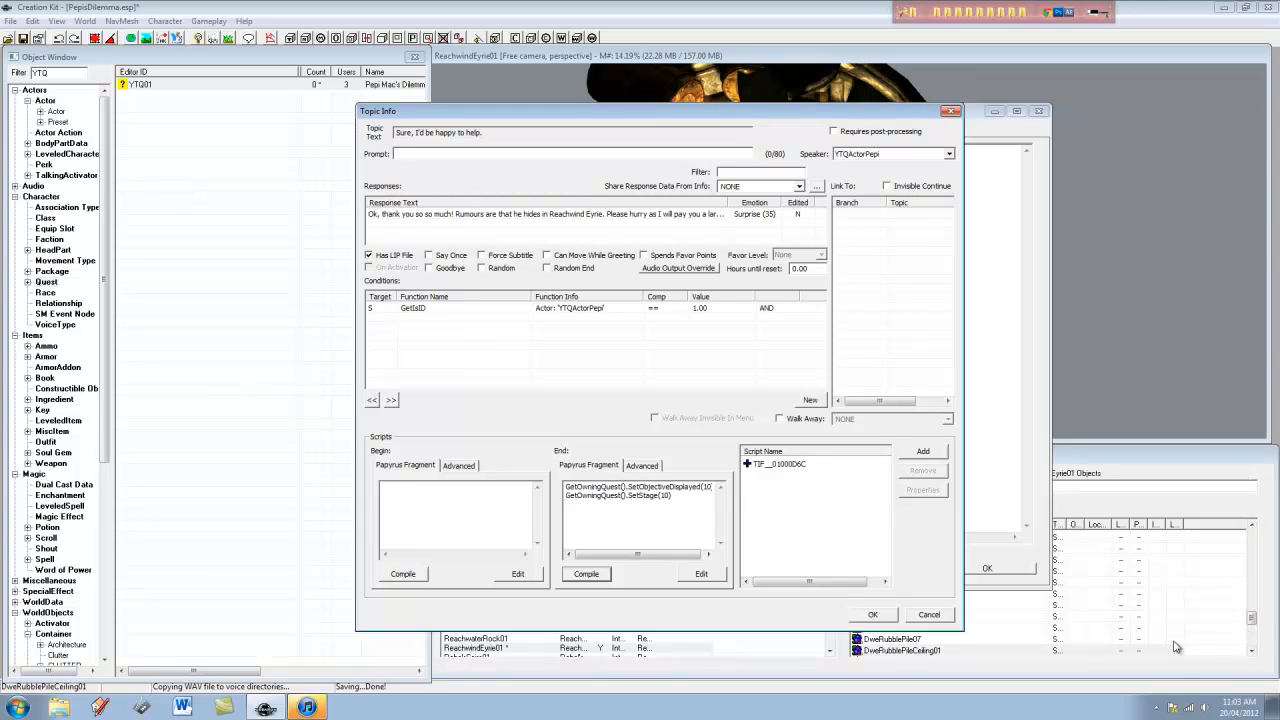
# Misspell the SetStage line's call as GetOwninQuest() and compile the End fragment to demonstrate a script error
pyautogui.click(602, 495)
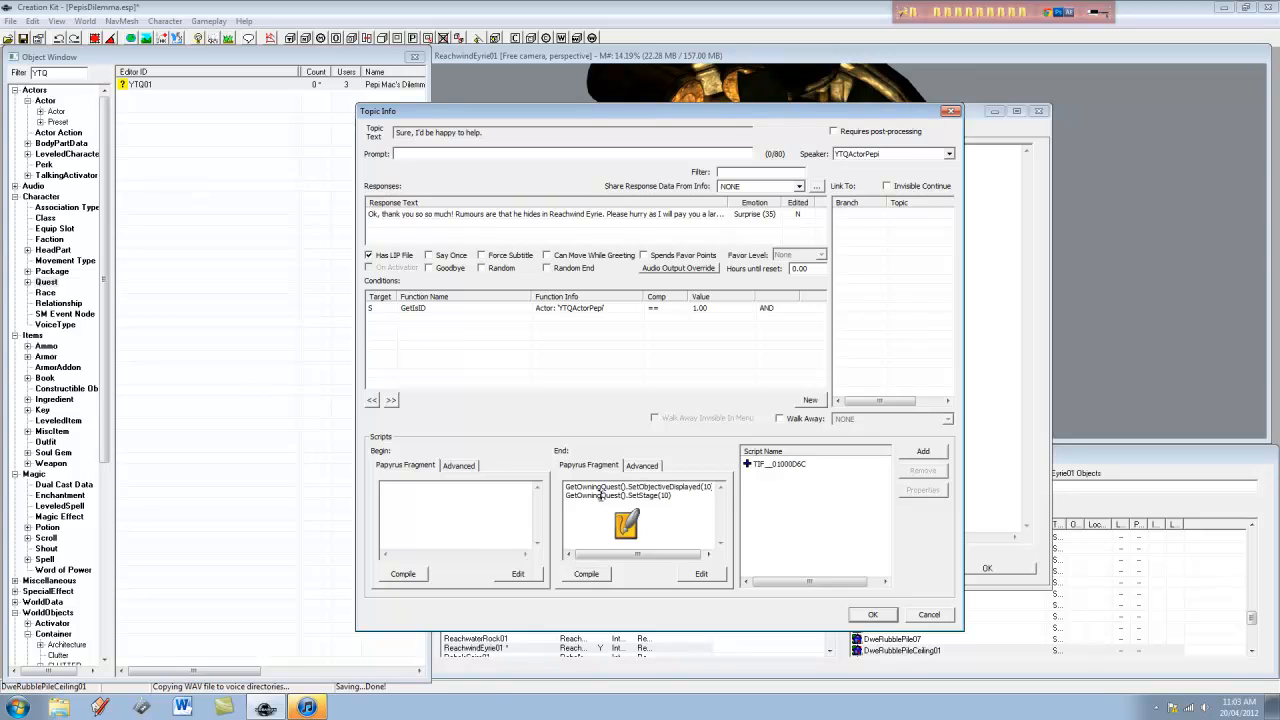
pyautogui.press('BackSpace')
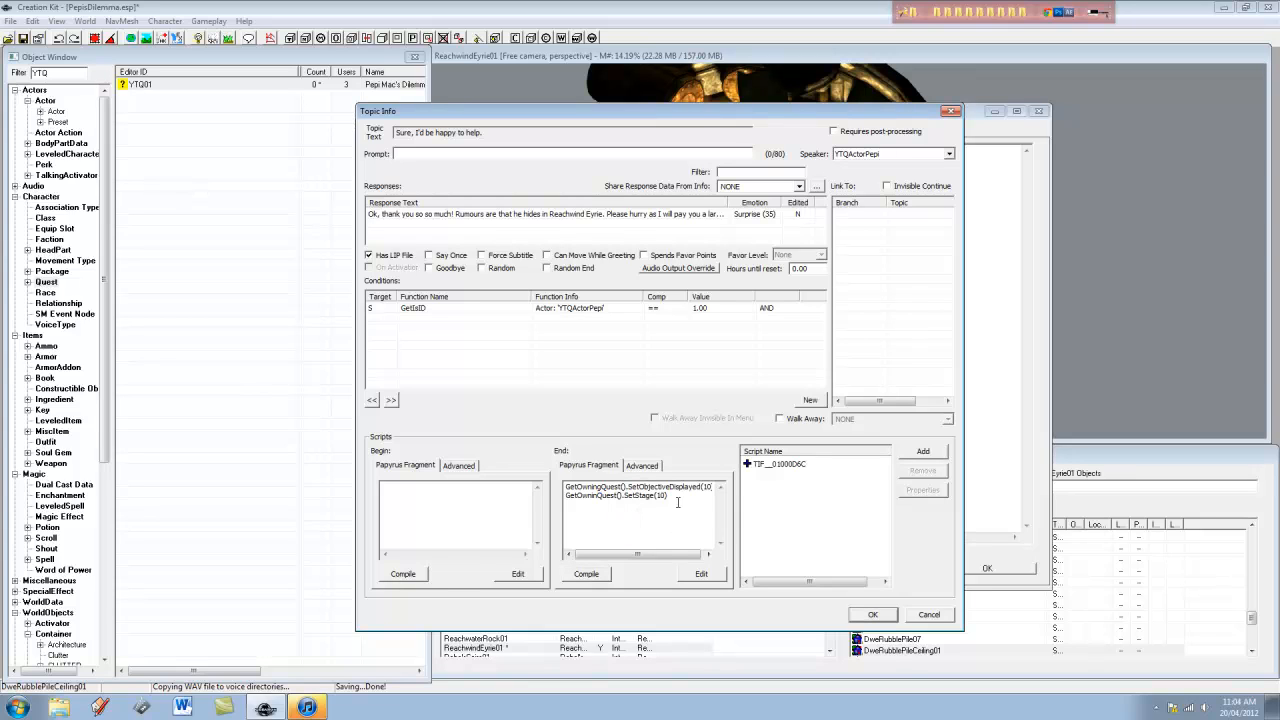
pyautogui.click(598, 576)
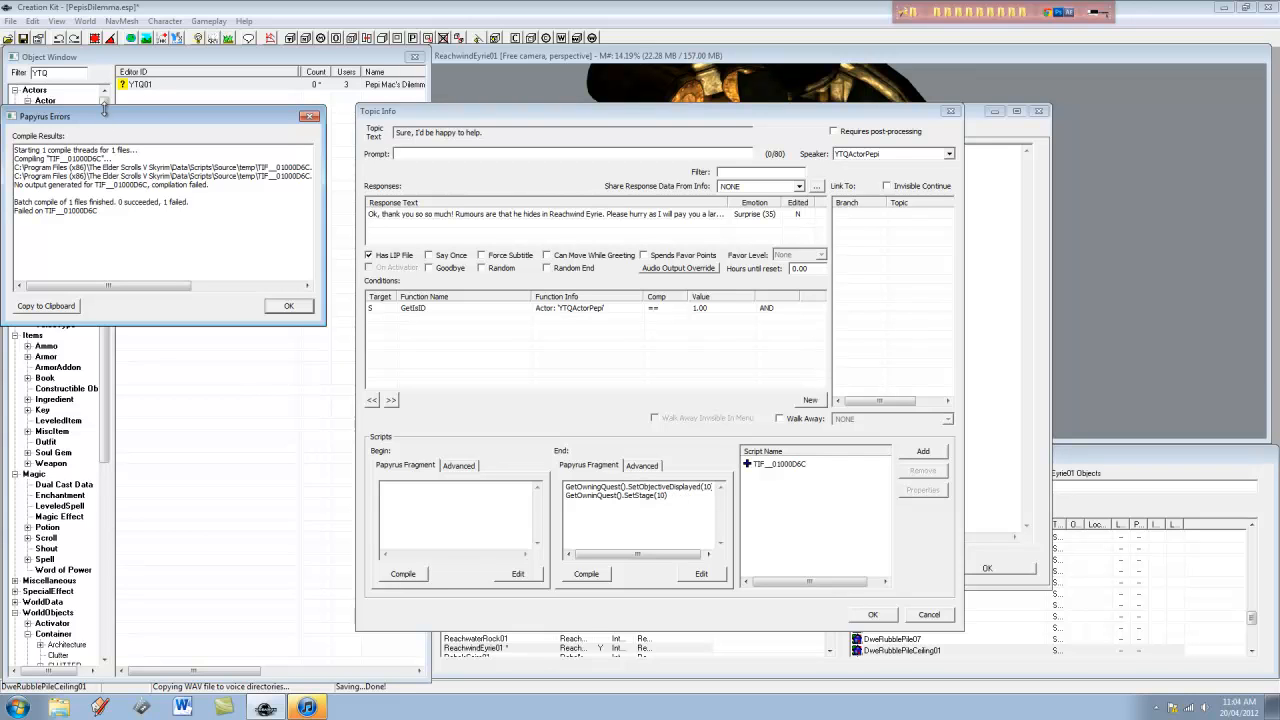
# Examine the compile results in the Papyrus Errors window and dismiss them
pyautogui.moveTo(118, 117); pyautogui.dragTo(315, 235)
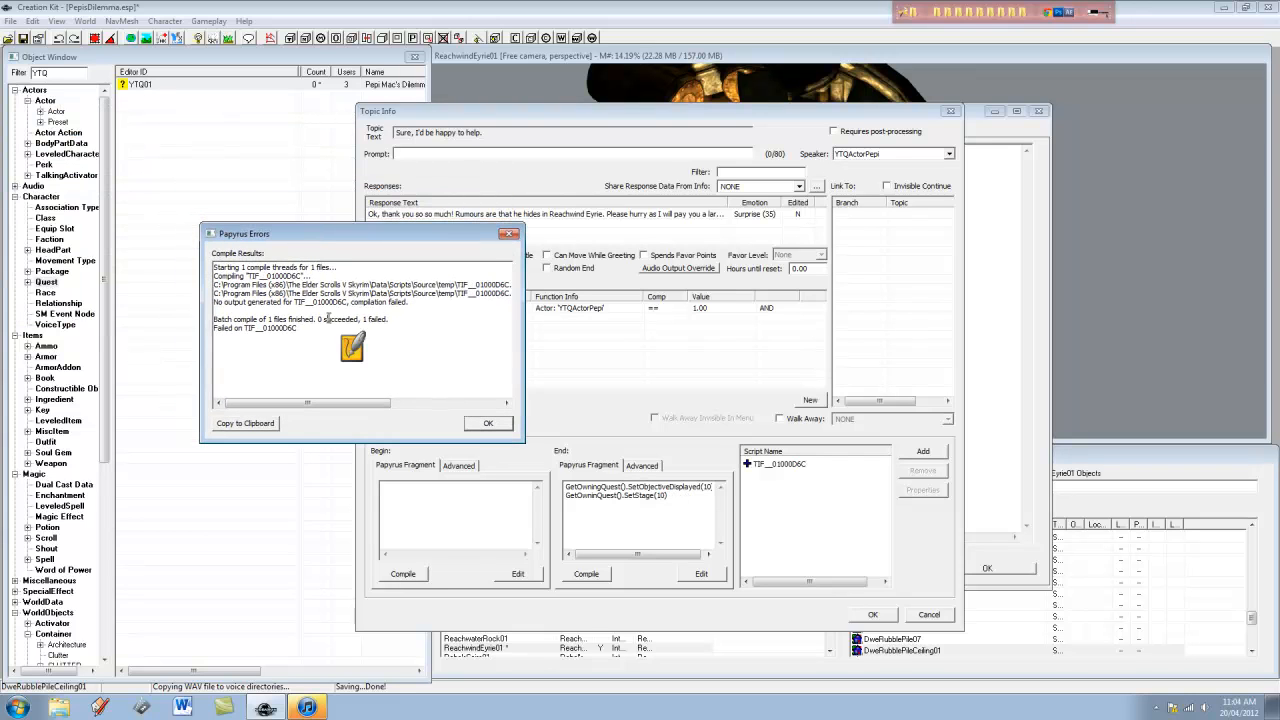
pyautogui.moveTo(328, 318); pyautogui.dragTo(264, 286)
pyautogui.click(281, 272)
pyautogui.moveTo(345, 274); pyautogui.dragTo(255, 267)
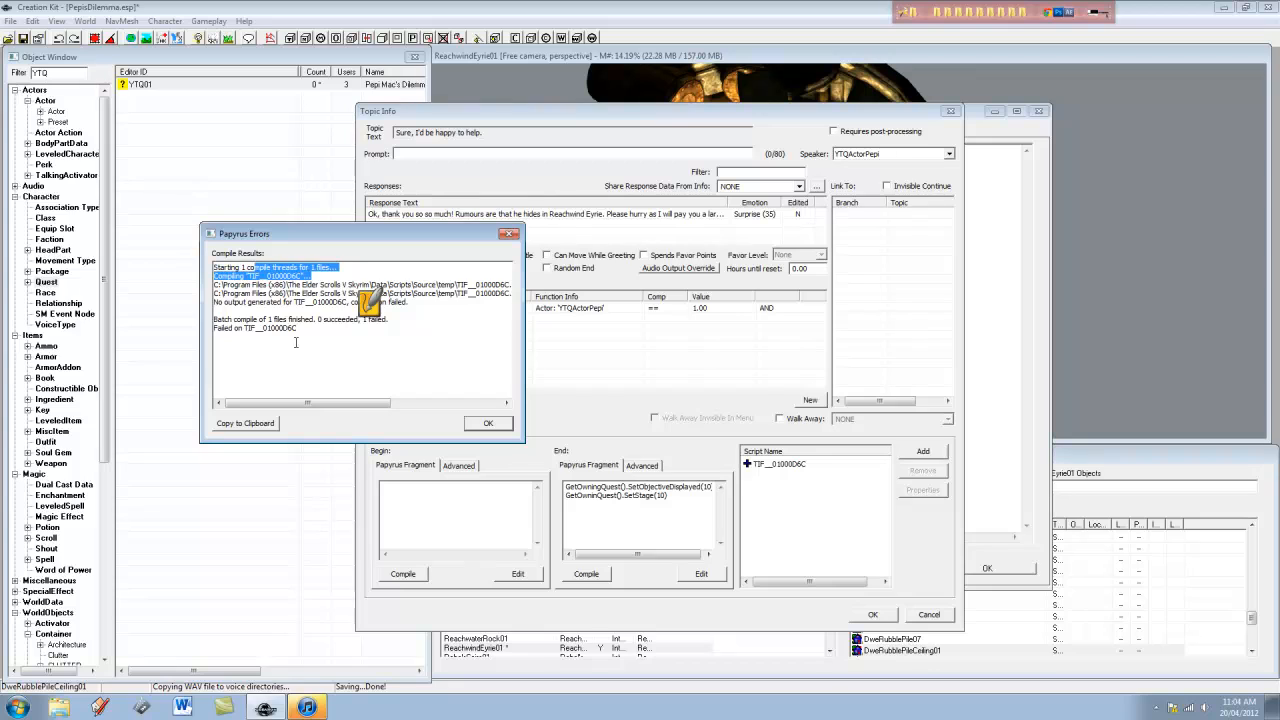
pyautogui.click(296, 342)
pyautogui.moveTo(342, 338); pyautogui.dragTo(366, 320)
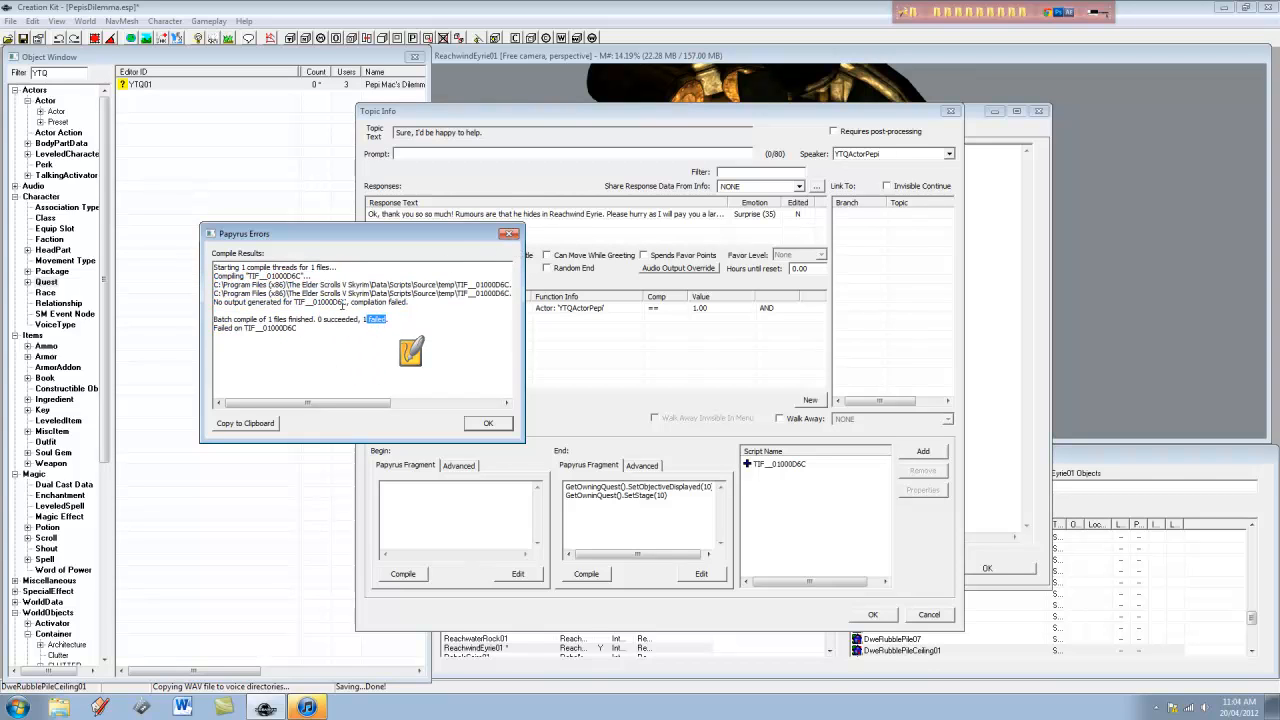
pyautogui.click(486, 424)
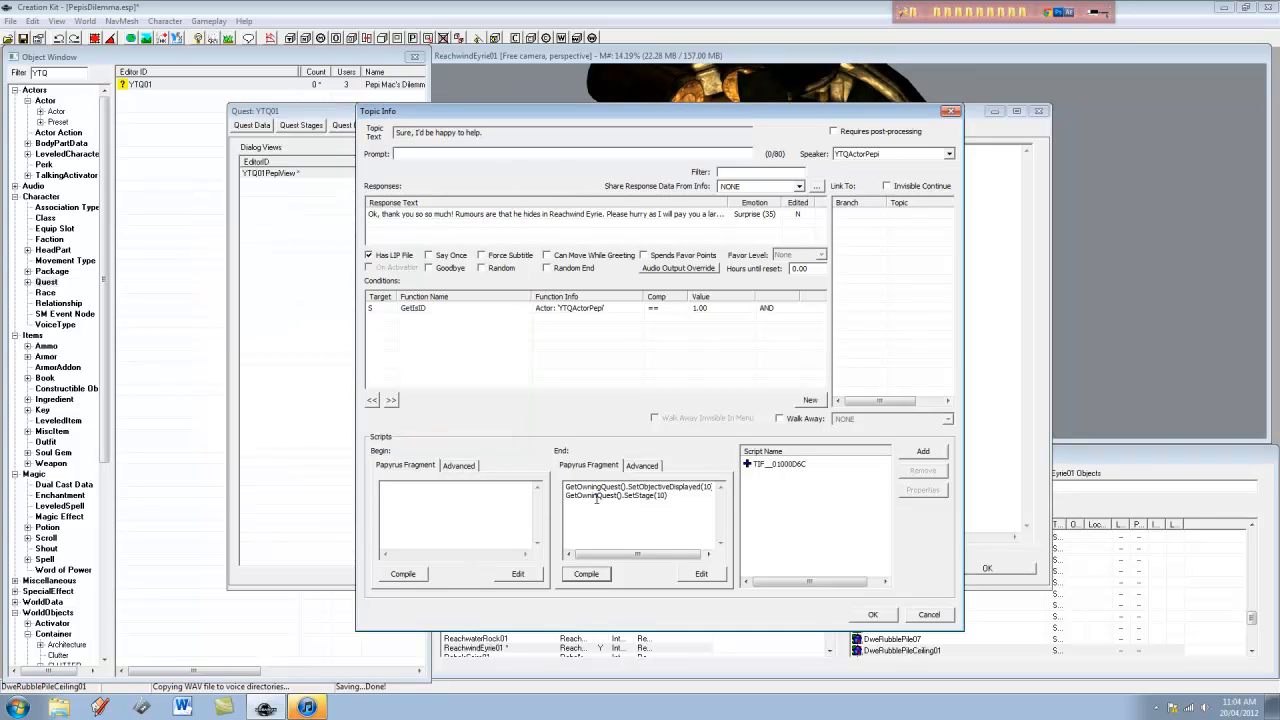
# Recompile the End fragment with the corrected GetOwningQuest().SetStage(10) line, and check the scripted YTQ01MeetingPepiYes response in the dialogue view
pyautogui.click(586, 574)
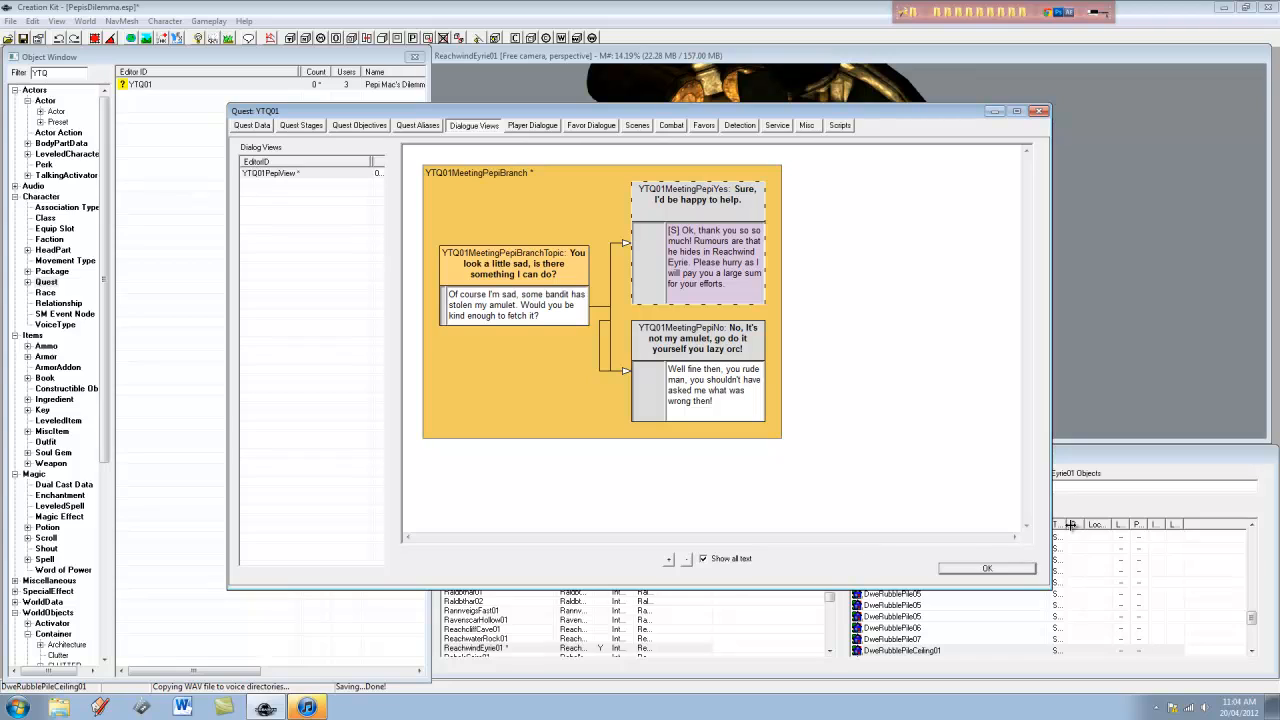
pyautogui.click(853, 310)
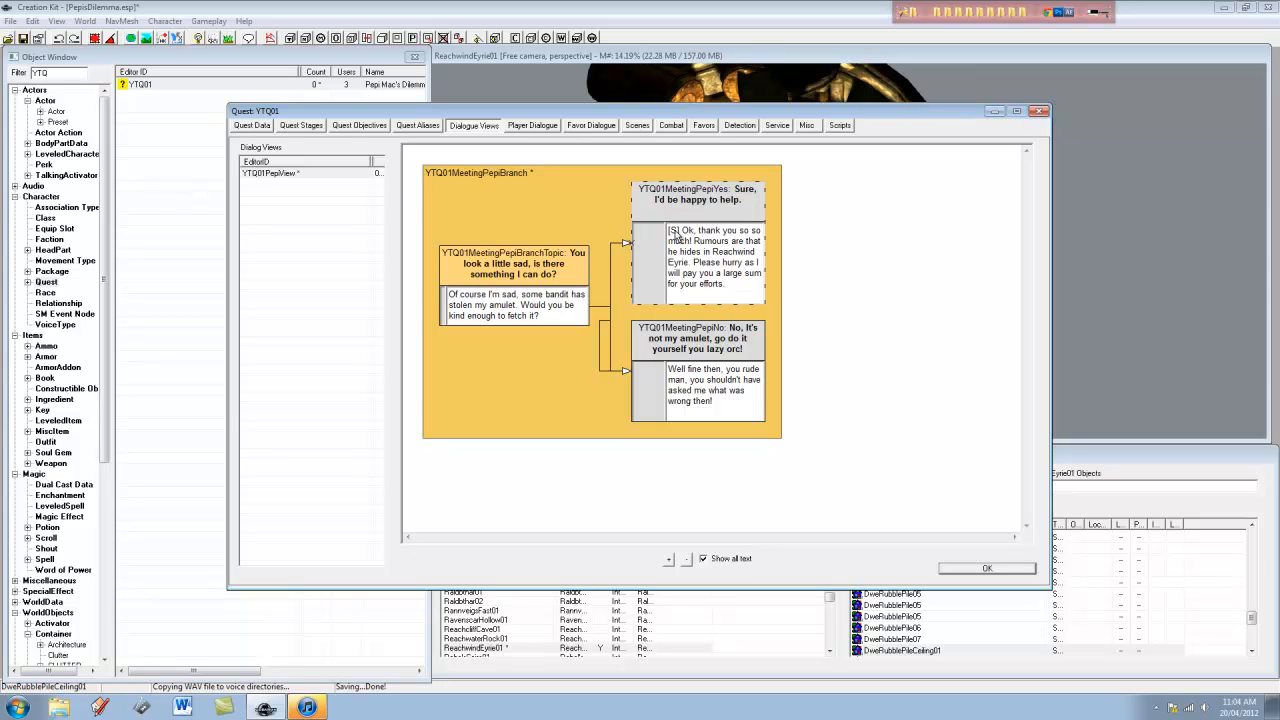
pyautogui.click(679, 233)
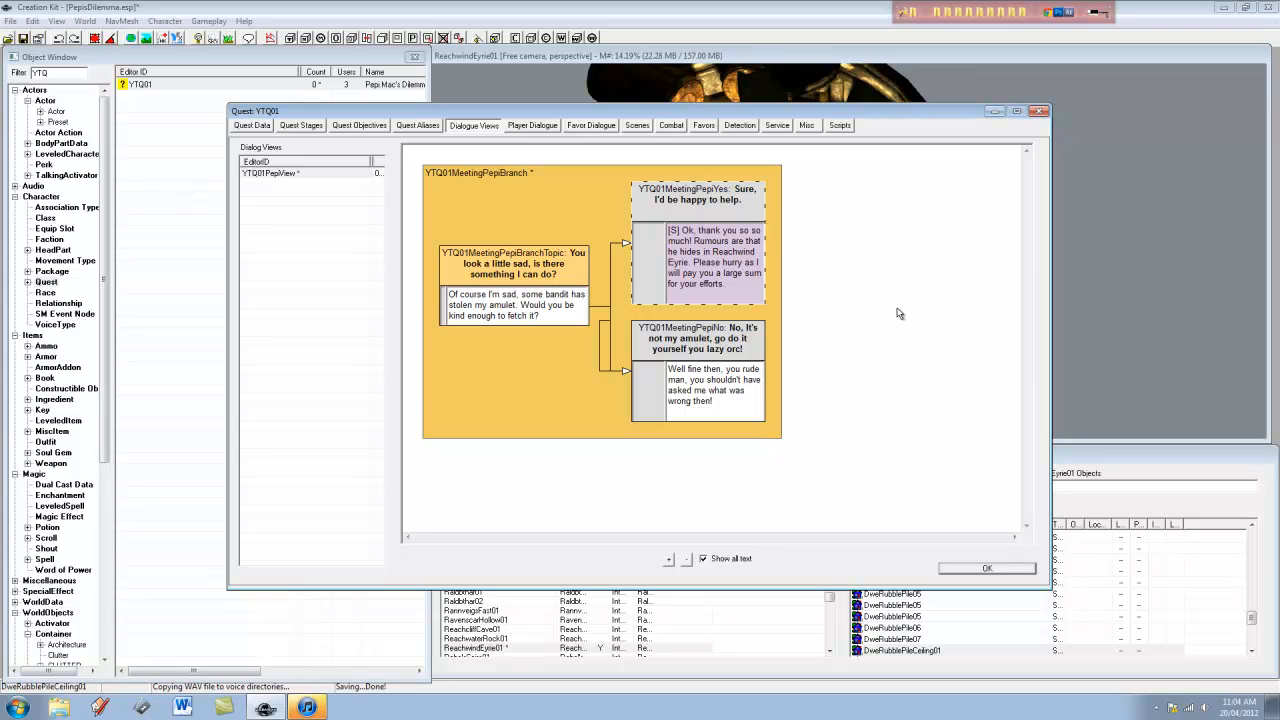
pyautogui.click(927, 332)
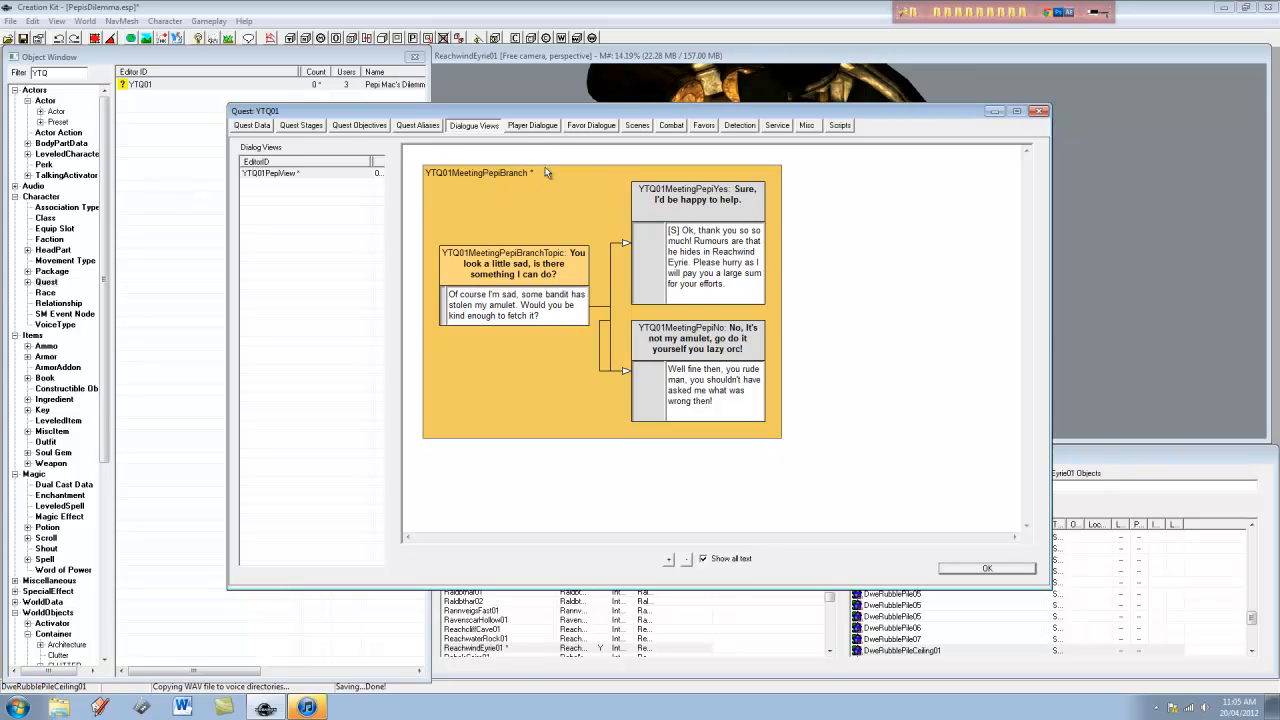
# Create a dialogue branch named YTQ01PepiFinishBranch with the starting topic YTQ01PepiFinishBranchTopic
pyautogui.rightClick(920, 184)
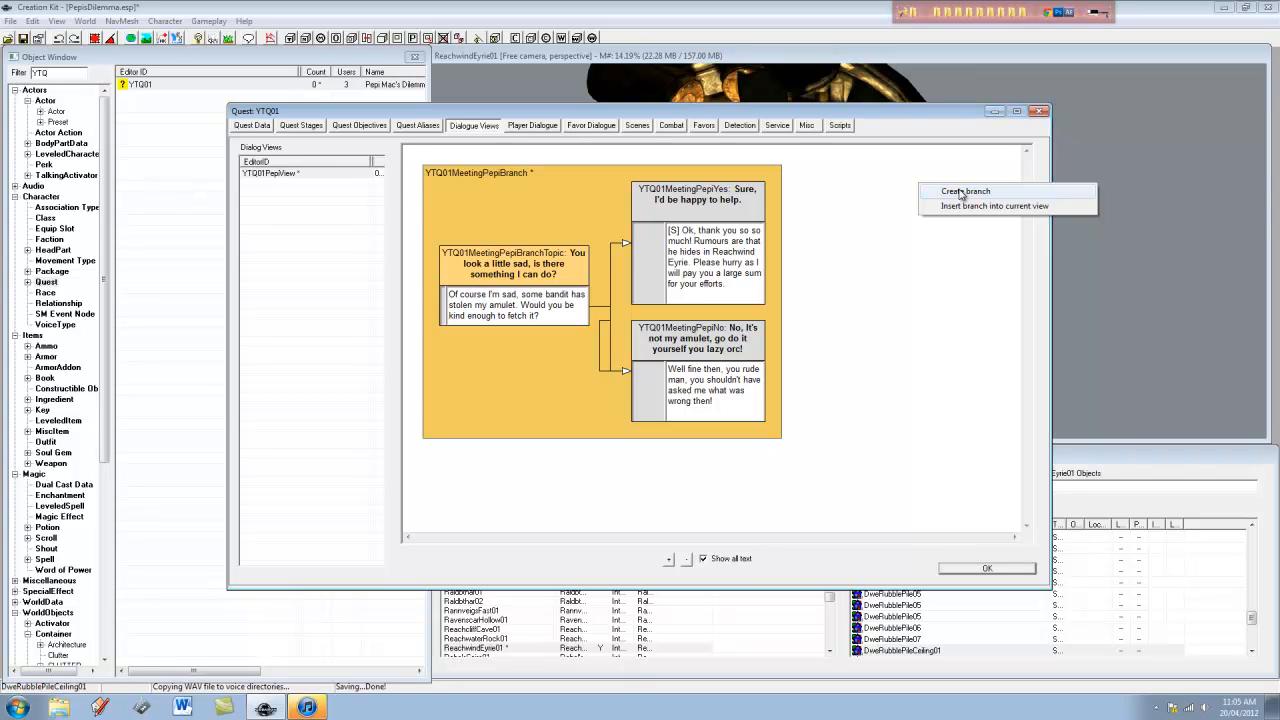
pyautogui.click(961, 192)
pyautogui.moveTo(333, 128); pyautogui.dragTo(331, 178)
pyautogui.click(331, 193)
pyautogui.write('etingPepi')
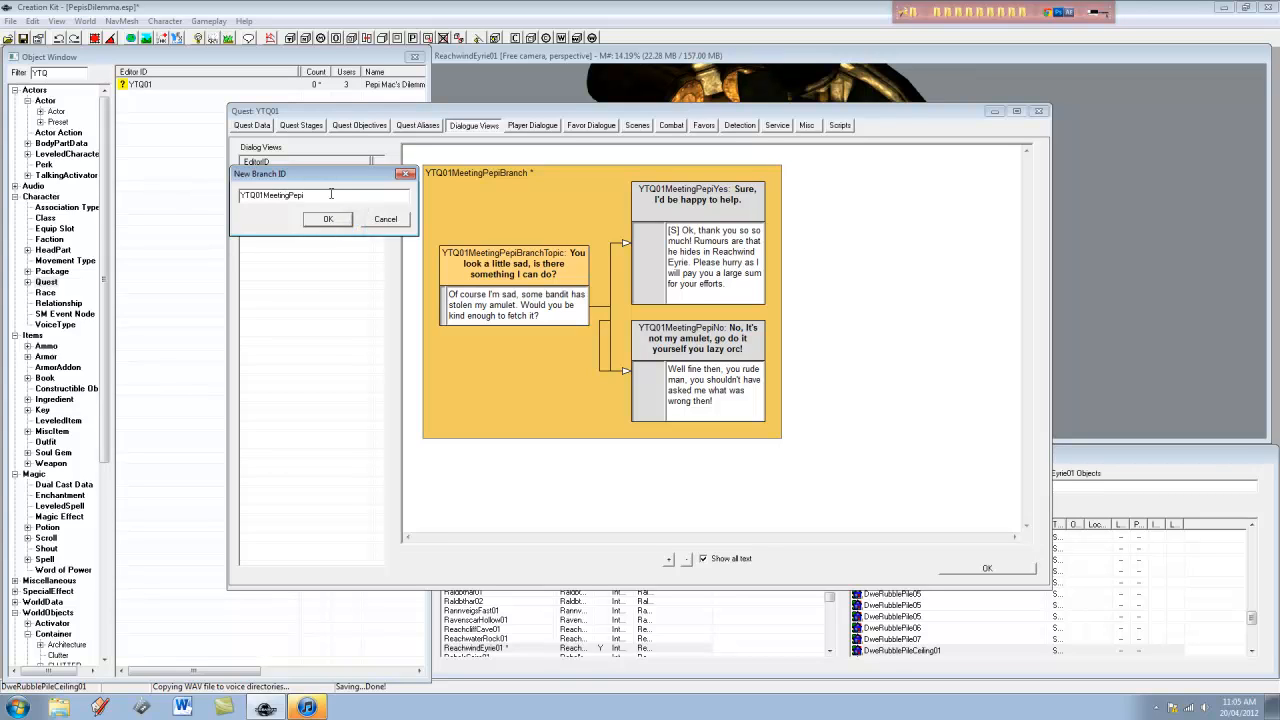
pyautogui.write('Fi')
pyautogui.press('BackSpace')
pyautogui.press('BackSpace')
pyautogui.press('BackSpace')
pyautogui.press('BackSpace')
pyautogui.press('BackSpace')
pyautogui.press('BackSpace')
pyautogui.press('BackSpace')
pyautogui.write('ranch')
pyautogui.press('Return')
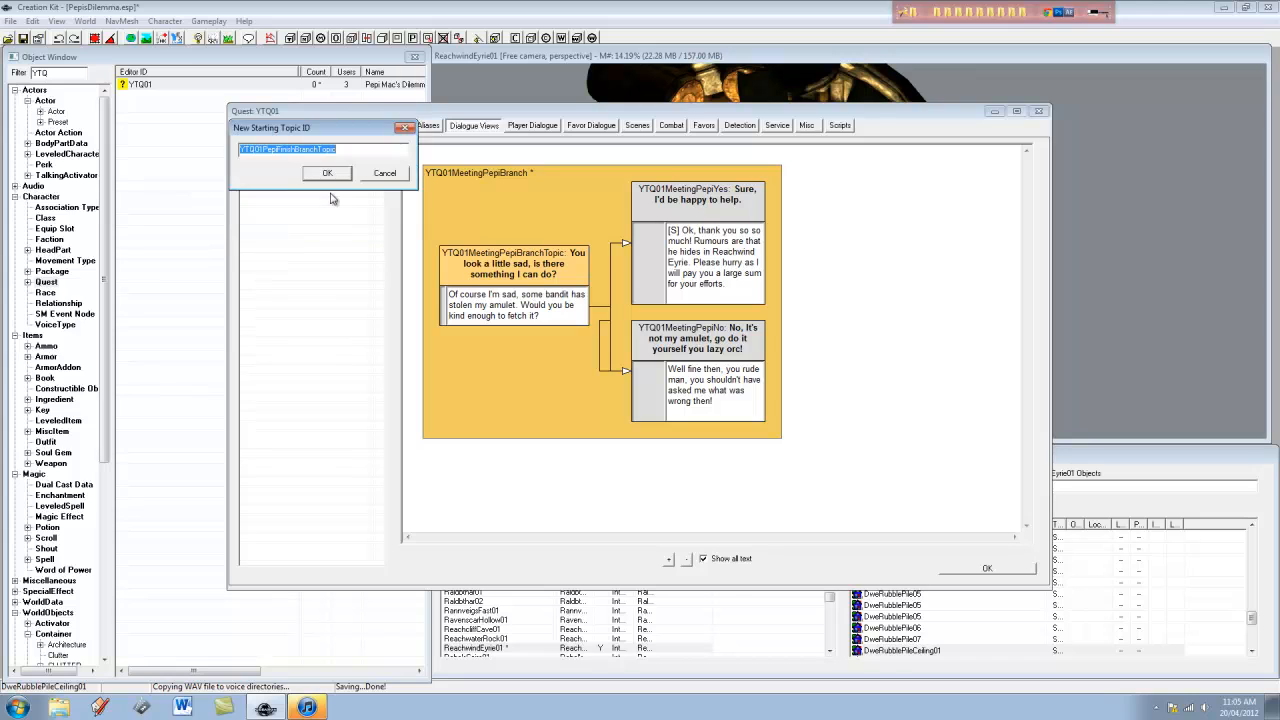
pyautogui.click(336, 175)
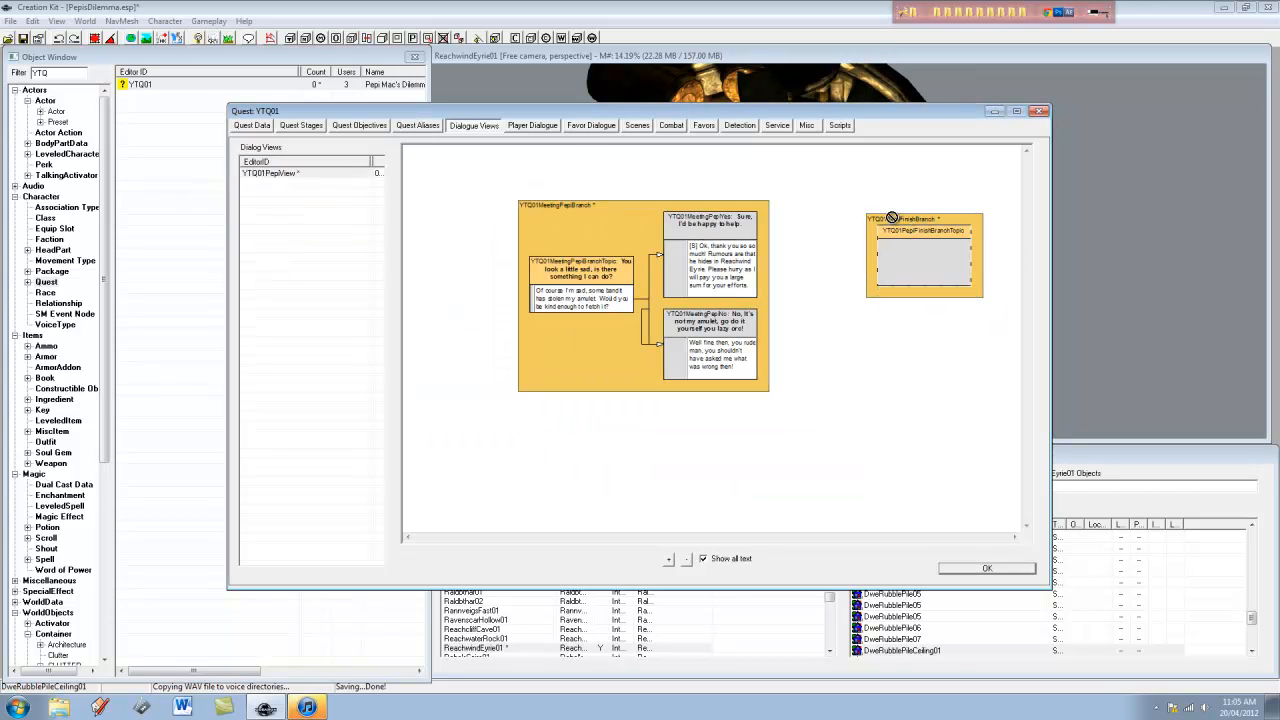
# Arrange the YTQ01MeetingPepiBranch topics compactly and place YTQ01PepiFinishBranch close beside that branch in the dialogue view
pyautogui.moveTo(582, 262); pyautogui.dragTo(470, 182)
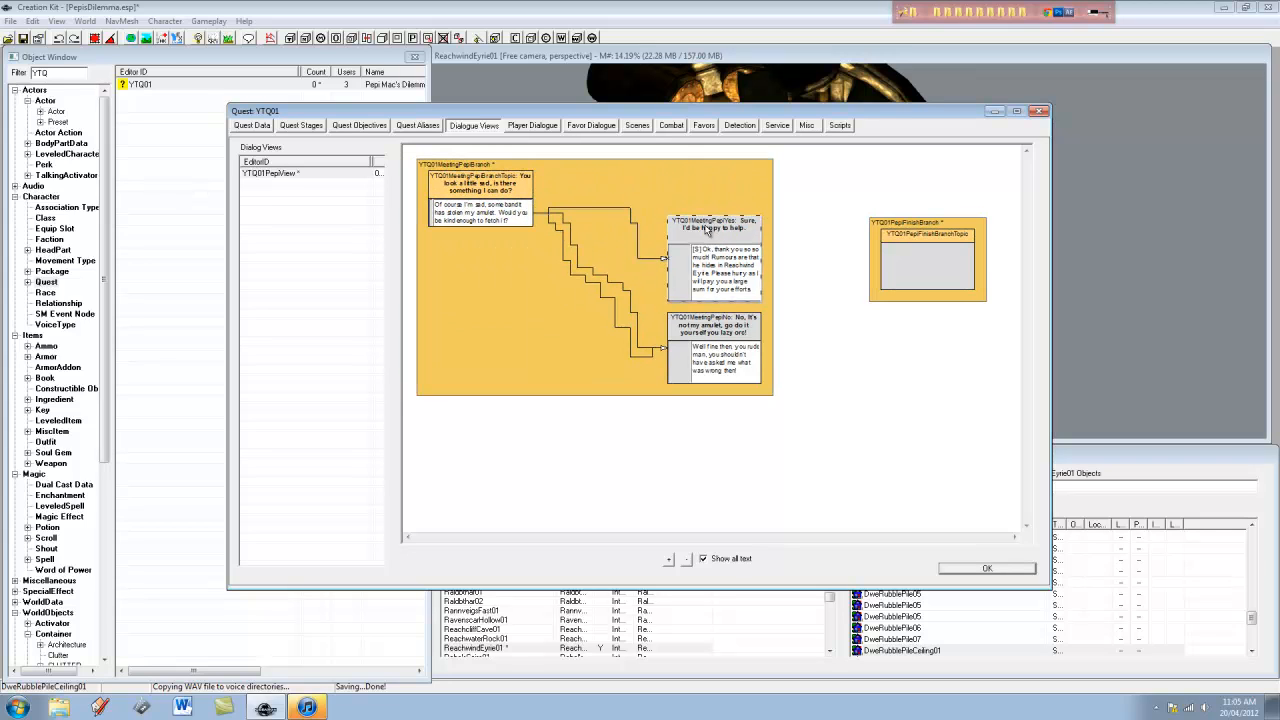
pyautogui.moveTo(708, 228); pyautogui.dragTo(641, 184)
pyautogui.moveTo(718, 334); pyautogui.dragTo(631, 282)
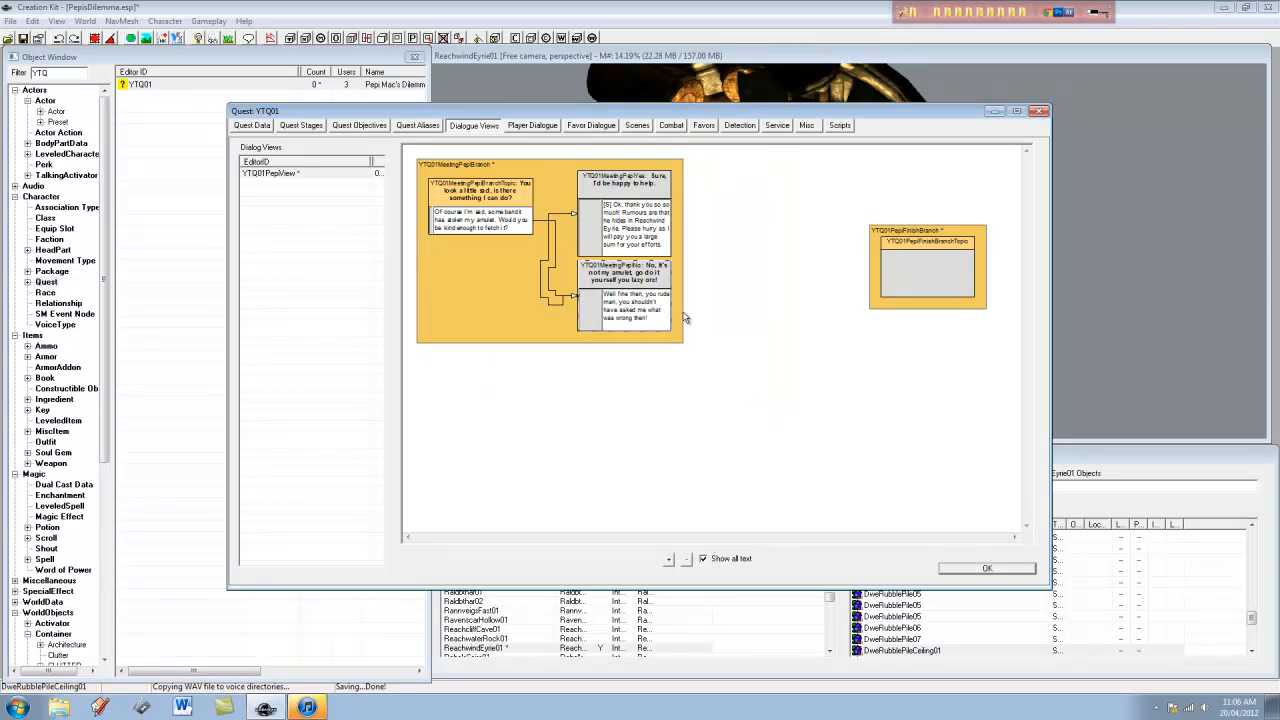
pyautogui.moveTo(965, 241); pyautogui.dragTo(789, 187)
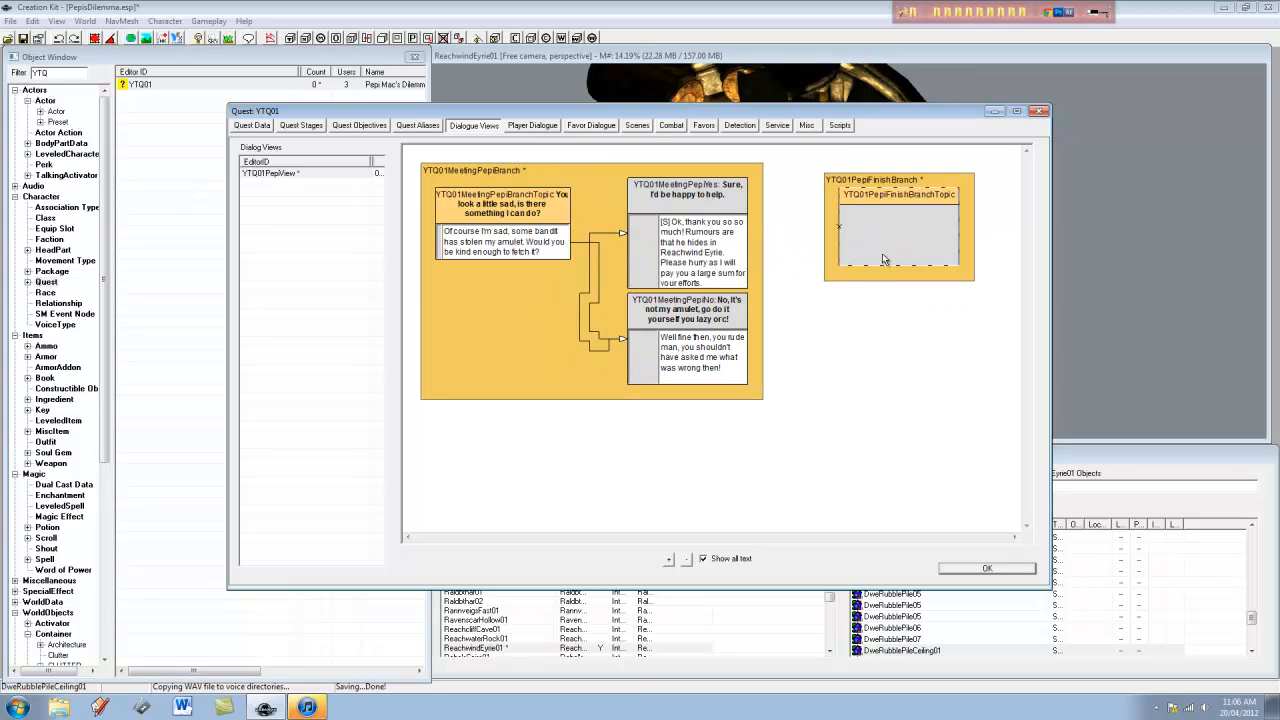
pyautogui.scroll(2, 841, 197)
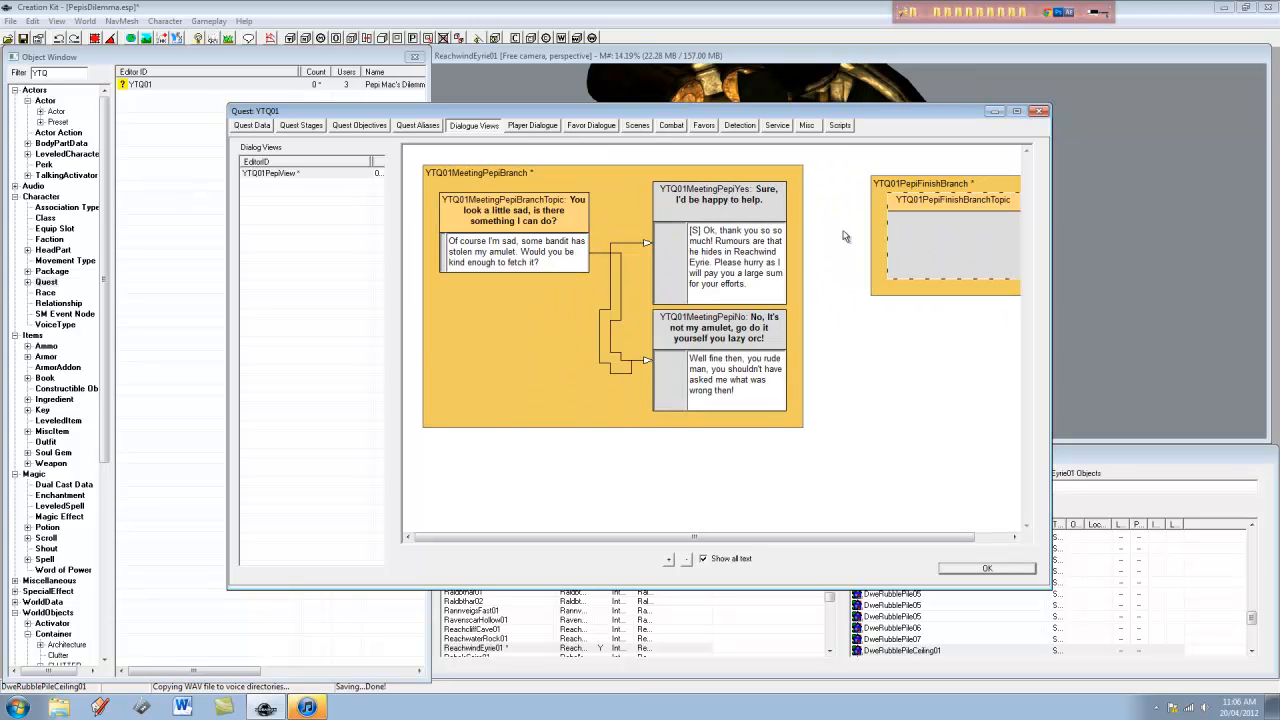
pyautogui.scroll(-1, 845, 244)
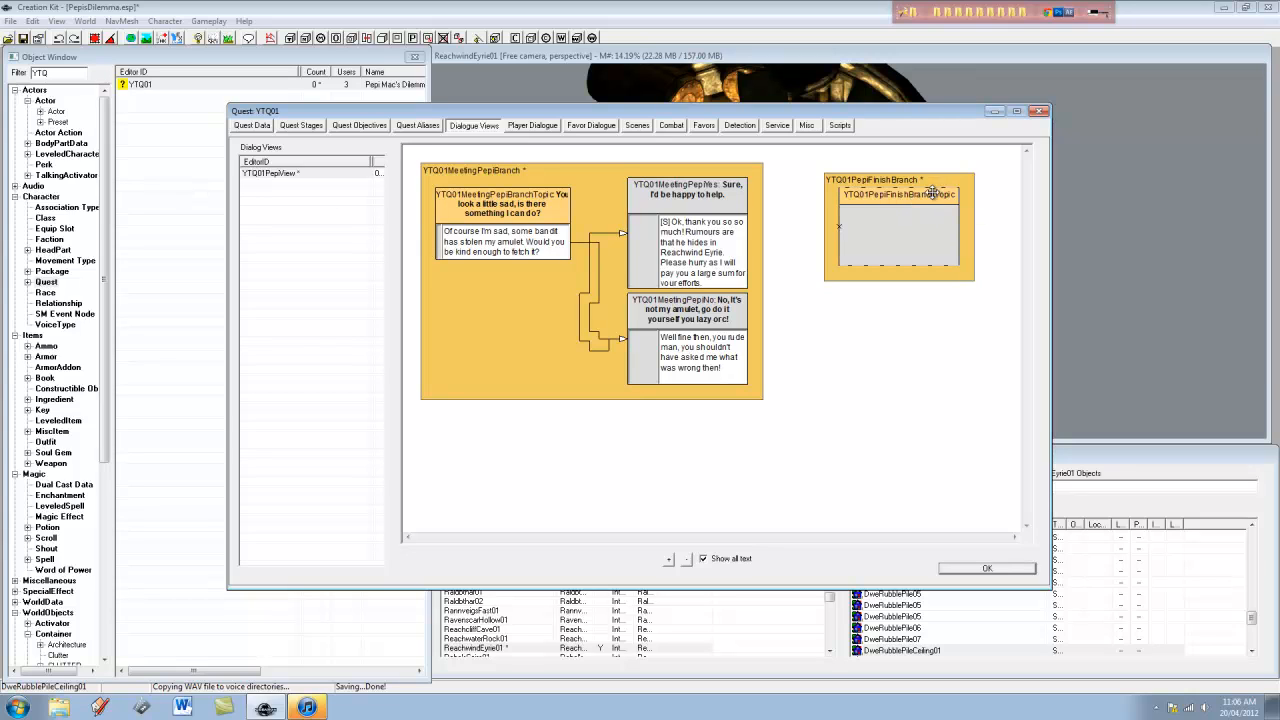
# Set the topic text of YTQ01PepiFinishBranchTopic to "Here is your amulet, as promised."
pyautogui.doubleClick(932, 196)
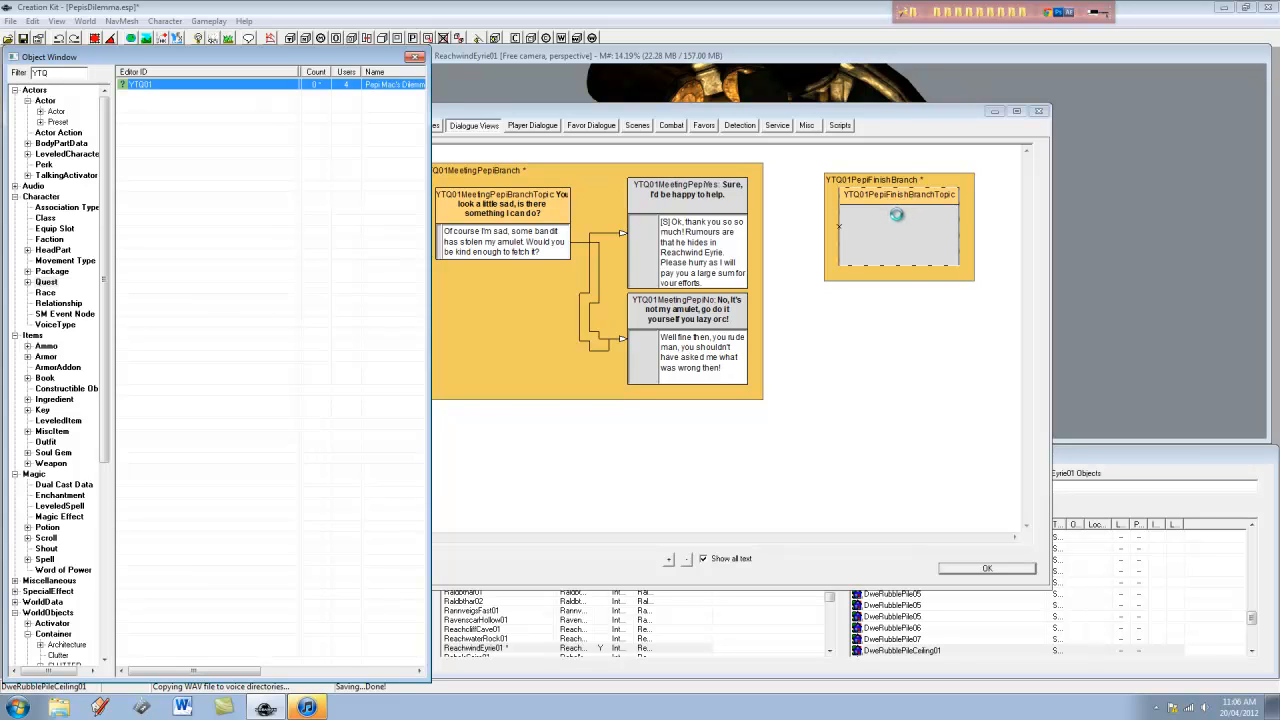
pyautogui.click(494, 165)
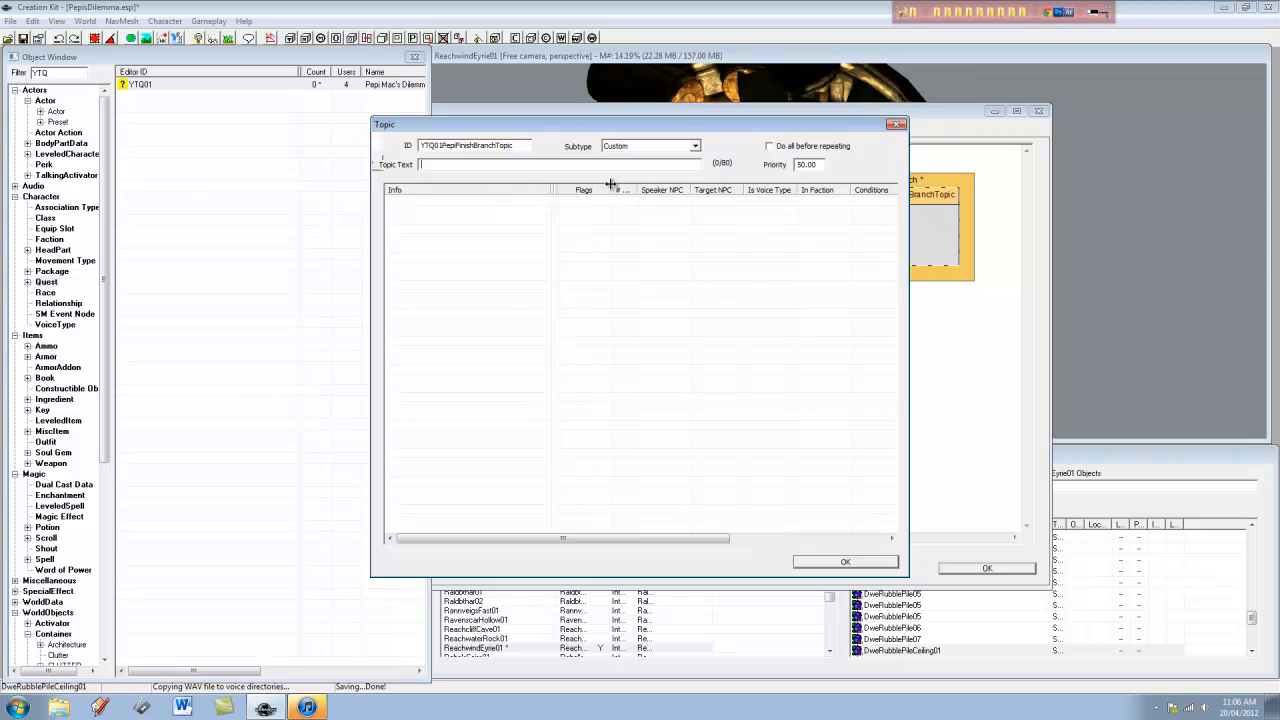
pyautogui.write('Here is your amulet, as promised.')
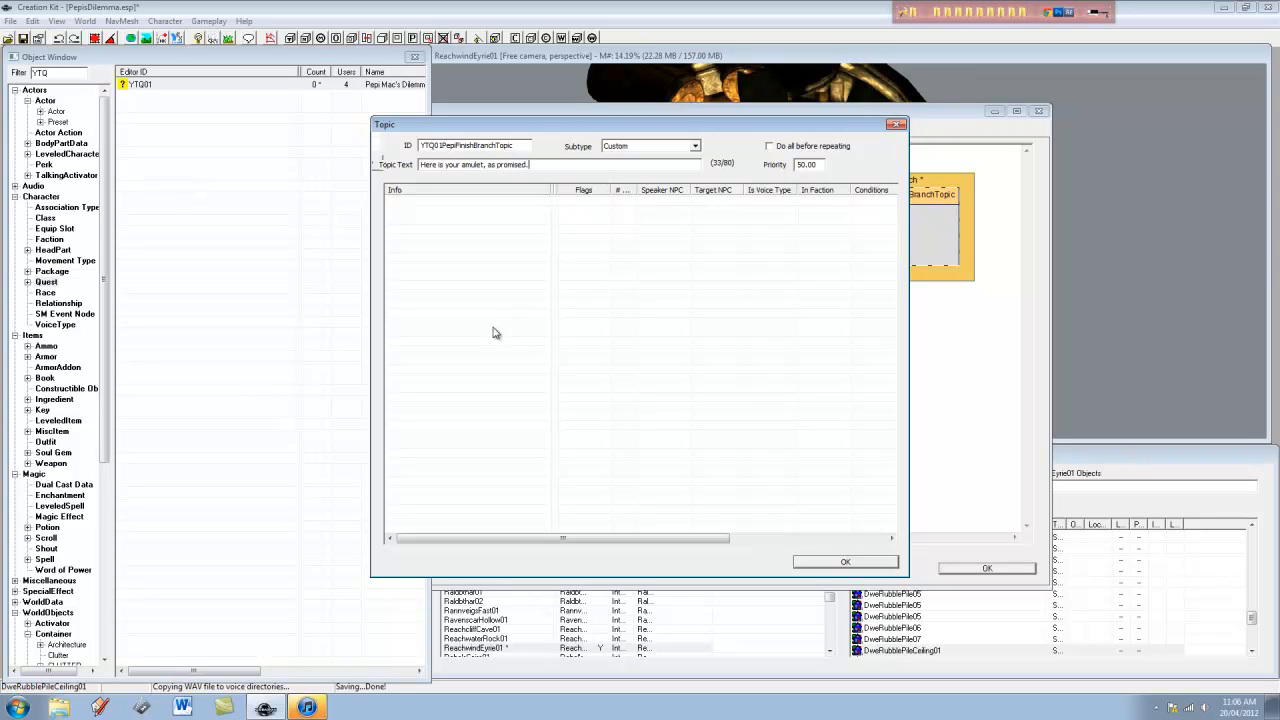
# Add a response to the topic reading "I hope that bandit will never see the light of day, thank you!"
pyautogui.rightClick(494, 224)
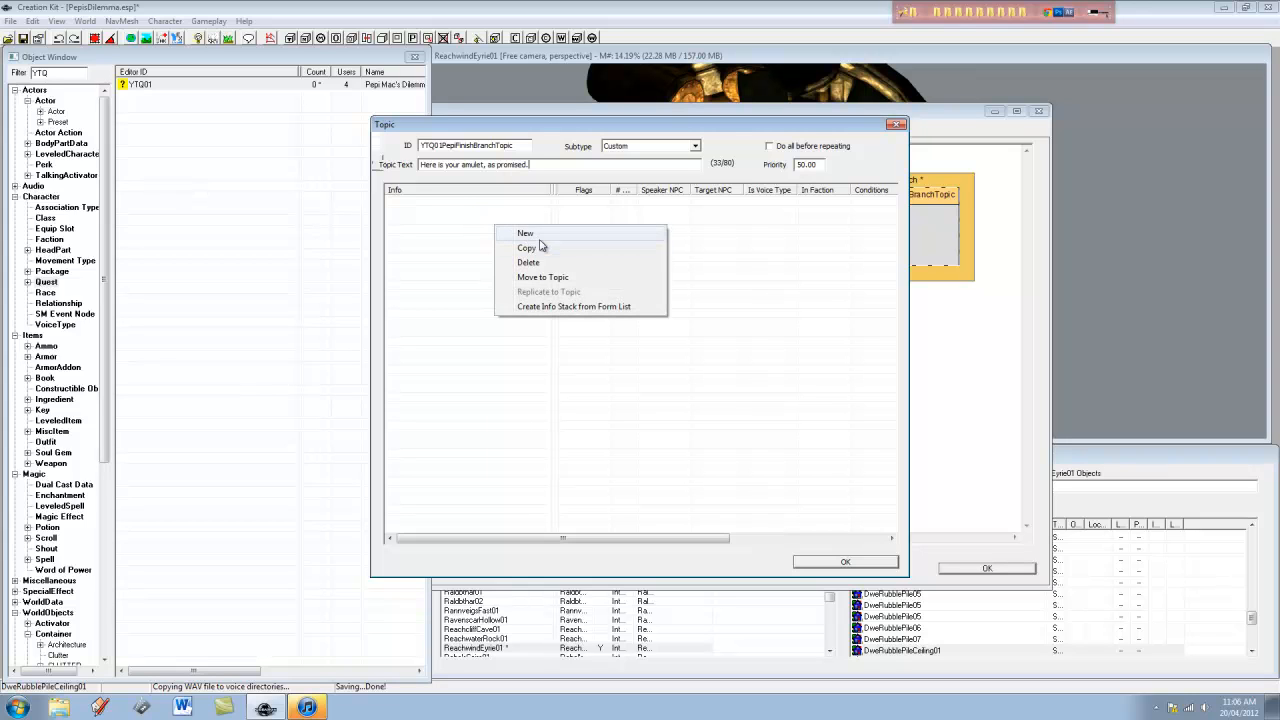
pyautogui.click(545, 233)
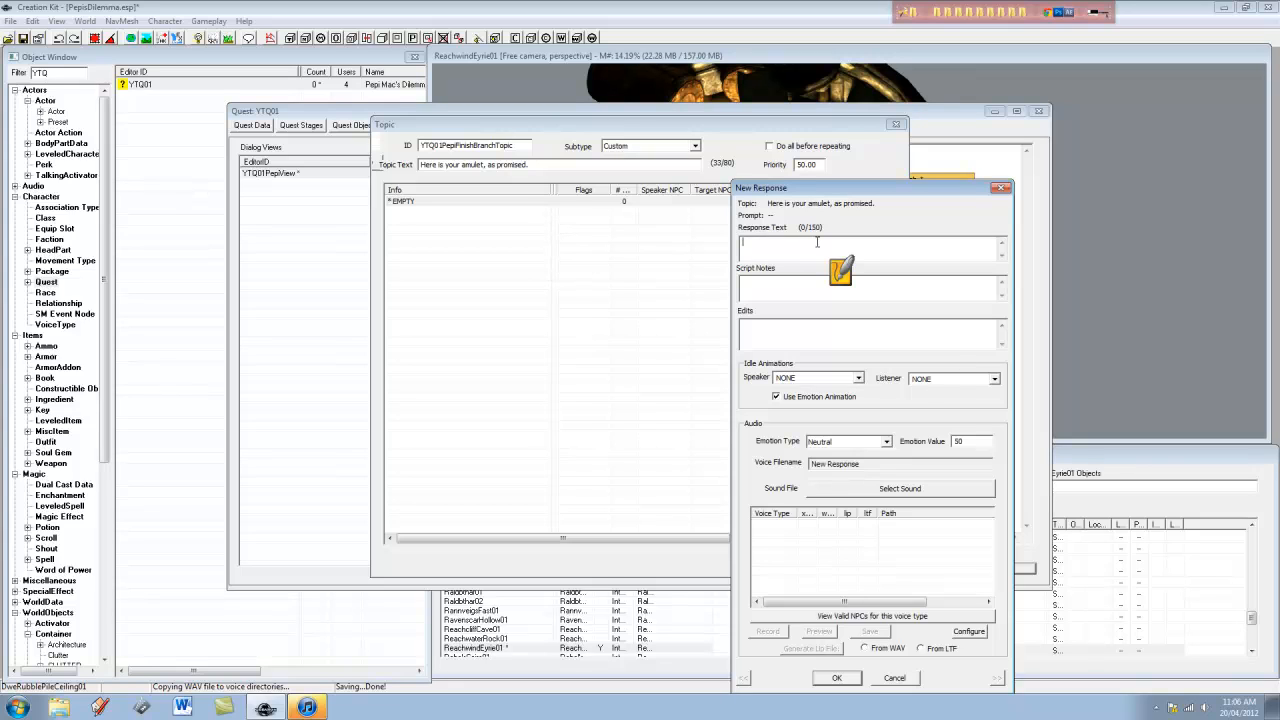
pyautogui.write('hope that bandit will')
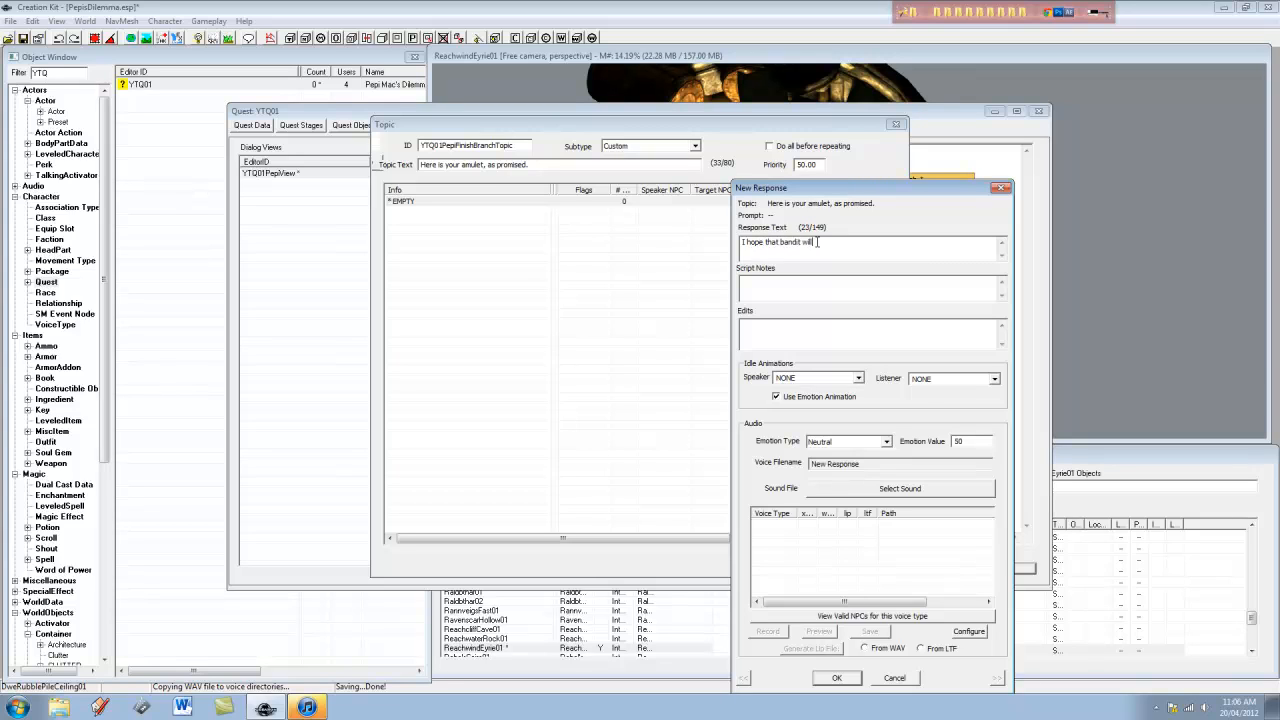
pyautogui.write(' never see the light of day, thank you.')
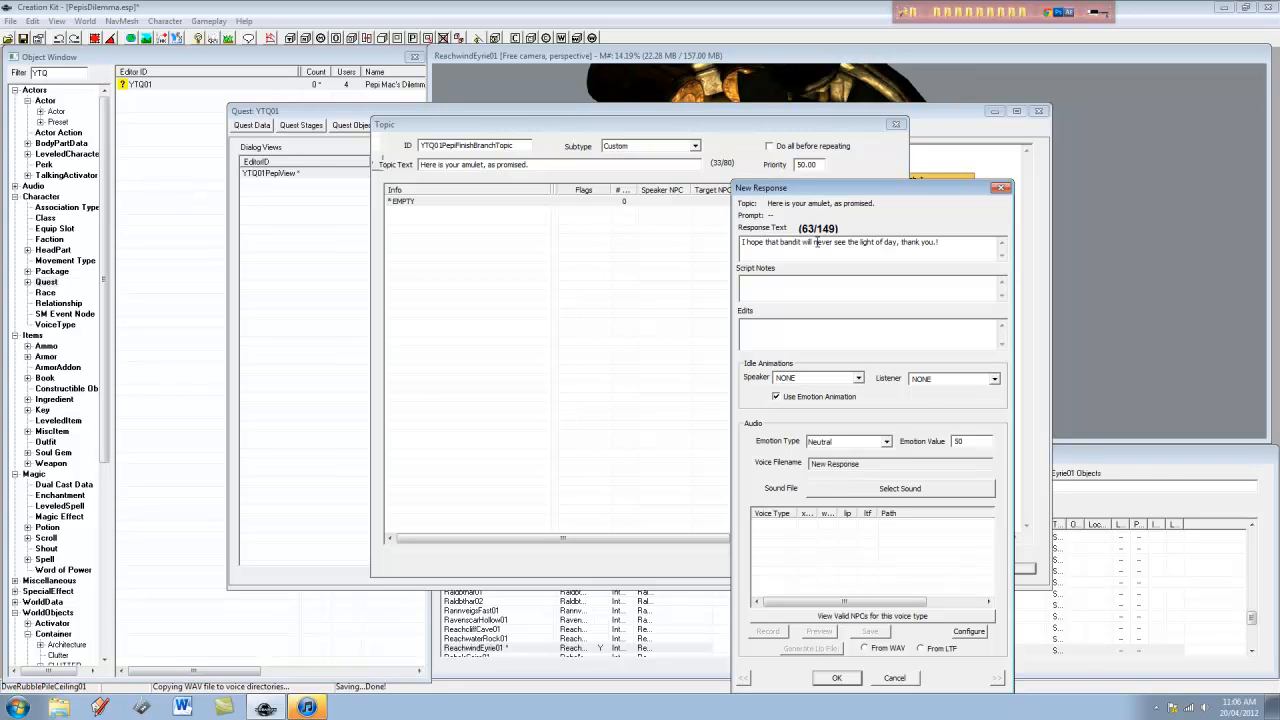
pyautogui.press('BackSpace')
pyautogui.press('BackSpace')
pyautogui.write('!')
pyautogui.click(837, 678)
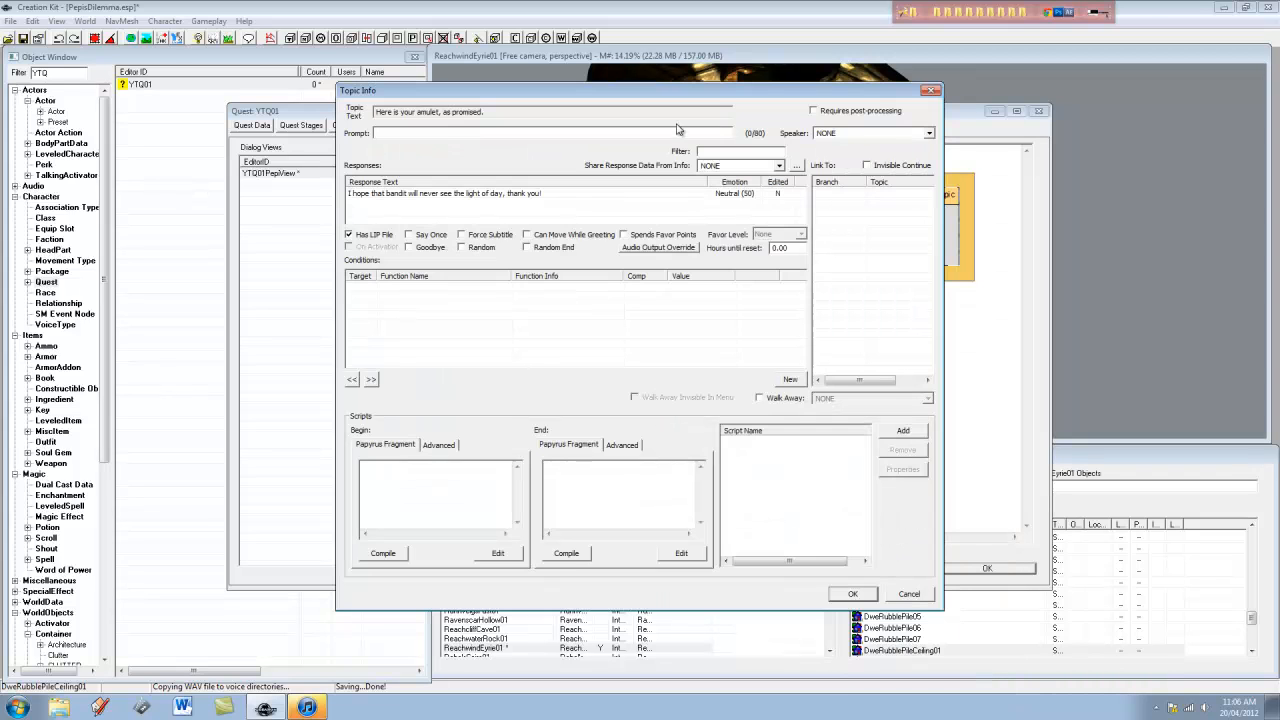
# Set the speaker of the amulet response to YTQActorPepi
pyautogui.click(740, 197)
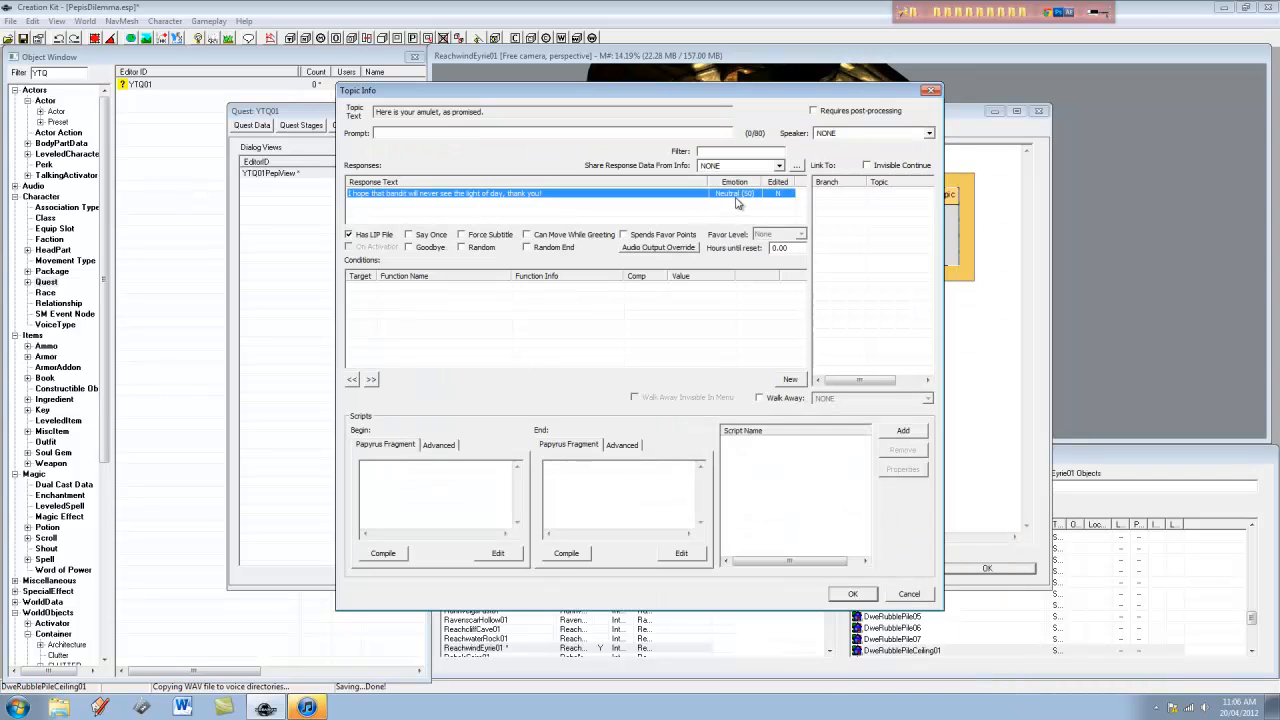
pyautogui.click(868, 134)
pyautogui.write('ytq')
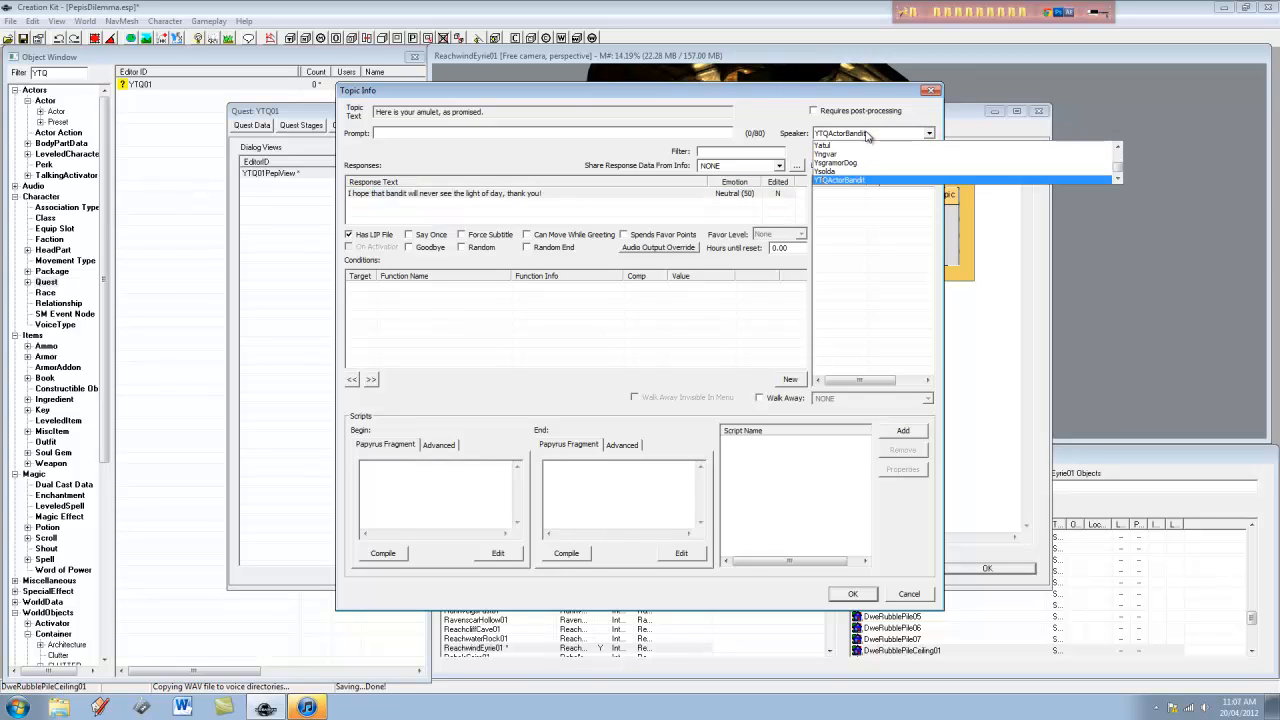
pyautogui.press('Down')
pyautogui.press('Return')
# Add a GetIsID condition for actor YTQActorPepi, equal to 1, to the topic info
pyautogui.rightClick(442, 314)
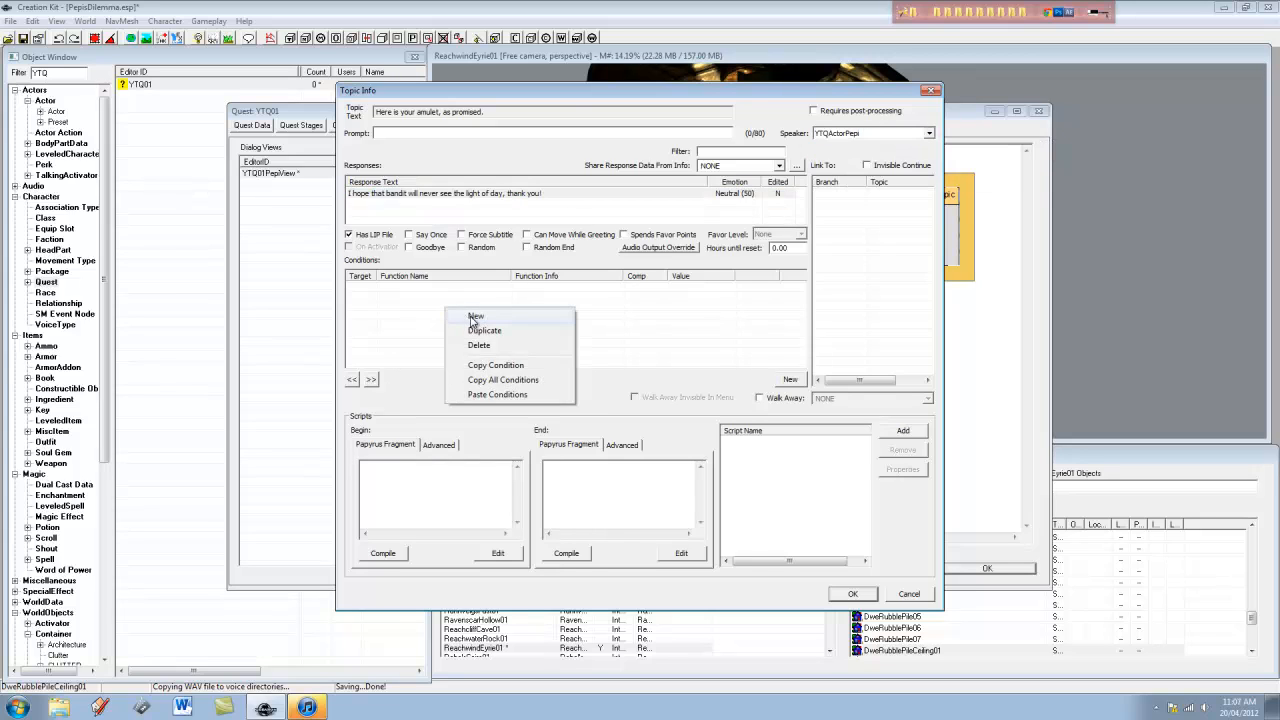
pyautogui.click(465, 320)
pyautogui.click(557, 366)
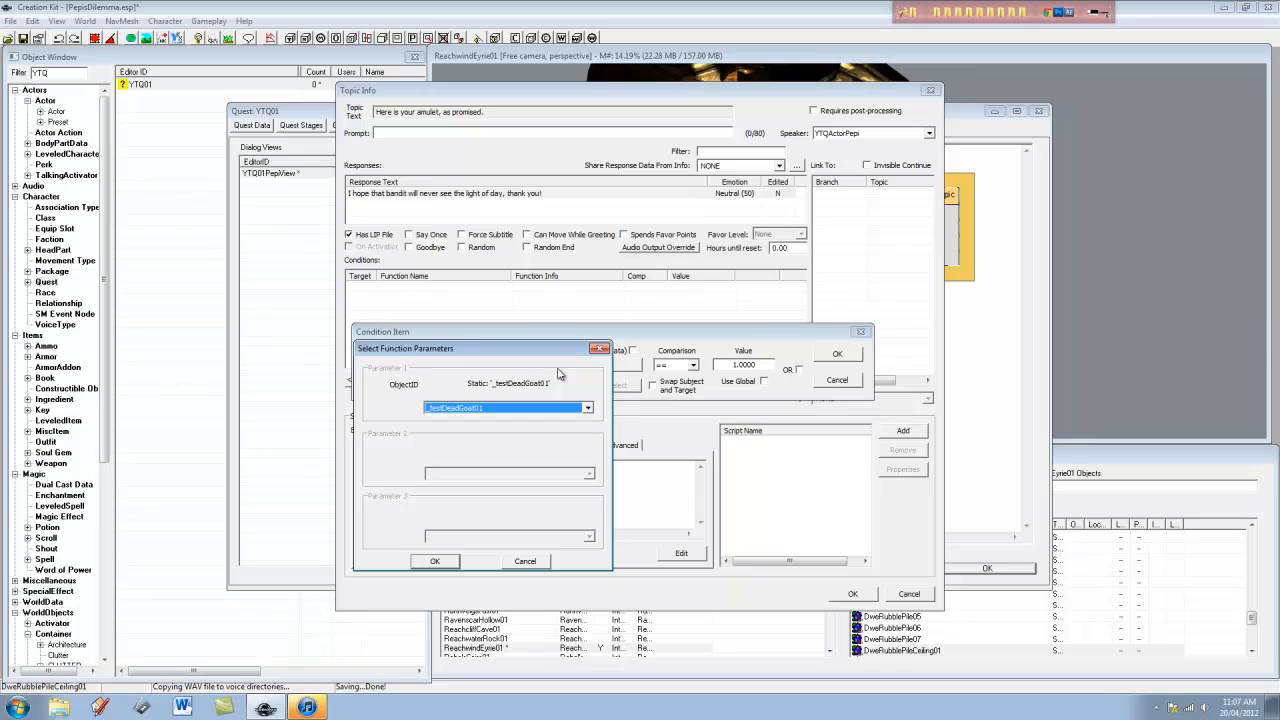
pyautogui.write('ytq')
pyautogui.press('Down')
pyautogui.press('Return')
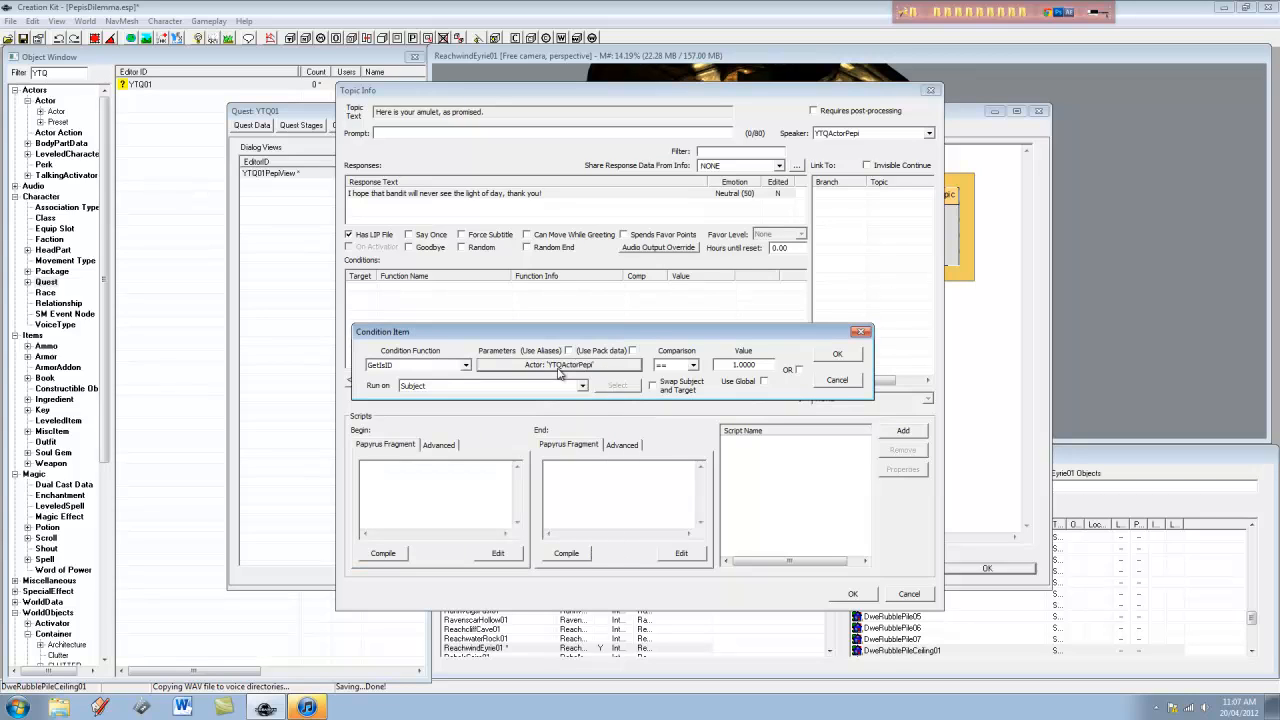
pyautogui.click(836, 354)
# Add a GetStage condition to the topic info requiring quest YTQ01 to equal stage 30
pyautogui.rightClick(668, 331)
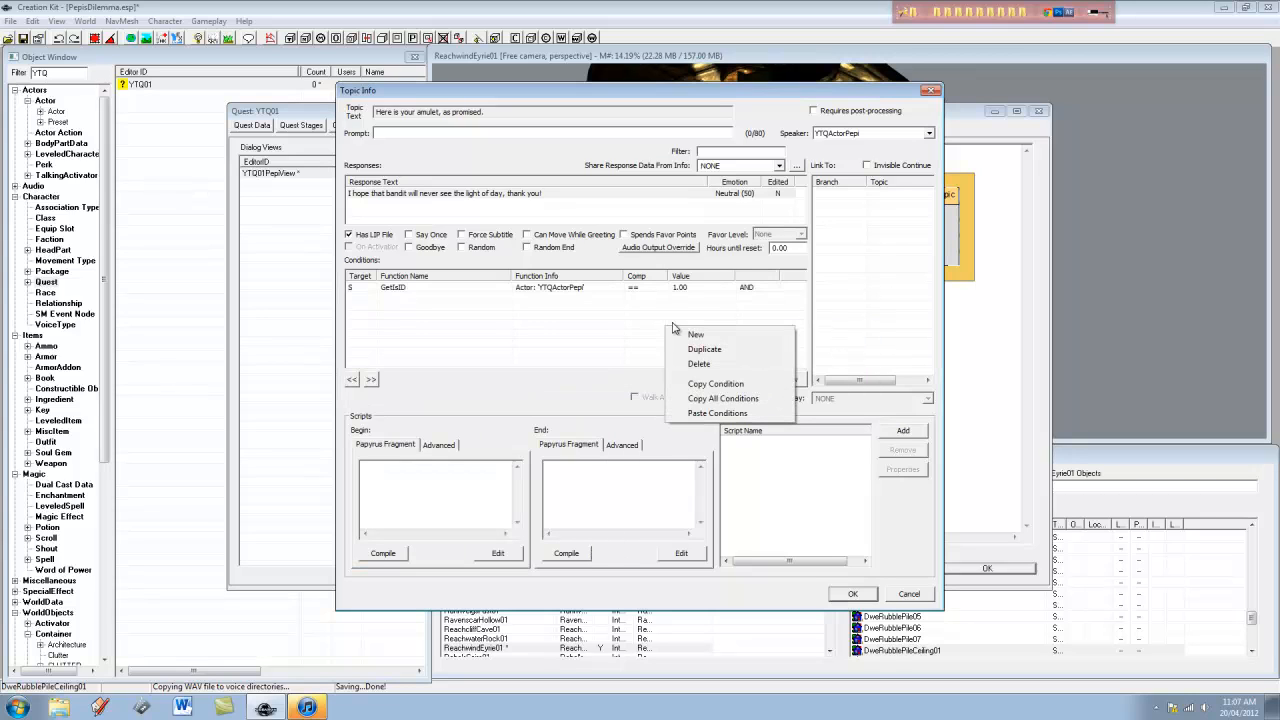
pyautogui.click(686, 337)
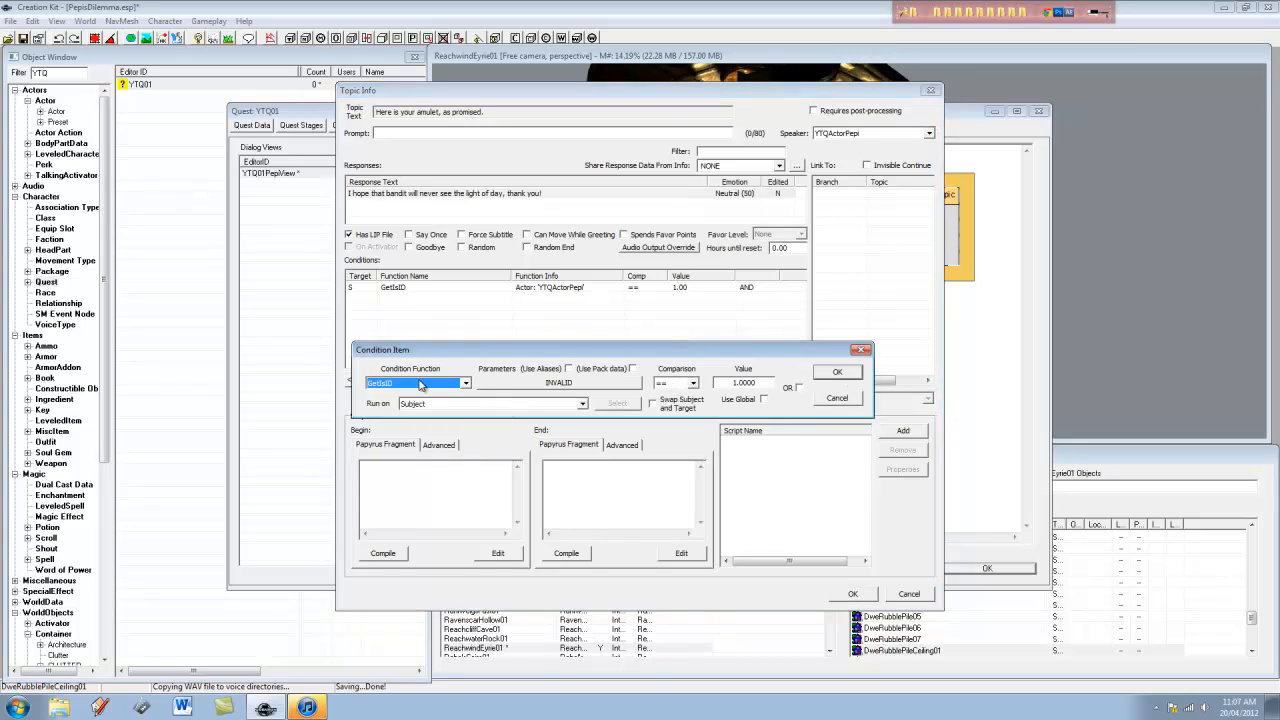
pyautogui.write('GetStage')
pyautogui.click(552, 385)
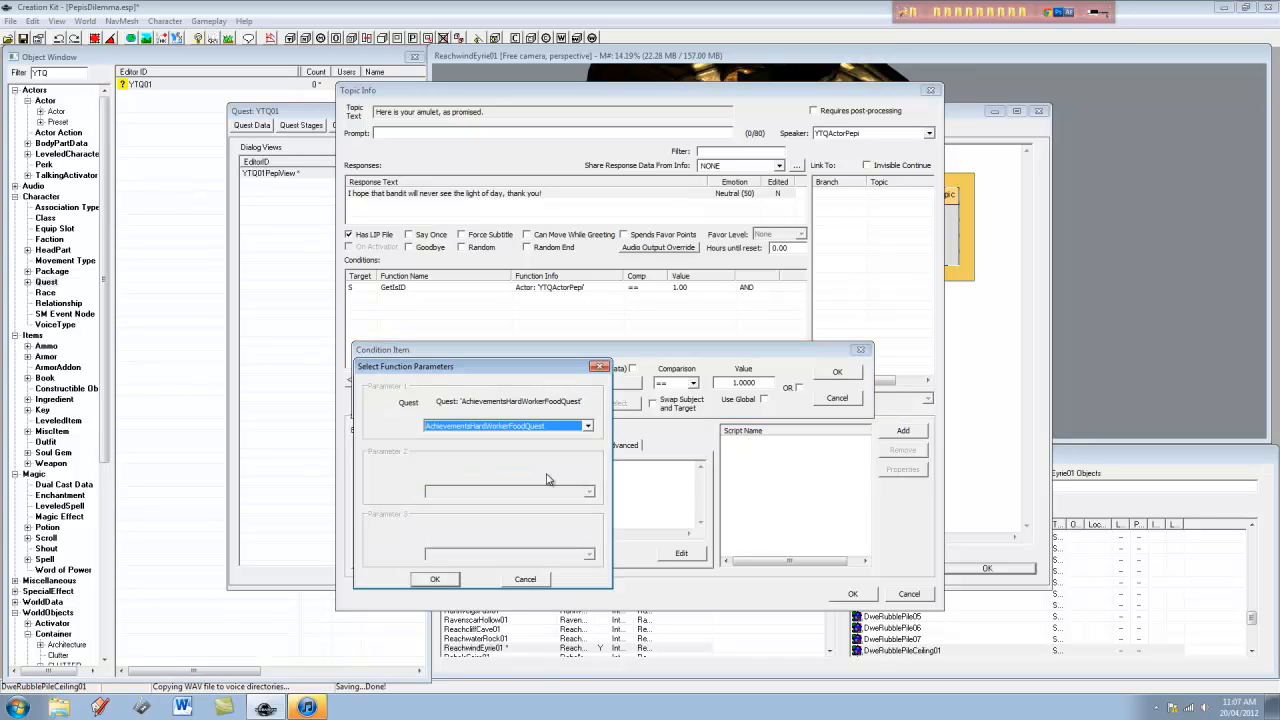
pyautogui.write('YTQ01')
pyautogui.press('Return')
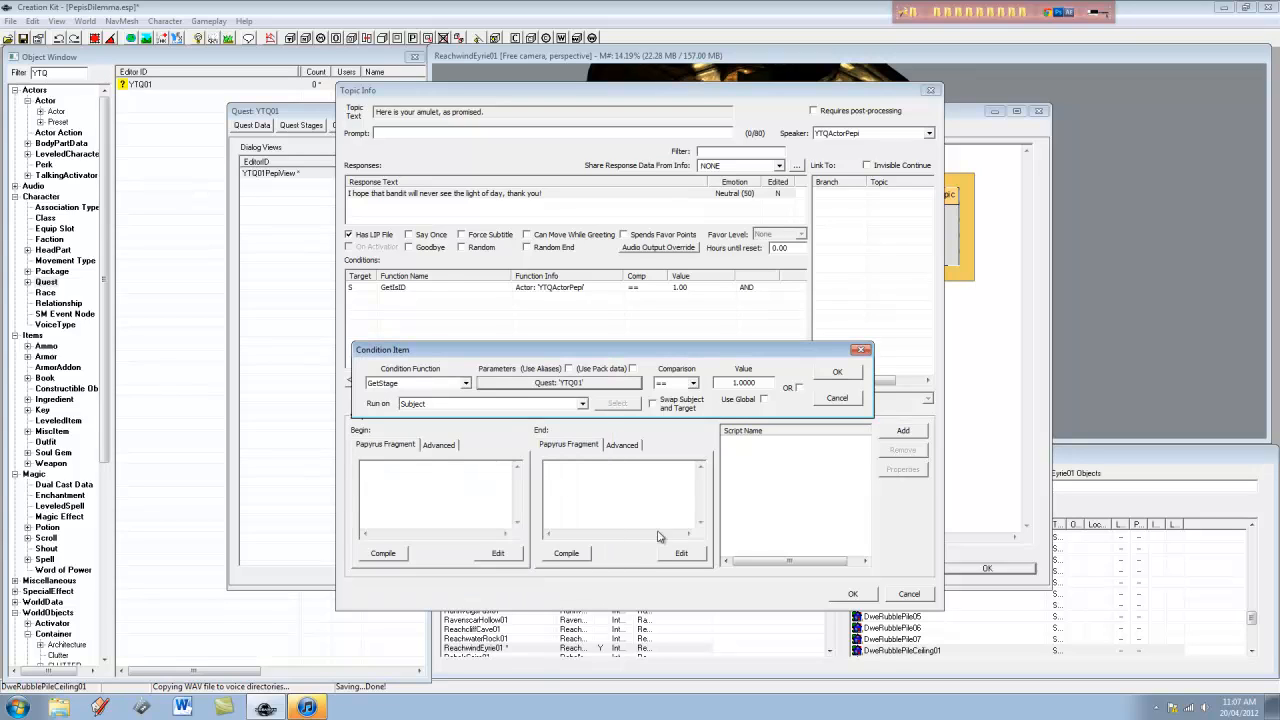
pyautogui.moveTo(732, 383); pyautogui.dragTo(816, 388)
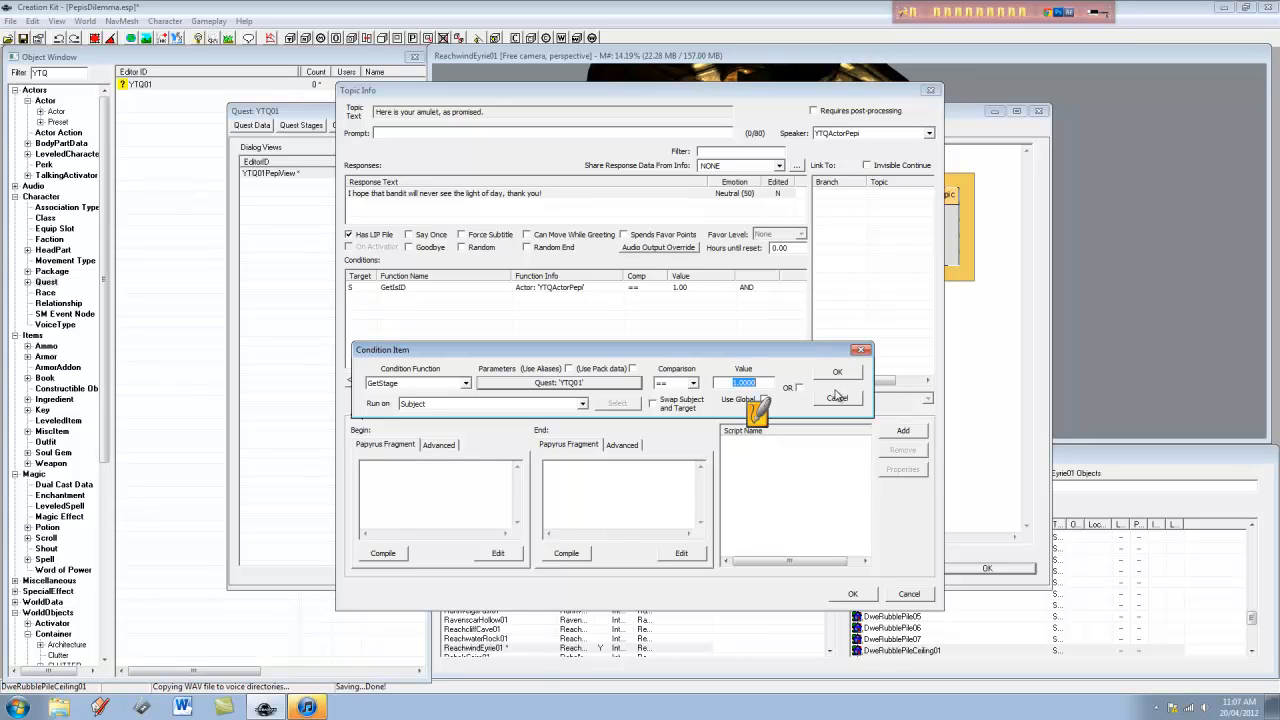
pyautogui.write('30')
pyautogui.press('Return')
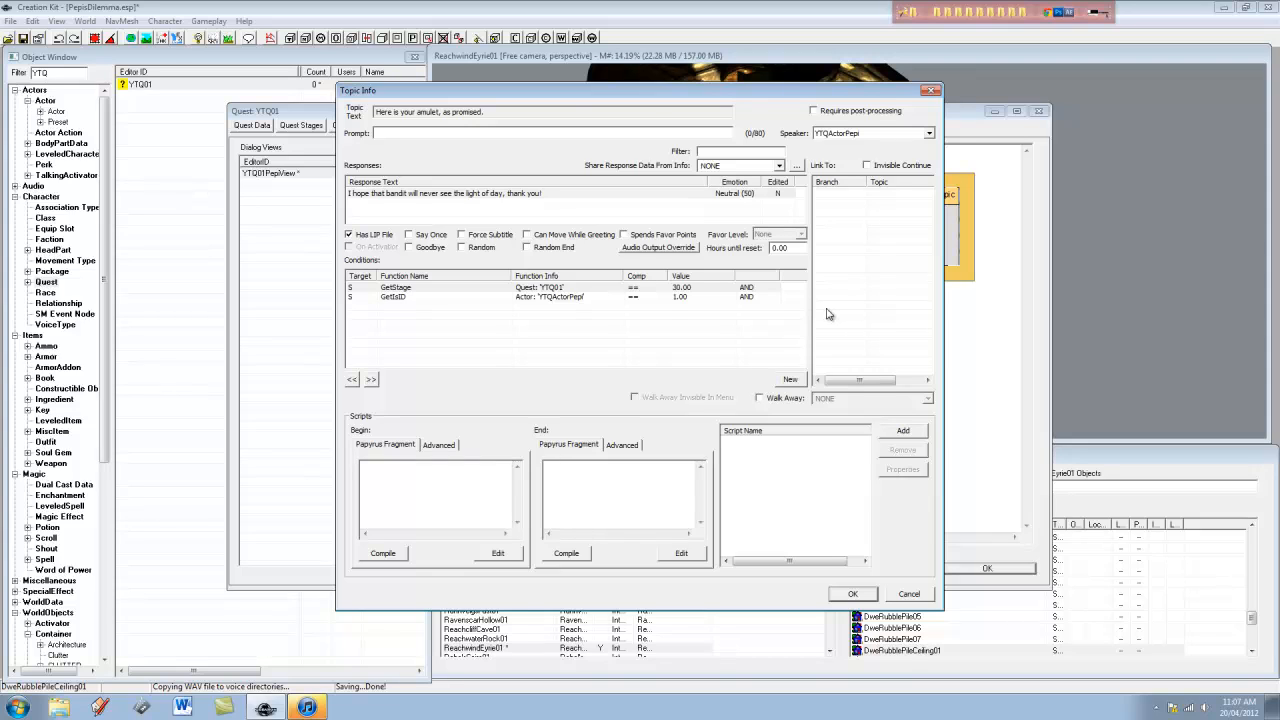
# Write GetOwningQuest().SetStage(40) as the End Papyrus fragment of the topic info
pyautogui.click(623, 480)
pyautogui.write('GetOw')
pyautogui.press('BackSpace')
pyautogui.press('BackSpace')
pyautogui.press('BackSpace')
pyautogui.write('GetOwningQuest().')
pyautogui.write('SetStage')
# Set the emotion of the "I hope that bandit will never see the light of day" response to Happy with value 75
pyautogui.doubleClick(496, 196)
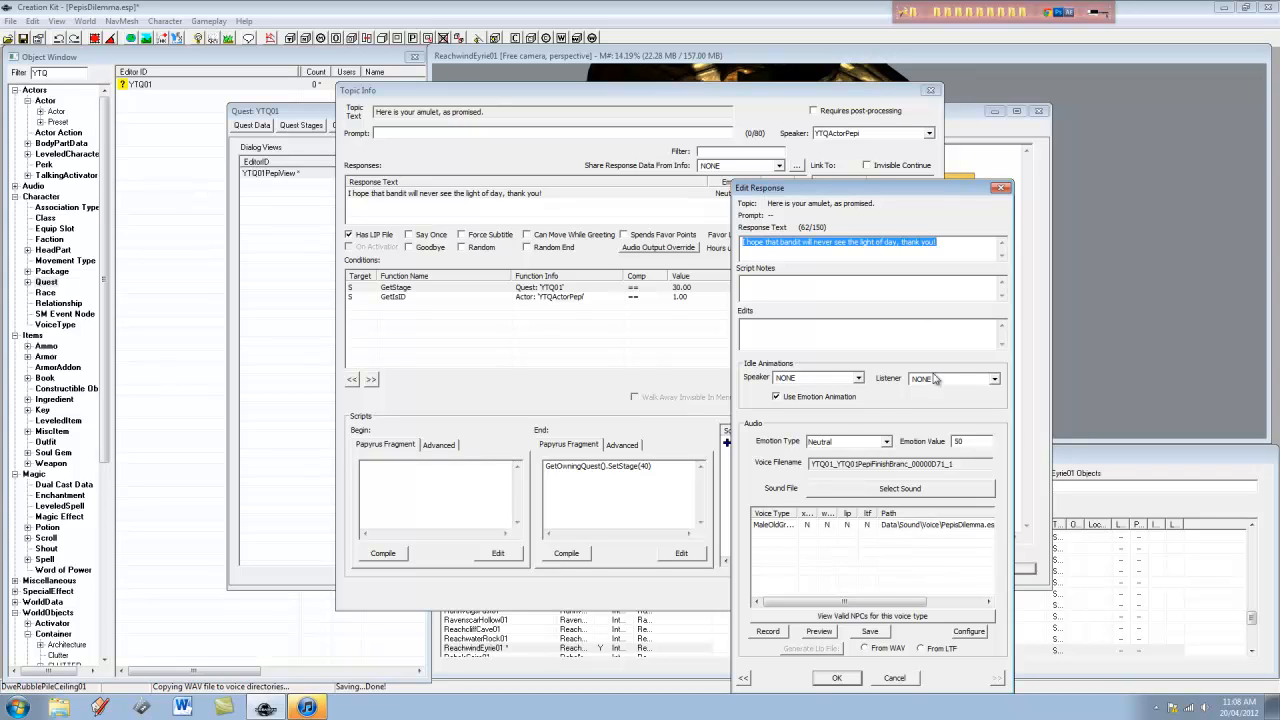
pyautogui.click(875, 442)
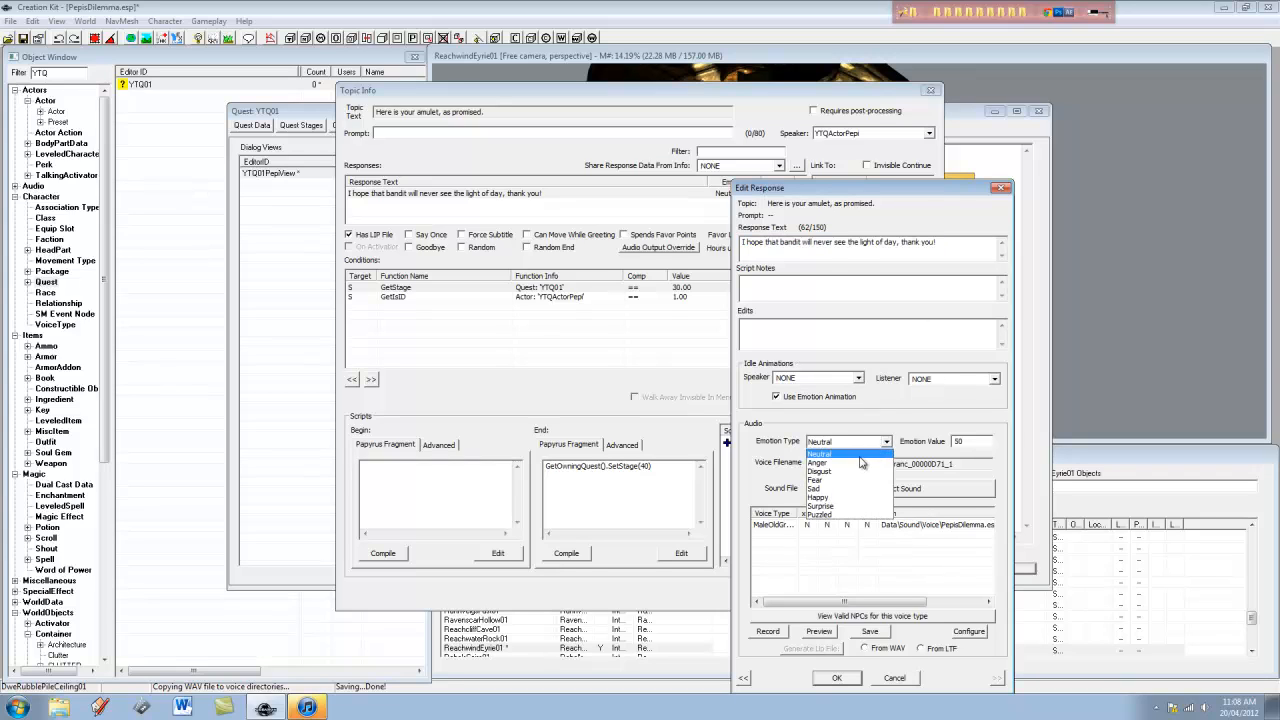
pyautogui.click(829, 497)
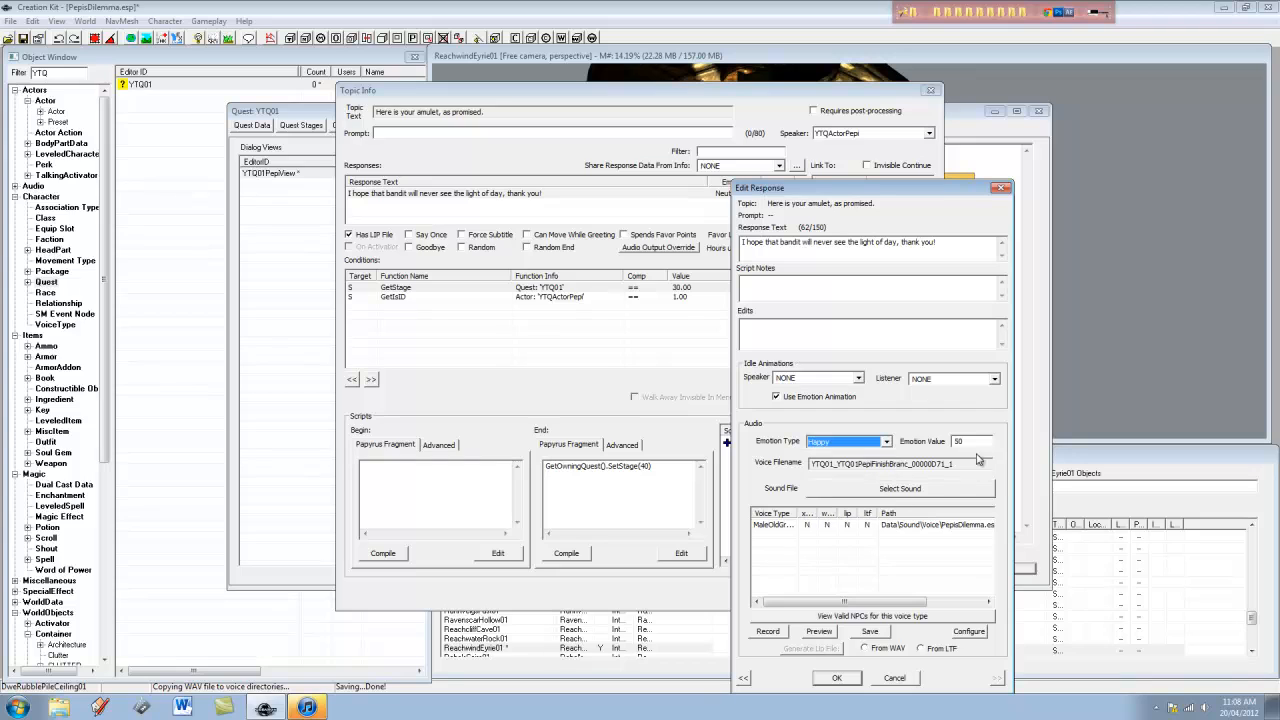
pyautogui.click(979, 440)
pyautogui.write('75')
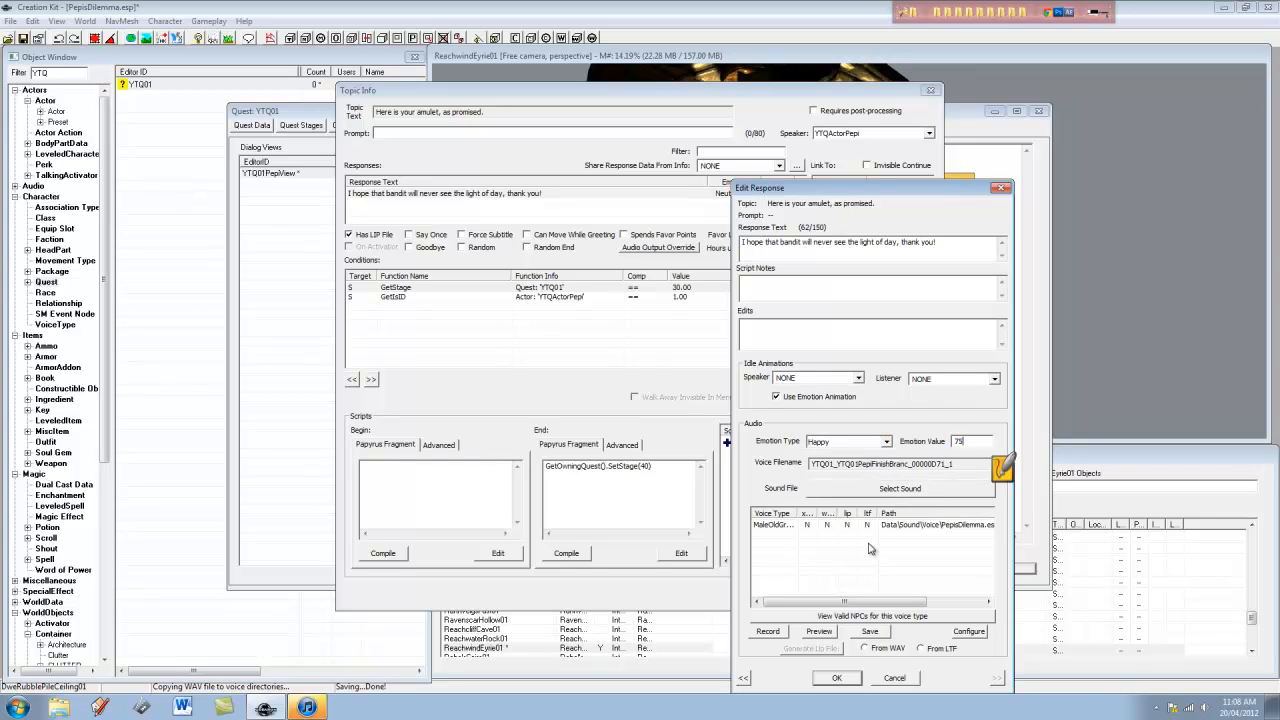
# Record a voice line for the thank-you response, and accept the response, topic info and topic
pyautogui.click(767, 633)
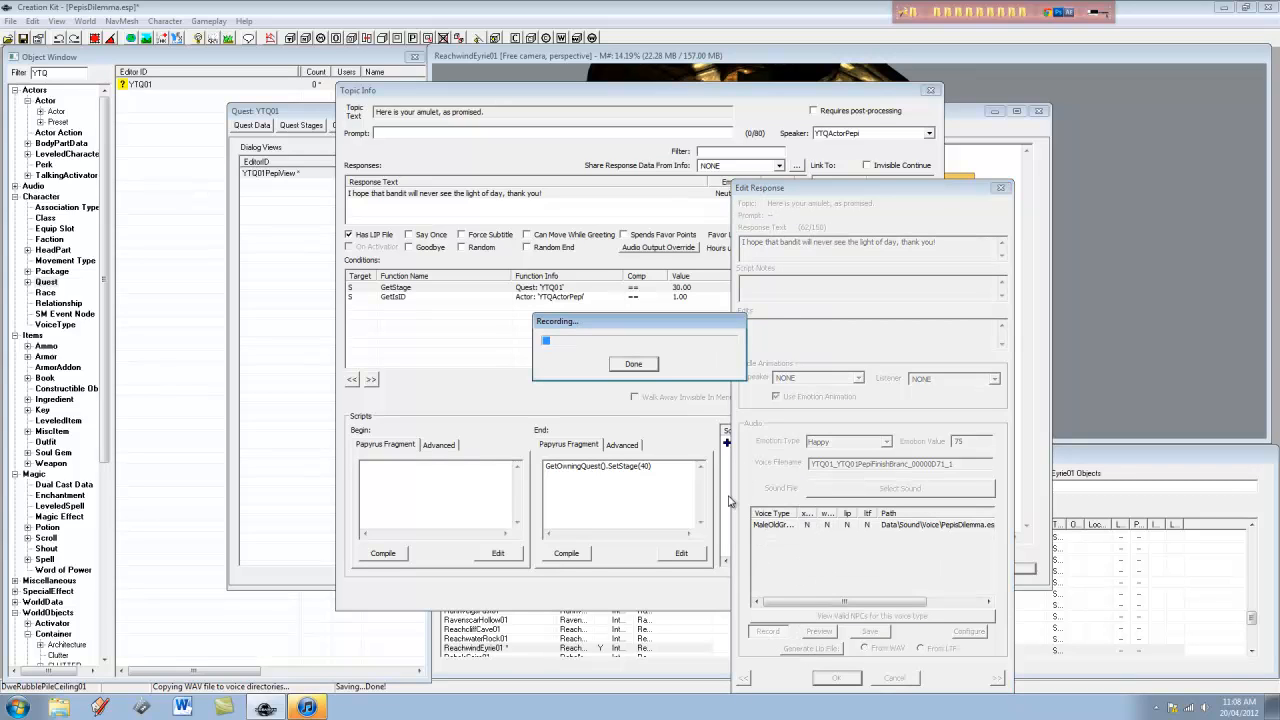
pyautogui.click(633, 364)
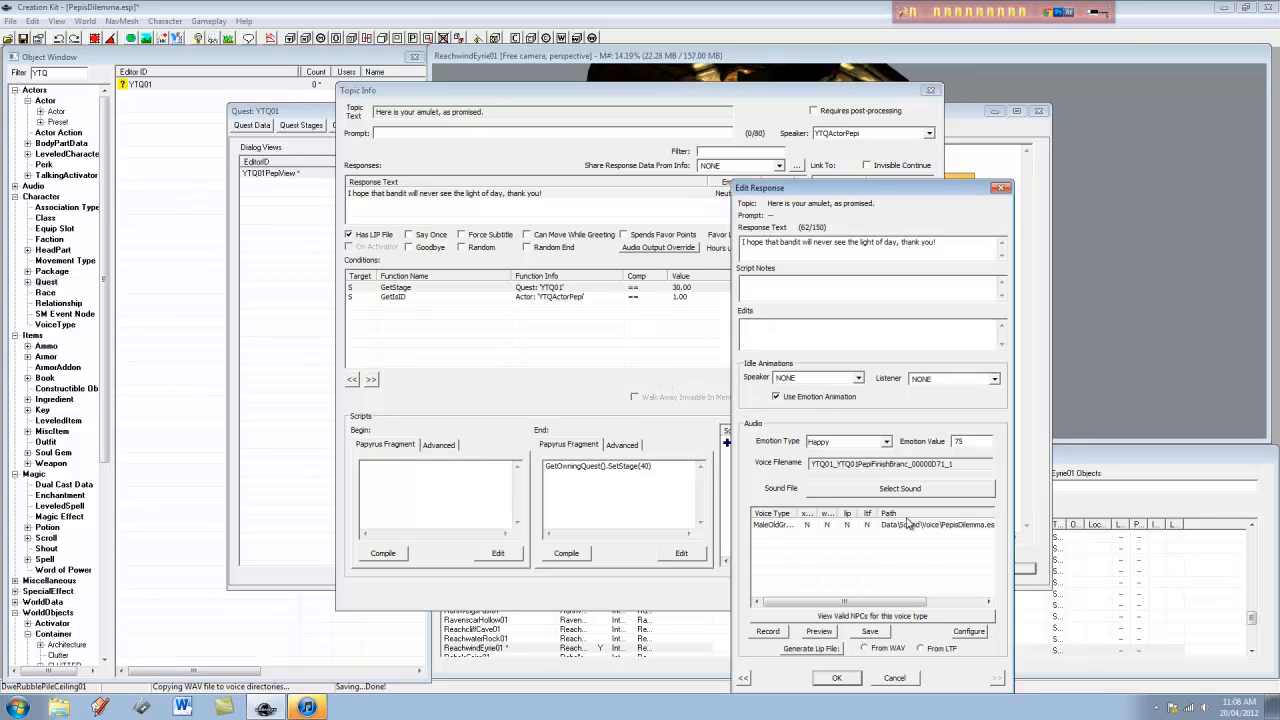
pyautogui.click(848, 680)
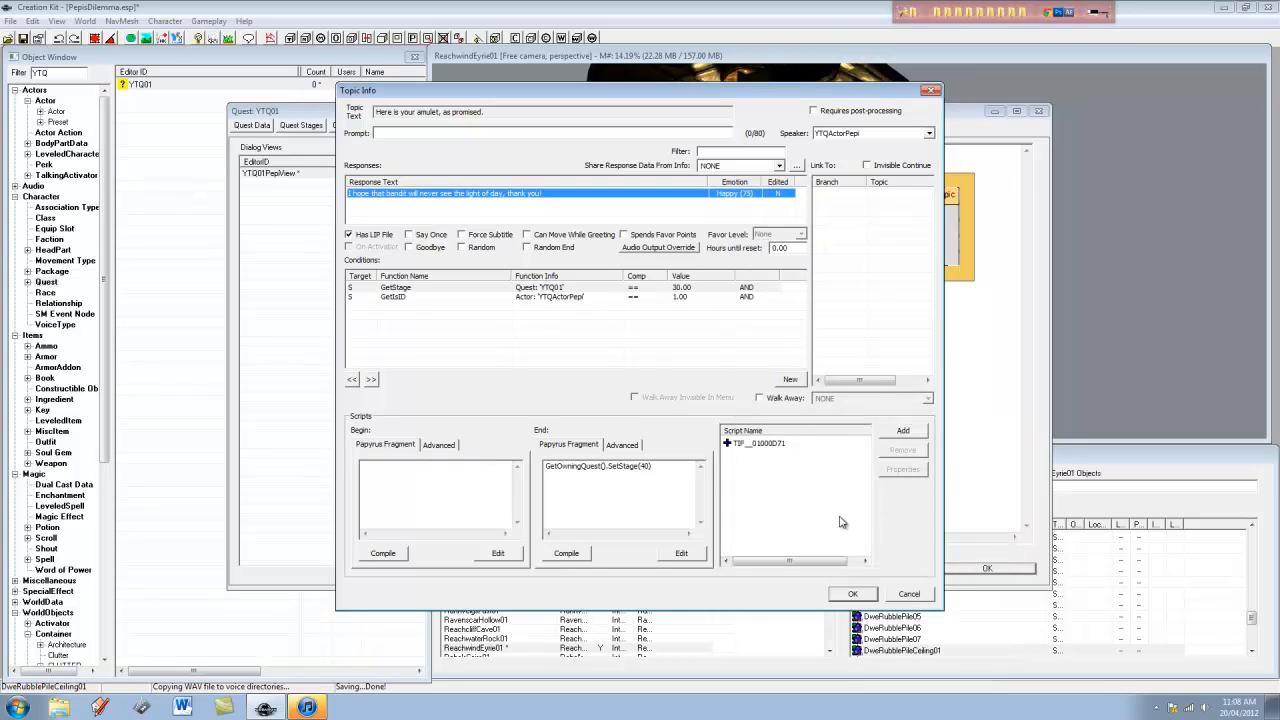
pyautogui.click(853, 595)
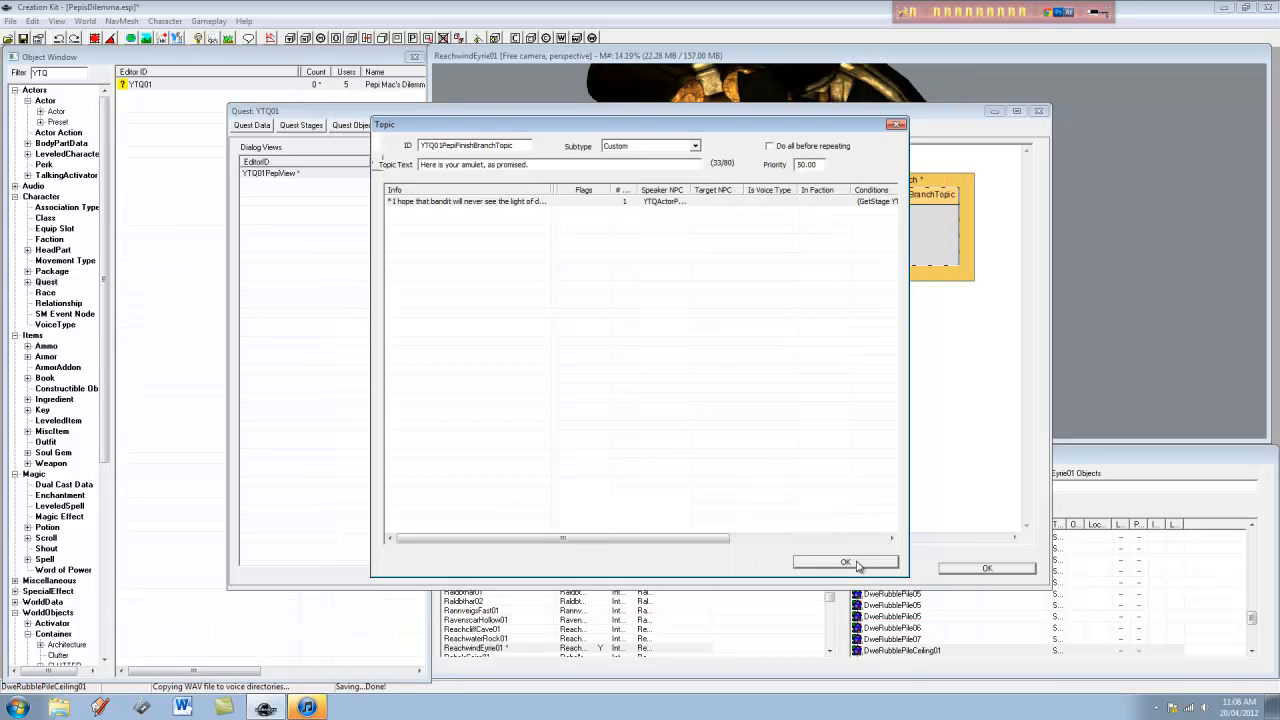
pyautogui.click(858, 563)
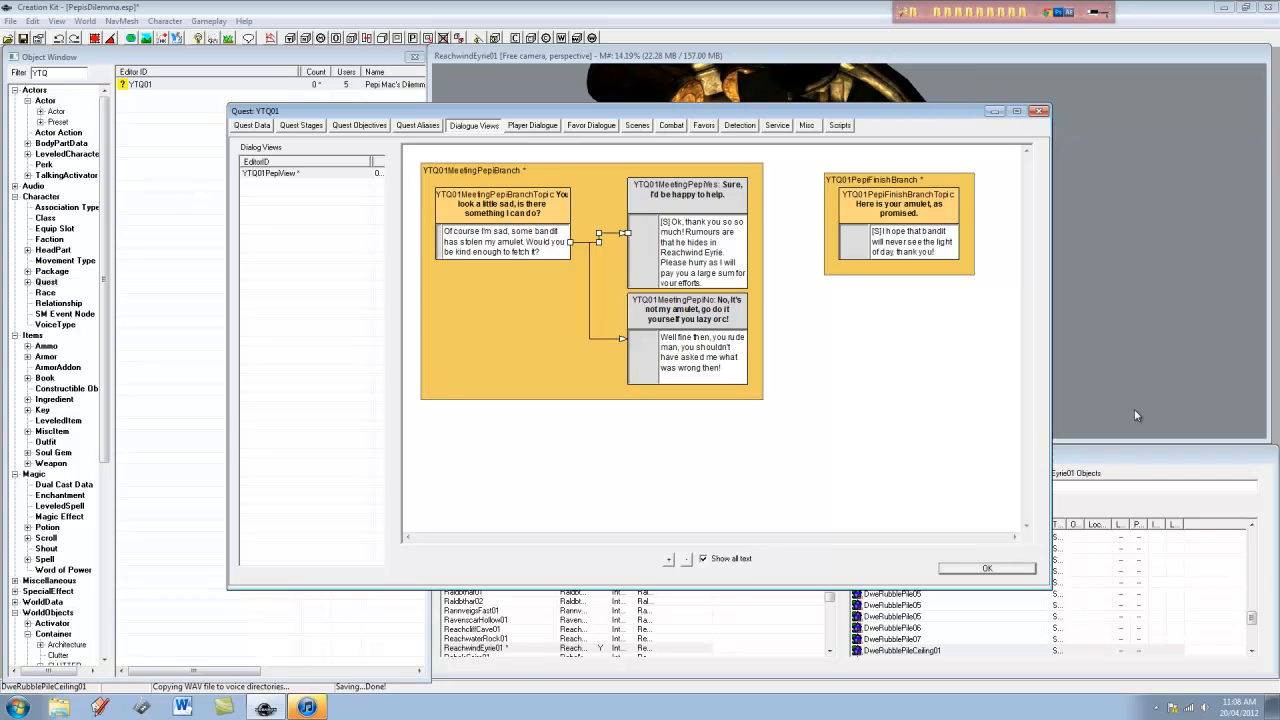
# Place YTQ01PepiFinishBranch directly beside YTQ01MeetingPepiBranch in the dialogue view, and save the quest changes to the plugin
pyautogui.click(867, 191)
pyautogui.moveTo(867, 191); pyautogui.dragTo(809, 182)
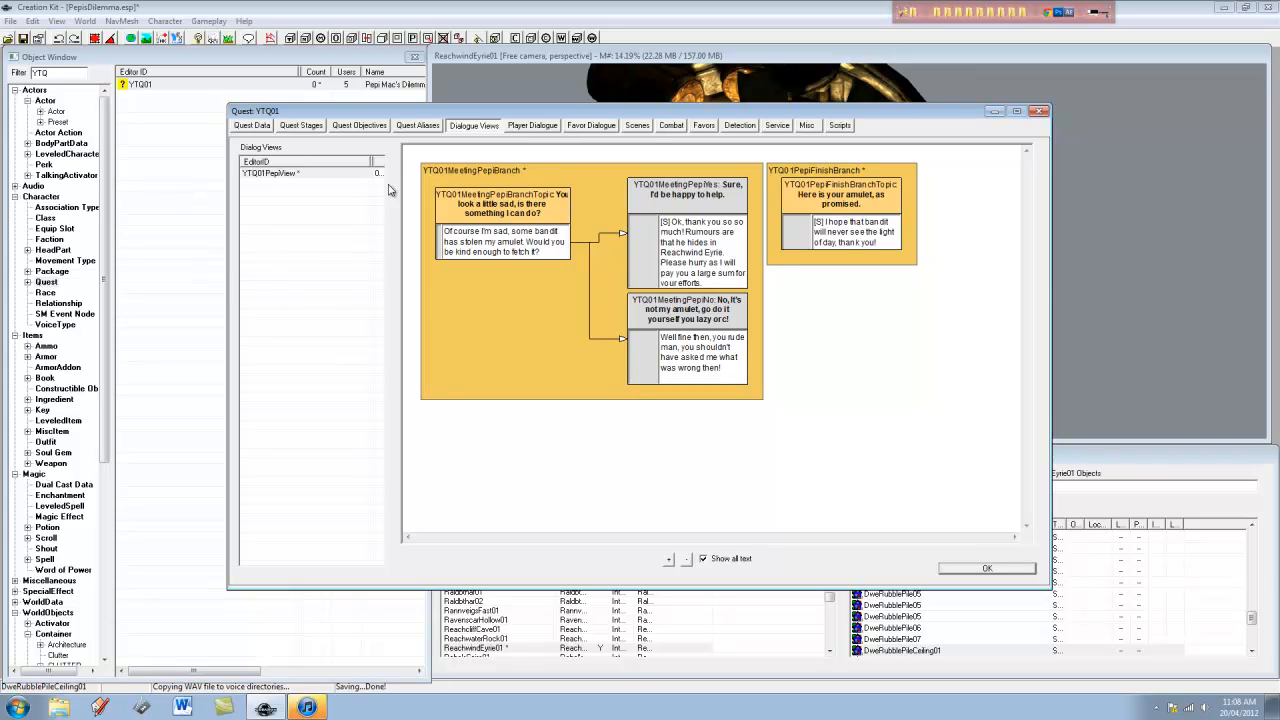
pyautogui.click(987, 569)
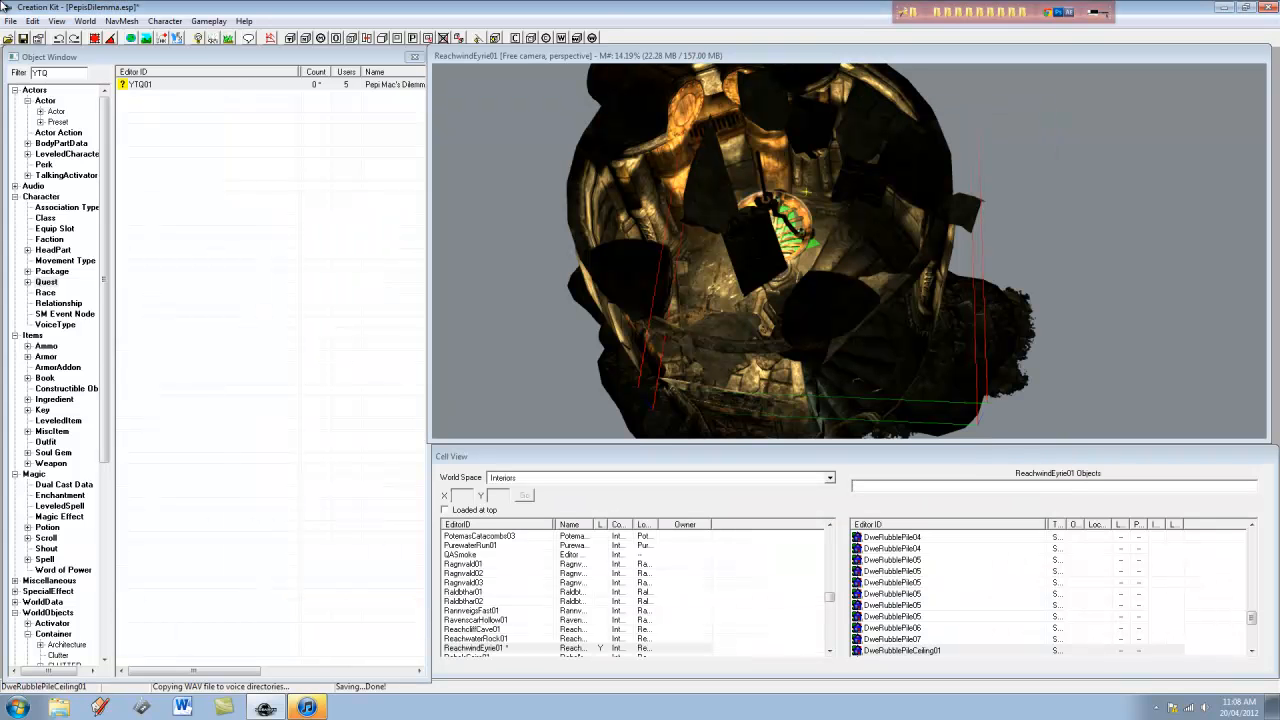
pyautogui.click(271, 187)
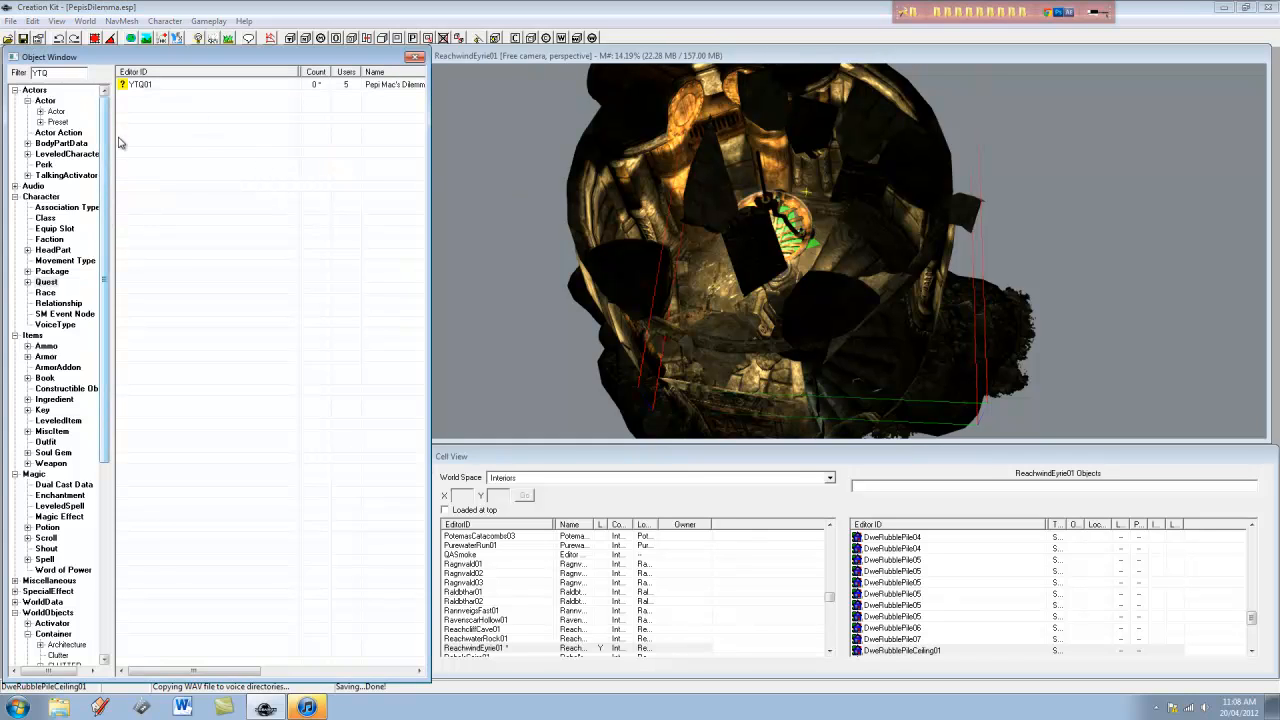
# Collapse the unneeded object categories, and list all armor items under AmuletsandRings with the YTQ filter cleared
pyautogui.click(15, 90)
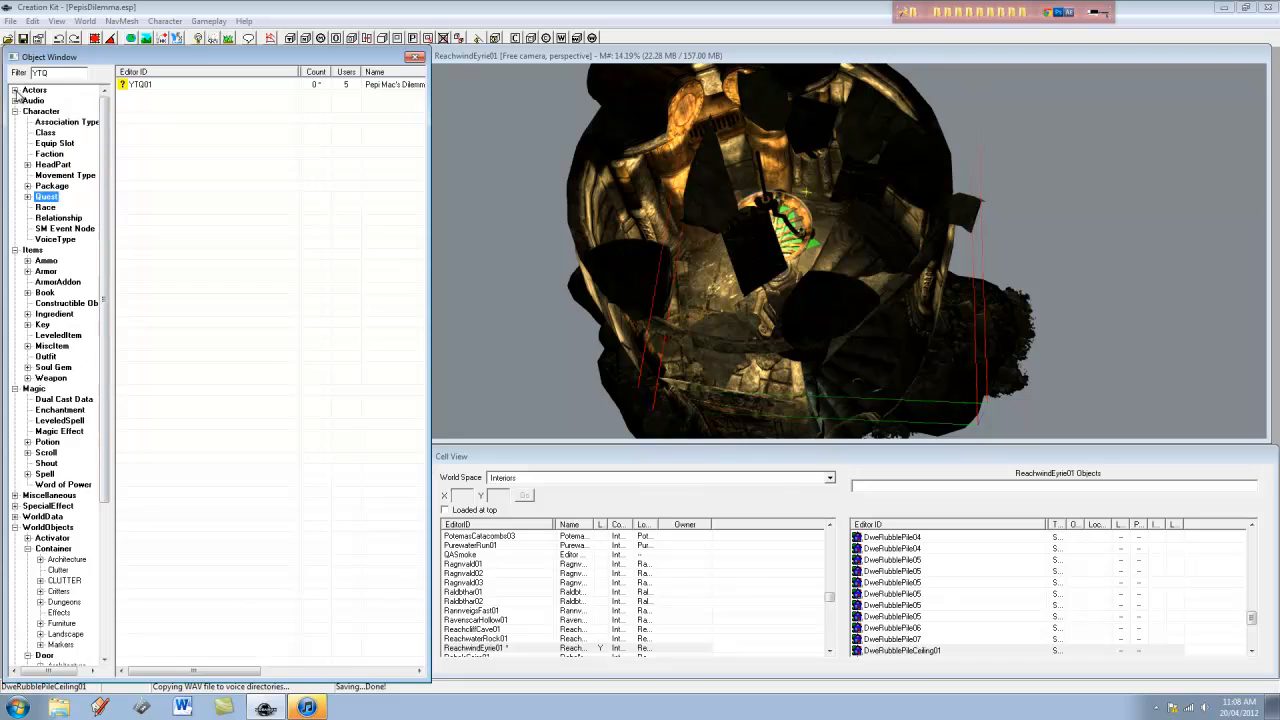
pyautogui.click(15, 111)
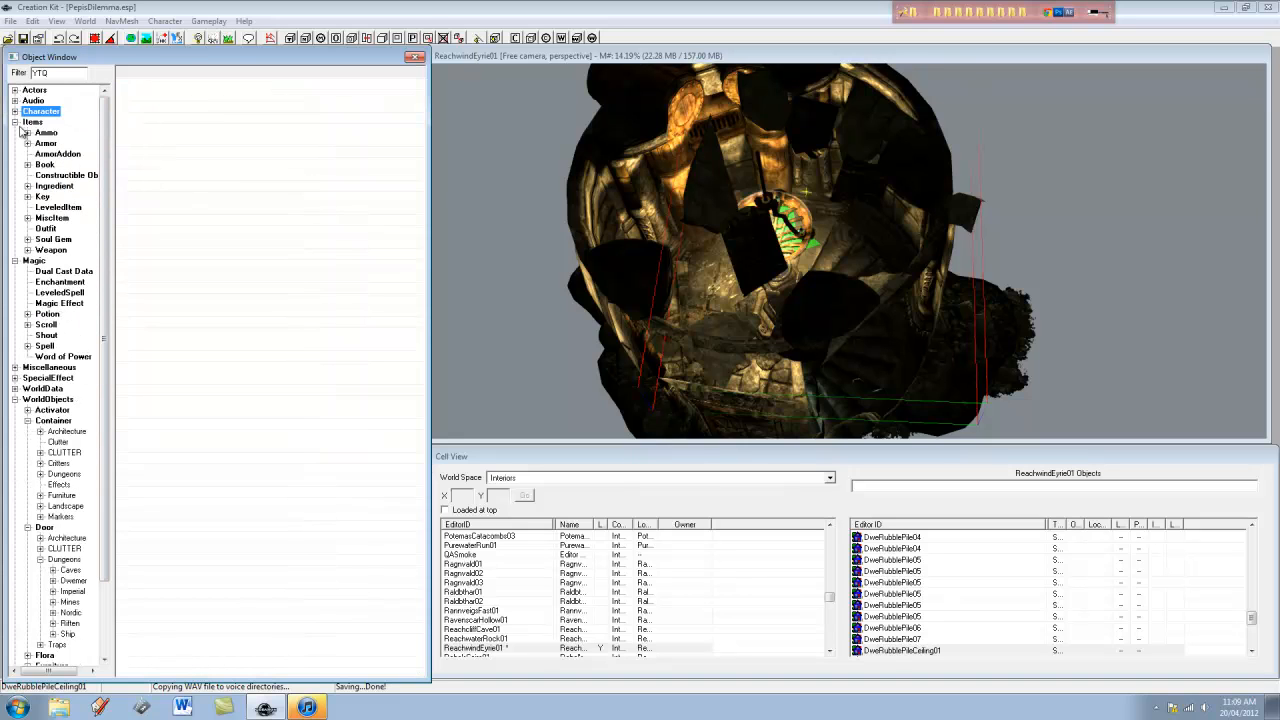
pyautogui.click(15, 260)
pyautogui.click(15, 303)
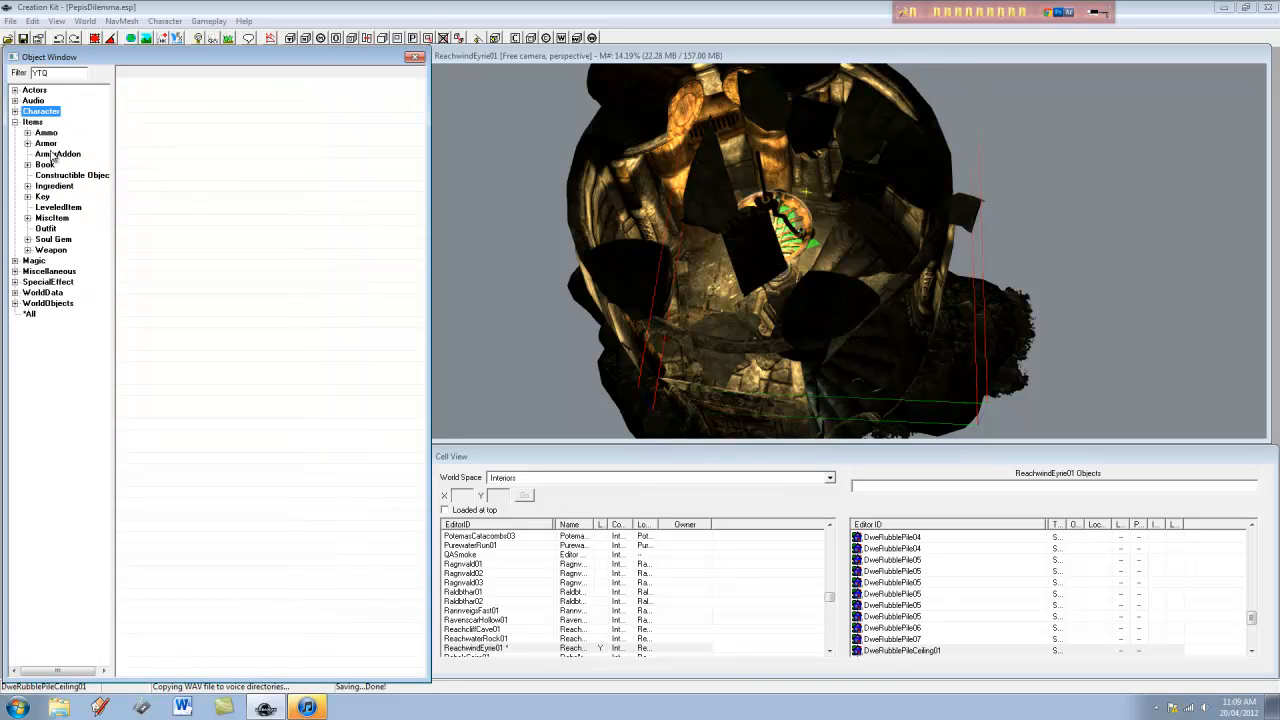
pyautogui.click(28, 144)
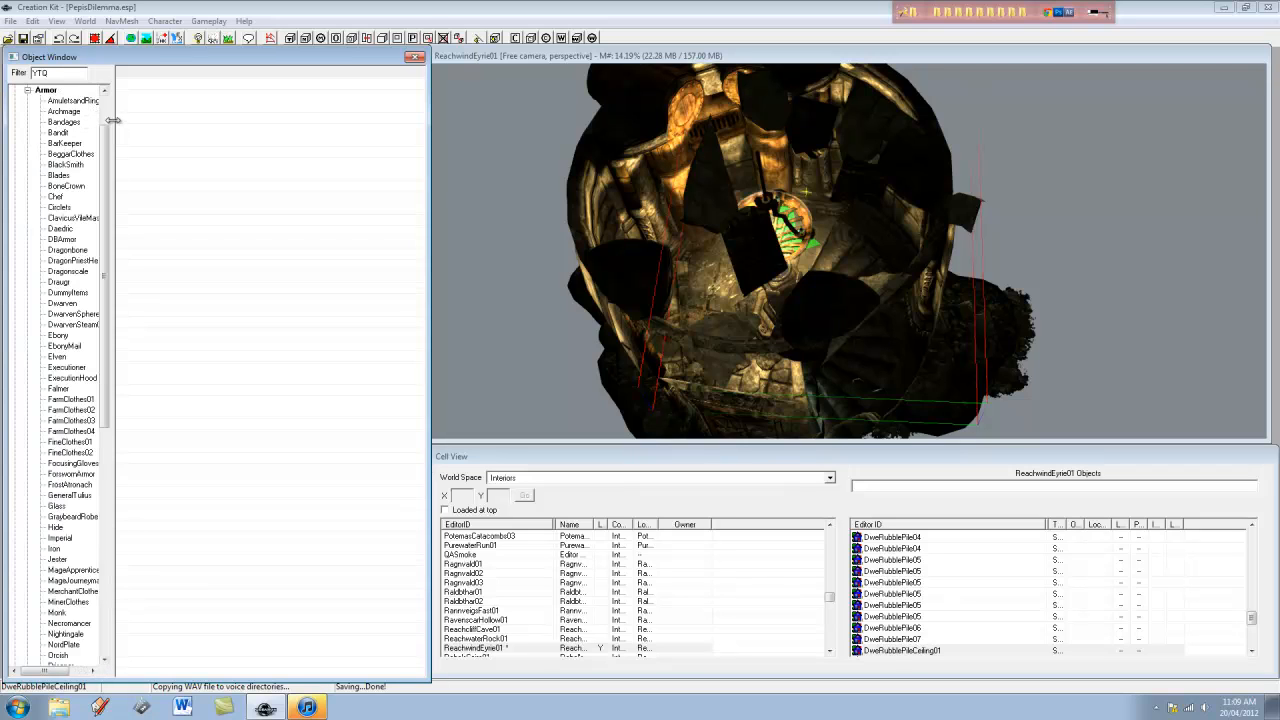
pyautogui.moveTo(114, 120); pyautogui.dragTo(129, 122)
pyautogui.click(75, 101)
pyautogui.moveTo(59, 73); pyautogui.dragTo(6, 68)
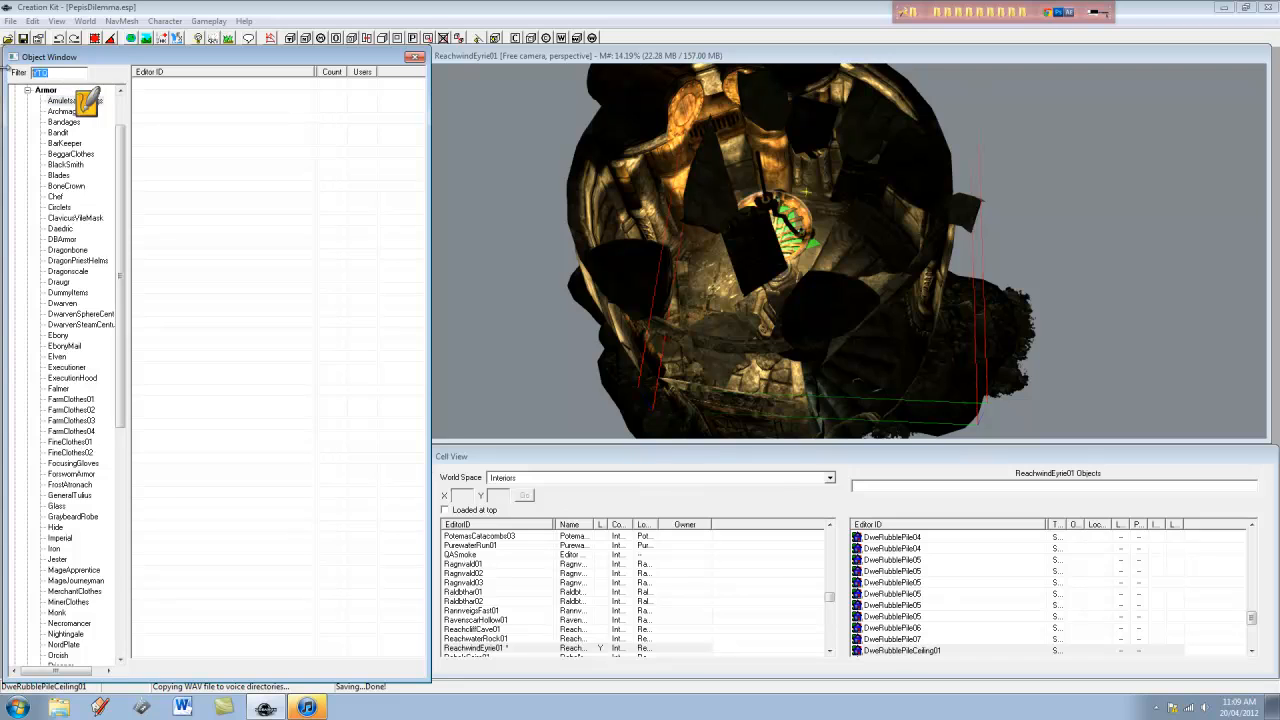
pyautogui.press('BackSpace')
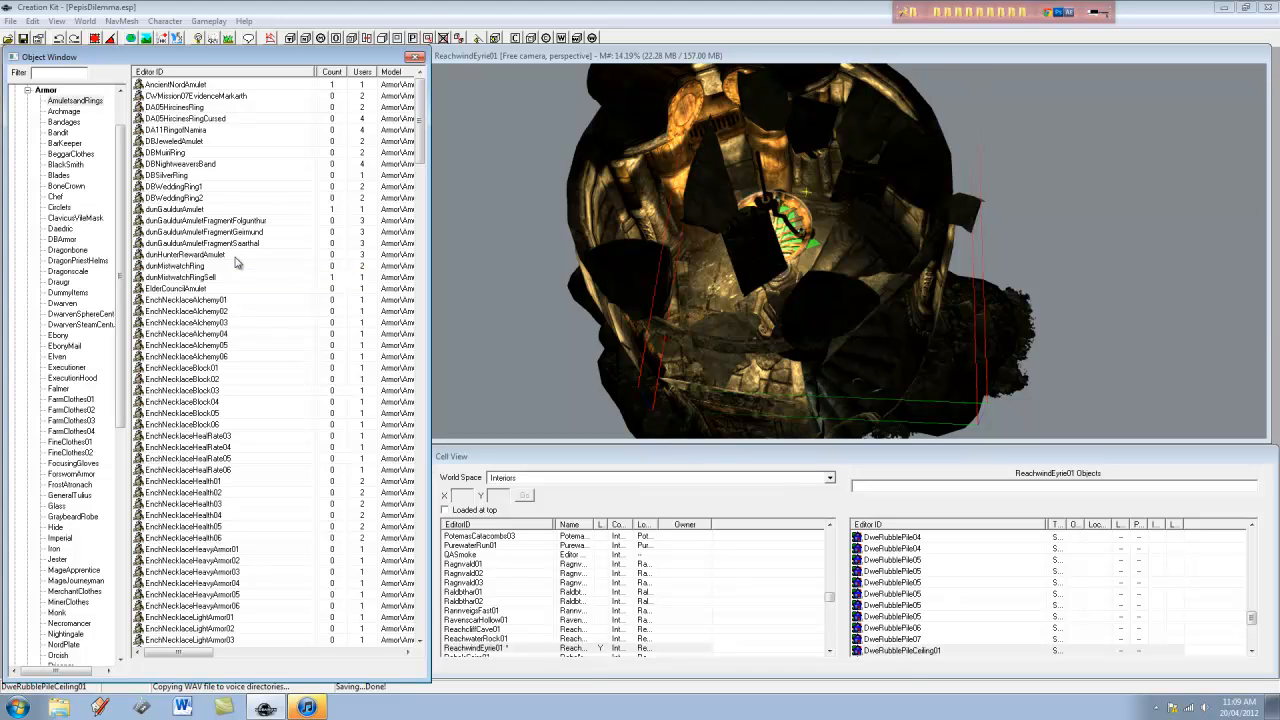
# Open the ElderCouncilAmulet armor and change its ID to YTQAmulet
pyautogui.click(166, 301)
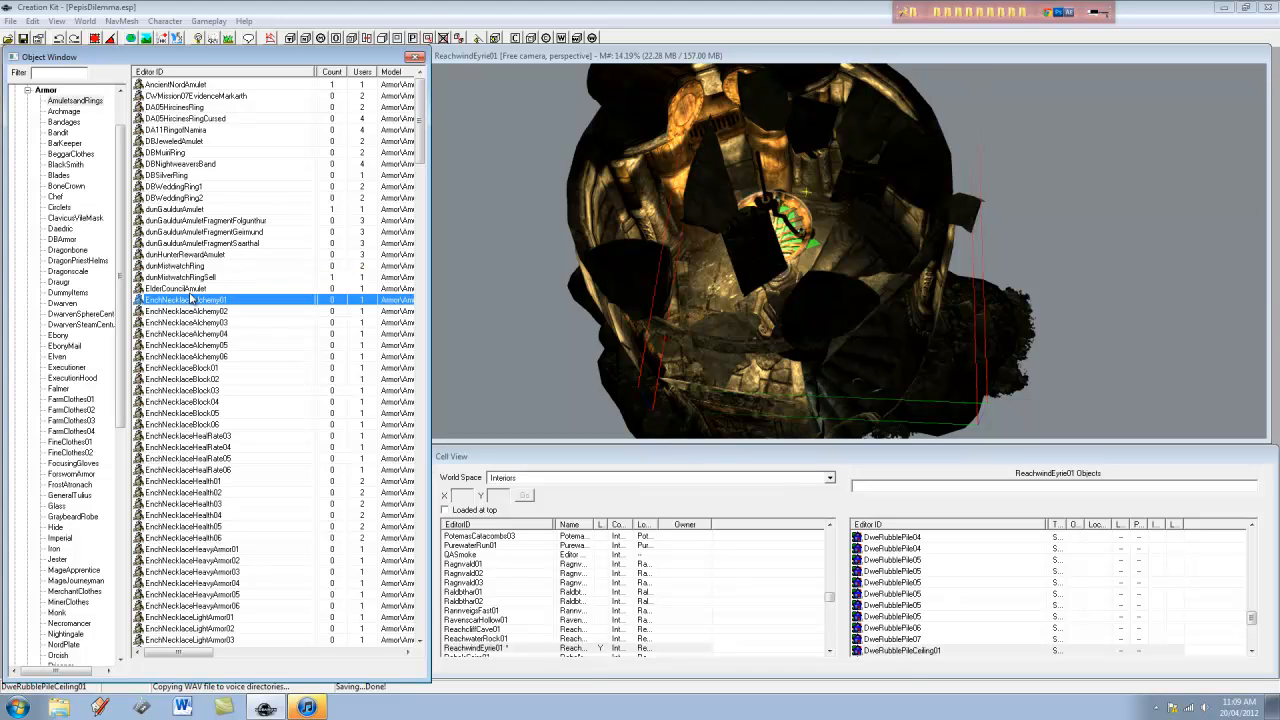
pyautogui.click(192, 290)
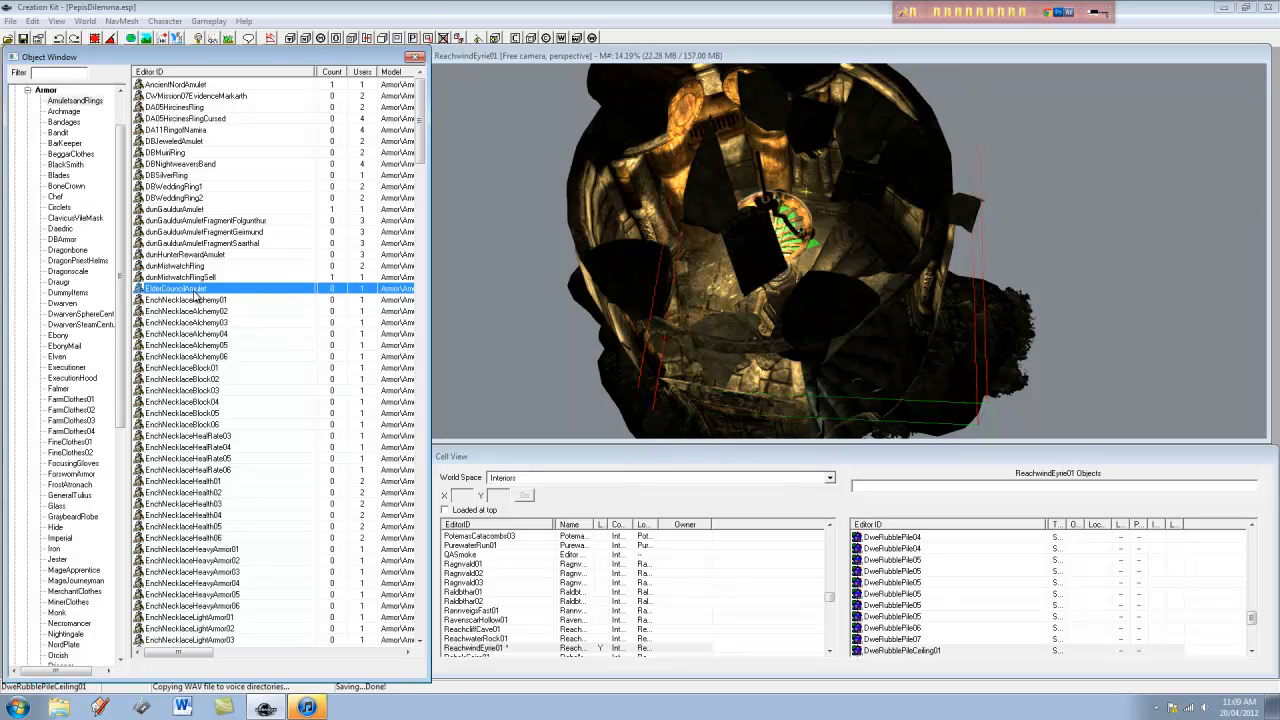
pyautogui.doubleClick(196, 292)
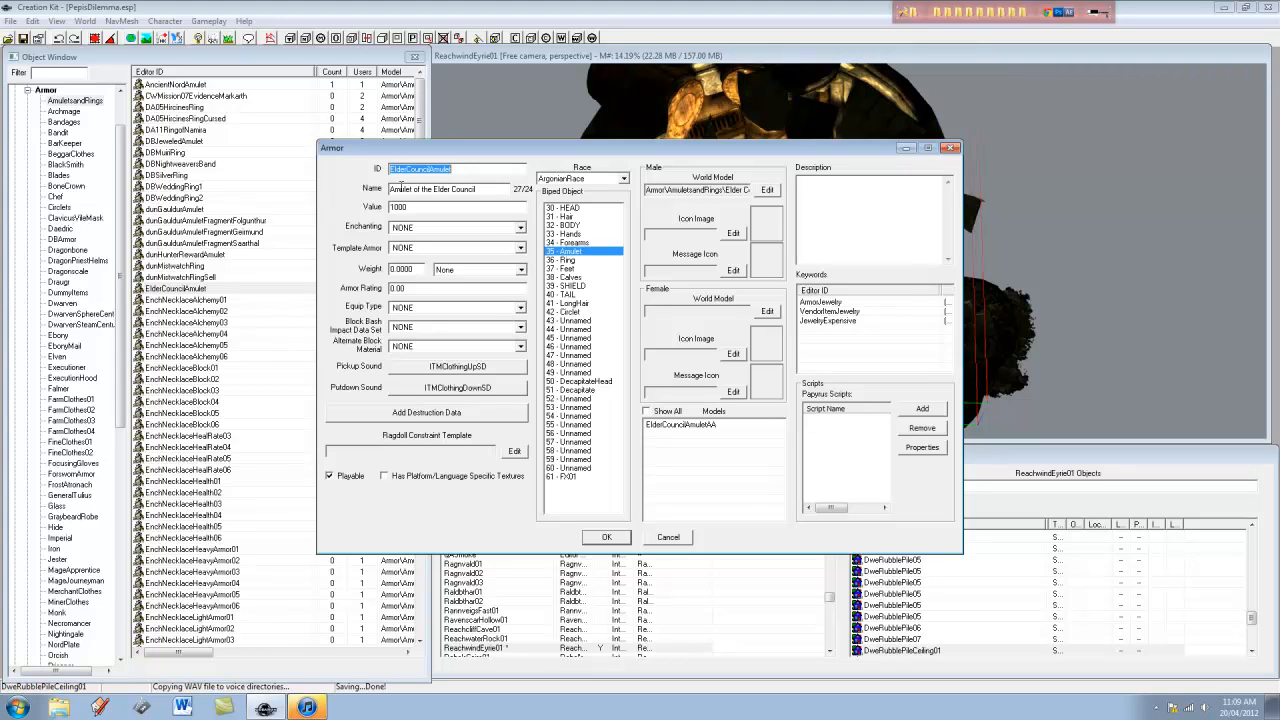
pyautogui.write('YTQRewa')
pyautogui.hotkey('shift', 'Left')
pyautogui.hotkey('shift', 'Left')
pyautogui.hotkey('shift', 'Left')
pyautogui.hotkey('shift', 'Left')
pyautogui.hotkey('shift', 'Left')
pyautogui.hotkey('shift', 'Left')
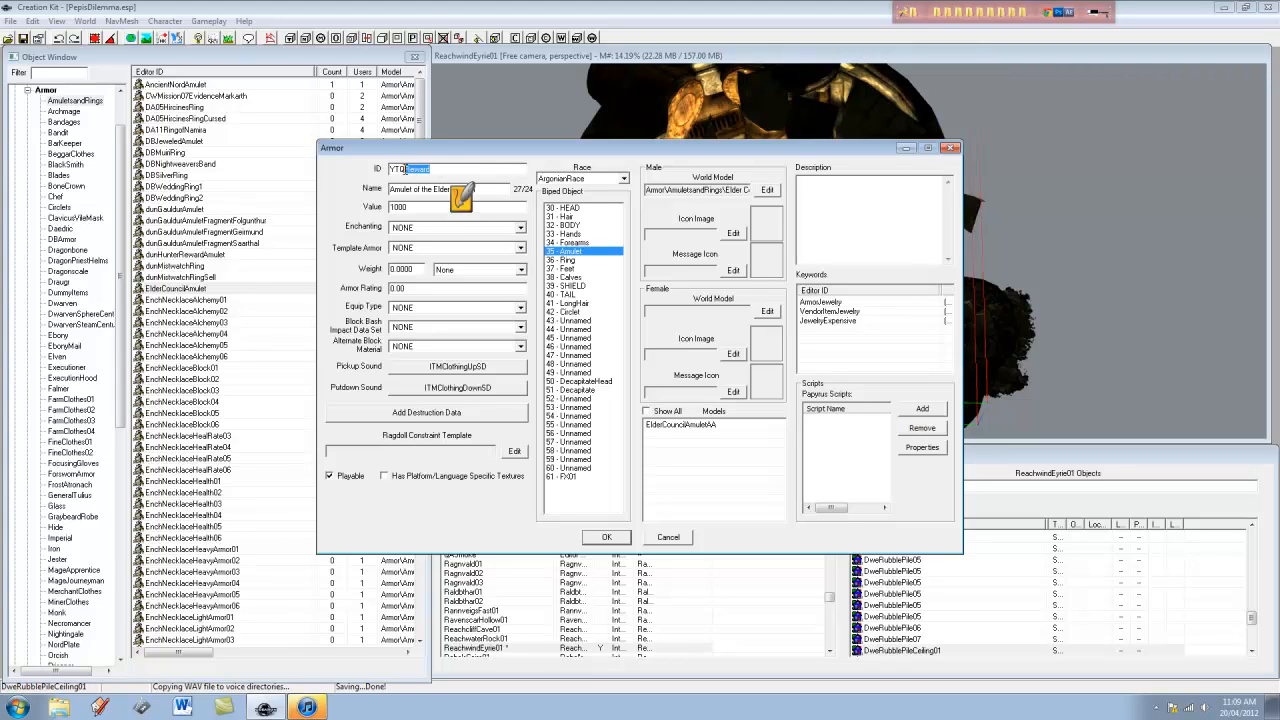
pyautogui.press('BackSpace')
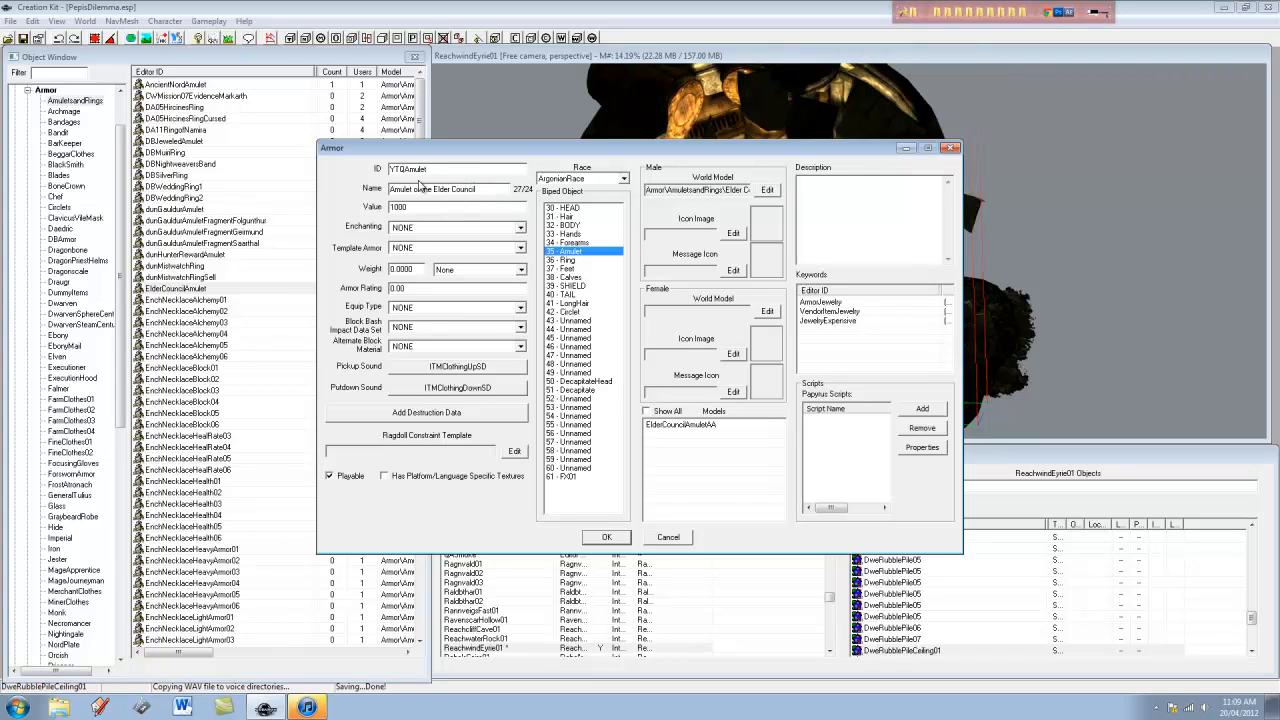
# Name the amulet "Pepi's Sparkling Amulet" with a value of 500, and save it as a new form
pyautogui.moveTo(492, 189); pyautogui.dragTo(388, 190)
pyautogui.write("Pepi's Sparkling Amulet")
pyautogui.click(423, 210)
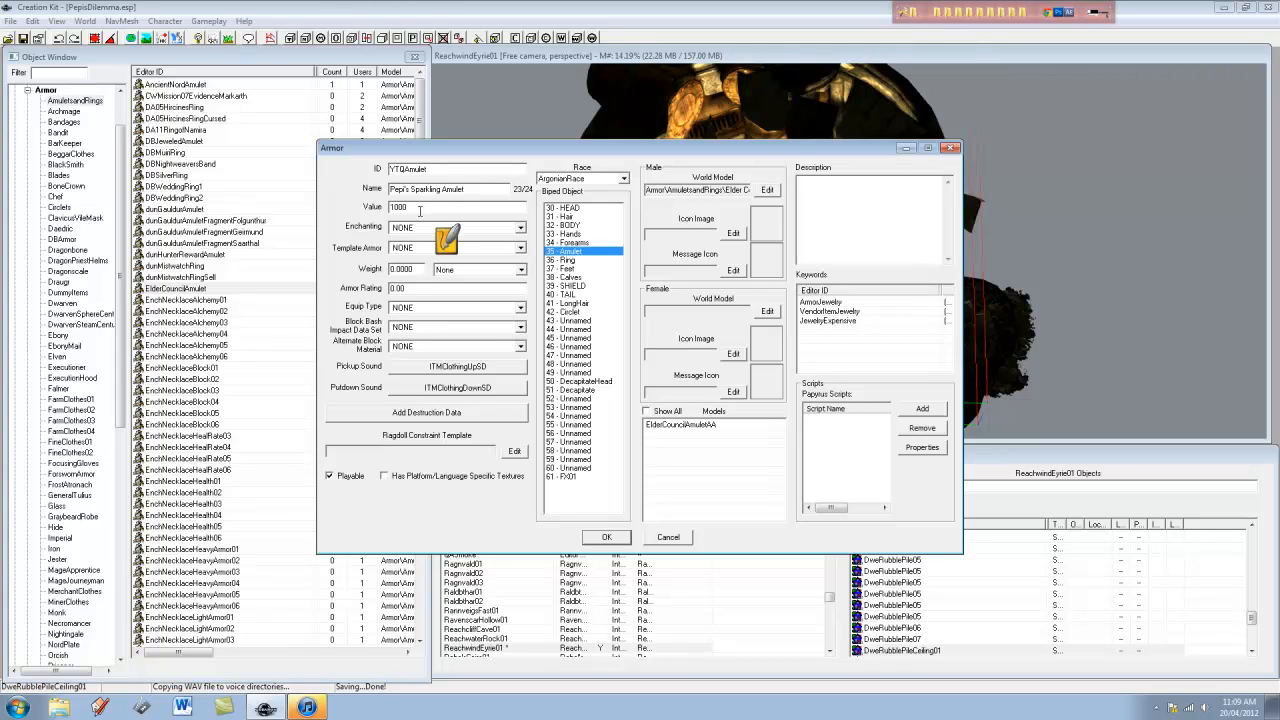
pyautogui.doubleClick(419, 210)
pyautogui.write('5')
pyautogui.click(622, 541)
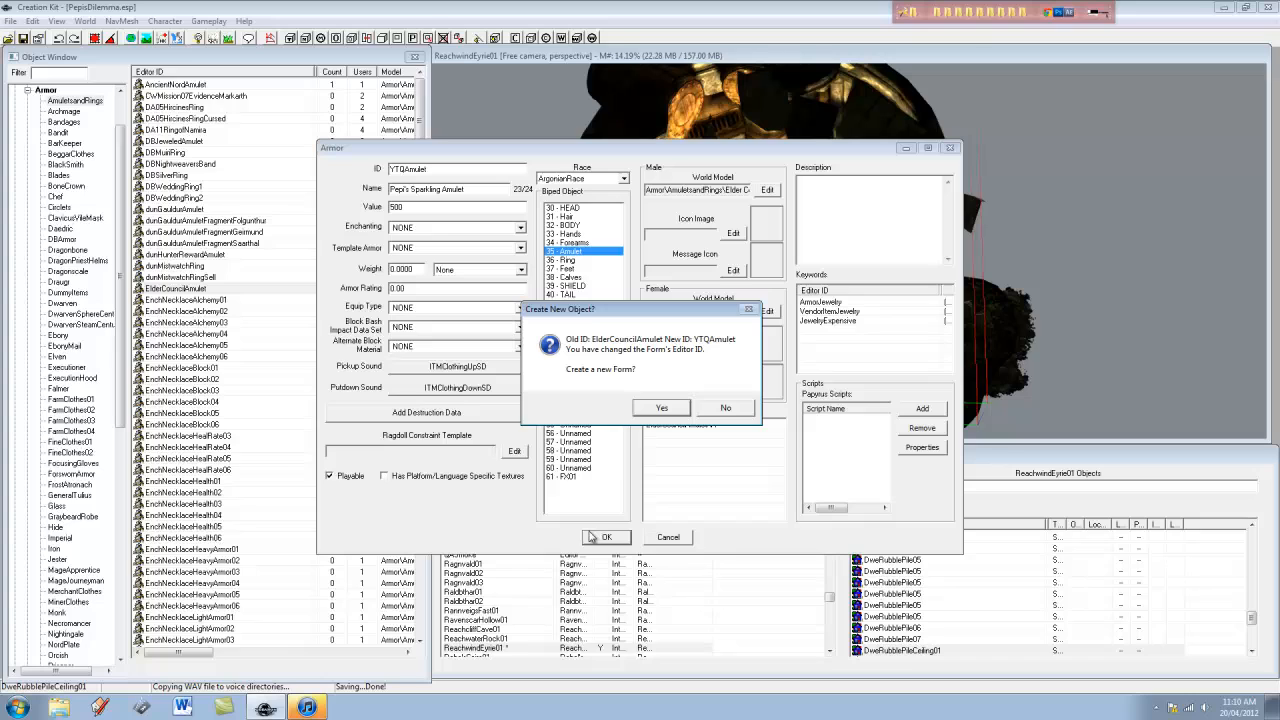
pyautogui.click(665, 413)
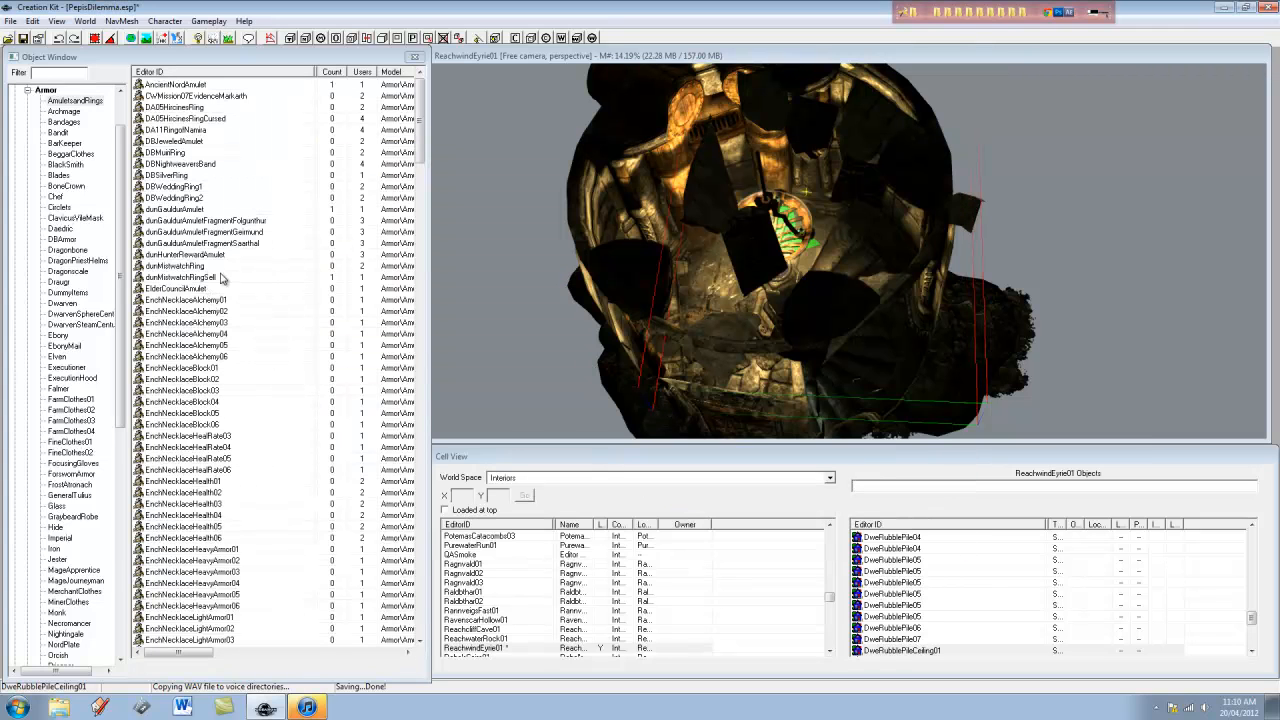
# Filter the objects by YTQ, list the actors and open YTQActorBandit for editing
pyautogui.click(58, 72)
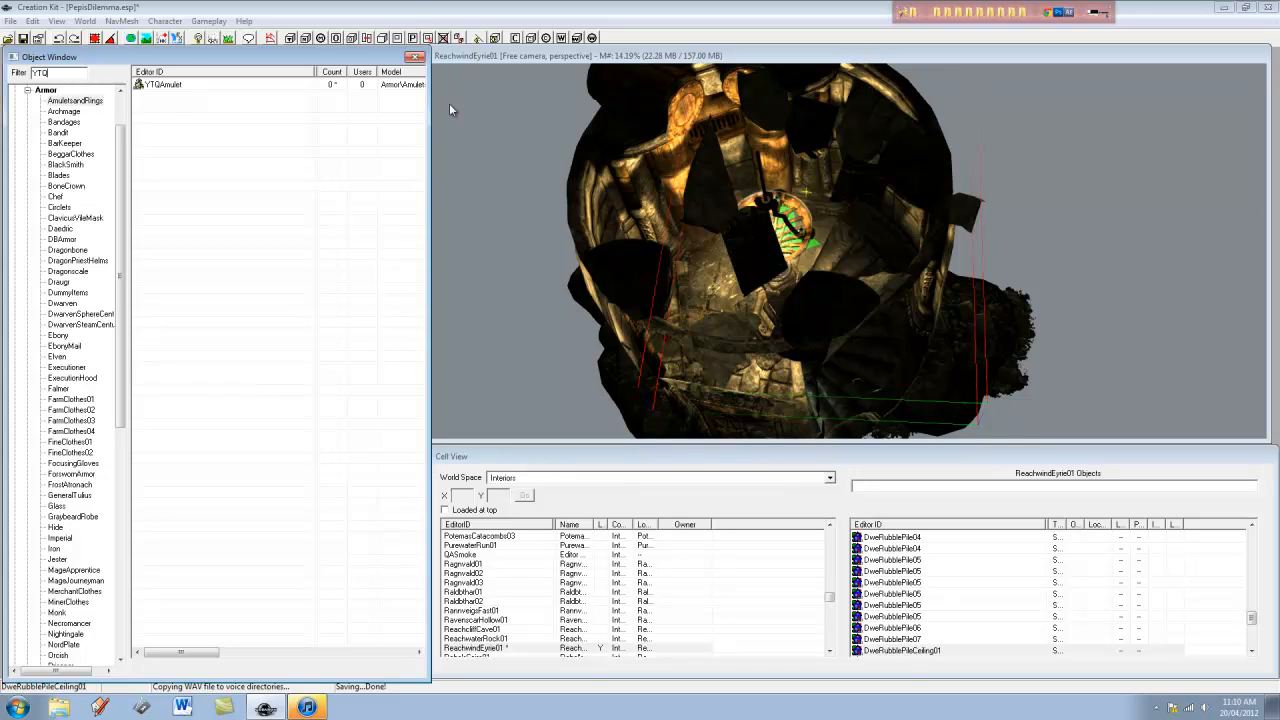
pyautogui.scroll(1, 118, 158)
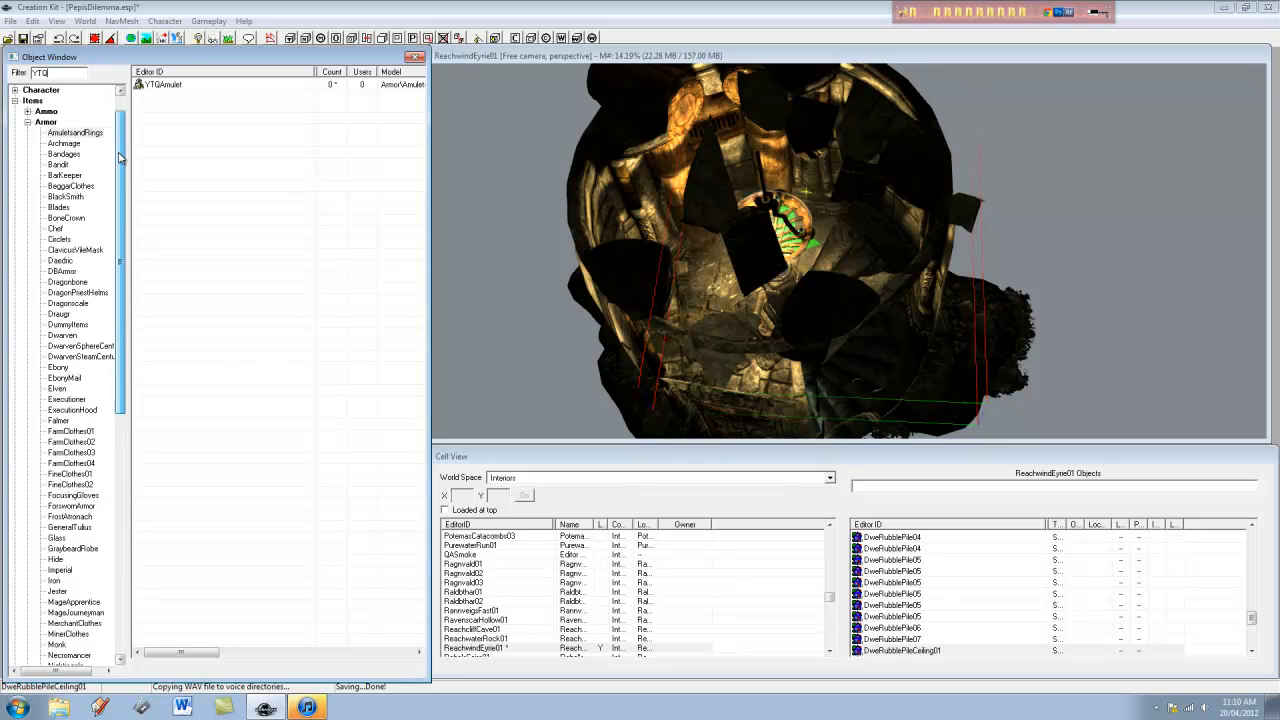
pyautogui.moveTo(119, 154); pyautogui.dragTo(120, 117)
pyautogui.click(28, 144)
pyautogui.click(16, 123)
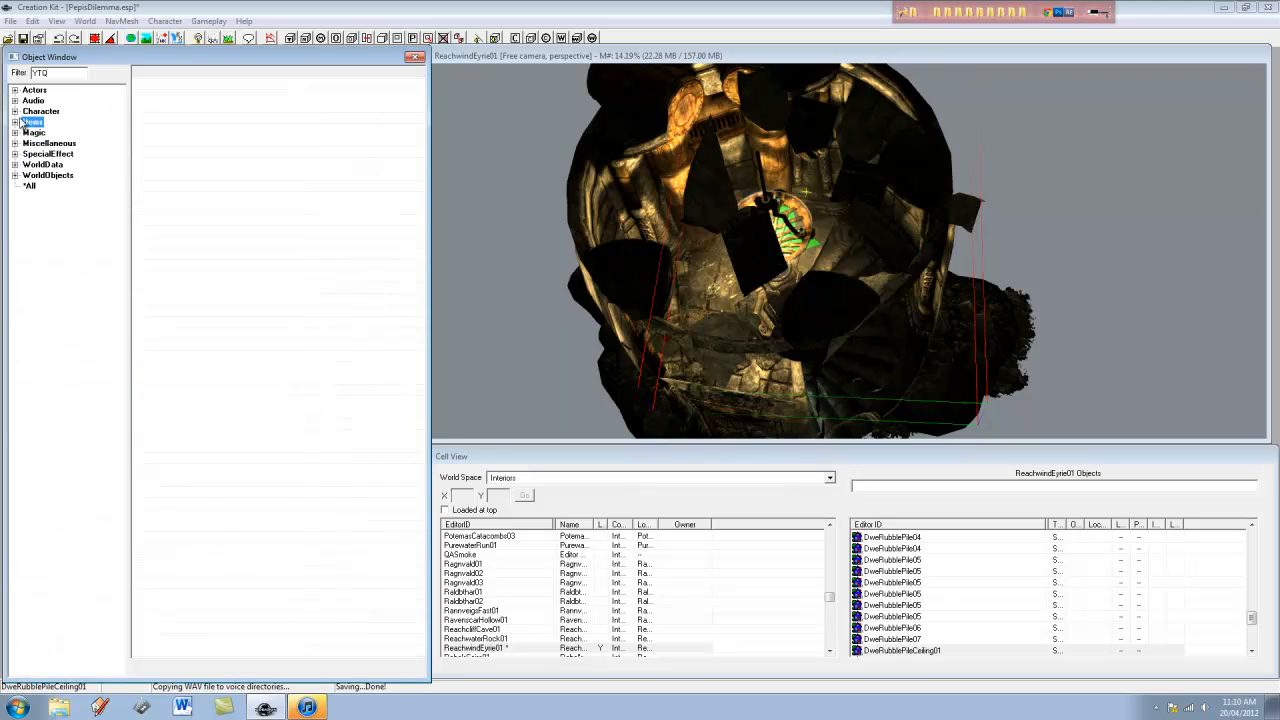
pyautogui.click(14, 90)
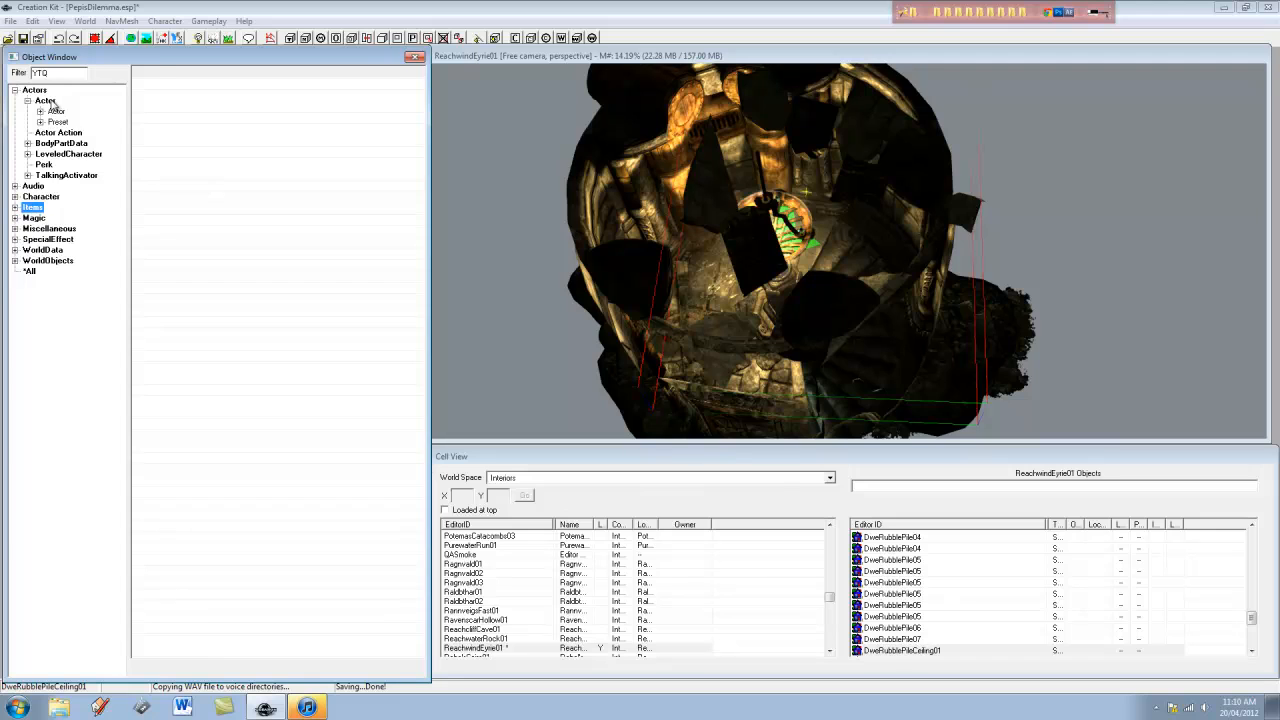
pyautogui.click(46, 101)
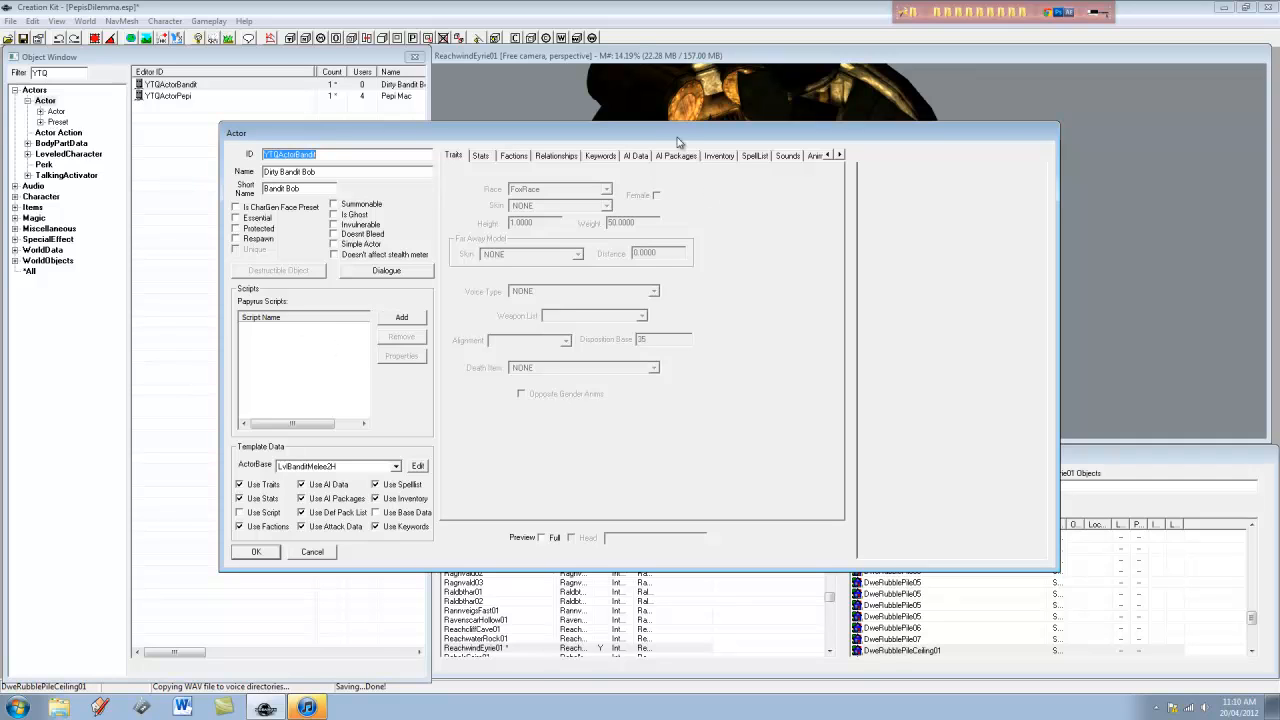
# Stop the bandit from using the template's inventory, and add one YTQAmulet to his own inventory
pyautogui.click(720, 156)
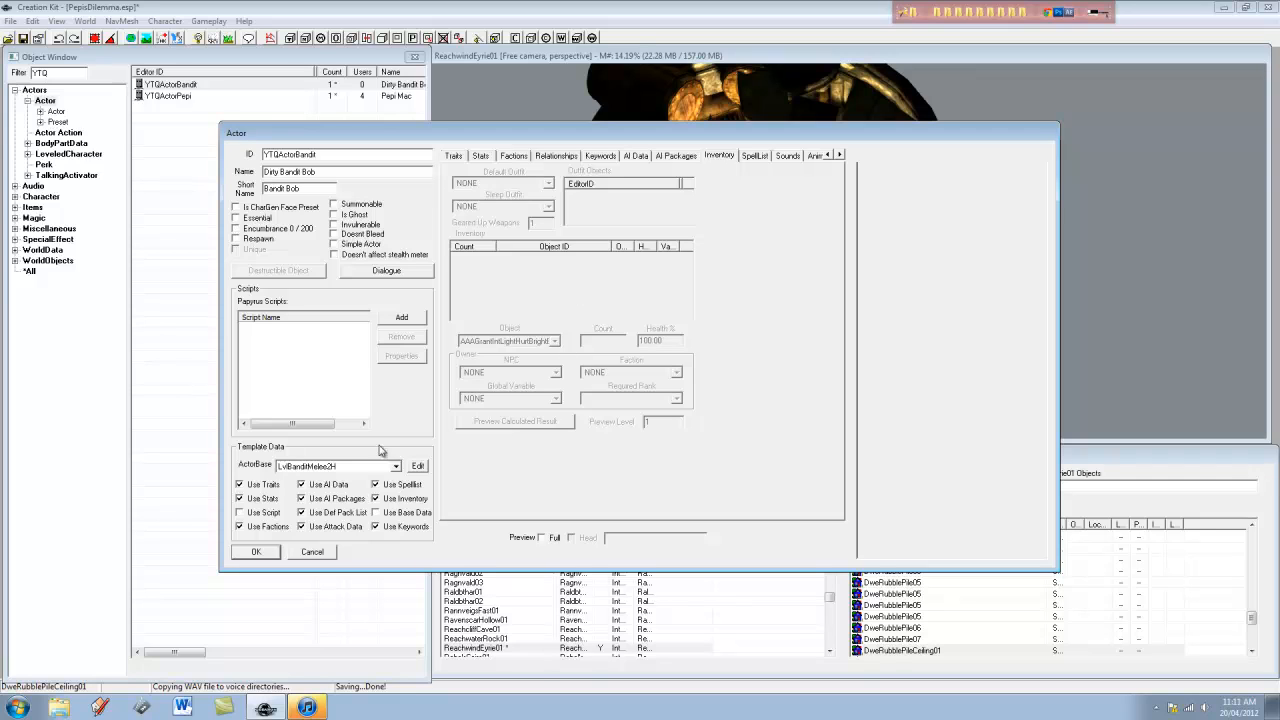
pyautogui.click(376, 499)
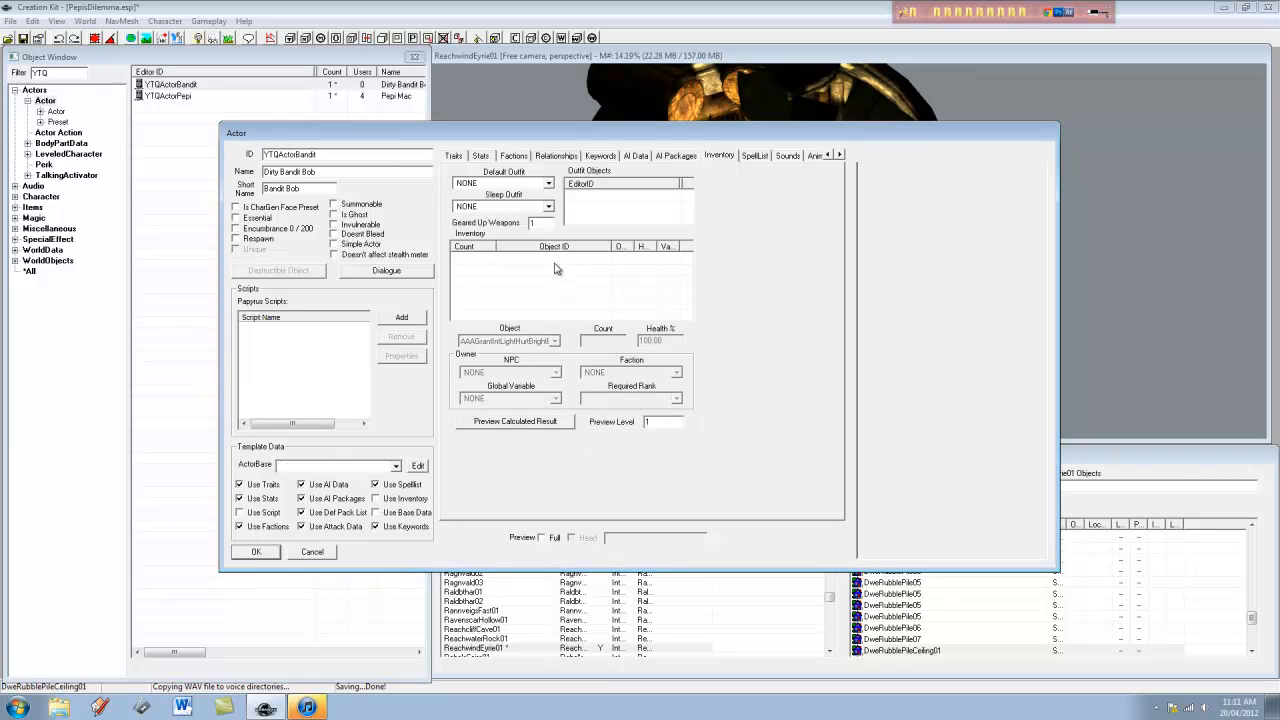
pyautogui.rightClick(492, 279)
pyautogui.click(515, 283)
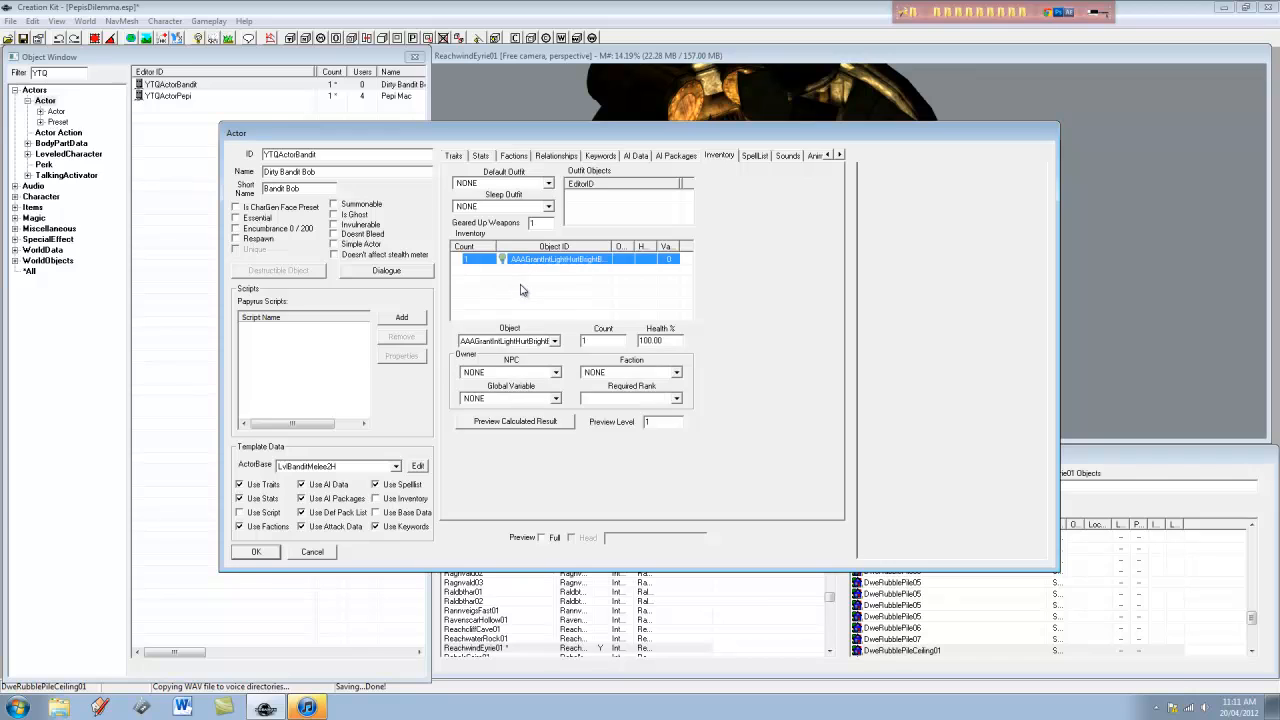
pyautogui.click(537, 345)
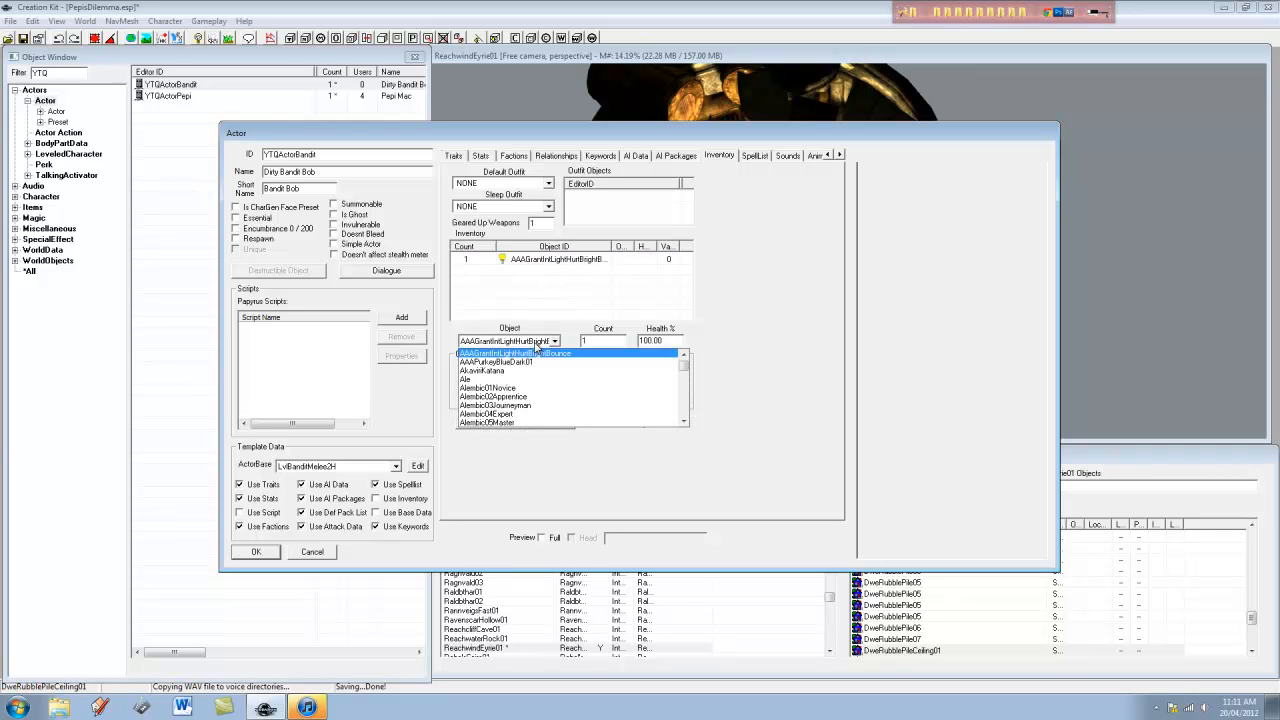
pyautogui.scroll(-1, 538, 356)
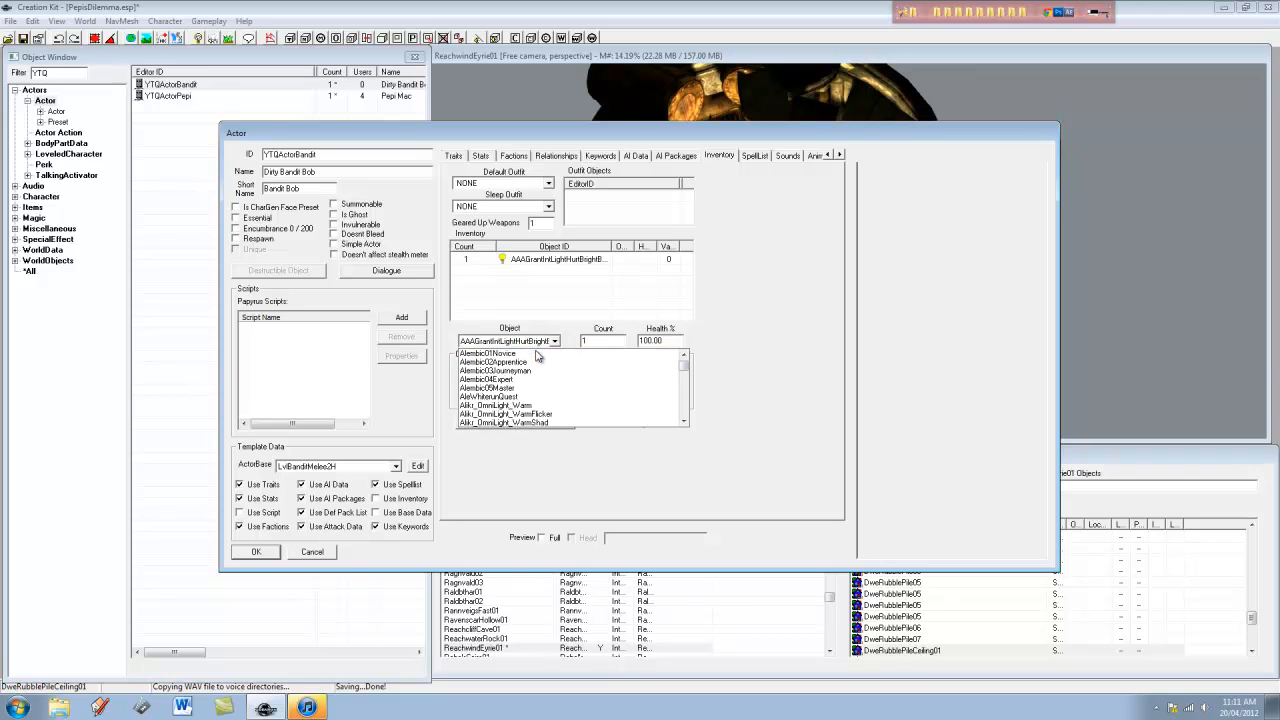
pyautogui.write('ytq')
pyautogui.press('Return')
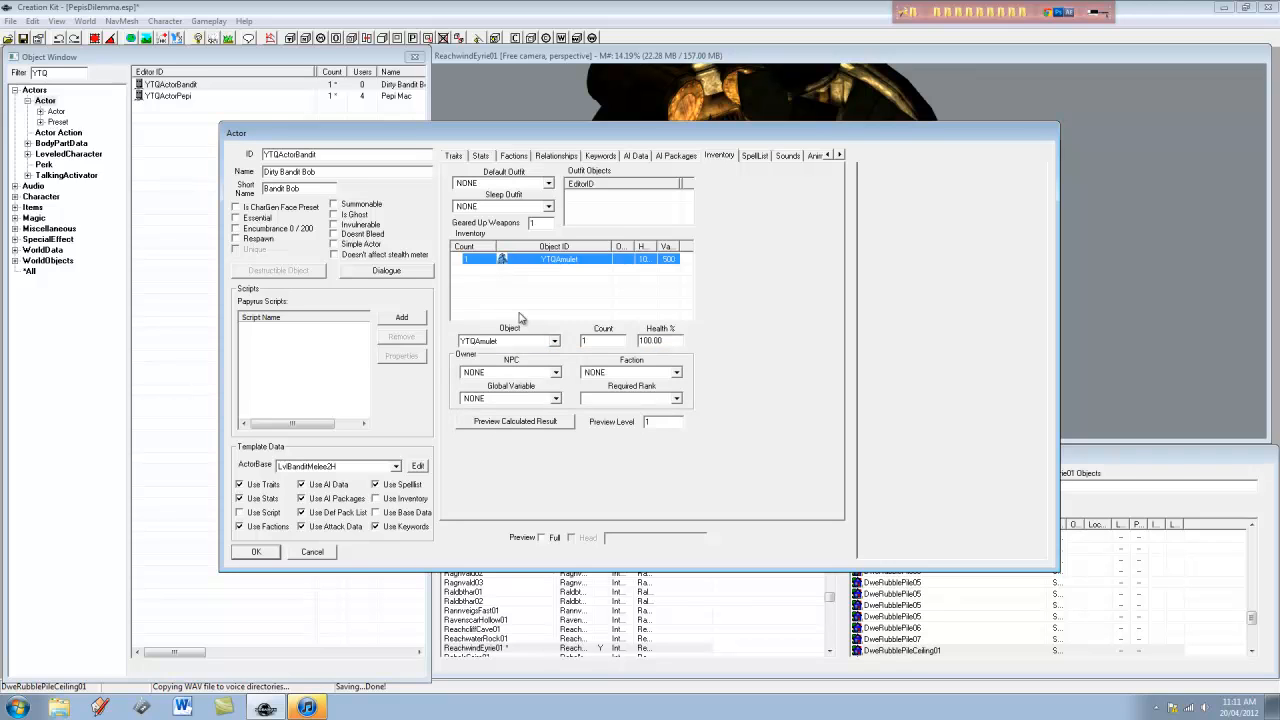
# Set the bandit's default outfit to BanditArmorMeleeNoShieldOutfit
pyautogui.click(512, 185)
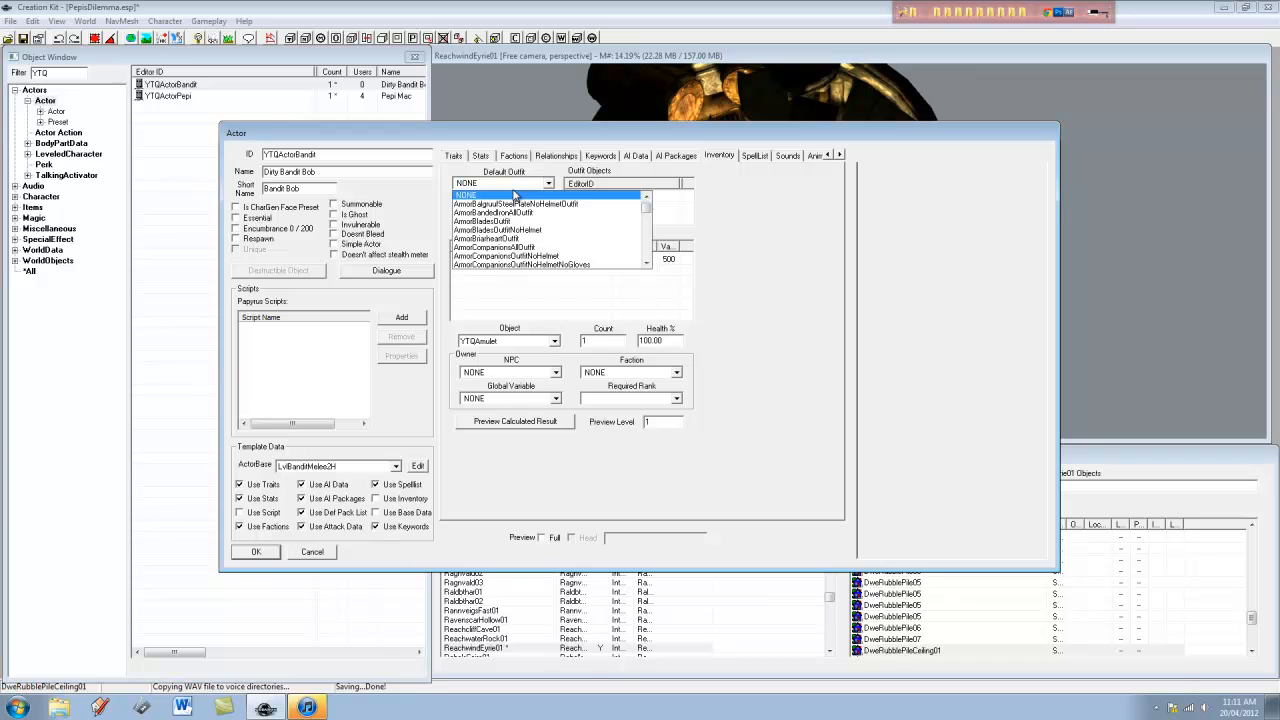
pyautogui.write('bandit')
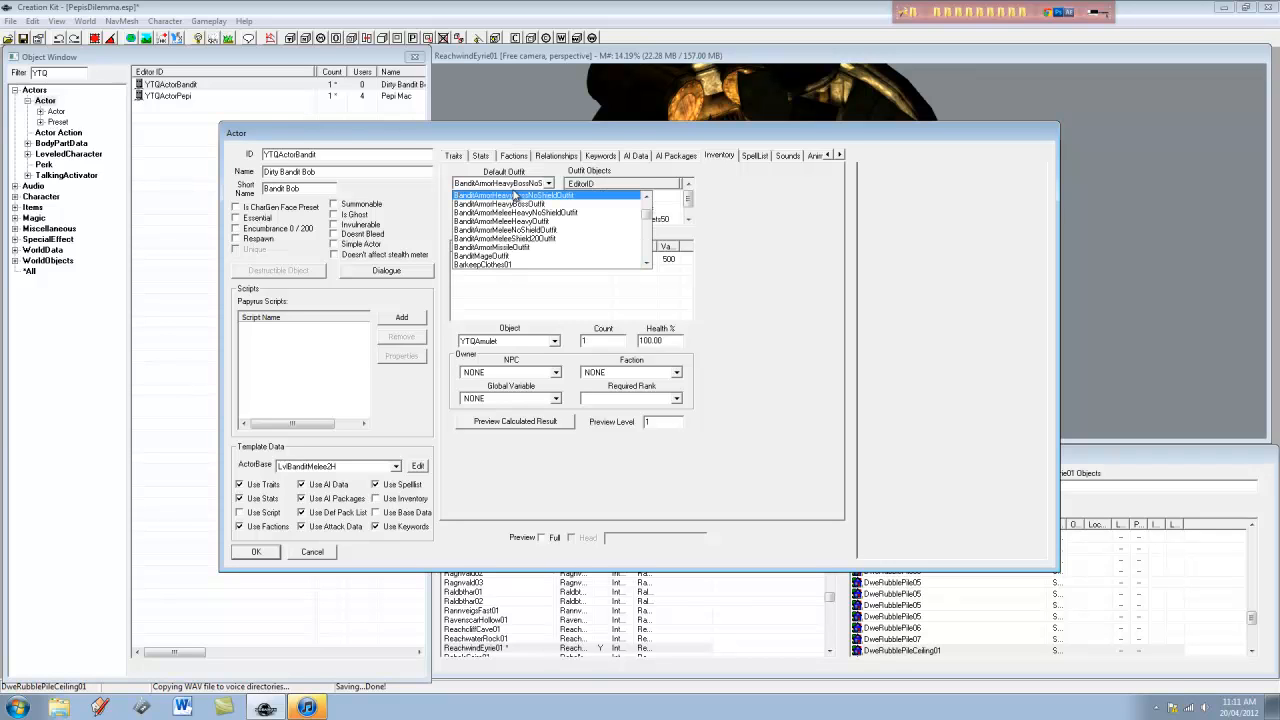
pyautogui.click(574, 233)
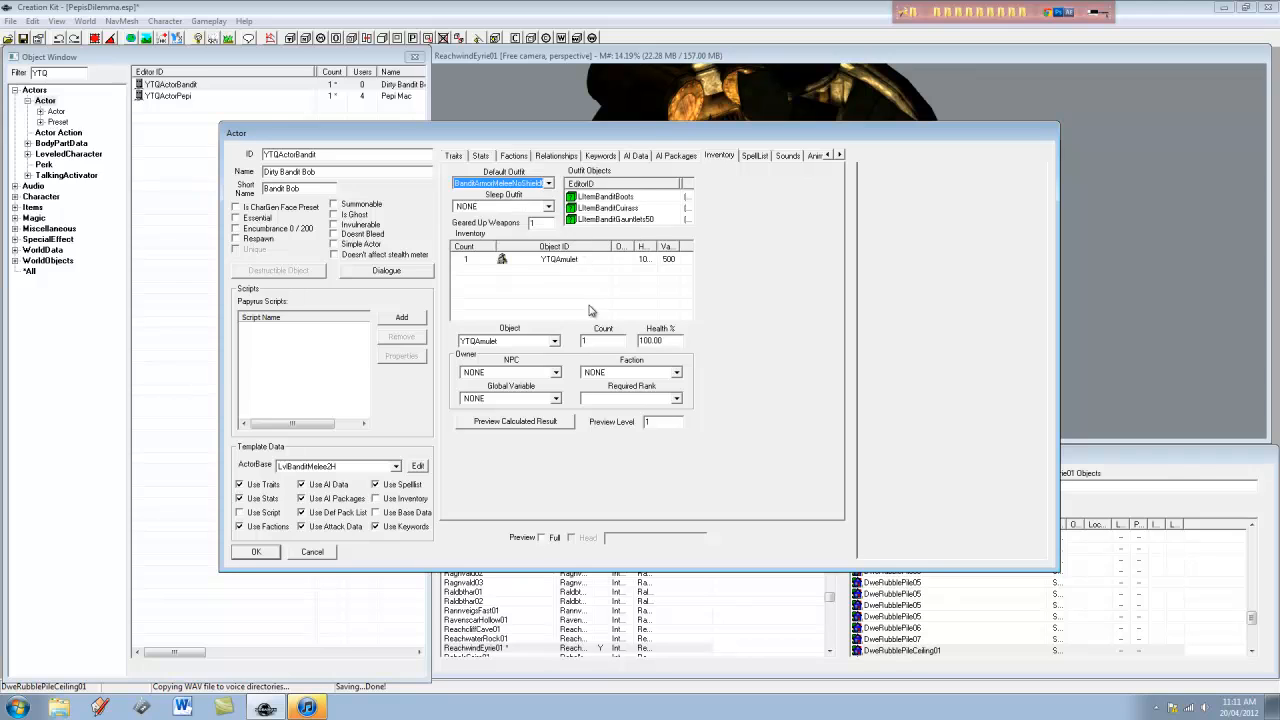
# Preview the bandit's full body, dismissing all animation warnings, and refresh the preview with the amulet selected
pyautogui.click(636, 212)
pyautogui.click(542, 538)
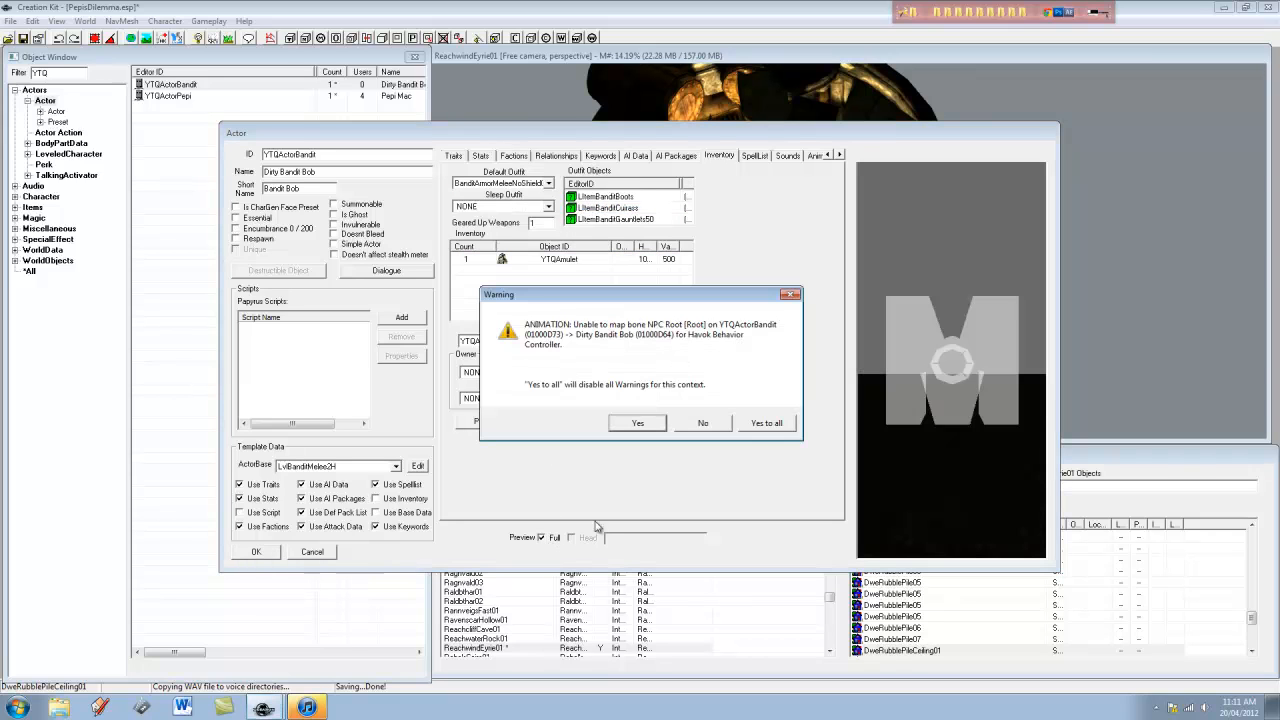
pyautogui.click(784, 424)
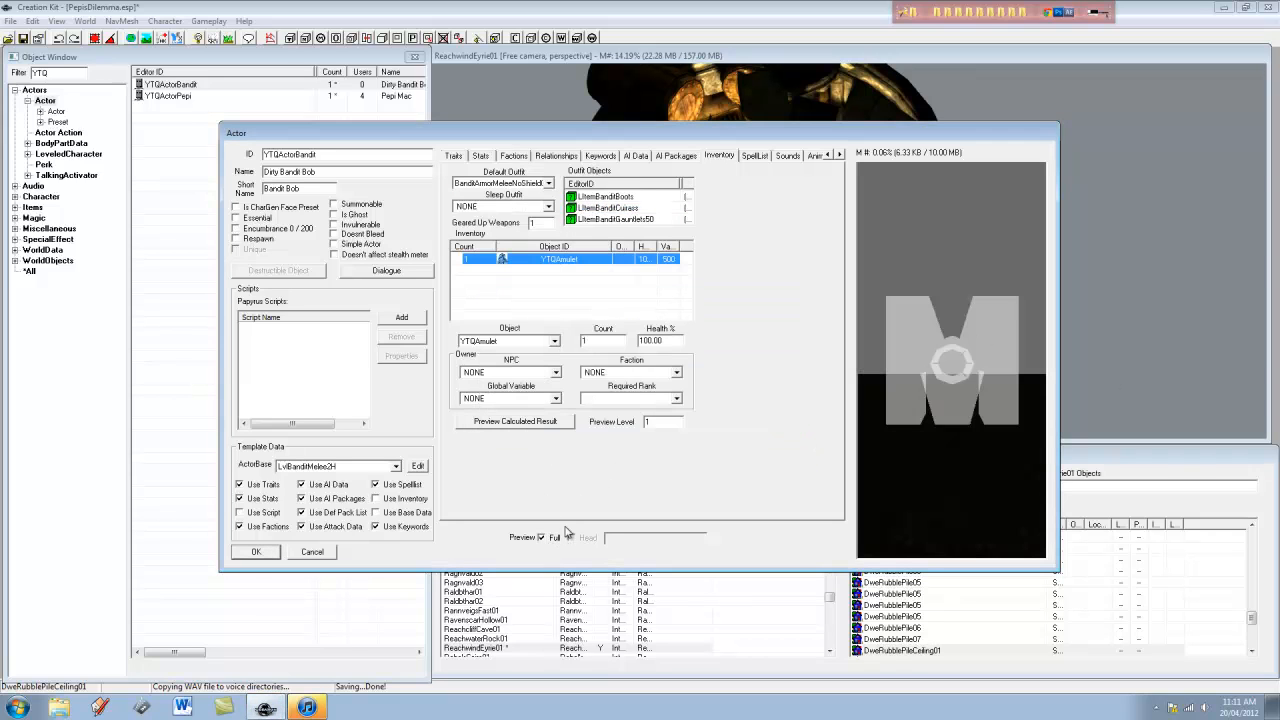
pyautogui.click(539, 538)
pyautogui.click(628, 262)
pyautogui.click(544, 536)
# Add a new entry to the bandit's inventory and choose Gold001 as its object
pyautogui.click(555, 291)
pyautogui.rightClick(556, 296)
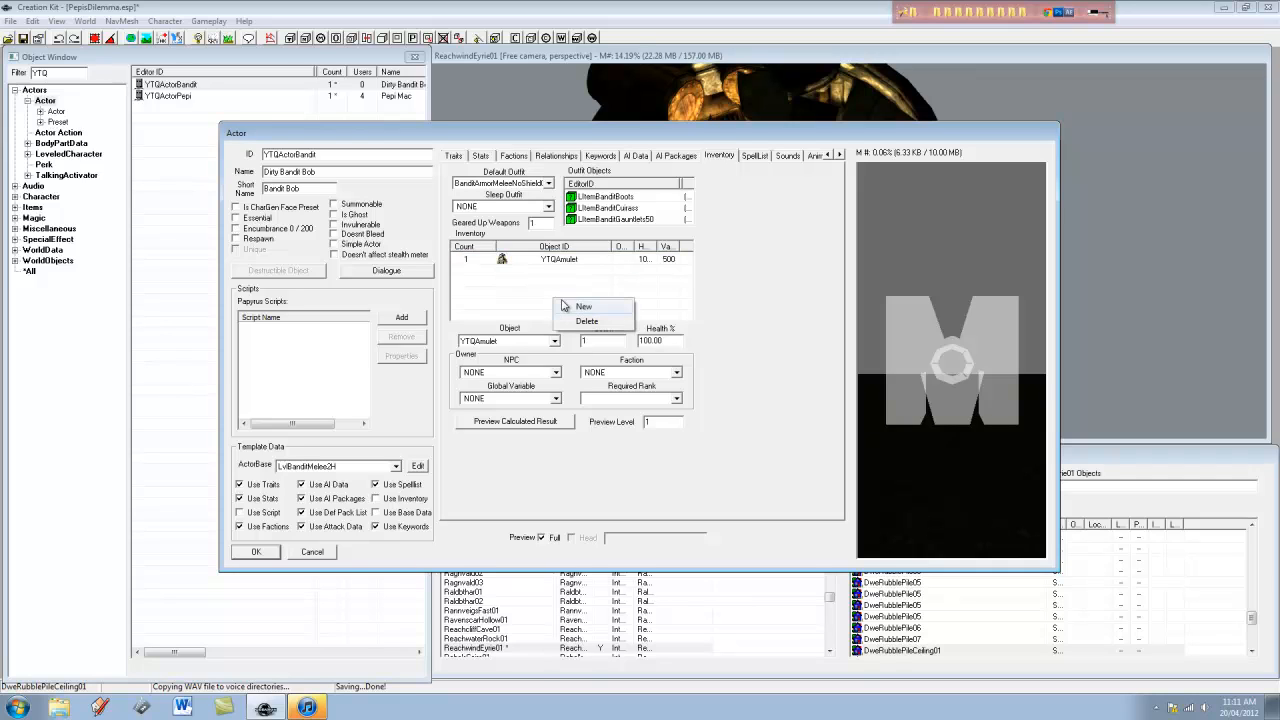
pyautogui.click(570, 306)
pyautogui.click(530, 342)
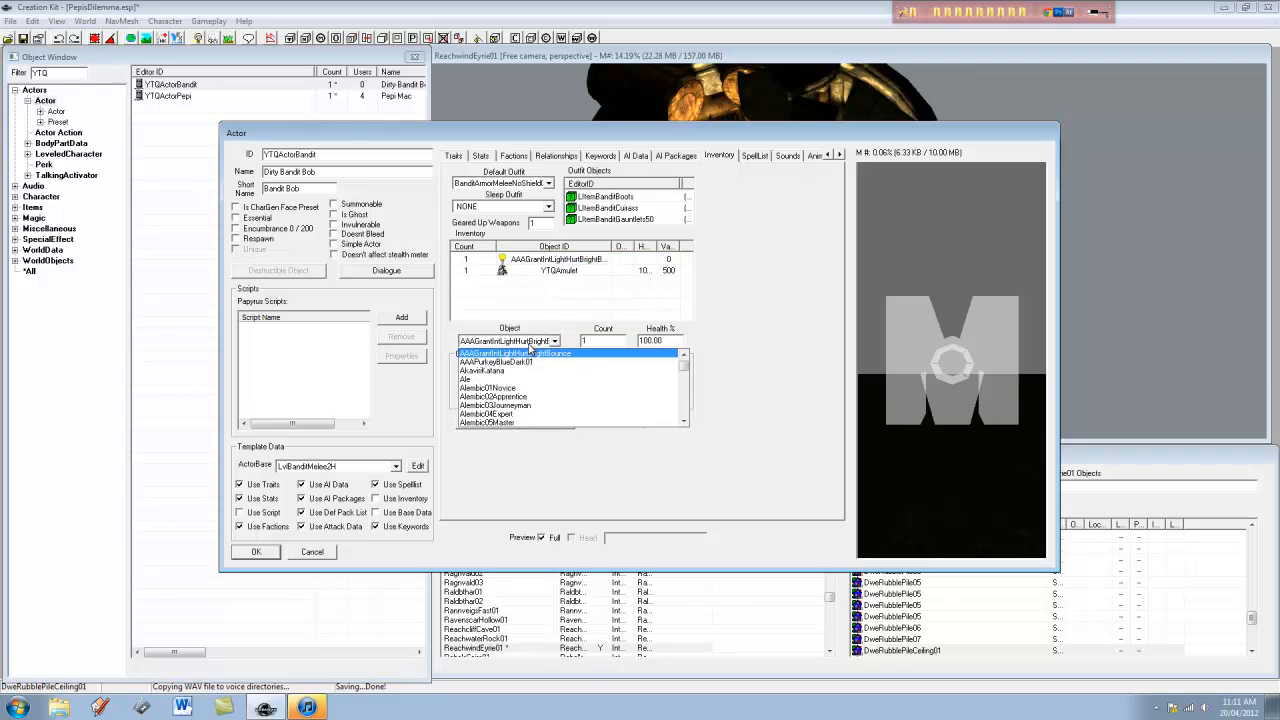
pyautogui.write('cou')
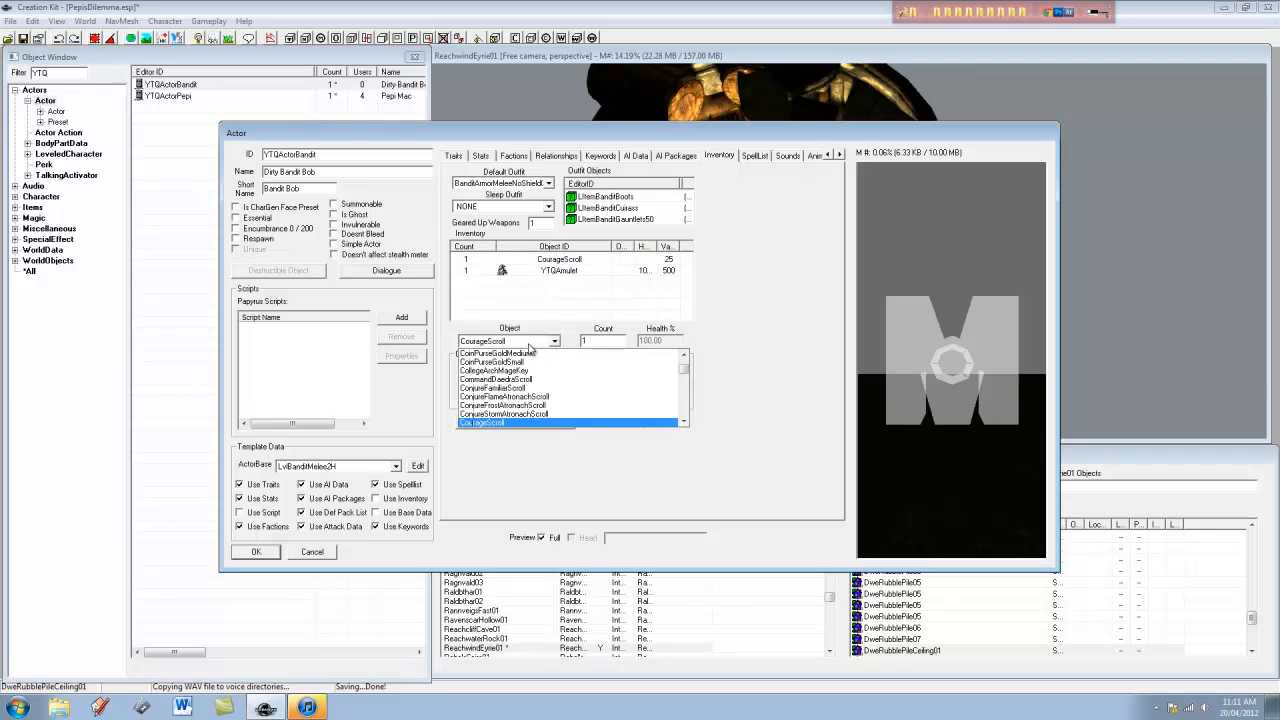
pyautogui.press('Up')
pyautogui.press('Up')
pyautogui.press('Up')
pyautogui.press('Up')
pyautogui.press('Up')
pyautogui.press('Up')
pyautogui.press('Up')
pyautogui.press('Up')
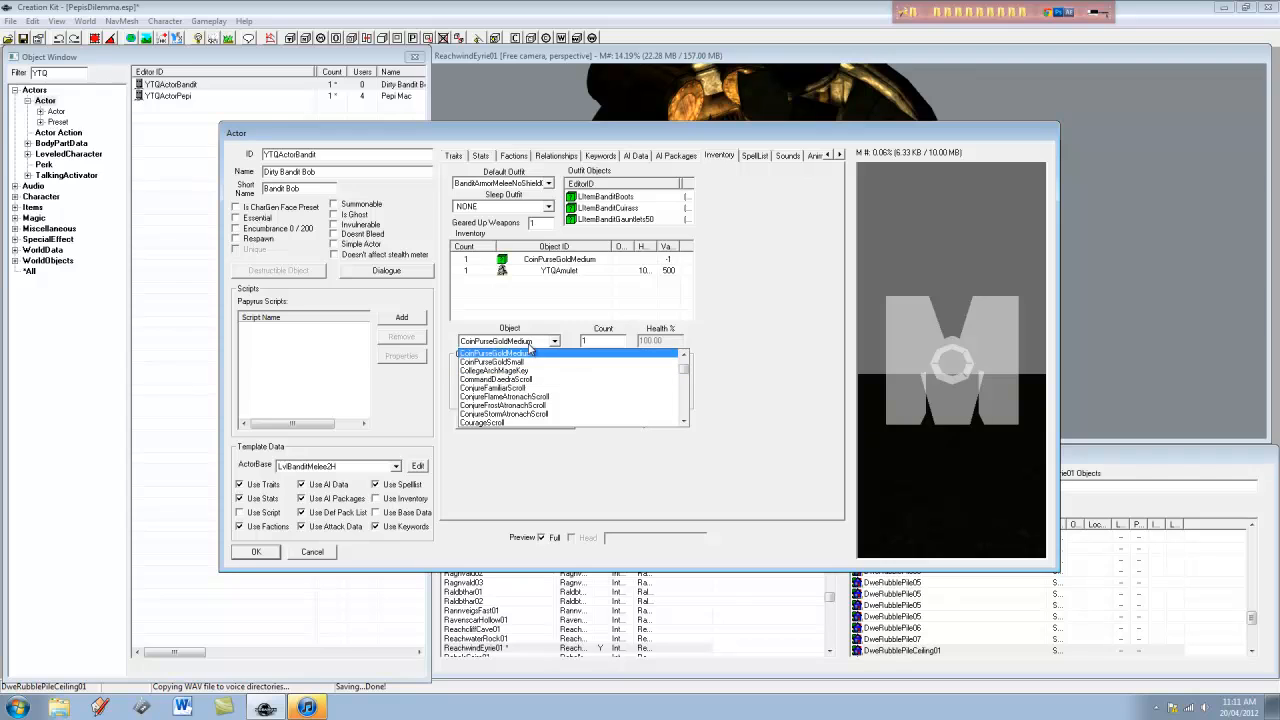
pyautogui.write('gold')
pyautogui.click(516, 350)
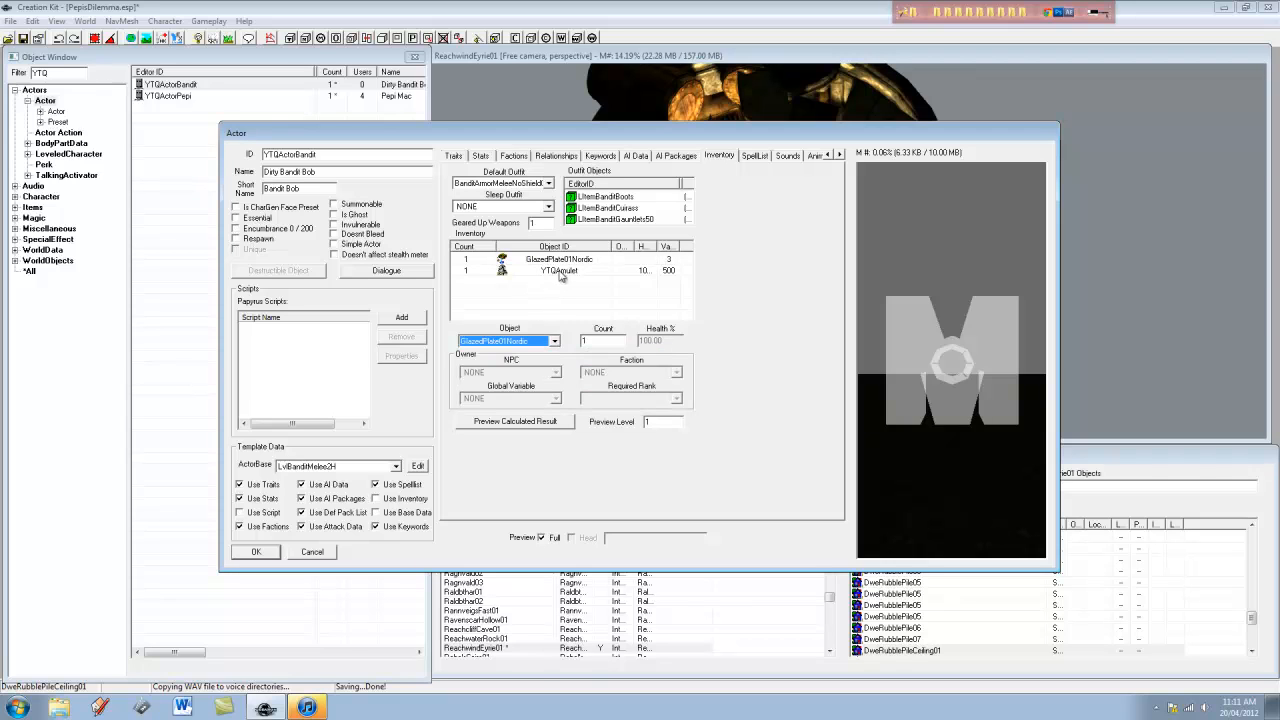
pyautogui.scroll(-4, 517, 345)
pyautogui.click(514, 345)
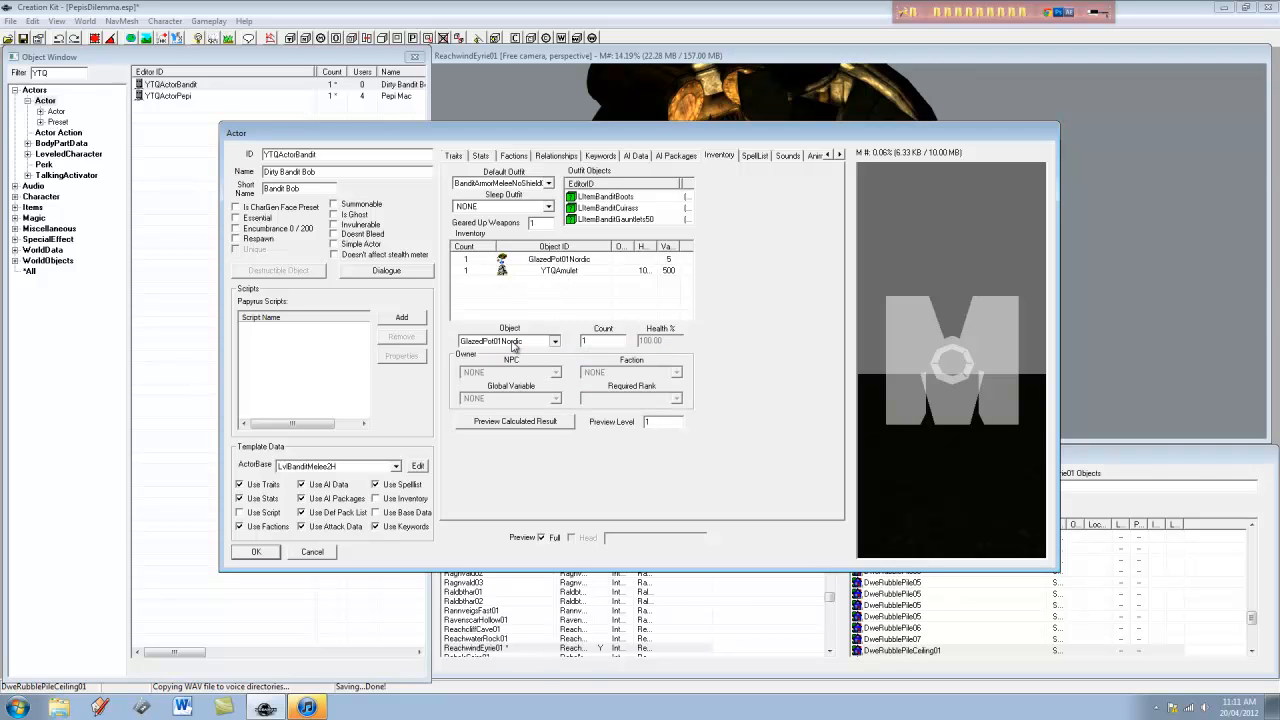
pyautogui.click(490, 405)
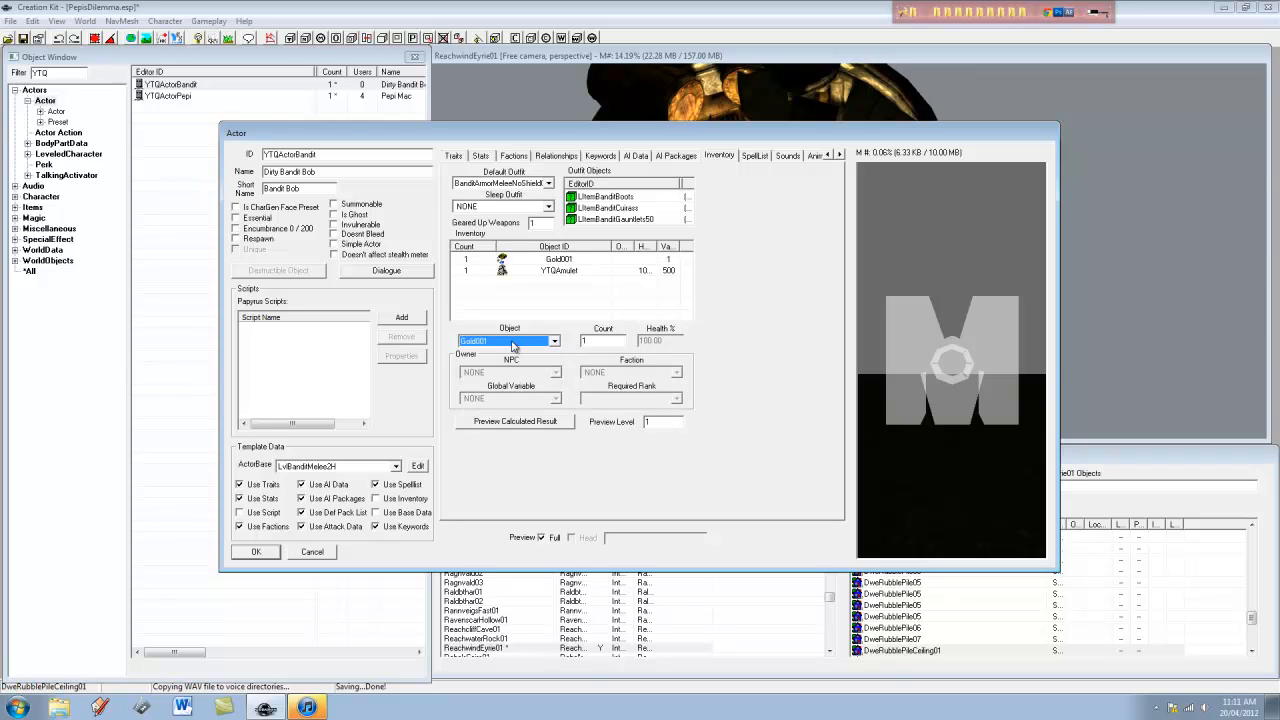
# Set the Gold001 count to 600 in the bandit's inventory and save the actor
pyautogui.click(564, 269)
pyautogui.click(573, 261)
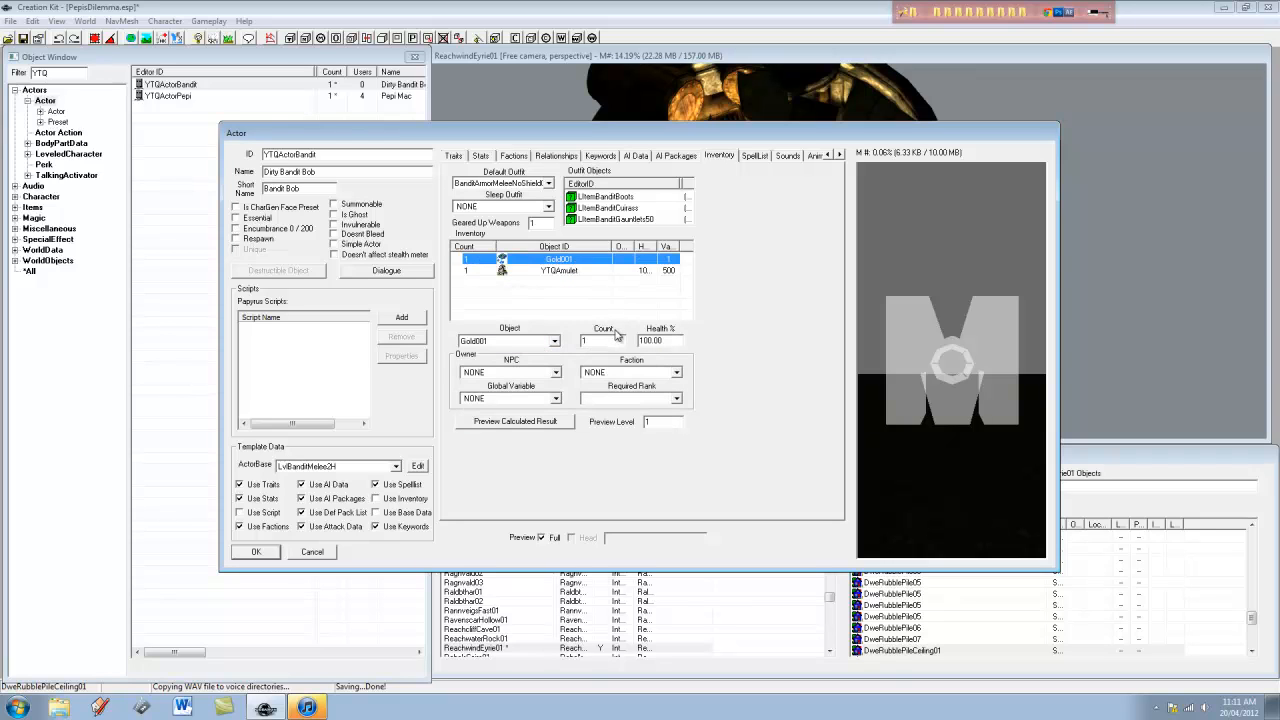
pyautogui.moveTo(617, 340); pyautogui.dragTo(457, 327)
pyautogui.write('600')
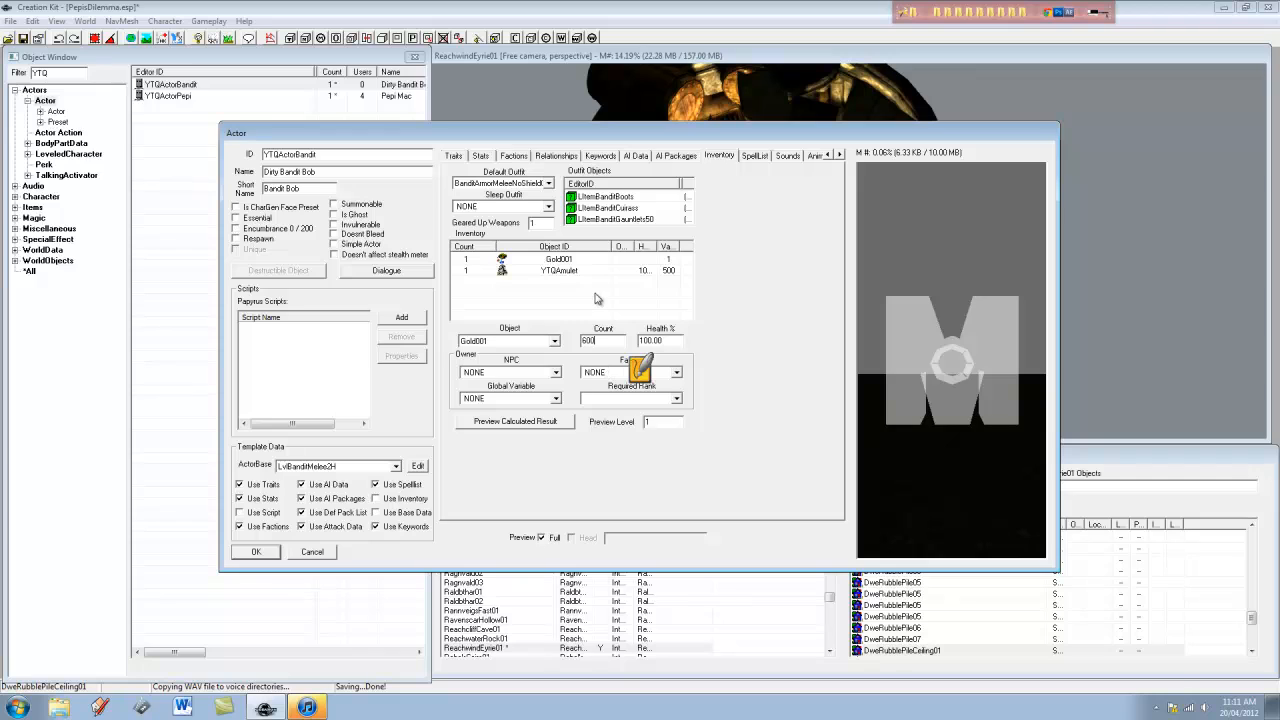
pyautogui.click(596, 300)
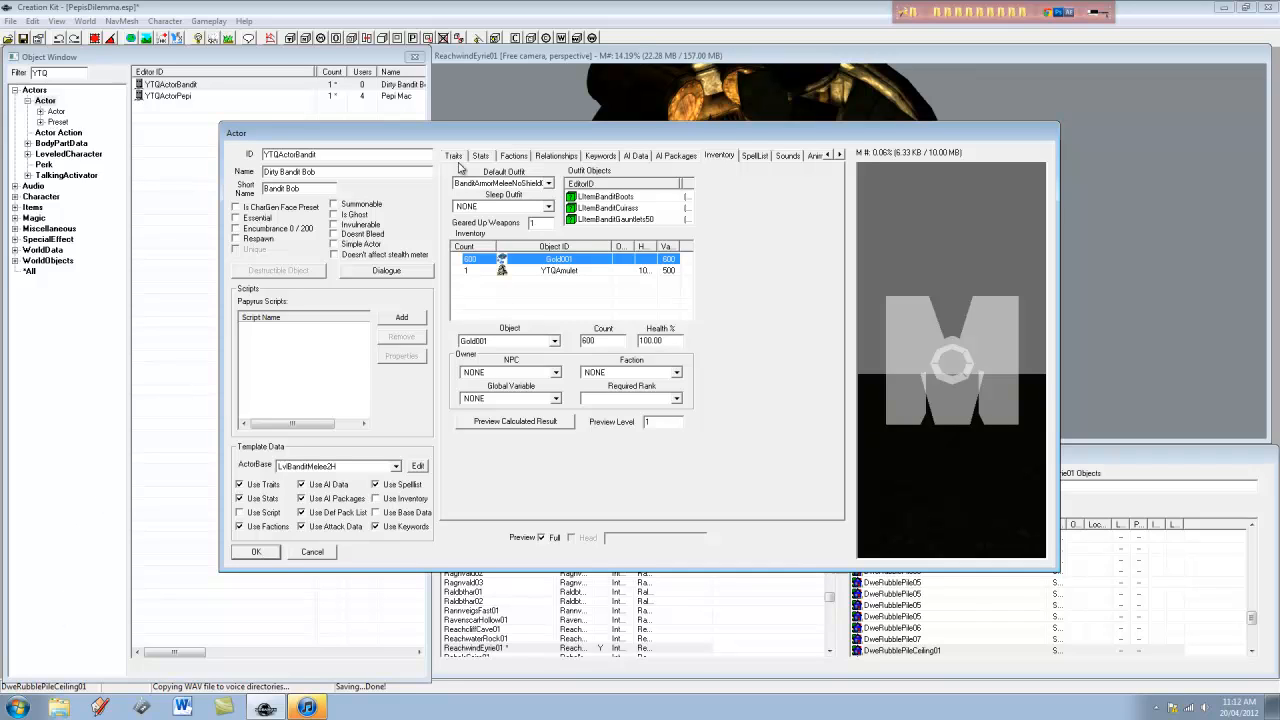
pyautogui.click(455, 157)
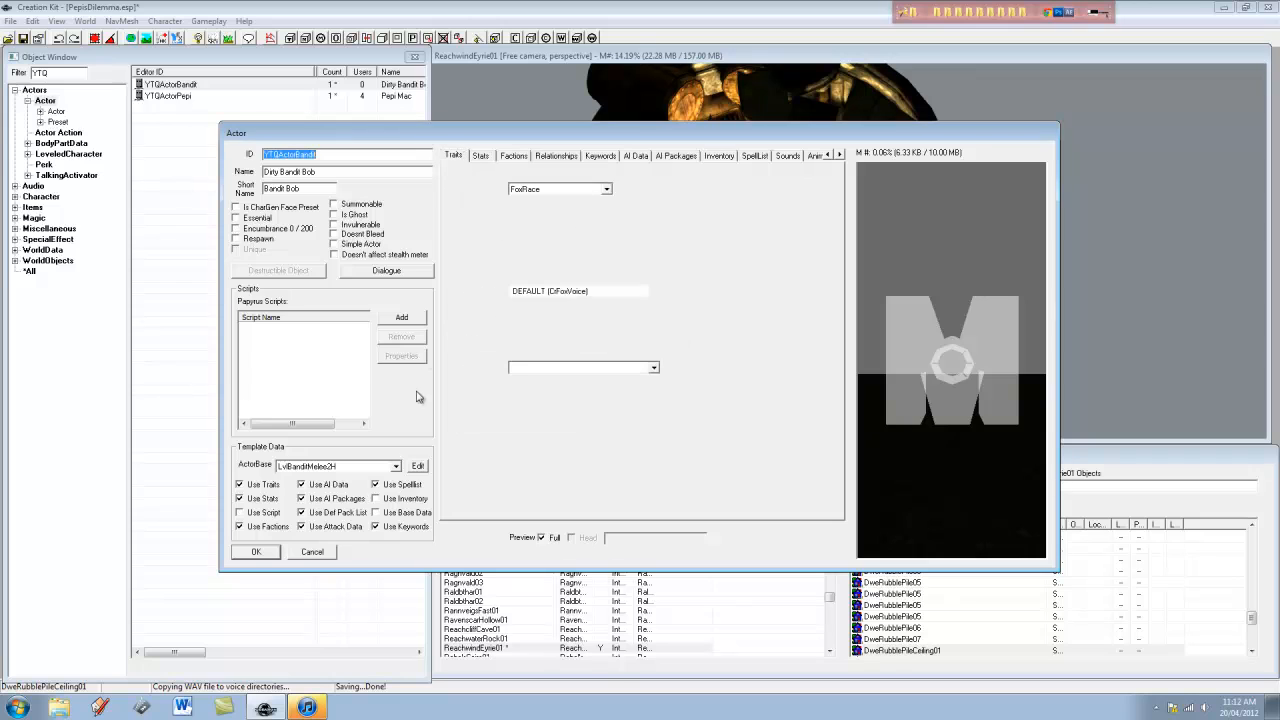
pyautogui.click(256, 552)
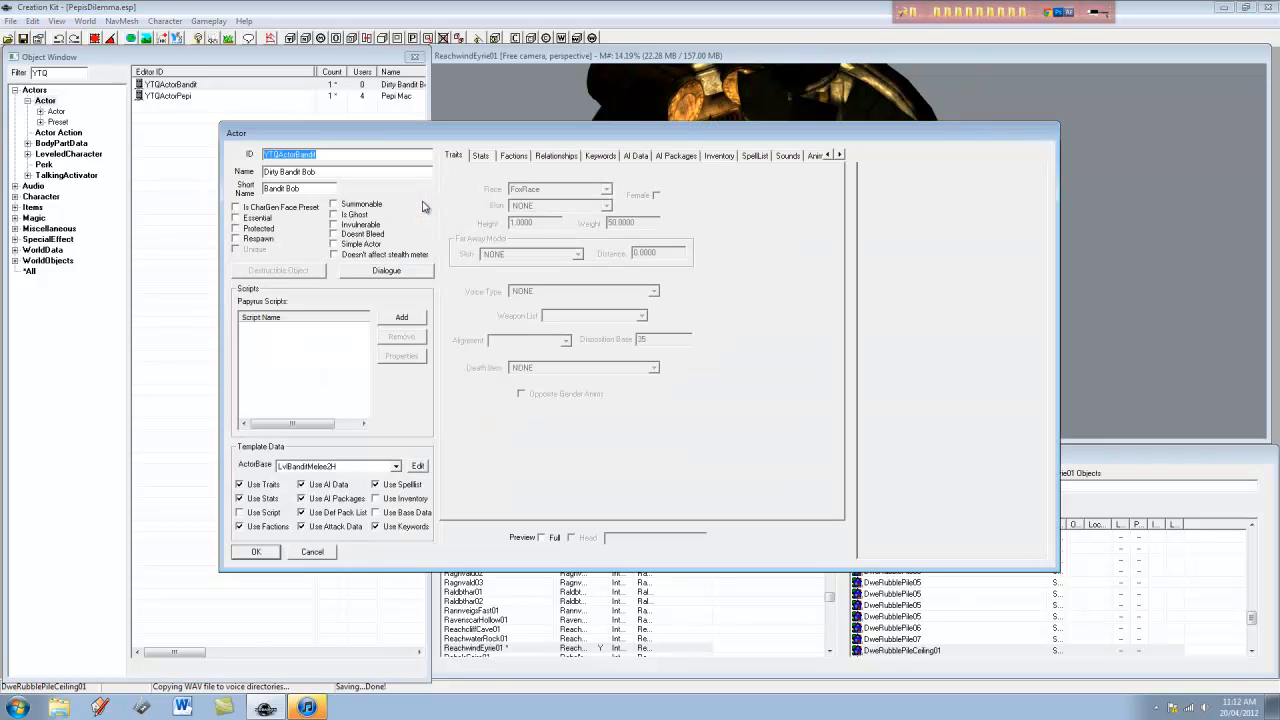
# Attach a new script named YTQBanditScript, extending ObjectReference, to YTQActorBandit
pyautogui.click(297, 364)
pyautogui.click(401, 320)
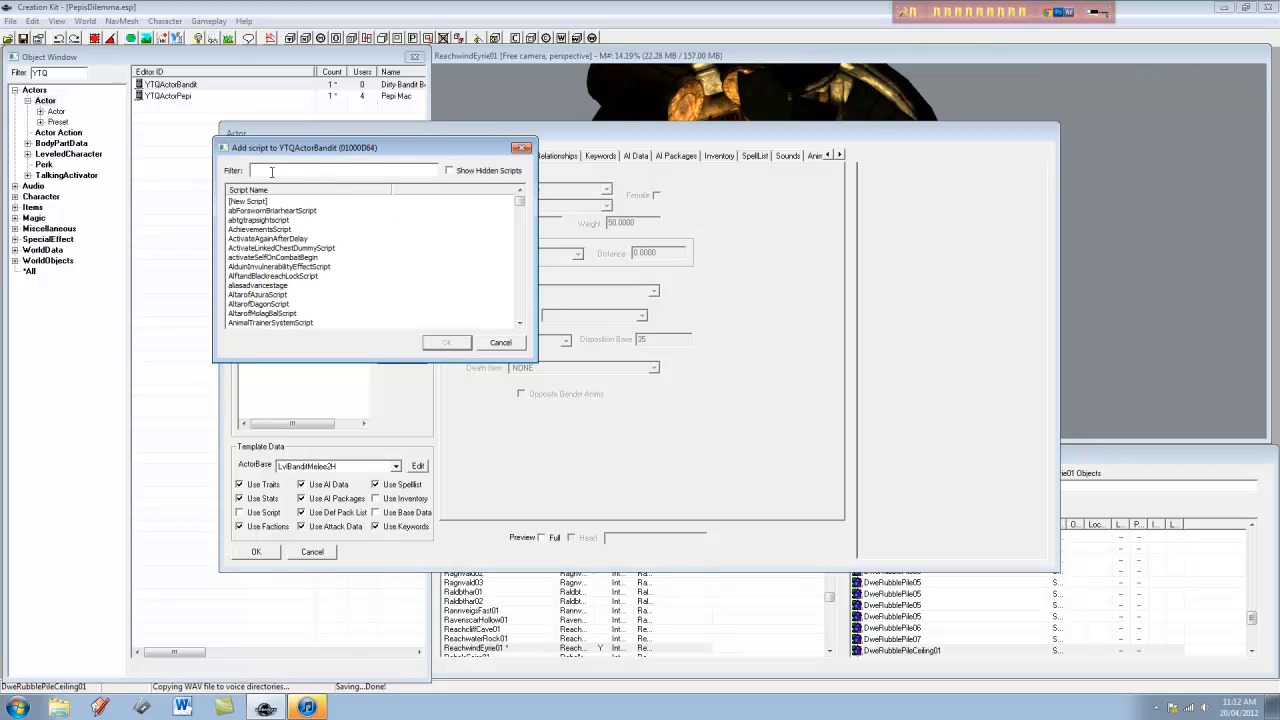
pyautogui.click(260, 203)
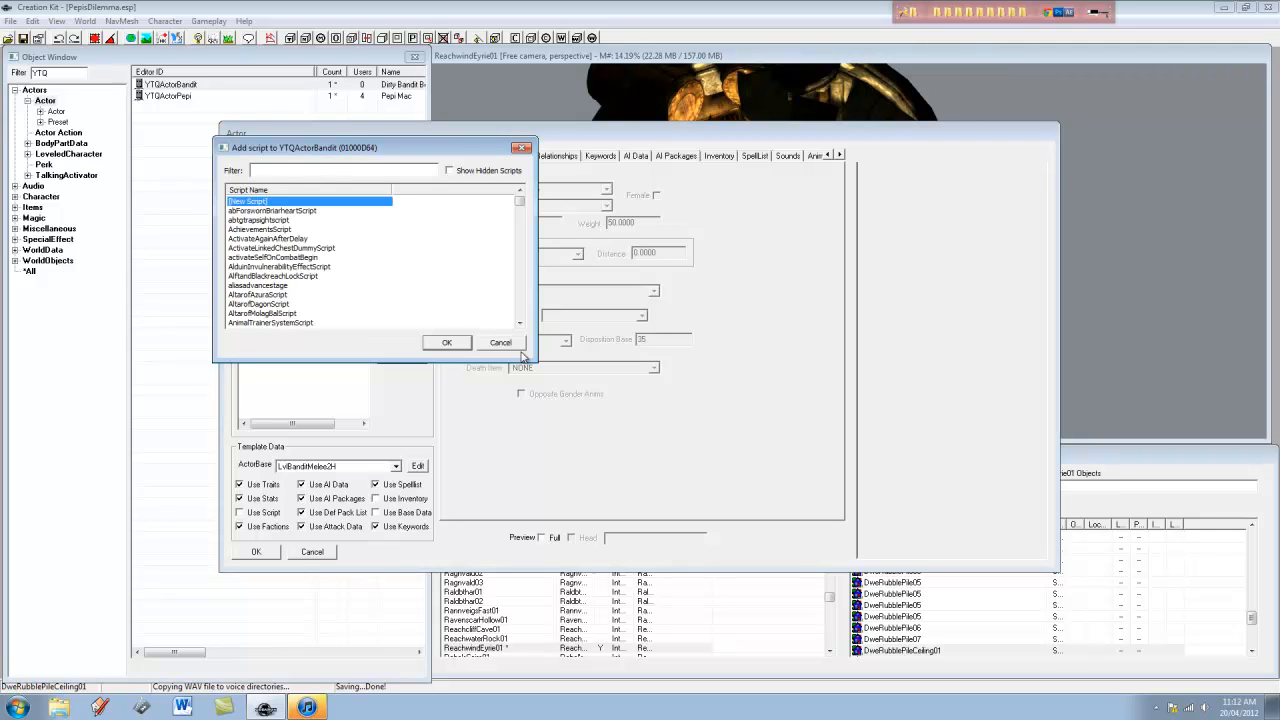
pyautogui.click(458, 344)
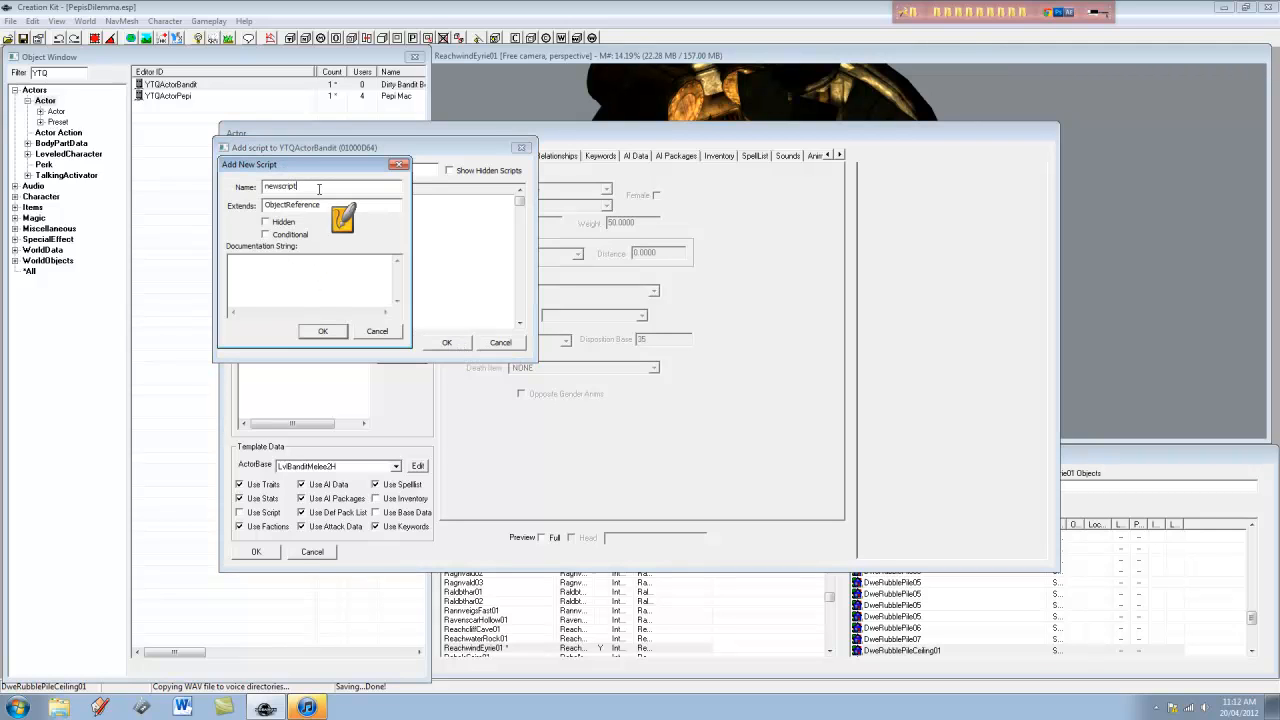
pyautogui.write('YTQ')
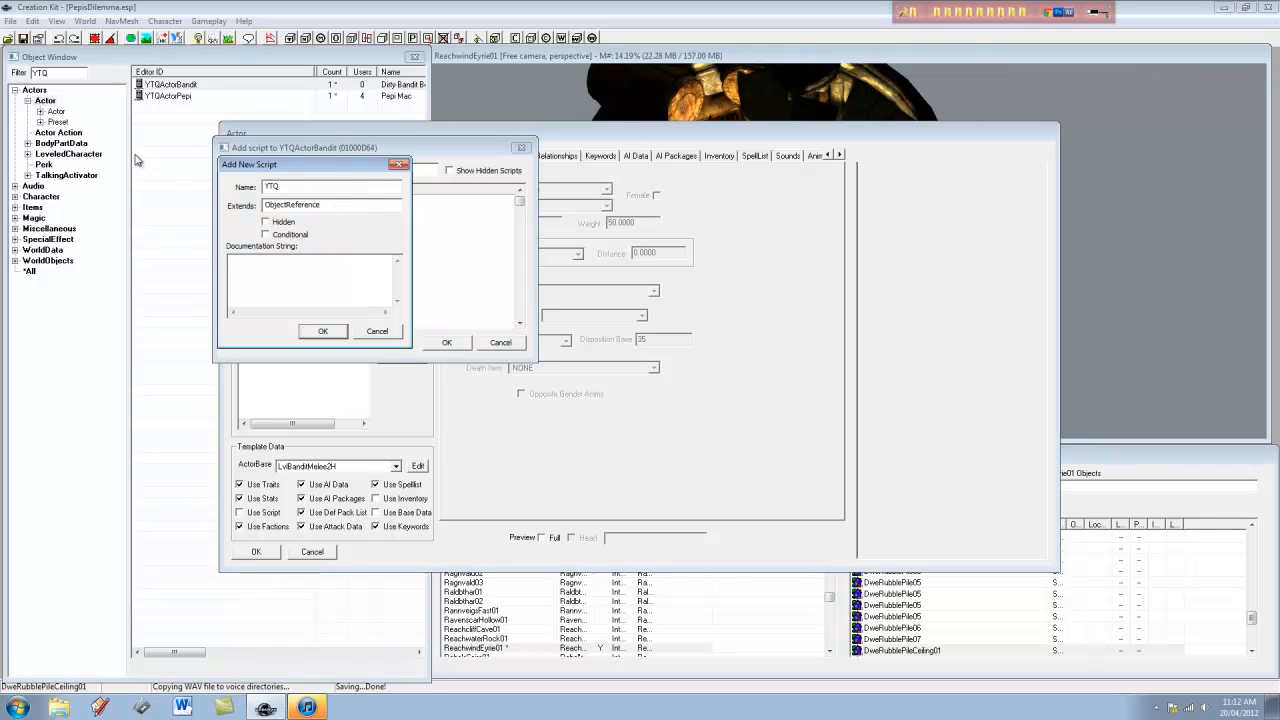
pyautogui.write('BanditScript')
pyautogui.click(321, 331)
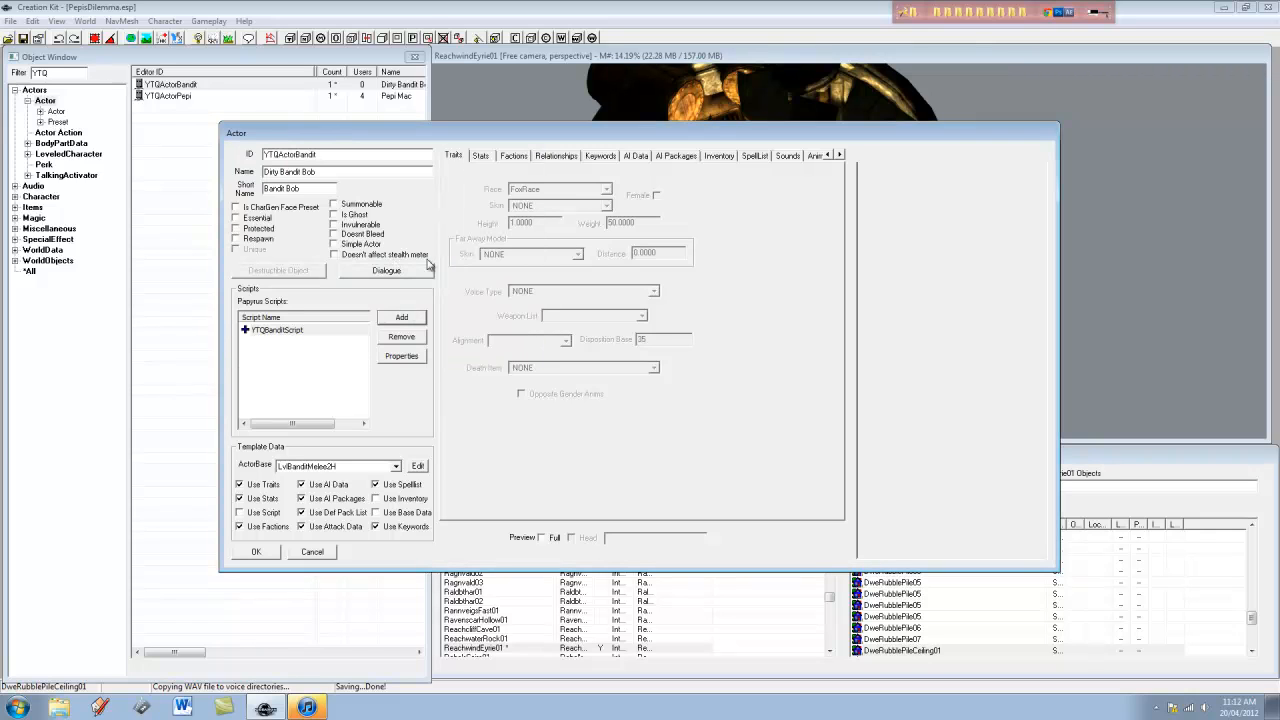
# Add a property of type Quest named TutorialQuest to YTQBanditScript
pyautogui.click(300, 330)
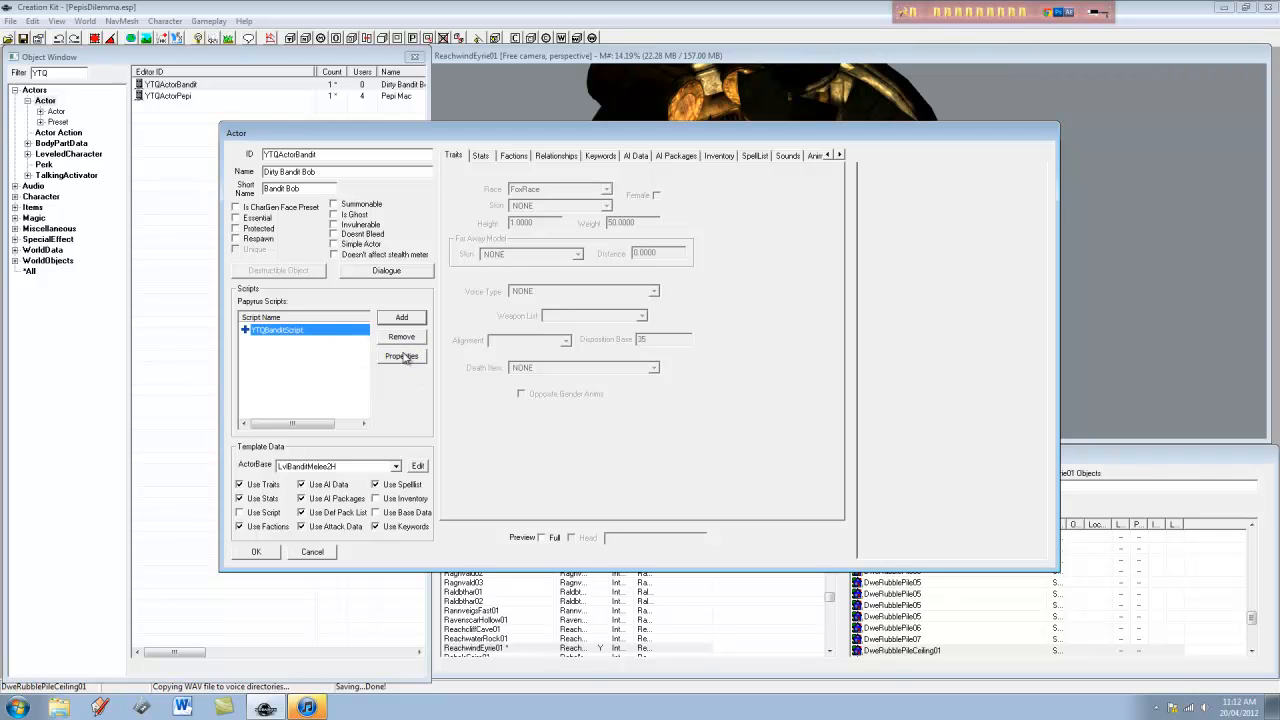
pyautogui.click(404, 356)
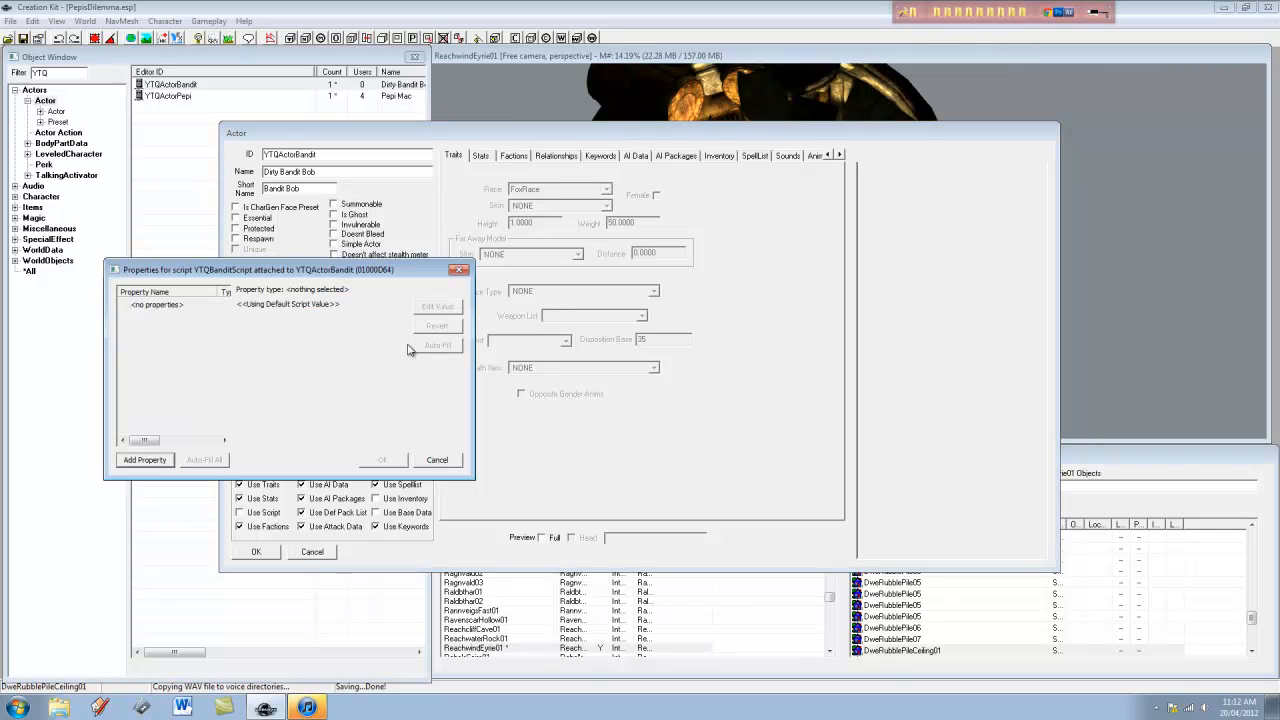
pyautogui.click(155, 460)
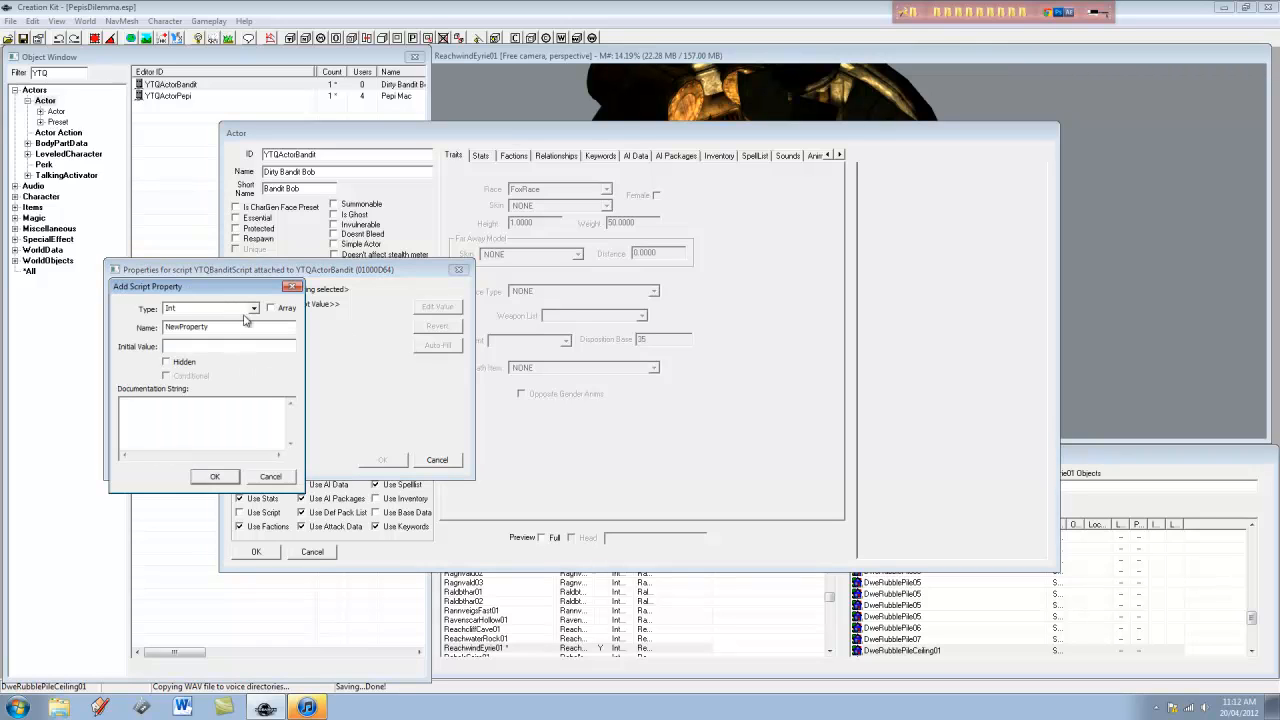
pyautogui.click(254, 308)
pyautogui.write('oue')
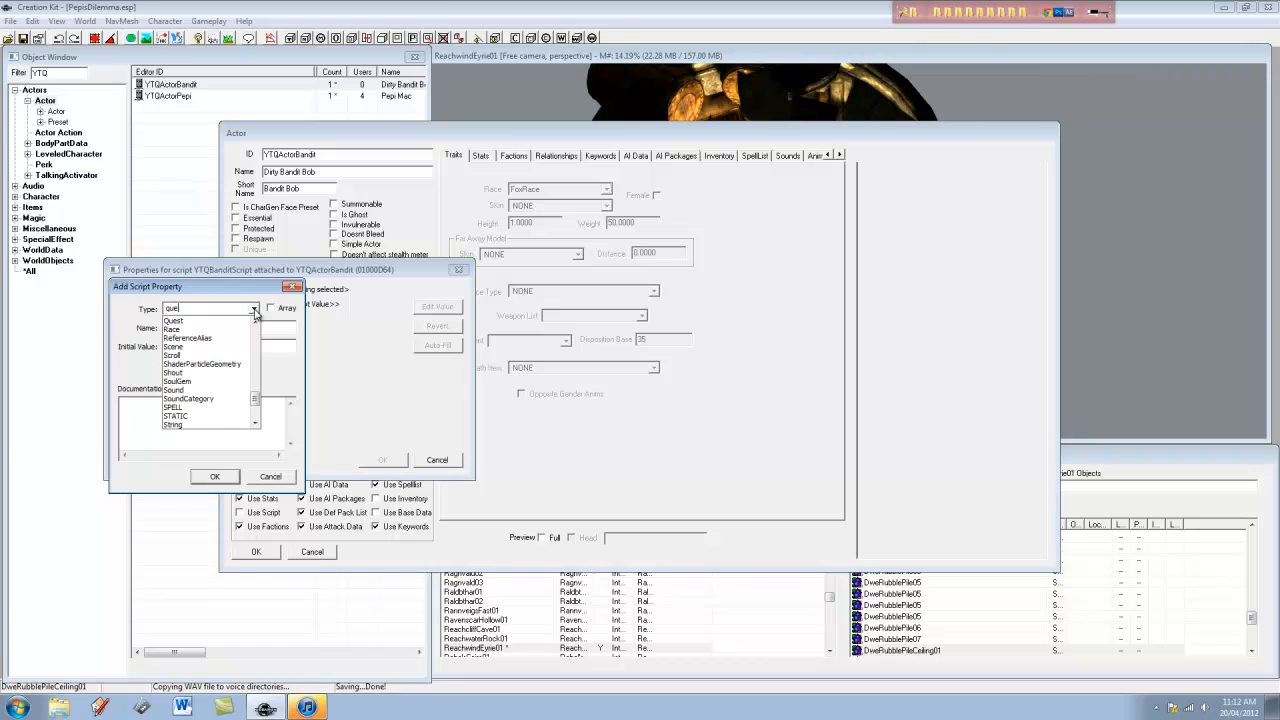
pyautogui.write('st')
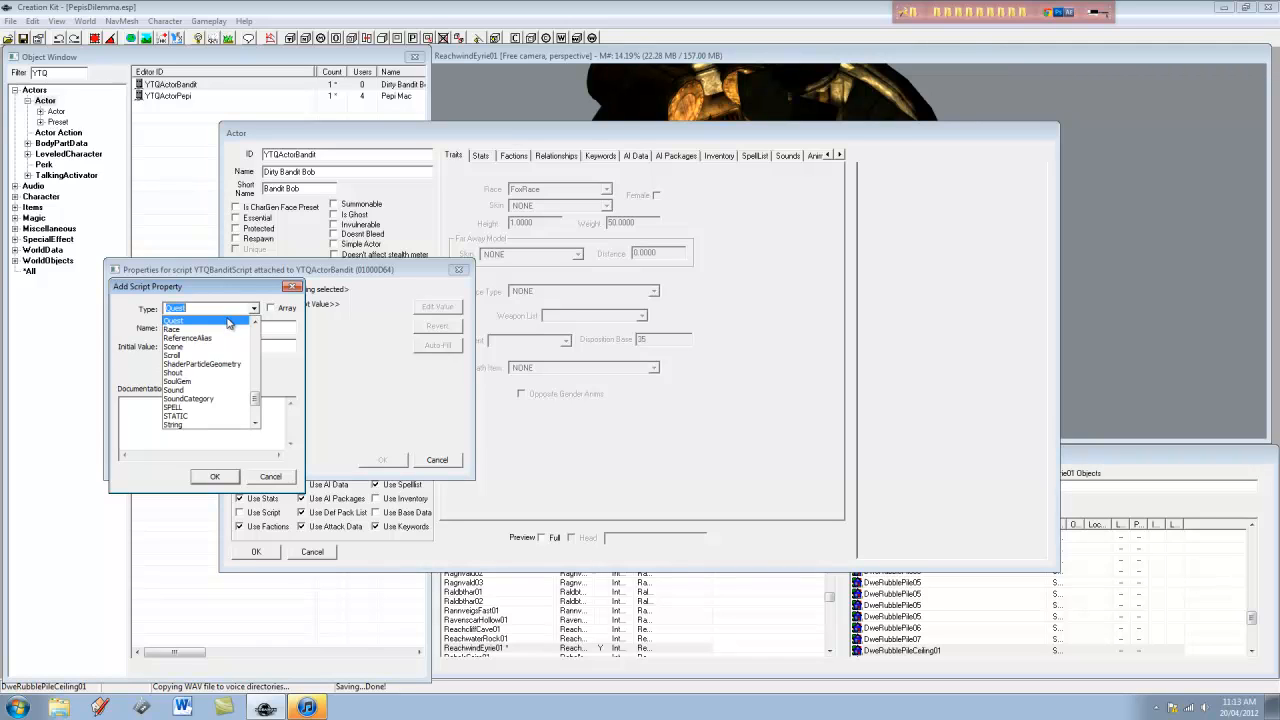
pyautogui.click(232, 320)
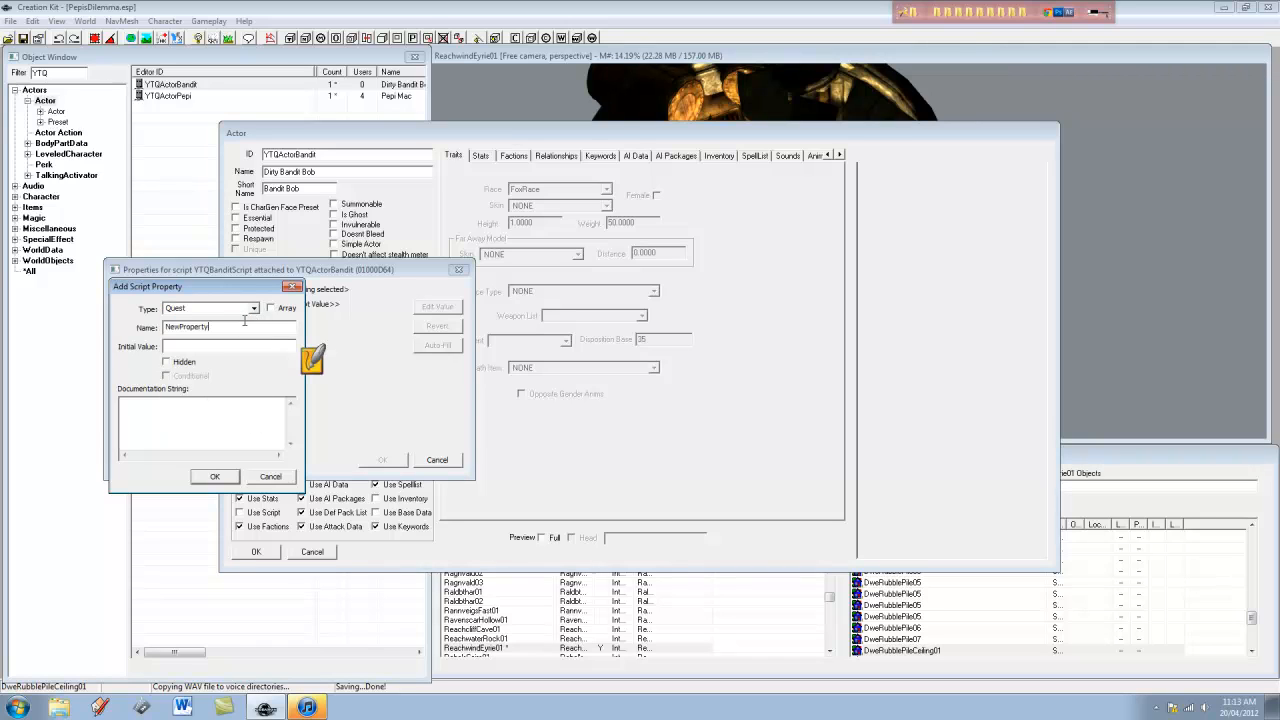
pyautogui.moveTo(288, 330); pyautogui.dragTo(162, 328)
pyautogui.write('Tuto')
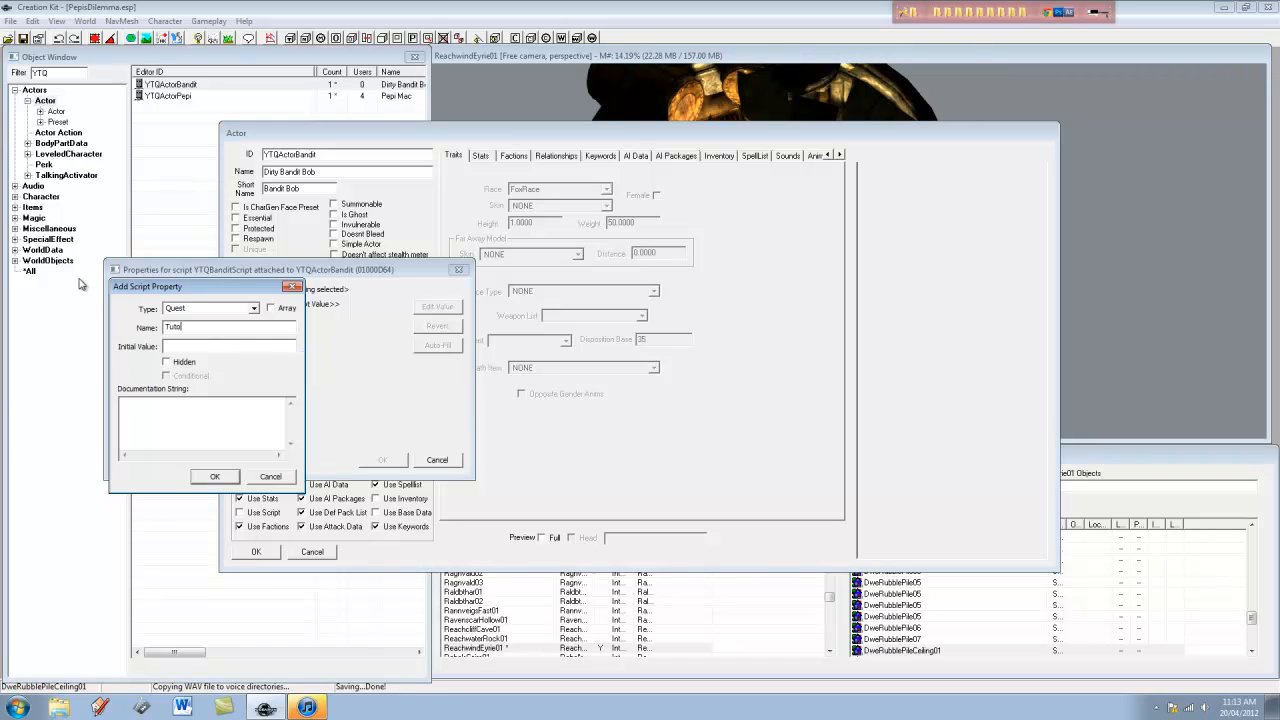
pyautogui.write('rialQuest')
pyautogui.click(214, 477)
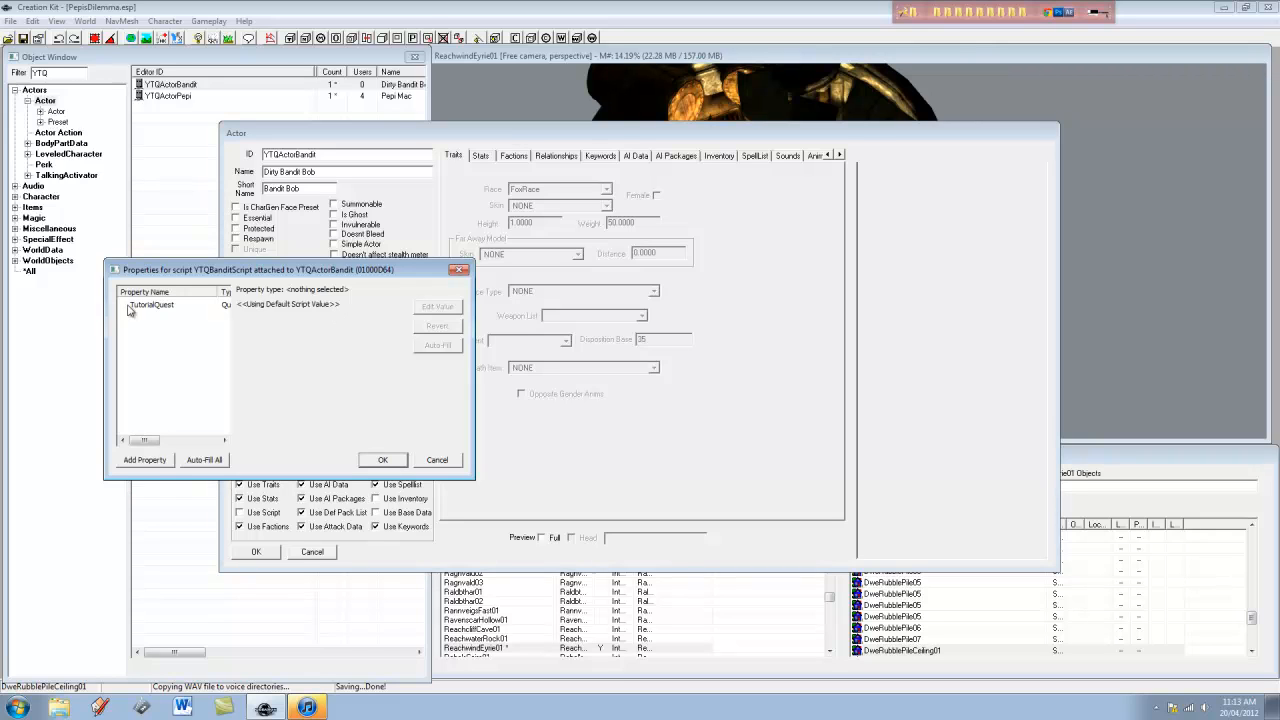
# Assign quest YTQ01 as the value of the TutorialQuest property and confirm the script properties
pyautogui.click(155, 306)
pyautogui.click(437, 306)
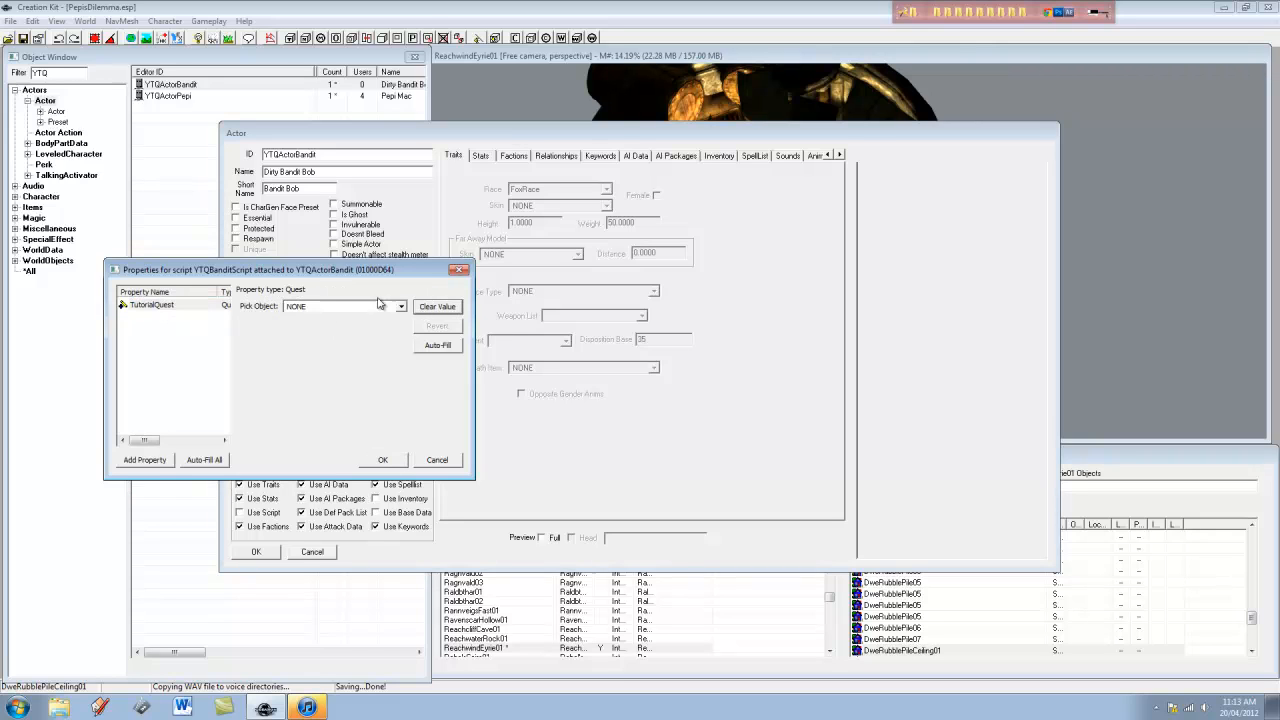
pyautogui.click(372, 307)
pyautogui.press('y')
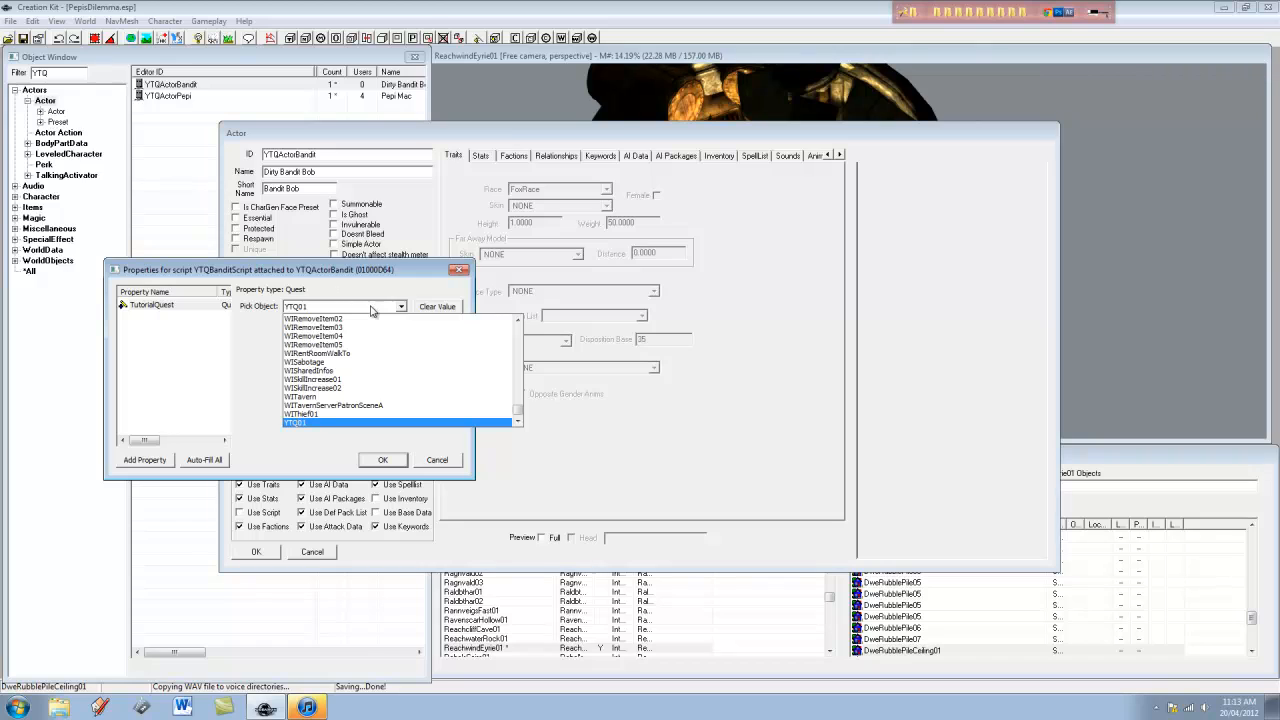
pyautogui.press('Return')
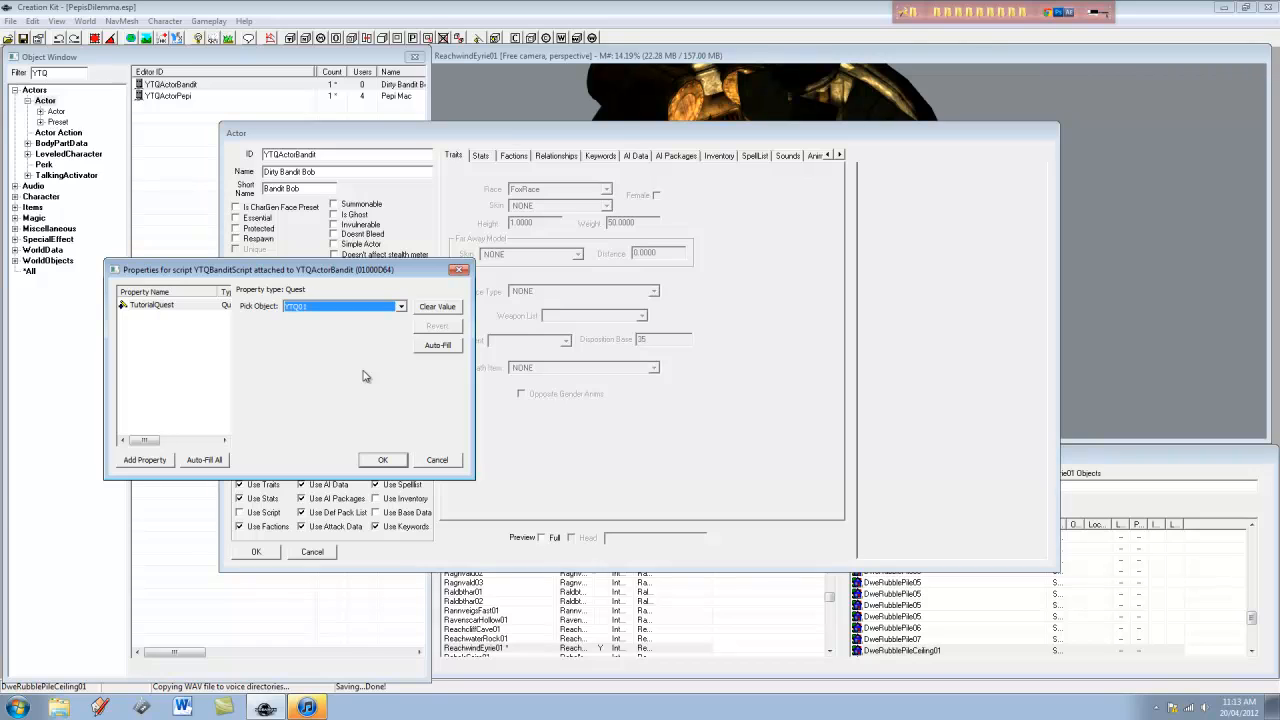
pyautogui.click(383, 460)
# Open the source of YTQBanditScript and insert the line "Event OnDeath (Actor killer)" above the quest property
pyautogui.rightClick(312, 330)
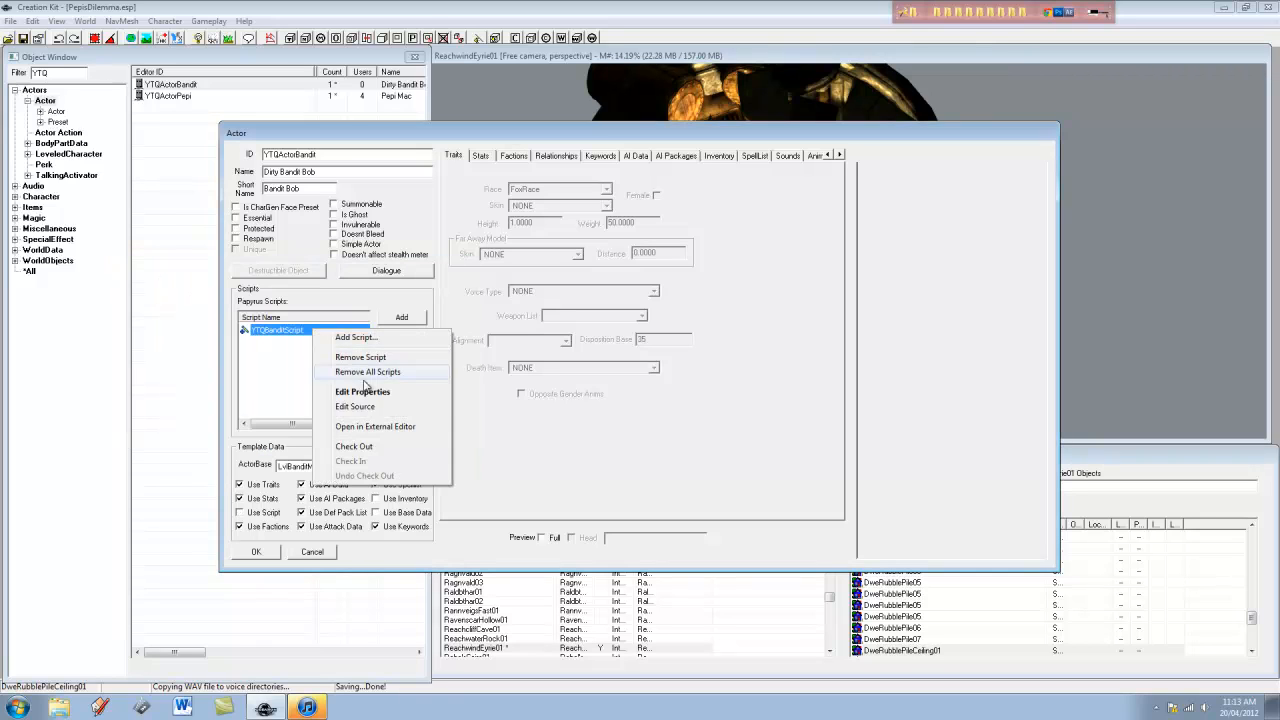
pyautogui.click(372, 405)
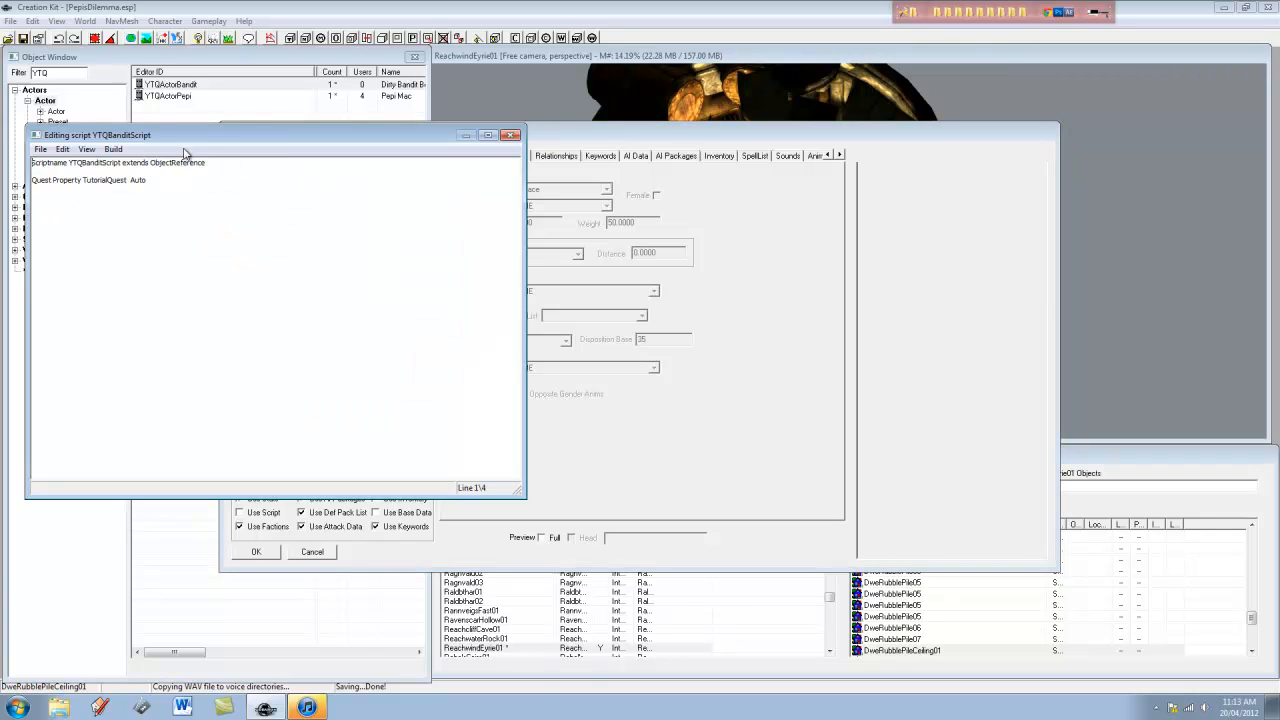
pyautogui.click(185, 177)
pyautogui.press('Return')
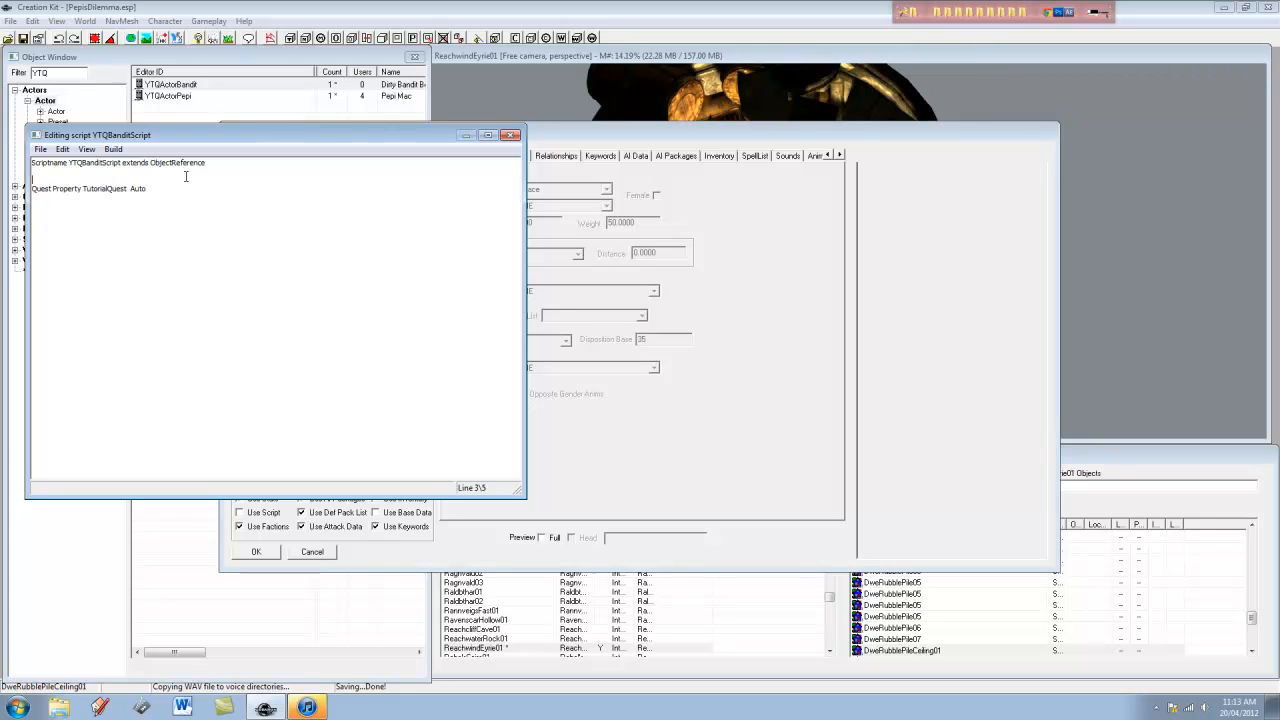
pyautogui.write('Event OnDeath (Actor killer)')
pyautogui.press('Return')
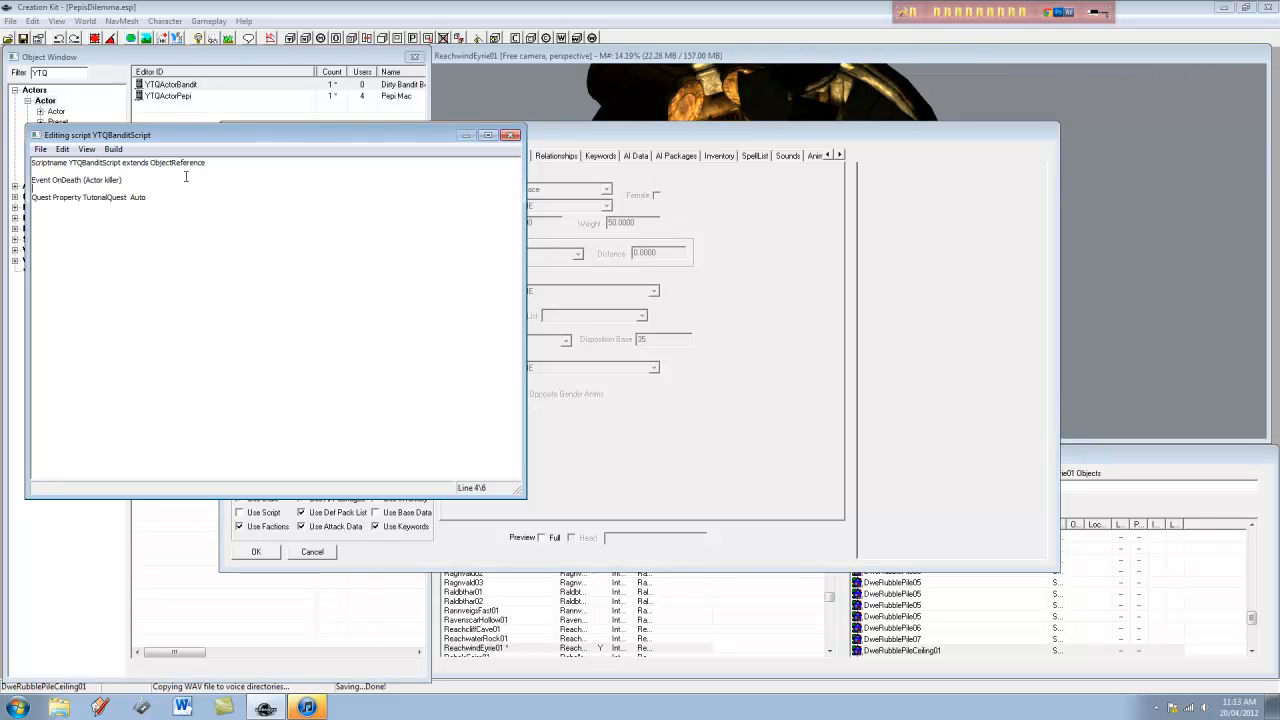
# Add the line TutorialQuest.SetObjectiveDisplayed(20) inside the OnDeath event, correcting the misspelled quest property name
pyautogui.press('Tab')
pyautogui.write('TutorialQuestion.SetObjectiveDisplayed(20)')
pyautogui.press('Return')
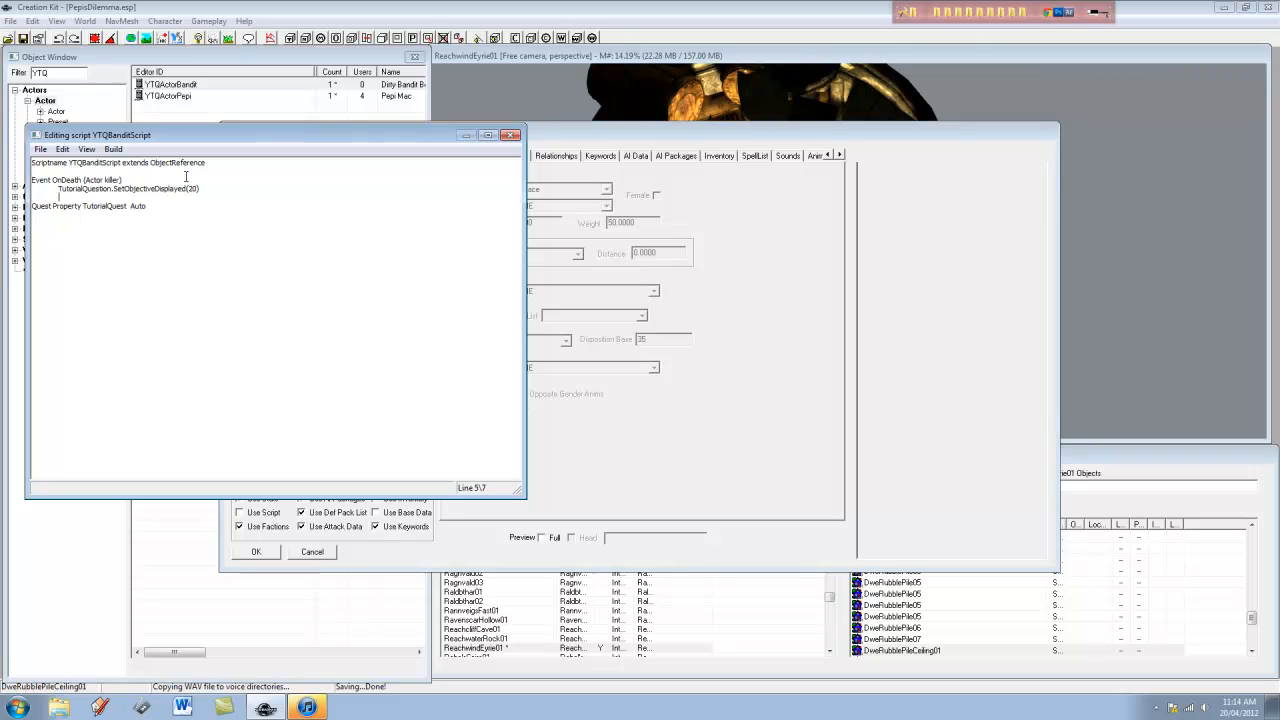
pyautogui.write('TutorialQ')
pyautogui.click(103, 188)
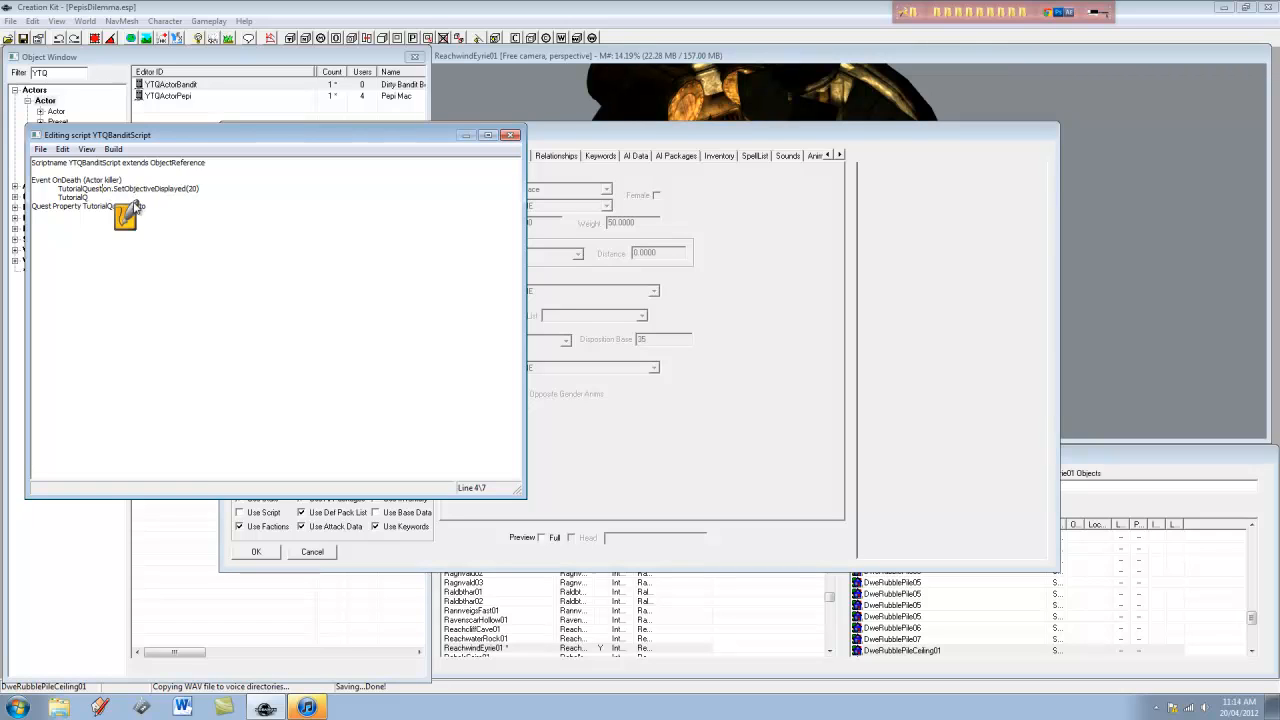
pyautogui.press('Delete')
pyautogui.press('Delete')
pyautogui.press('Delete')
pyautogui.press('Down')
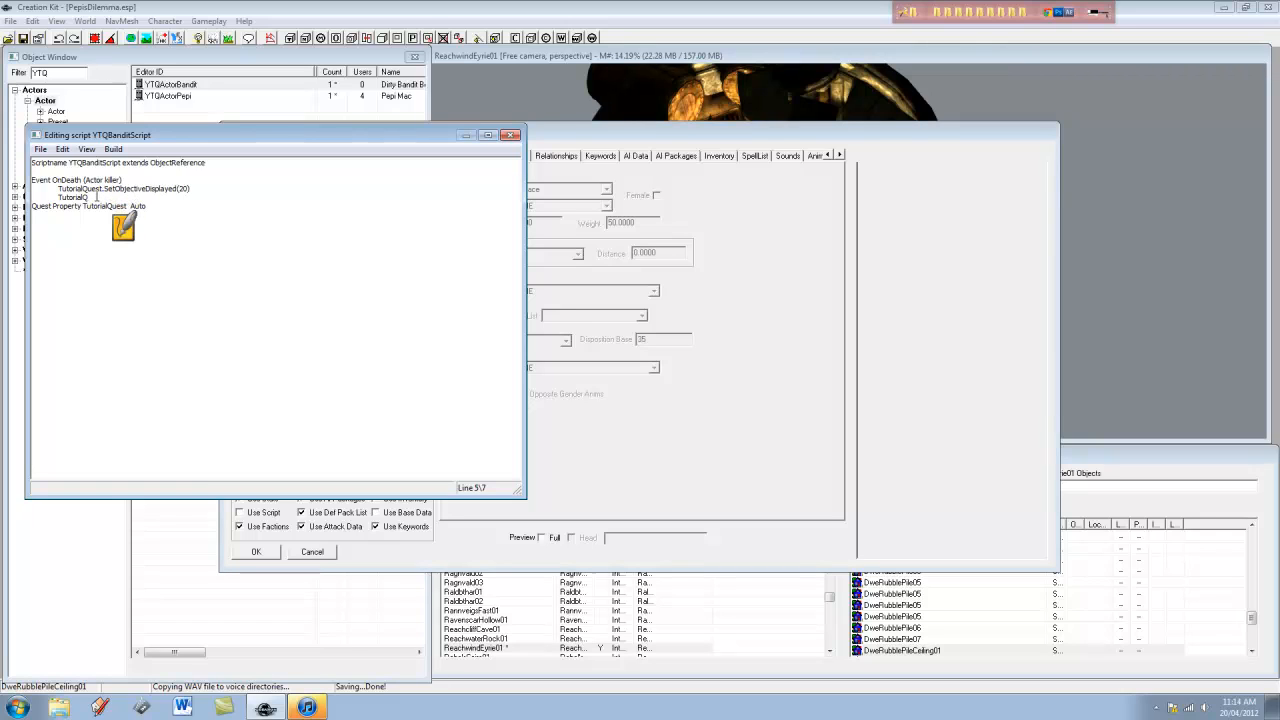
# Complete the second event line as TutorialQuest.SetStage(20) and close the event with EndEvent
pyautogui.write('uest.SetStage(20')
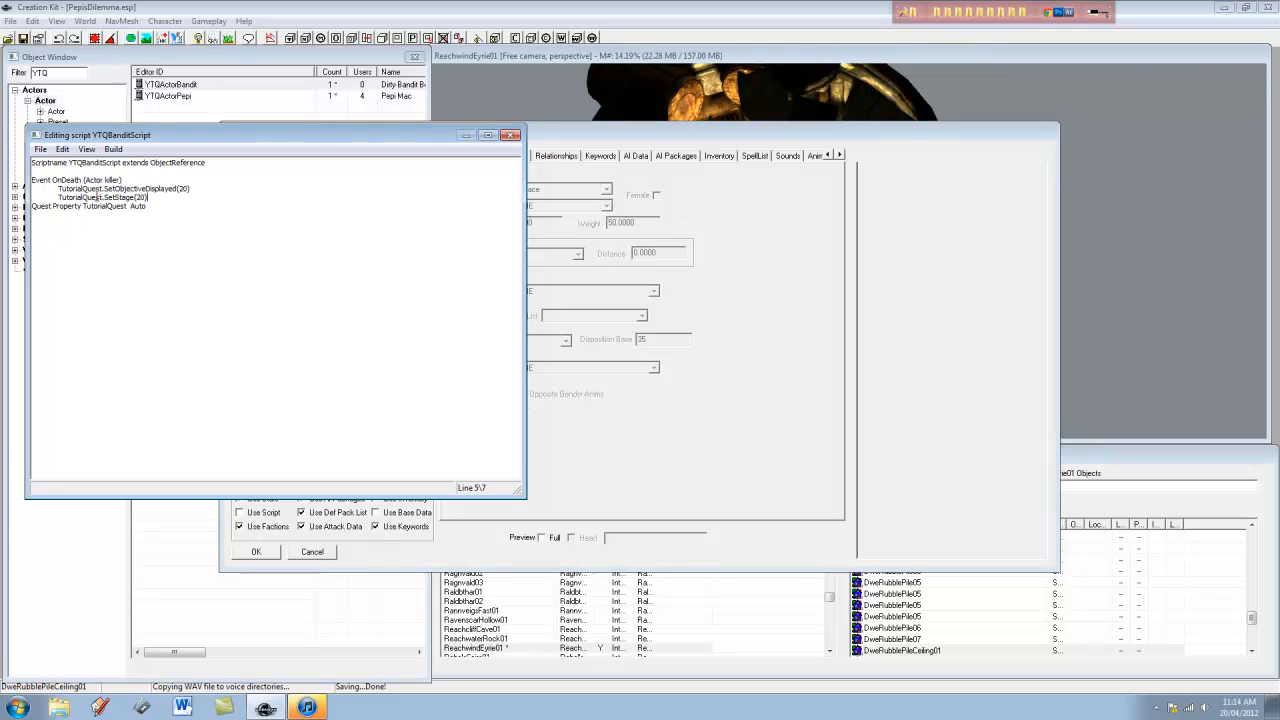
pyautogui.press('Return')
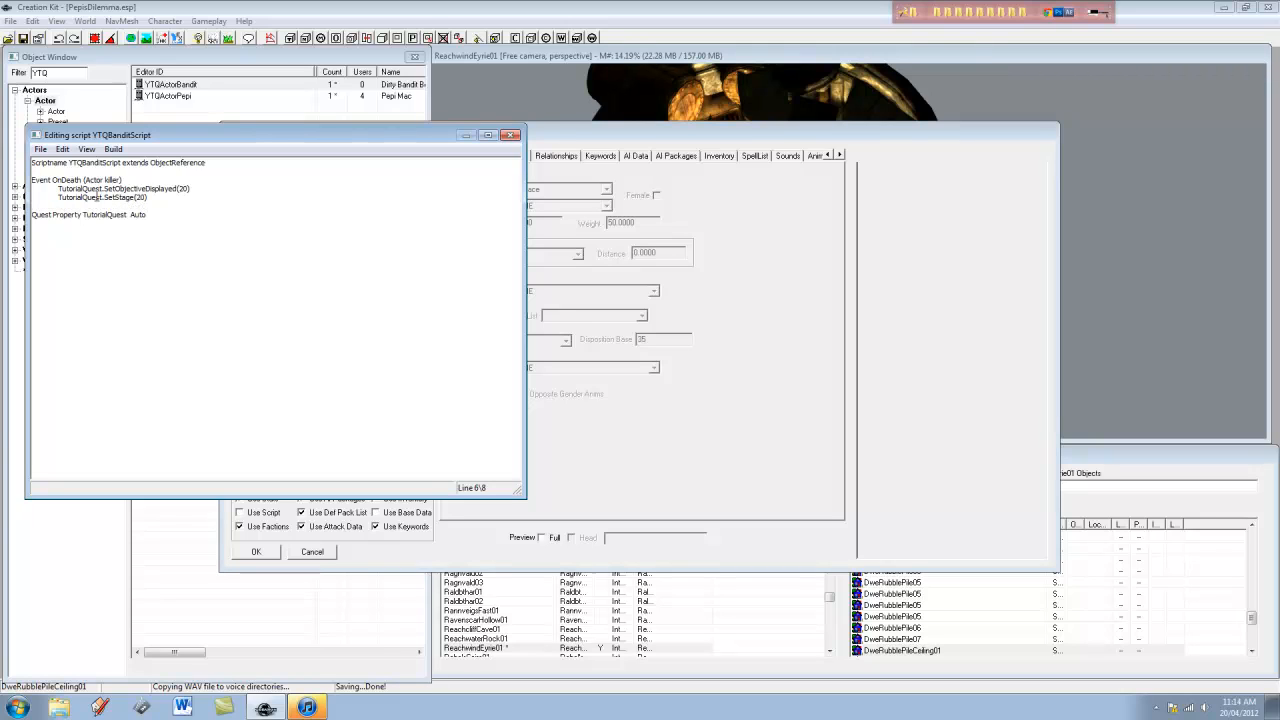
pyautogui.write('EndEventt')
pyautogui.press('Return')
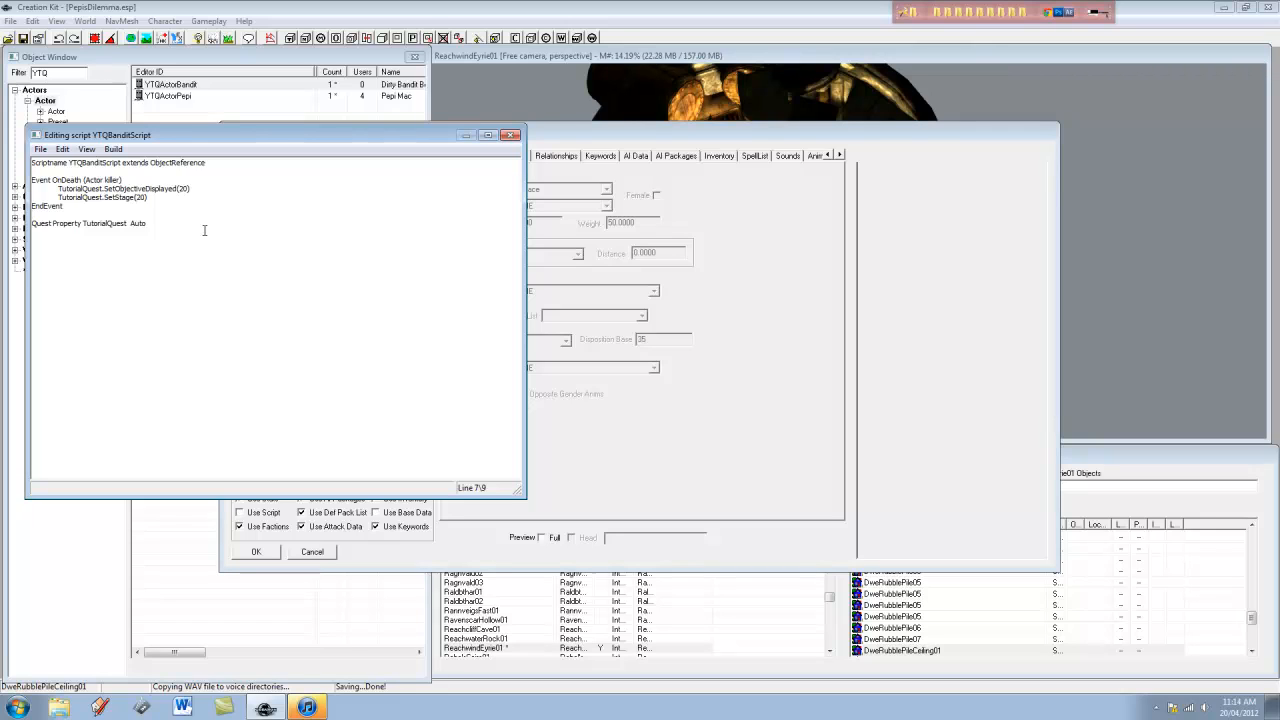
# Move the whole OnDeath event block below the TutorialQuest property declaration
pyautogui.moveTo(64, 207); pyautogui.dragTo(26, 178)
pyautogui.hotkey('ctrl', 'c')
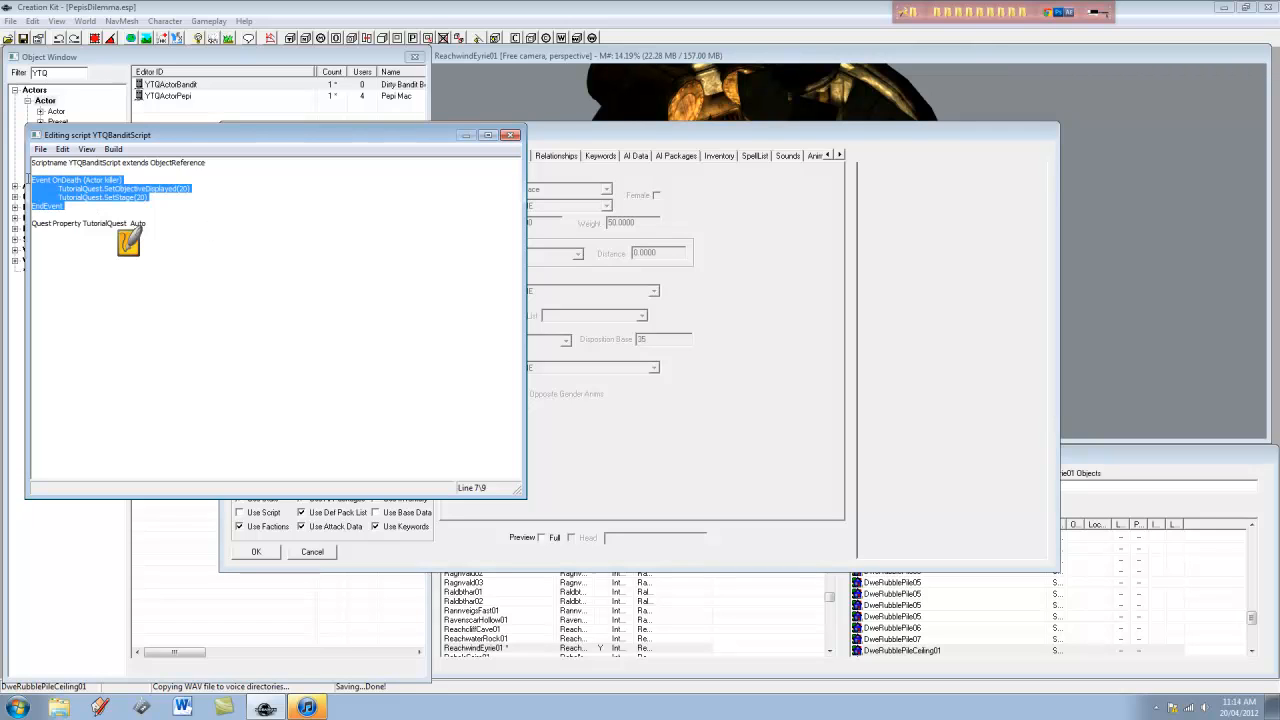
pyautogui.press('Delete')
pyautogui.click(172, 197)
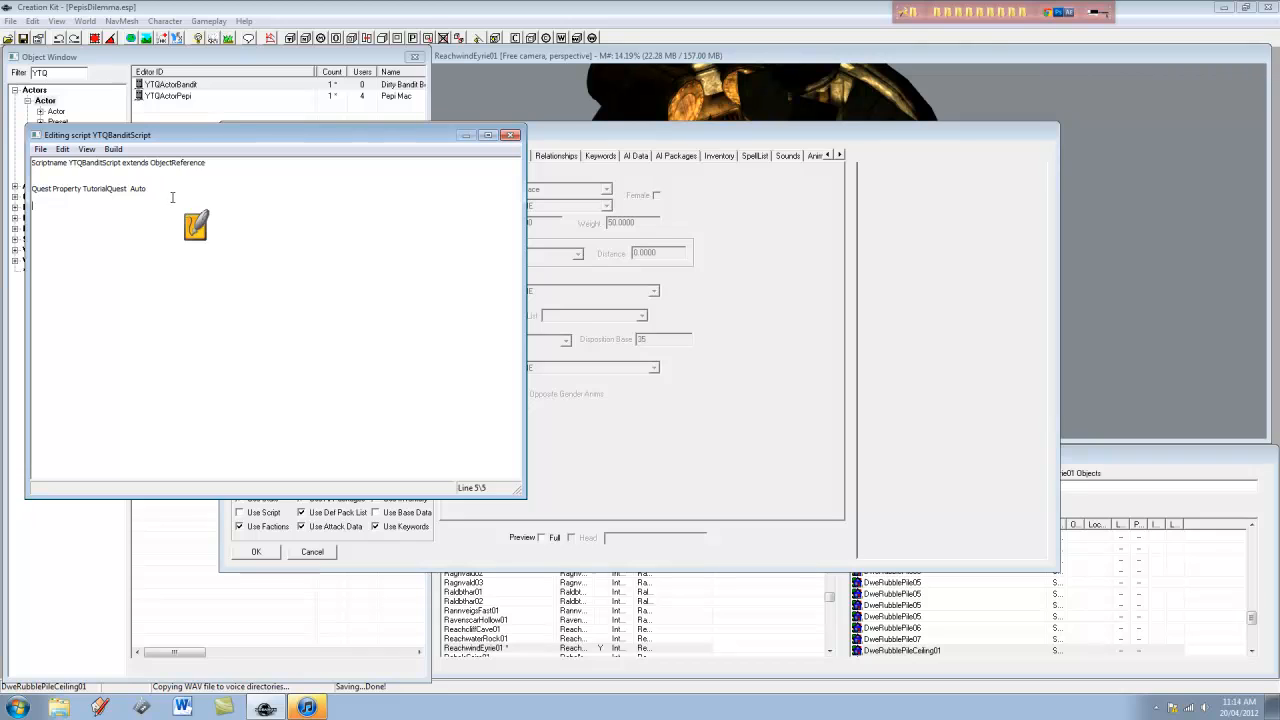
pyautogui.hotkey('ctrl', 'v')
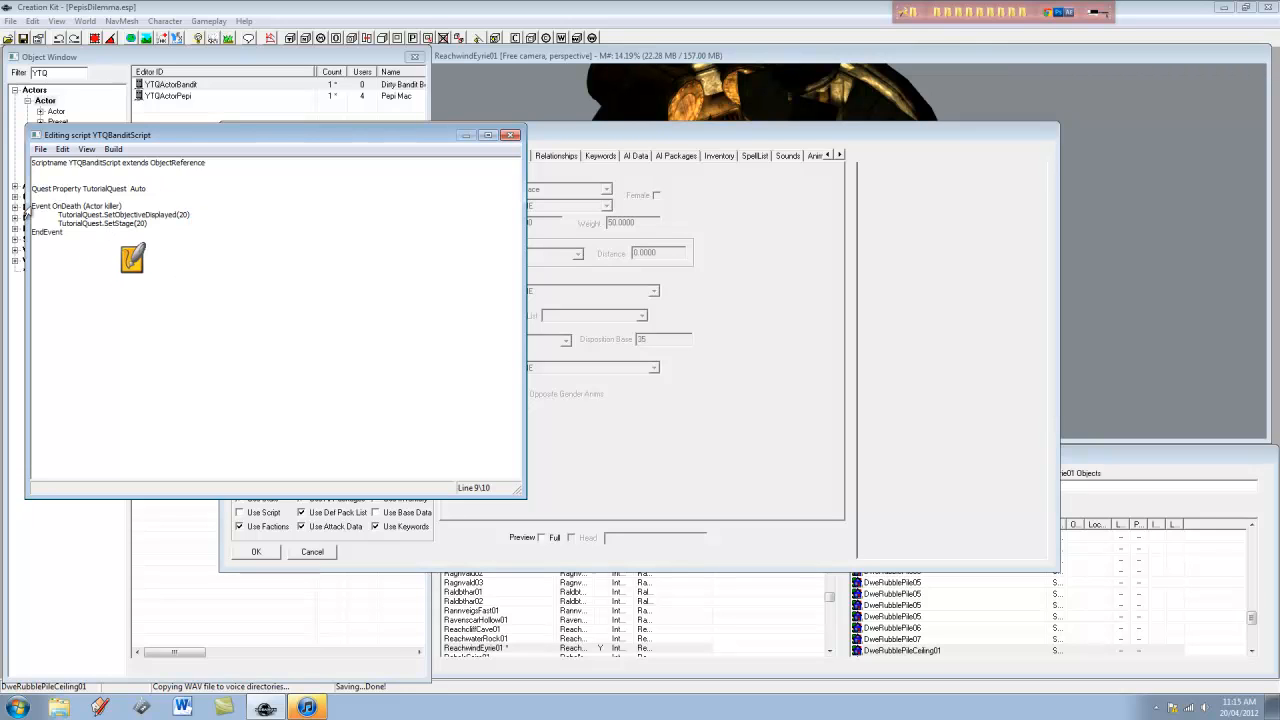
# Examine the OnDeath event's name, its Actor killer parameter and the objective line in the bandit script
pyautogui.moveTo(32, 207); pyautogui.dragTo(79, 207)
pyautogui.moveTo(84, 207)
pyautogui.mouseDown()
pyautogui.moveTo(97, 207)
pyautogui.moveTo(83, 208)
pyautogui.mouseUp()
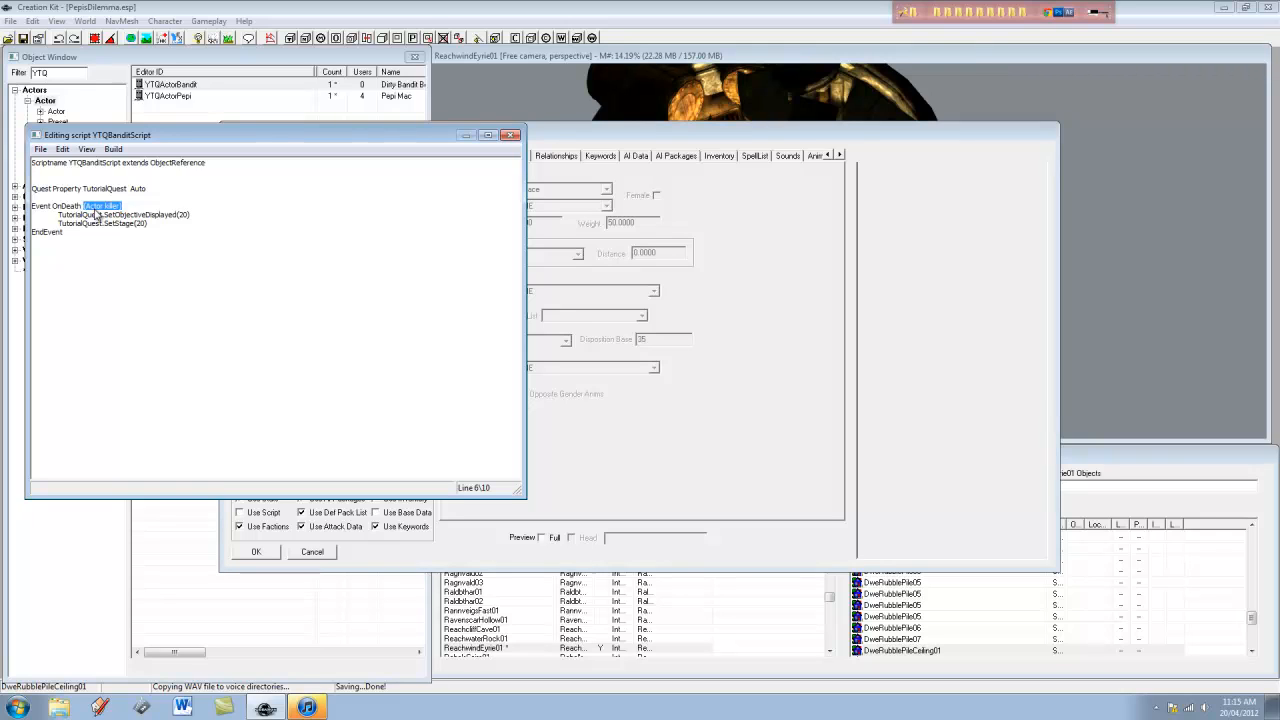
pyautogui.moveTo(126, 207); pyautogui.dragTo(82, 205)
pyautogui.click(147, 235)
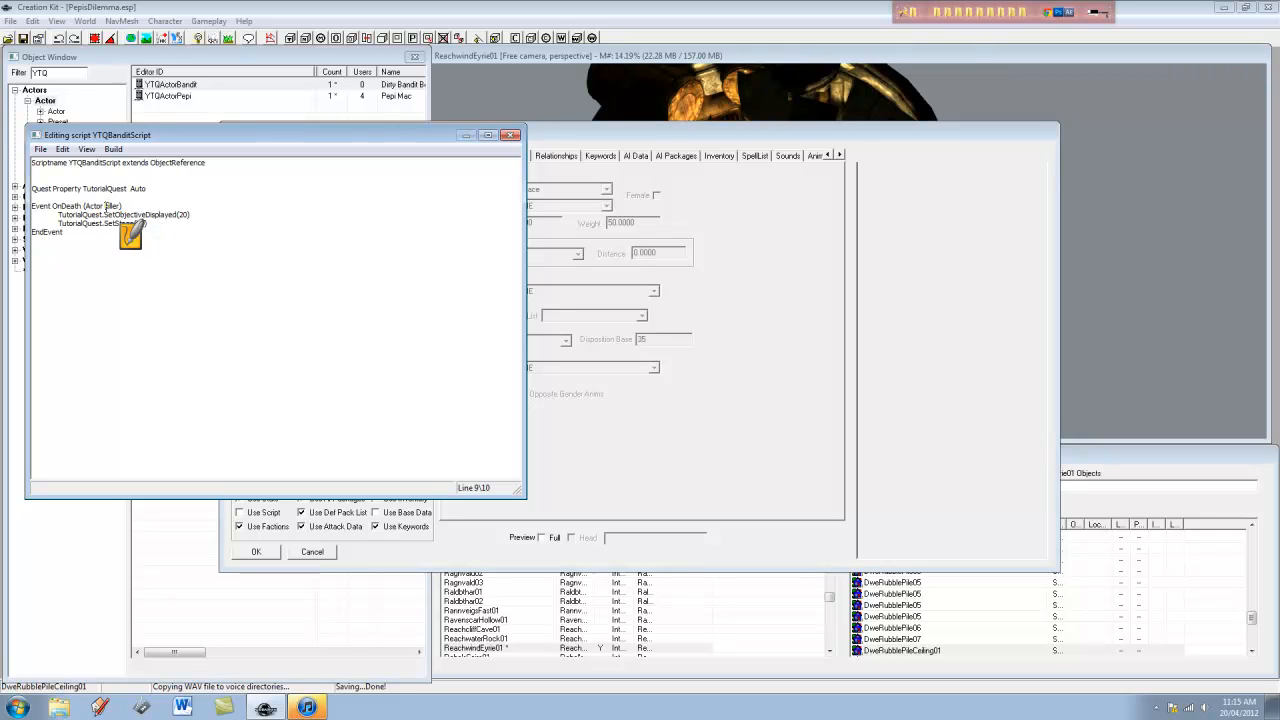
pyautogui.moveTo(110, 205)
pyautogui.mouseDown()
pyautogui.moveTo(88, 208)
pyautogui.moveTo(122, 205)
pyautogui.mouseUp()
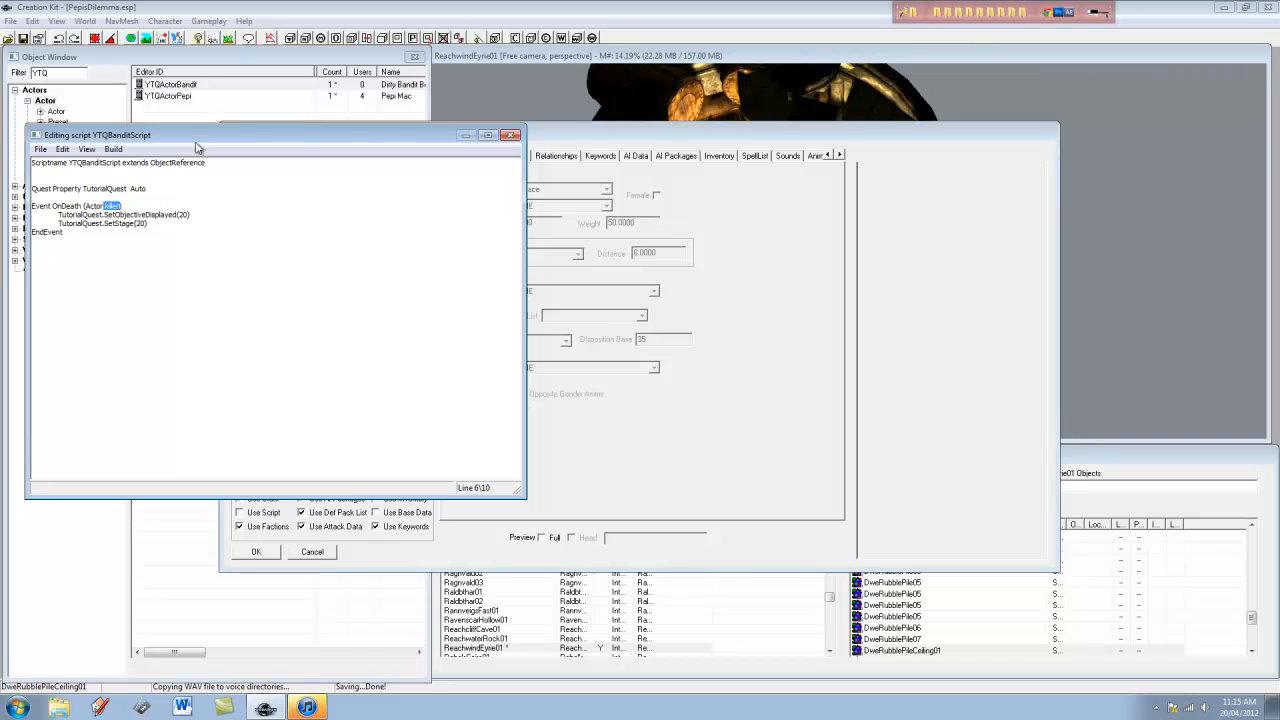
pyautogui.moveTo(197, 143); pyautogui.dragTo(591, 234)
pyautogui.click(519, 296)
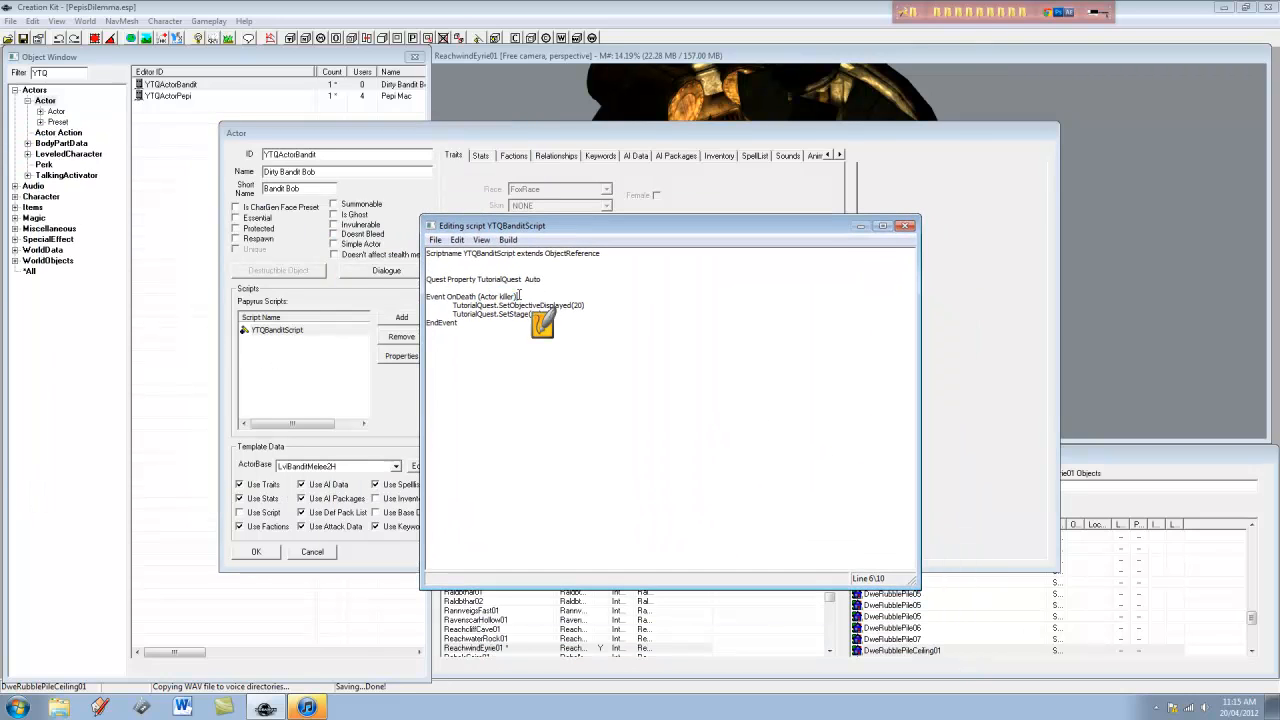
pyautogui.moveTo(600, 304); pyautogui.dragTo(416, 300)
pyautogui.click(598, 305)
# Compile YTQBanditScript and check the compiler output
pyautogui.click(508, 240)
pyautogui.click(522, 255)
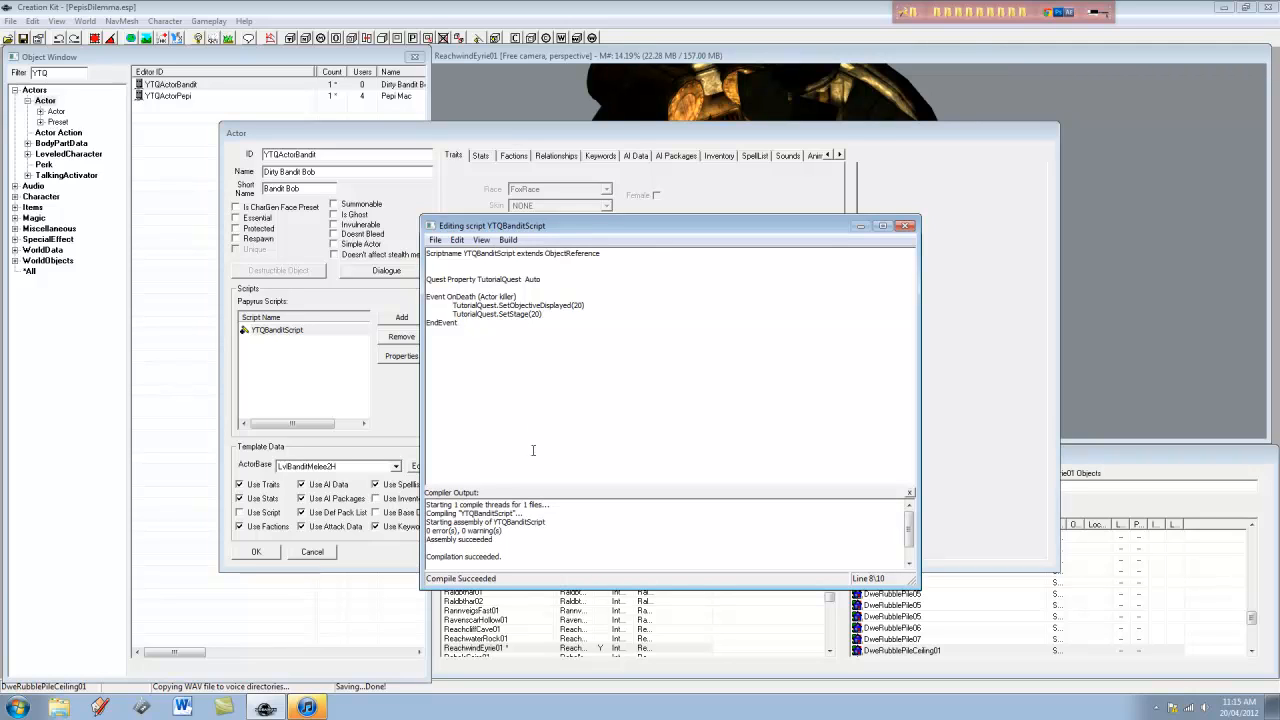
pyautogui.moveTo(503, 557); pyautogui.dragTo(427, 548)
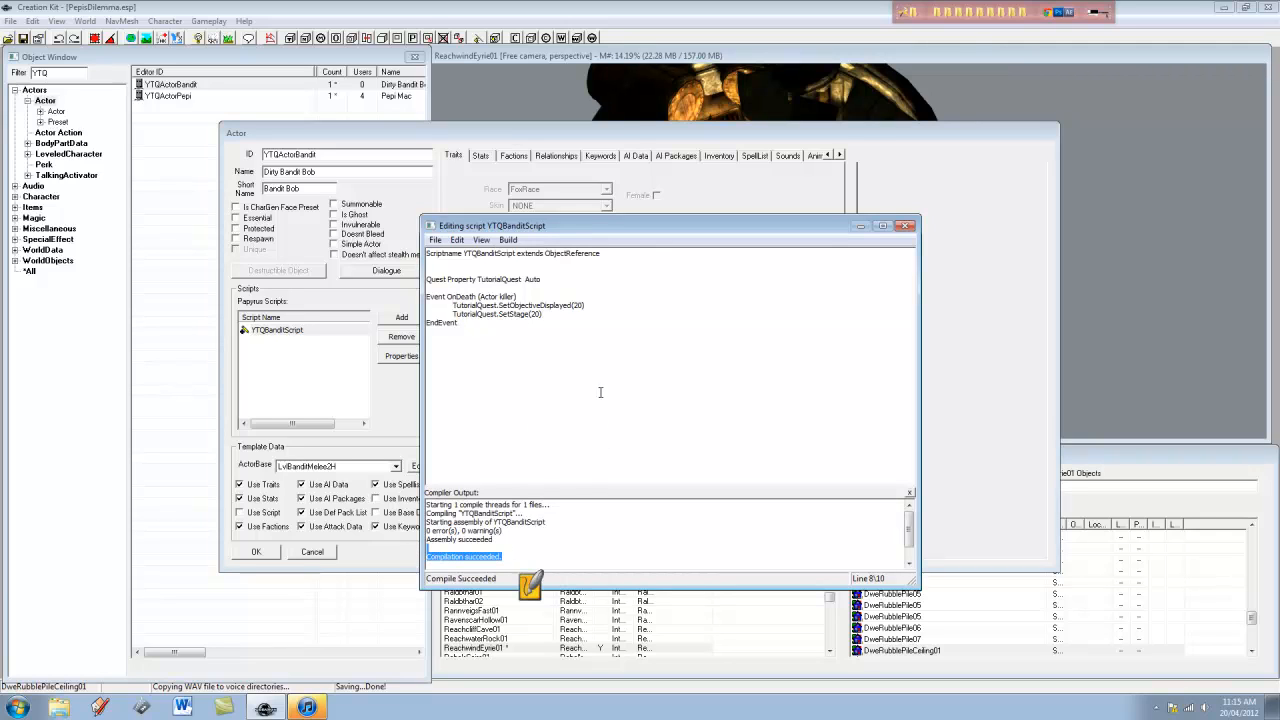
pyautogui.click(600, 340)
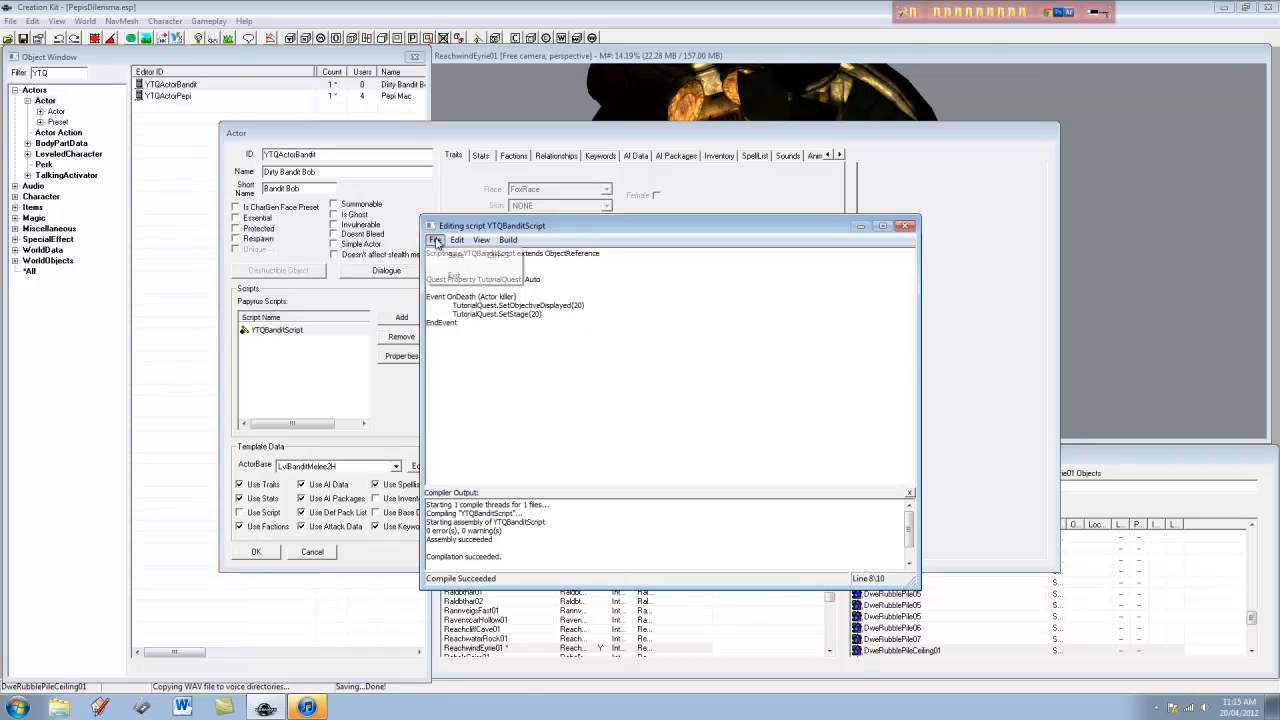
# Save and close YTQBanditScript, and confirm the YTQActorBandit record
pyautogui.click(457, 240)
pyautogui.click(457, 259)
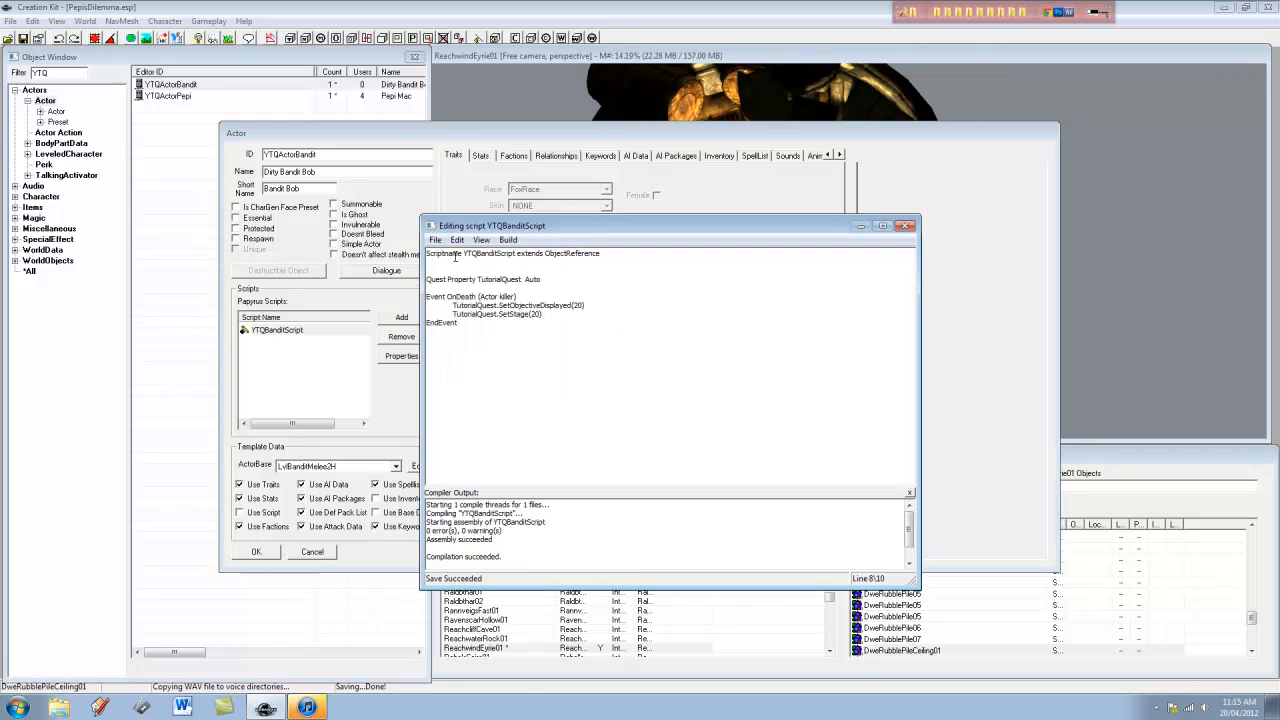
pyautogui.click(904, 226)
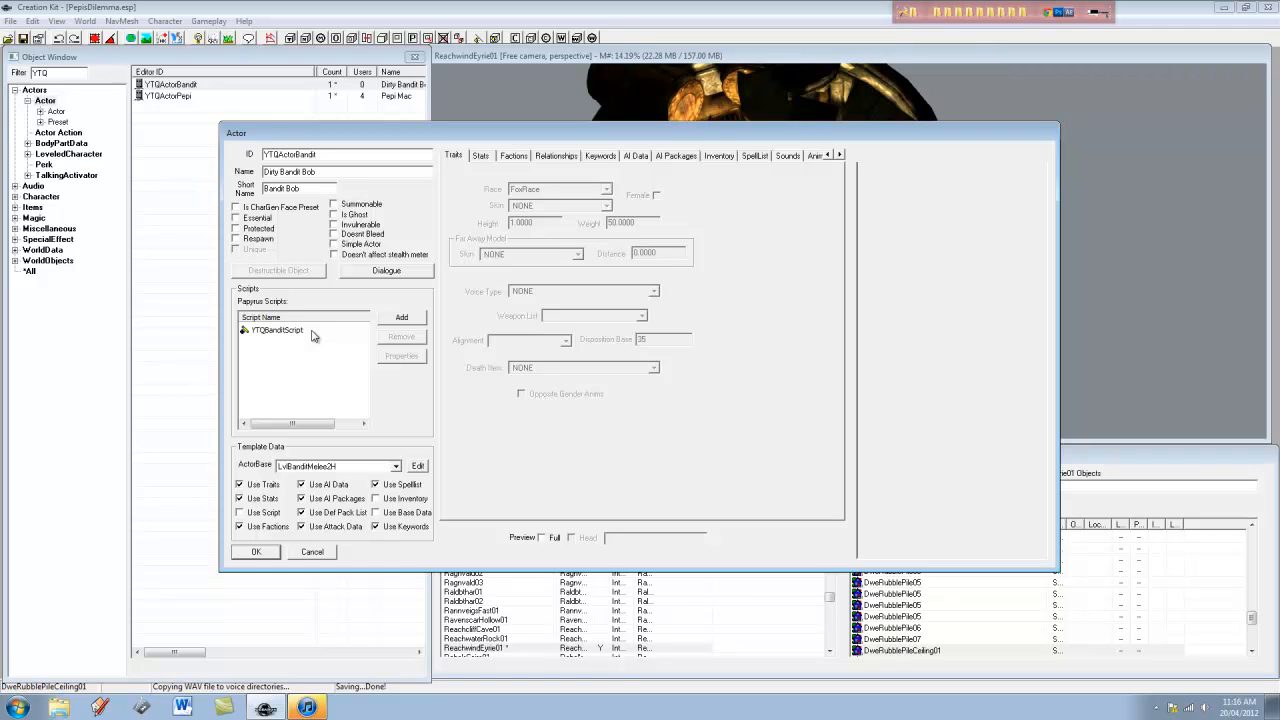
pyautogui.click(264, 553)
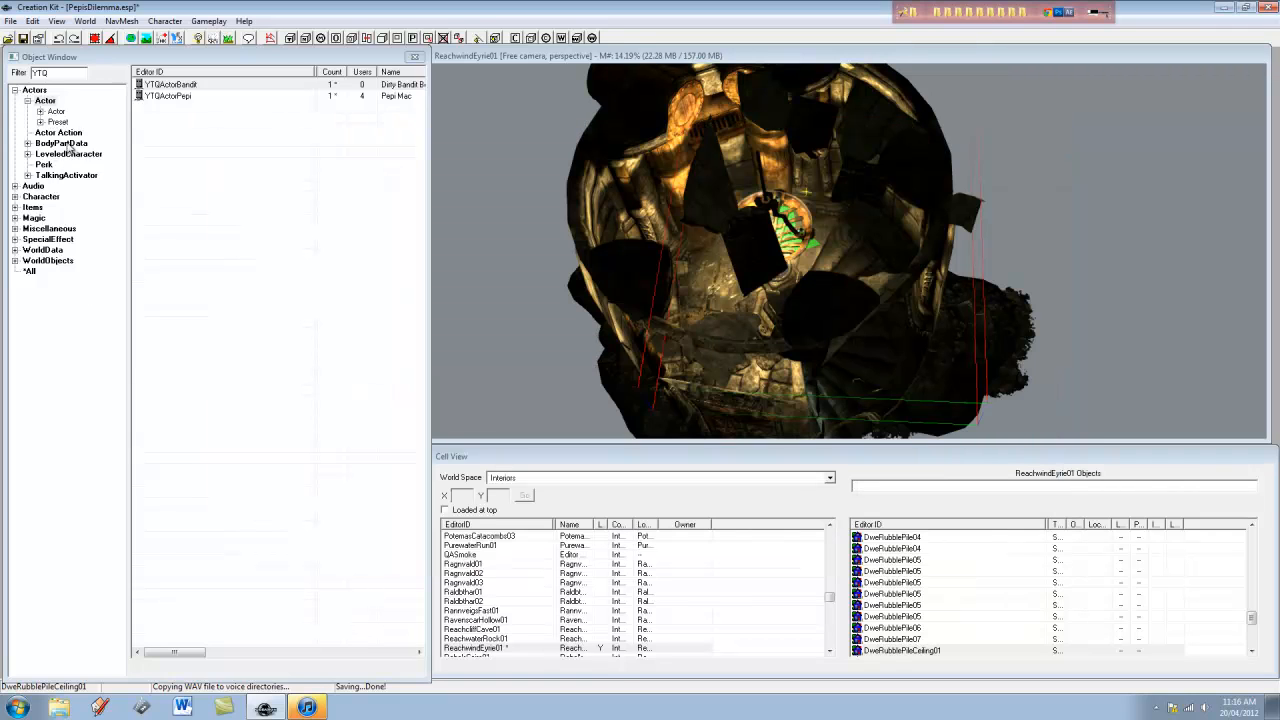
# Open the YTQAmulet armor record and attach a new script named YTQAmuletScript, extending ObjectReference
pyautogui.click(40, 207)
pyautogui.click(14, 207)
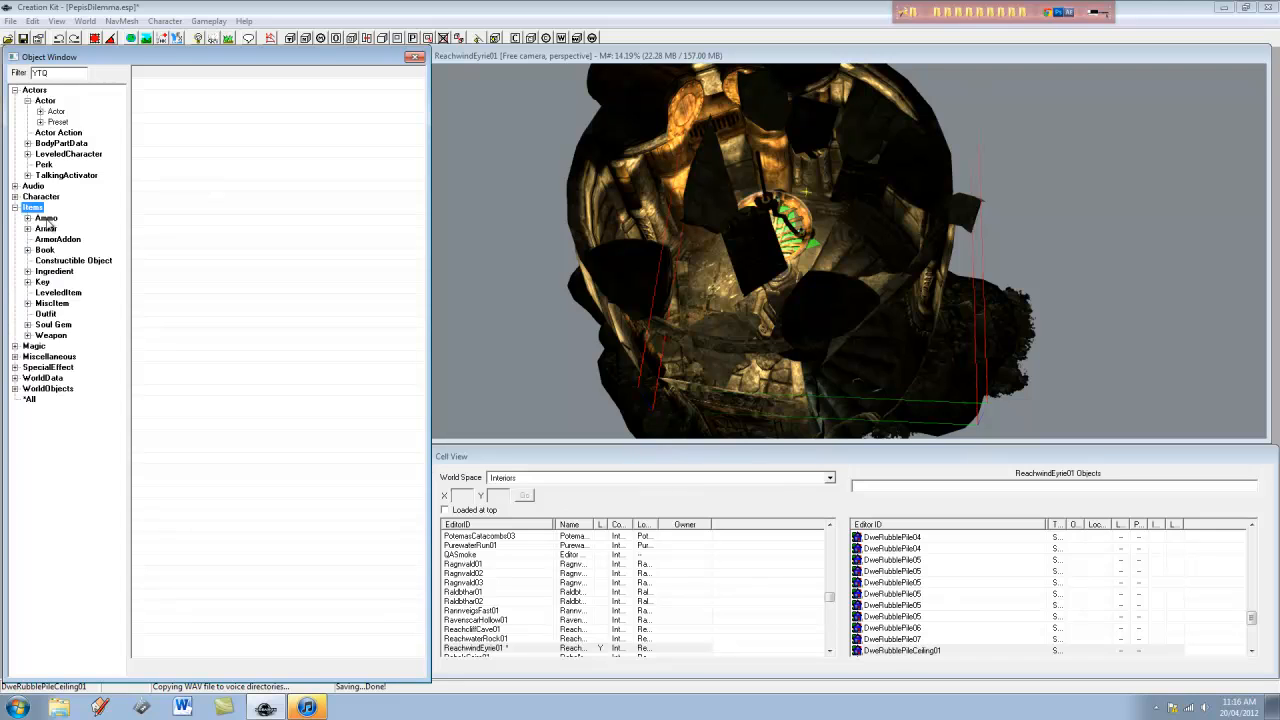
pyautogui.click(45, 228)
pyautogui.click(188, 84)
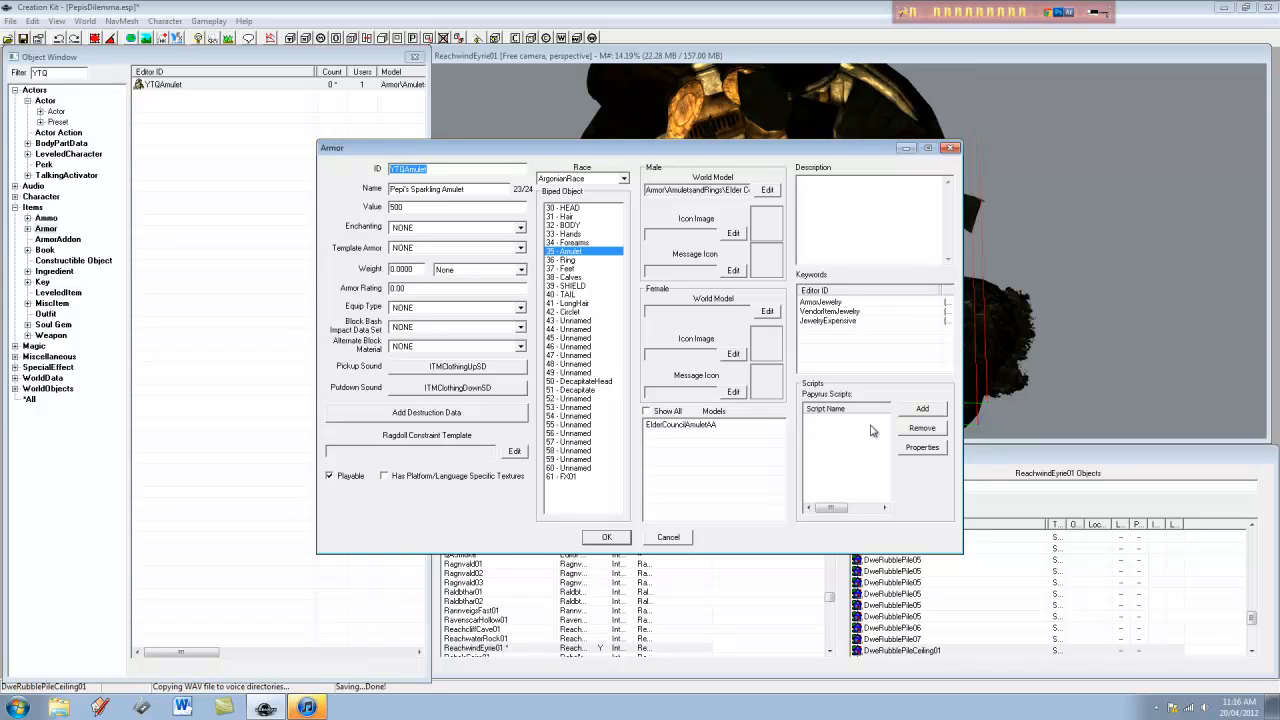
pyautogui.click(922, 408)
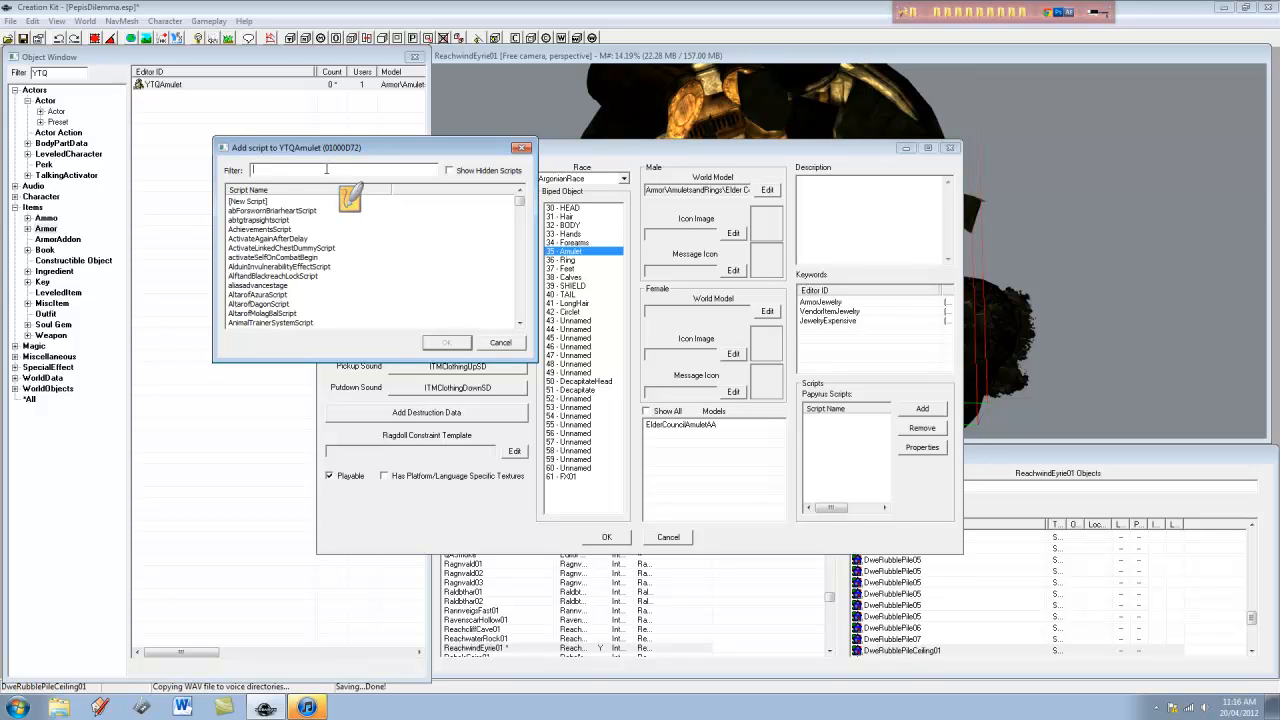
pyautogui.click(250, 202)
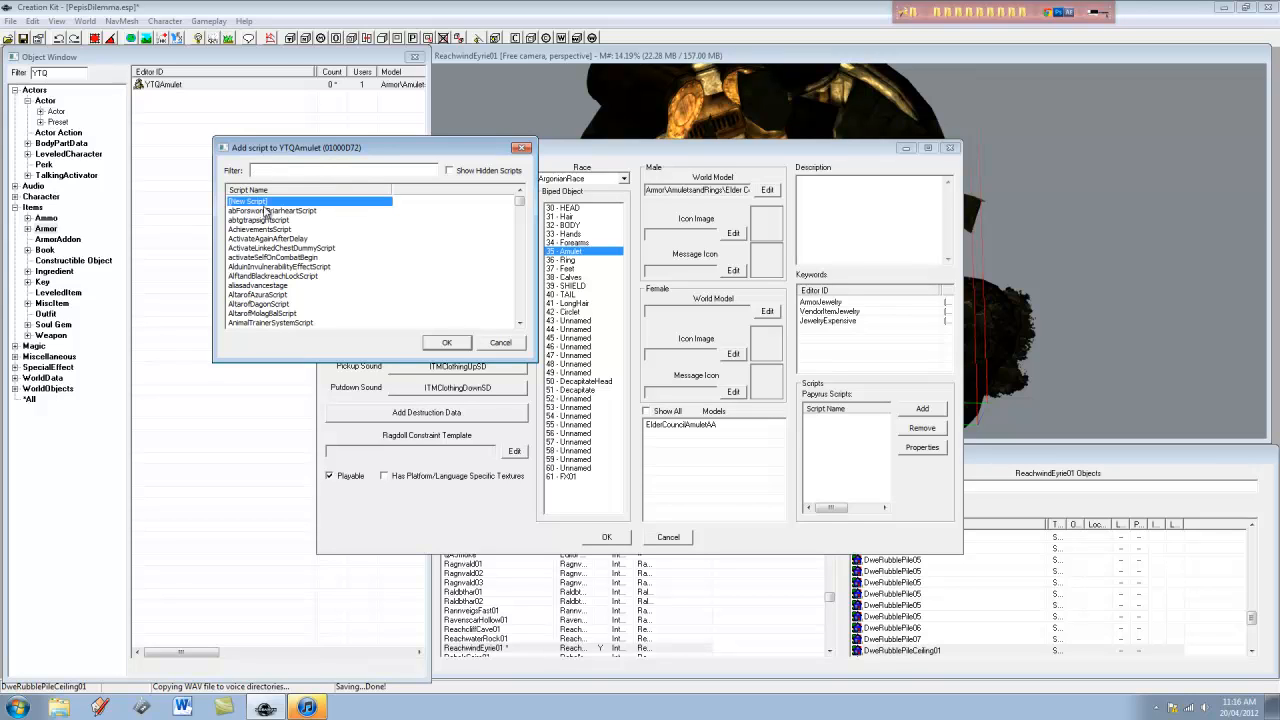
pyautogui.click(447, 343)
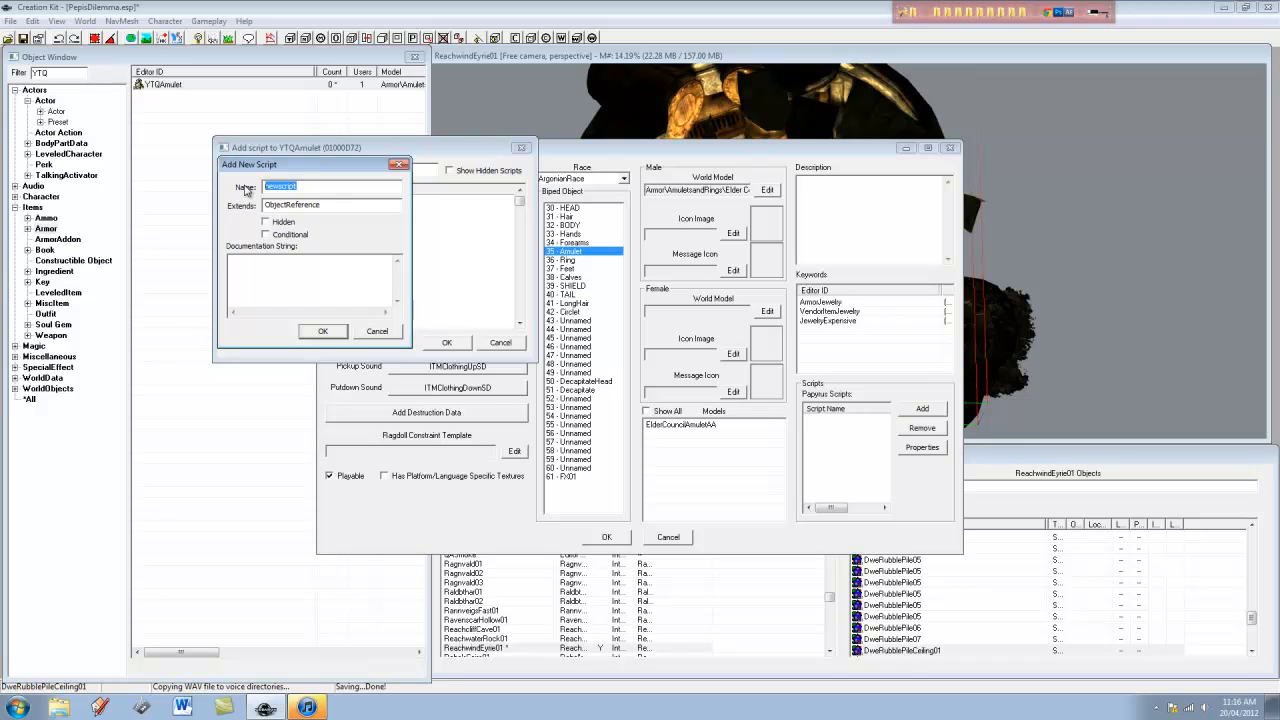
pyautogui.write('YTQAmuletScript')
pyautogui.click(322, 331)
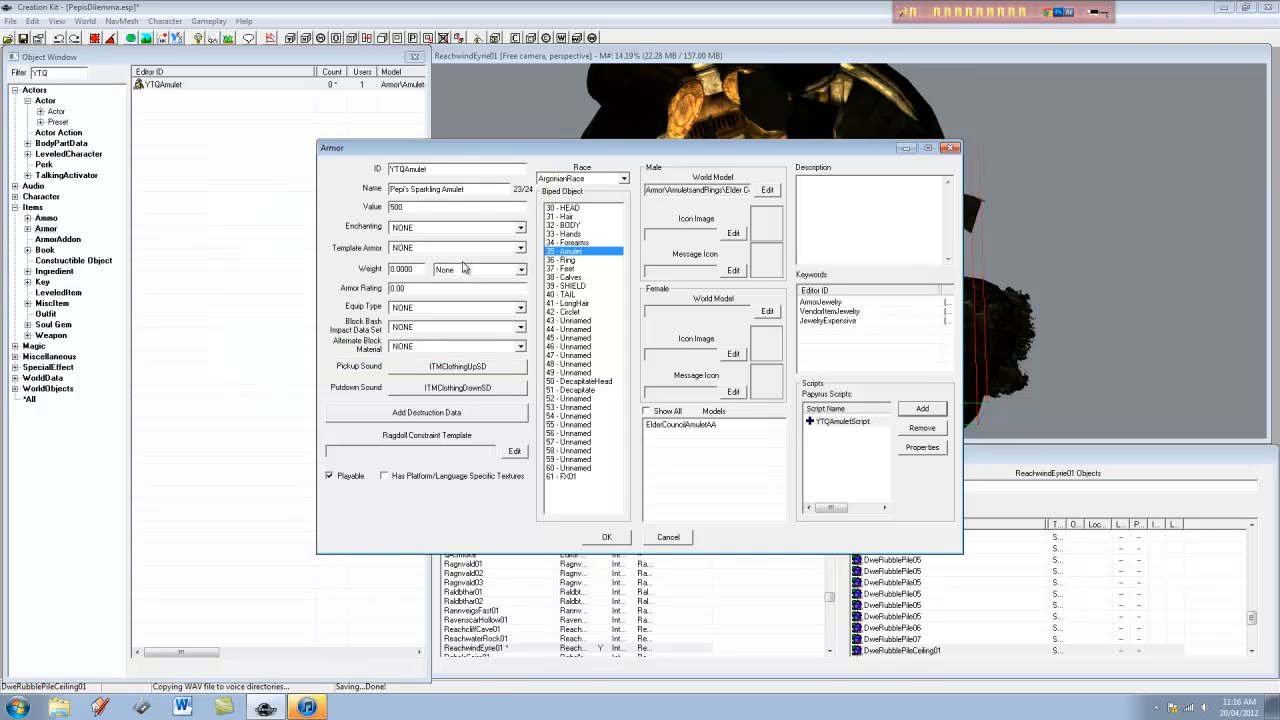
# Add a property of type Quest named YTQ01 to YTQAmuletScript and confirm the script properties
pyautogui.click(855, 422)
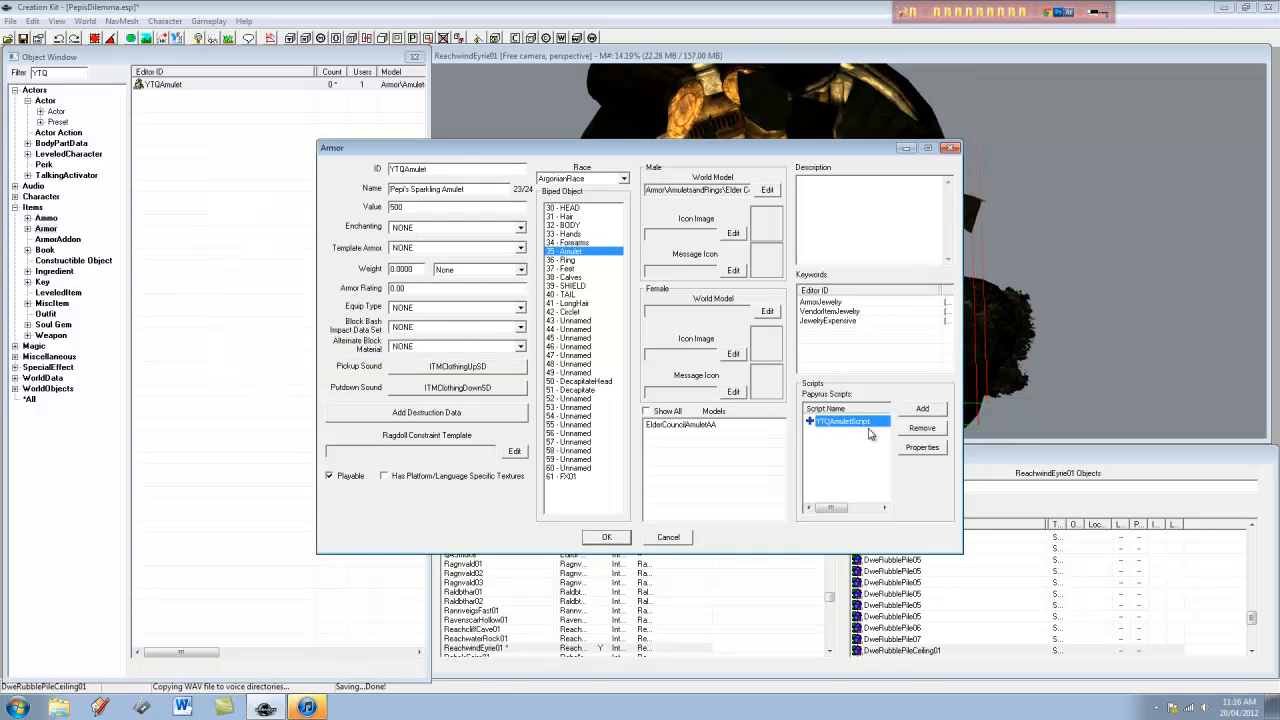
pyautogui.click(922, 447)
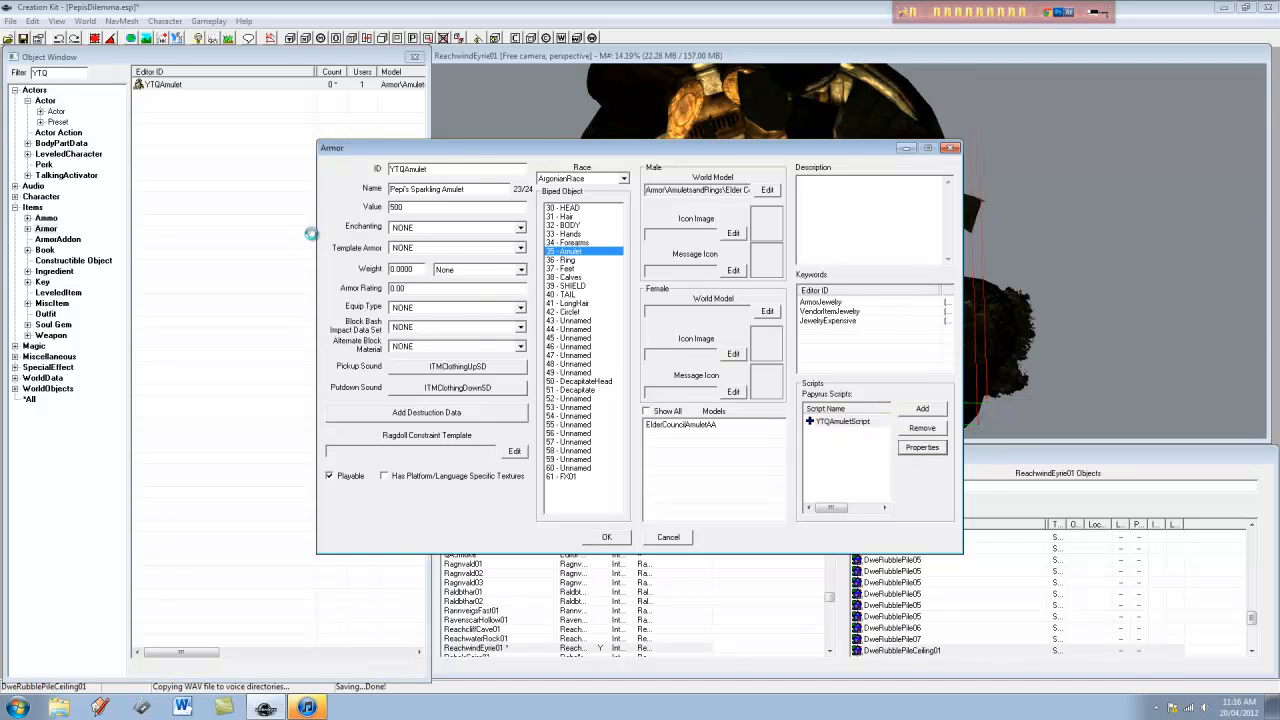
pyautogui.click(174, 462)
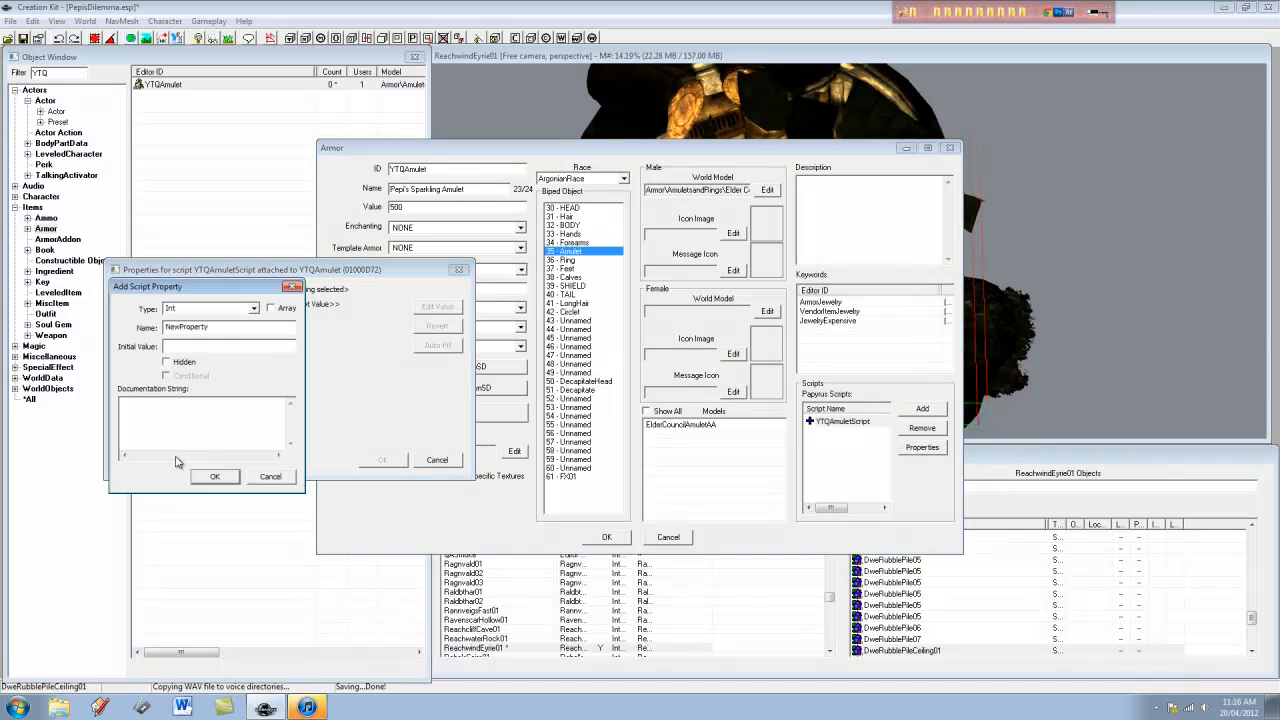
pyautogui.click(255, 309)
pyautogui.click(256, 309)
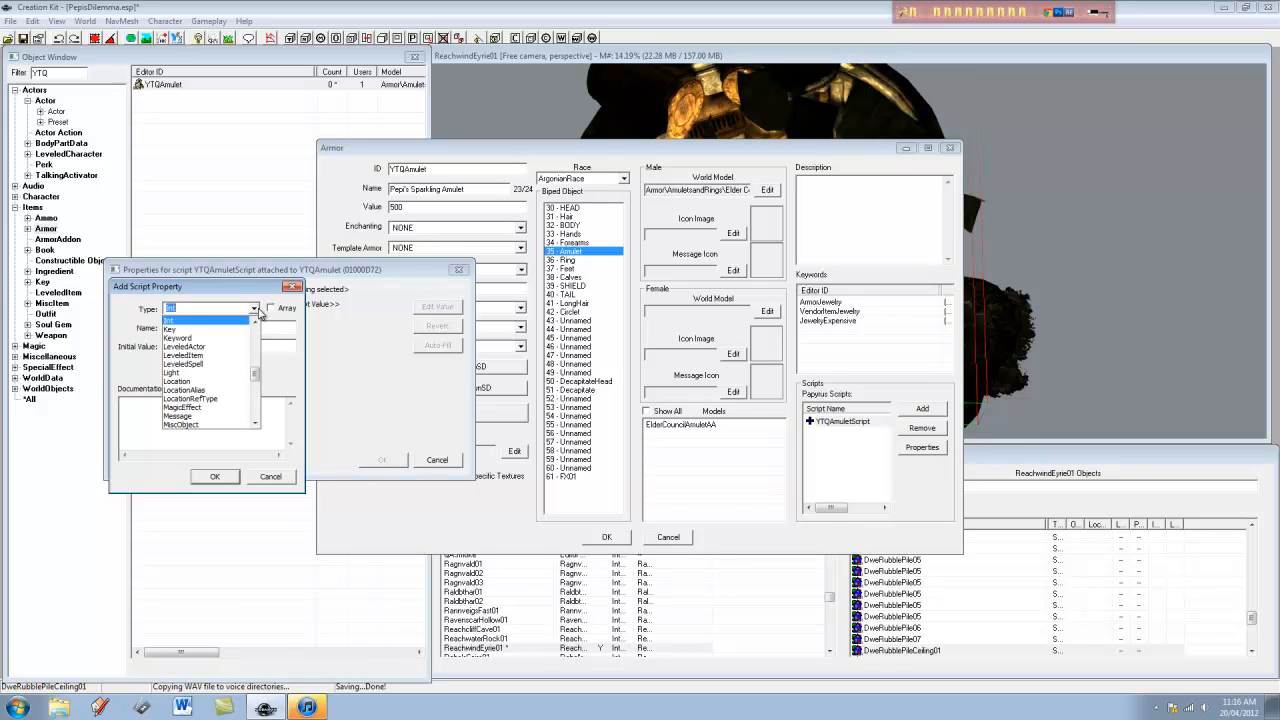
pyautogui.write('Quest')
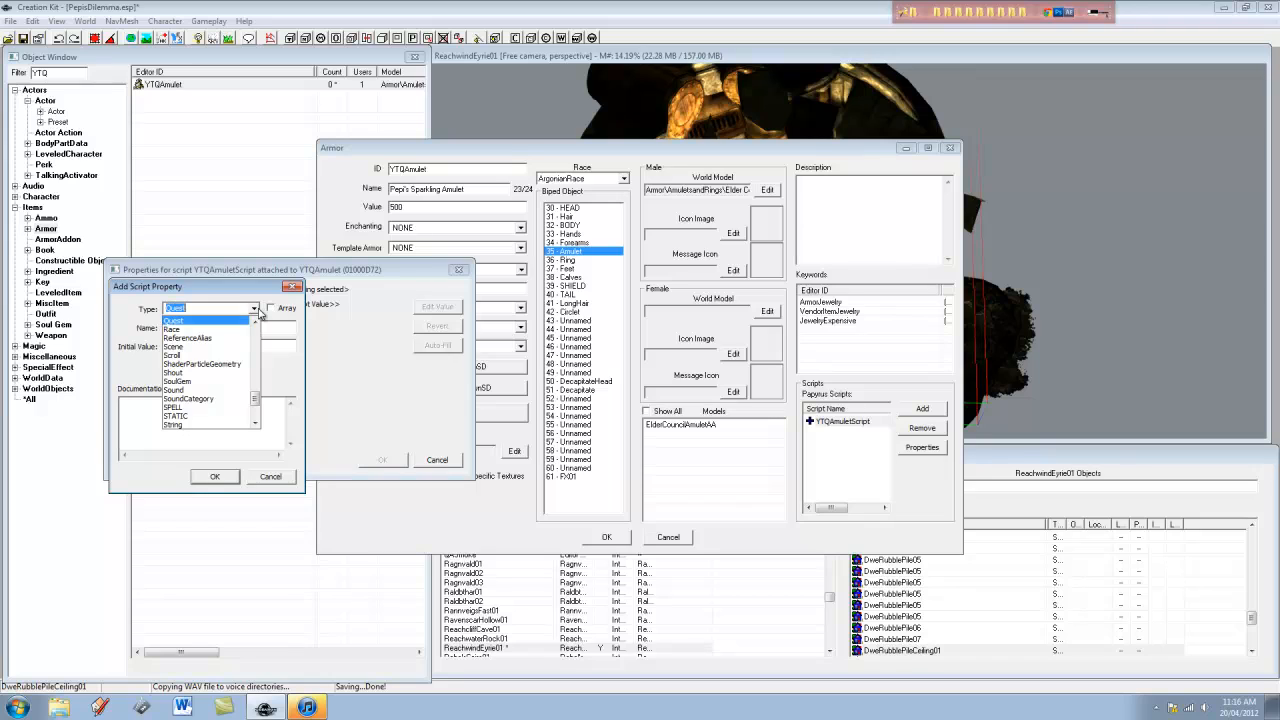
pyautogui.click(205, 322)
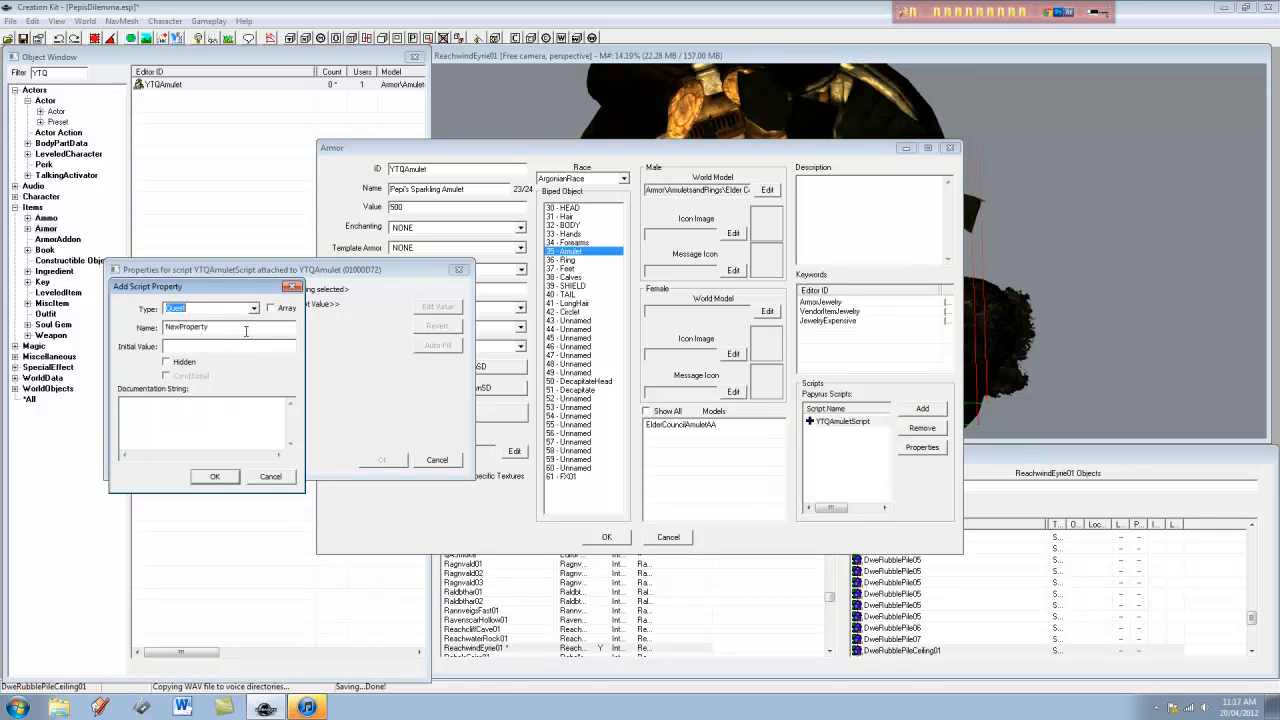
pyautogui.doubleClick(245, 329)
pyautogui.write('YTQ01')
pyautogui.click(214, 476)
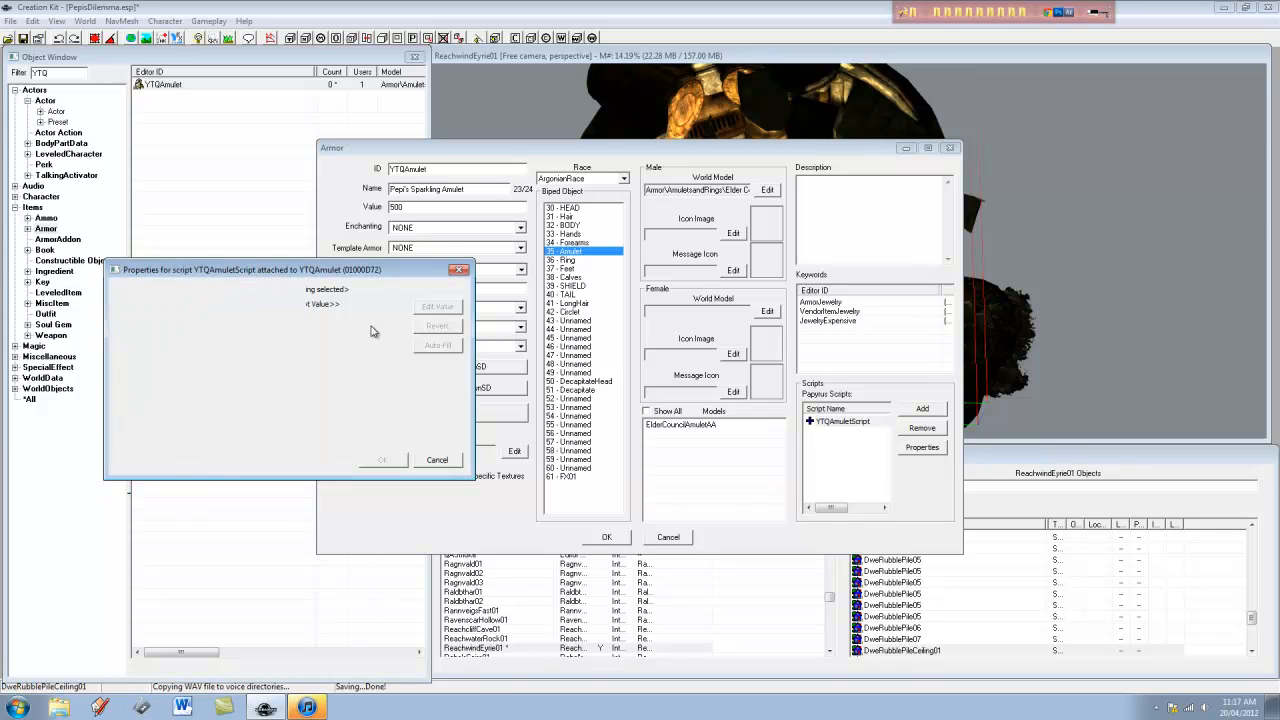
pyautogui.click(165, 305)
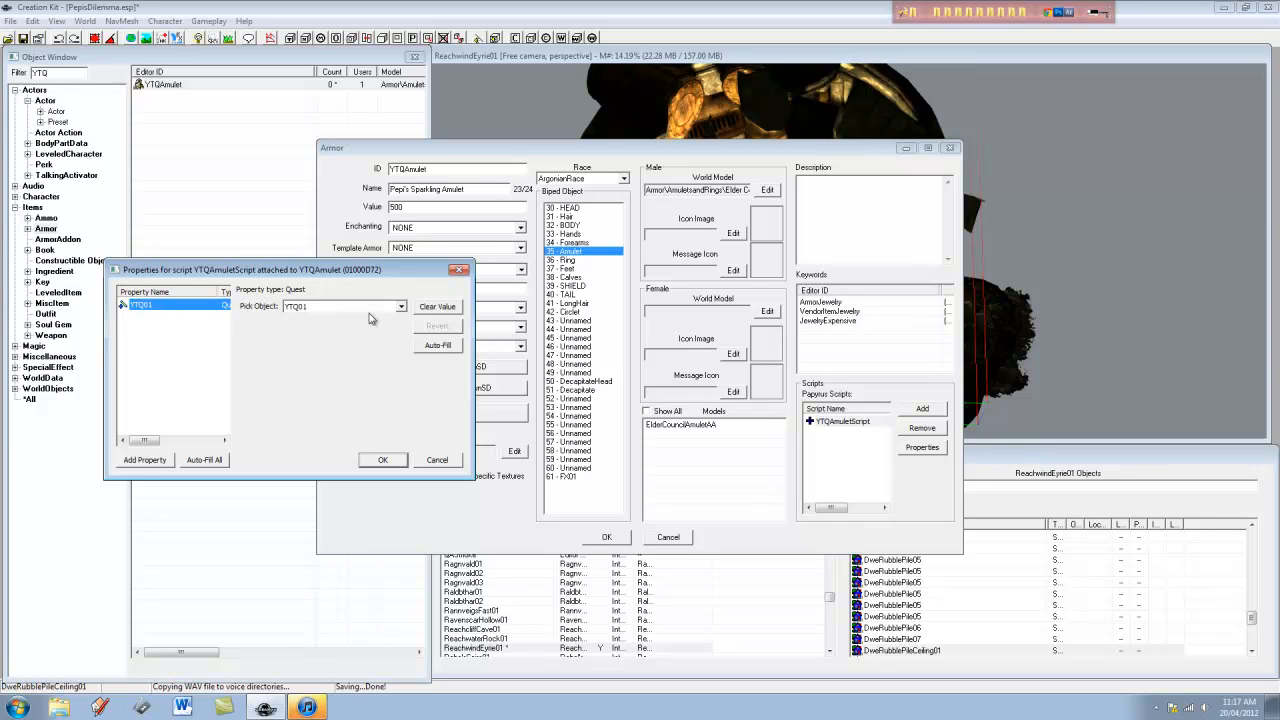
pyautogui.click(383, 462)
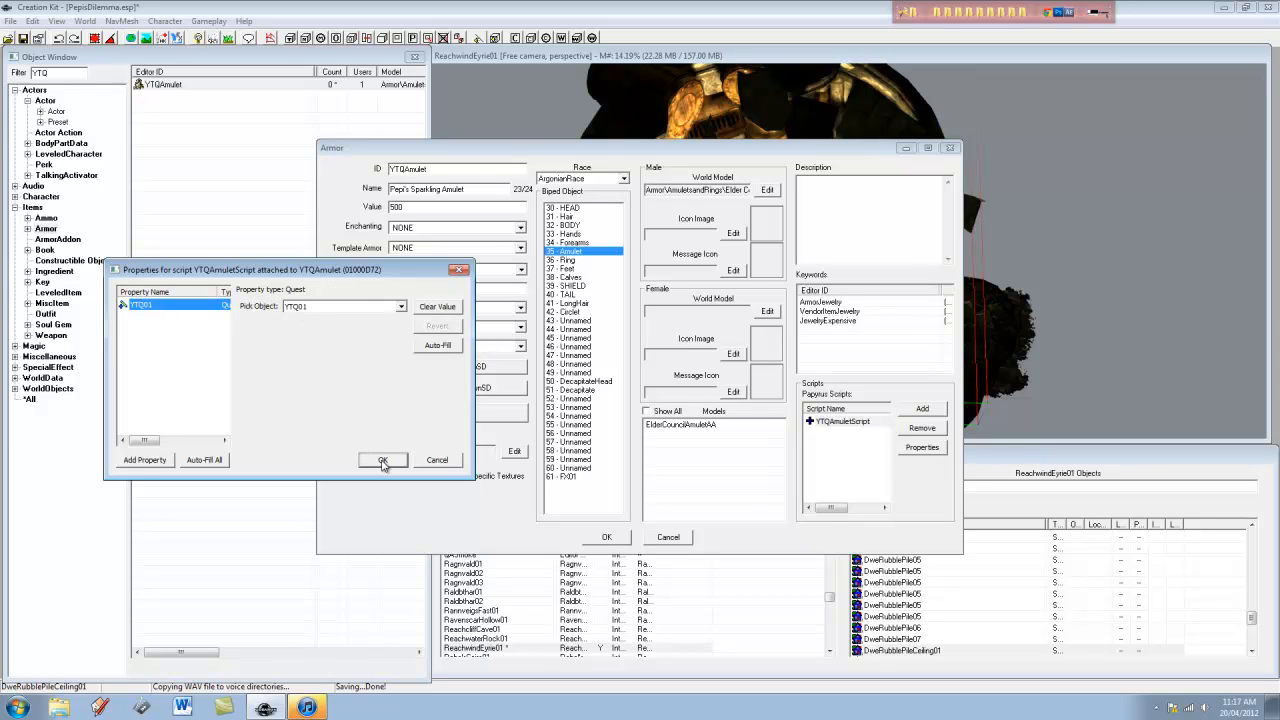
# Open the YTQAmuletScript source and add the event header OnContainerChanged (ObjectReference newContainer, ObjectReference oldContainer) below the property
pyautogui.rightClick(875, 421)
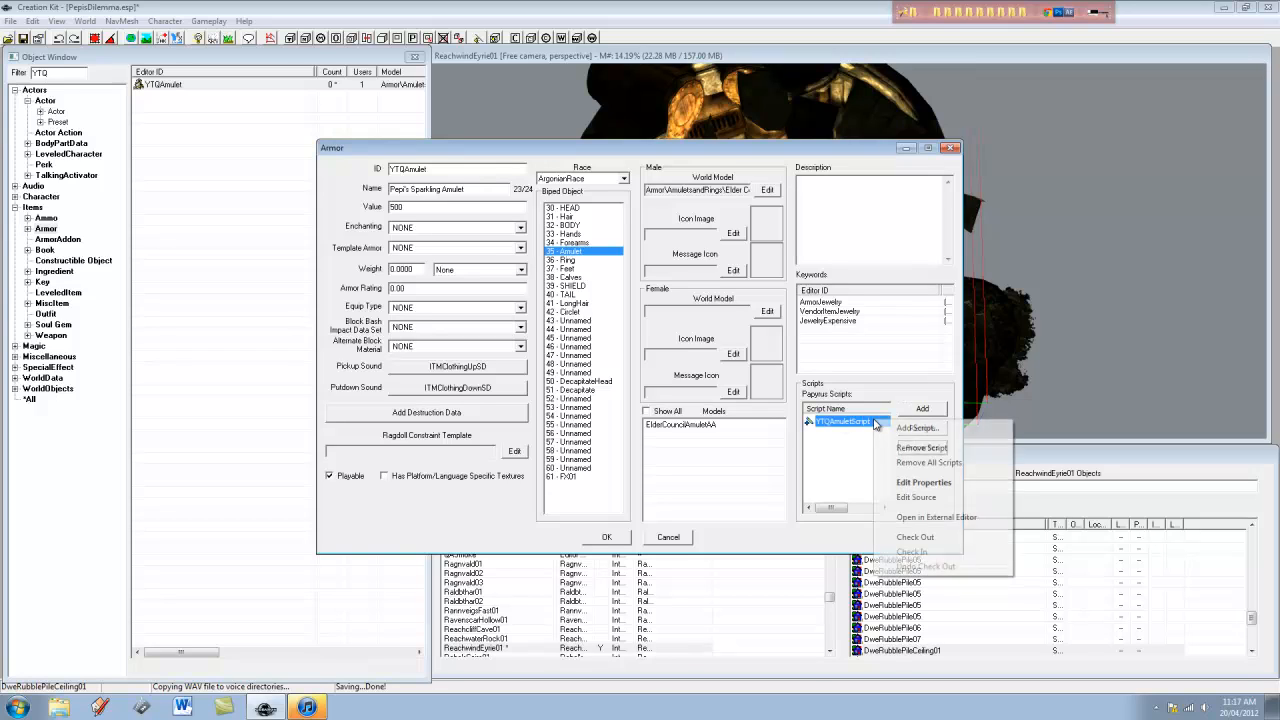
pyautogui.click(930, 497)
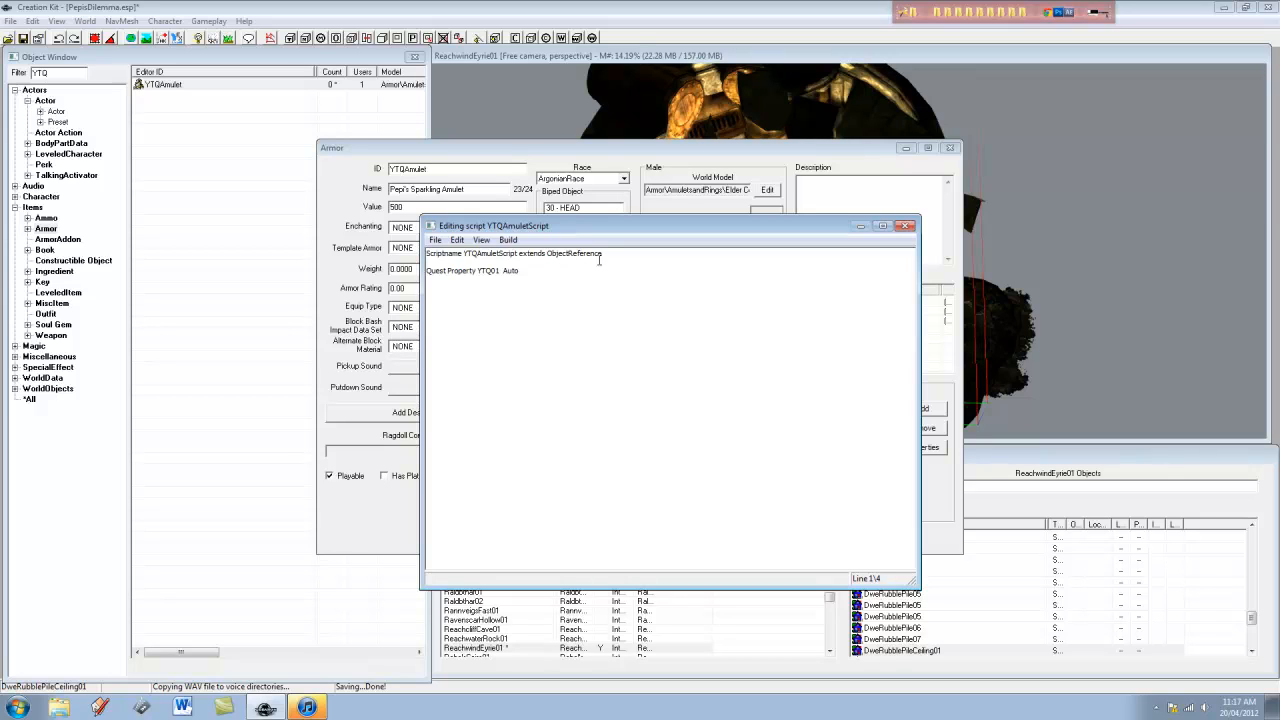
pyautogui.click(565, 272)
pyautogui.press('Return')
pyautogui.press('Return')
pyautogui.write('Event')
pyautogui.press('BackSpace')
pyautogui.press('BackSpace')
pyautogui.write('ntO')
pyautogui.press('BackSpace')
pyautogui.write('OnContainerChanged (Object')
pyautogui.press('BackSpace')
pyautogui.press('BackSpace')
pyautogui.press('BackSpace')
pyautogui.press('BackSpace')
pyautogui.press('BackSpace')
pyautogui.press('BackSpace')
pyautogui.write('bhec')
pyautogui.press('BackSpace')
pyautogui.press('BackSpace')
pyautogui.press('BackSpace')
pyautogui.write('jectReference)')
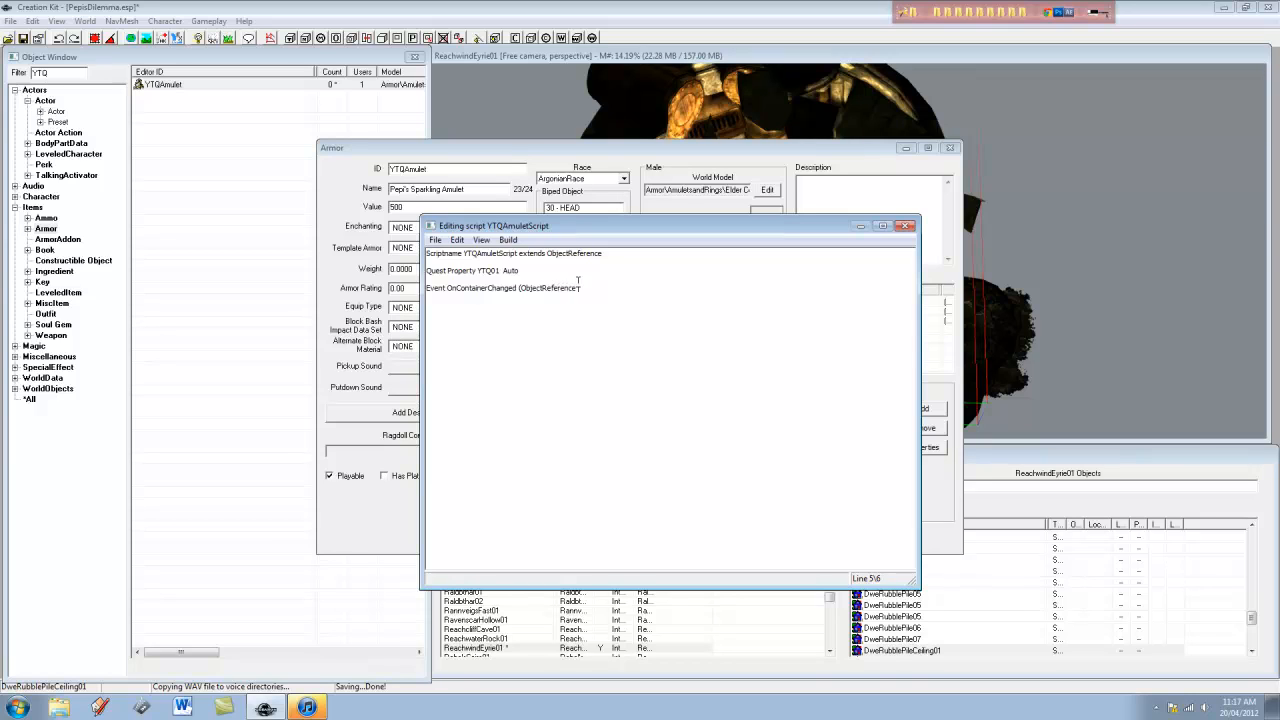
pyautogui.write(' newContainer, ObjectReference oldContainer')
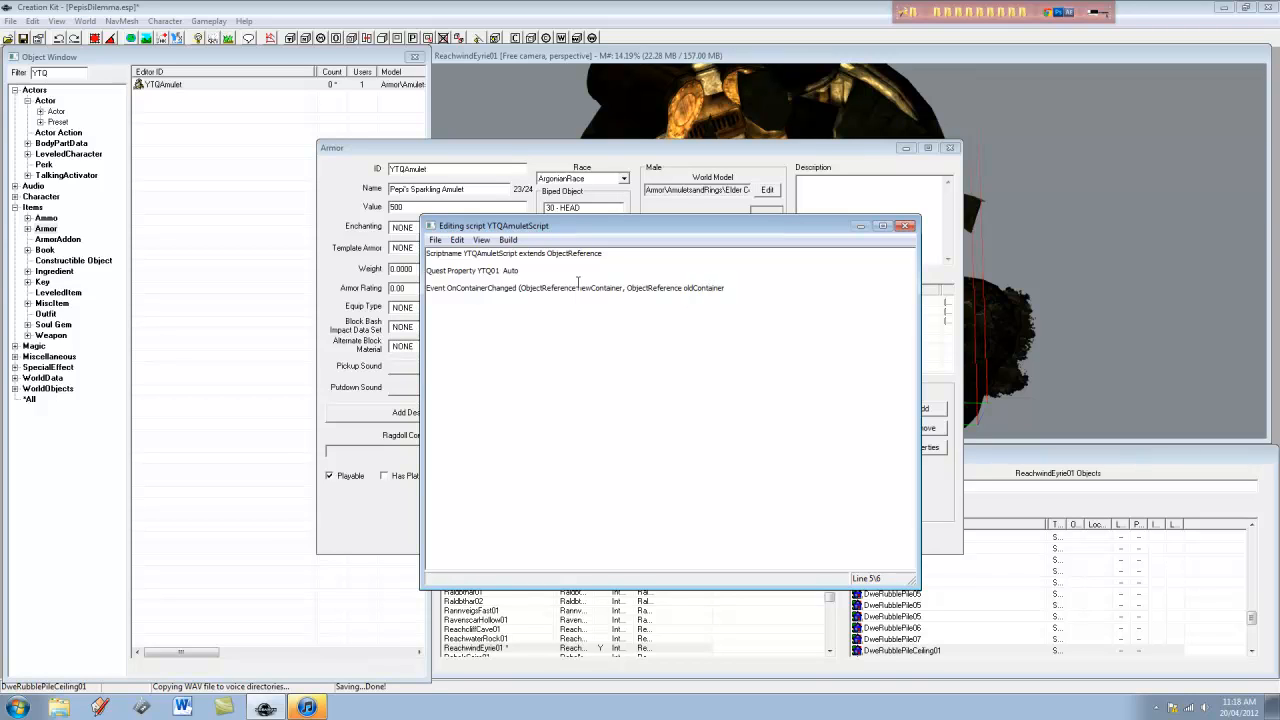
pyautogui.write(')')
# Add the condition if (newContainer == Game.GetPlayer() ) inside the OnContainerChanged event
pyautogui.press('Tab')
pyautogui.write('if')
pyautogui.write(' (newContain')
pyautogui.write('er ')
pyautogui.write('== Game')
pyautogui.write('.Get')
pyautogui.write('Player')
pyautogui.write('()')
pyautogui.write(' )')
# Inside the condition, add the line YTQ01.SetObjectivedDisplayed(30)
pyautogui.write('YTQ')
pyautogui.write('01.Set')
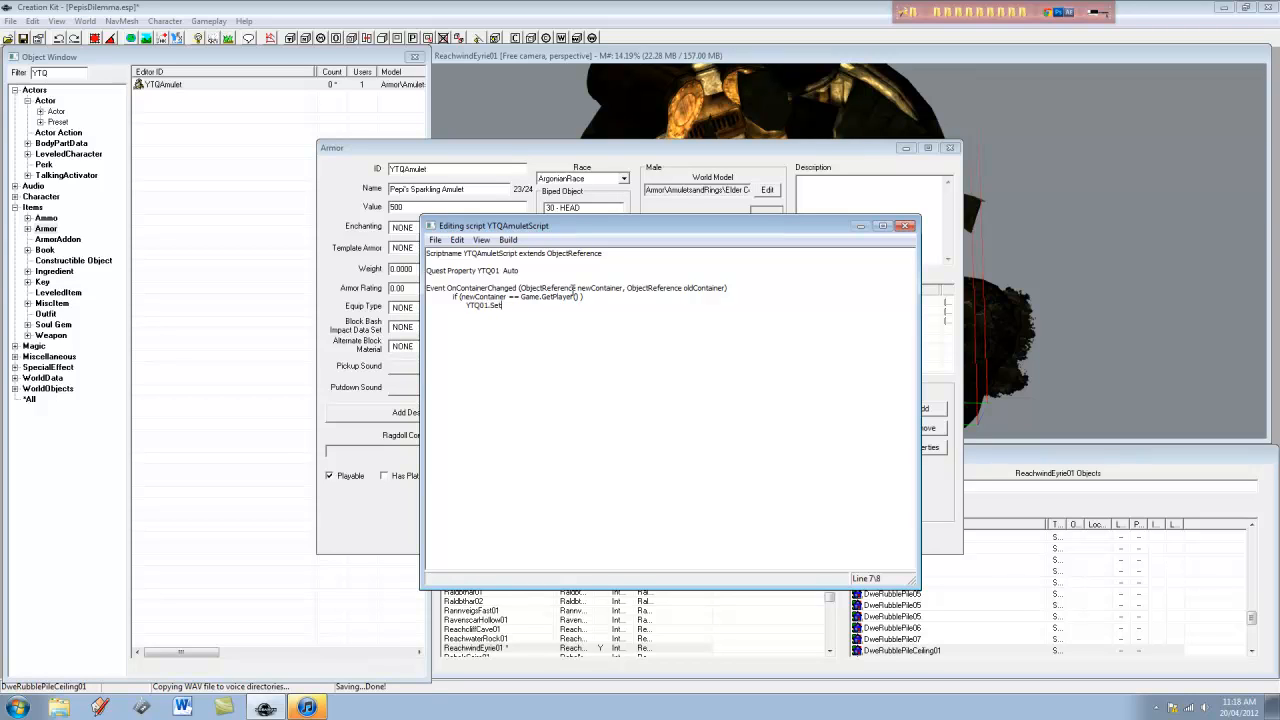
pyautogui.write('Obh')
pyautogui.press('BackSpace')
pyautogui.write('jec')
pyautogui.write('tiveDispla')
pyautogui.write('yed(40')
pyautogui.moveTo(574, 306); pyautogui.dragTo(584, 307)
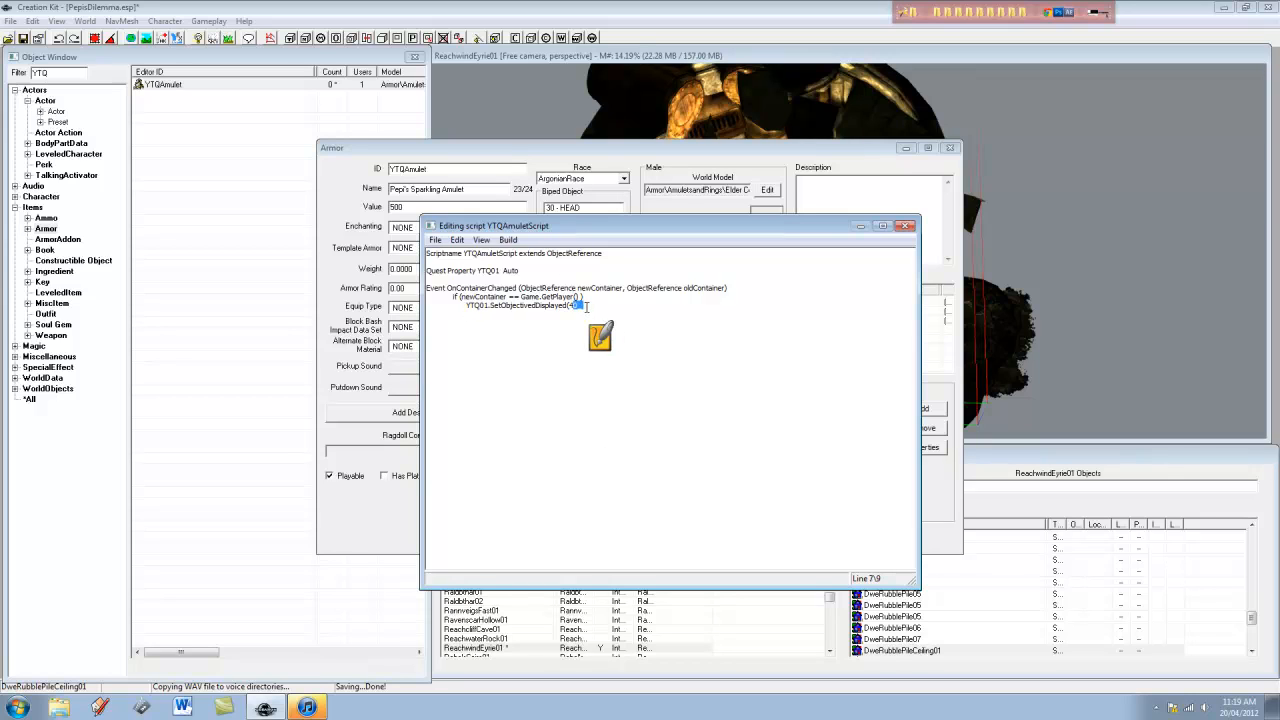
pyautogui.press('BackSpace')
pyautogui.press('BackSpace')
pyautogui.write('30')
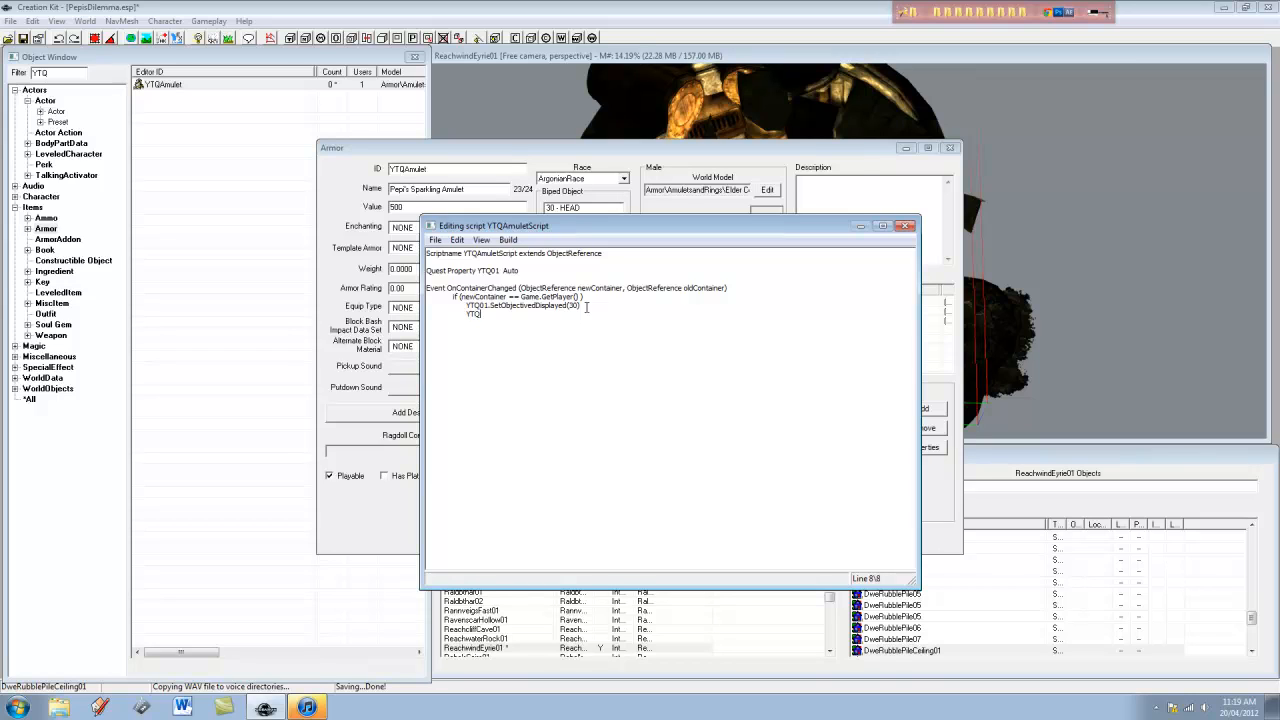
# Add YTQ01.SetStage(30) to the condition, and finish the block with endif and EndEvent
pyautogui.write('01')
pyautogui.write('.SetSta')
pyautogui.write('g')
pyautogui.write('e(3')
pyautogui.write('ndif')
pyautogui.press('Return')
pyautogui.write('EndEvent')
# Review the OnContainerChanged event in YTQAmuletScript, including its parameters, the player condition and the objective and stage lines
pyautogui.moveTo(674, 288); pyautogui.dragTo(621, 290)
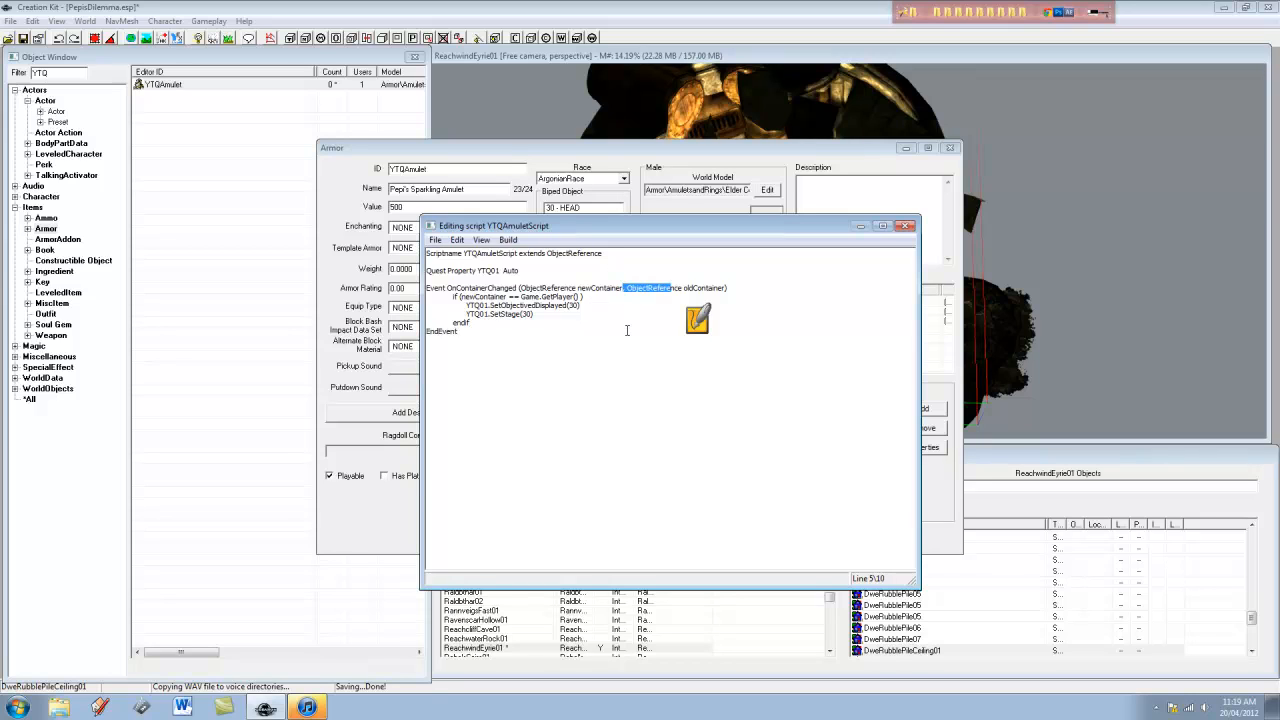
pyautogui.click(629, 329)
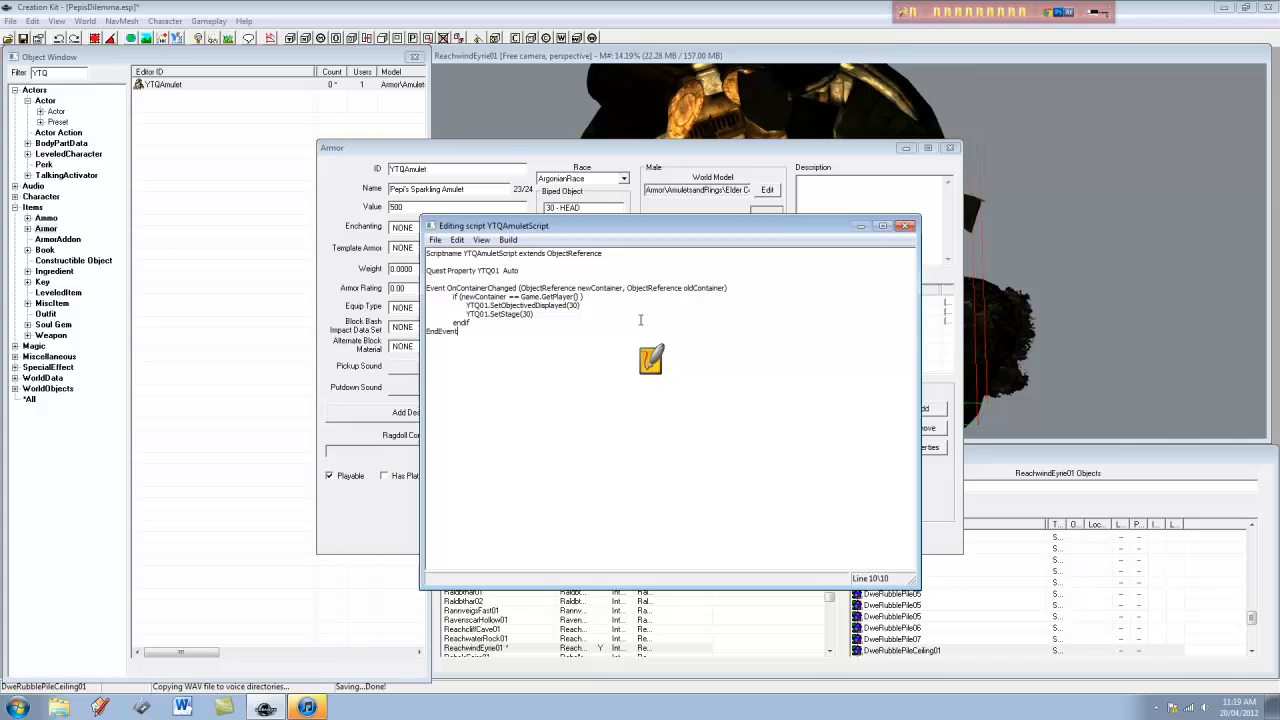
pyautogui.moveTo(546, 320); pyautogui.dragTo(484, 305)
pyautogui.click(493, 332)
pyautogui.click(482, 313)
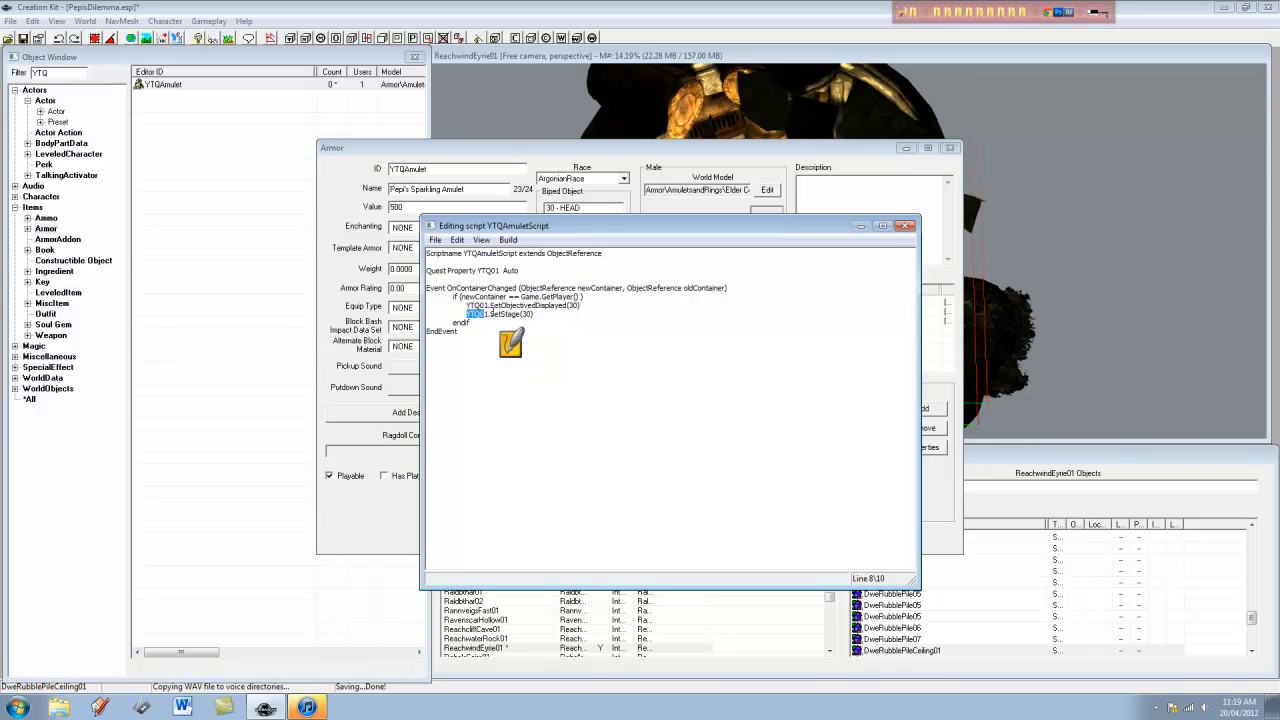
pyautogui.moveTo(486, 313); pyautogui.dragTo(468, 304)
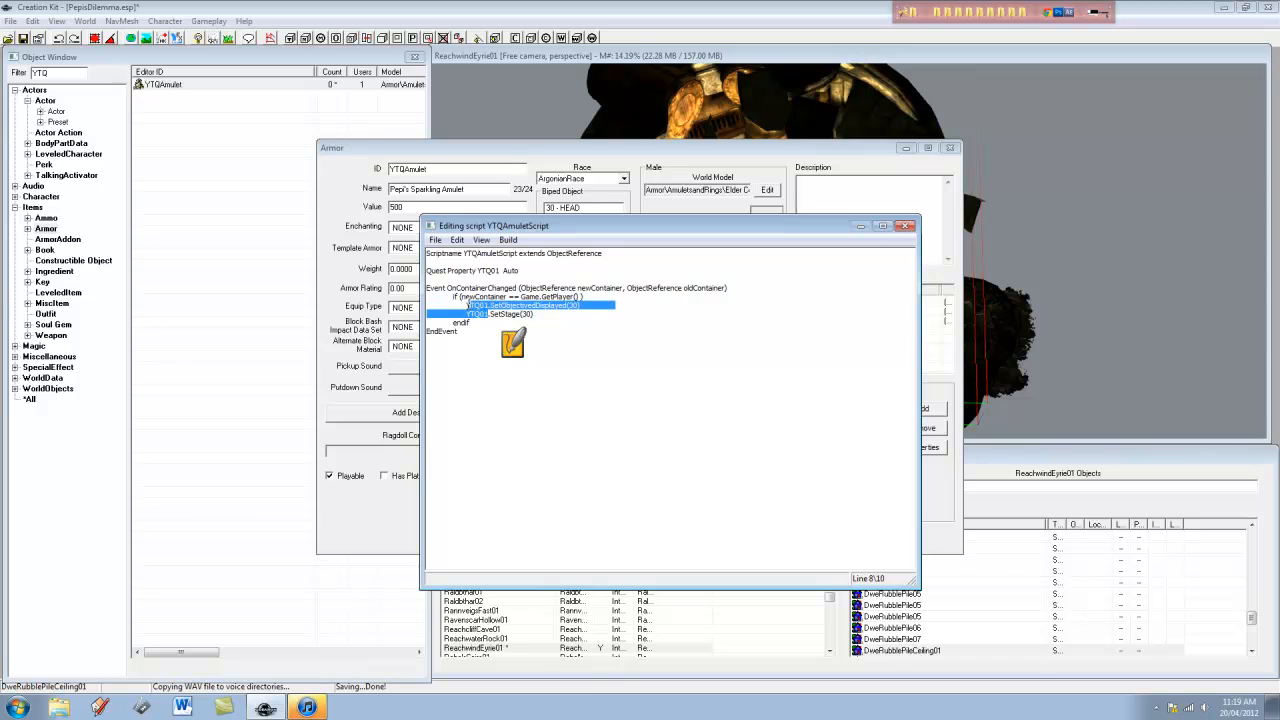
pyautogui.click(468, 305)
pyautogui.moveTo(509, 231); pyautogui.dragTo(592, 263)
pyautogui.moveTo(568, 346); pyautogui.dragTo(532, 338)
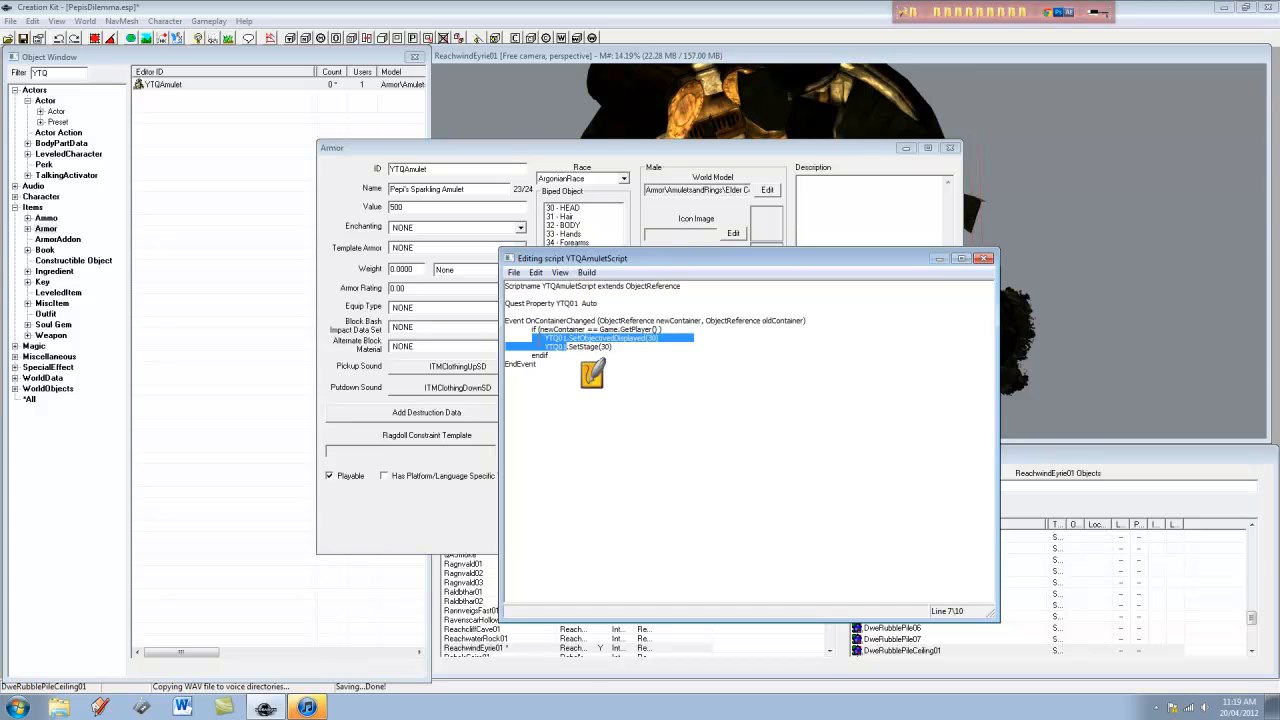
pyautogui.click(549, 368)
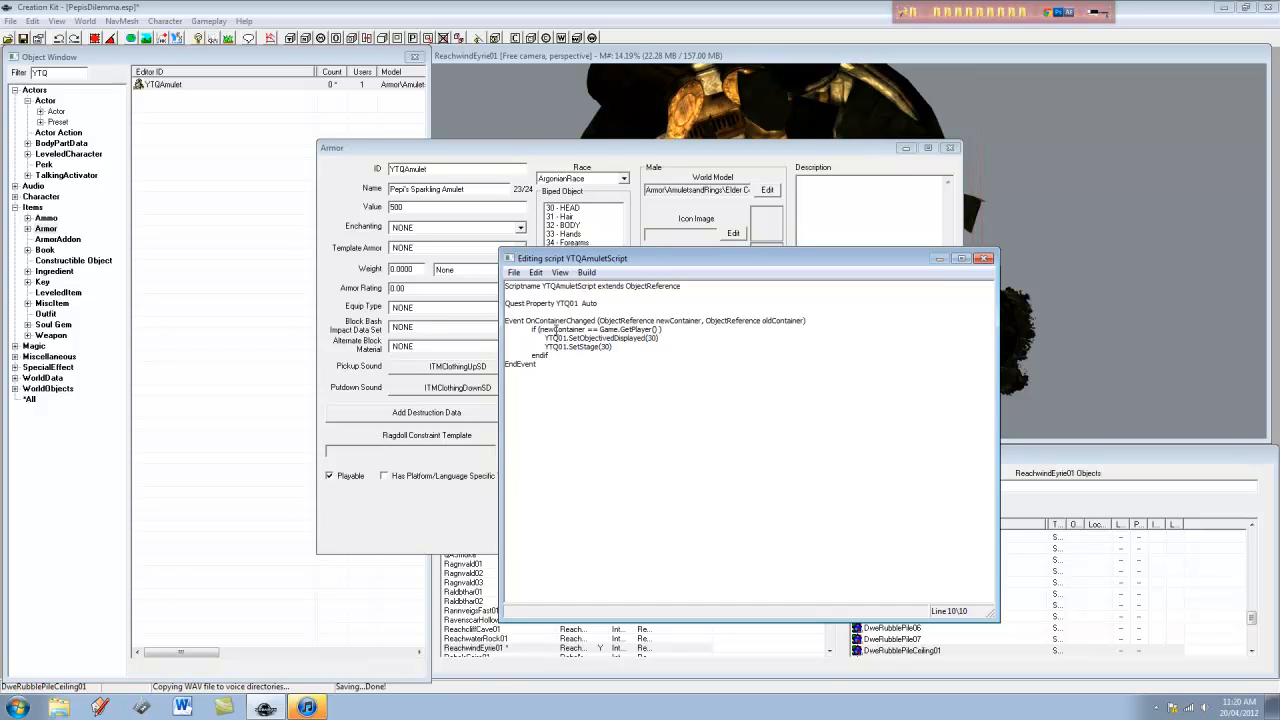
pyautogui.click(599, 320)
pyautogui.moveTo(599, 320); pyautogui.dragTo(528, 319)
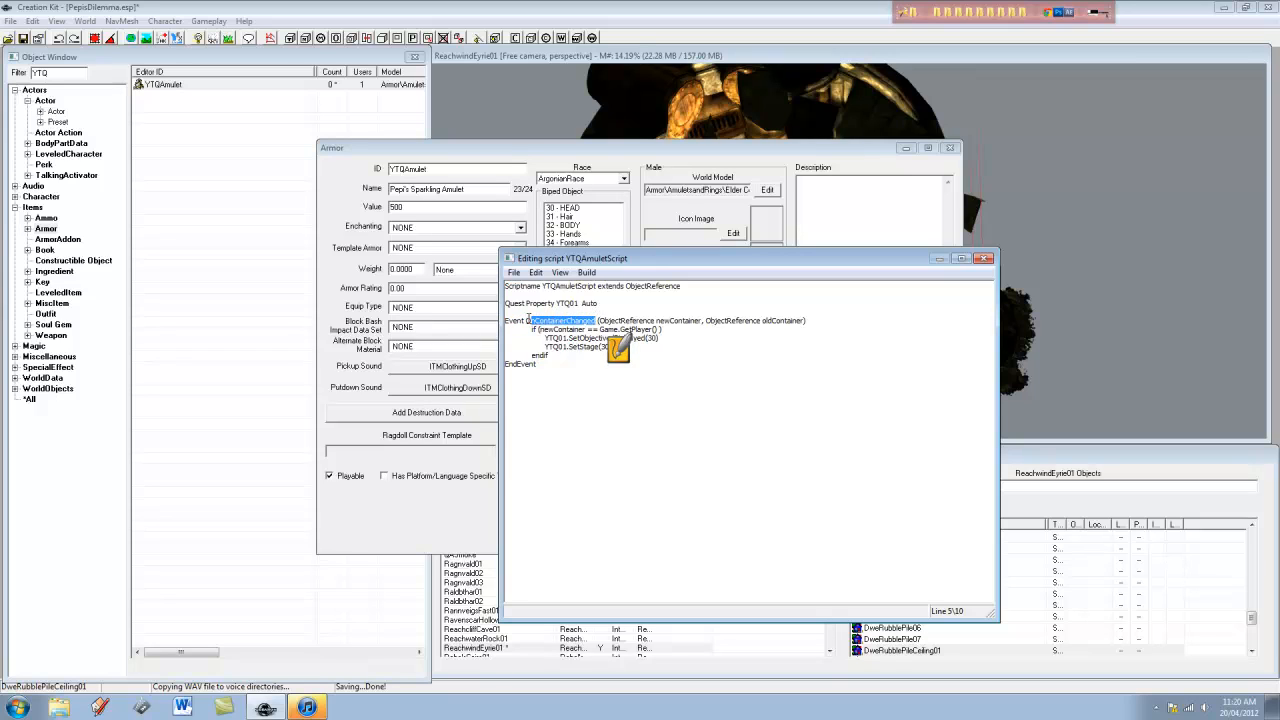
pyautogui.click(577, 324)
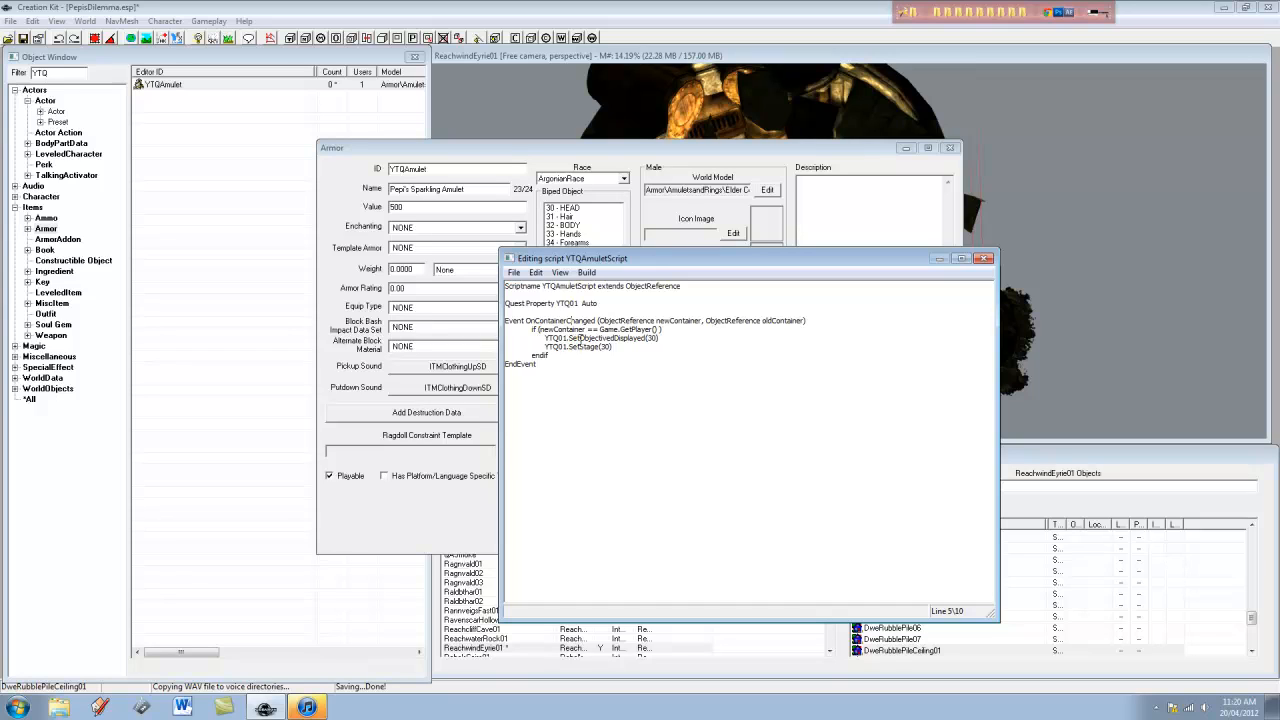
pyautogui.moveTo(620, 338)
pyautogui.mouseDown()
pyautogui.moveTo(641, 331)
pyautogui.moveTo(625, 330)
pyautogui.mouseUp()
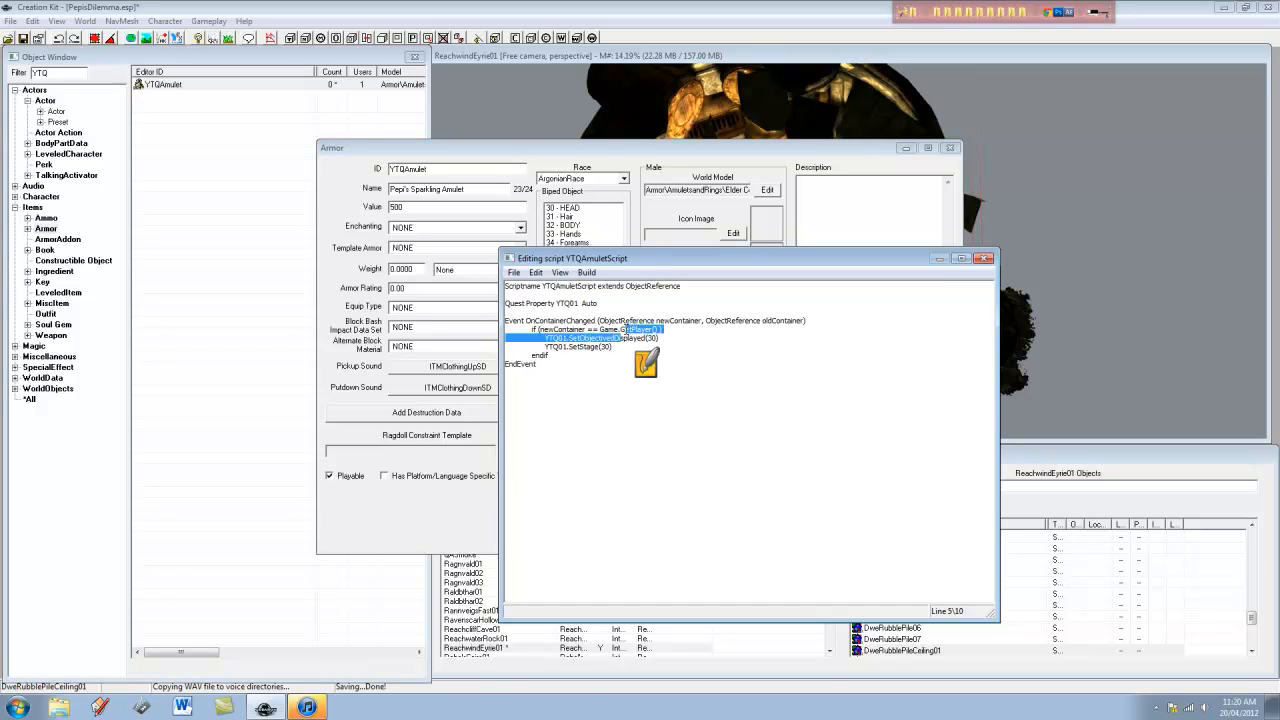
pyautogui.click(627, 338)
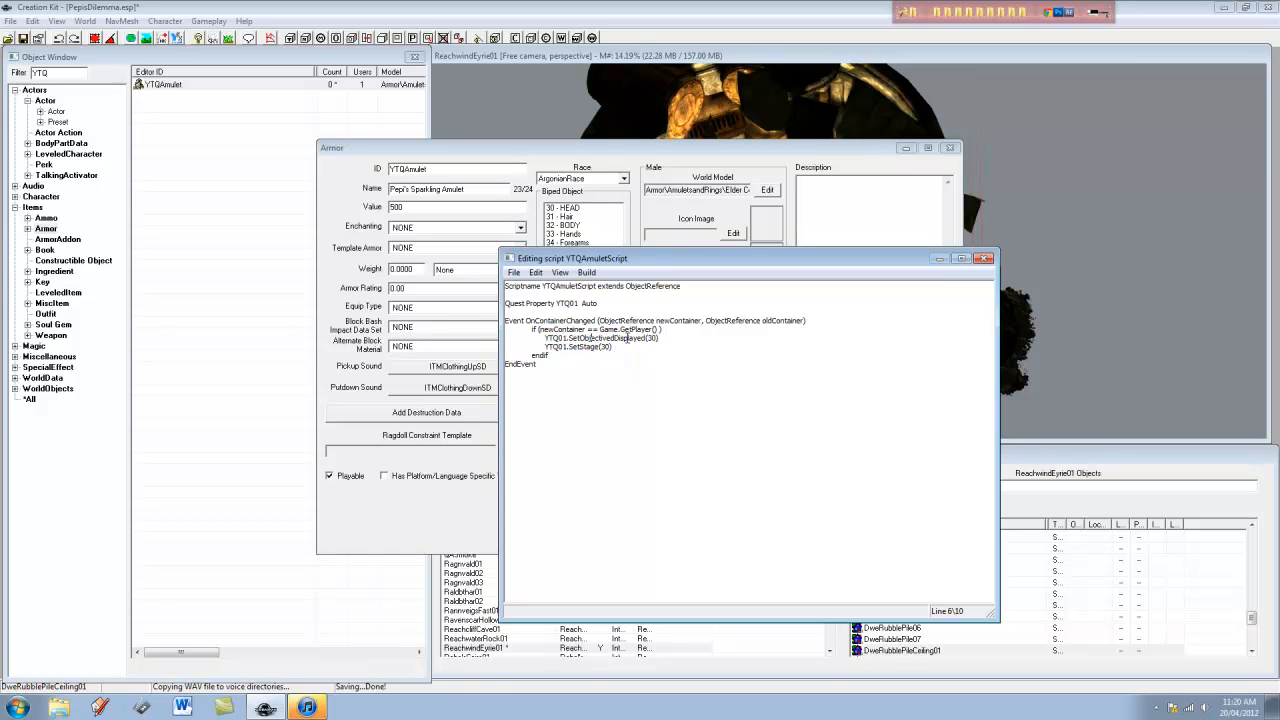
pyautogui.click(594, 347)
pyautogui.moveTo(646, 346); pyautogui.dragTo(600, 342)
pyautogui.click(665, 337)
# Compile YTQAmuletScript and read the compiler output
pyautogui.click(536, 272)
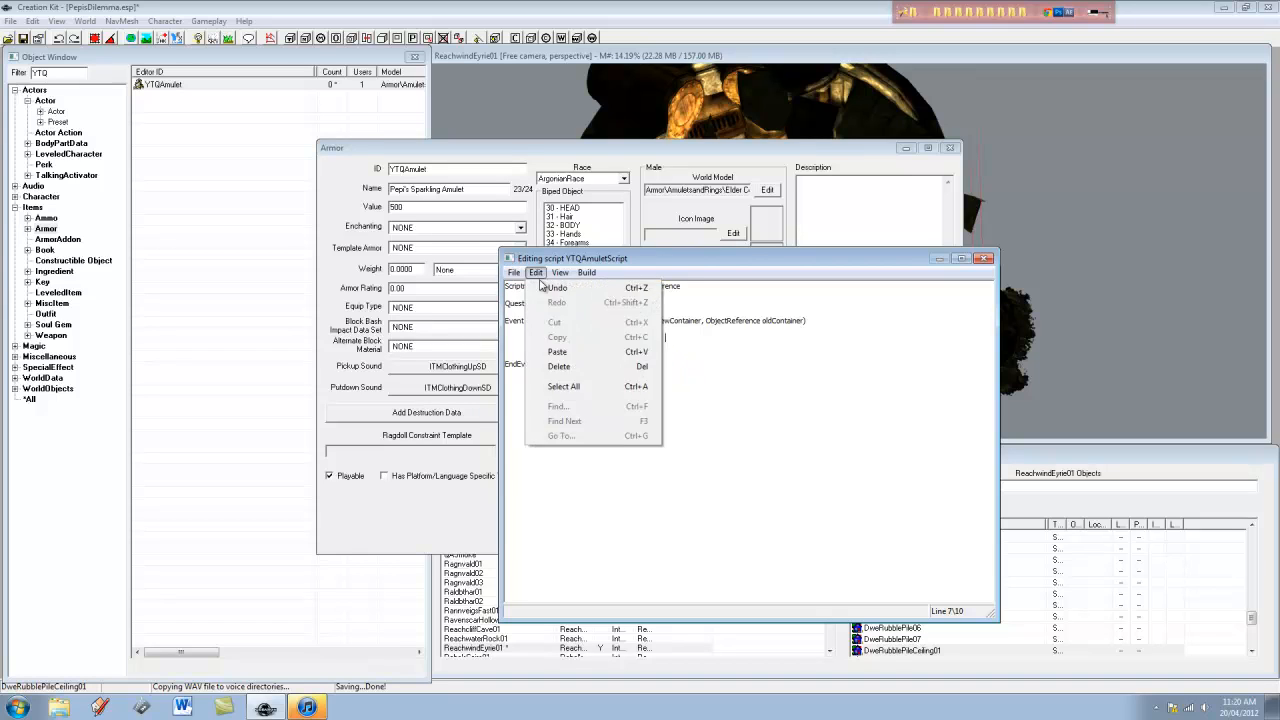
pyautogui.click(591, 288)
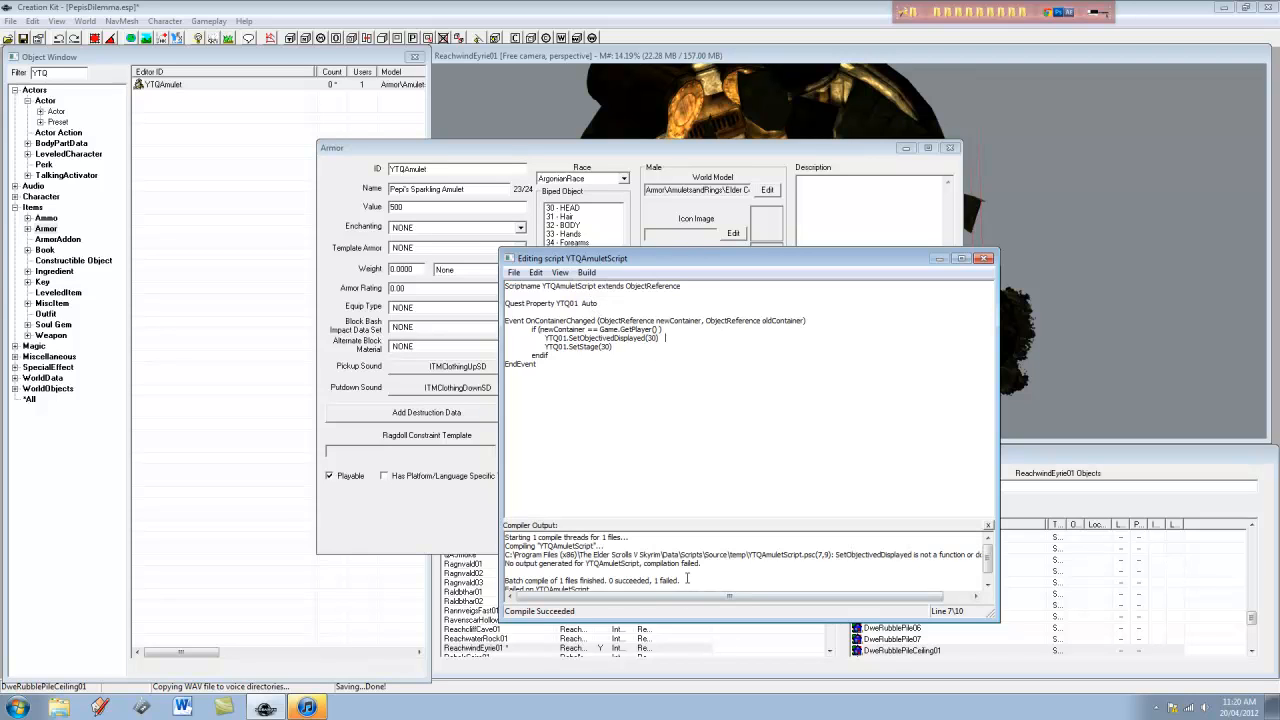
pyautogui.click(685, 576)
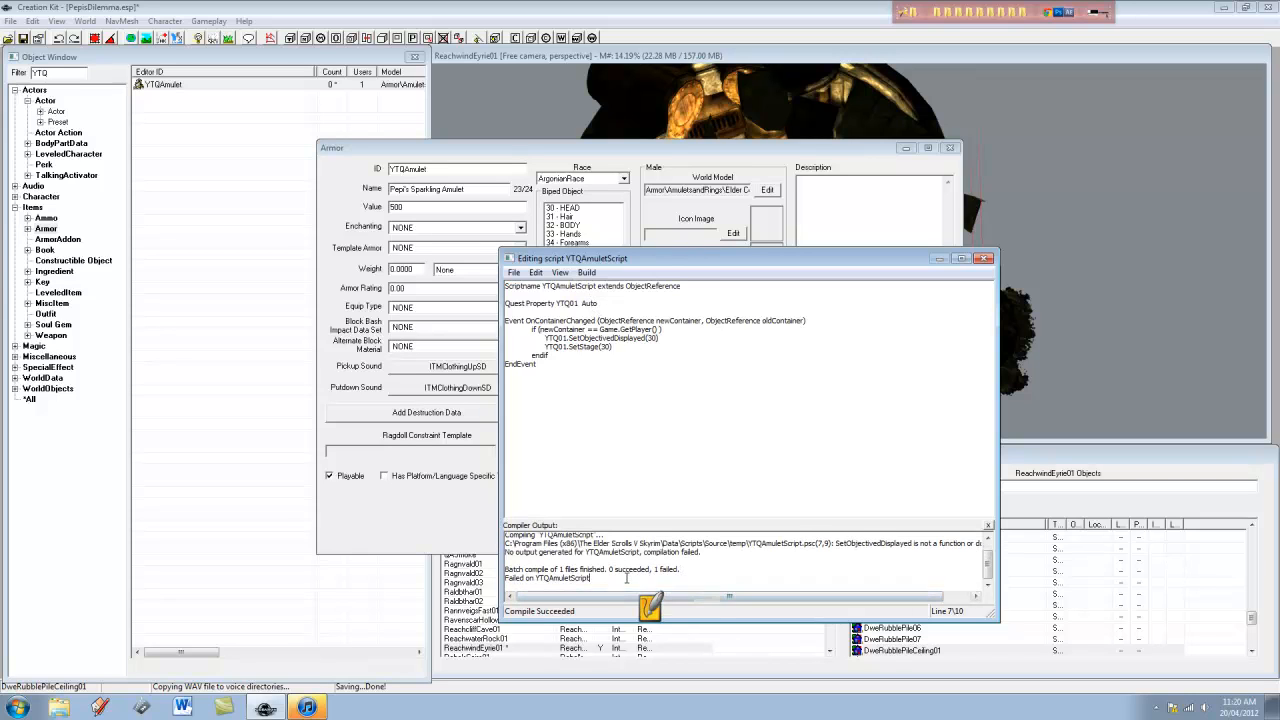
pyautogui.click(685, 573)
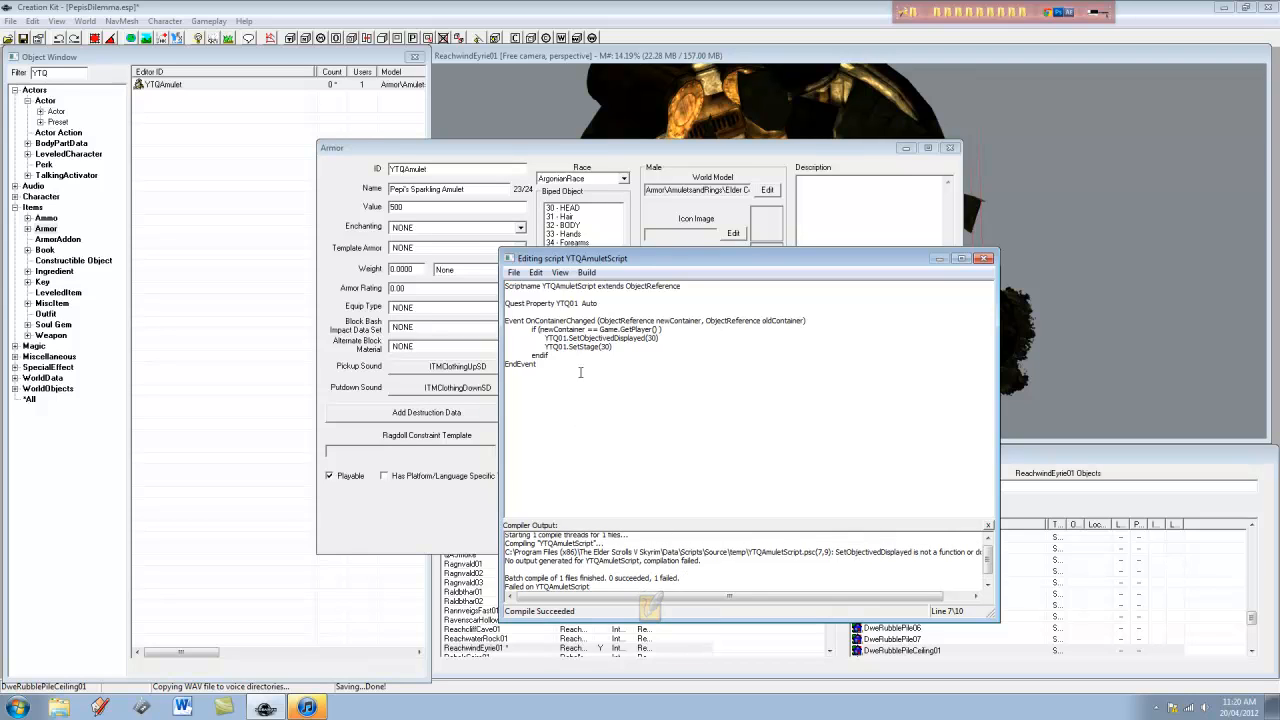
# Move the OnContainerChanged event above the YTQ01 property line and compile YTQAmuletScript again
pyautogui.moveTo(580, 365); pyautogui.dragTo(511, 295)
pyautogui.press('Delete')
pyautogui.click(511, 295)
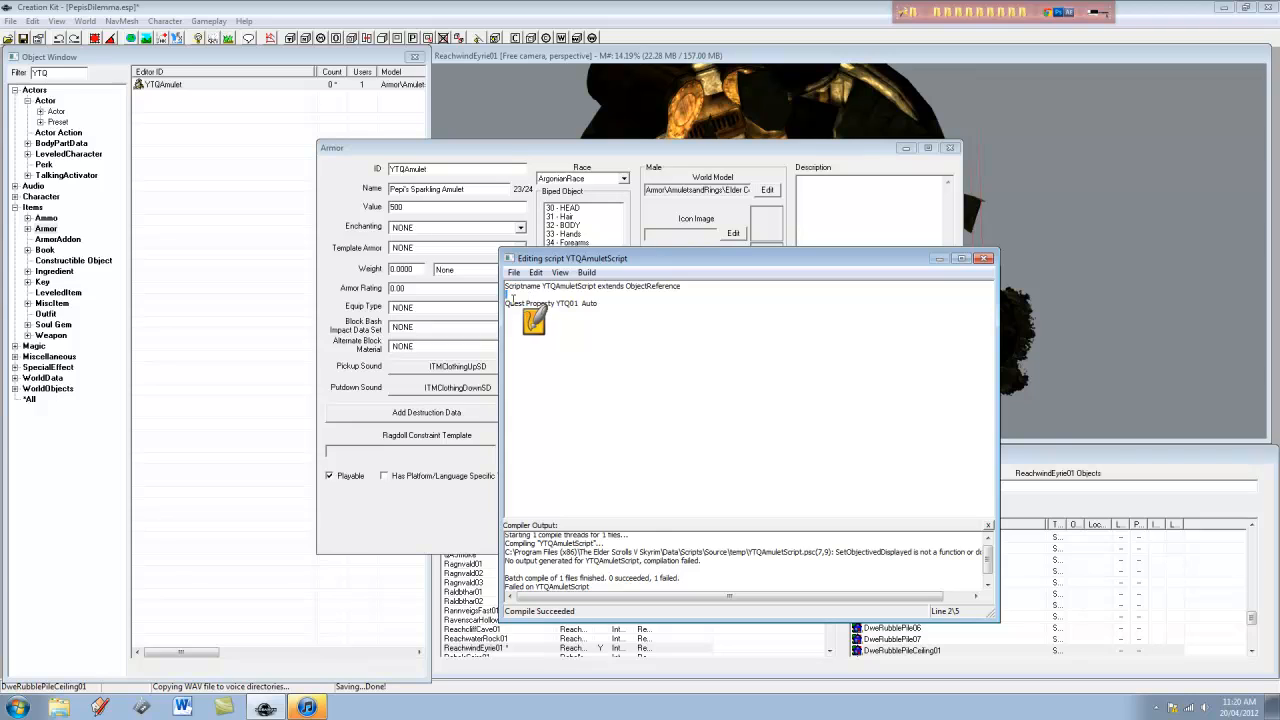
pyautogui.press('Up')
pyautogui.write('Event OnContainerChanged (ObjectReference newContainer, ObjectReference oldContainer) \tif (newContainer == Game.GetPlayer() ) \t\tYTQ01.SetObjectiveDisplayed(30) \t\tYTQ01.SetStage(30) \tendif EndEvent')
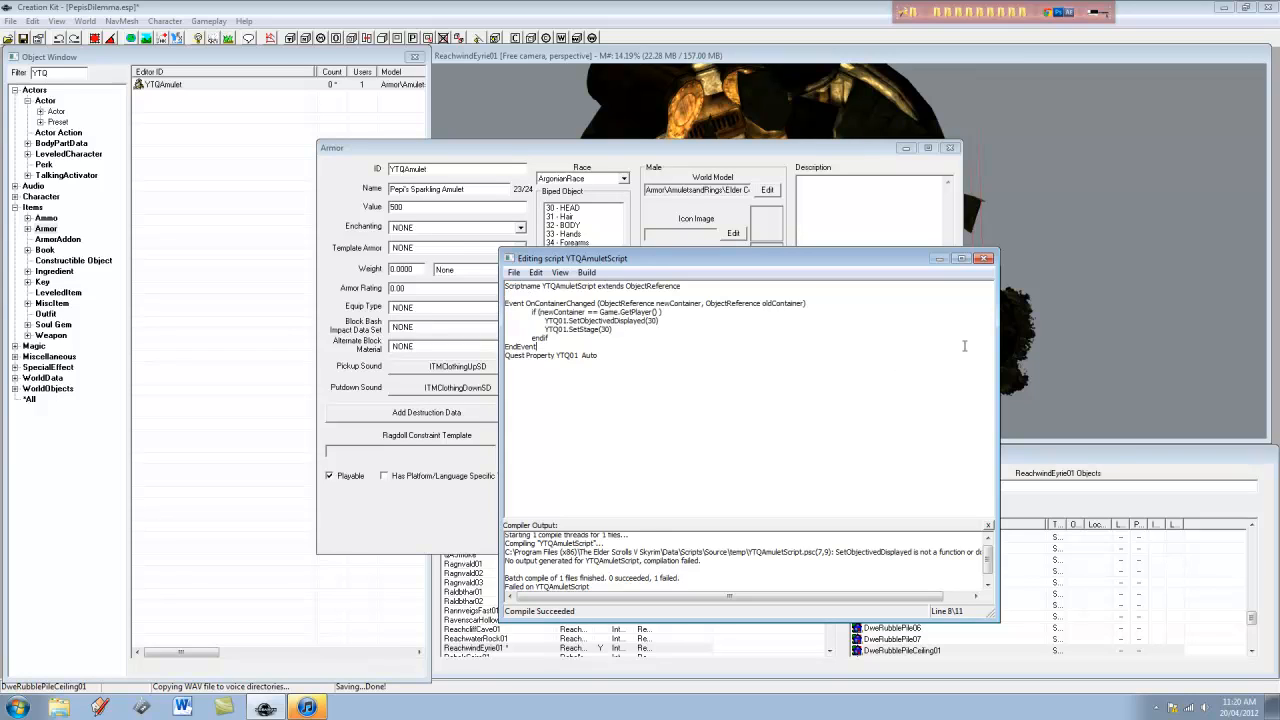
pyautogui.press('Return')
pyautogui.click(590, 273)
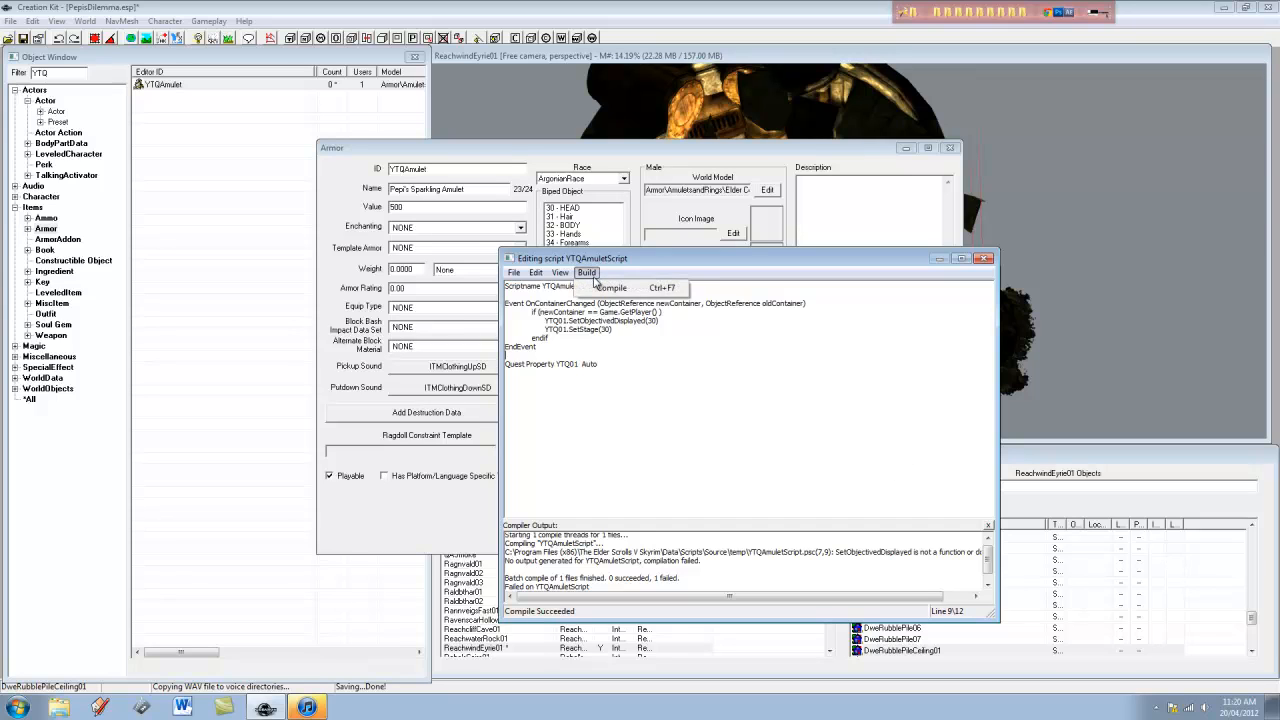
pyautogui.click(599, 287)
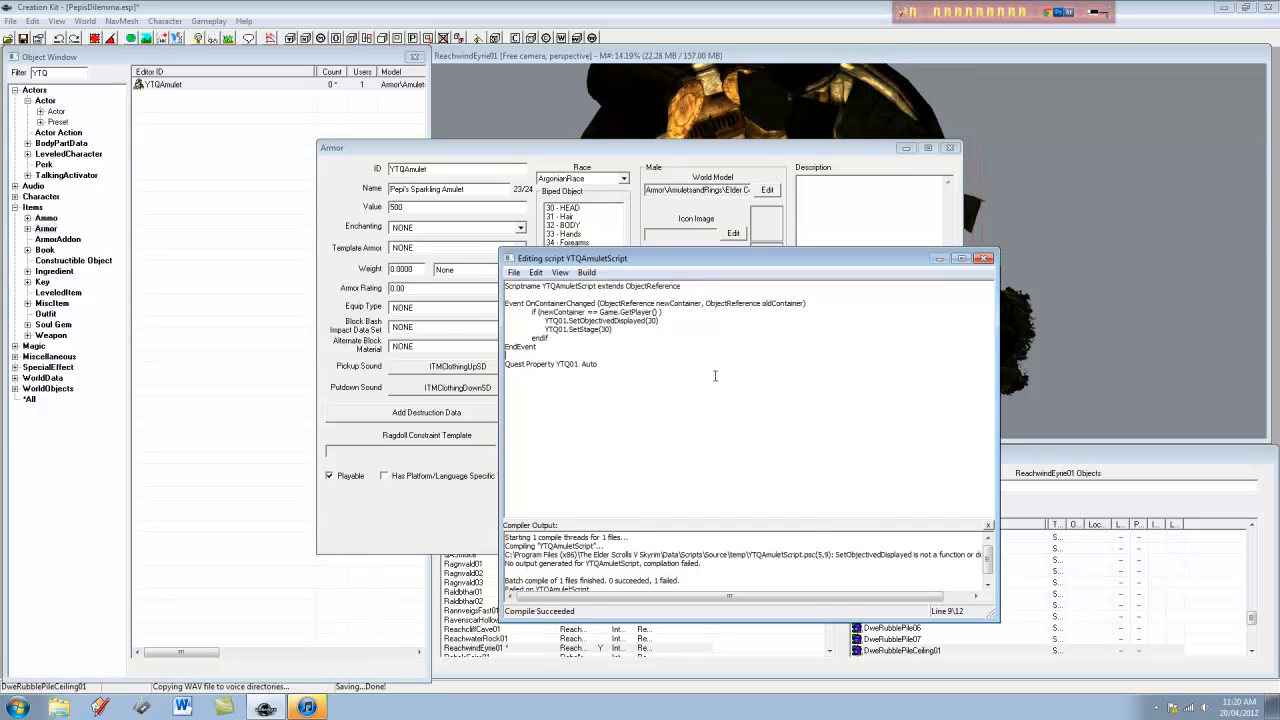
pyautogui.scroll(-1, 700, 575)
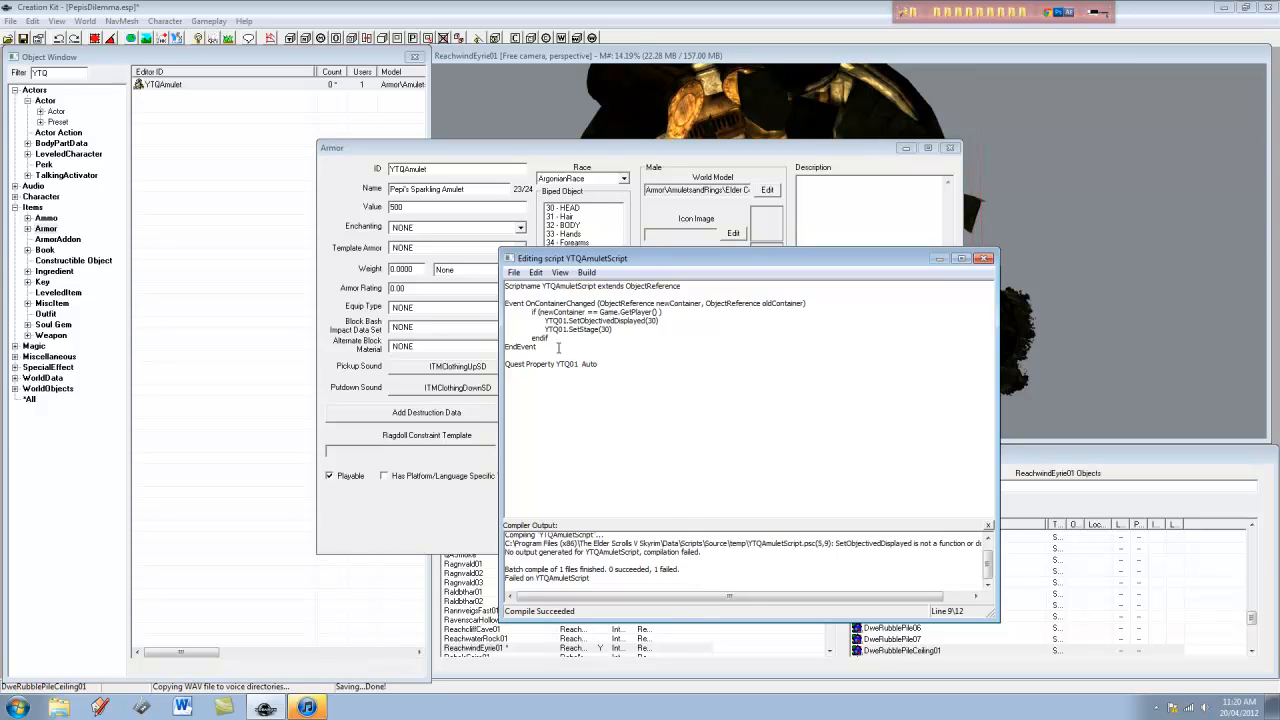
# Cut the OnContainerChanged event out of YTQAmuletScript and close the script, discarding its changes
pyautogui.moveTo(558, 347); pyautogui.dragTo(504, 302)
pyautogui.press('Delete')
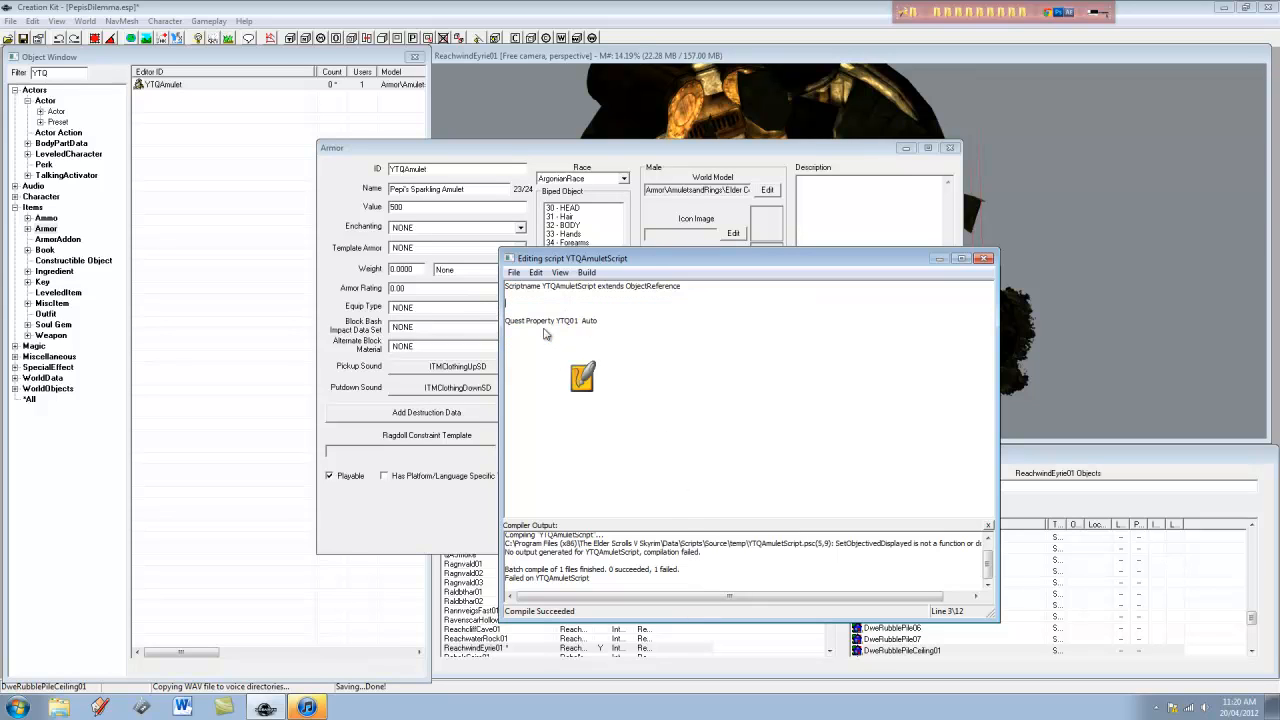
pyautogui.click(984, 259)
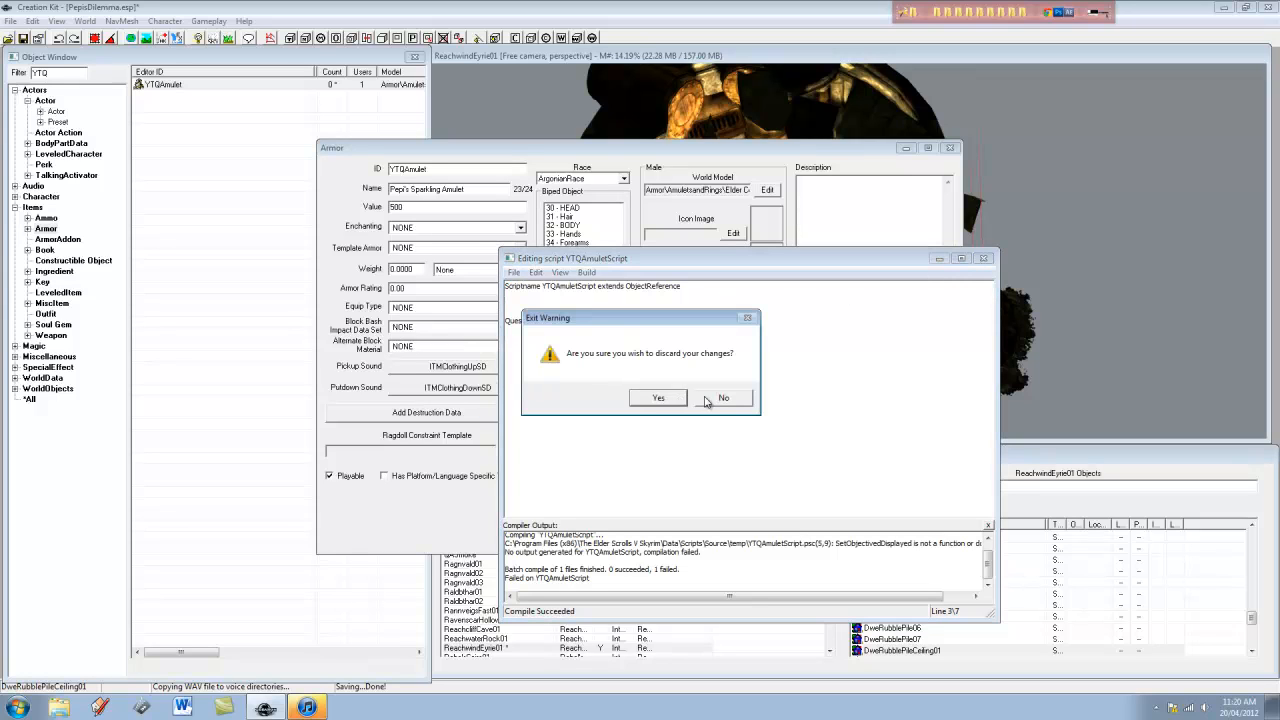
pyautogui.click(722, 398)
pyautogui.click(984, 259)
pyautogui.click(659, 395)
# Replace YTQAmuletScript on the YTQAmulet record with a new script named YTQAmuletScrip, extending ObjectReference
pyautogui.rightClick(846, 422)
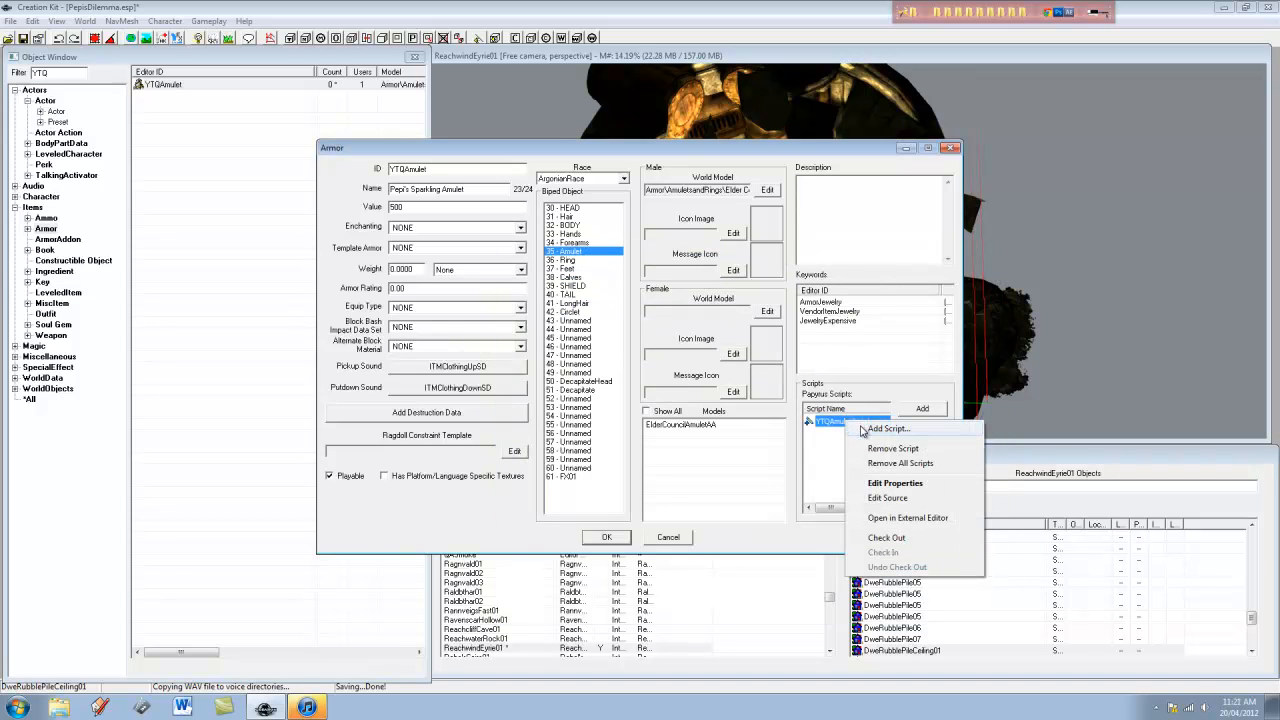
pyautogui.click(893, 449)
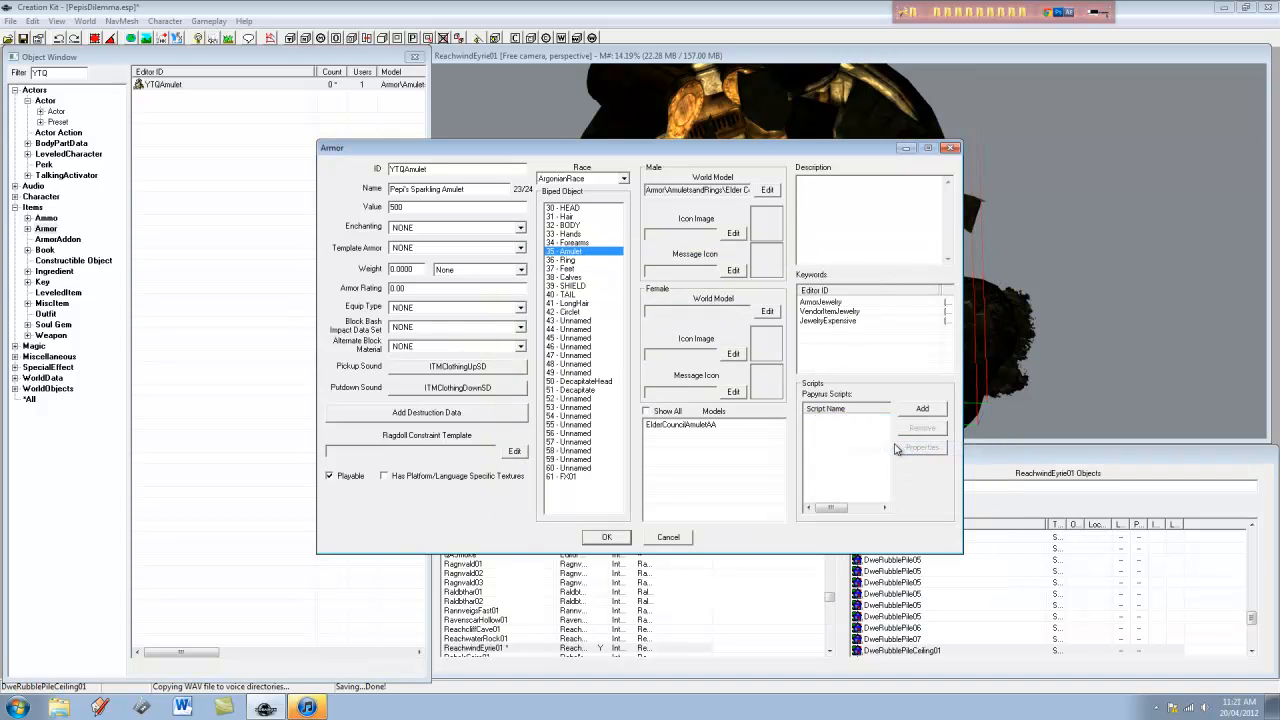
pyautogui.click(922, 408)
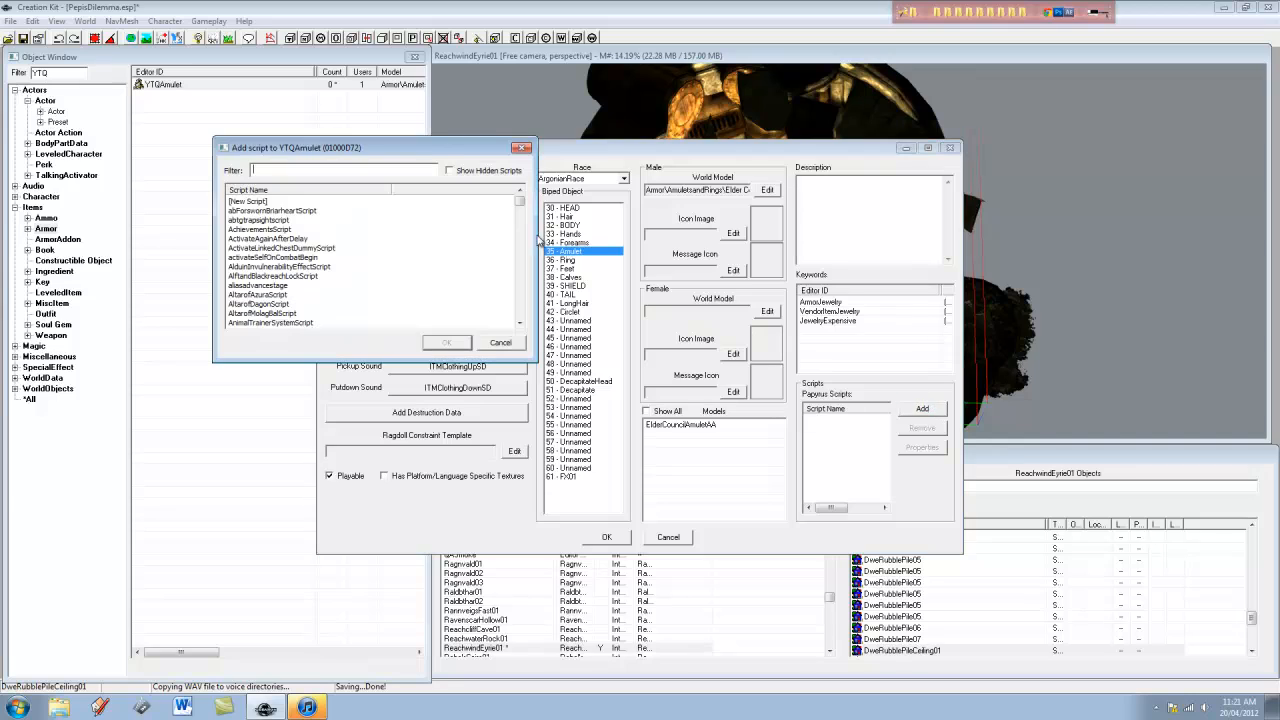
pyautogui.doubleClick(284, 202)
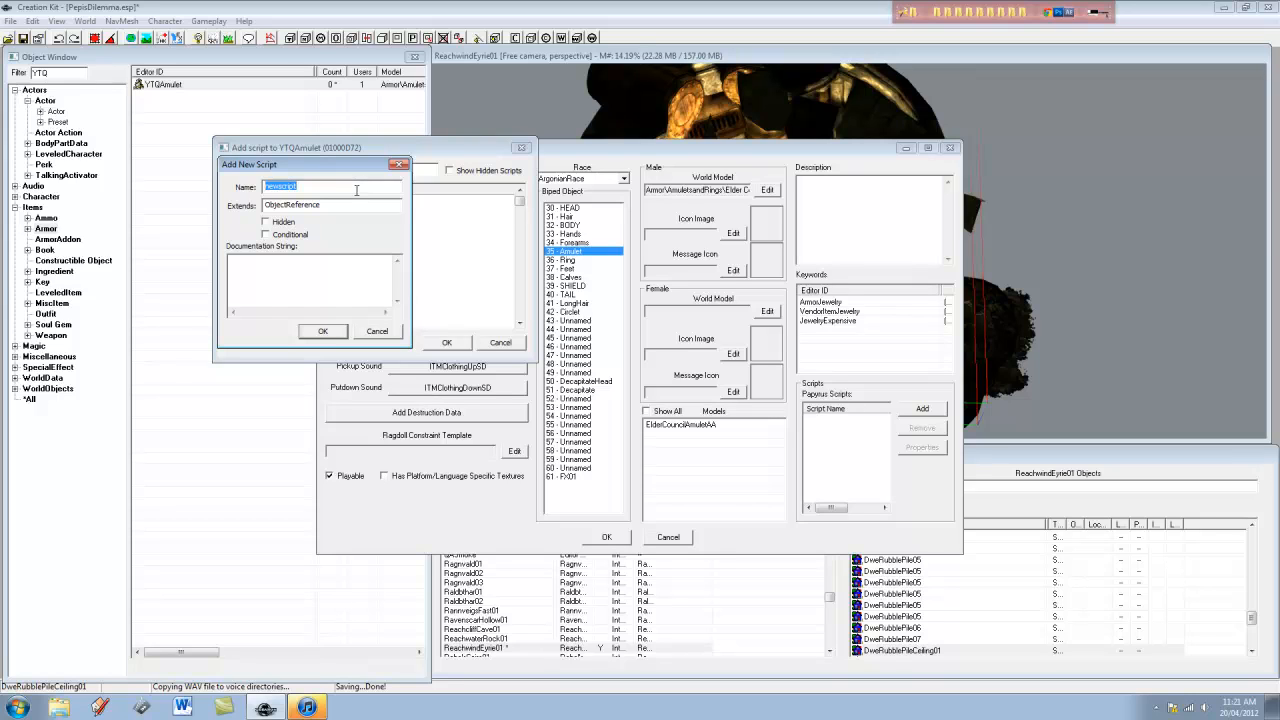
pyautogui.write('YTQAmuletS')
pyautogui.click(323, 331)
pyautogui.click(741, 398)
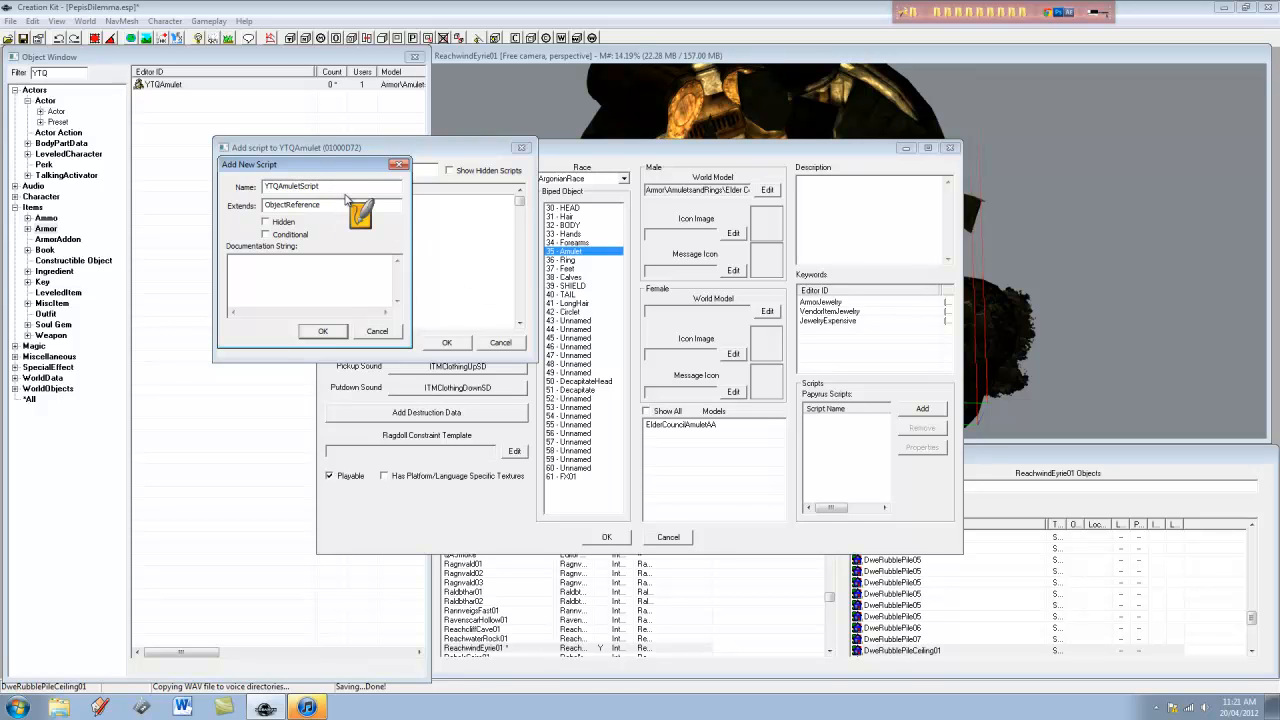
pyautogui.click(337, 331)
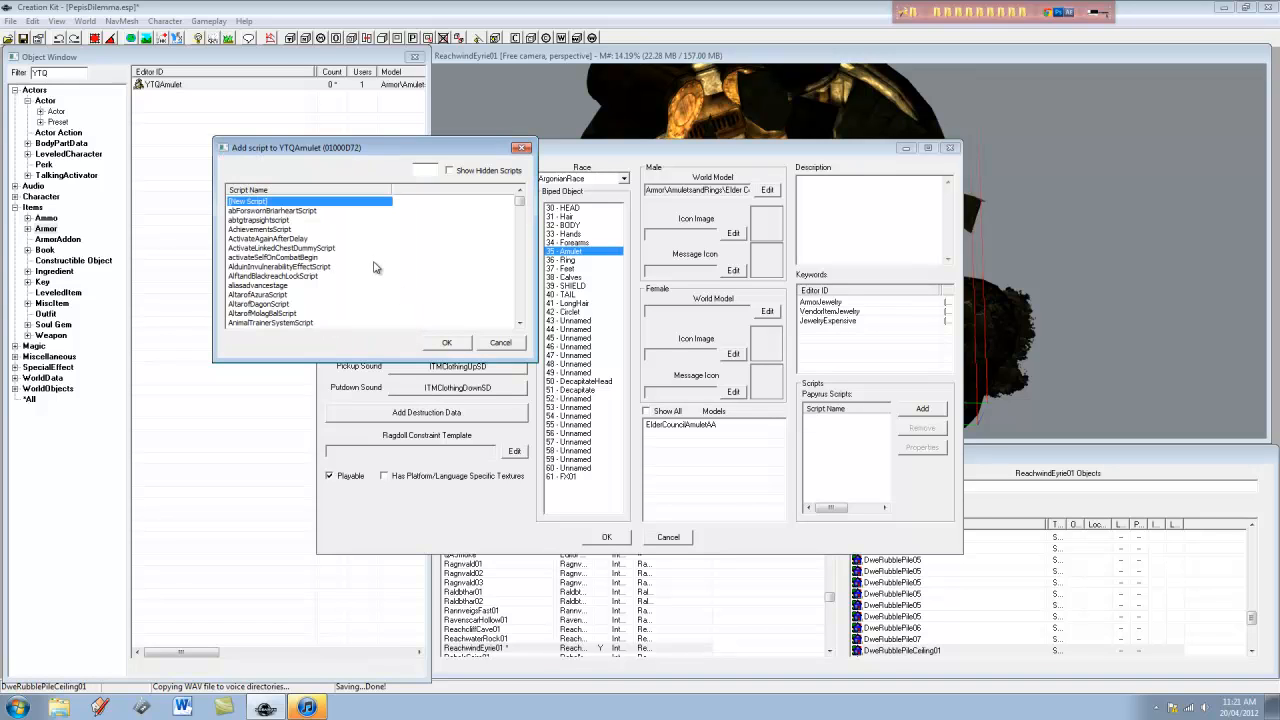
pyautogui.click(850, 421)
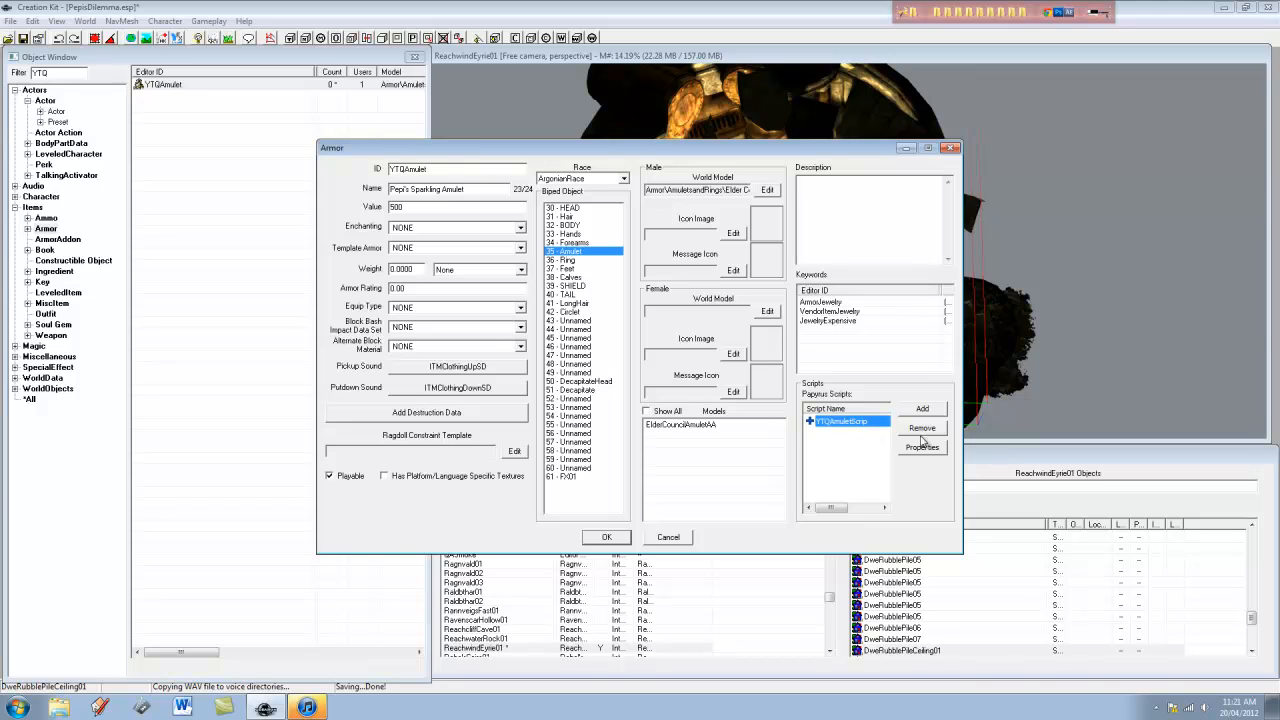
# Add a property of type Quest named YTQ01 to YTQAmuletScrip
pyautogui.click(922, 447)
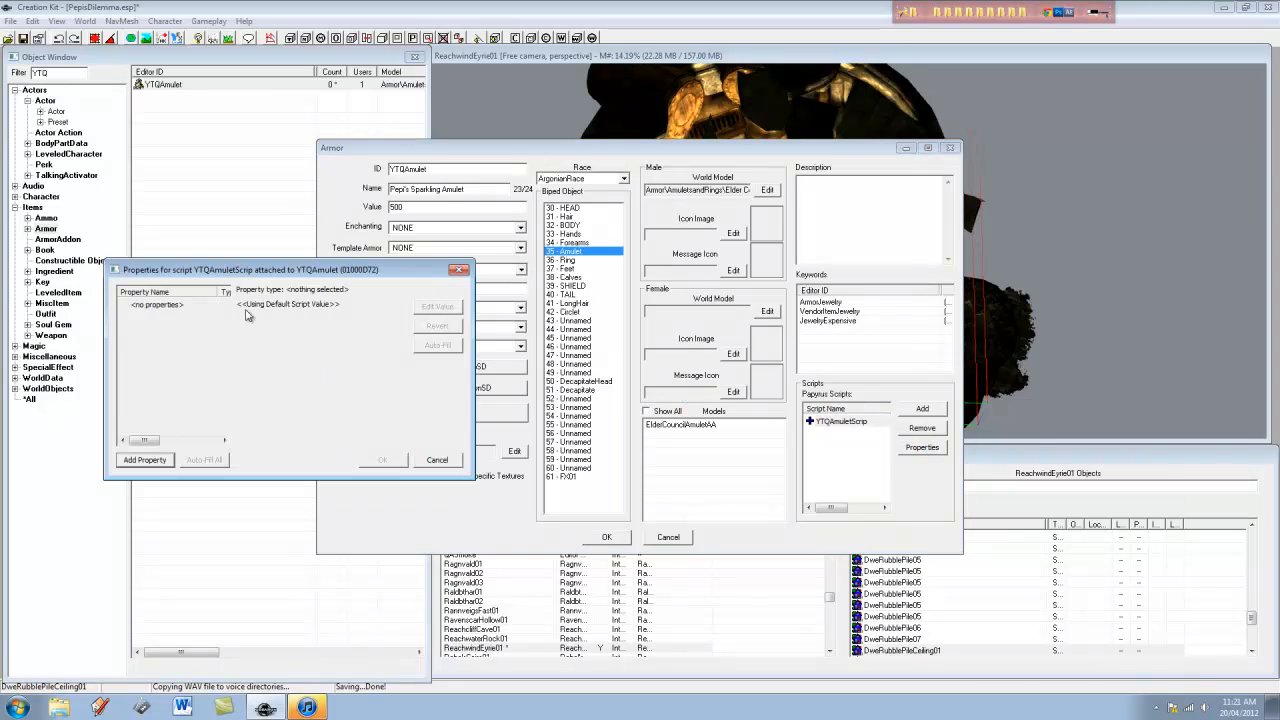
pyautogui.click(150, 459)
pyautogui.click(224, 309)
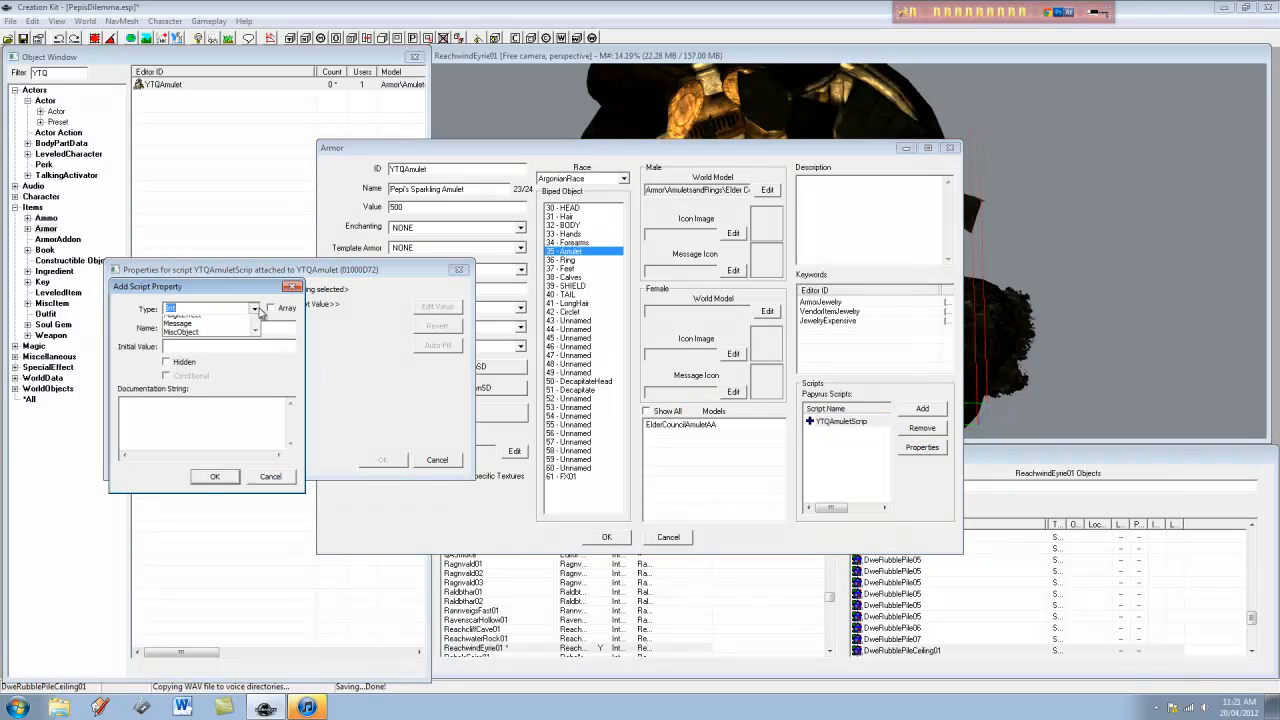
pyautogui.click(223, 329)
pyautogui.doubleClick(223, 329)
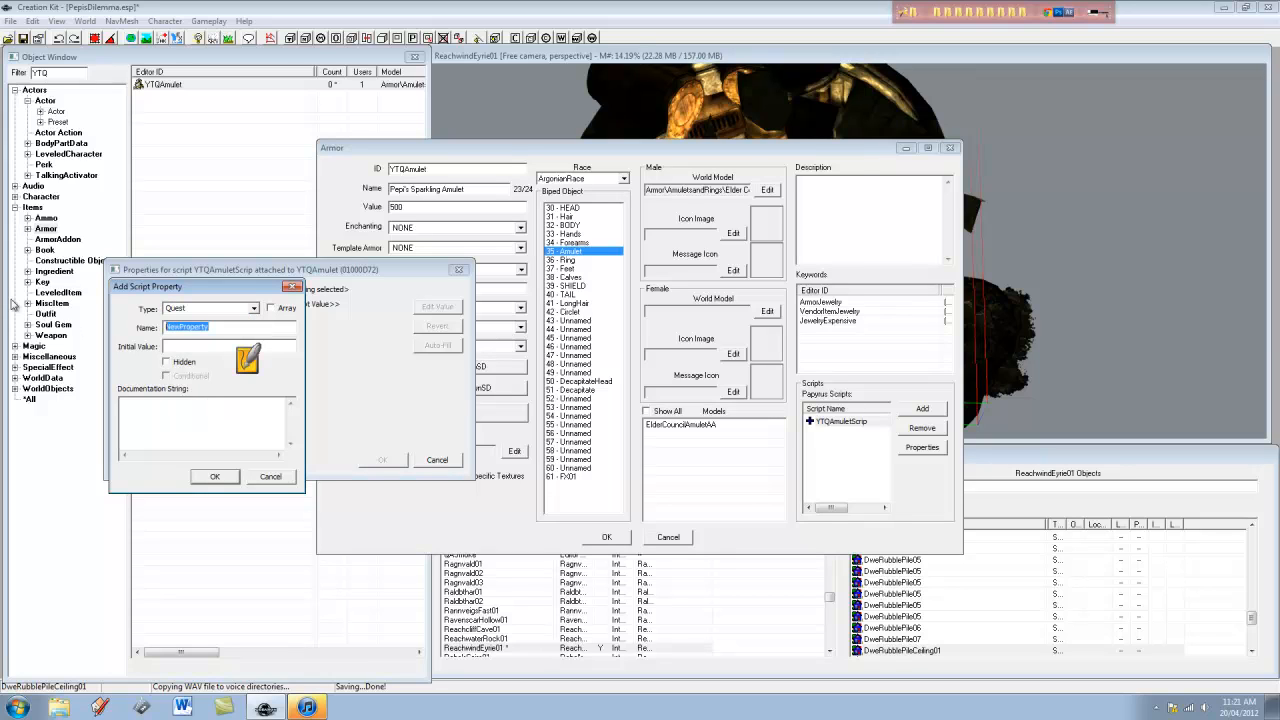
pyautogui.write('Y')
pyautogui.press('BackSpace')
pyautogui.press('BackSpace')
pyautogui.press('BackSpace')
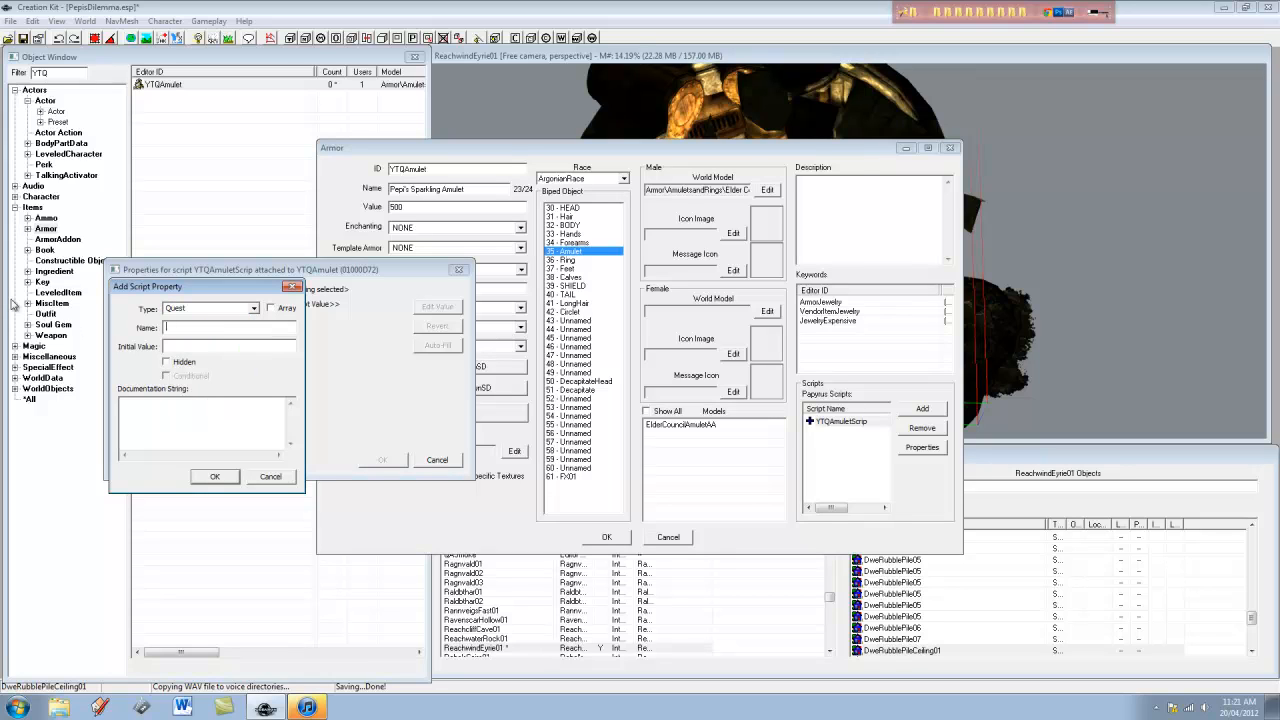
pyautogui.write('YTQ01')
pyautogui.press('Return')
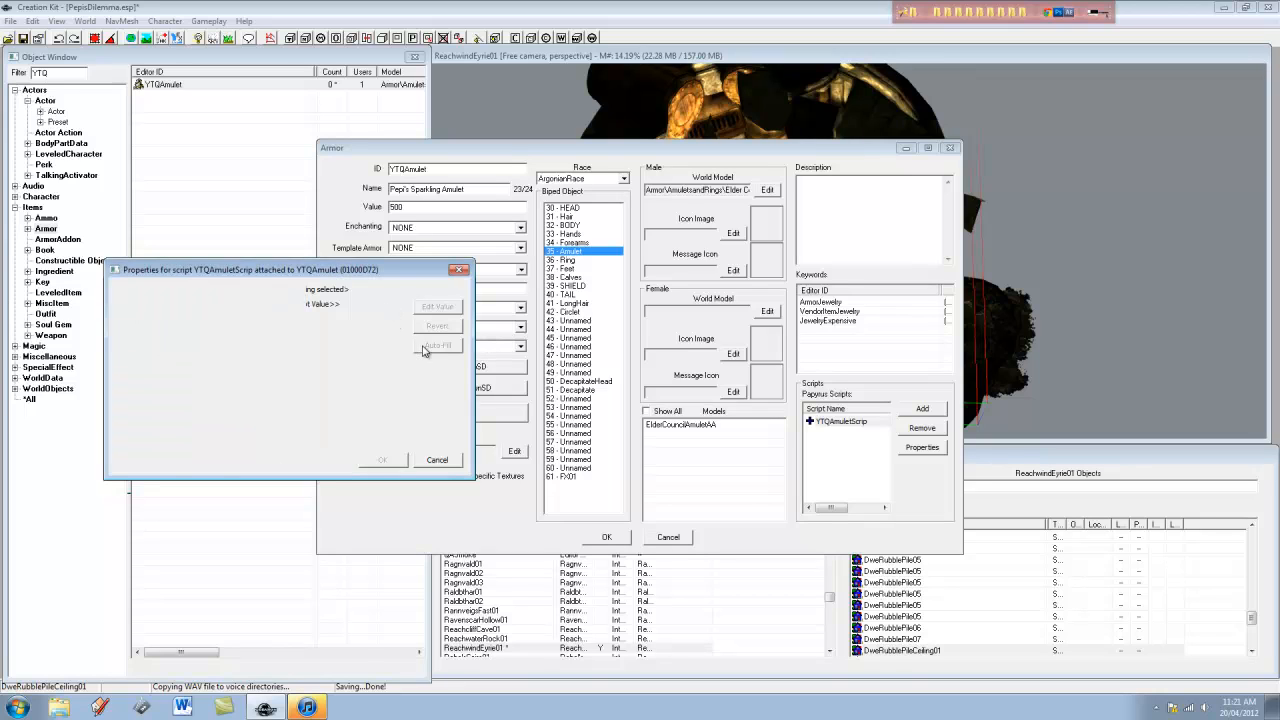
# Set the YTQ01 property's value to quest YTQ01 and confirm the script properties
pyautogui.click(160, 304)
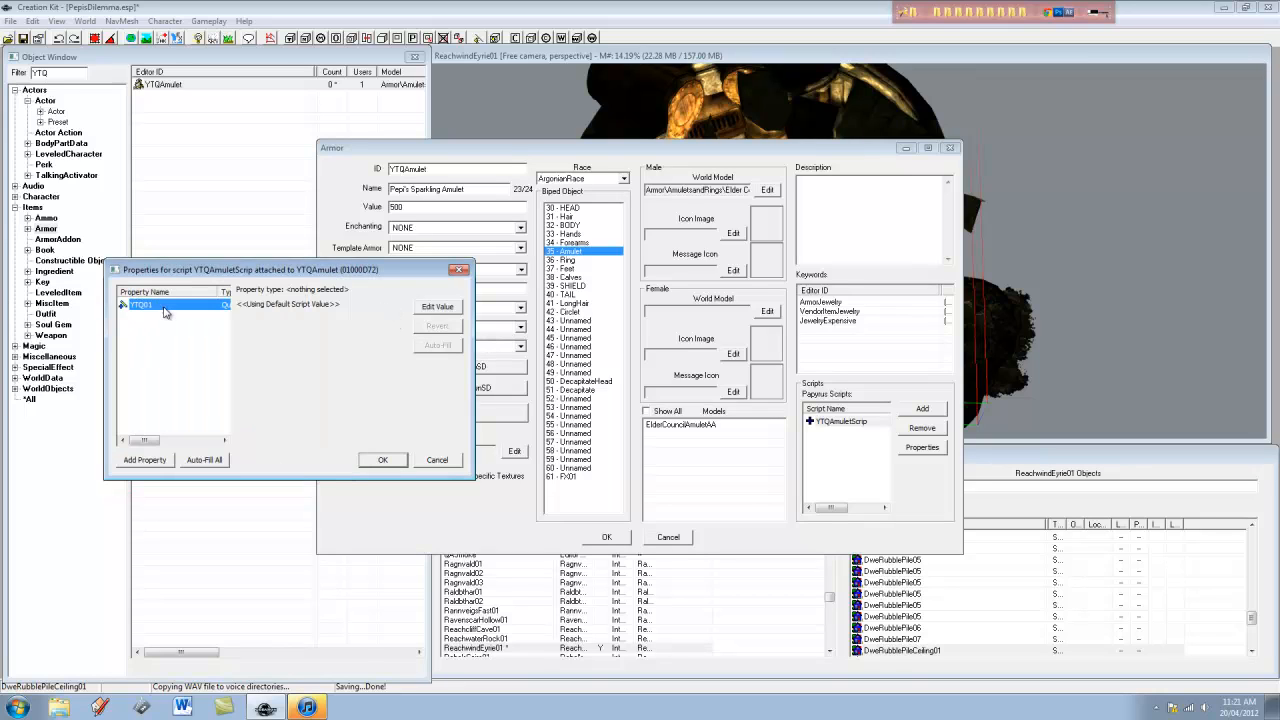
pyautogui.click(354, 308)
pyautogui.click(380, 416)
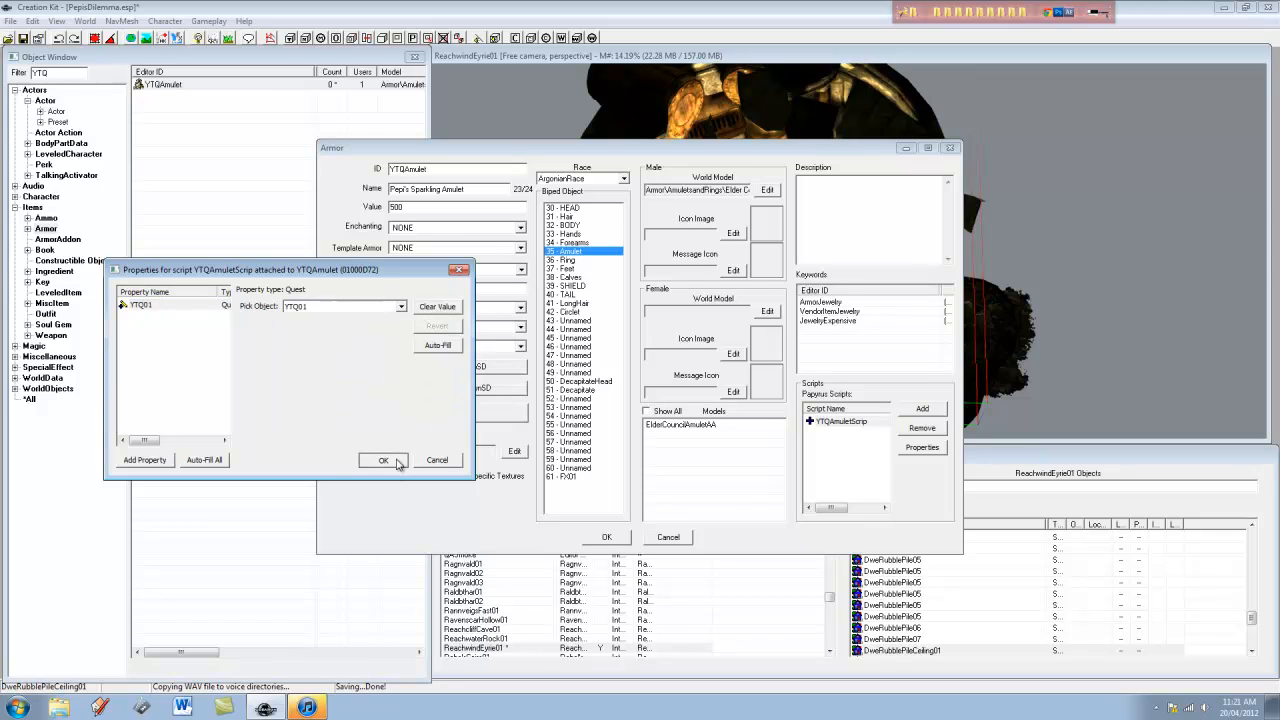
pyautogui.click(382, 459)
# Edit the source of YTQAmuletScrip and paste the OnContainerChanged event between the Scriptname line and the YTQ01 property line
pyautogui.rightClick(850, 425)
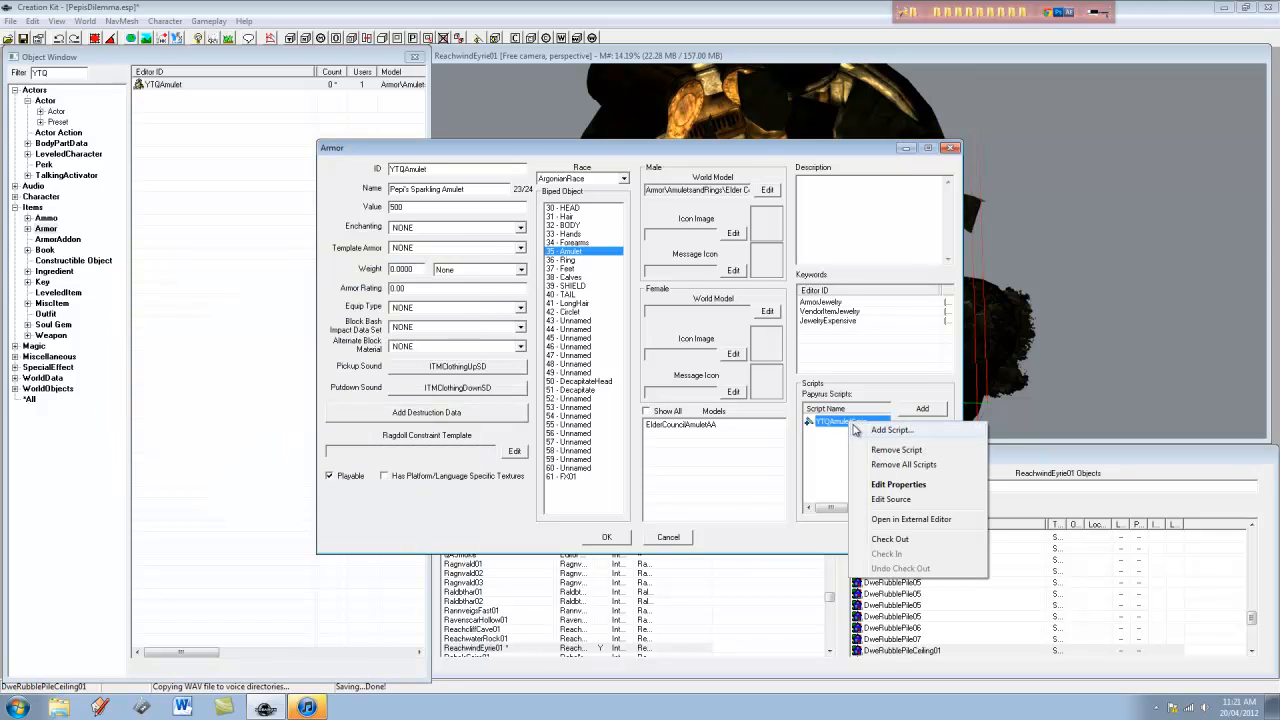
pyautogui.click(923, 505)
pyautogui.click(620, 297)
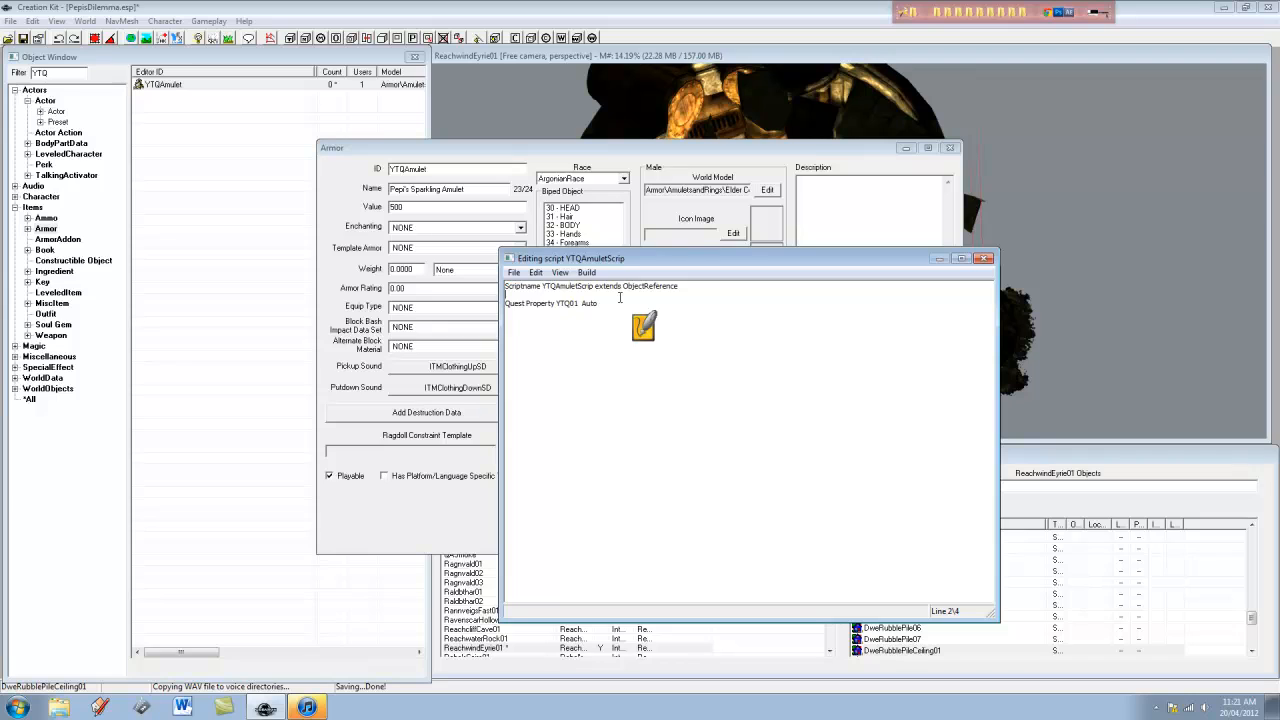
pyautogui.press('Return')
pyautogui.write('Event OnContainerChanged (ObjectReference newContainer, ObjectReference oldContainer) \tif (newContainer == Game.GetPlayer() ) \t\tYTQ01.SetObjectiveDisplayed(30) \t\tYTQ01.SetStage(30) \tendif EndEvent')
pyautogui.press('Return')
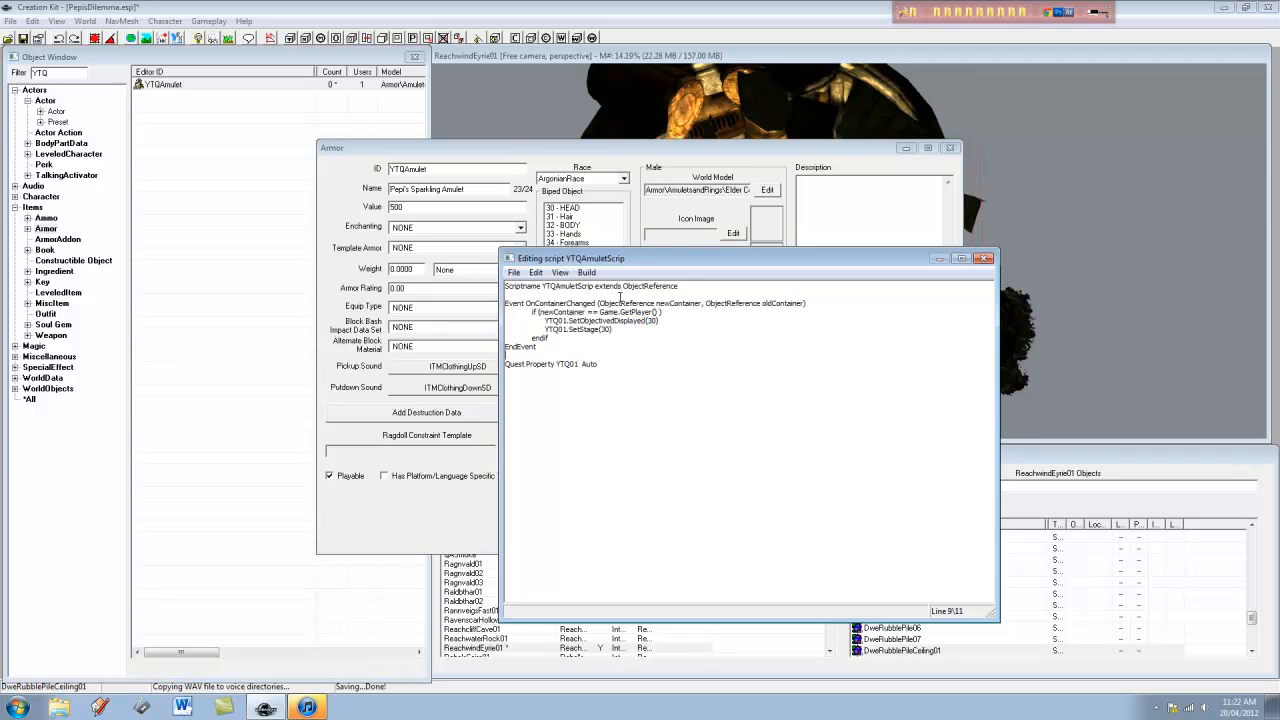
# Try to save YTQAmuletScrip, decline saving it uncompiled and read the compiler output
pyautogui.hotkey('ctrl', 's')
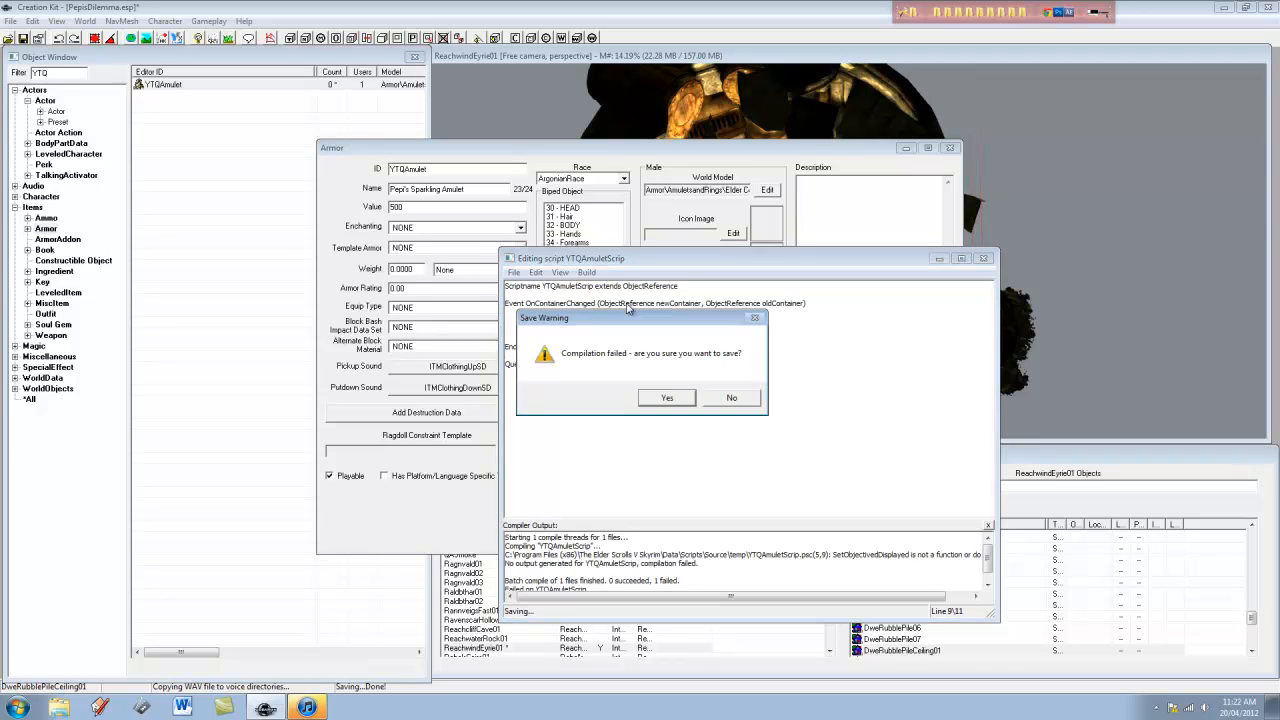
pyautogui.click(731, 398)
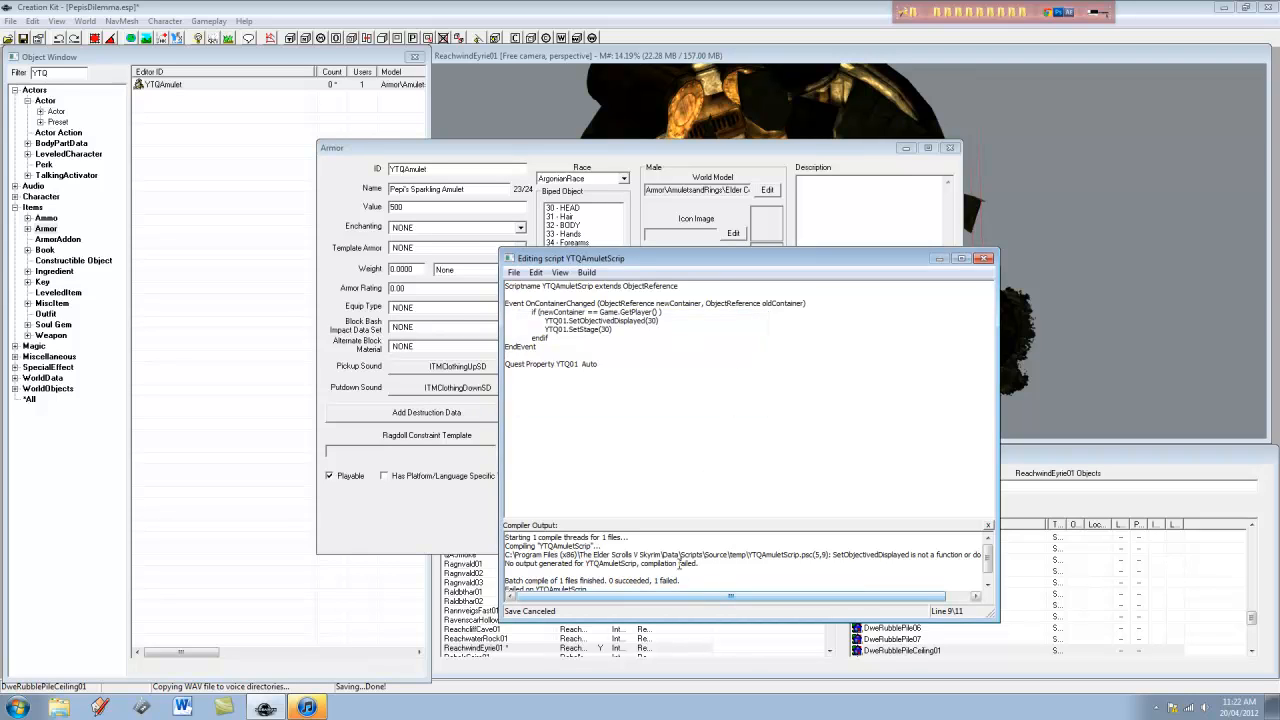
pyautogui.scroll(-2, 632, 568)
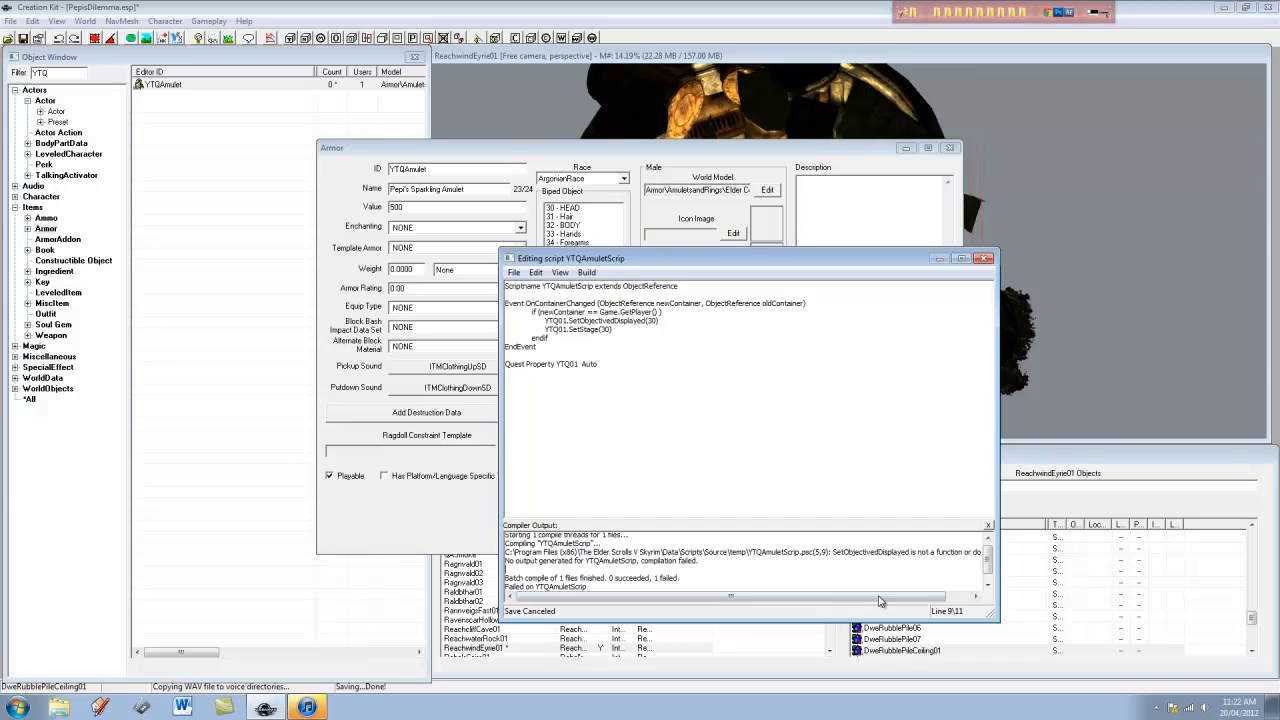
pyautogui.moveTo(883, 600); pyautogui.dragTo(928, 600)
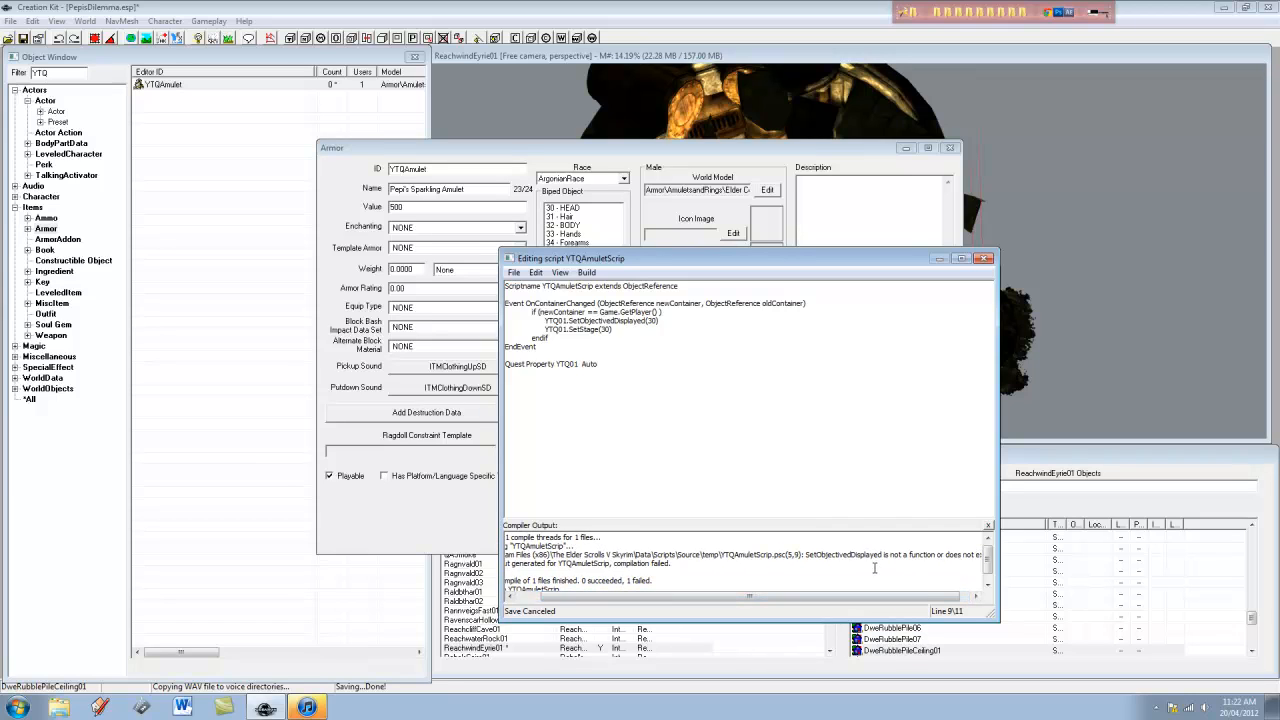
# Change the objective call in the OnContainerChanged event to SetObjectivedisplayed(30) and compile YTQAmuletScrip
pyautogui.moveTo(621, 321); pyautogui.dragTo(615, 322)
pyautogui.write('df')
pyautogui.press('BackSpace')
pyautogui.press('BackSpace')
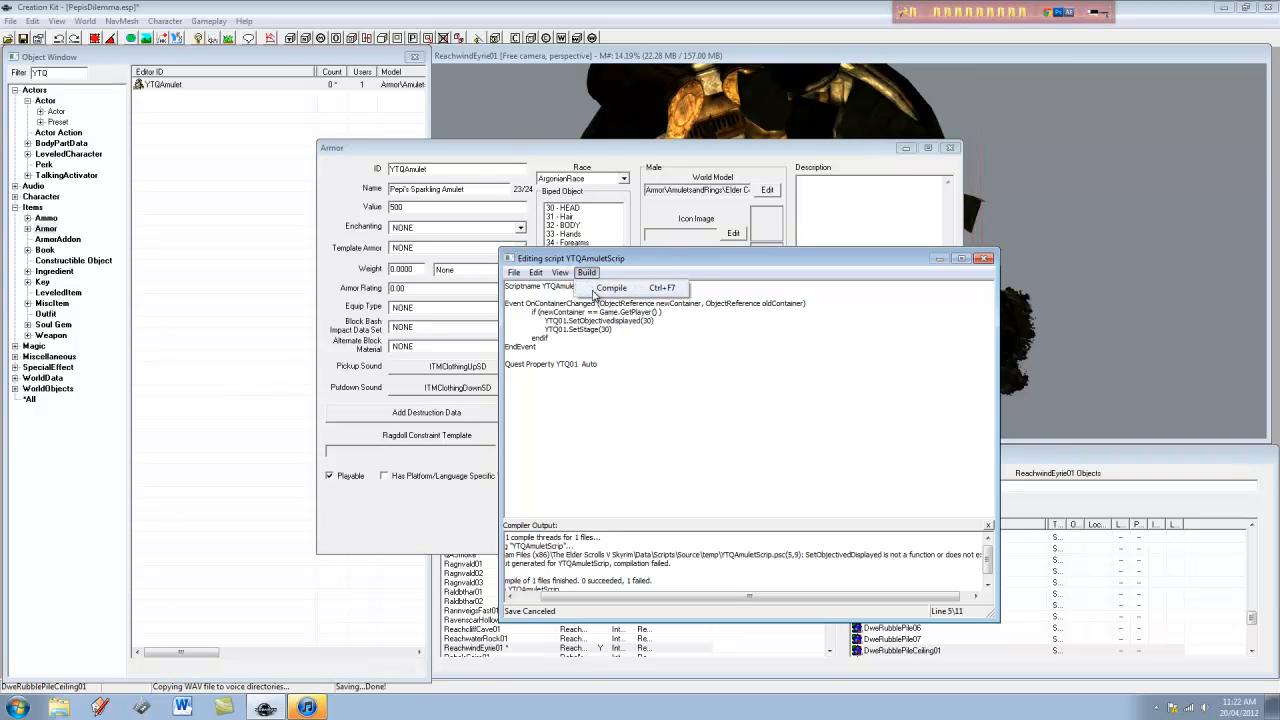
pyautogui.hotkey('ctrl', 's')
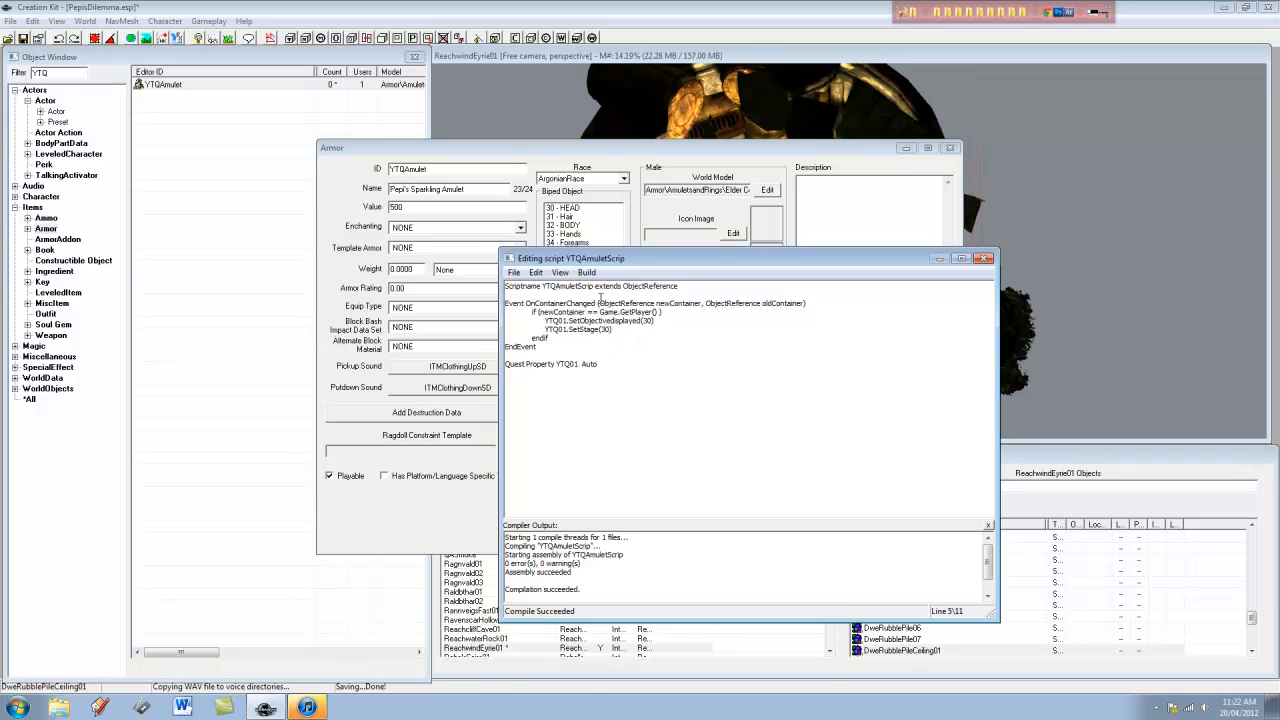
# Save and close YTQAmuletScrip, and confirm the YTQAmulet armor record
pyautogui.click(513, 272)
pyautogui.click(545, 300)
pyautogui.click(986, 259)
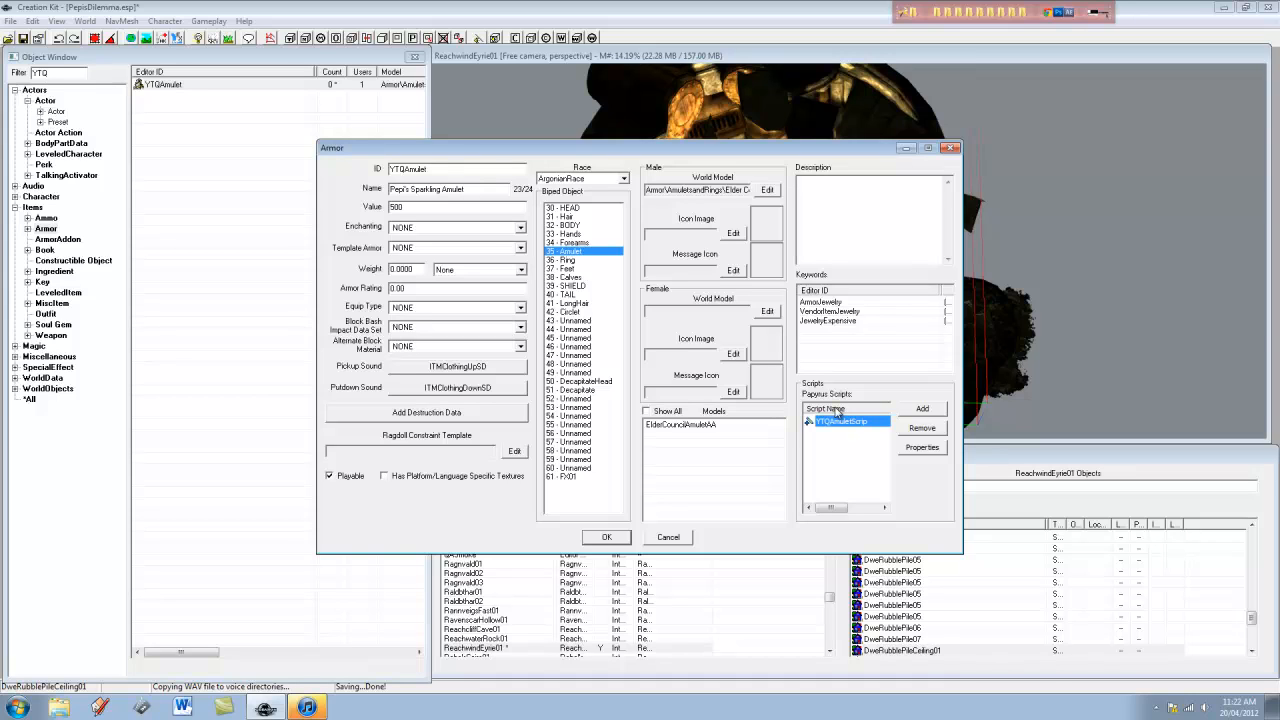
pyautogui.click(620, 541)
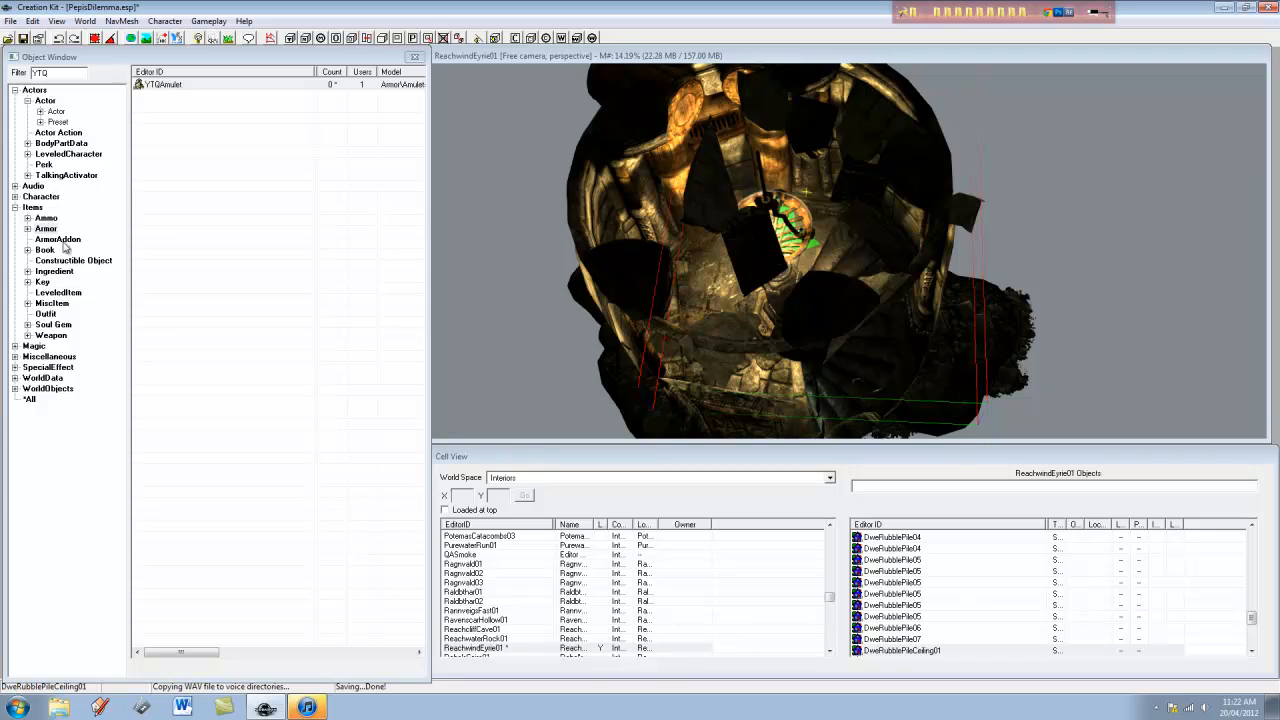
# Open quest YTQ01 and start a new reference alias in its Quest Aliases
pyautogui.click(15, 197)
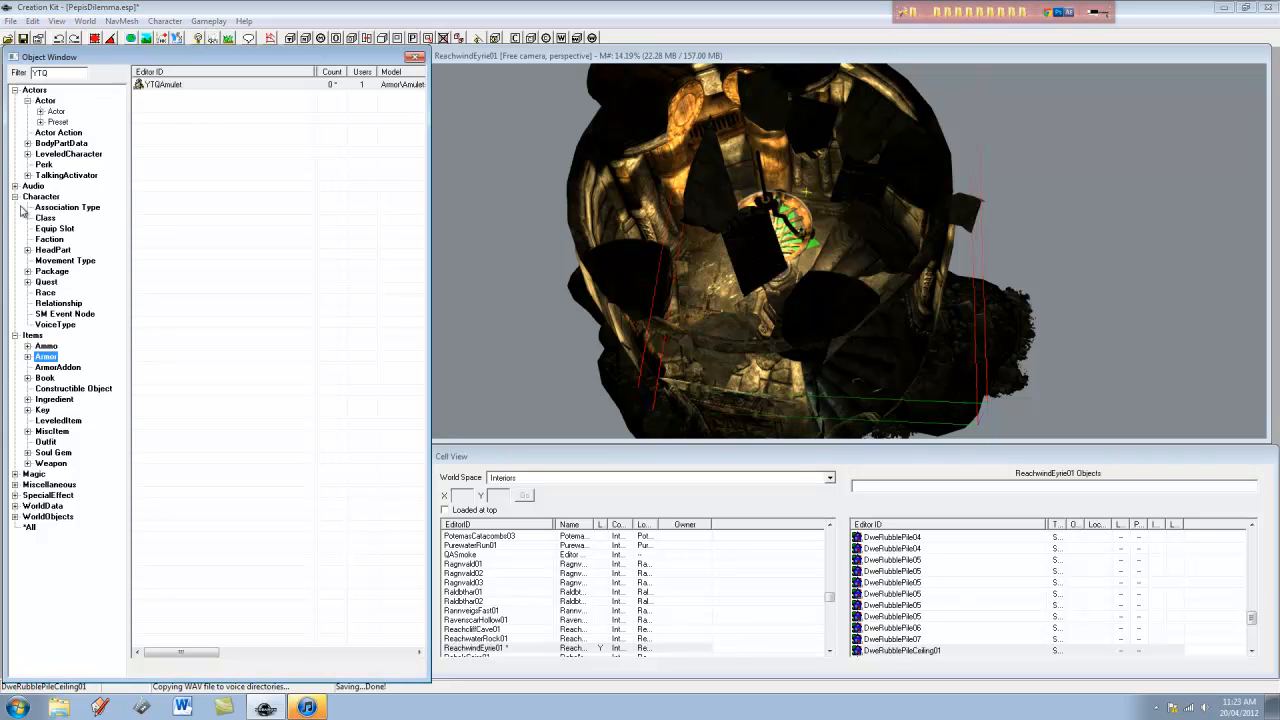
pyautogui.click(46, 282)
pyautogui.doubleClick(166, 86)
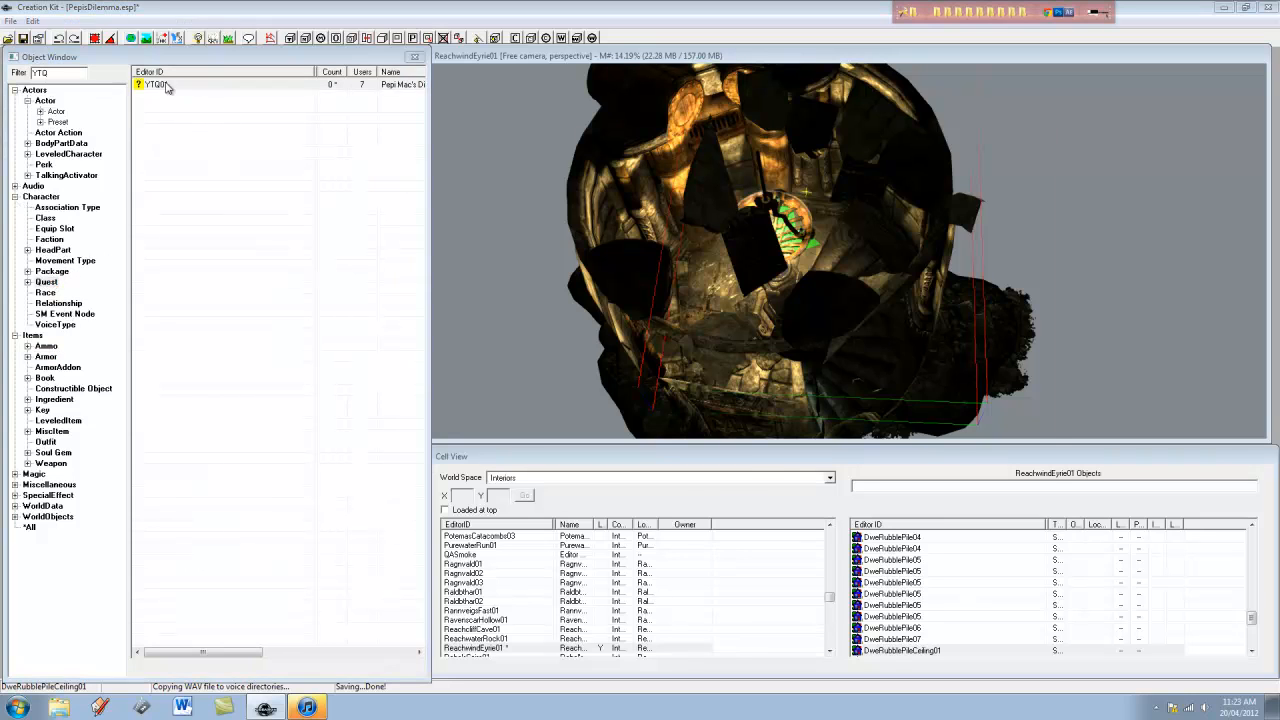
pyautogui.click(412, 127)
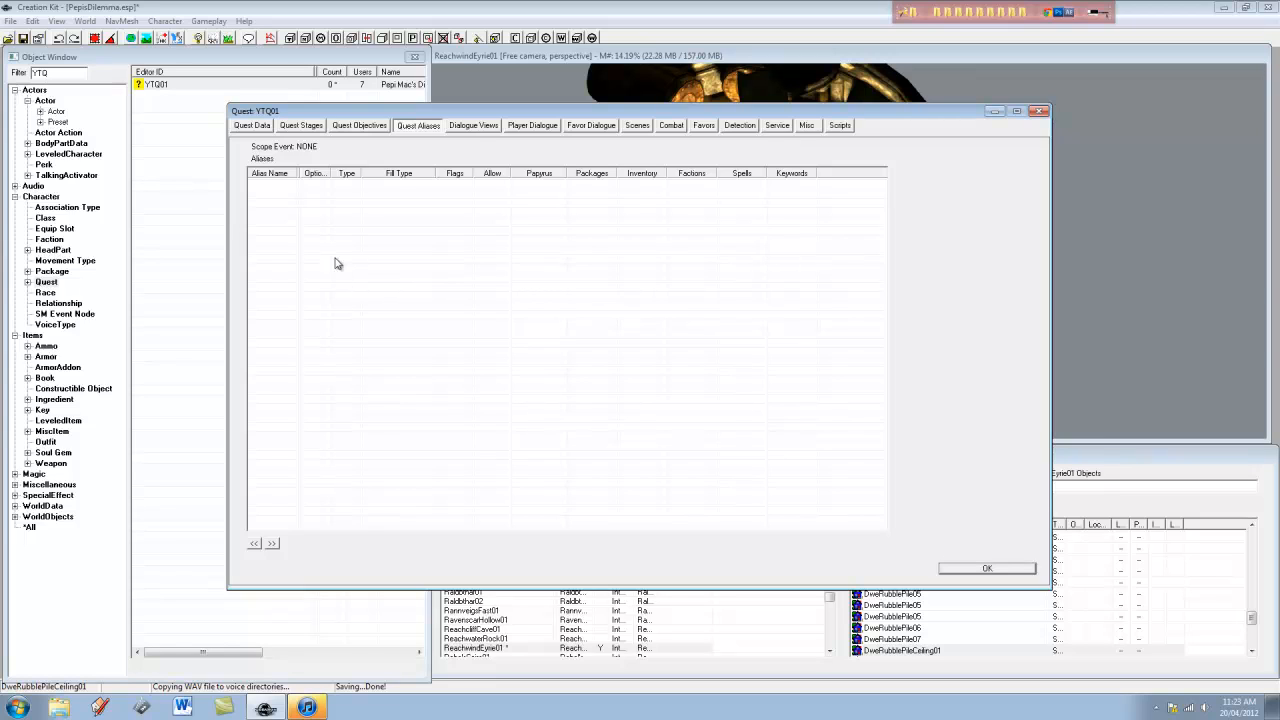
pyautogui.rightClick(345, 211)
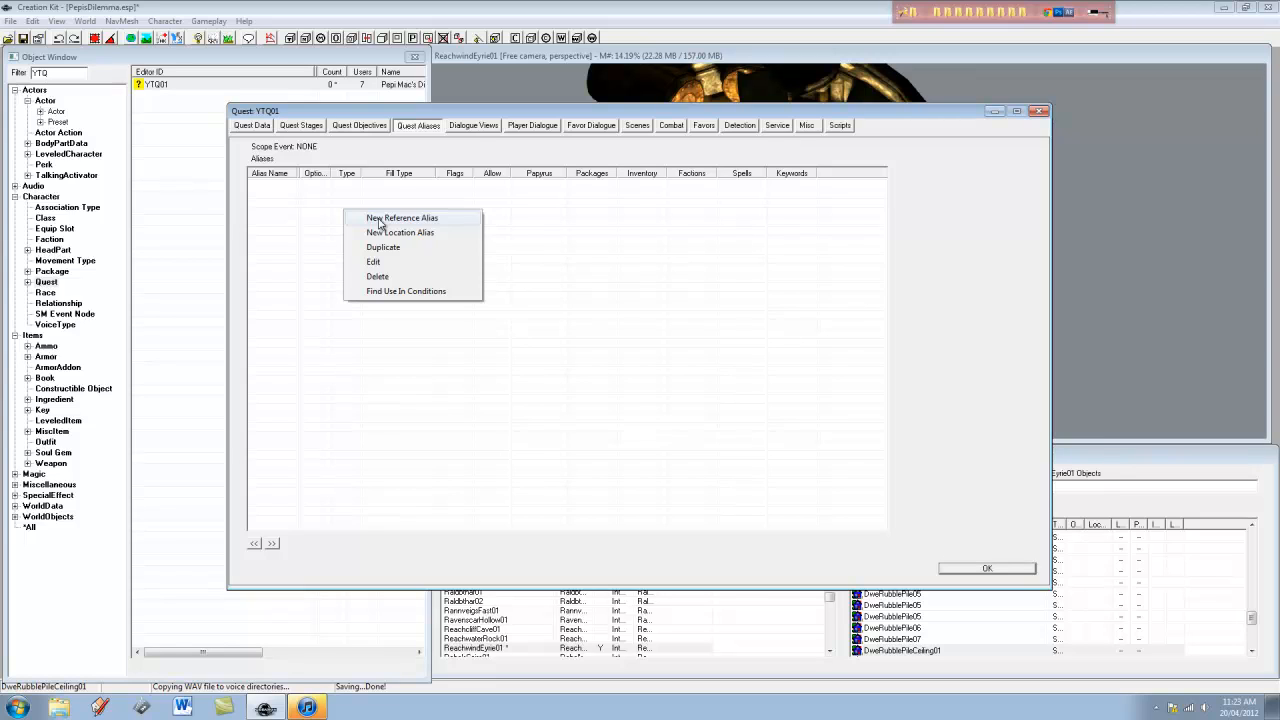
pyautogui.click(379, 219)
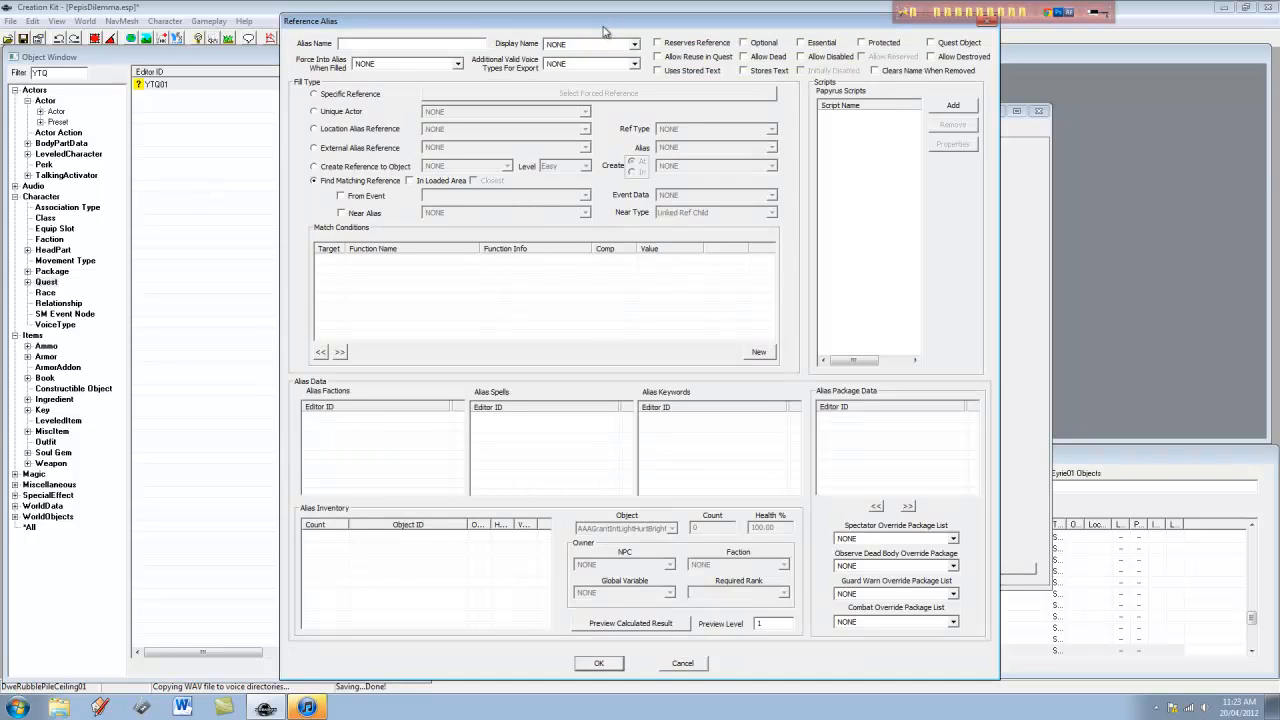
pyautogui.moveTo(606, 34); pyautogui.dragTo(598, 45)
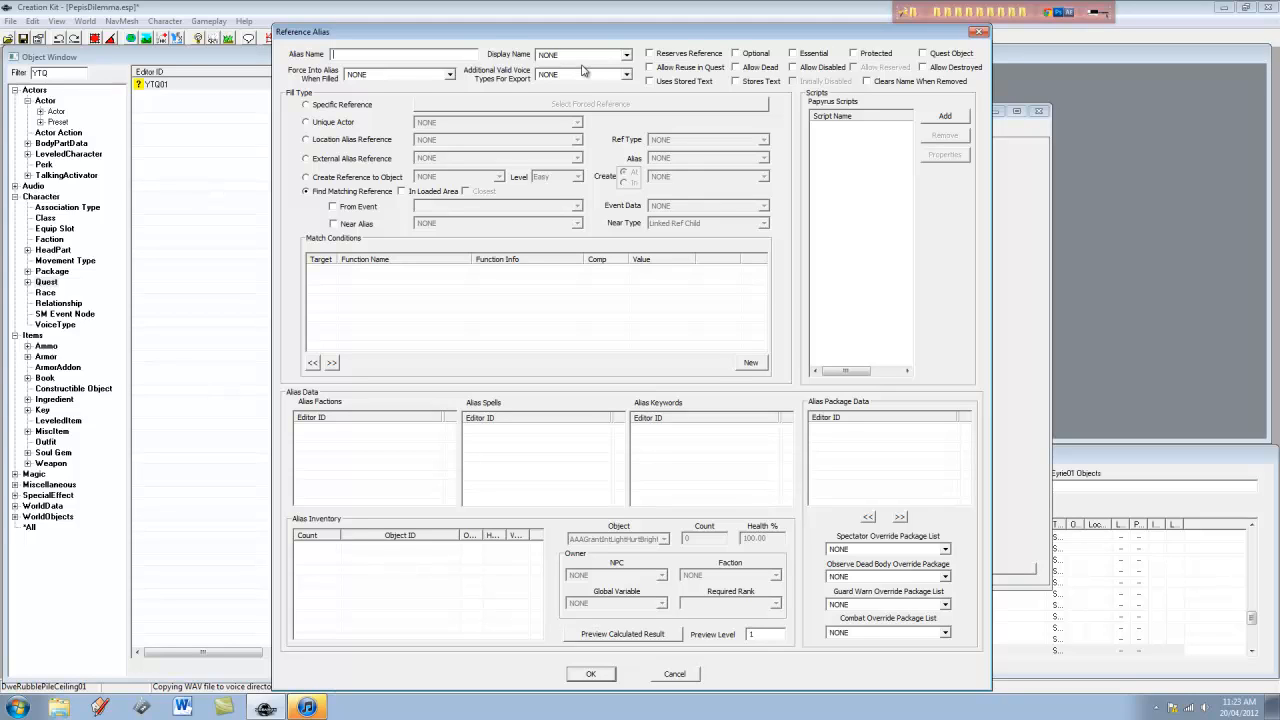
# Name the alias Pepi, fill it with the unique actor YTQActorPepi and confirm it
pyautogui.click(411, 53)
pyautogui.write('Pepi')
pyautogui.click(318, 122)
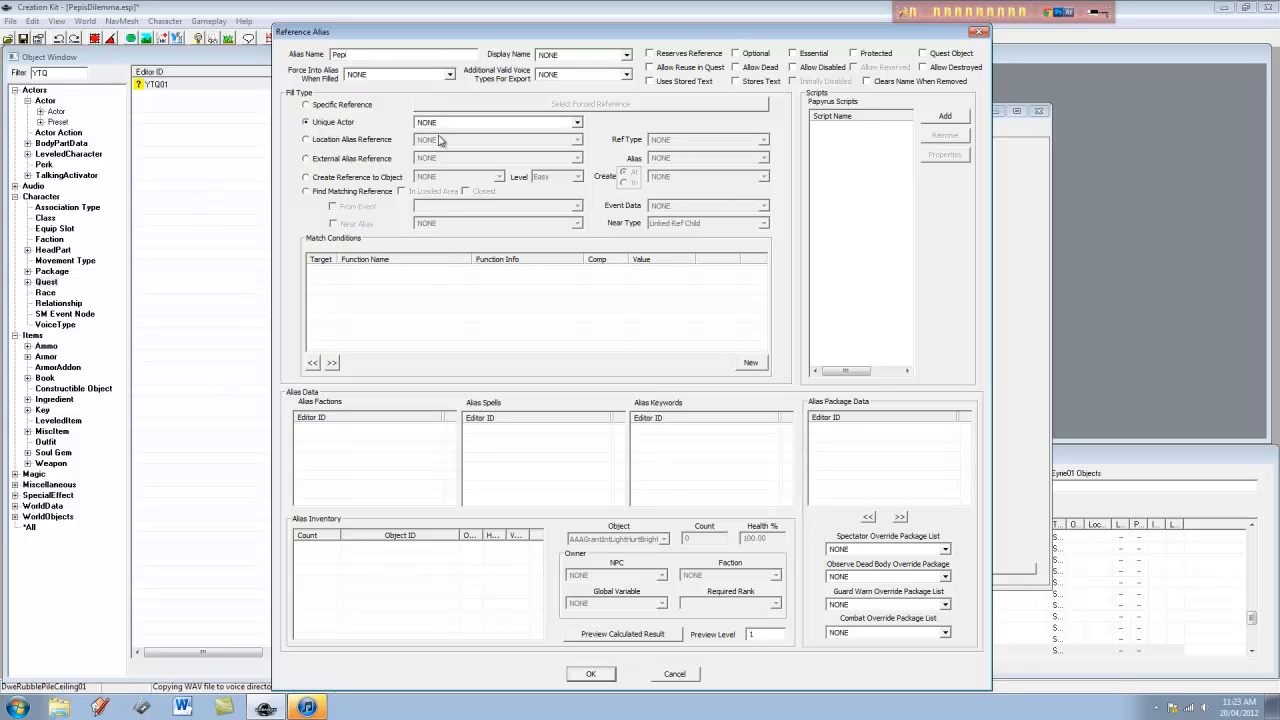
pyautogui.click(470, 122)
pyautogui.write('ytq')
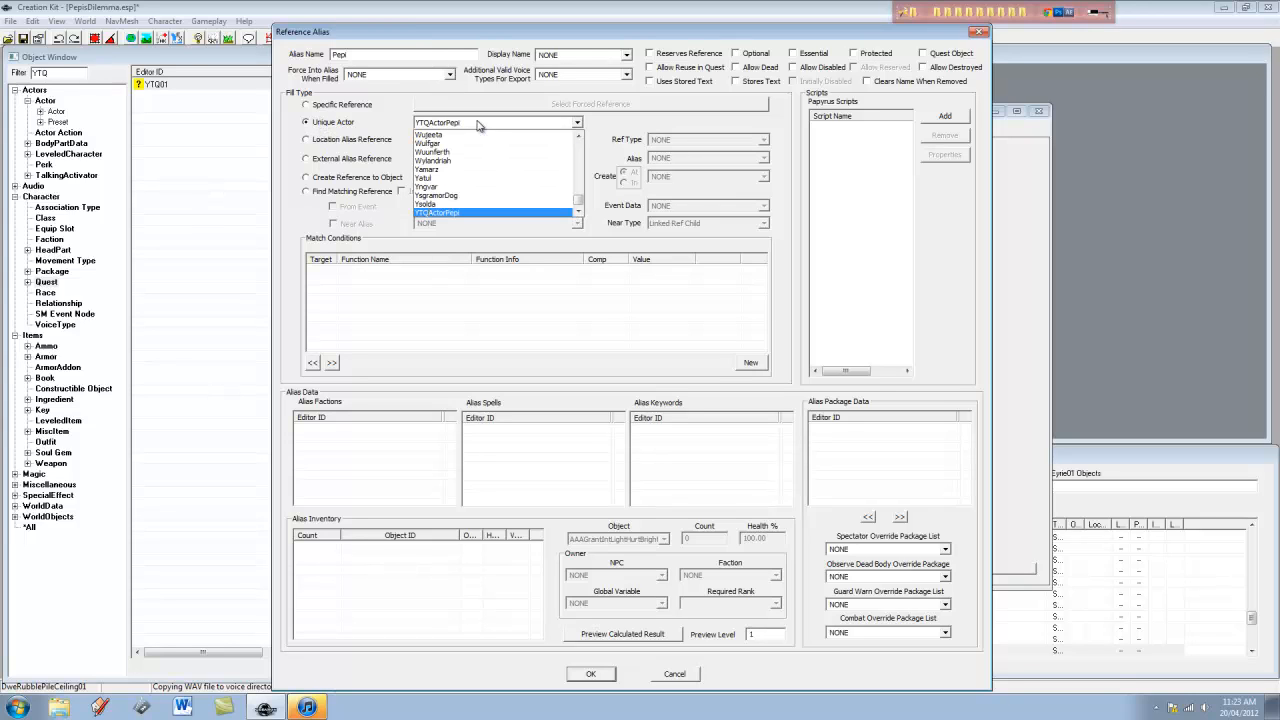
pyautogui.press('Return')
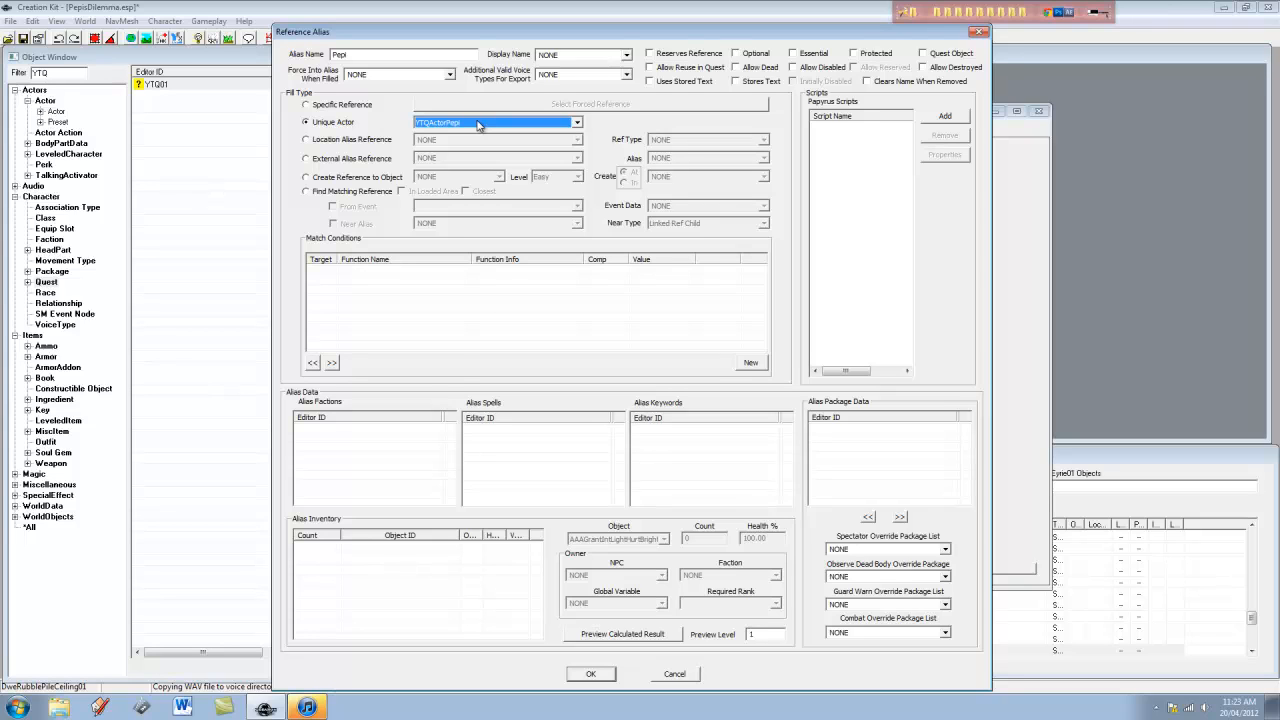
pyautogui.click(592, 674)
# Review the Pepi alias's unique actor choices, cancel out of the alias and confirm quest YTQ01
pyautogui.doubleClick(278, 189)
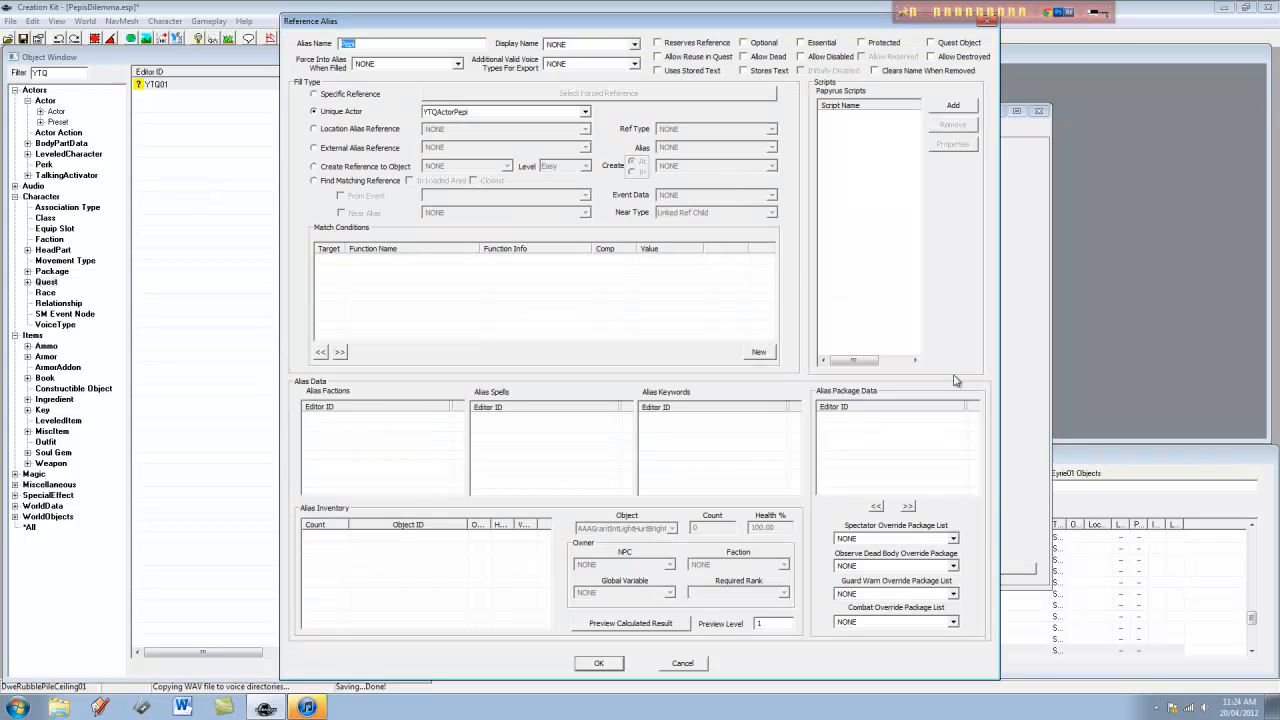
pyautogui.rightClick(972, 457)
pyautogui.click(602, 240)
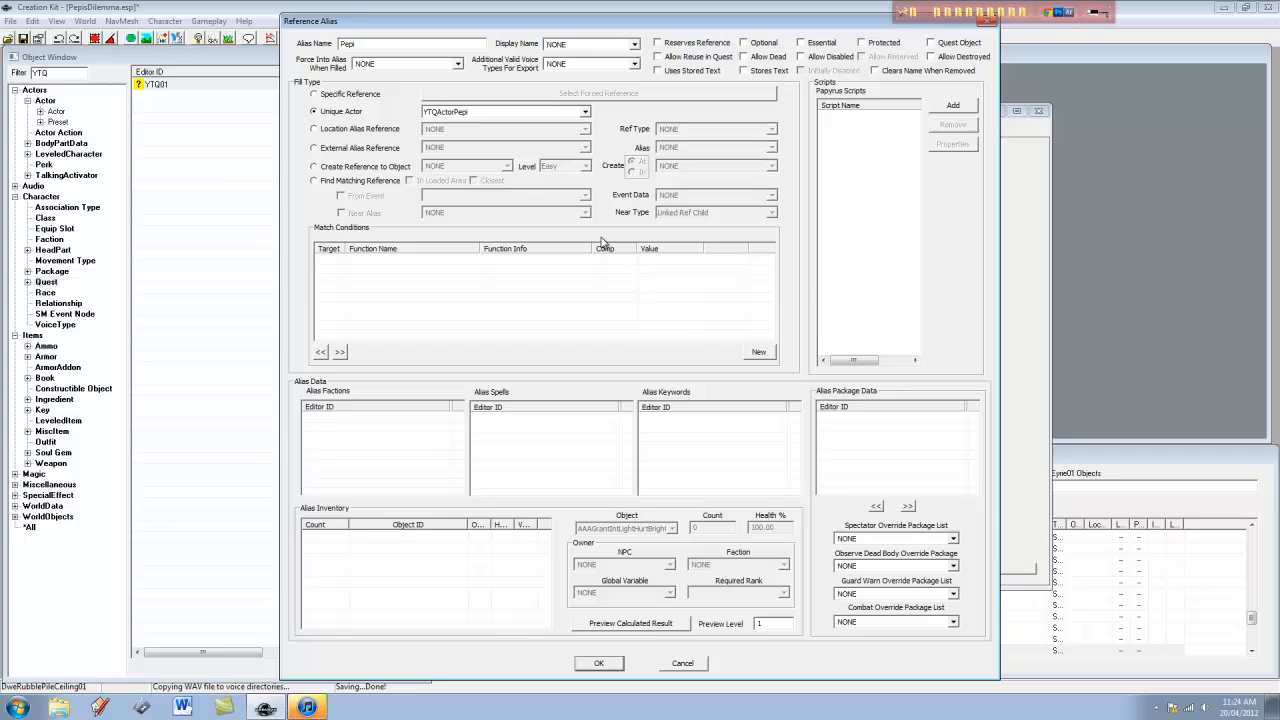
pyautogui.click(473, 113)
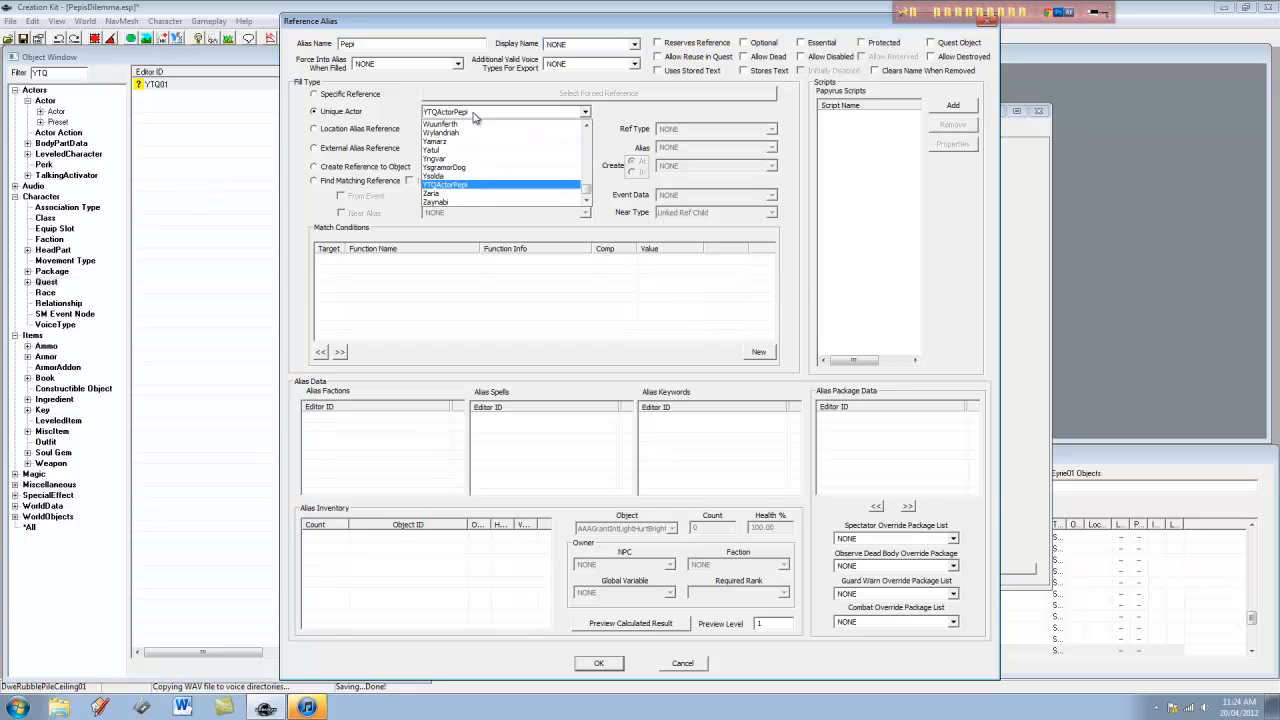
pyautogui.click(468, 187)
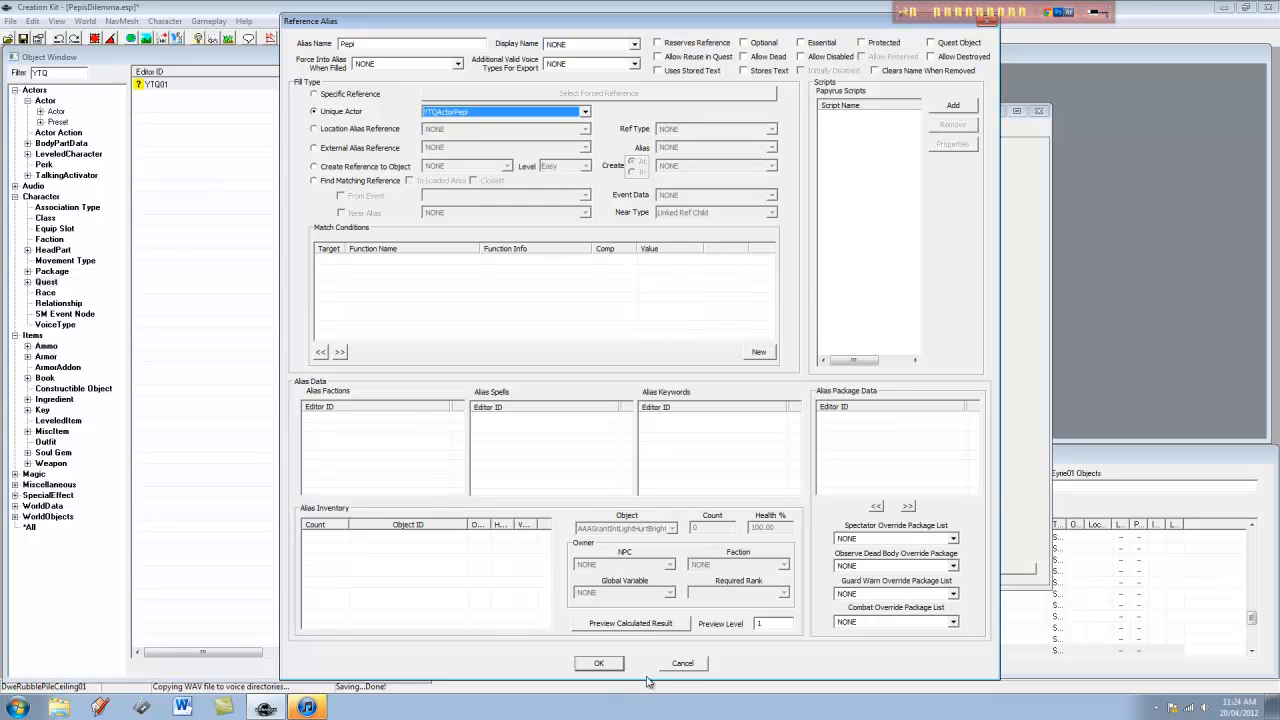
pyautogui.click(685, 665)
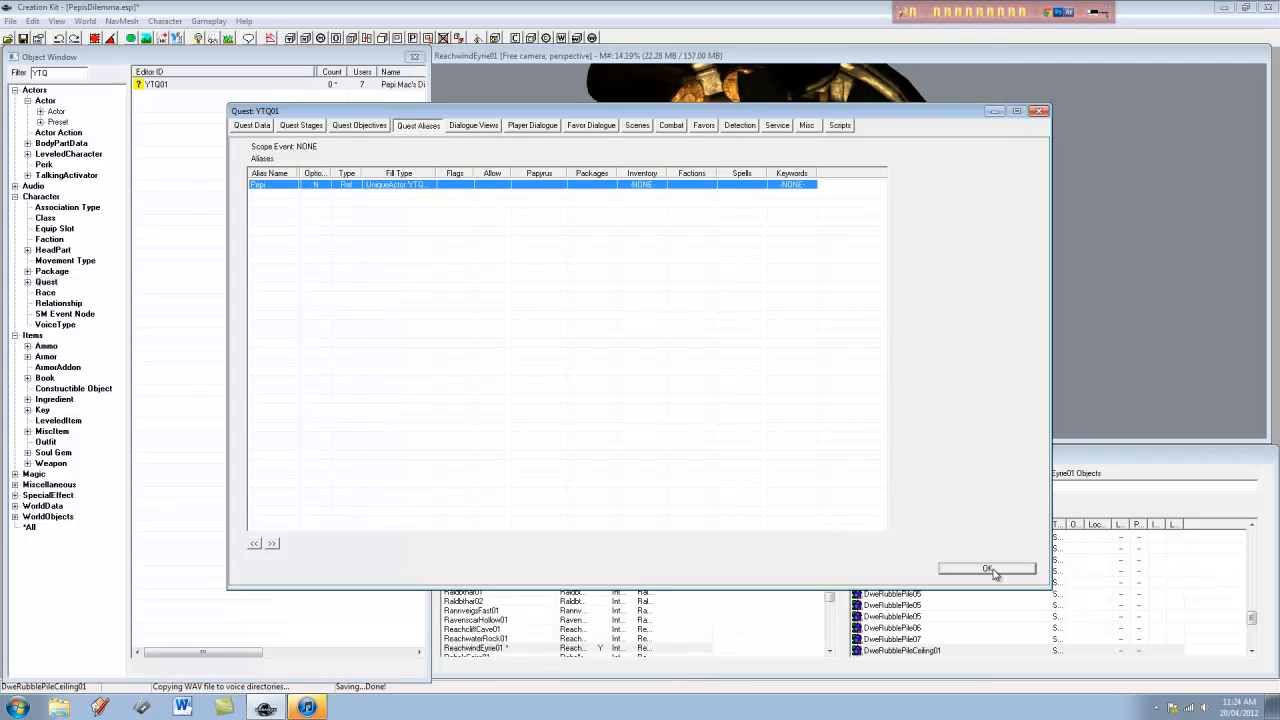
pyautogui.click(988, 569)
# Compare the Unique setting on the YTQActorBandit and YTQActorPepi actor records
pyautogui.click(57, 111)
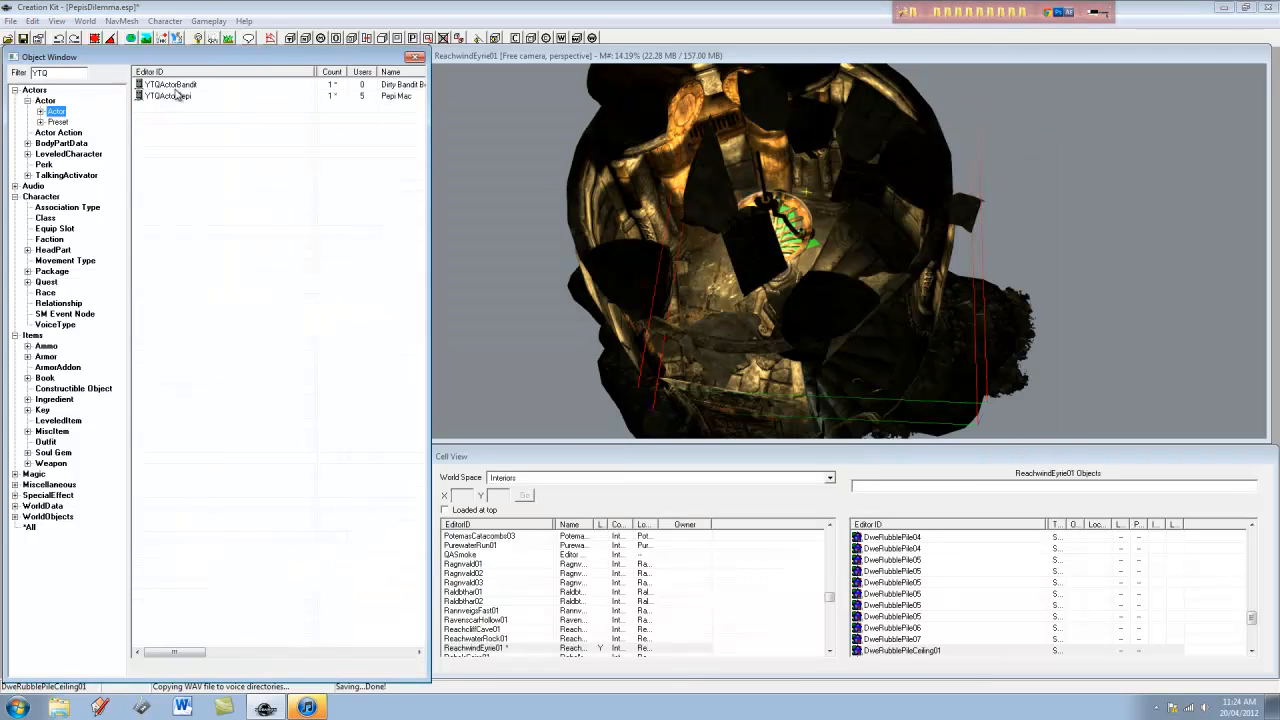
pyautogui.doubleClick(197, 86)
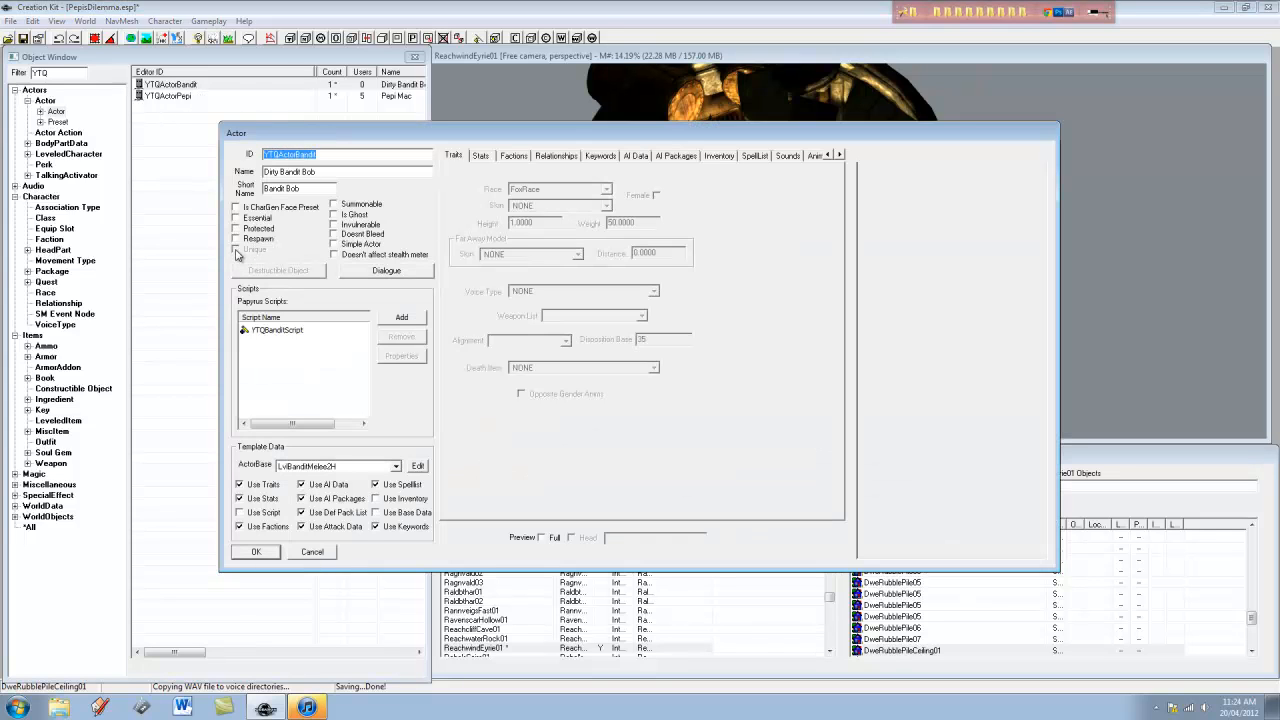
pyautogui.click(326, 553)
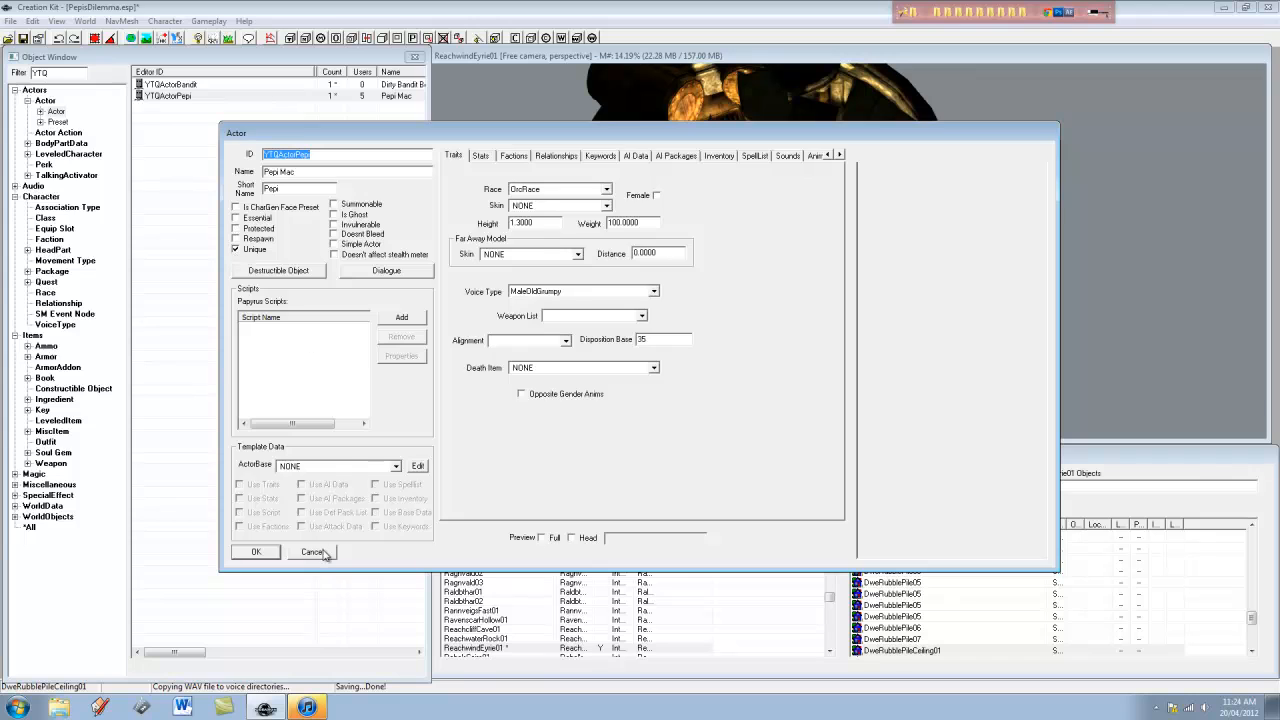
# Cancel out of the YTQActorPepi record, view quest YTQ01's aliases and confirm the quest
pyautogui.click(324, 553)
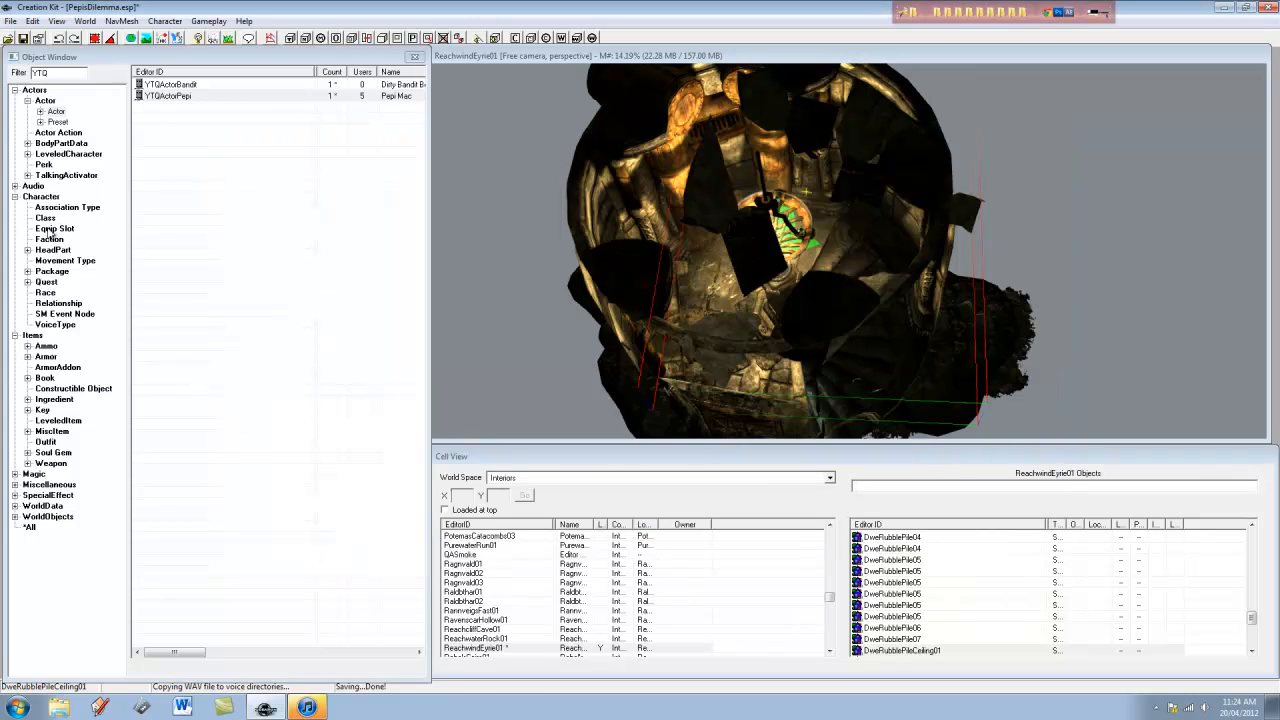
pyautogui.click(52, 283)
pyautogui.doubleClick(160, 86)
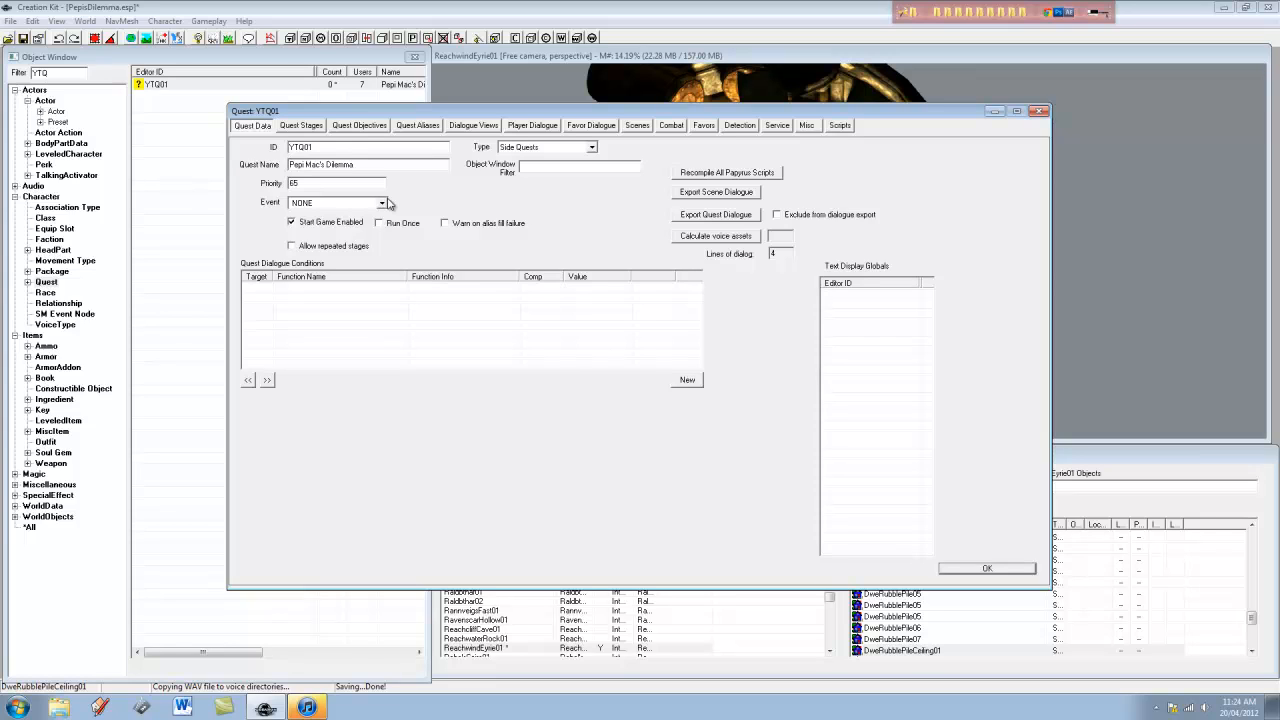
pyautogui.click(415, 127)
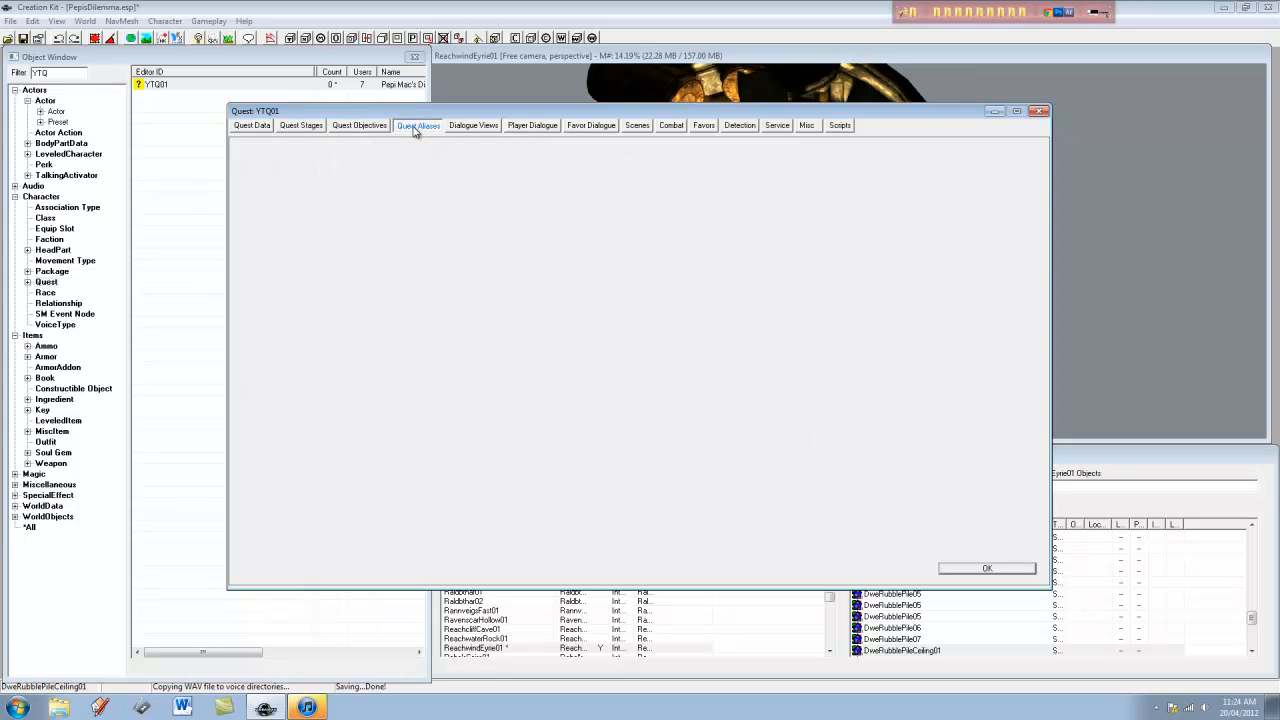
pyautogui.click(987, 568)
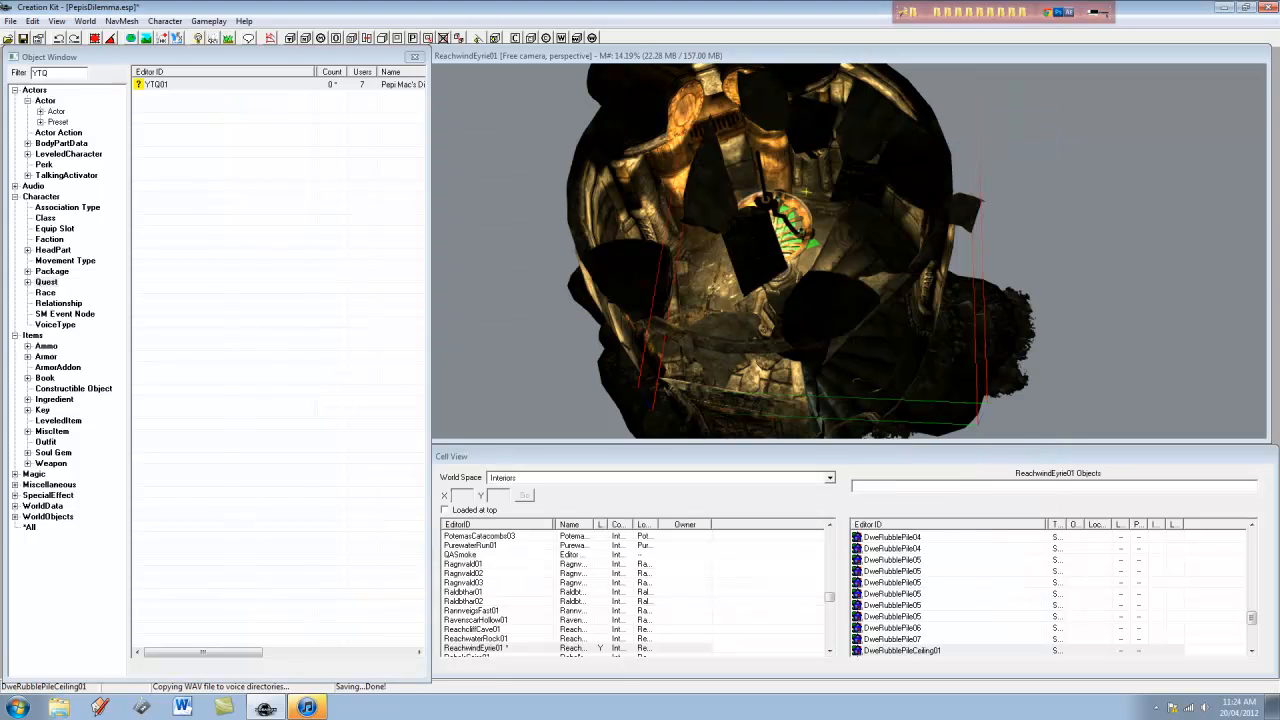
# Reopen quest YTQ01 and add a new reference alias named Bandit
pyautogui.click(150, 85)
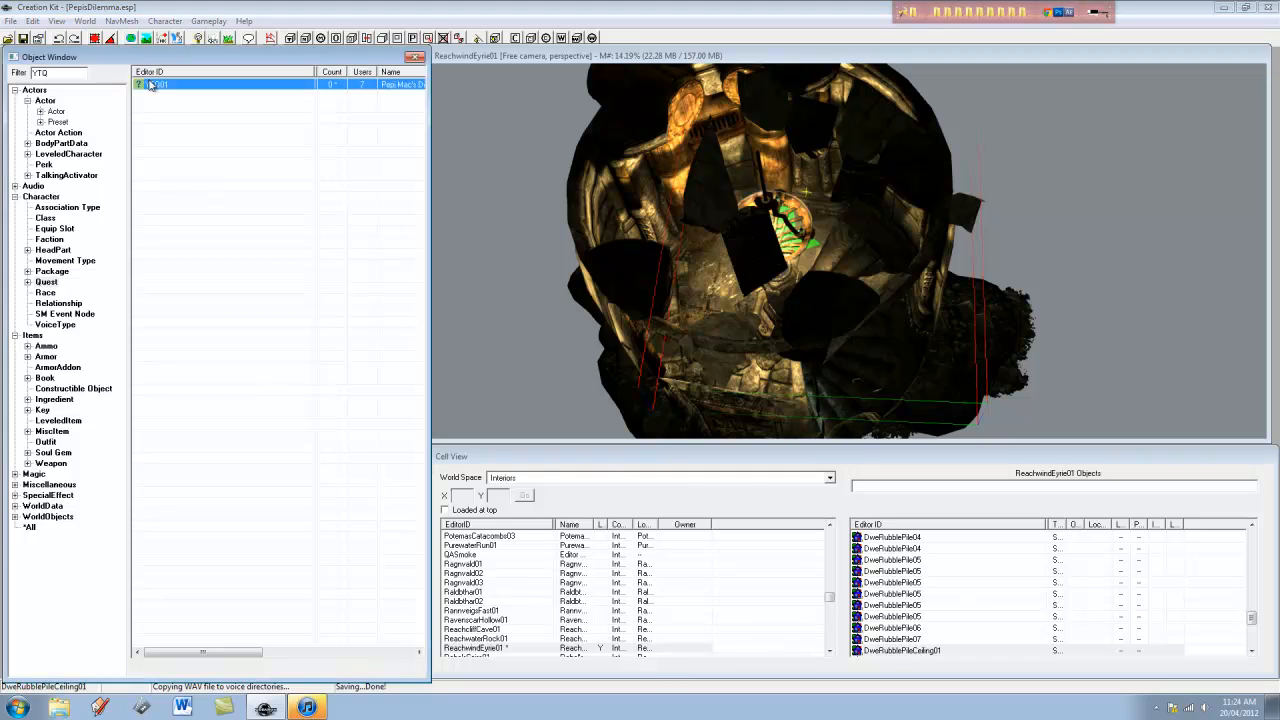
pyautogui.doubleClick(150, 85)
pyautogui.click(418, 127)
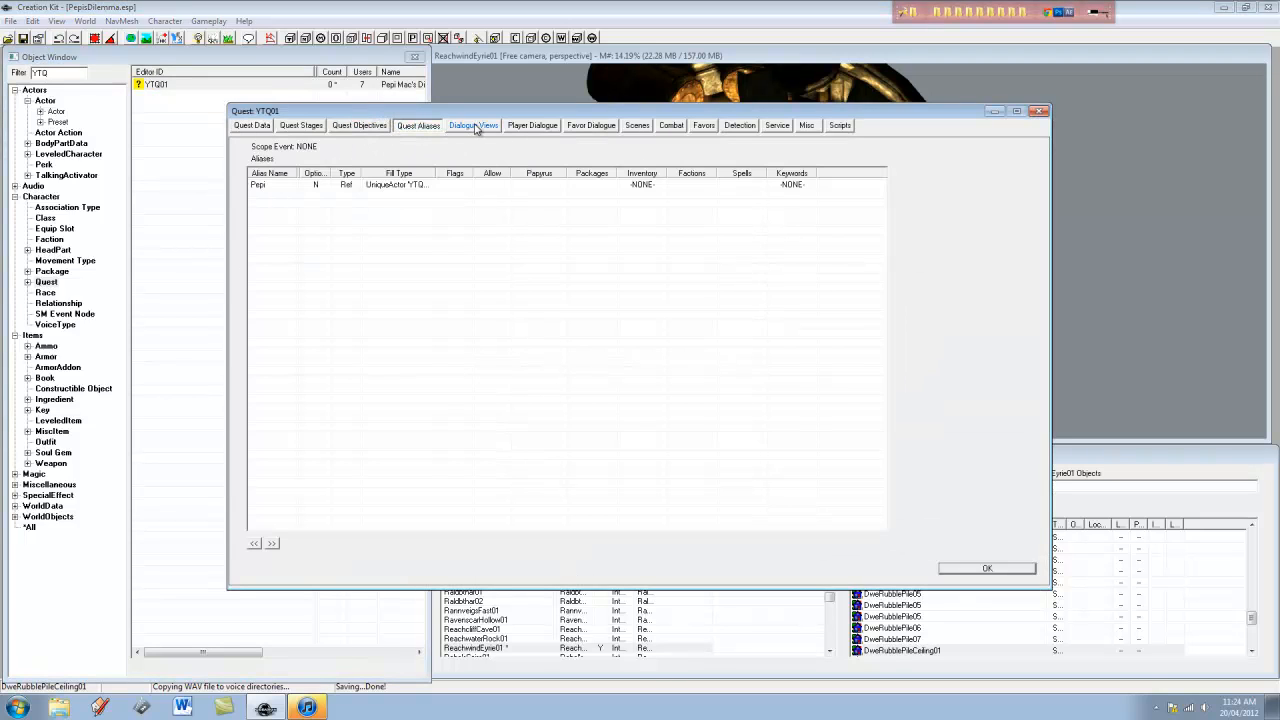
pyautogui.rightClick(378, 202)
pyautogui.click(428, 206)
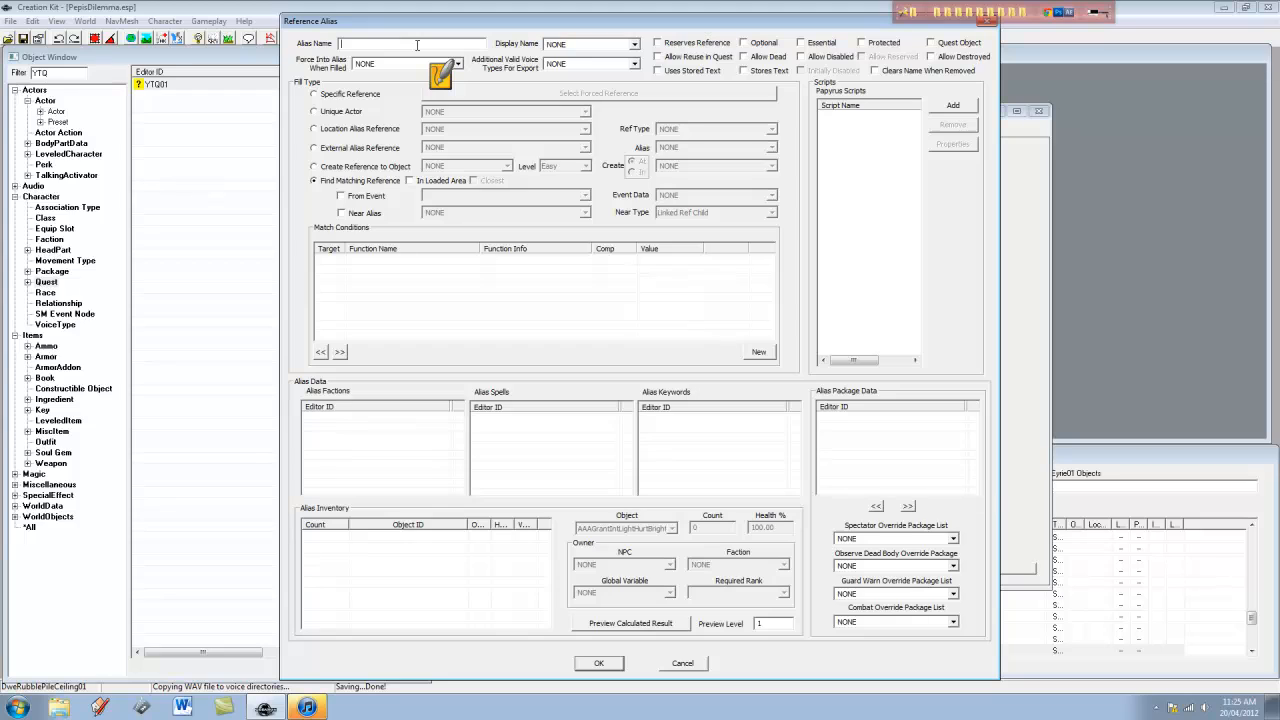
pyautogui.write('Bandit')
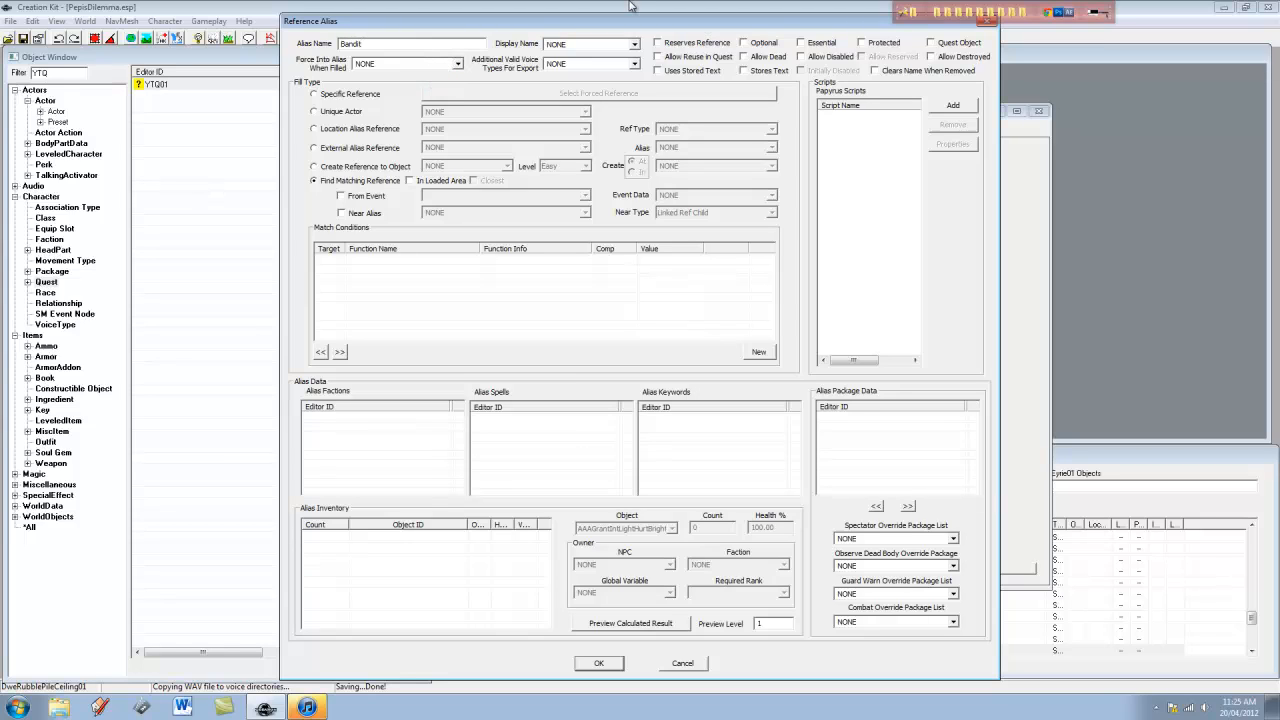
pyautogui.click(345, 112)
pyautogui.click(463, 113)
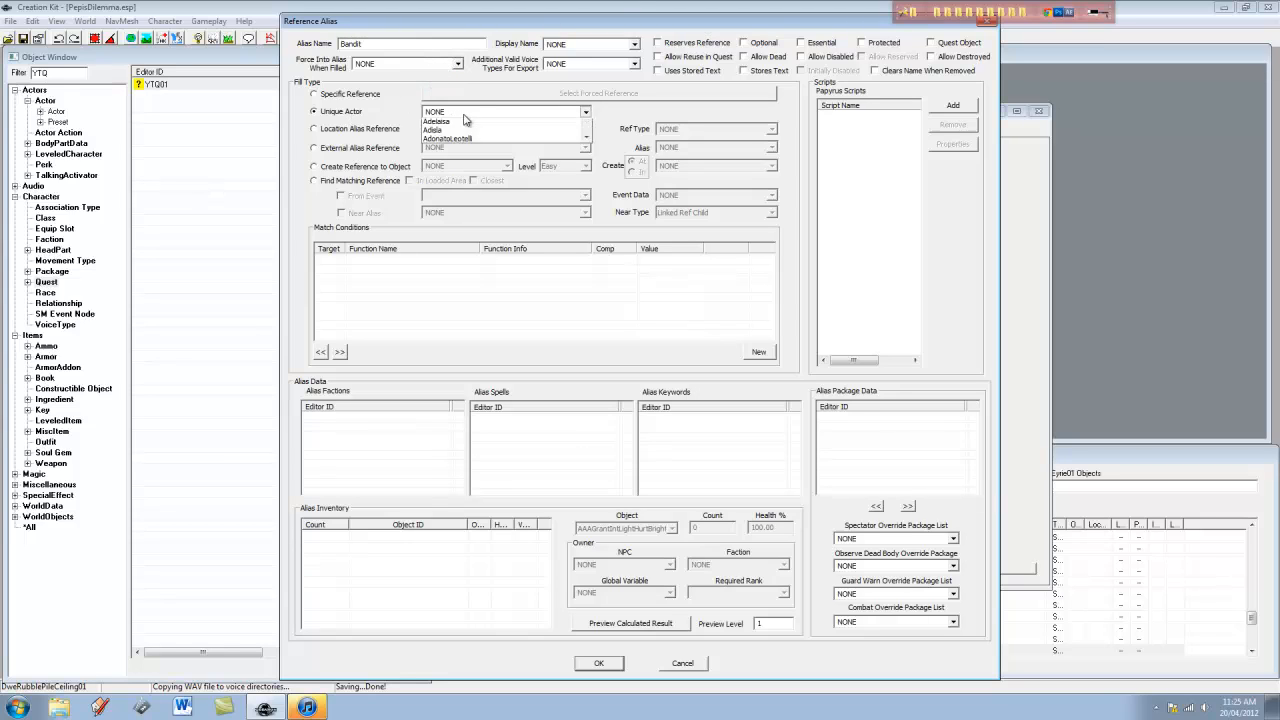
pyautogui.click(463, 115)
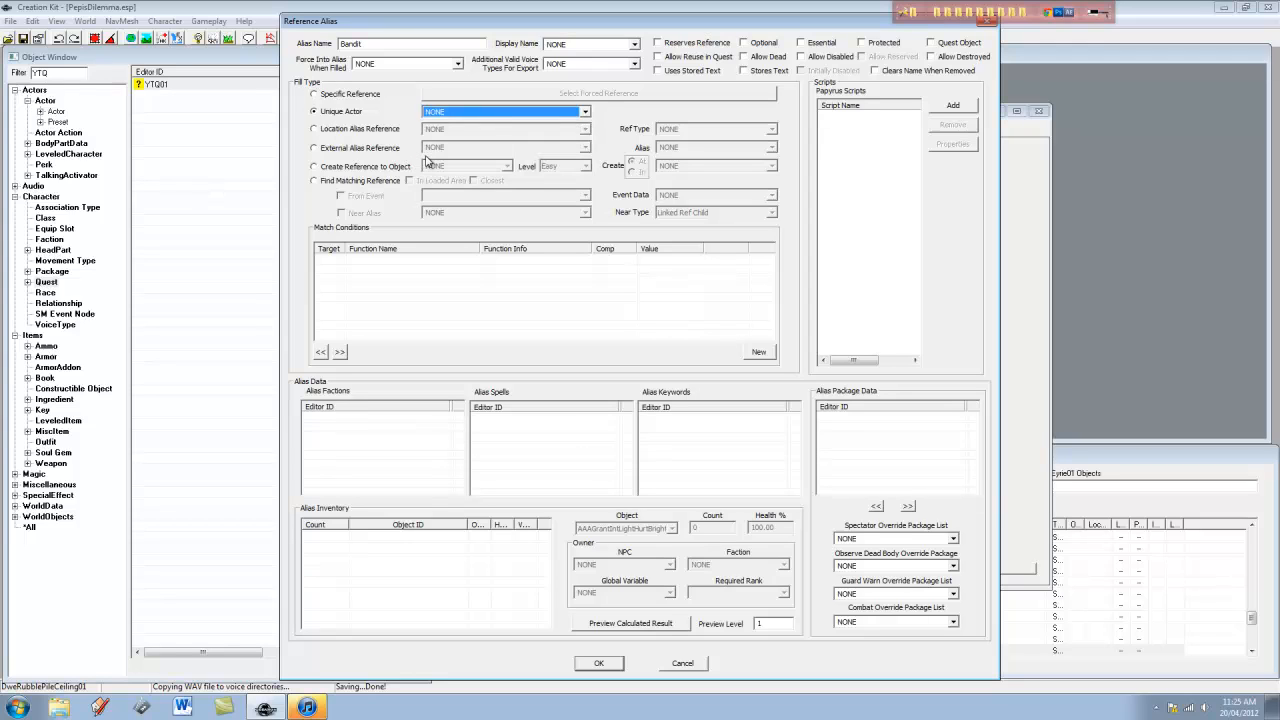
# Set the Bandit alias to fill from a specific reference and try to pick the YTQActorBandit in ReachwindEyrie01's render view
pyautogui.click(340, 95)
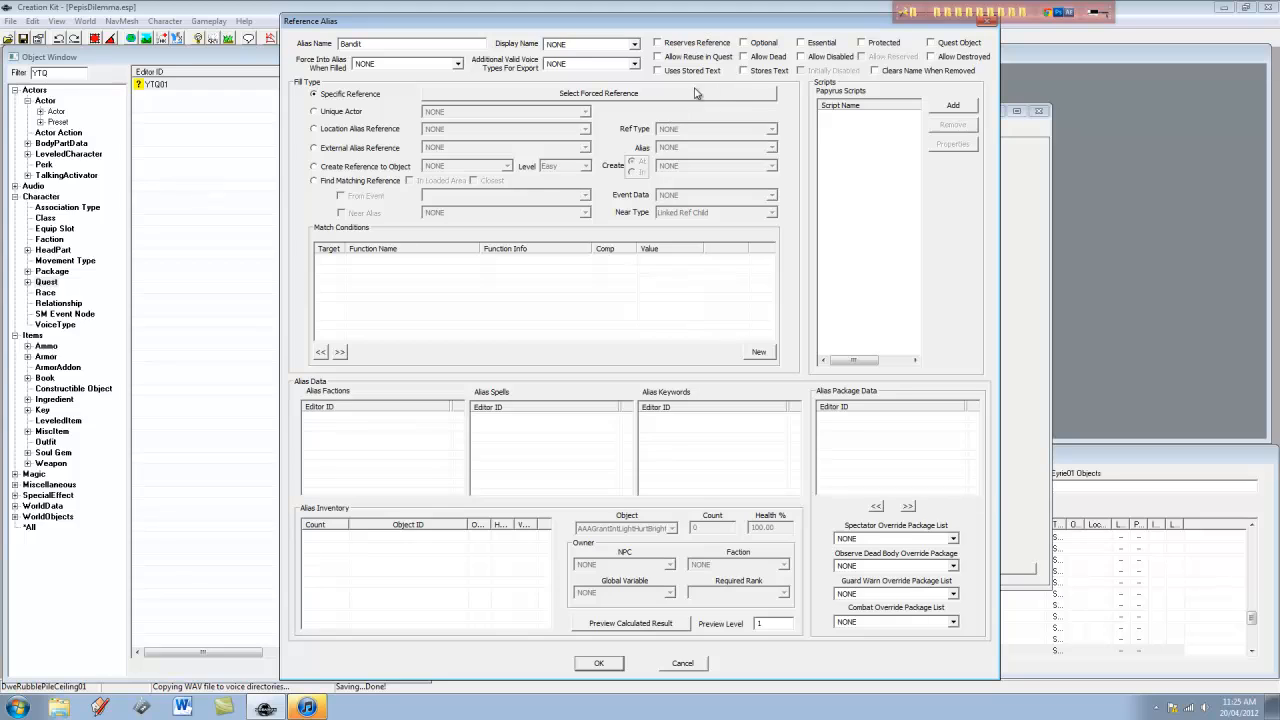
pyautogui.click(660, 97)
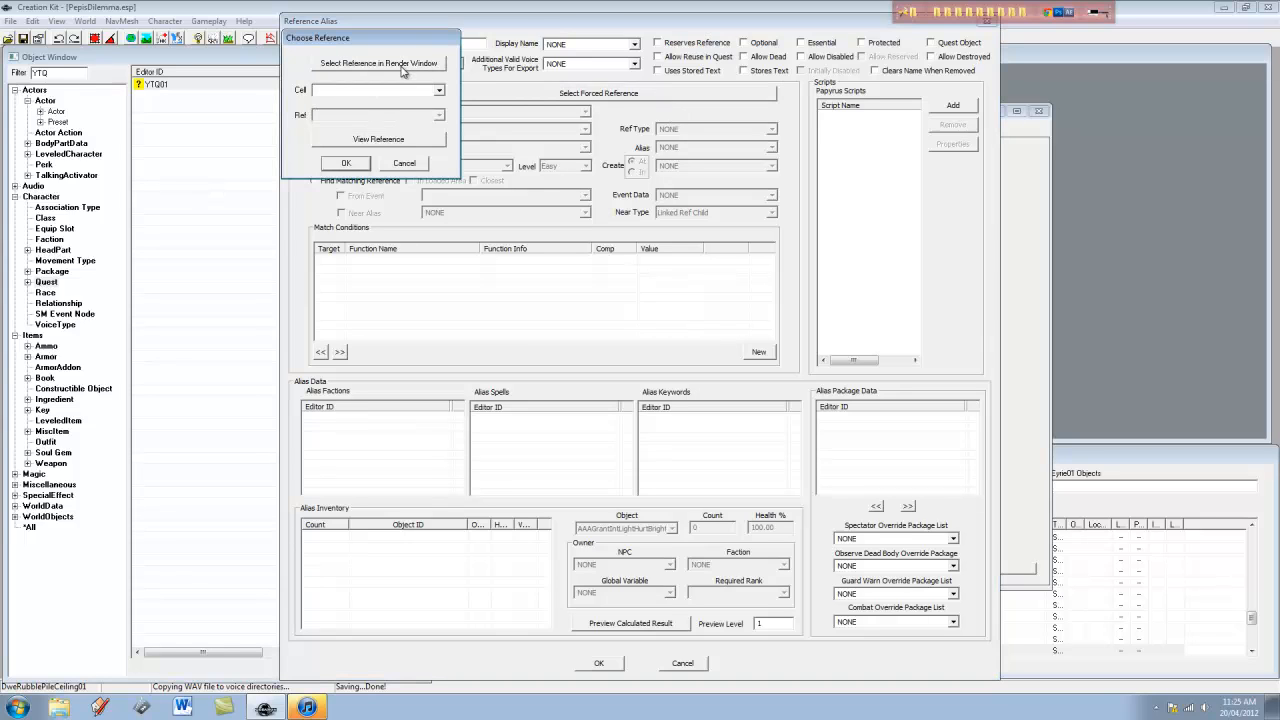
pyautogui.click(1168, 453)
pyautogui.click(957, 645)
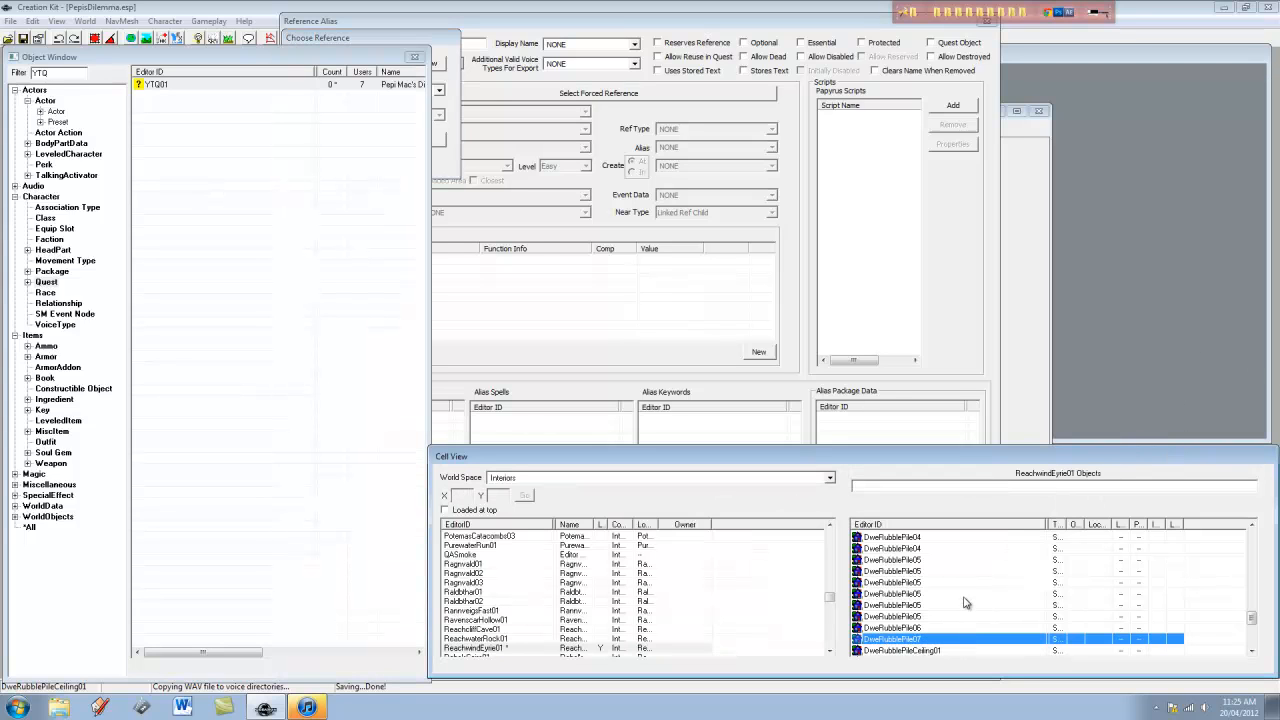
pyautogui.press('End')
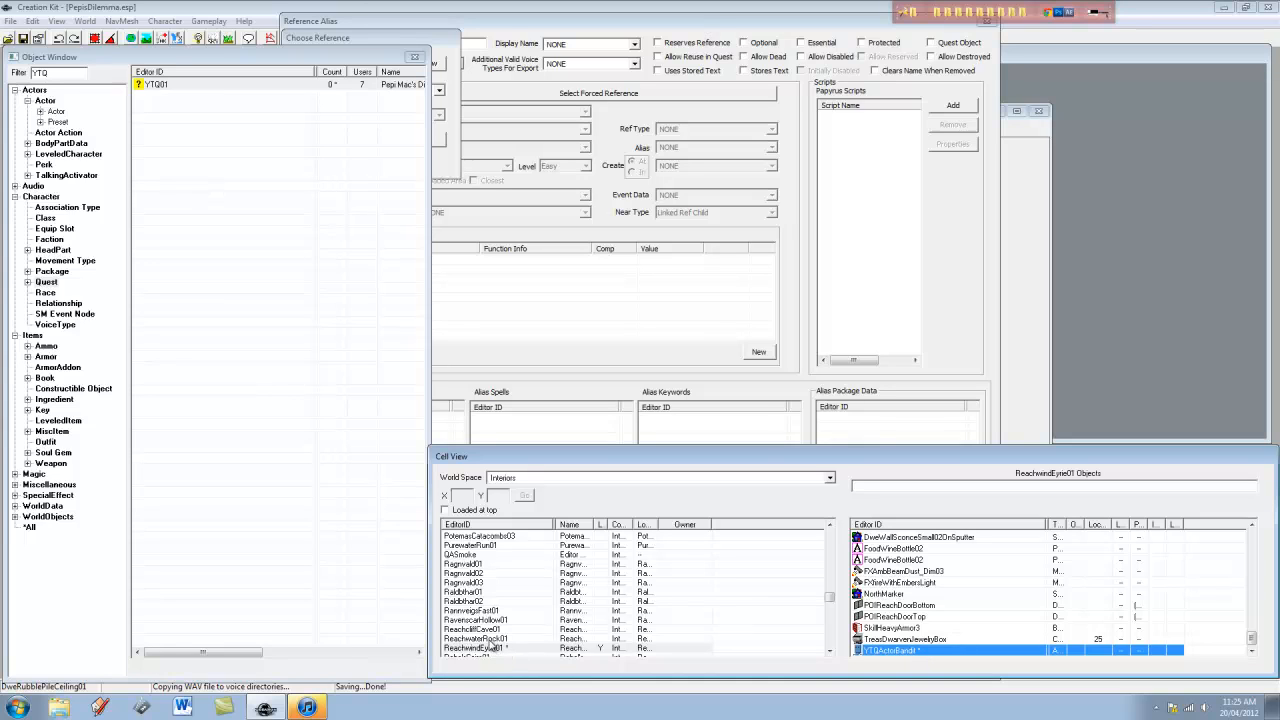
pyautogui.doubleClick(975, 650)
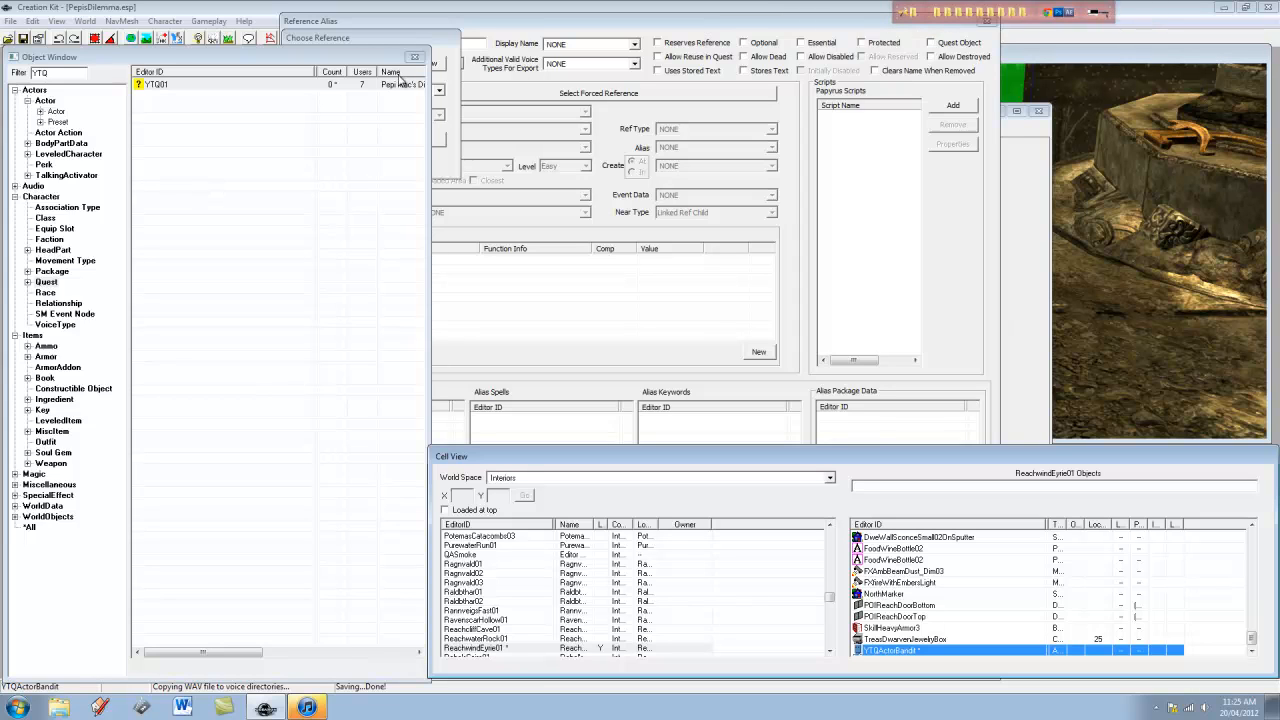
pyautogui.click(968, 90)
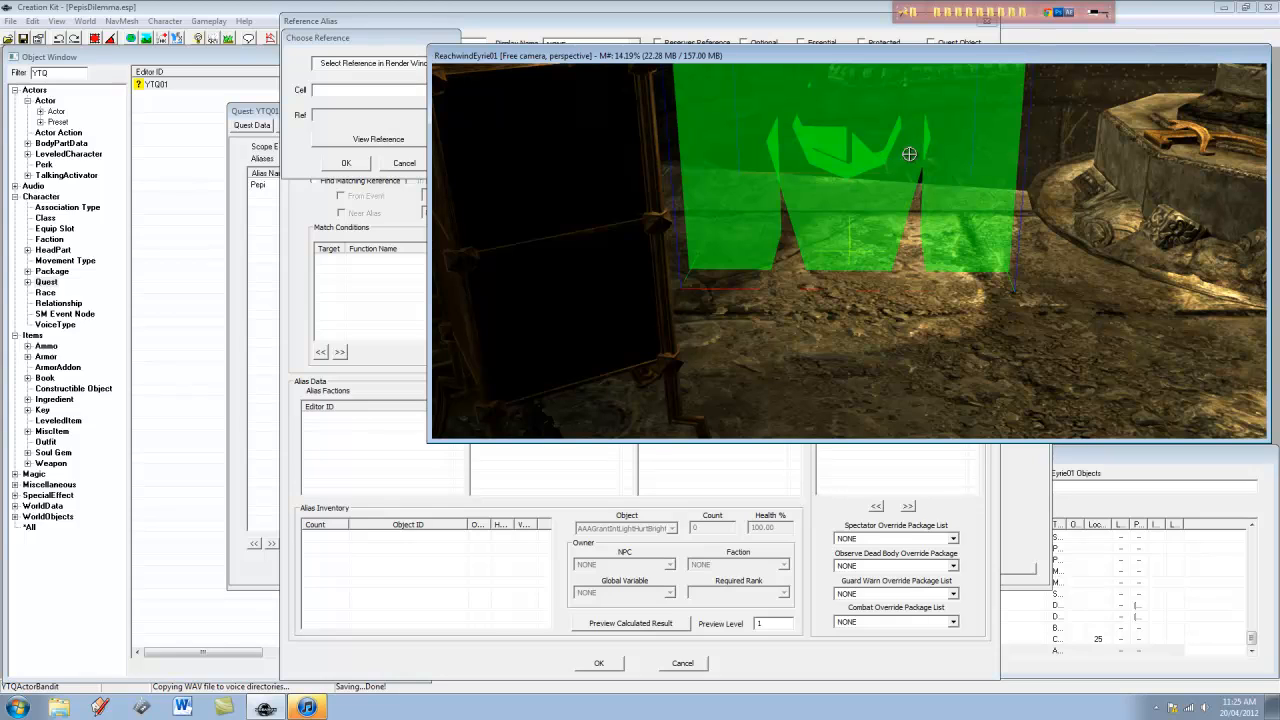
pyautogui.doubleClick(975, 116)
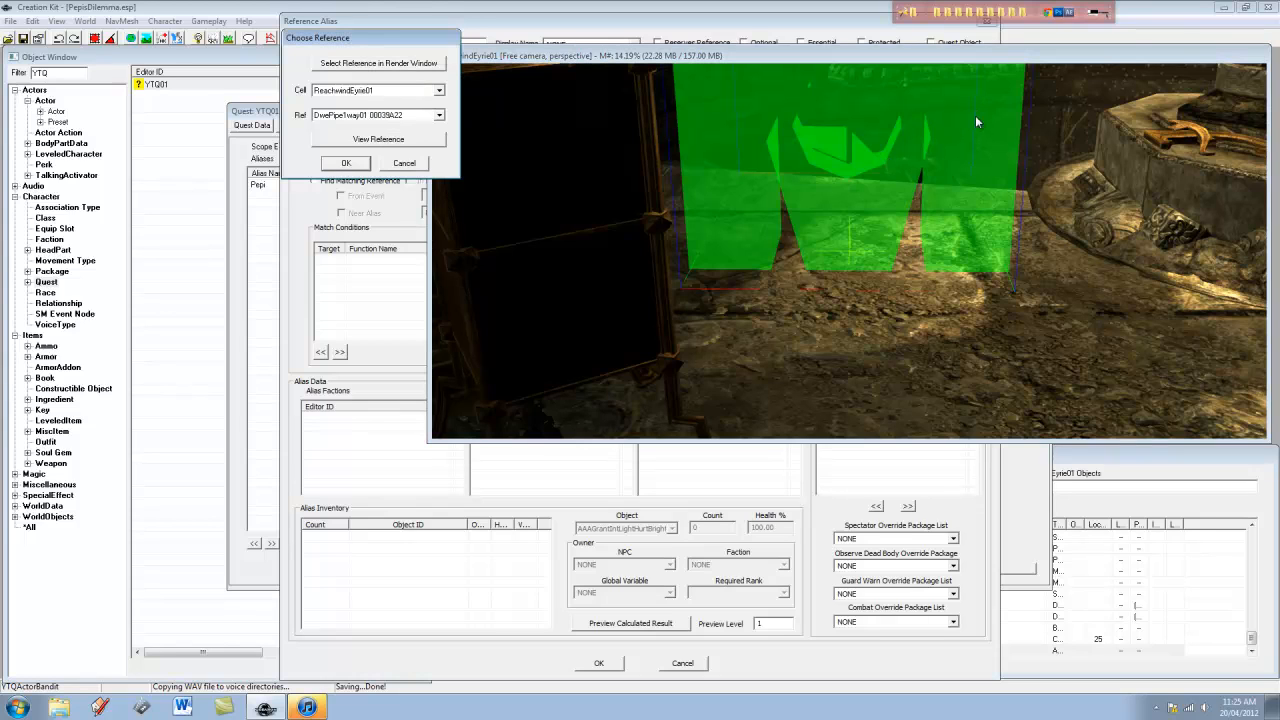
# Change the forced reference to YTQActorBandit in cell ReachwindEyrie01 and confirm the Bandit alias
pyautogui.click(413, 117)
pyautogui.press('y')
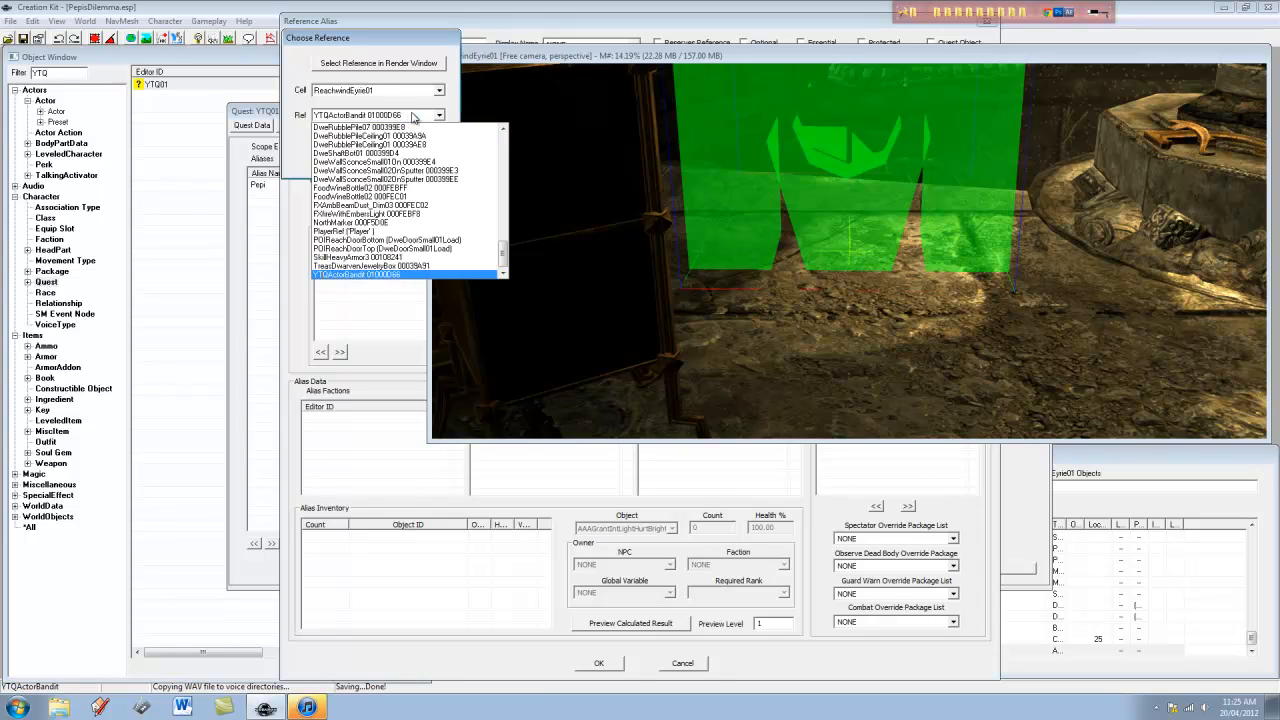
pyautogui.click(413, 117)
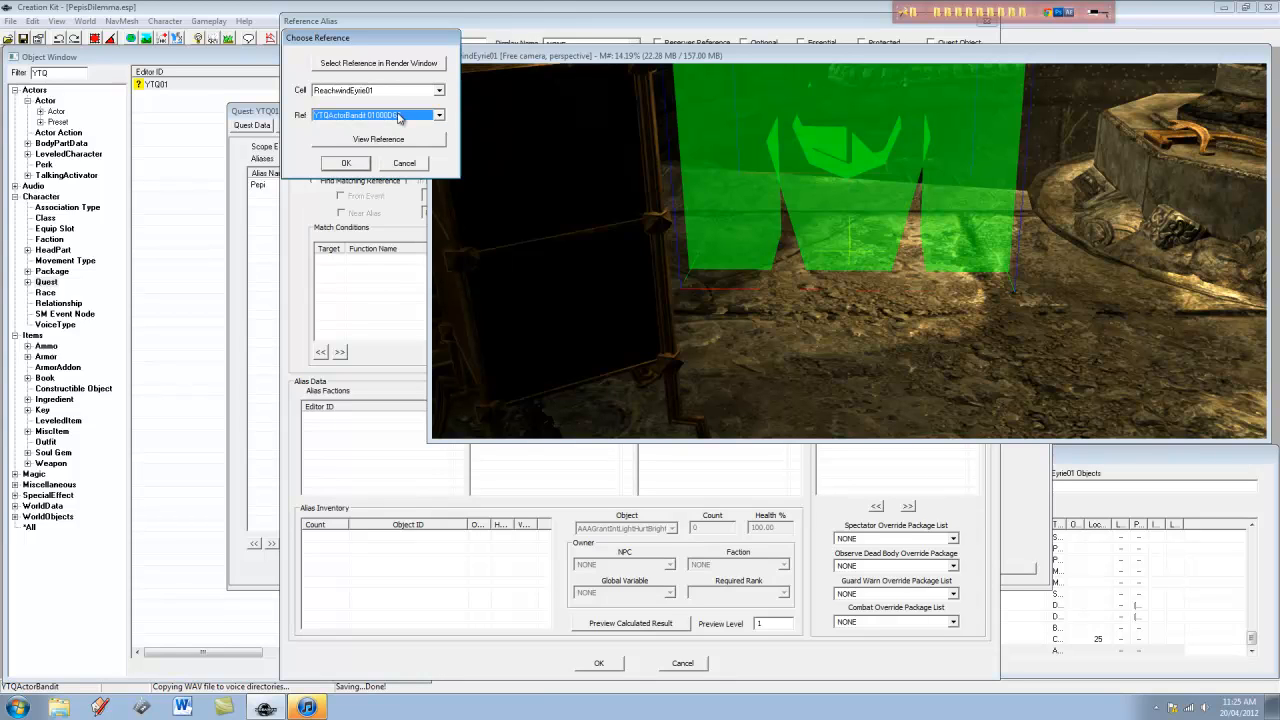
pyautogui.click(345, 163)
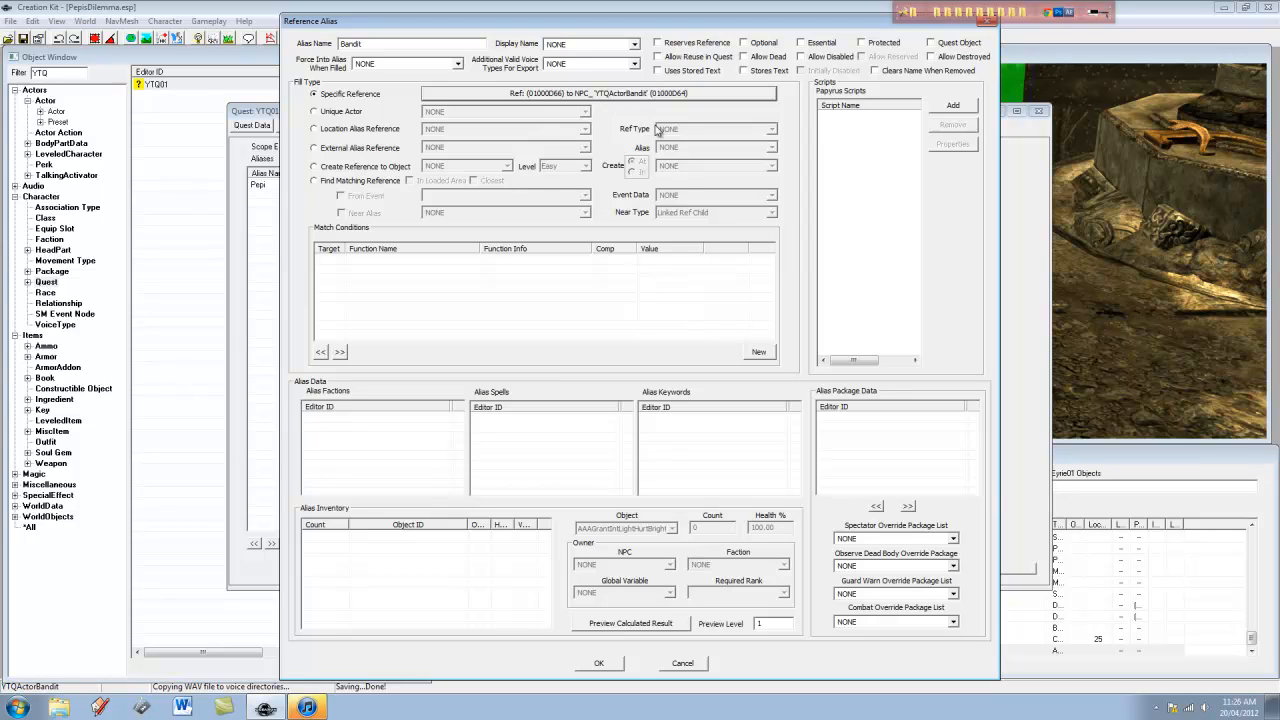
pyautogui.click(599, 663)
# Add a reference alias named Amulet that fills by Create Reference to Object, created In the bandit alias
pyautogui.rightClick(299, 214)
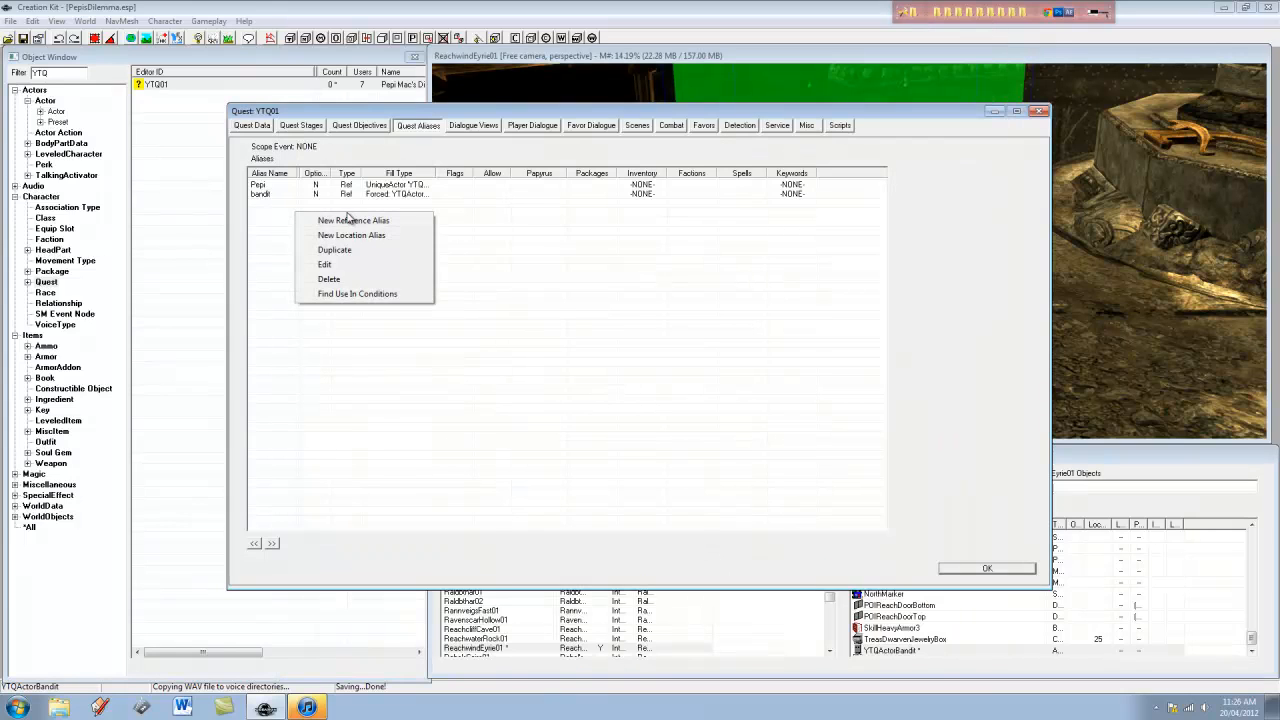
pyautogui.click(343, 219)
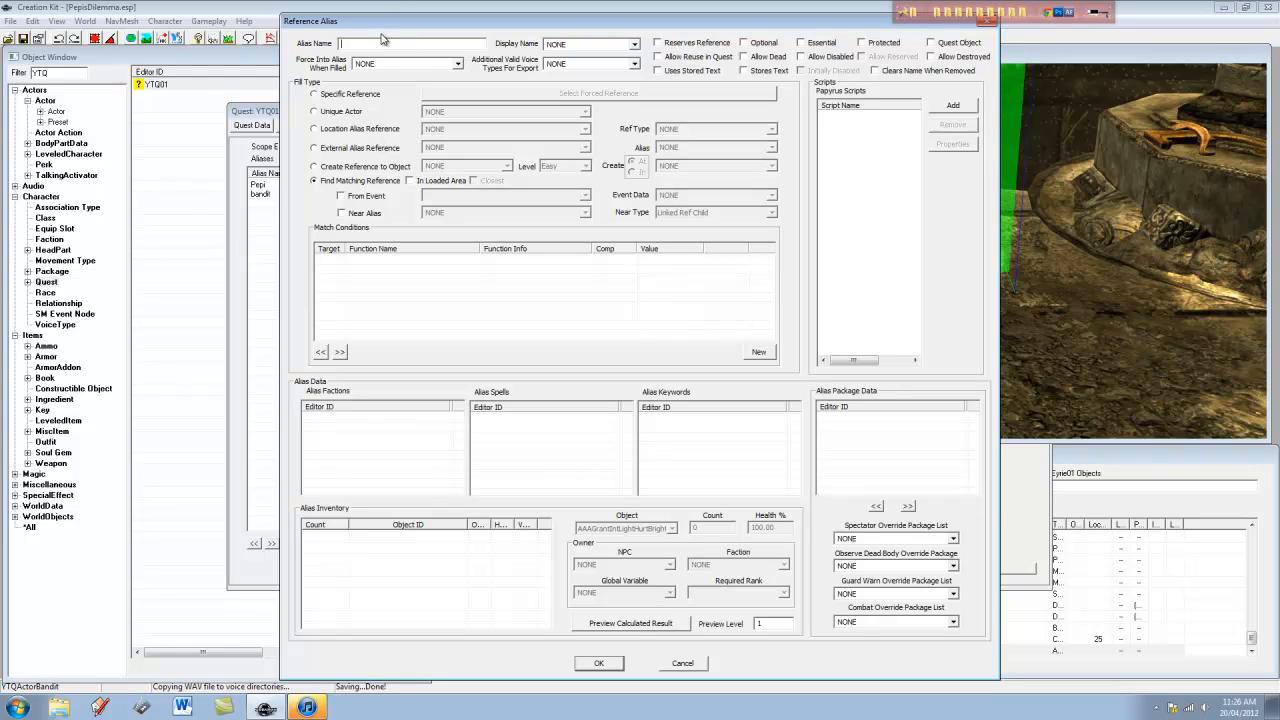
pyautogui.write('Amulet')
pyautogui.click(372, 167)
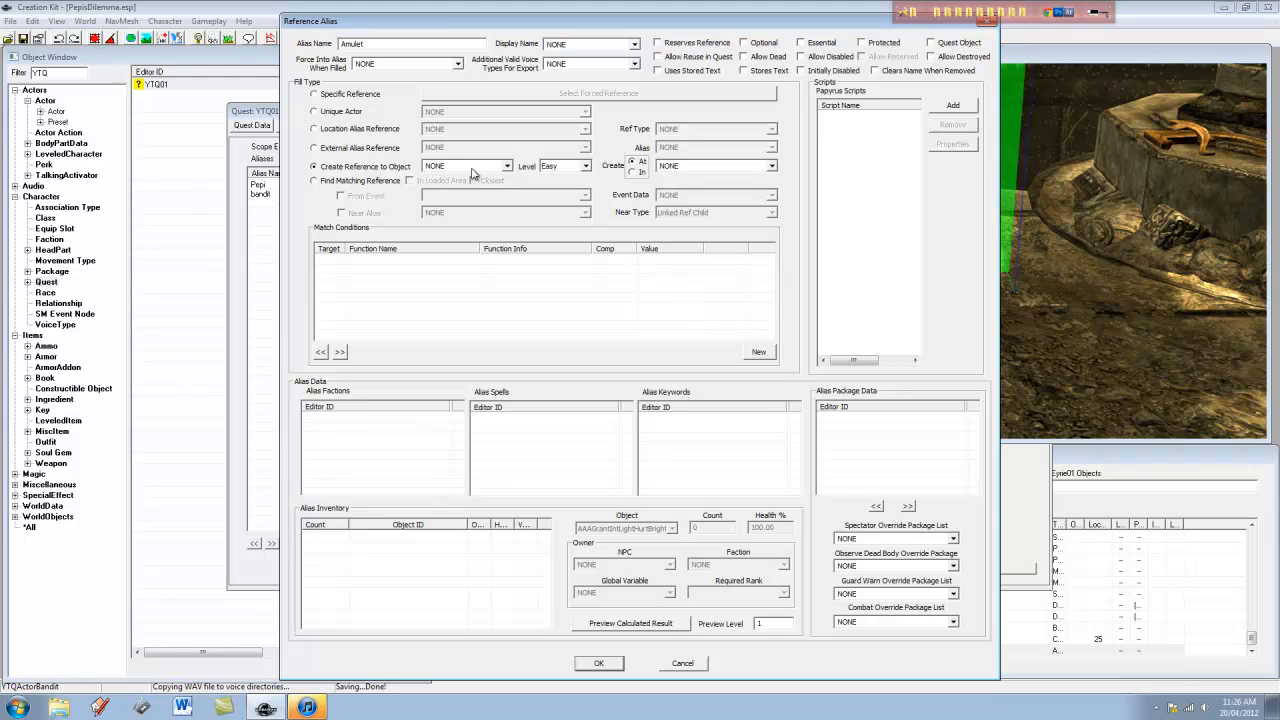
pyautogui.click(633, 172)
pyautogui.click(670, 166)
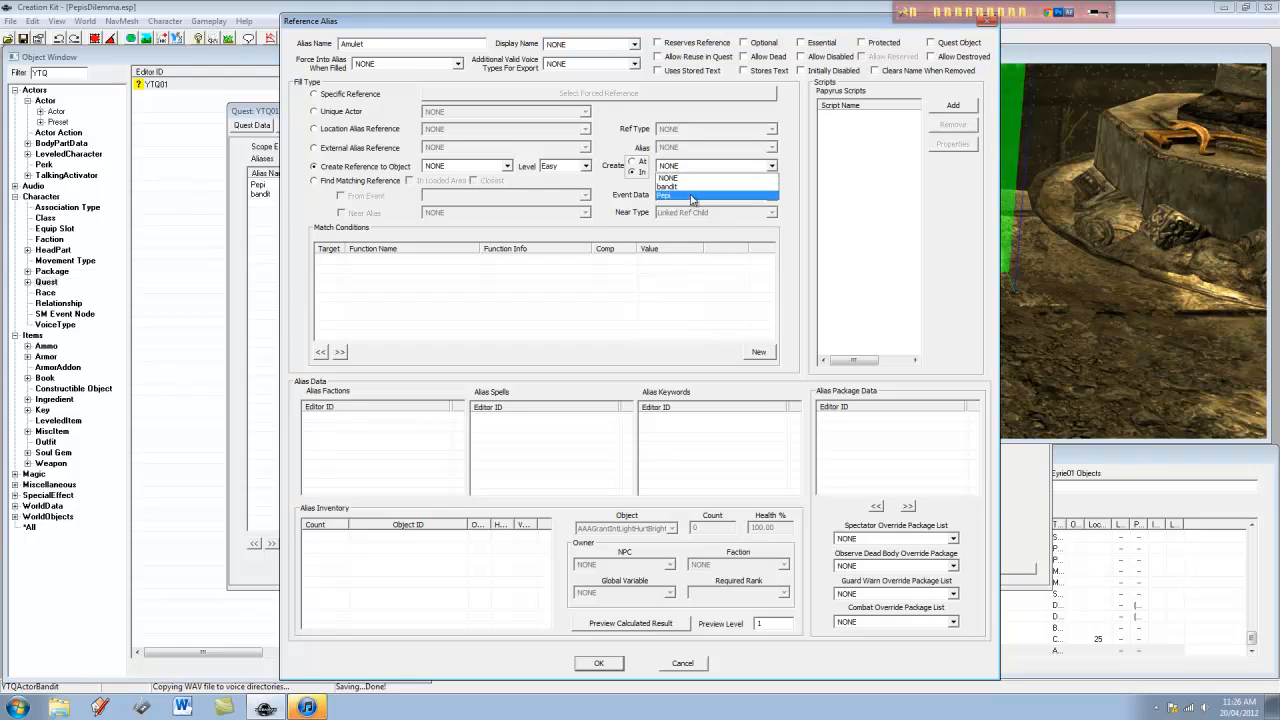
pyautogui.click(685, 193)
# Choose YTQAmulet as the object the Amulet alias creates and confirm the alias
pyautogui.click(480, 167)
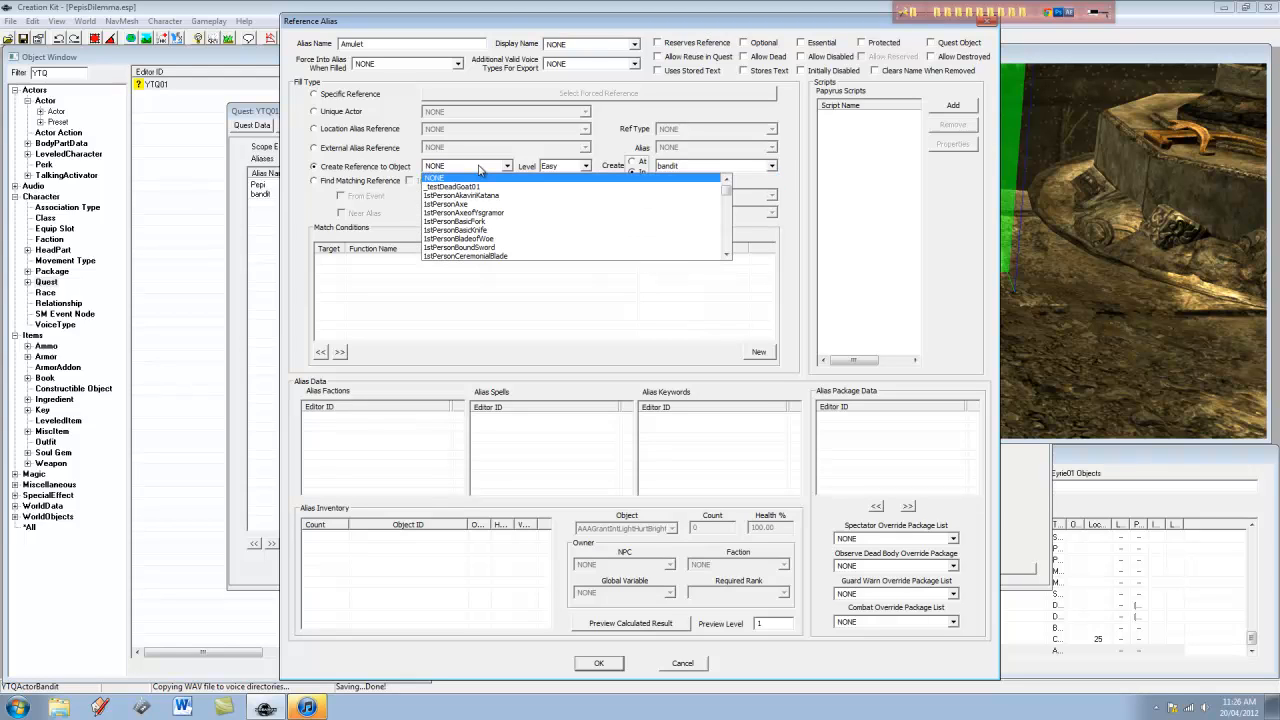
pyautogui.write('ytq')
pyautogui.click(480, 170)
pyautogui.press('Down')
pyautogui.press('Down')
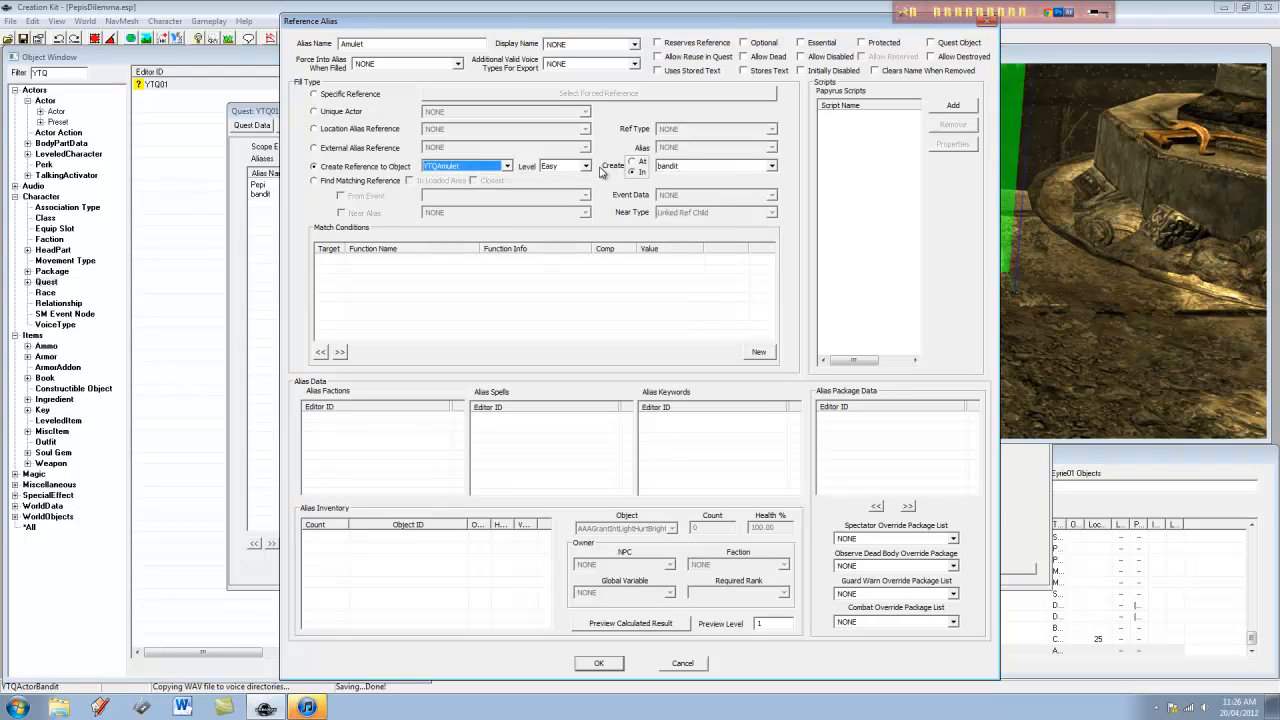
pyautogui.click(404, 172)
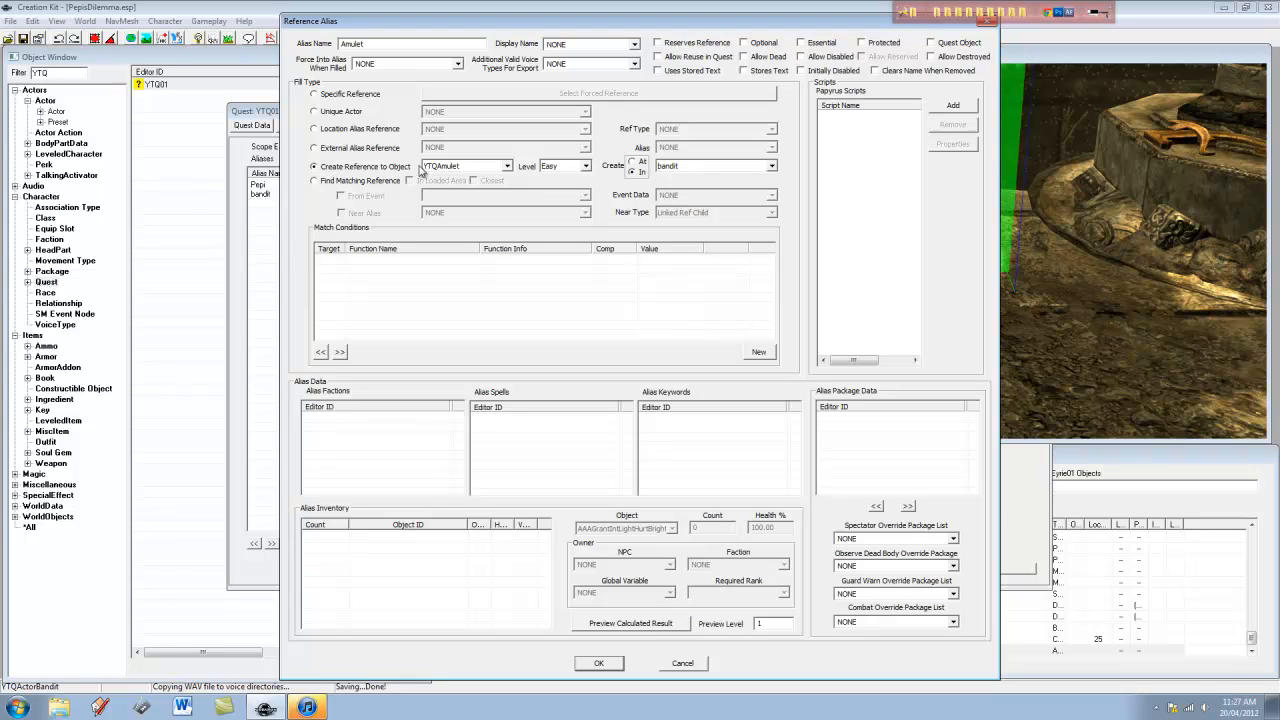
pyautogui.click(457, 168)
pyautogui.click(455, 170)
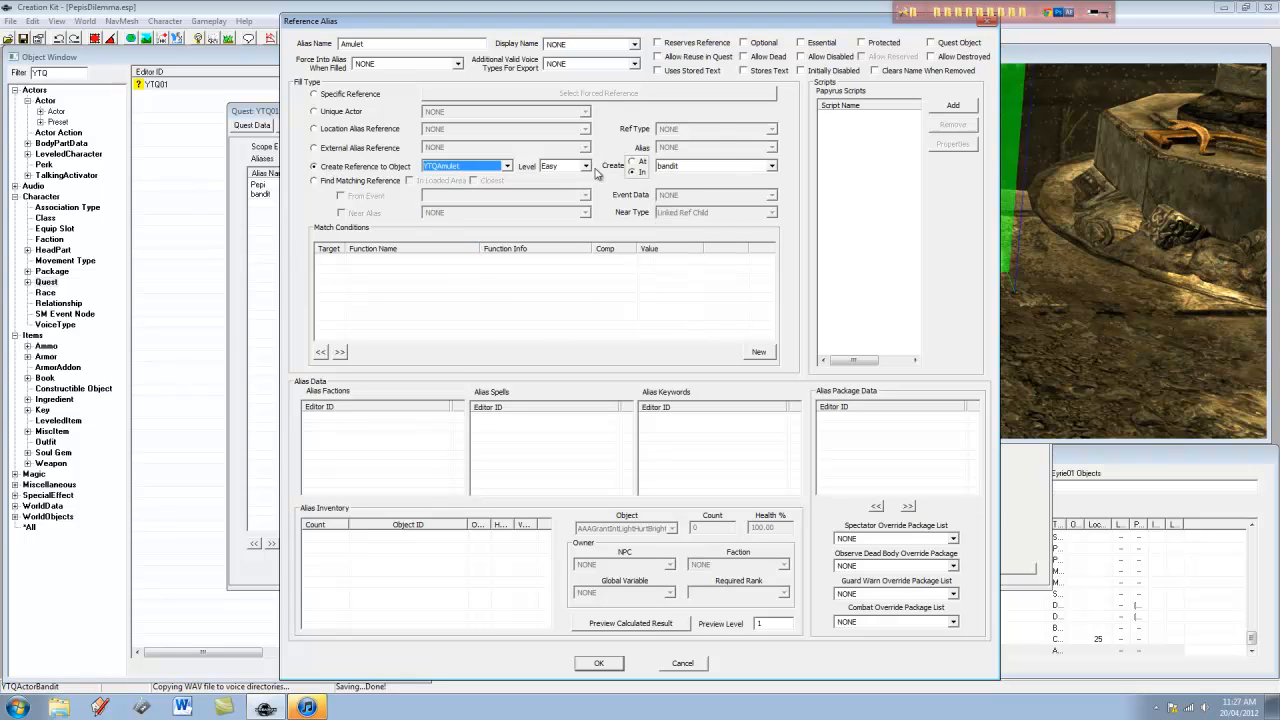
pyautogui.click(601, 664)
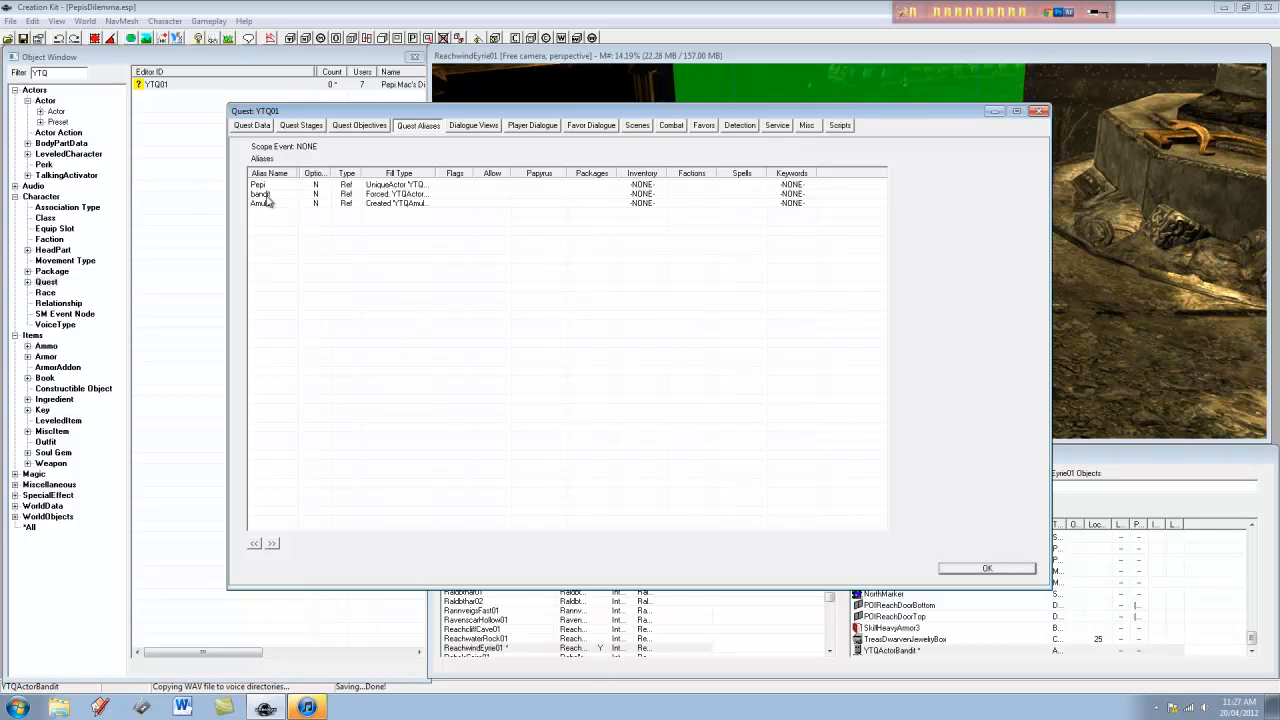
# Delete YTQAmulet from the YTQActorBandit actor's inventory and enable Use Inventory in its template data
pyautogui.moveTo(360, 111); pyautogui.dragTo(448, 123)
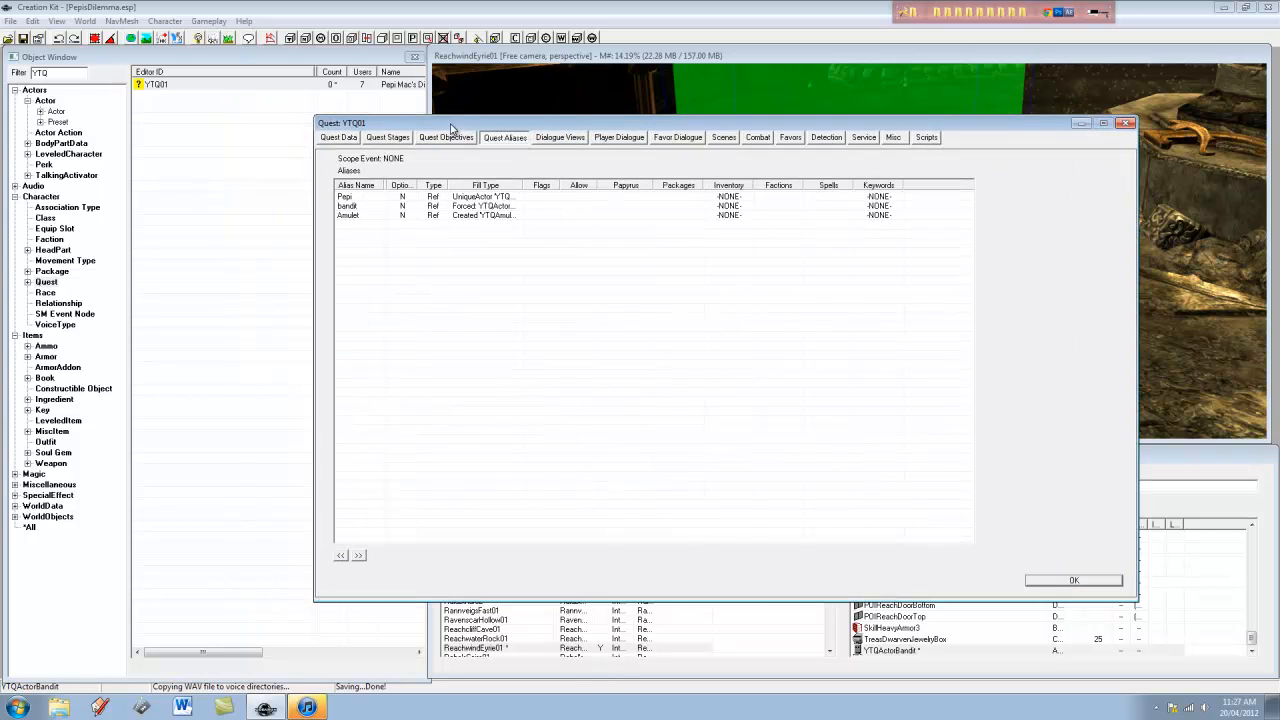
pyautogui.click(56, 111)
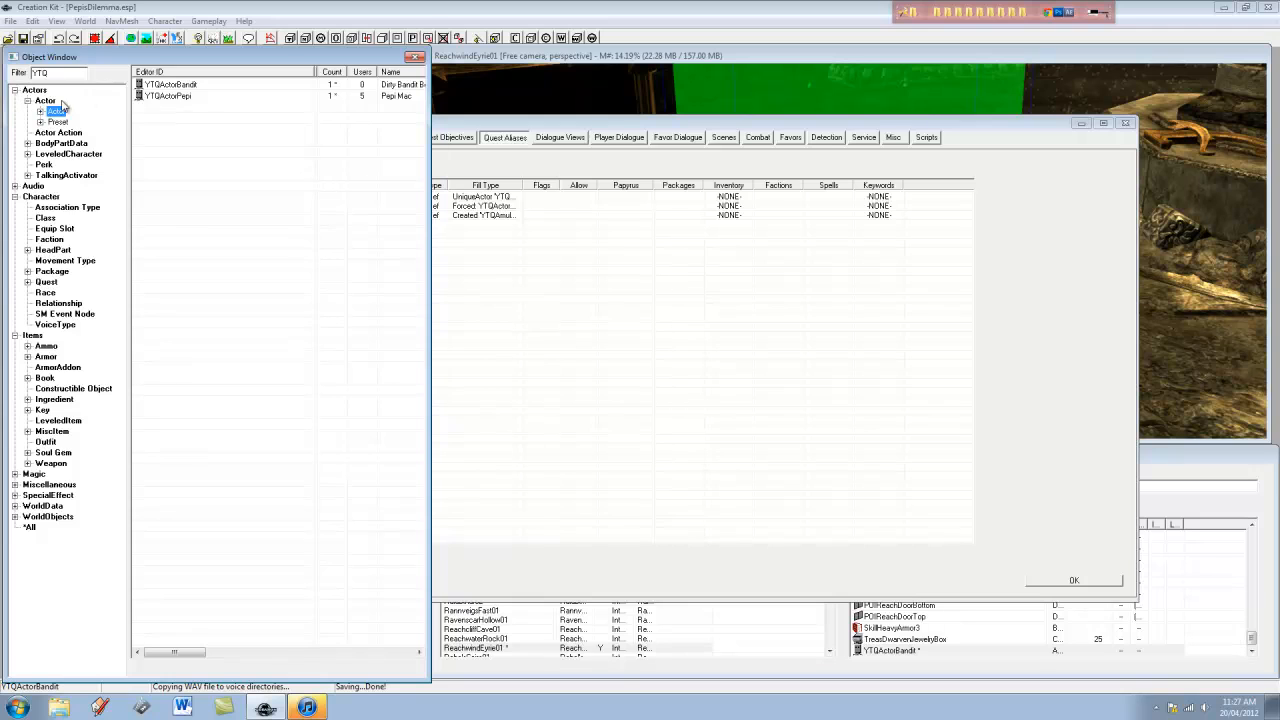
pyautogui.doubleClick(188, 86)
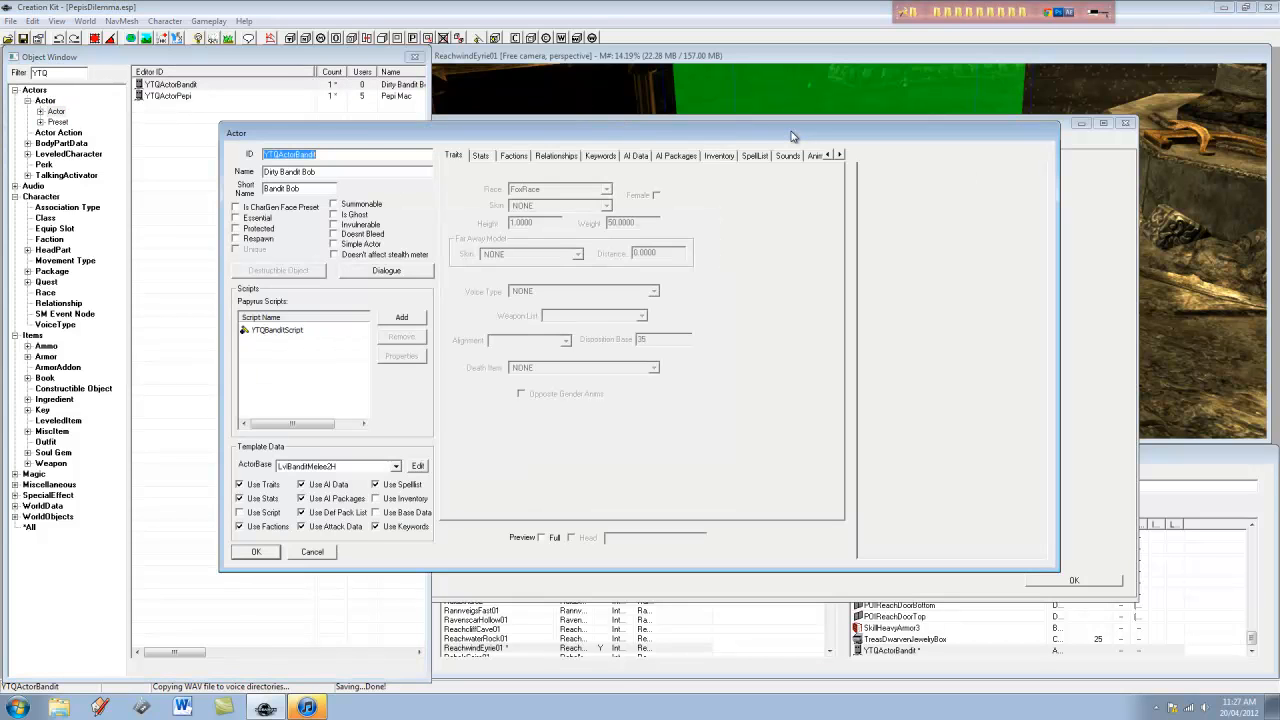
pyautogui.click(719, 155)
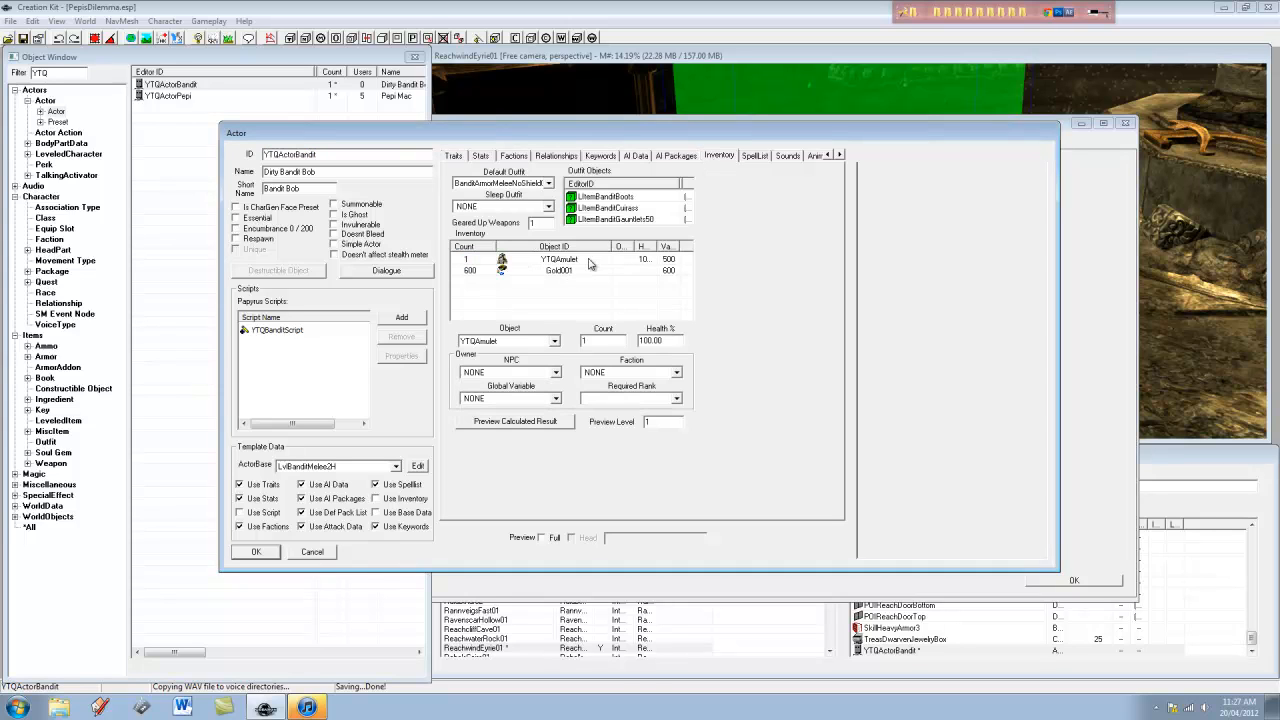
pyautogui.rightClick(572, 259)
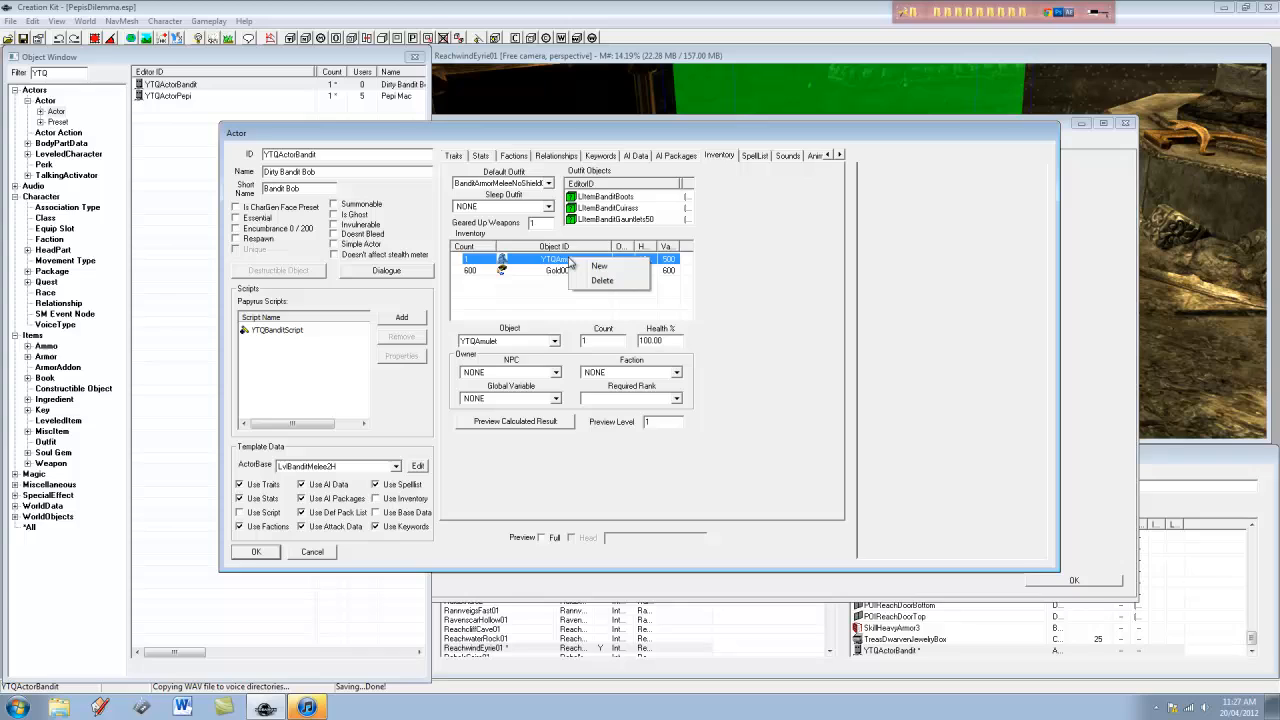
pyautogui.click(603, 280)
pyautogui.click(376, 498)
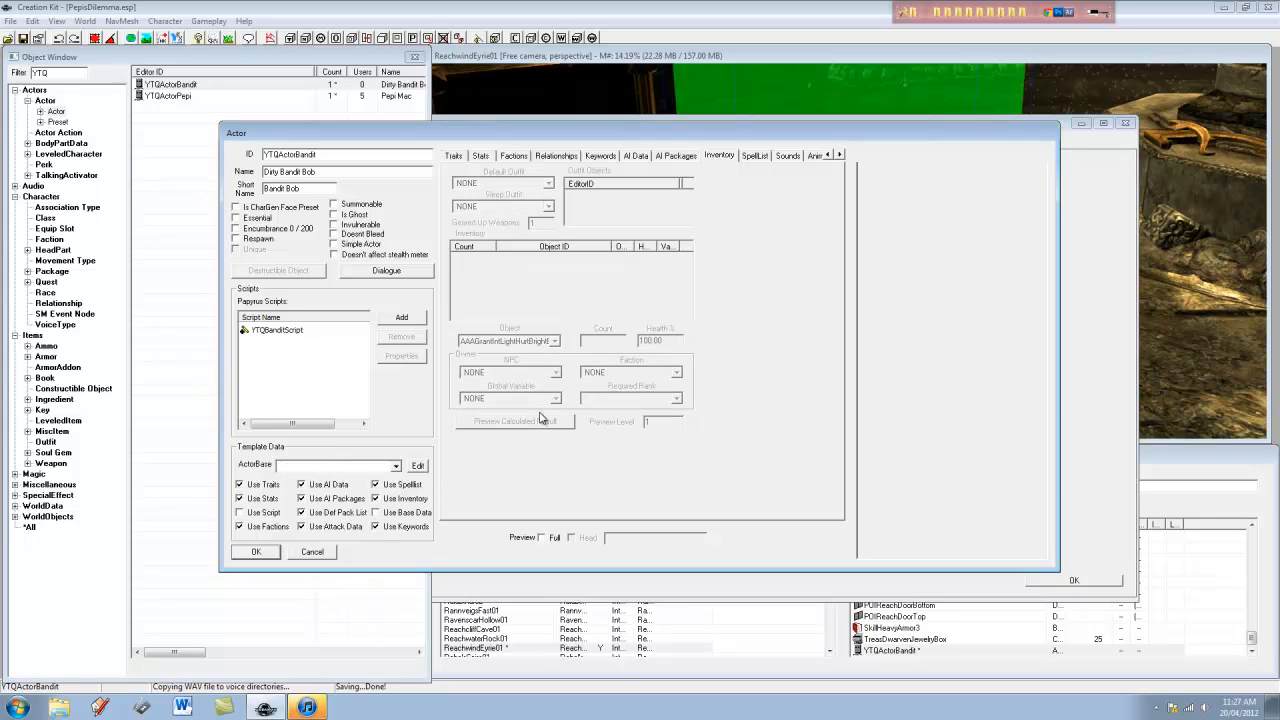
pyautogui.click(264, 555)
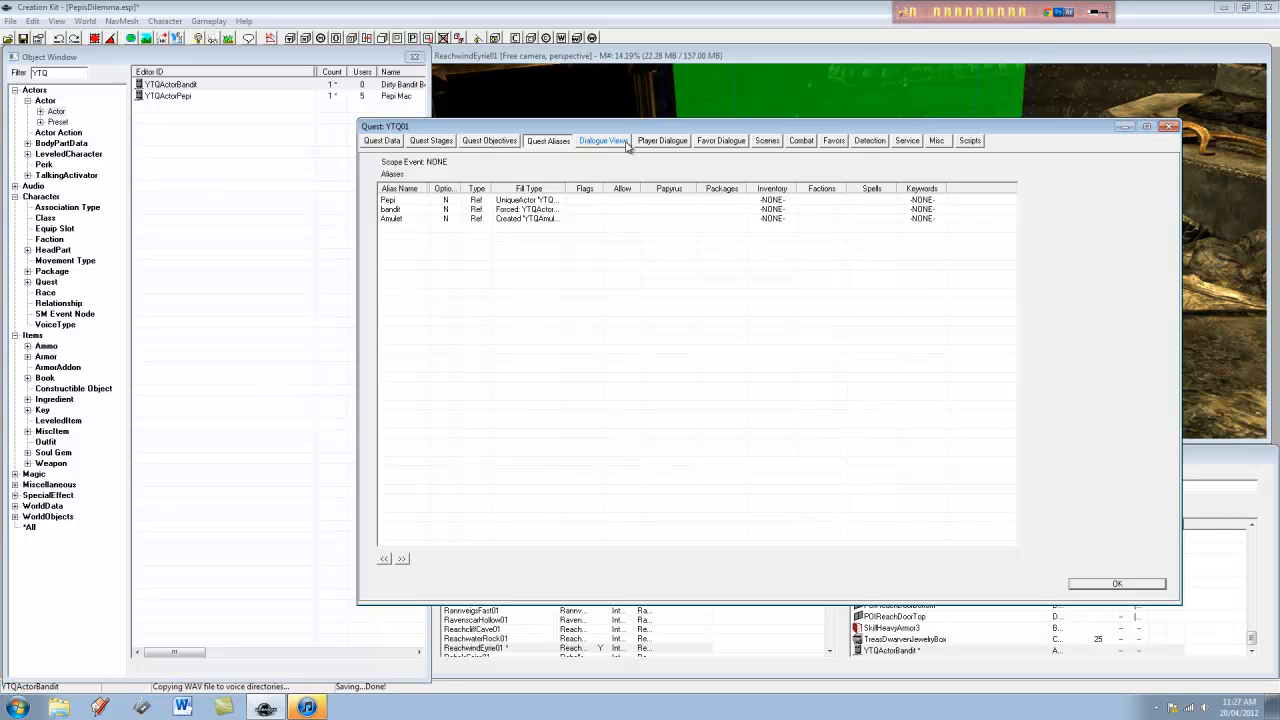
# Add a quest objective to YTQ01 with index 10 and the display text "Kill the bandit."
pyautogui.click(490, 141)
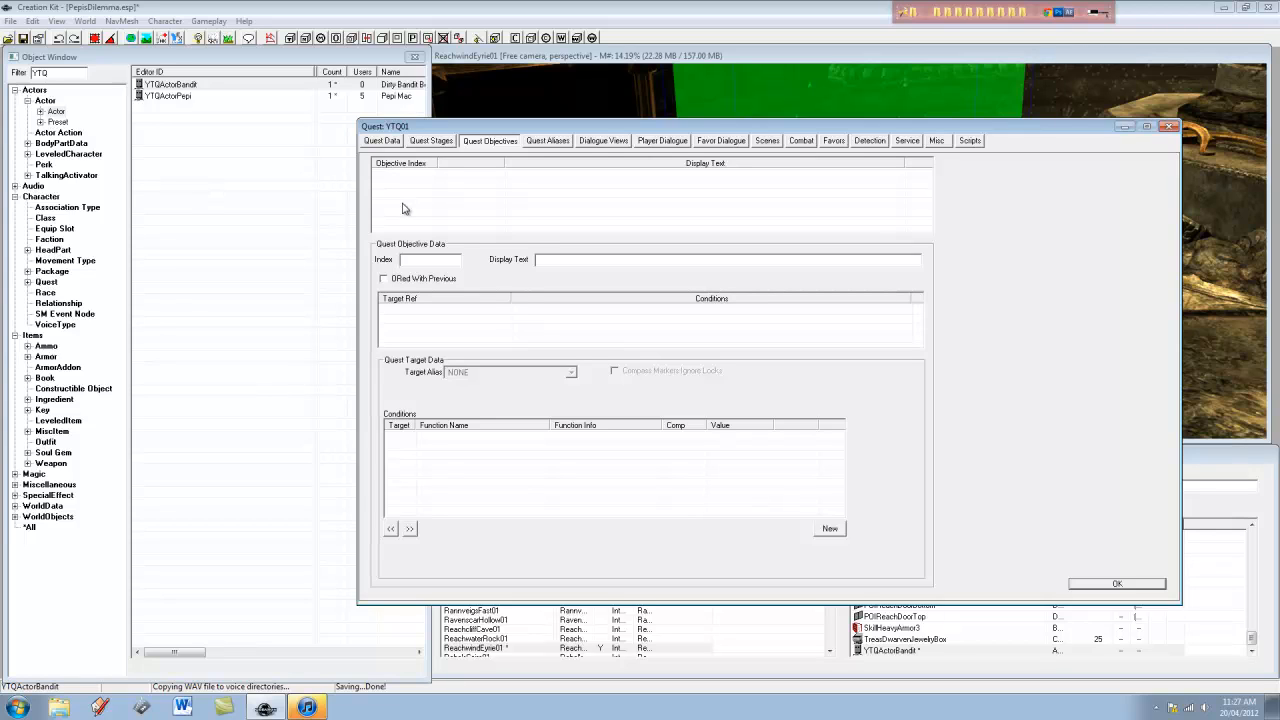
pyautogui.rightClick(403, 208)
pyautogui.click(432, 209)
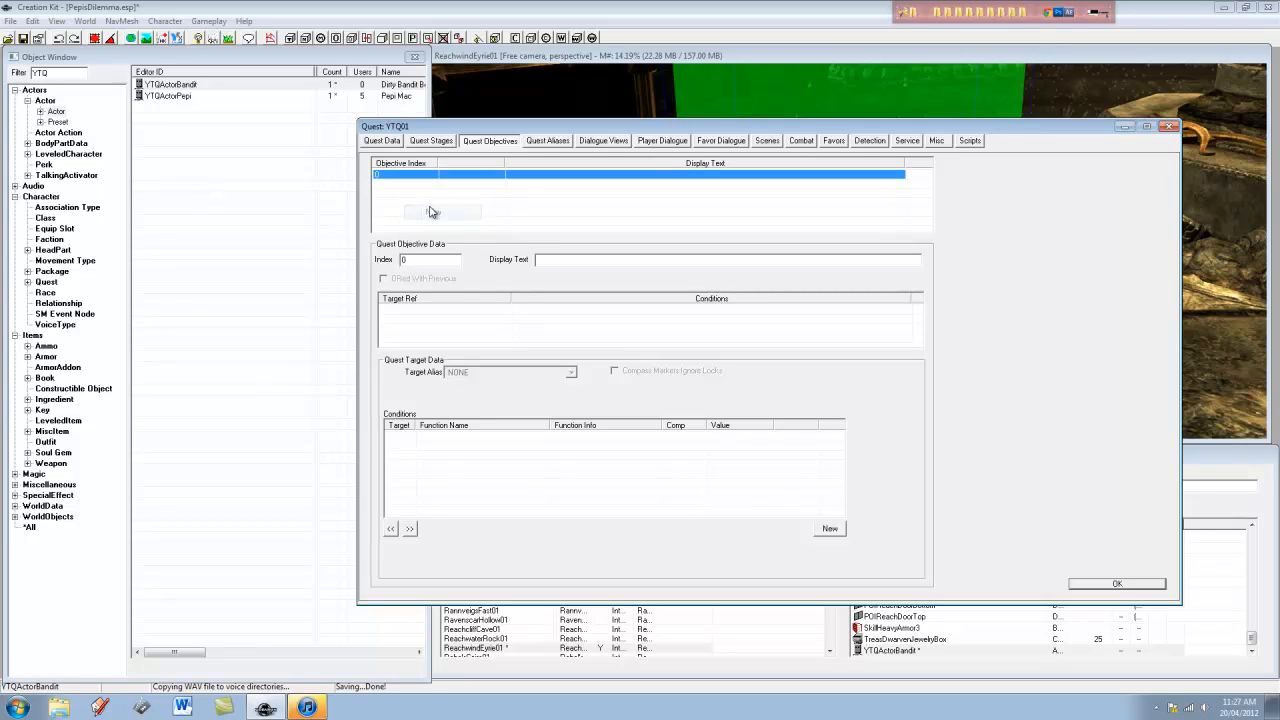
pyautogui.moveTo(414, 260); pyautogui.dragTo(334, 247)
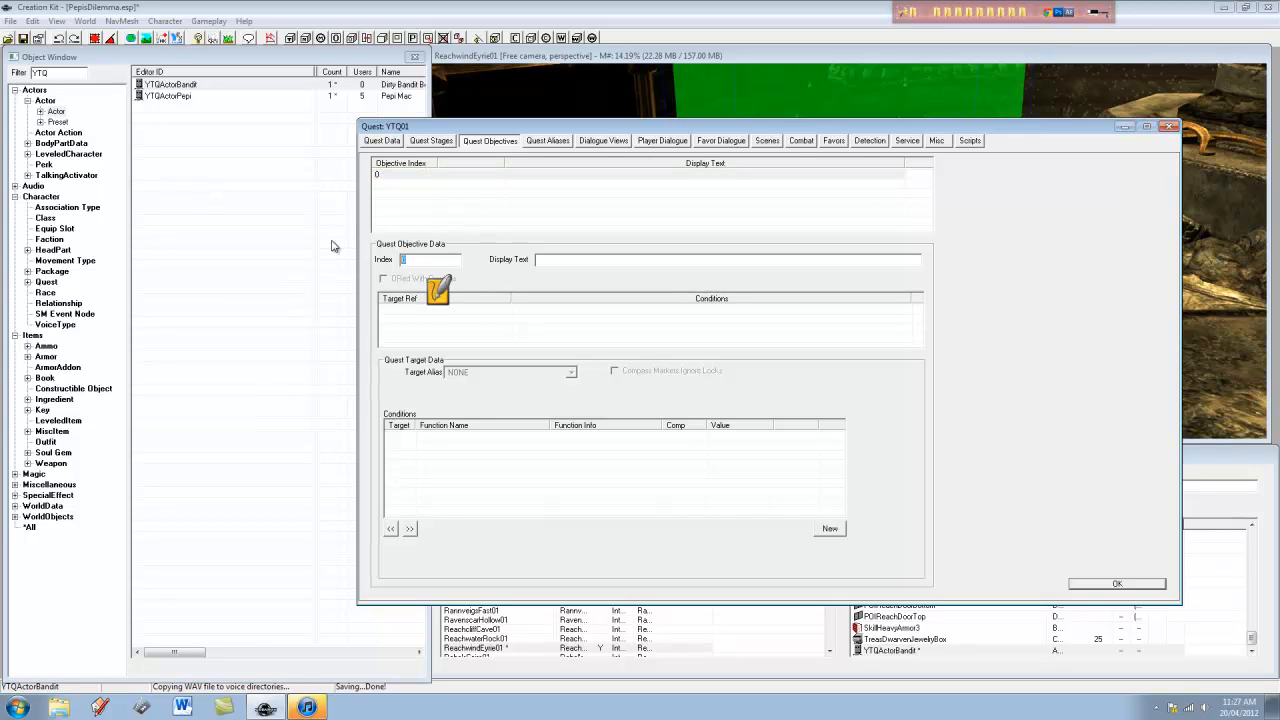
pyautogui.click(562, 259)
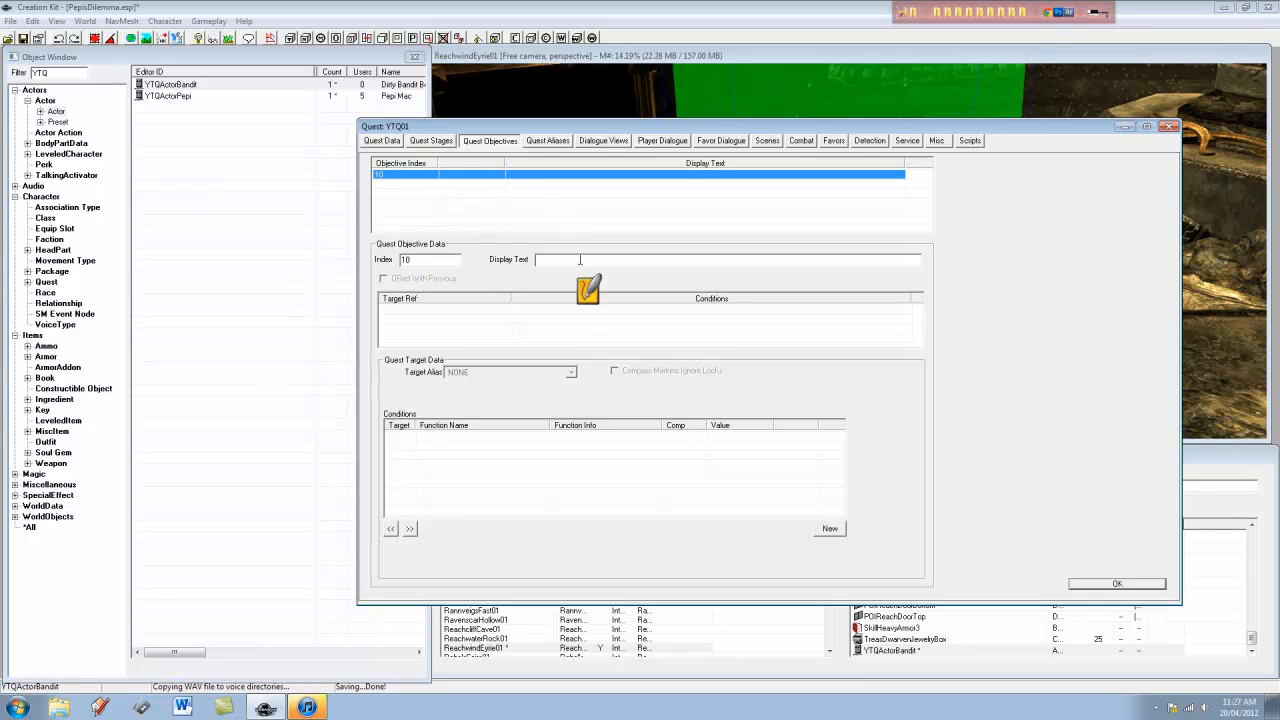
pyautogui.click(562, 262)
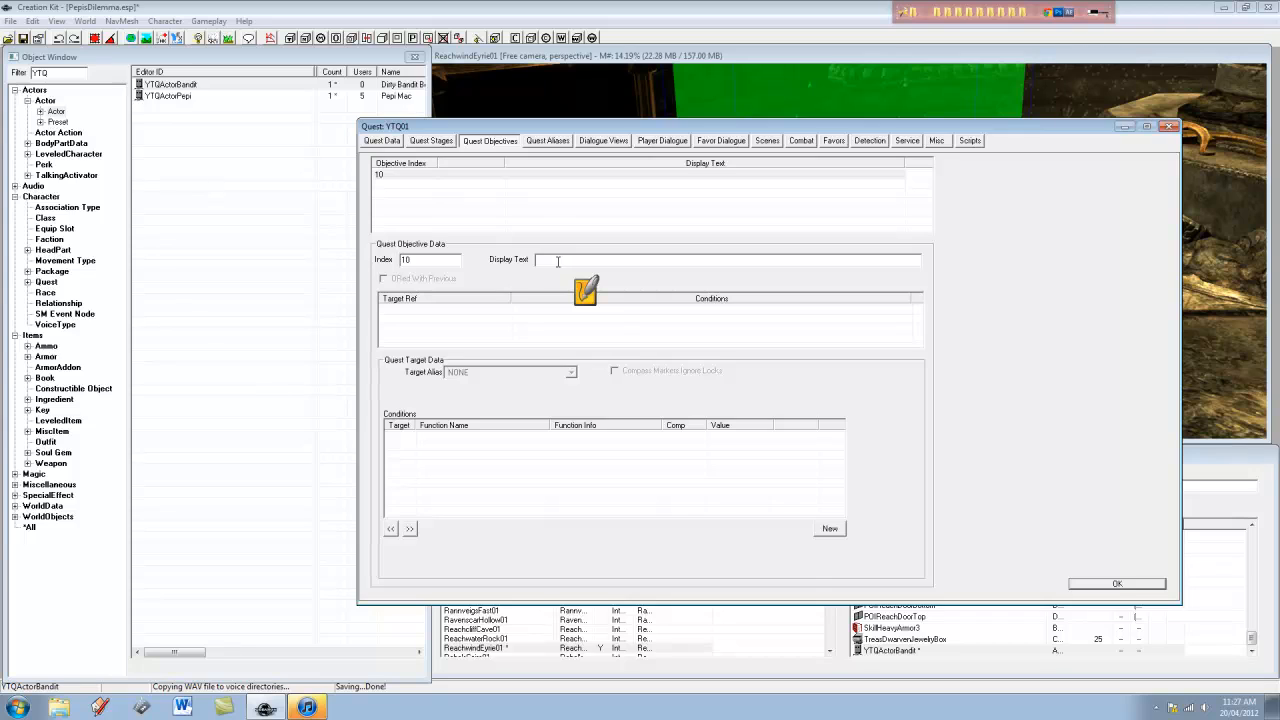
pyautogui.write('Kill the bandit.')
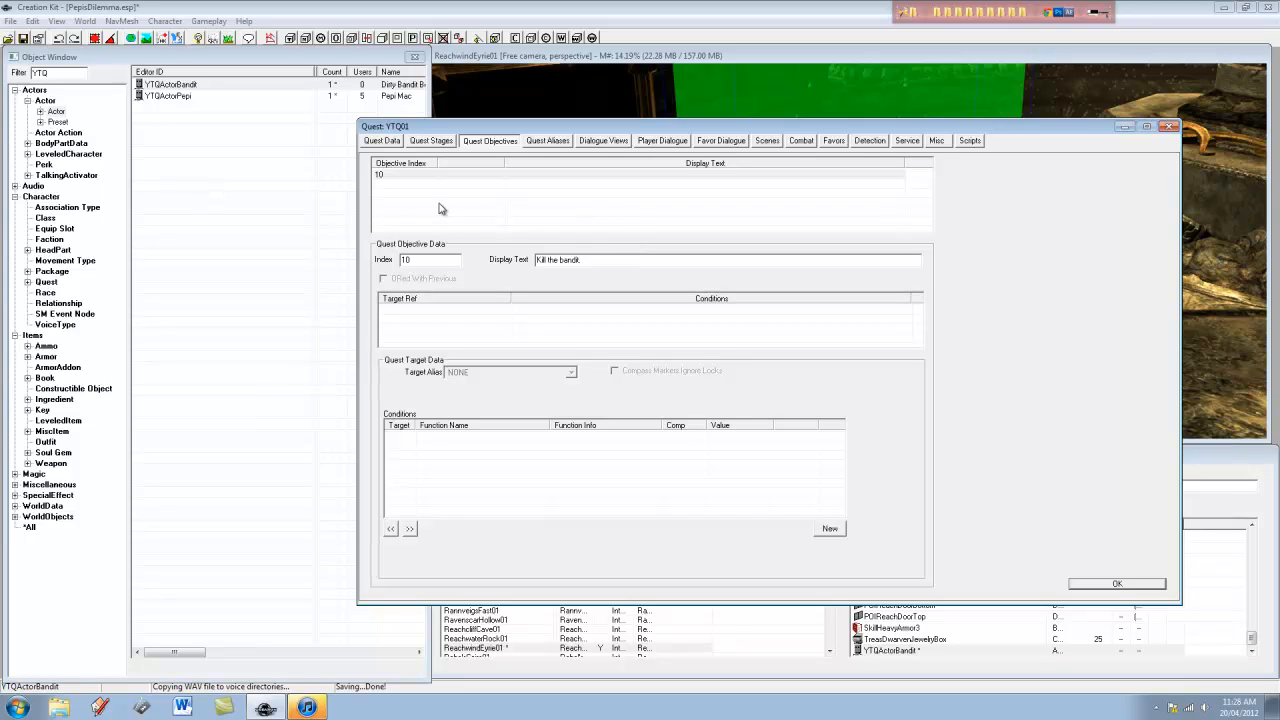
# Add a second quest objective with index 20 and begin its display text with "Retr"
pyautogui.rightClick(401, 203)
pyautogui.click(429, 208)
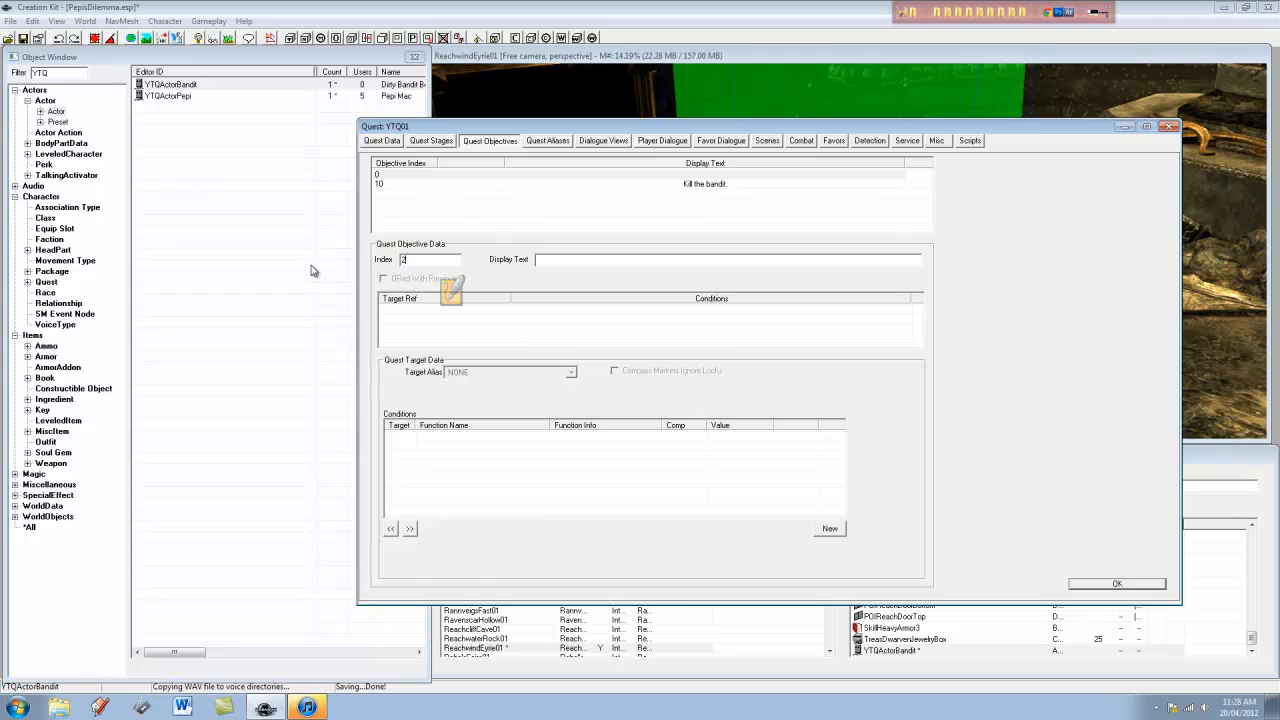
pyautogui.write('20')
pyautogui.click(610, 257)
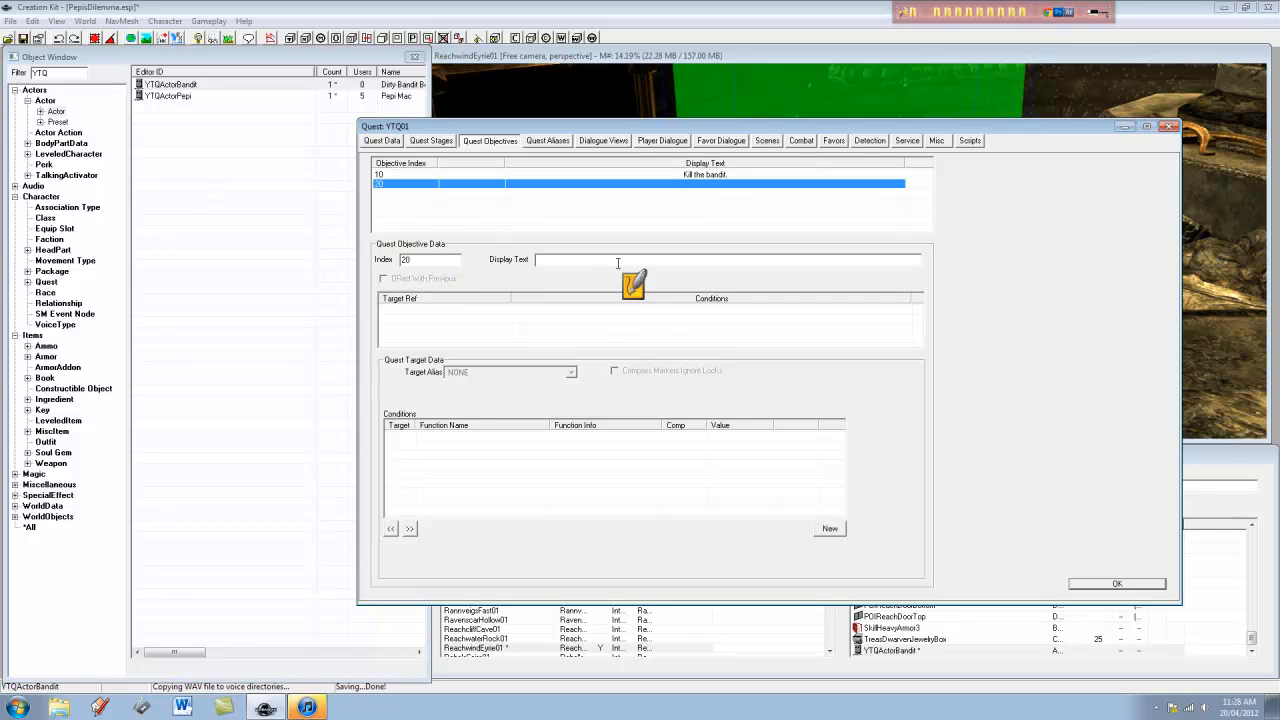
pyautogui.write('Retr')
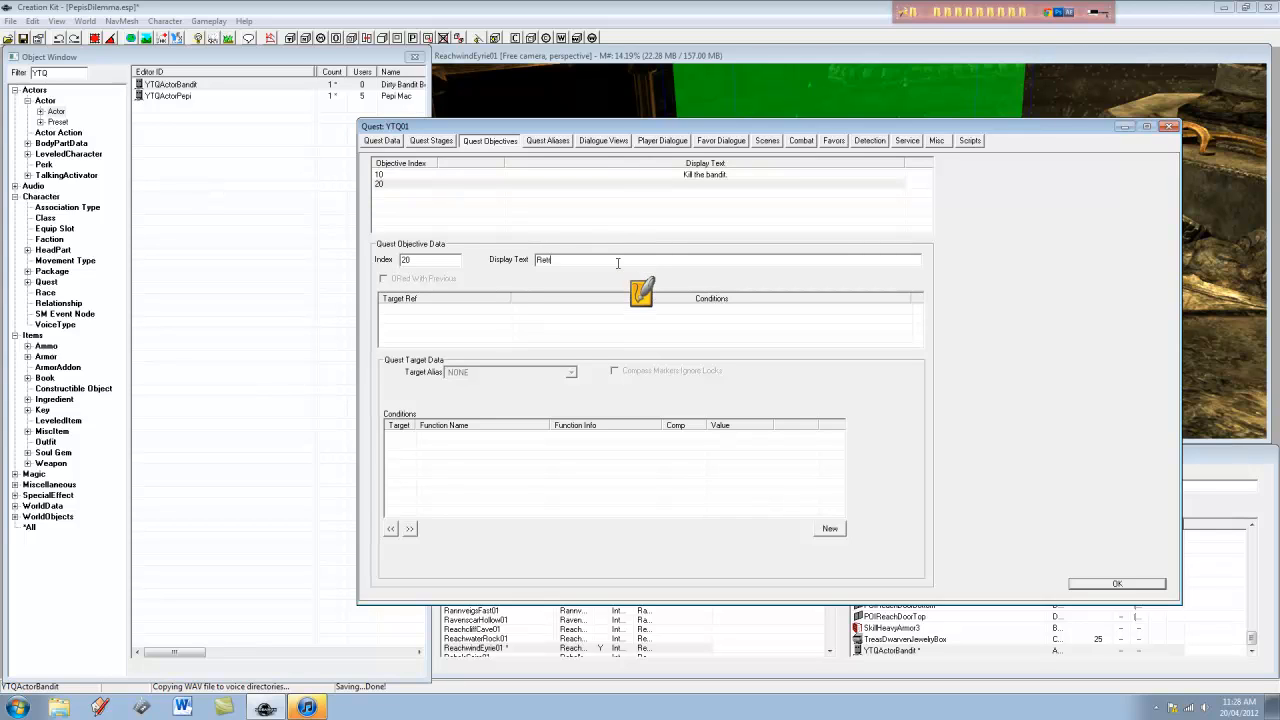
# Complete objective 20's display text as "Retrieve the amulet." and add objective 30 with the text "Return the amulet to Pepi."
pyautogui.write('ieve the amulet')
pyautogui.rightClick(630, 238)
pyautogui.click(656, 236)
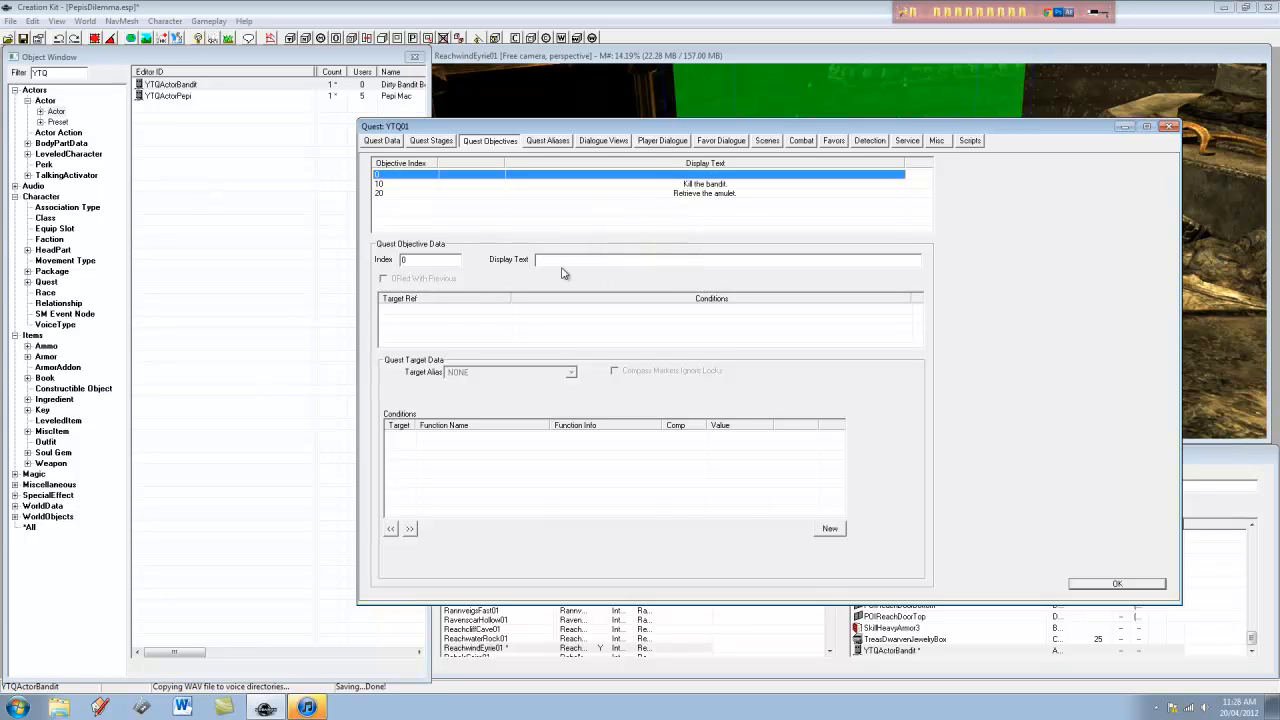
pyautogui.click(446, 260)
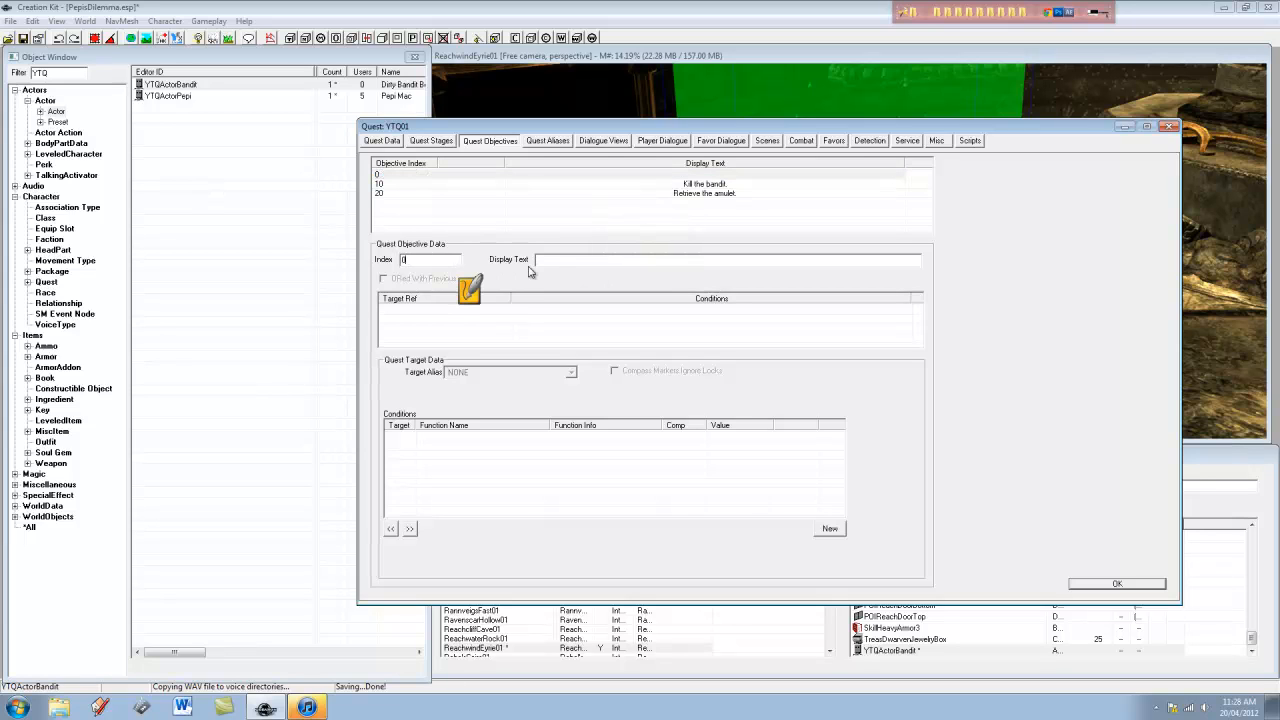
pyautogui.press('BackSpace')
pyautogui.write('30')
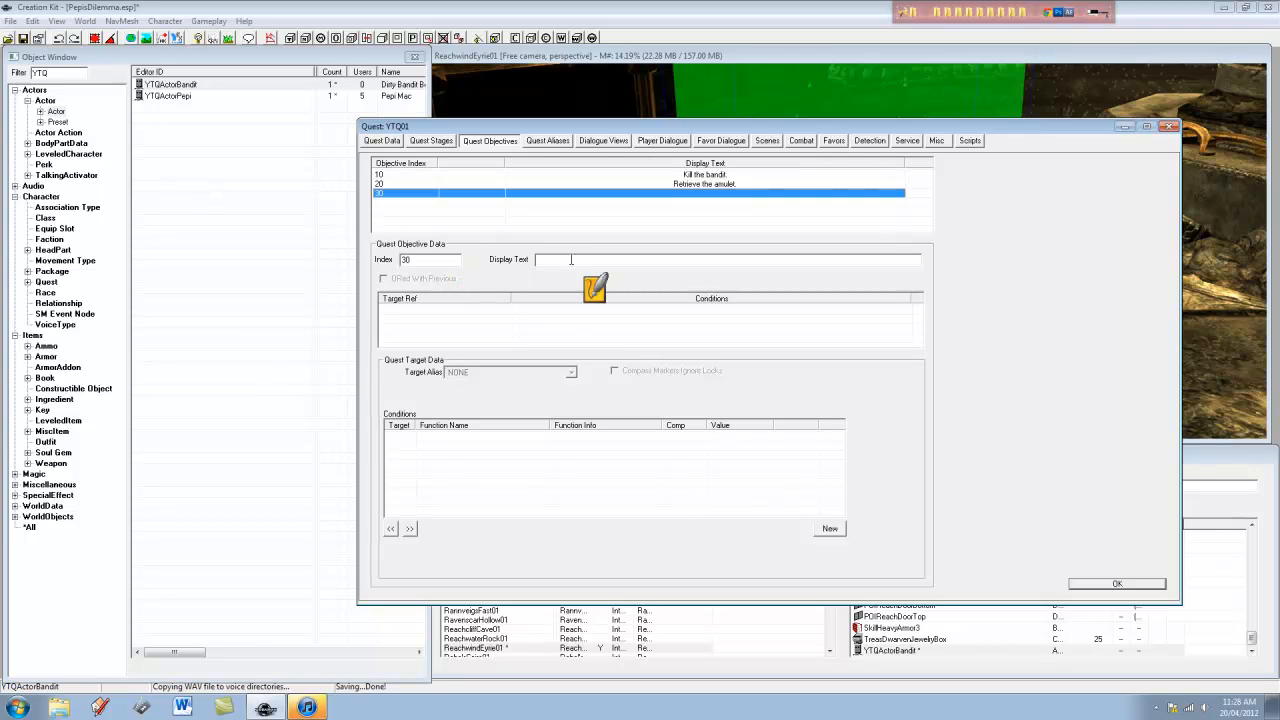
pyautogui.click(566, 260)
pyautogui.write('Ret')
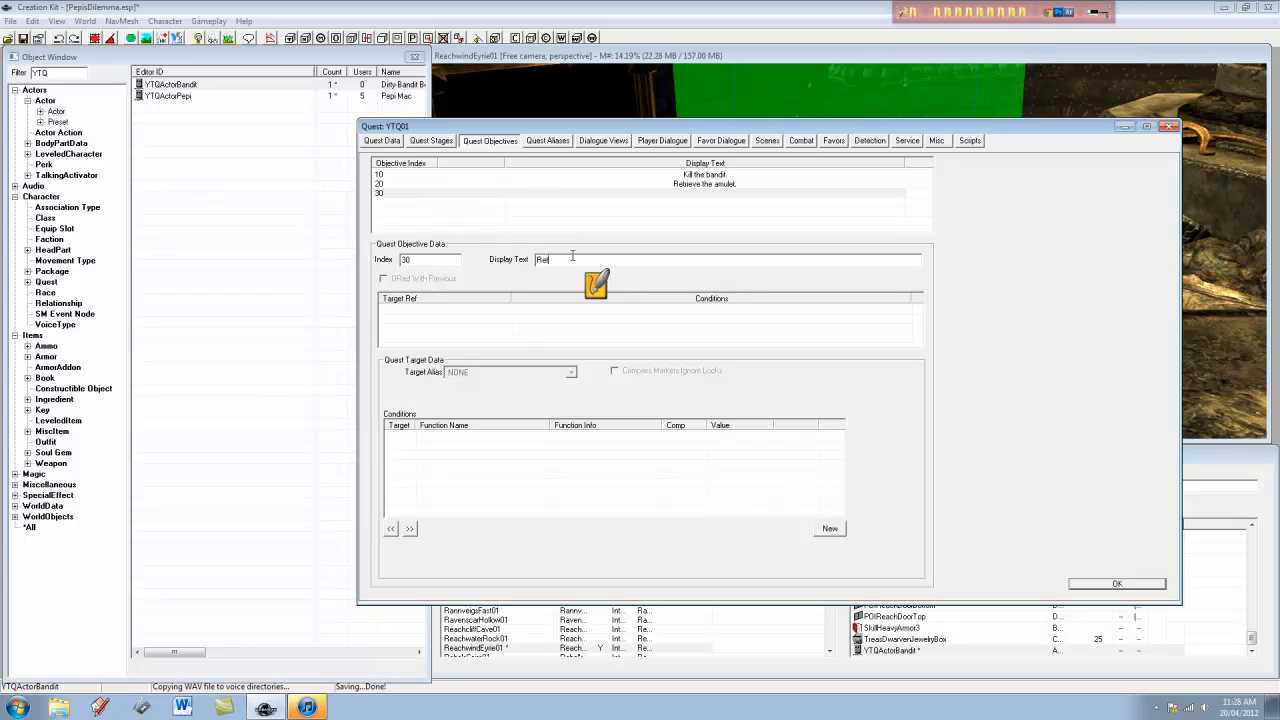
pyautogui.write('urn the amulet to Pepi.')
# Add a quest target to objective 10, "Kill the bandit.", using the bandit alias
pyautogui.click(416, 176)
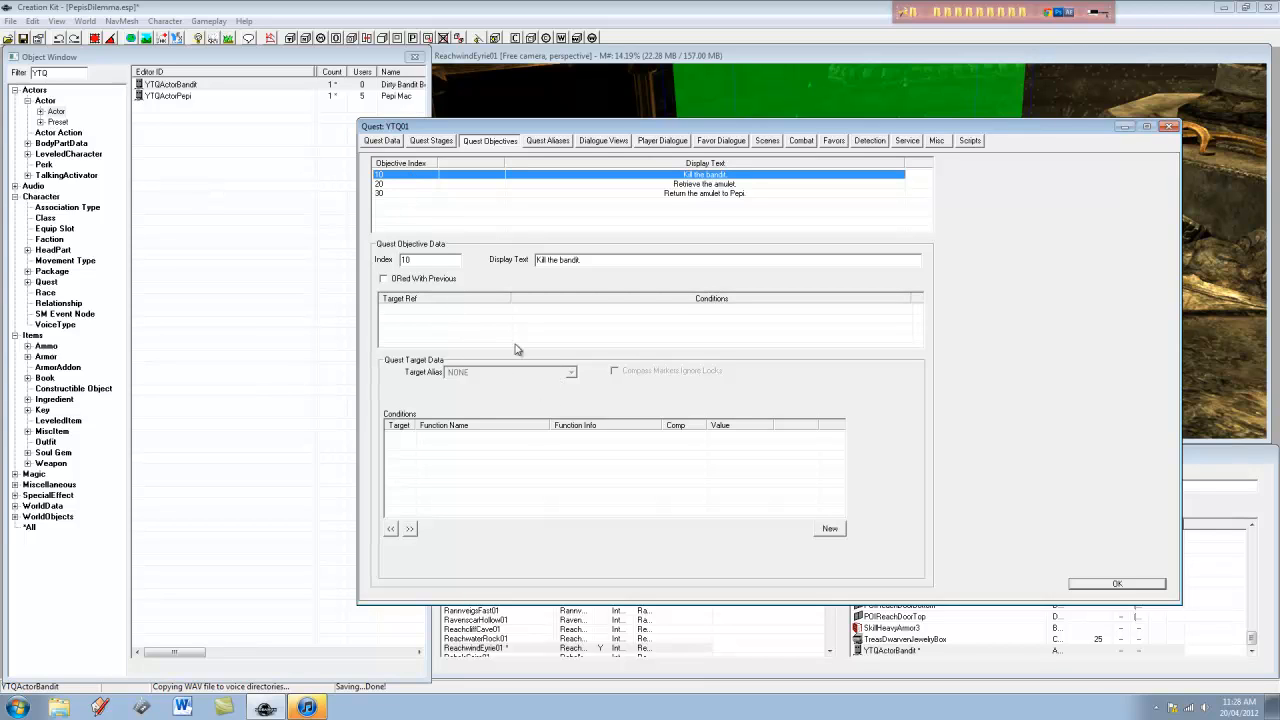
pyautogui.rightClick(489, 323)
pyautogui.click(530, 330)
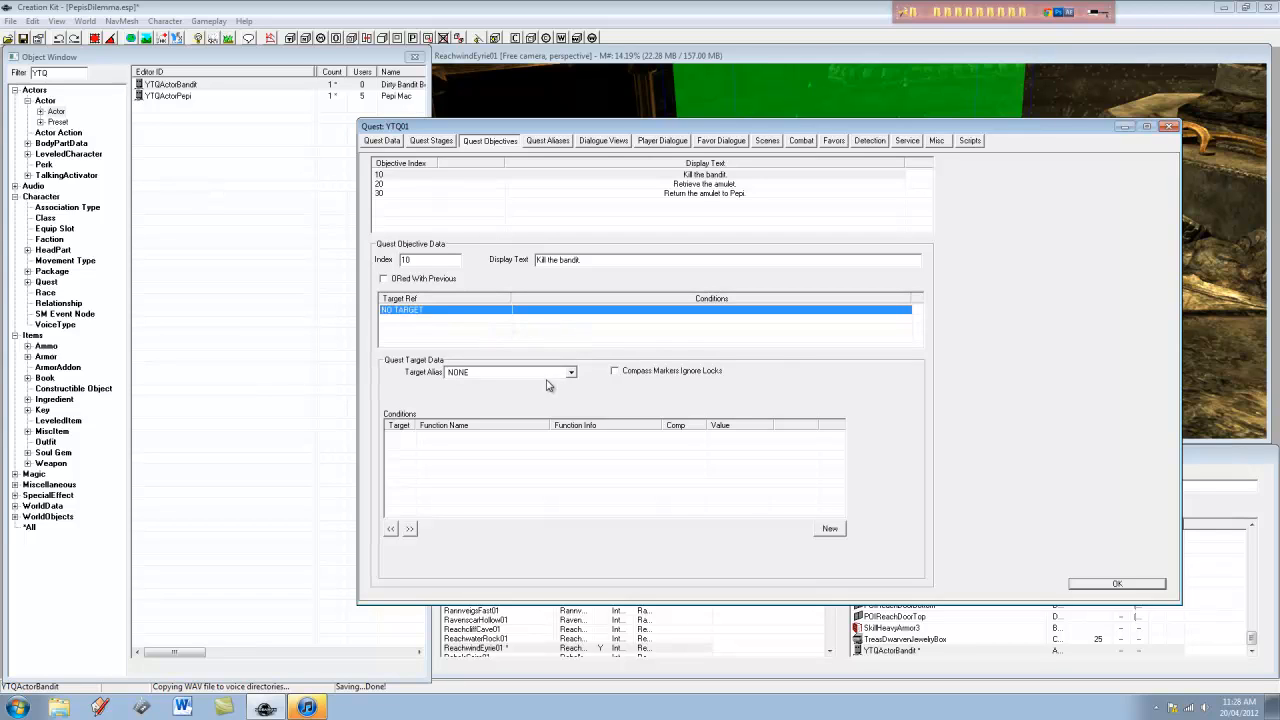
pyautogui.click(545, 372)
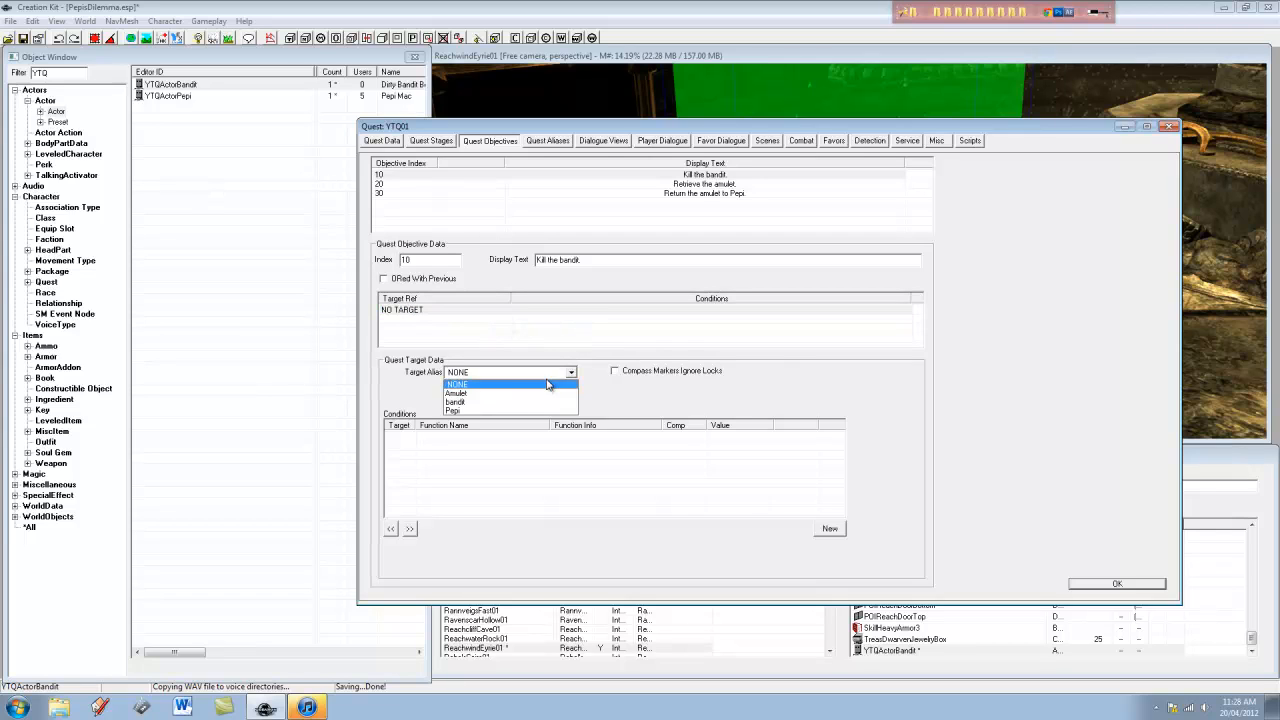
pyautogui.click(483, 402)
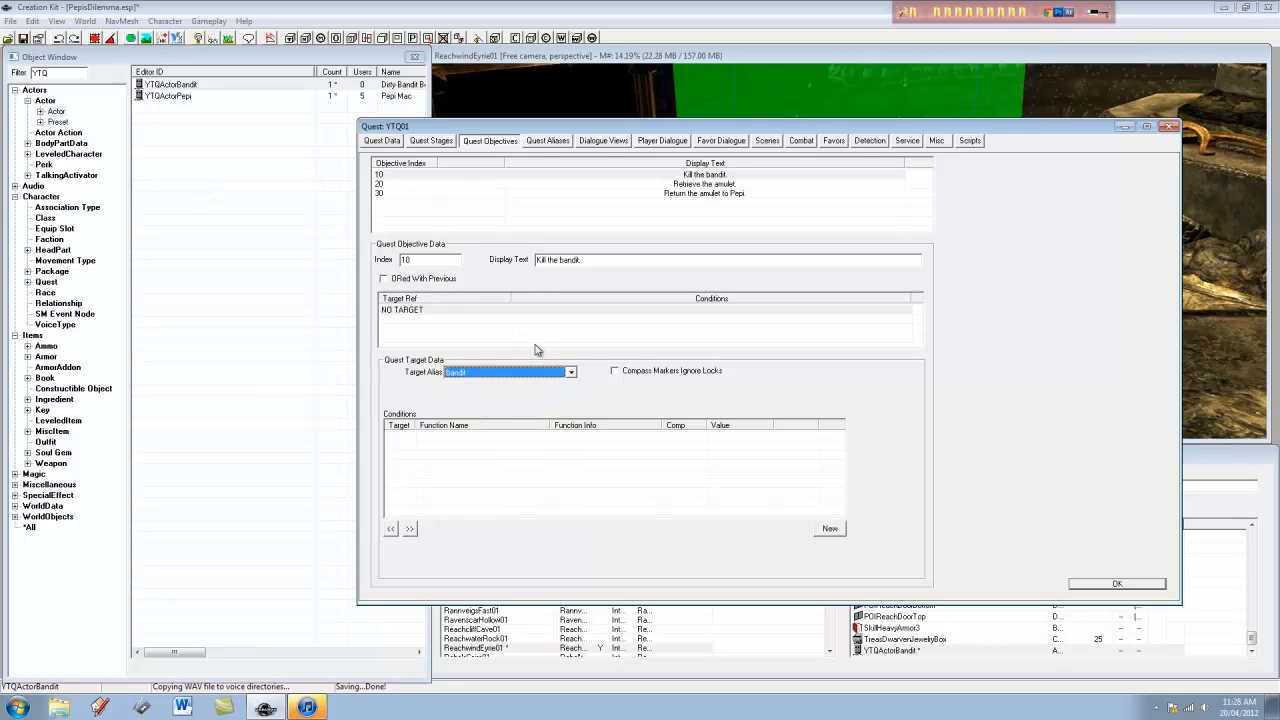
pyautogui.click(530, 341)
# Add a quest target to objective 20, "Retrieve the amulet.", using the Amulet alias
pyautogui.click(403, 185)
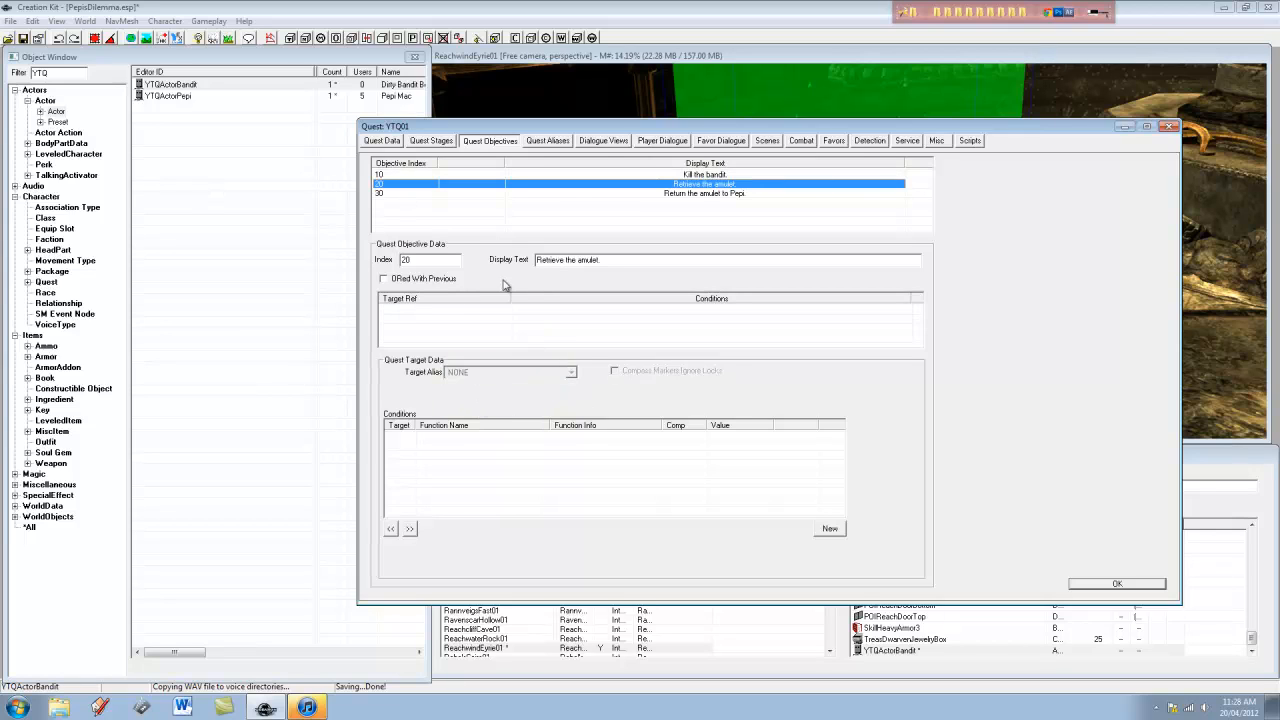
pyautogui.rightClick(423, 310)
pyautogui.click(450, 318)
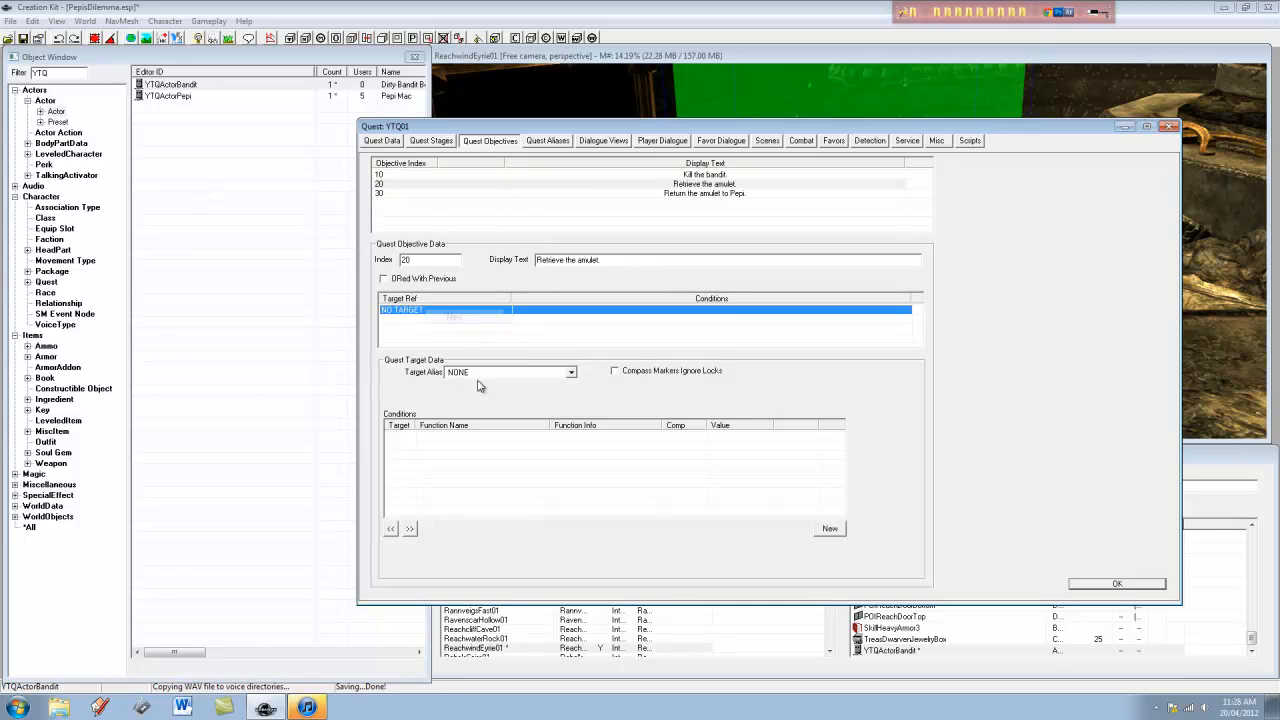
pyautogui.click(482, 376)
pyautogui.click(482, 384)
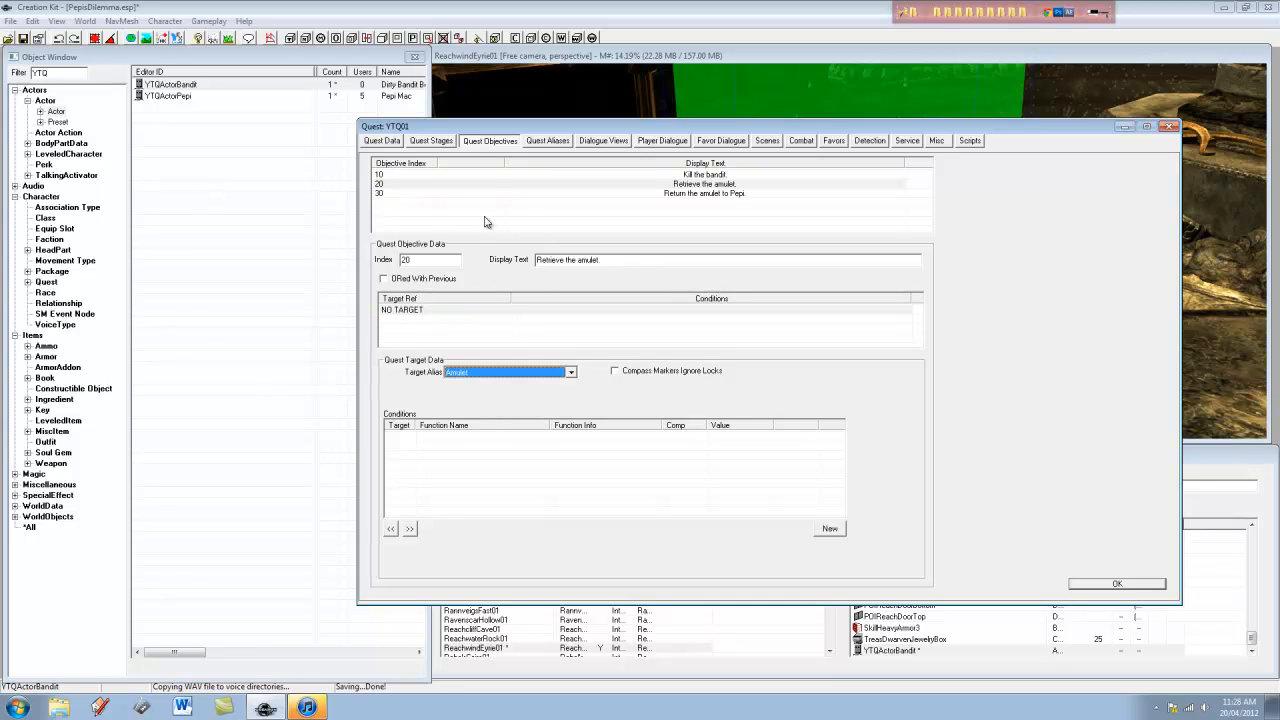
pyautogui.click(485, 220)
# Add a quest target to objective 30, "Return the amulet to Pepi.", using the Pepi alias
pyautogui.click(403, 194)
pyautogui.rightClick(450, 318)
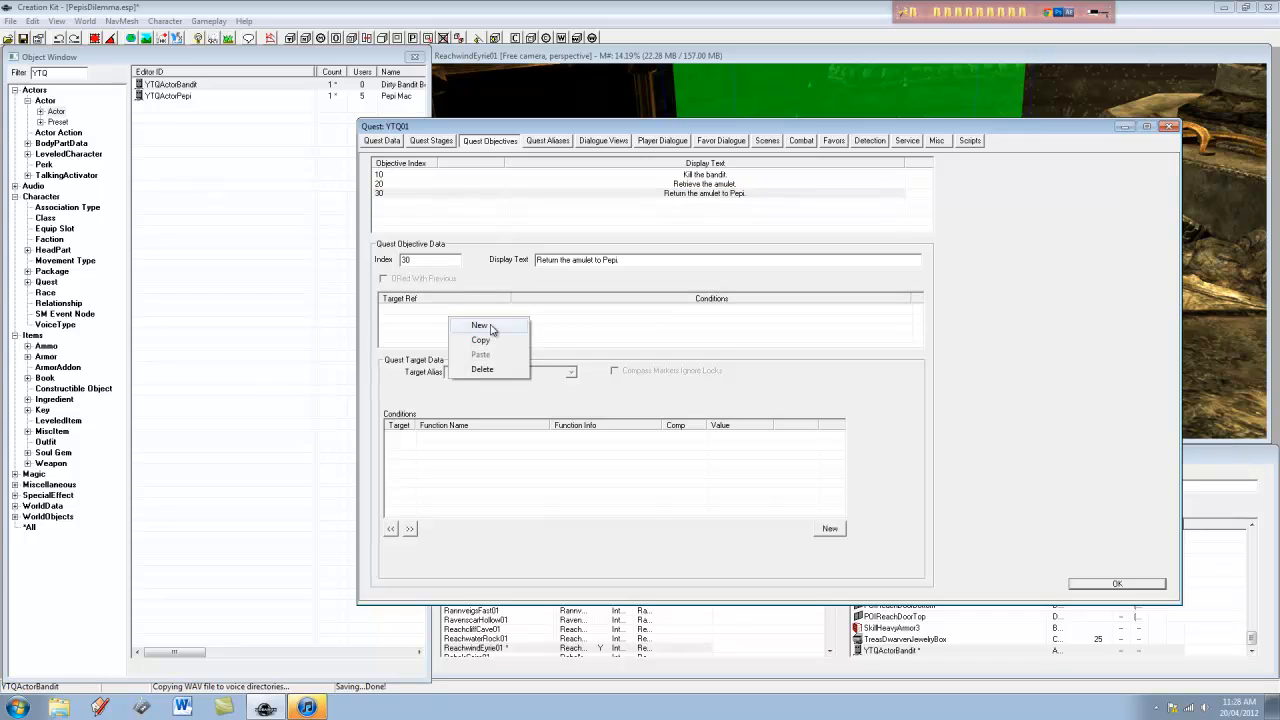
pyautogui.click(493, 333)
pyautogui.click(505, 372)
pyautogui.click(503, 382)
pyautogui.click(587, 331)
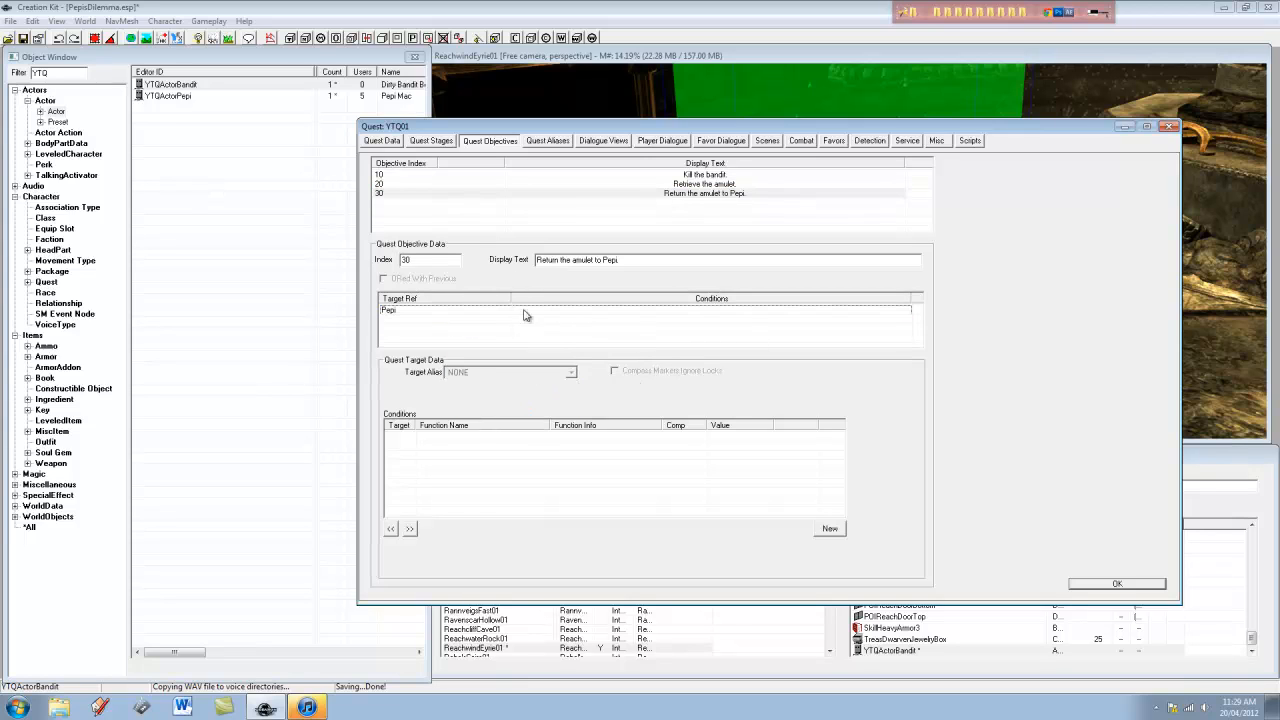
# Enable Compass Markers Ignore Locks for the Pepi, Amulet and bandit targets of the three objectives
pyautogui.click(425, 316)
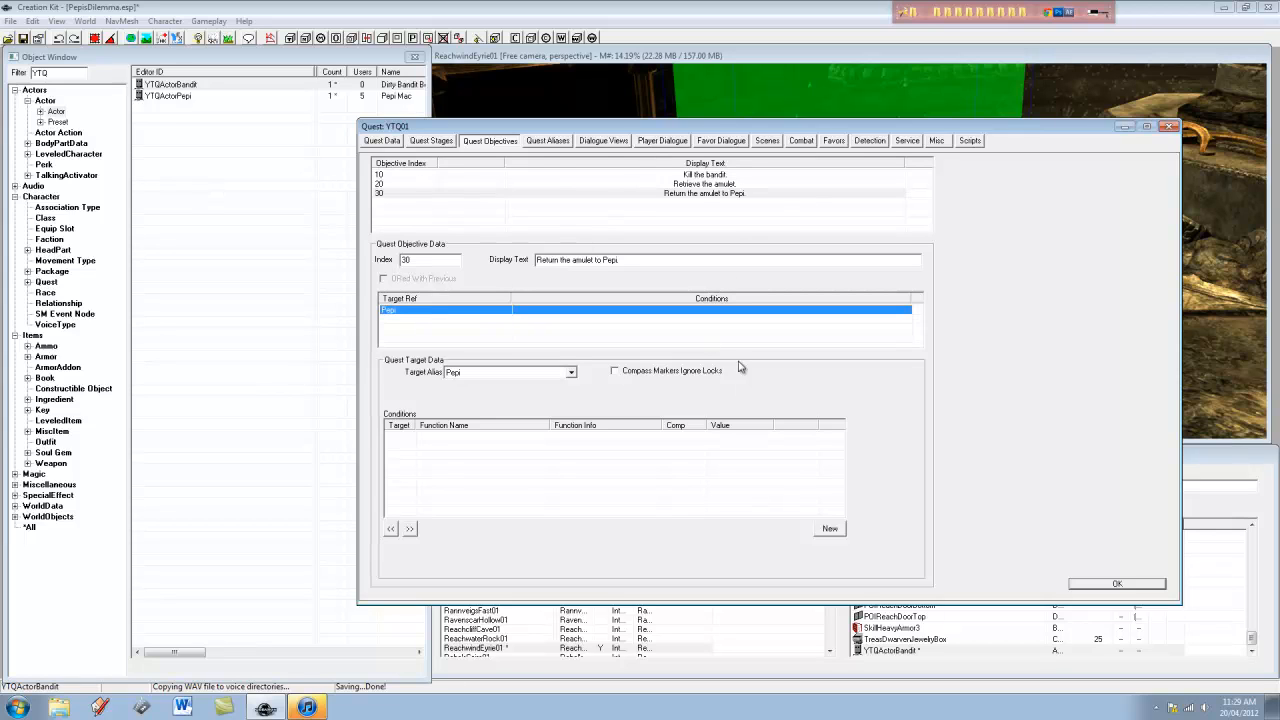
pyautogui.click(652, 375)
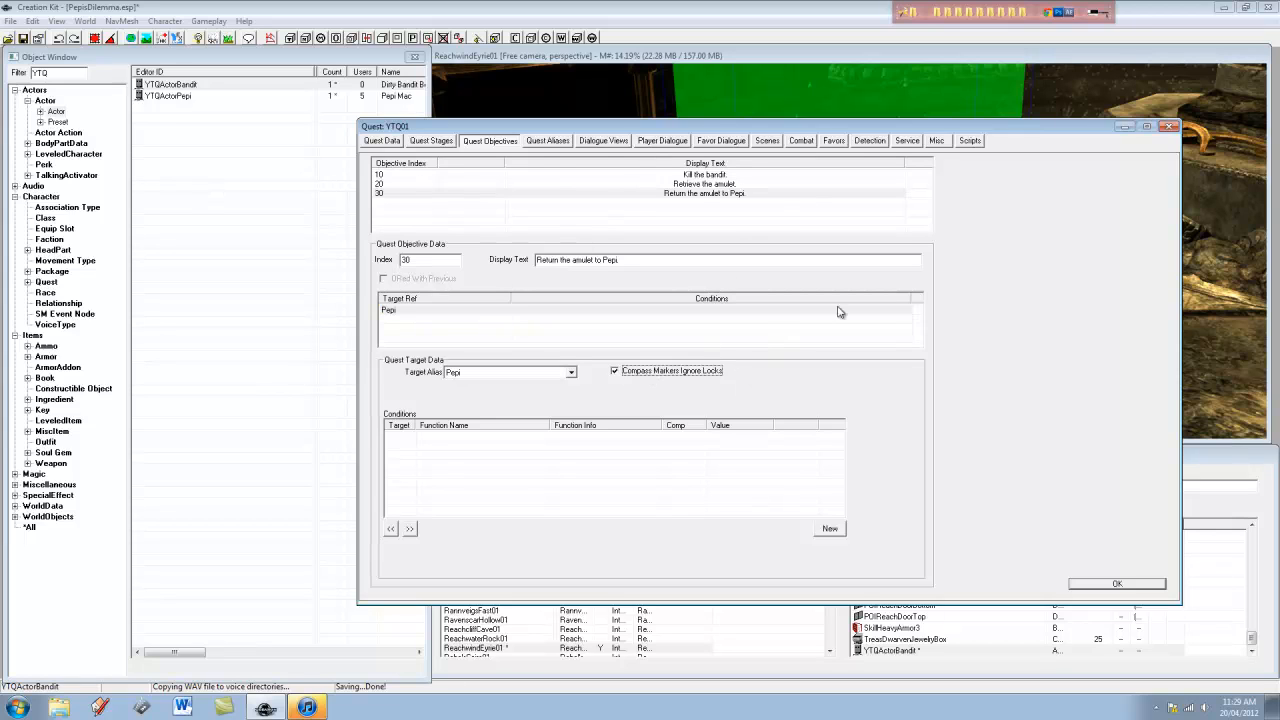
pyautogui.click(385, 185)
pyautogui.click(436, 318)
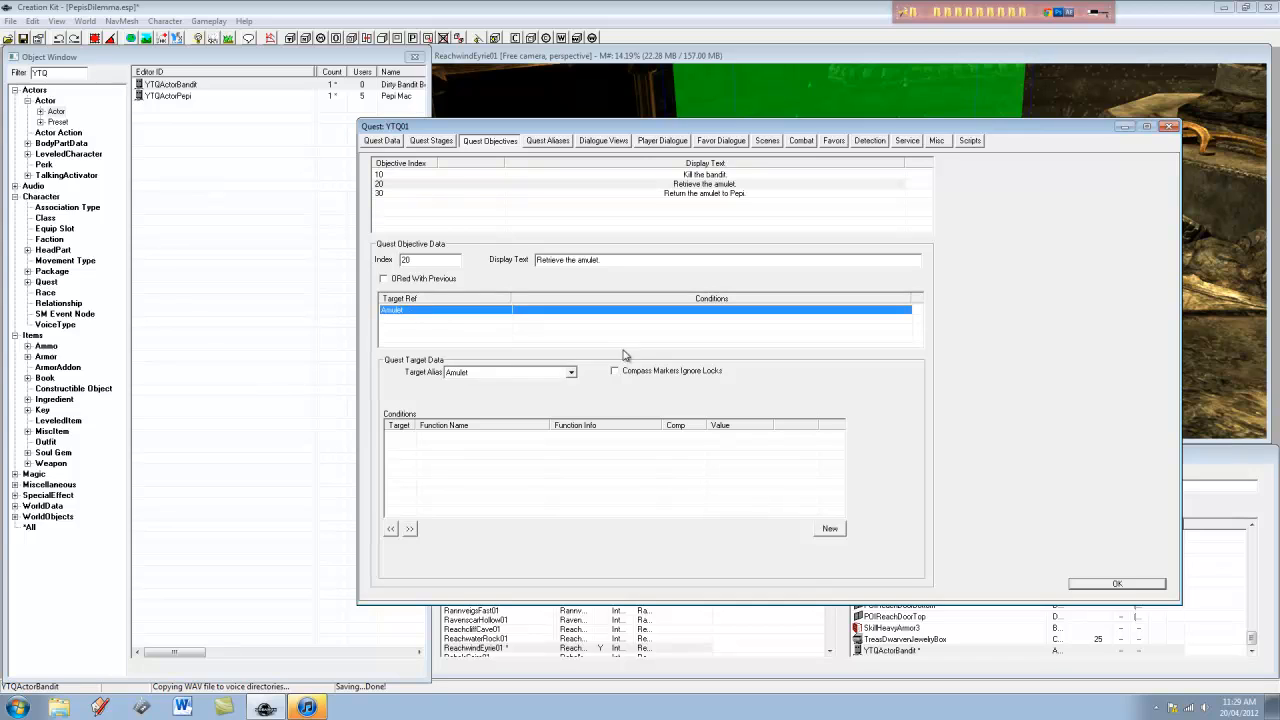
pyautogui.click(618, 370)
pyautogui.click(408, 175)
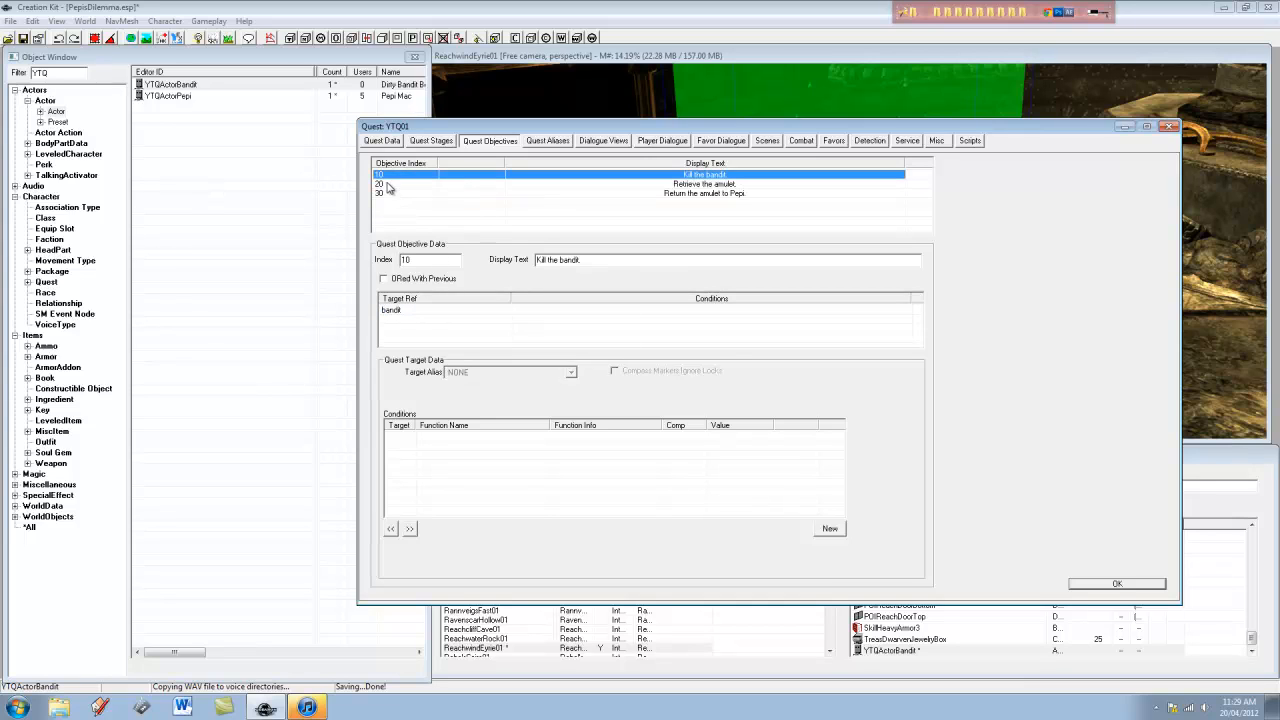
pyautogui.click(438, 312)
pyautogui.click(616, 372)
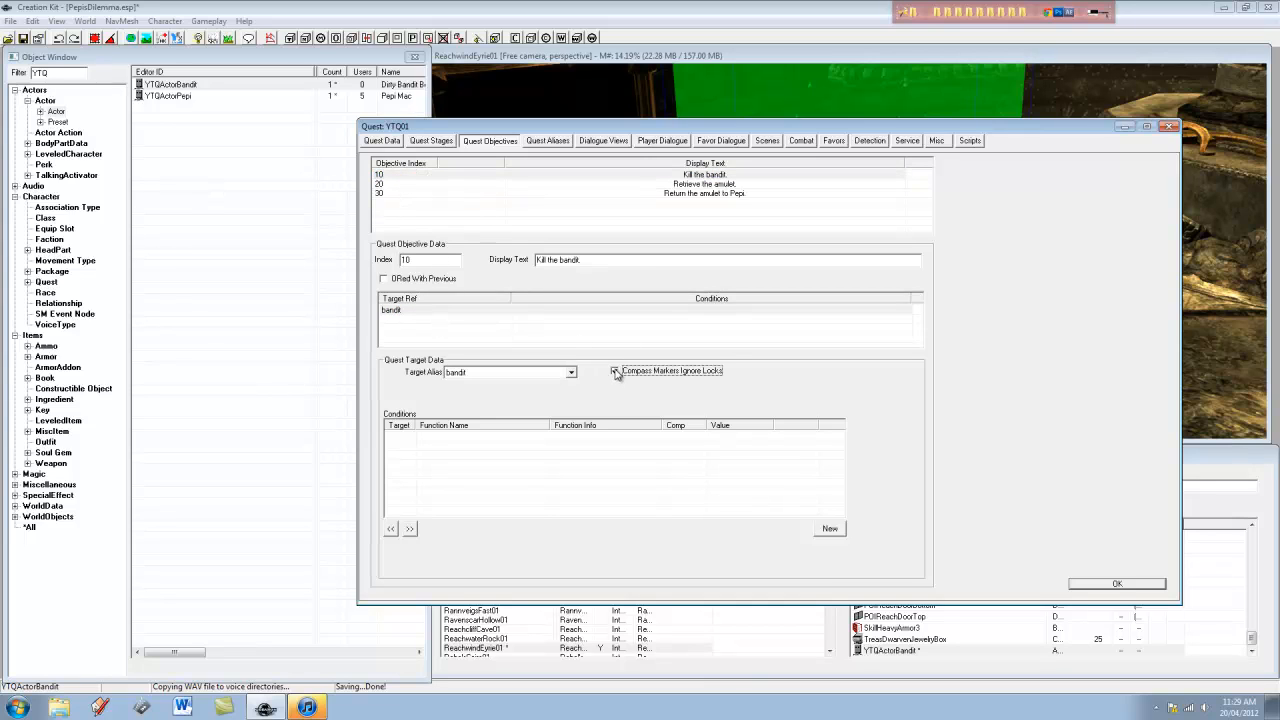
pyautogui.click(704, 178)
pyautogui.click(403, 312)
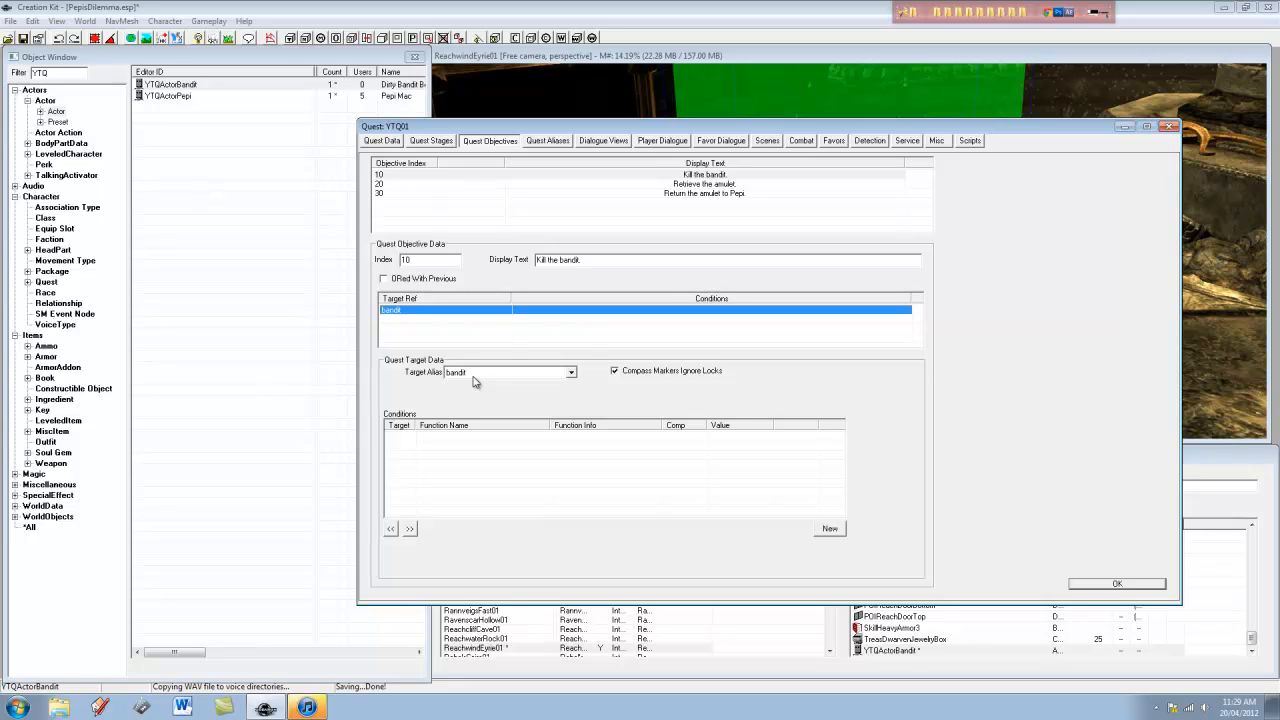
# Mark quest stage 0 as the Start Up Stage
pyautogui.click(432, 141)
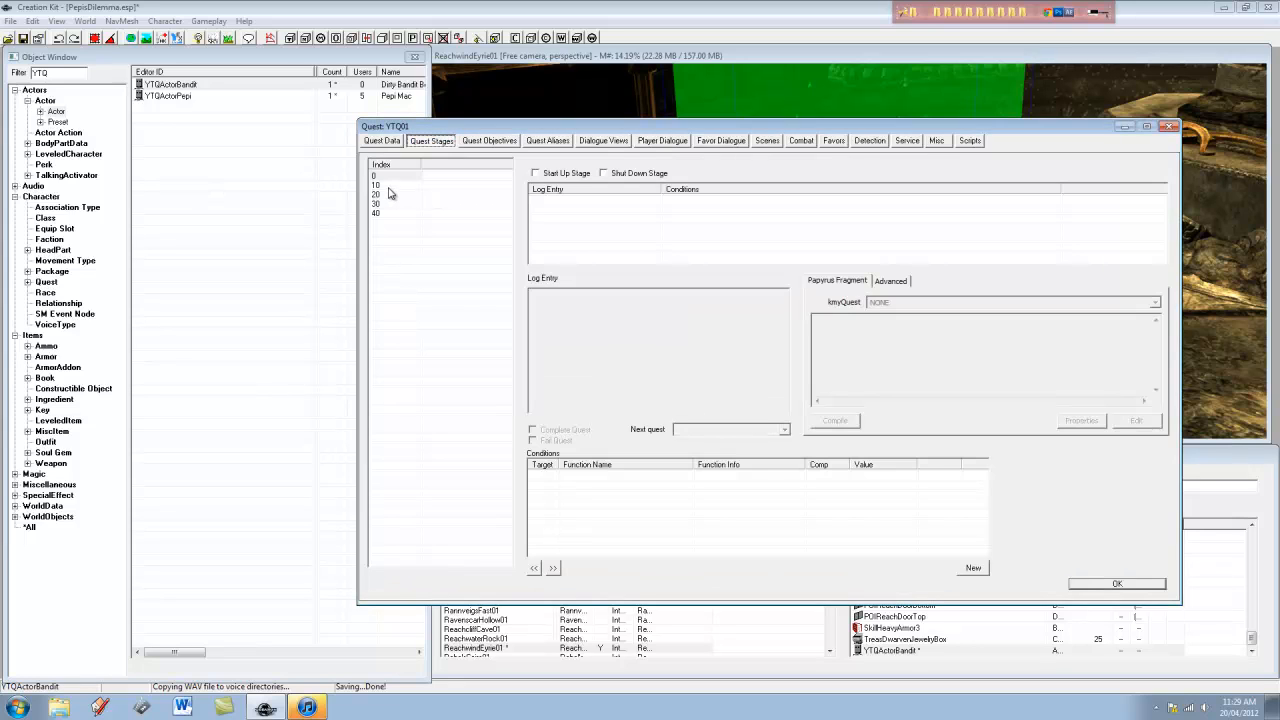
pyautogui.click(384, 185)
pyautogui.click(376, 177)
pyautogui.click(535, 174)
# Give stage 10 the log entry "I've met a man called Pepi, who had his Amulet stolen. He has offered me a reward to get it back."
pyautogui.click(392, 185)
pyautogui.rightClick(573, 219)
pyautogui.click(592, 220)
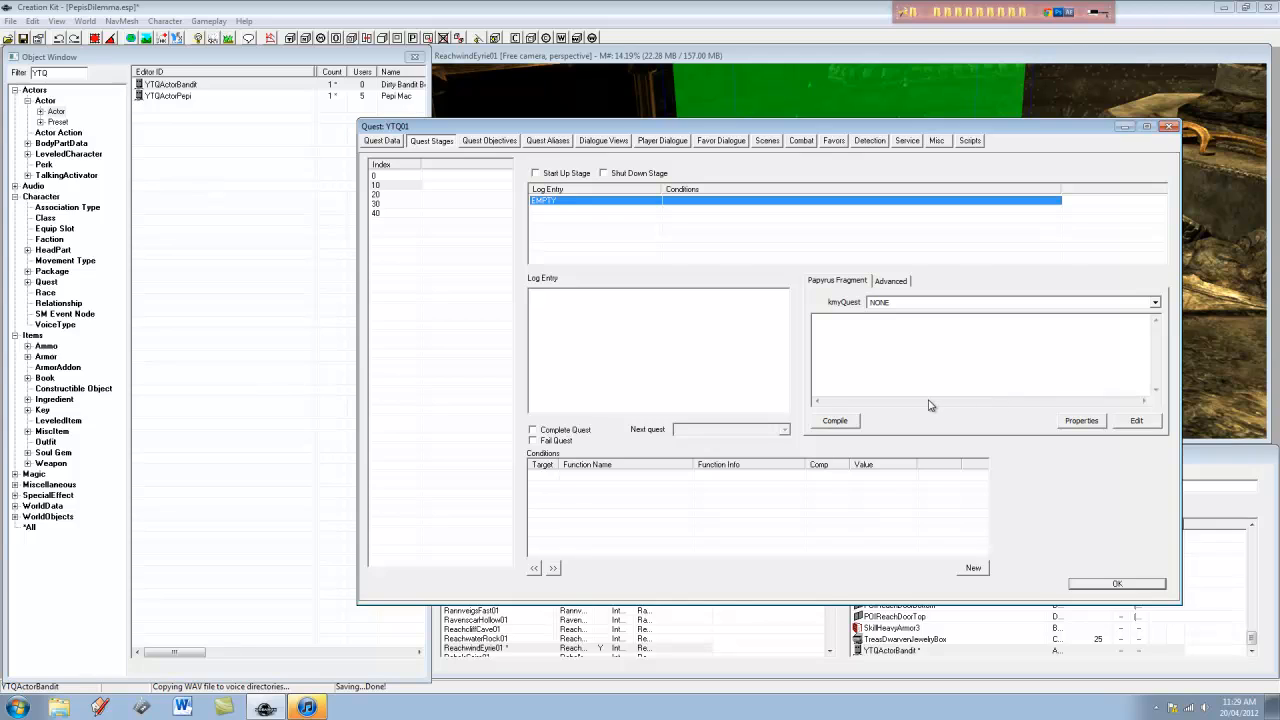
pyautogui.click(620, 332)
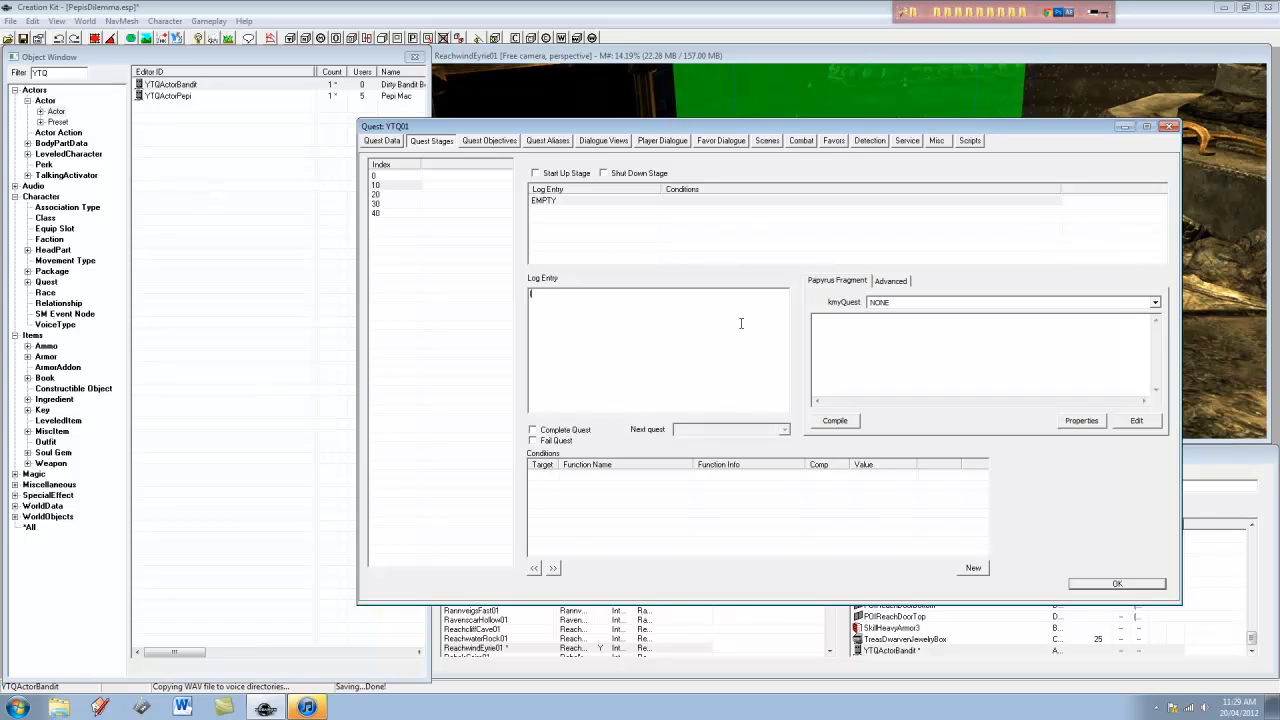
pyautogui.write("I've met a man called Pepi, who had his Amulet stolen. He")
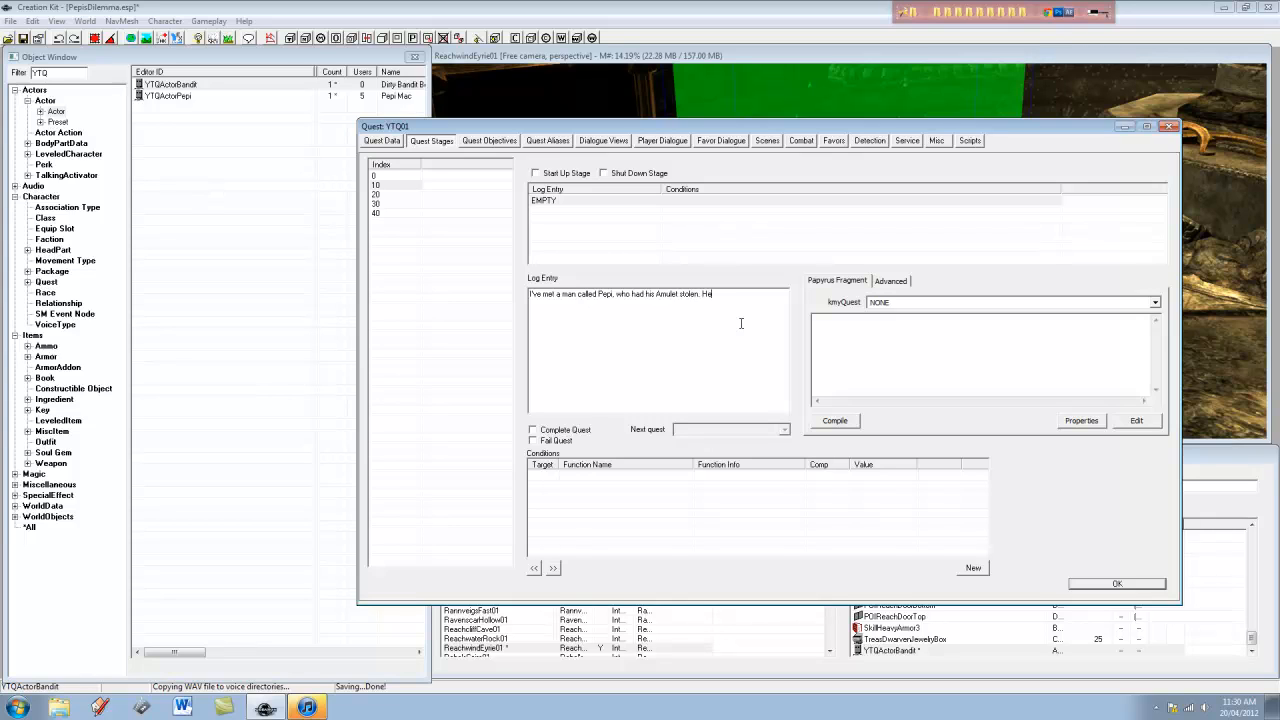
pyautogui.write(' has offered me a reward to get it back.')
pyautogui.click(887, 325)
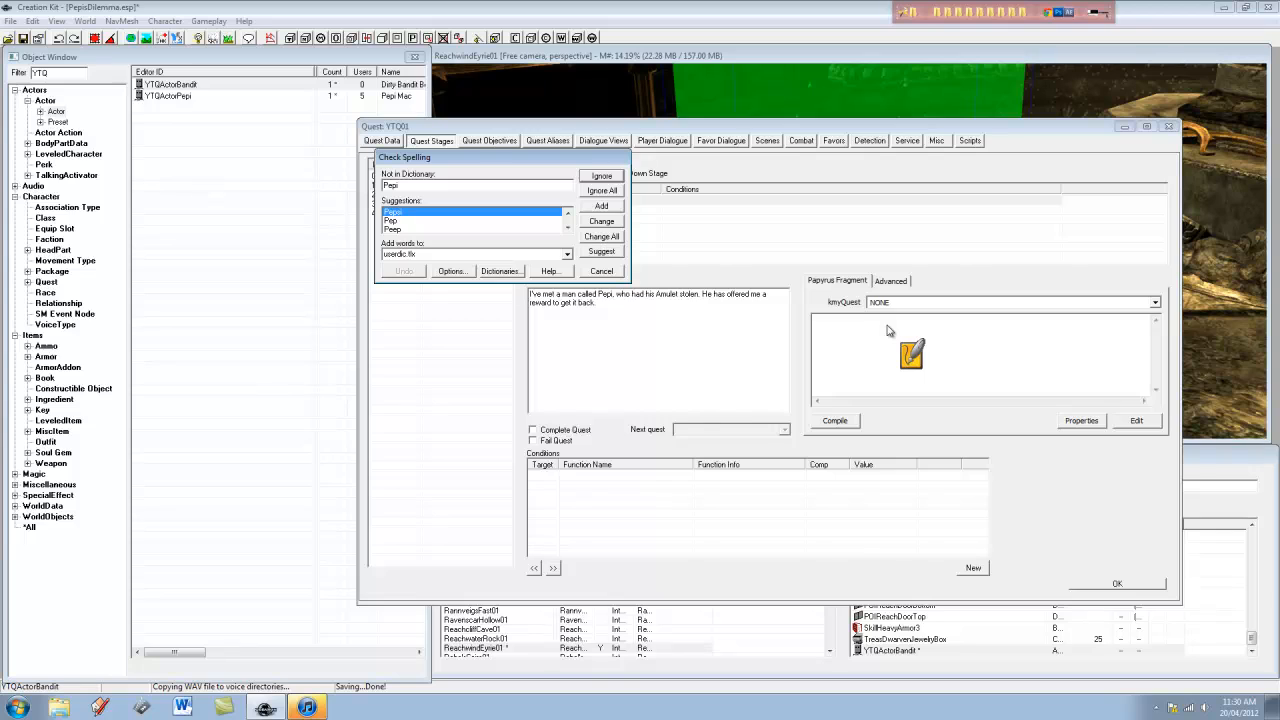
pyautogui.click(601, 191)
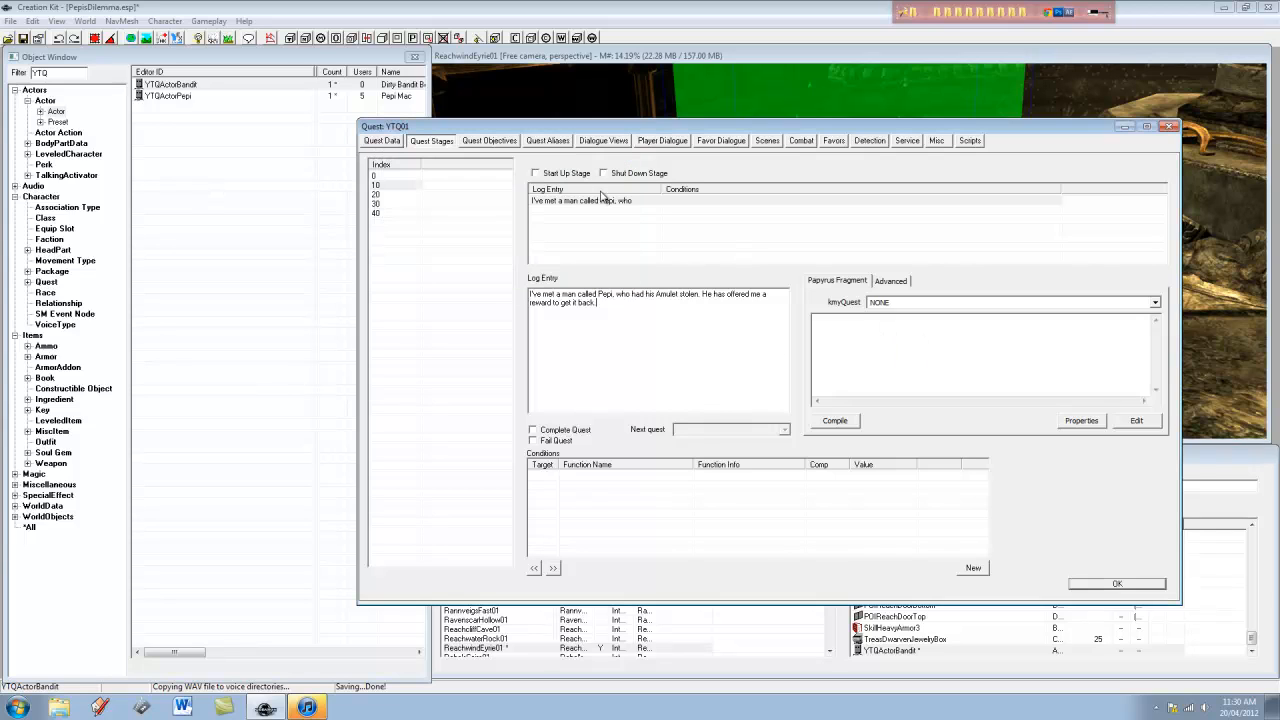
# Write the Papyrus fragment SetObjectiveDisplayed(10) for stage 10 and check it against the quest objectives
pyautogui.click(874, 347)
pyautogui.write('SetObjectiv')
pyautogui.press('BackSpace')
pyautogui.press('BackSpace')
pyautogui.press('BackSpace')
pyautogui.write('veDisplayed(10)')
pyautogui.click(401, 186)
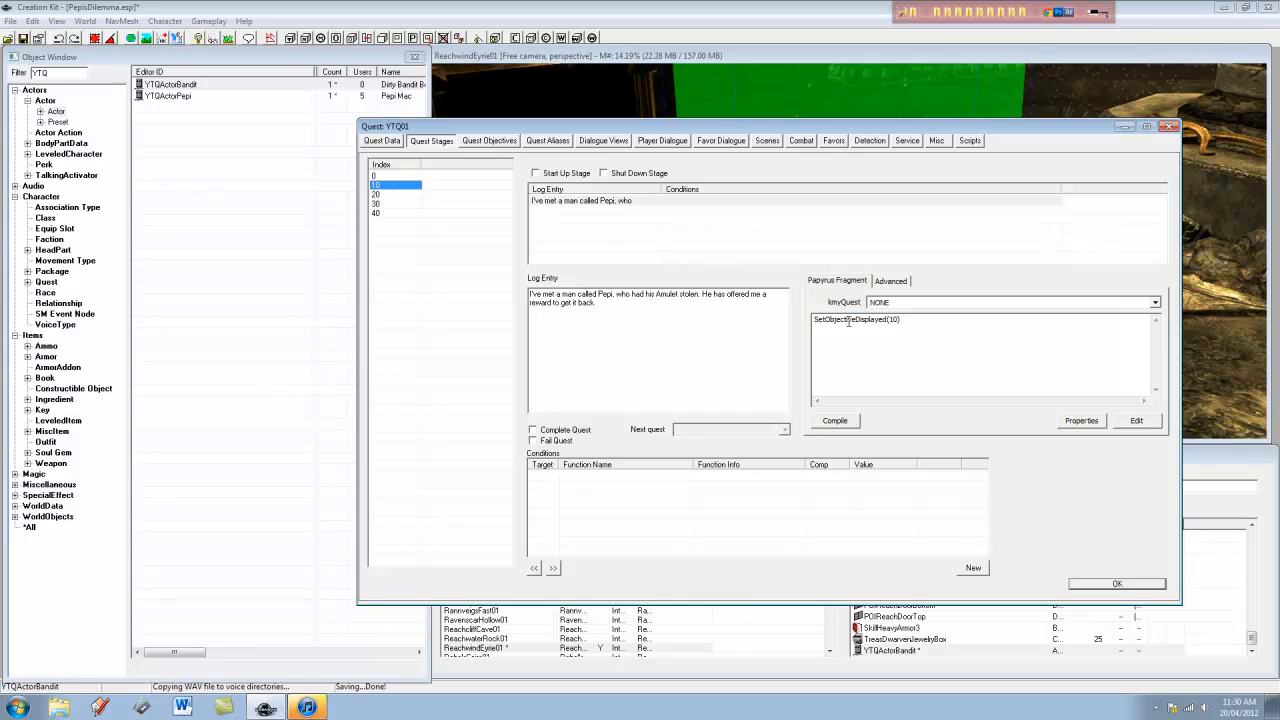
pyautogui.click(490, 141)
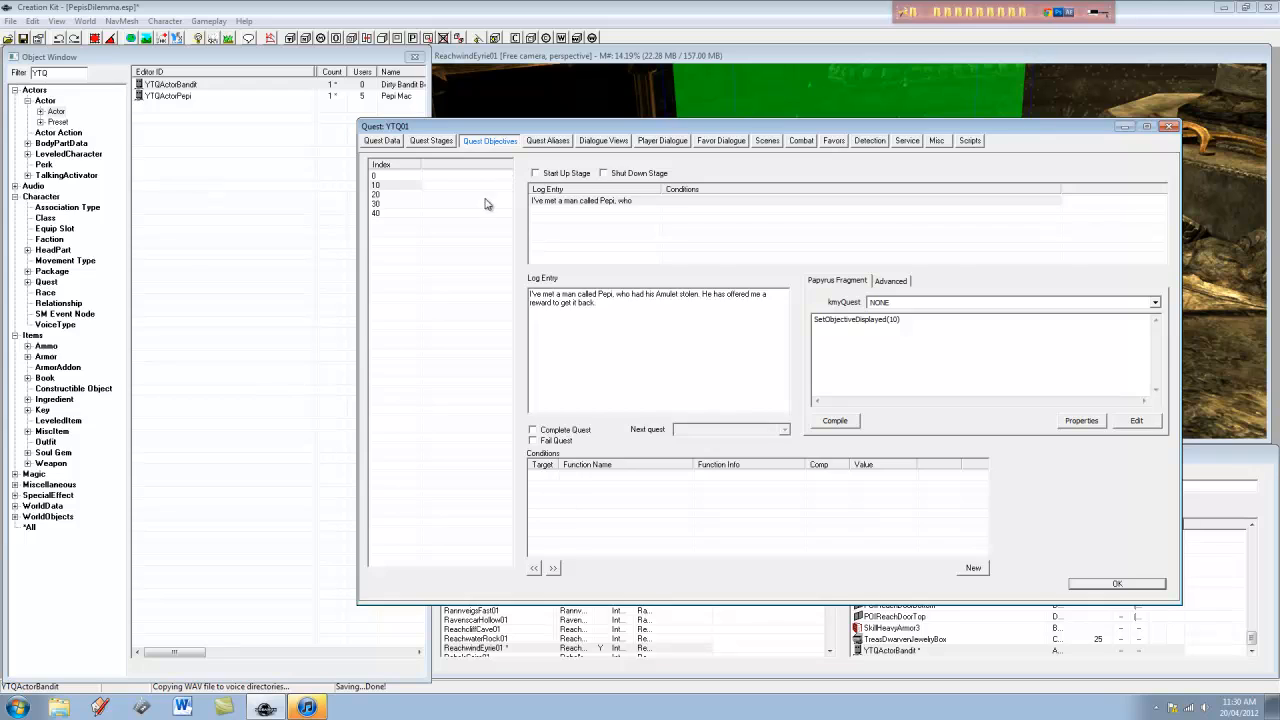
pyautogui.click(440, 141)
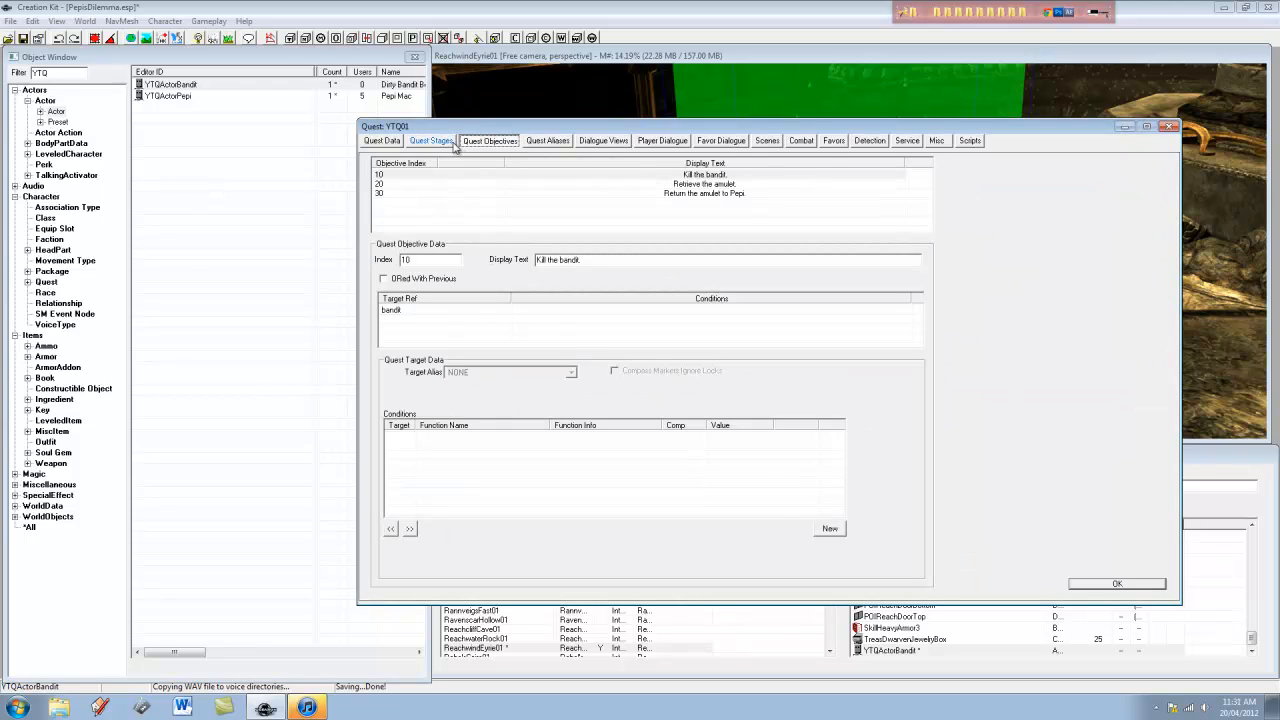
pyautogui.click(394, 186)
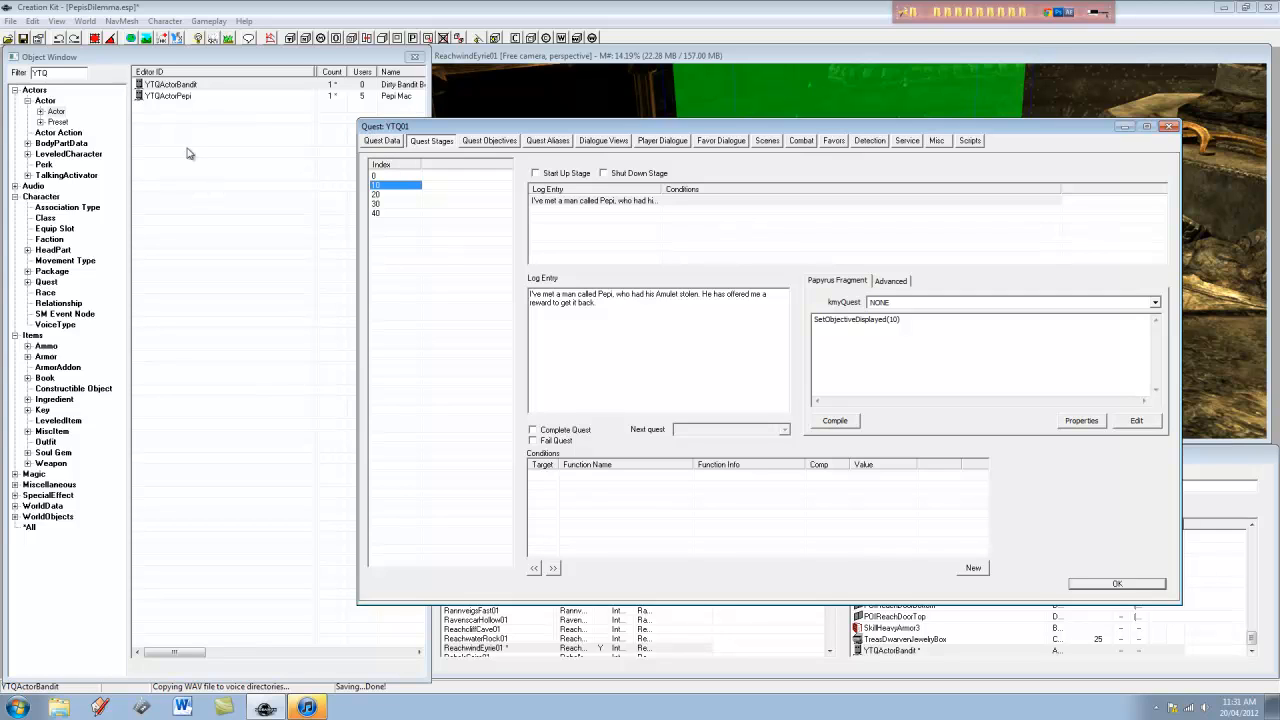
# Add a blank log entry to quest stage 20
pyautogui.click(390, 194)
pyautogui.rightClick(592, 210)
pyautogui.click(620, 218)
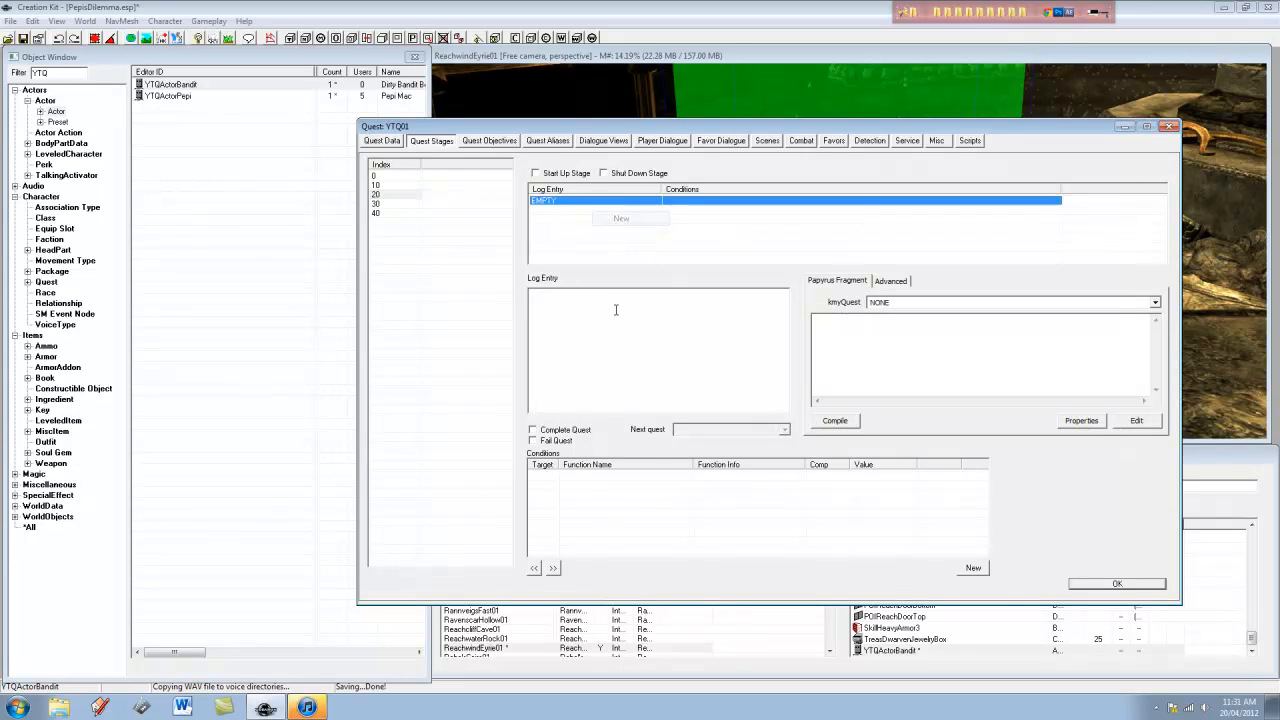
pyautogui.click(616, 310)
# Write stage 20's Papyrus fragment with SetObjectiveCompleted(10) on one line and SetObjectiveDisplayed(20) on the next
pyautogui.click(910, 347)
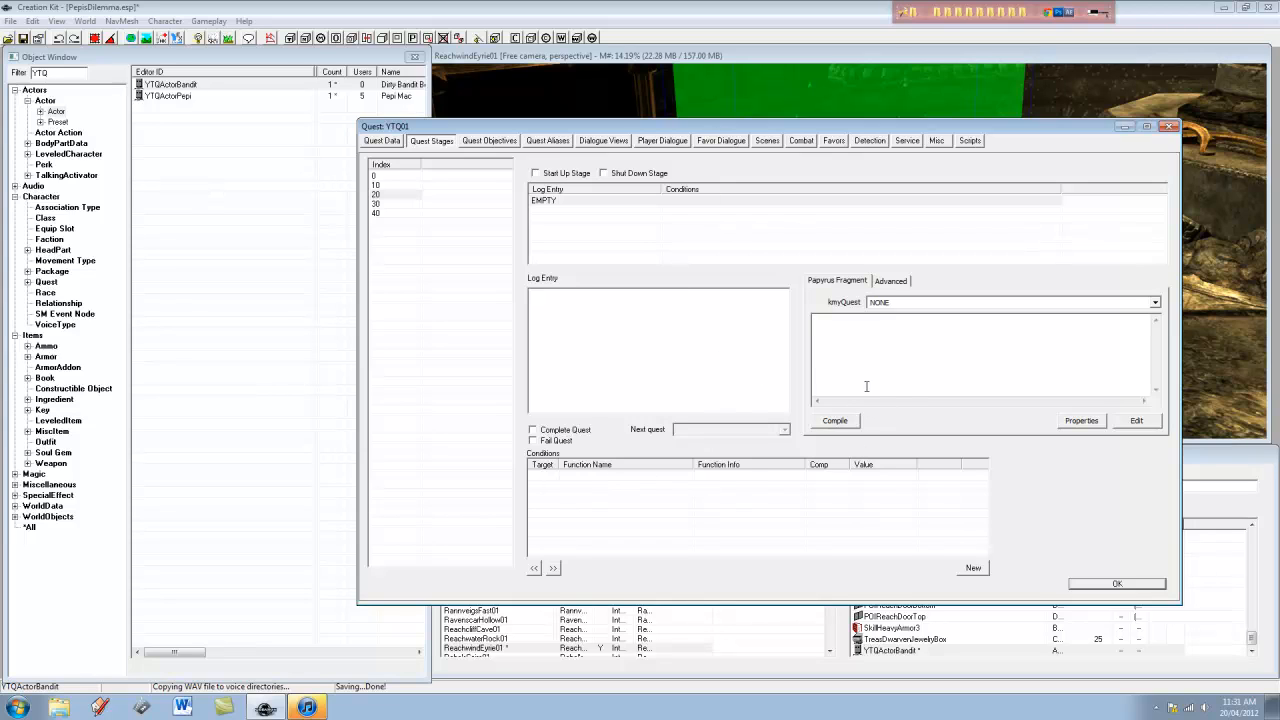
pyautogui.write('SetObjectiuve')
pyautogui.press('BackSpace')
pyautogui.write('veComplete')
pyautogui.write('d')
pyautogui.write('(10) ')
pyautogui.write('Se')
pyautogui.write('tObjective')
pyautogui.write('D')
pyautogui.write('isplayed')
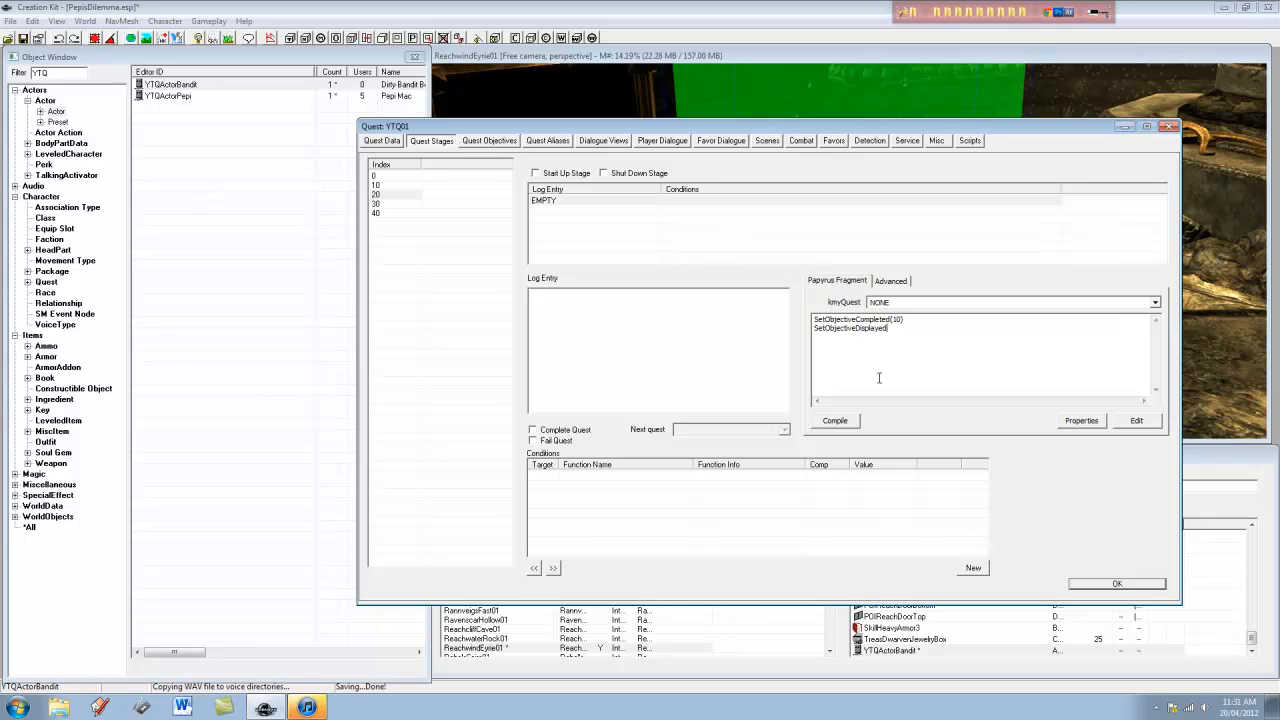
pyautogui.write('(20)')
pyautogui.moveTo(986, 328); pyautogui.dragTo(754, 327)
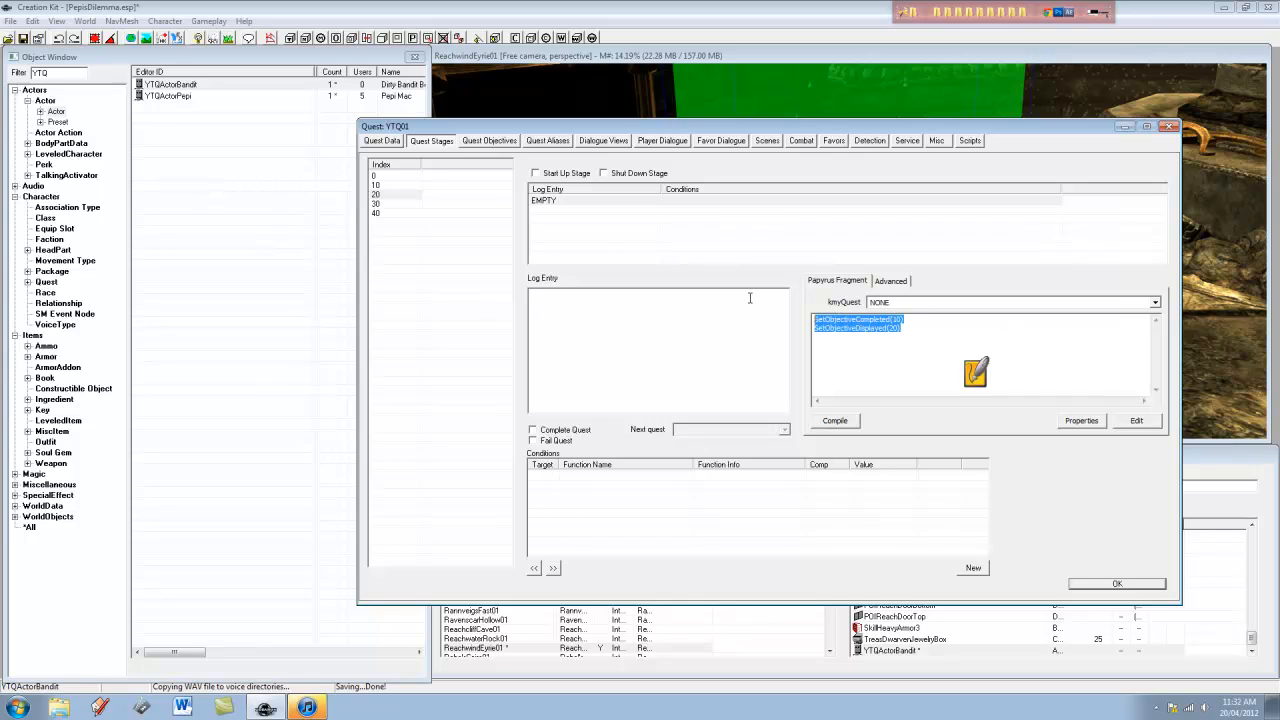
pyautogui.click(385, 195)
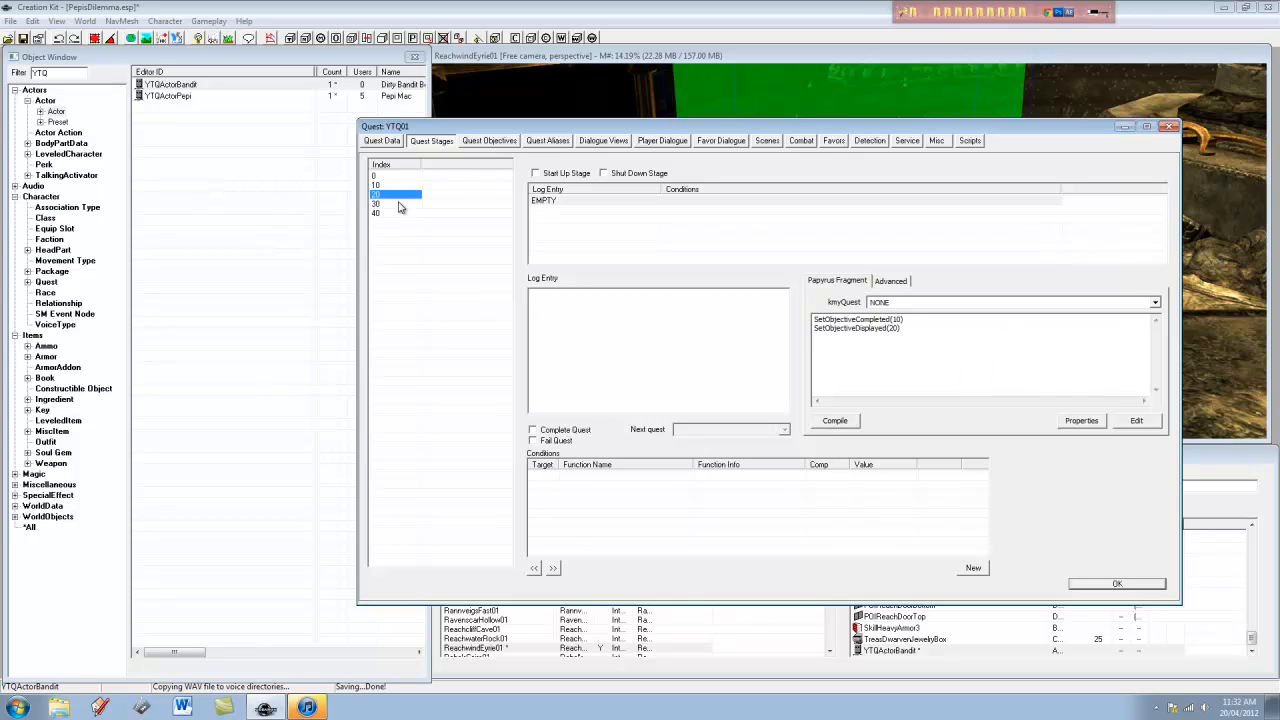
# Add a blank log entry to quest stage 30 with the Papyrus fragment lines SetObjectiveCompleted(20) and SetObjectiveDisplayed(30)
pyautogui.click(383, 205)
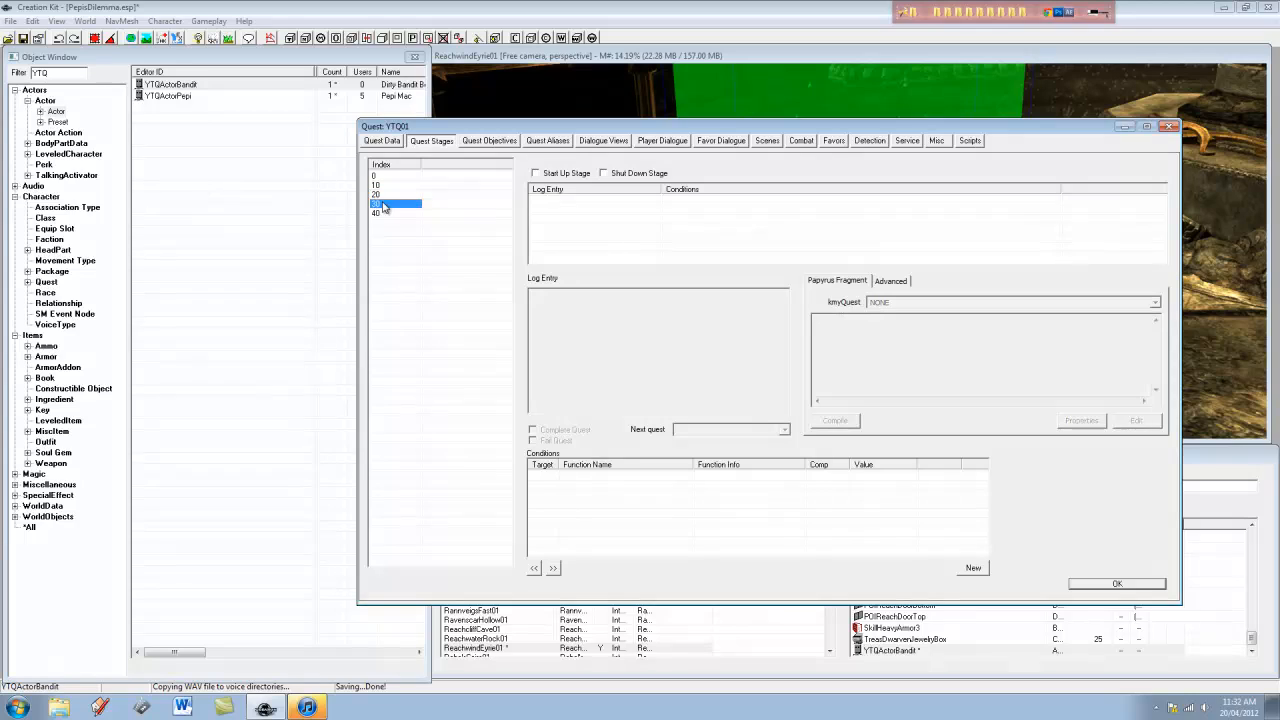
pyautogui.rightClick(601, 219)
pyautogui.click(634, 226)
pyautogui.click(988, 357)
pyautogui.write('SetObjectiveCompleted(10) SetObjectiveDisplayed(20)')
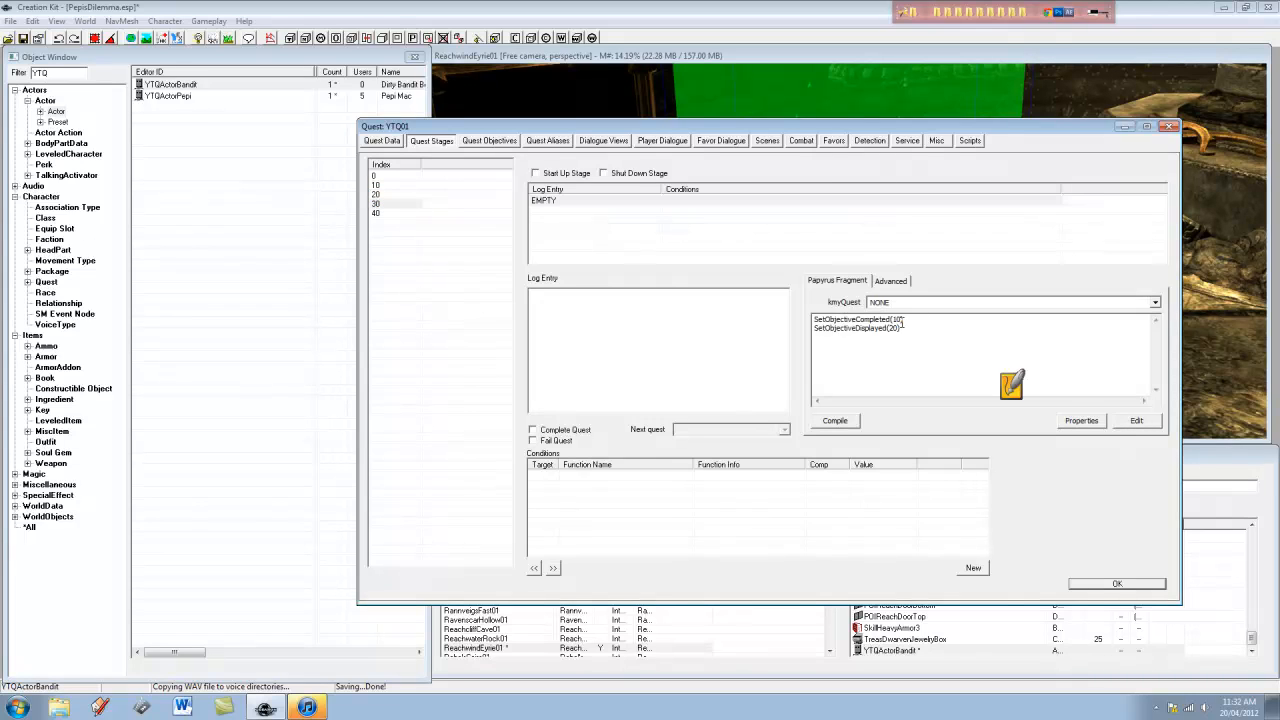
pyautogui.moveTo(898, 320); pyautogui.dragTo(889, 328)
pyautogui.write('2')
pyautogui.write('3')
pyautogui.click(890, 254)
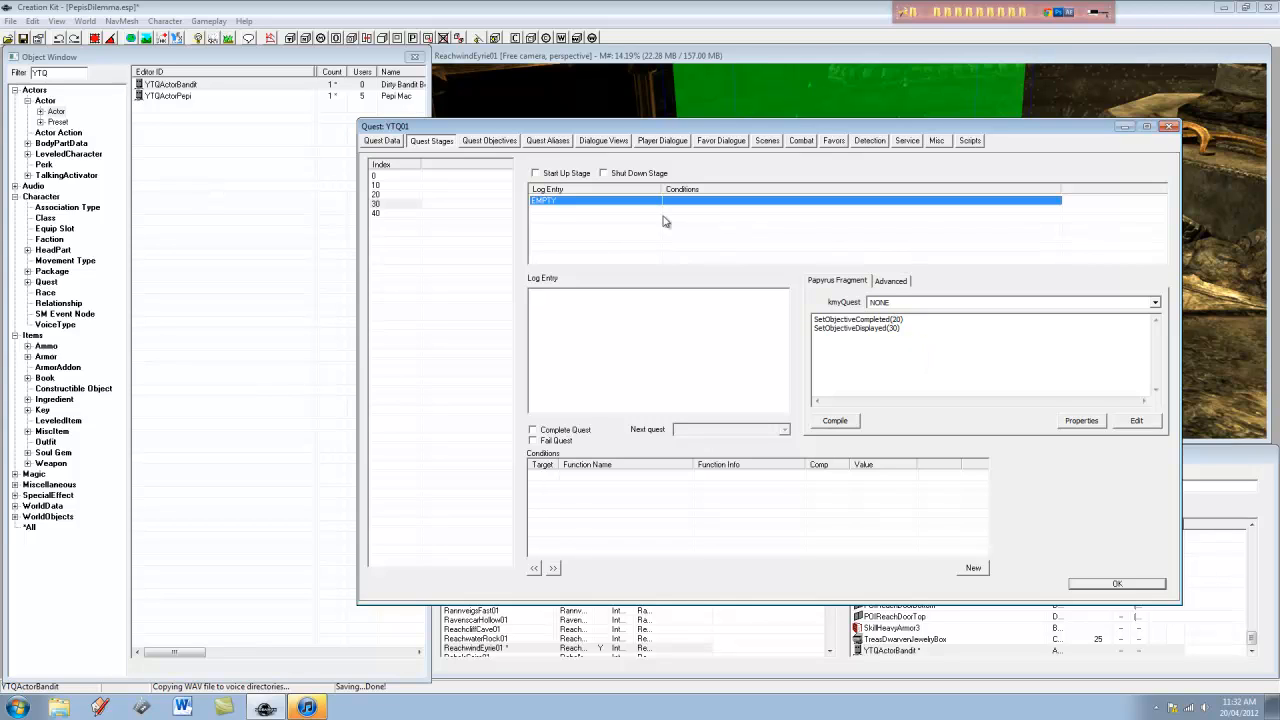
# Give stage 40 the log entry "Pepi Mac was extremely pleased with my efforts and rewarded me." and mark it as completing the quest
pyautogui.click(396, 216)
pyautogui.rightClick(612, 217)
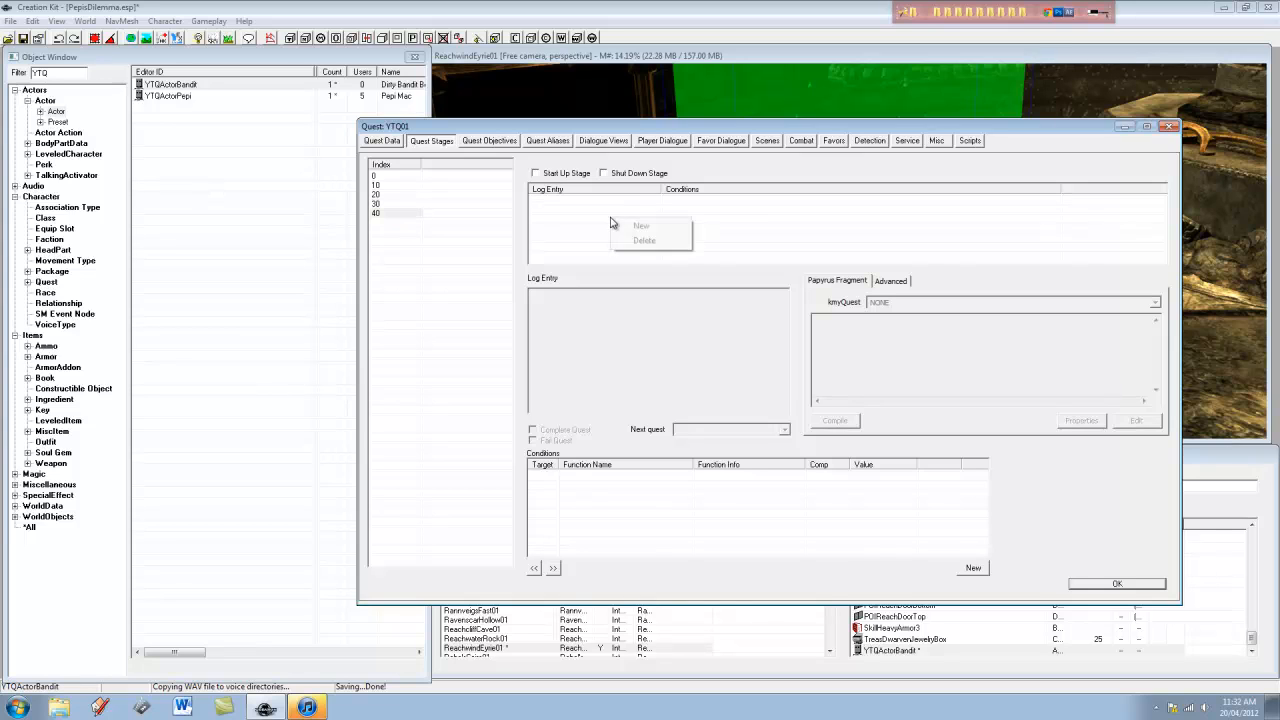
pyautogui.click(662, 228)
pyautogui.click(534, 430)
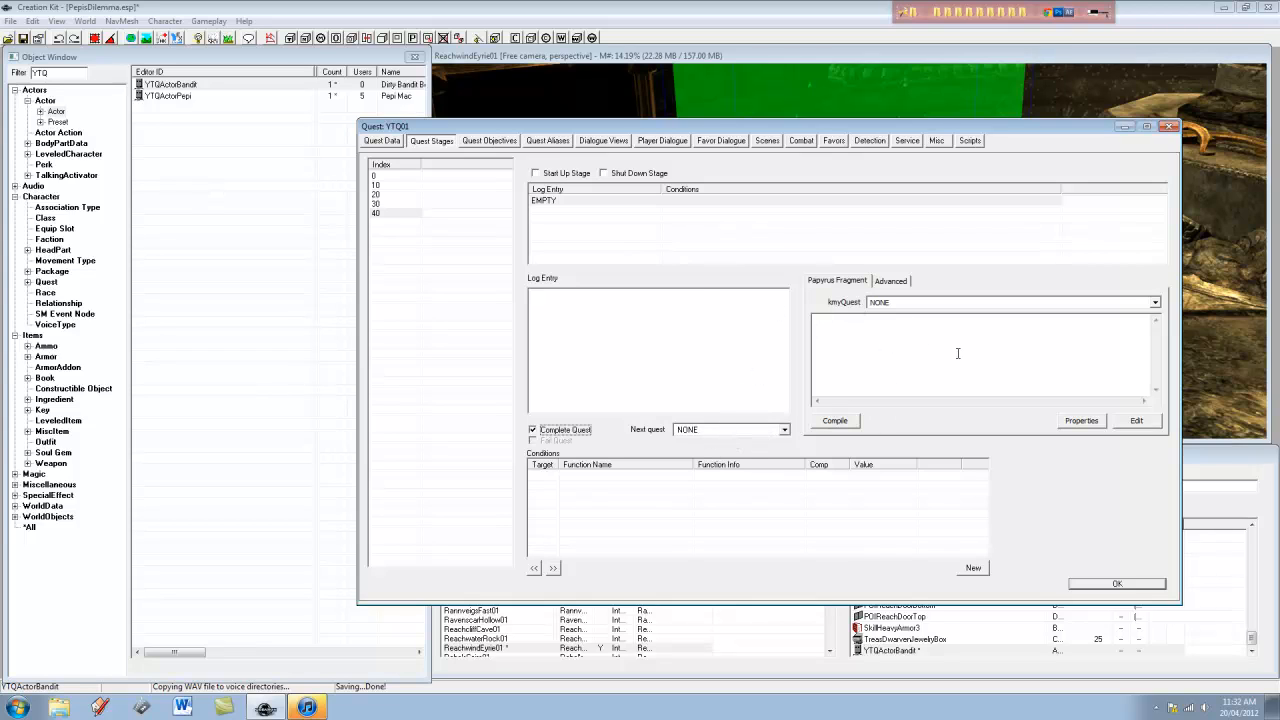
pyautogui.click(752, 332)
pyautogui.write('Pepi Mac was extremely pleased with my effor')
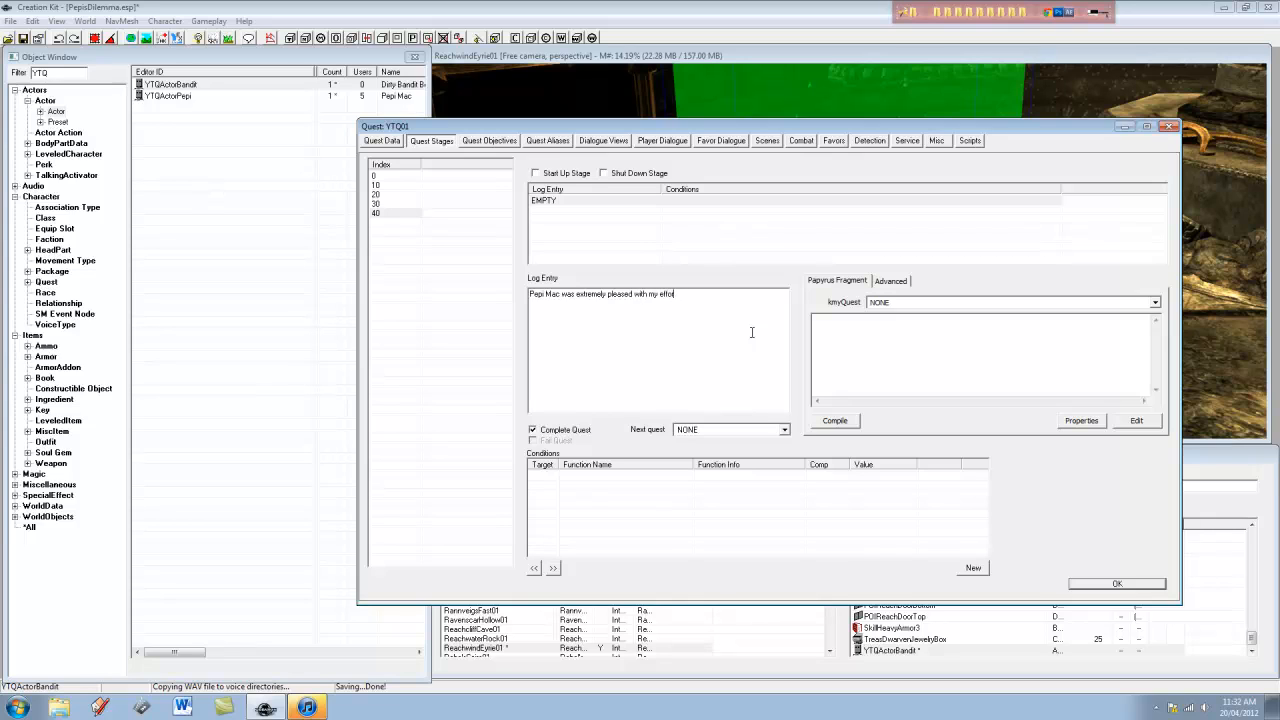
pyautogui.write('ts and rewarded me.')
pyautogui.write('SetObjectiveCompleted(10) SetObjectiveDisplayed(20)')
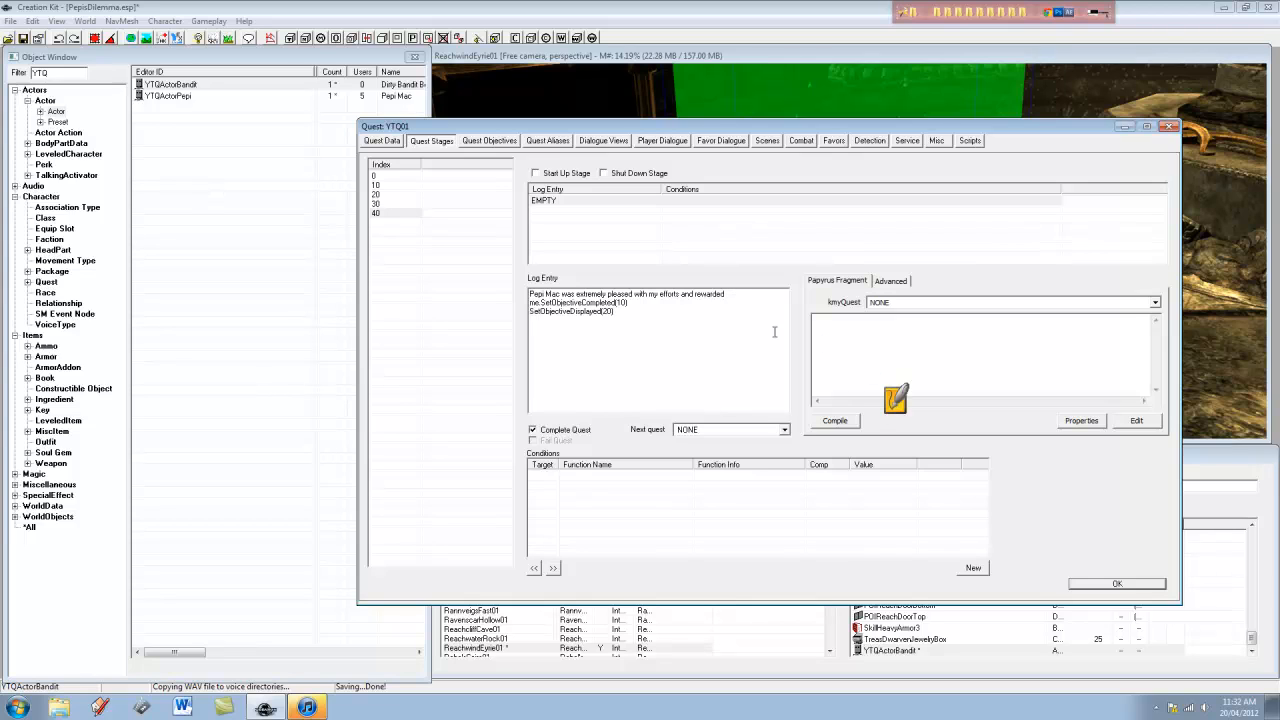
pyautogui.hotkey('ctrl', 'z')
# Write stage 40's Papyrus fragment with SetObjectiveCompleted(30) and SetObjectiveDisplayed(40), and accept the quest changes
pyautogui.click(1005, 334)
pyautogui.write('SetObjectiveCompleted(10) SetObjectiveDisplayed(20)')
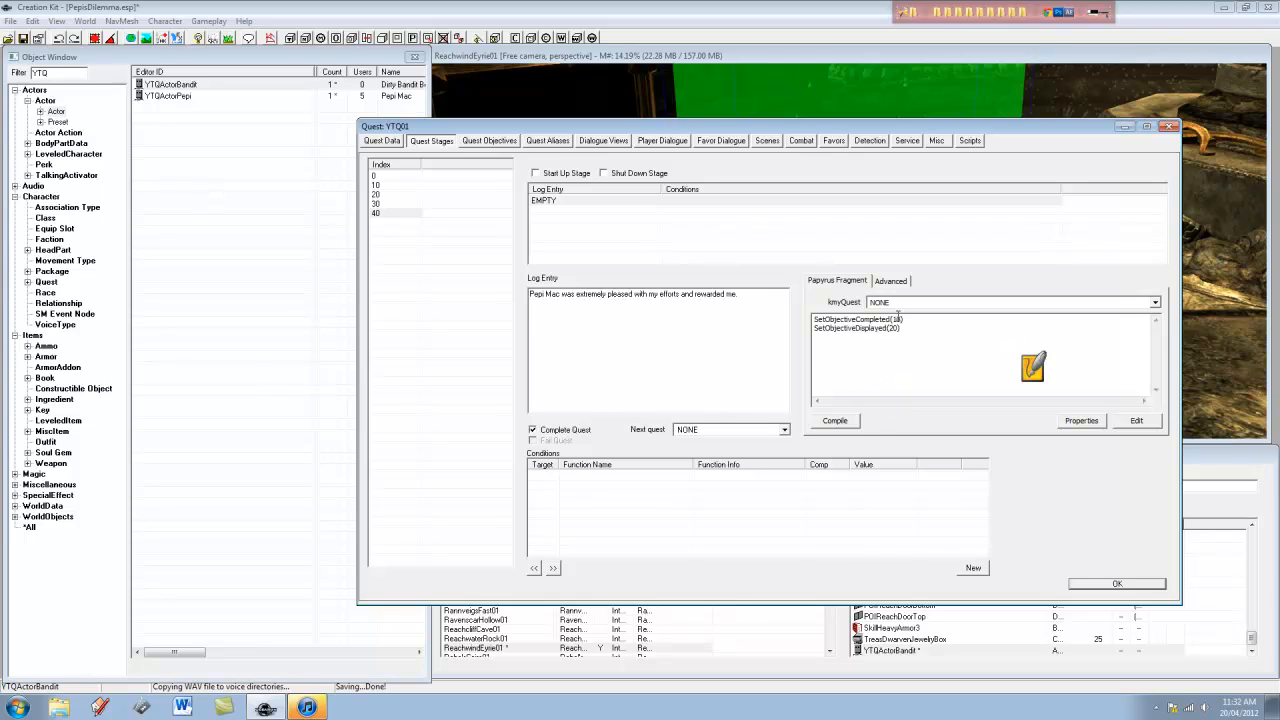
pyautogui.click(896, 318)
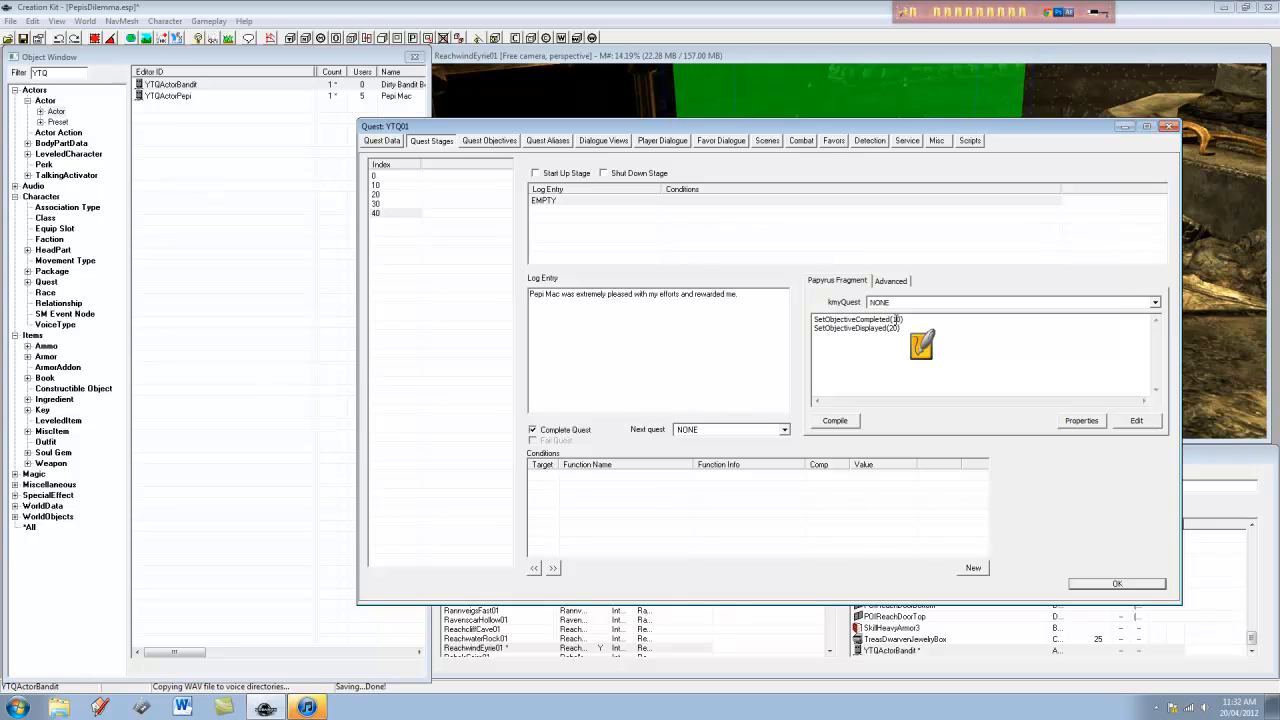
pyautogui.press('BackSpace')
pyautogui.write('3')
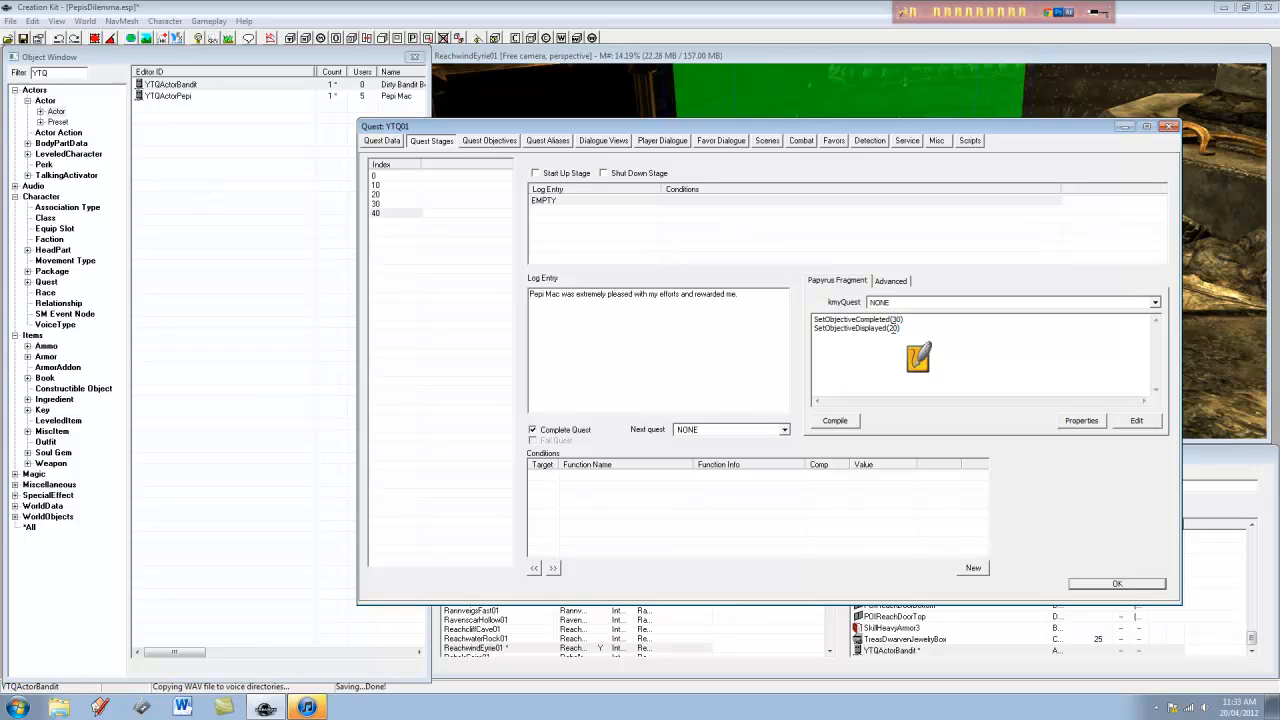
pyautogui.press('Down')
pyautogui.press('BackSpace')
pyautogui.write('4')
pyautogui.click(983, 351)
pyautogui.click(1095, 586)
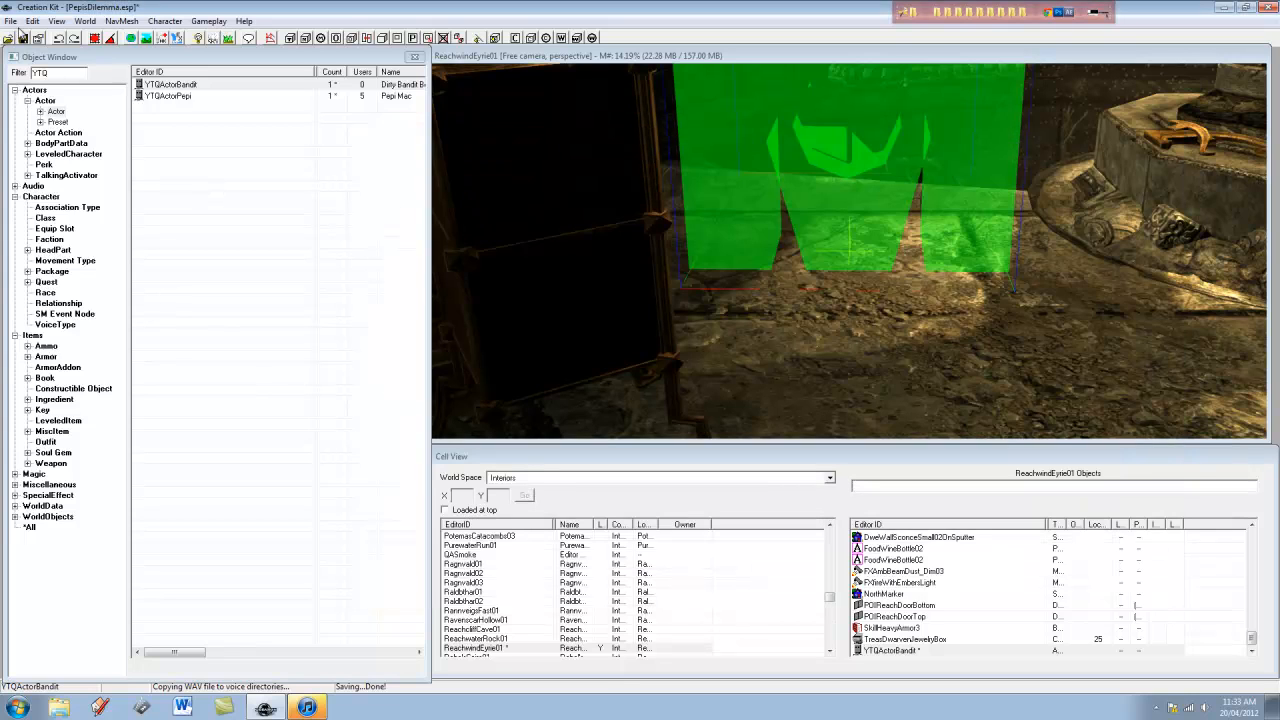
pyautogui.click(1097, 12)
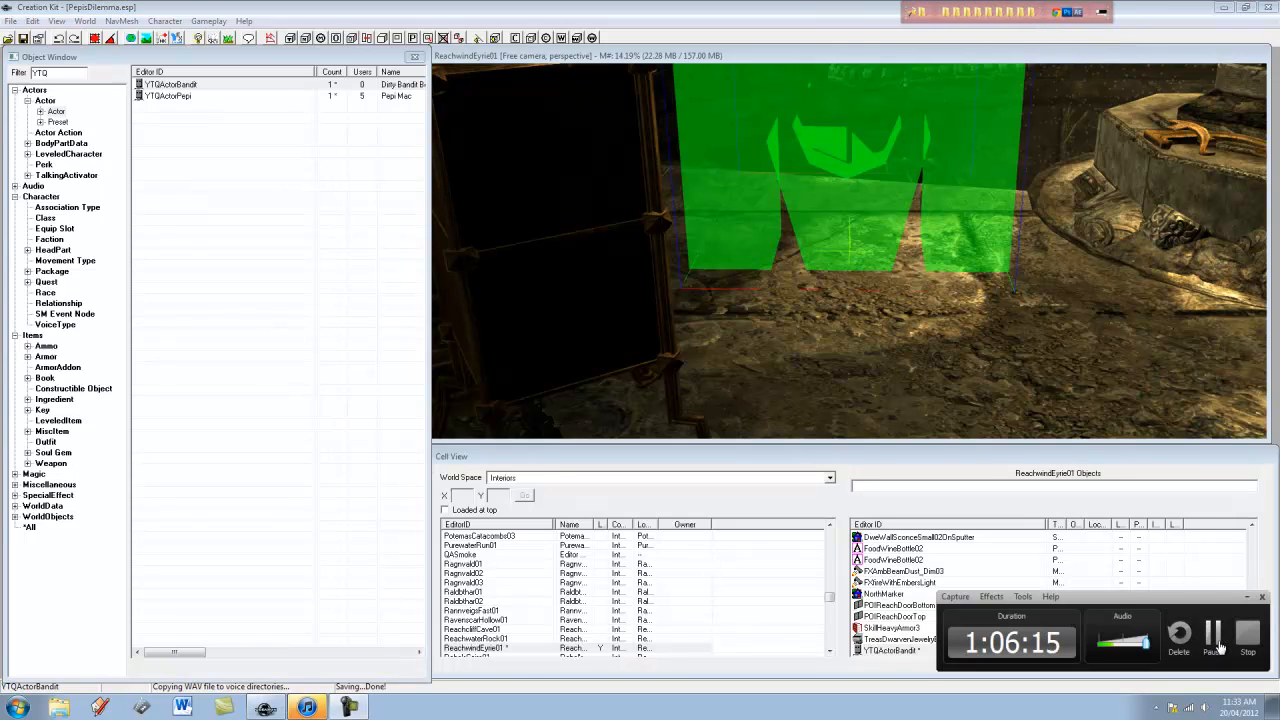
pyautogui.click(1213, 640)
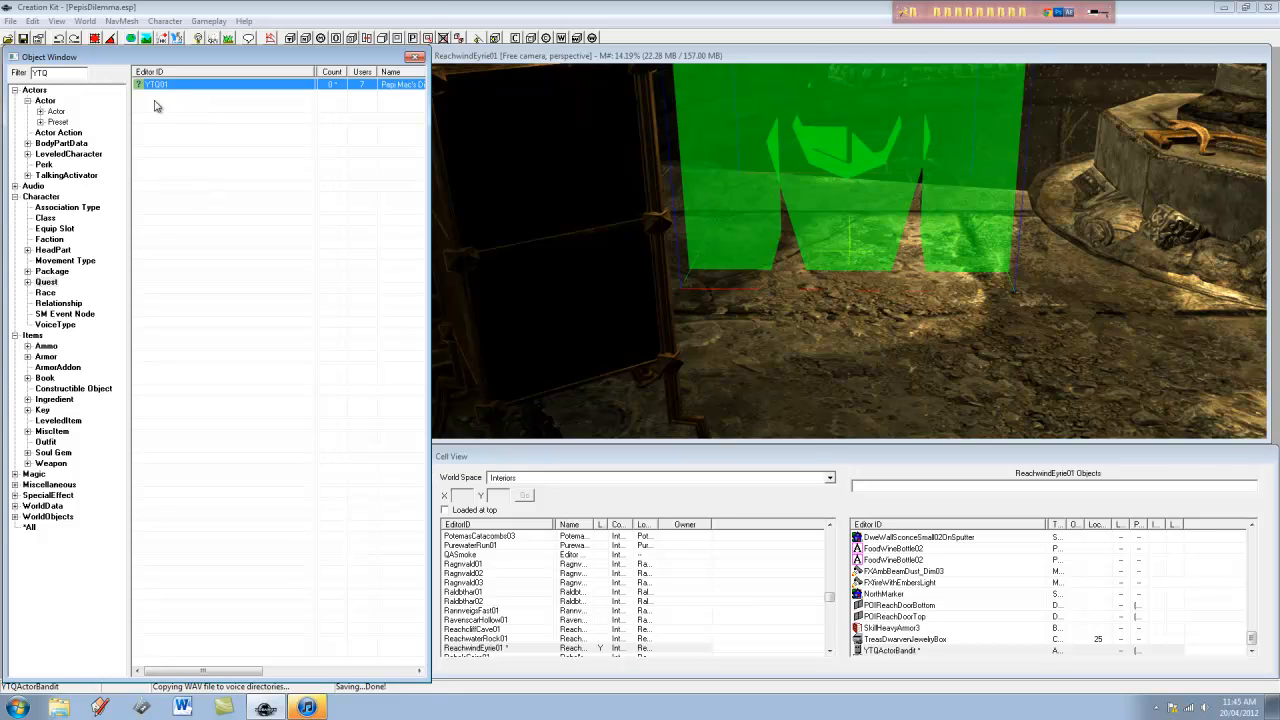
# Look over the settings of the actors YTQActorBandit and YTQActorPepi, leaving both without changes
pyautogui.click(56, 111)
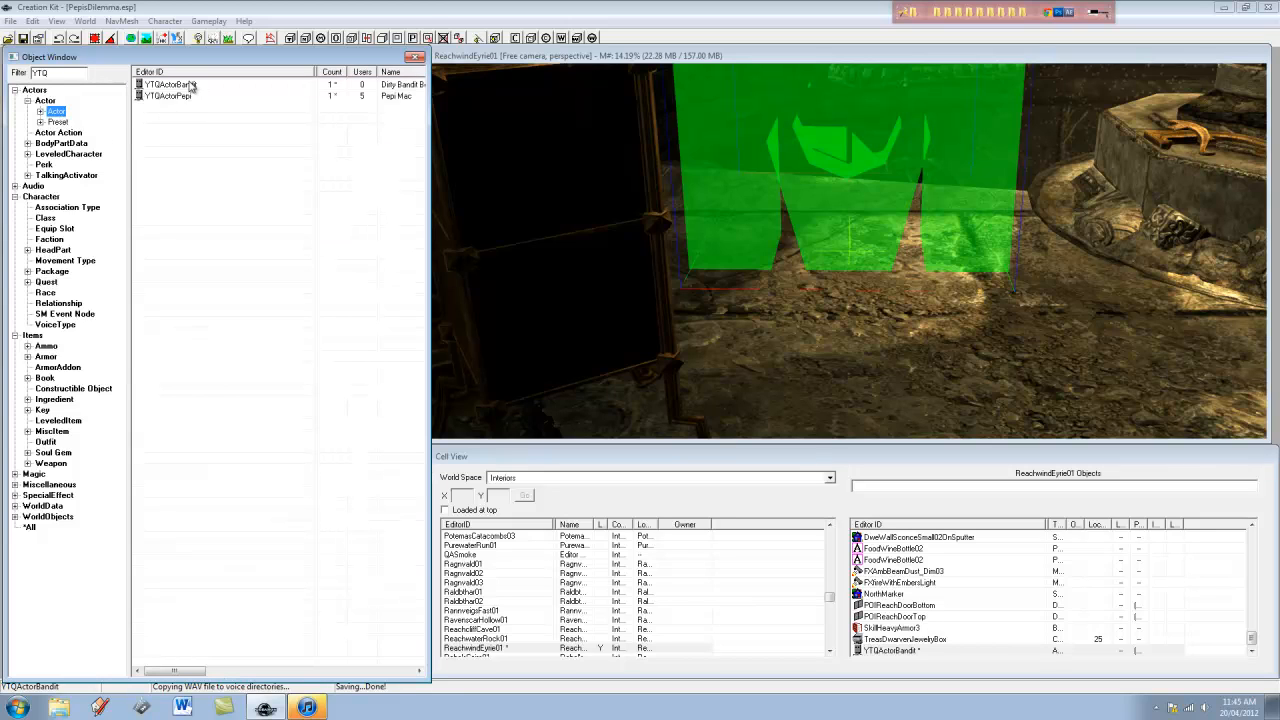
pyautogui.doubleClick(188, 85)
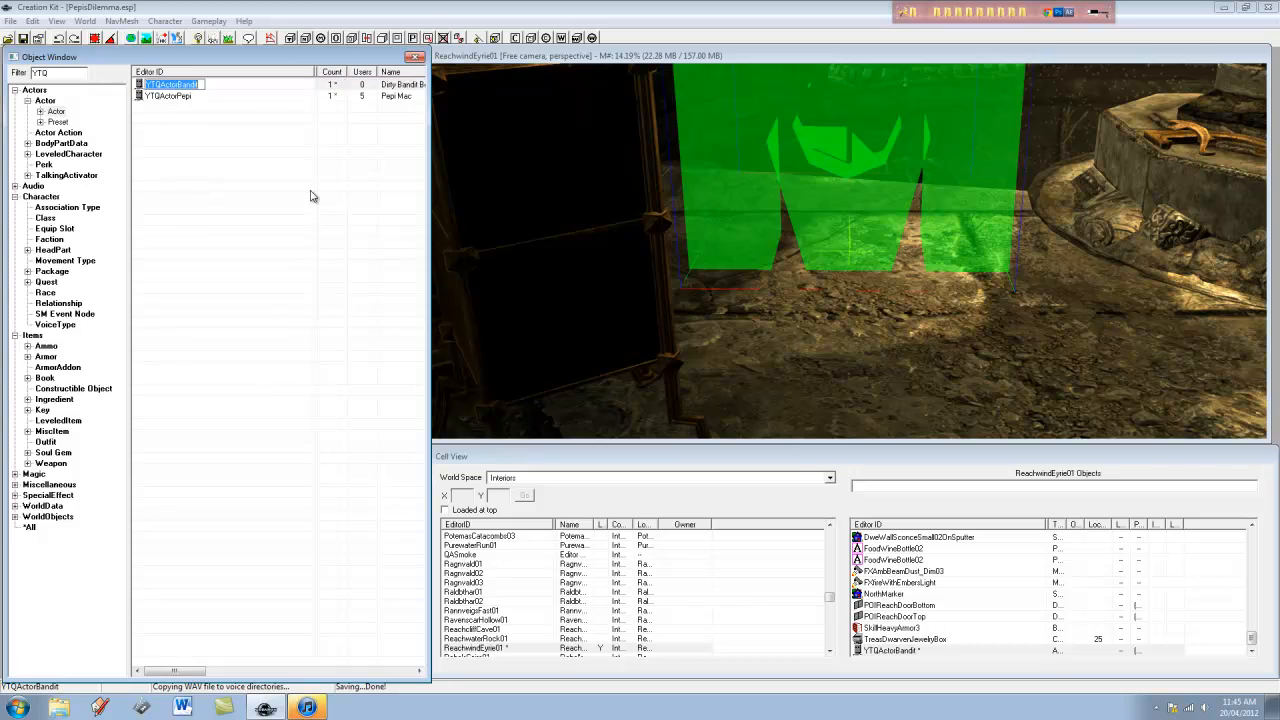
pyautogui.doubleClick(206, 85)
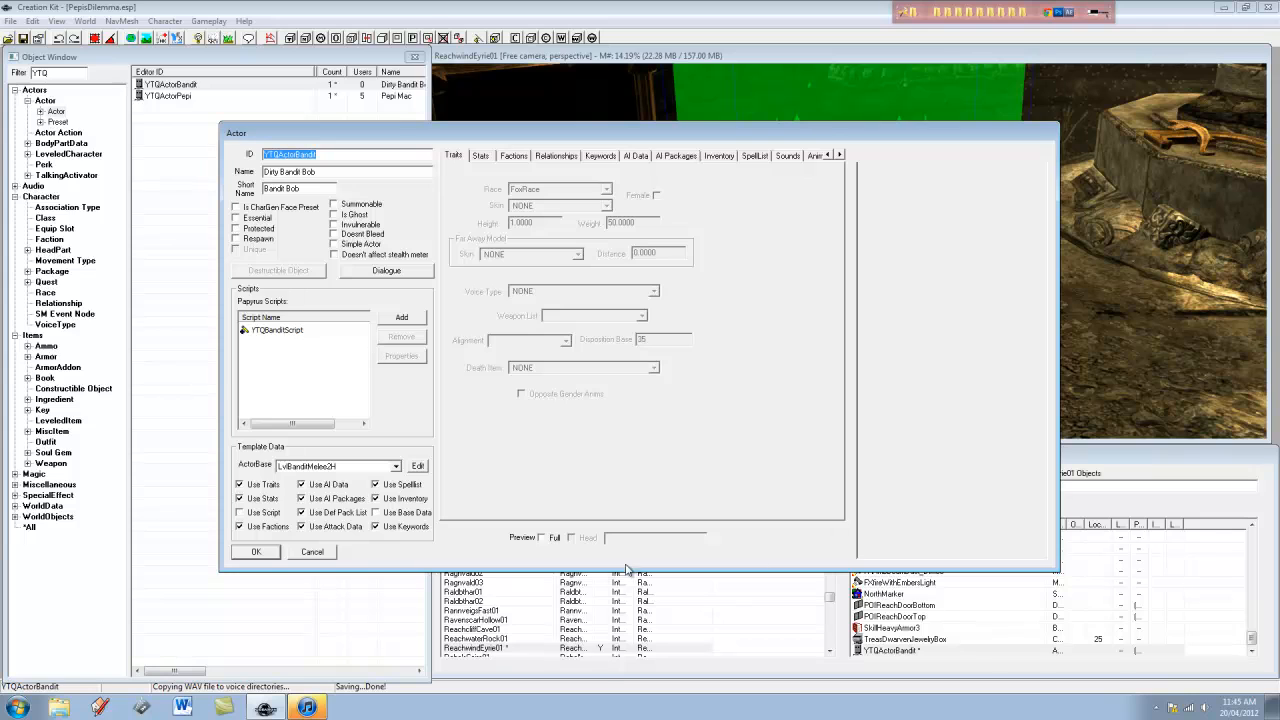
pyautogui.click(318, 552)
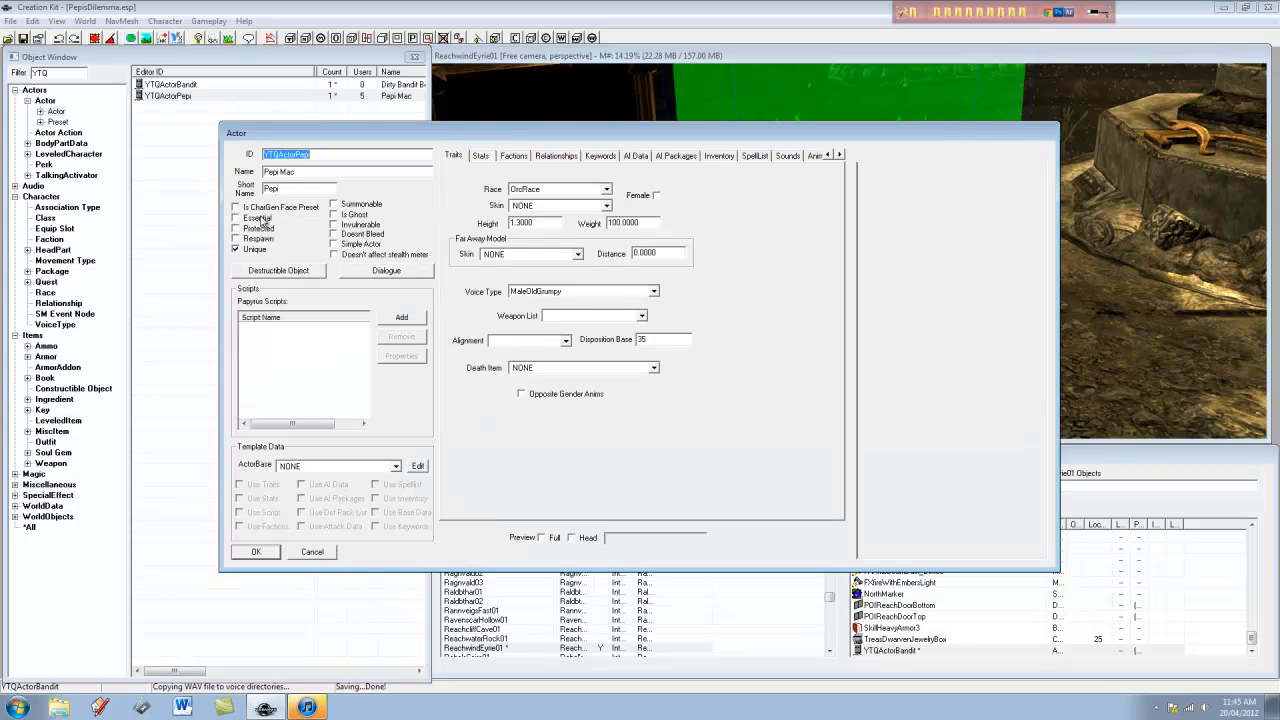
pyautogui.click(312, 552)
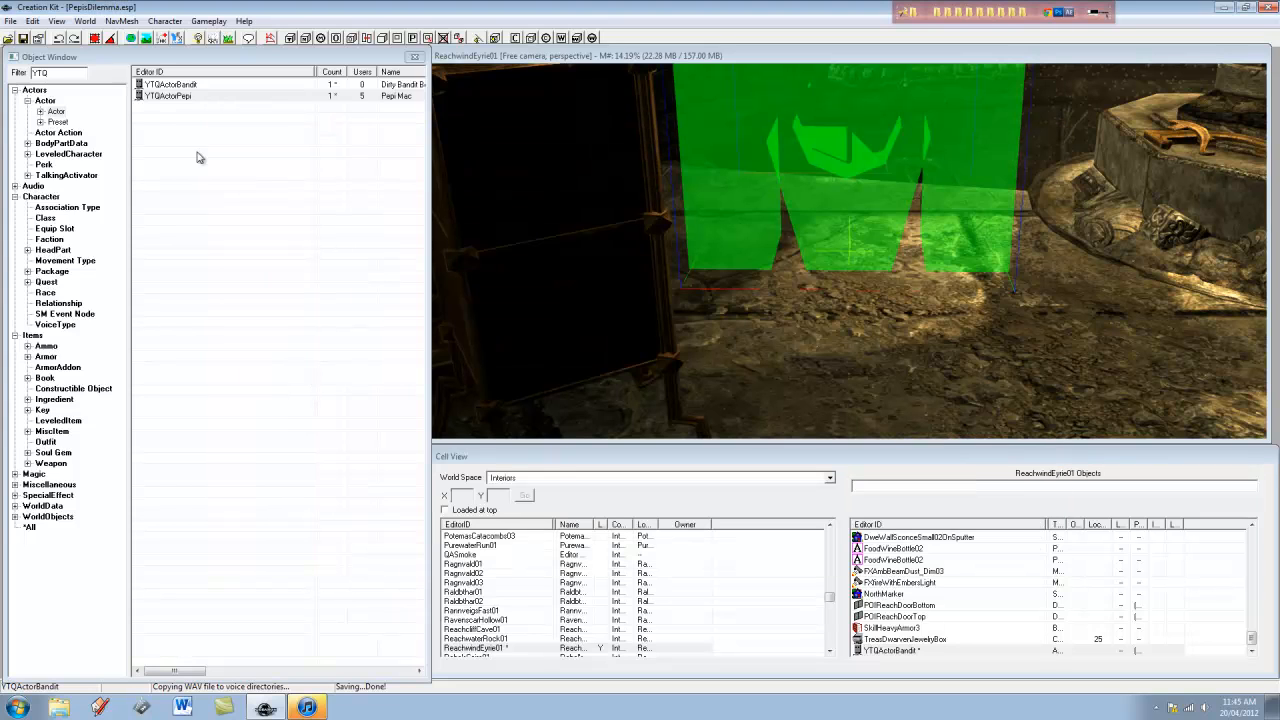
# Open the YTQ01 quest and add a new quest stage with index 100
pyautogui.click(46, 281)
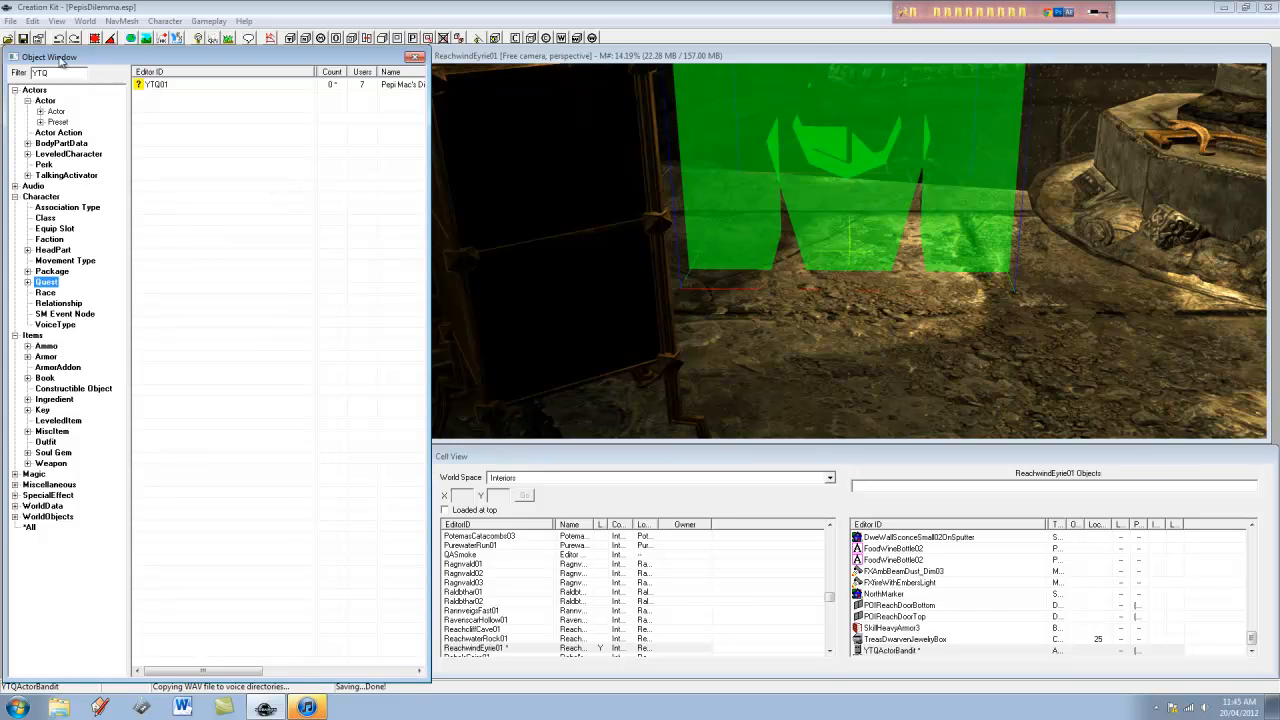
pyautogui.doubleClick(182, 88)
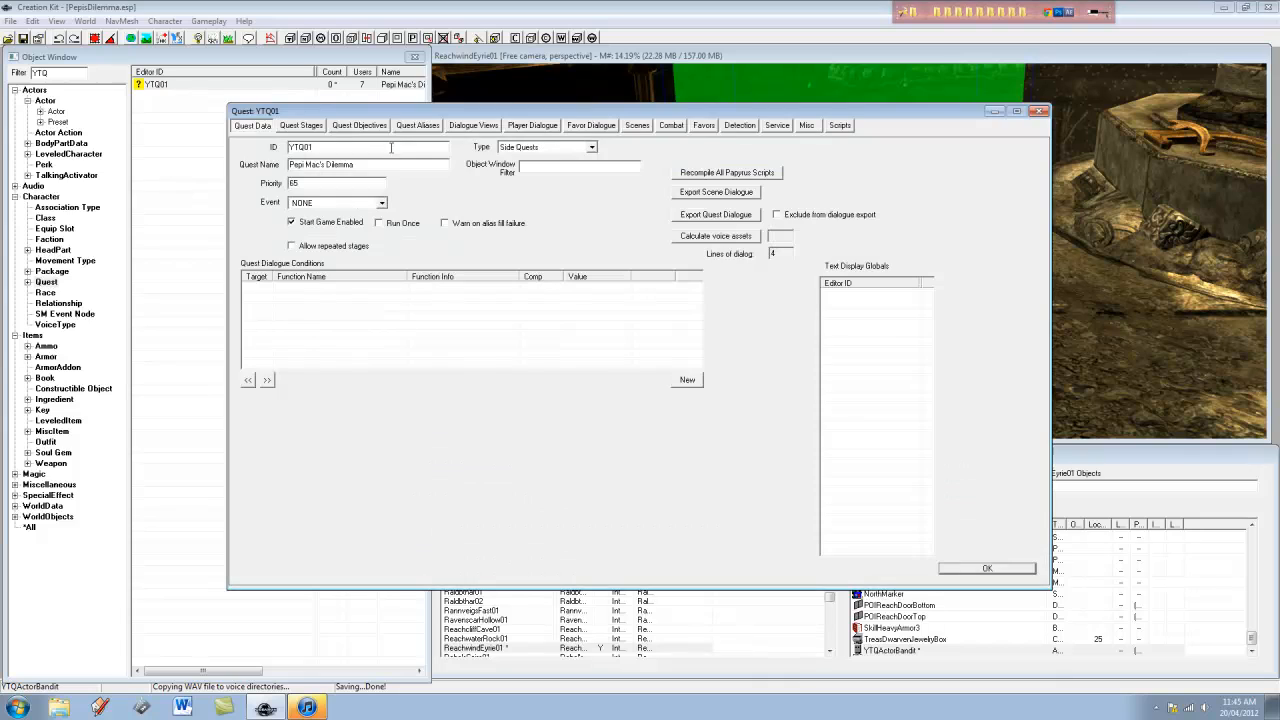
pyautogui.click(301, 125)
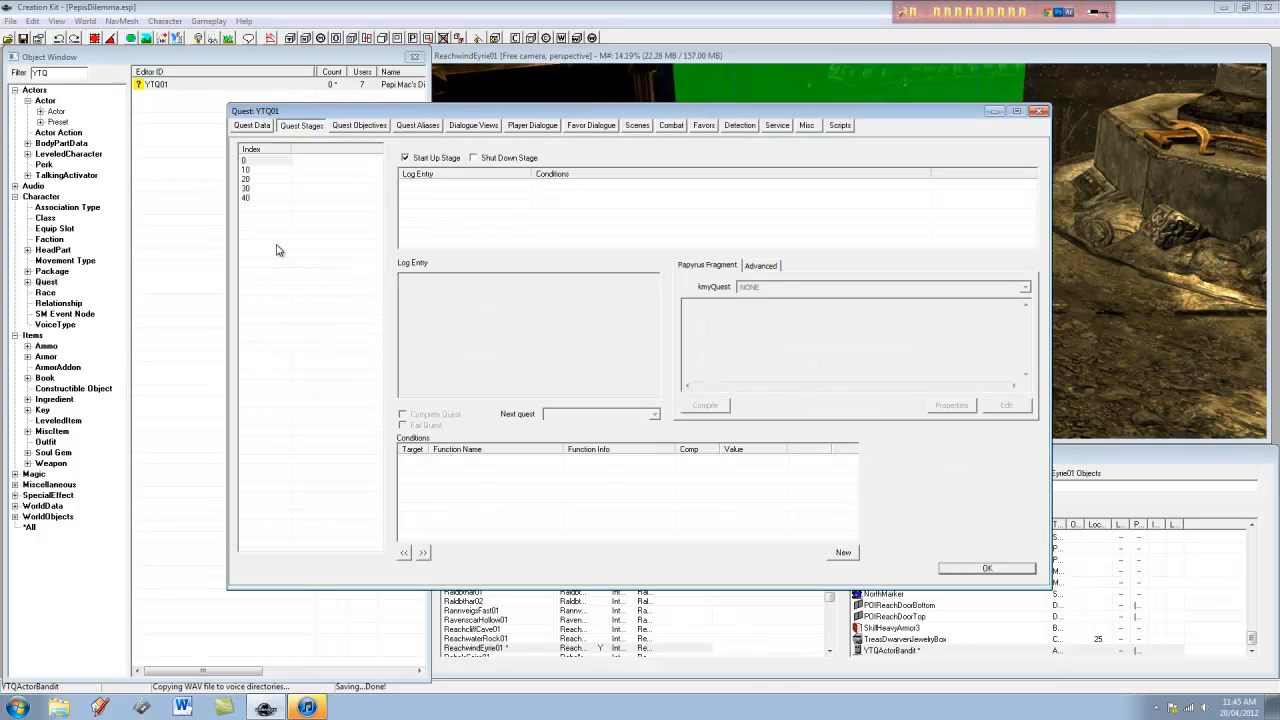
pyautogui.rightClick(280, 238)
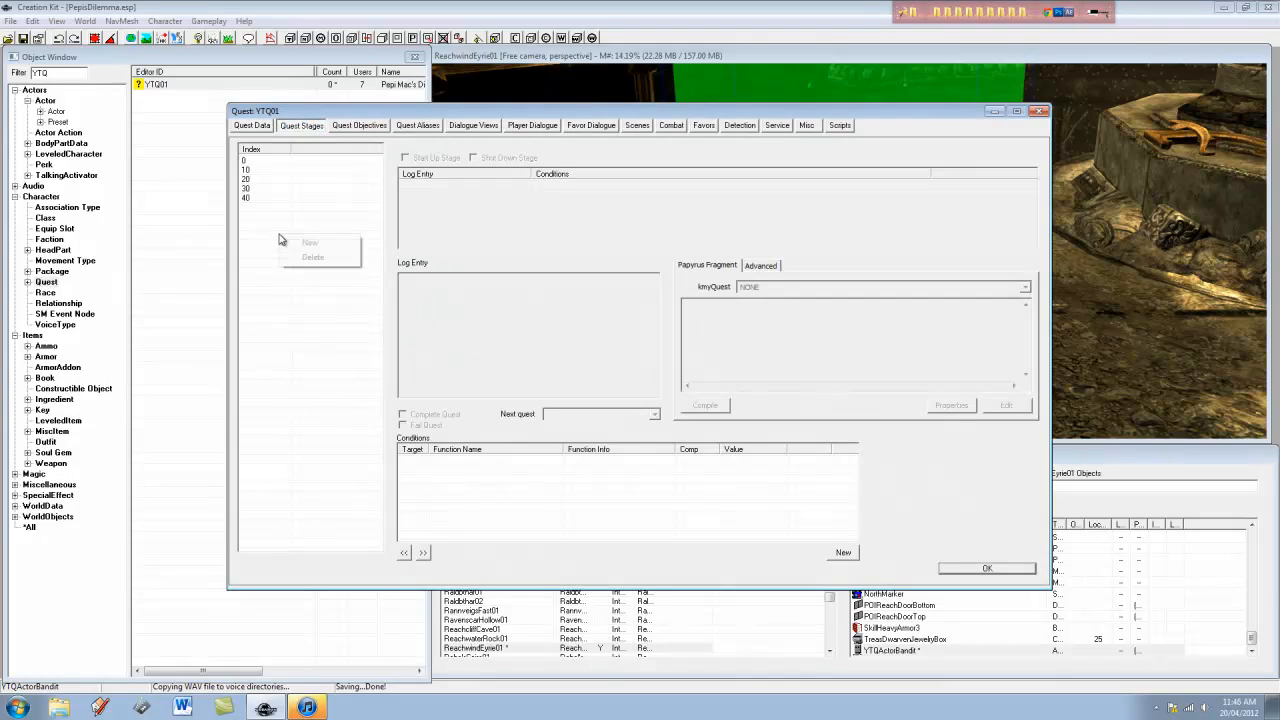
pyautogui.click(309, 243)
pyautogui.write('100')
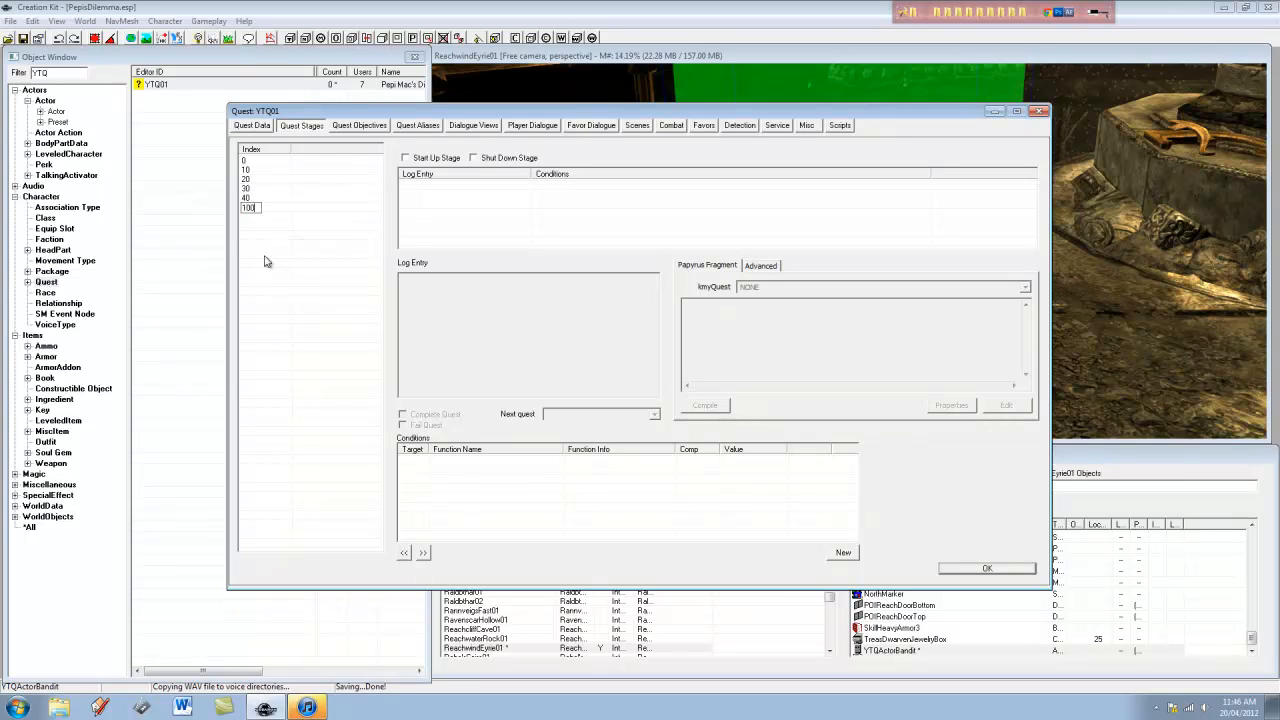
pyautogui.click(265, 234)
pyautogui.click(267, 208)
# Give stage 100 the log entry "I failed to return the amulet to Pepi", mark it as failing the quest and accept the changes
pyautogui.rightClick(484, 213)
pyautogui.click(510, 222)
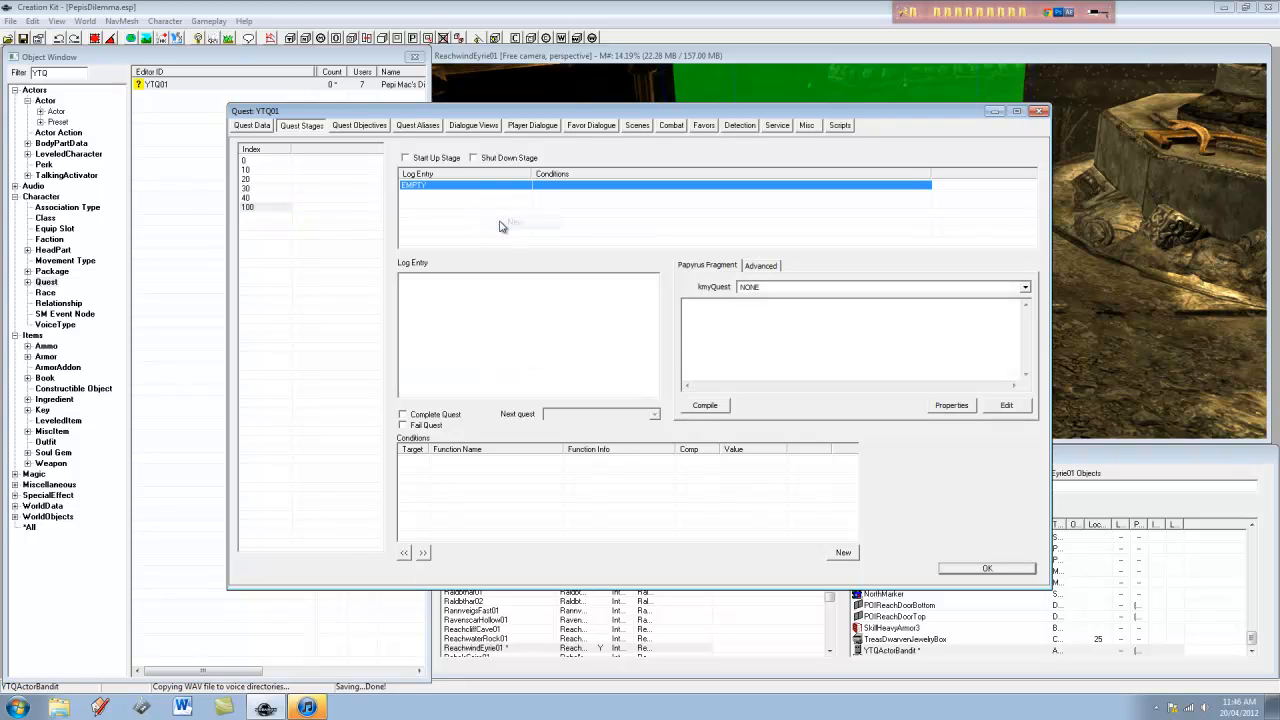
pyautogui.click(494, 336)
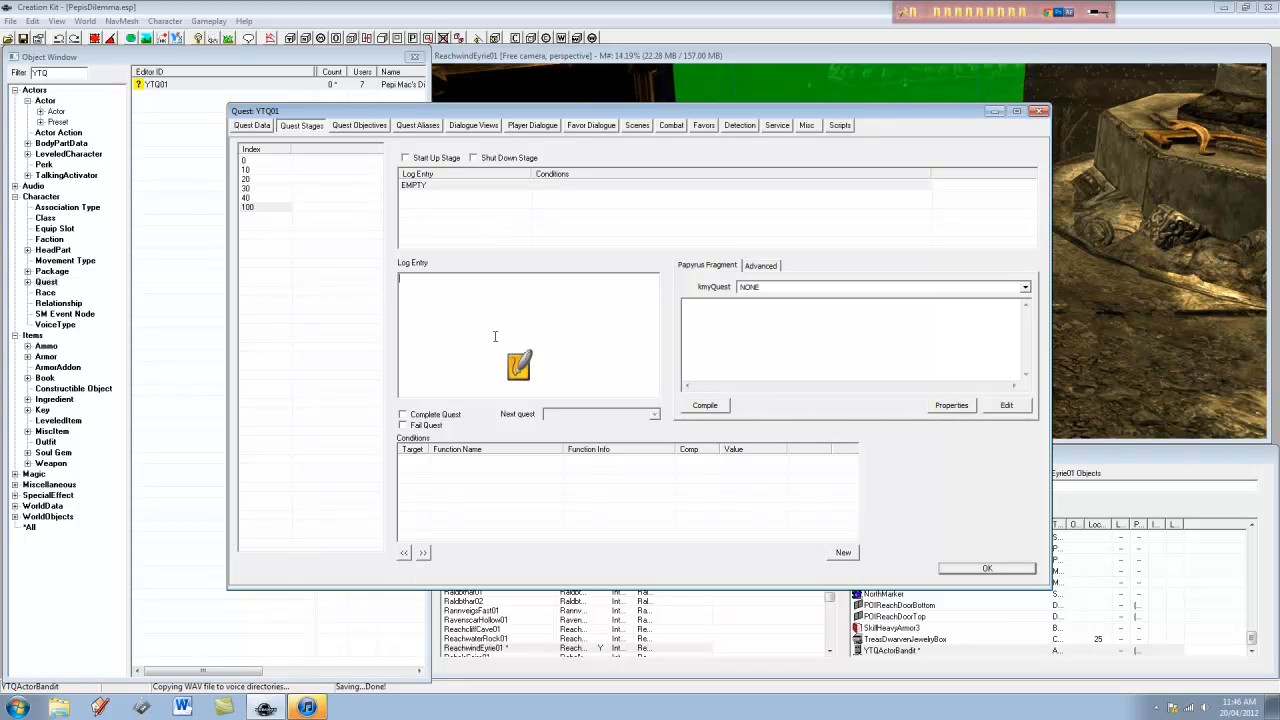
pyautogui.write('I failed to return the amulet to Pep')
pyautogui.click(404, 426)
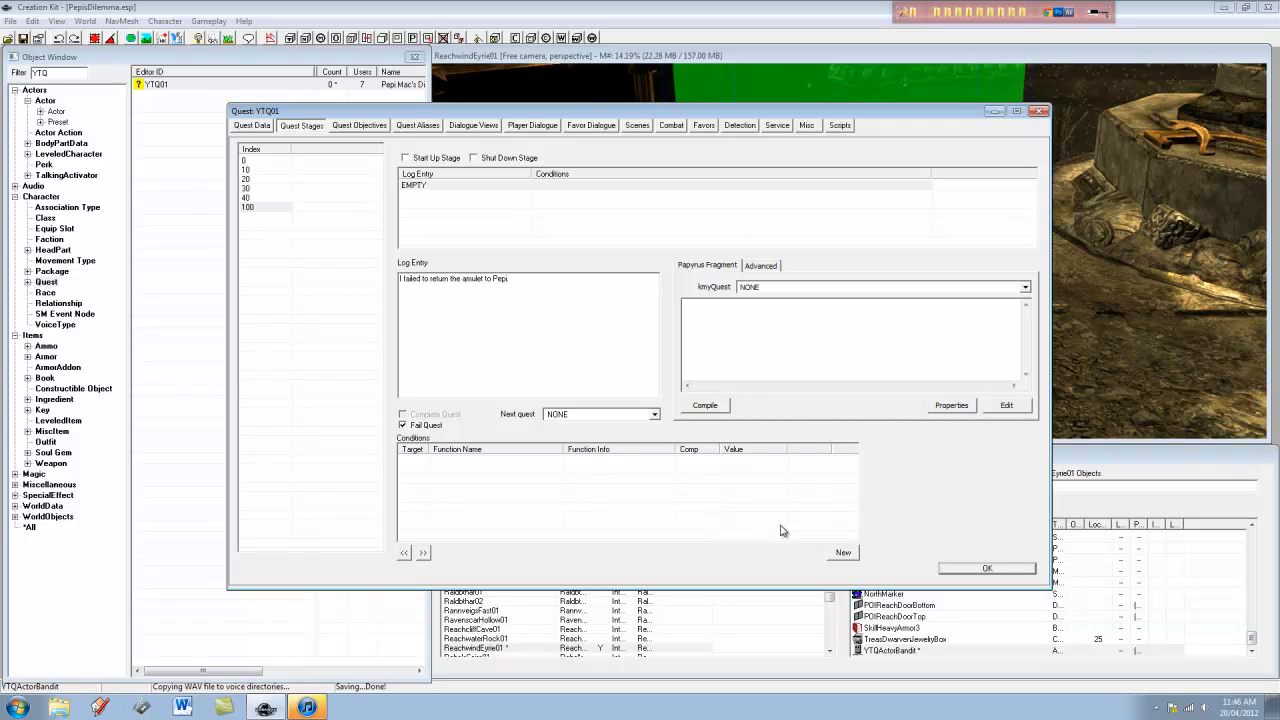
pyautogui.click(958, 570)
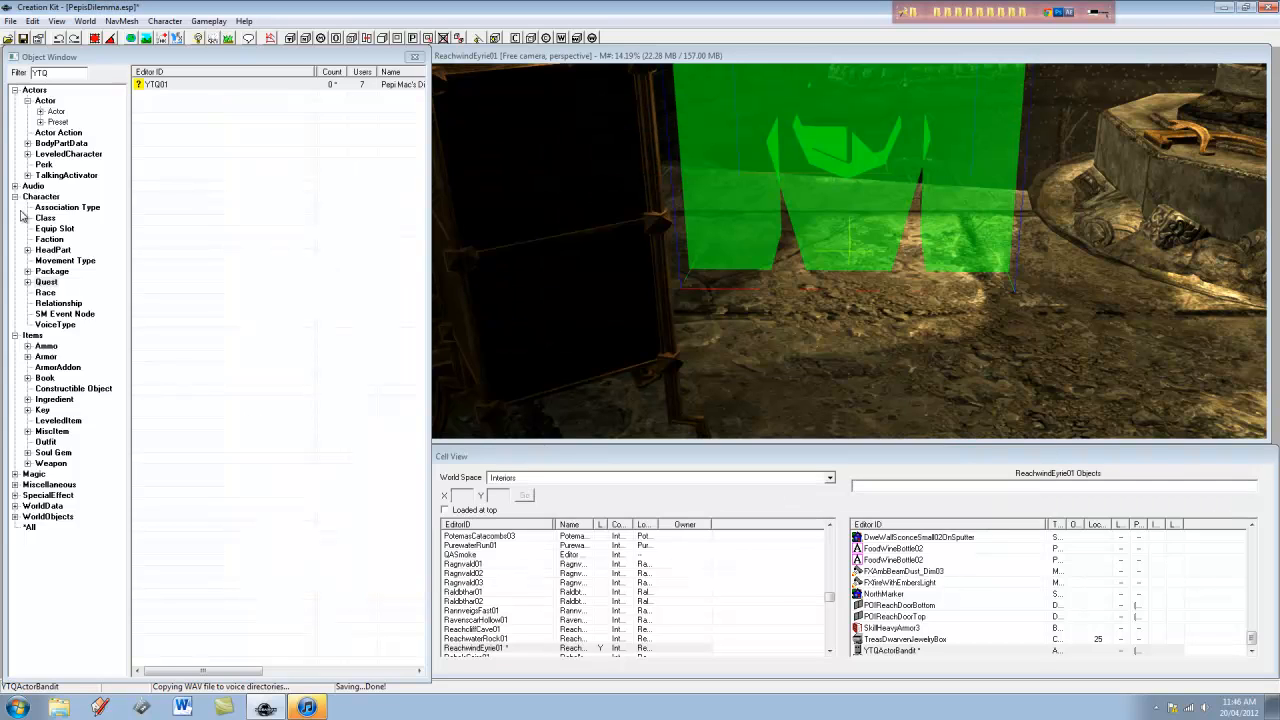
pyautogui.click(56, 111)
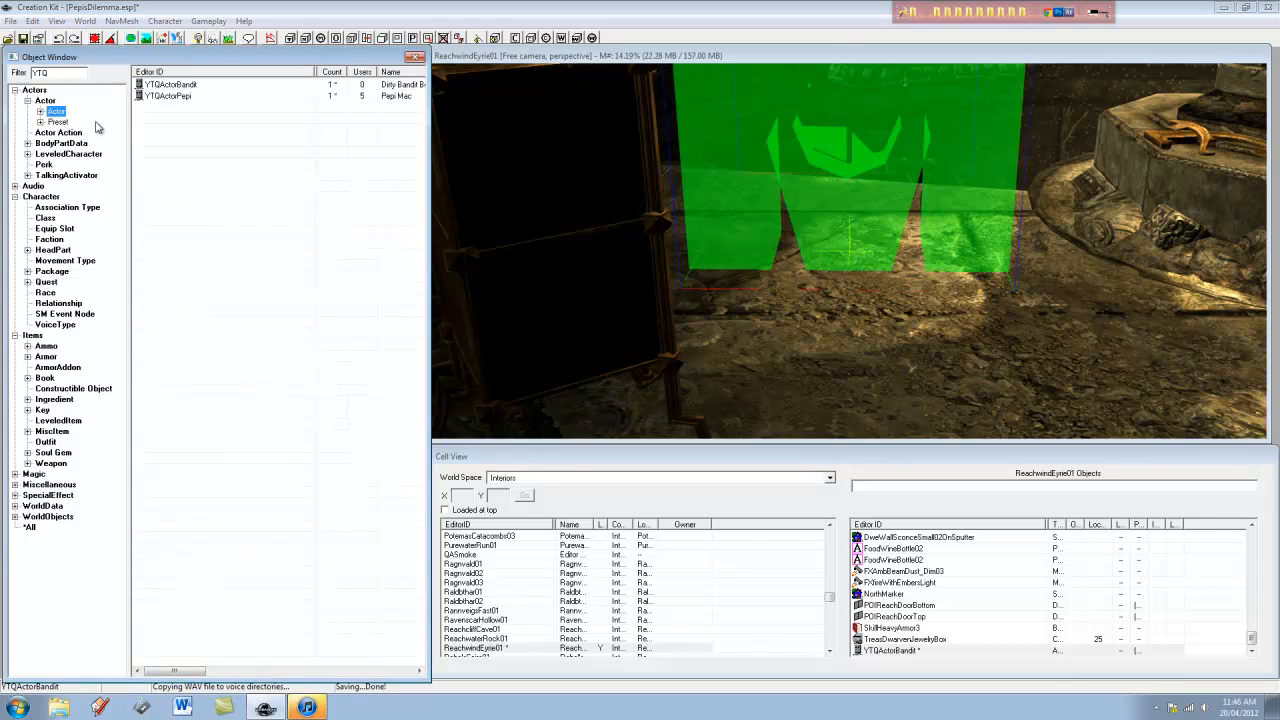
pyautogui.doubleClick(186, 97)
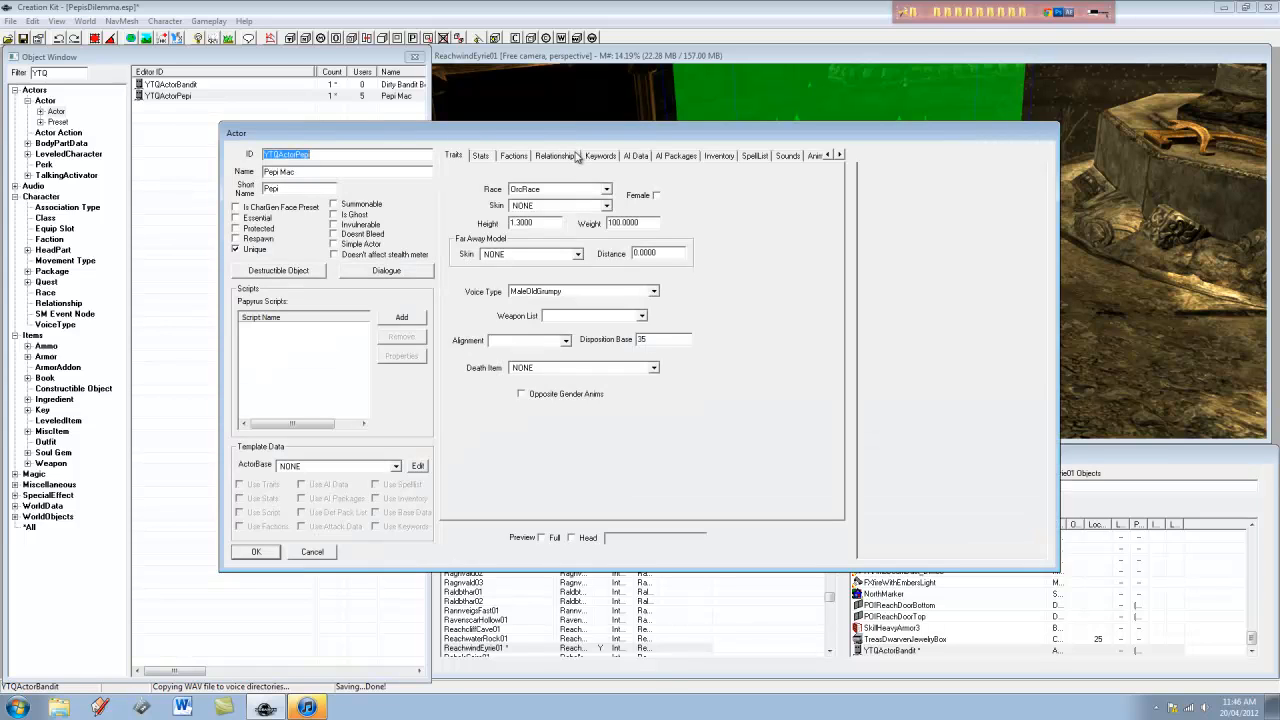
pyautogui.click(399, 318)
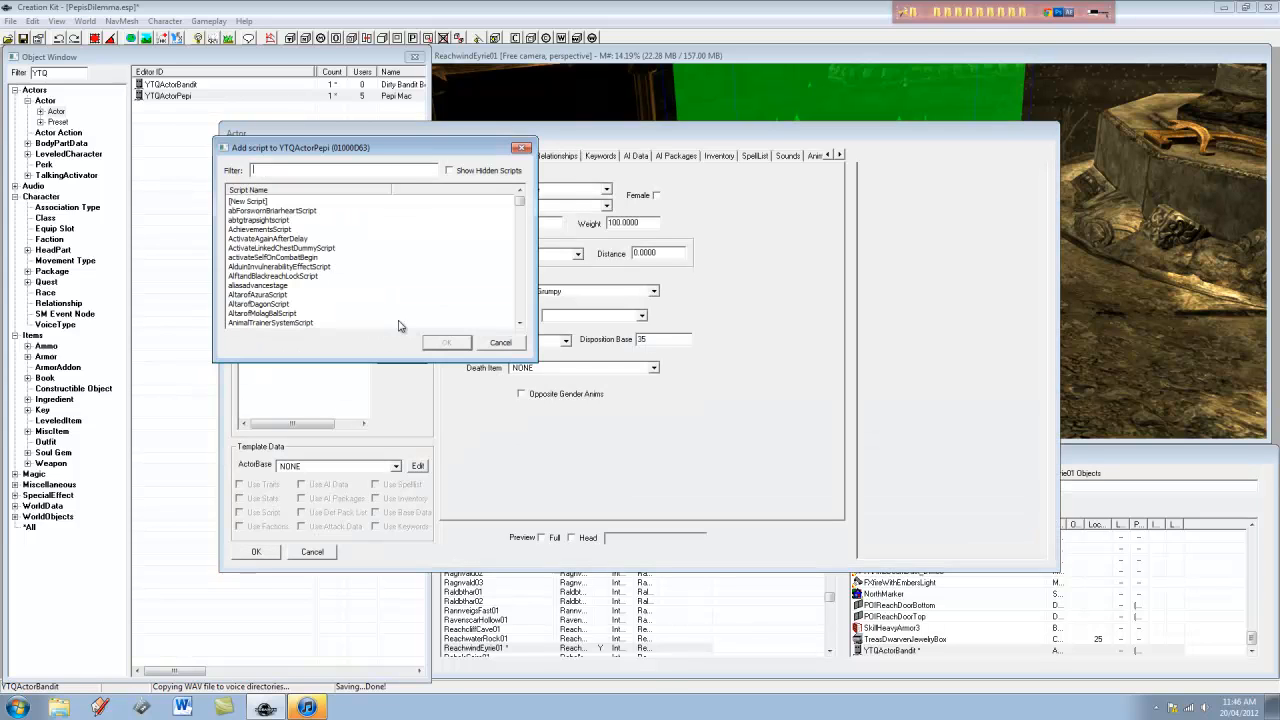
pyautogui.doubleClick(300, 205)
pyautogui.doubleClick(320, 187)
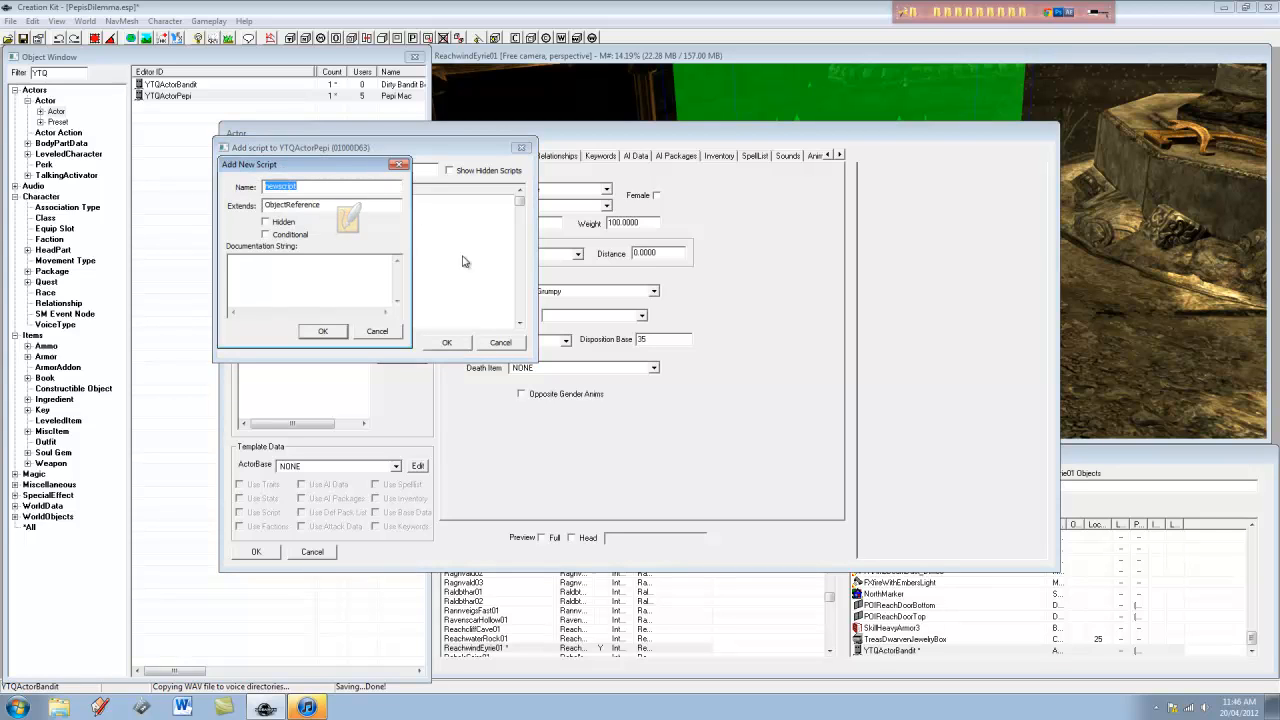
pyautogui.click(392, 331)
pyautogui.click(500, 343)
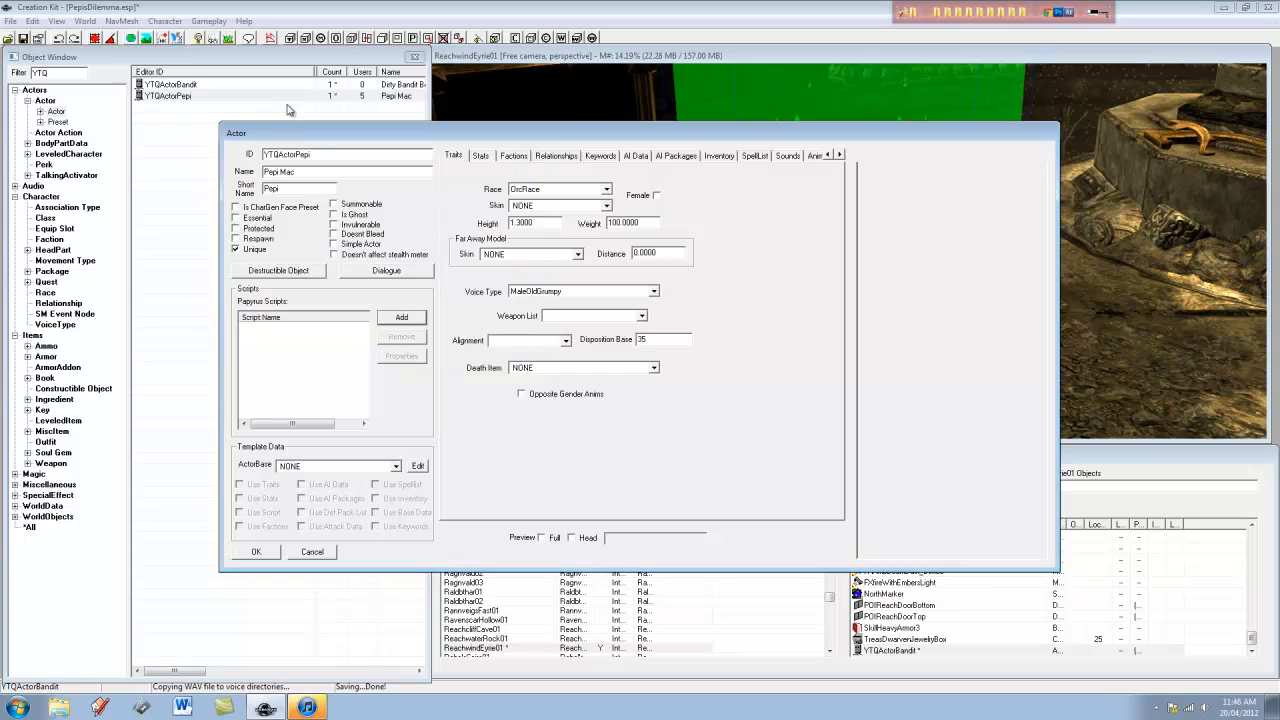
# Inspect the properties of YTQBanditScript on the actor YTQActorBandit and leave the actor without changes
pyautogui.click(205, 96)
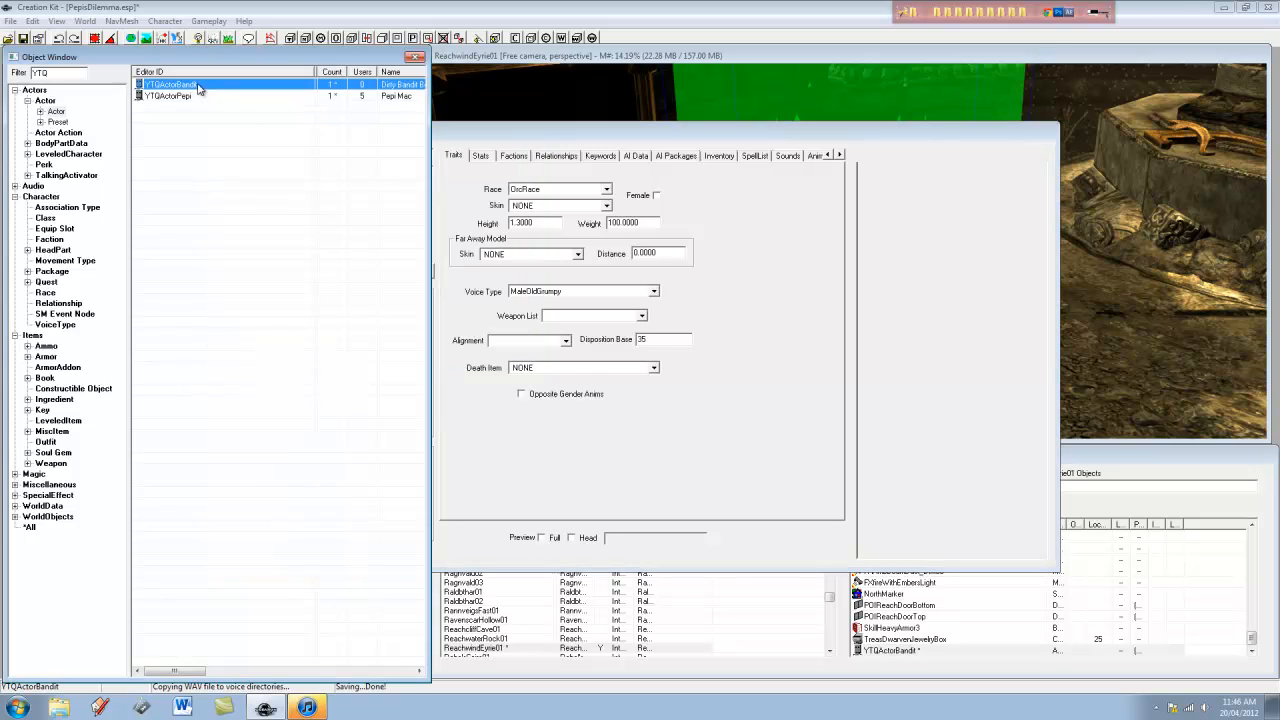
pyautogui.click(506, 141)
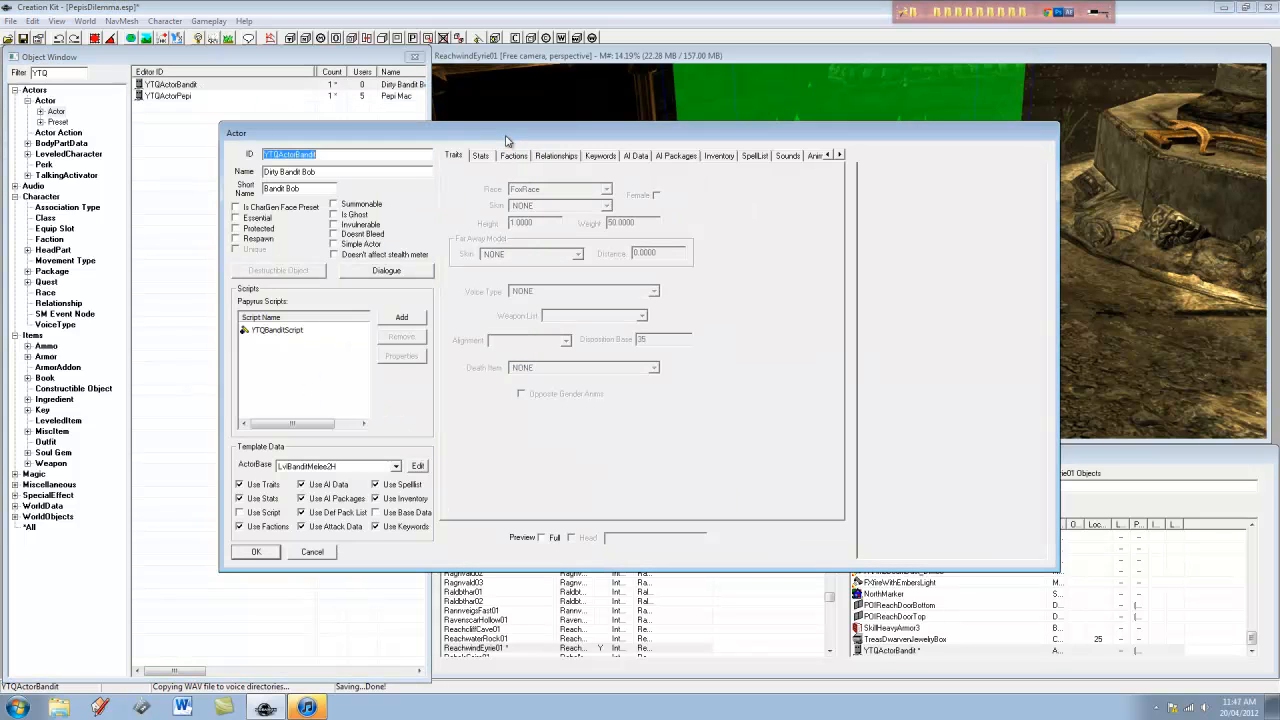
pyautogui.doubleClick(296, 331)
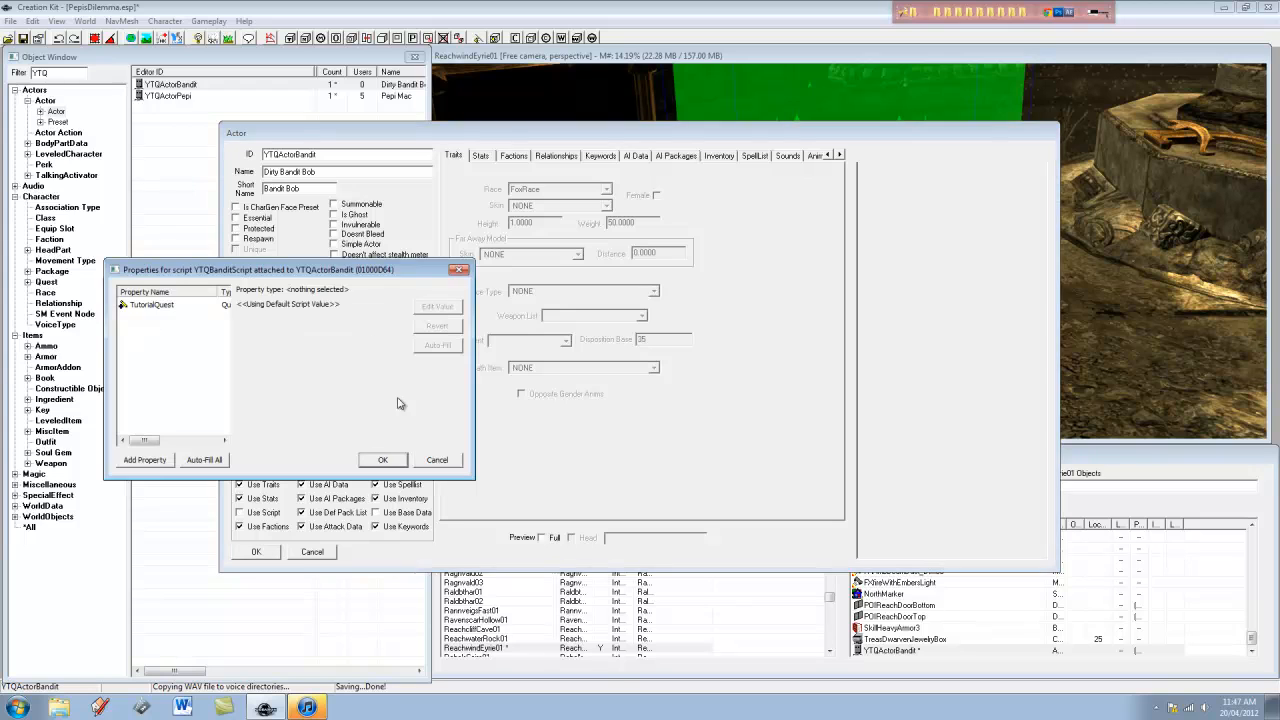
pyautogui.click(440, 462)
pyautogui.click(316, 556)
# Open the actor YTQActorPepi and attach a new Papyrus script named YTQPepiScript
pyautogui.doubleClick(211, 99)
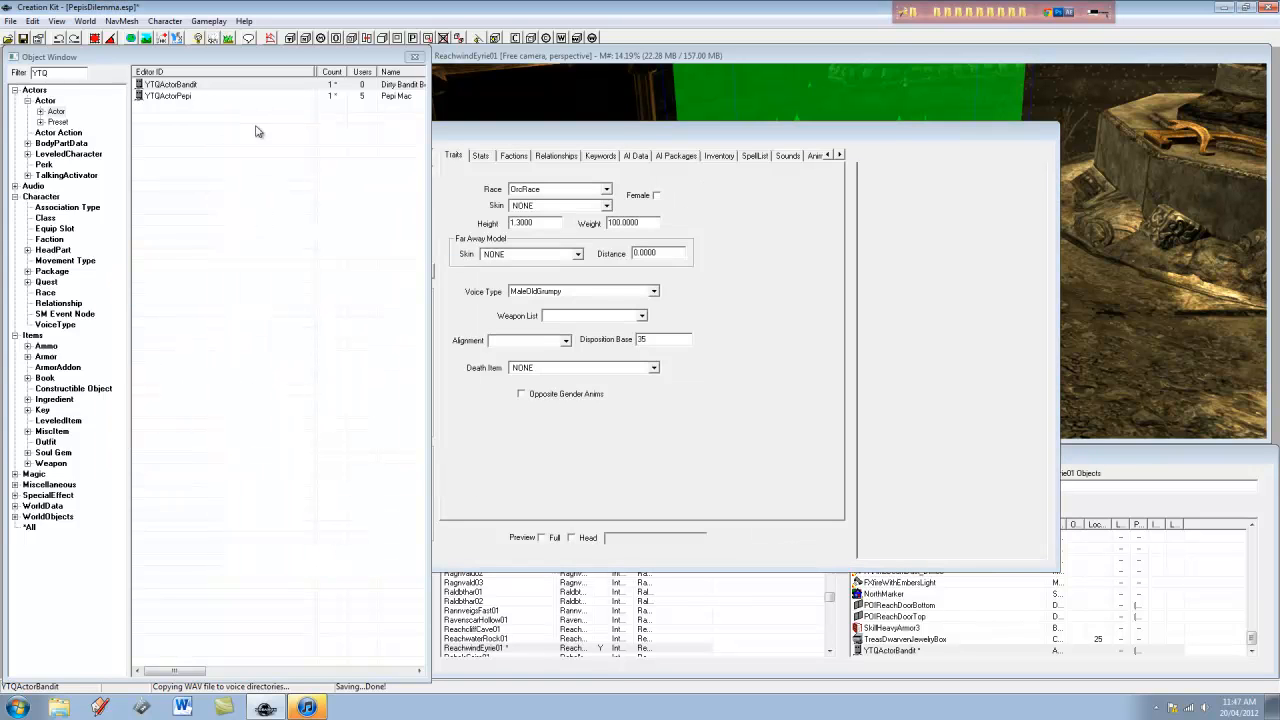
pyautogui.click(535, 362)
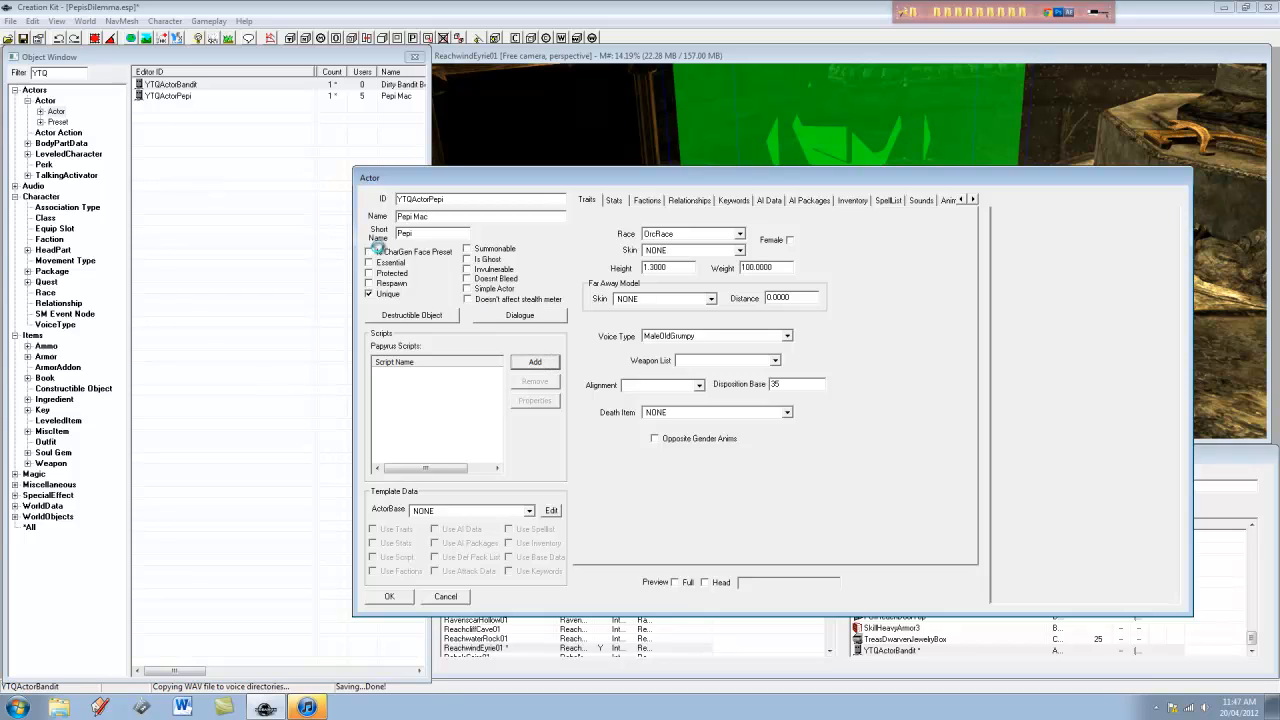
pyautogui.doubleClick(250, 202)
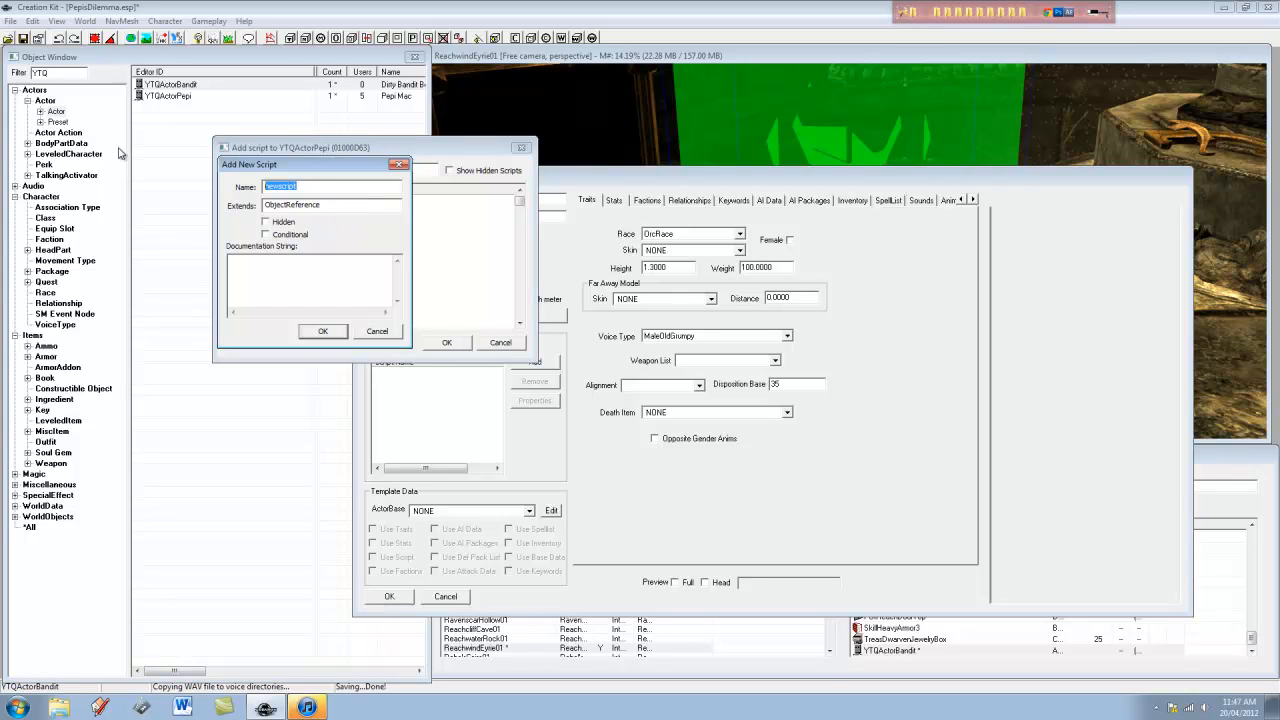
pyautogui.write('YTQPepiScript')
pyautogui.click(324, 333)
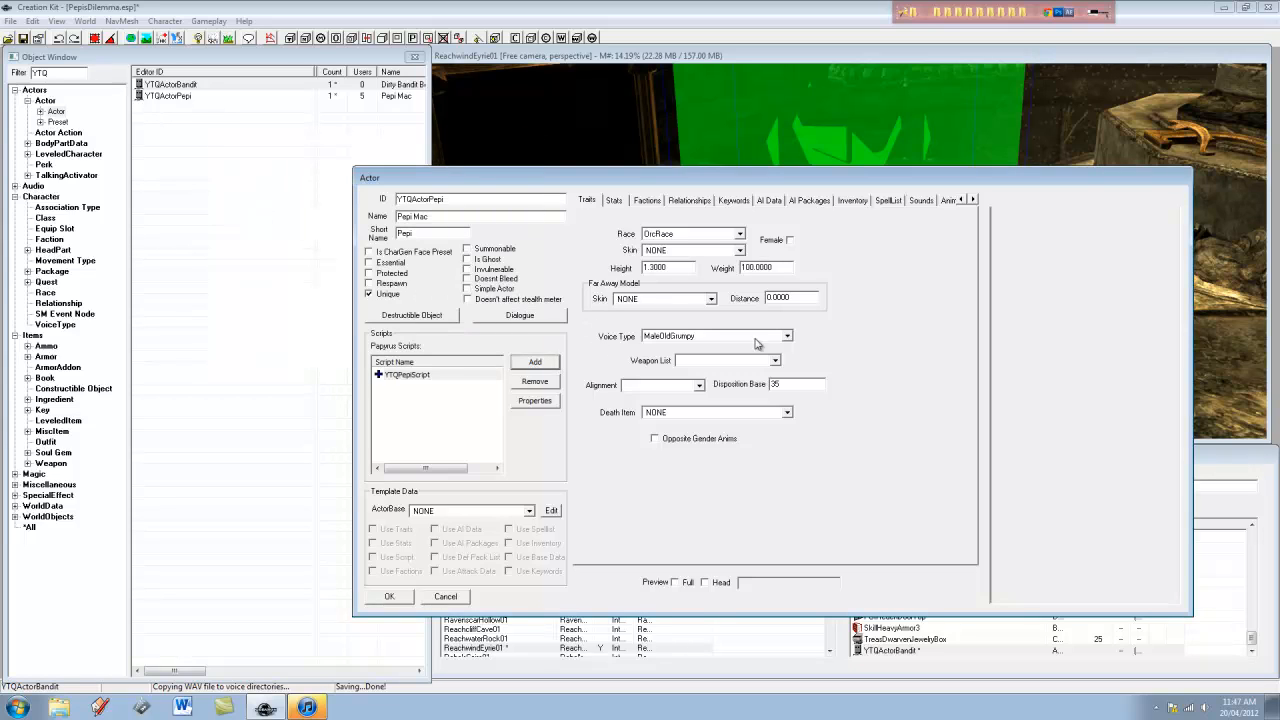
# View the source of YTQPepiScript and close it without edits
pyautogui.rightClick(455, 380)
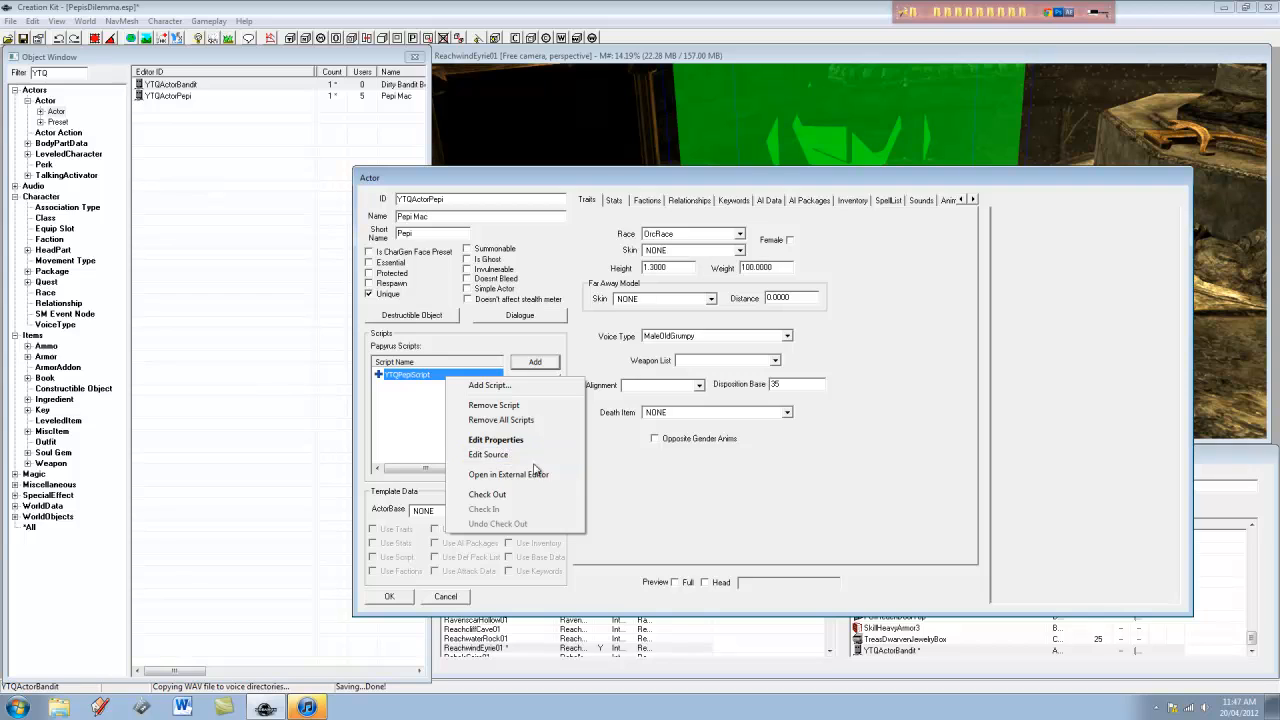
pyautogui.click(531, 455)
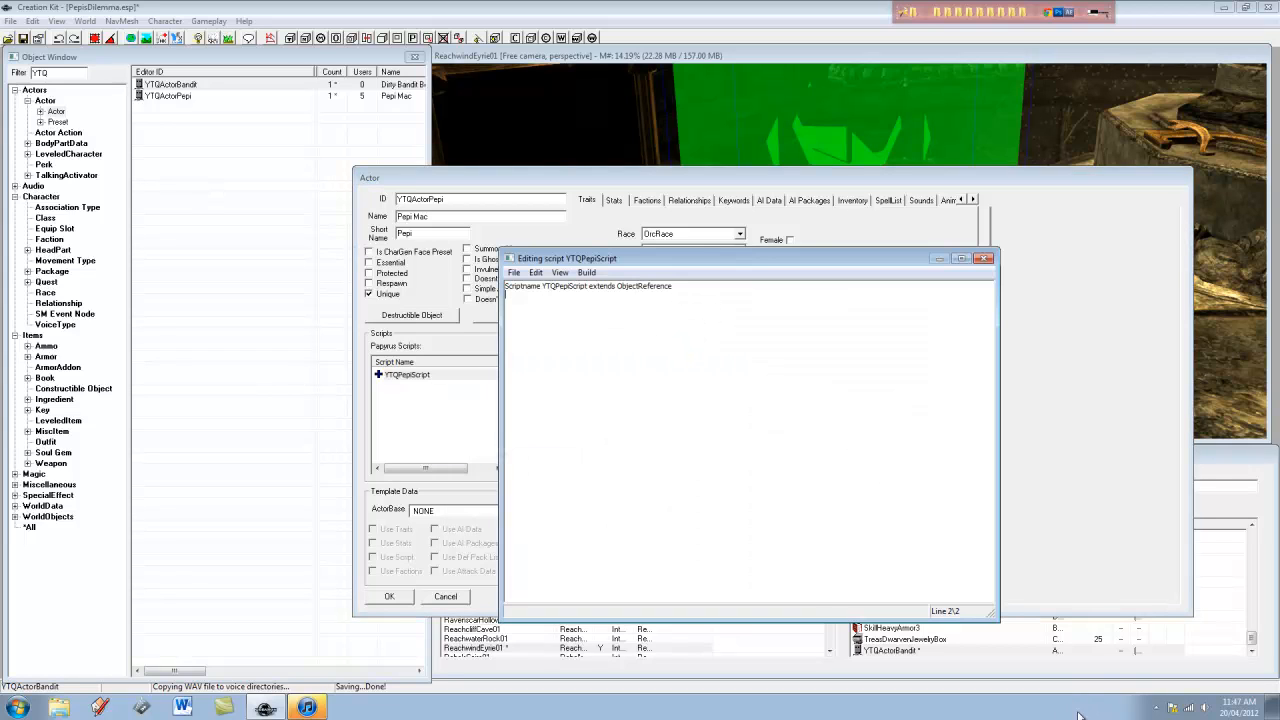
pyautogui.click(985, 258)
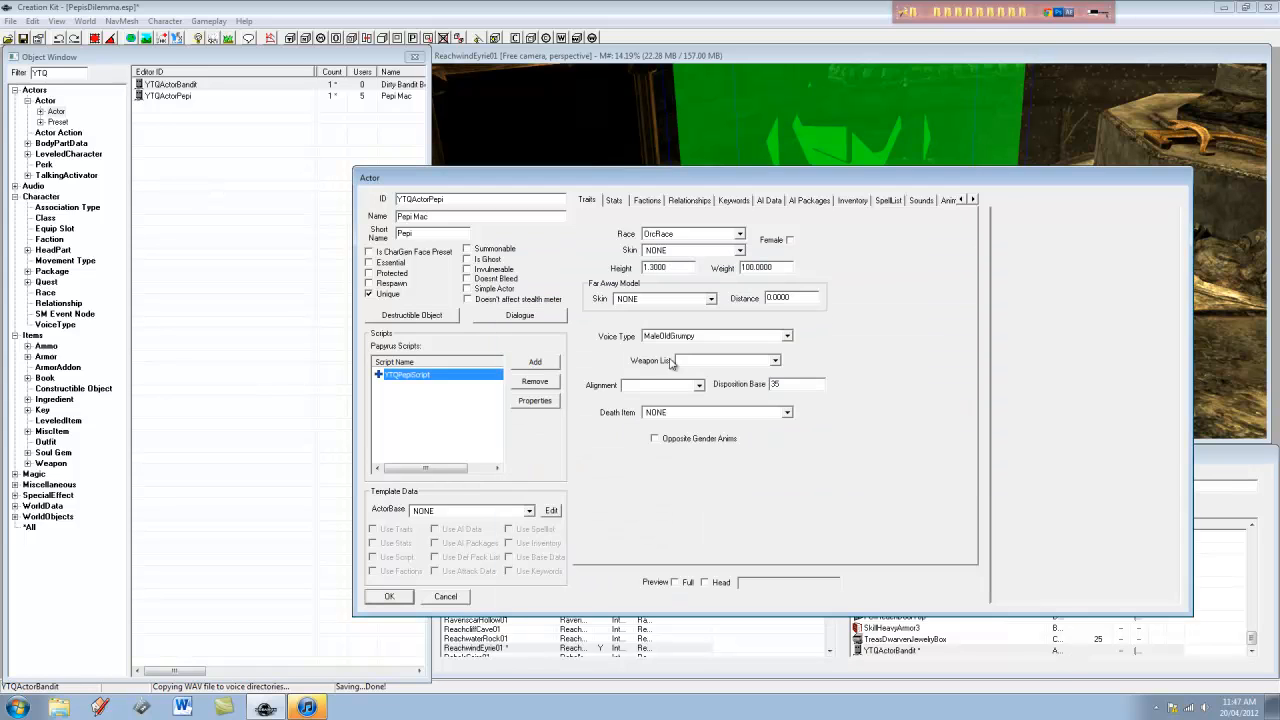
# Add a property of type Quest named YTQ01 to YTQPepiScript and accept the script's properties
pyautogui.click(535, 400)
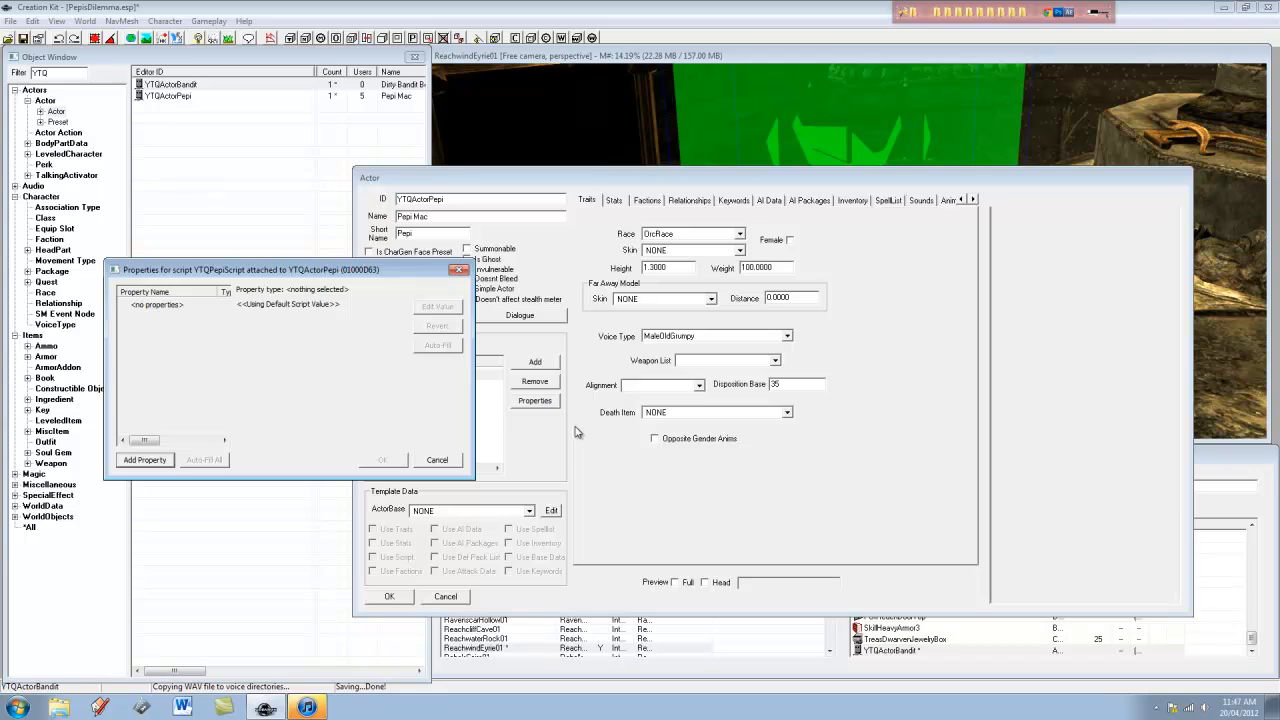
pyautogui.click(164, 460)
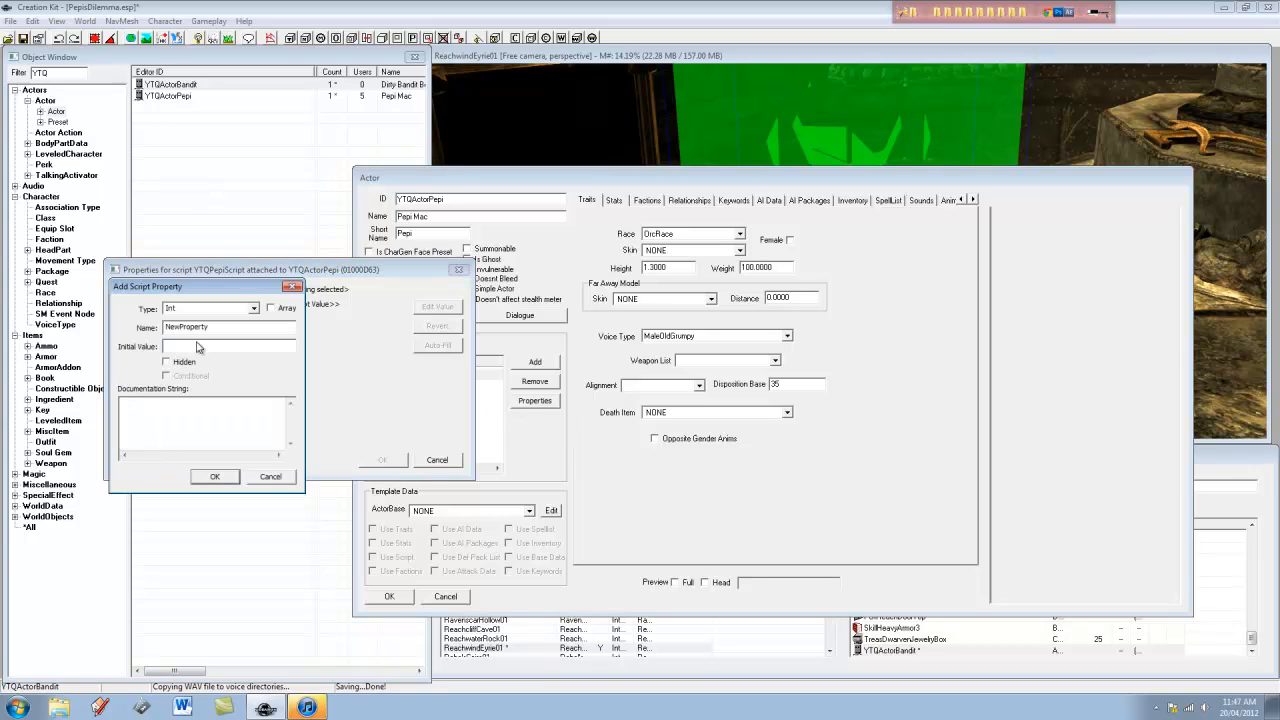
pyautogui.doubleClick(172, 308)
pyautogui.write('q')
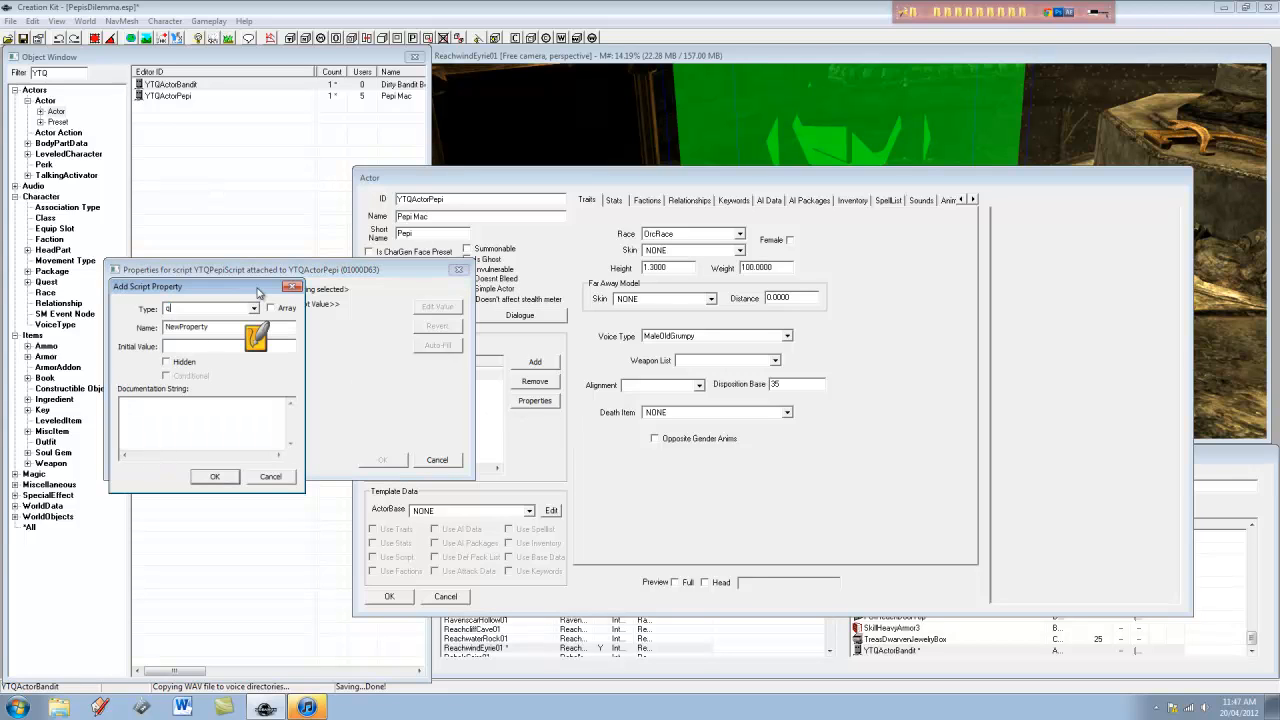
pyautogui.write('uest')
pyautogui.press('Tab')
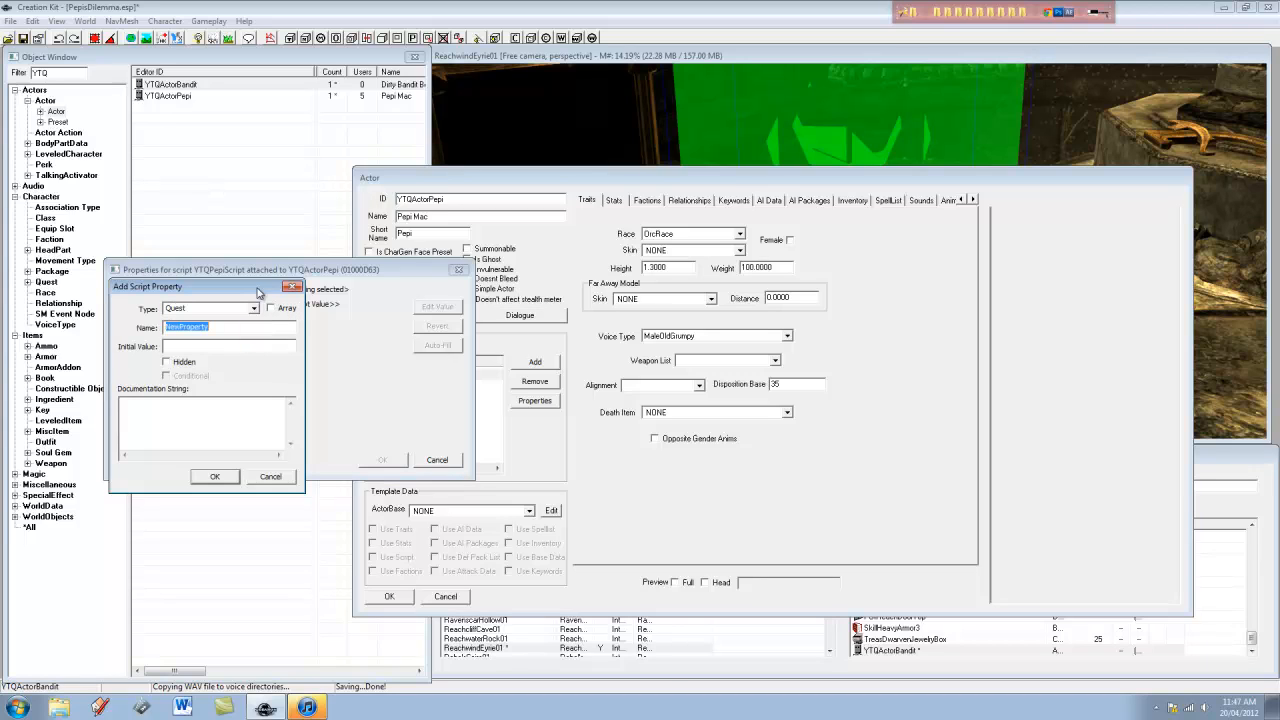
pyautogui.write('YTQ')
pyautogui.write('1')
pyautogui.press('Return')
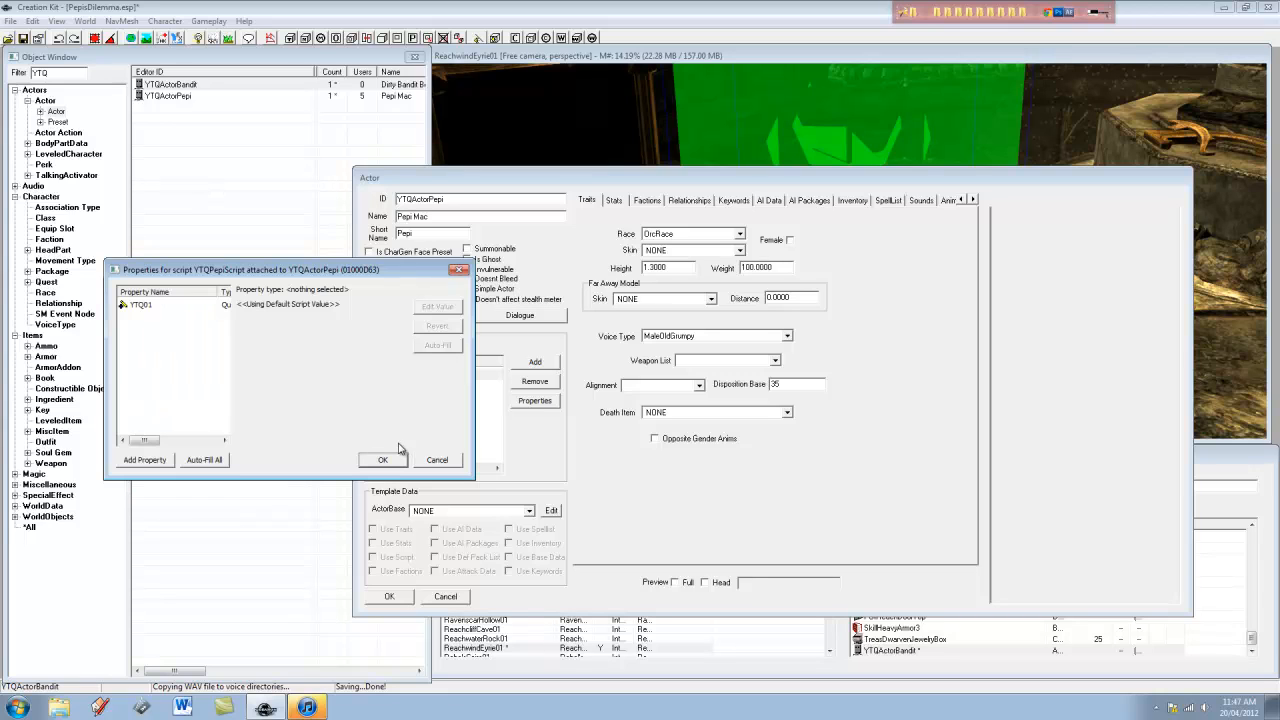
pyautogui.click(150, 305)
pyautogui.click(380, 459)
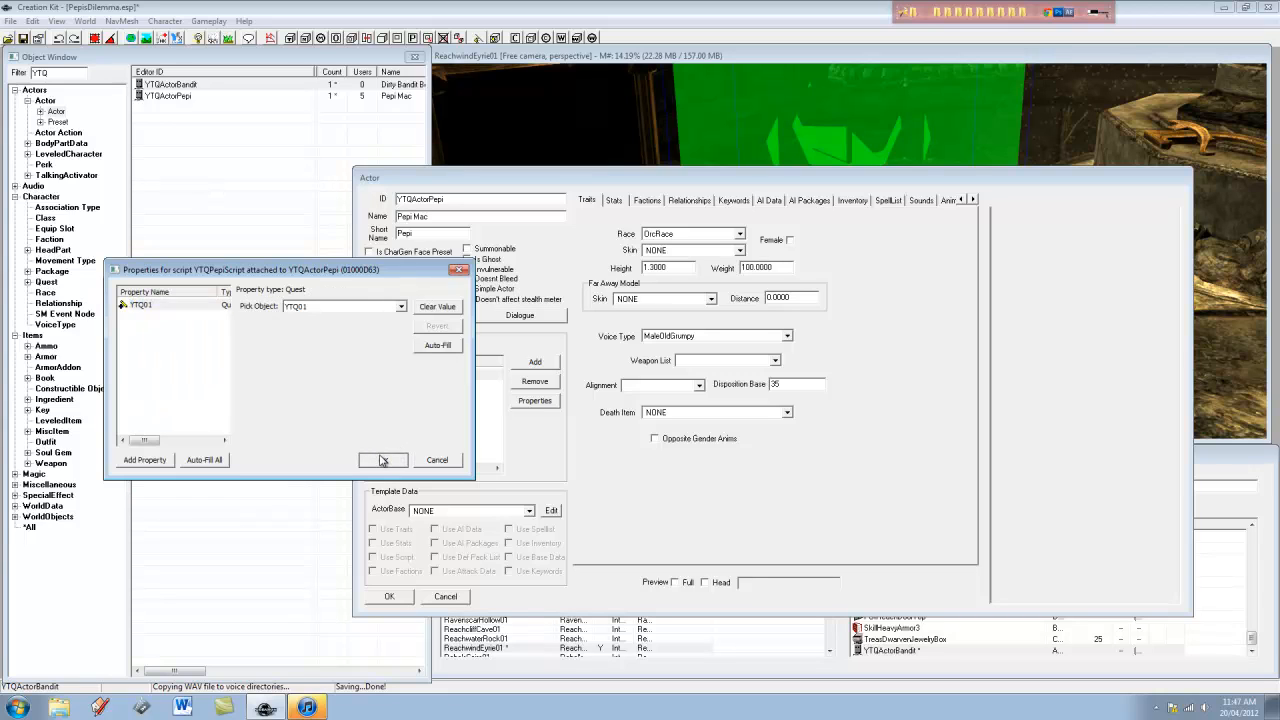
# In the source of YTQPepiScript, start an OnDeath (Actor akKiller) event with an if condition on YTQ01.IsCompleted()
pyautogui.rightClick(456, 377)
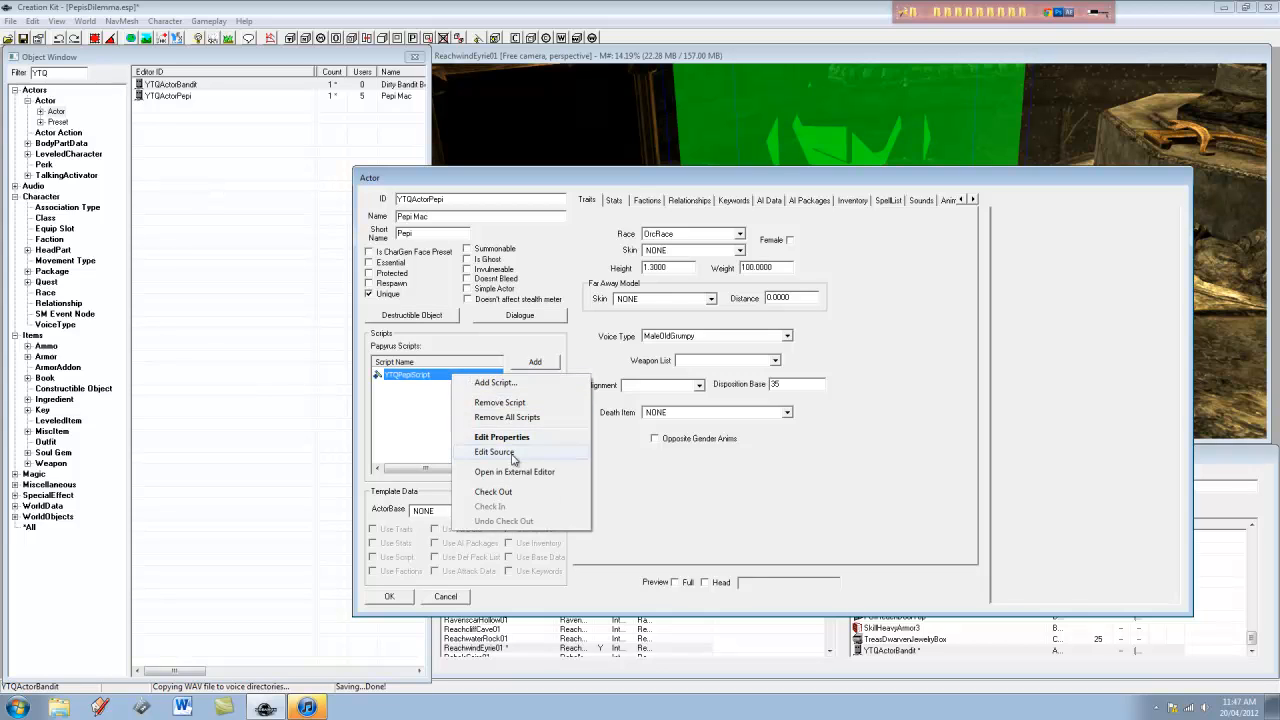
pyautogui.click(512, 458)
pyautogui.click(677, 338)
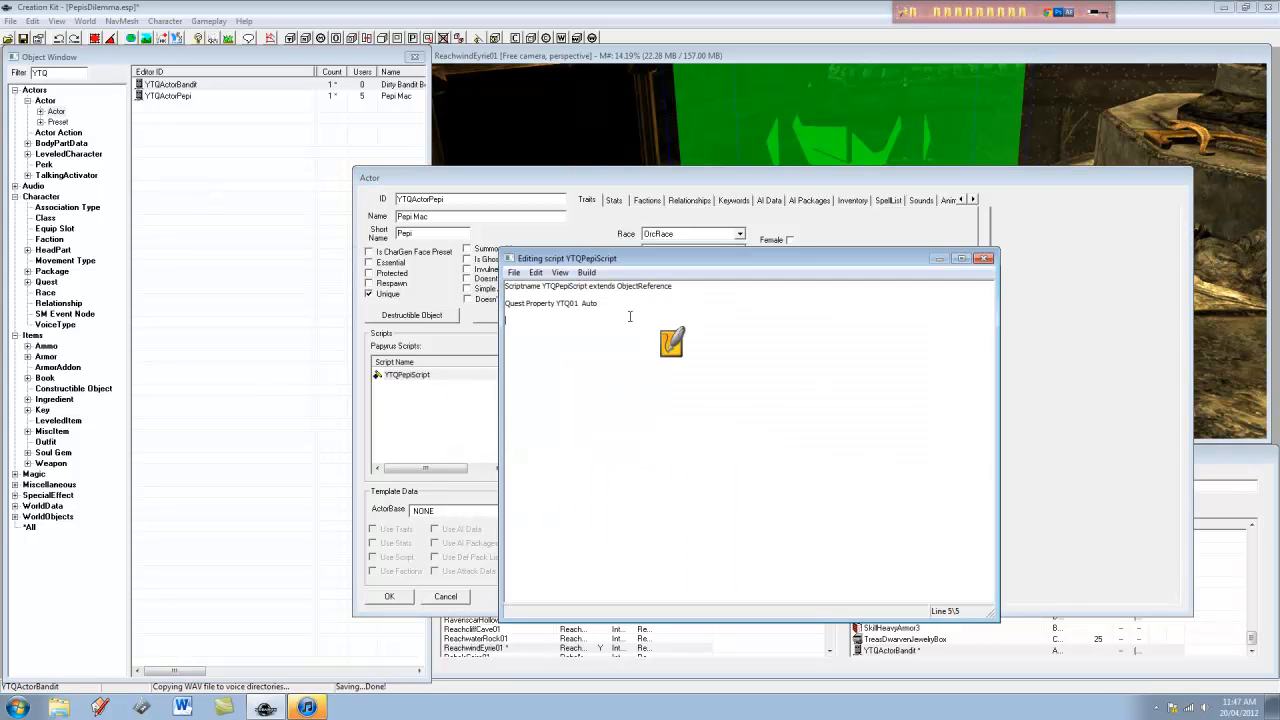
pyautogui.write('Event OnDeath (Actor akKiller')
pyautogui.write('G')
pyautogui.press('BackSpace')
pyautogui.press('BackSpace')
pyautogui.press('BackSpace')
pyautogui.write('YTQ01.IsCompleted')
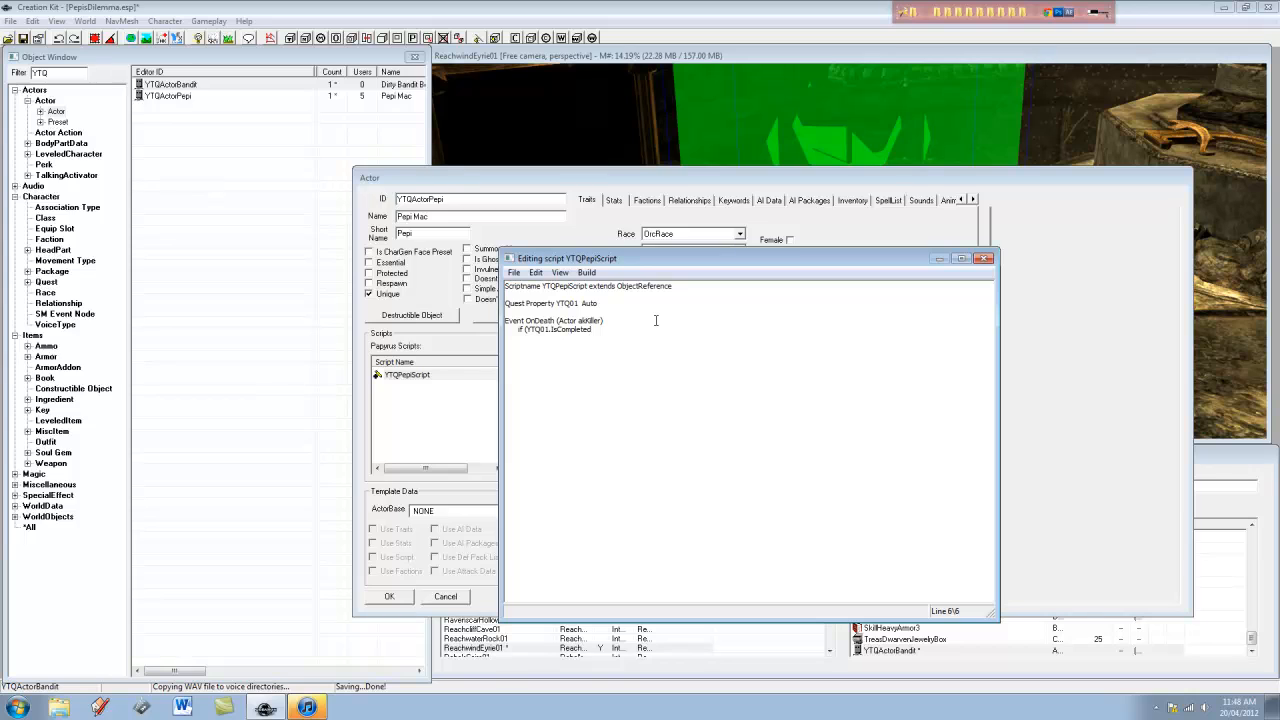
pyautogui.write('()')
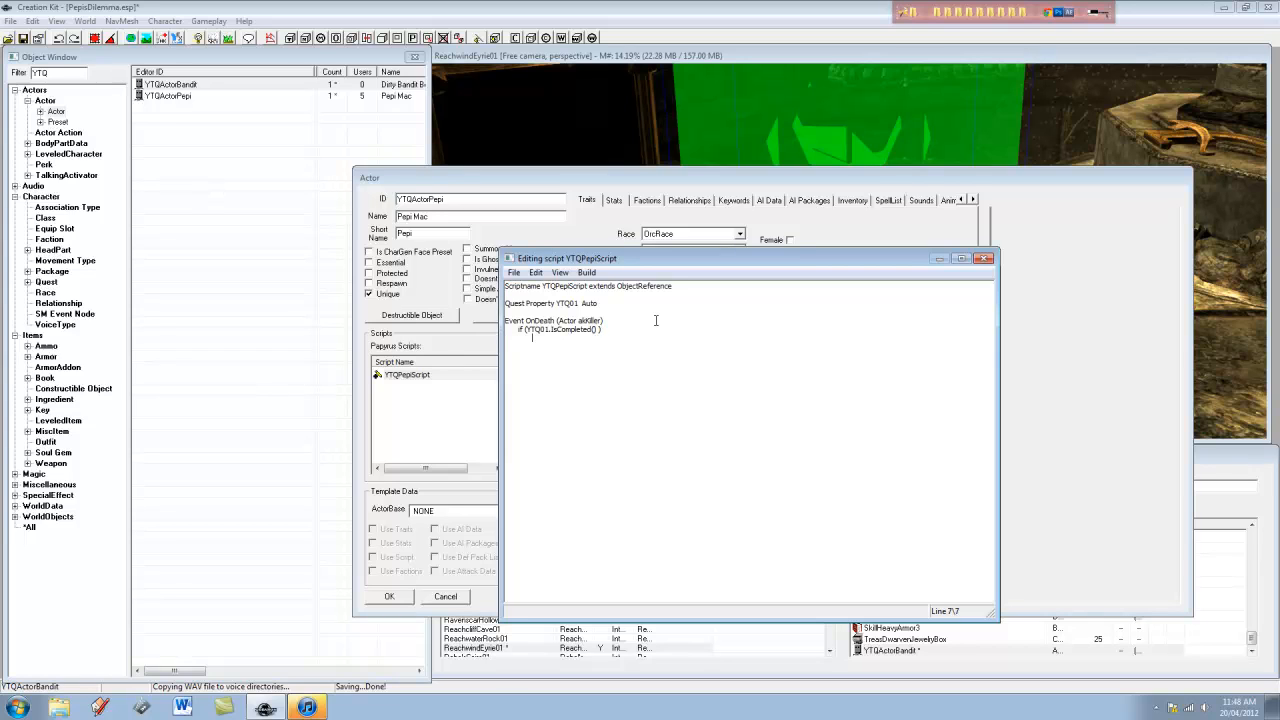
# Complete the event with YTQ.SetStage(100), endif and EndEvent, and negate the IsCompleted condition with an exclamation mark
pyautogui.write('YTQ')
pyautogui.write('.SetStag')
pyautogui.write('e(100)     ')
pyautogui.write('endIf ')
pyautogui.write('EndEvent')
pyautogui.click(526, 331)
pyautogui.write('!')
# Compile the script, correct the stage call to YTQ01.SetStage(100), and compile it again
pyautogui.click(586, 272)
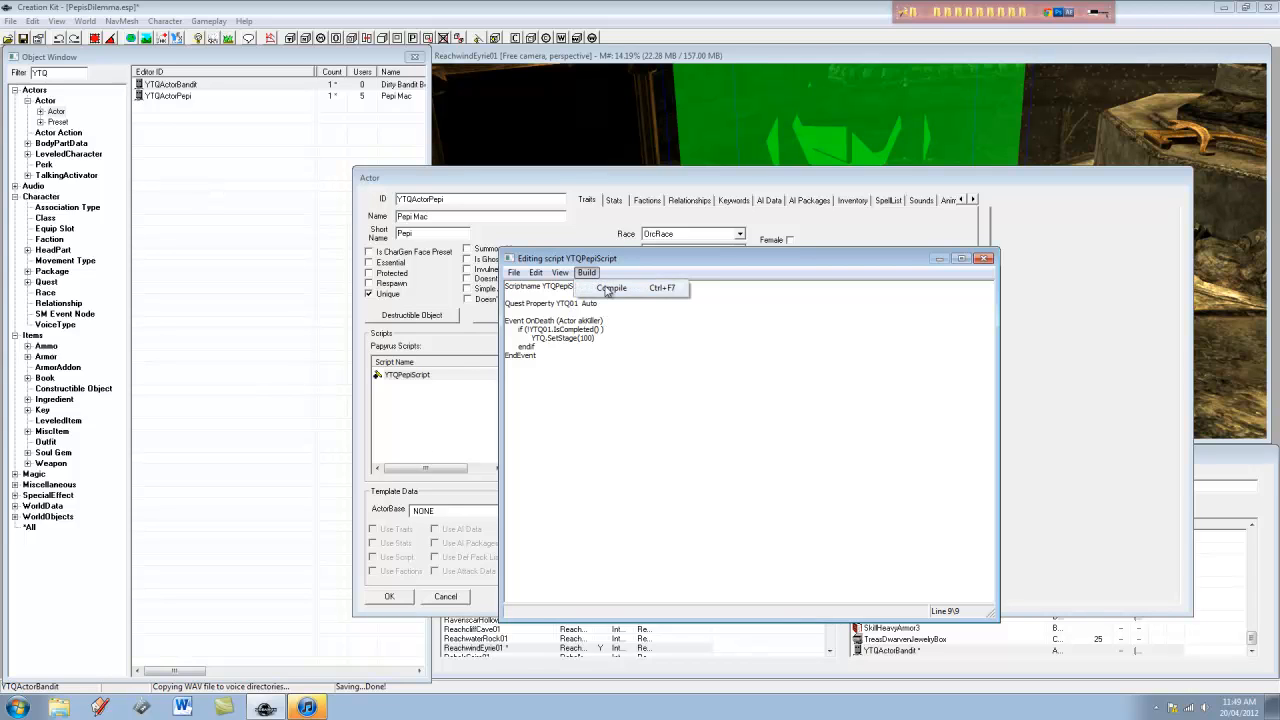
pyautogui.click(610, 290)
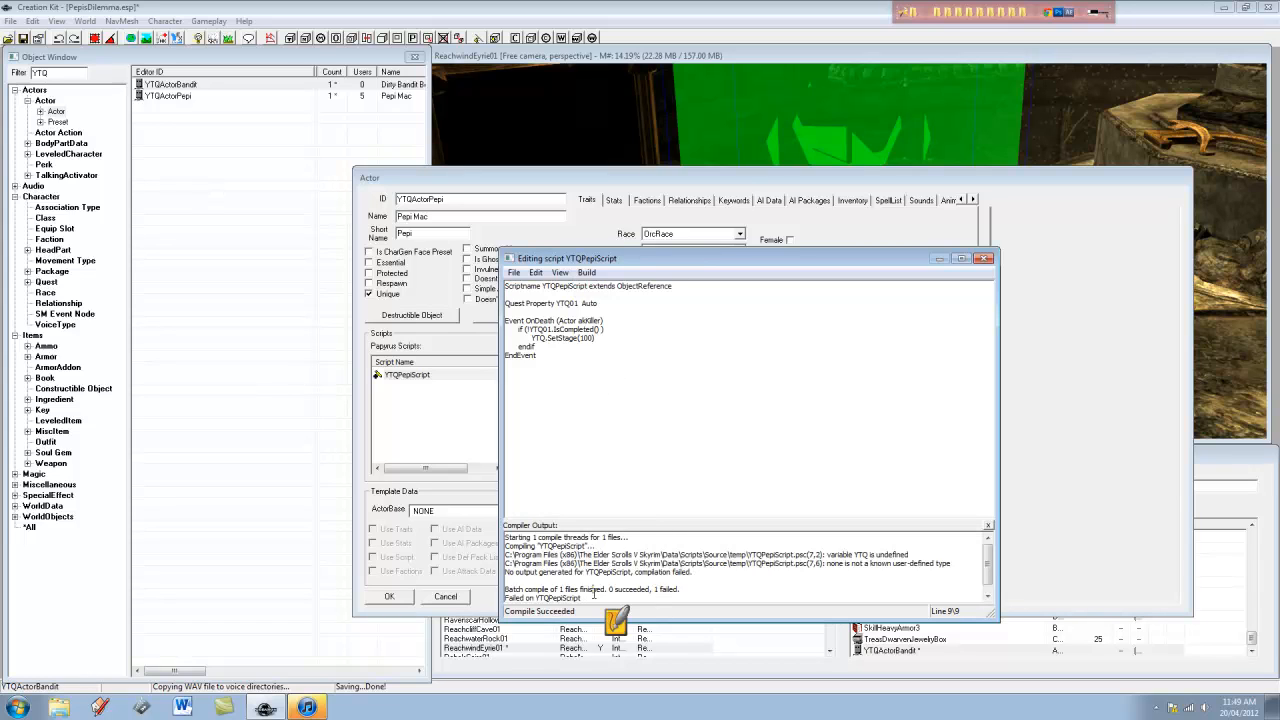
pyautogui.click(919, 570)
pyautogui.click(542, 337)
pyautogui.write('01')
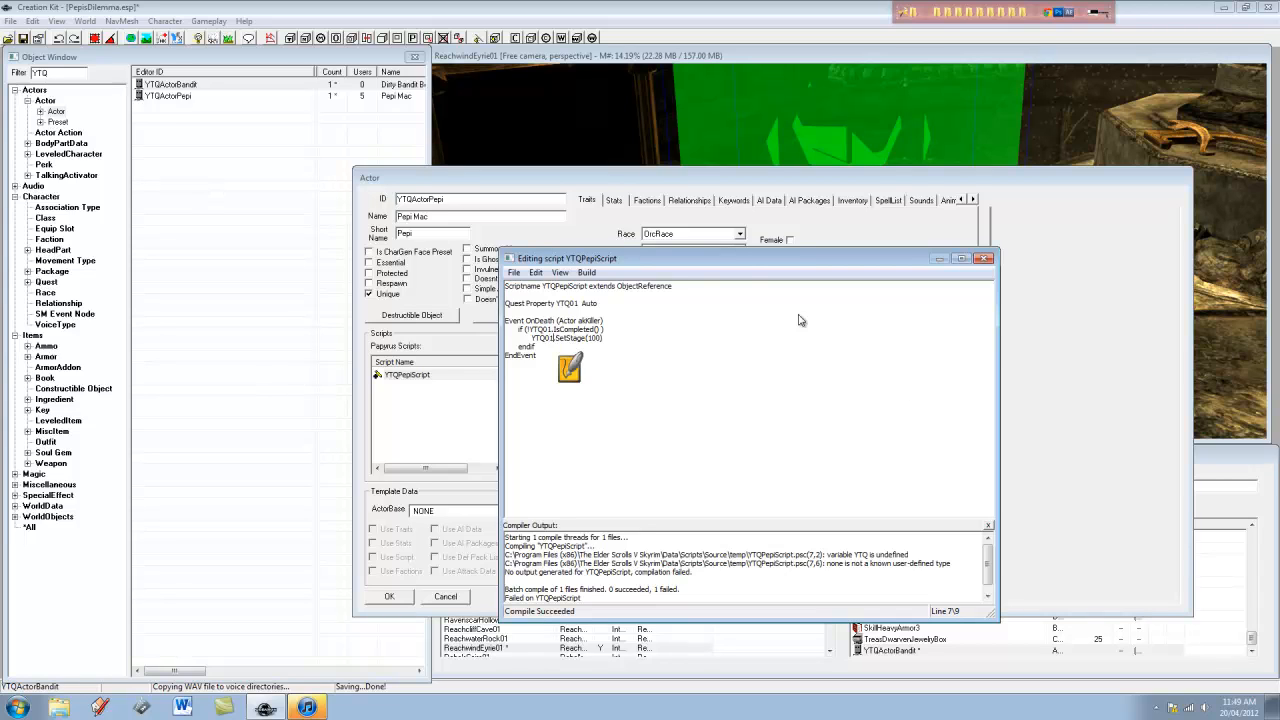
pyautogui.click(586, 272)
pyautogui.click(619, 291)
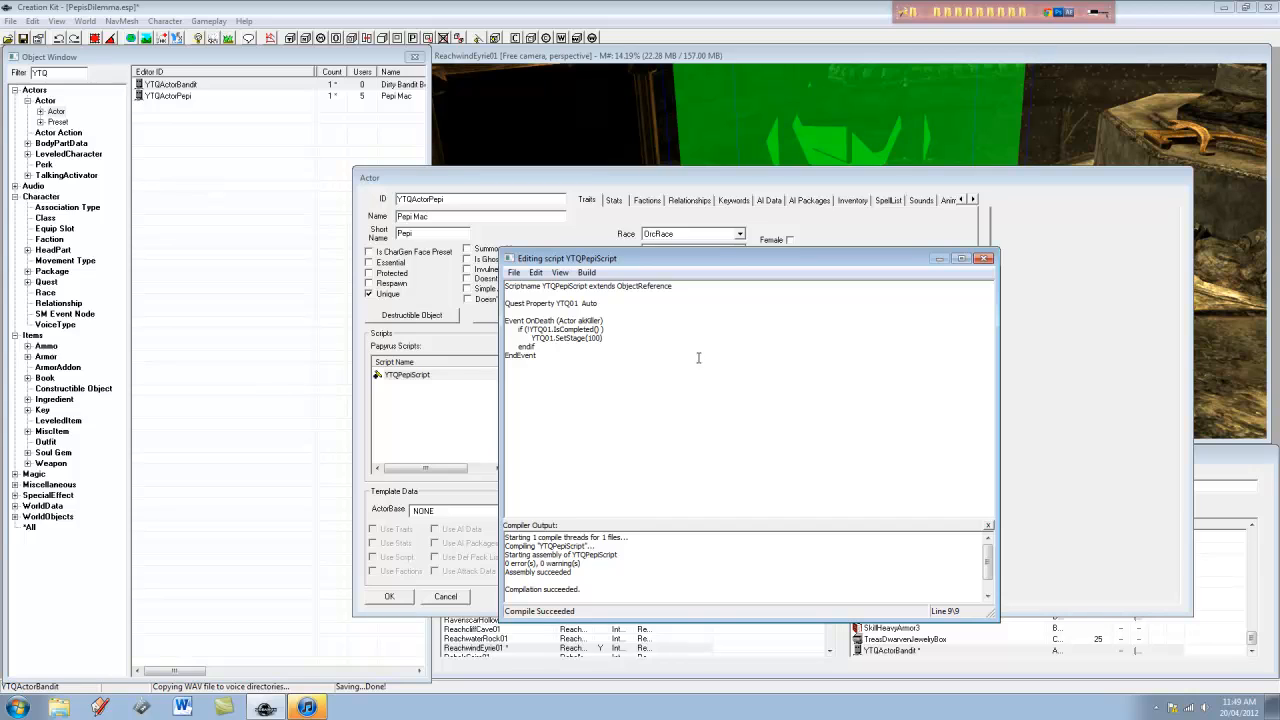
# Save YTQPepiScript and close its source
pyautogui.click(513, 272)
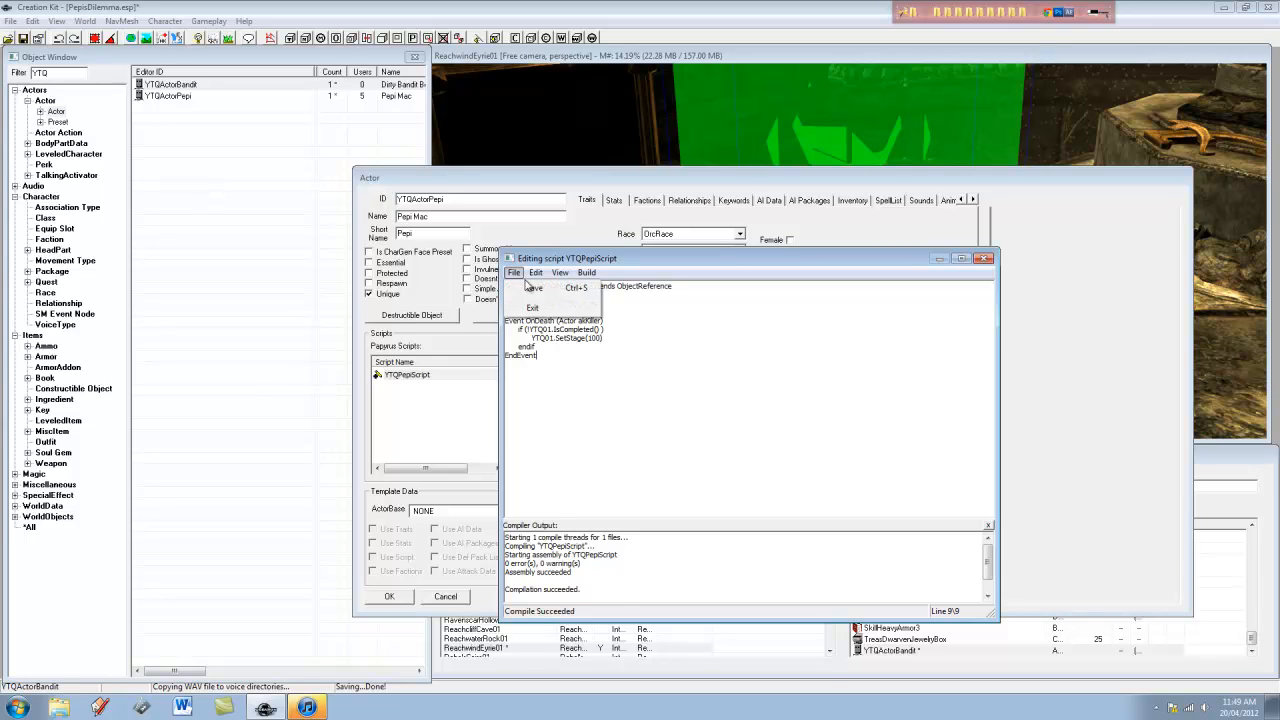
pyautogui.click(540, 287)
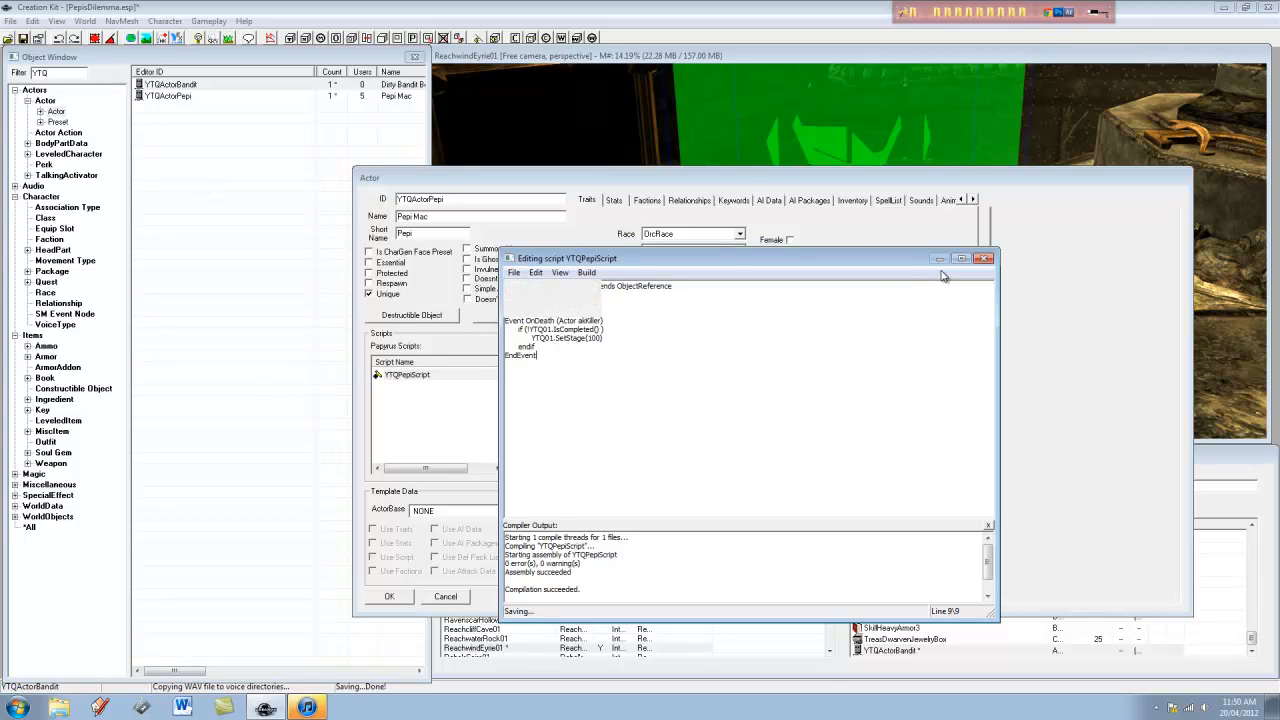
pyautogui.click(983, 259)
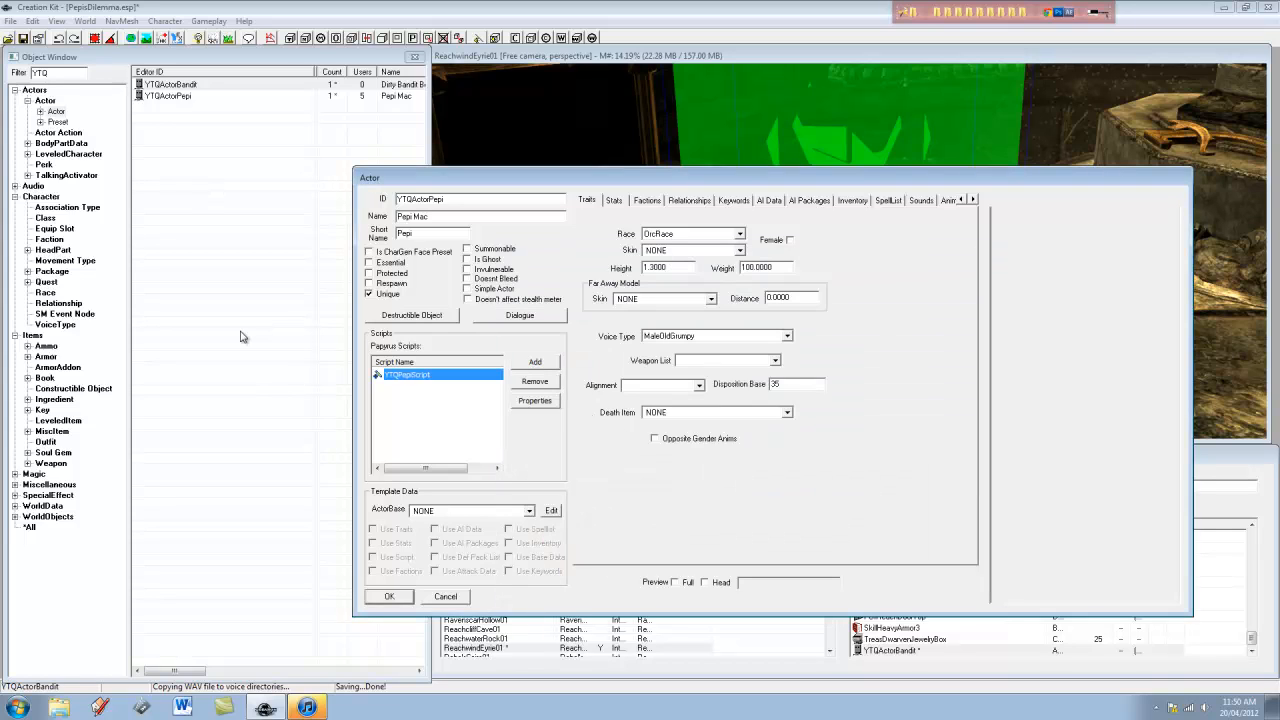
# Open the source of YTQPepiScript and review its OnDeath event, the negated IsCompleted condition and the SetStage(100) call
pyautogui.rightClick(445, 377)
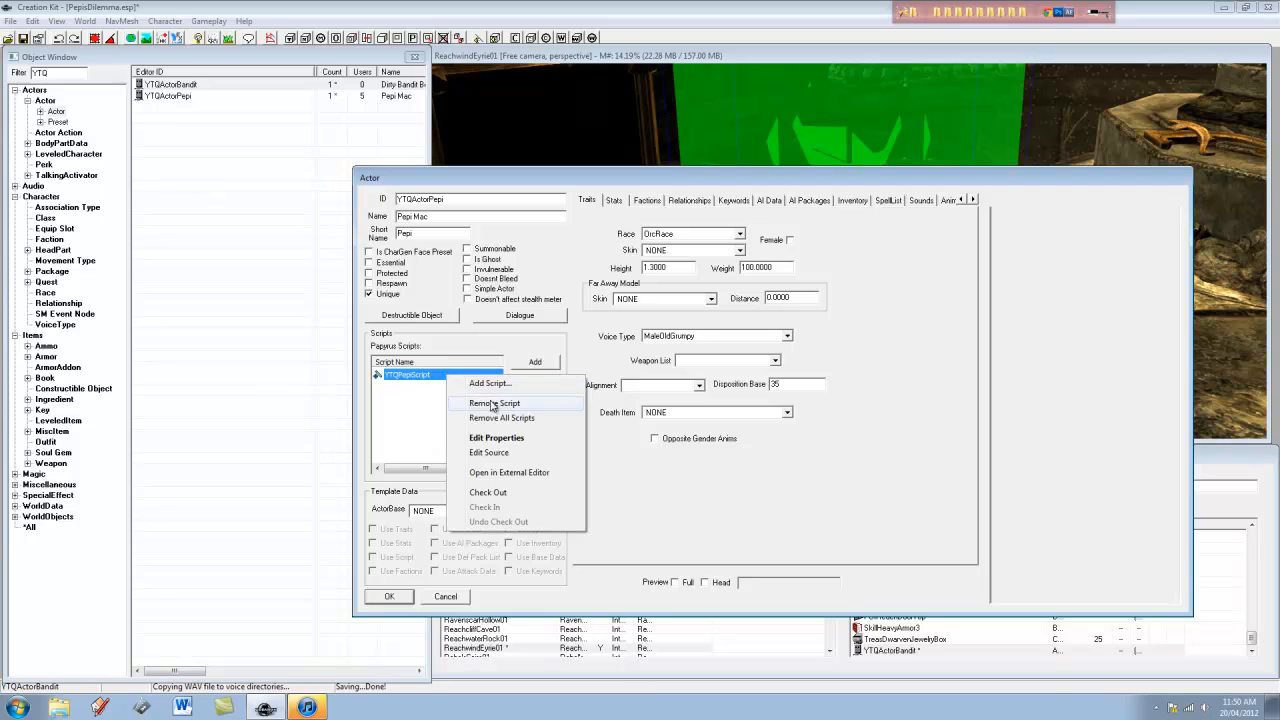
pyautogui.click(500, 453)
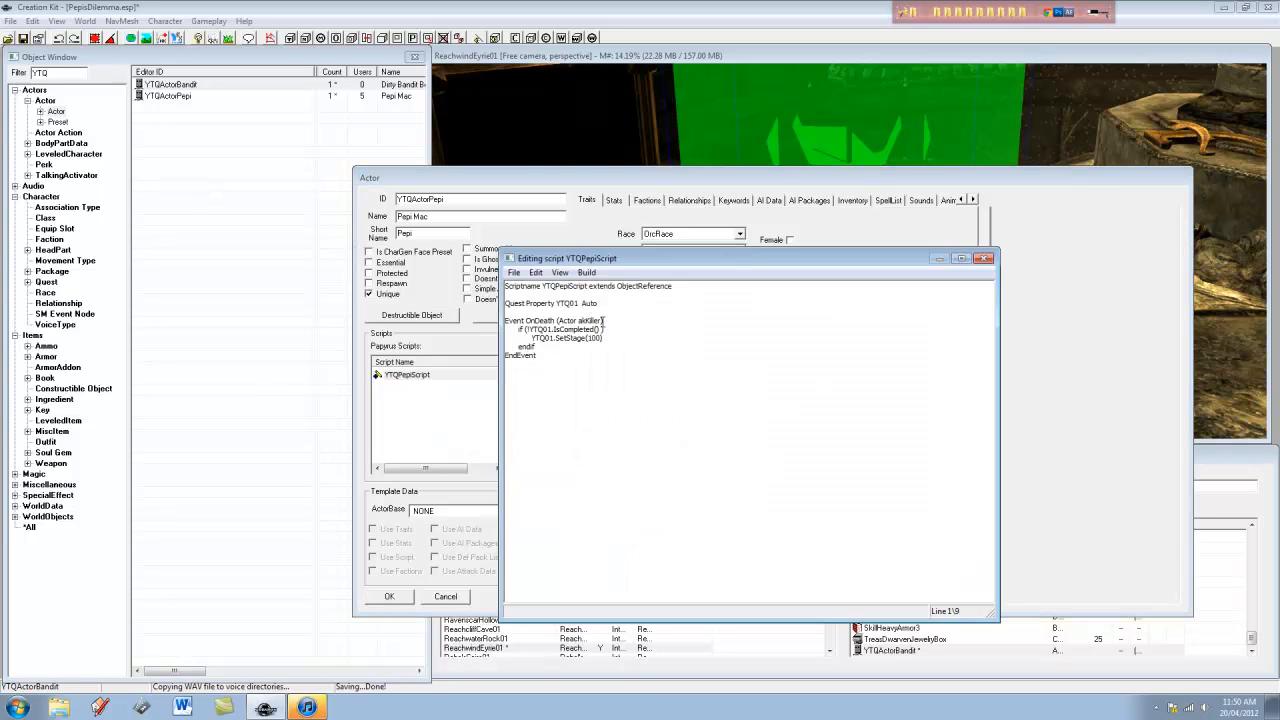
pyautogui.moveTo(613, 333); pyautogui.dragTo(519, 330)
pyautogui.click(640, 331)
pyautogui.moveTo(640, 331); pyautogui.dragTo(545, 338)
pyautogui.click(529, 333)
pyautogui.click(639, 336)
pyautogui.moveTo(616, 330); pyautogui.dragTo(518, 338)
pyautogui.click(546, 333)
pyautogui.click(617, 335)
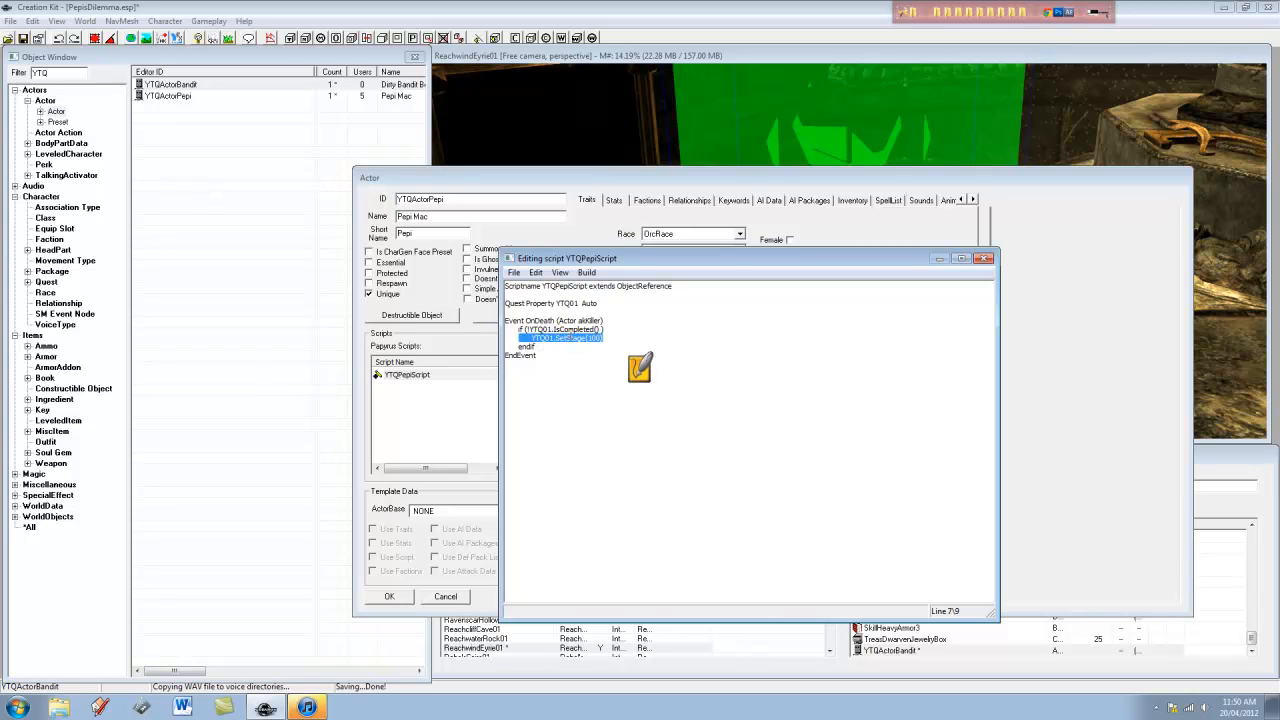
pyautogui.click(557, 321)
pyautogui.moveTo(594, 321); pyautogui.dragTo(536, 321)
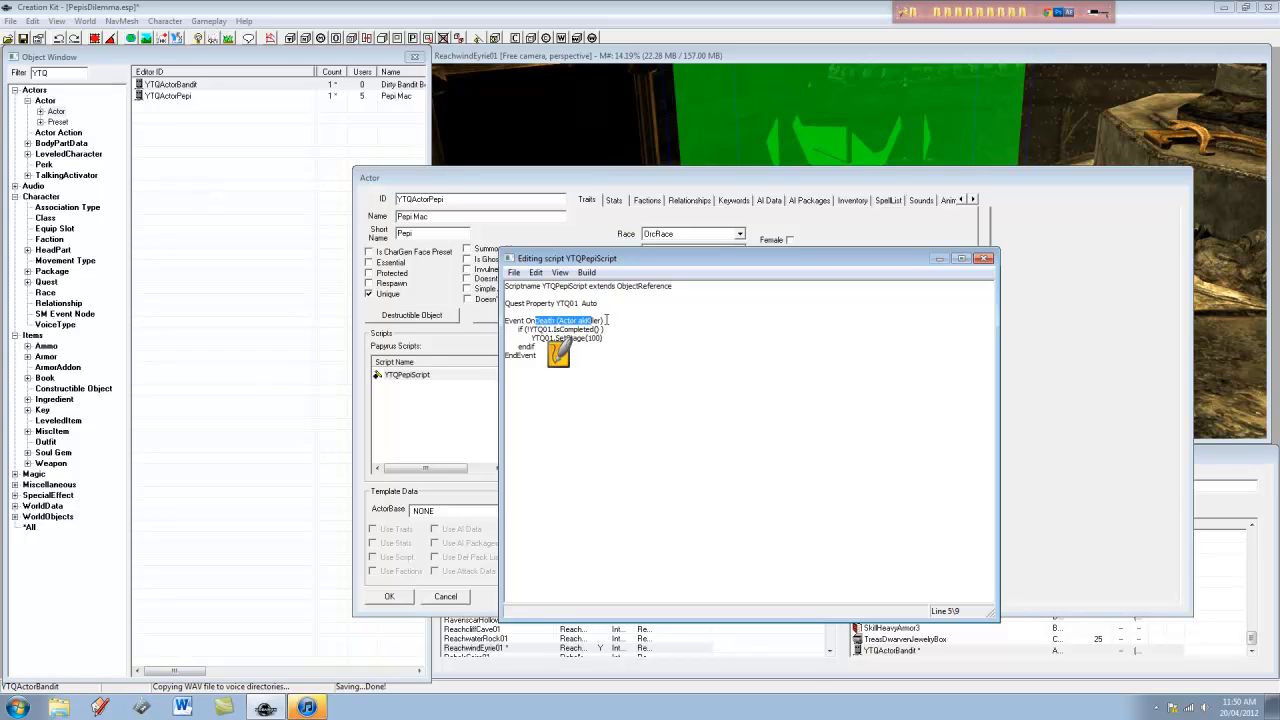
pyautogui.click(610, 320)
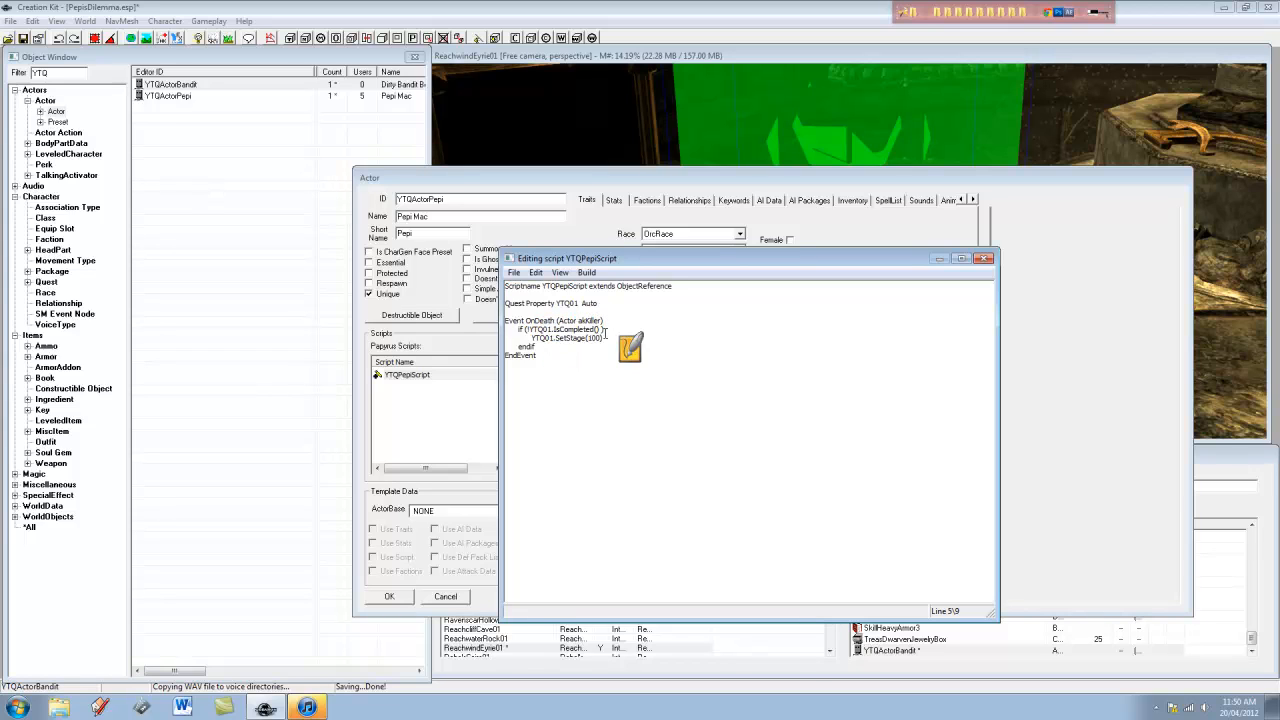
pyautogui.moveTo(606, 331)
pyautogui.mouseDown()
pyautogui.moveTo(517, 329)
pyautogui.moveTo(646, 343)
pyautogui.moveTo(602, 339)
pyautogui.mouseUp()
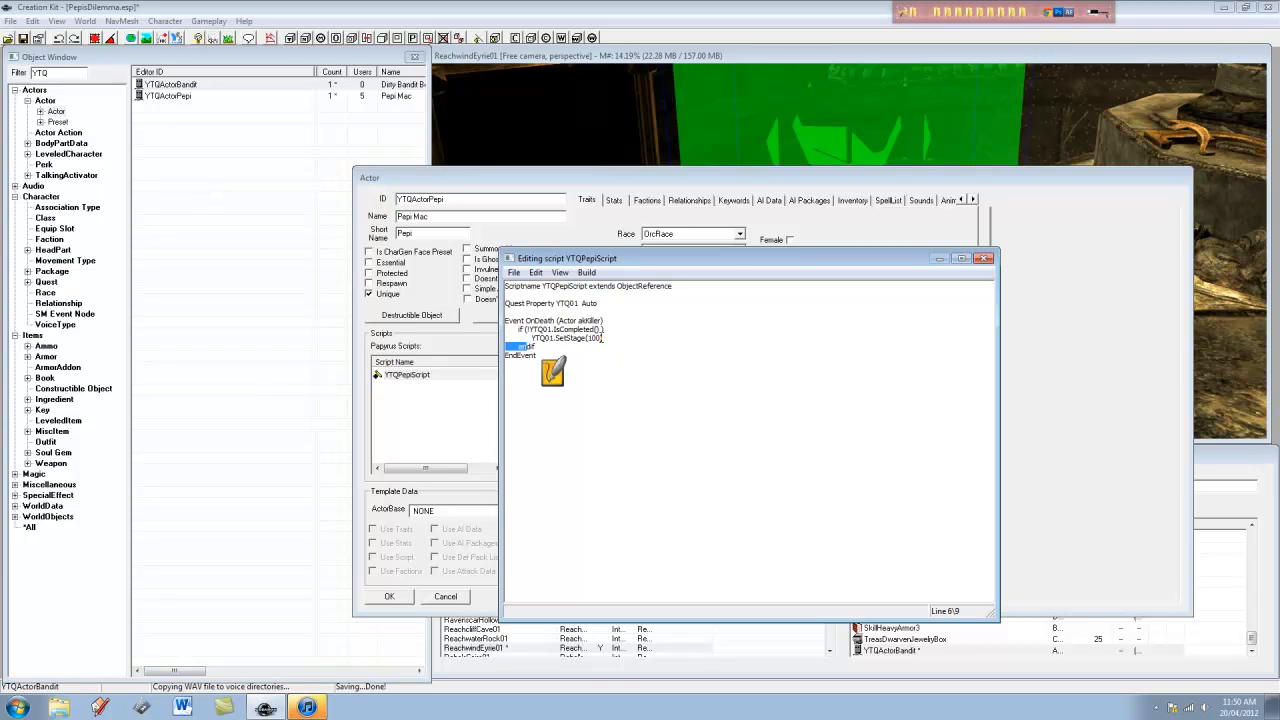
pyautogui.click(605, 339)
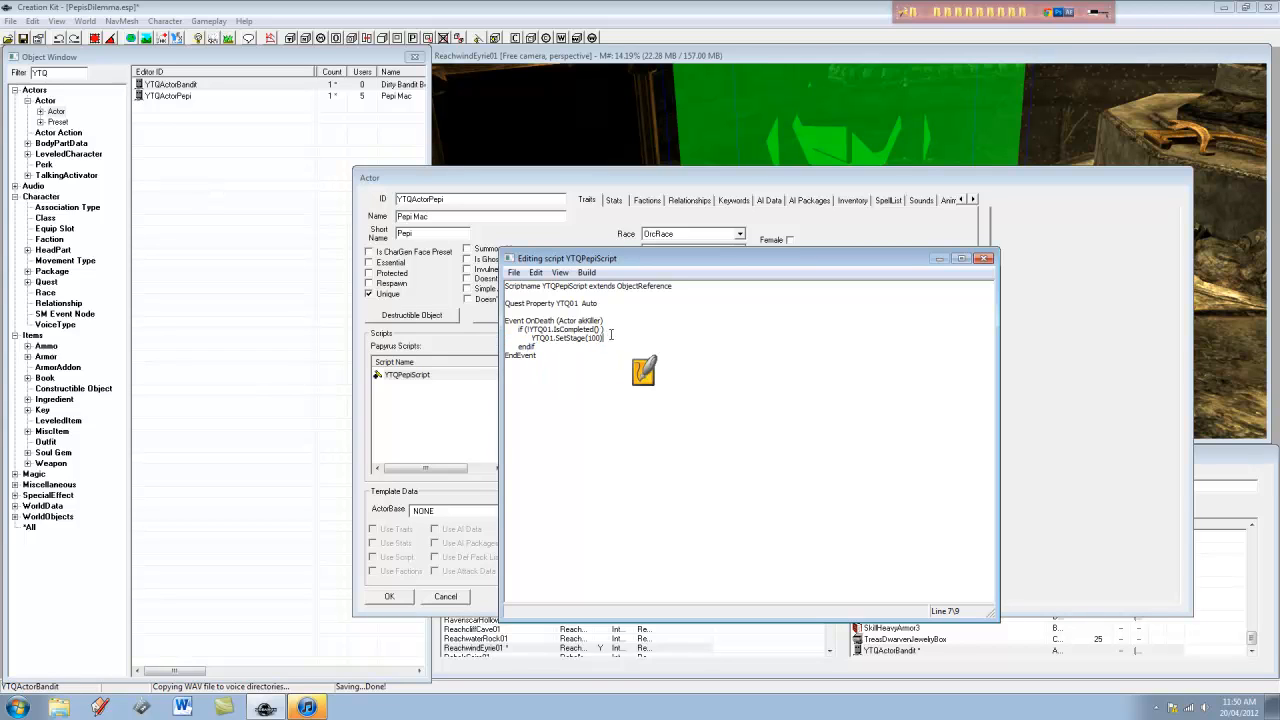
pyautogui.moveTo(624, 330)
pyautogui.mouseDown()
pyautogui.moveTo(519, 331)
pyautogui.moveTo(620, 322)
pyautogui.mouseUp()
pyautogui.click(619, 318)
pyautogui.click(622, 322)
# Save YTQPepiScript, close its source and accept the YTQActorPepi actor settings
pyautogui.click(513, 272)
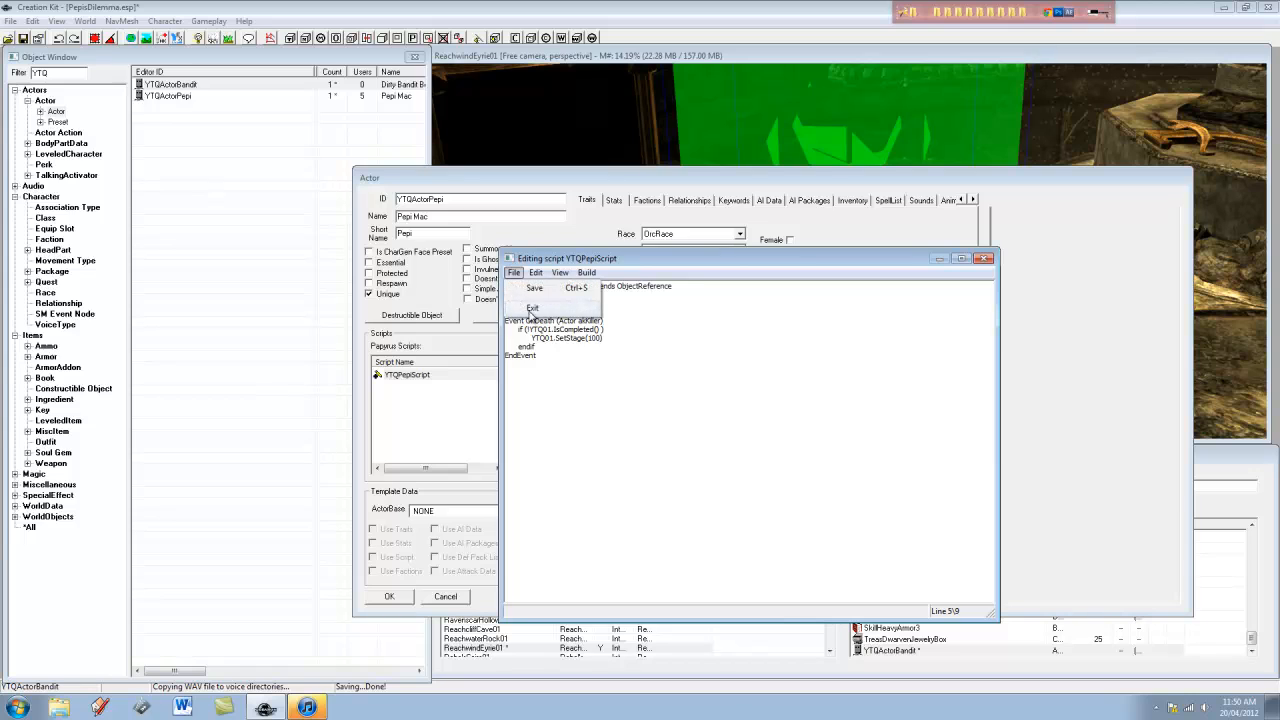
pyautogui.click(535, 298)
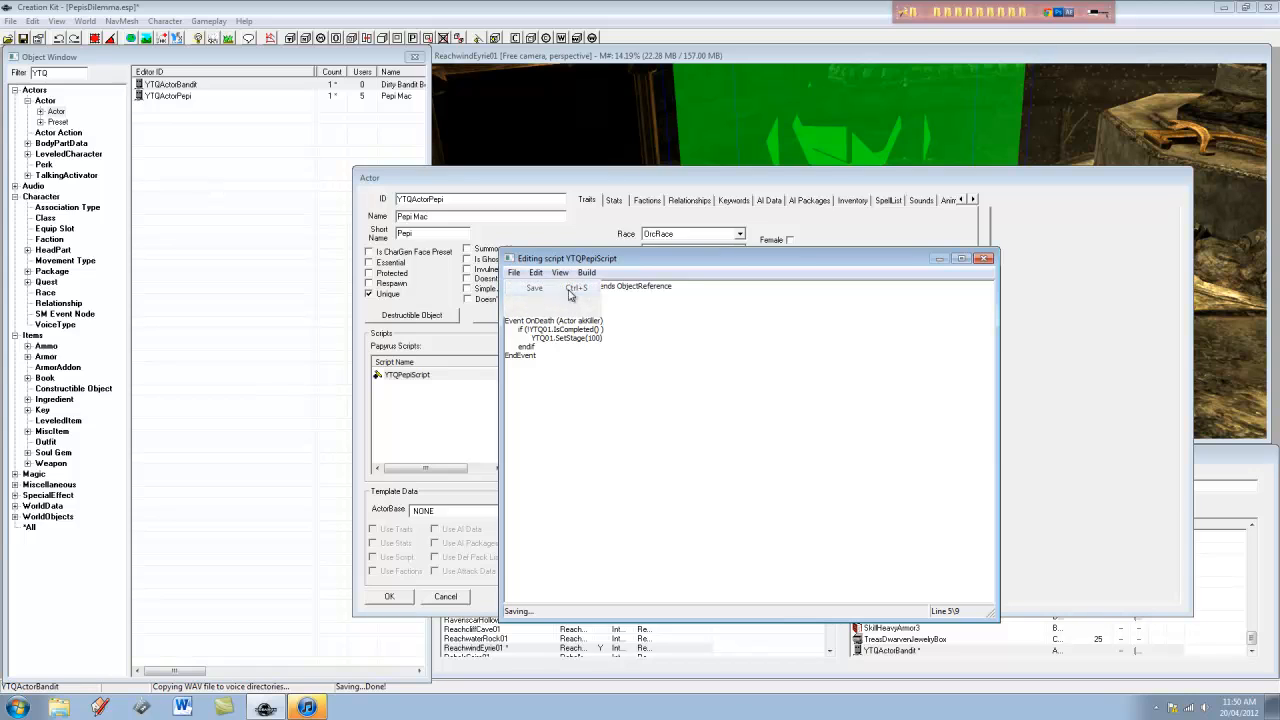
pyautogui.click(984, 260)
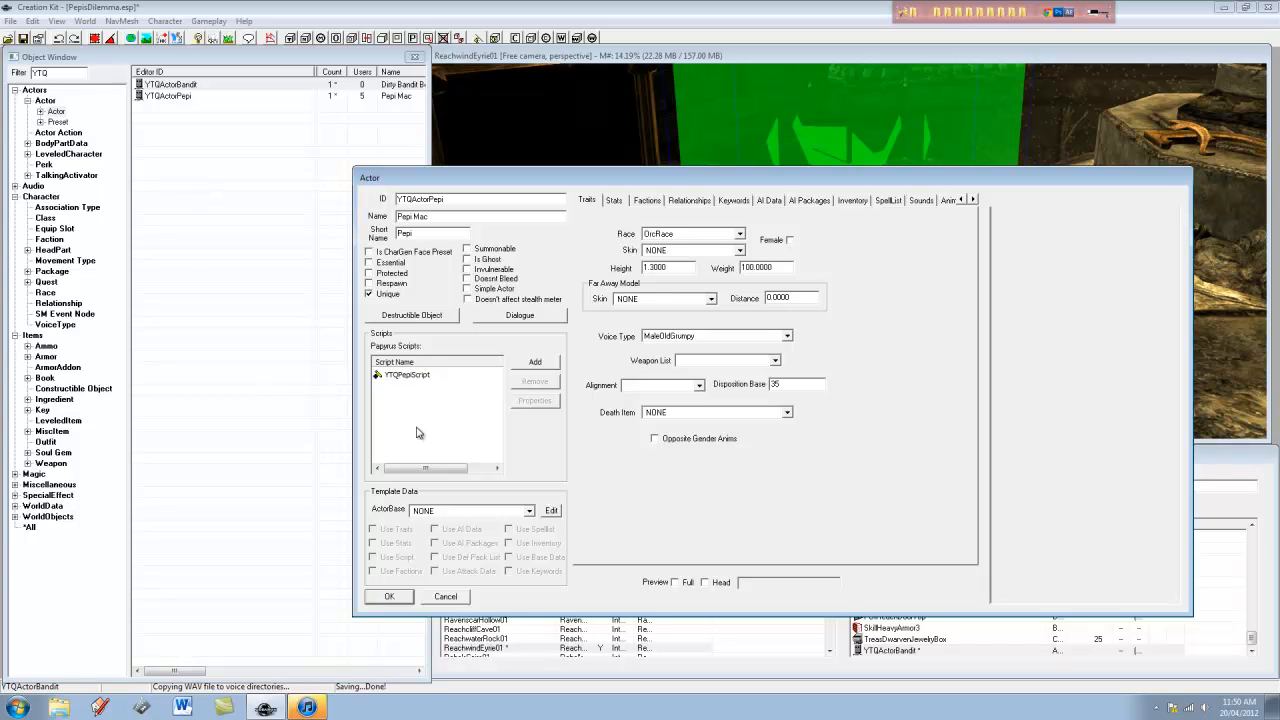
pyautogui.click(389, 596)
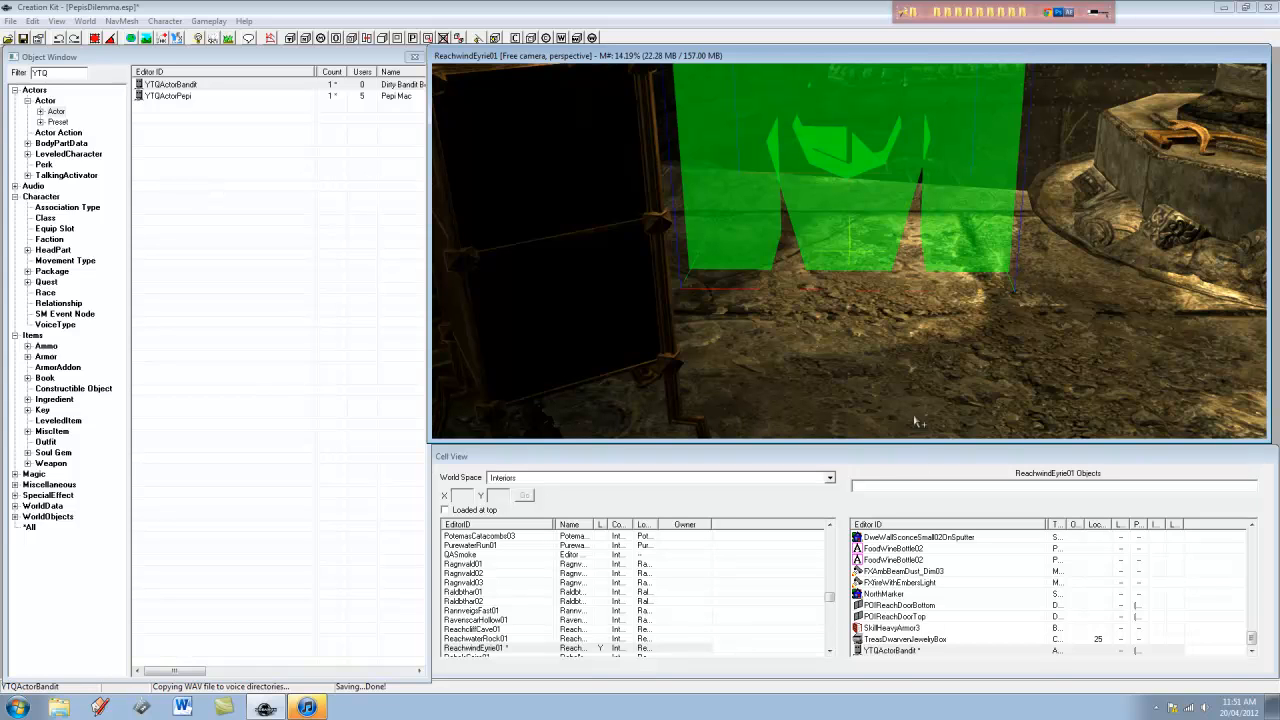
# Load the ReachwindEyrieExterior01 cell of the Tamriel world space into the render window
pyautogui.click(661, 480)
pyautogui.scroll(-8, 620, 514)
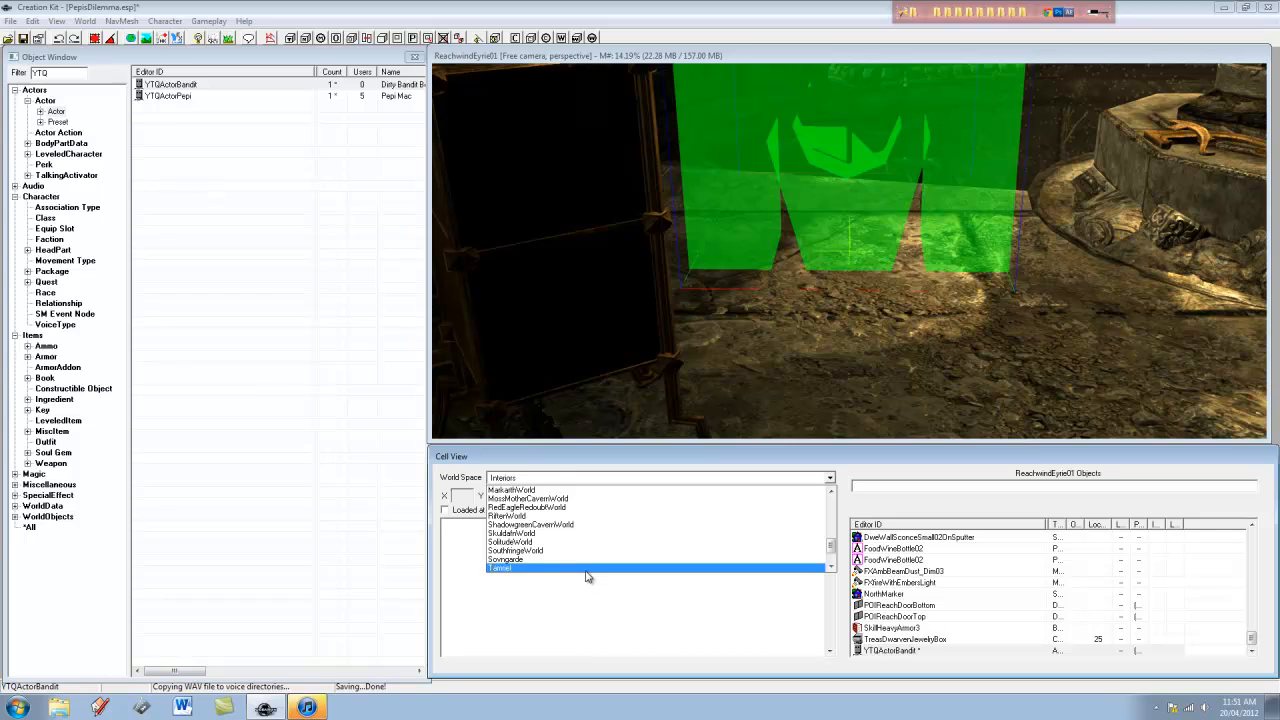
pyautogui.click(585, 570)
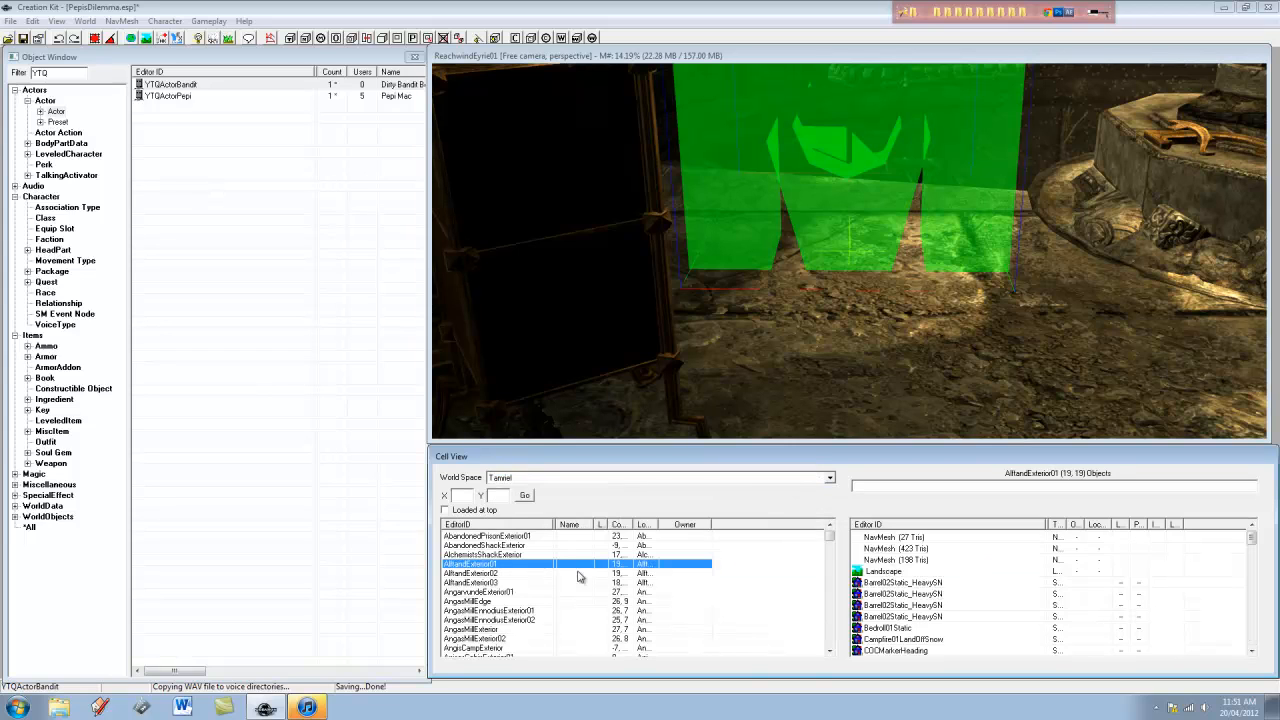
pyautogui.click(488, 593)
pyautogui.write('re')
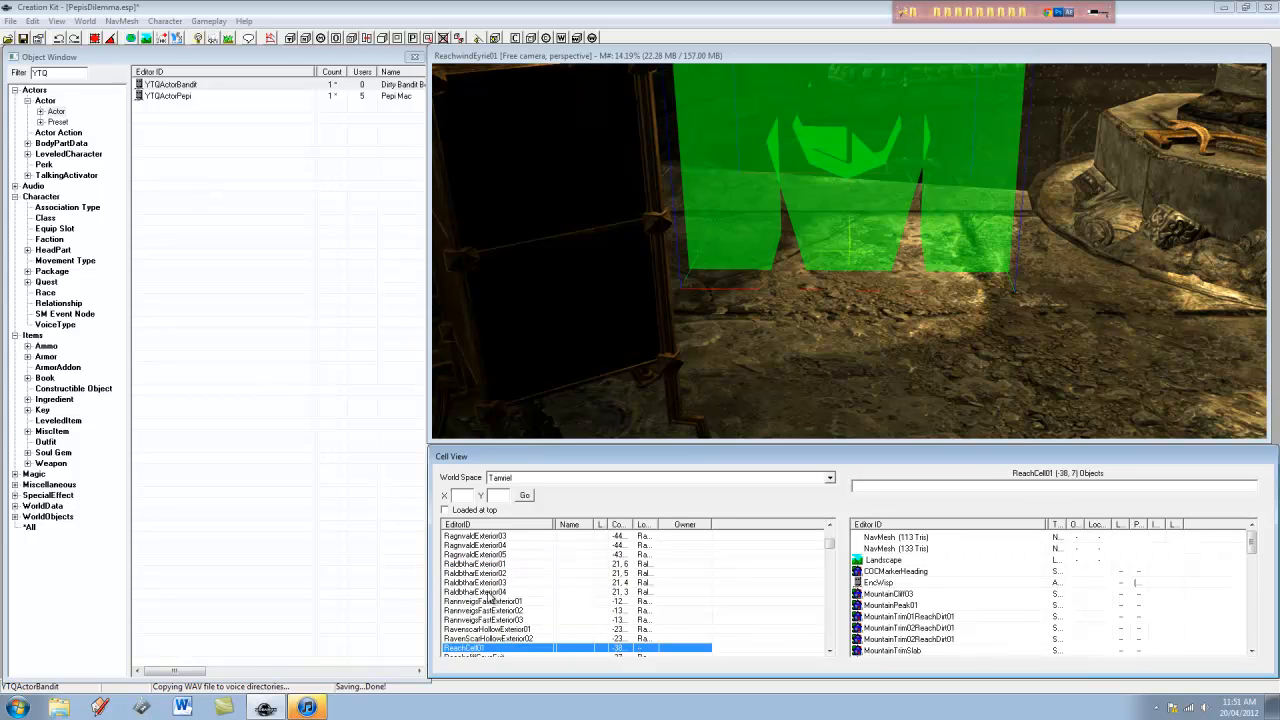
pyautogui.scroll(-4, 512, 597)
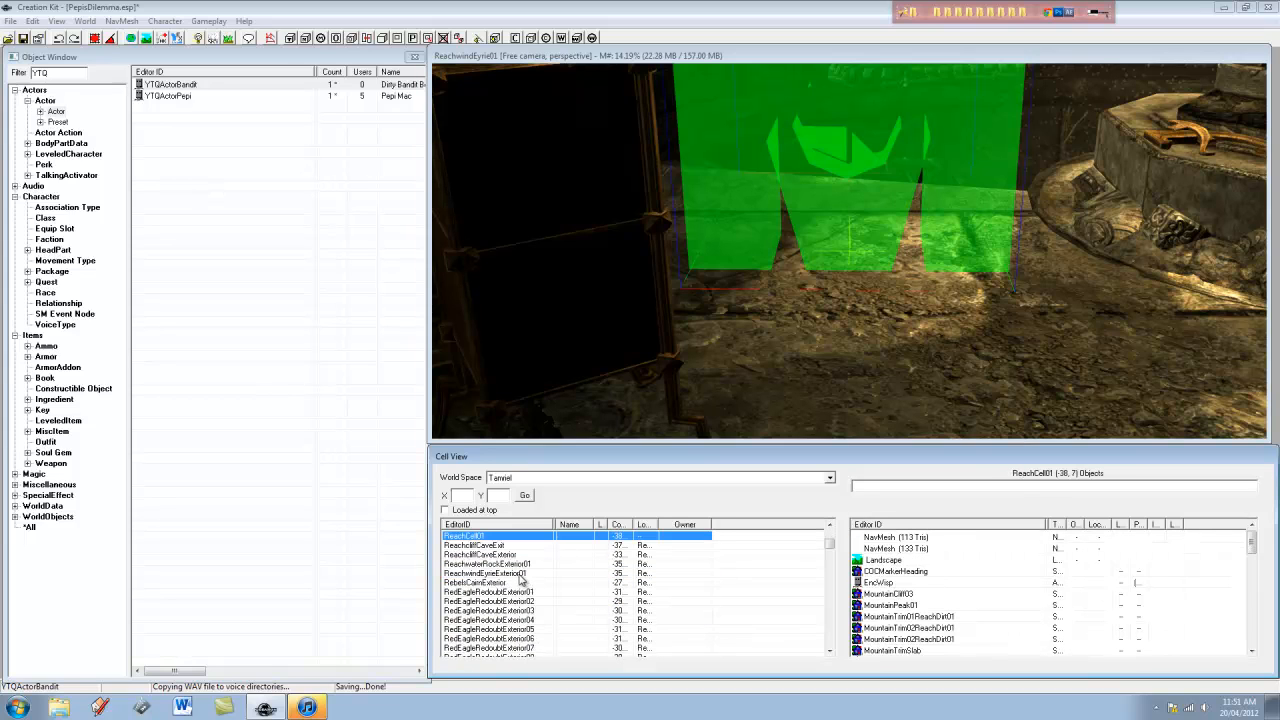
pyautogui.click(520, 576)
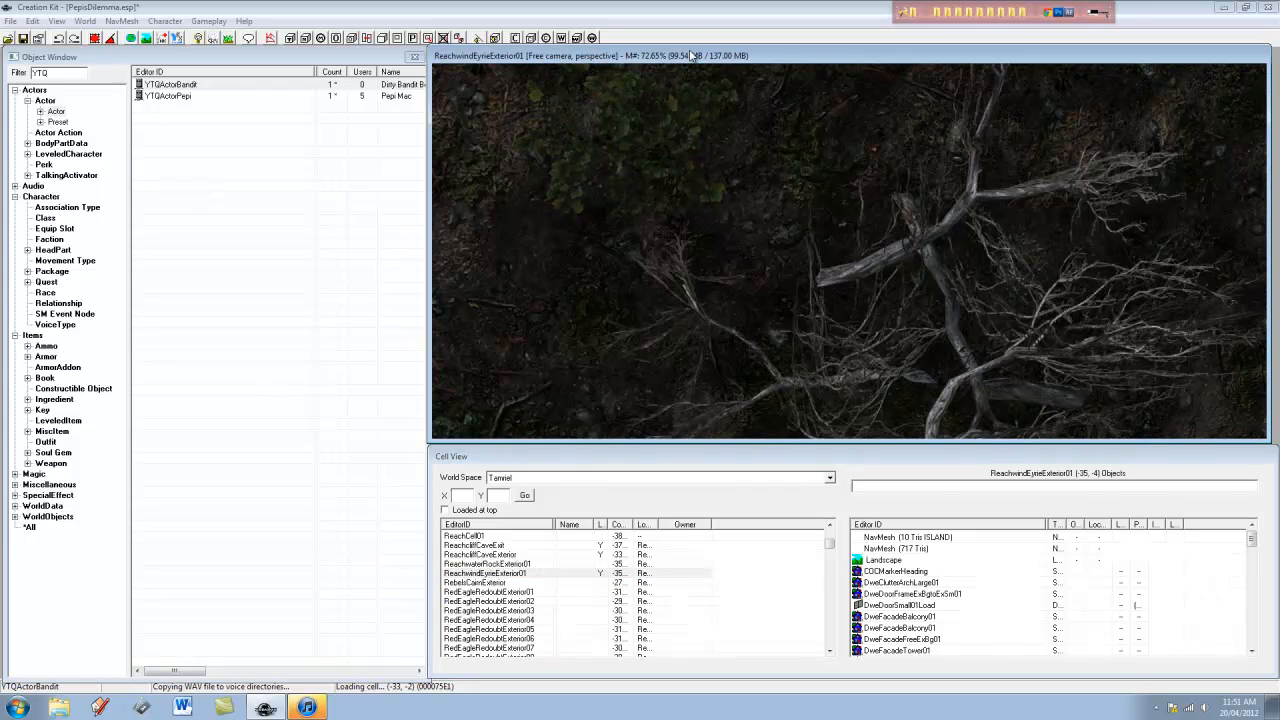
# Look over the terrain around ReachwindEyrieExterior01, and bring the view back to that cell
pyautogui.scroll(-10, 699, 142)
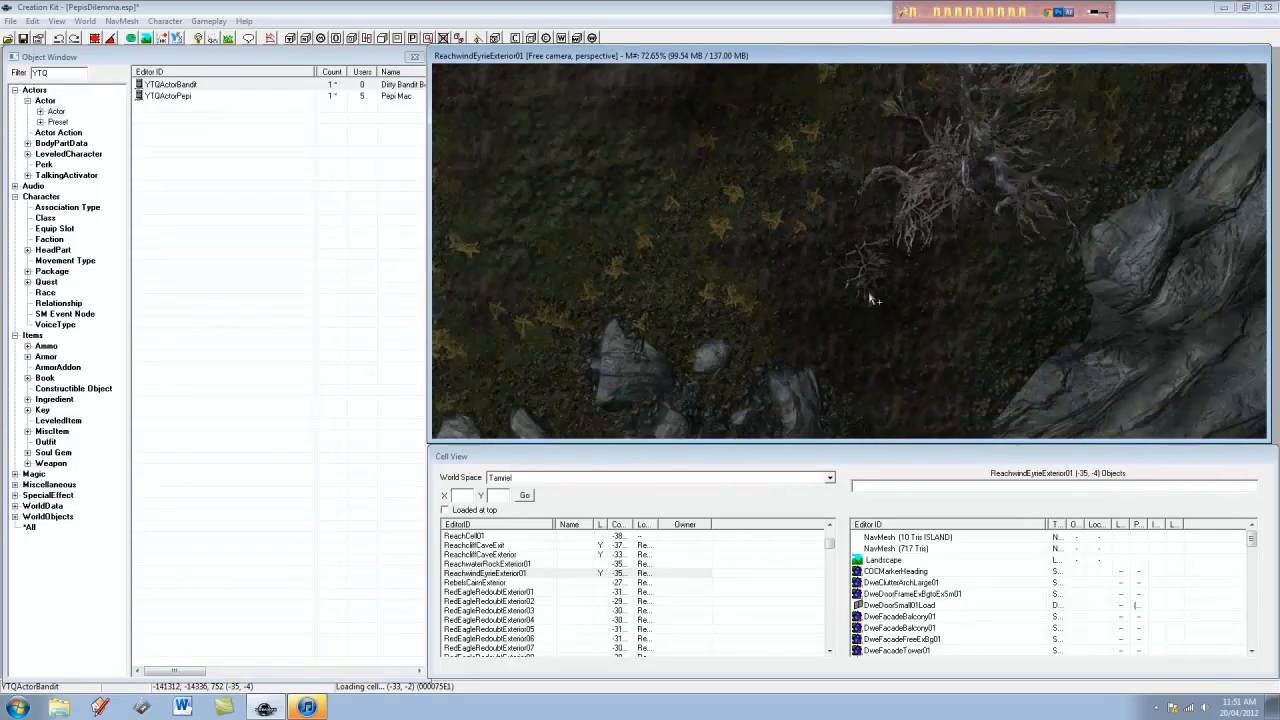
pyautogui.scroll(-8, 881, 298)
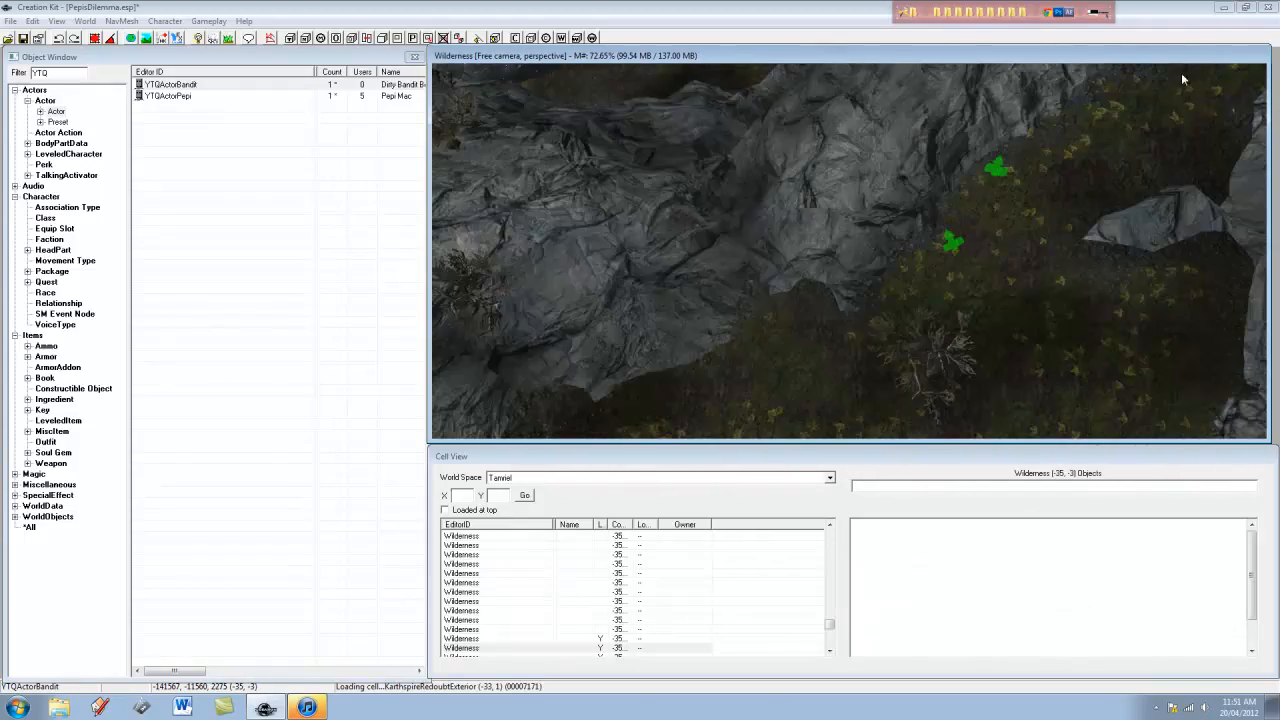
pyautogui.moveTo(1181, 79); pyautogui.dragTo(885, 360, button='middle')
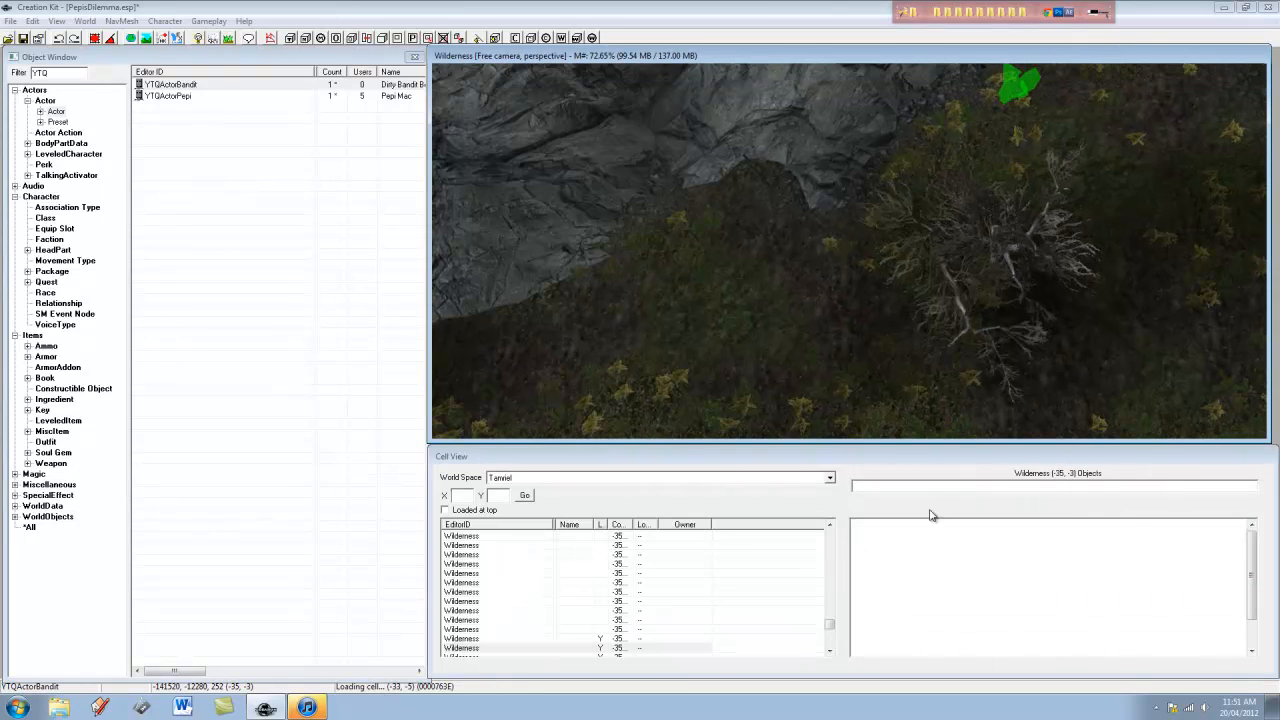
pyautogui.click(530, 601)
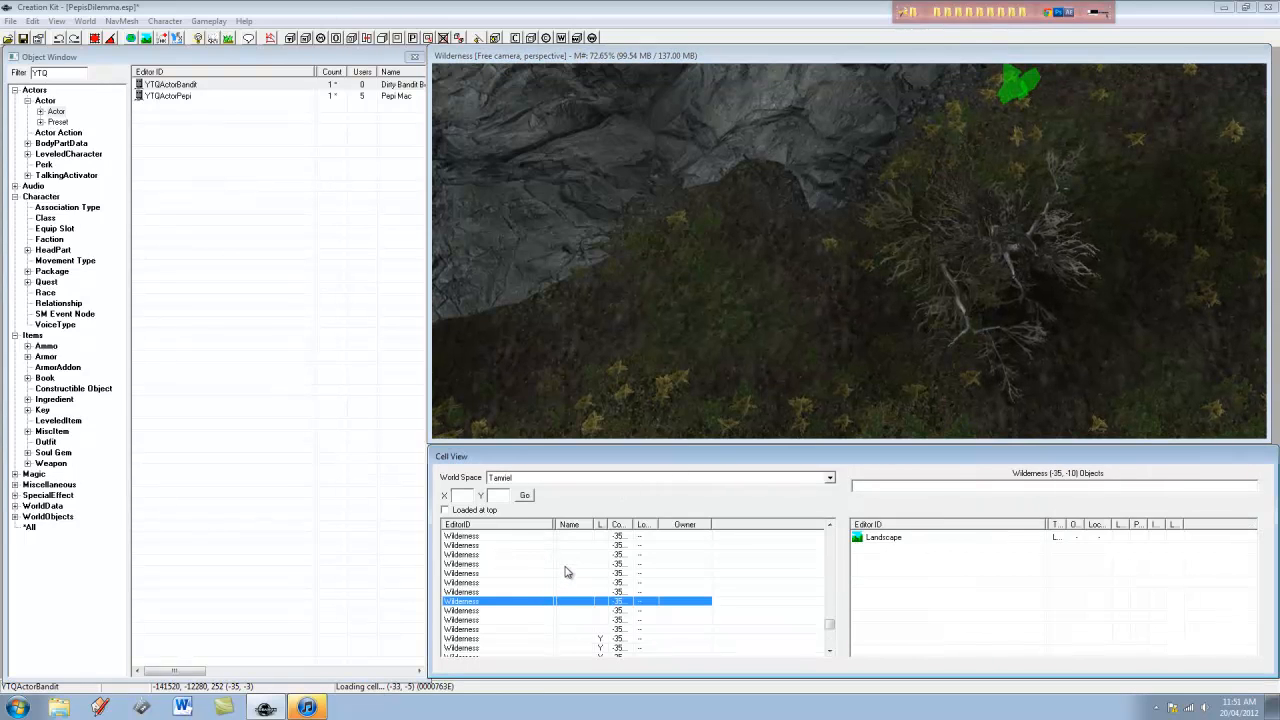
pyautogui.write('reachwi')
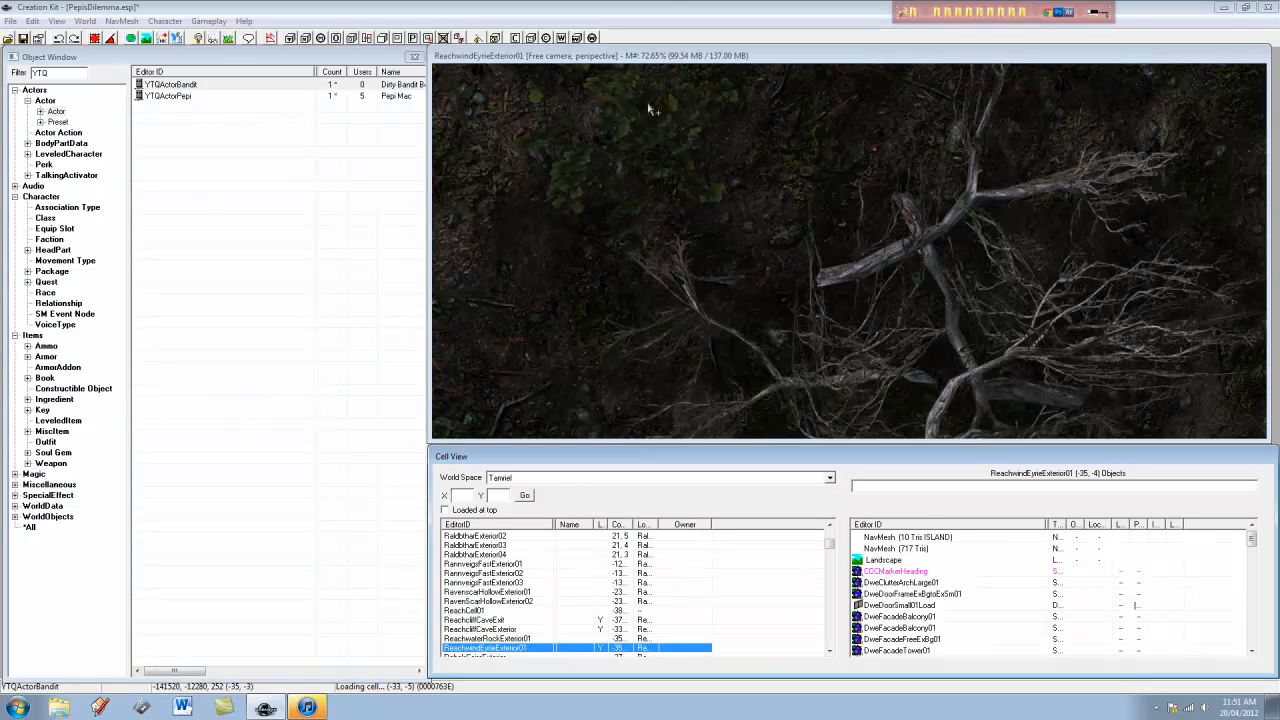
pyautogui.click(682, 57)
pyautogui.scroll(-5, 930, 240)
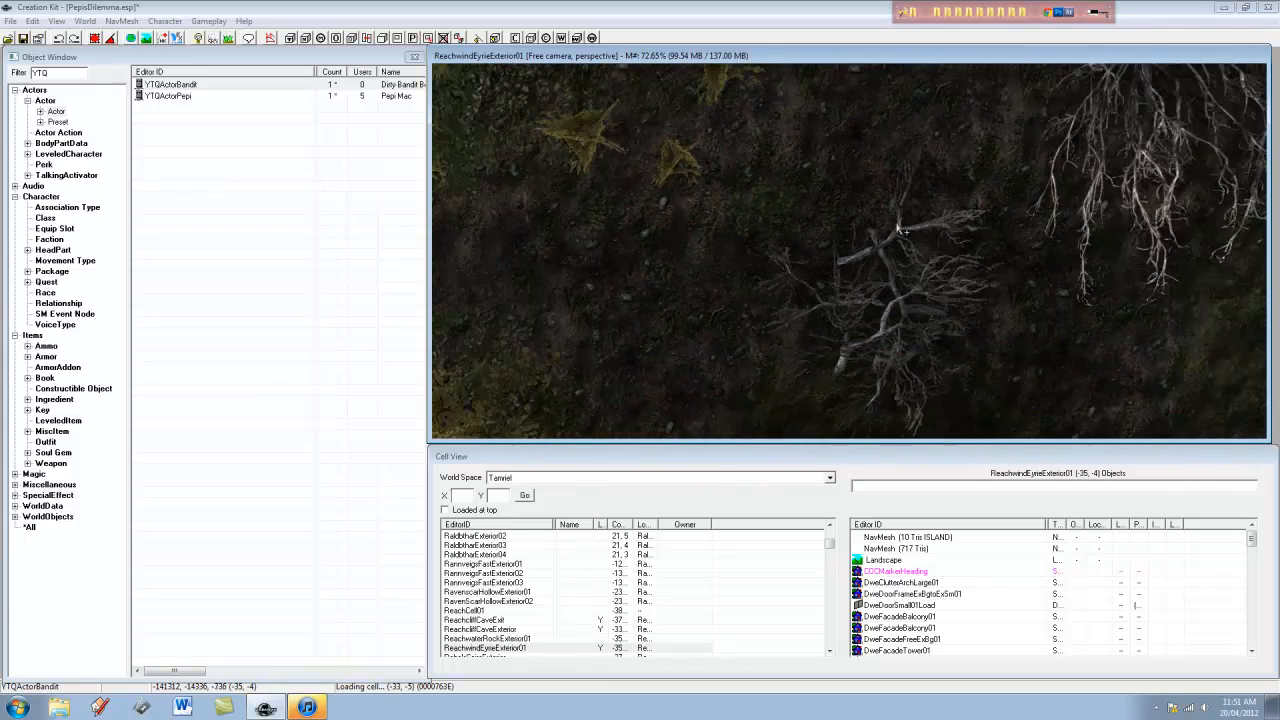
# Bring the DweDoorSmall01Load door of ReachwindEyrieExterior01 into view and turn on the display of markers
pyautogui.doubleClick(905, 605)
pyautogui.click(718, 56)
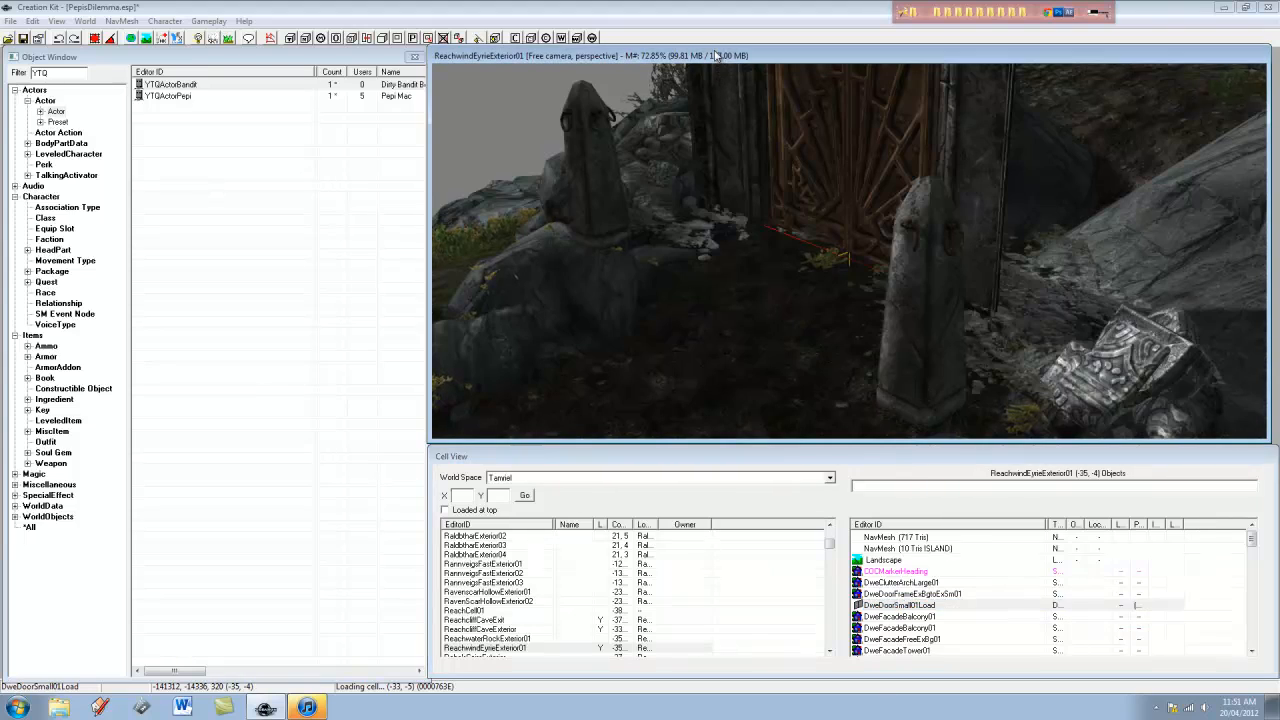
pyautogui.scroll(-5, 751, 250)
pyautogui.moveTo(768, 313); pyautogui.dragTo(663, 251, button='middle')
pyautogui.press('m')
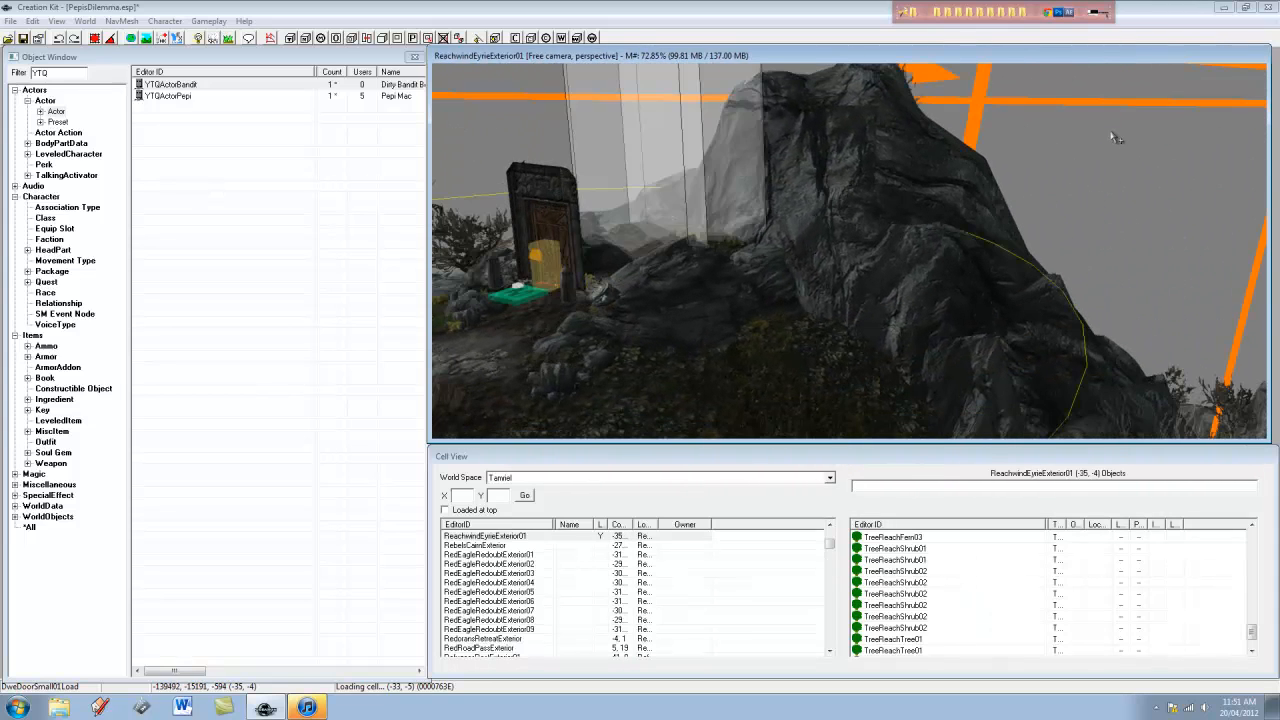
pyautogui.moveTo(545, 199)
pyautogui.keyDown('shift'); pyautogui.mouseDown(button='middle')
pyautogui.moveTo(780, 194)
pyautogui.moveTo(803, 113)
pyautogui.moveTo(780, 193)
pyautogui.moveTo(895, 153)
pyautogui.mouseUp(button='middle'); pyautogui.keyUp('shift')
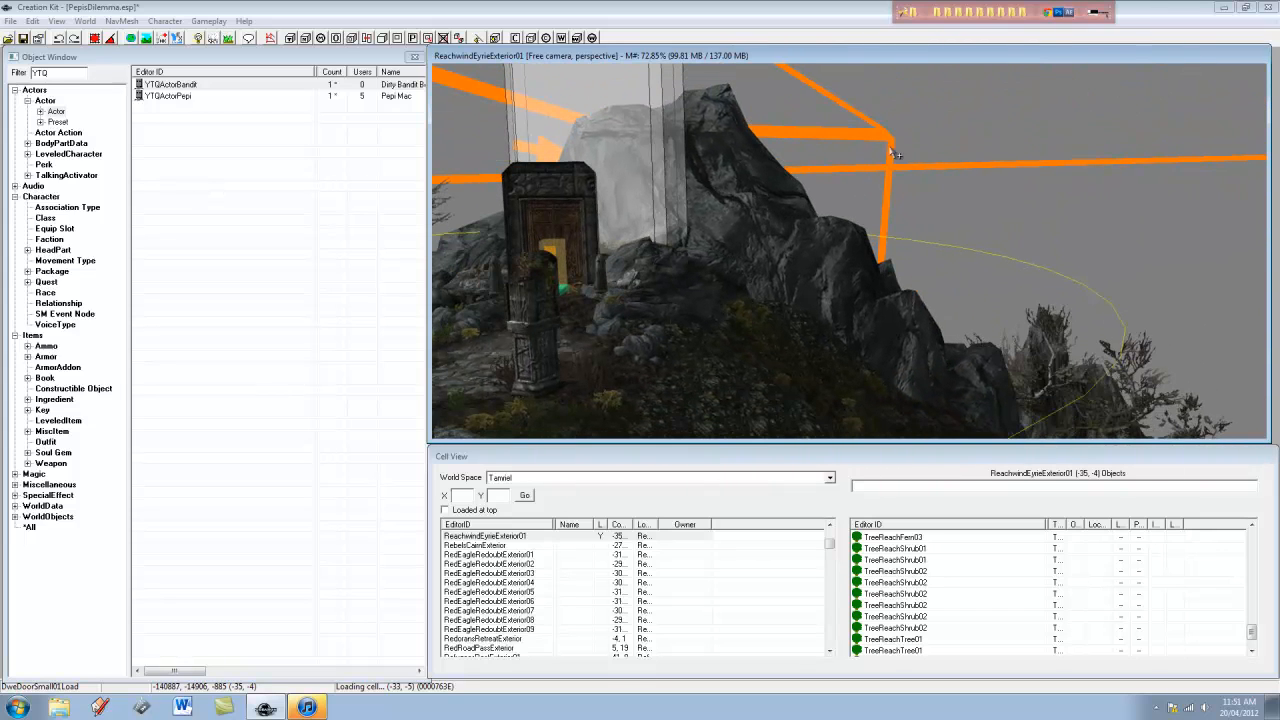
# Inspect the reference data of the DweDoorFrameExBgtoExSm01 door frame, including its reflection and link settings, and close it unchanged
pyautogui.doubleClick(545, 206)
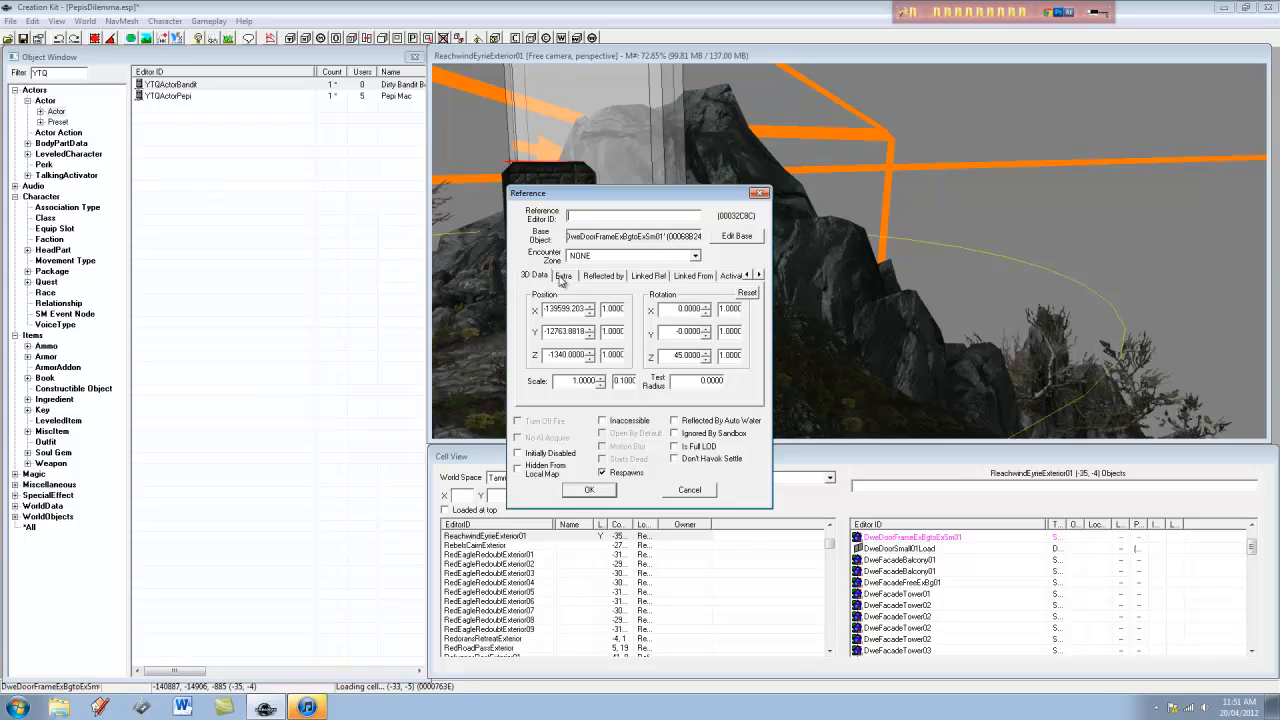
pyautogui.click(563, 276)
pyautogui.click(603, 275)
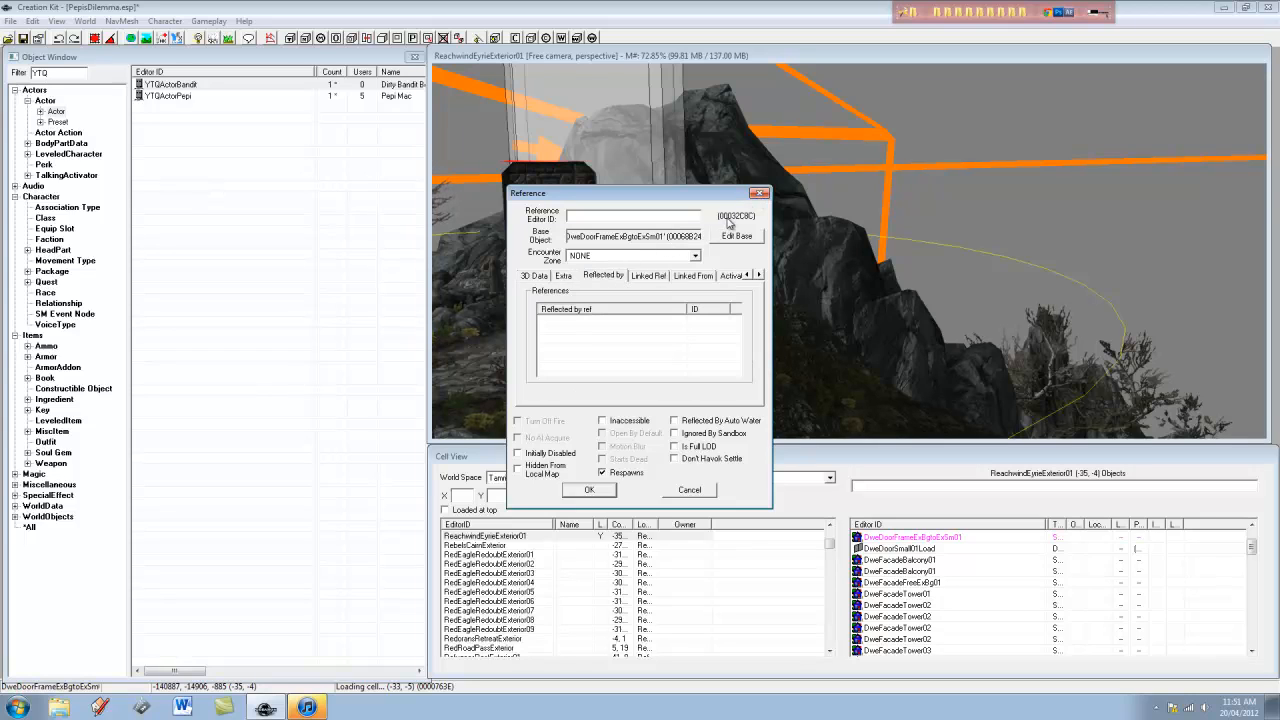
pyautogui.click(648, 275)
pyautogui.click(693, 276)
pyautogui.click(534, 276)
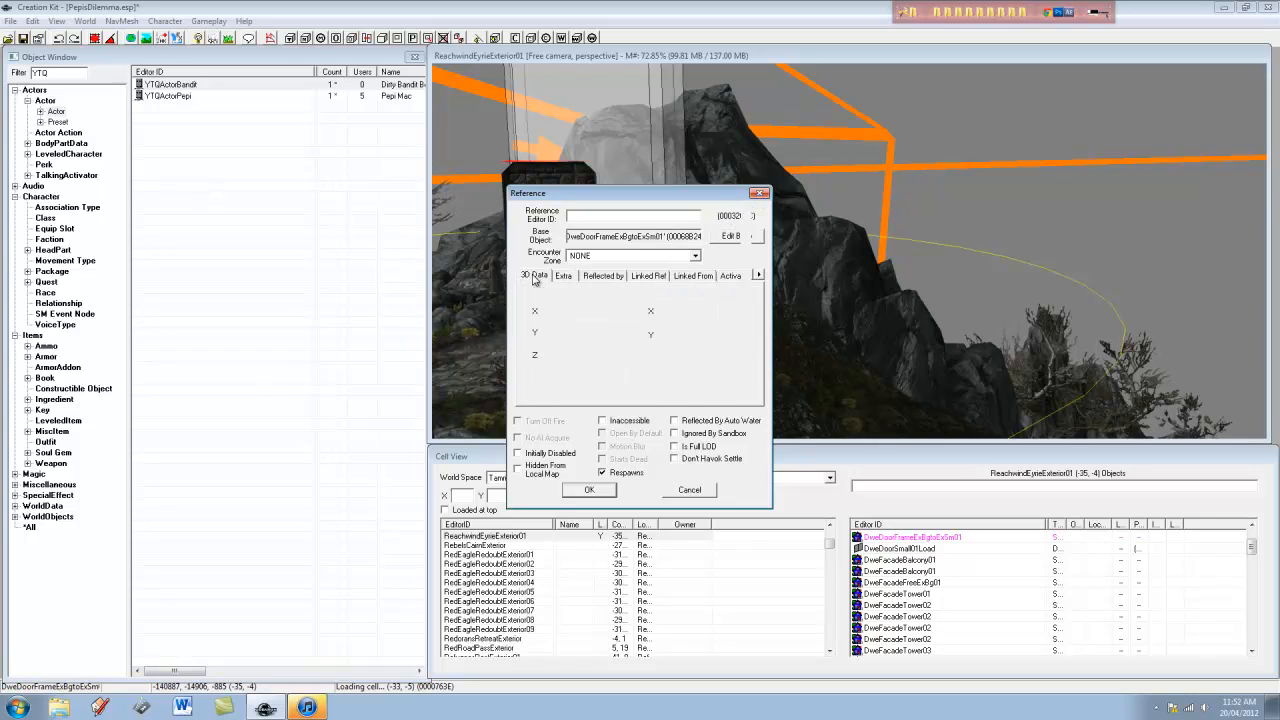
pyautogui.click(759, 193)
# Examine the teleport cell and linked door of the DweDoorSmall01Load reference, and close it unchanged
pyautogui.moveTo(550, 210); pyautogui.dragTo(651, 250, button='middle')
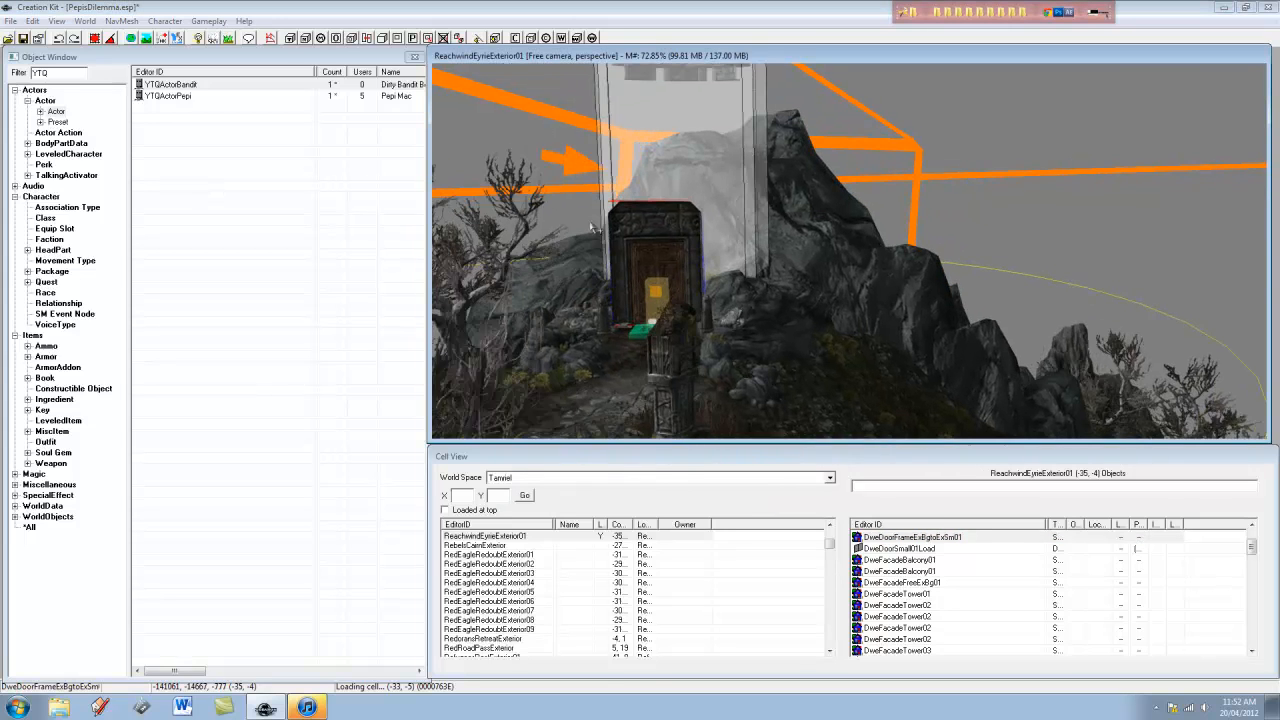
pyautogui.scroll(7, 655, 249)
pyautogui.moveTo(672, 293); pyautogui.dragTo(703, 233, button='middle')
pyautogui.scroll(2, 700, 287)
pyautogui.doubleClick(724, 230)
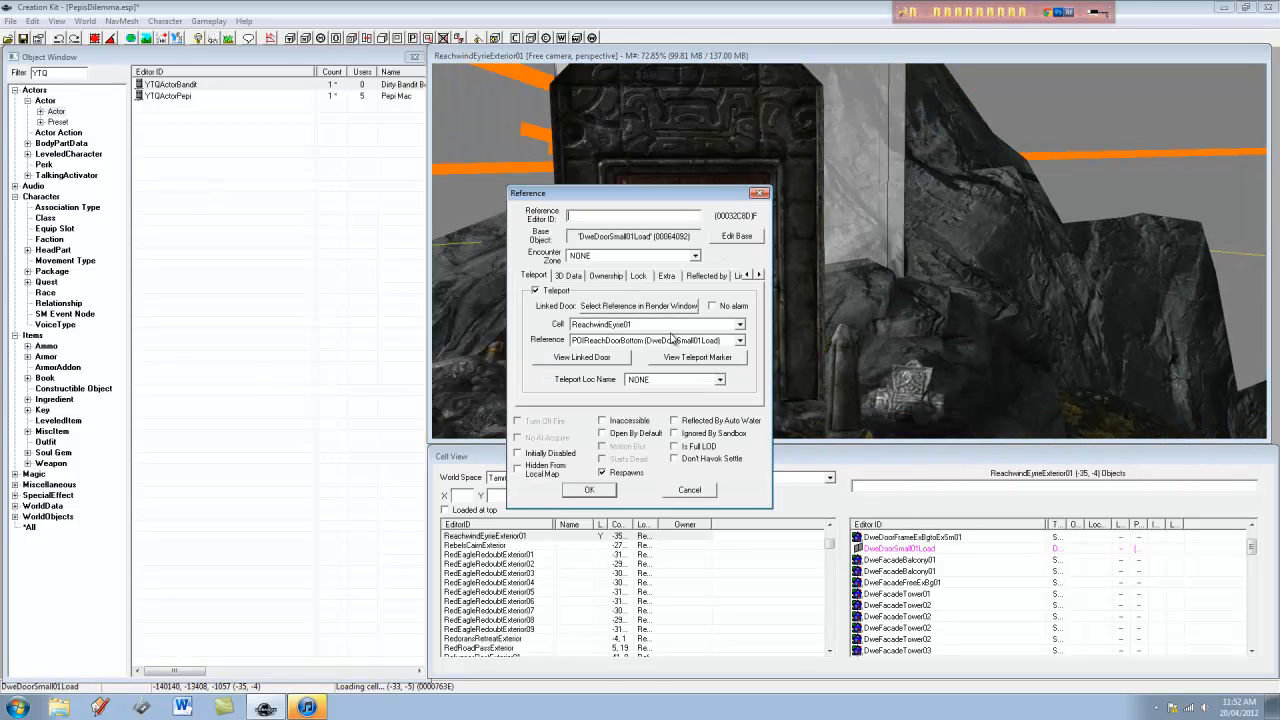
pyautogui.click(672, 326)
pyautogui.click(678, 330)
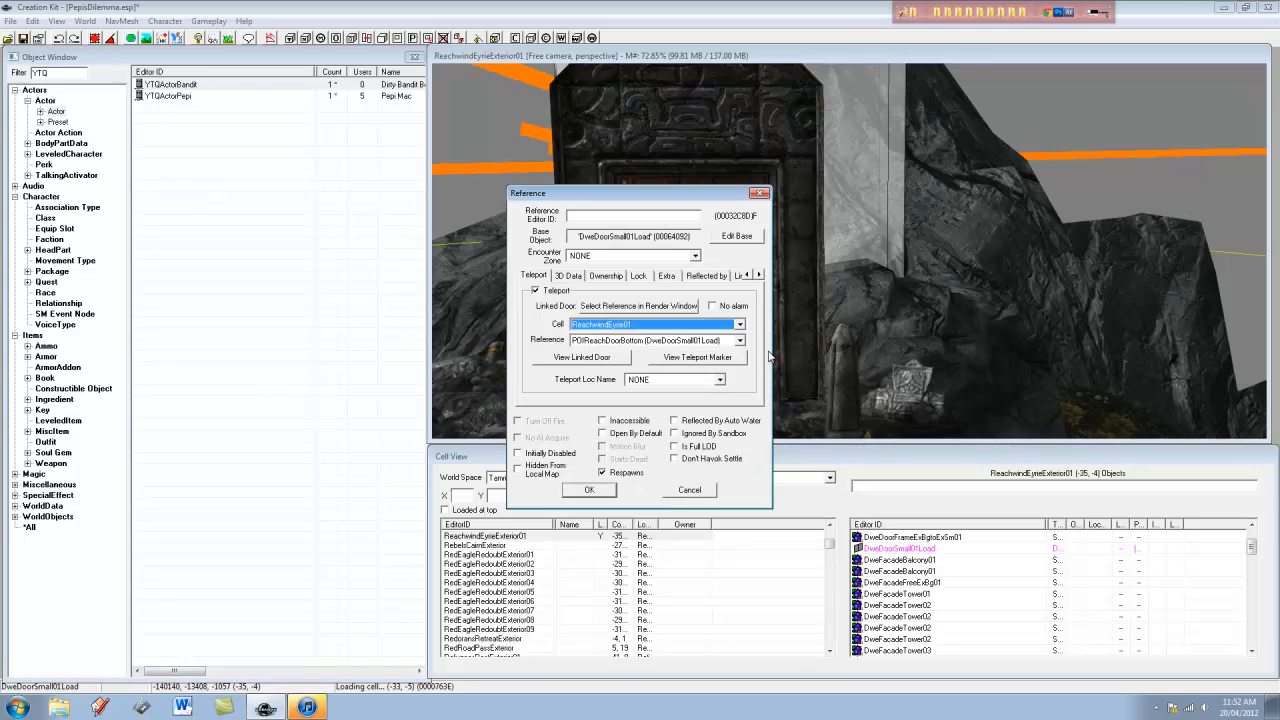
pyautogui.click(760, 194)
# Centre the view on the DweDoorSmall01Load door and select the map marker in front of it
pyautogui.moveTo(771, 217); pyautogui.dragTo(550, 140, button='middle')
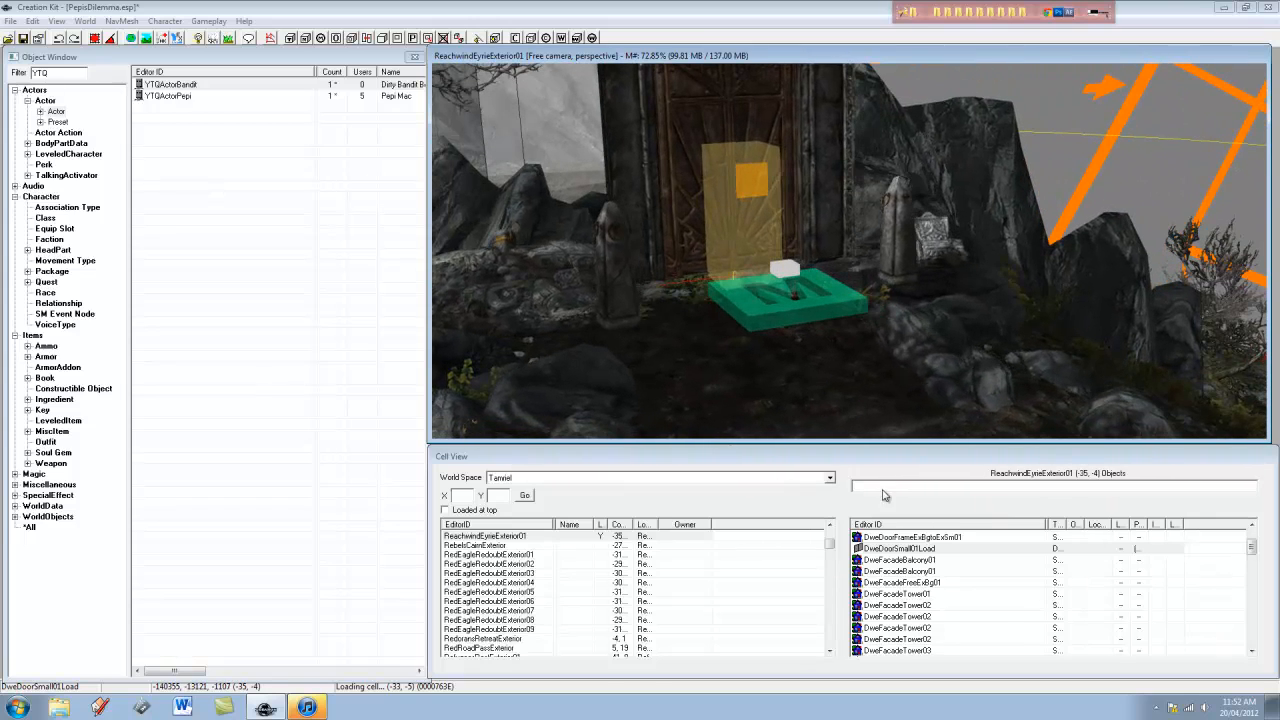
pyautogui.click(935, 550)
pyautogui.doubleClick(935, 550)
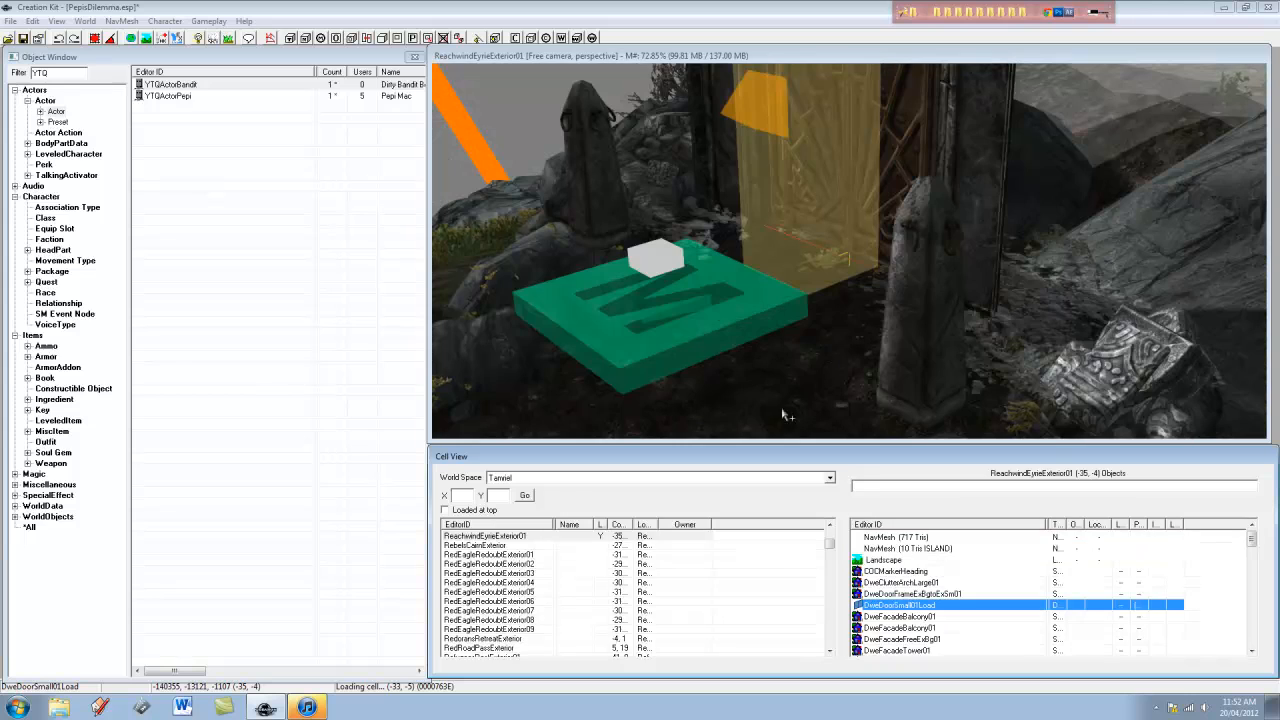
pyautogui.click(634, 59)
pyautogui.scroll(-3, 757, 286)
pyautogui.moveTo(767, 346); pyautogui.dragTo(865, 316, button='middle')
pyautogui.scroll(3, 984, 303)
pyautogui.moveTo(986, 302); pyautogui.dragTo(978, 304, button='middle')
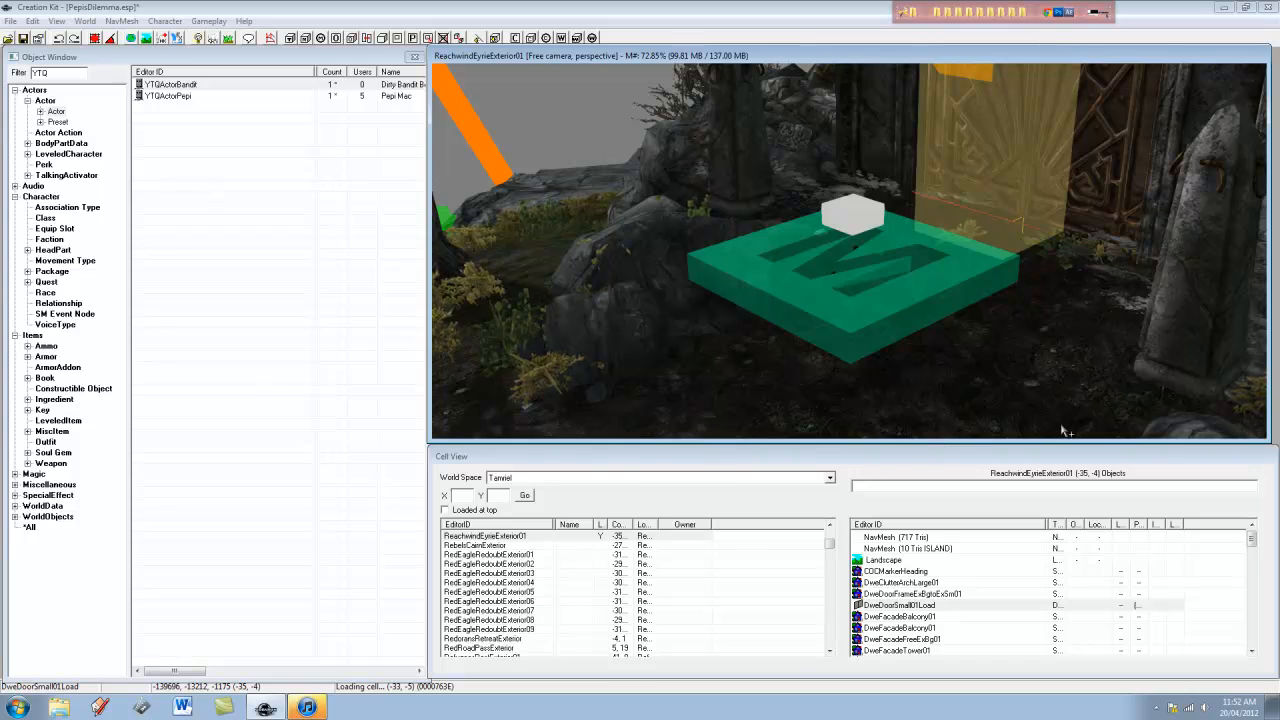
pyautogui.click(818, 298)
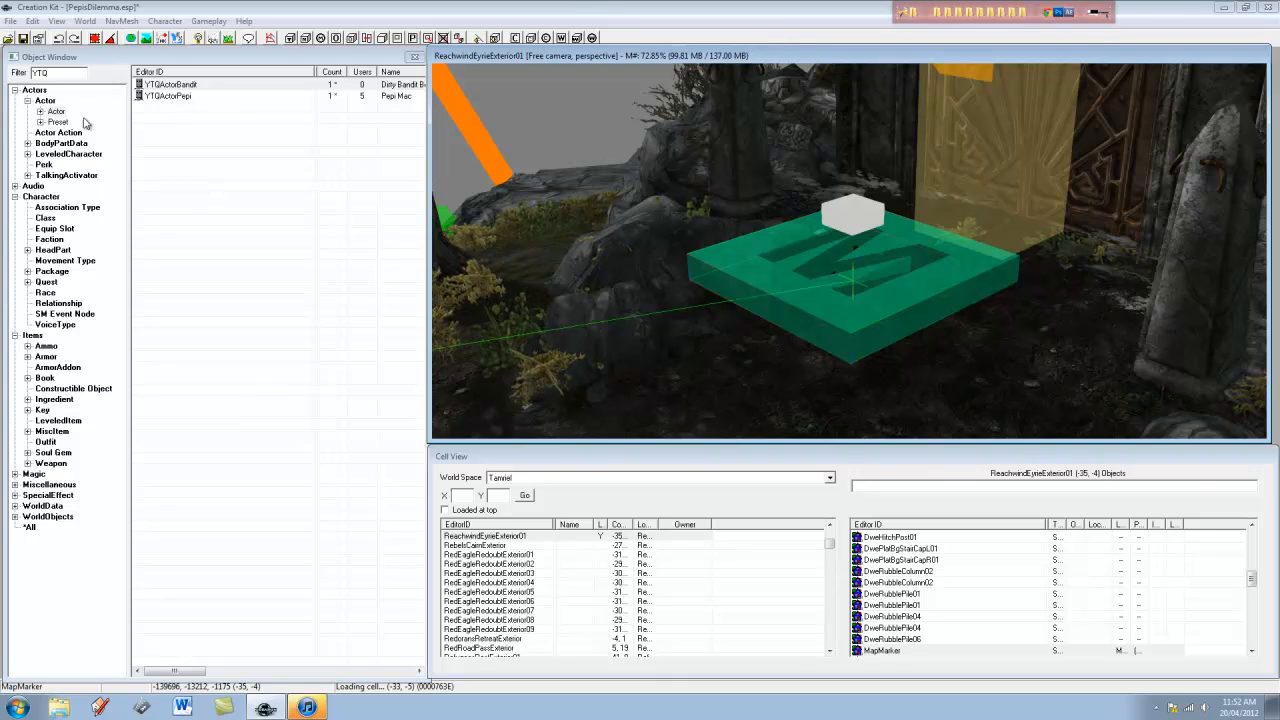
# Open the YTQ01 quest and read through the source of its QF_YTQ01_01000D62 script, closing the source unchanged
pyautogui.click(50, 284)
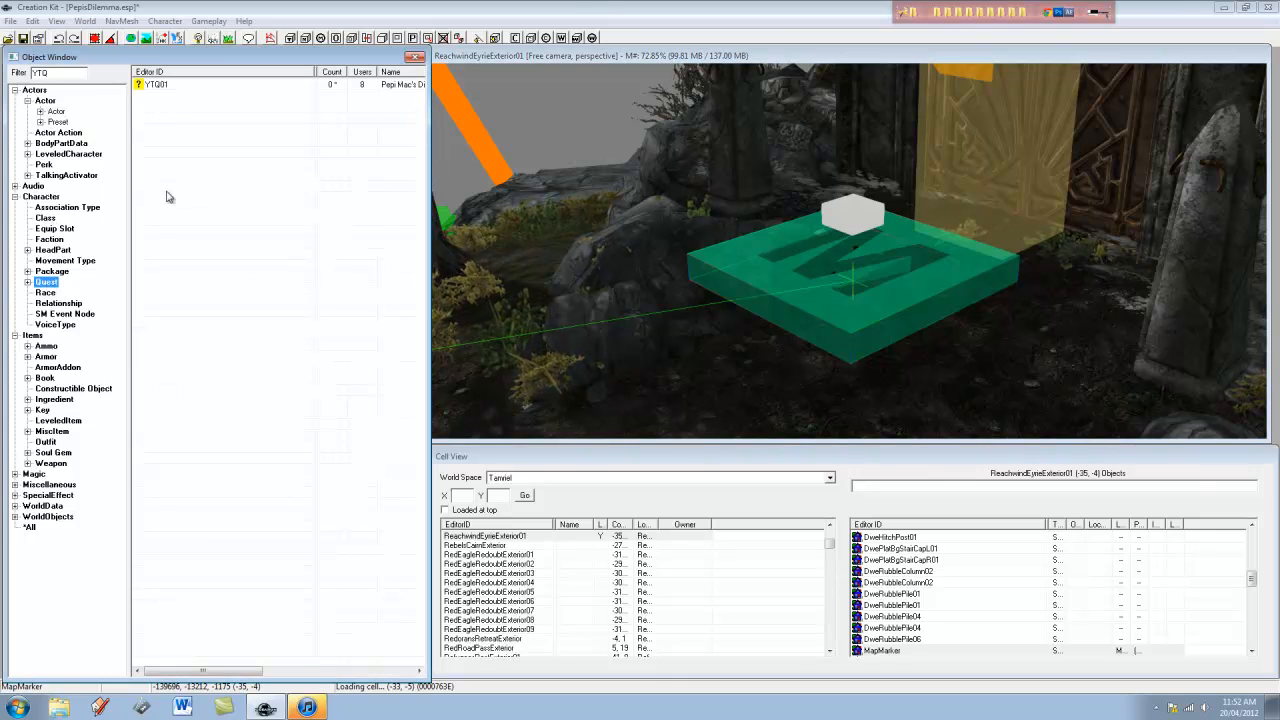
pyautogui.doubleClick(157, 85)
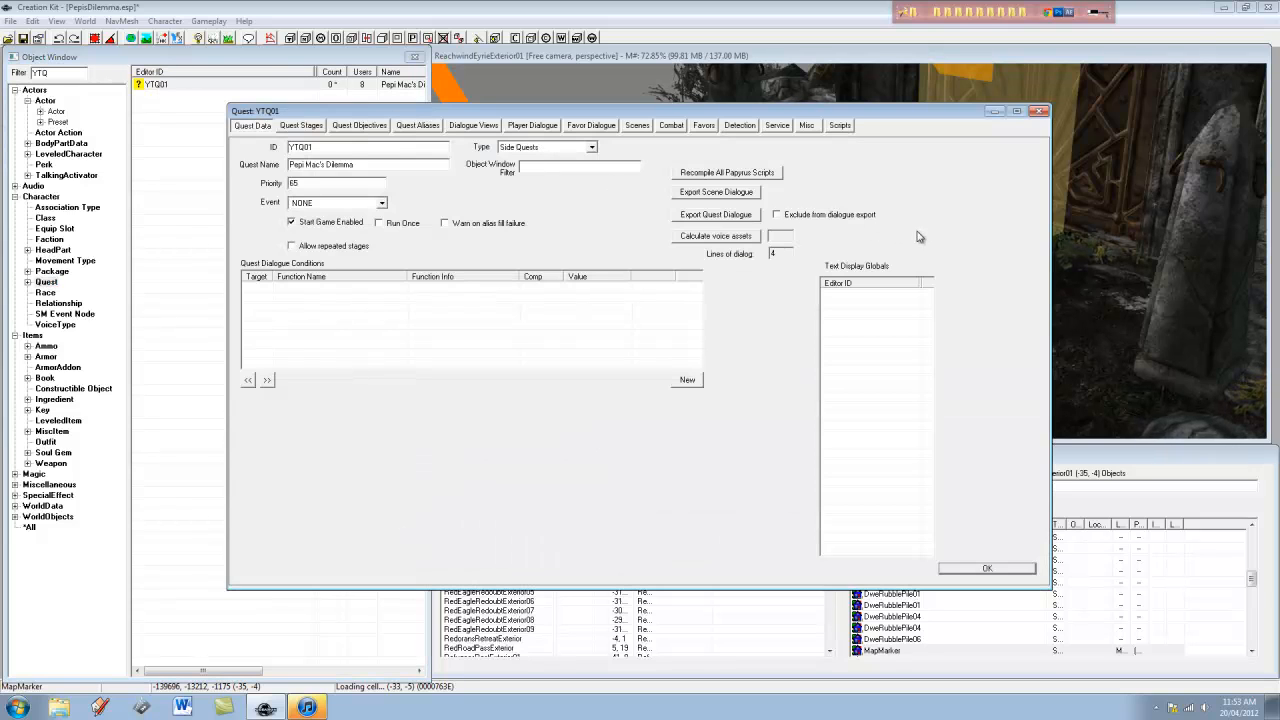
pyautogui.click(842, 127)
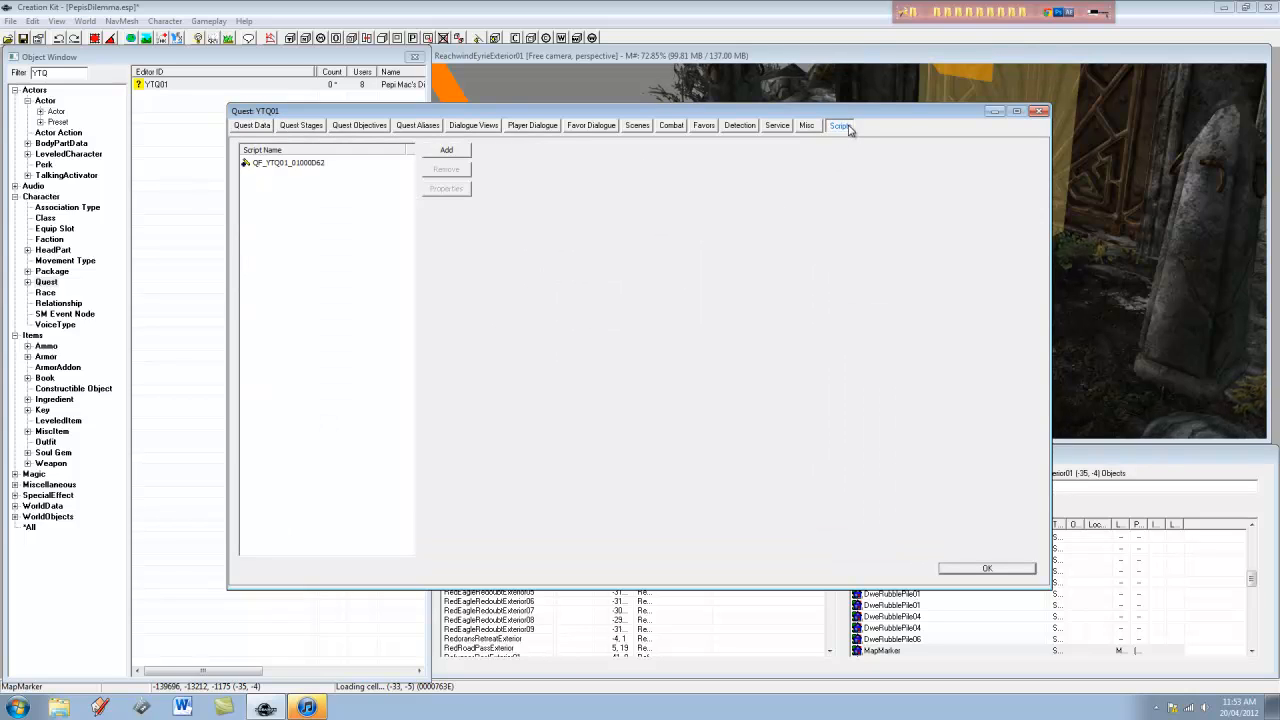
pyautogui.click(300, 162)
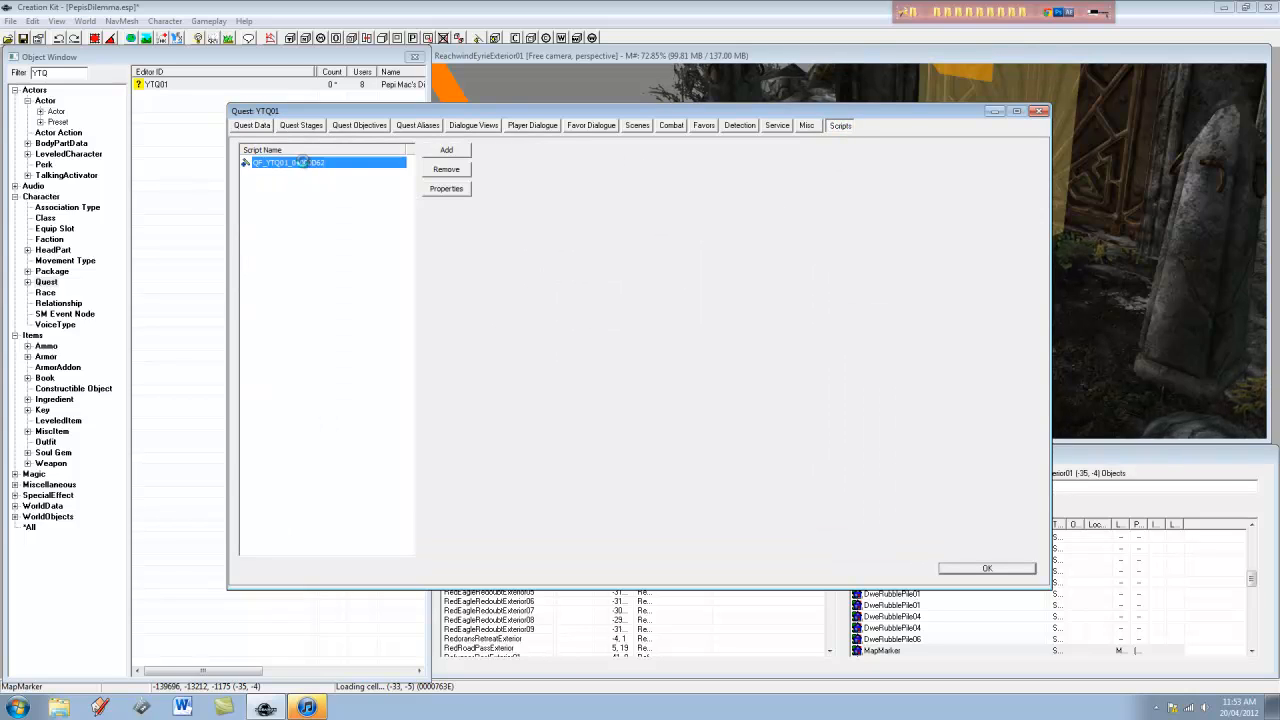
pyautogui.doubleClick(386, 163)
pyautogui.click(437, 462)
pyautogui.rightClick(318, 166)
pyautogui.click(350, 244)
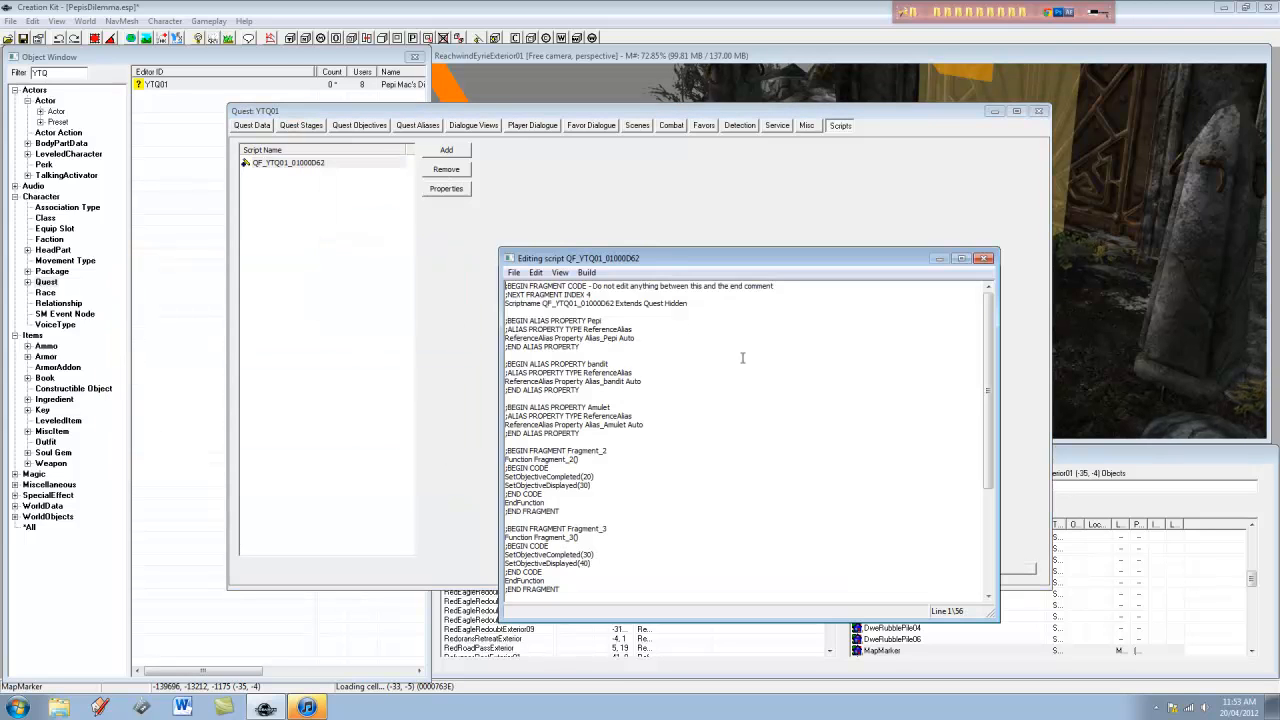
pyautogui.scroll(-7, 731, 384)
pyautogui.click(983, 258)
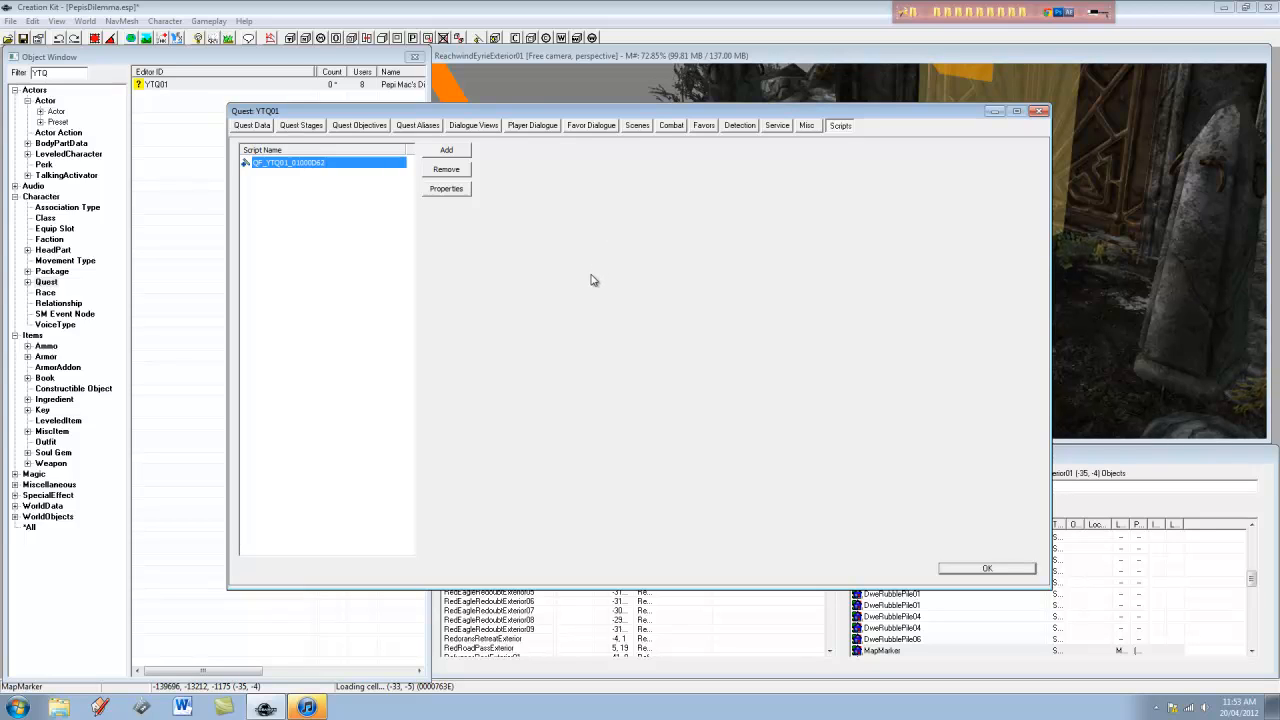
# Add an ObjectReference property named DungeonMarker to the quest's QF_YTQ01_01000D62 script
pyautogui.rightClick(314, 186)
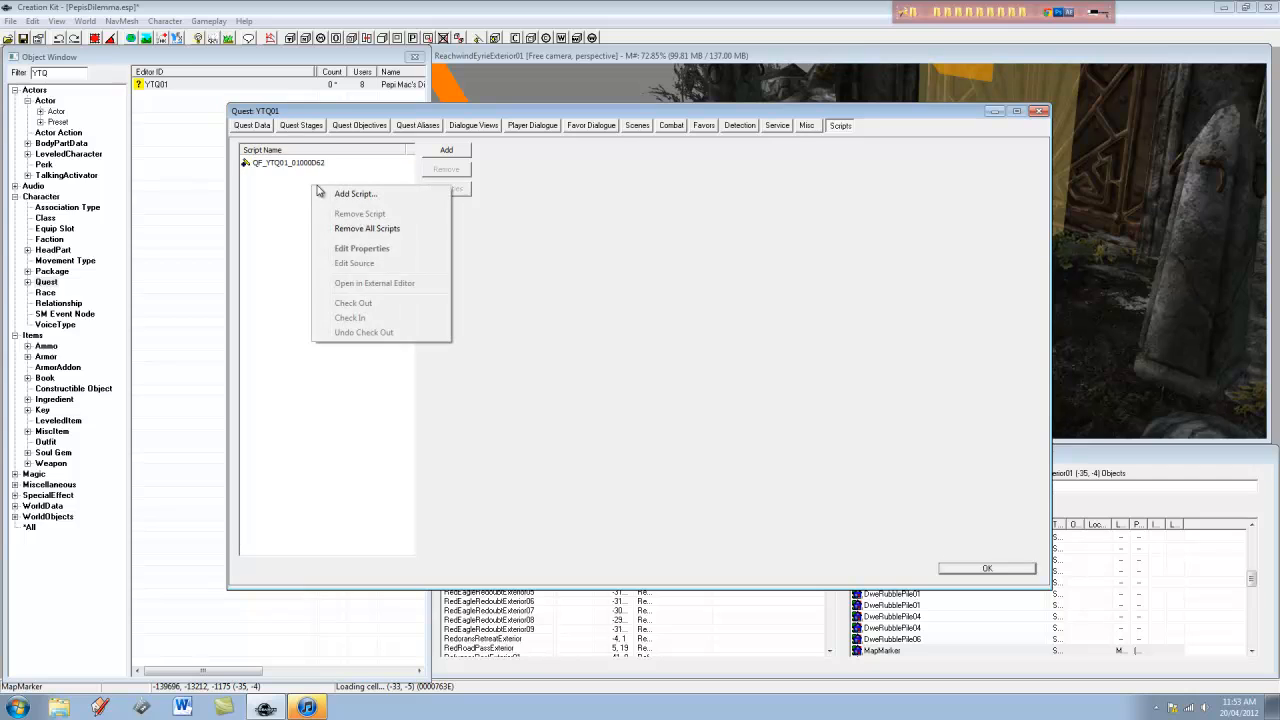
pyautogui.click(328, 178)
pyautogui.click(328, 164)
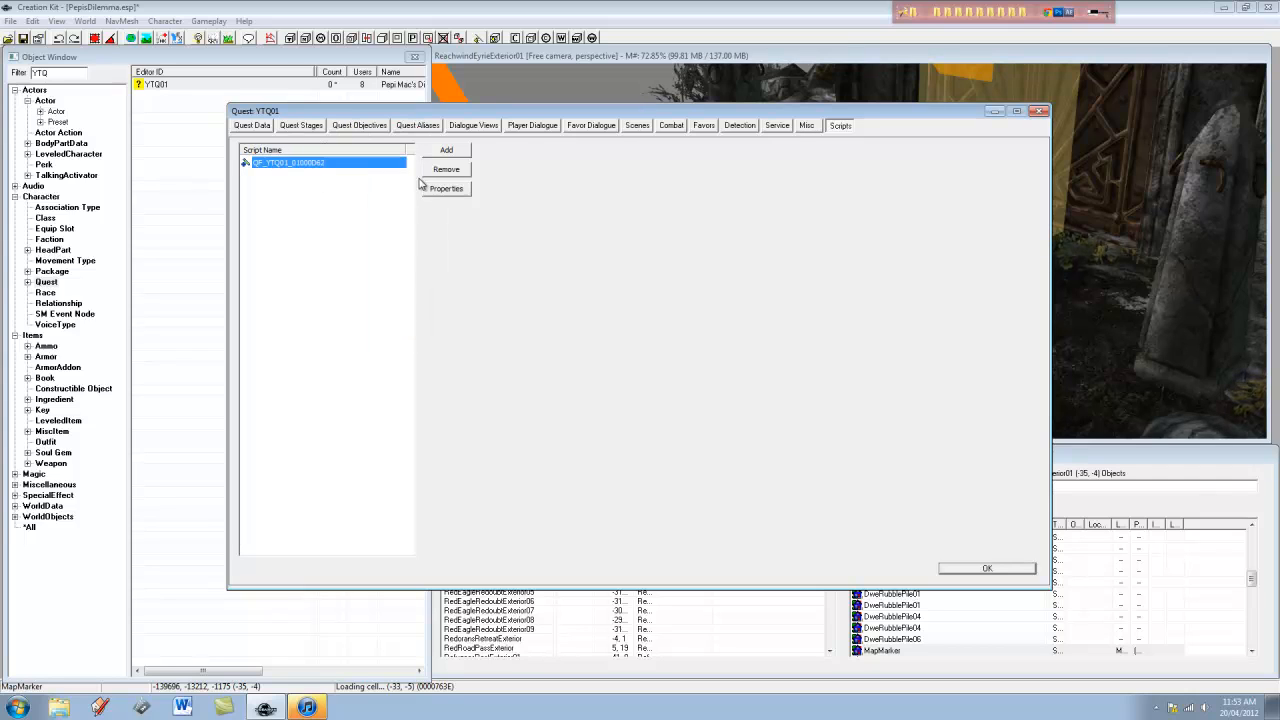
pyautogui.click(445, 189)
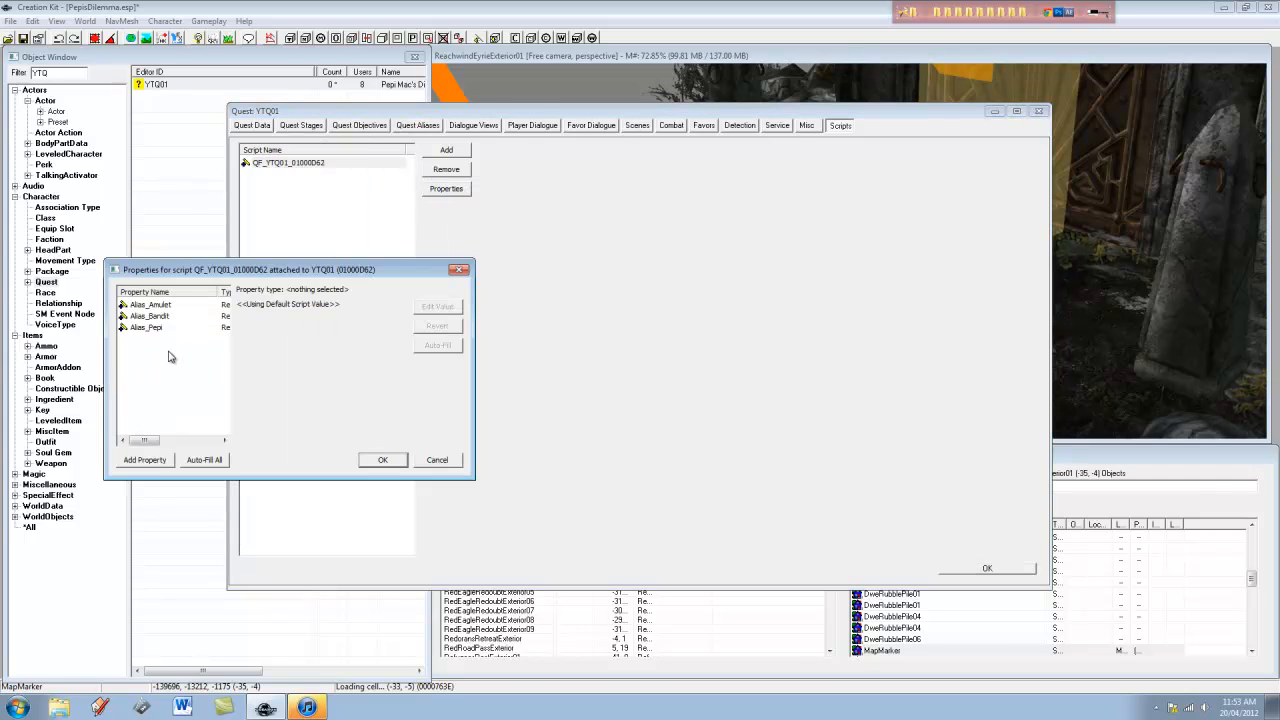
pyautogui.click(158, 460)
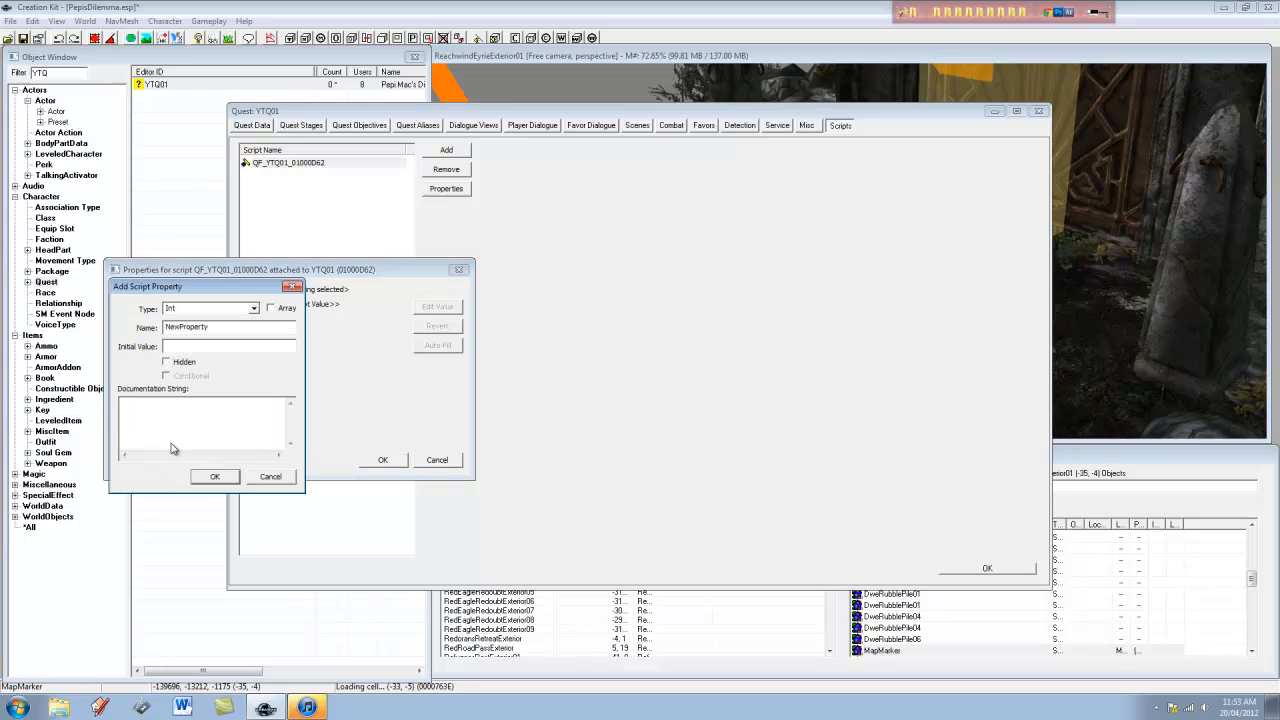
pyautogui.click(253, 310)
pyautogui.write('objec')
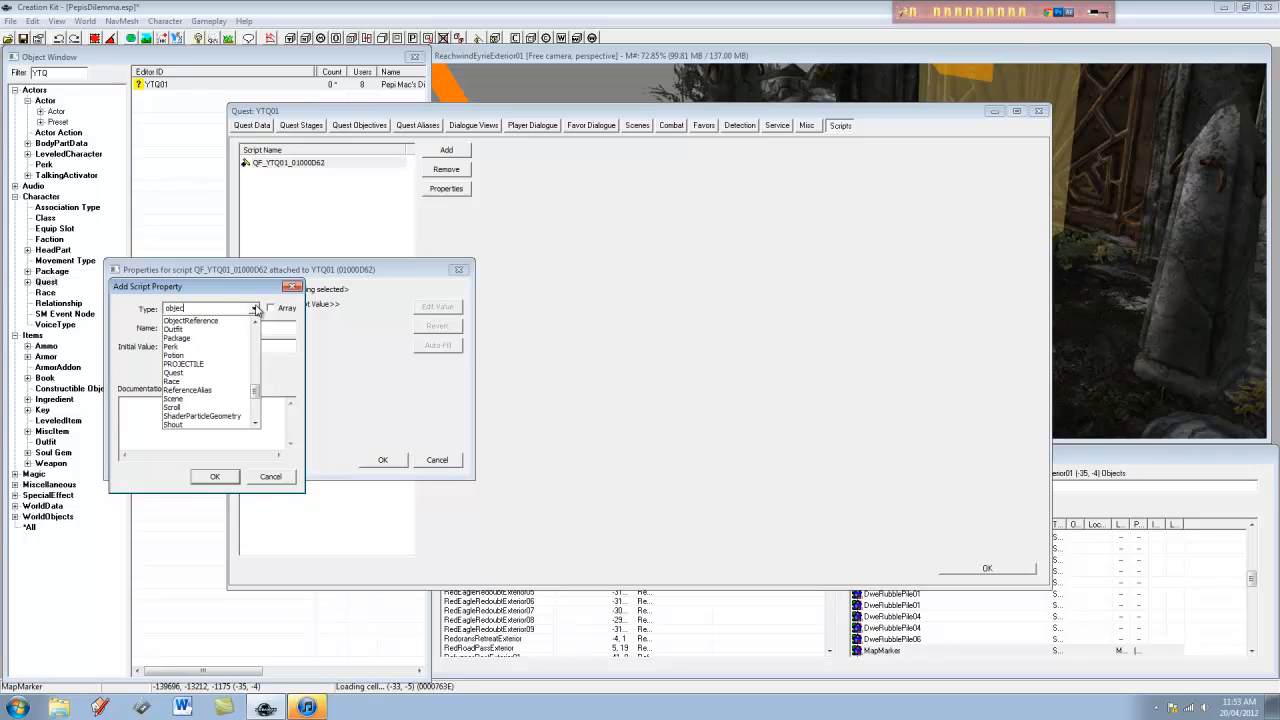
pyautogui.press('Down')
pyautogui.press('Tab')
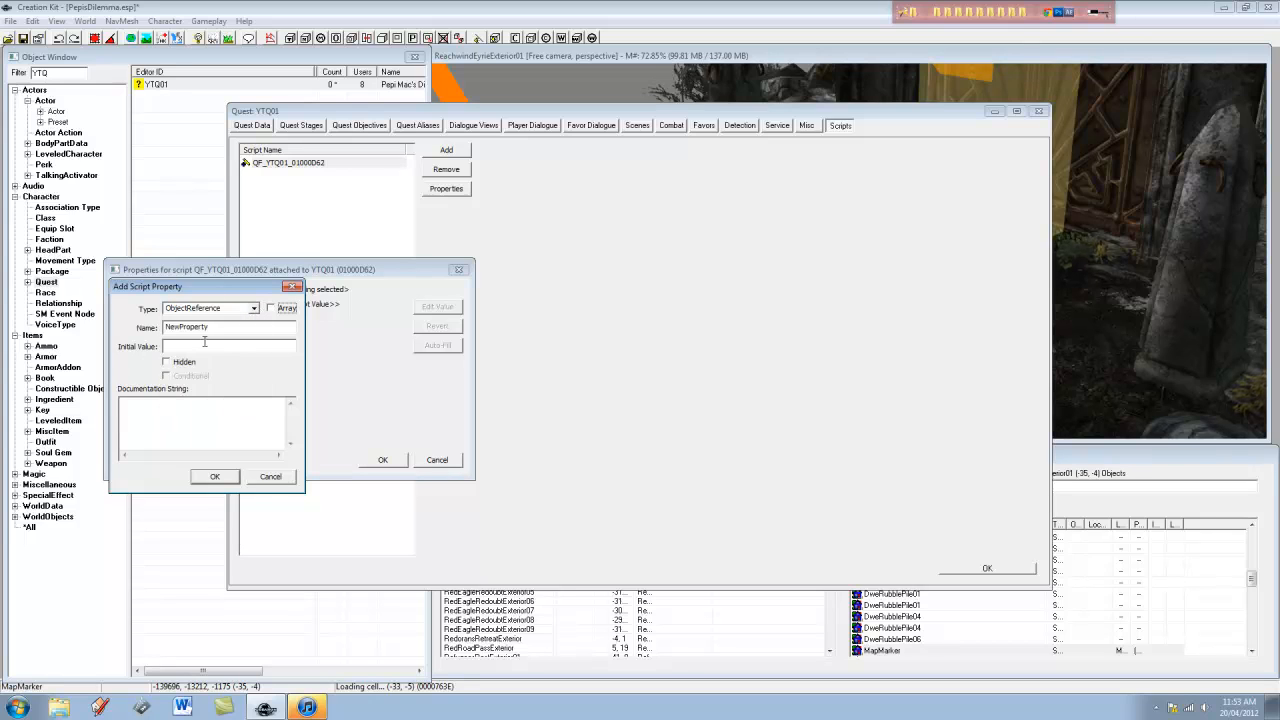
pyautogui.click(237, 332)
pyautogui.doubleClick(237, 332)
pyautogui.write('D')
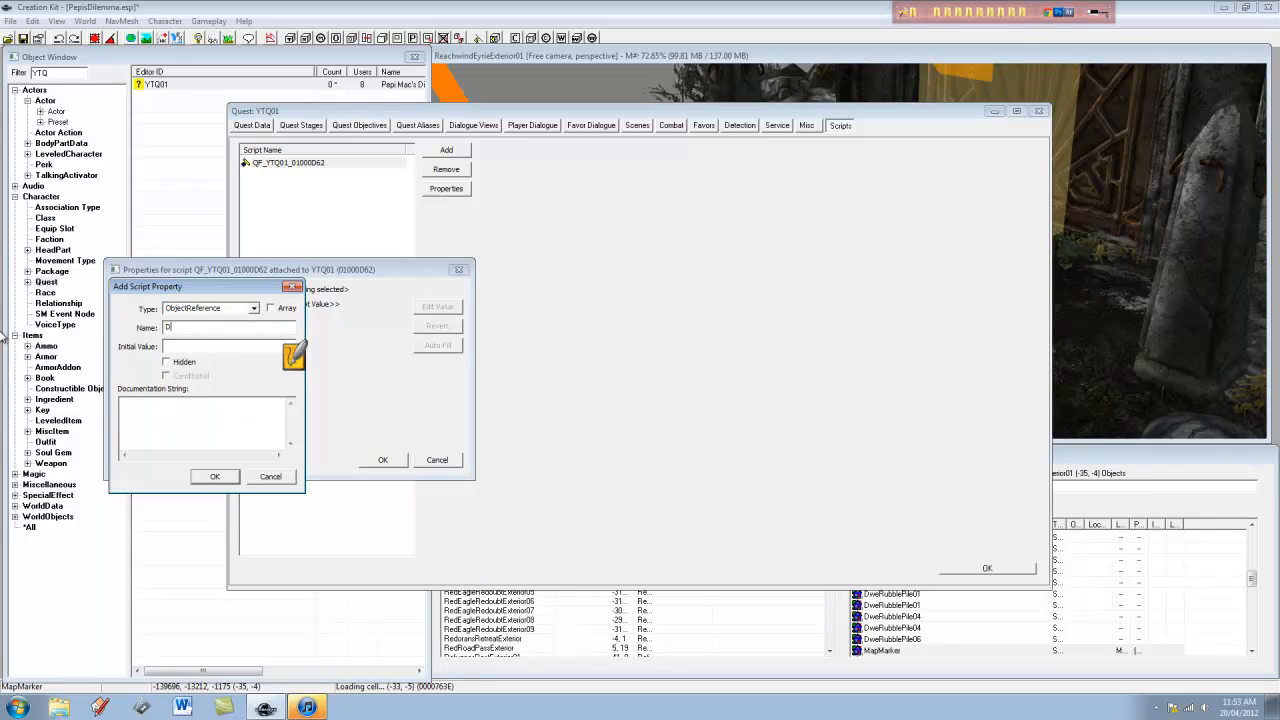
pyautogui.write('ungeonMarker')
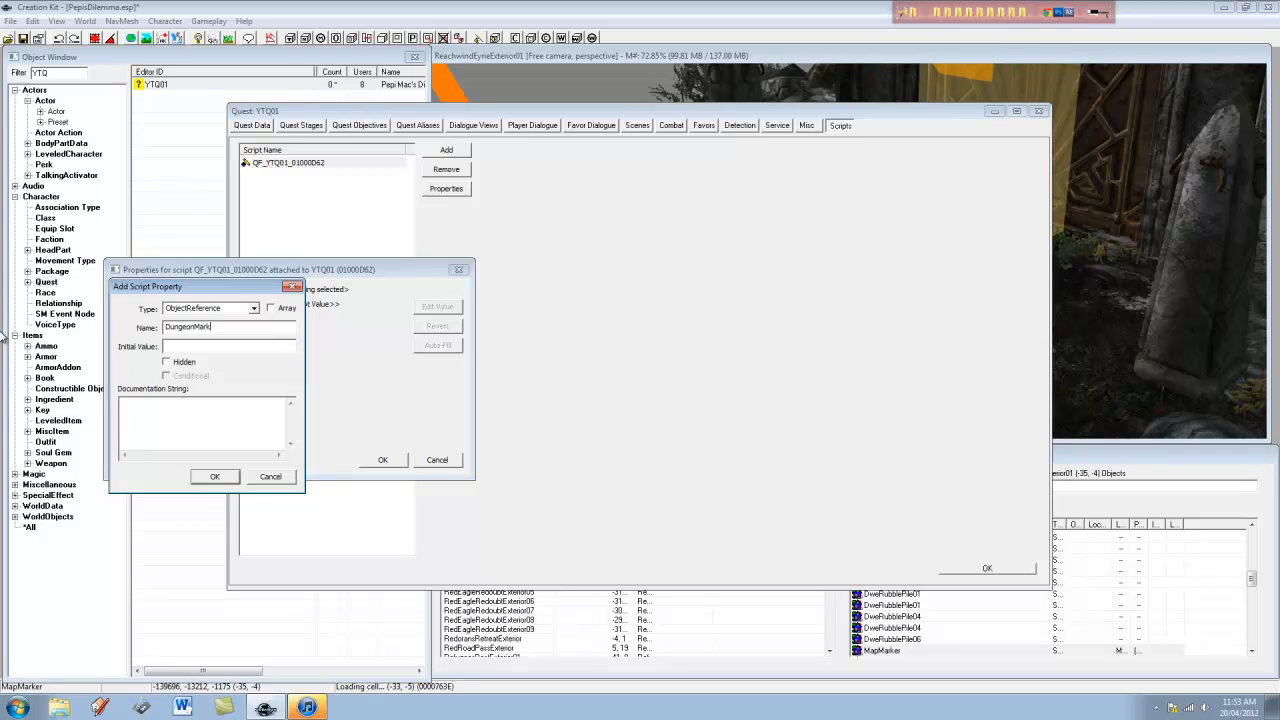
pyautogui.press('Return')
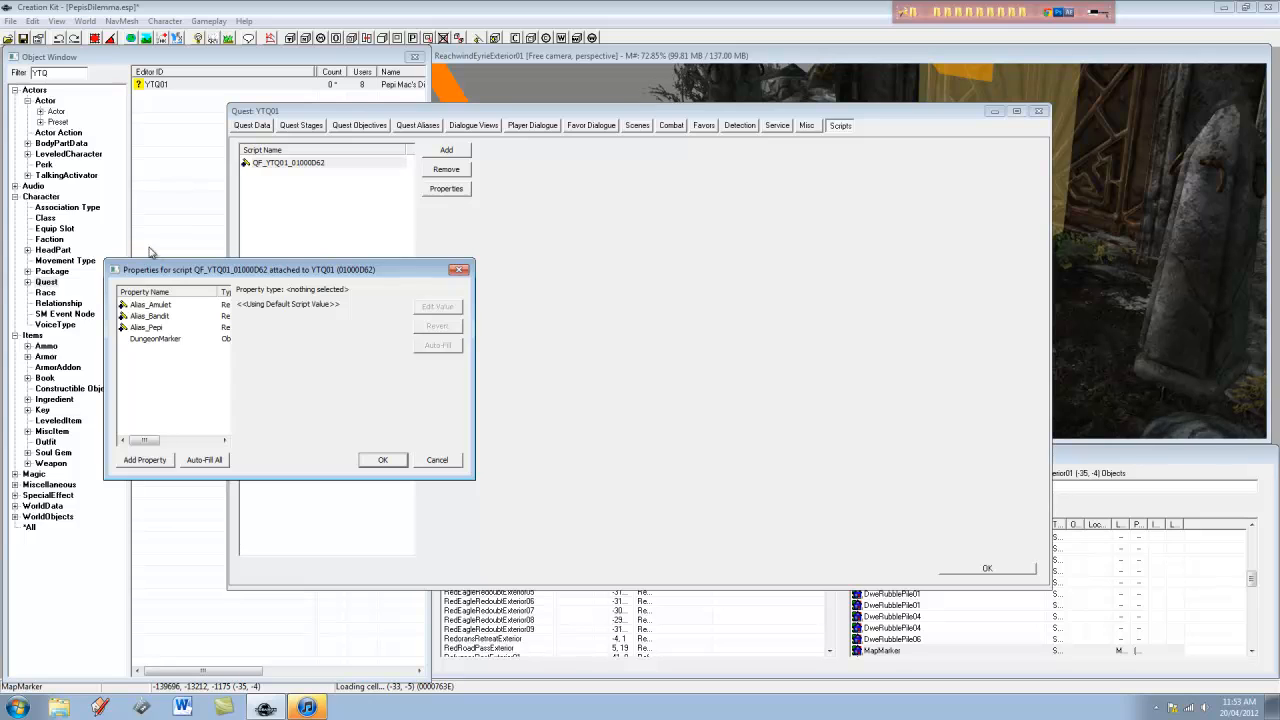
# Set the DungeonMarker property's value to the ReachwindEyrieExterior01 map marker by picking it in the scene, and accept the properties
pyautogui.click(172, 339)
pyautogui.click(166, 459)
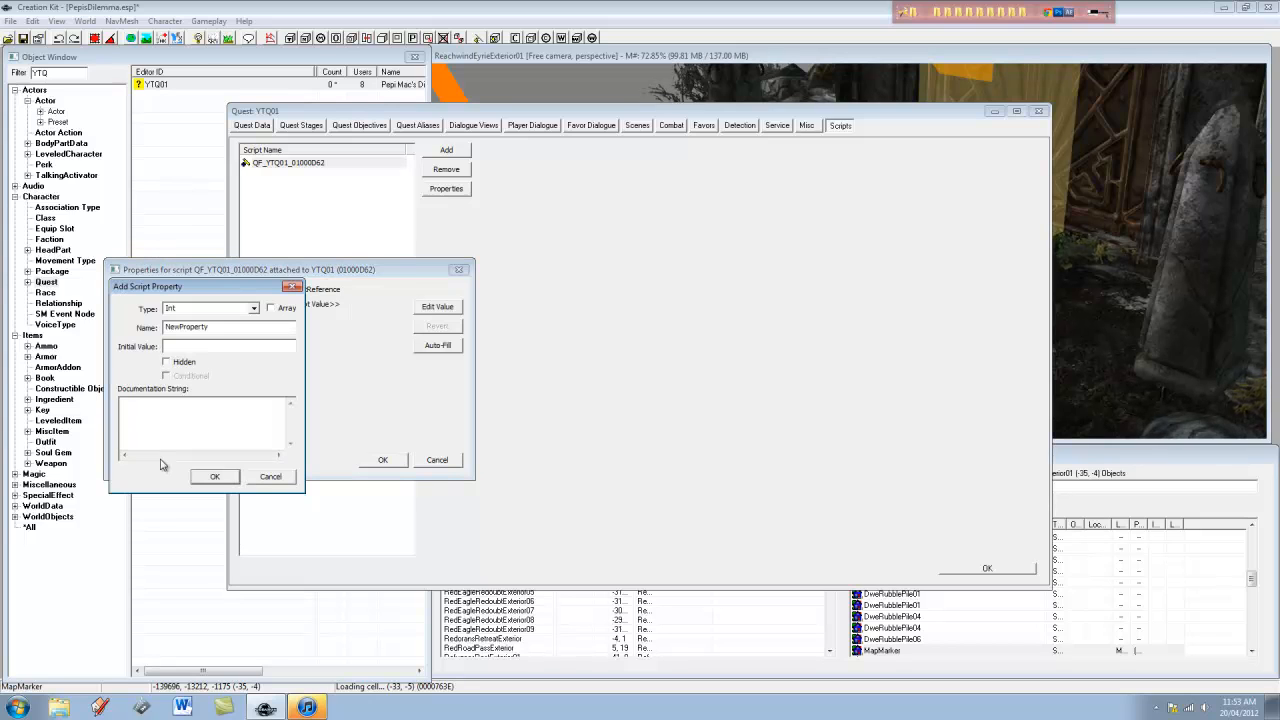
pyautogui.click(258, 477)
pyautogui.click(172, 340)
pyautogui.click(437, 306)
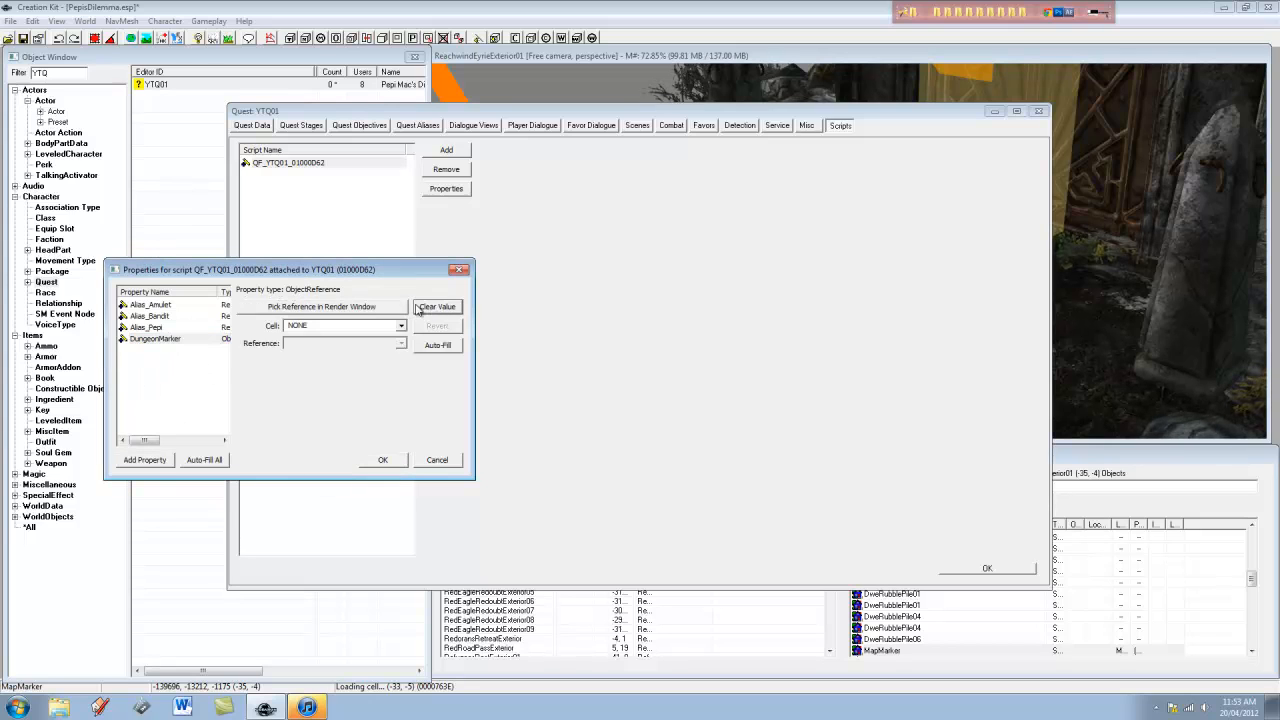
pyautogui.click(334, 307)
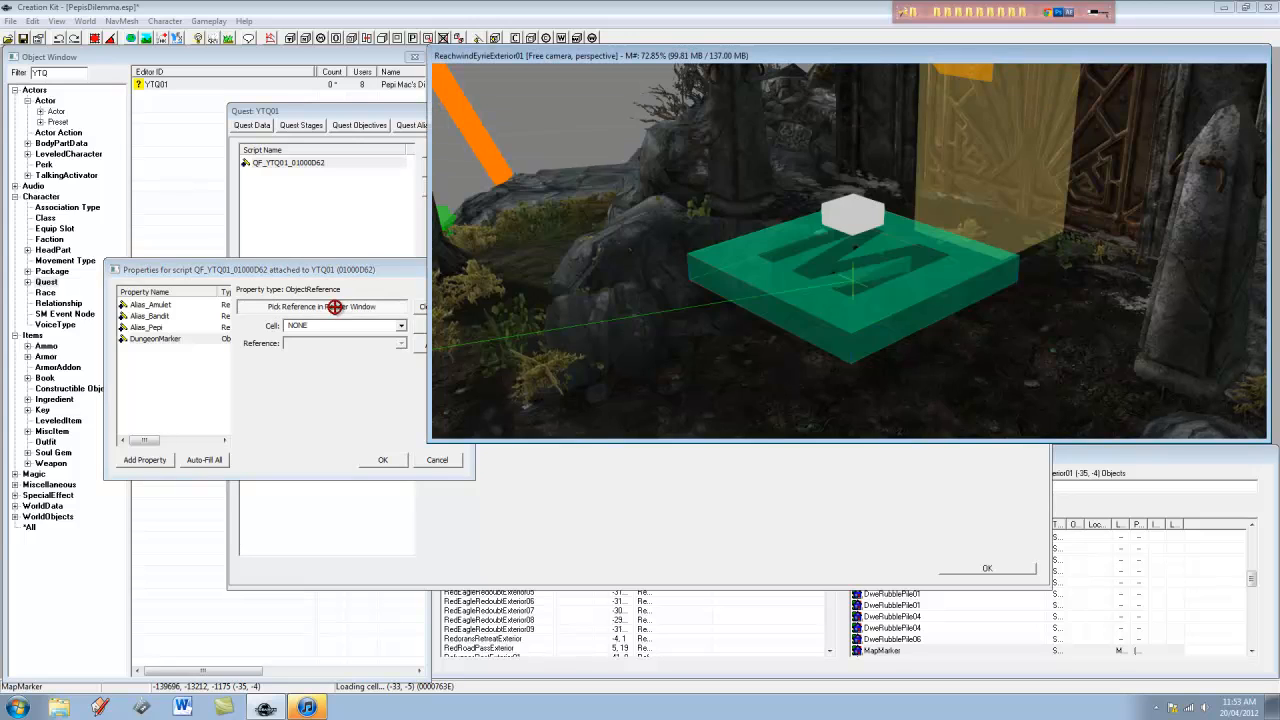
pyautogui.click(886, 294)
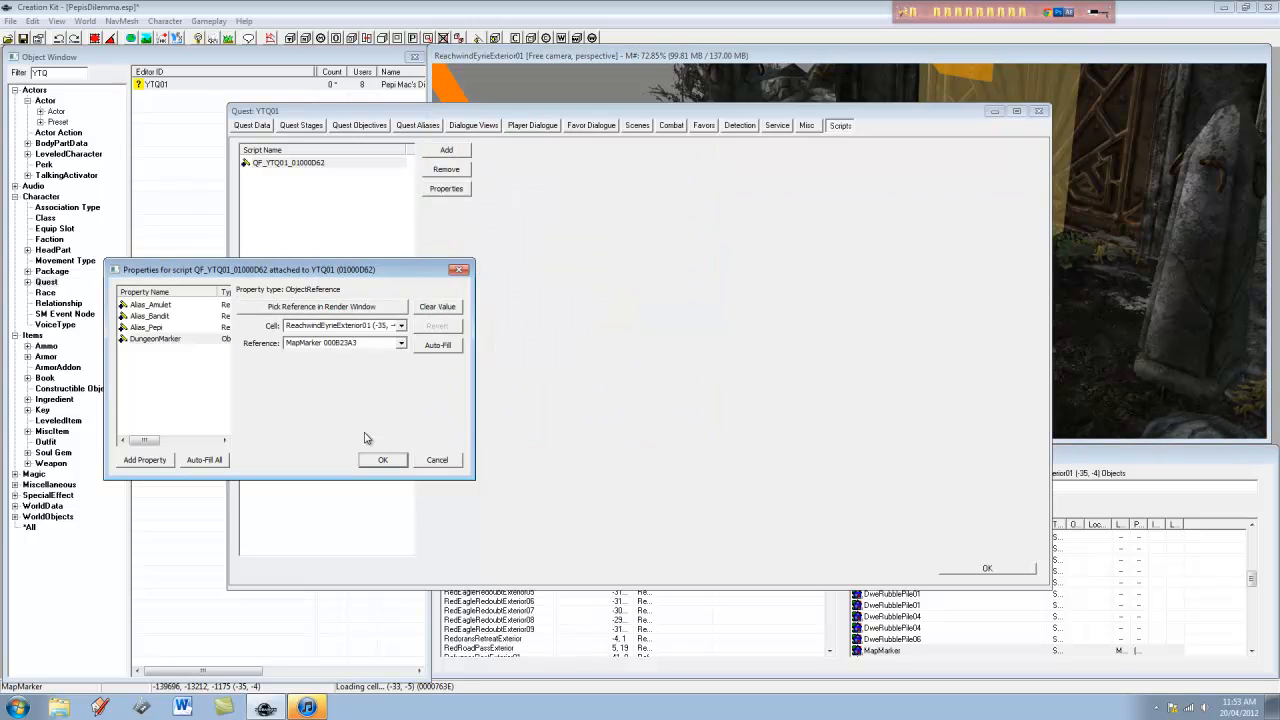
pyautogui.click(382, 459)
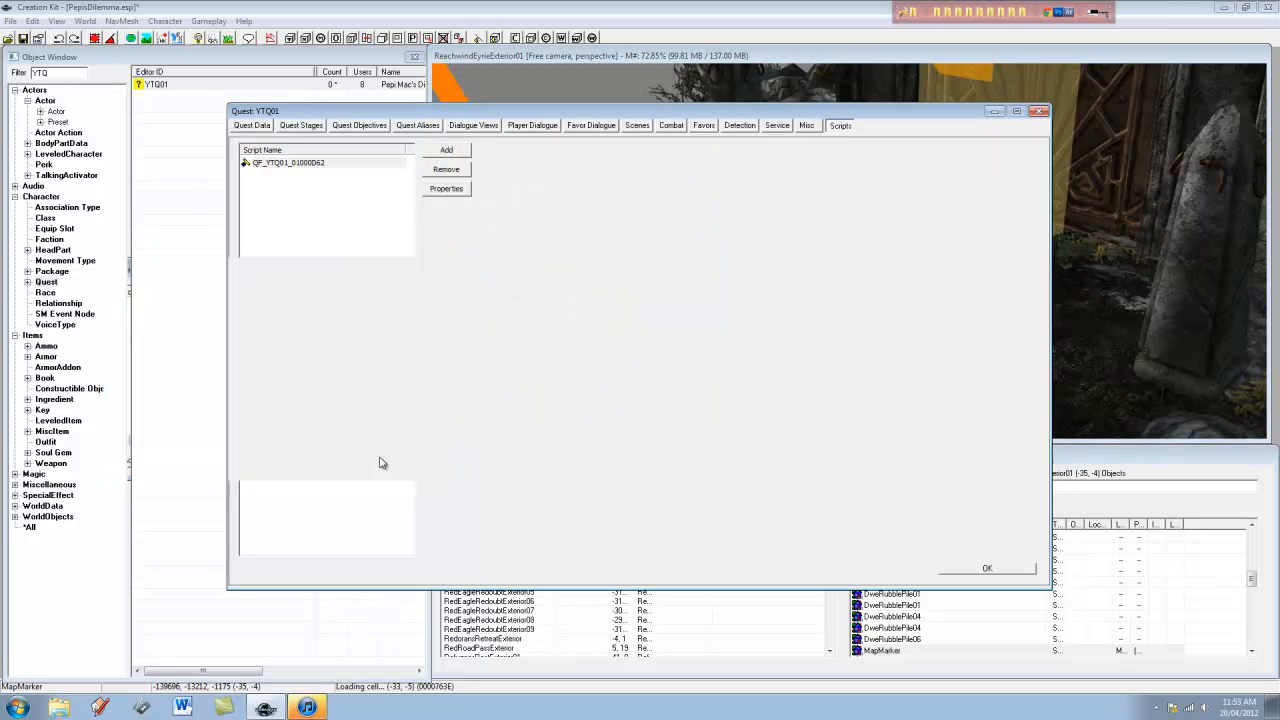
# Start a second line with Dungeon below SetObjectiveDisplayed(10) in the Papyrus fragment of quest stage 10
pyautogui.click(316, 133)
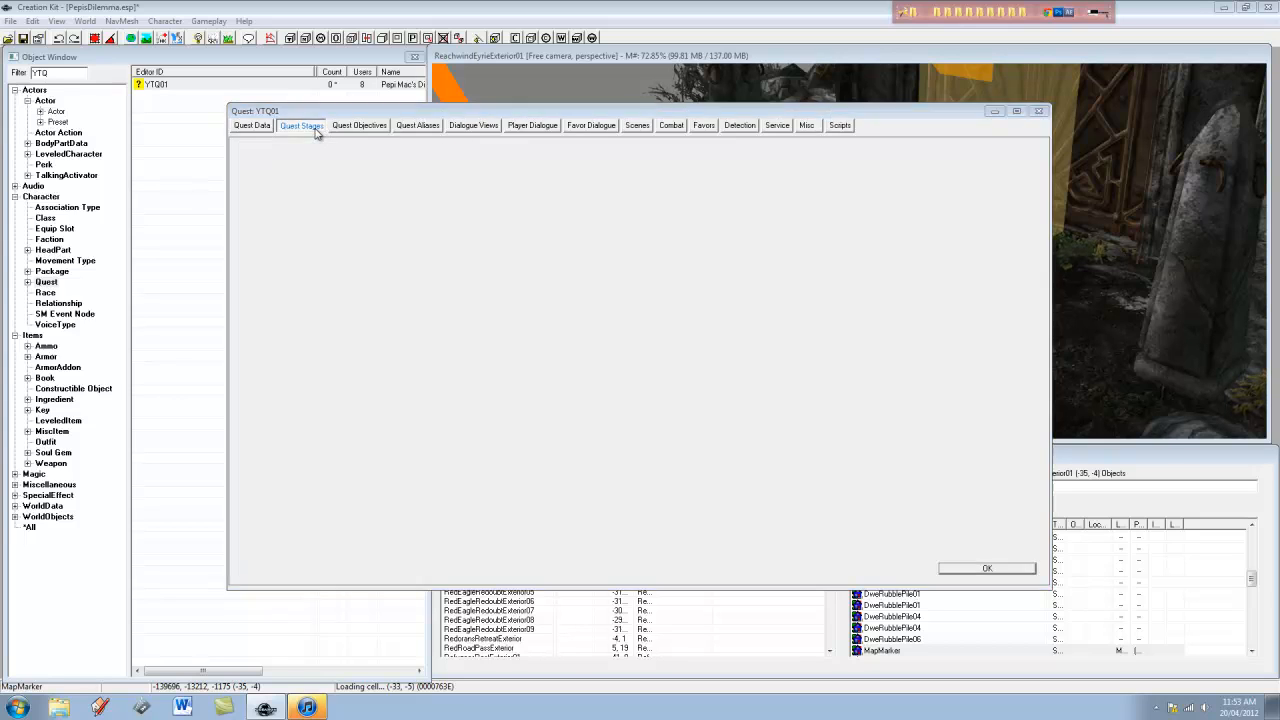
pyautogui.click(260, 171)
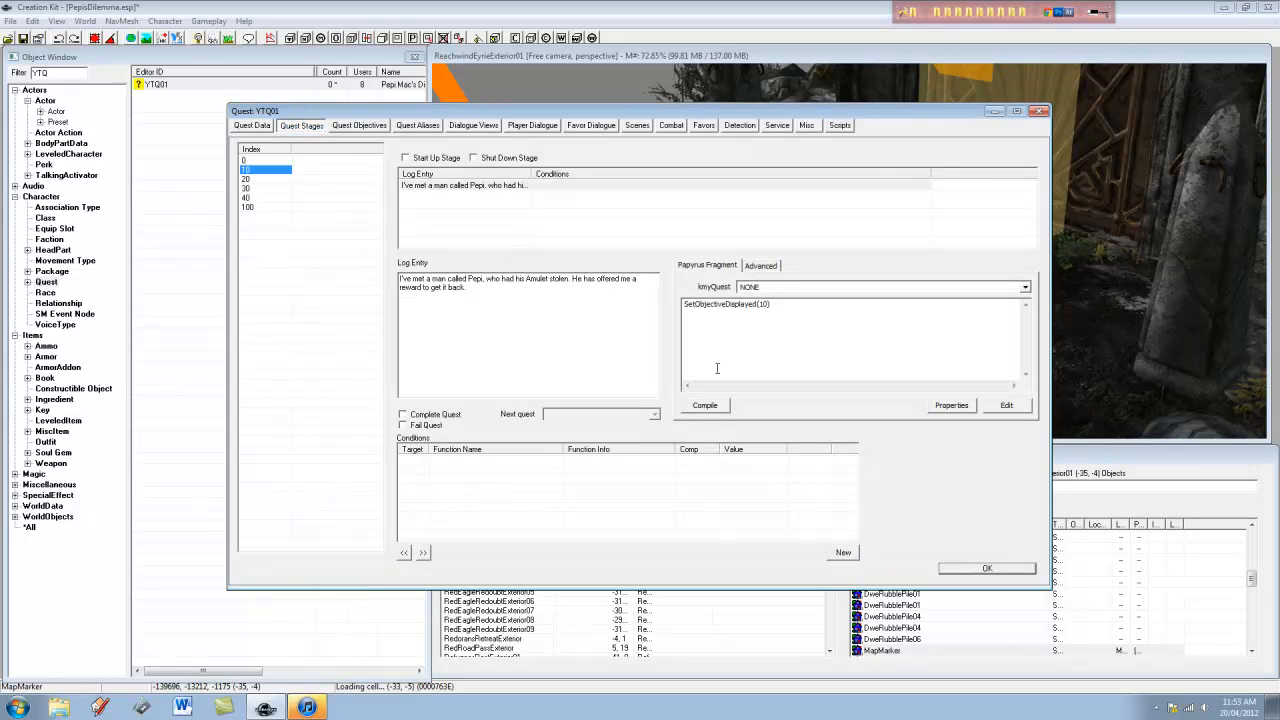
pyautogui.click(805, 313)
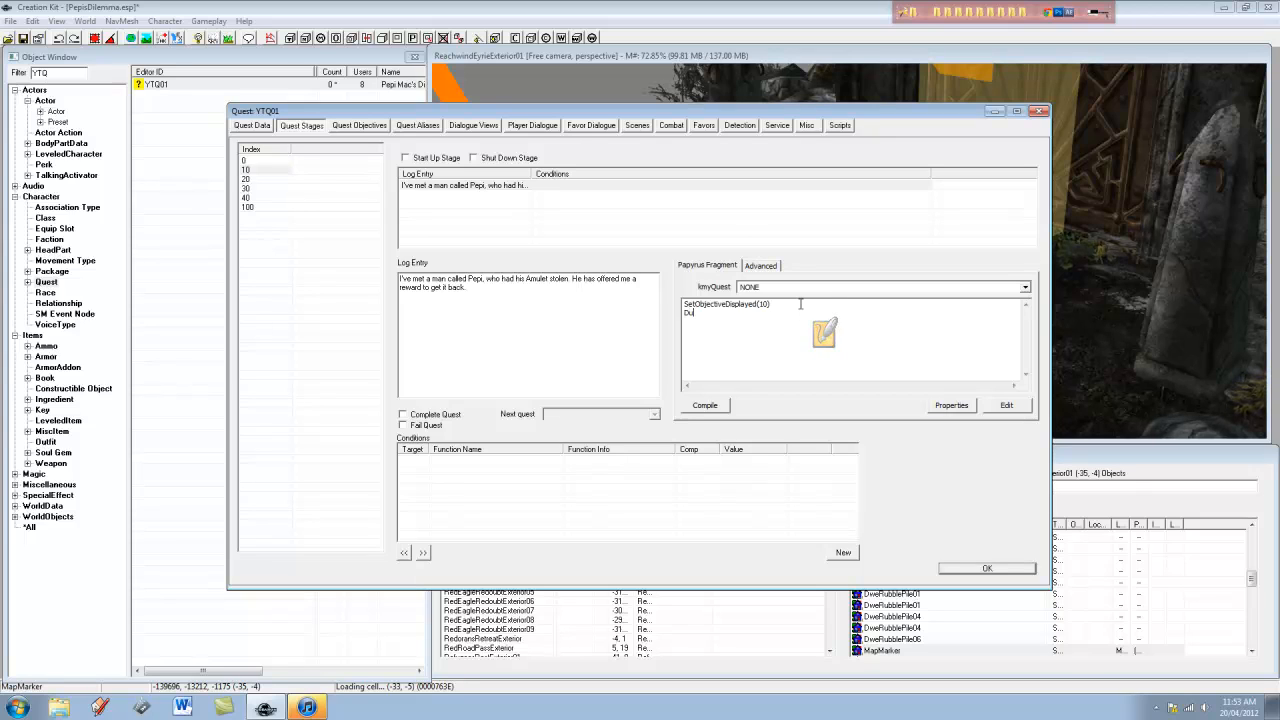
pyautogui.write('DungeonM')
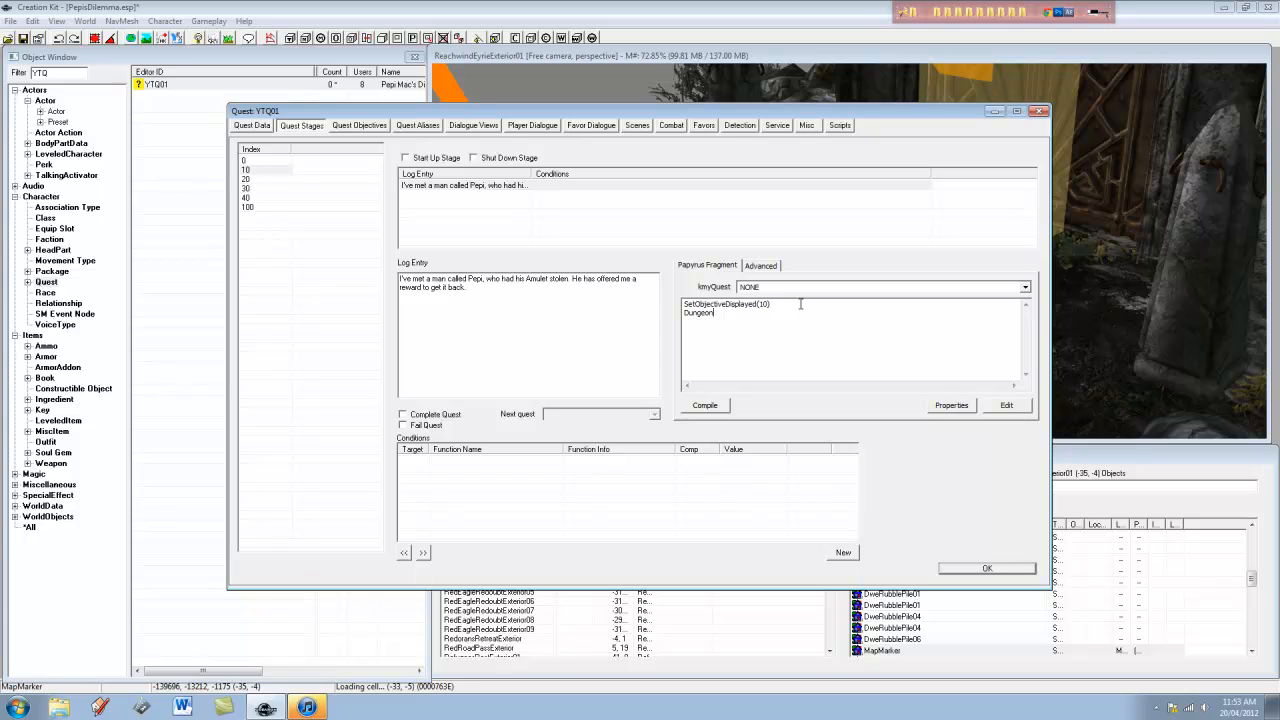
# Check the name of the marker property in the QF_YTQ01_01000D62 script's property list, and close it unchanged
pyautogui.click(840, 125)
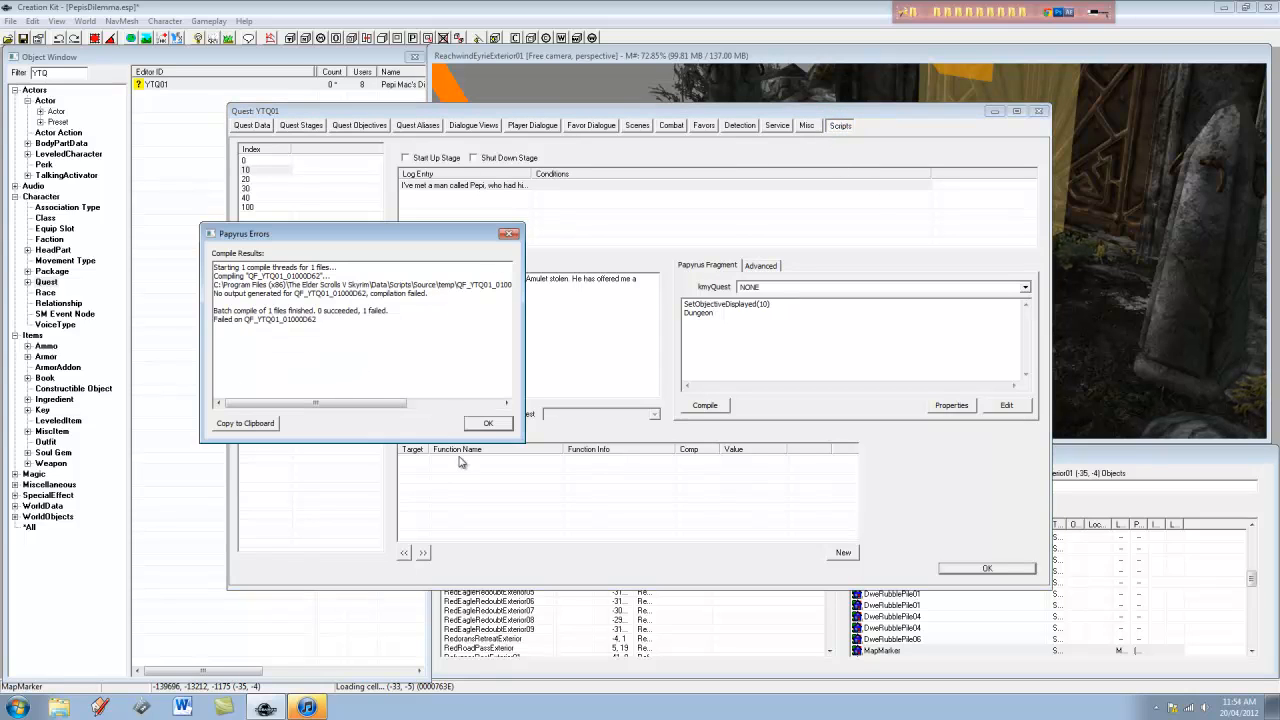
pyautogui.click(486, 423)
pyautogui.click(331, 164)
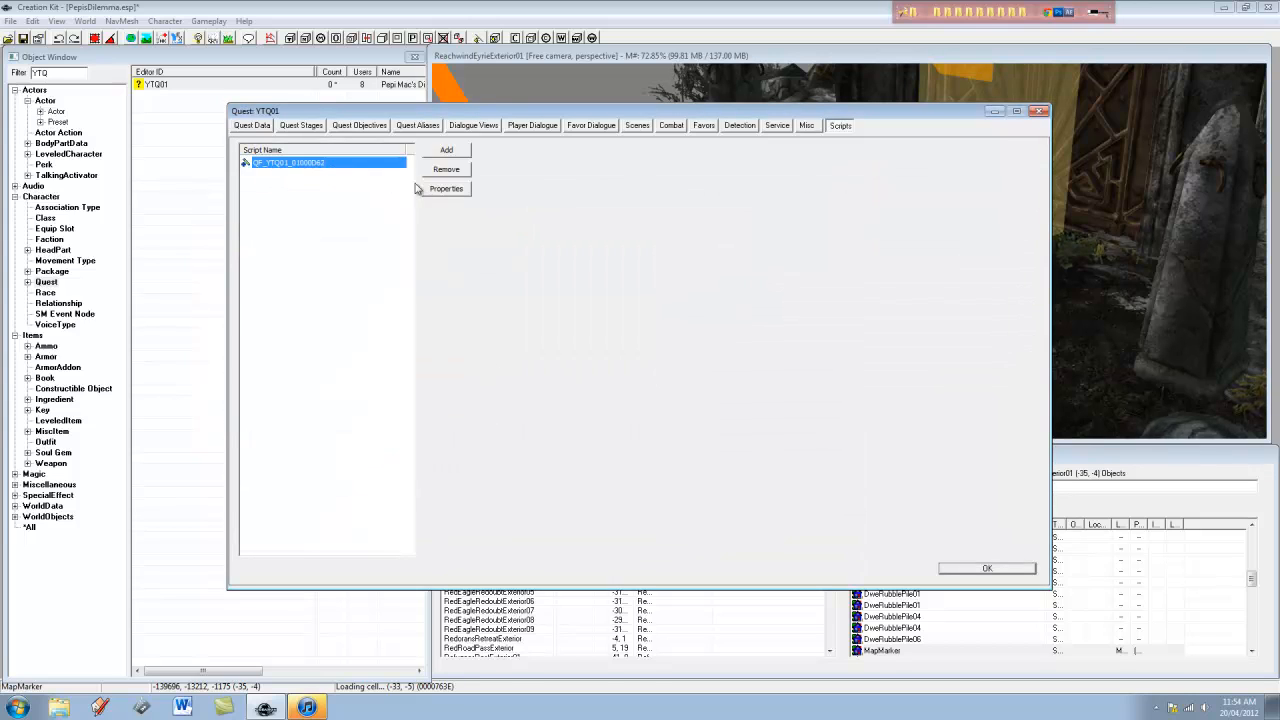
pyautogui.click(424, 189)
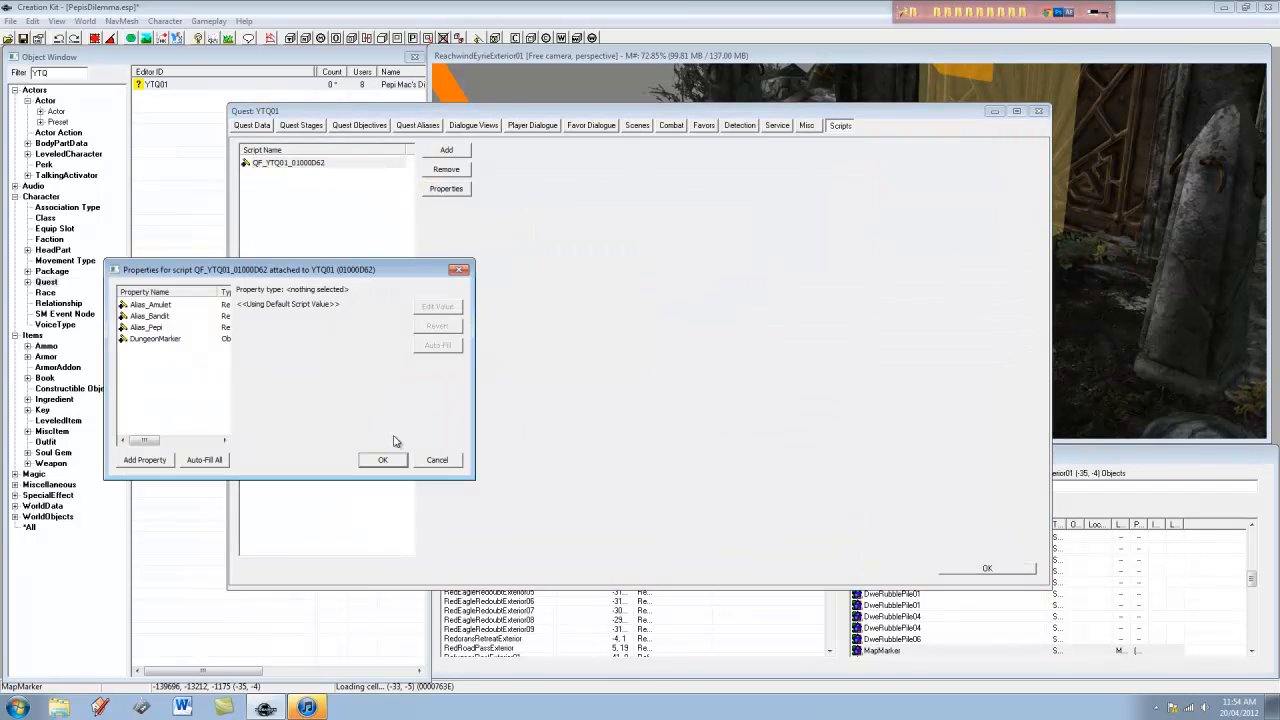
pyautogui.click(442, 459)
# Complete the second line of quest stage 10's Papyrus fragment as DungeonMarker.AddToMap()
pyautogui.click(305, 129)
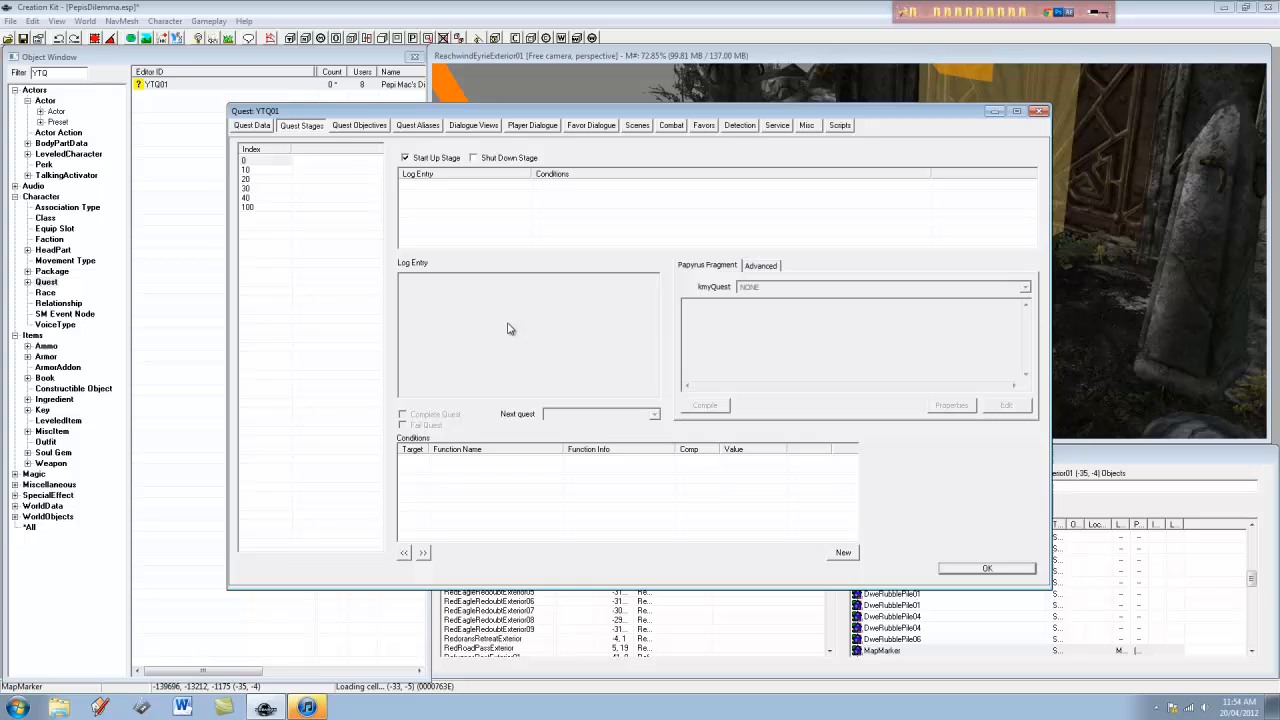
pyautogui.click(266, 170)
pyautogui.click(745, 316)
pyautogui.write('DungeonMa')
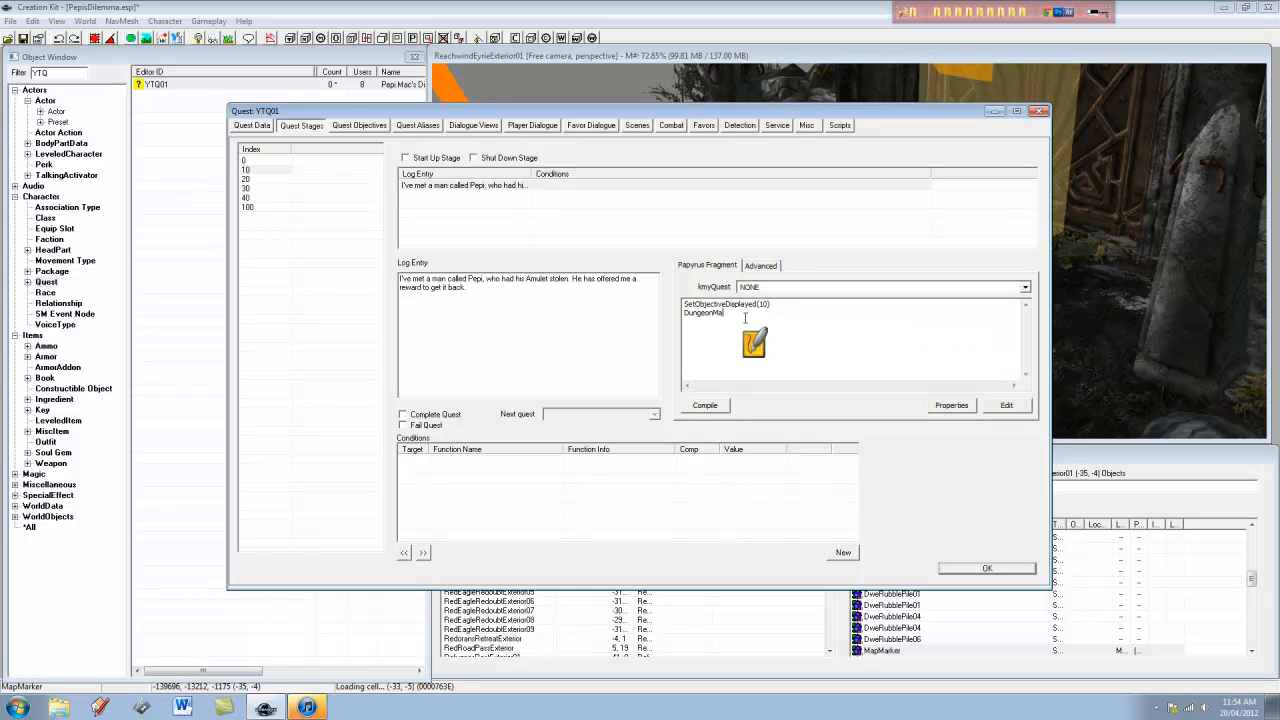
pyautogui.write('rker.AddToM')
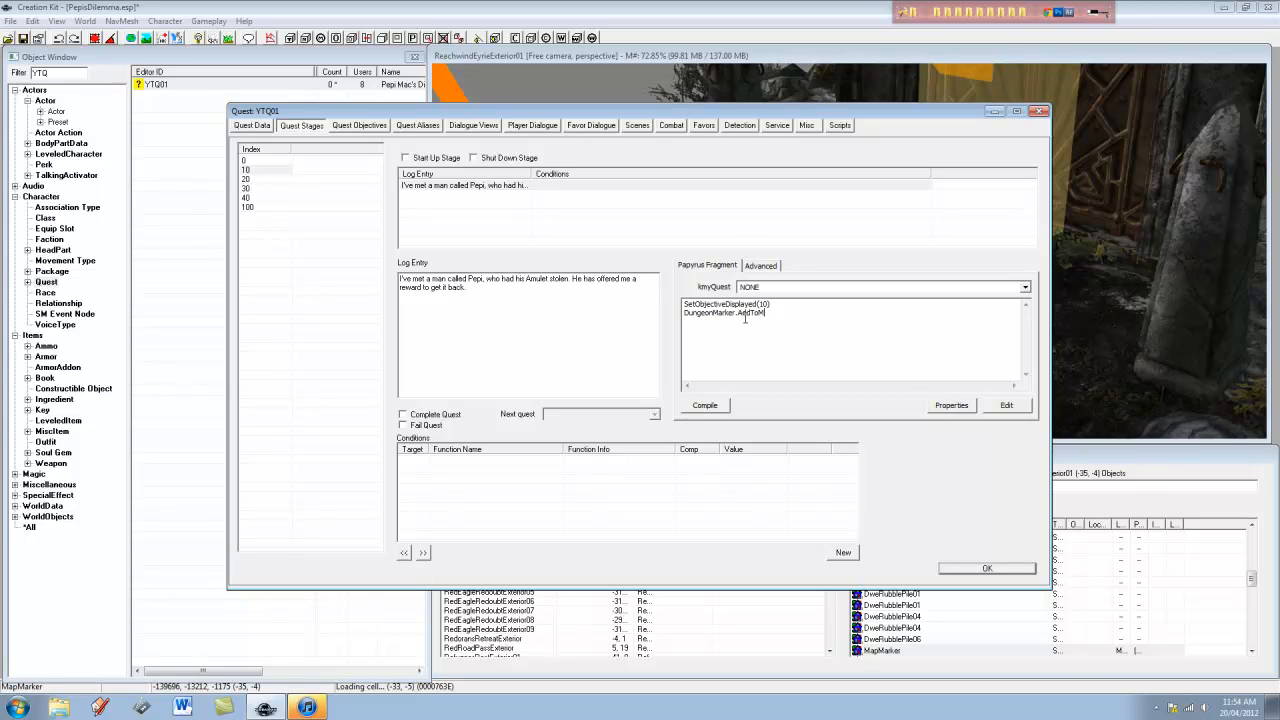
pyautogui.write('ap(')
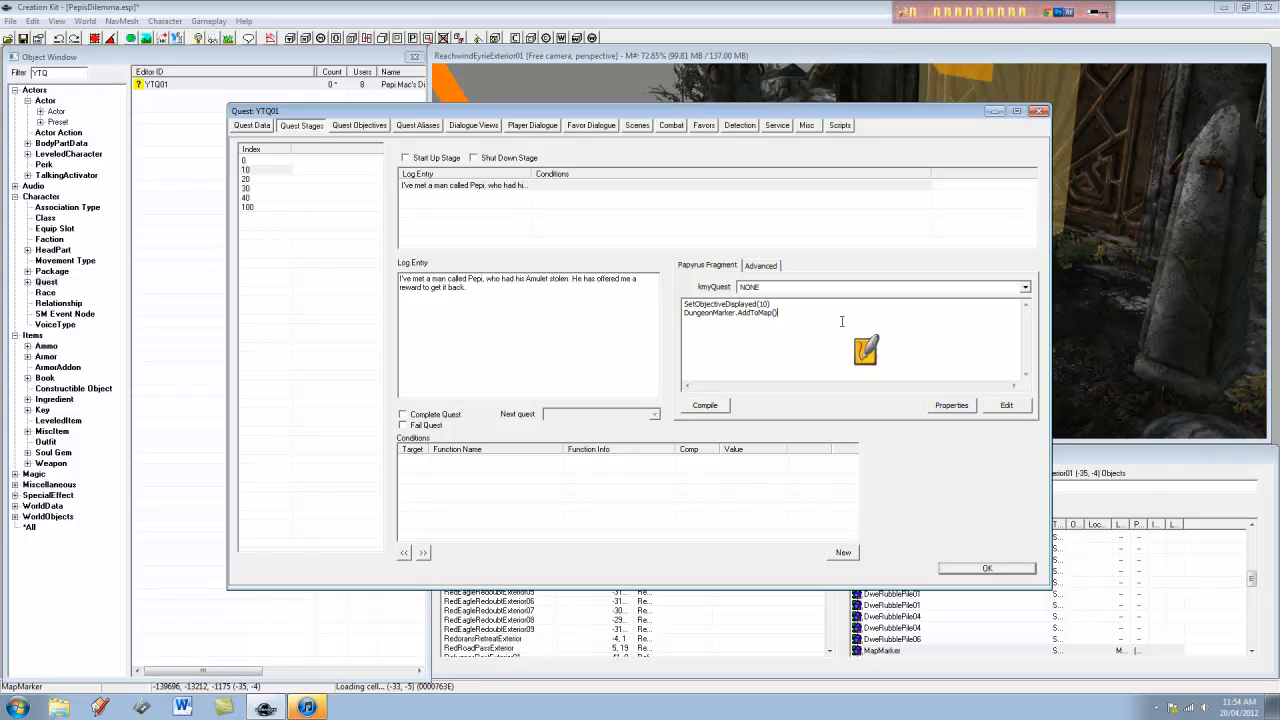
# Review the failure stage 100 and the stage 10 fragment, and accept the changes to the YTQ01 quest
pyautogui.click(258, 205)
pyautogui.click(261, 207)
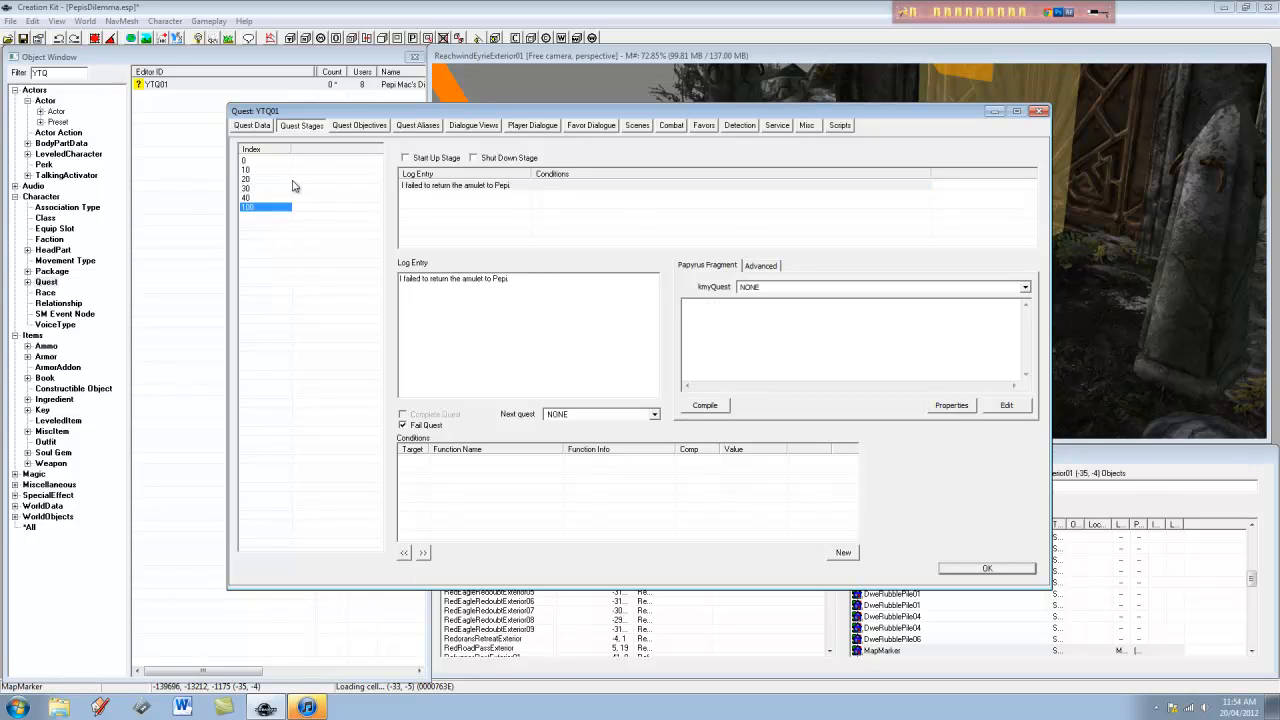
pyautogui.click(270, 172)
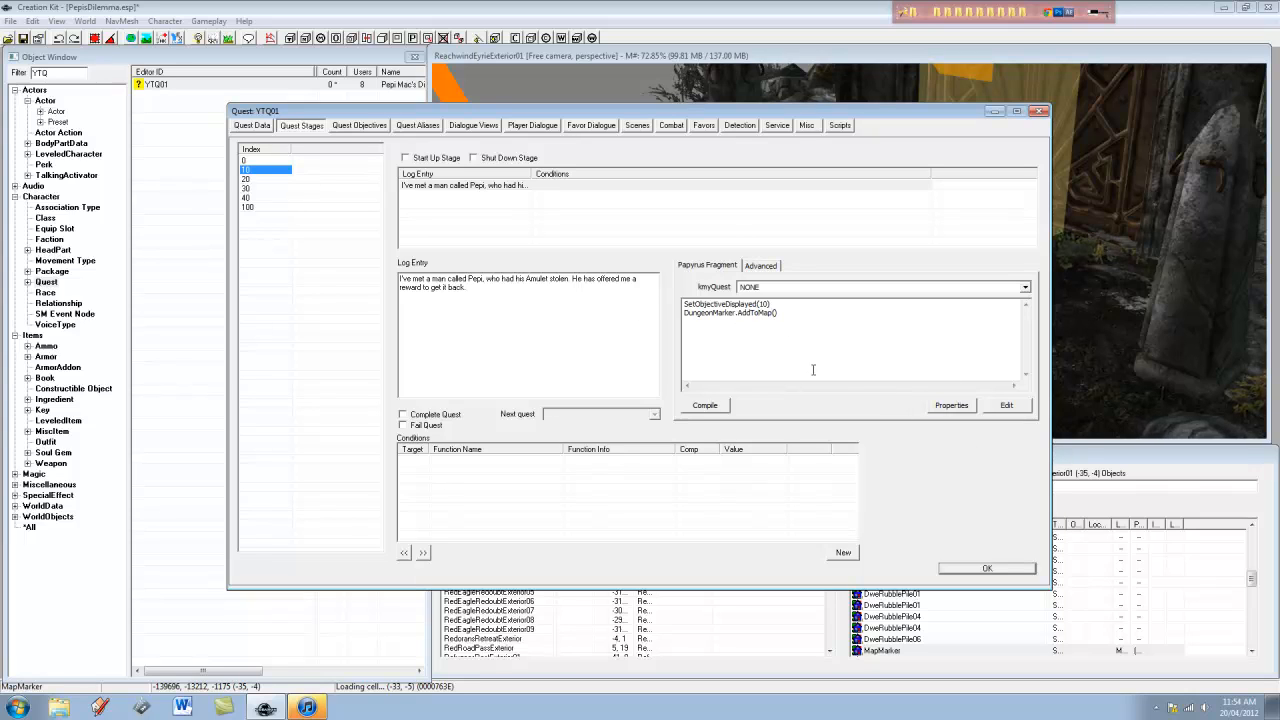
pyautogui.click(1015, 570)
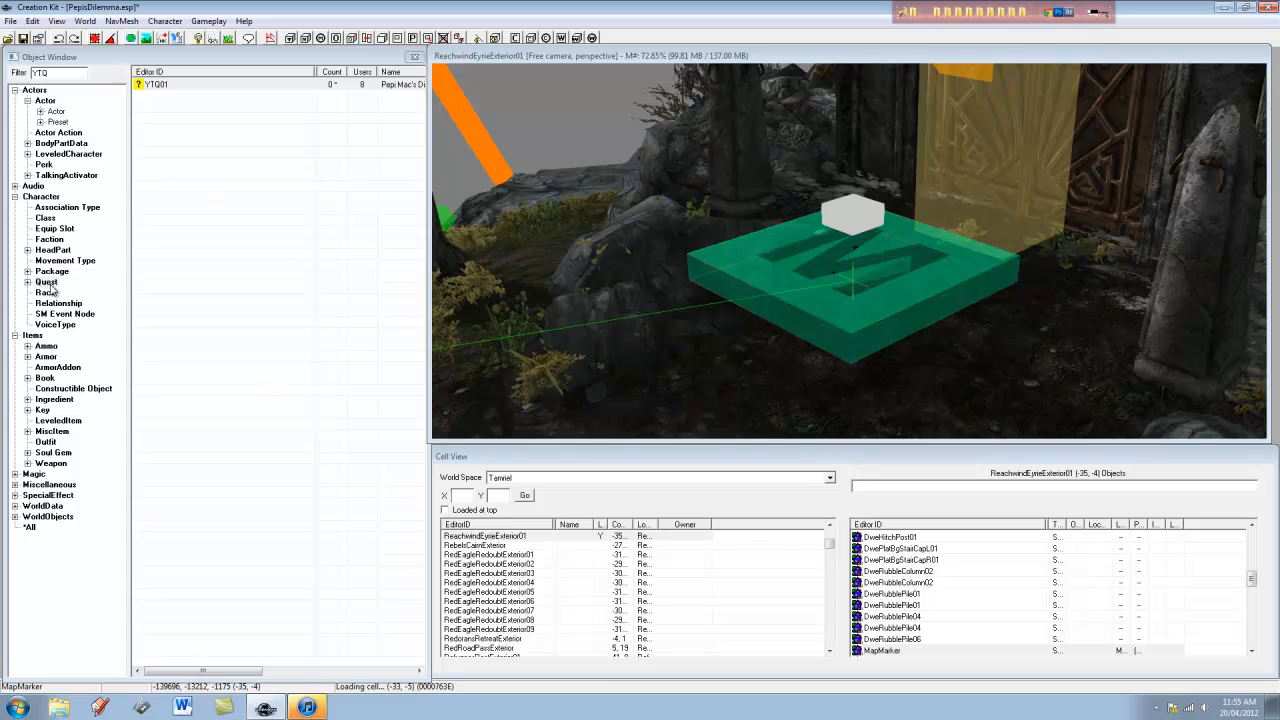
# Open the source of the YTQAmuletScrip script attached to the YTQAmulet armor for editing
pyautogui.click(46, 357)
pyautogui.doubleClick(164, 85)
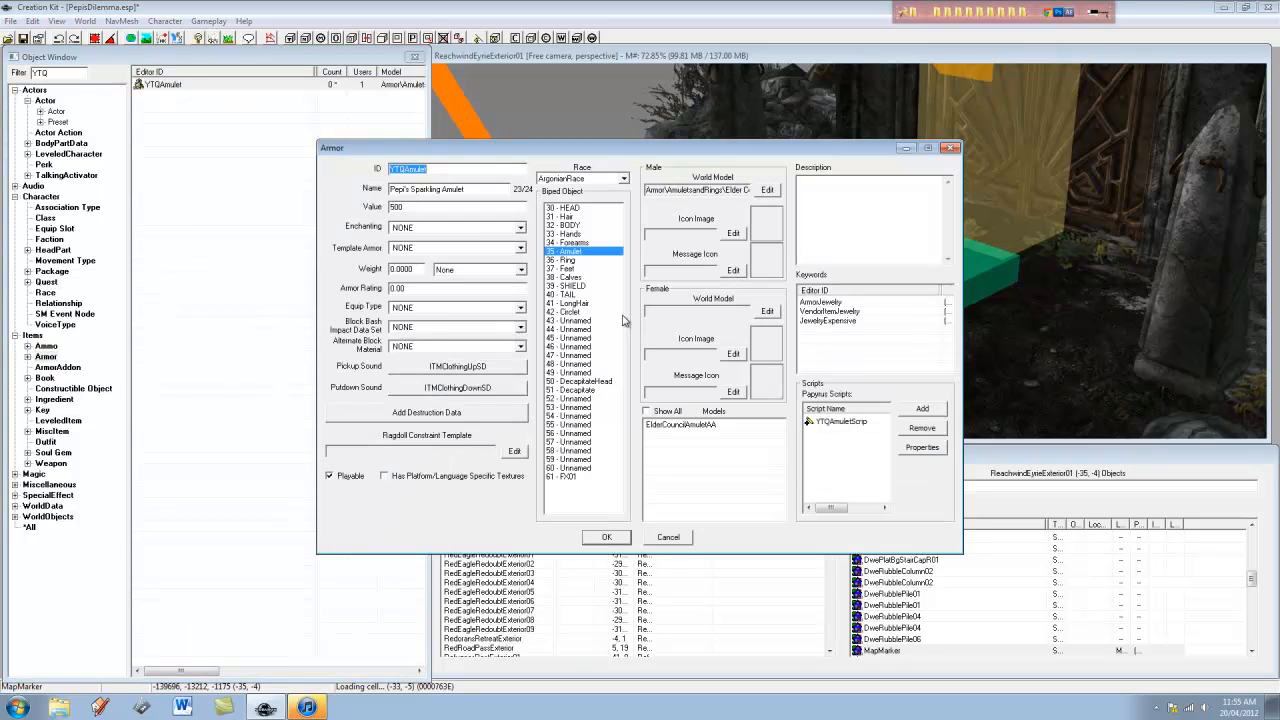
pyautogui.doubleClick(830, 421)
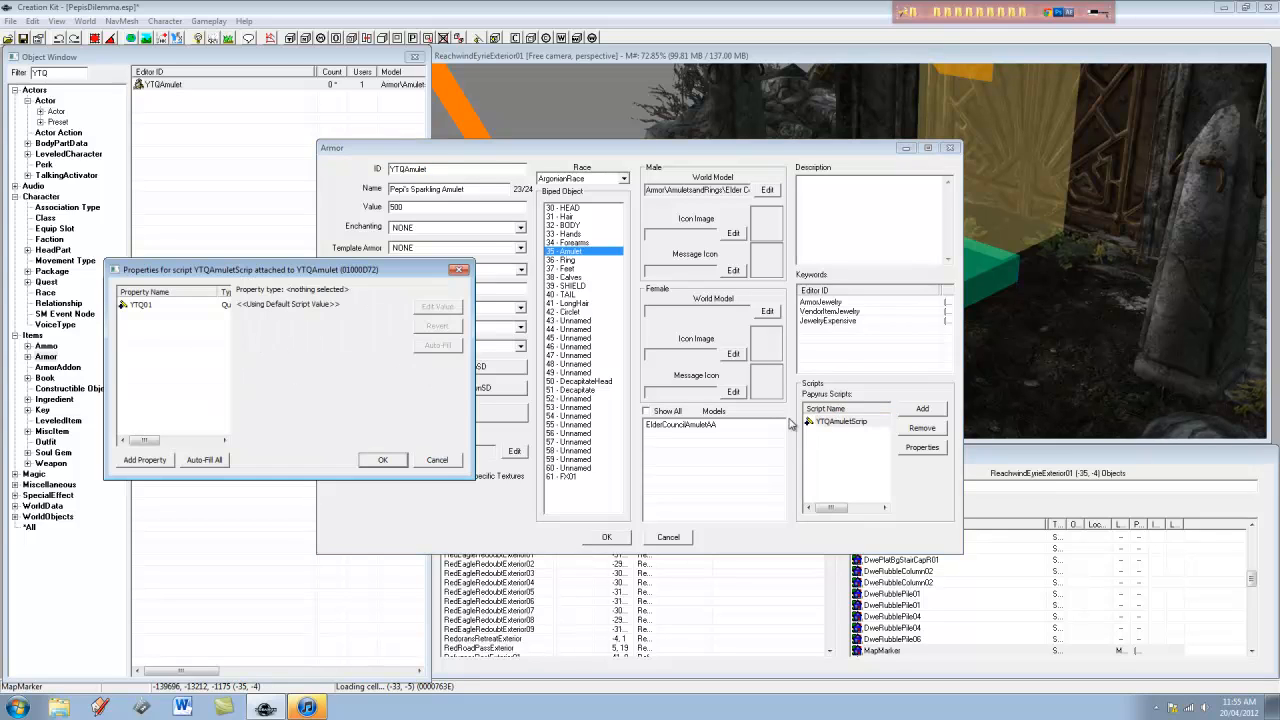
pyautogui.click(437, 460)
pyautogui.rightClick(846, 422)
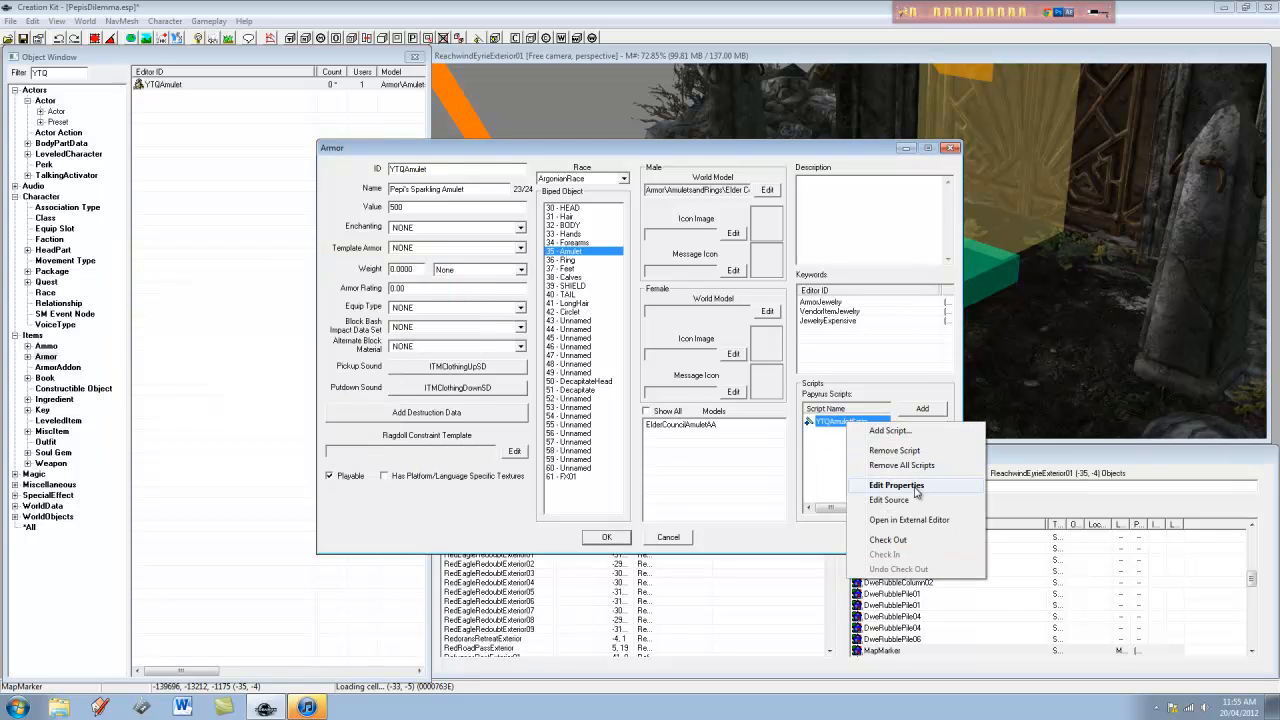
pyautogui.click(916, 500)
pyautogui.click(634, 342)
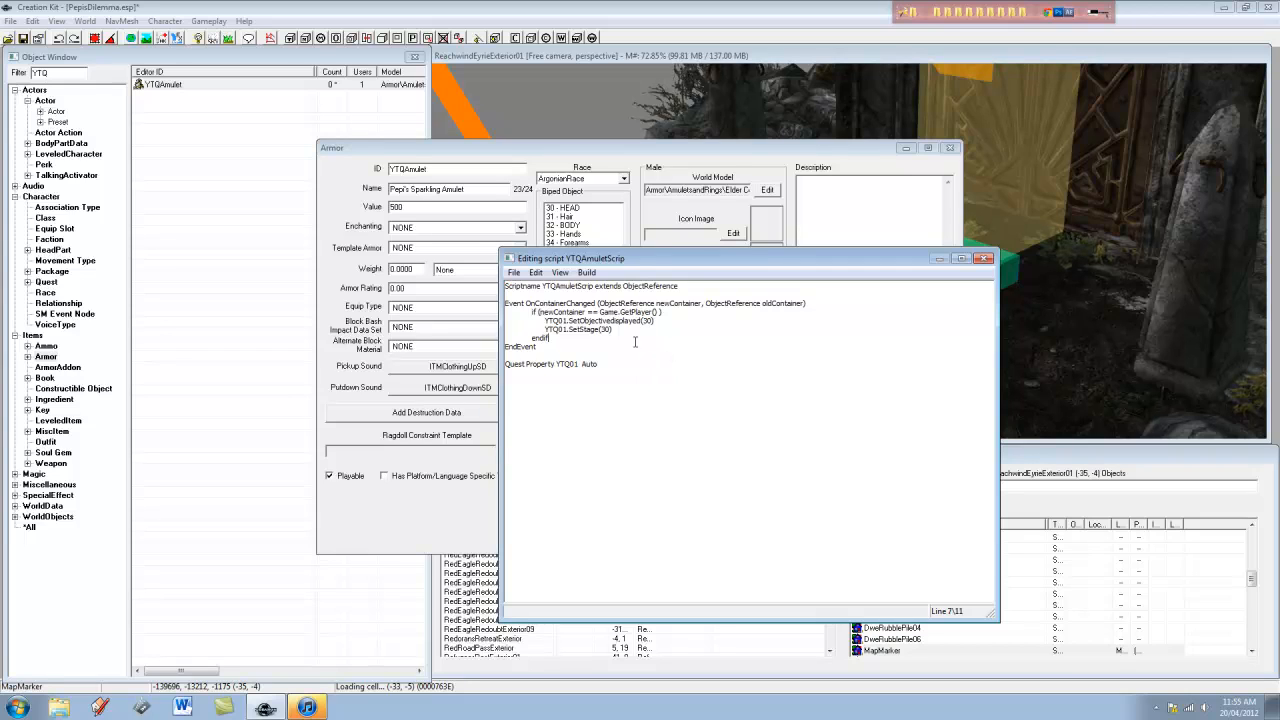
# Move the OnContainerChanged event block below the Quest Property line in YTQAmuletScrip, and close the script and the amulet's Armor window
pyautogui.moveTo(560, 350); pyautogui.dragTo(505, 300)
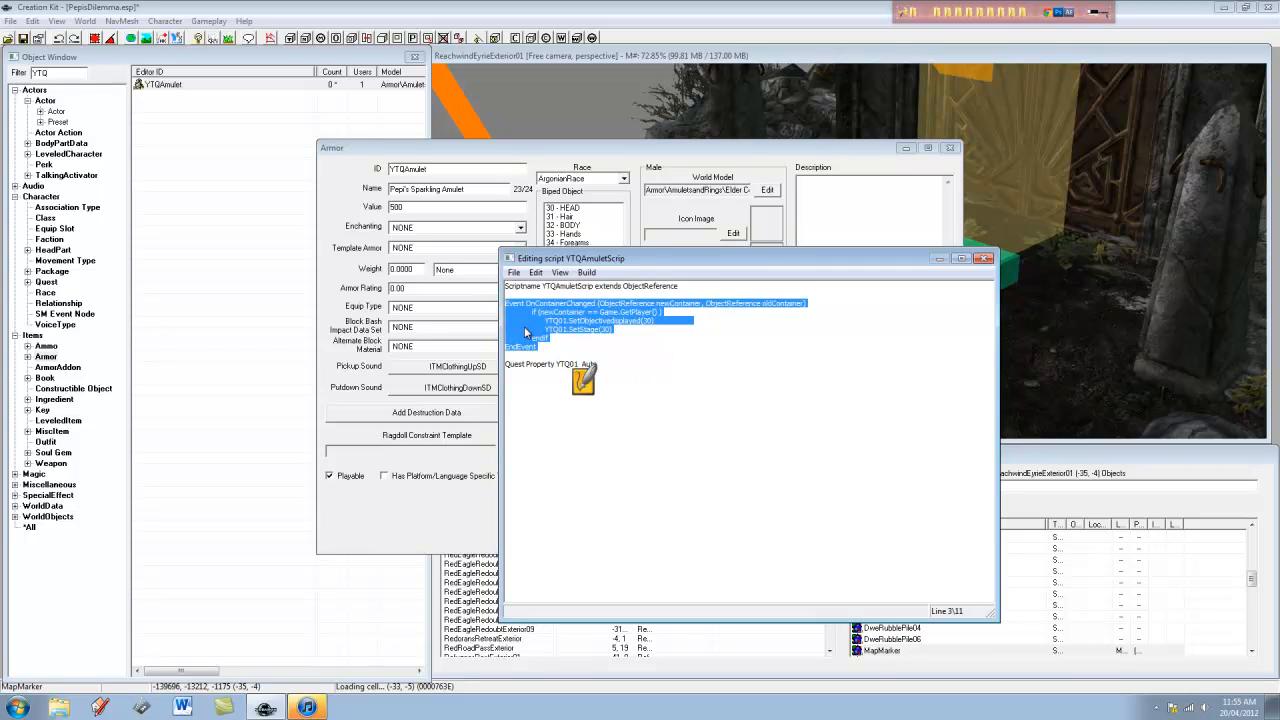
pyautogui.press('Delete')
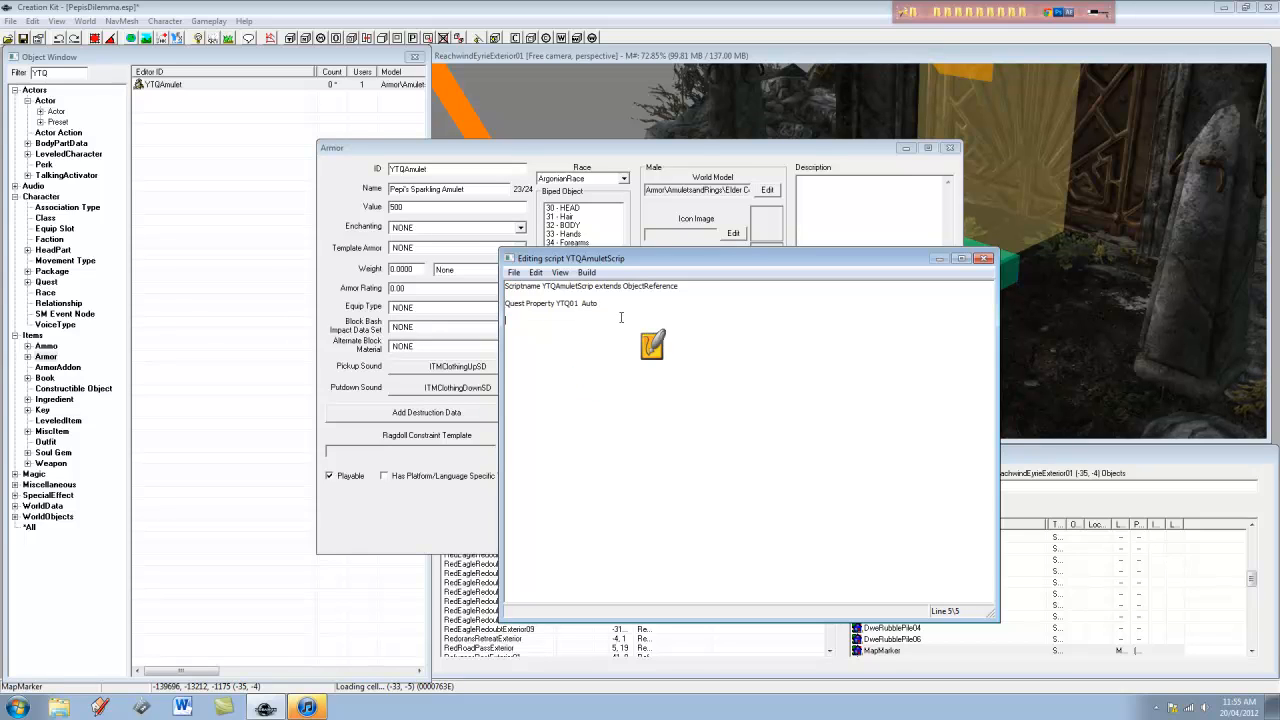
pyautogui.hotkey('ctrl', 'z')
pyautogui.click(561, 362)
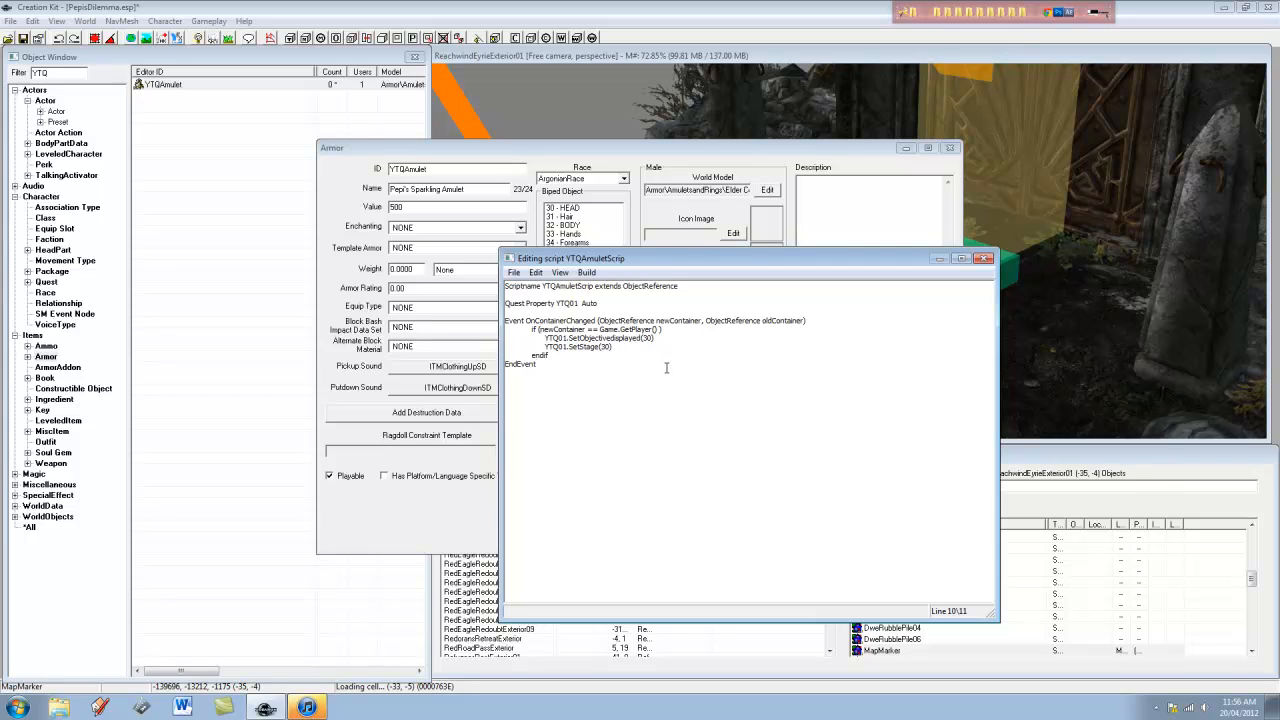
pyautogui.click(984, 259)
pyautogui.click(712, 403)
pyautogui.click(984, 259)
pyautogui.click(658, 398)
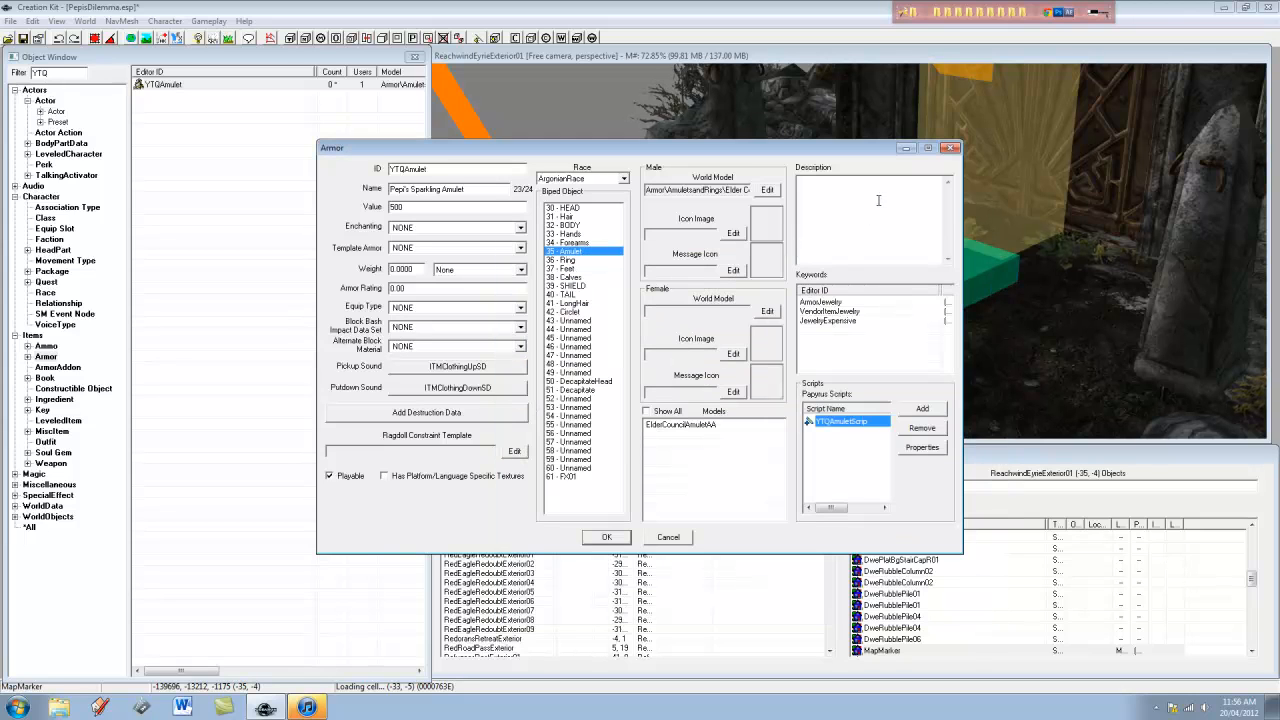
pyautogui.click(952, 148)
# Open the YTQ01 quest and bring up the Papyrus fragment of stage 30
pyautogui.click(46, 281)
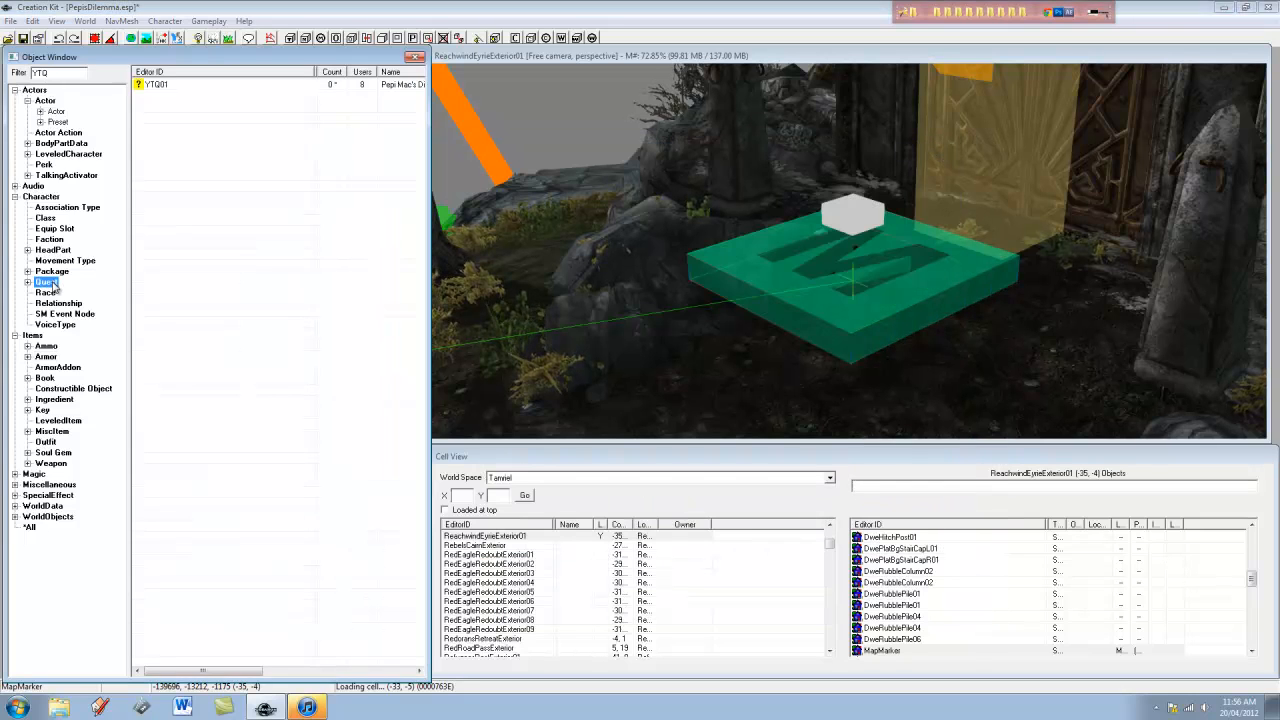
pyautogui.doubleClick(157, 84)
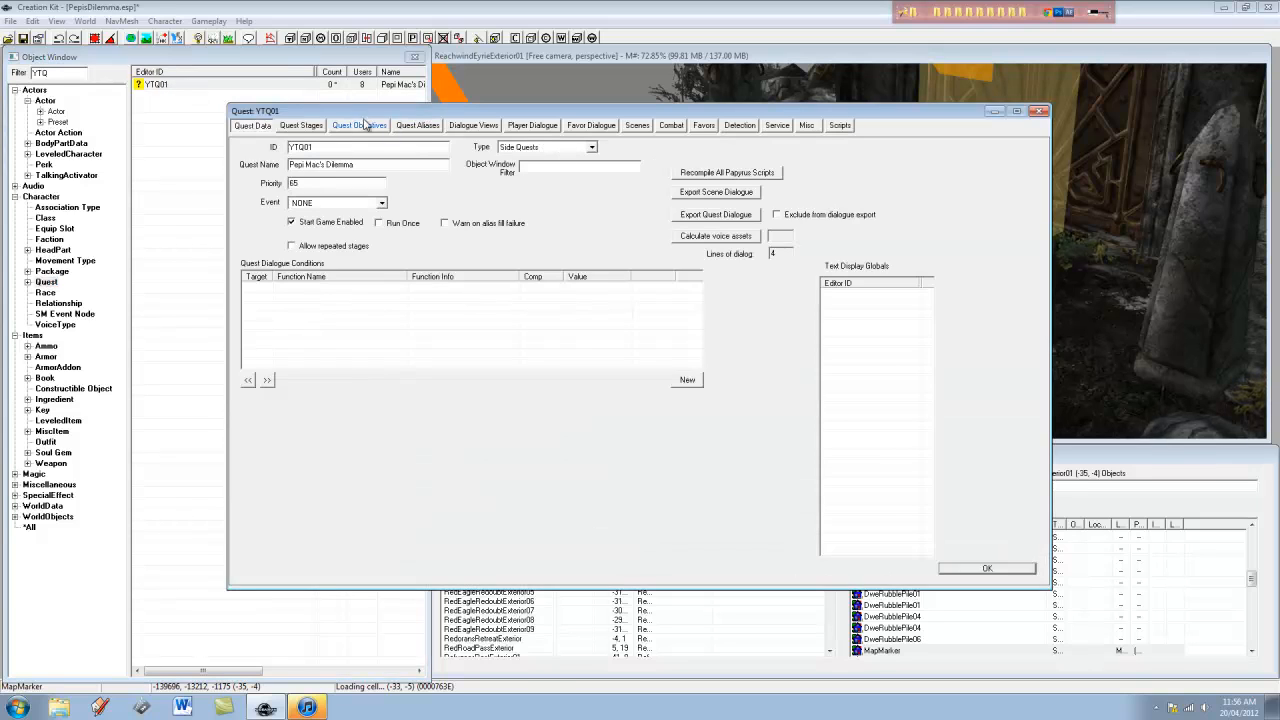
pyautogui.click(420, 126)
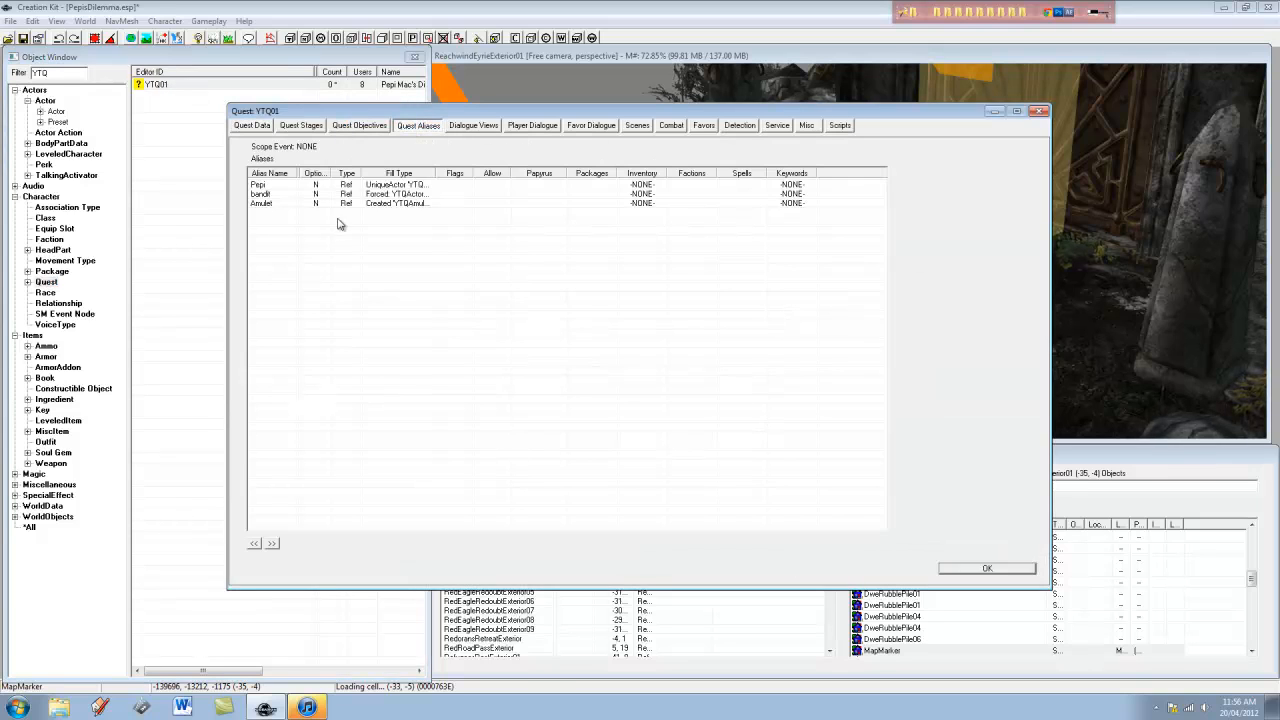
pyautogui.click(315, 126)
pyautogui.click(256, 180)
pyautogui.click(256, 180)
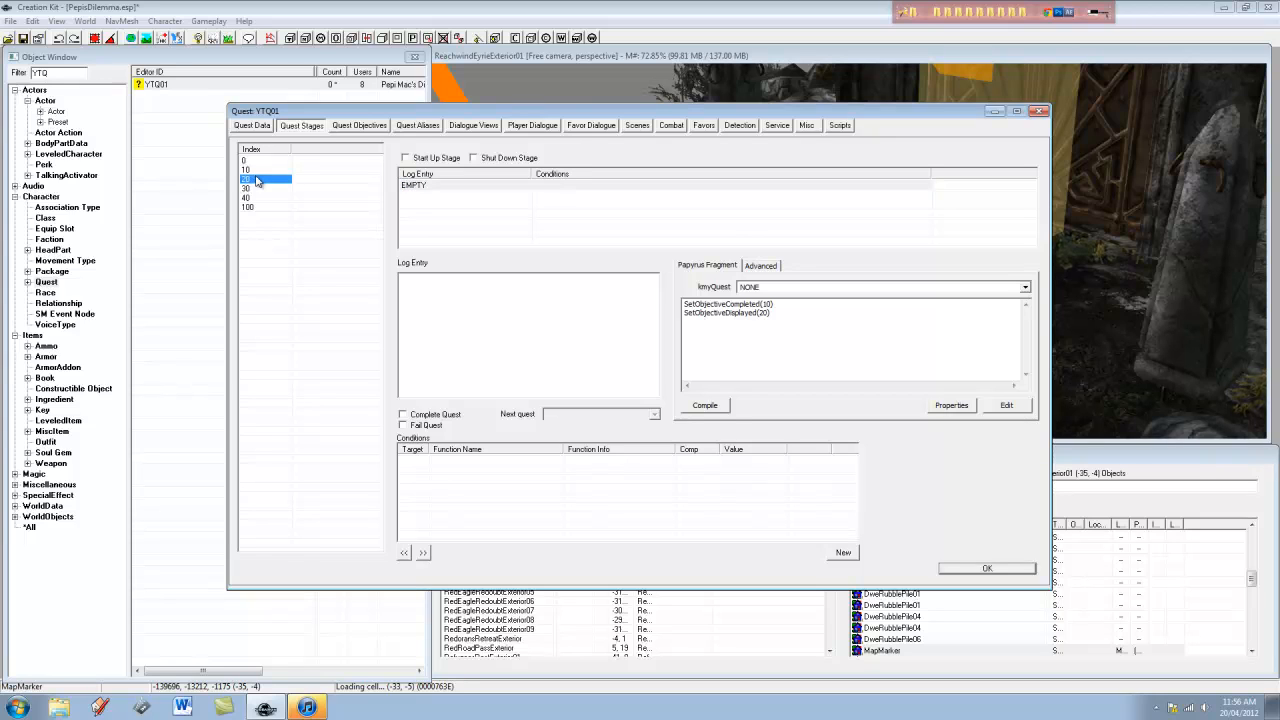
pyautogui.click(249, 189)
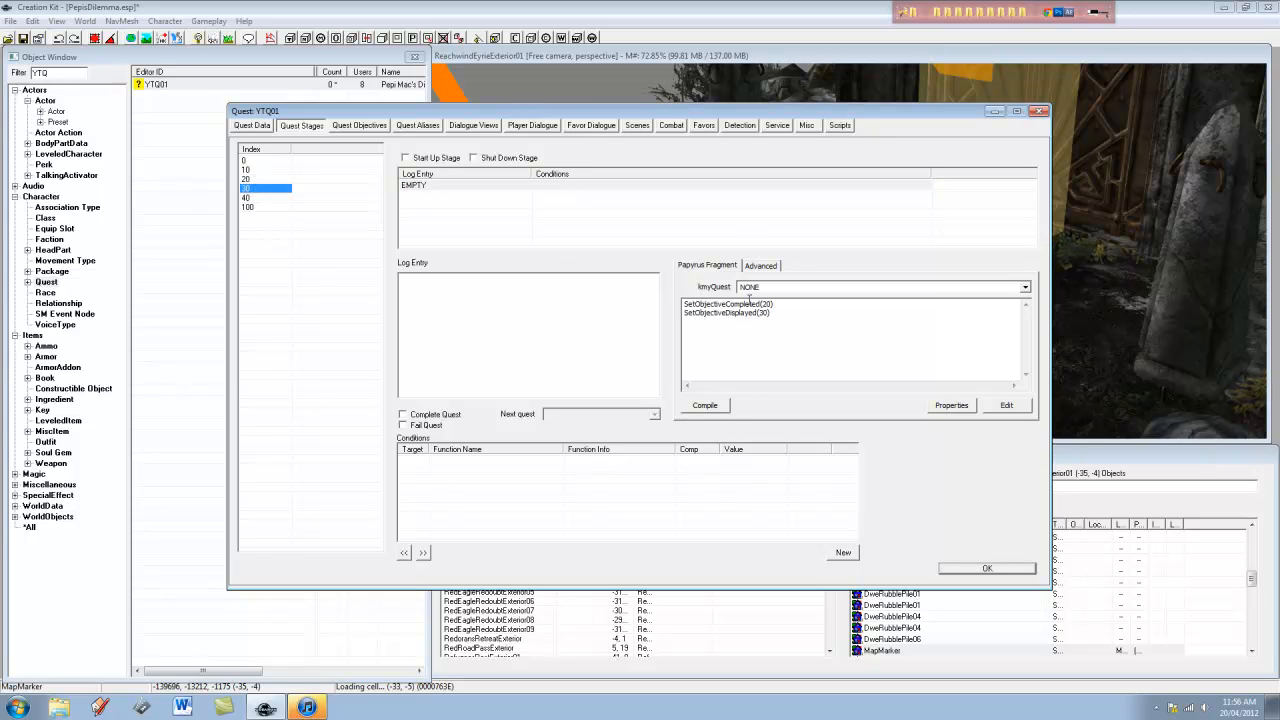
# Insert the condition if (!GetStageDone(20) ) as a new line above SetObjectiveCompleted(20) in stage 30's Papyrus fragment
pyautogui.click(790, 314)
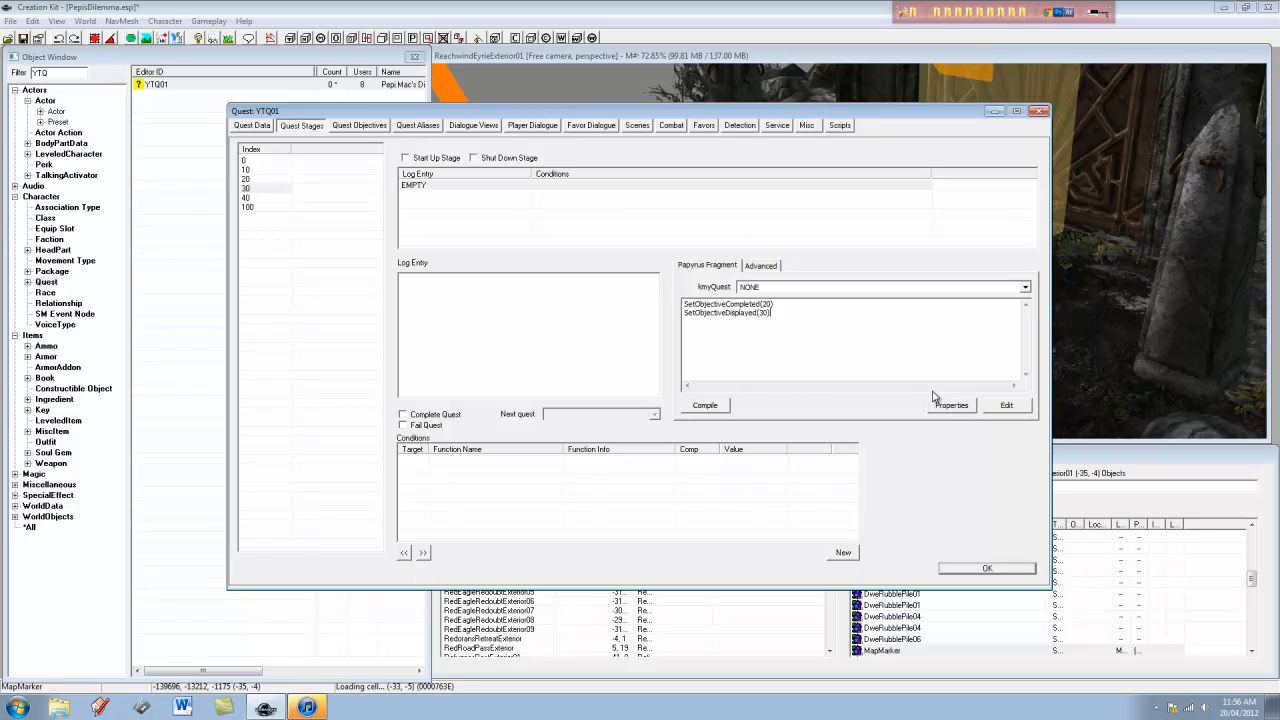
pyautogui.rightClick(684, 306)
pyautogui.click(687, 303)
pyautogui.press('Return')
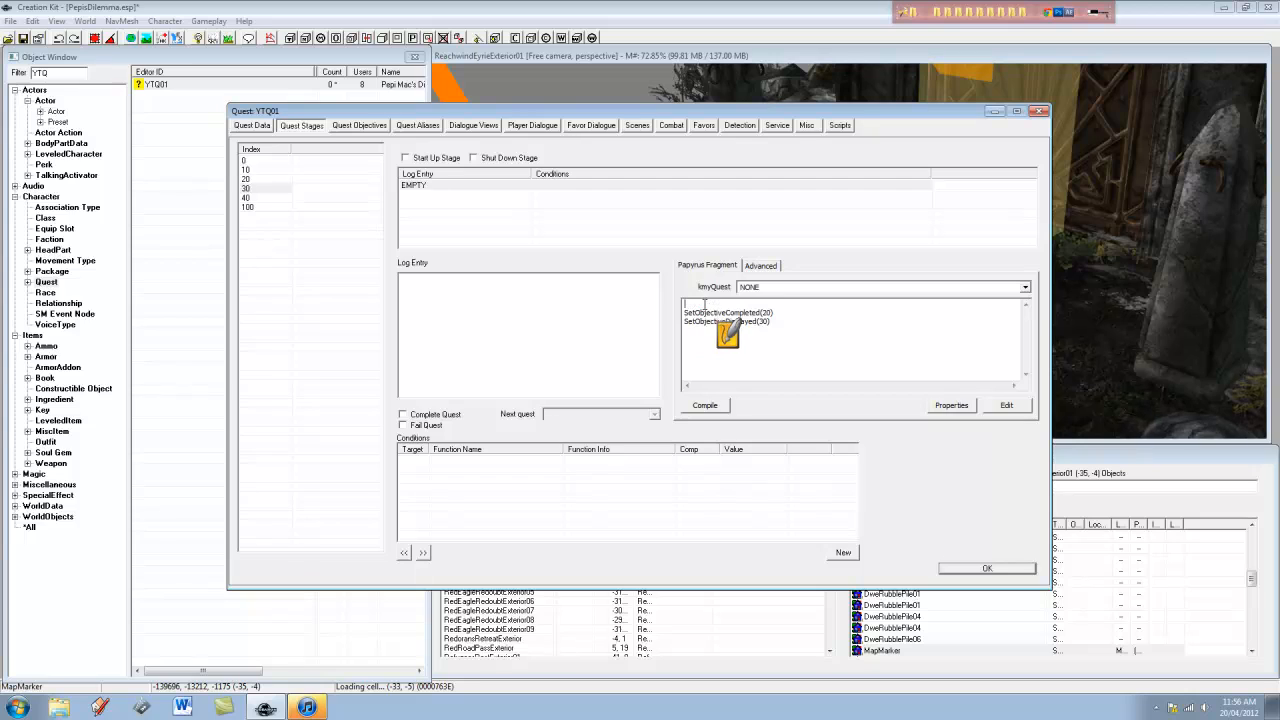
pyautogui.write('if')
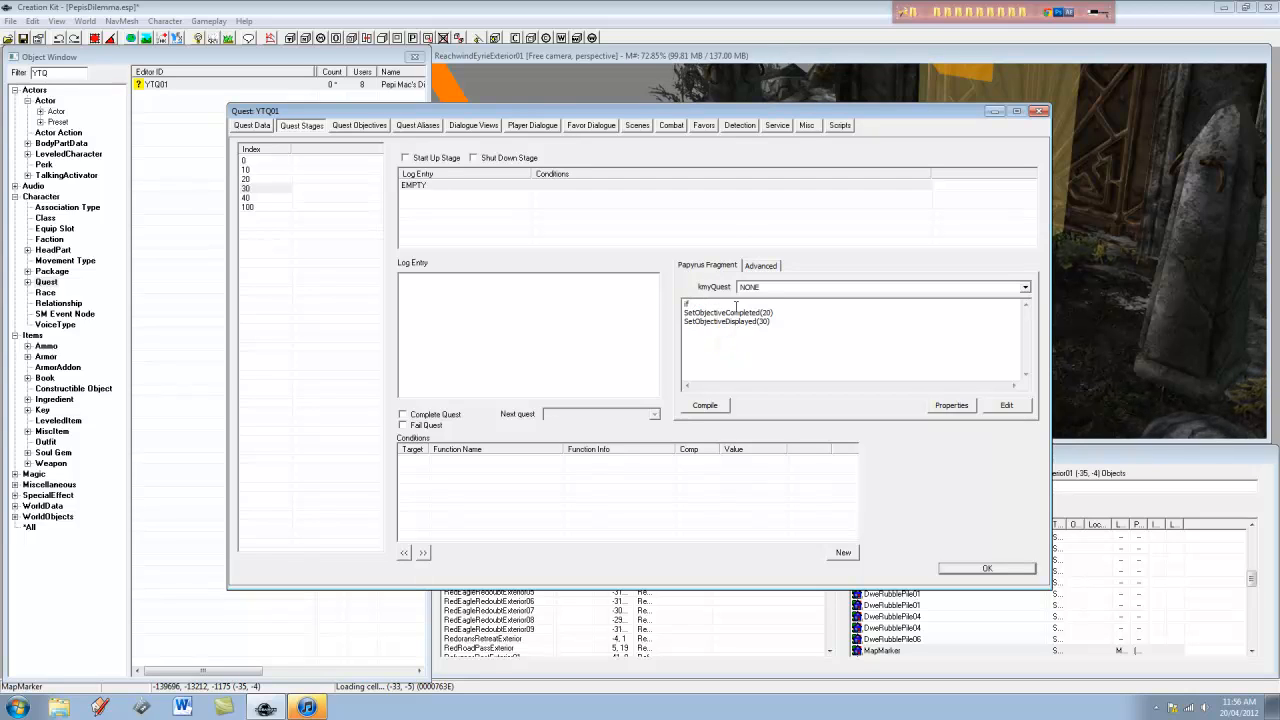
pyautogui.write(' (!GetStageDo')
pyautogui.write('ne(20) )')
pyautogui.press('Return')
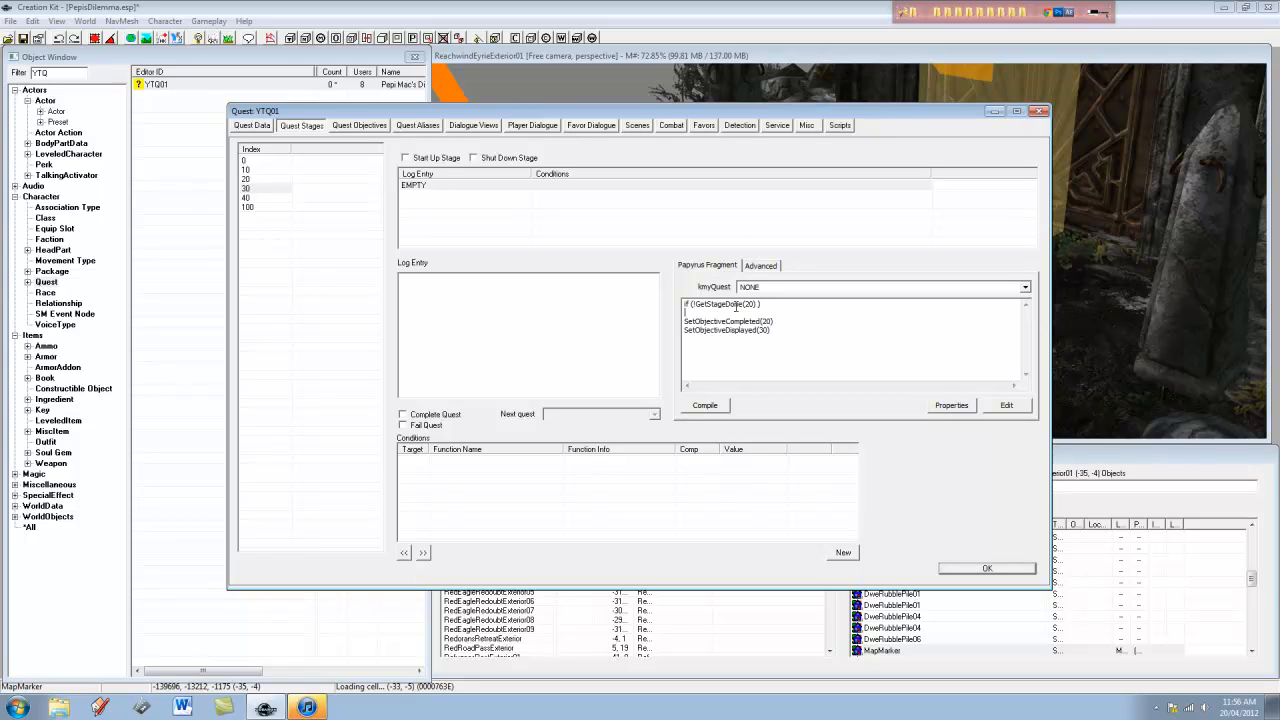
# Add the indented line SetObjectiveDisplayed(10, False) under the GetStageDone condition in stage 30's fragment
pyautogui.press('Tab')
pyautogui.press('Tab')
pyautogui.click(736, 309)
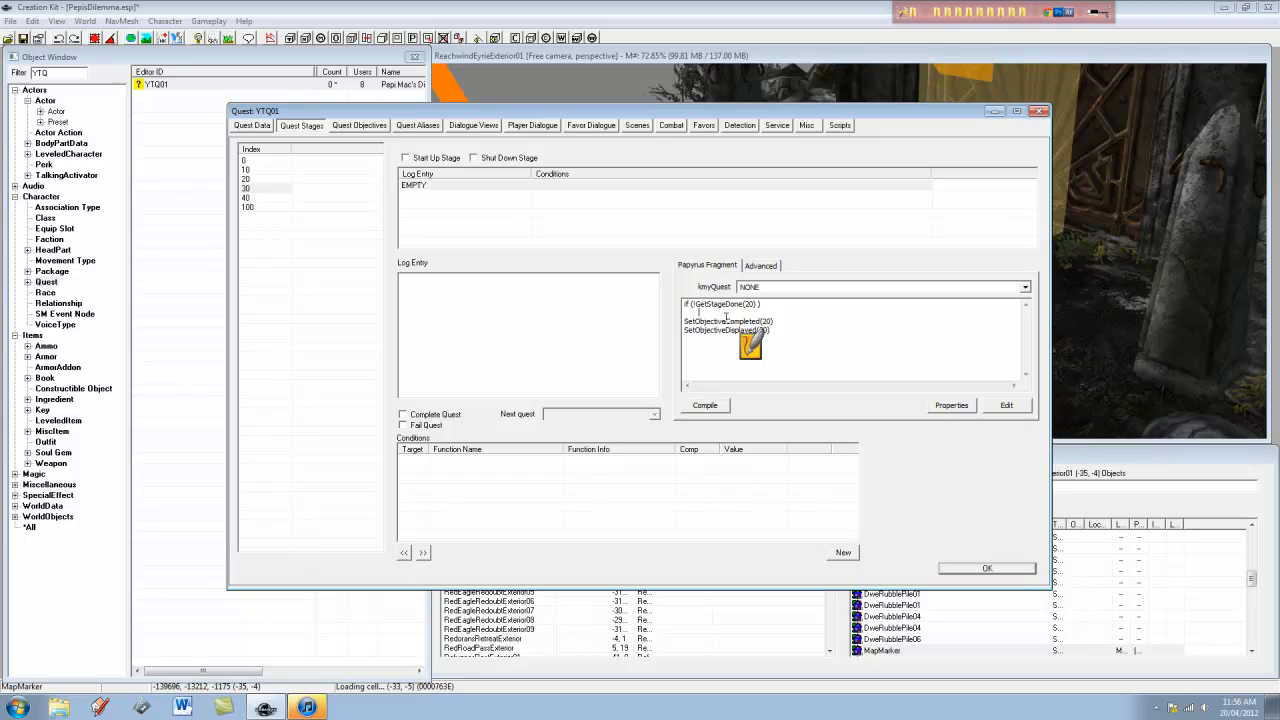
pyautogui.write('Set')
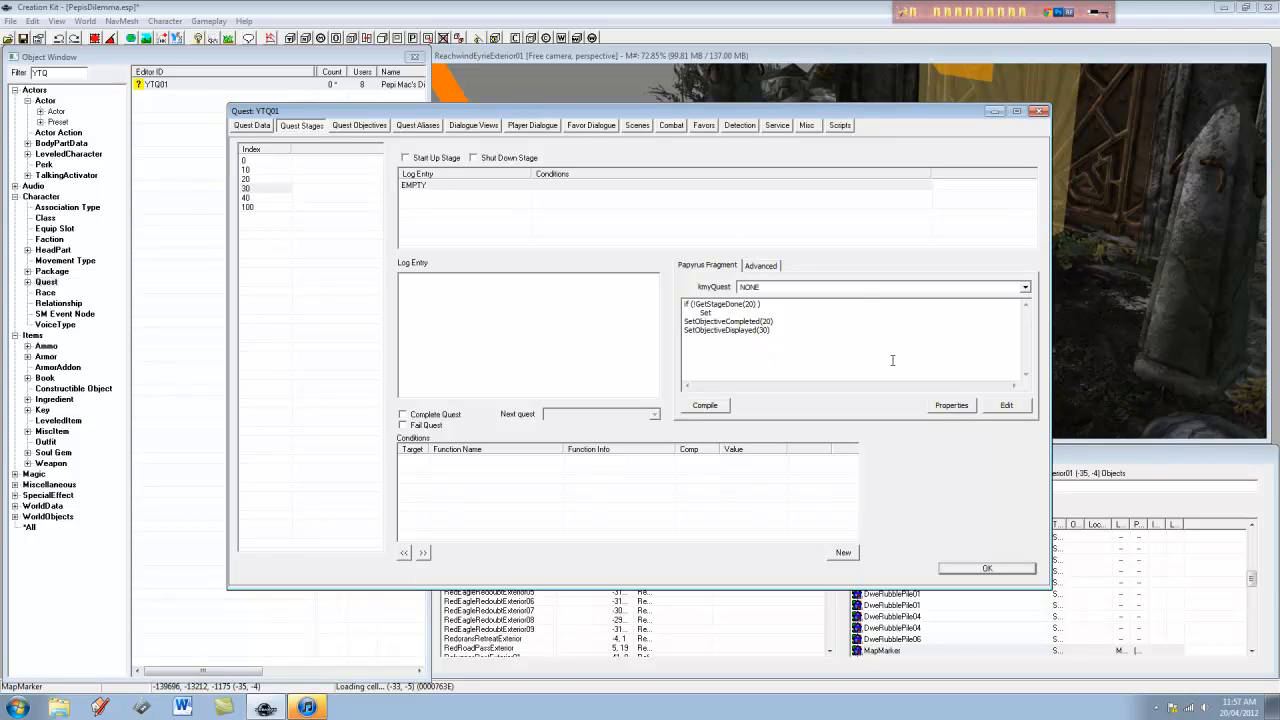
pyautogui.write('ObjectiveDisplayed(10, False)')
pyautogui.press('Return')
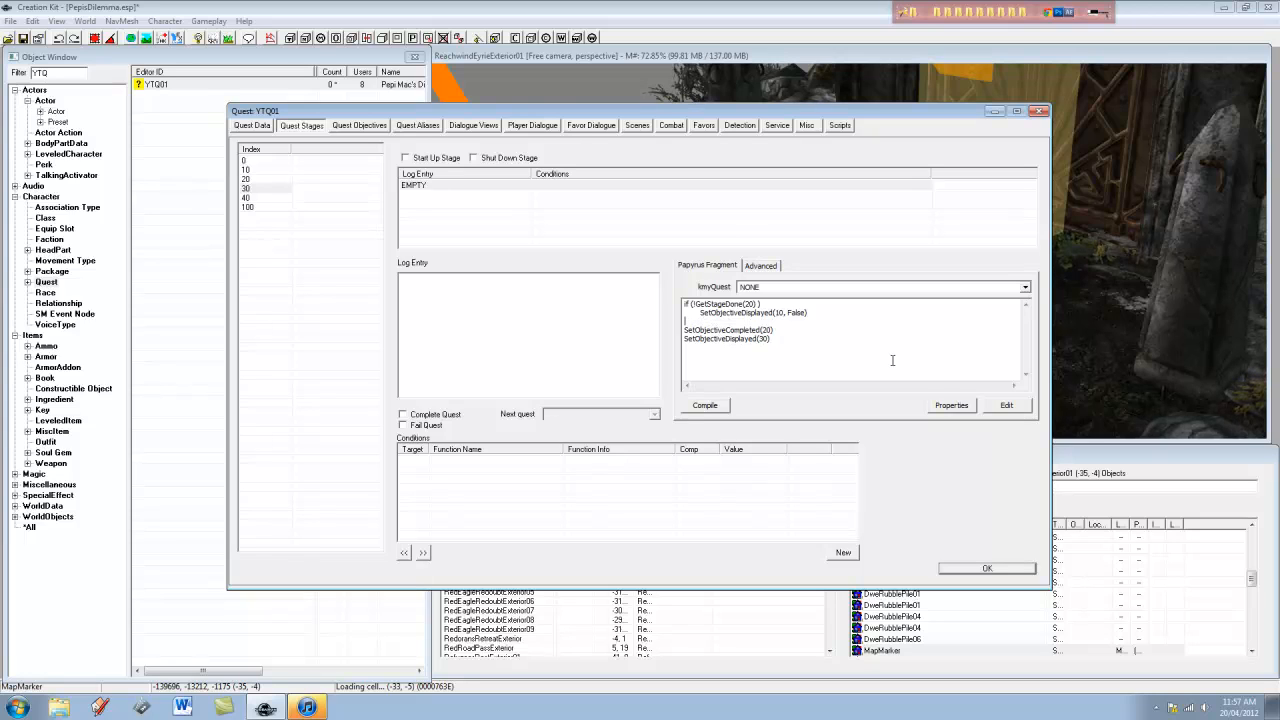
# Close the condition with endif above SetObjectiveCompleted(20), and accept the changes to the YTQ01 quest
pyautogui.write('endif')
pyautogui.press('Return')
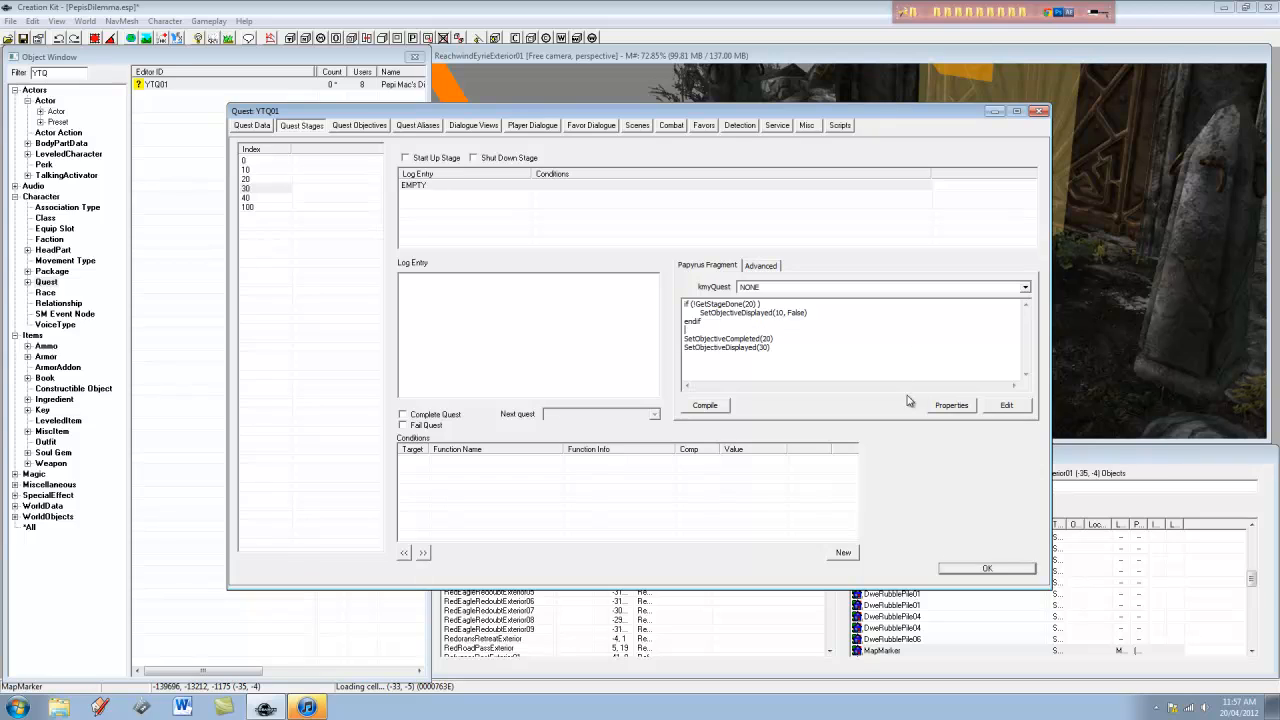
pyautogui.click(960, 356)
pyautogui.click(1019, 572)
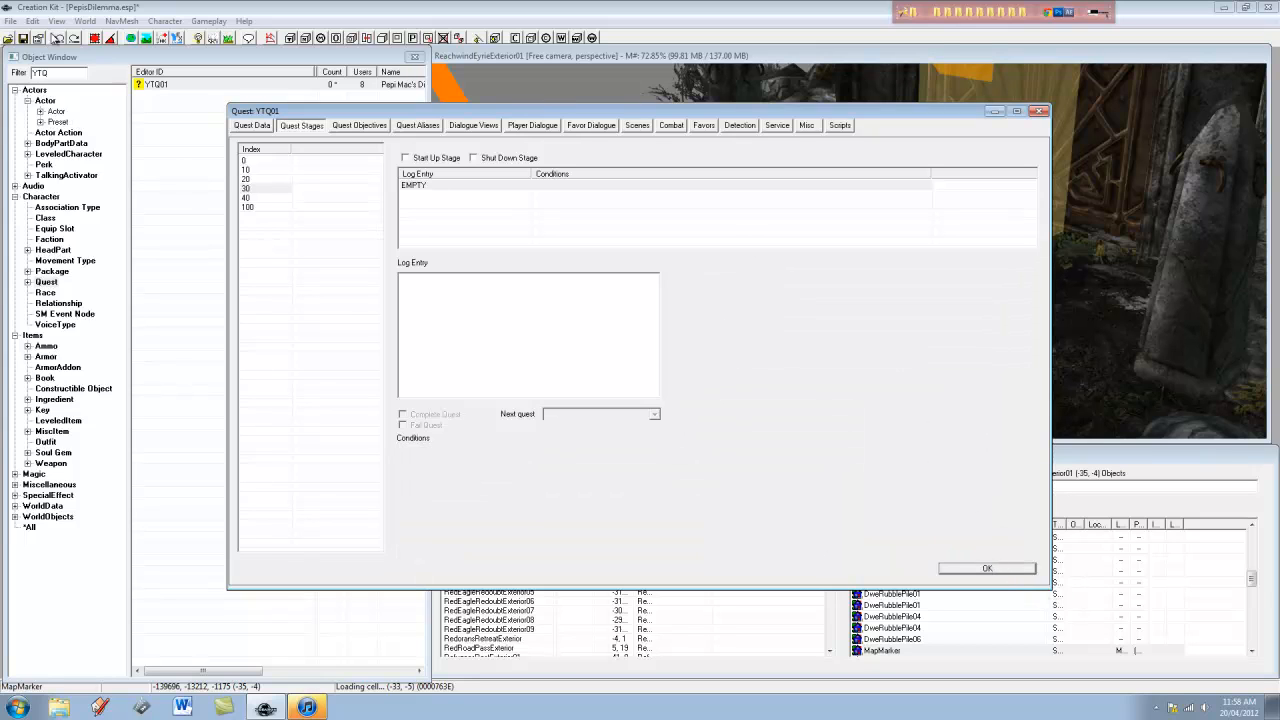
# Open the YTQActorBandit actor and the source of its YTQBanditScript for editing
pyautogui.click(56, 111)
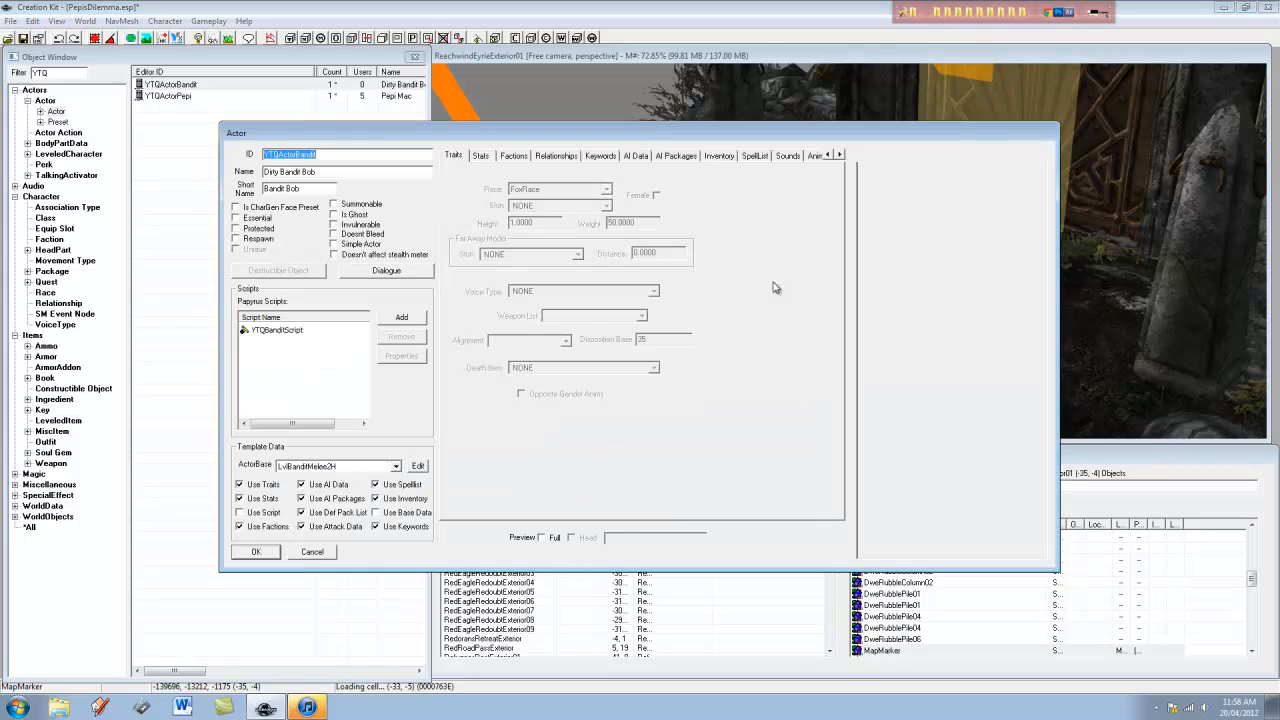
pyautogui.click(282, 330)
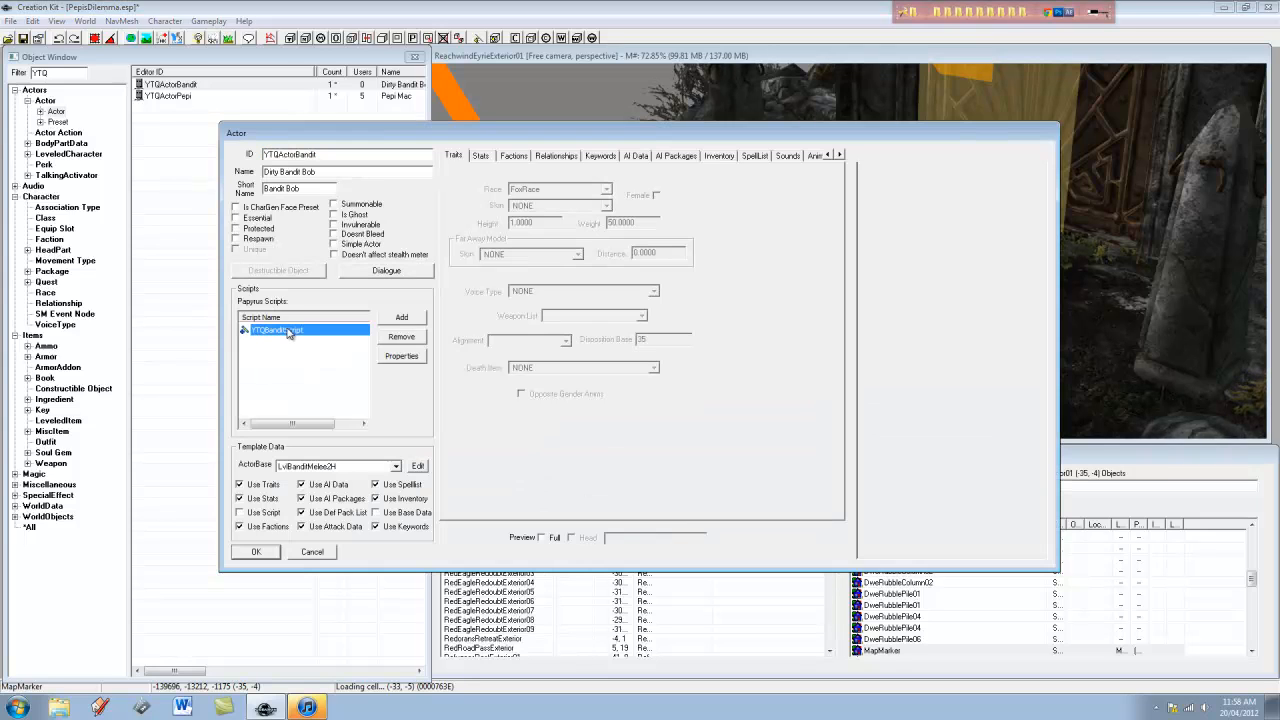
pyautogui.rightClick(286, 331)
pyautogui.click(340, 406)
pyautogui.click(638, 354)
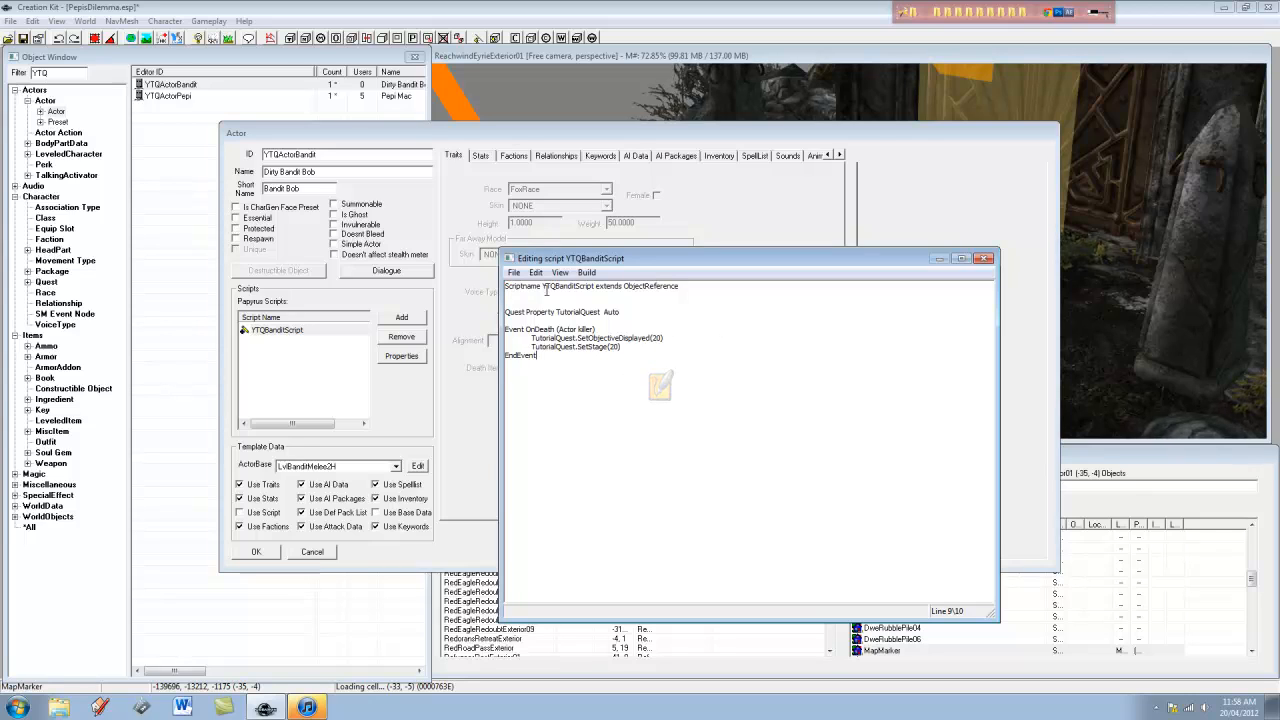
# In the OnDeath event of YTQBanditScript, put if before TutorialQuest.SetObjectiveDisplayed(20) and add an endif line after TutorialQuest.SetStage(20)
pyautogui.click(625, 346)
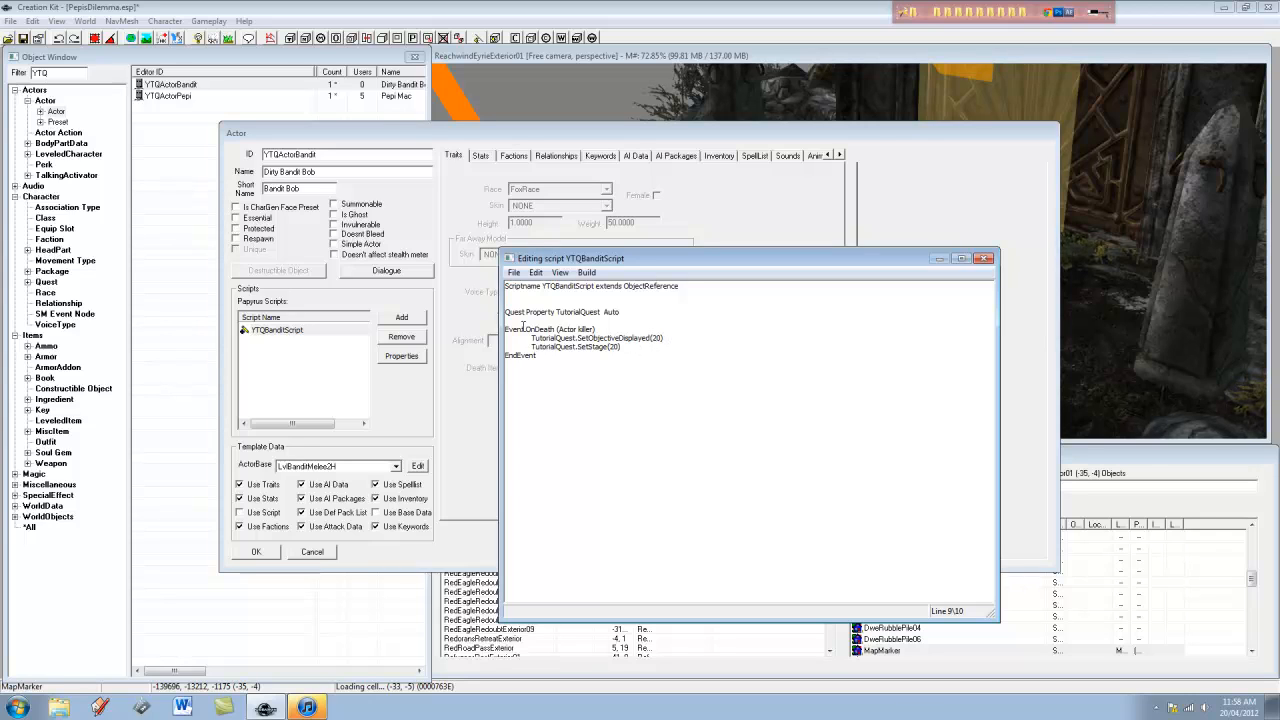
pyautogui.click(530, 339)
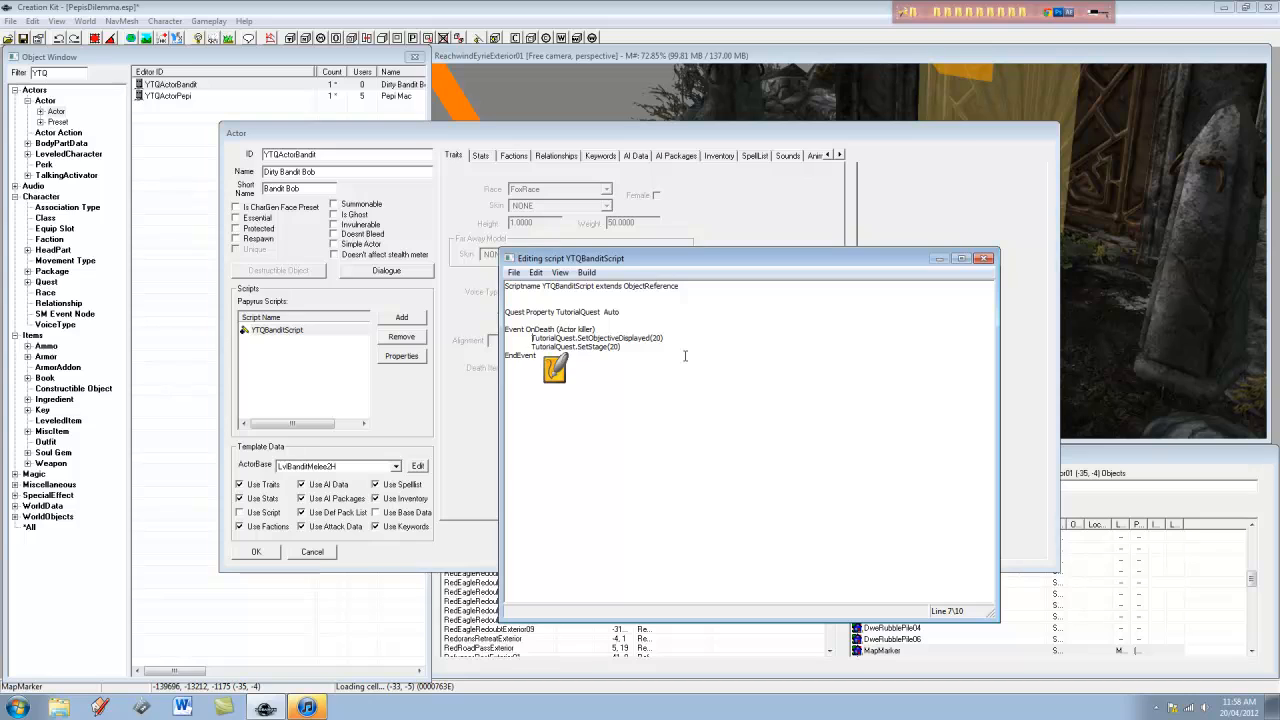
pyautogui.write('if')
pyautogui.click(626, 350)
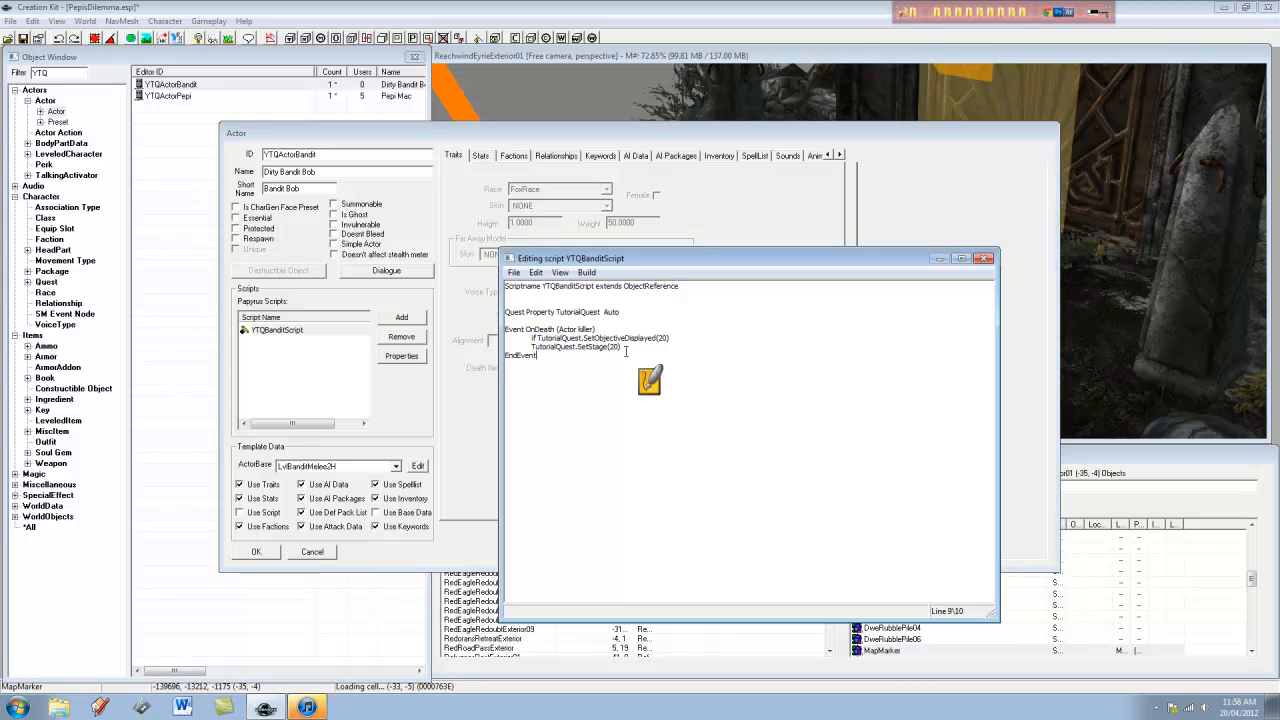
pyautogui.click(623, 347)
pyautogui.press('Return')
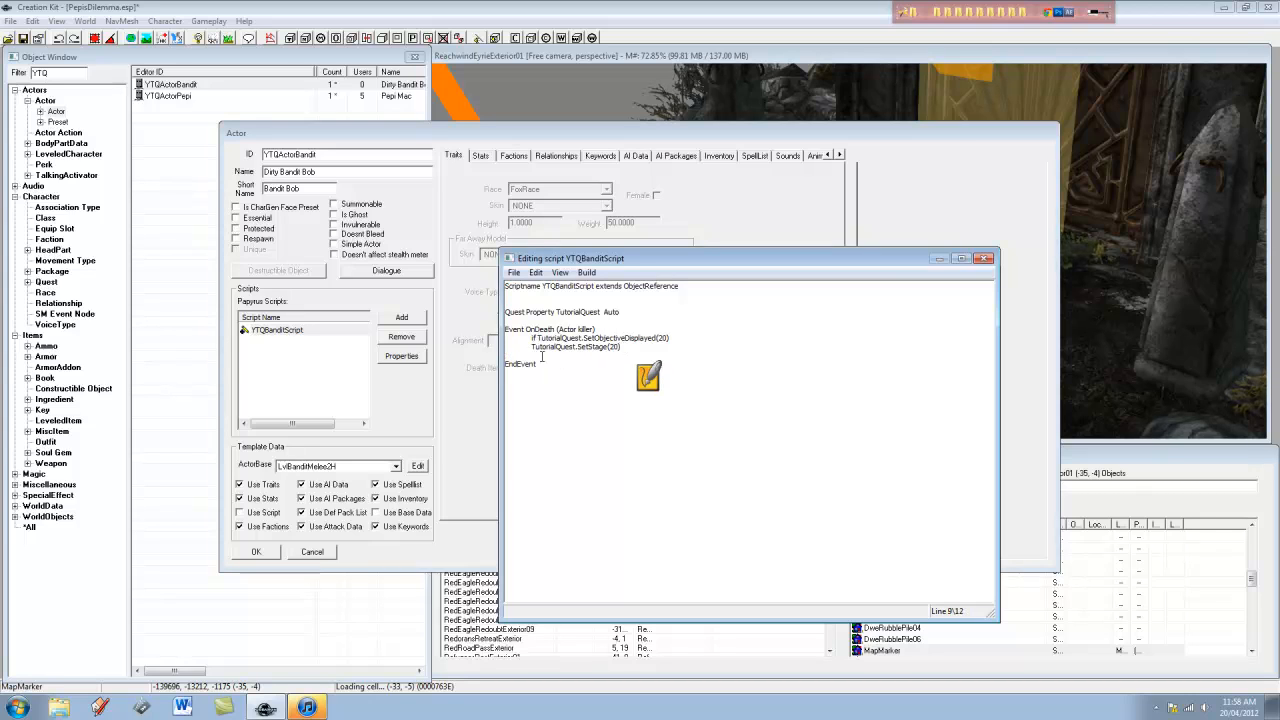
pyautogui.write('end')
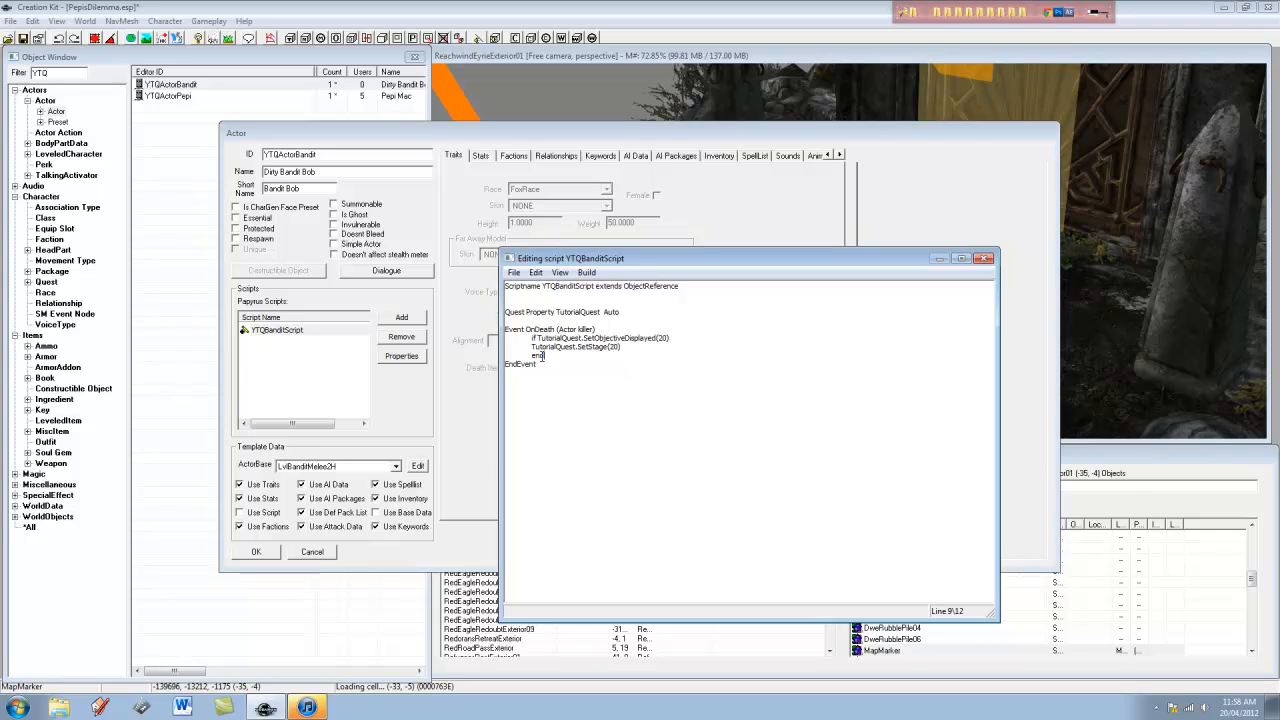
pyautogui.write('if')
# Rewrite the if line of the bandit script's OnDeath event as the condition (TutorialQuest.GetStage() < 30)
pyautogui.click(604, 339)
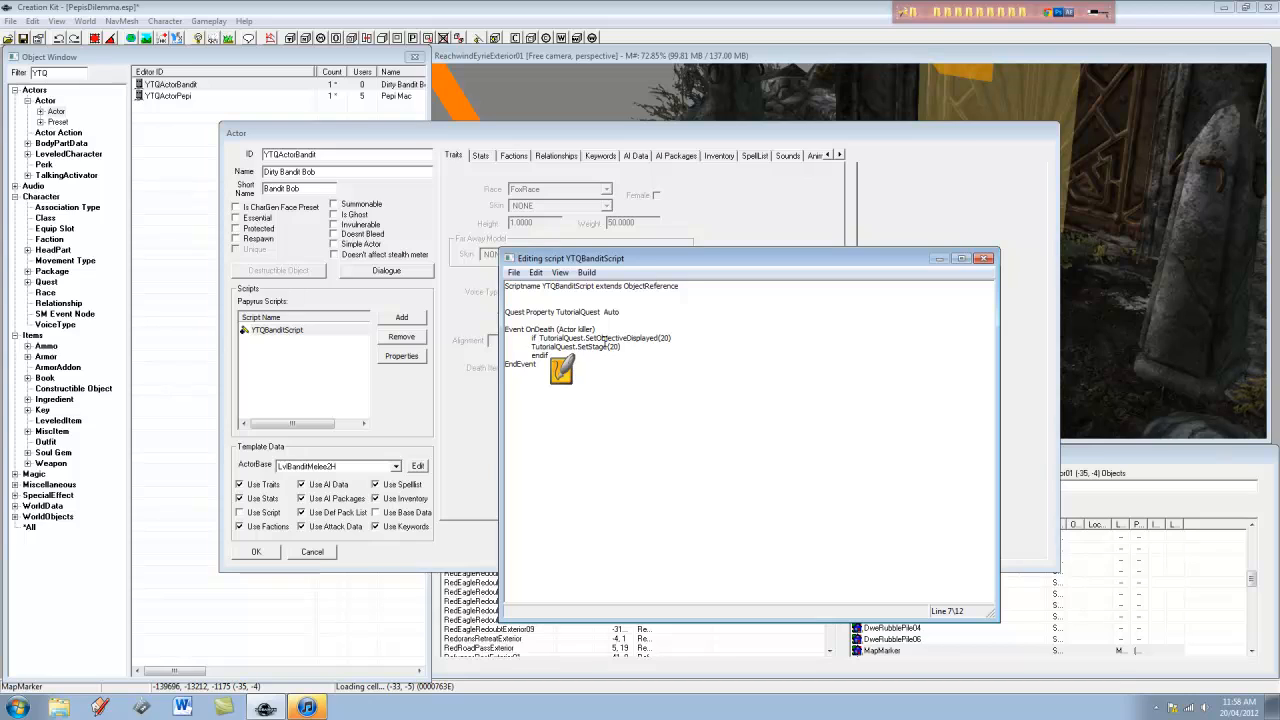
pyautogui.write('(')
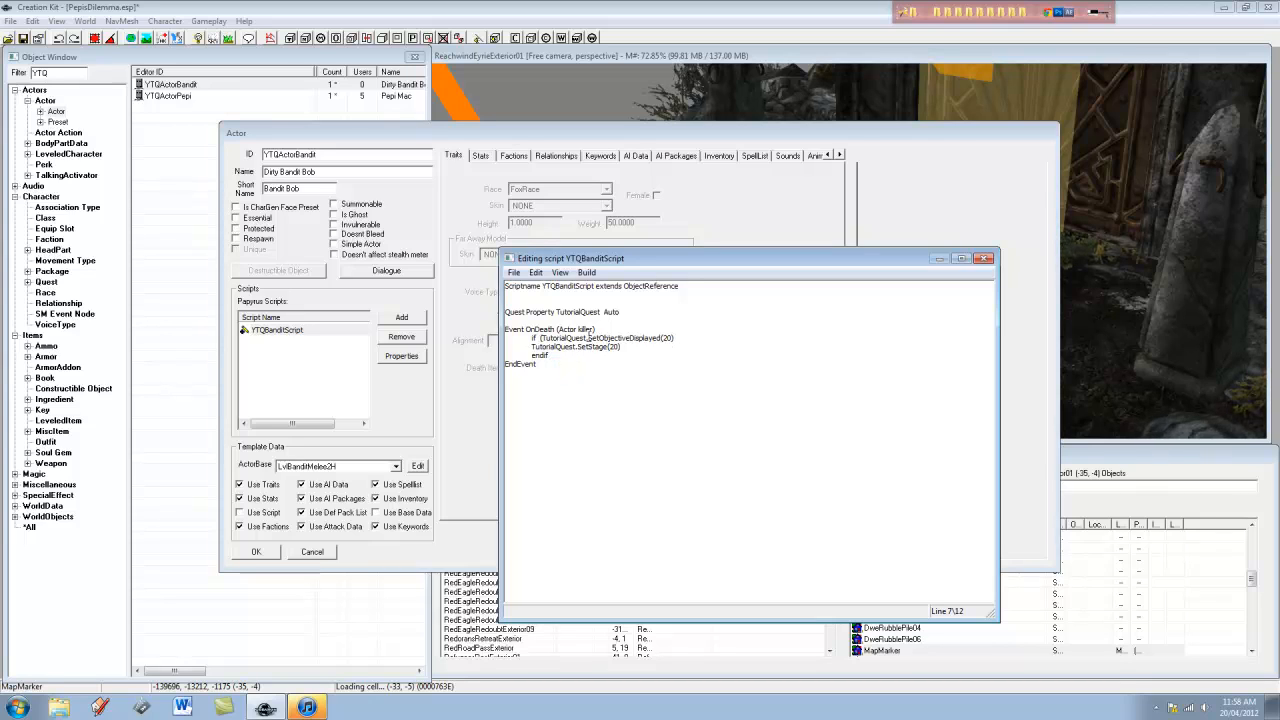
pyautogui.moveTo(588, 338); pyautogui.dragTo(680, 338)
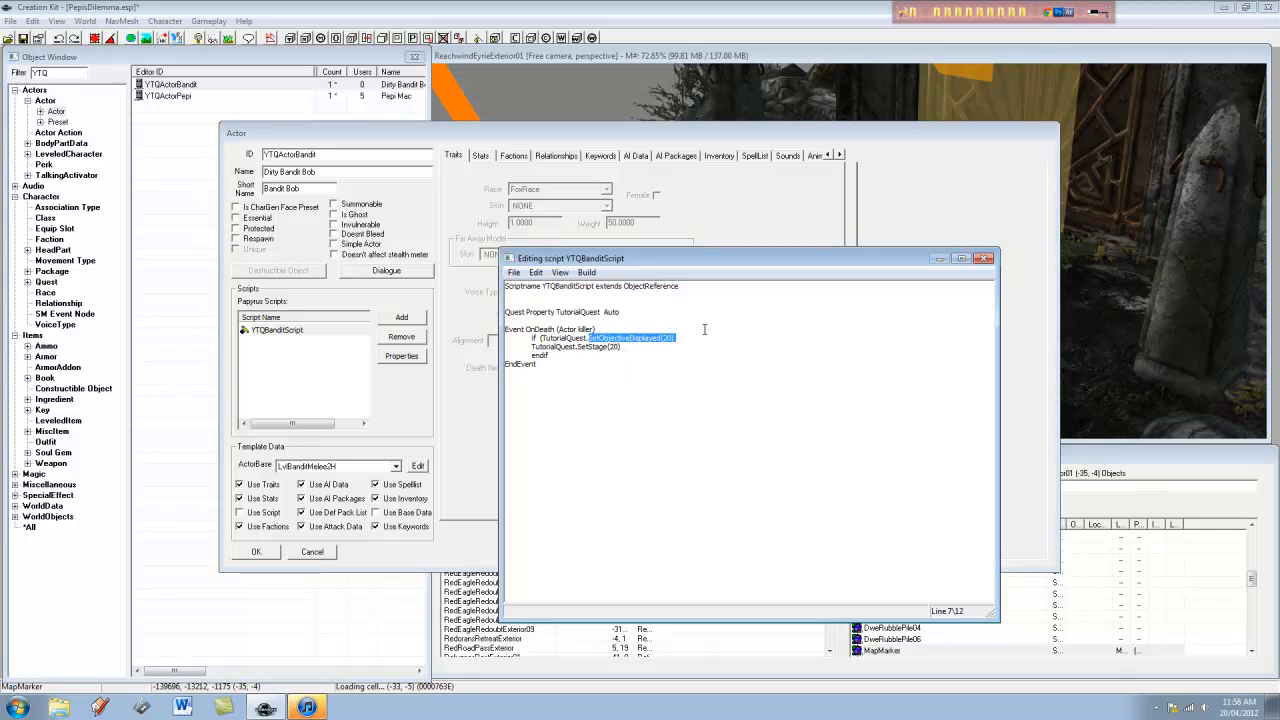
pyautogui.press('BackSpace')
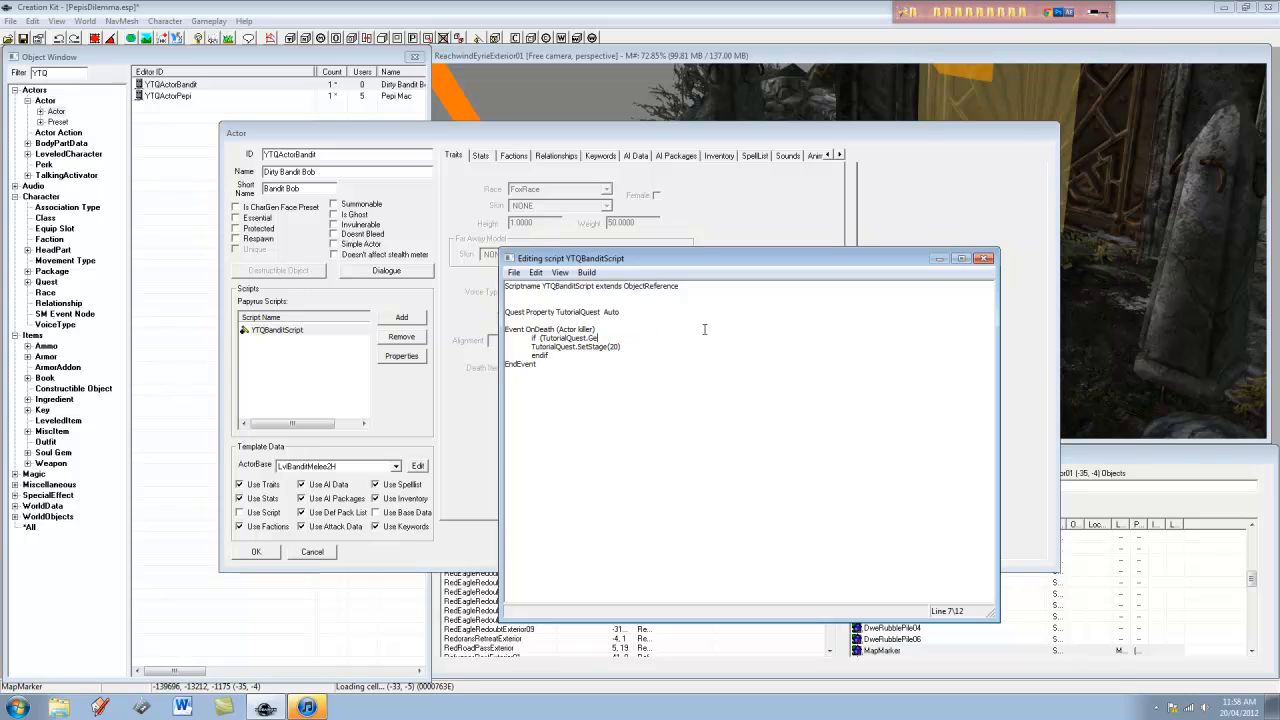
pyautogui.write('Stage() < 30)')
pyautogui.click(531, 346)
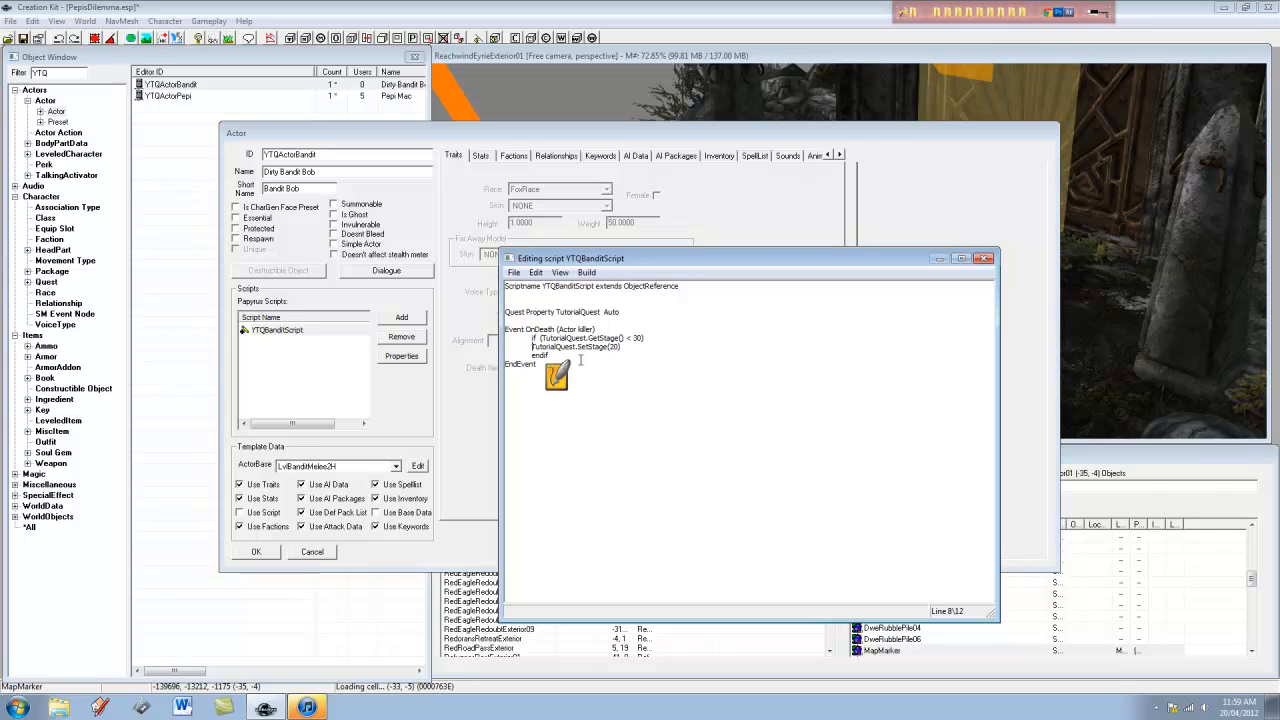
# Save YTQBanditScript, close its source, and accept the changes to the YTQActorBandit actor
pyautogui.click(513, 272)
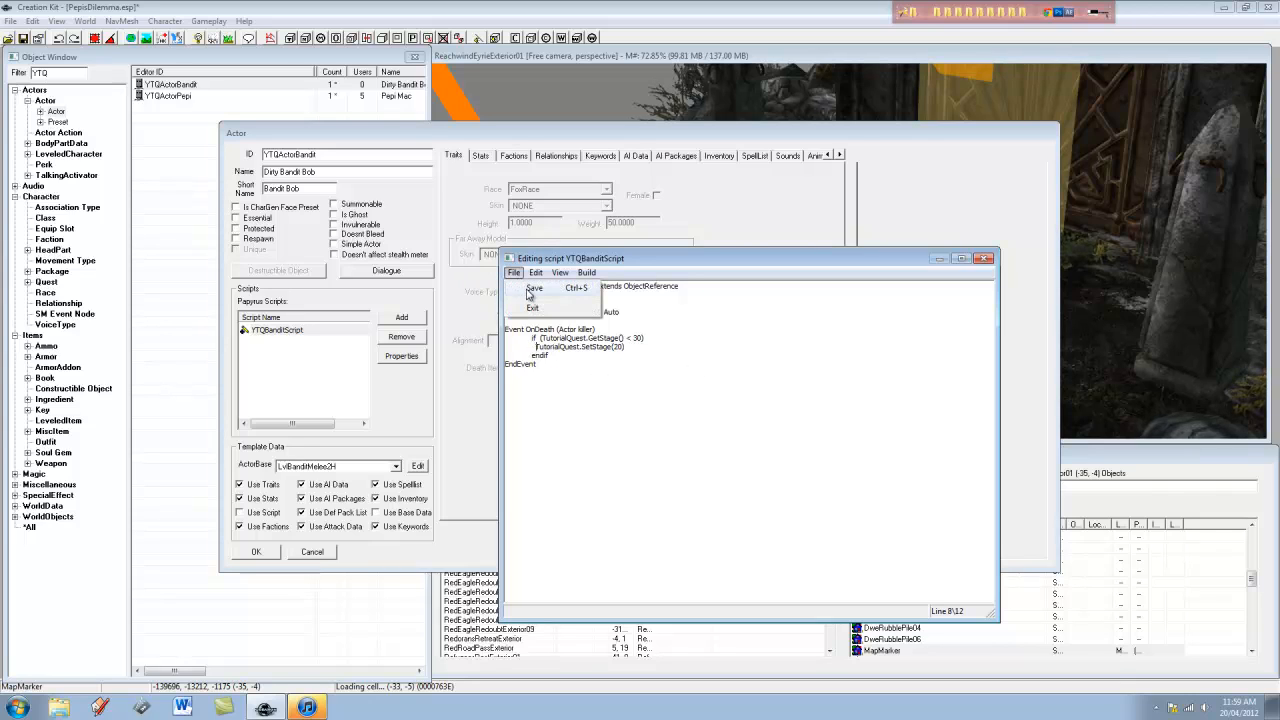
pyautogui.click(530, 298)
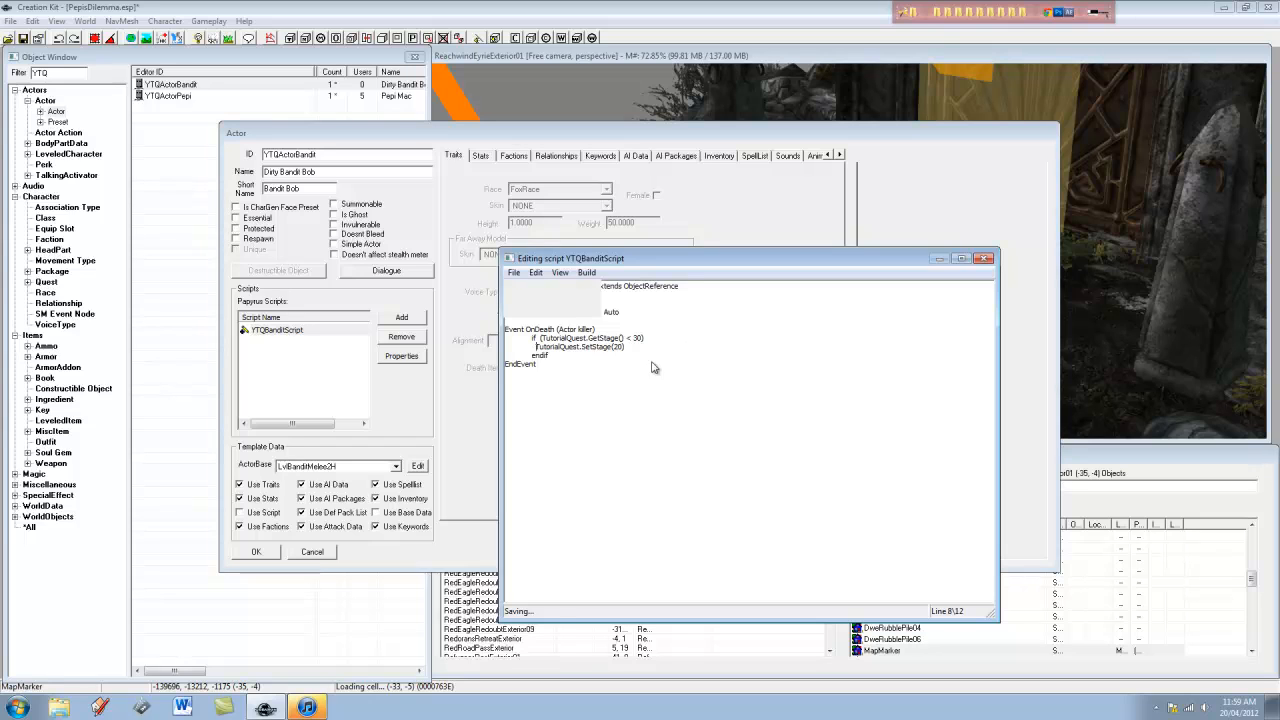
pyautogui.click(985, 258)
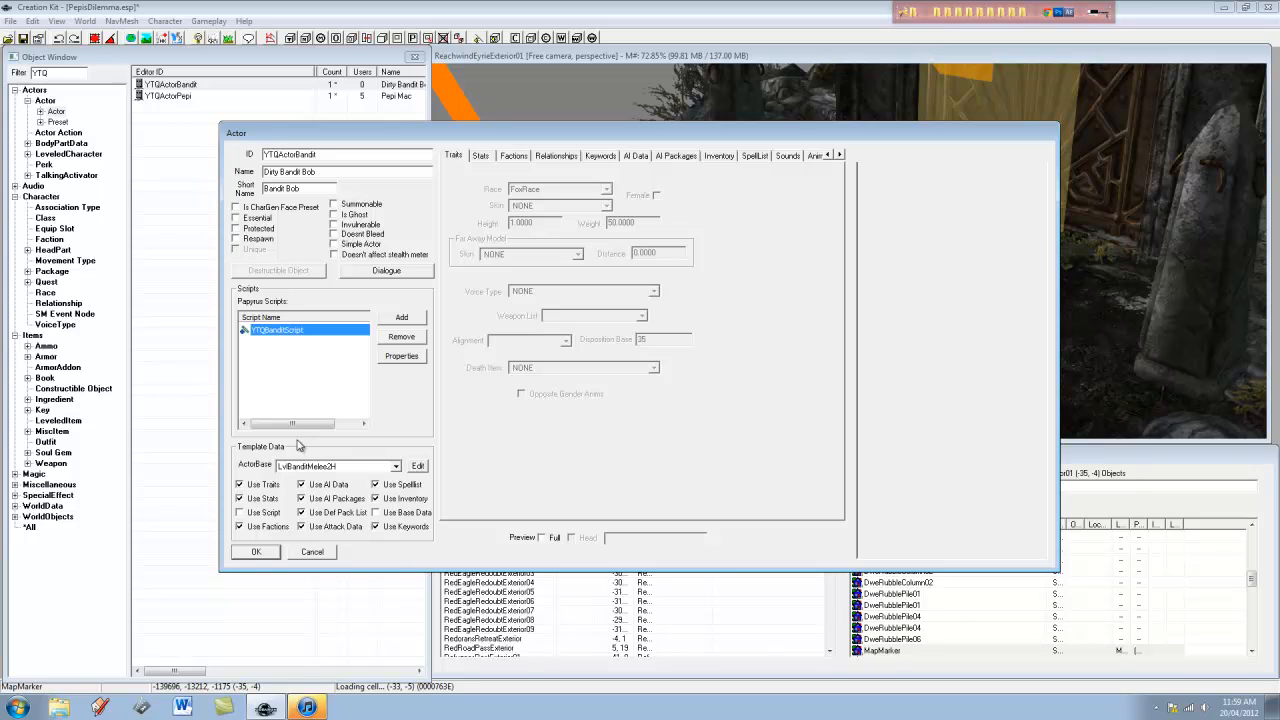
pyautogui.click(266, 555)
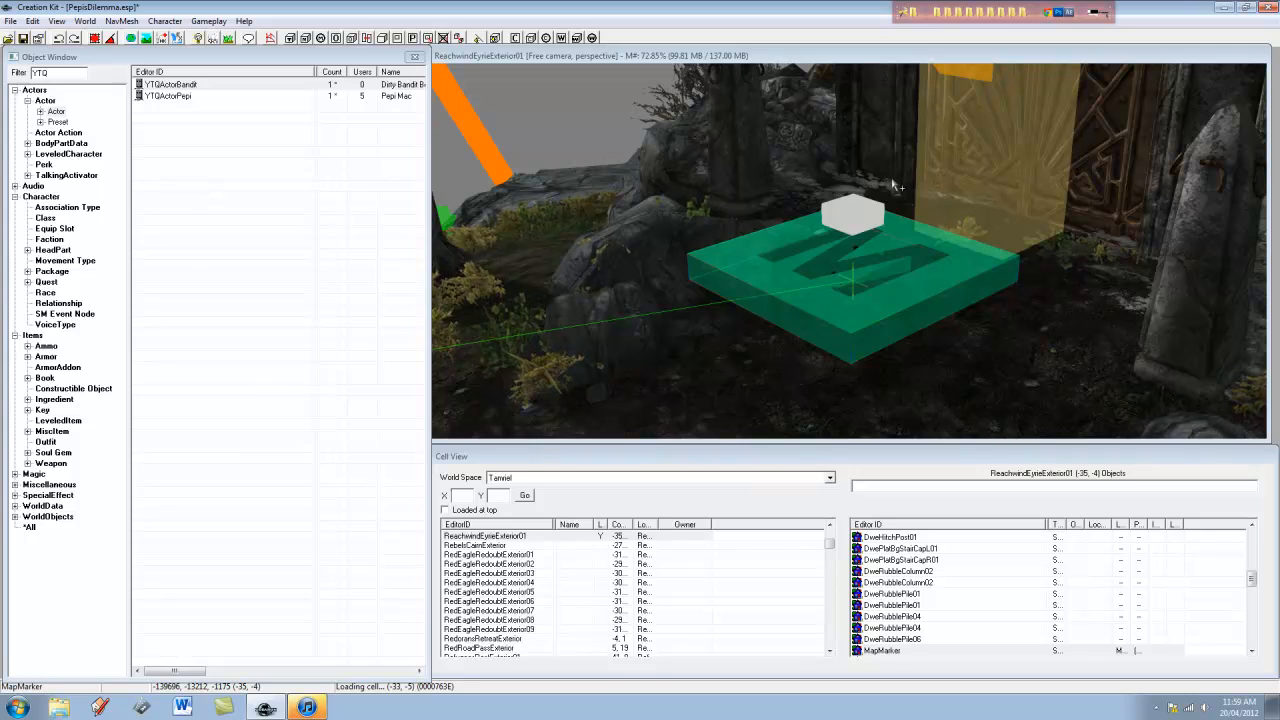
# Open the reference of the DweDoorSmall01Load door beside the map marker and view its linked door in the ReachwindEyrie01 interior
pyautogui.moveTo(938, 155); pyautogui.dragTo(962, 222, button='middle')
pyautogui.scroll(-5, 962, 222)
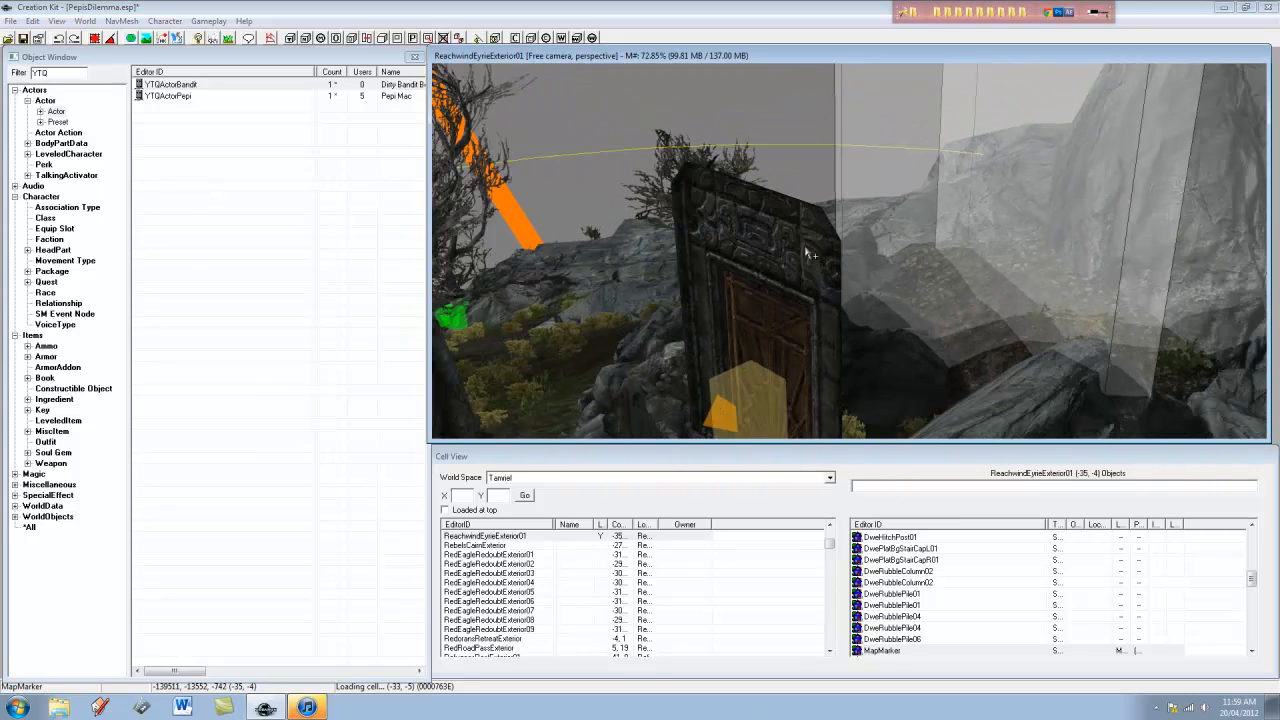
pyautogui.moveTo(764, 259)
pyautogui.mouseDown(button='middle')
pyautogui.moveTo(785, 250)
pyautogui.moveTo(797, 218)
pyautogui.moveTo(828, 208)
pyautogui.moveTo(793, 250)
pyautogui.mouseUp(button='middle')
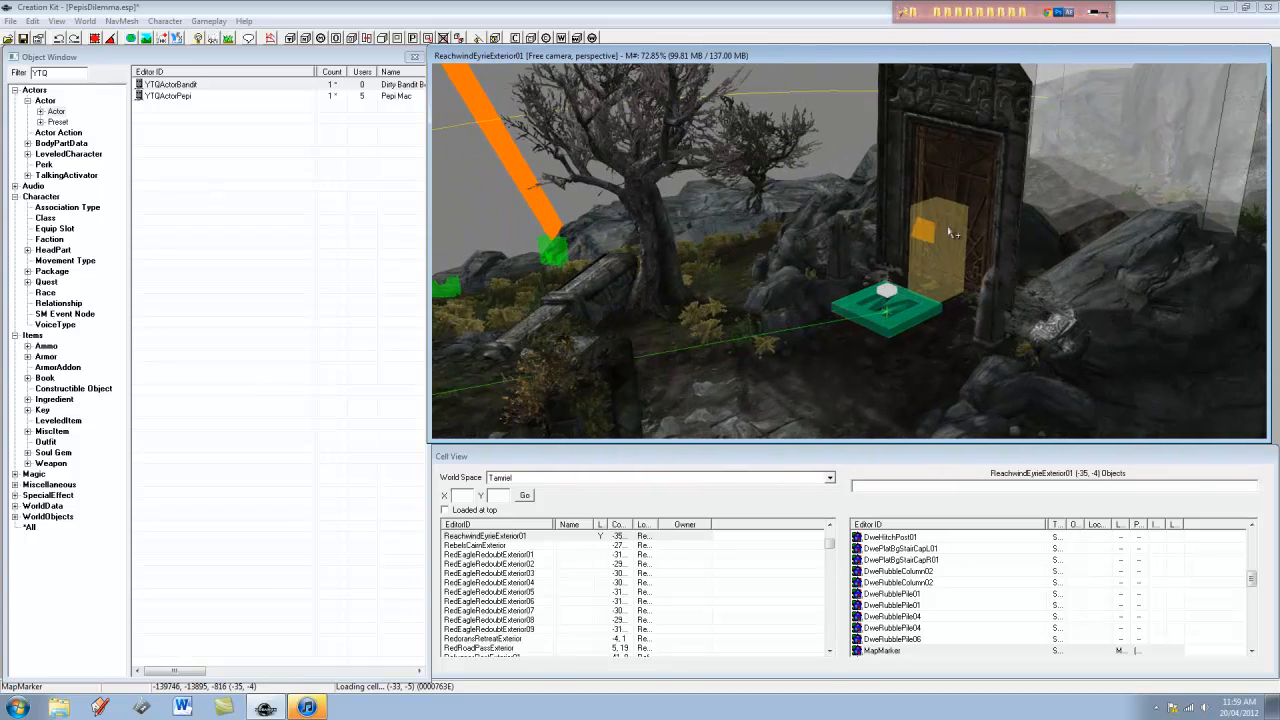
pyautogui.scroll(4, 950, 236)
pyautogui.scroll(1, 980, 270)
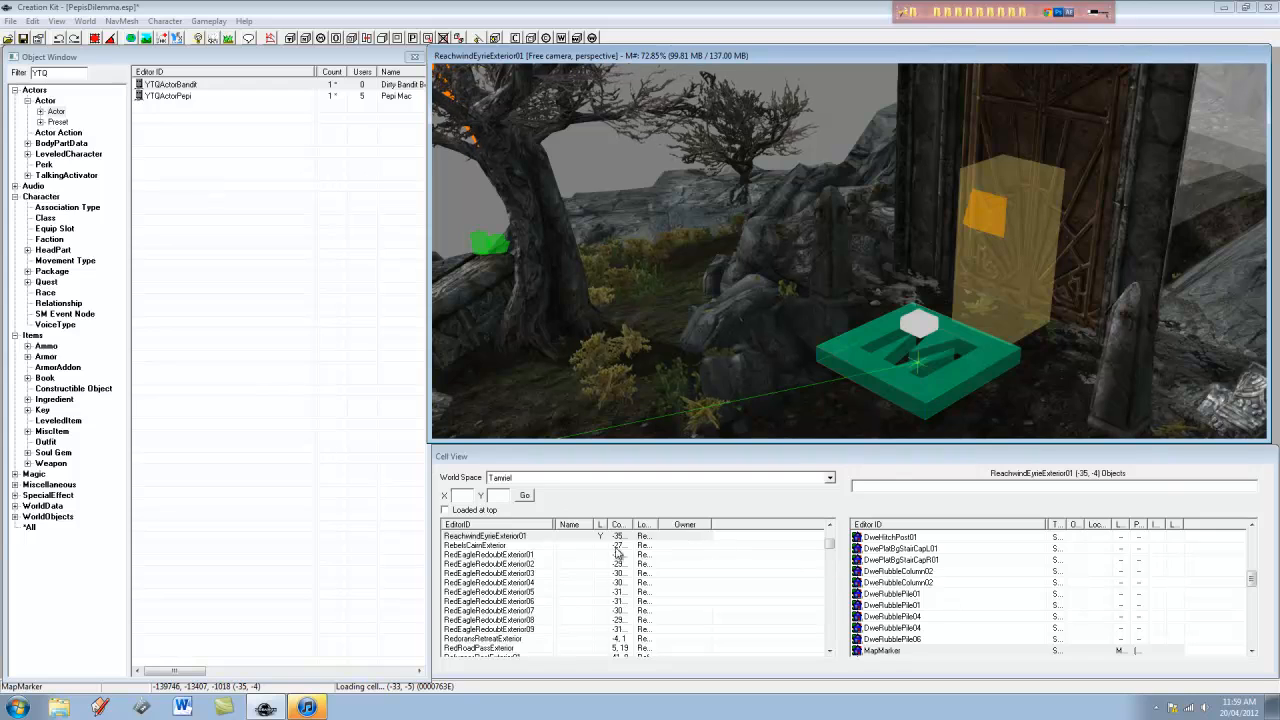
pyautogui.click(1079, 220)
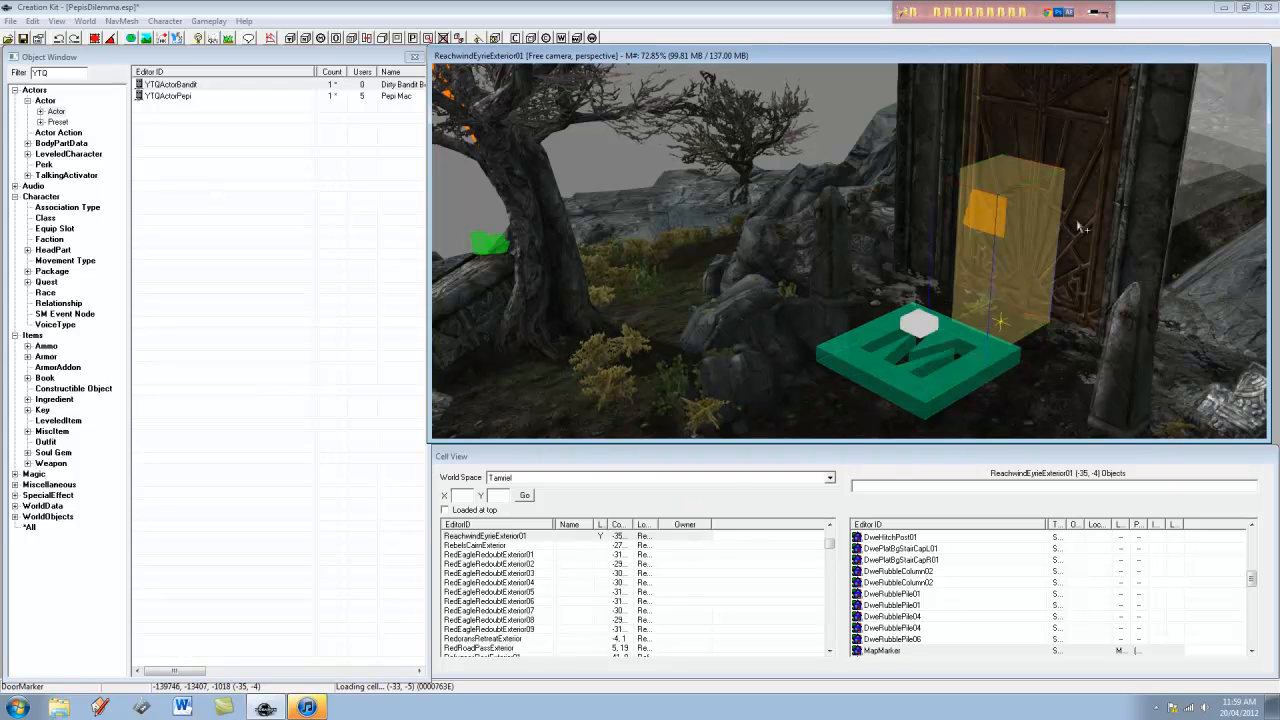
pyautogui.doubleClick(1076, 226)
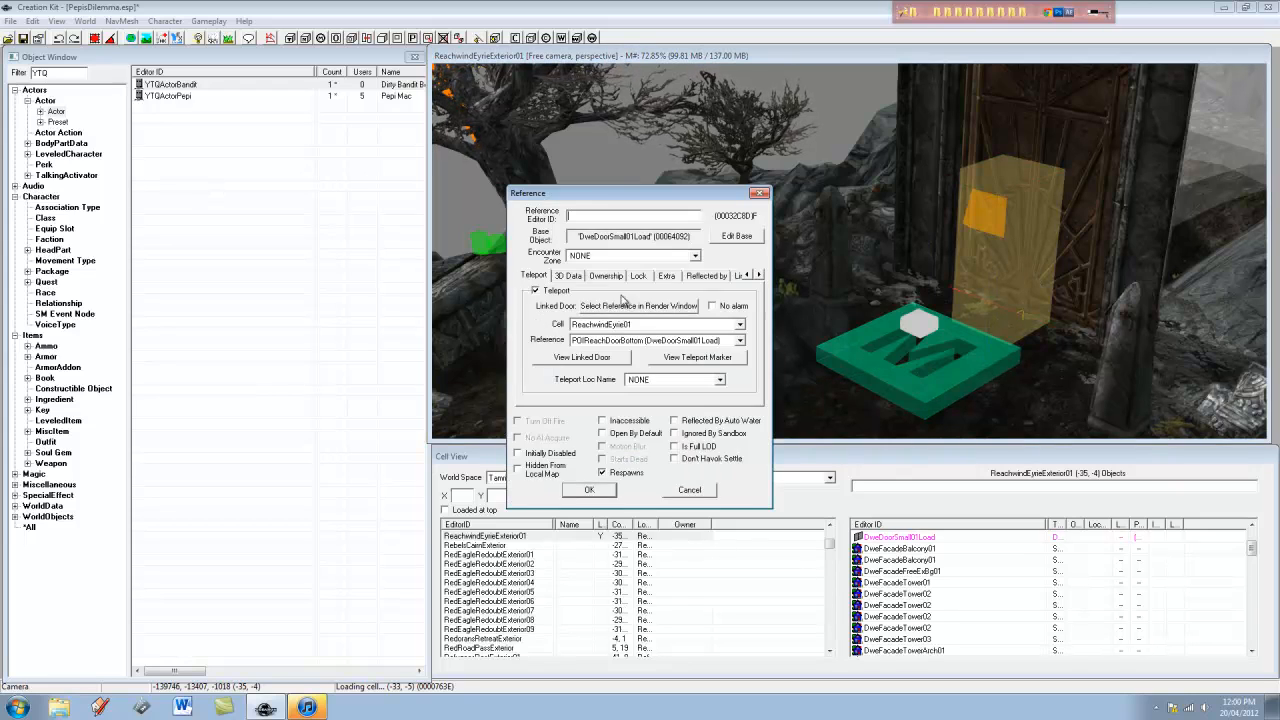
pyautogui.click(605, 360)
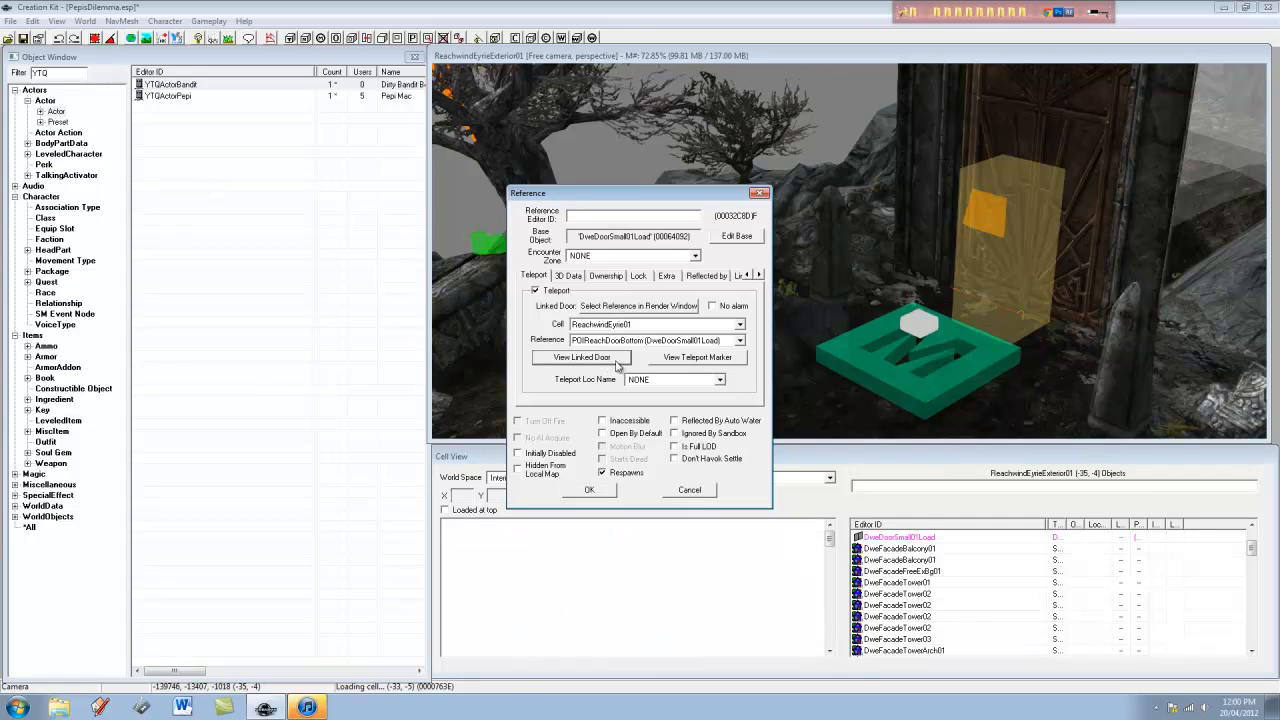
pyautogui.press('Escape')
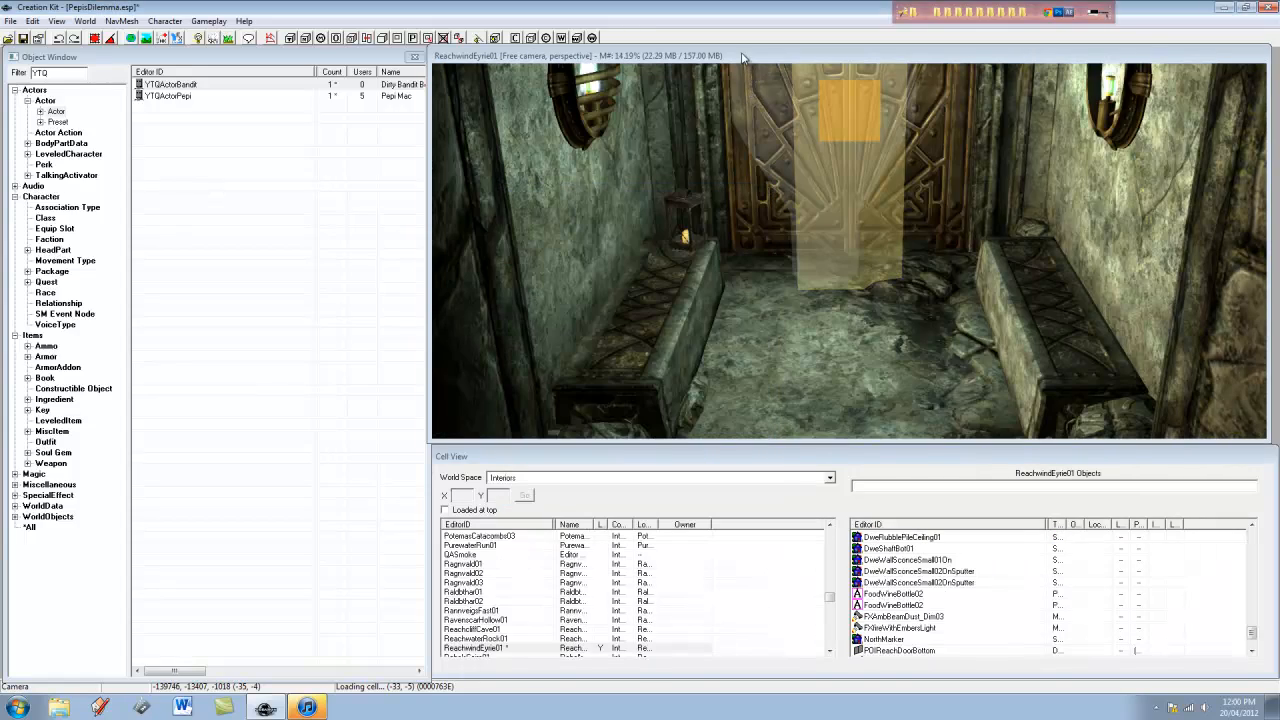
# Set the placed YTQActorBandit reference in ReachwindEyrie01 to Initially Disabled and accept the change
pyautogui.scroll(-4, 885, 262)
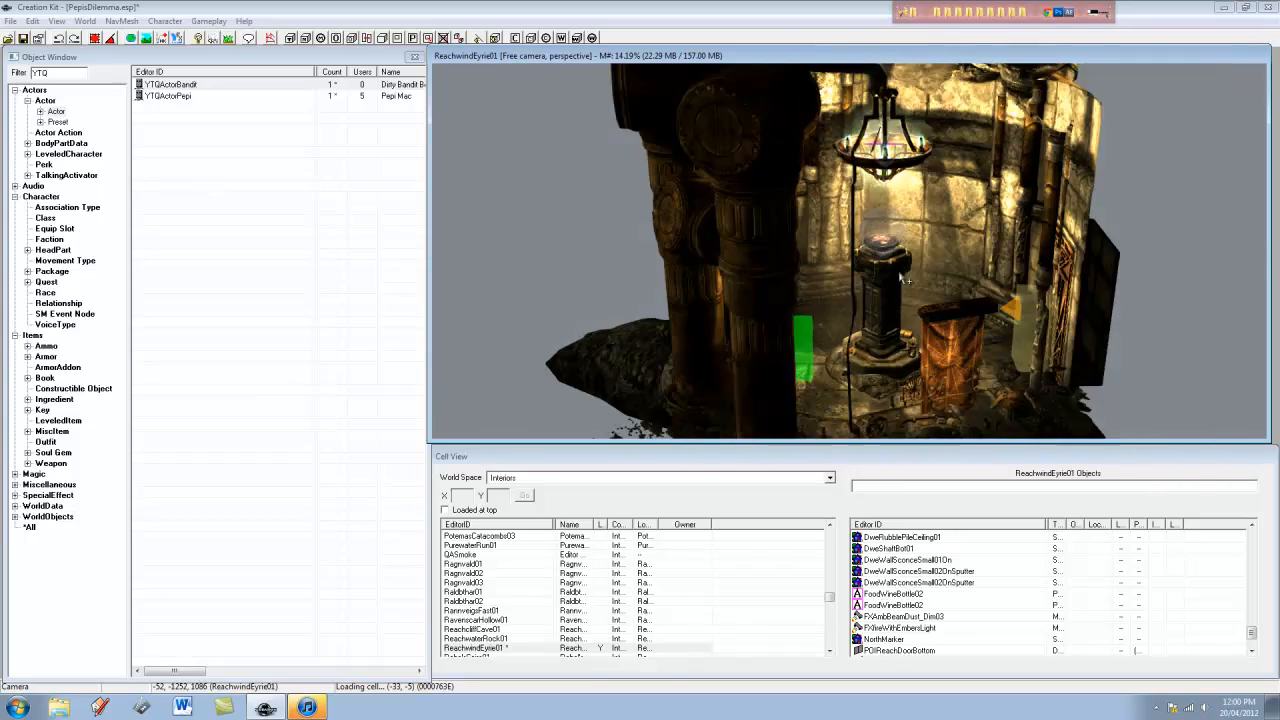
pyautogui.moveTo(885, 290); pyautogui.dragTo(462, 362, button='middle')
pyautogui.scroll(1, 870, 283)
pyautogui.scroll(1, 870, 283)
pyautogui.scroll(2, 725, 290)
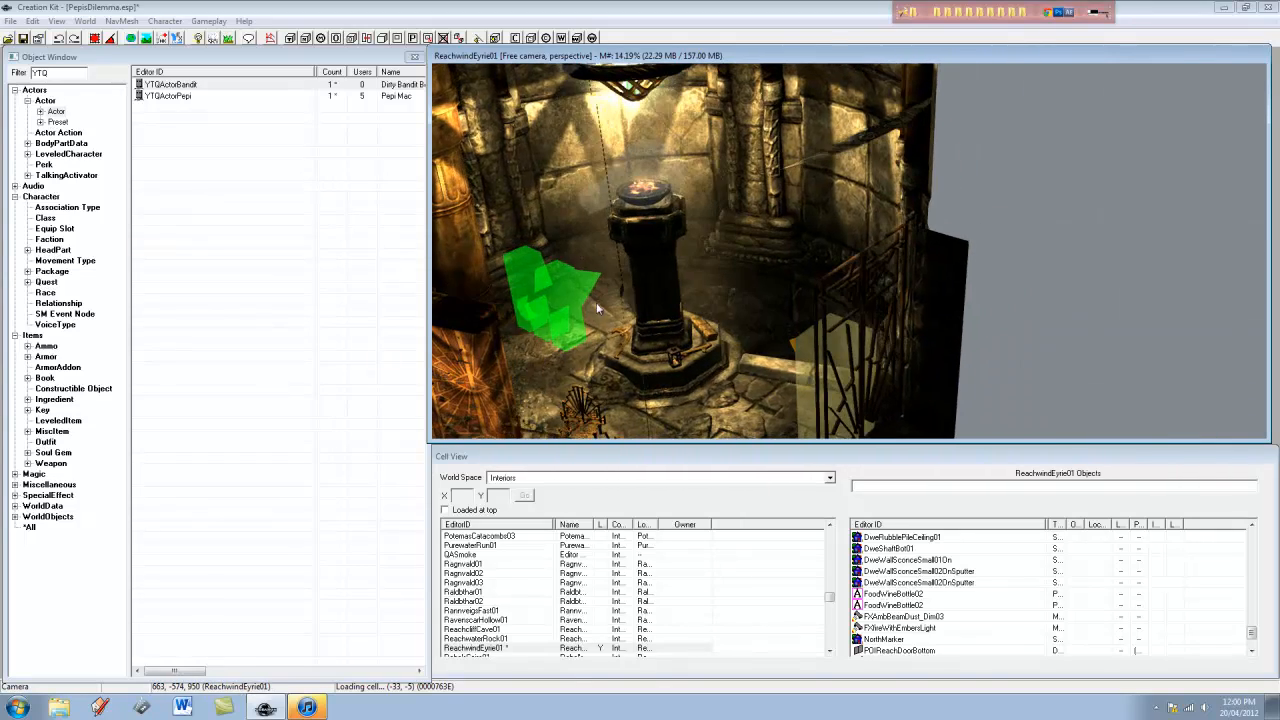
pyautogui.moveTo(601, 308); pyautogui.dragTo(680, 385, button='middle')
pyautogui.scroll(2, 650, 390)
pyautogui.moveTo(565, 408); pyautogui.dragTo(709, 314, button='middle')
pyautogui.scroll(2, 572, 380)
pyautogui.scroll(2, 572, 382)
pyautogui.scroll(2, 709, 314)
pyautogui.click(703, 324)
pyautogui.doubleClick(705, 316)
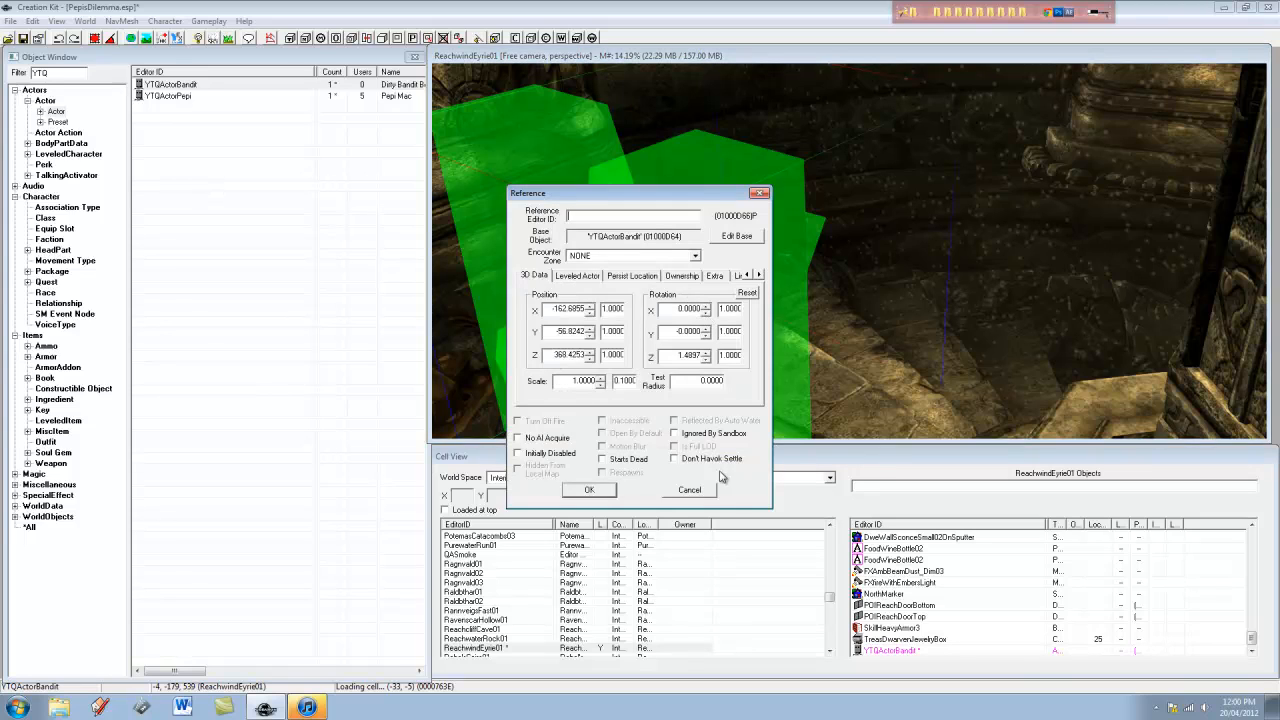
pyautogui.click(589, 490)
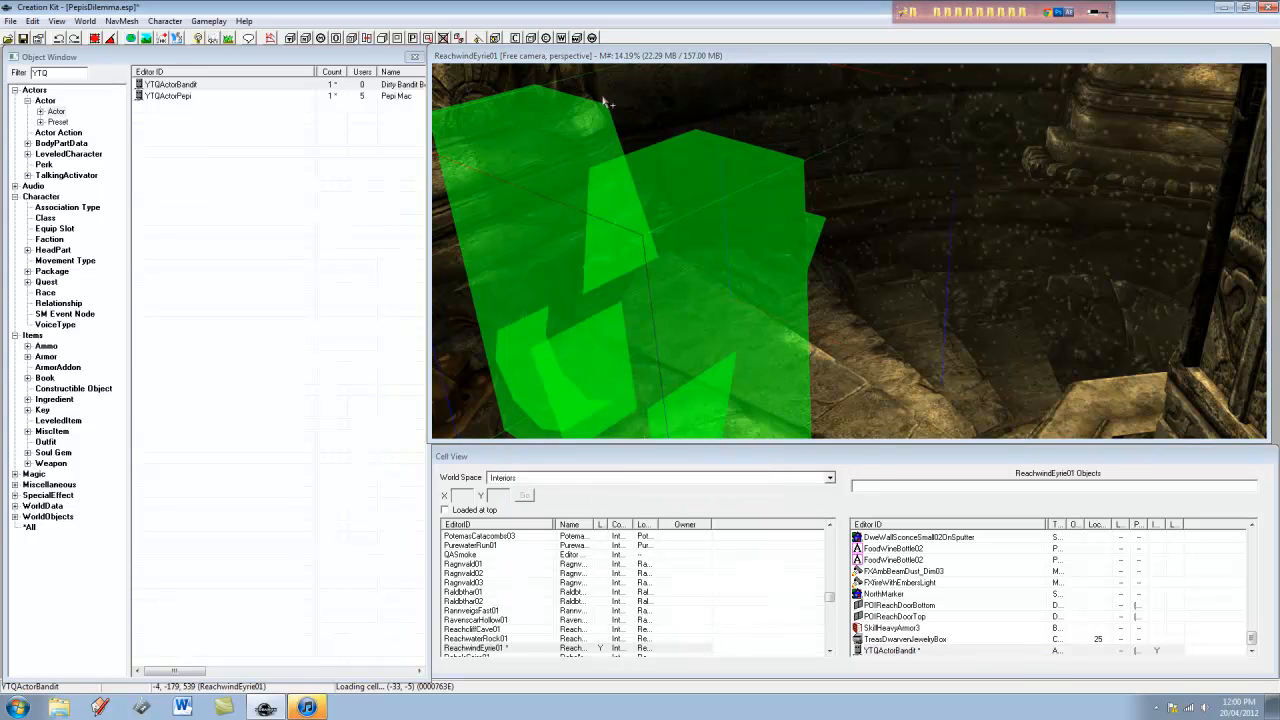
pyautogui.click(618, 56)
pyautogui.scroll(-3, 692, 208)
pyautogui.scroll(-6, 692, 208)
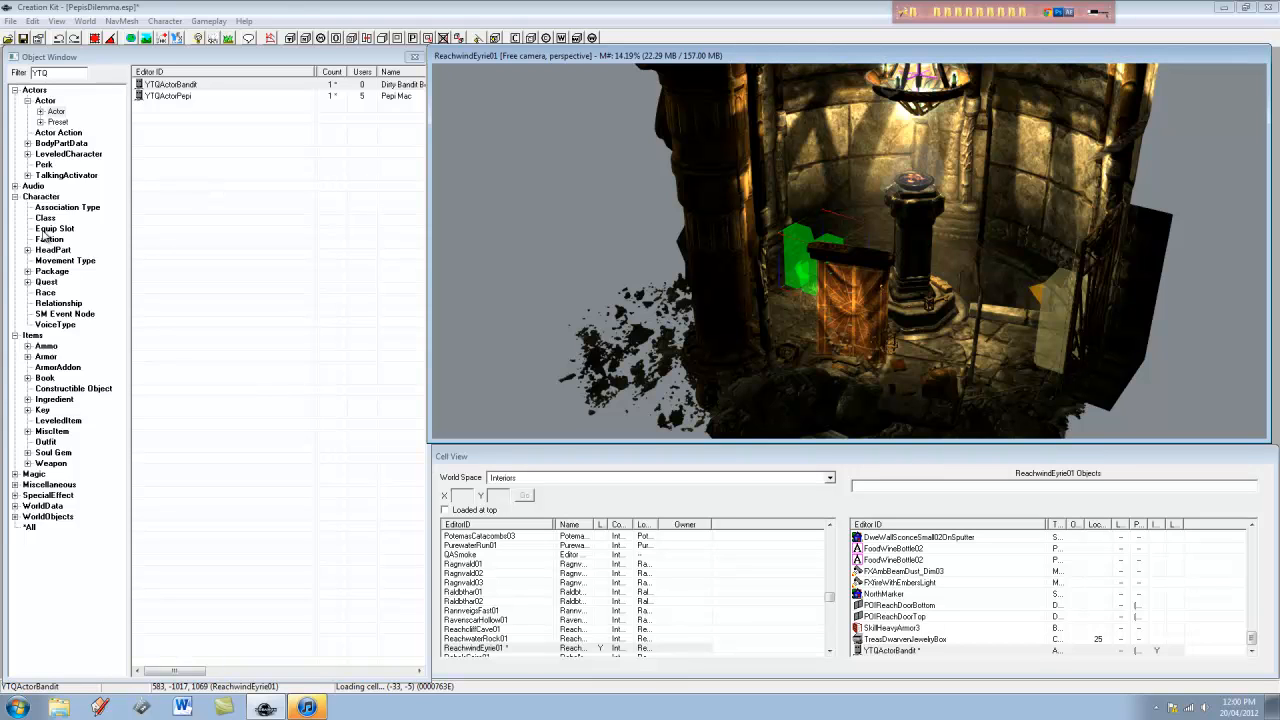
# Turn on Allow Disabled for the bandit reference alias of the YTQ01 quest and accept it
pyautogui.click(46, 282)
pyautogui.doubleClick(176, 85)
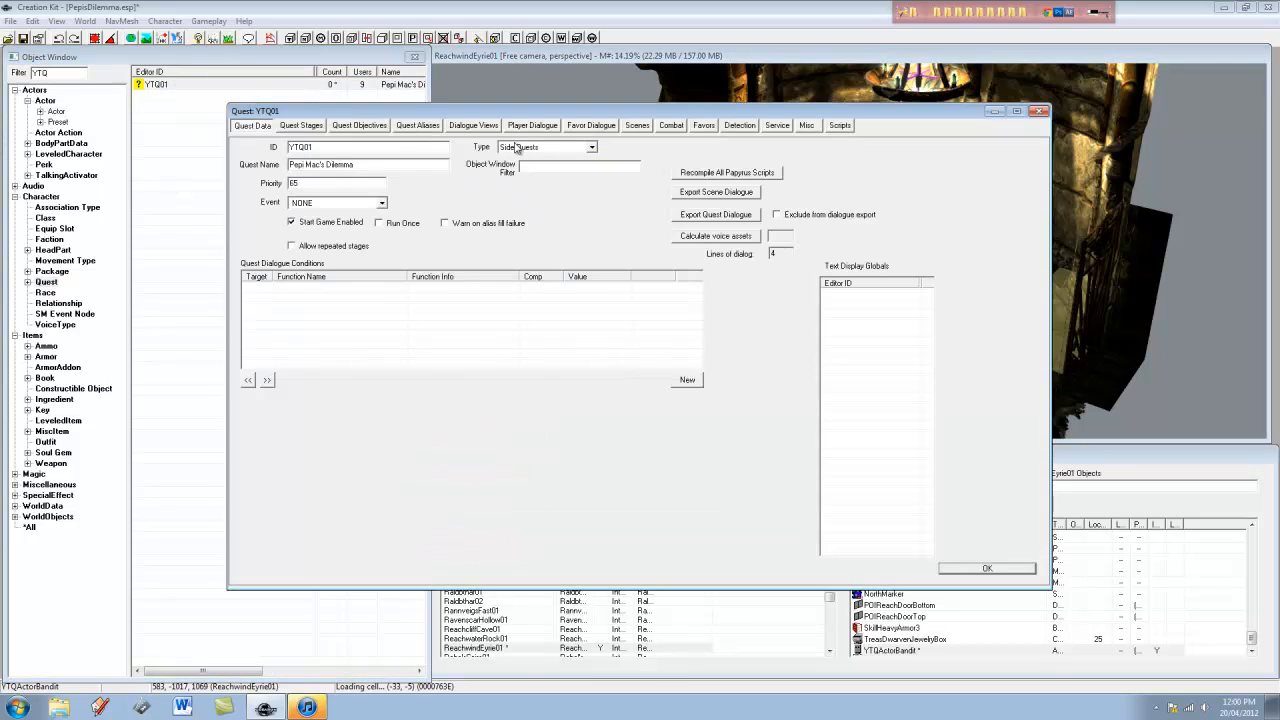
pyautogui.click(420, 126)
pyautogui.doubleClick(274, 194)
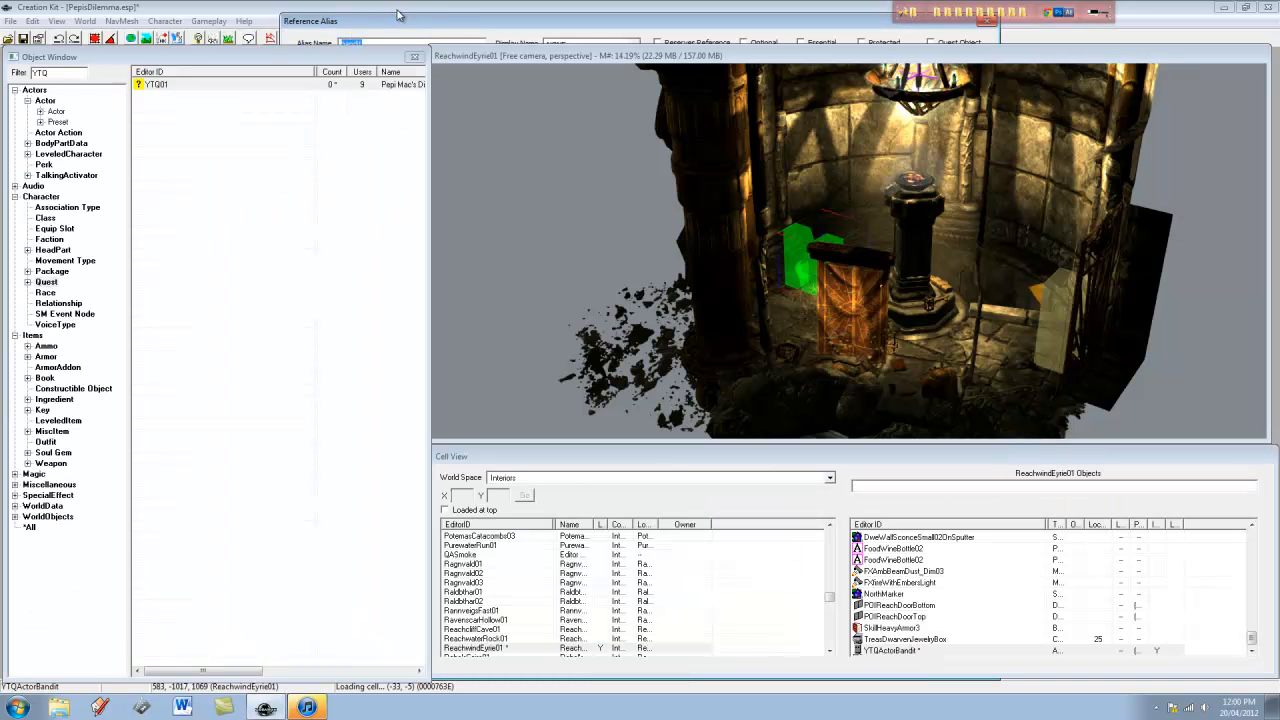
pyautogui.moveTo(400, 23); pyautogui.dragTo(370, 32)
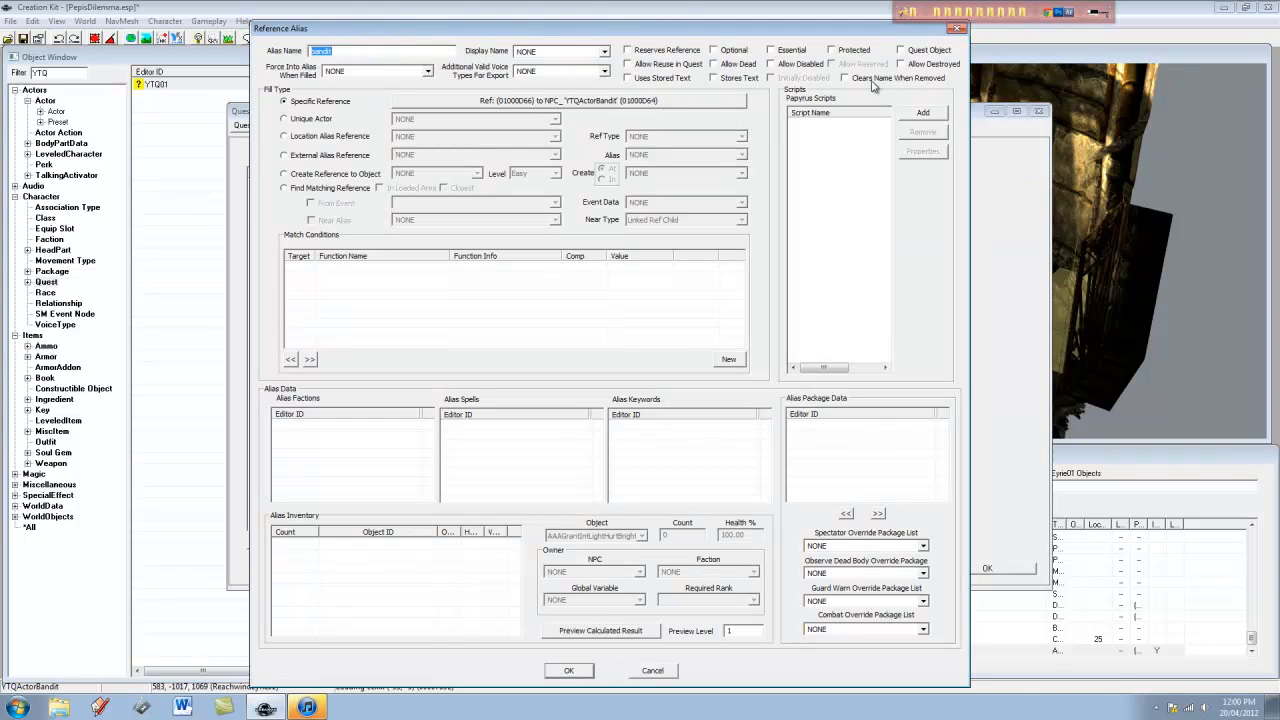
pyautogui.click(808, 66)
pyautogui.click(568, 671)
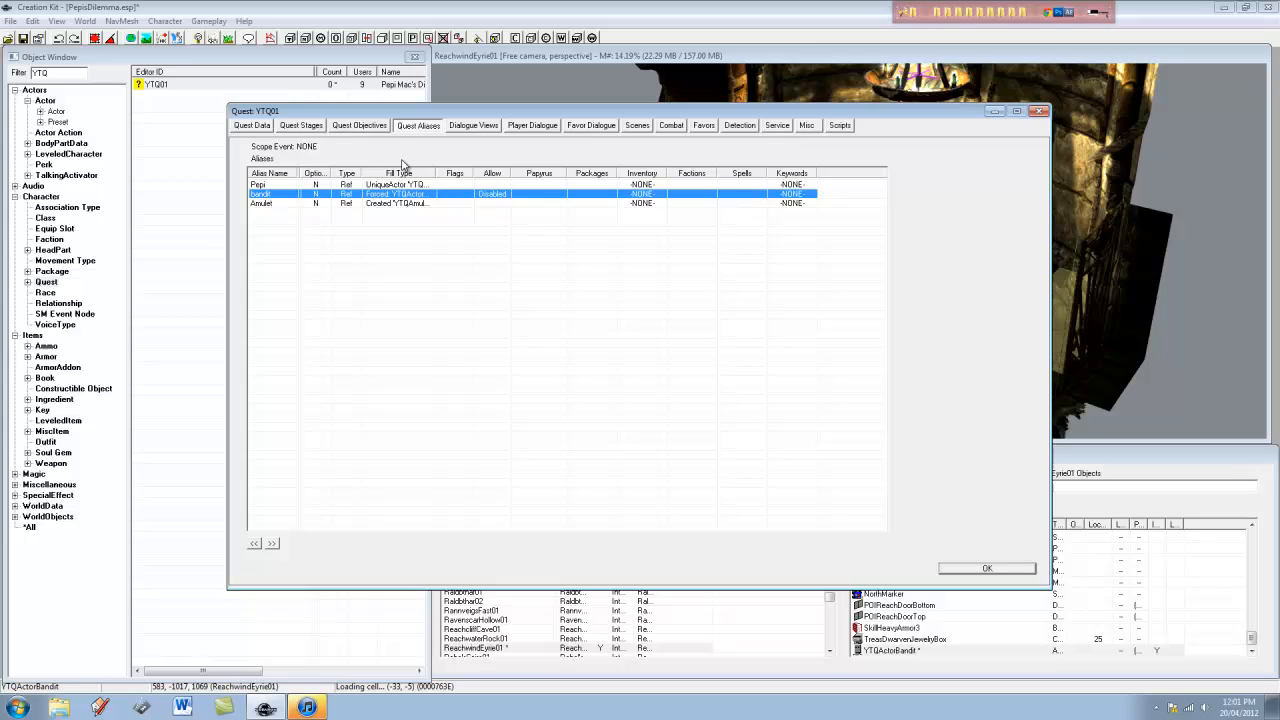
# In the stage 10 Papyrus fragment, add Alias_bandit.GetReference() .Enable() above DungeonMarker.AddToMap() with a blank line before it, and compile the fragment
pyautogui.click(301, 125)
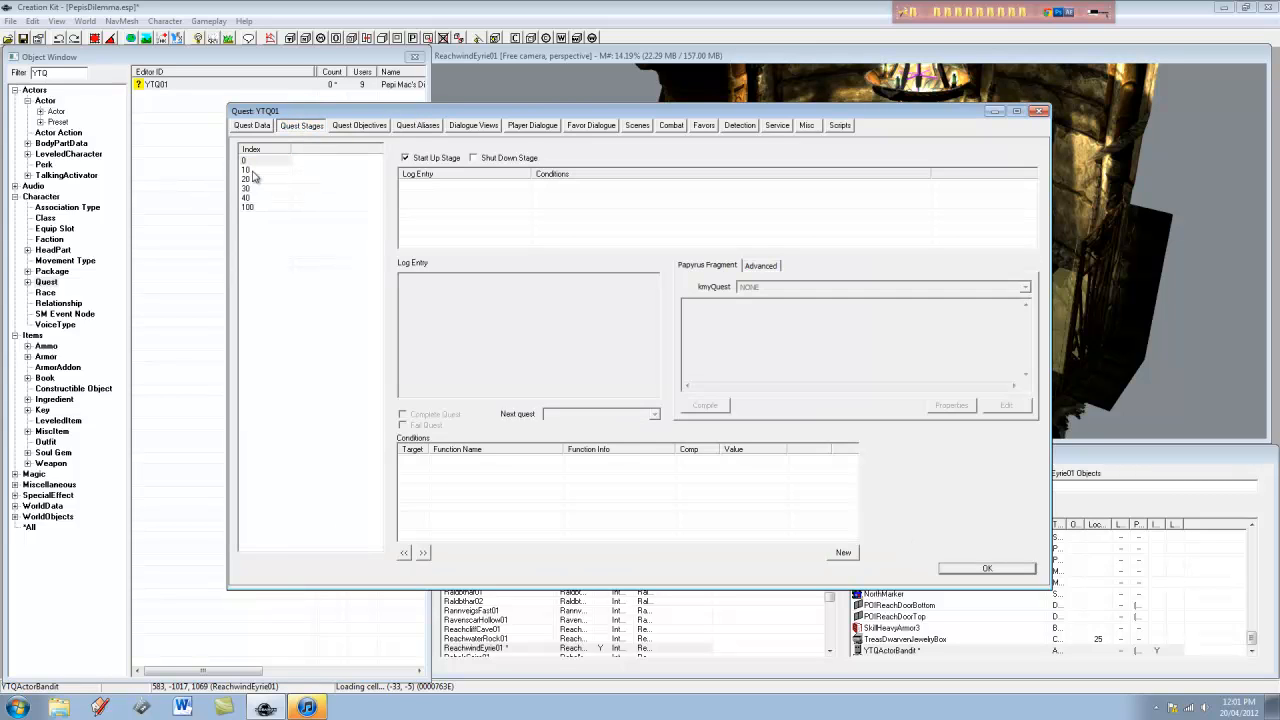
pyautogui.click(252, 171)
pyautogui.click(791, 319)
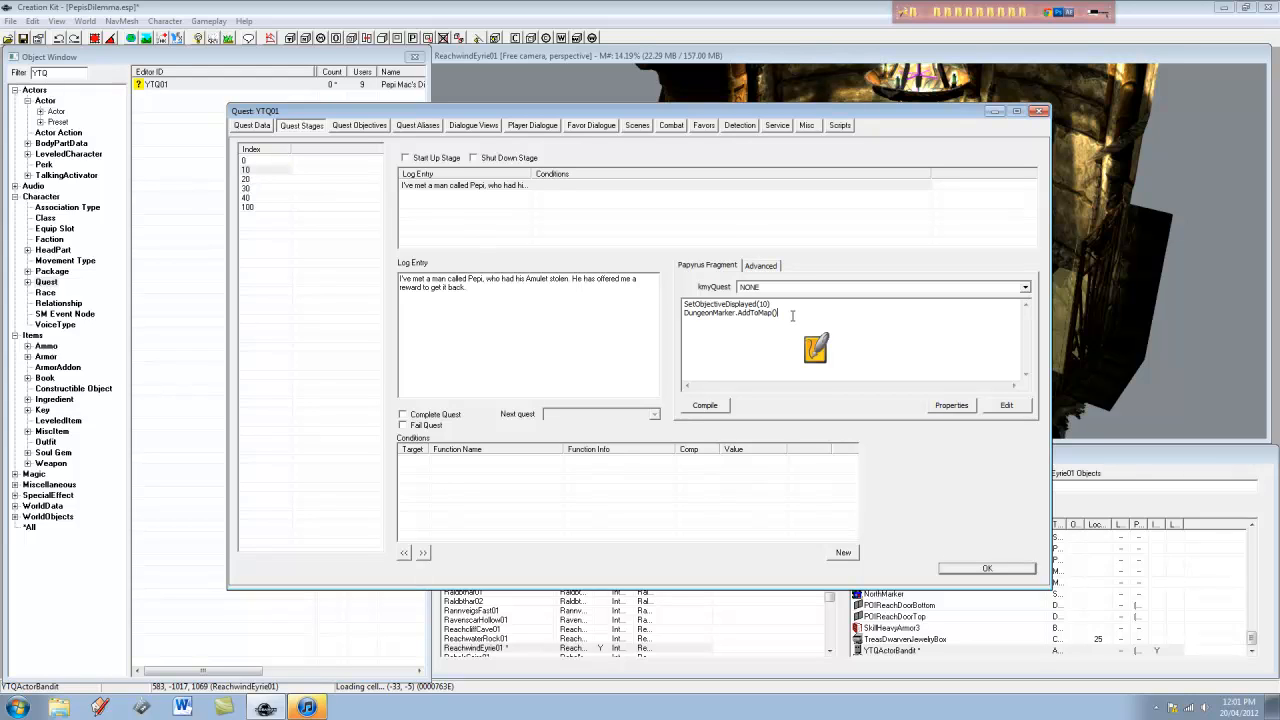
pyautogui.click(791, 304)
pyautogui.press('Return')
pyautogui.press('Return')
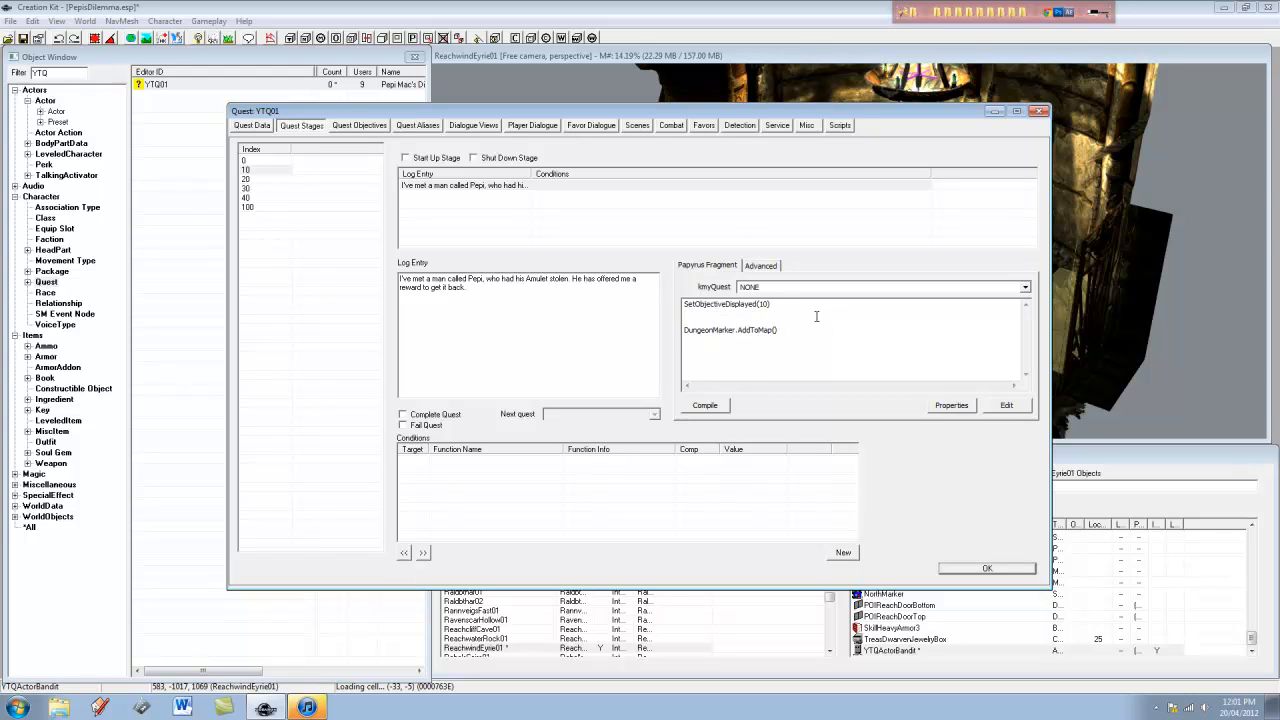
pyautogui.write('Alias_bandit.GetReference() .Enabled')
pyautogui.write(')')
pyautogui.click(829, 315)
pyautogui.click(722, 406)
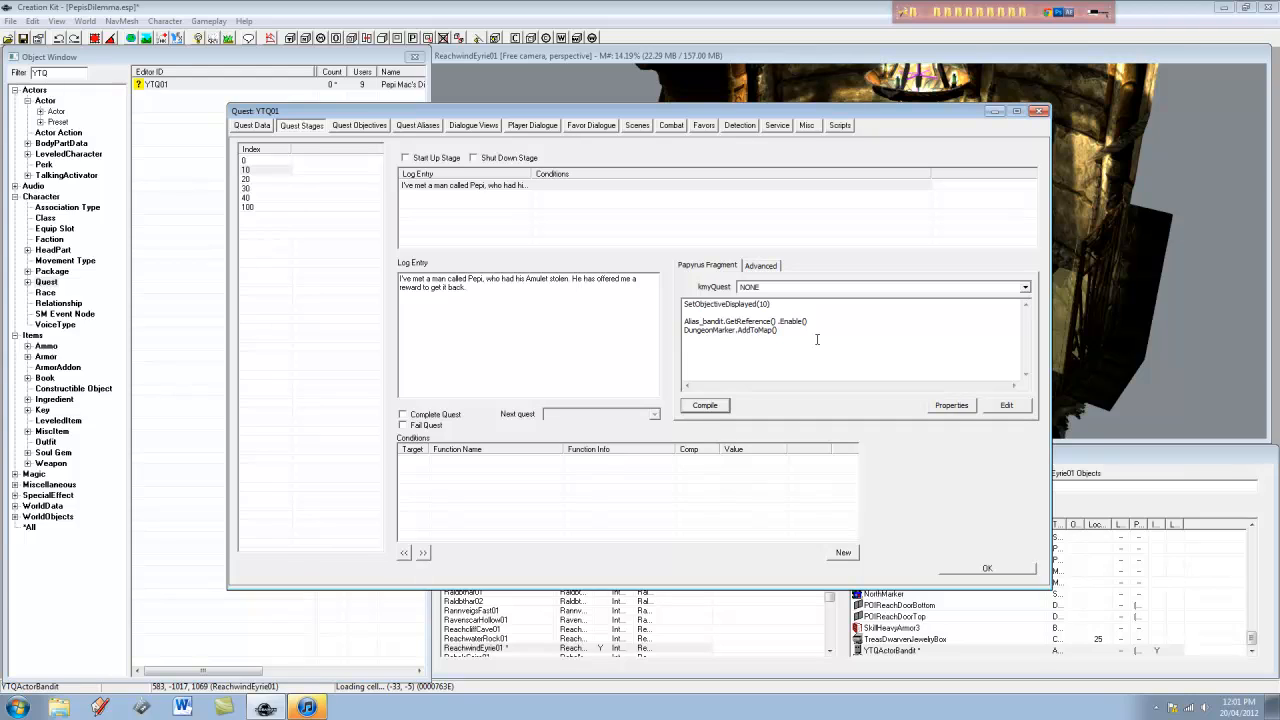
pyautogui.click(817, 340)
# In the stage 40 Papyrus fragment, insert Alias_Pepi.GetReference() .AddItem(Alias_Amulet.GetReference() ) between SetObjectiveCompleted(30) and SetObjectiveDisplayed(40)
pyautogui.click(249, 200)
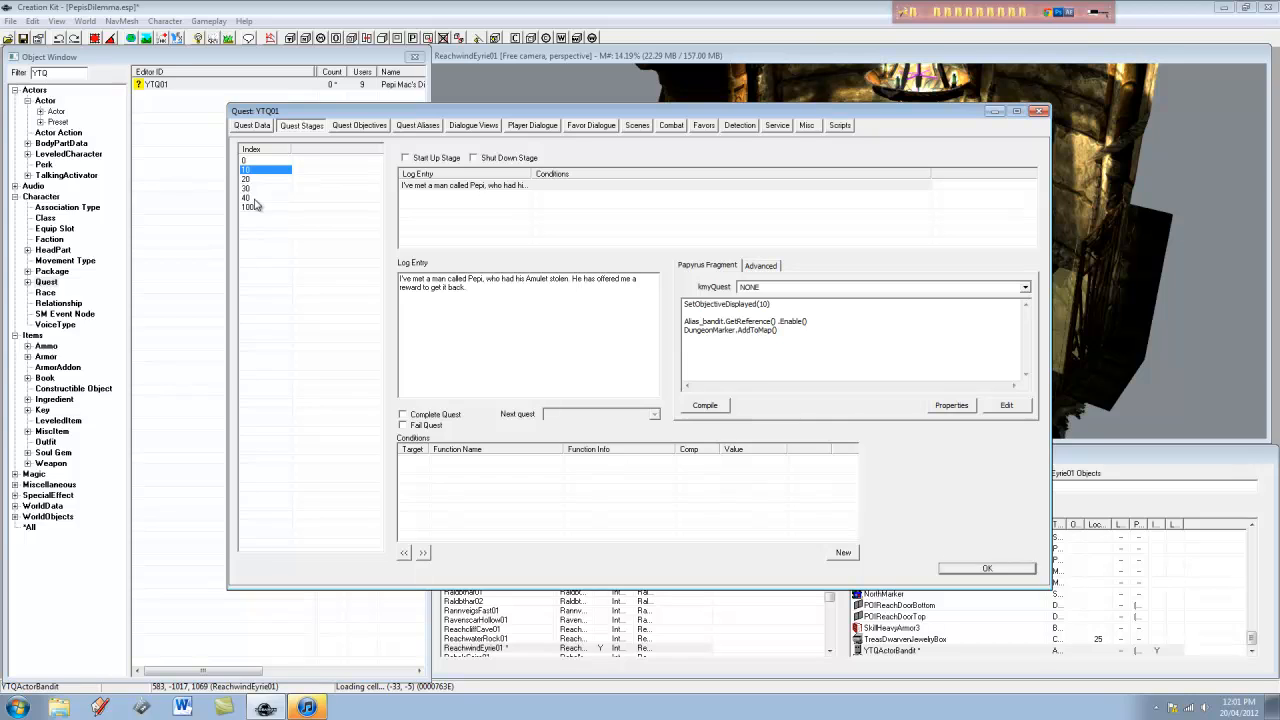
pyautogui.click(250, 198)
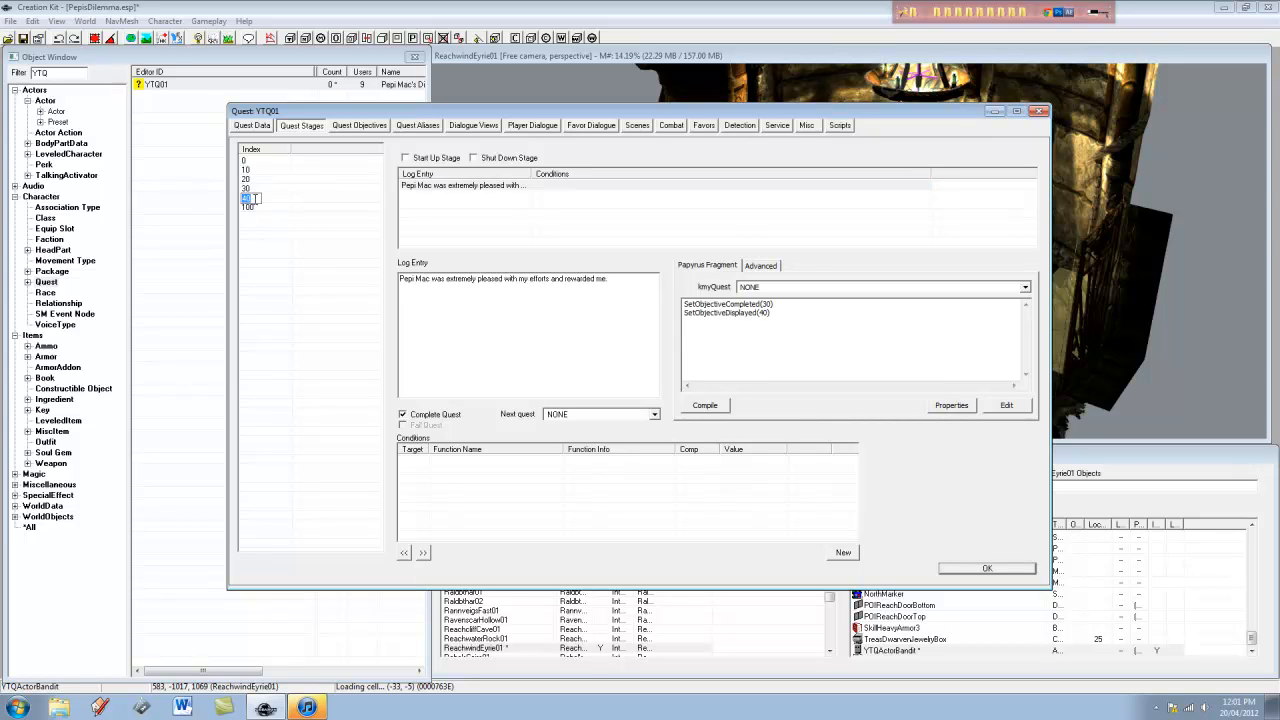
pyautogui.click(245, 275)
pyautogui.click(274, 189)
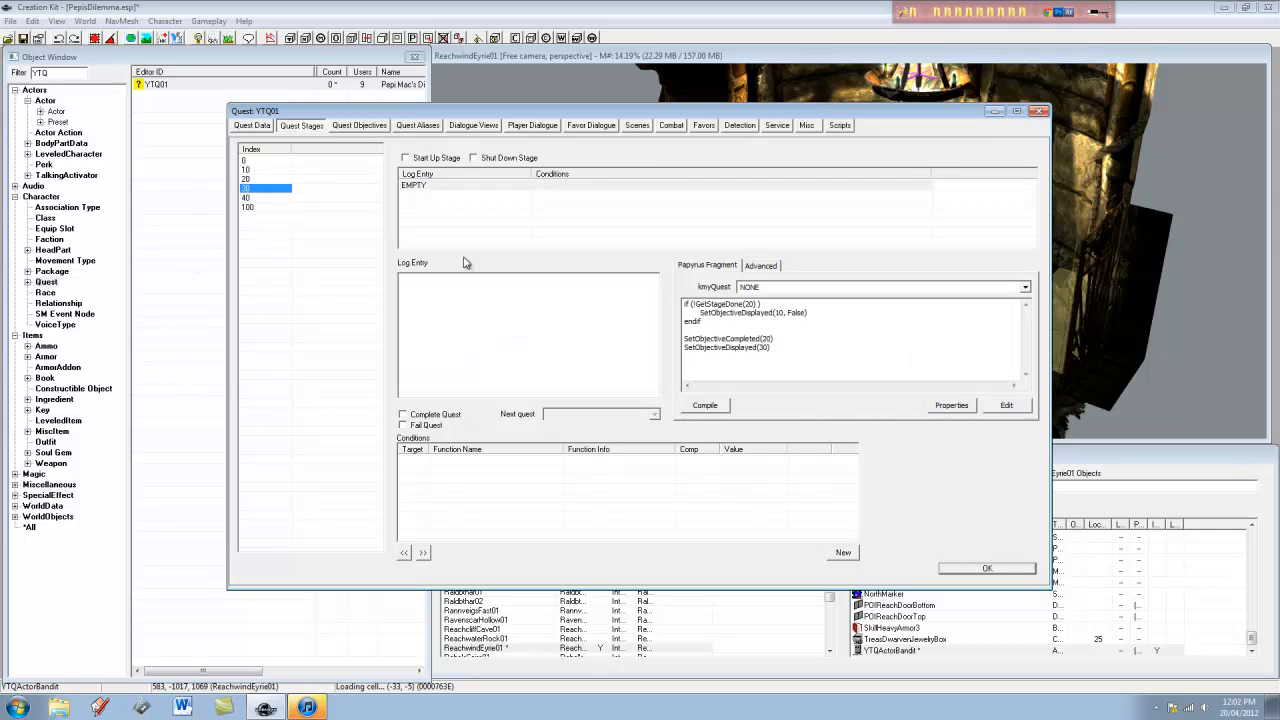
pyautogui.click(283, 198)
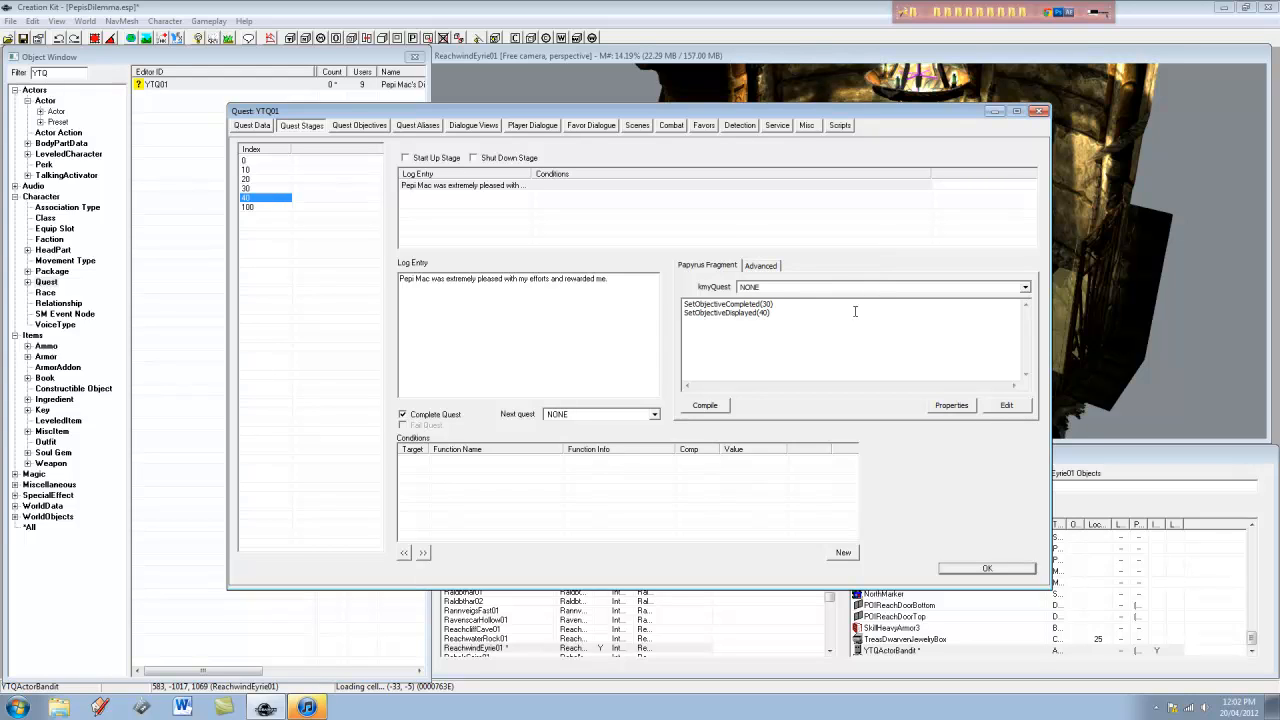
pyautogui.click(793, 306)
pyautogui.press('Return')
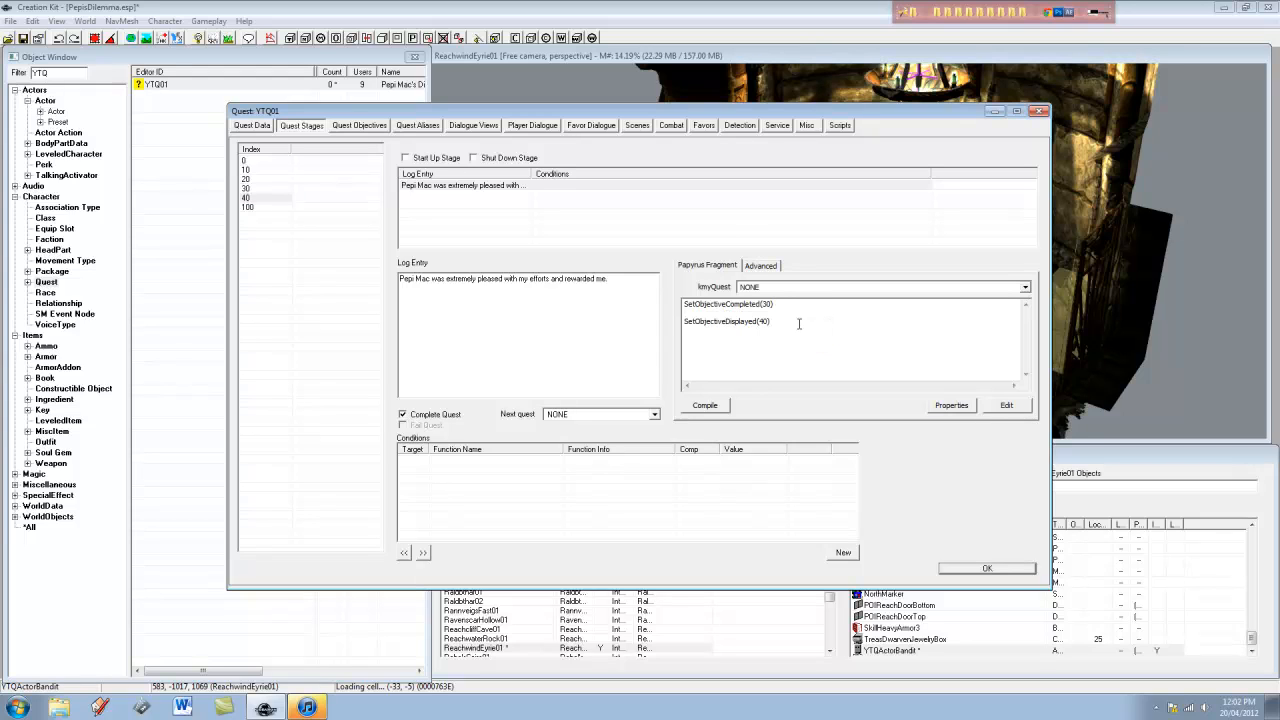
pyautogui.write('Alias_Pepi.GetReference() .AddItem(Alias_Amulet.GetReference() )')
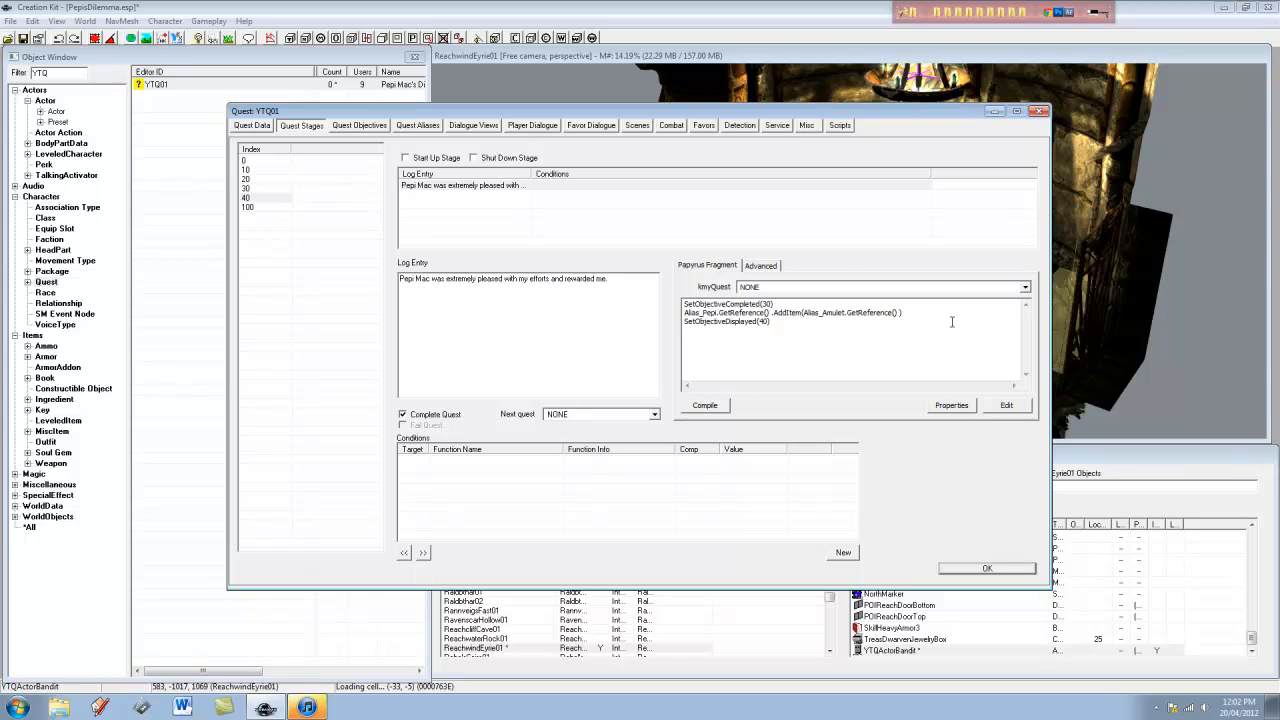
pyautogui.click(423, 130)
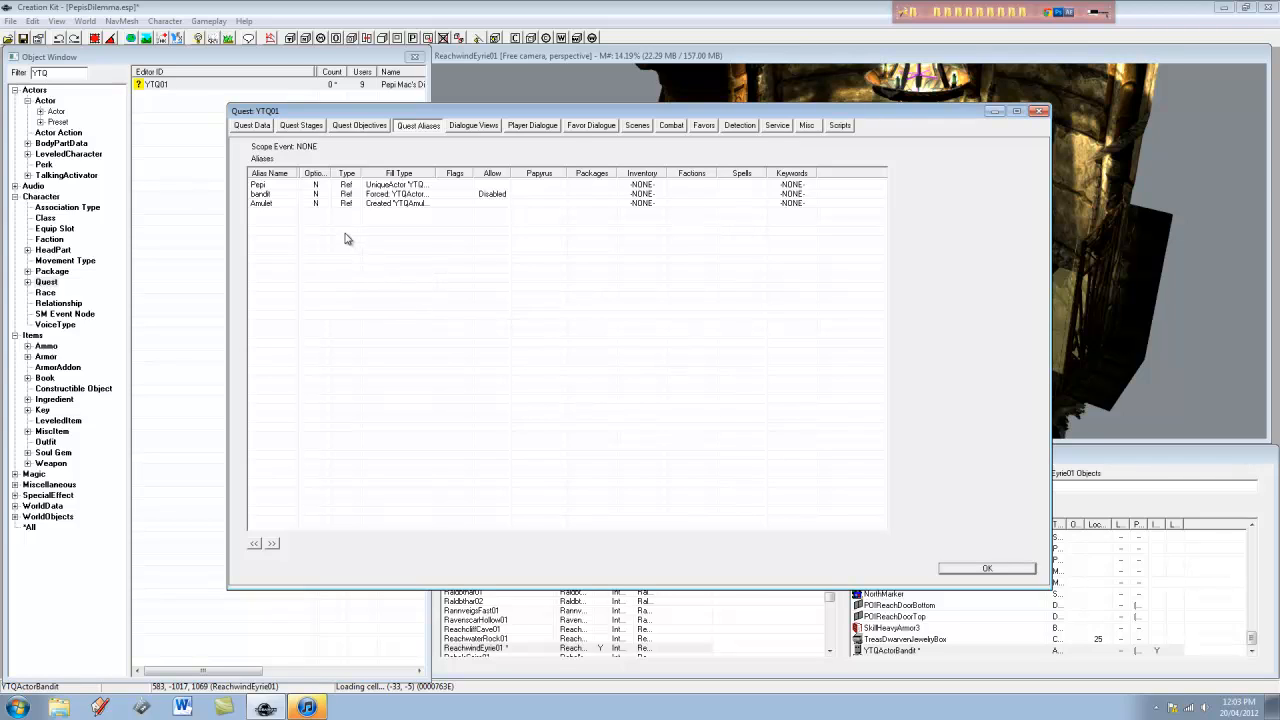
pyautogui.rightClick(301, 221)
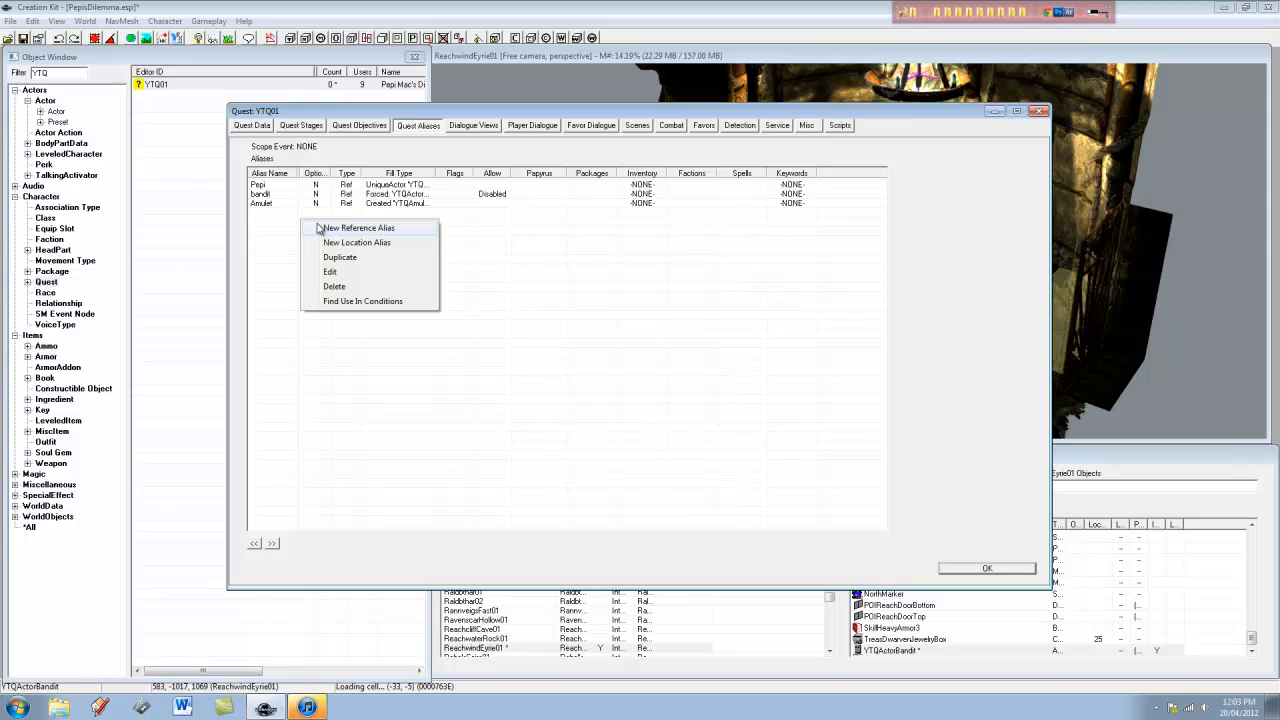
pyautogui.click(340, 228)
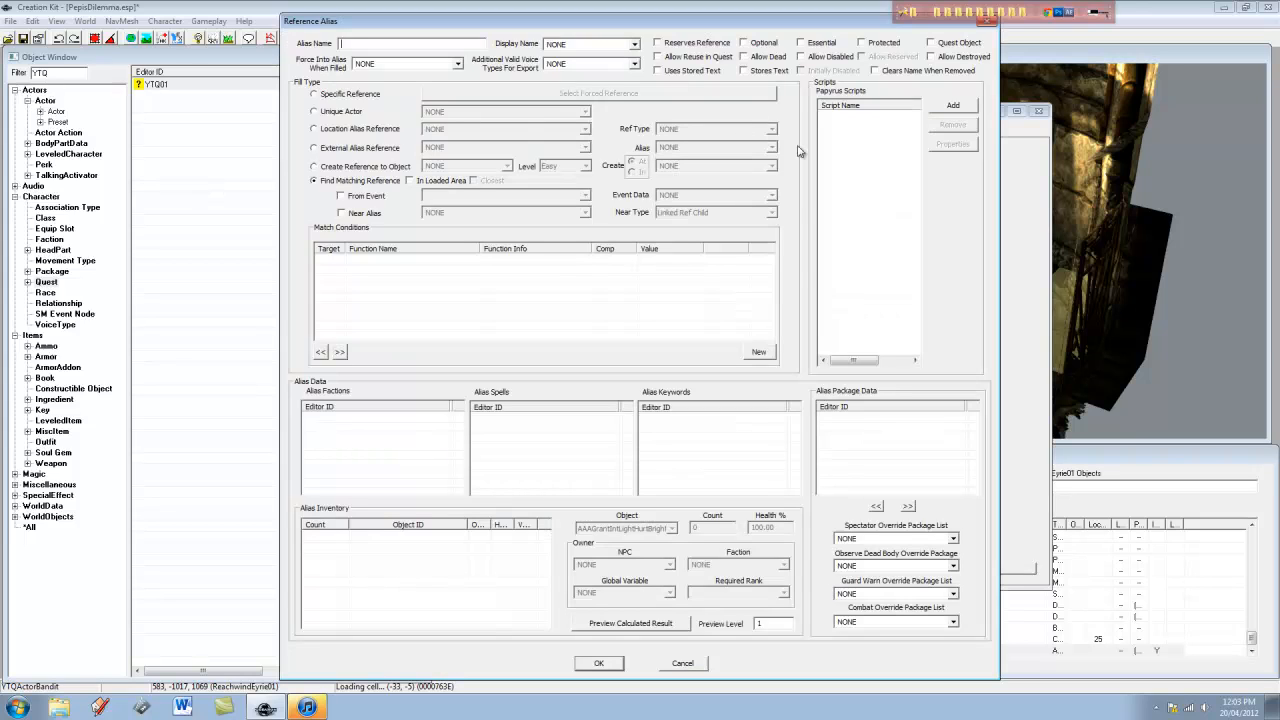
pyautogui.click(702, 665)
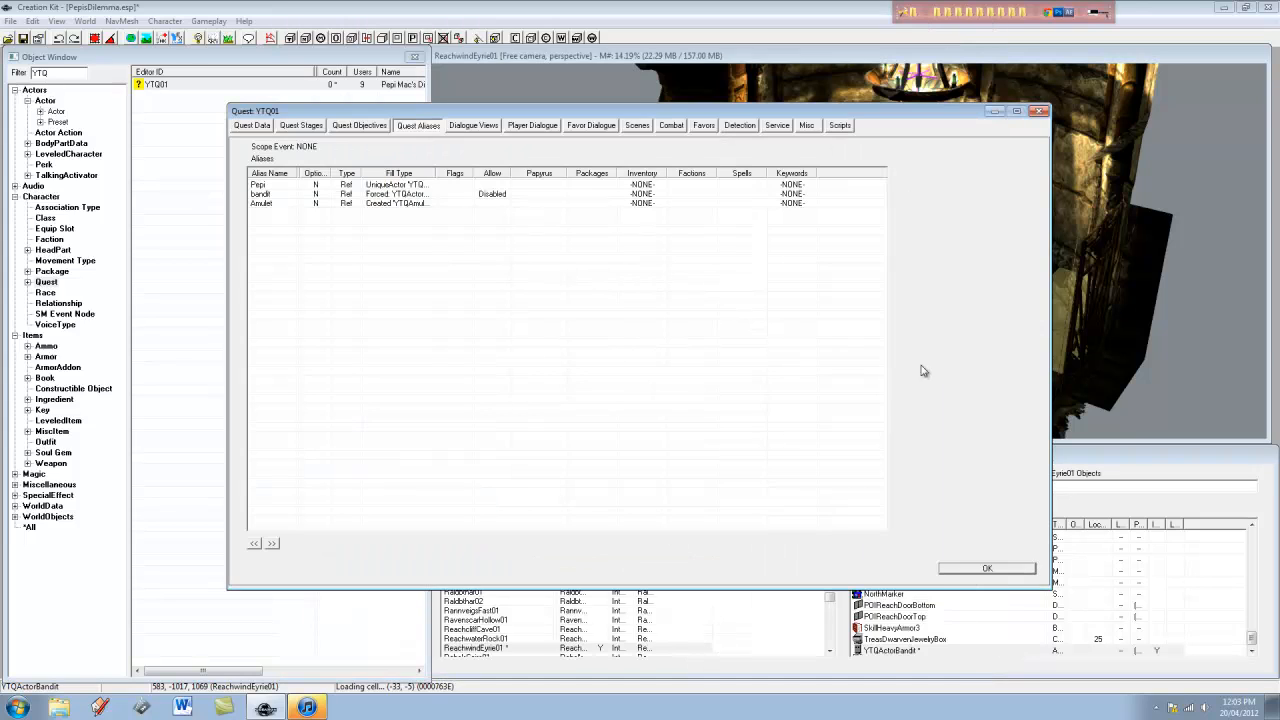
# Start a new property on the YTQ01 quest's attached script and set its type to MiscObject
pyautogui.click(838, 126)
pyautogui.click(300, 162)
pyautogui.click(446, 189)
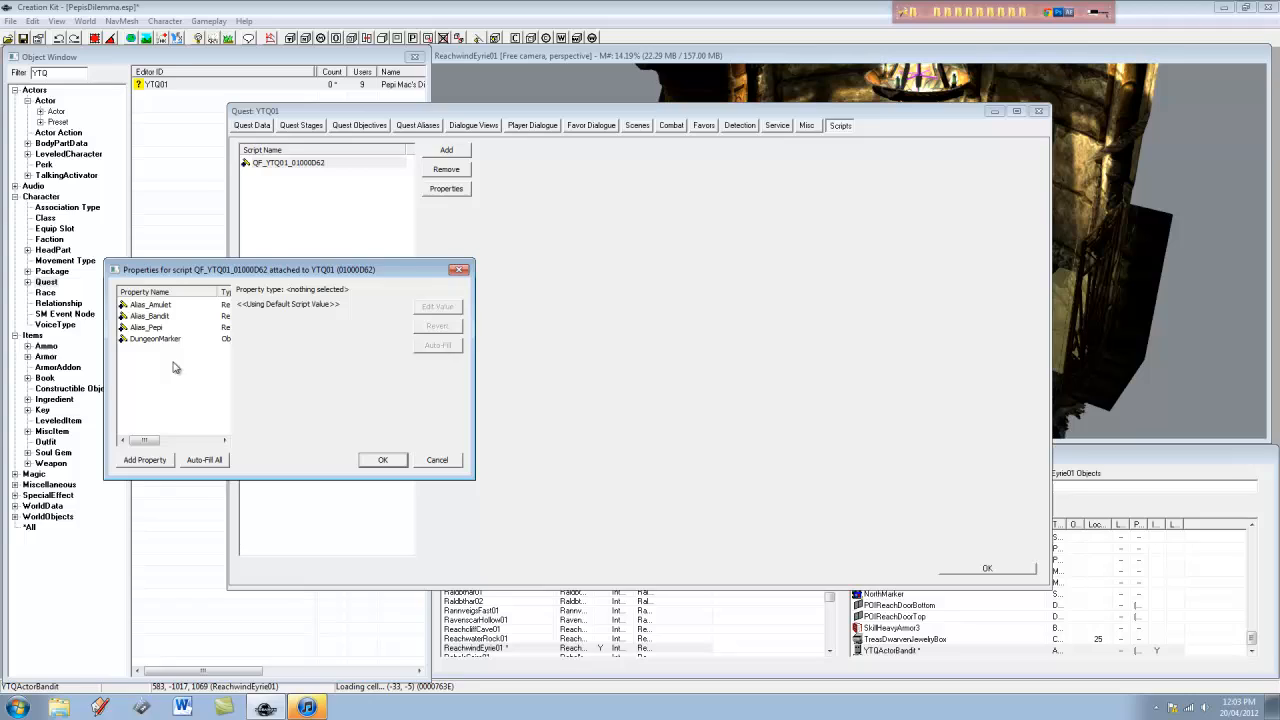
pyautogui.click(150, 460)
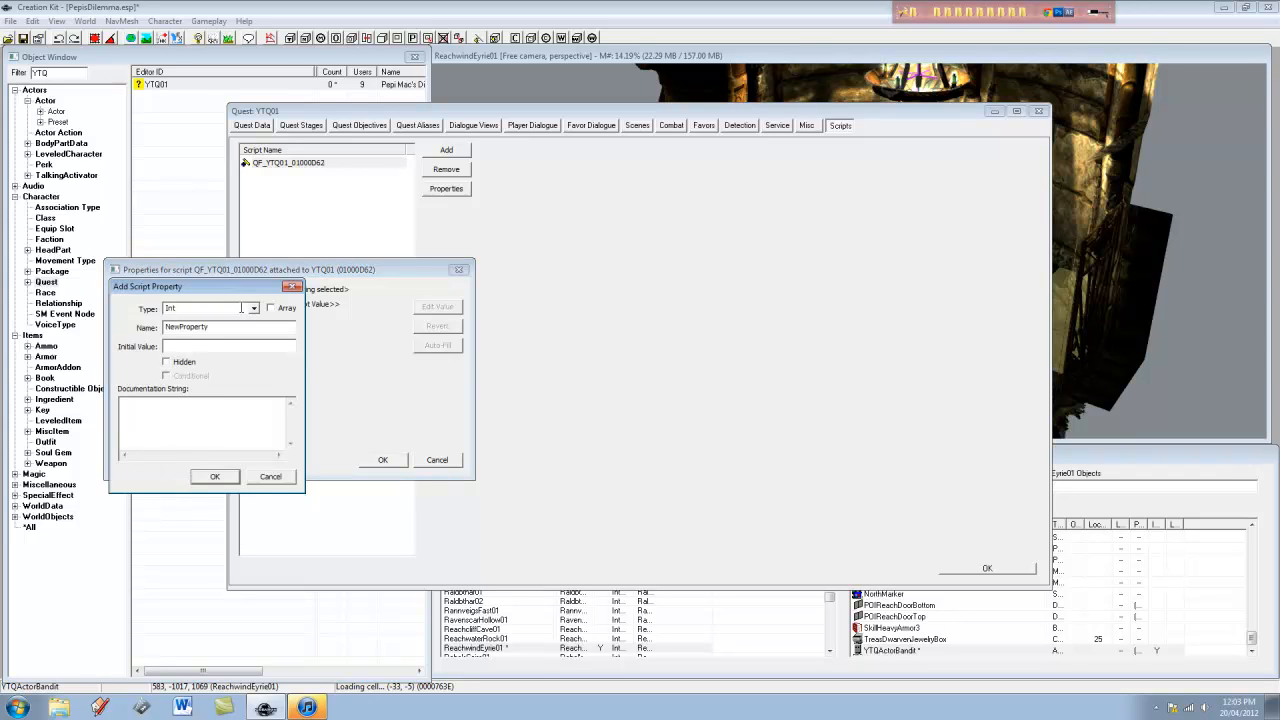
pyautogui.click(255, 308)
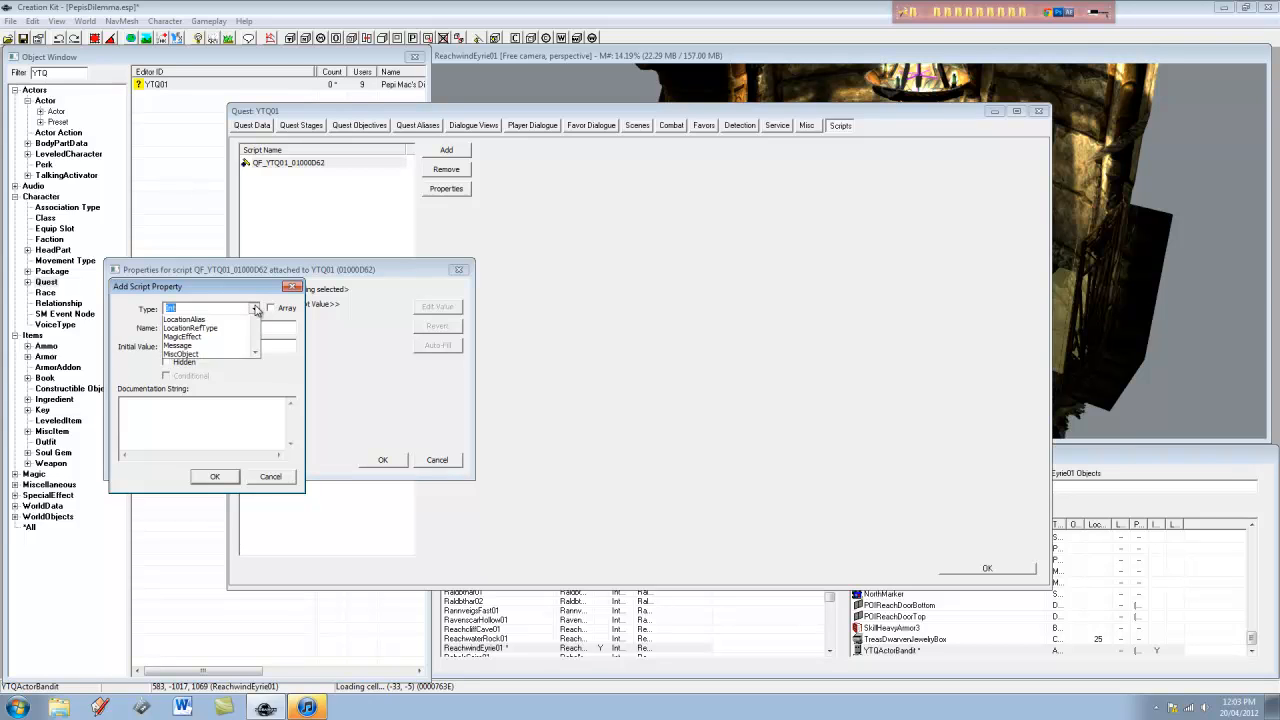
pyautogui.write('misco')
pyautogui.press('Down')
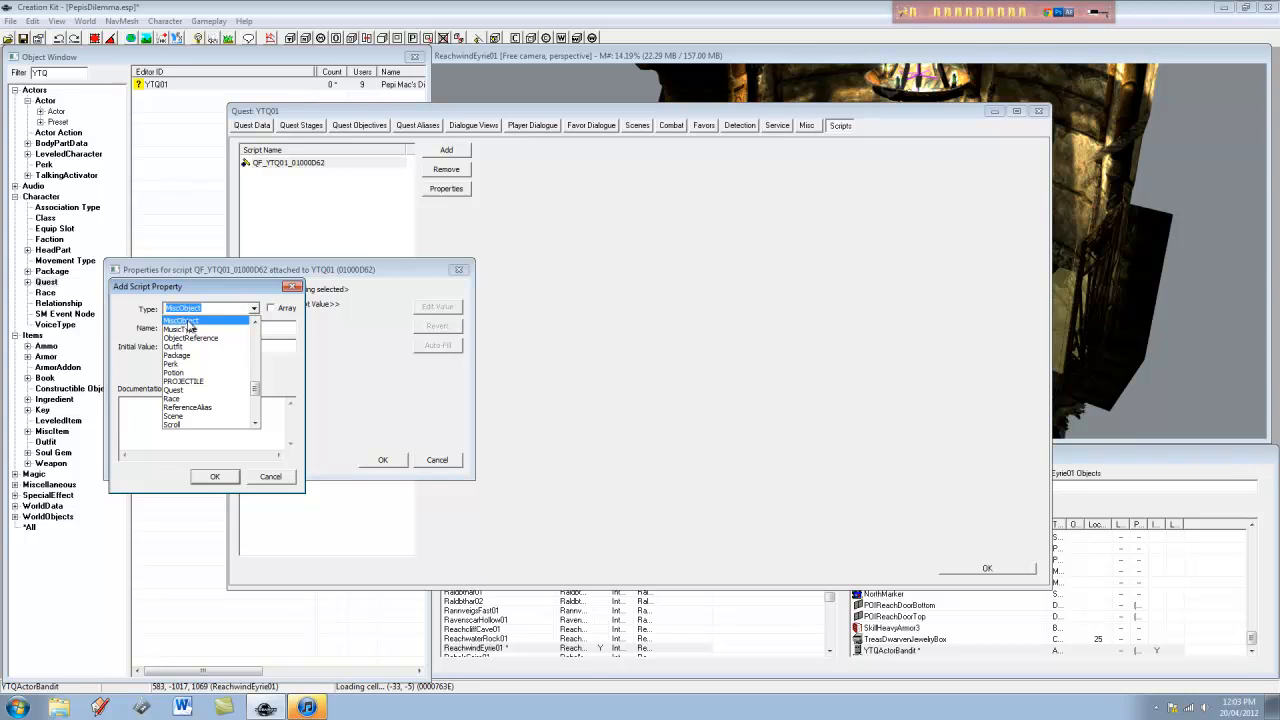
pyautogui.click(241, 321)
pyautogui.press('Tab')
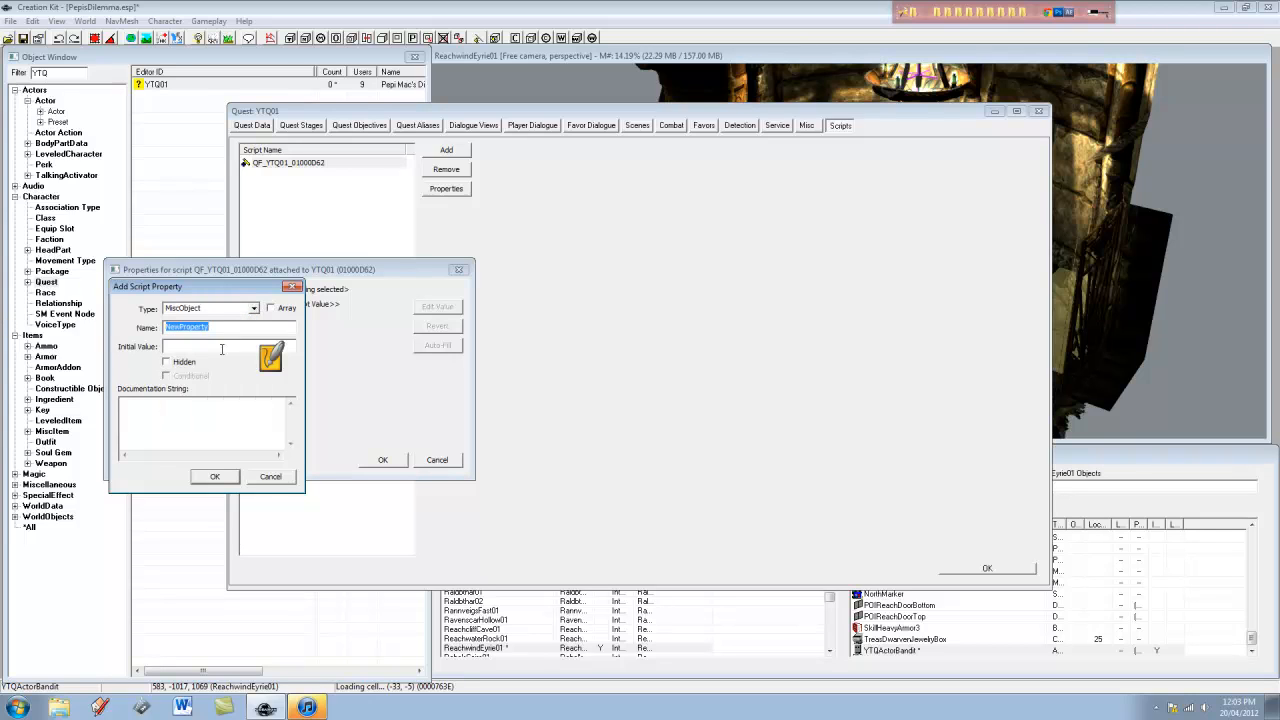
# Name the new script property Gold001, create it, and accept the script's property list
pyautogui.write('G')
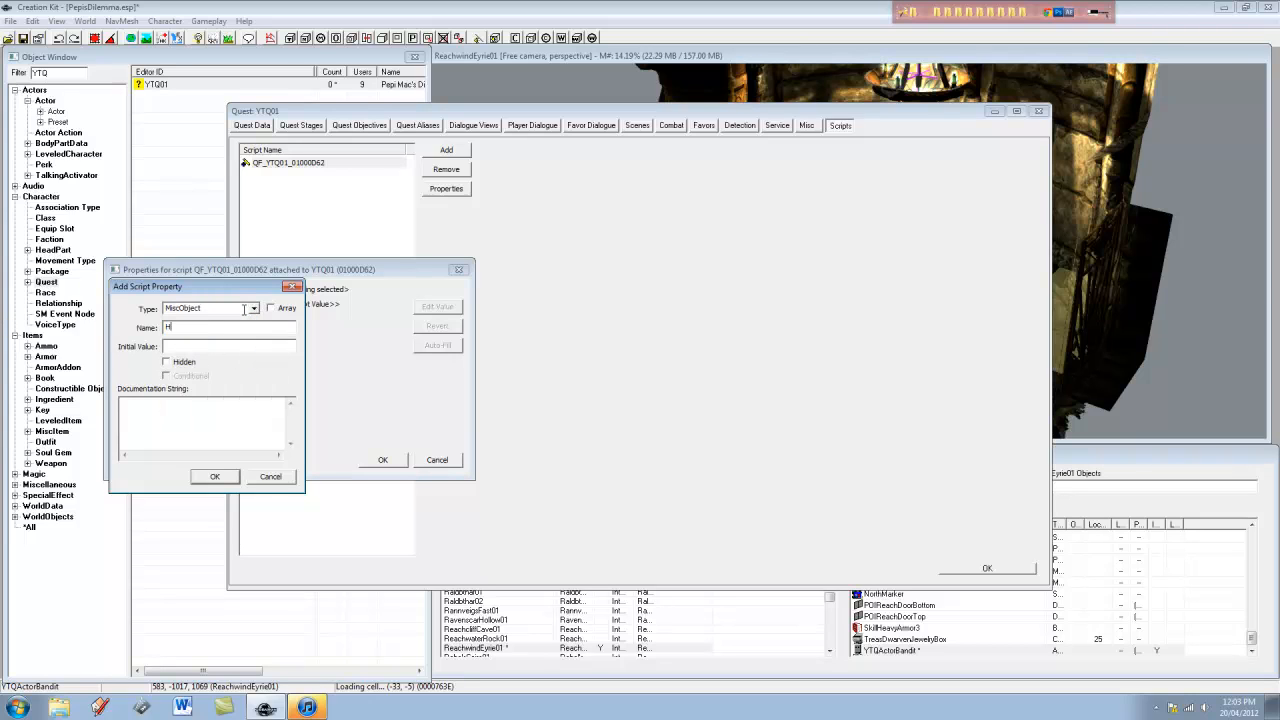
pyautogui.write('old001')
pyautogui.click(214, 476)
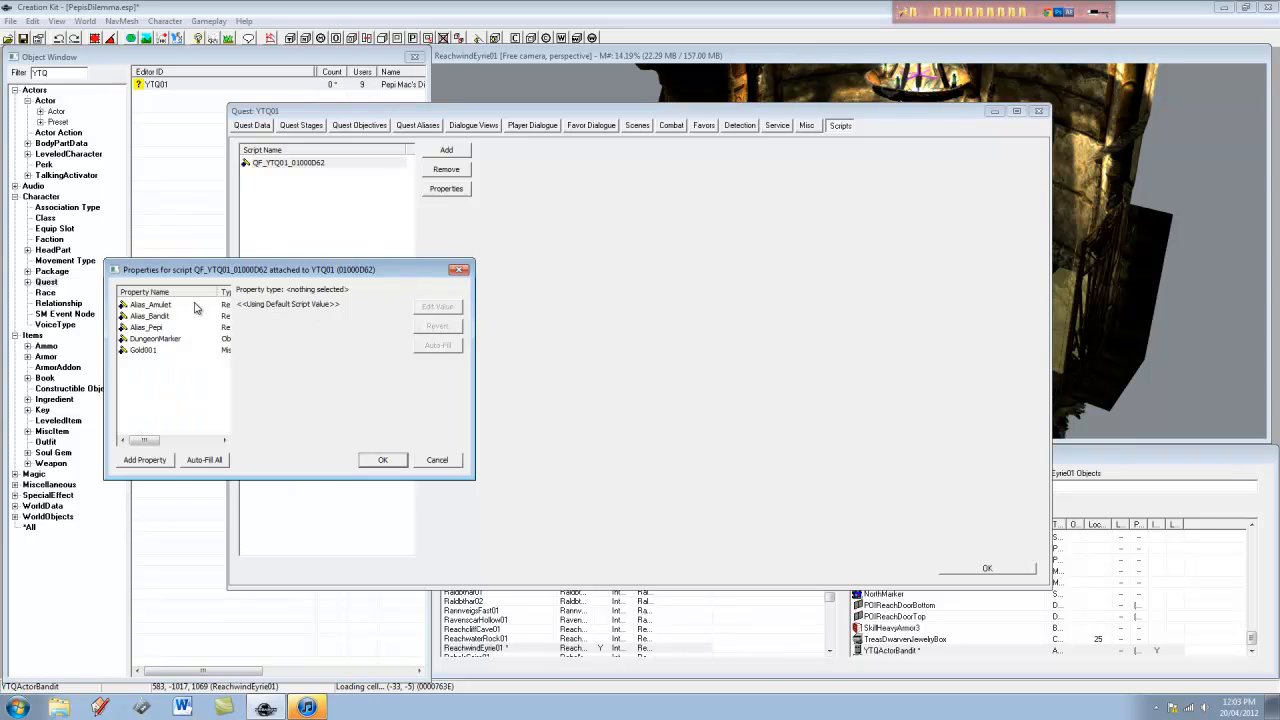
pyautogui.click(150, 351)
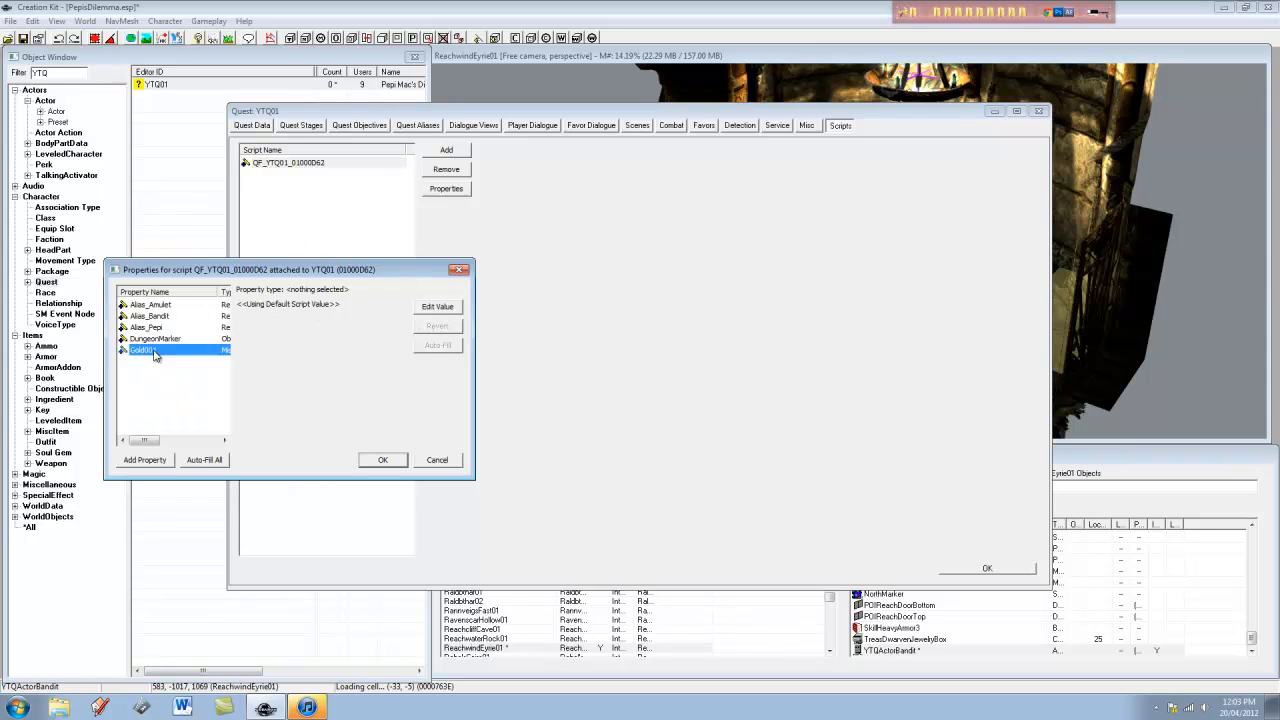
pyautogui.click(400, 461)
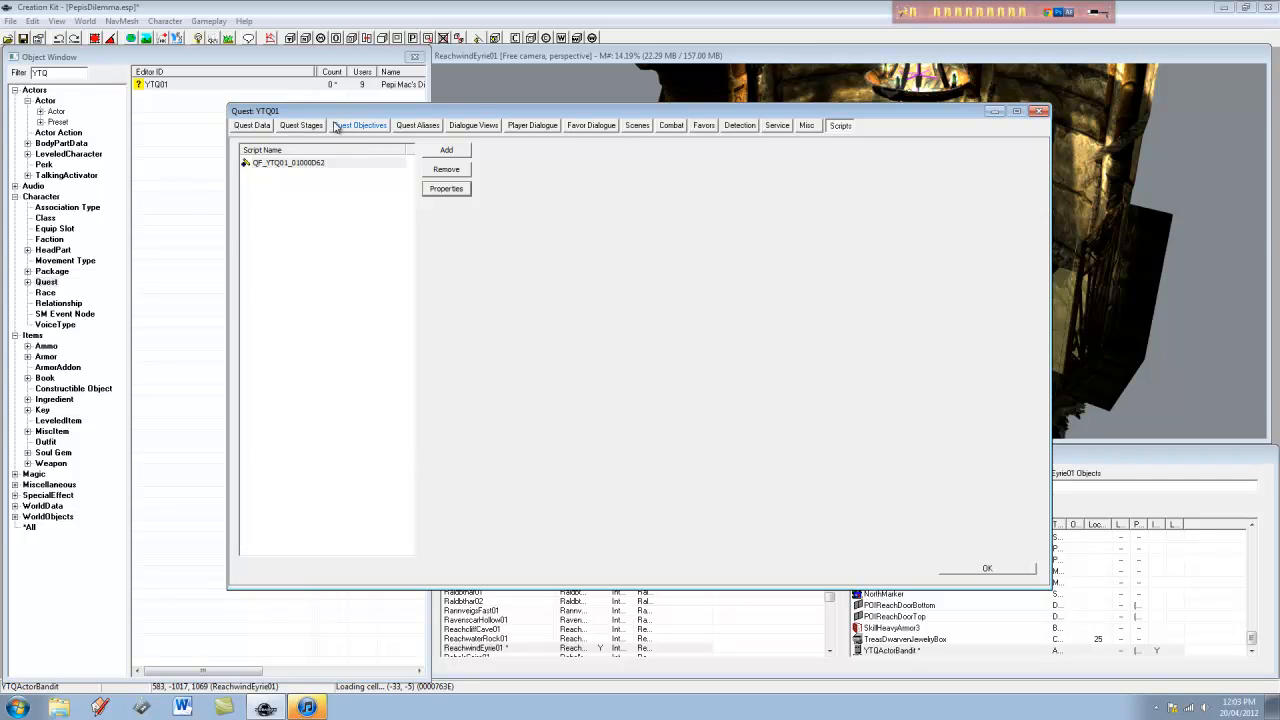
# In the stage 40 Papyrus fragment, insert Game.GetPlayer() . AddItem(Gold001, 1000) on a new line above SetObjectiveDisplayed(40)
pyautogui.click(301, 125)
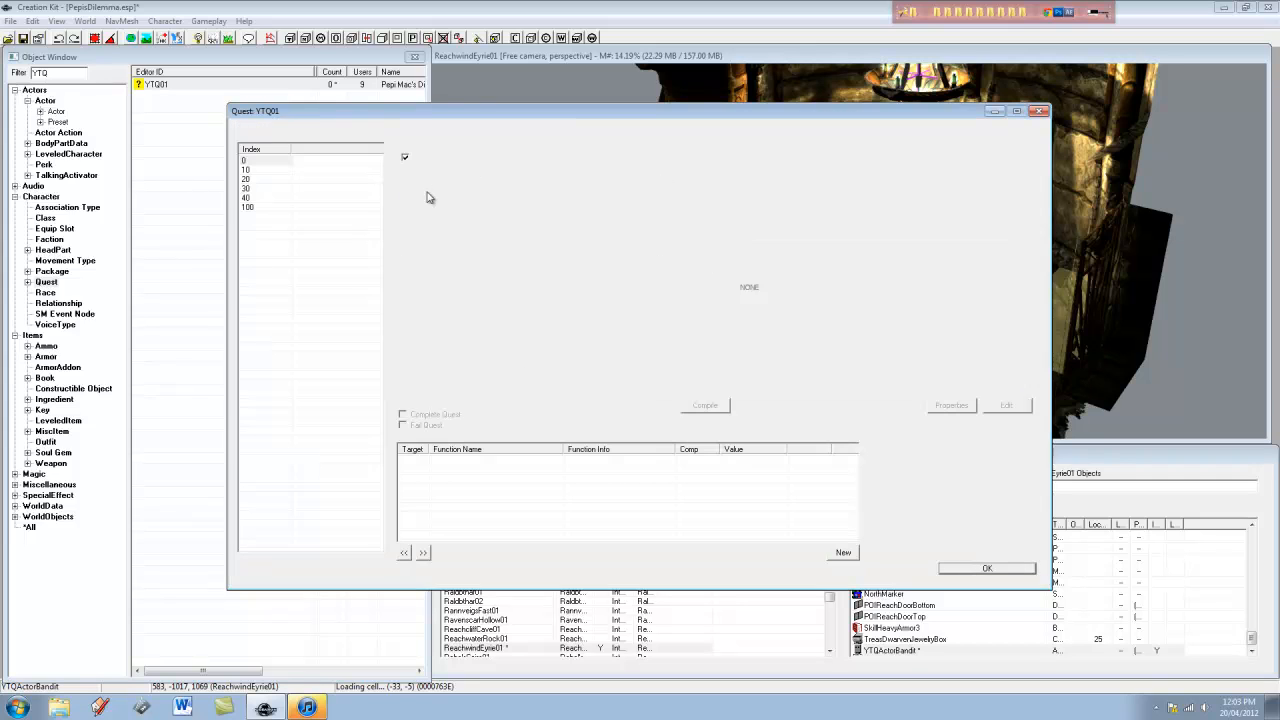
pyautogui.click(255, 188)
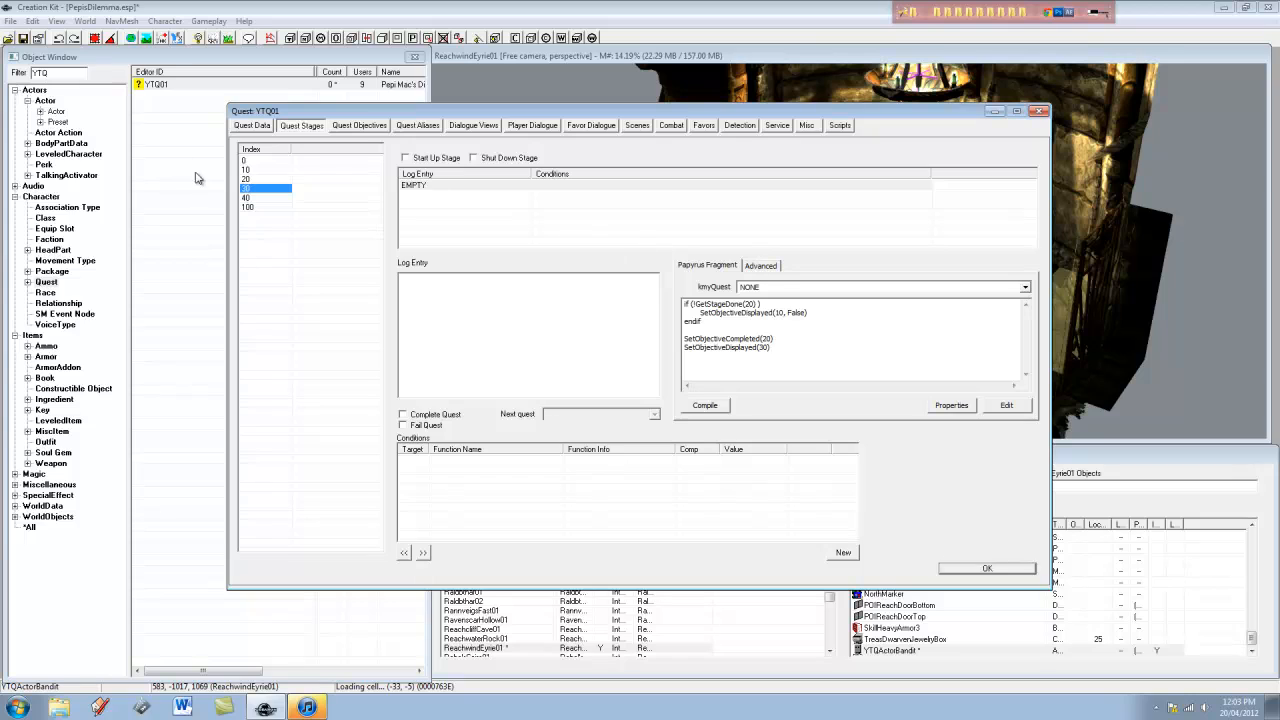
pyautogui.click(255, 197)
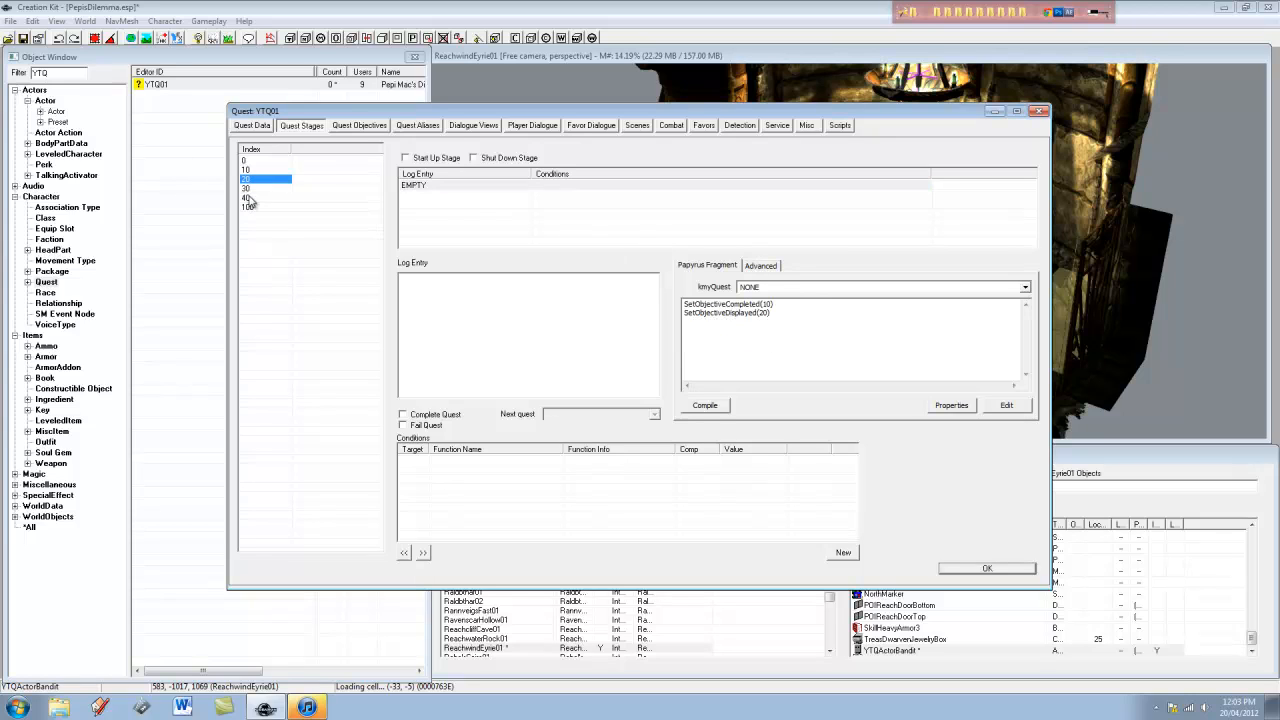
pyautogui.click(921, 312)
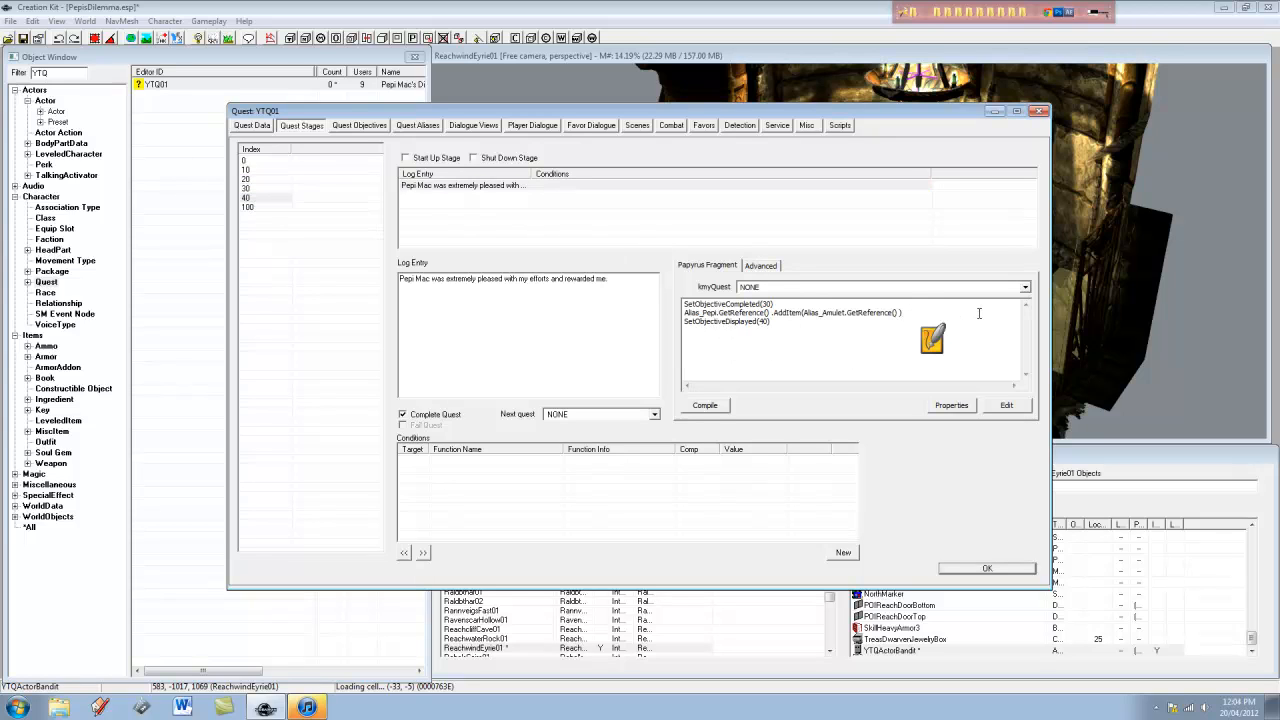
pyautogui.press('Return')
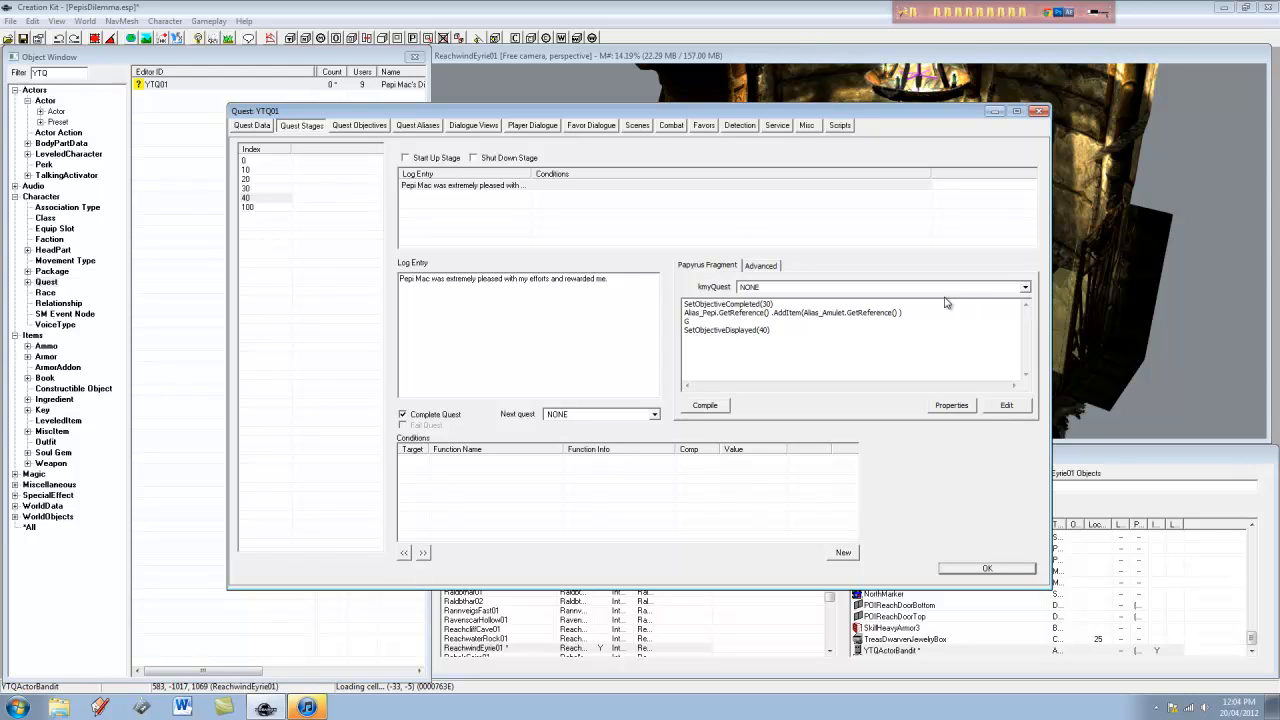
pyautogui.press('BackSpace')
pyautogui.write('Game.GetPlayer() .AddItem')
pyautogui.press('BackSpace')
pyautogui.write('em(Gold001, 1000)')
# Check the gold value of the YTQAmulet armor against the gold reward in the stage 40 fragment
pyautogui.click(46, 356)
pyautogui.doubleClick(188, 85)
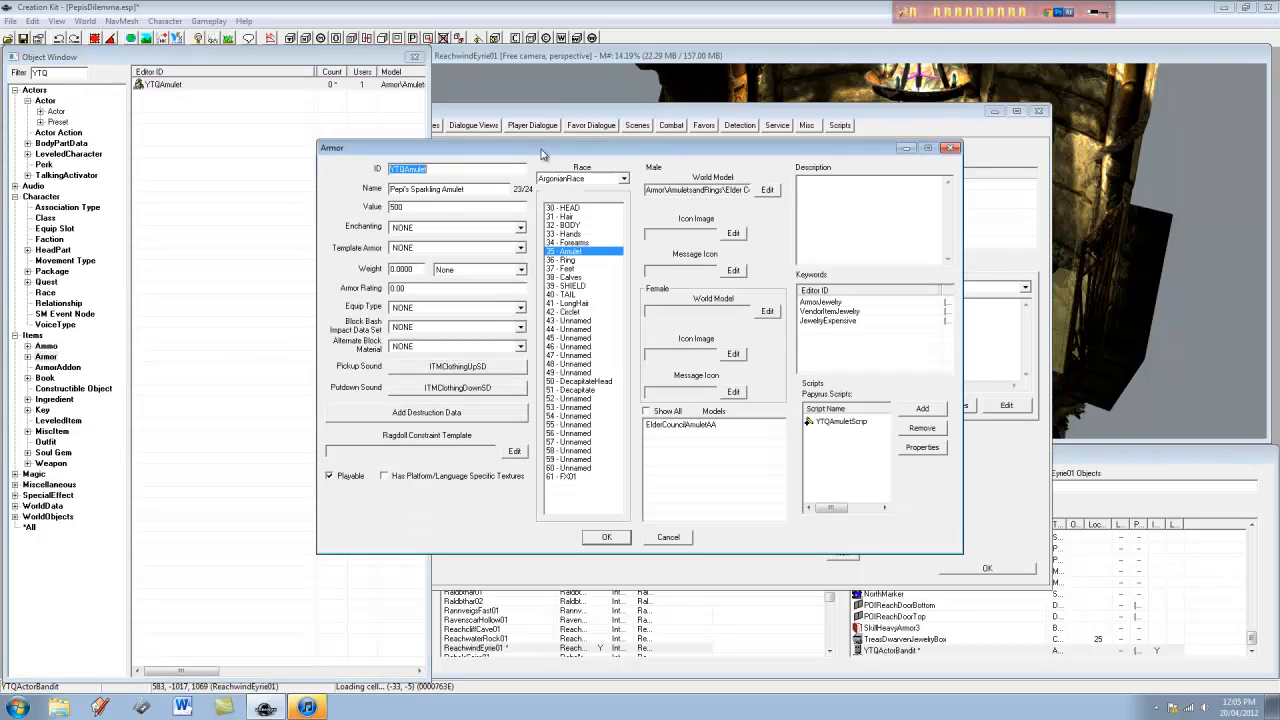
pyautogui.doubleClick(412, 207)
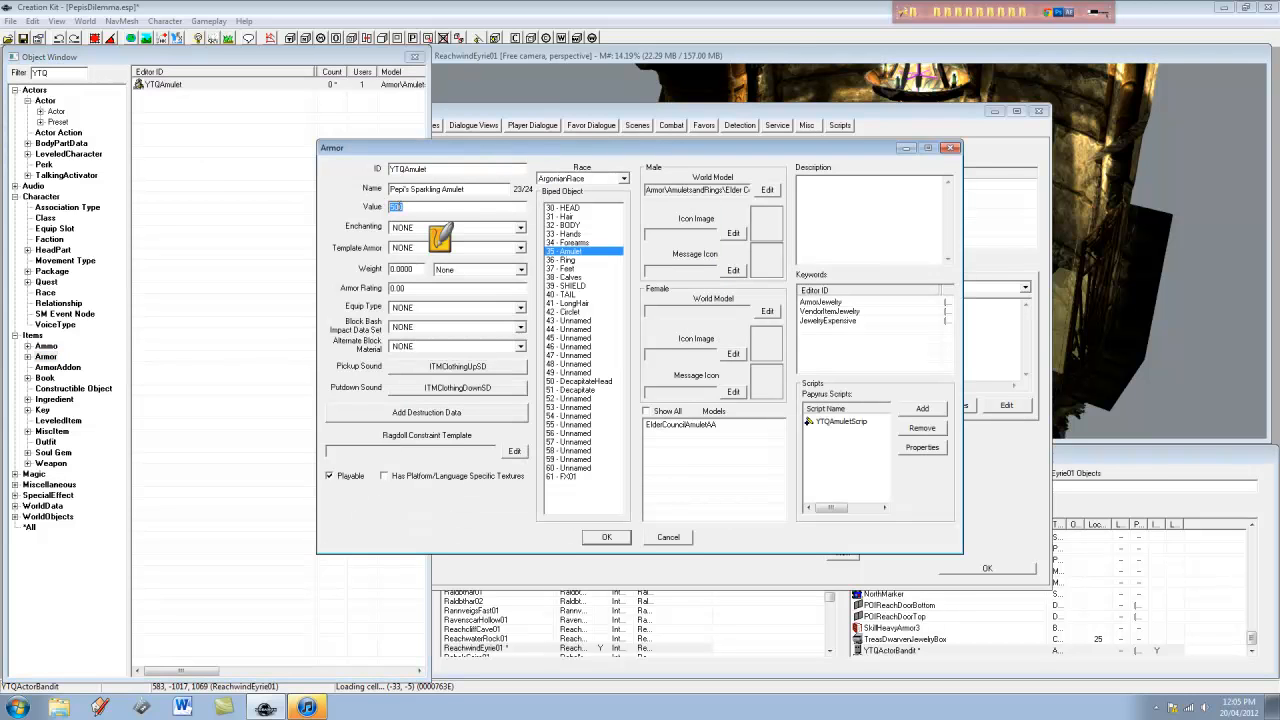
pyautogui.click(951, 148)
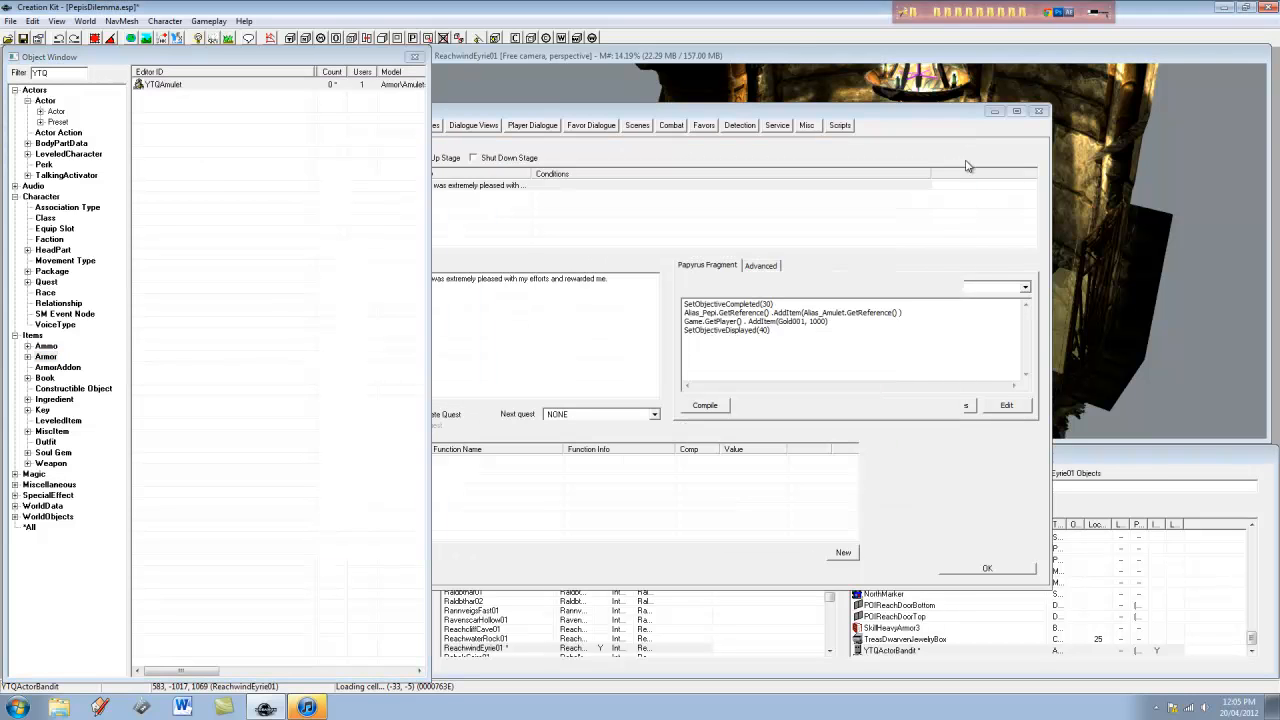
pyautogui.moveTo(831, 322); pyautogui.dragTo(804, 322)
pyautogui.click(847, 321)
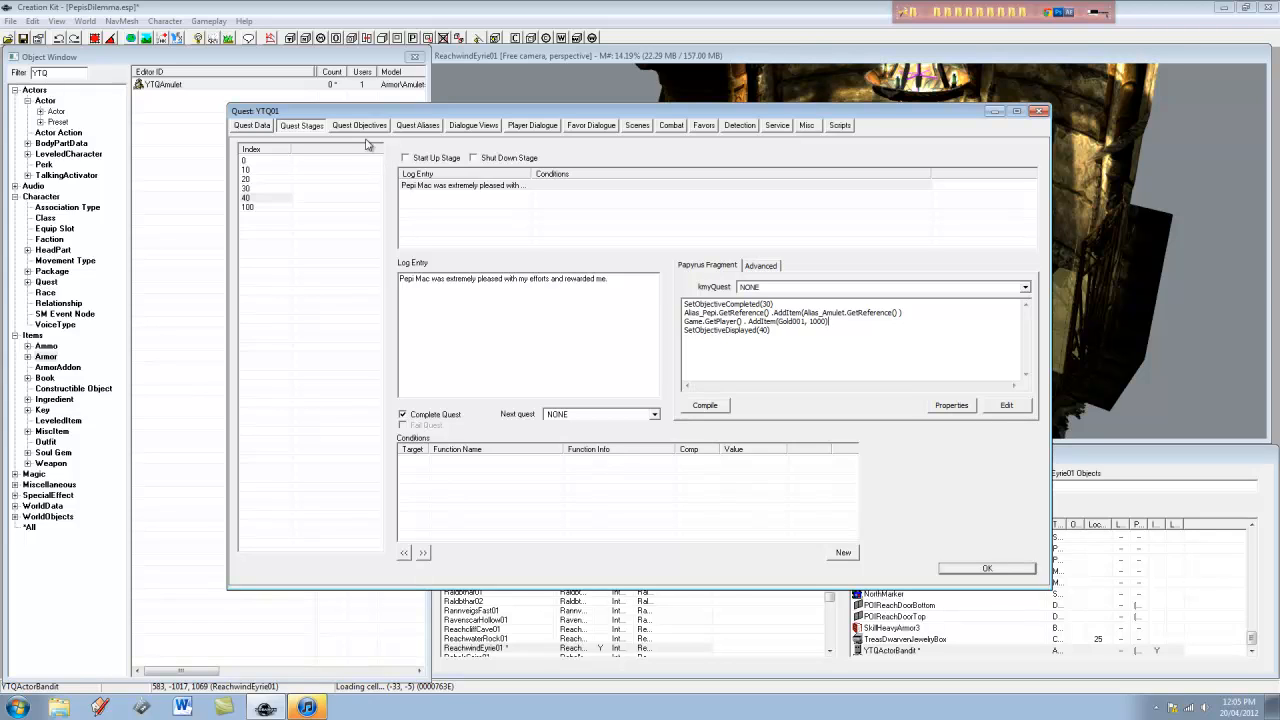
# Flag the Amulet reference alias of the YTQ01 quest as a Quest Object and accept it
pyautogui.click(414, 127)
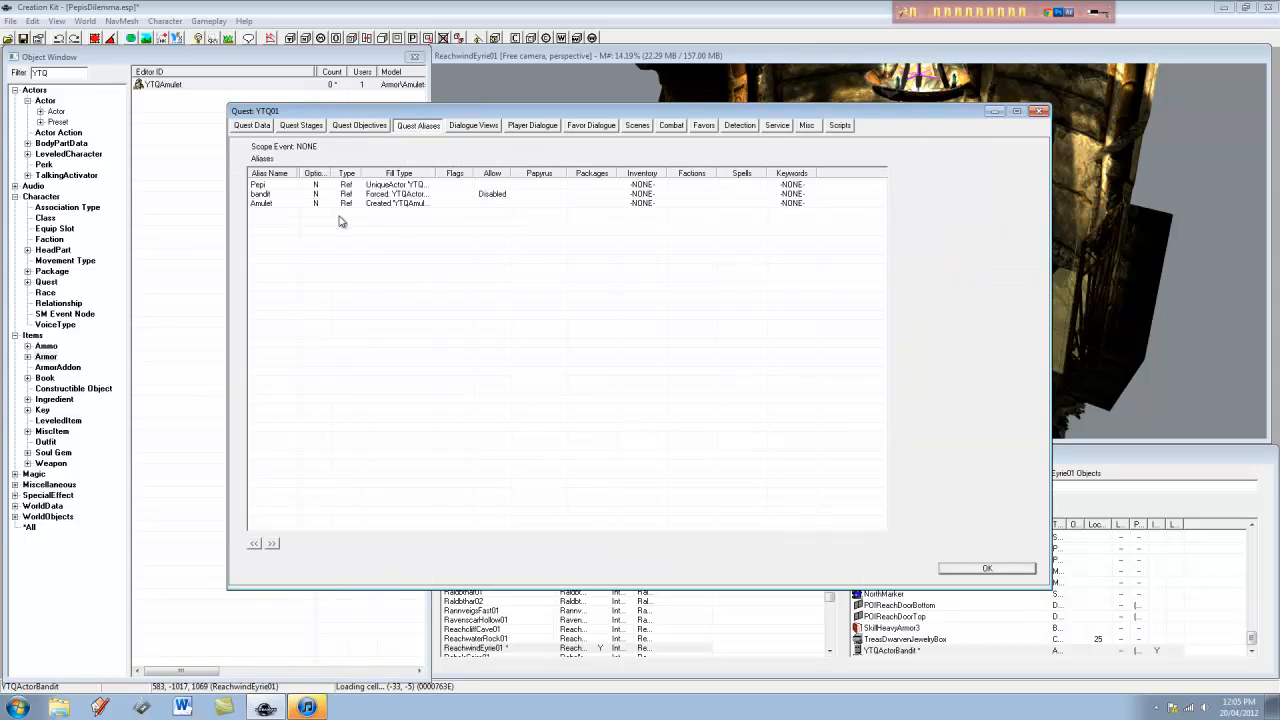
pyautogui.doubleClick(272, 203)
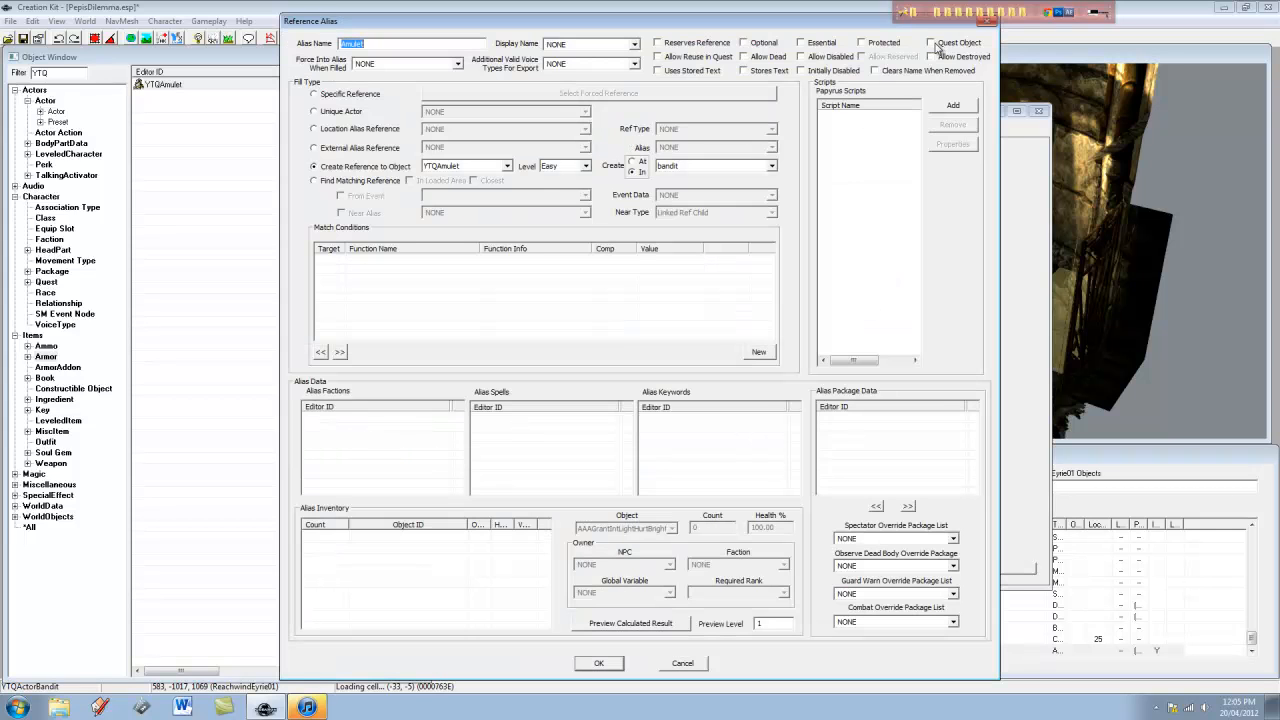
pyautogui.click(931, 43)
pyautogui.click(600, 664)
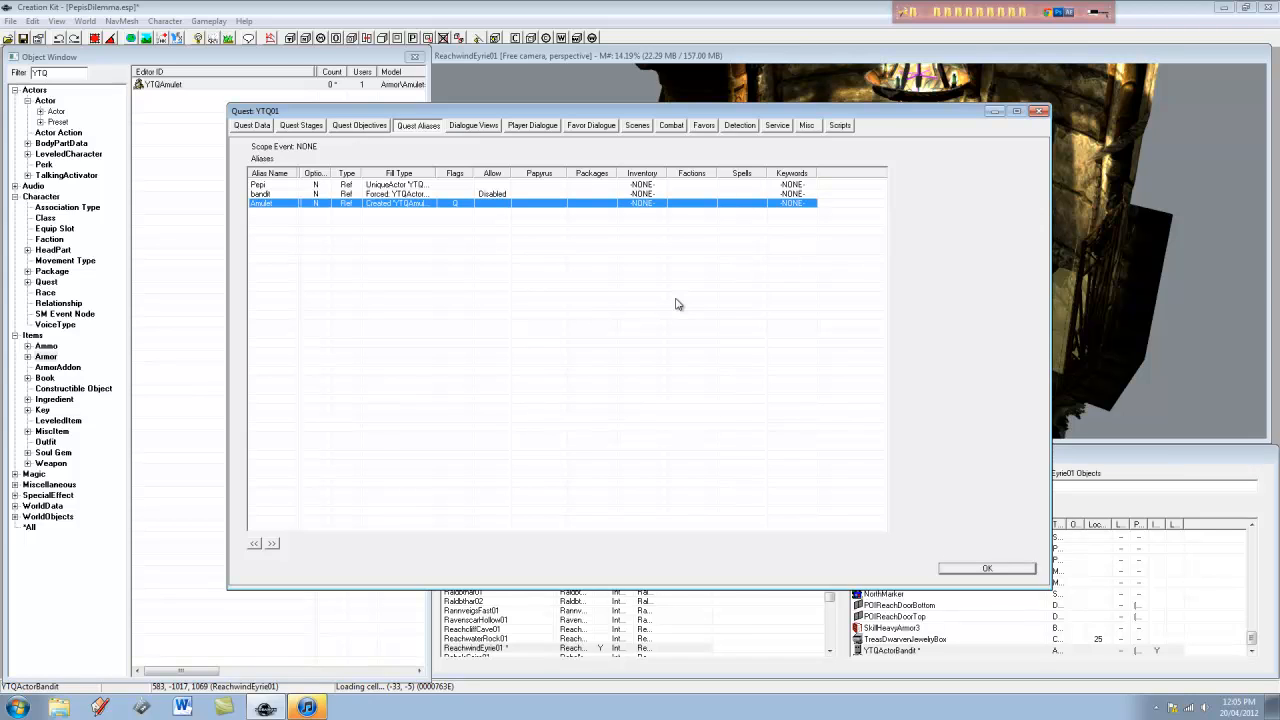
pyautogui.click(587, 242)
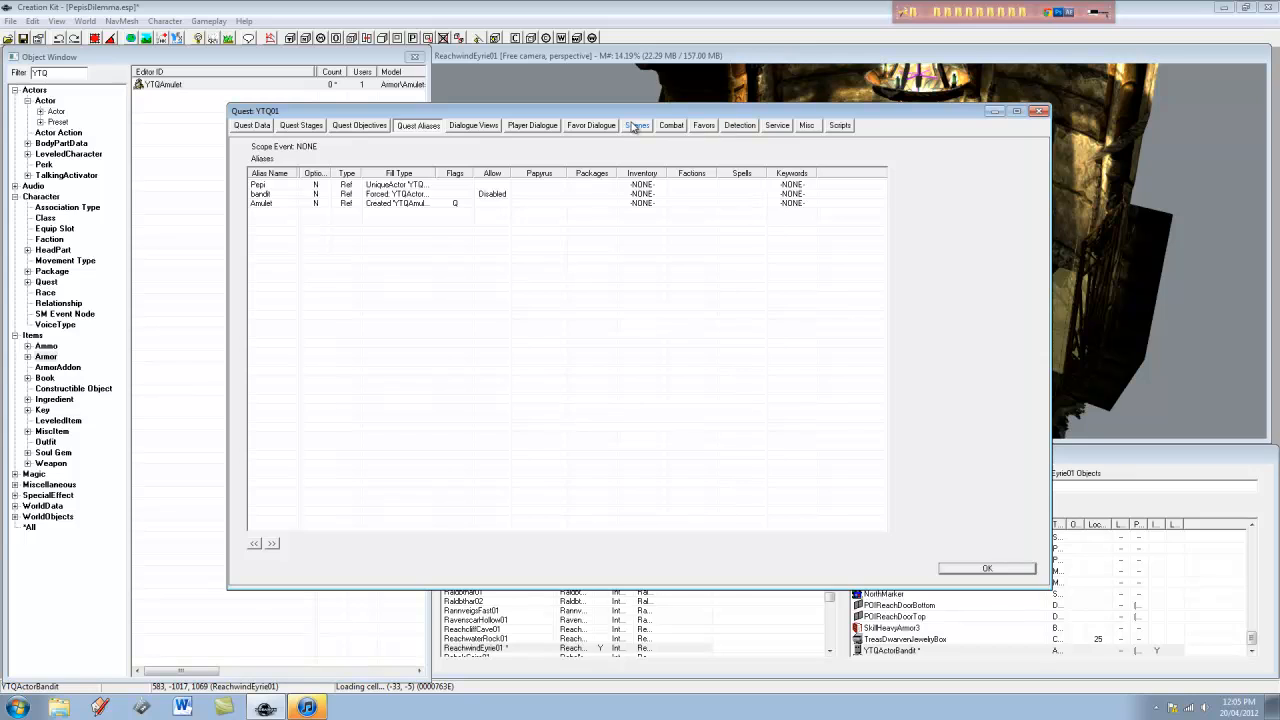
# Review the meeting and finish branches in the YTQ01PepiView dialogue view
pyautogui.click(590, 126)
pyautogui.click(474, 126)
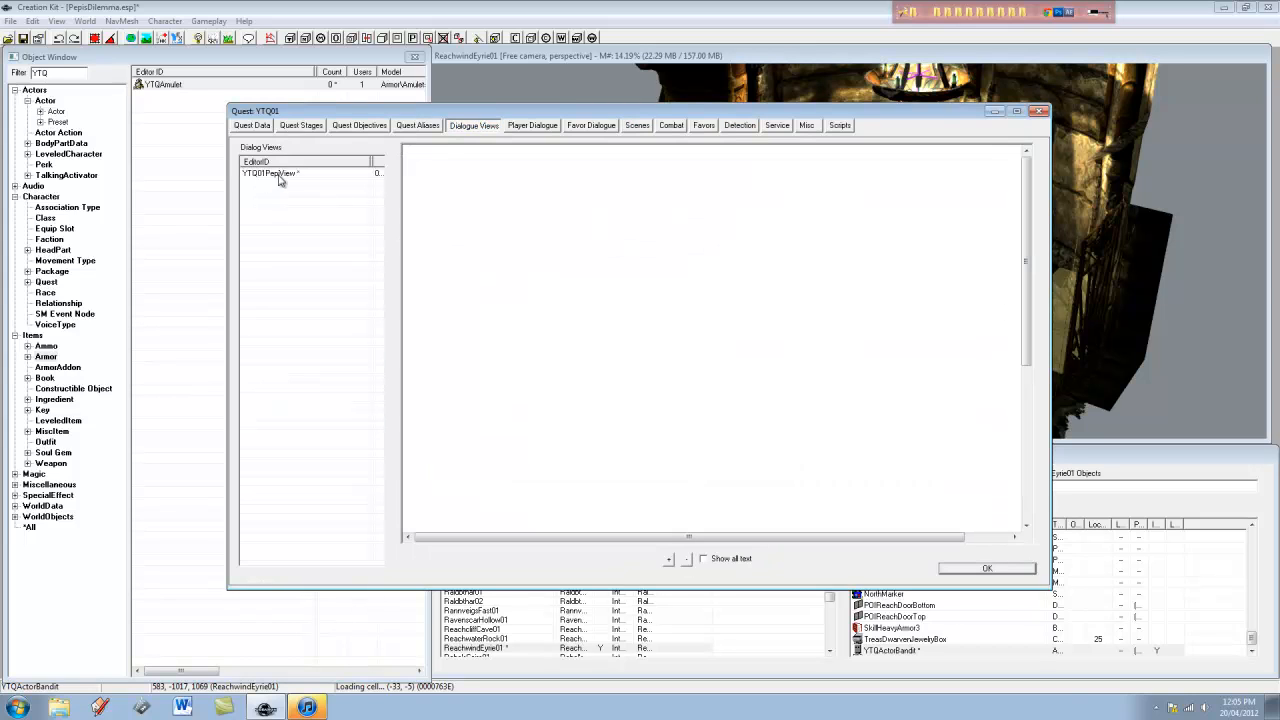
pyautogui.click(280, 175)
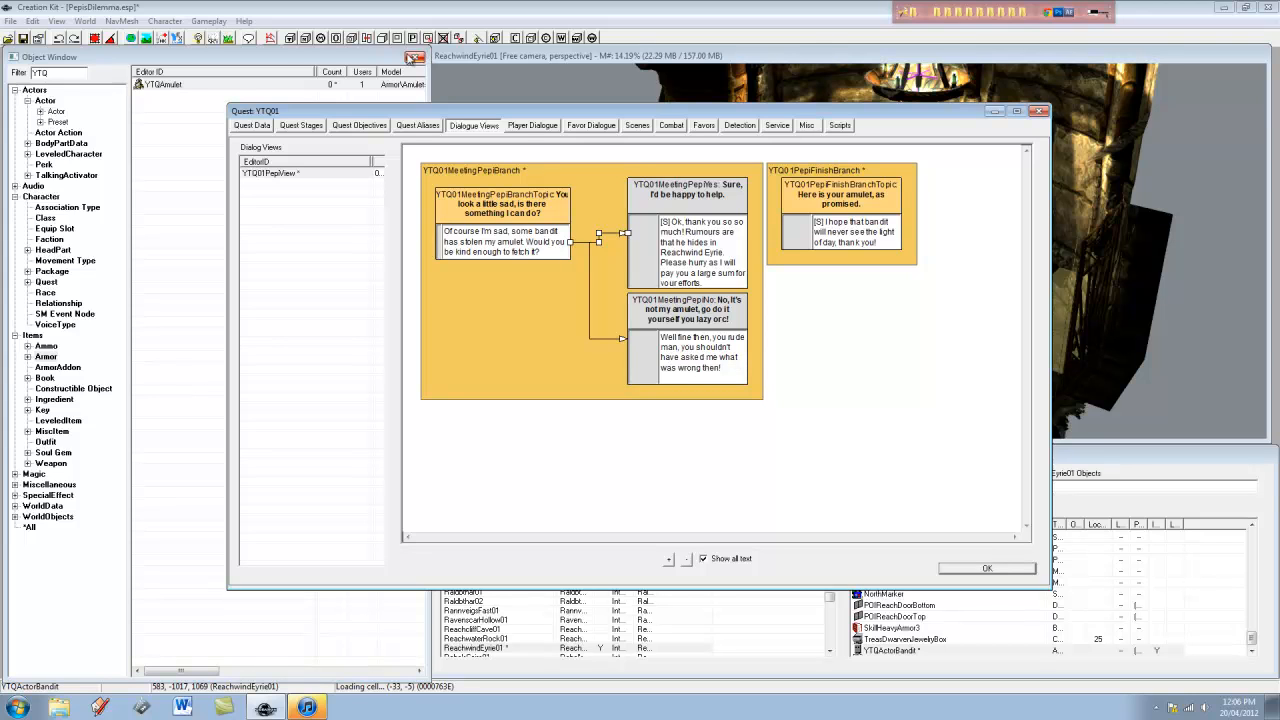
# Add a new quest stage with index 5 to the YTQ01 quest
pyautogui.click(301, 125)
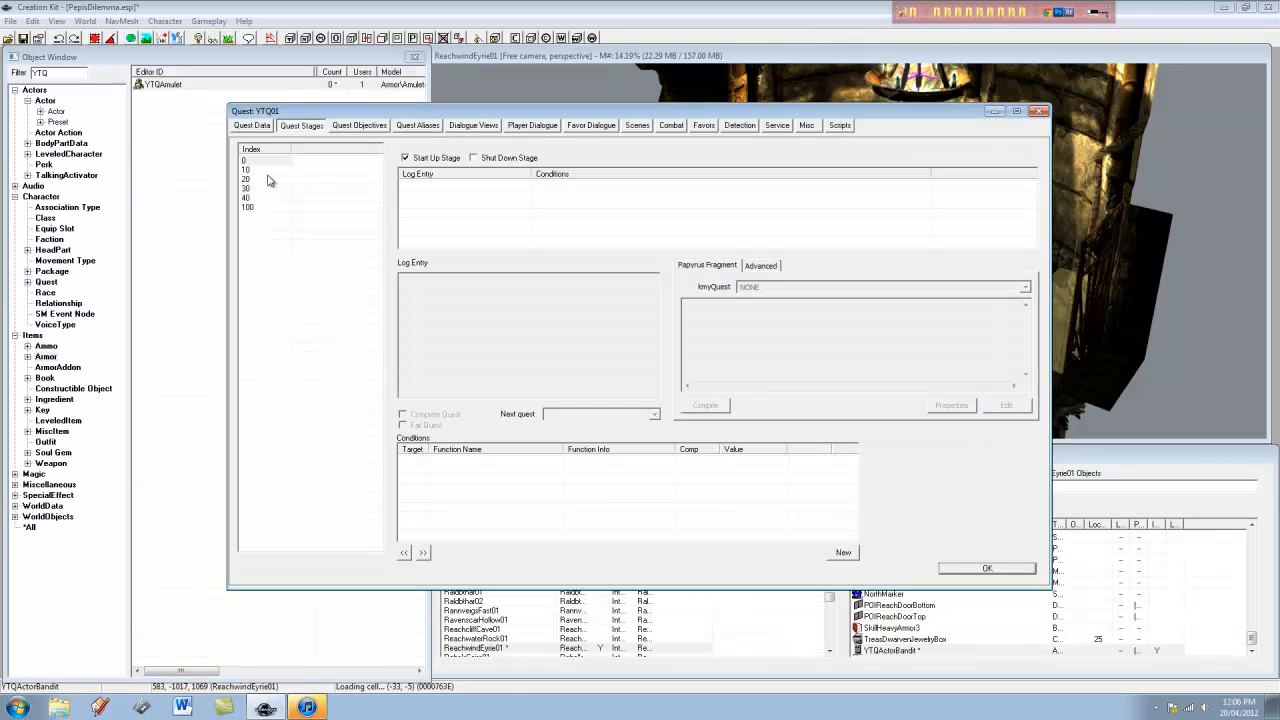
pyautogui.rightClick(267, 238)
pyautogui.click(254, 248)
pyautogui.click(250, 218)
# Look through the existing YTQ01 quest stages and the new stage 5
pyautogui.click(257, 171)
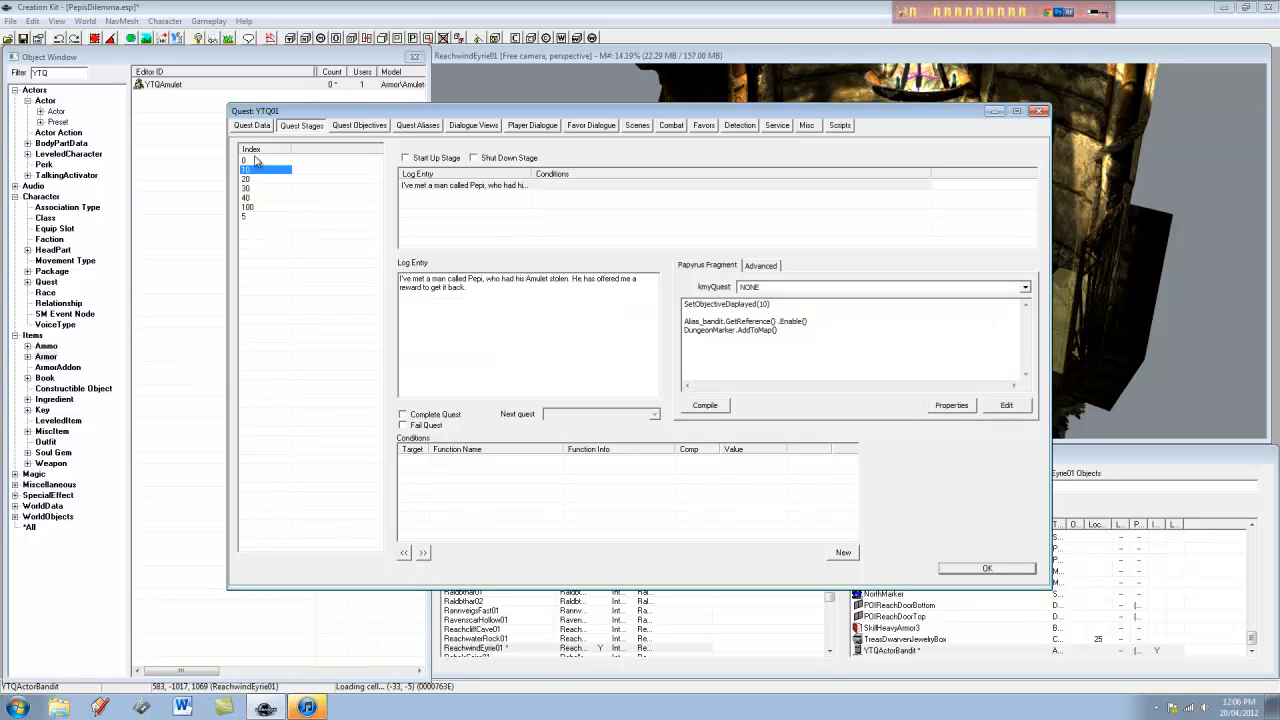
pyautogui.click(255, 160)
pyautogui.click(252, 208)
pyautogui.click(245, 170)
pyautogui.click(255, 180)
pyautogui.click(249, 188)
pyautogui.click(245, 217)
pyautogui.click(262, 236)
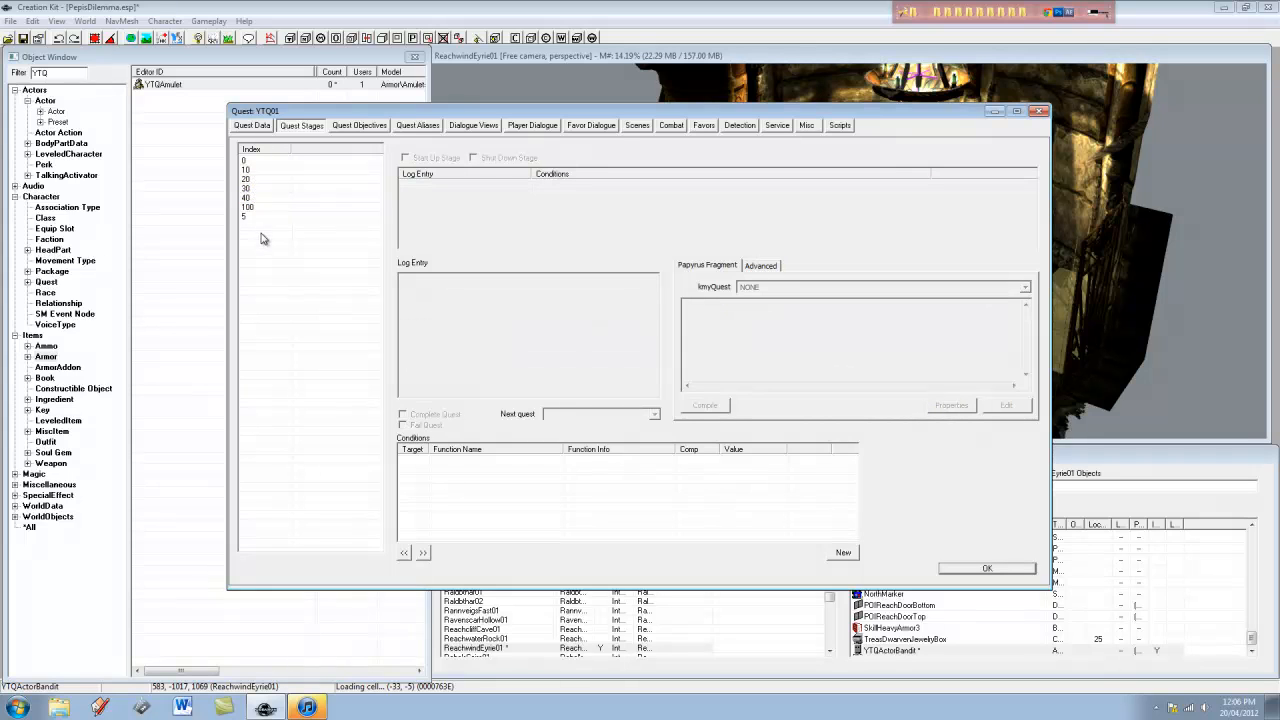
# Inspect the end script fragments of Pepi's responses to accepting and refusing the quest in YTQ01PepiView
pyautogui.click(497, 127)
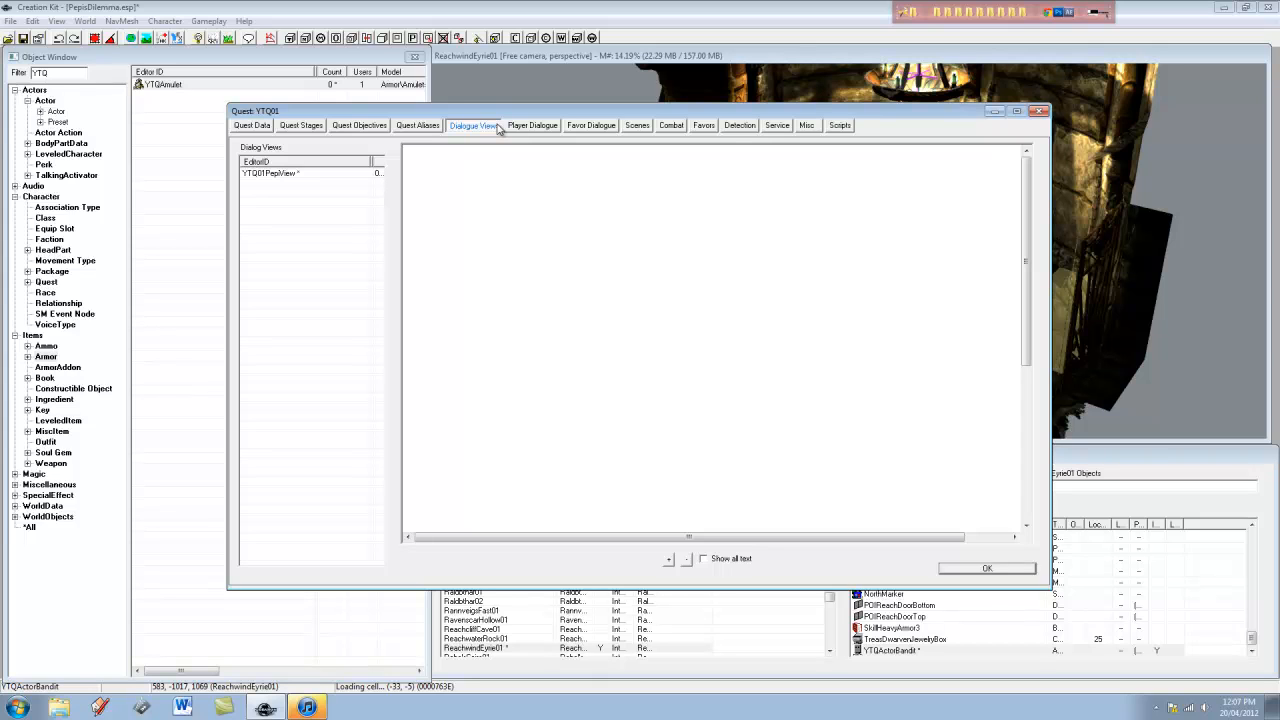
pyautogui.click(274, 175)
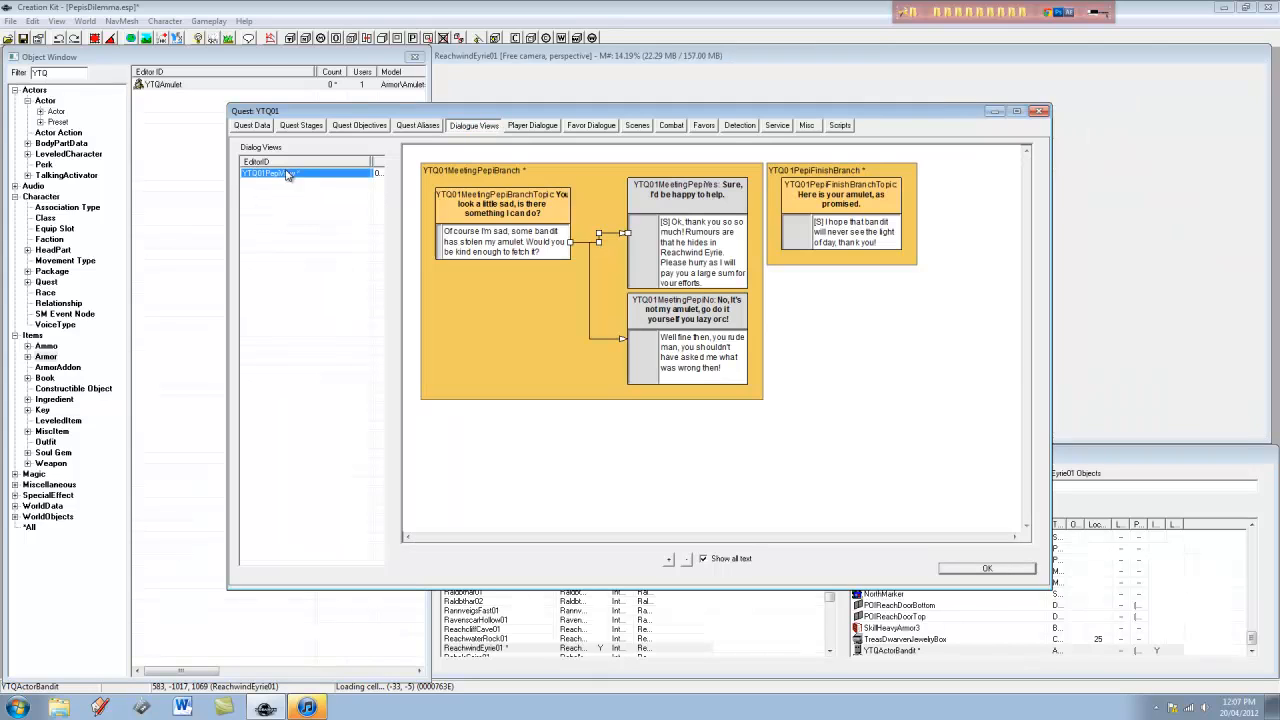
pyautogui.doubleClick(663, 226)
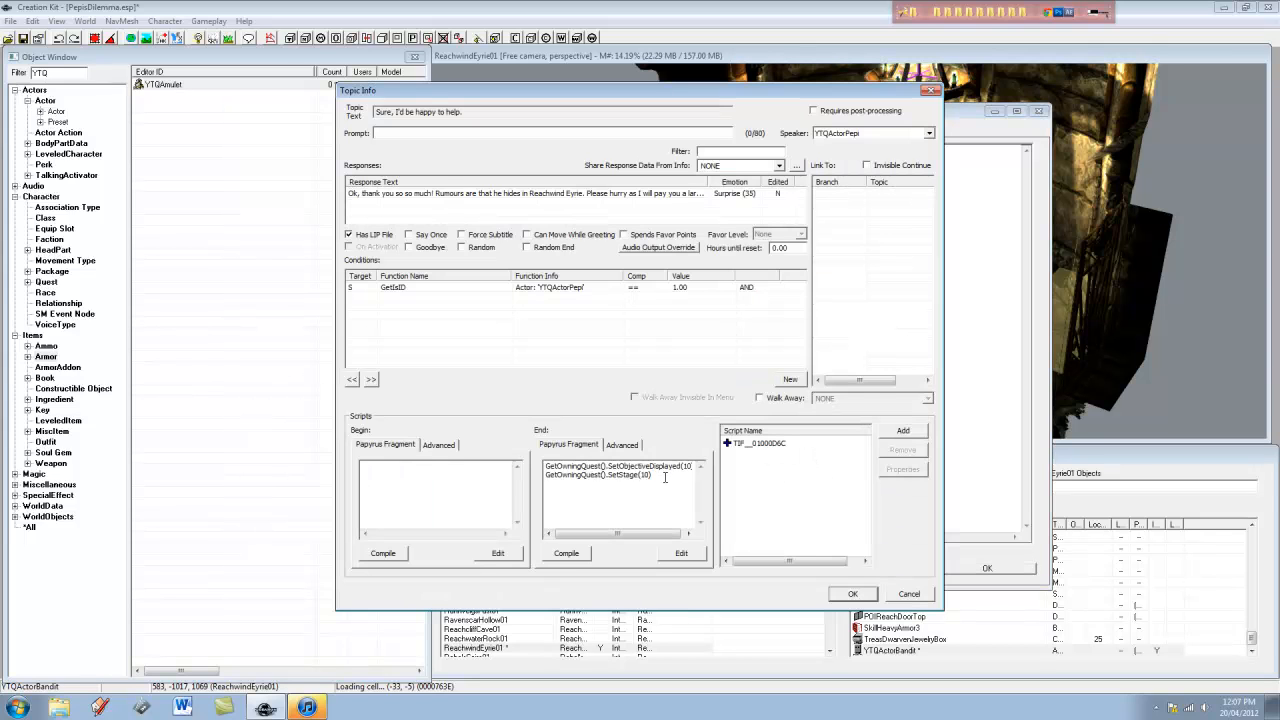
pyautogui.click(917, 596)
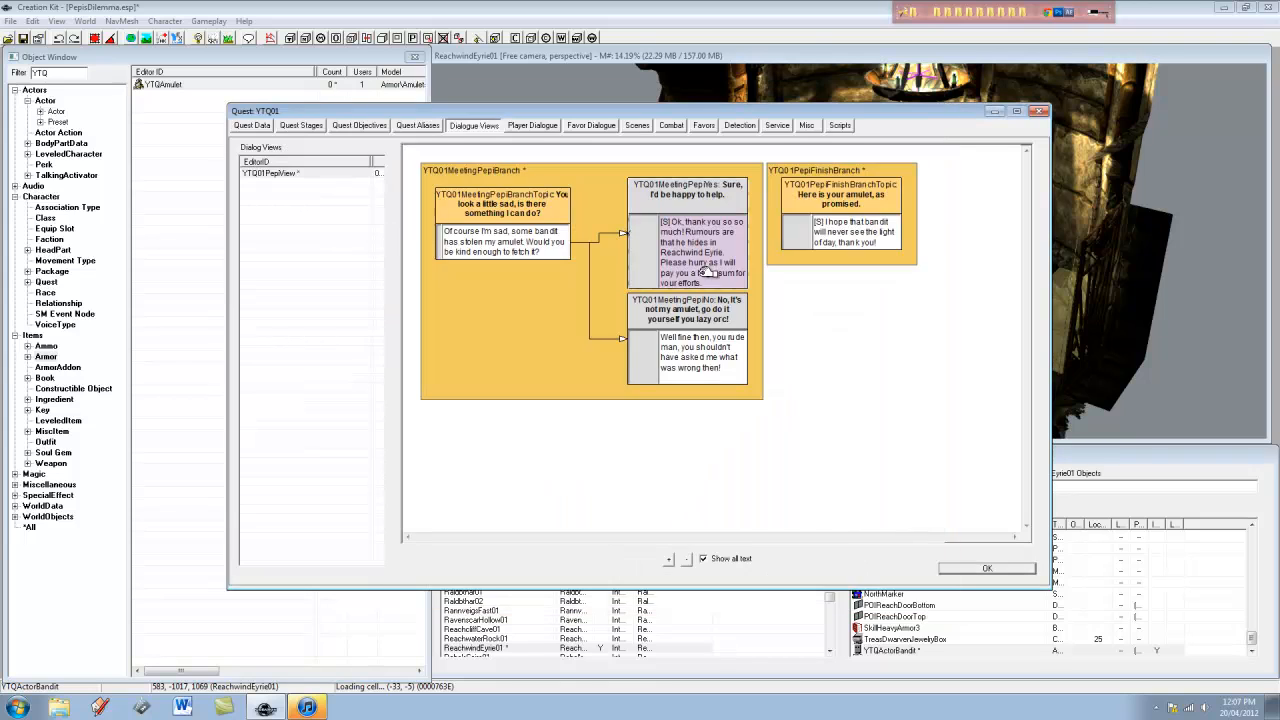
pyautogui.doubleClick(708, 354)
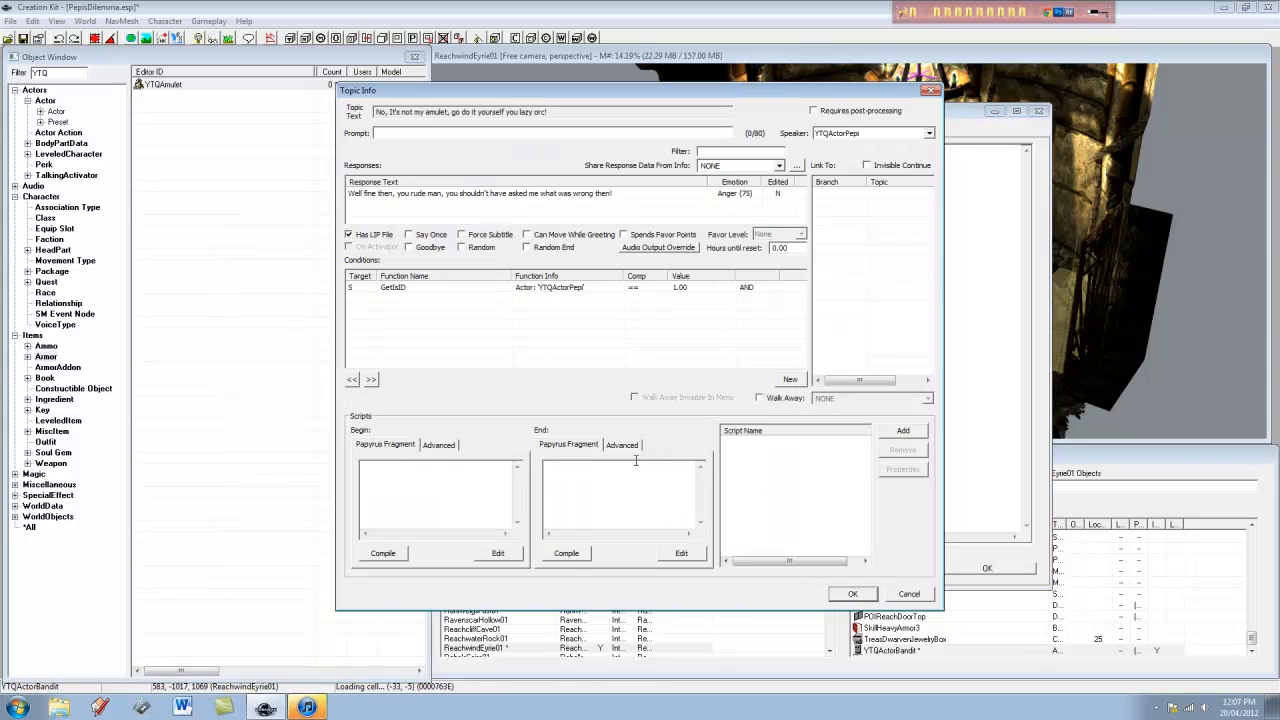
pyautogui.click(630, 475)
pyautogui.click(852, 594)
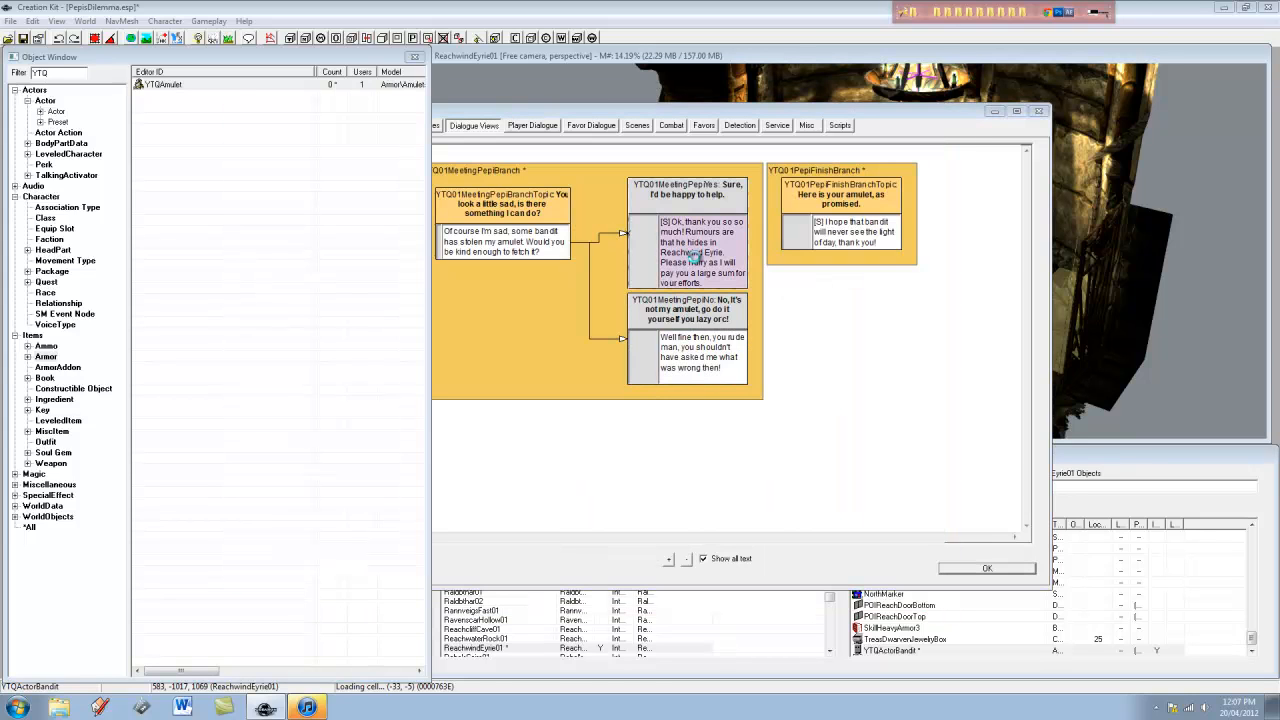
# Copy the end fragment of Pepi's acceptance response into the refusal response and change it to GetOwningQuest().SetStage(5)
pyautogui.doubleClick(690, 254)
pyautogui.moveTo(648, 484); pyautogui.dragTo(532, 480)
pyautogui.hotkey('ctrl', 'c')
pyautogui.click(852, 594)
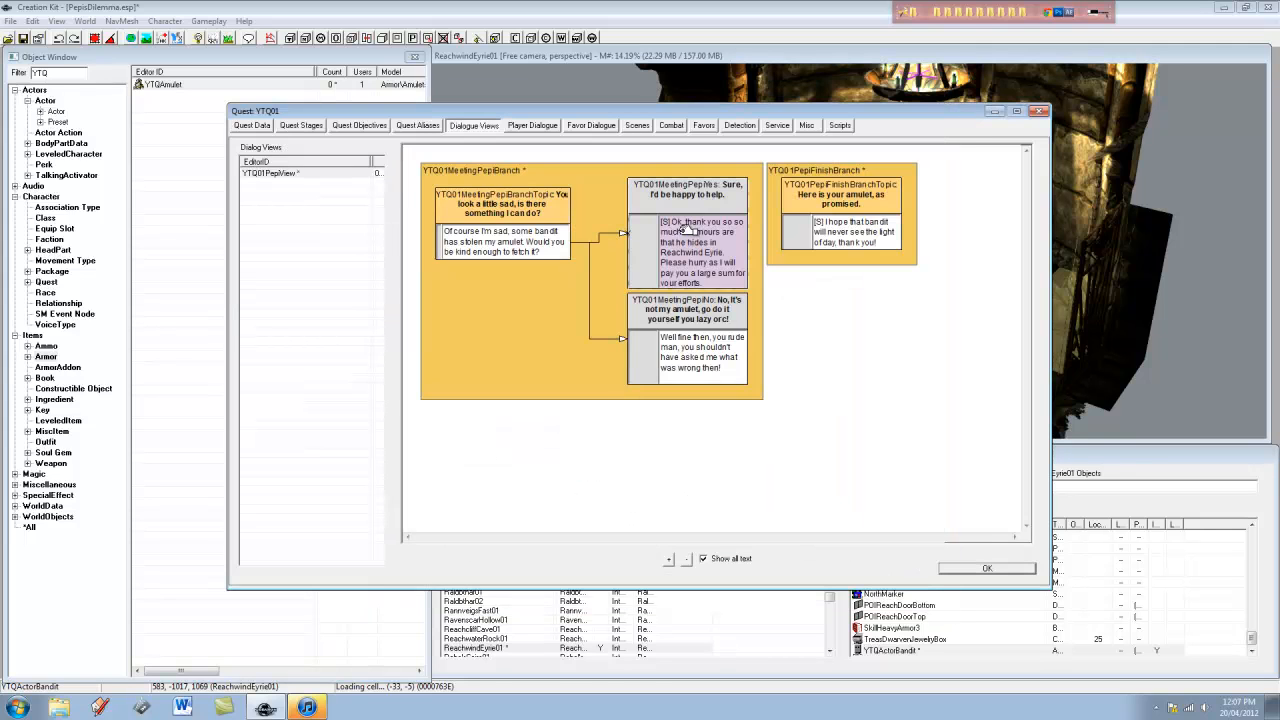
pyautogui.doubleClick(700, 342)
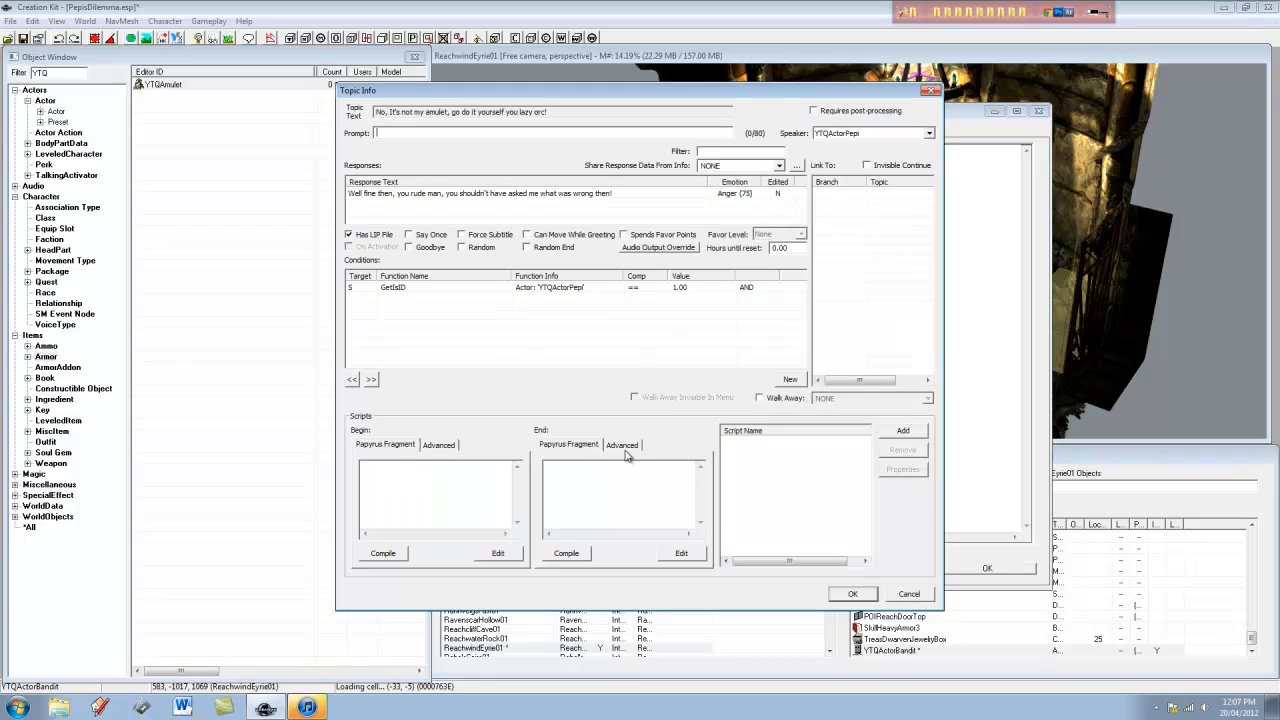
pyautogui.click(630, 475)
pyautogui.hotkey('ctrl', 'v')
pyautogui.doubleClick(646, 466)
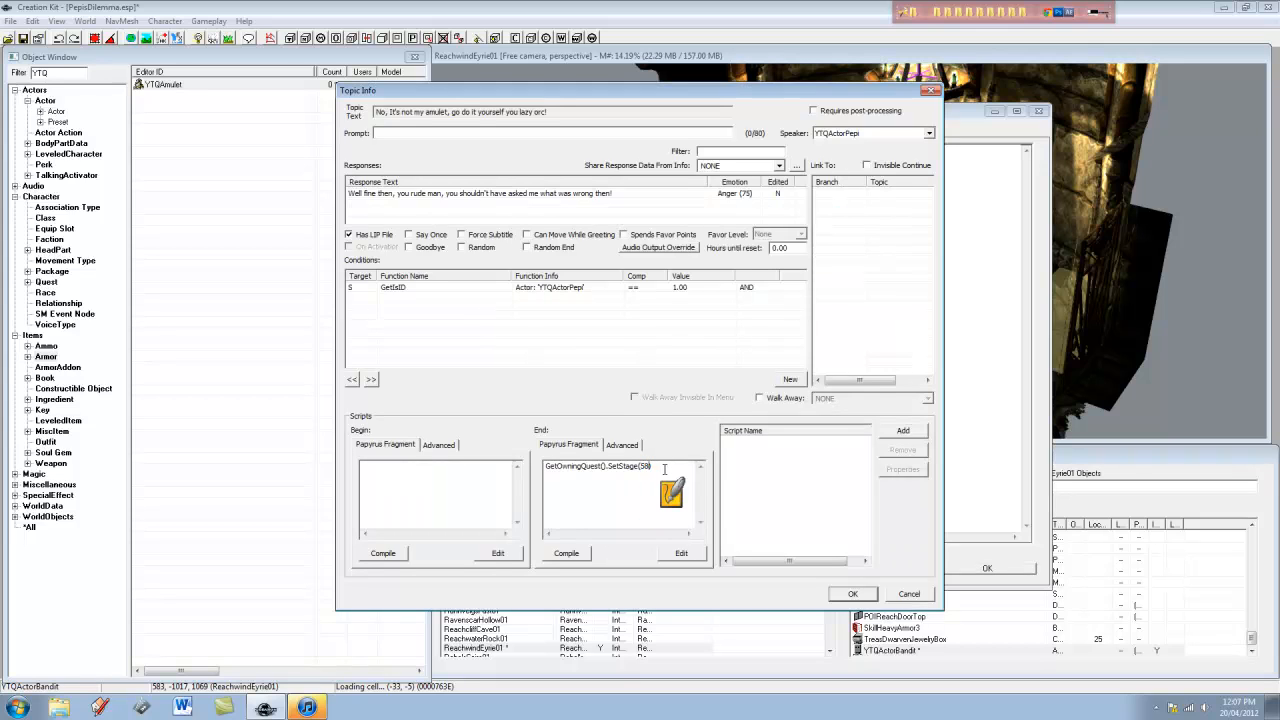
pyautogui.press('BackSpace')
pyautogui.click(862, 594)
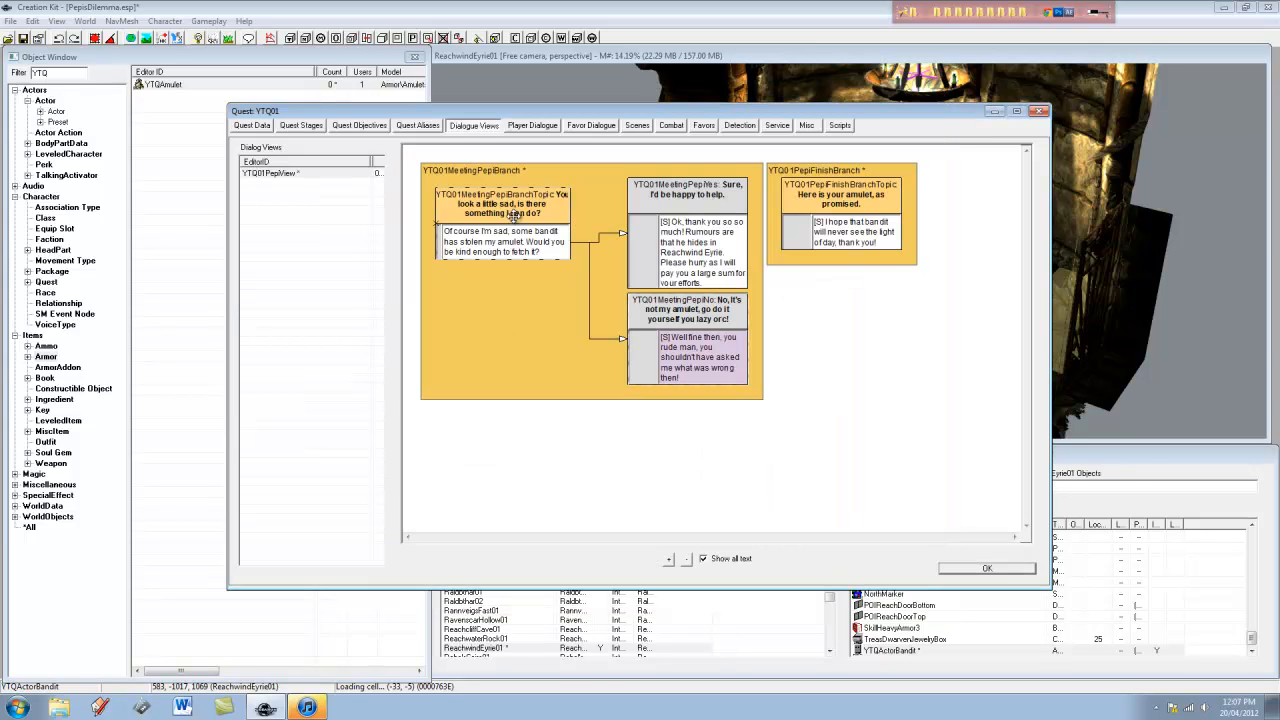
# Duplicate Pepi's stolen-amulet response in the YTQ01MeetingPepiBranchTopic topic and open the copy
pyautogui.doubleClick(538, 204)
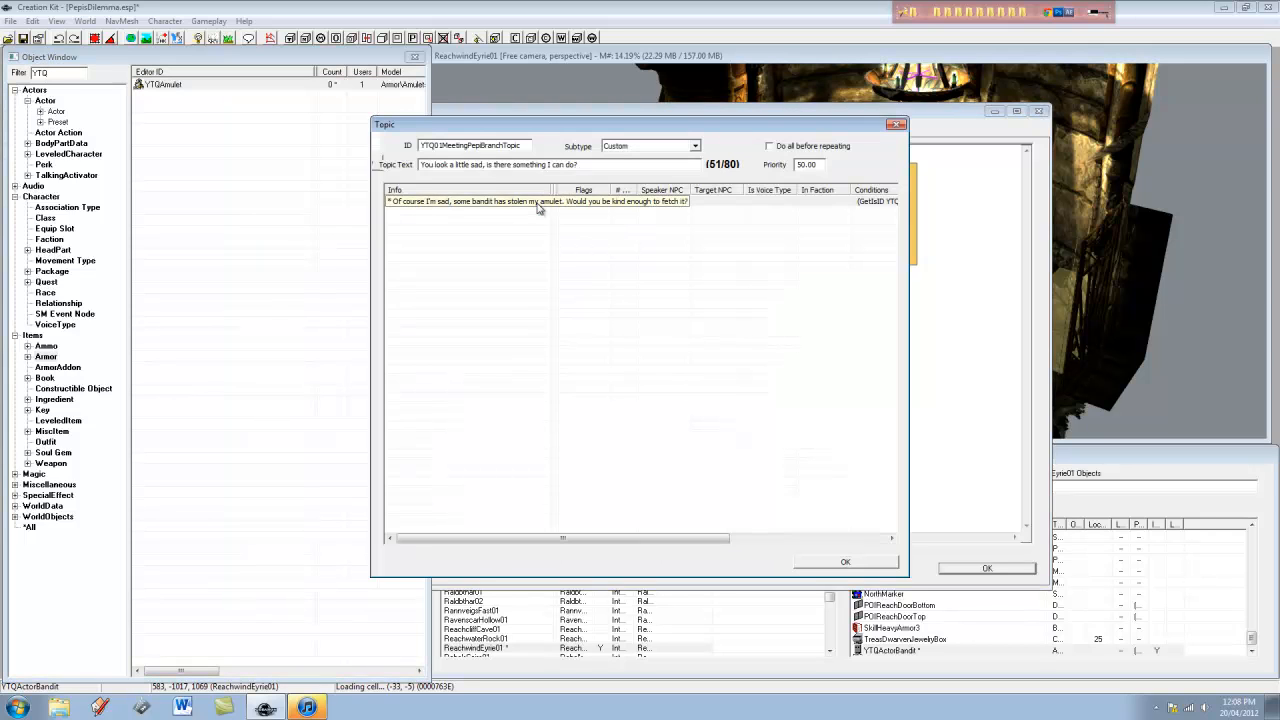
pyautogui.rightClick(493, 201)
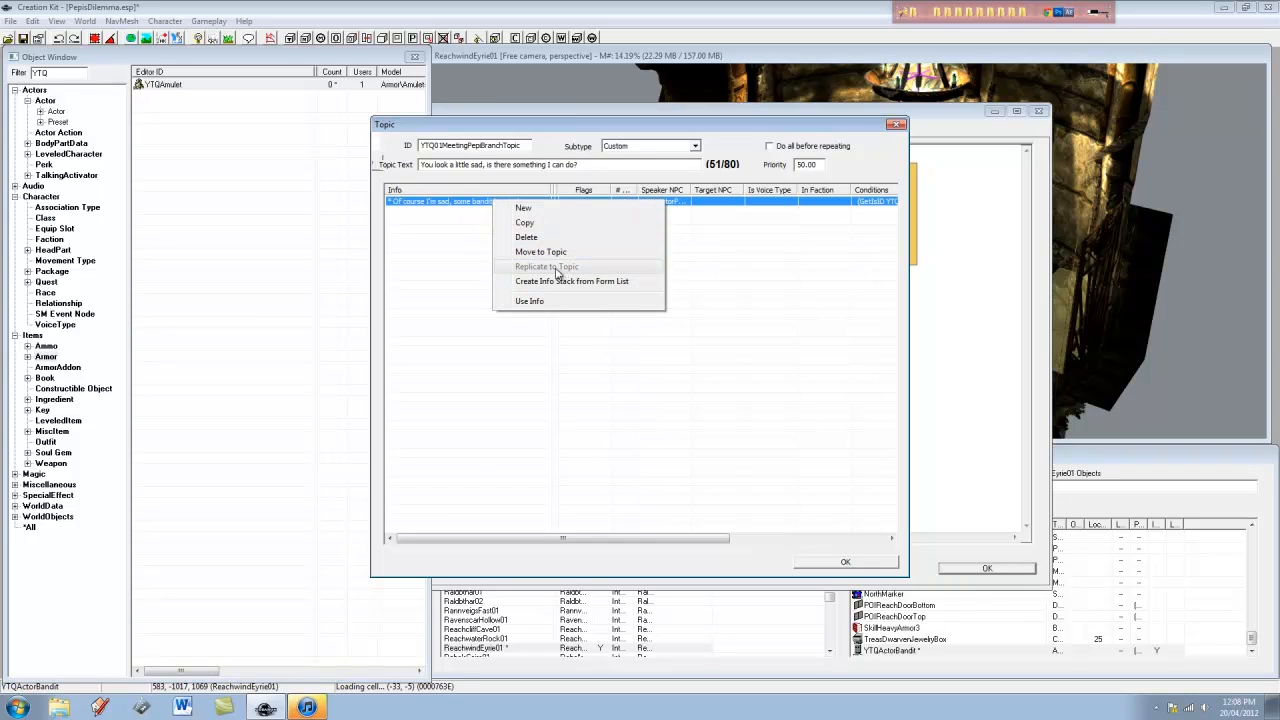
pyautogui.click(525, 222)
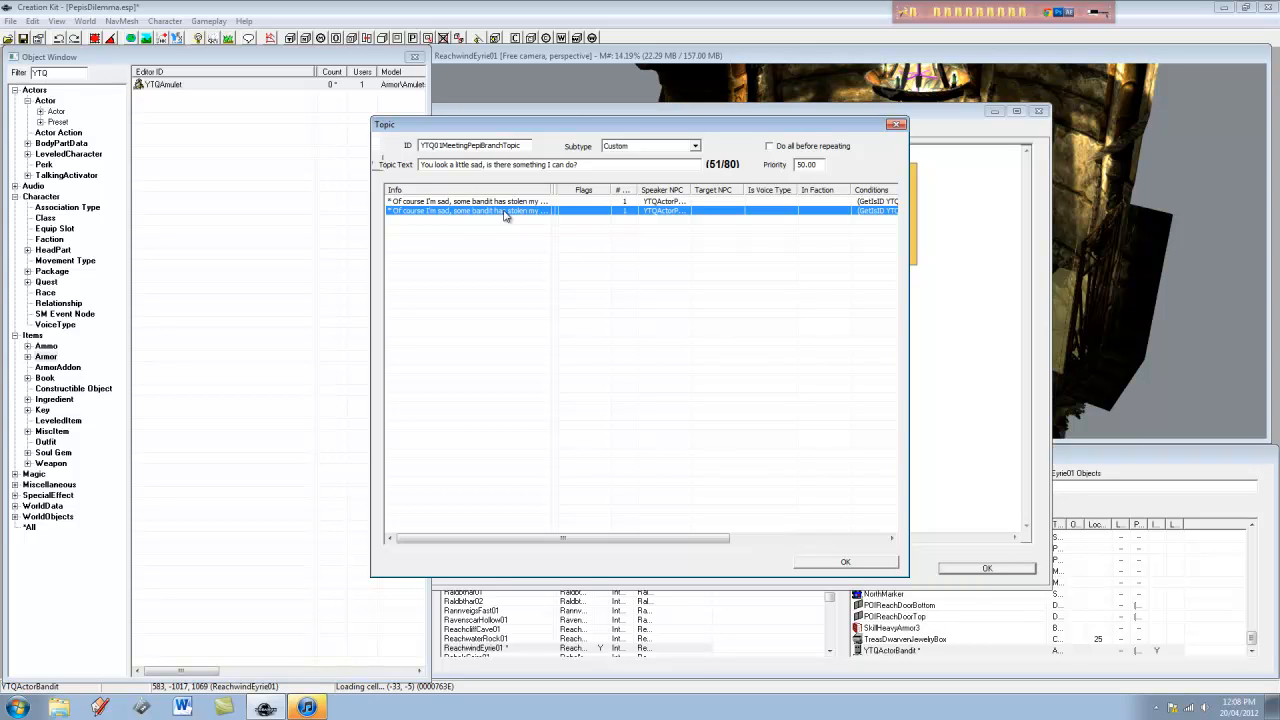
pyautogui.doubleClick(471, 213)
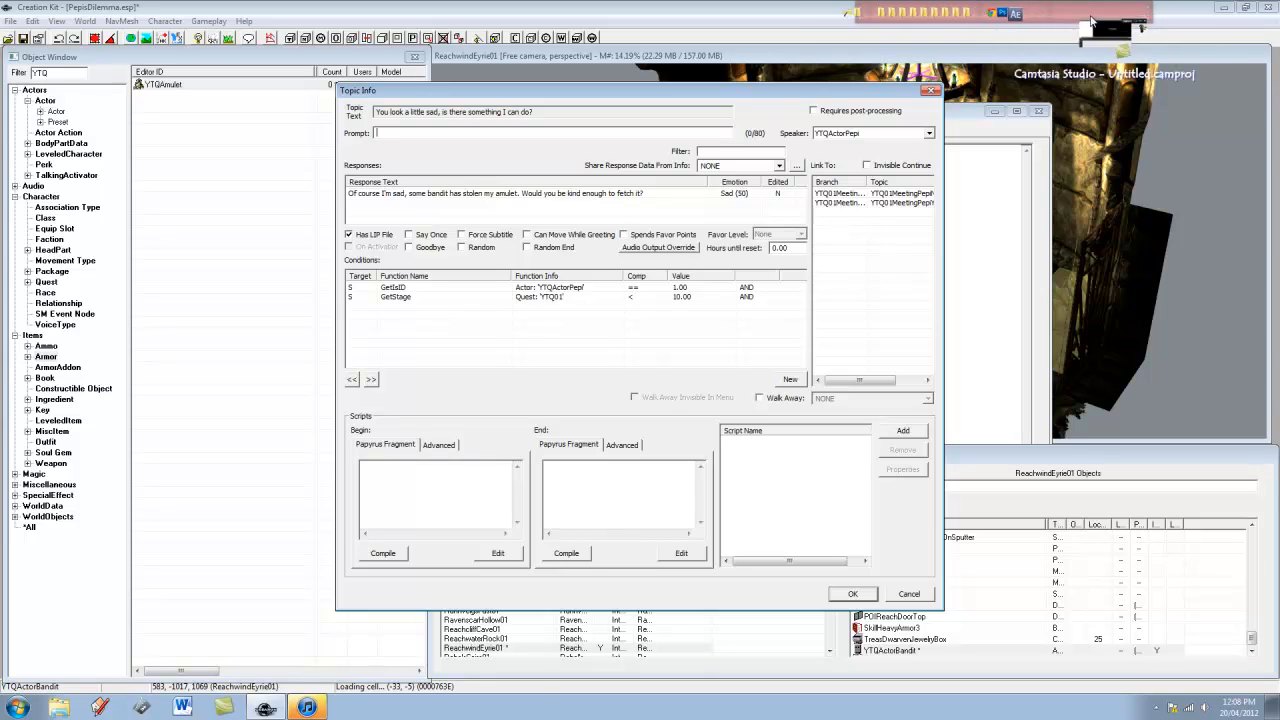
pyautogui.click(1107, 31)
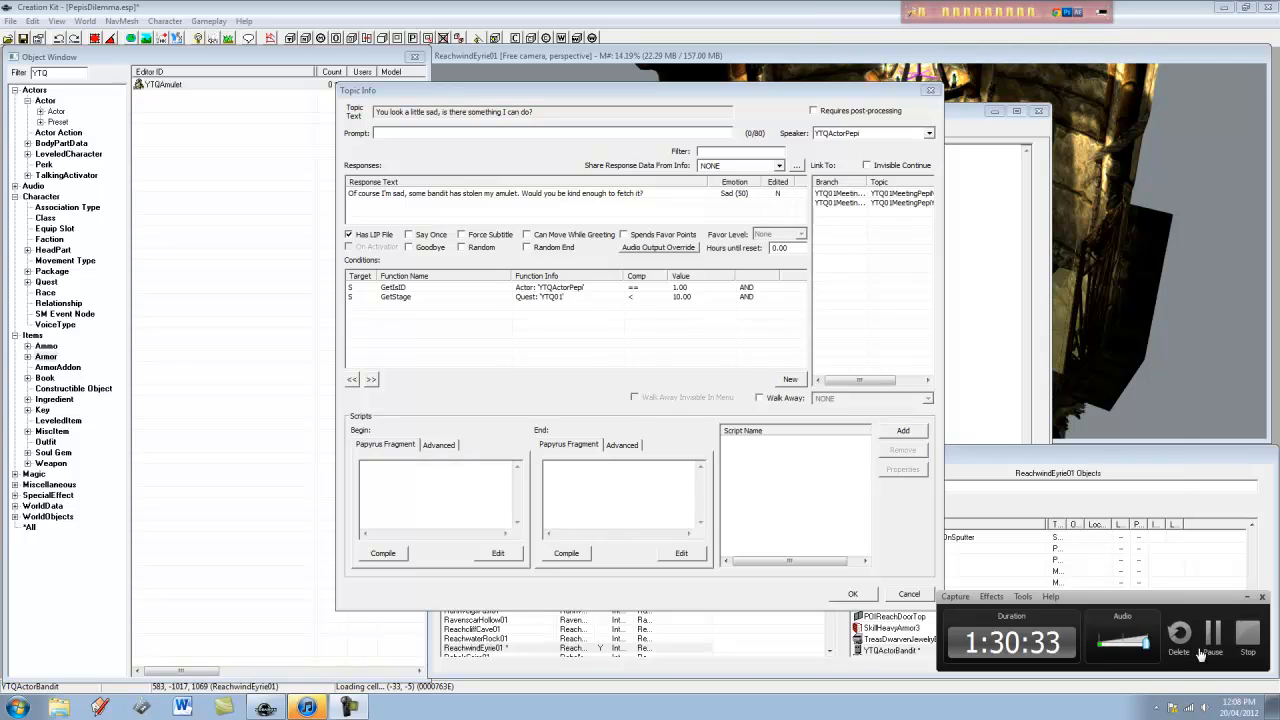
pyautogui.click(1214, 640)
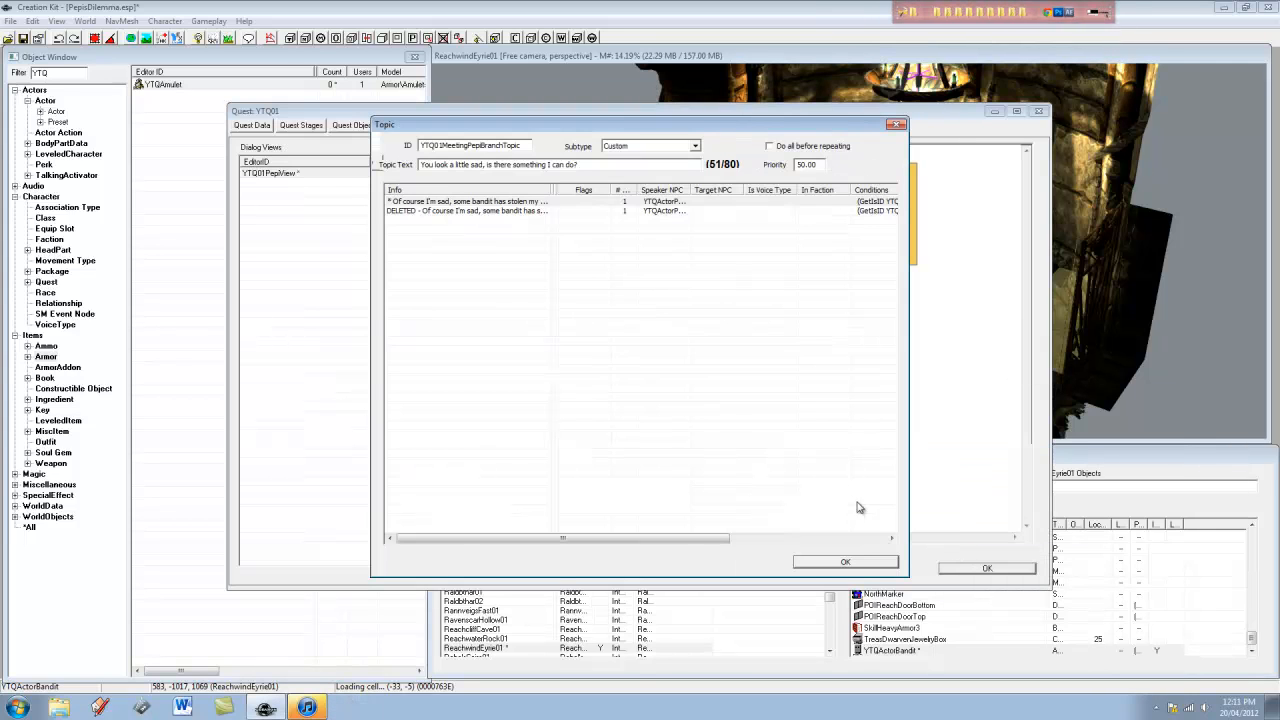
# Enable Walk Away on Pepi's stolen-amulet response and set its walk-away topic to YTQ01MeetingPepiNo
pyautogui.click(488, 211)
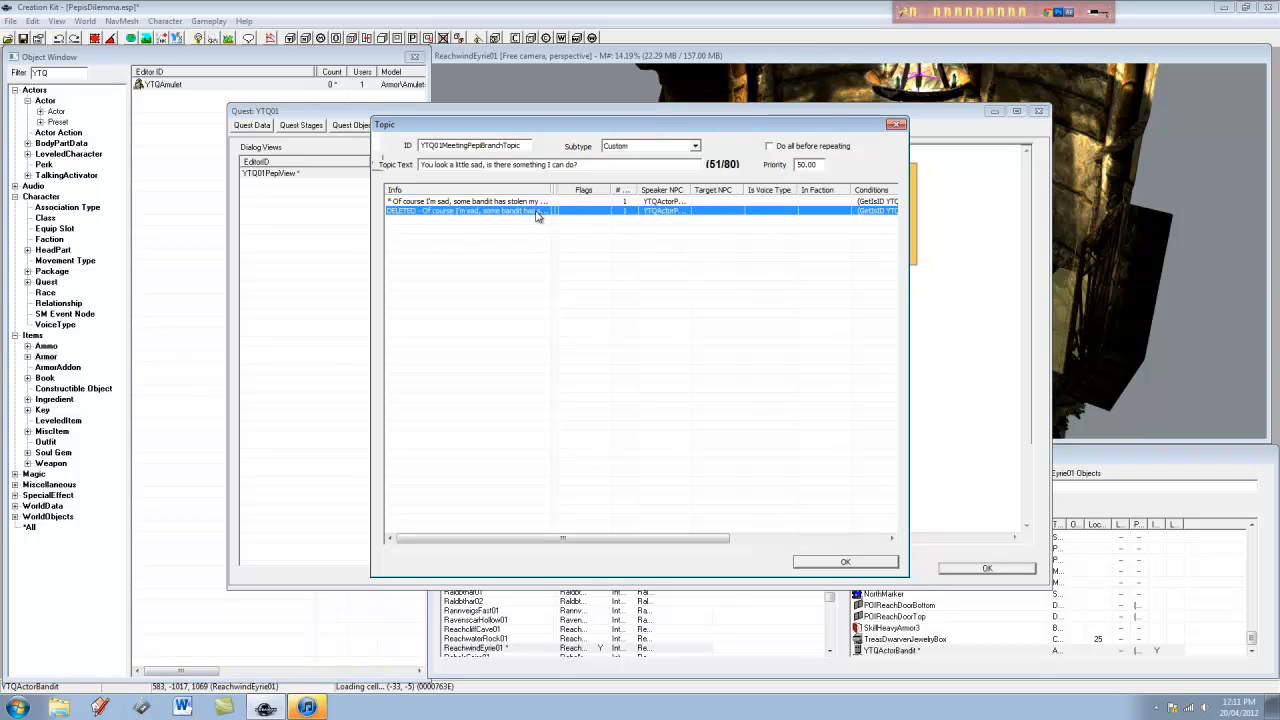
pyautogui.rightClick(500, 202)
pyautogui.click(469, 203)
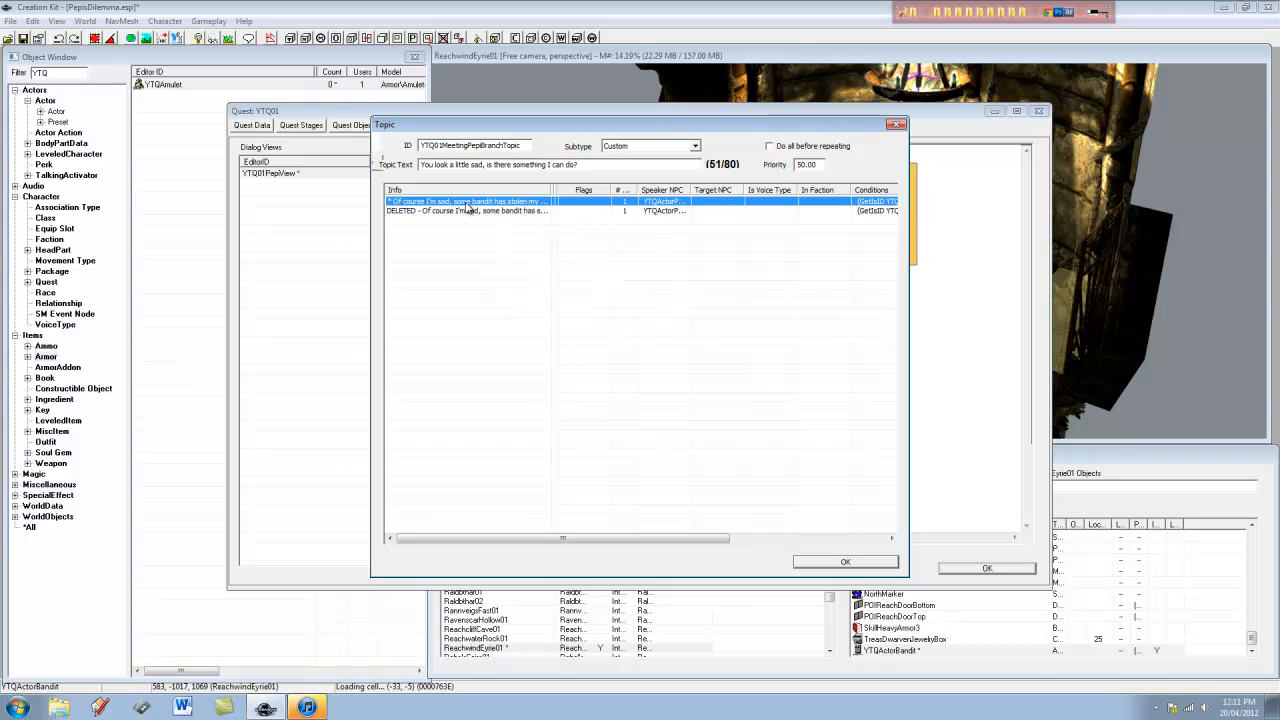
pyautogui.doubleClick(478, 203)
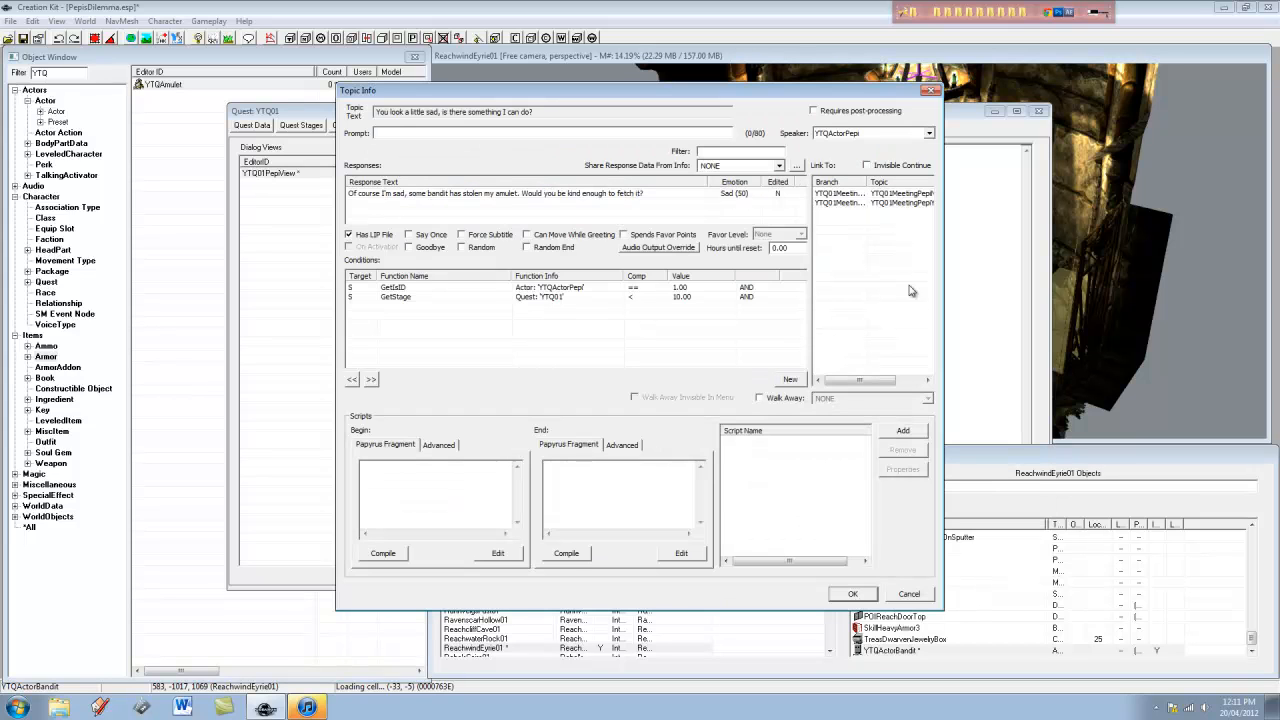
pyautogui.click(759, 397)
pyautogui.click(862, 398)
pyautogui.click(860, 419)
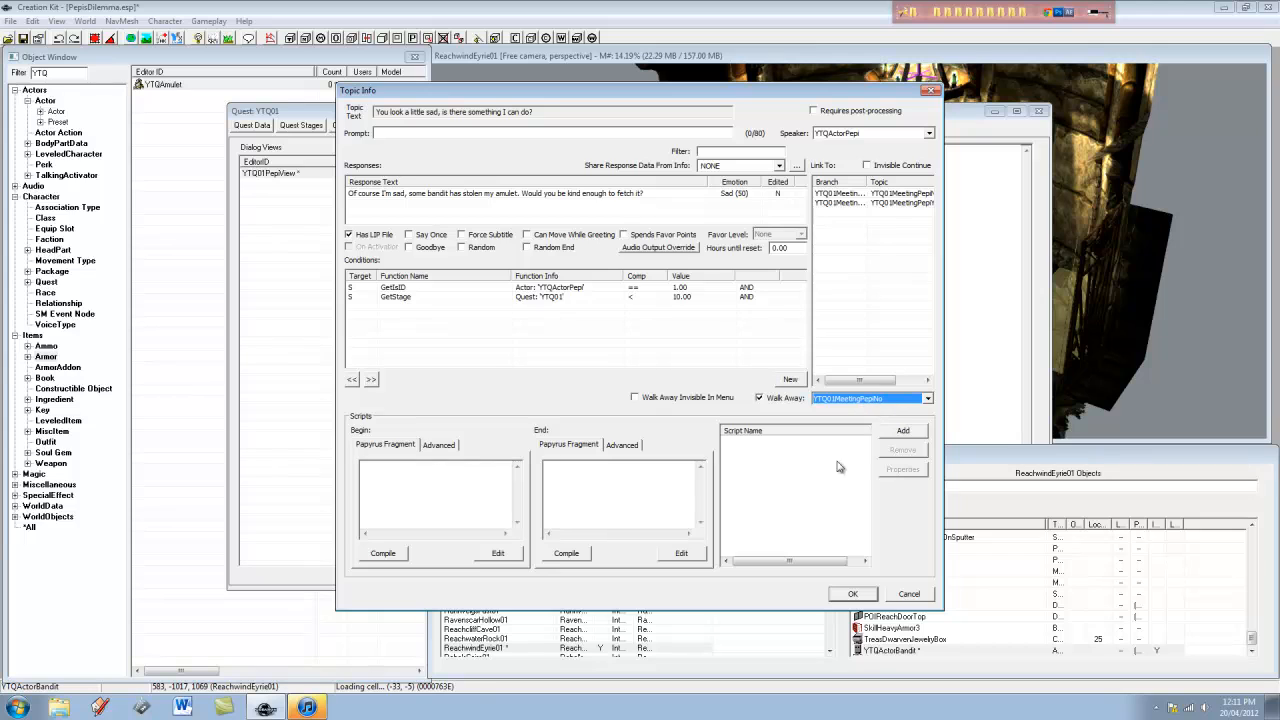
pyautogui.click(864, 594)
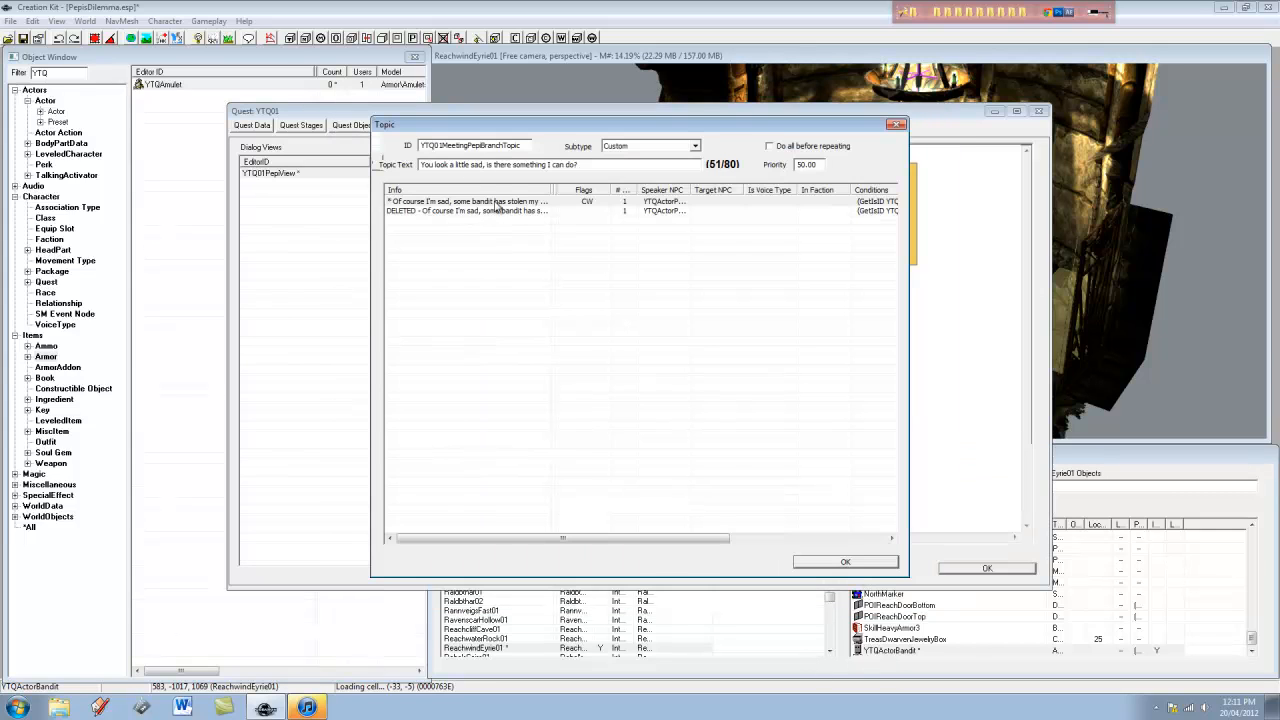
# Duplicate Pepi's stolen-amulet response, including its walk-away setting, within YTQ01MeetingPepiBranchTopic and check the copy
pyautogui.rightClick(497, 205)
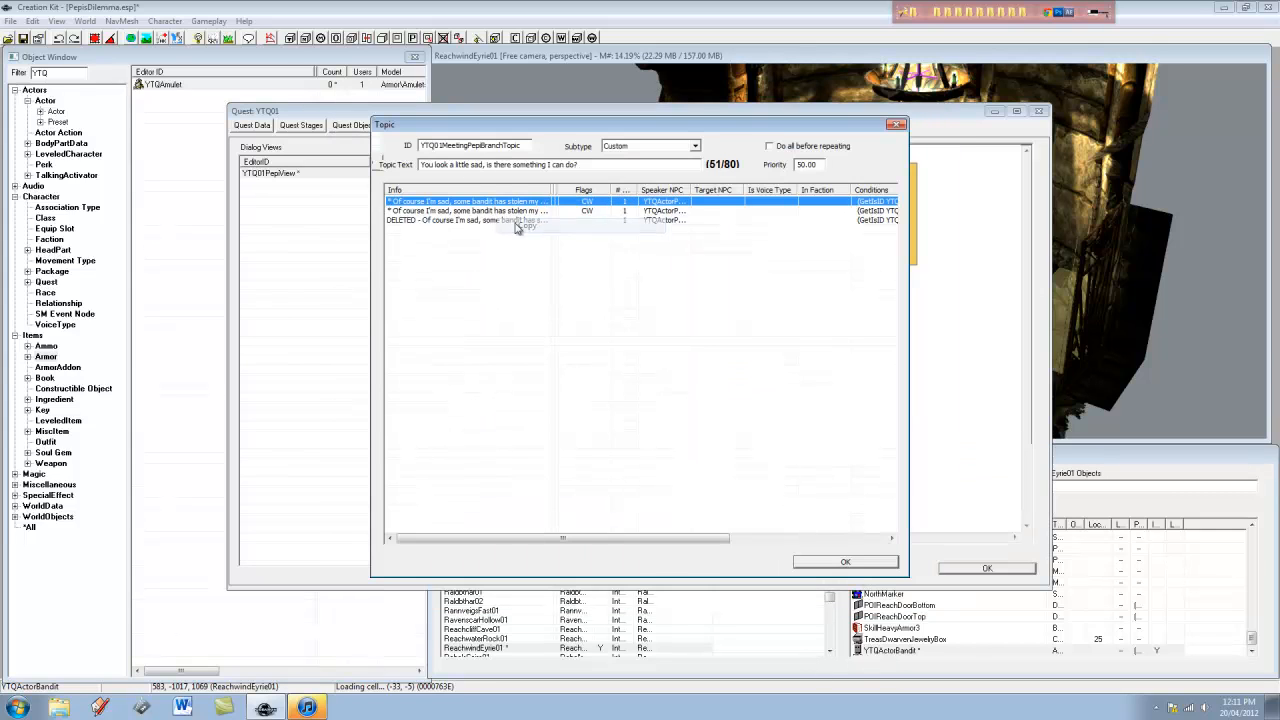
pyautogui.click(527, 225)
pyautogui.click(491, 213)
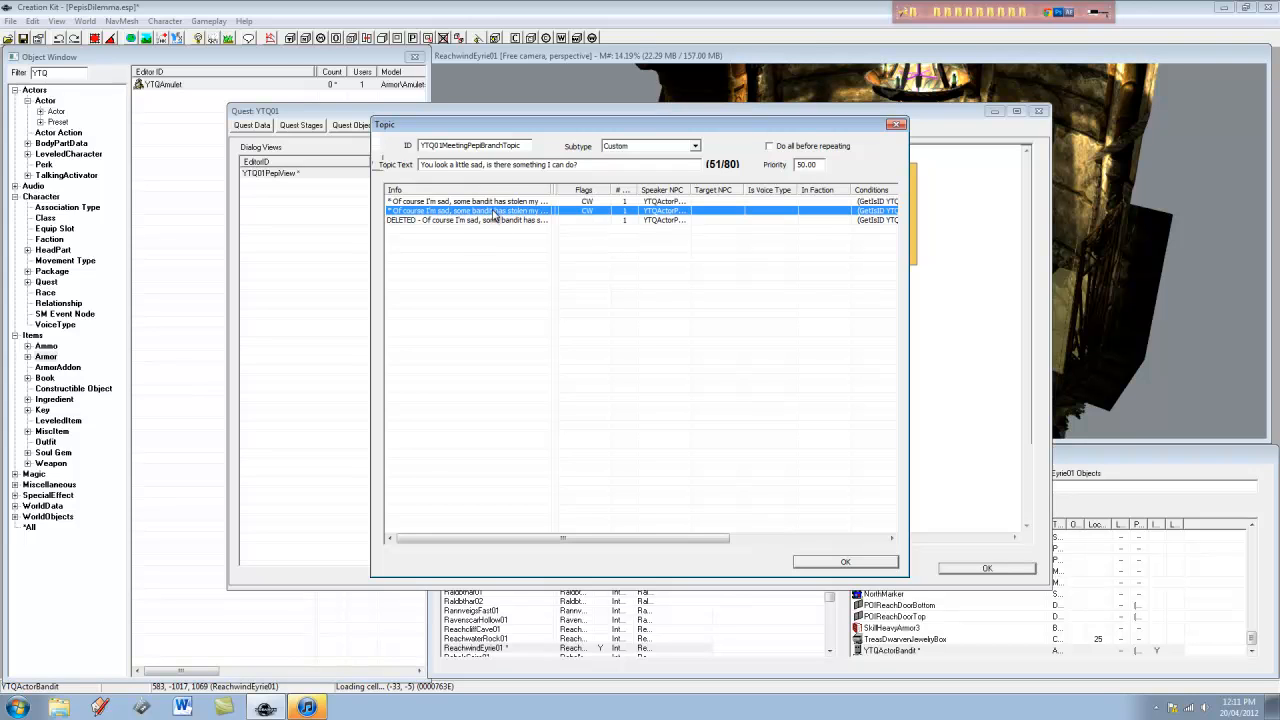
pyautogui.doubleClick(489, 211)
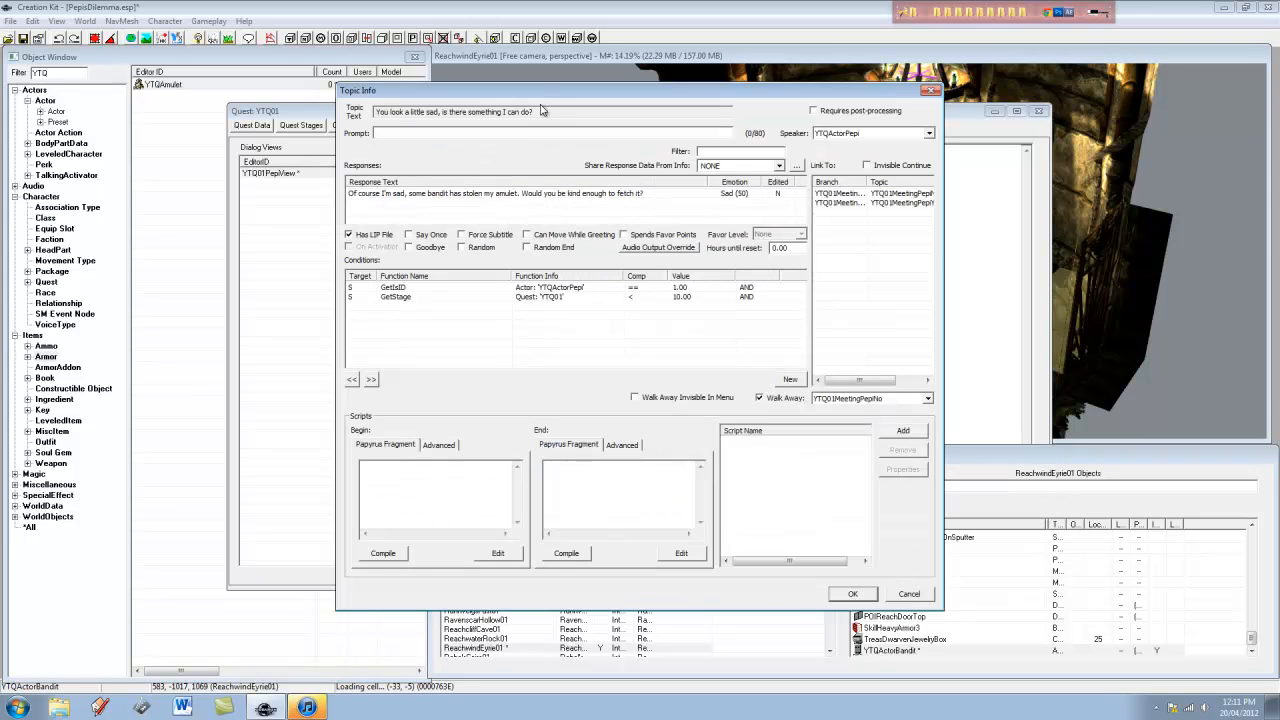
pyautogui.click(909, 594)
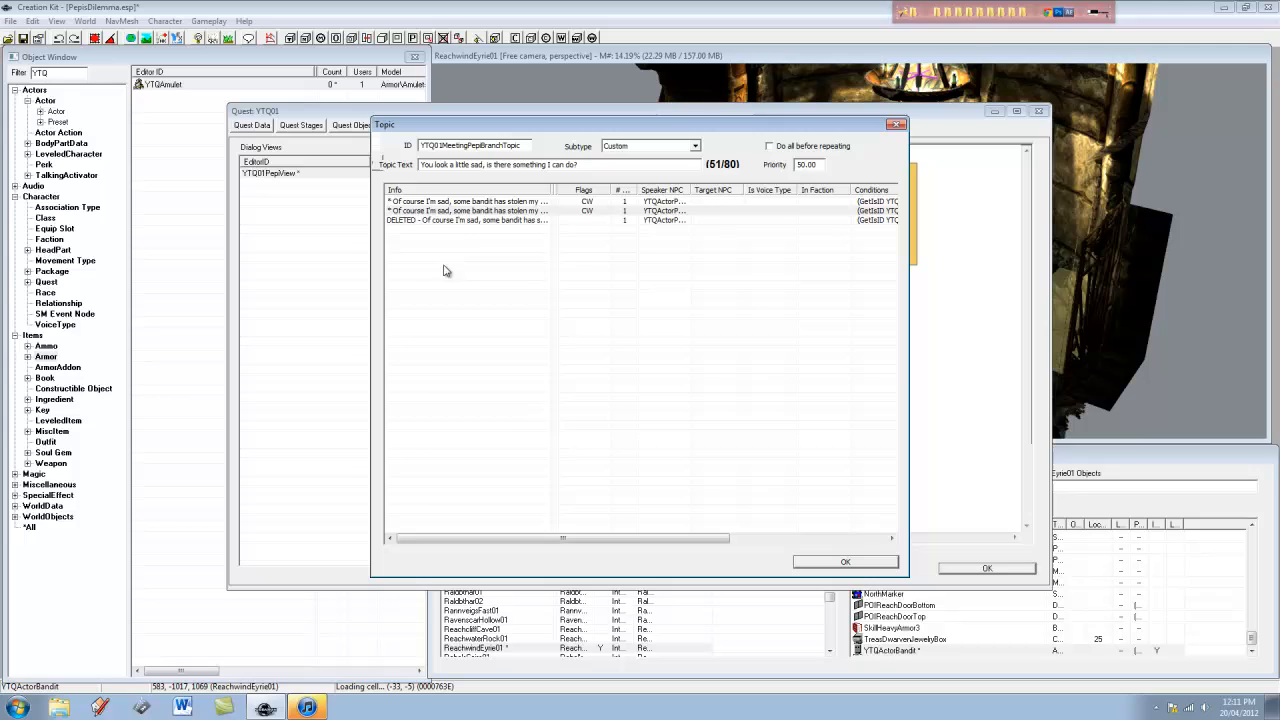
# Give the duplicated response the player prompt "Didn't you want something?"
pyautogui.rightClick(488, 212)
pyautogui.click(474, 212)
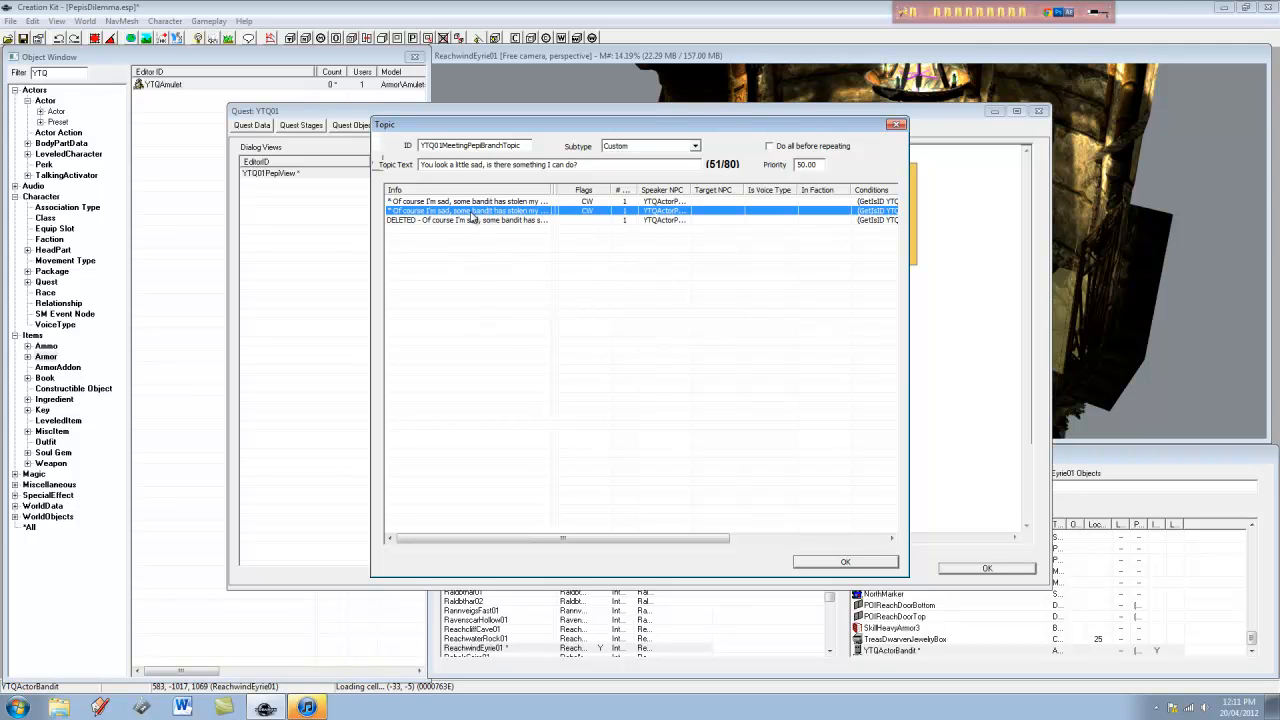
pyautogui.doubleClick(472, 212)
pyautogui.moveTo(559, 112); pyautogui.dragTo(330, 98)
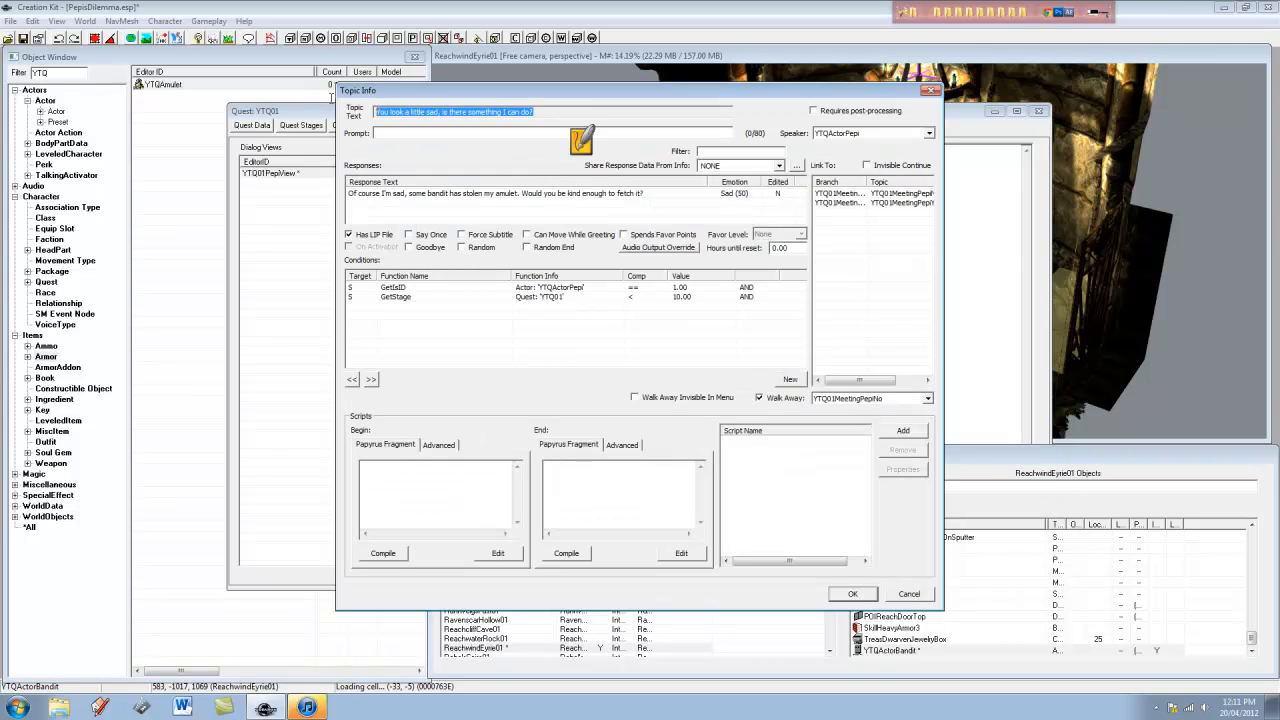
pyautogui.click(427, 116)
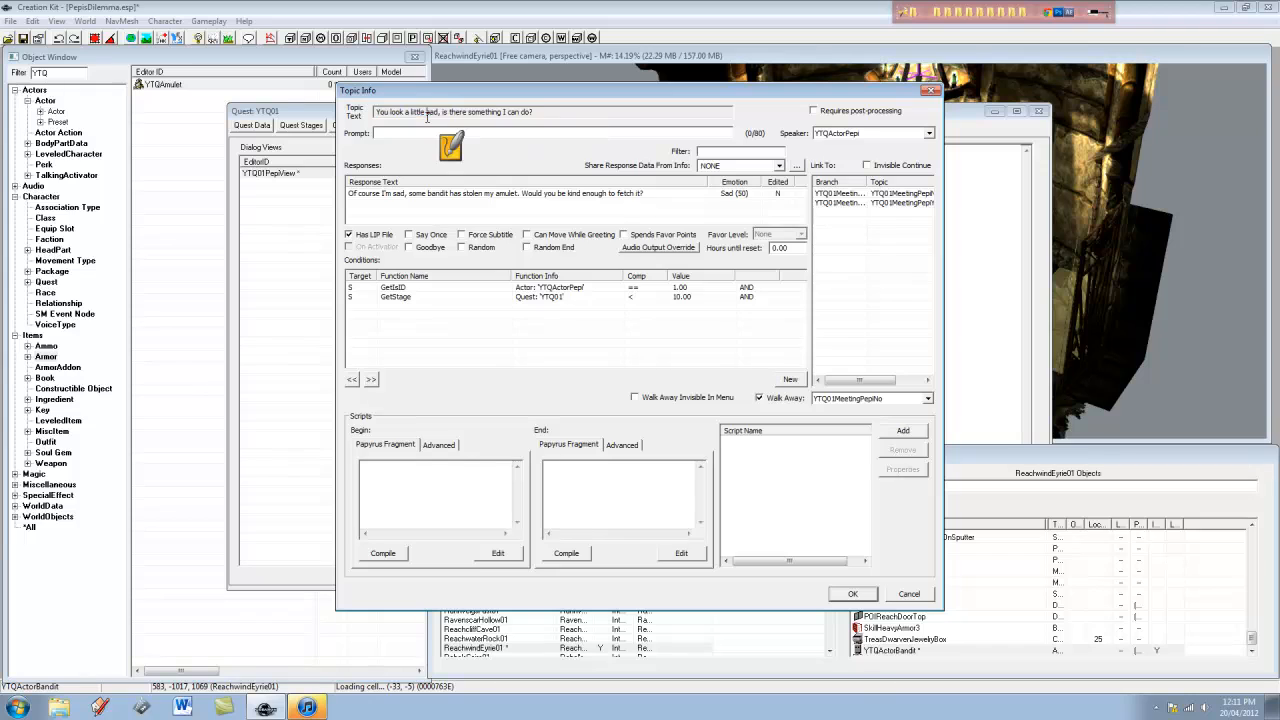
pyautogui.click(537, 131)
pyautogui.write("Didn't you want something?")
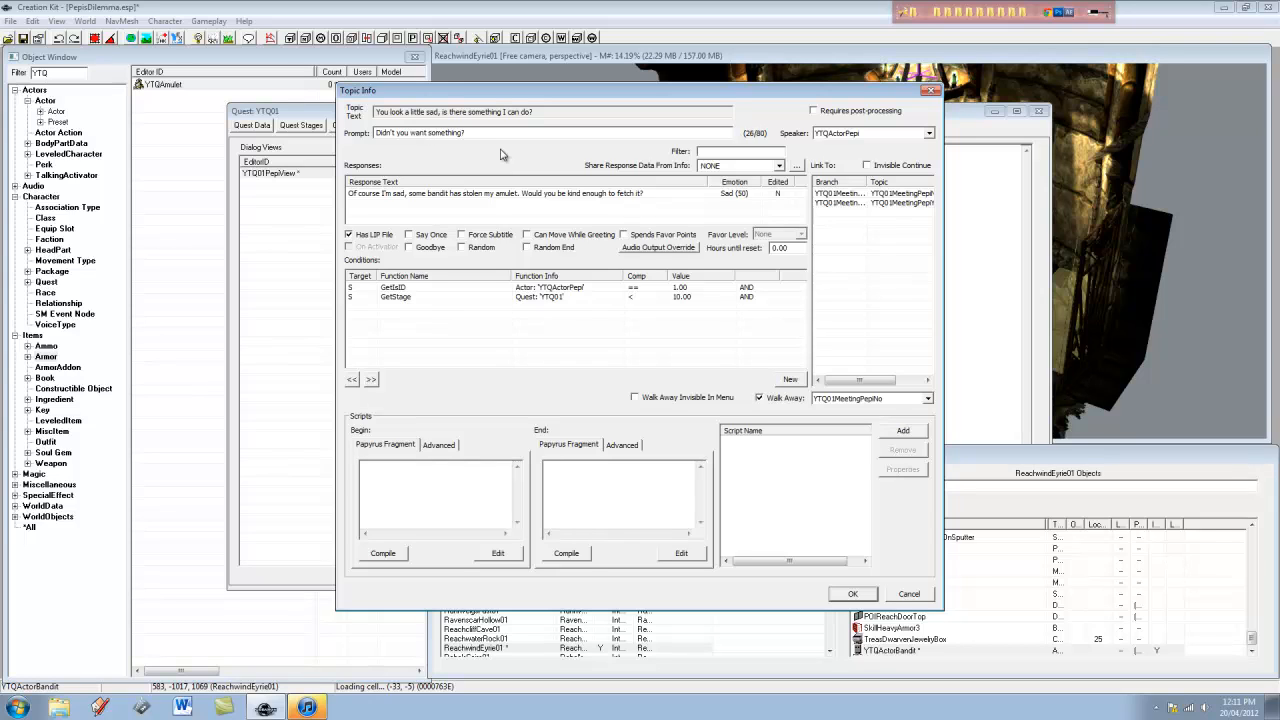
# Replace the duplicated response's text with "So your going to help then?"
pyautogui.doubleClick(485, 196)
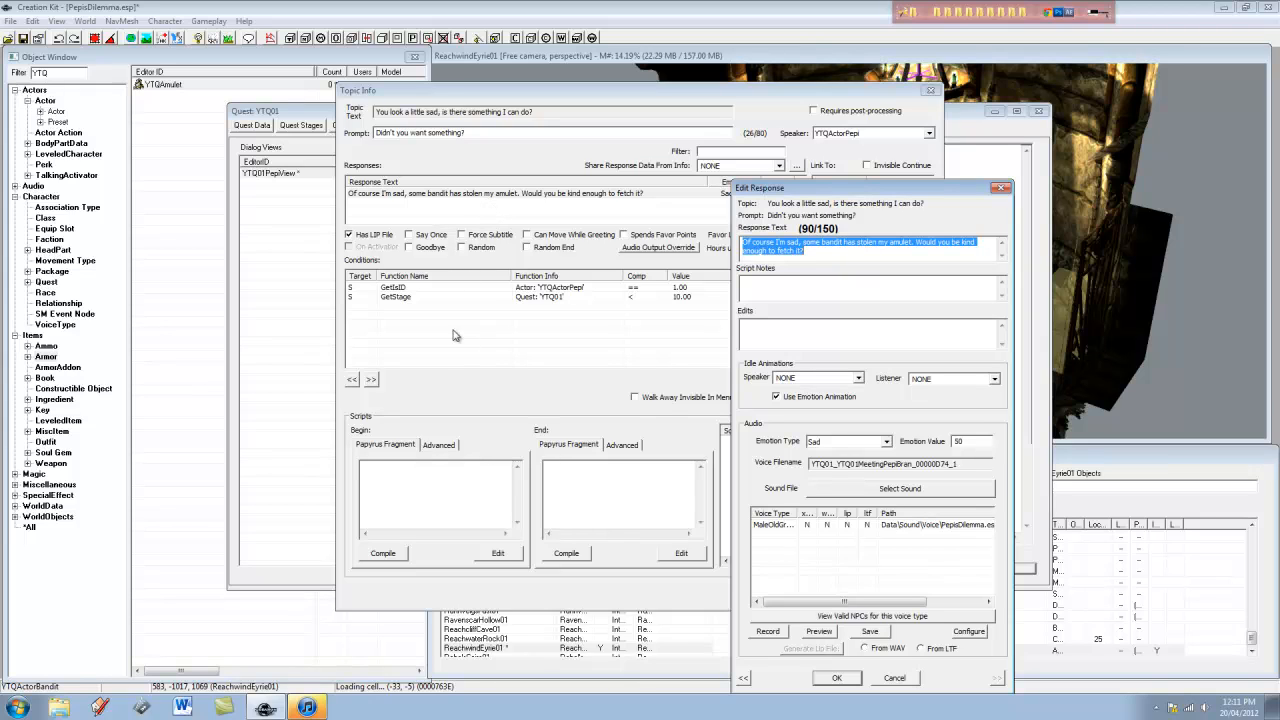
pyautogui.moveTo(841, 257); pyautogui.dragTo(732, 233)
pyautogui.write('So your go')
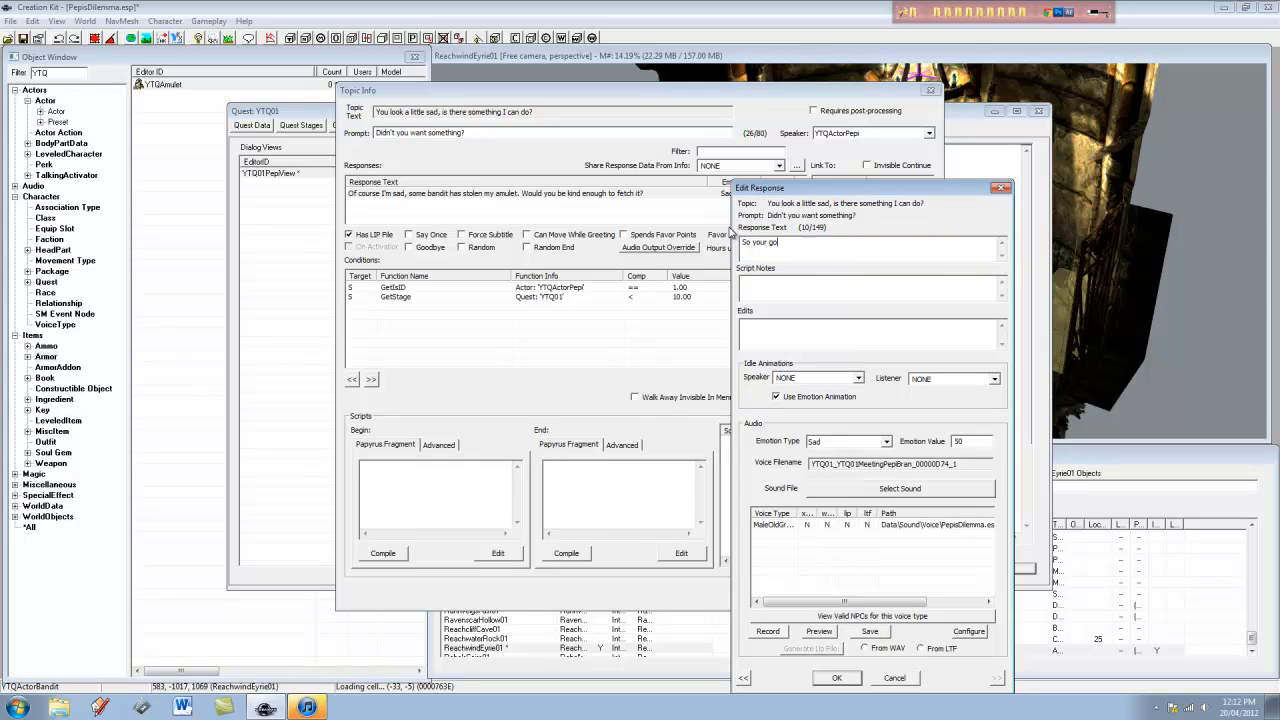
pyautogui.write('ing to help then?')
pyautogui.click(838, 678)
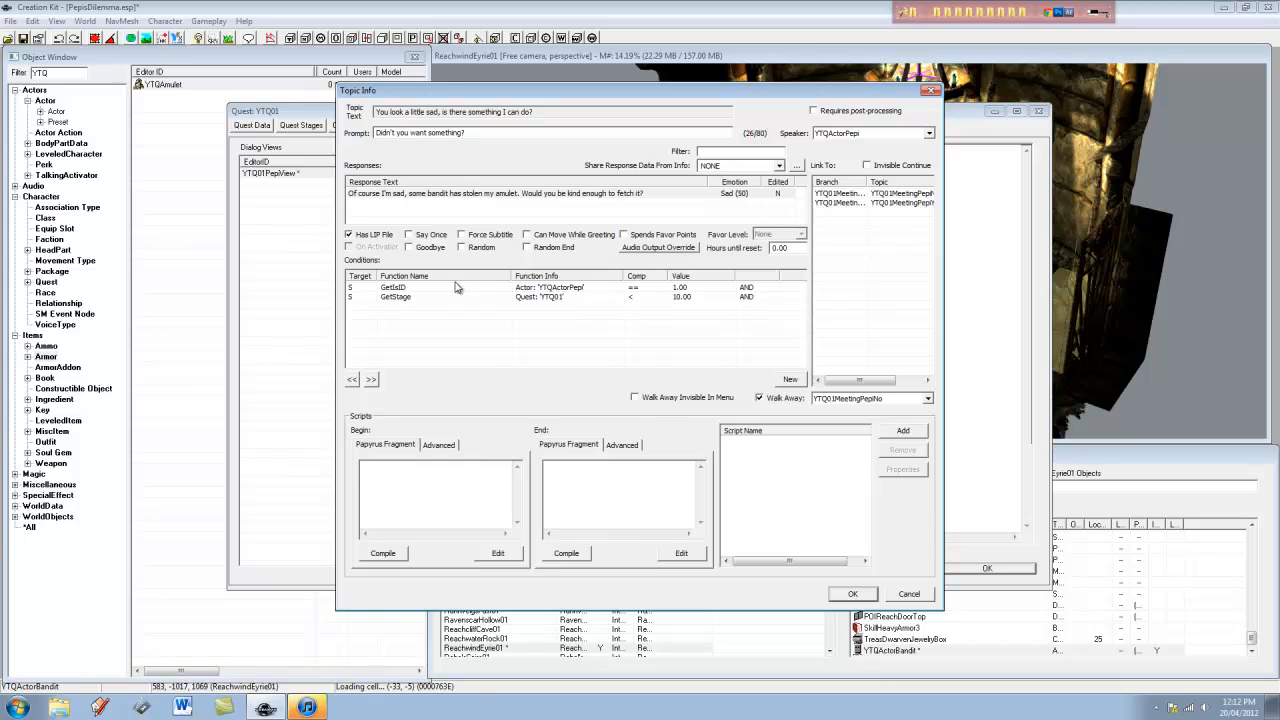
# Change the duplicated response's GetStage condition on YTQ01 to == 5
pyautogui.click(556, 297)
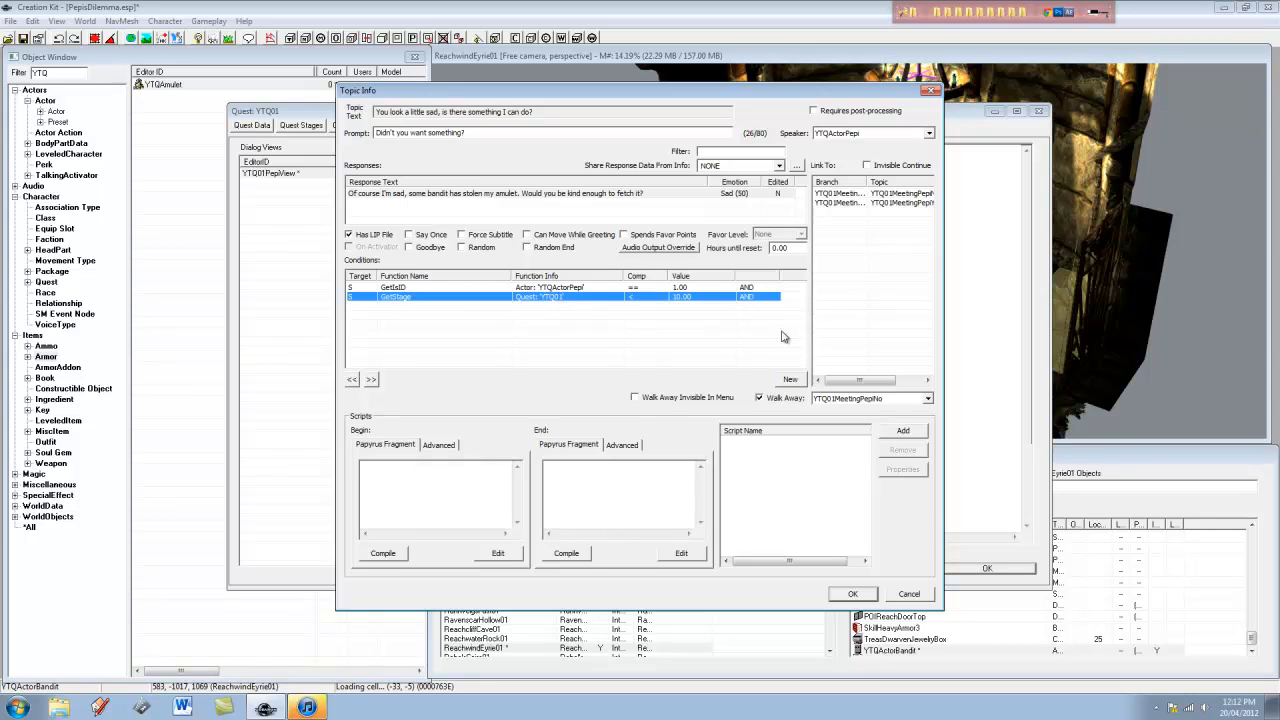
pyautogui.rightClick(659, 304)
pyautogui.click(676, 320)
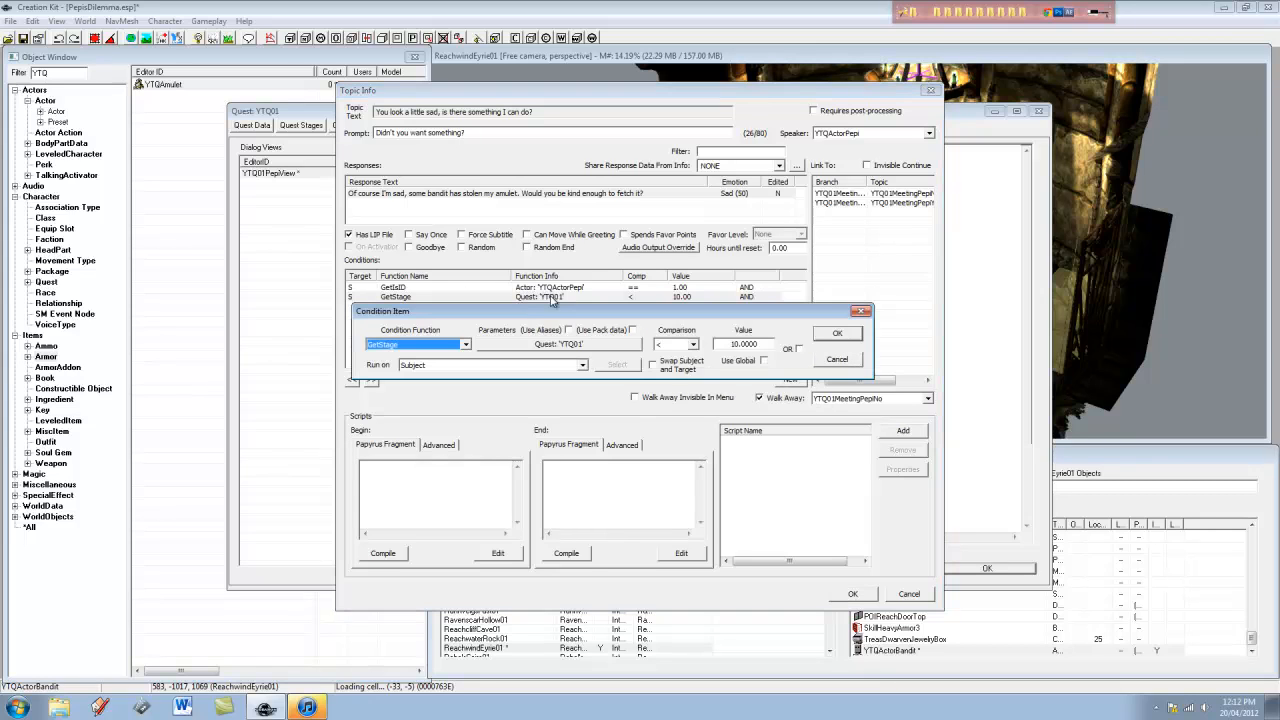
pyautogui.click(675, 344)
pyautogui.click(670, 356)
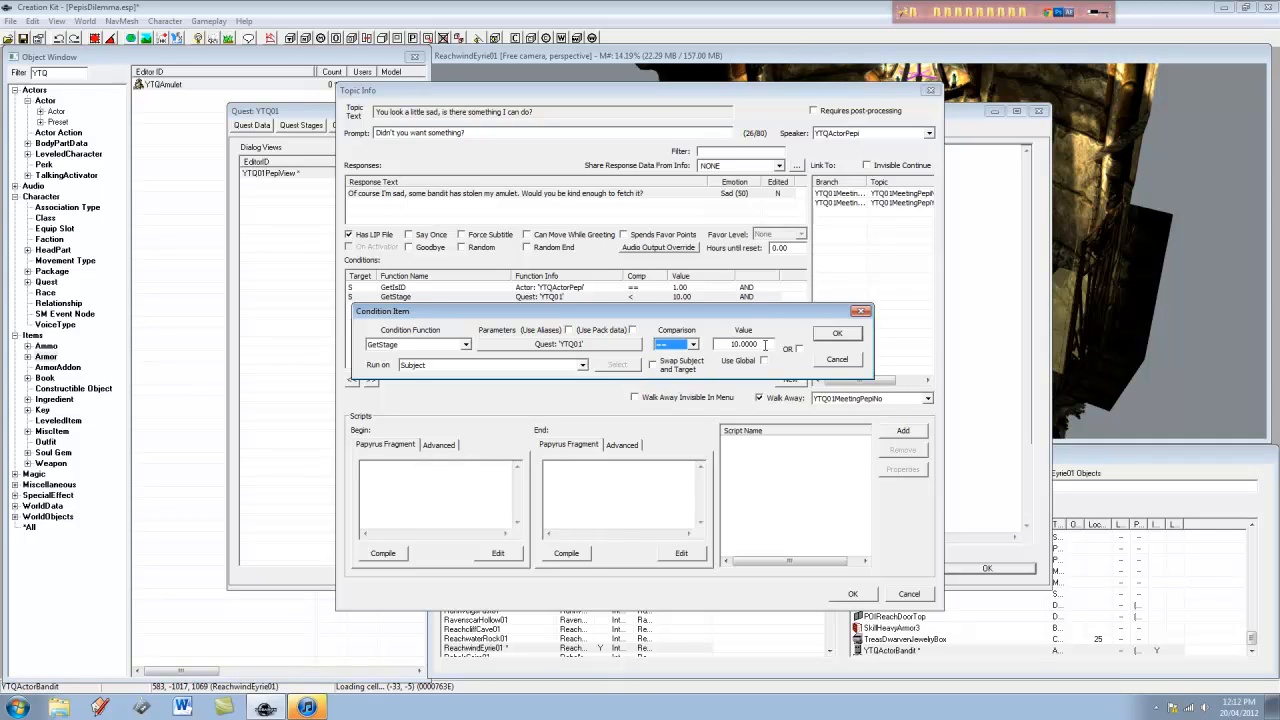
pyautogui.doubleClick(750, 344)
pyautogui.write('5')
pyautogui.click(837, 333)
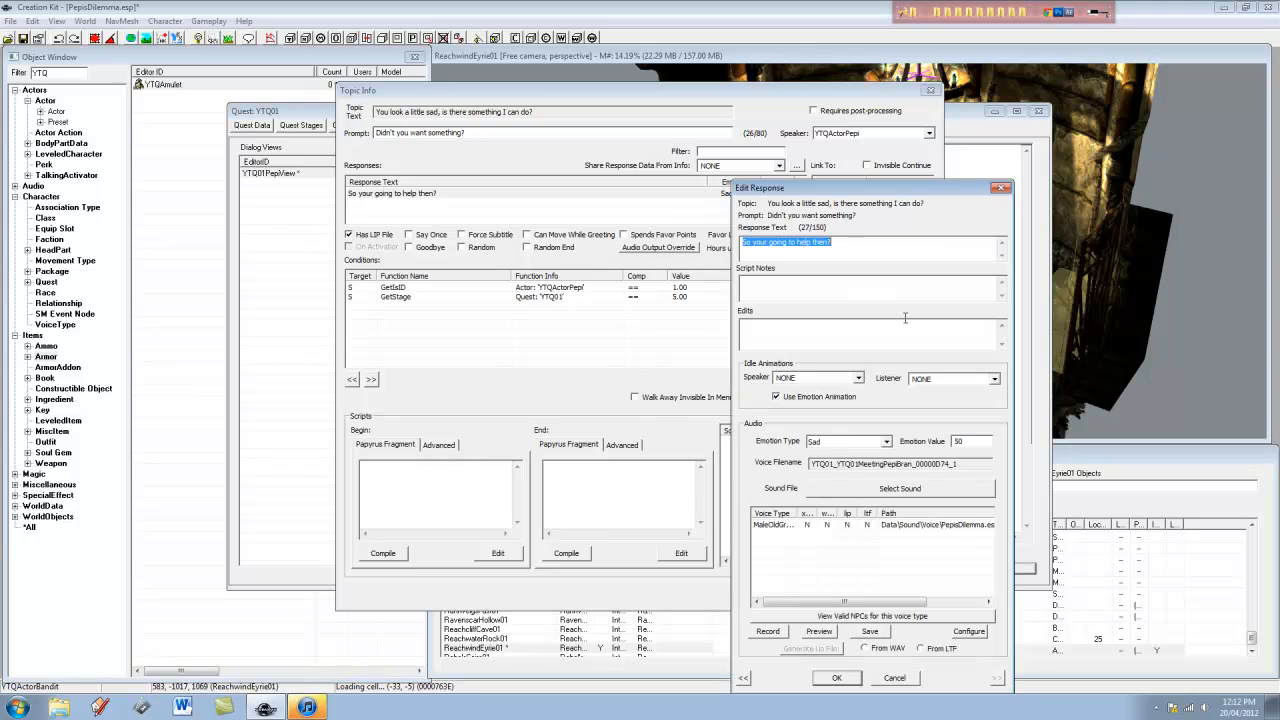
# Set the emotion type of the "So your going to help then?" response to Disgust and save the topic info
pyautogui.click(854, 442)
pyautogui.click(853, 472)
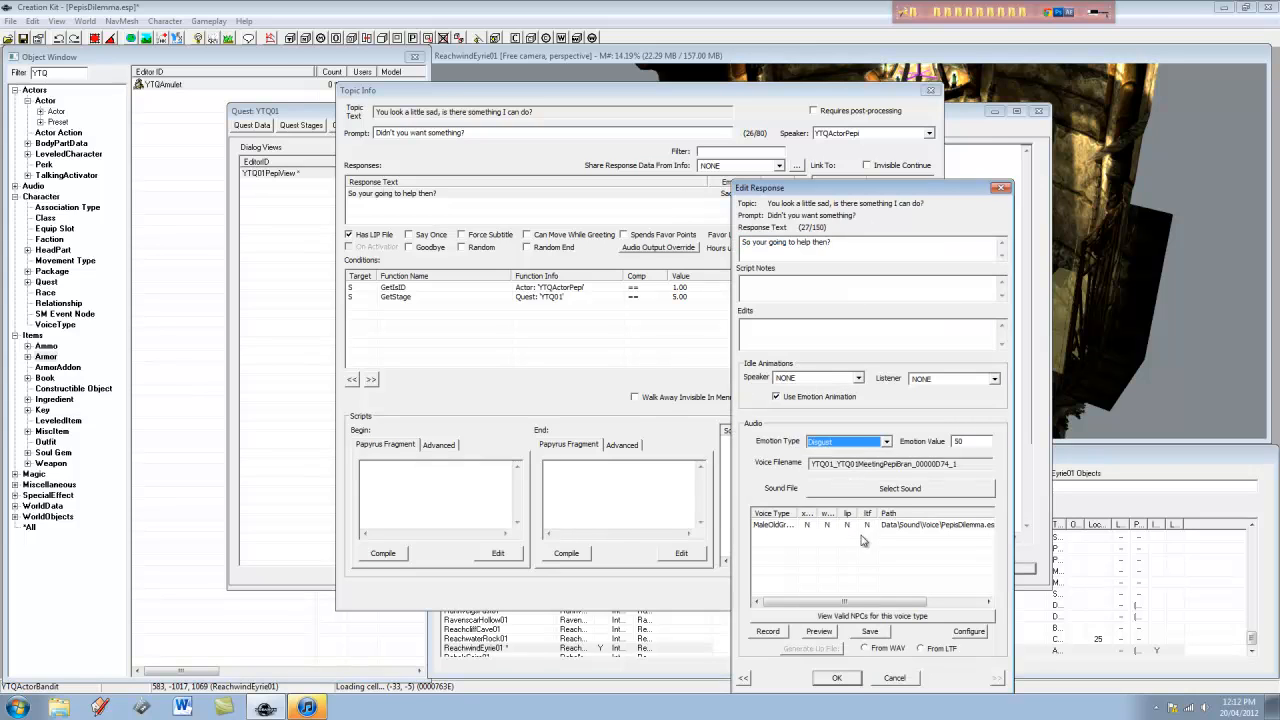
pyautogui.click(837, 678)
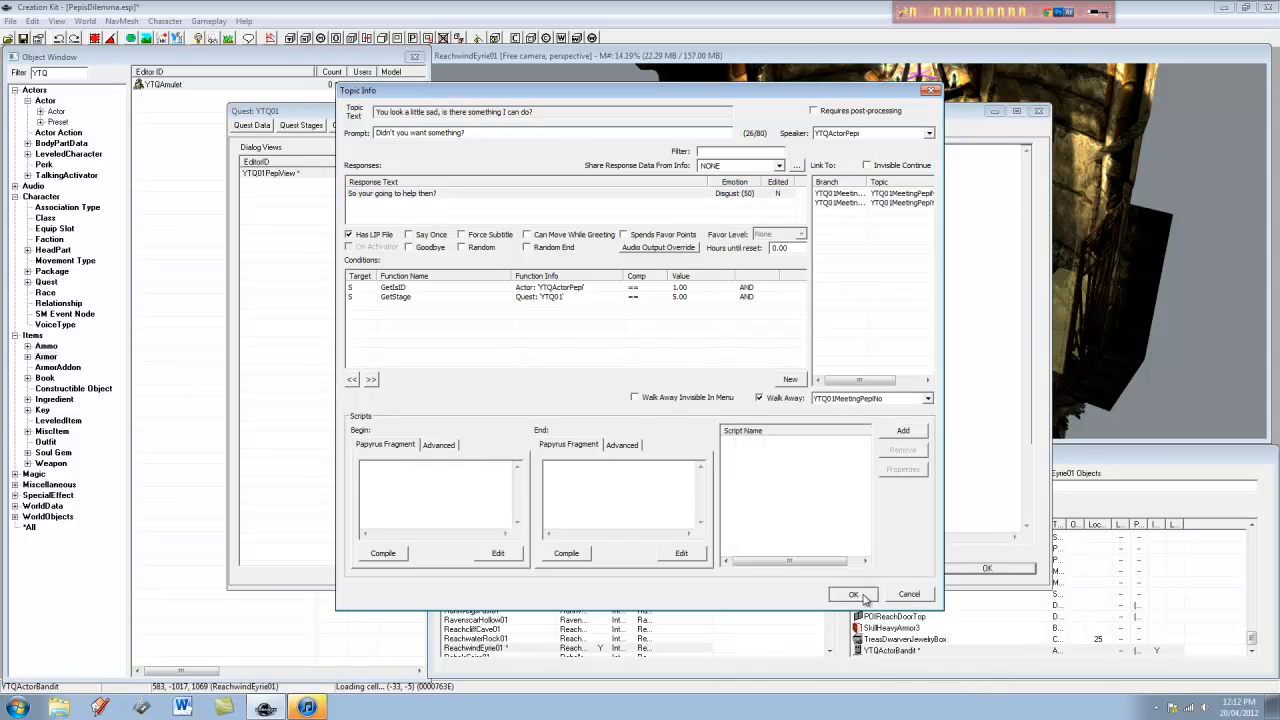
pyautogui.click(853, 594)
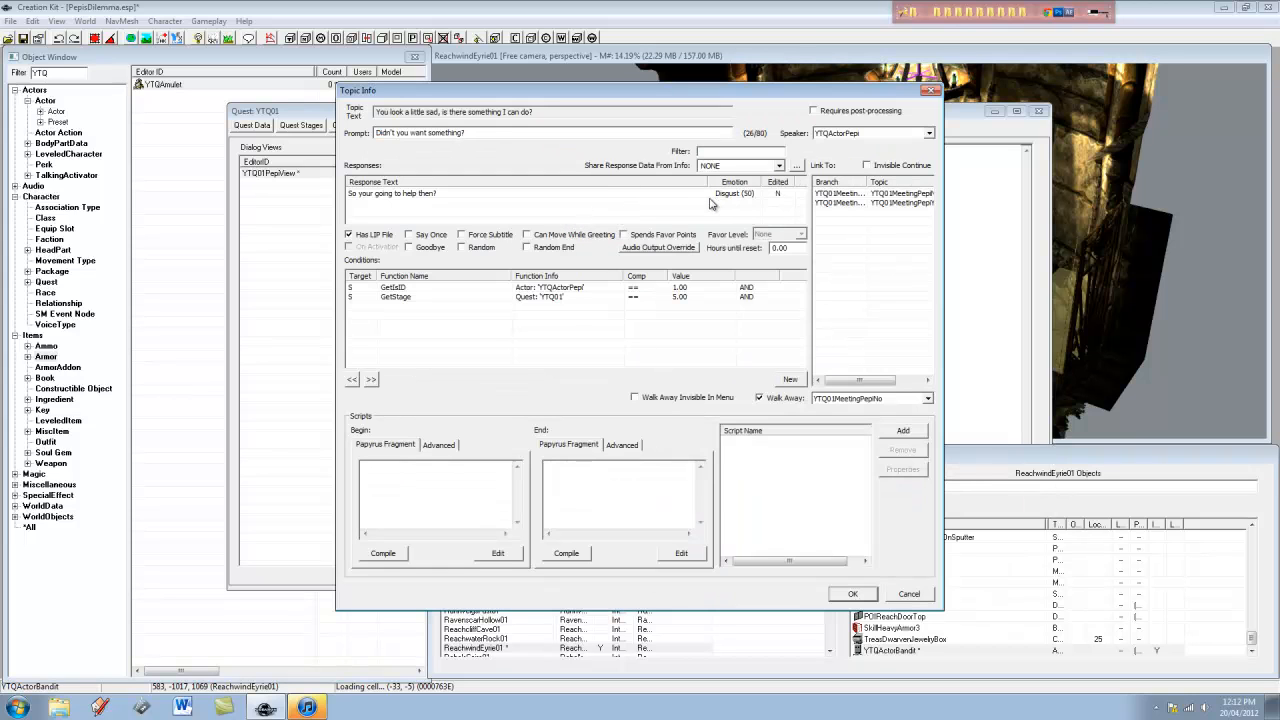
pyautogui.doubleClick(662, 193)
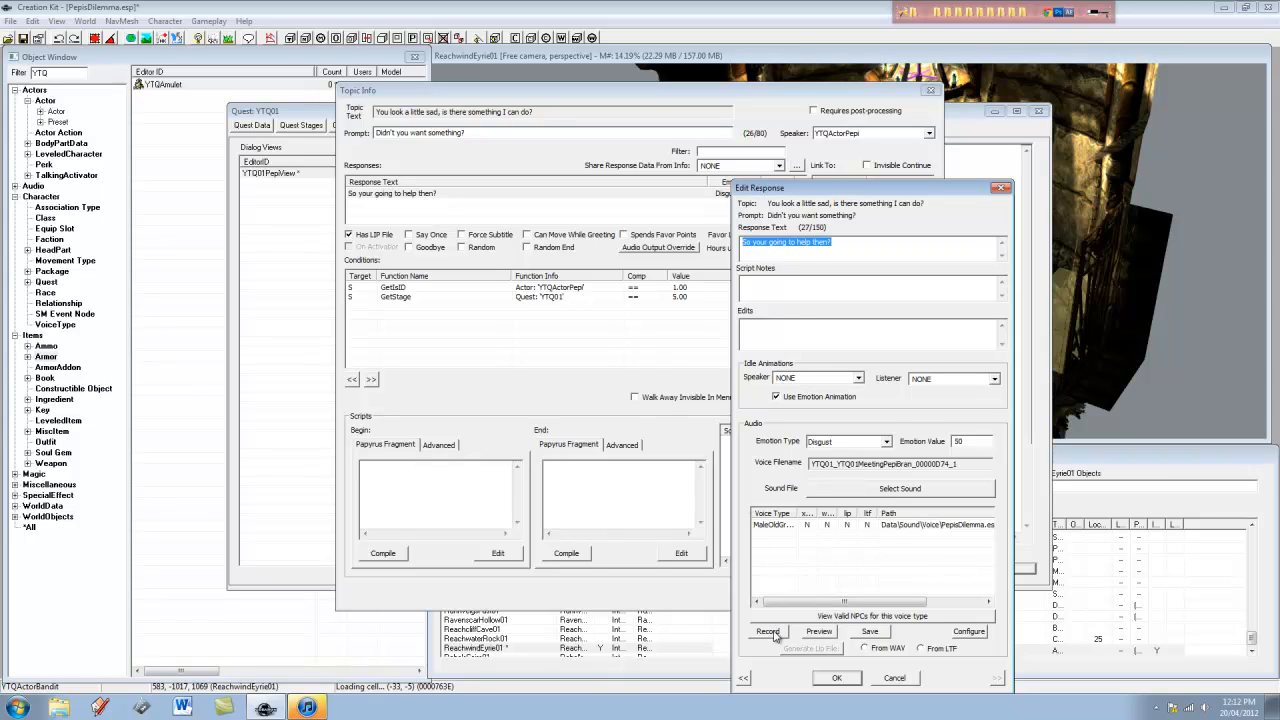
pyautogui.click(768, 631)
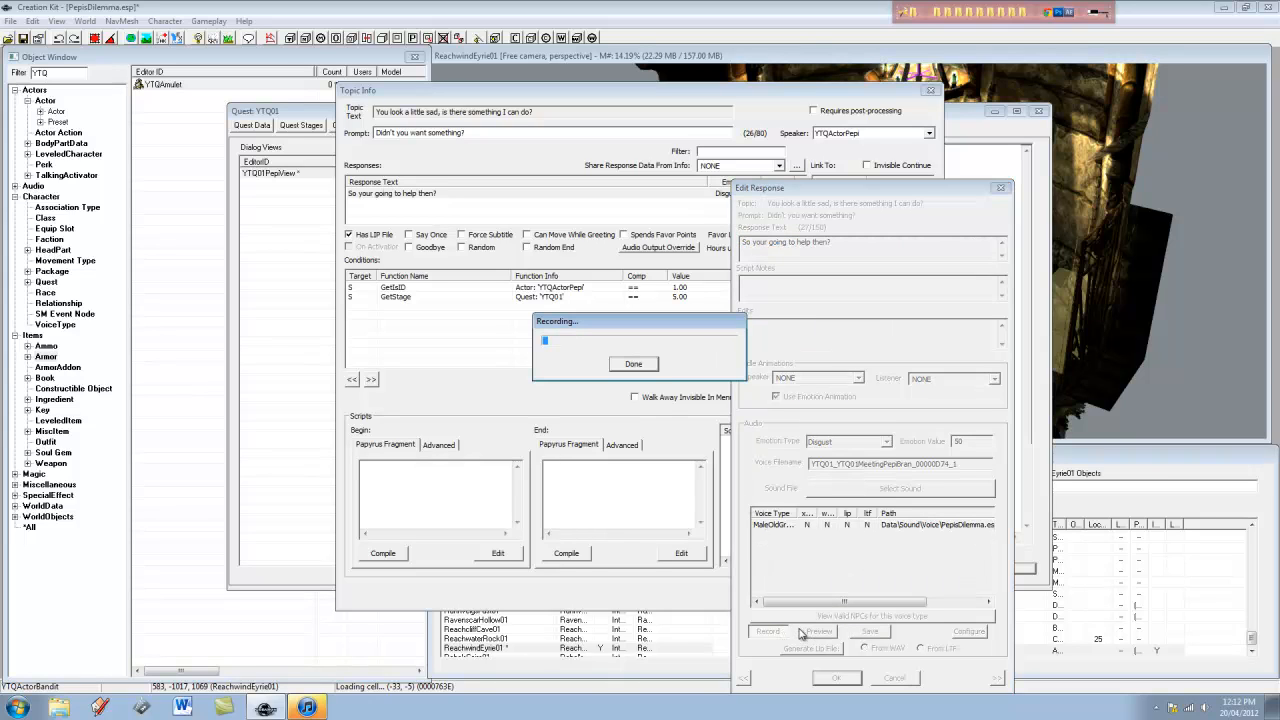
pyautogui.click(636, 364)
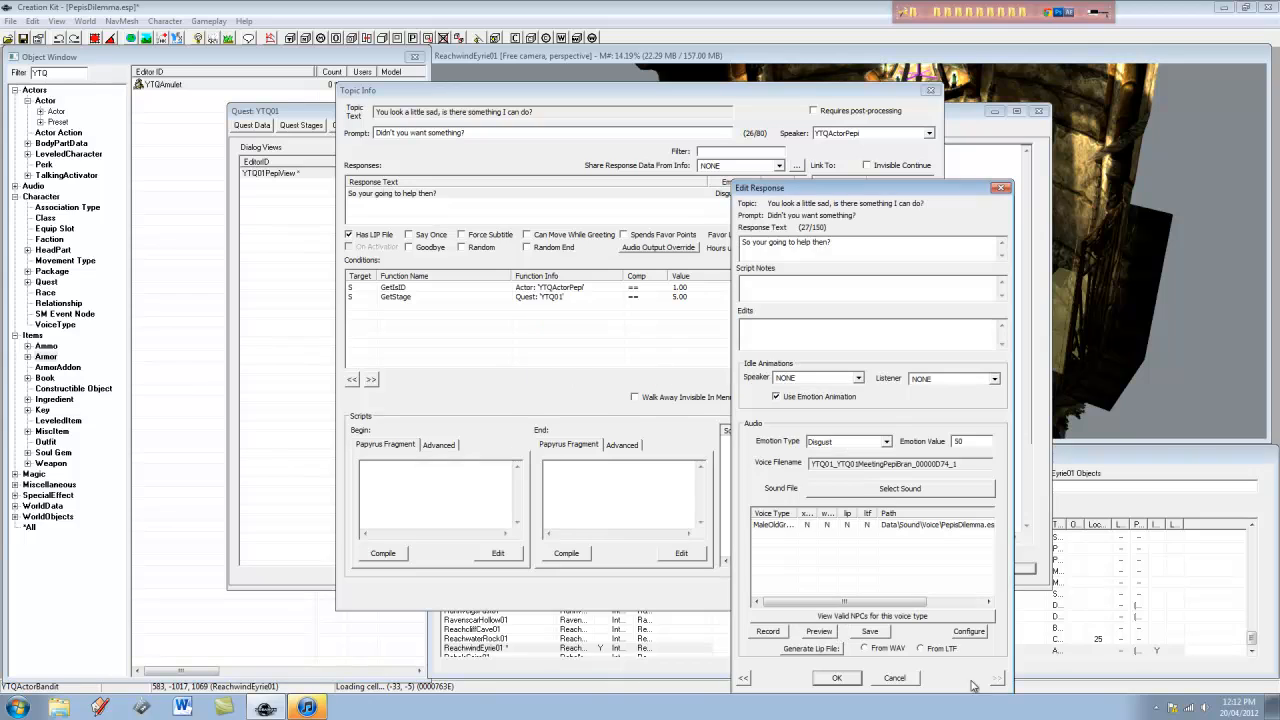
pyautogui.click(768, 632)
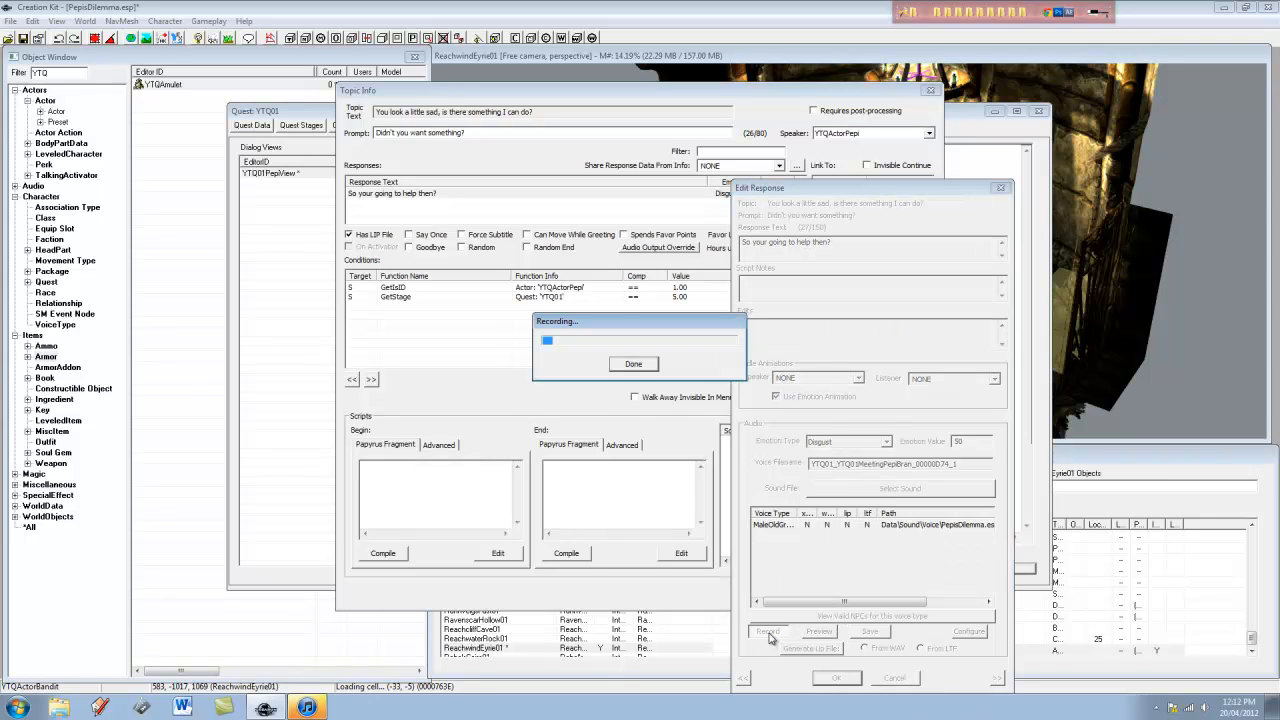
pyautogui.click(634, 366)
pyautogui.click(906, 682)
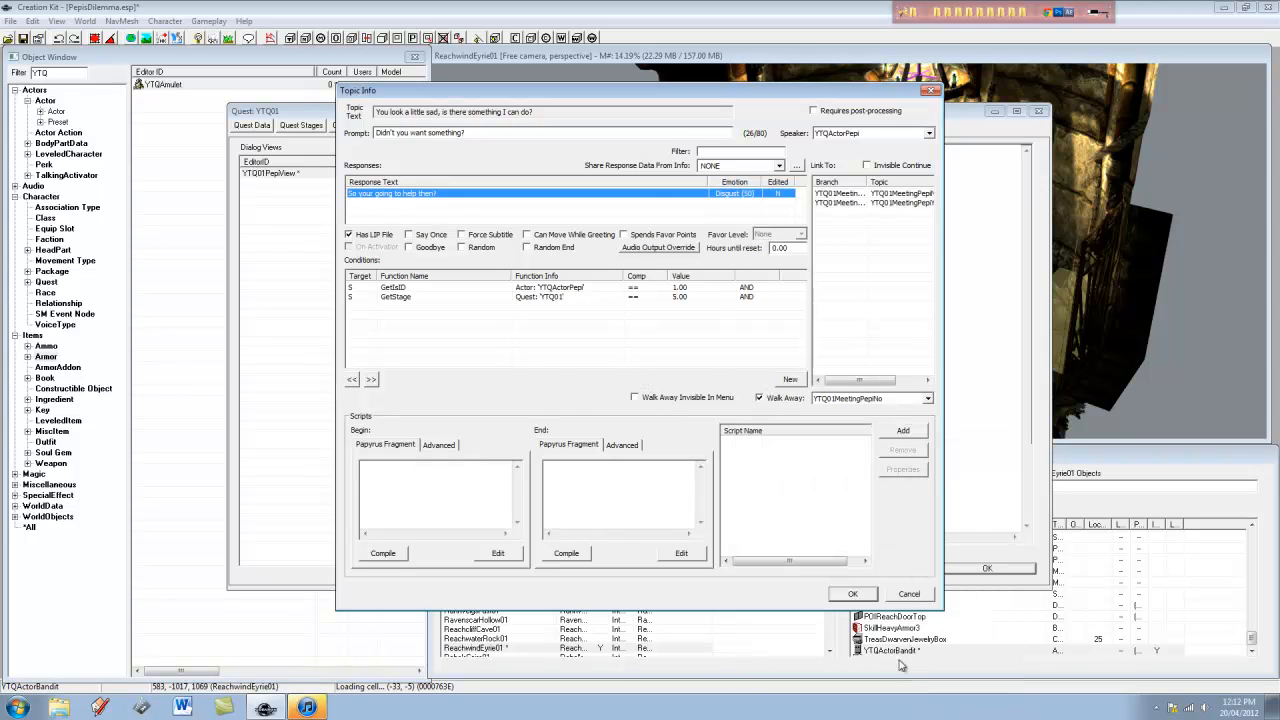
# Record the voice line for the "So your going to help then?" response, save its audio for the listed voice type, and accept the topic info
pyautogui.doubleClick(649, 195)
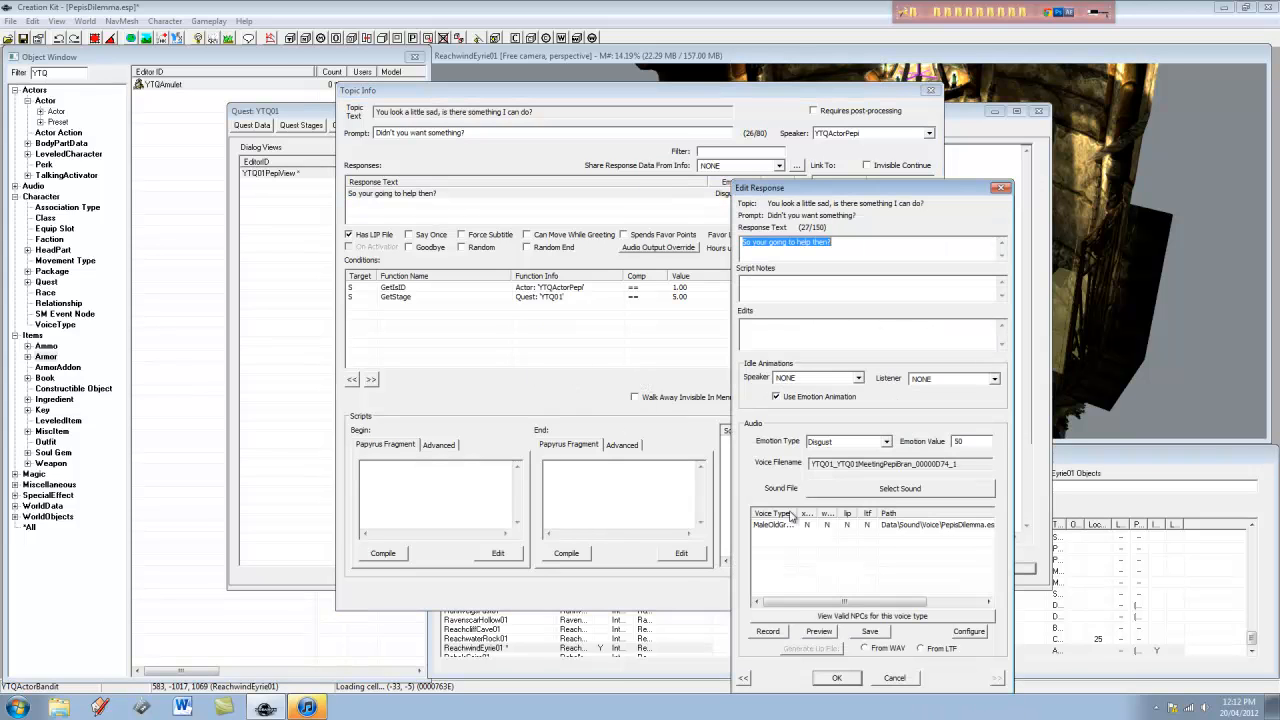
pyautogui.click(774, 638)
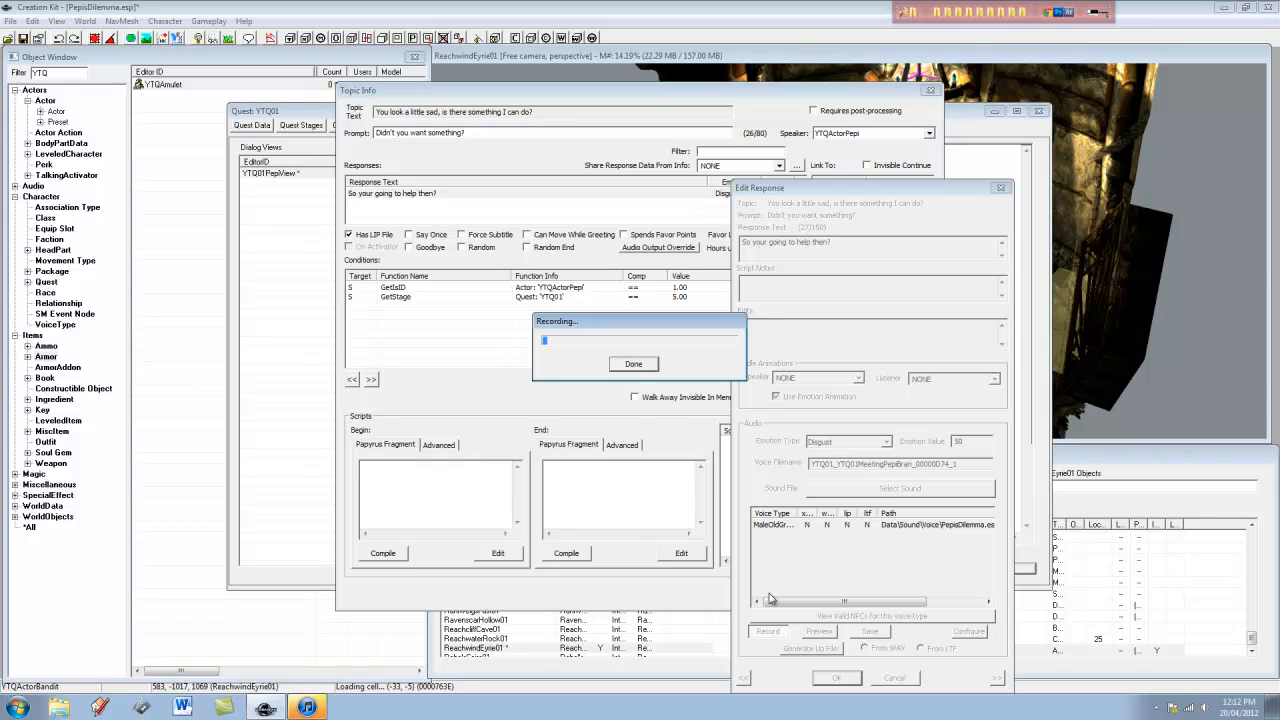
pyautogui.click(641, 369)
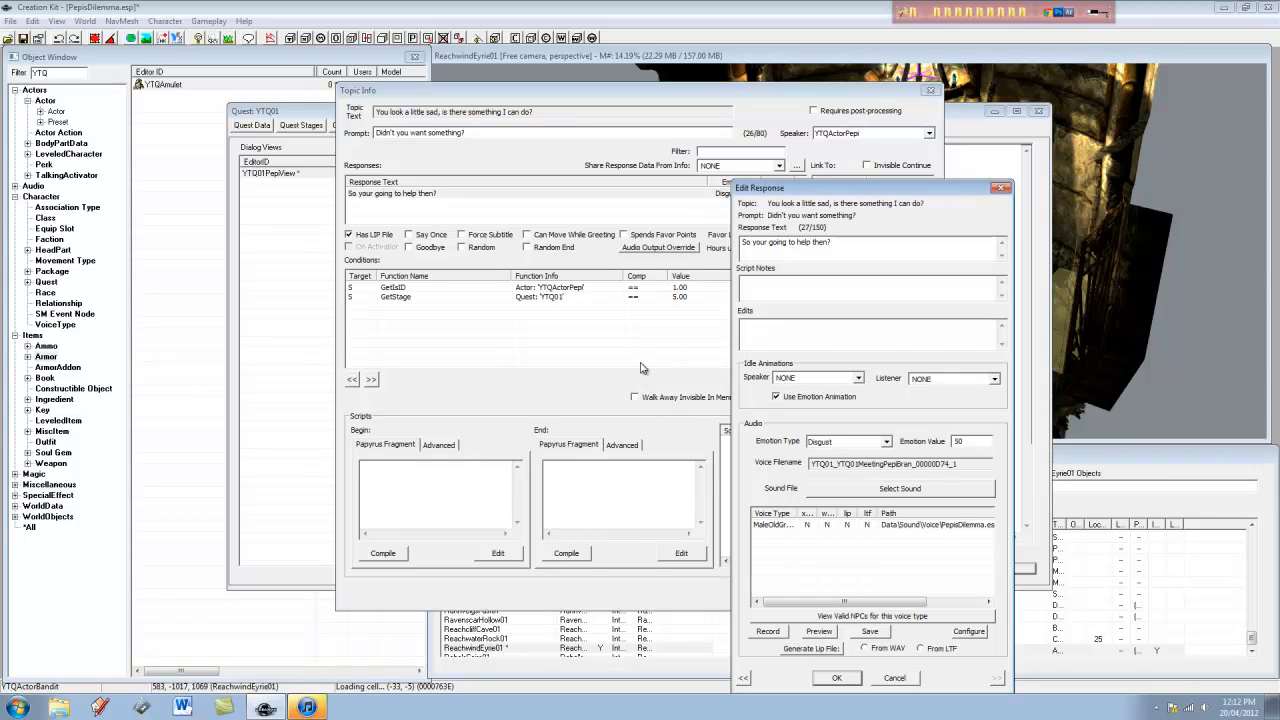
pyautogui.click(898, 525)
pyautogui.click(871, 632)
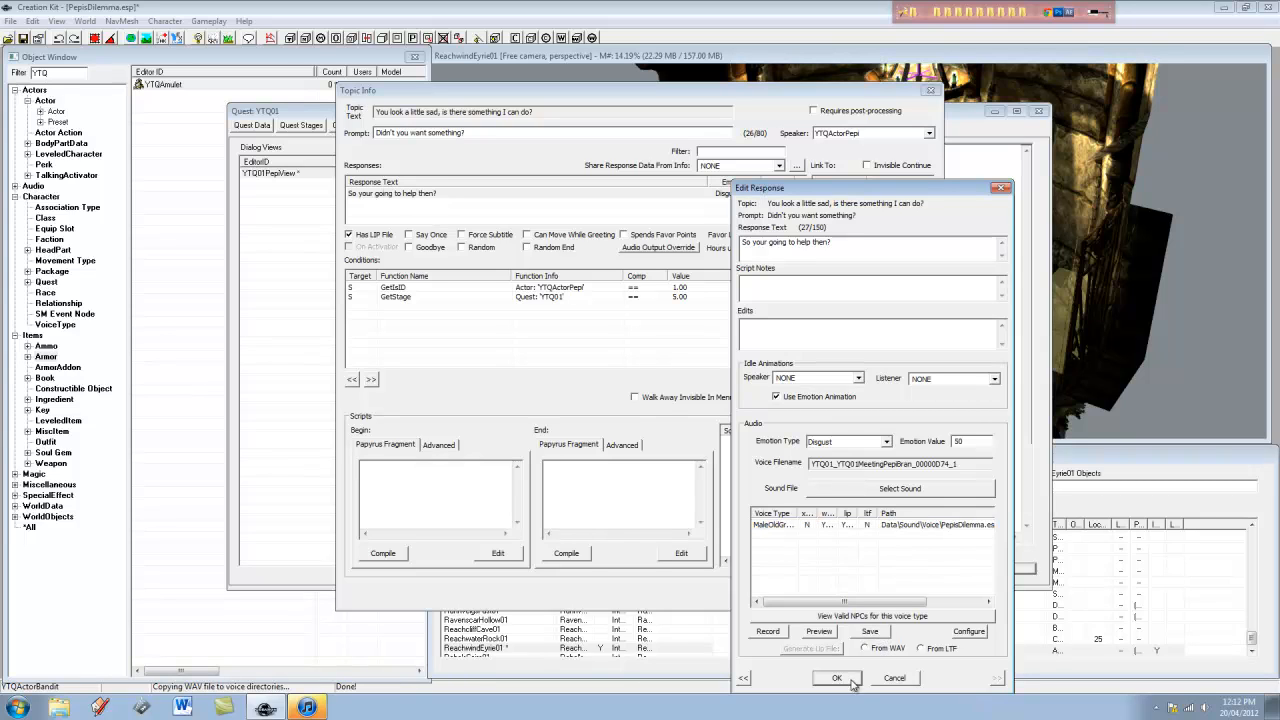
pyautogui.click(837, 678)
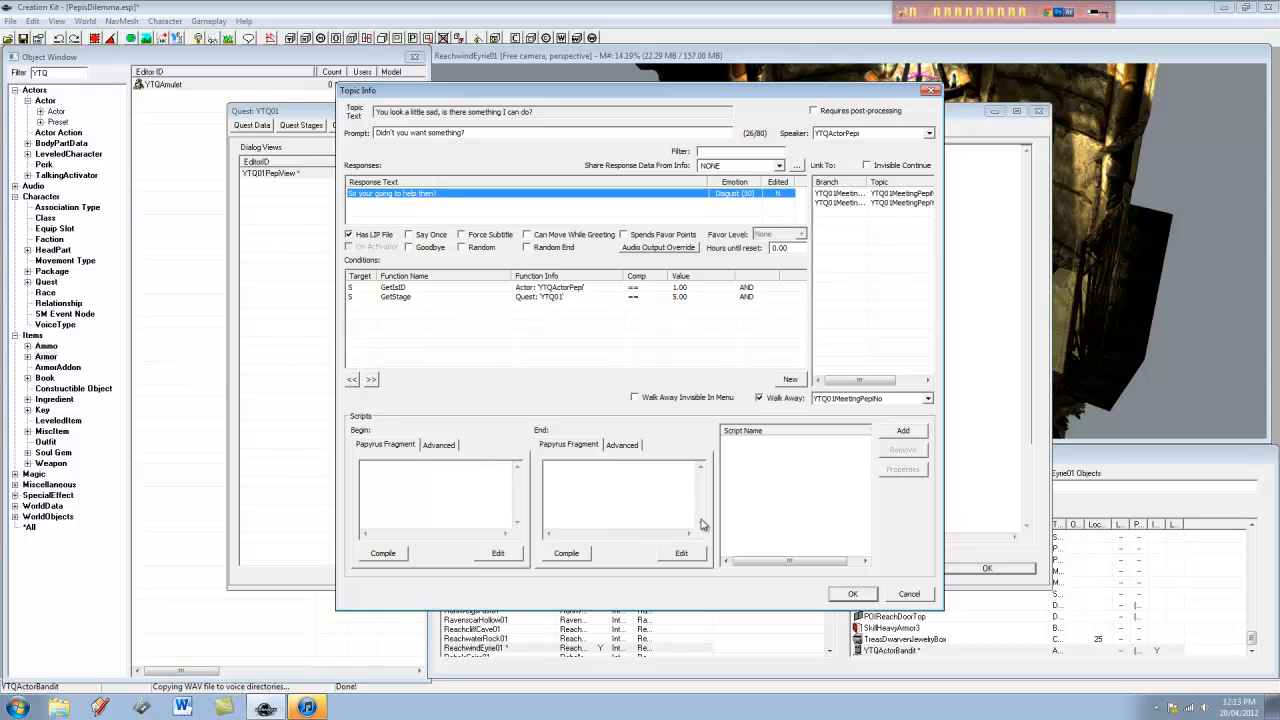
pyautogui.click(848, 594)
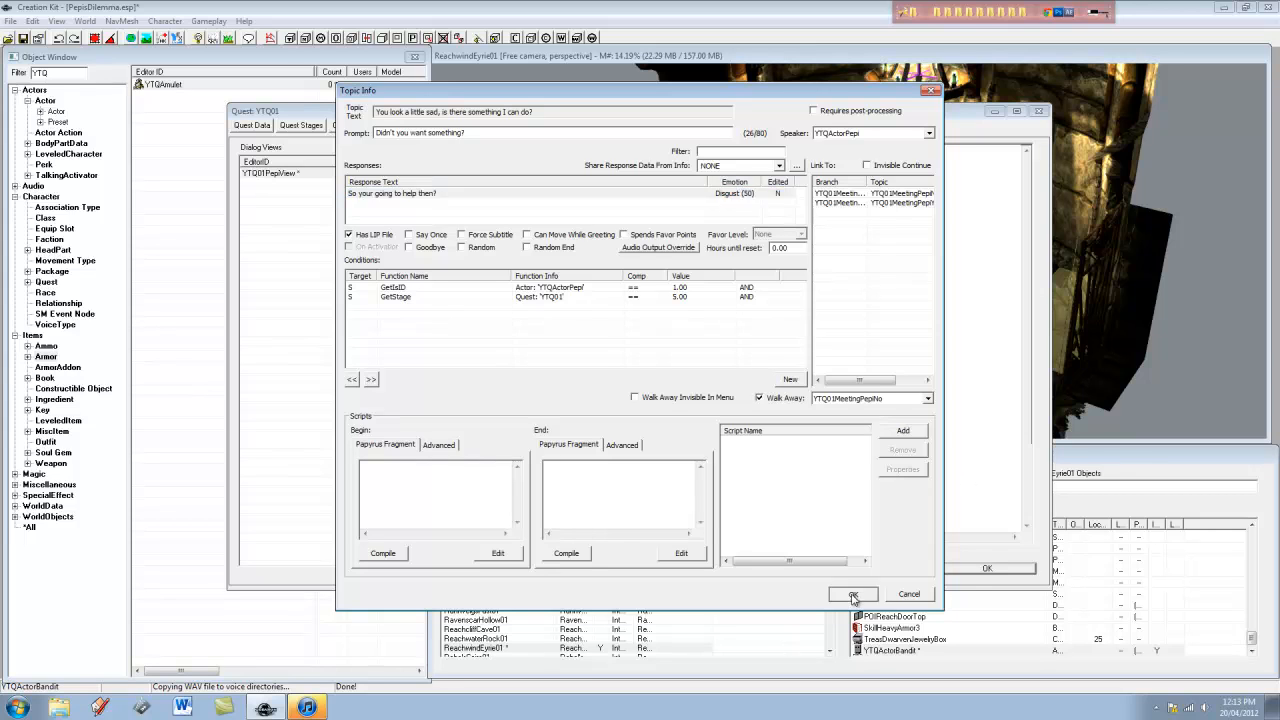
pyautogui.click(845, 562)
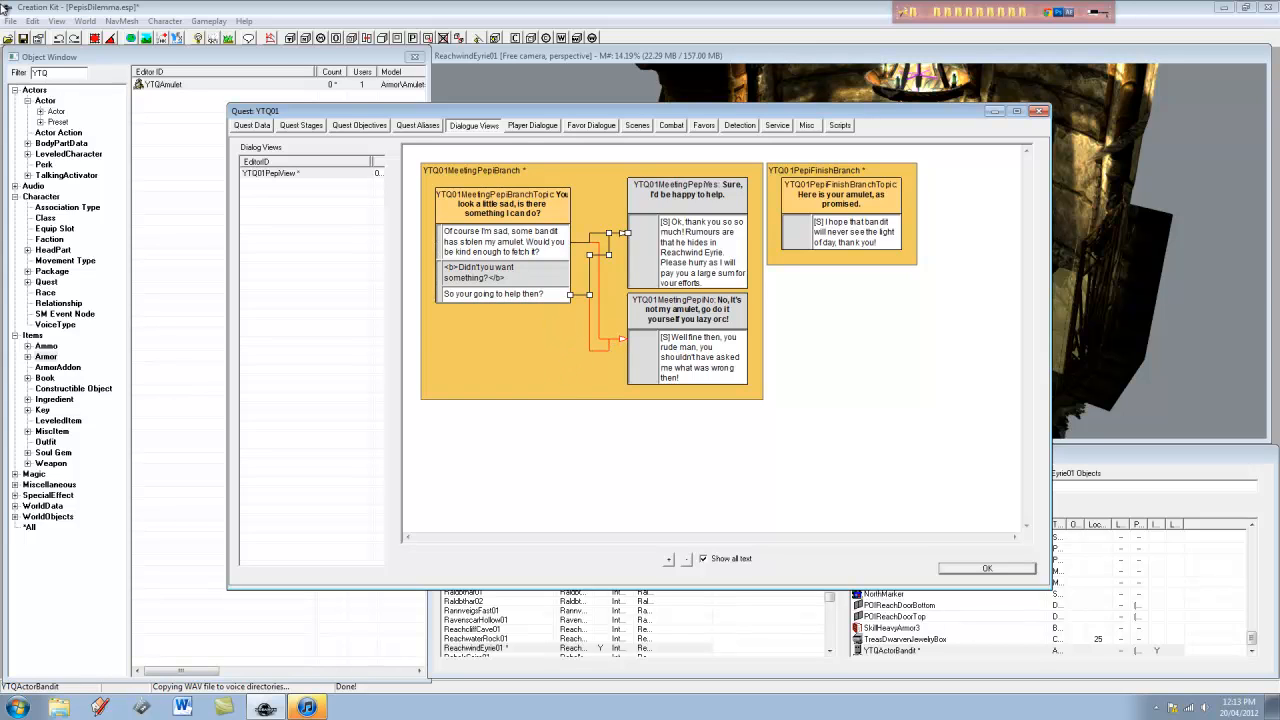
# Accept and close the YTQ01 quest, and save the PepisDilemma plugin
pyautogui.click(26, 40)
pyautogui.click(733, 398)
pyautogui.click(987, 568)
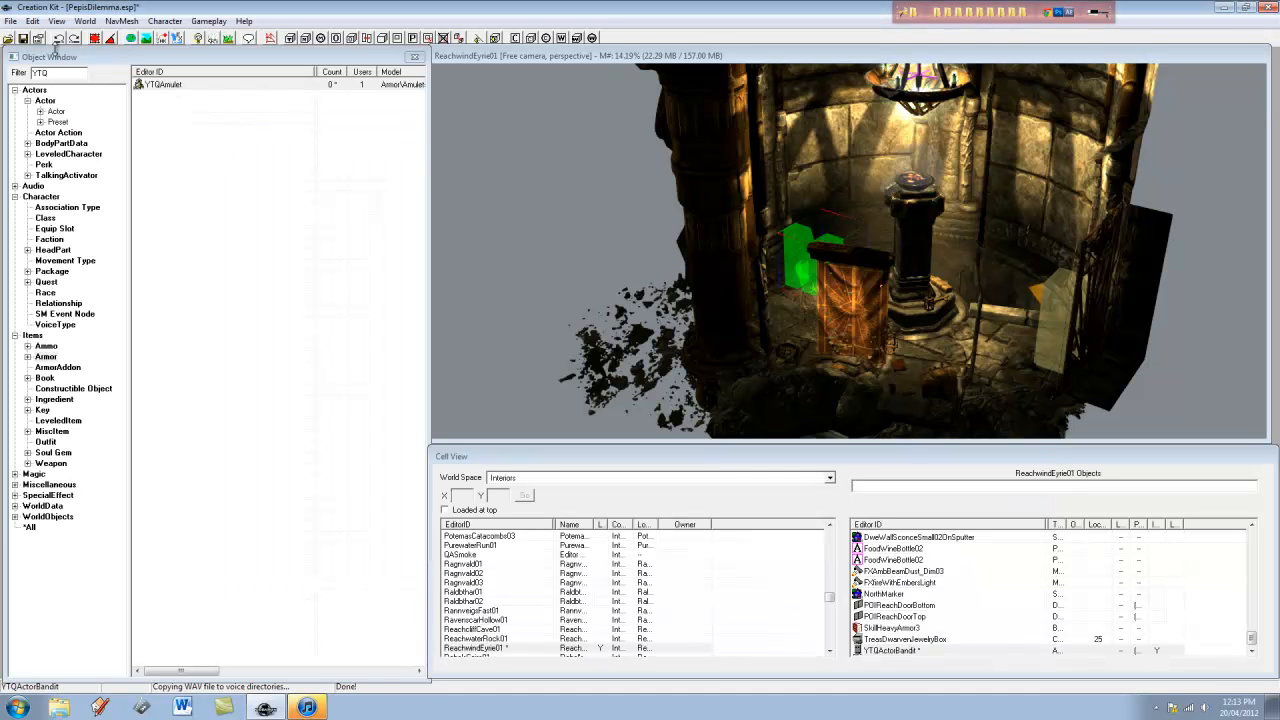
pyautogui.click(25, 40)
pyautogui.click(48, 281)
pyautogui.doubleClick(160, 84)
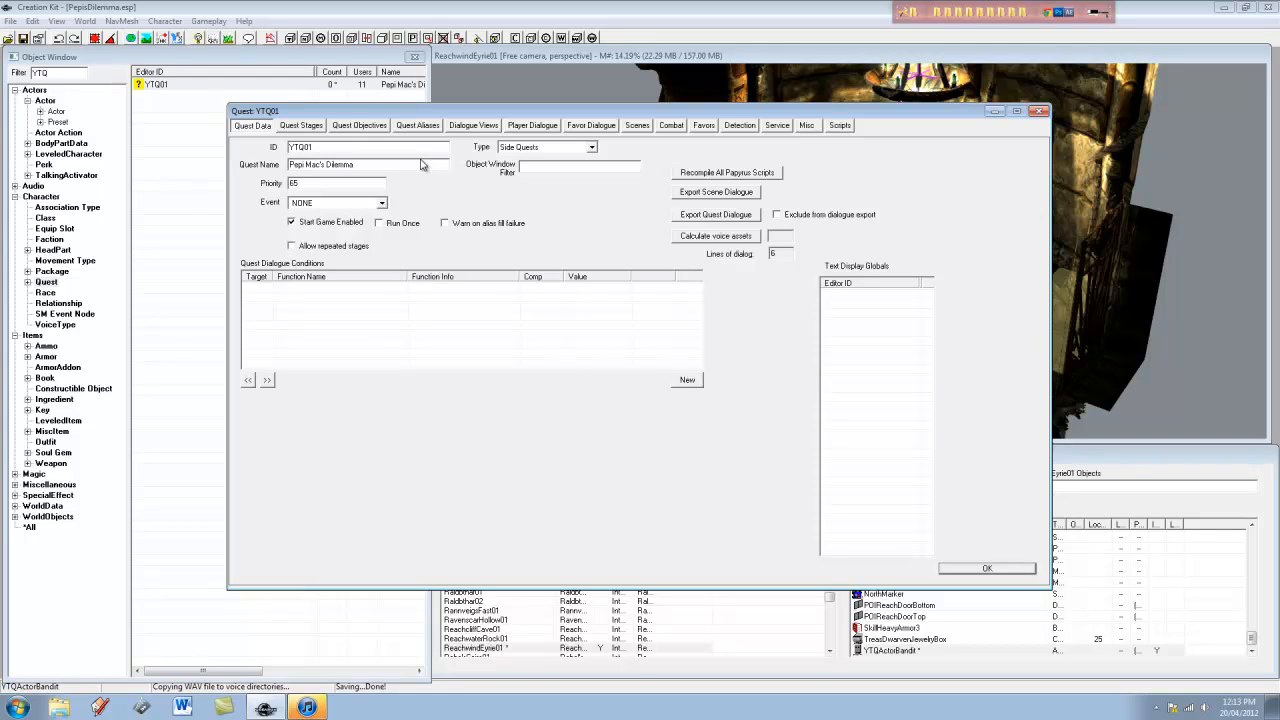
pyautogui.click(1015, 569)
pyautogui.click(1090, 38)
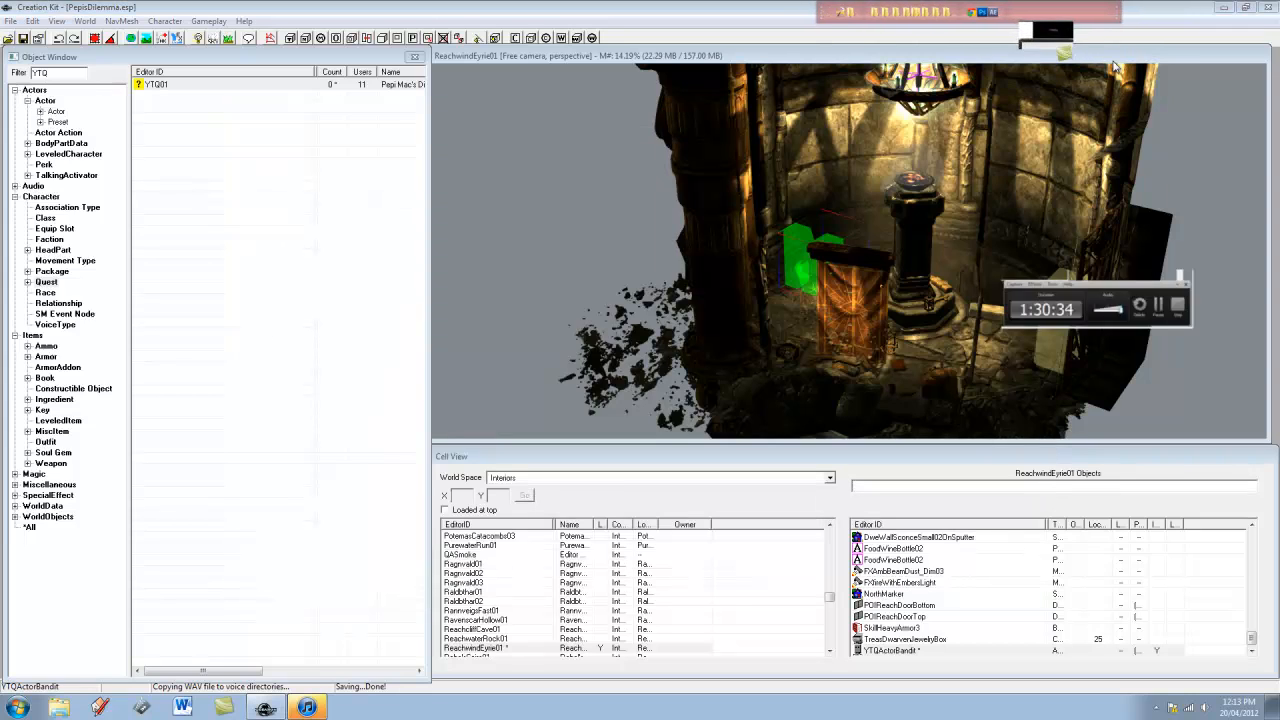